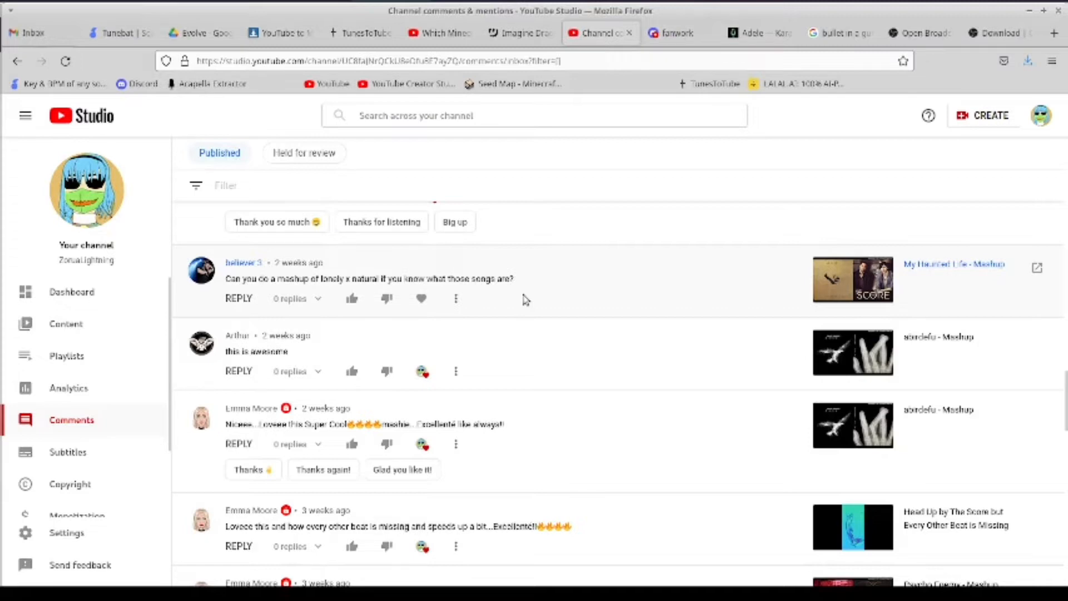
{"action": "scroll", "coordinate": [556, 320], "scroll_direction": "up", "scroll_amount": 10}
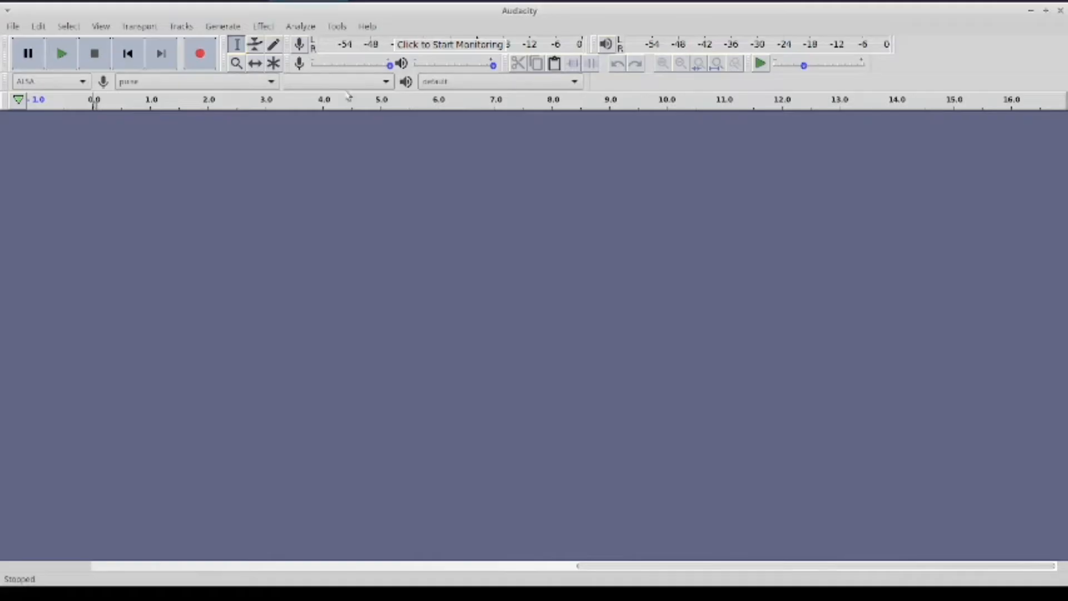
Import the Lonely instrumental and vocals FLAC files from the Downloads folder into the empty project
{"action": "left_click", "coordinate": [13, 26]}
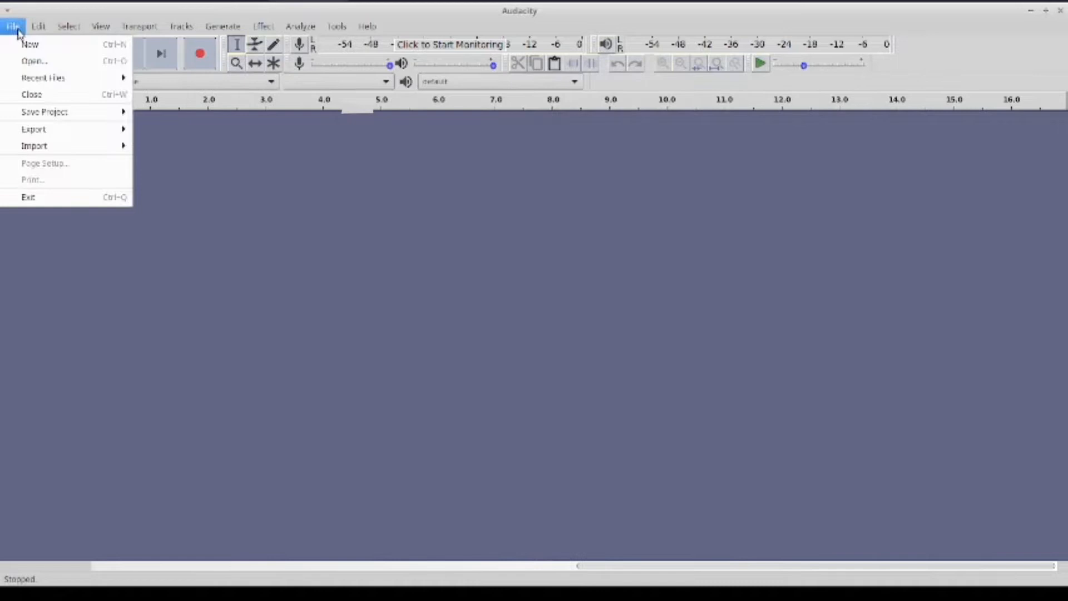
{"action": "mouse_move", "coordinate": [41, 144]}
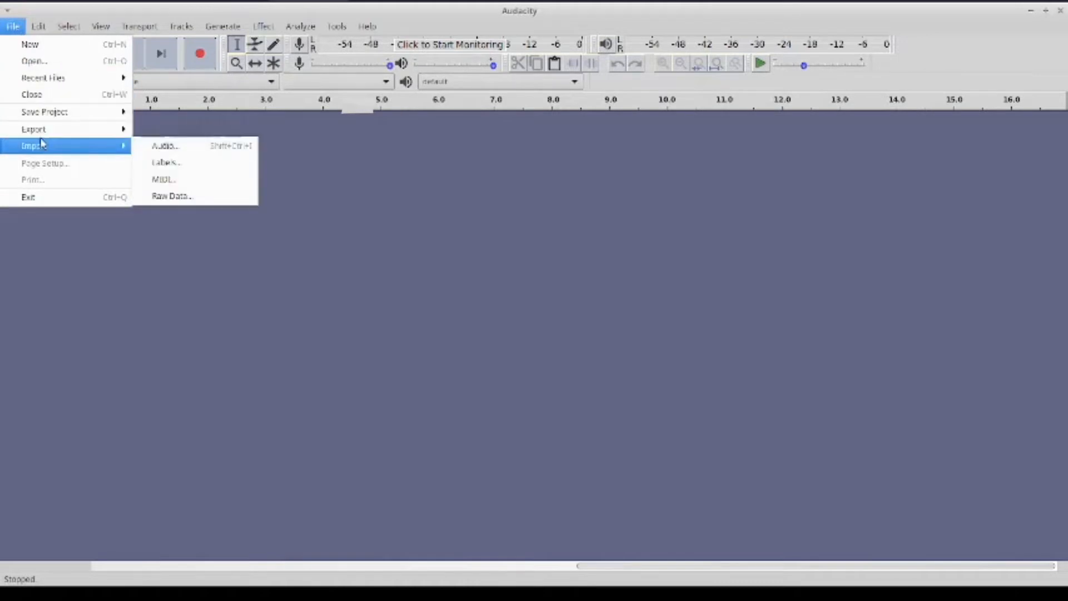
{"action": "left_click", "coordinate": [158, 146]}
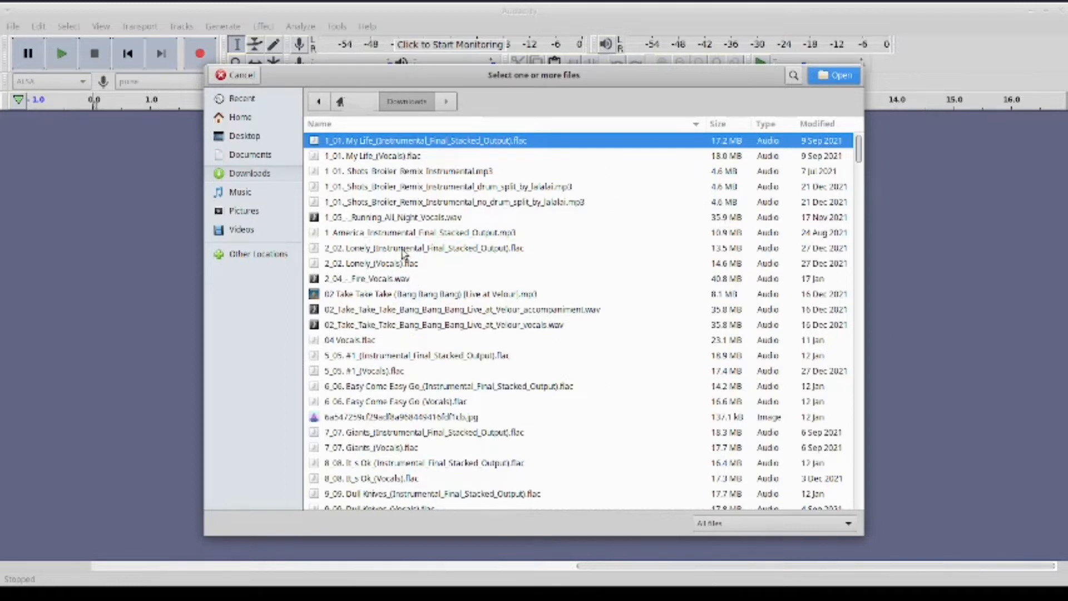
{"action": "left_click", "coordinate": [405, 249]}
{"action": "left_click", "coordinate": [403, 264], "text": "shift"}
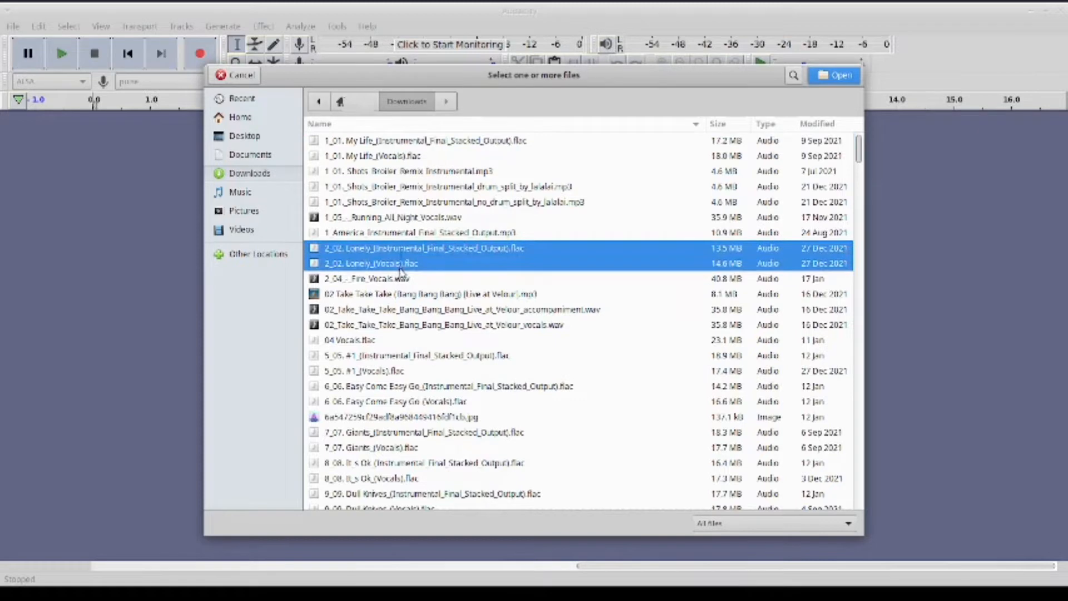
{"action": "left_click", "coordinate": [827, 80]}
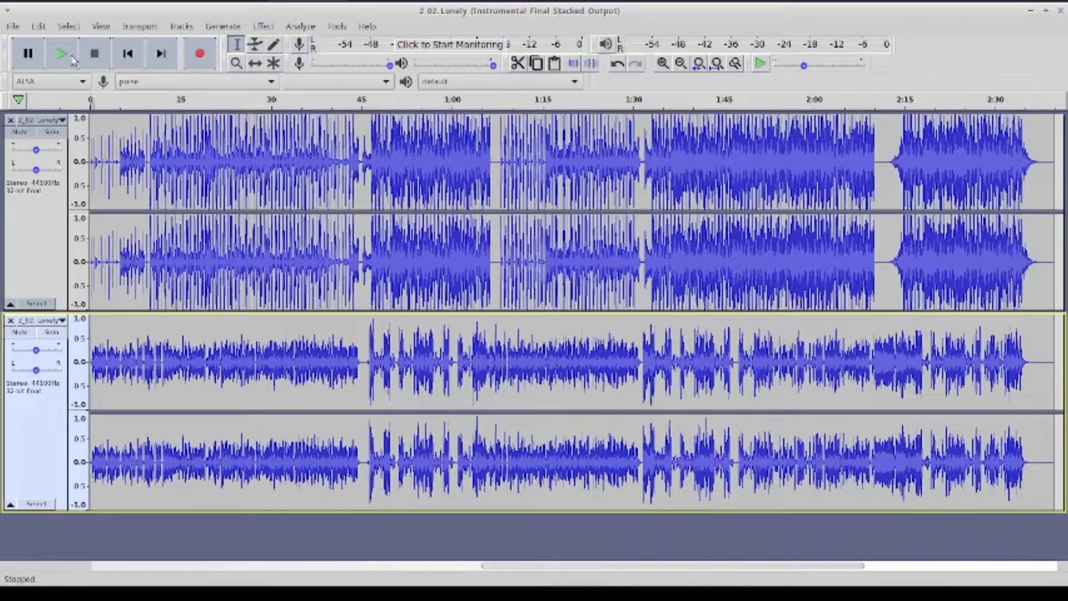
Import the Natural acapella and the Imagine Dragons instrumental from the Downloads folder as two additional tracks
{"action": "left_click", "coordinate": [14, 28]}
{"action": "mouse_move", "coordinate": [74, 147]}
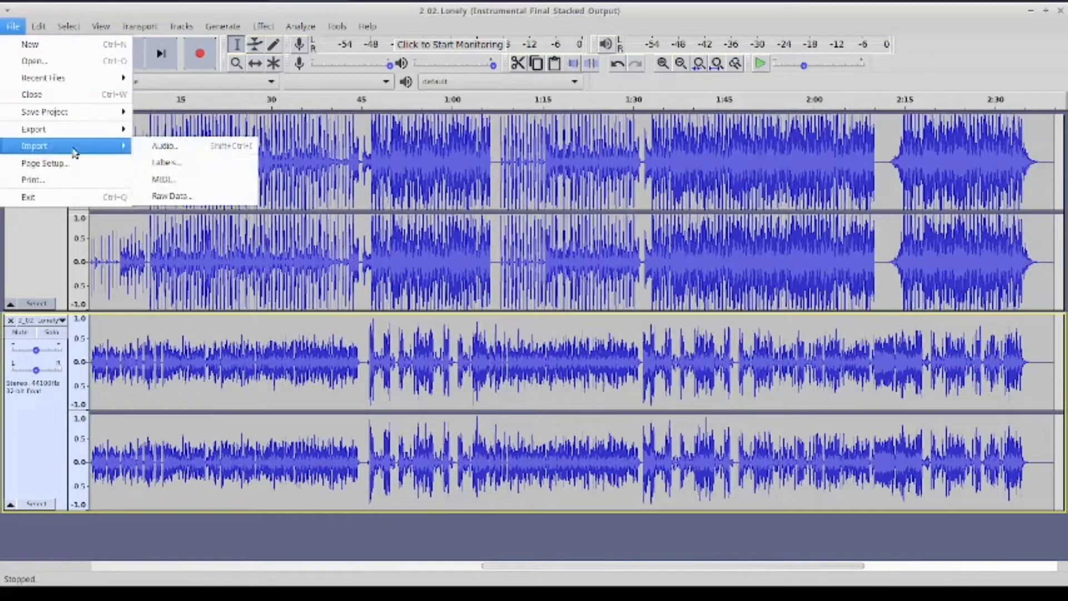
{"action": "left_click", "coordinate": [163, 145]}
{"action": "scroll", "coordinate": [488, 282], "scroll_direction": "down", "scroll_amount": 10}
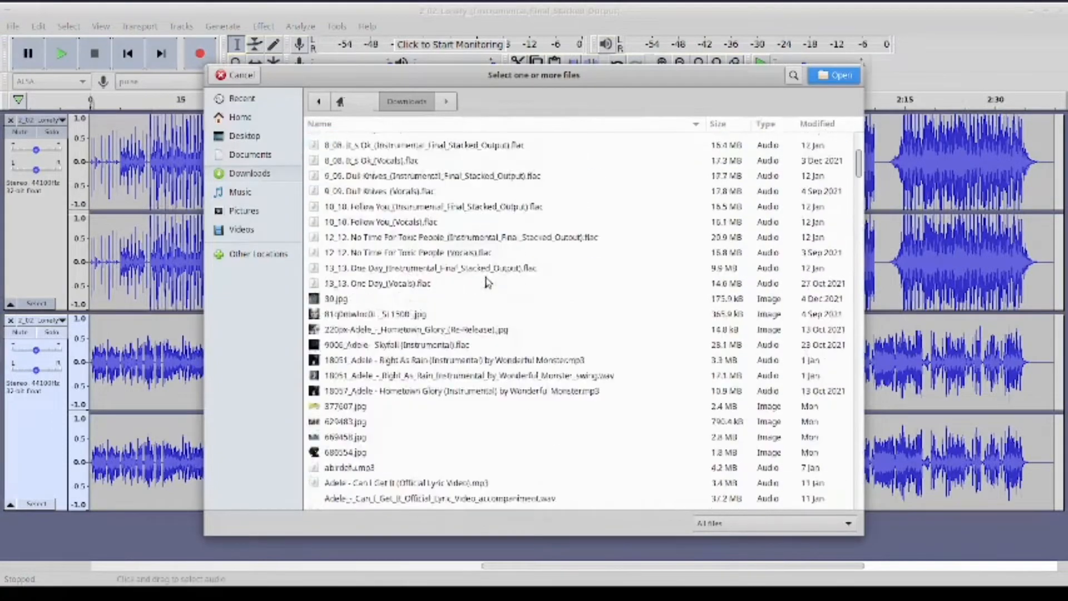
{"action": "scroll", "coordinate": [488, 282], "scroll_direction": "down", "scroll_amount": 5}
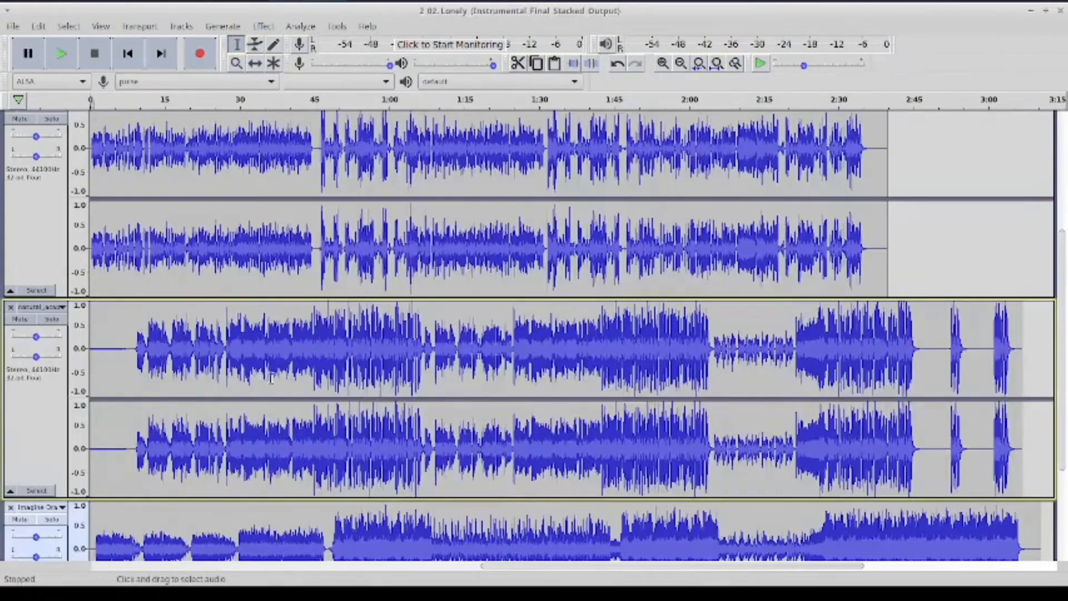
{"action": "scroll", "coordinate": [310, 295], "scroll_direction": "down", "scroll_amount": 2}
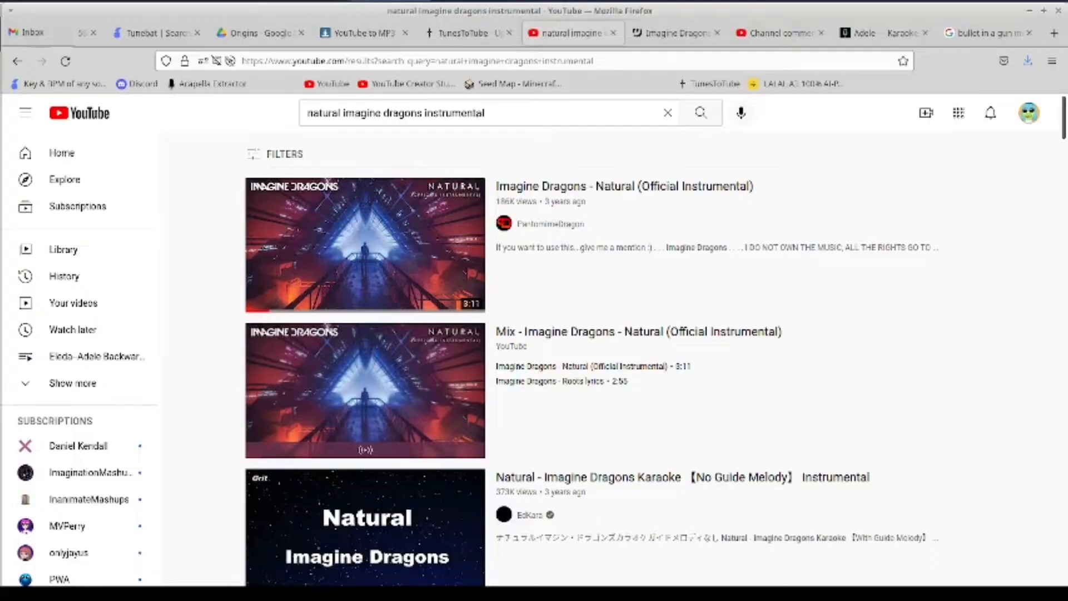
Switch to Tunebat in Firefox, search for "natural" and look through the results for the Imagine Dragons song
{"action": "key", "text": "alt+Tab"}
{"action": "left_click", "coordinate": [163, 37]}
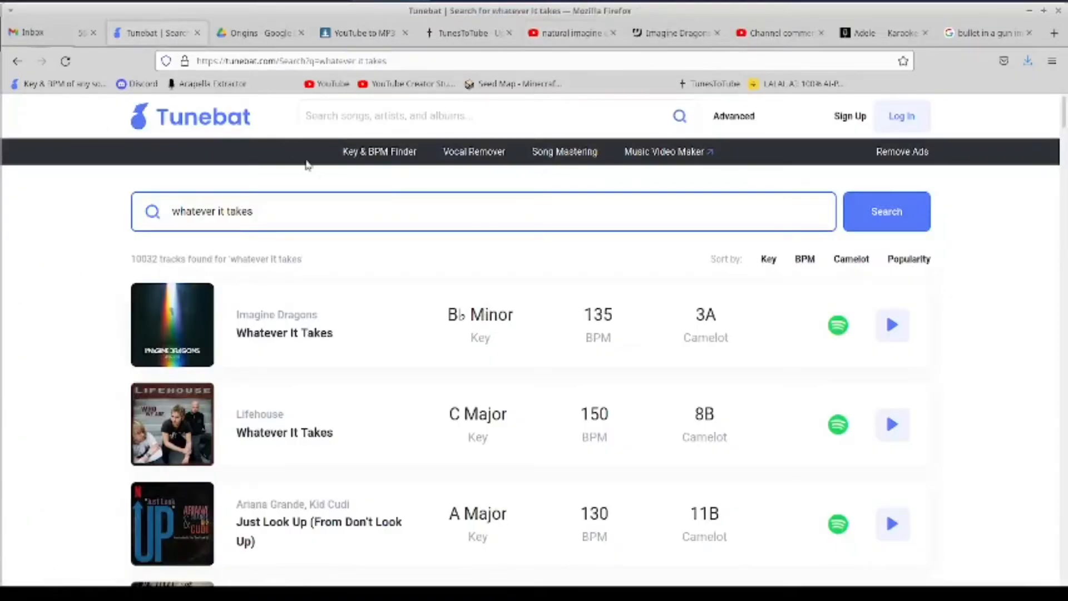
{"action": "double_click", "coordinate": [329, 219]}
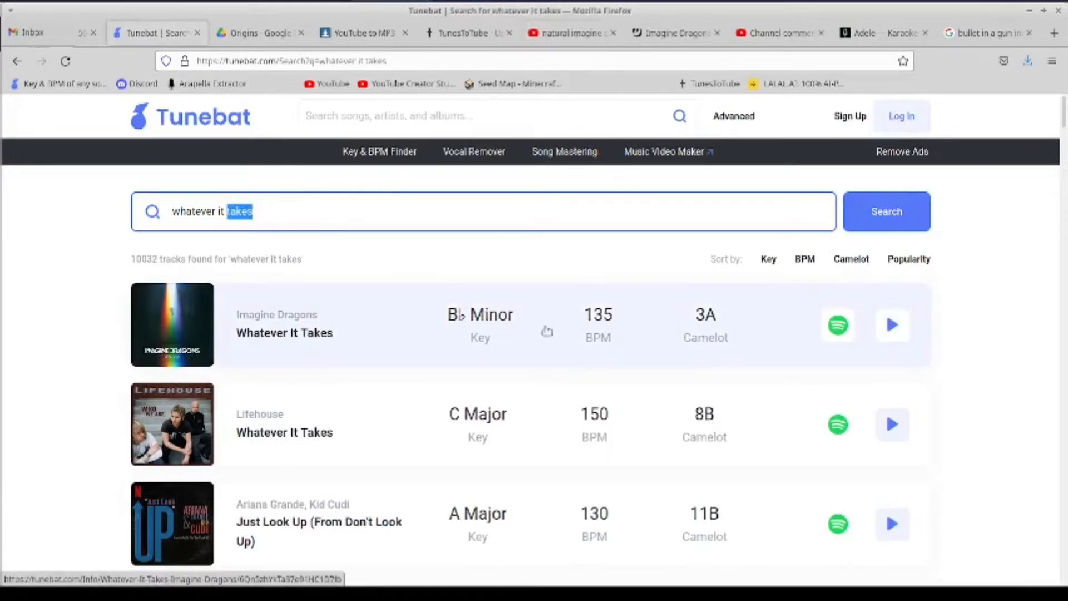
{"action": "triple_click", "coordinate": [365, 215]}
{"action": "type", "text": "natural"}
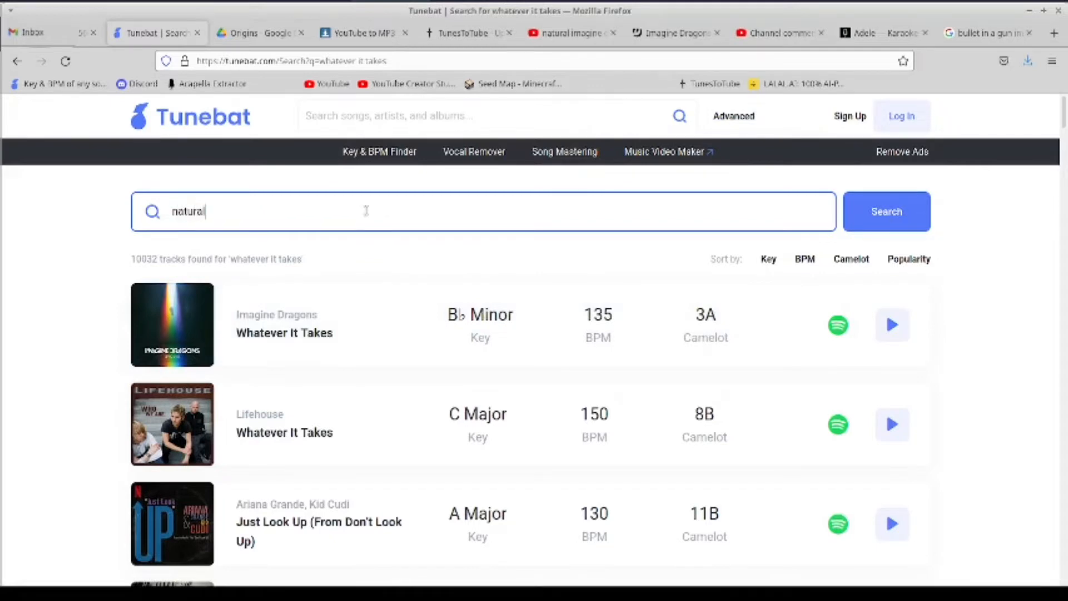
{"action": "key", "text": "Return"}
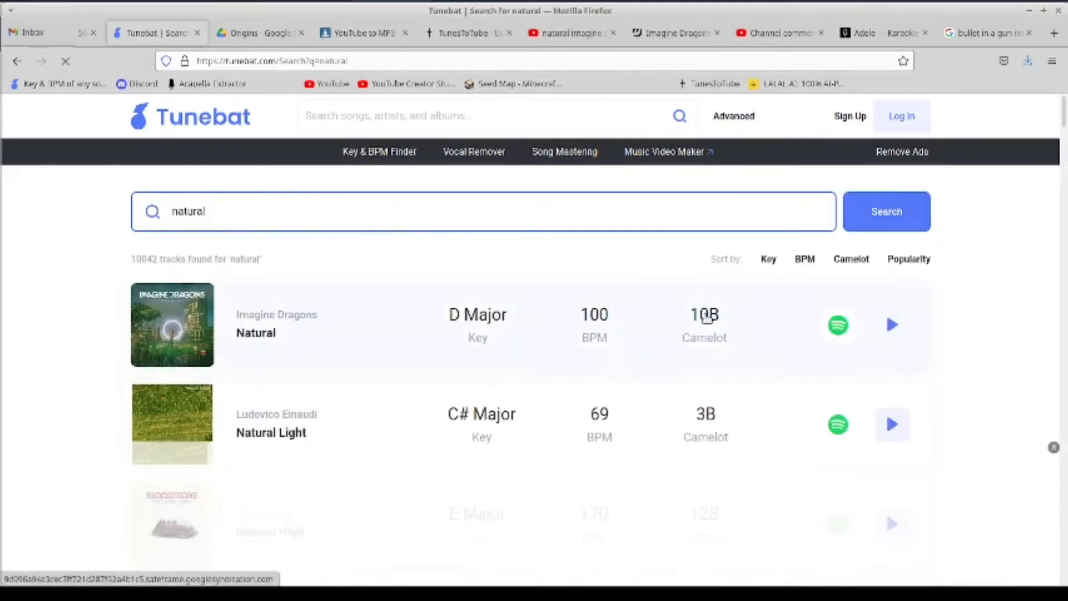
{"action": "left_click", "coordinate": [1054, 427]}
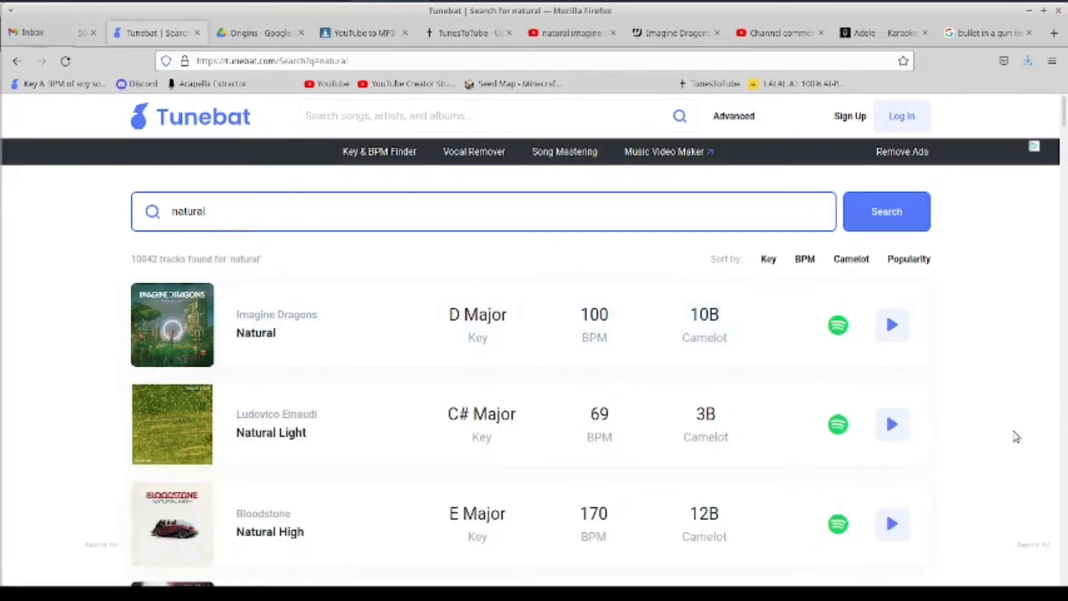
{"action": "scroll", "coordinate": [937, 317], "scroll_direction": "down", "scroll_amount": 10}
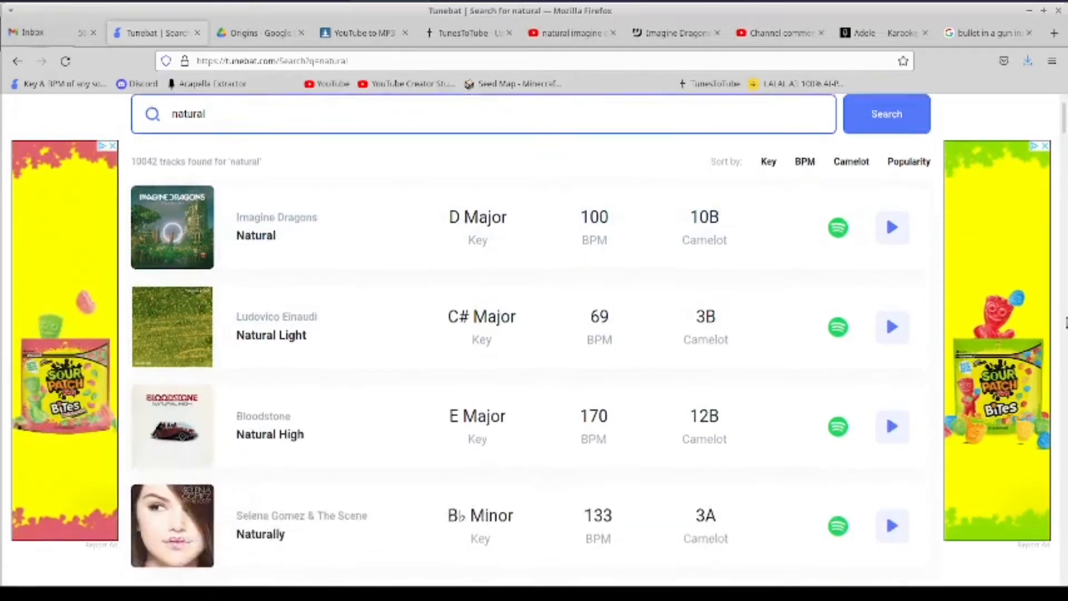
{"action": "scroll", "coordinate": [666, 400], "scroll_direction": "down", "scroll_amount": 6}
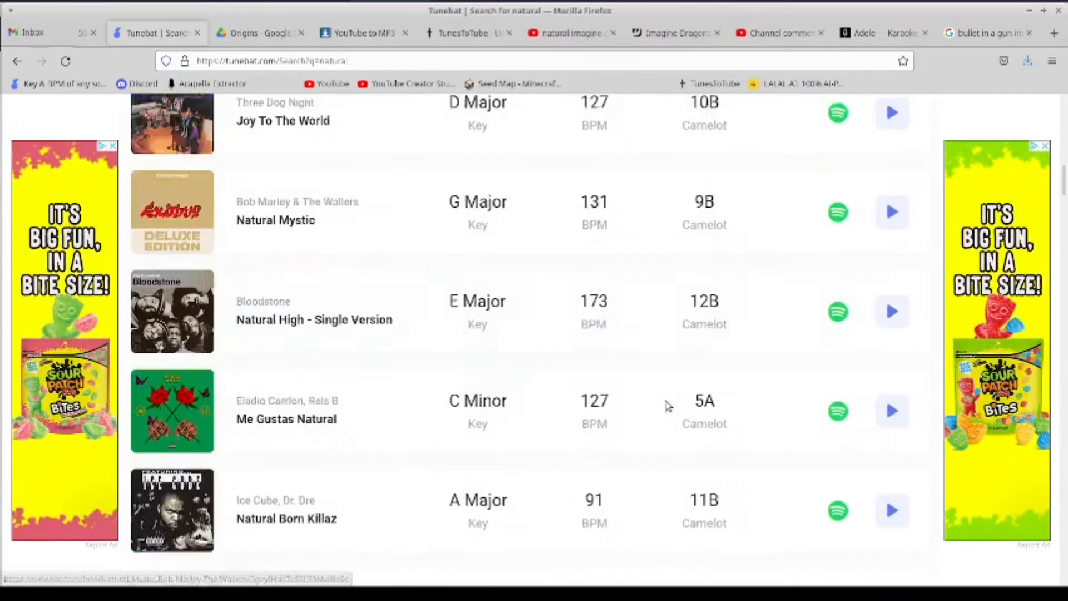
{"action": "scroll", "coordinate": [665, 403], "scroll_direction": "up", "scroll_amount": 15}
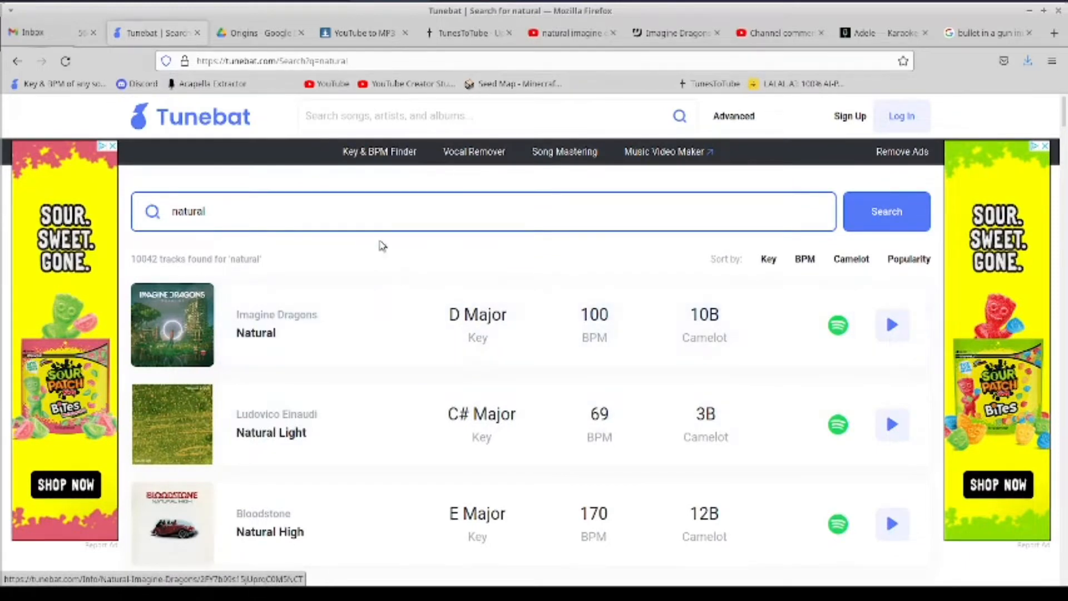
Refine the Tunebat search to "natural imagine dragons" and compare the key and BPM of the listed versions
{"action": "left_click", "coordinate": [362, 201]}
{"action": "type", "text": "imag"}
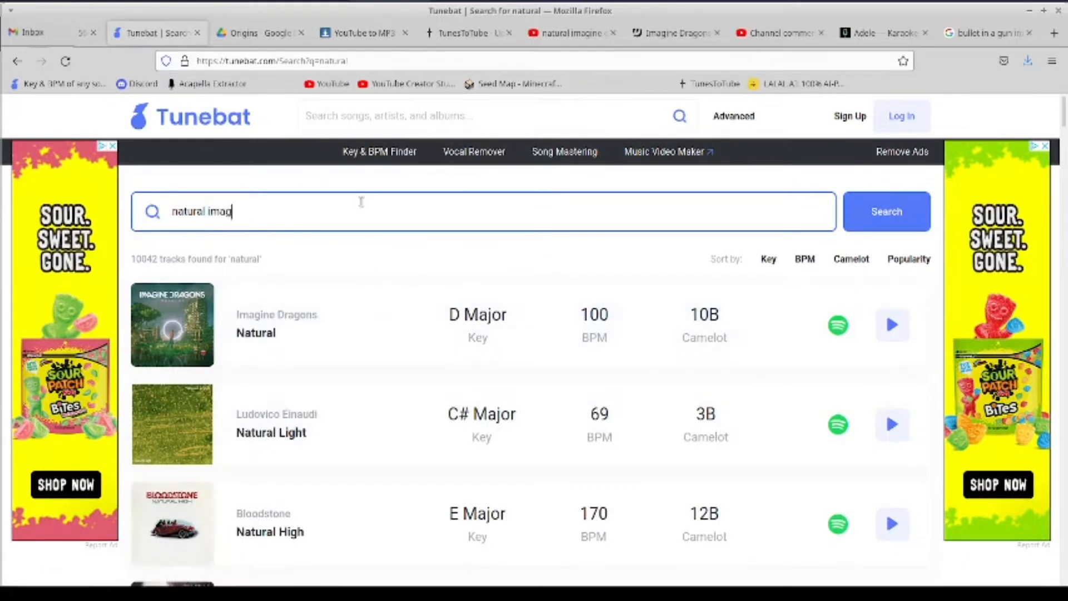
{"action": "type", "text": "ine dragons"}
{"action": "key", "text": "Return"}
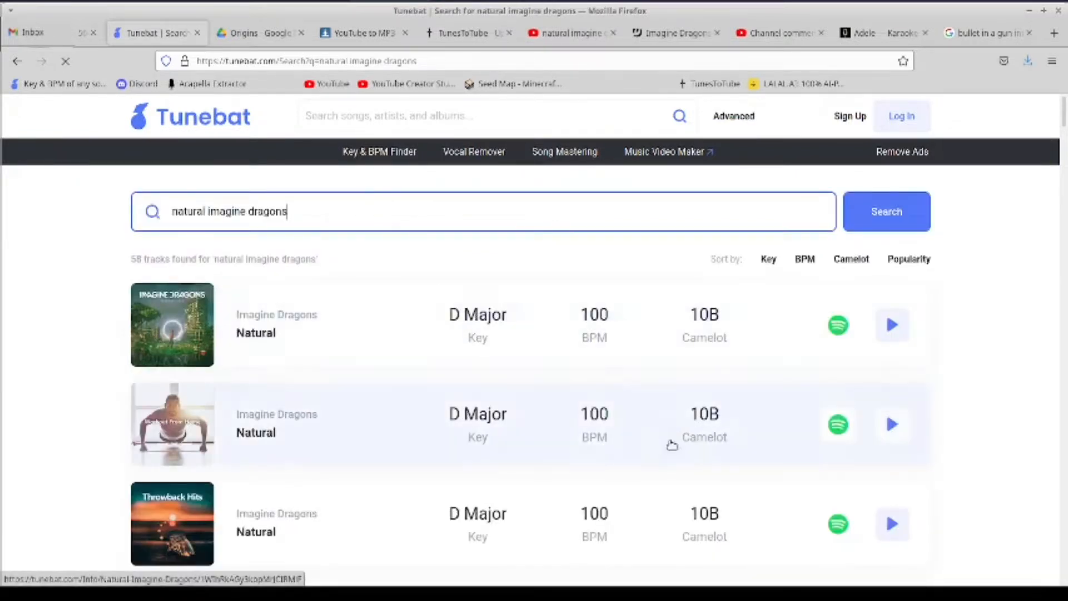
{"action": "scroll", "coordinate": [639, 356], "scroll_direction": "down", "scroll_amount": 4}
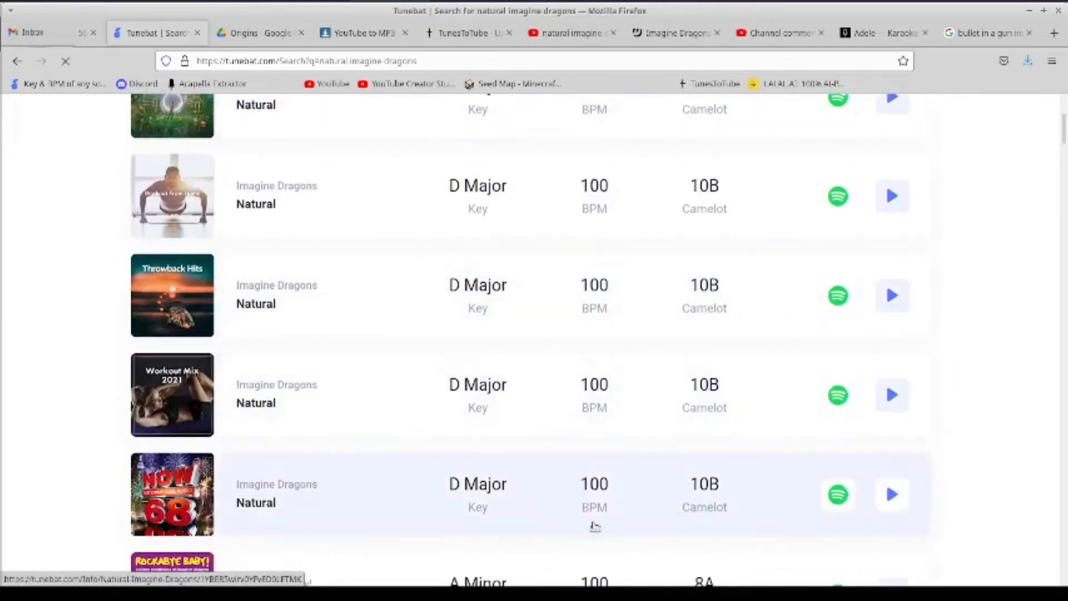
{"action": "scroll", "coordinate": [592, 522], "scroll_direction": "down", "scroll_amount": 3}
{"action": "scroll", "coordinate": [627, 484], "scroll_direction": "up", "scroll_amount": 3}
{"action": "scroll", "coordinate": [632, 465], "scroll_direction": "up", "scroll_amount": 5}
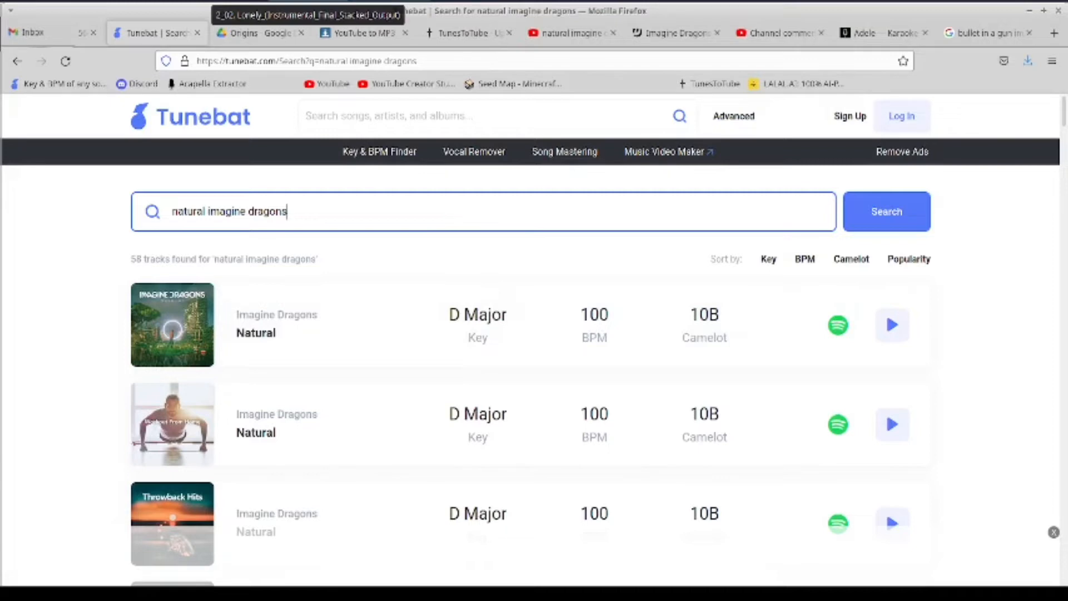
Search Tunebat for "lonely imagine dragons" to look up the song's key and BPM
{"action": "triple_click", "coordinate": [341, 211]}
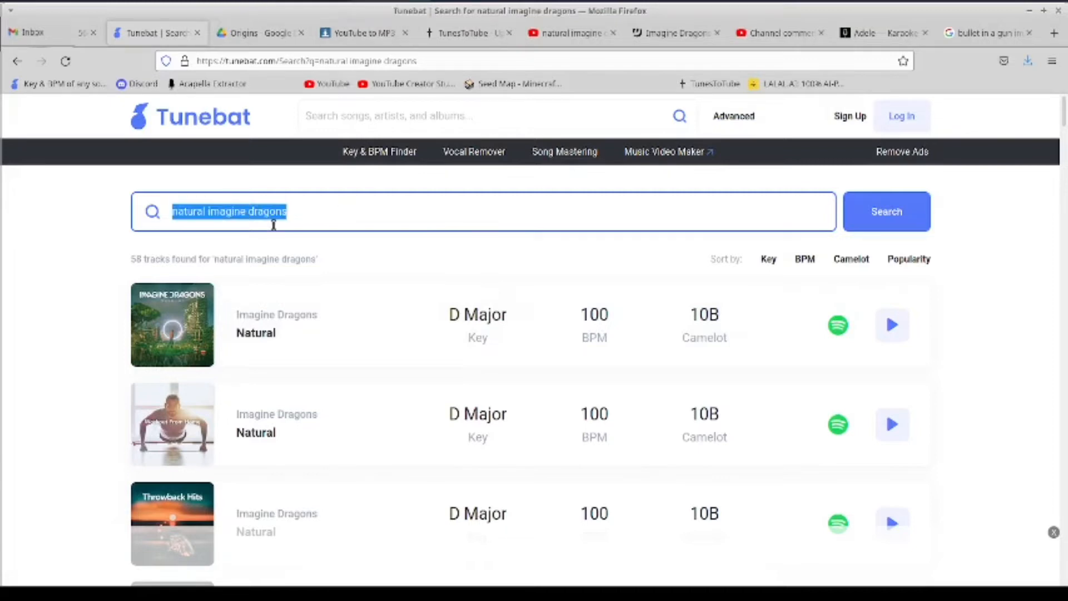
{"action": "double_click", "coordinate": [191, 205]}
{"action": "type", "text": "lonely"}
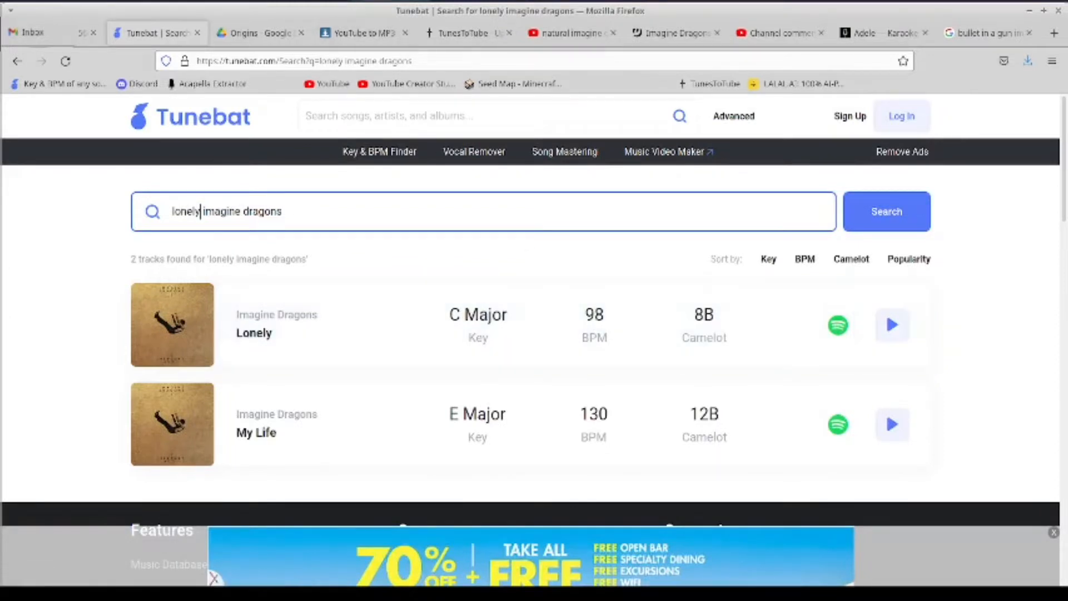
Switch back to Audacity and use Change Tempo on both Lonely tracks, going from 98 to 100 beats per minute
{"action": "key", "text": "alt+Tab"}
{"action": "scroll", "coordinate": [376, 286], "scroll_direction": "up", "scroll_amount": 5}
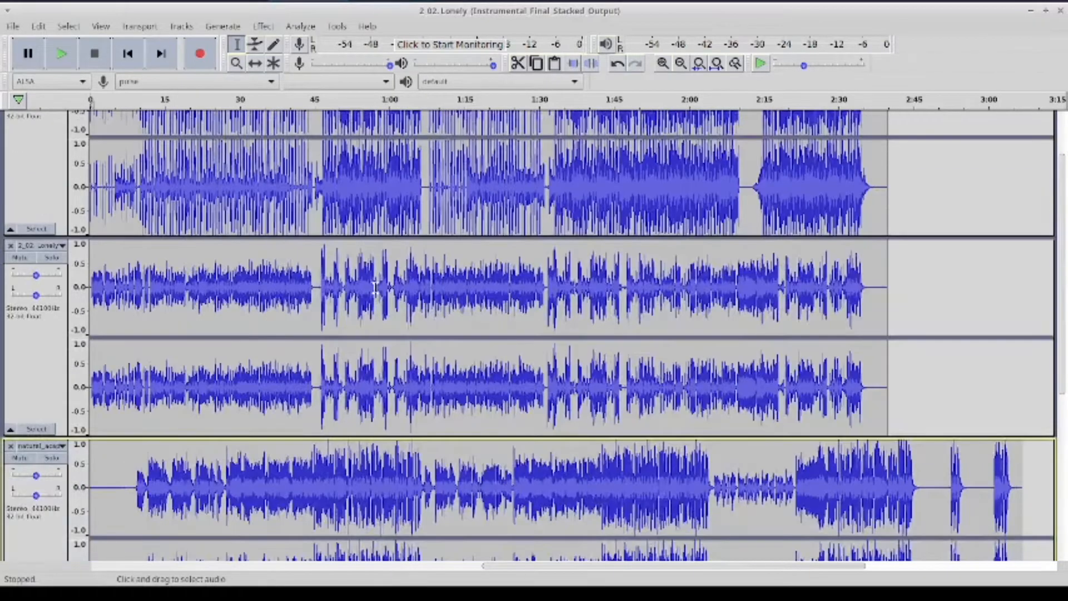
{"action": "left_click", "coordinate": [34, 263]}
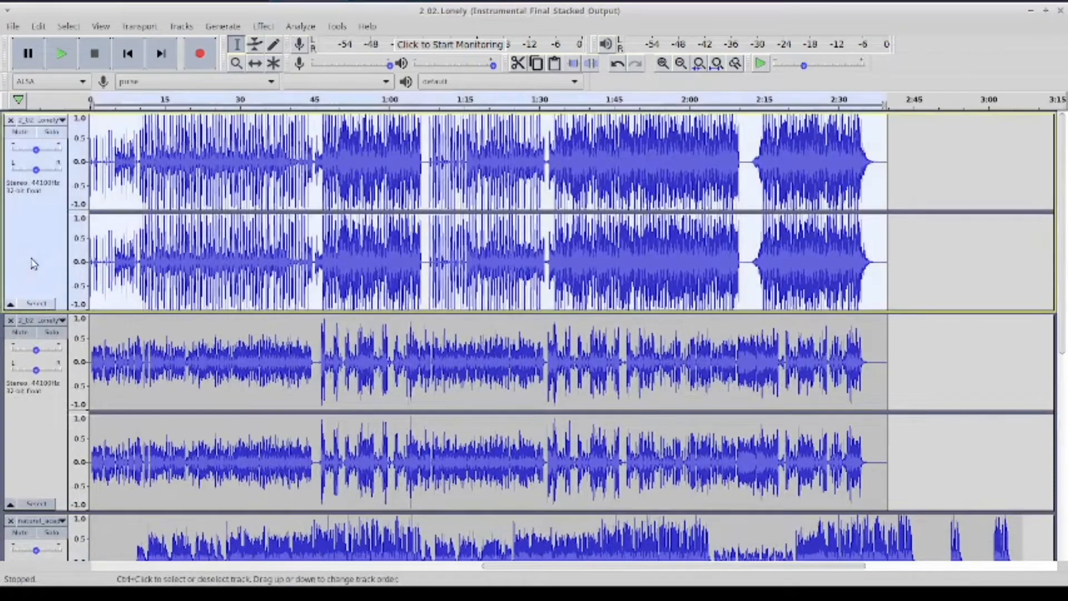
{"action": "left_click", "coordinate": [15, 432], "text": "ctrl"}
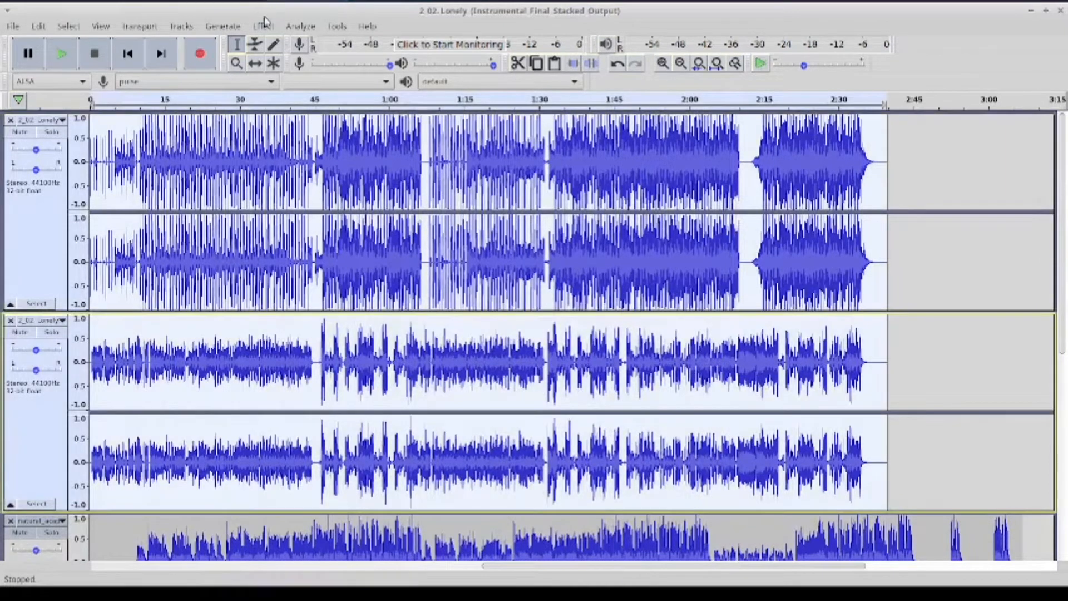
{"action": "left_click", "coordinate": [263, 26]}
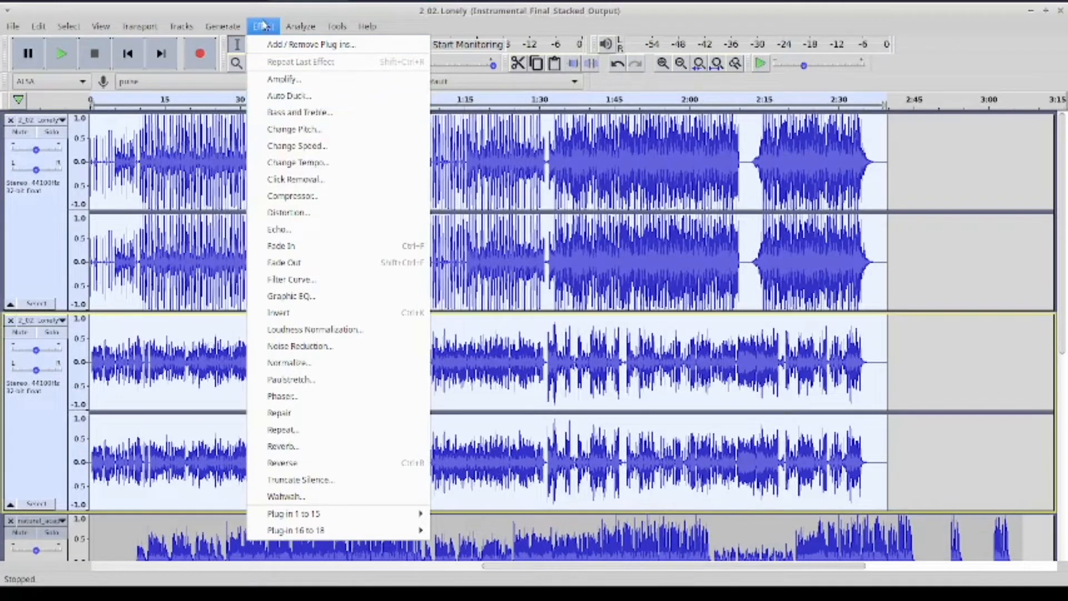
{"action": "left_click", "coordinate": [315, 166]}
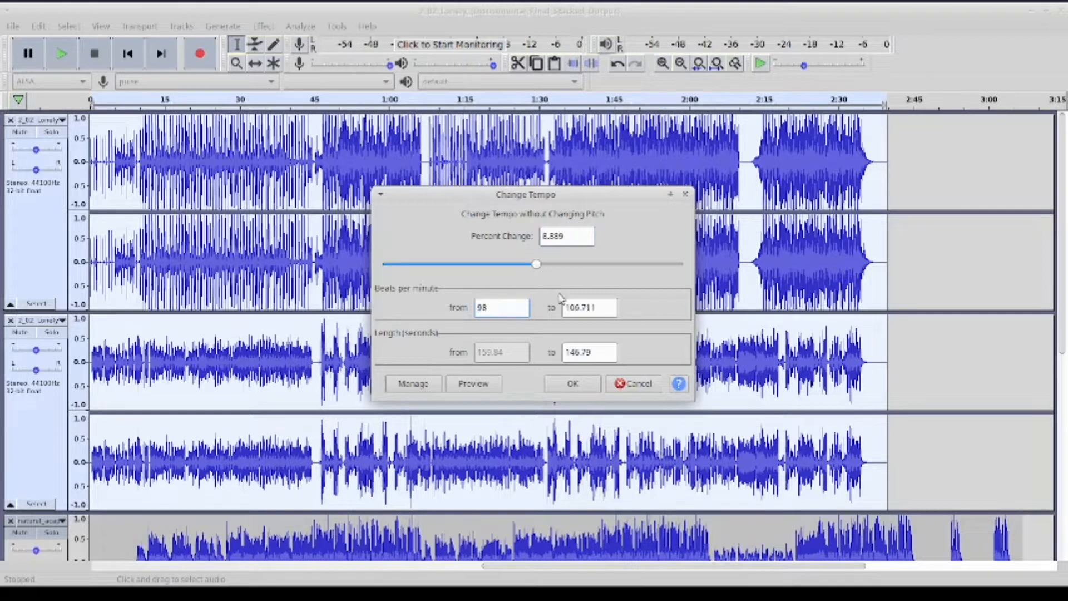
{"action": "key", "text": "BackSpace"}
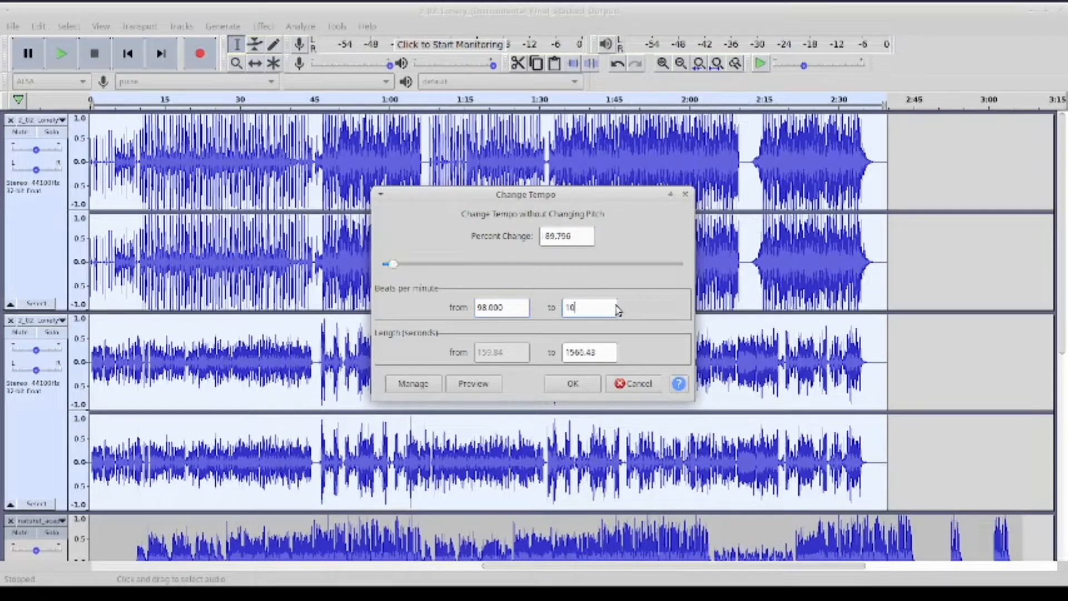
{"action": "left_click", "coordinate": [572, 383]}
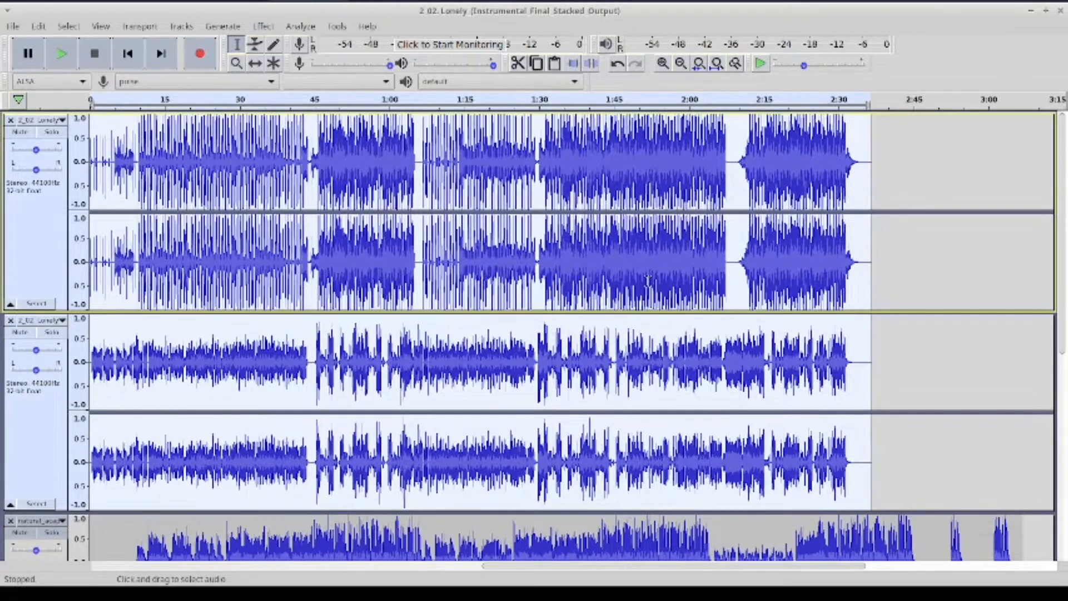
Mute the Natural acapella and reorder the tracks with the Imagine Dragons instrumental first and the Lonely instrumental last
{"action": "scroll", "coordinate": [648, 278], "scroll_direction": "down", "scroll_amount": 6}
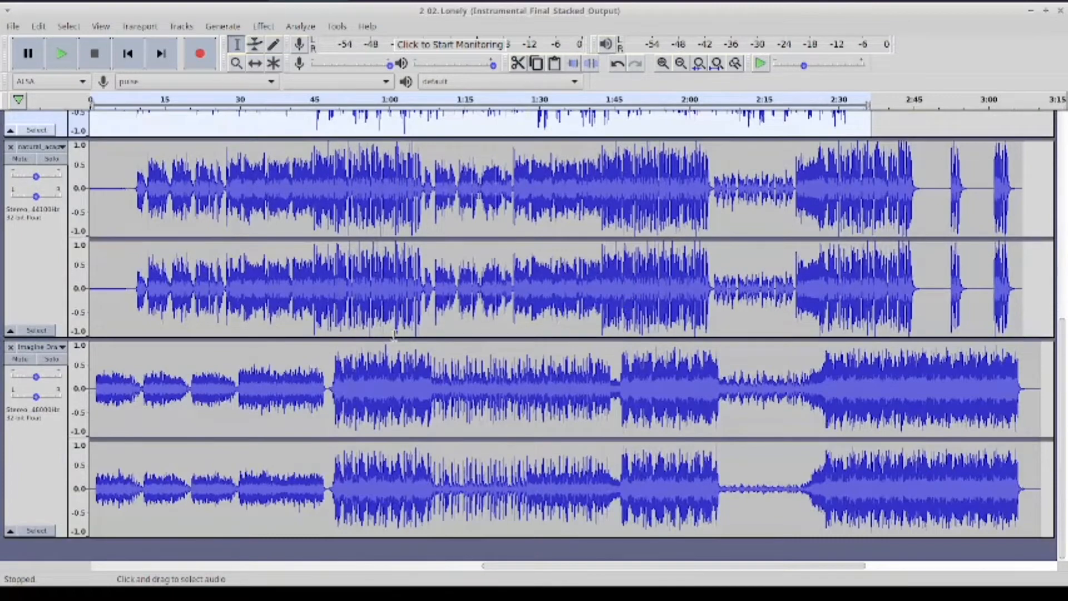
{"action": "left_click", "coordinate": [31, 161]}
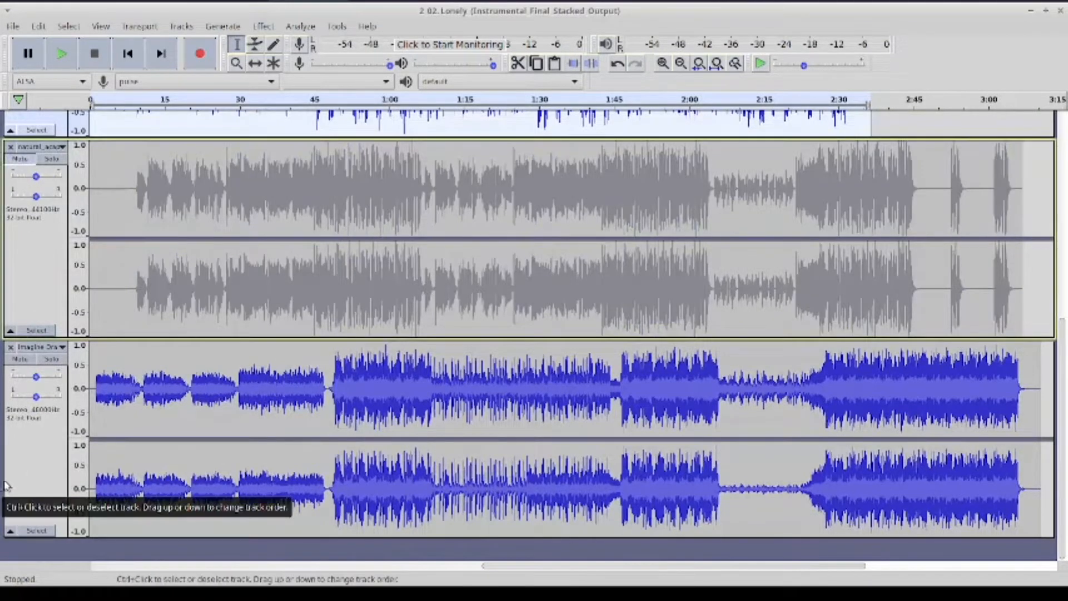
{"action": "left_click", "coordinate": [28, 454]}
{"action": "left_click_drag", "start_coordinate": [58, 289], "coordinate": [33, 29]}
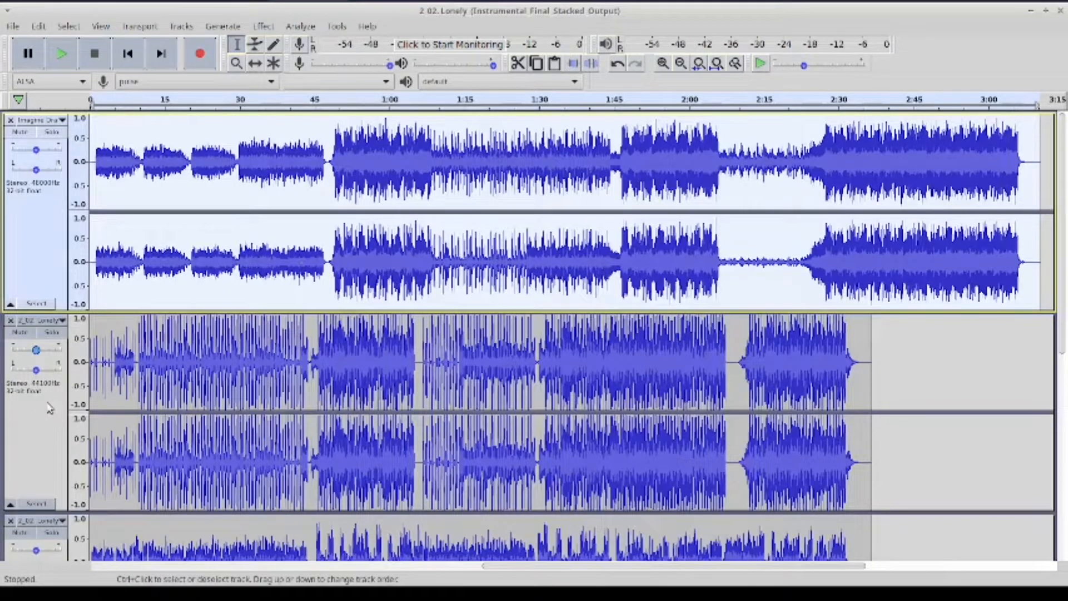
{"action": "left_click_drag", "start_coordinate": [48, 408], "coordinate": [56, 545]}
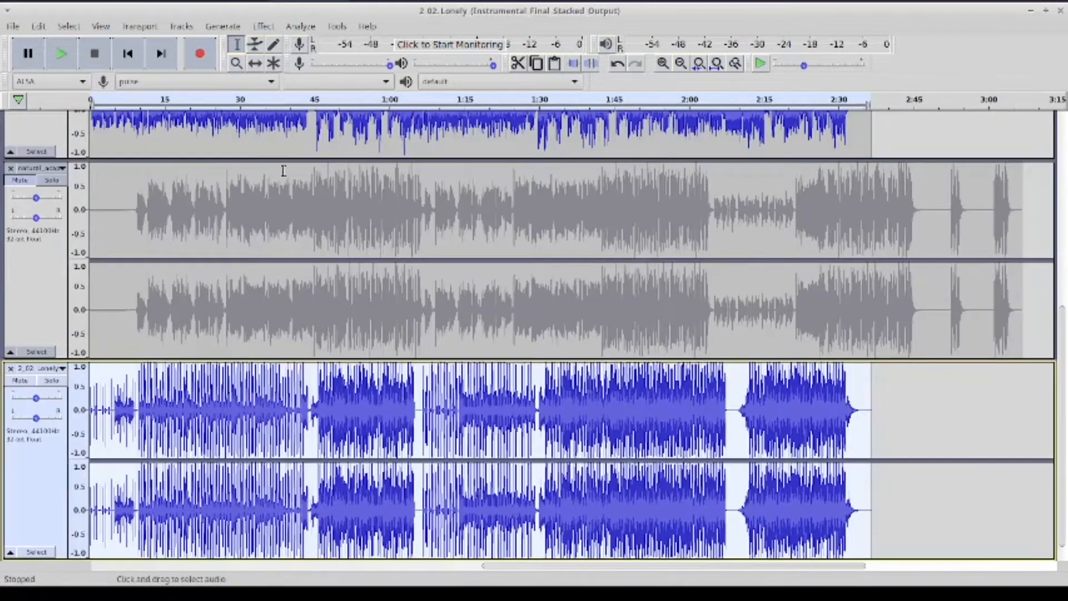
Mute the Lonely instrumental track at the end of the track list
{"action": "scroll", "coordinate": [252, 328], "scroll_direction": "up", "scroll_amount": 5}
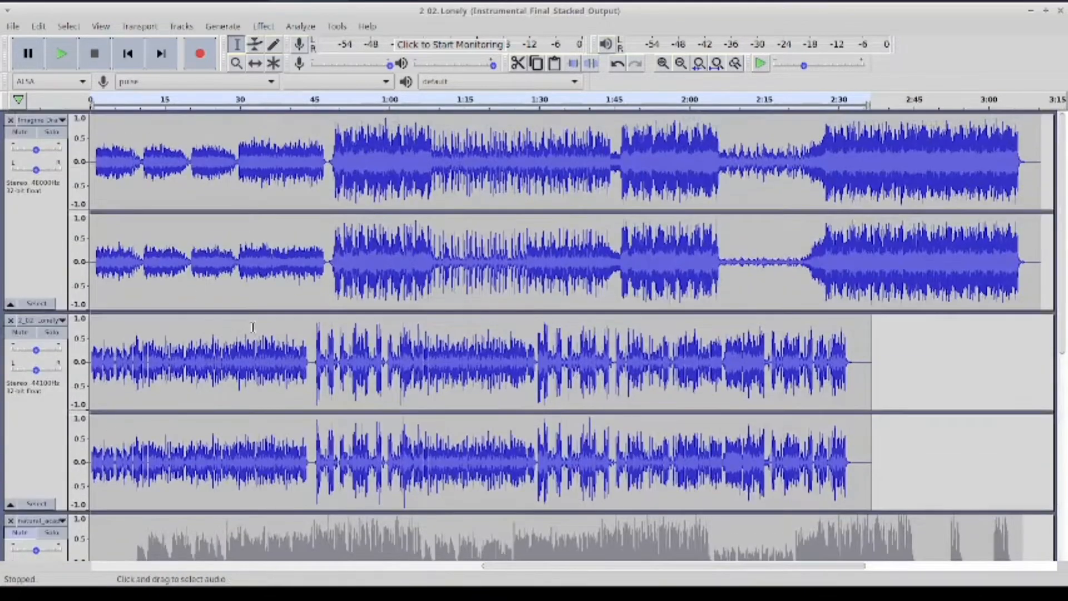
{"action": "scroll", "coordinate": [253, 327], "scroll_direction": "down", "scroll_amount": 5}
{"action": "left_click", "coordinate": [20, 359]}
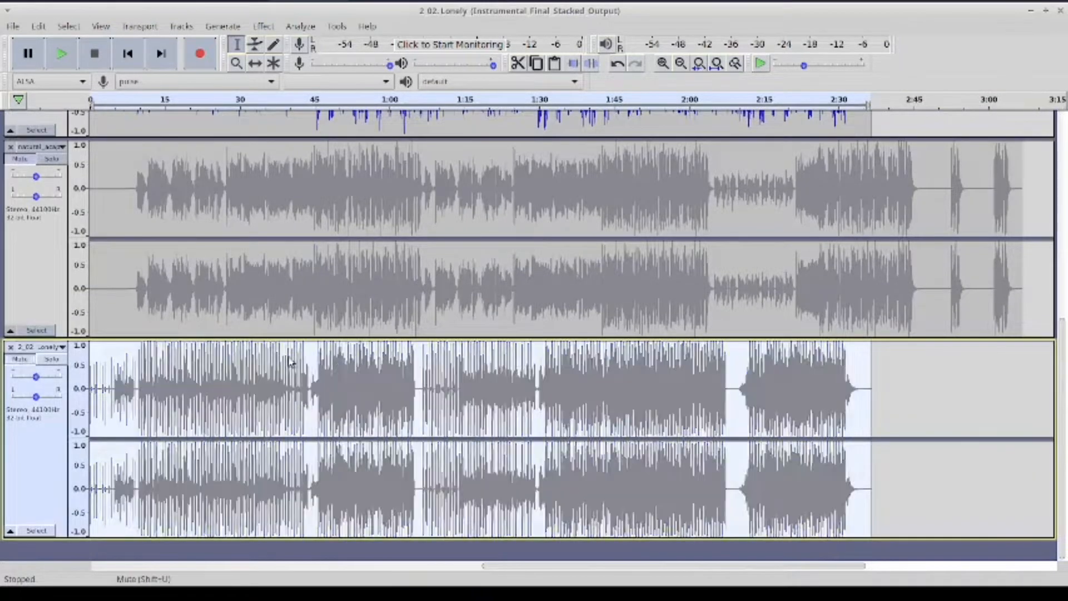
{"action": "scroll", "coordinate": [290, 362], "scroll_direction": "up", "scroll_amount": 5}
Zoom in on the project's start and briefly play the Imagine Dragons instrumental together with the Lonely vocals
{"action": "left_click", "coordinate": [211, 227]}
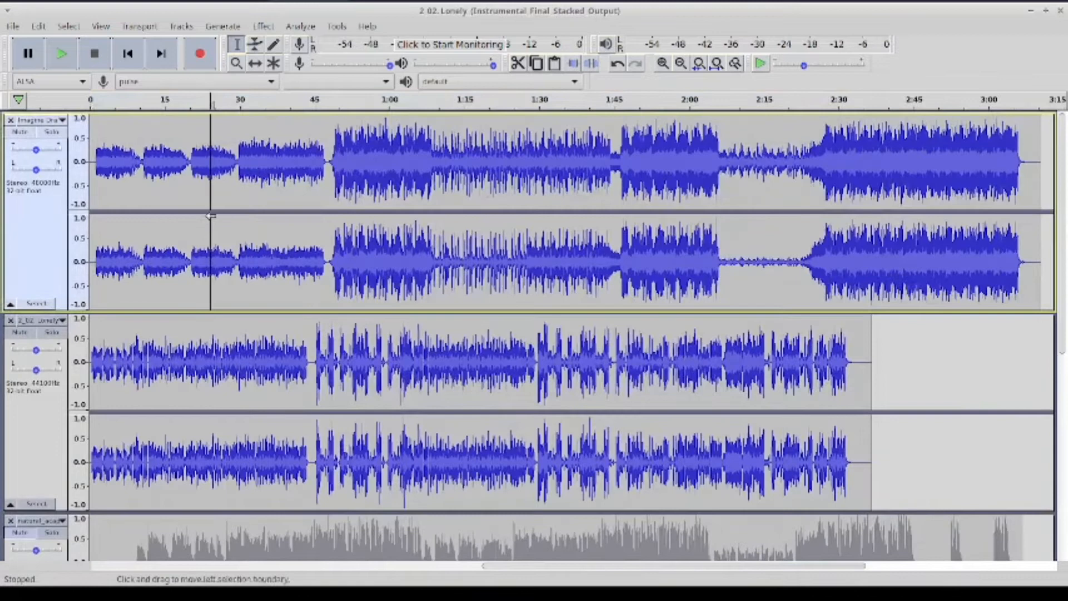
{"action": "left_click", "coordinate": [128, 55]}
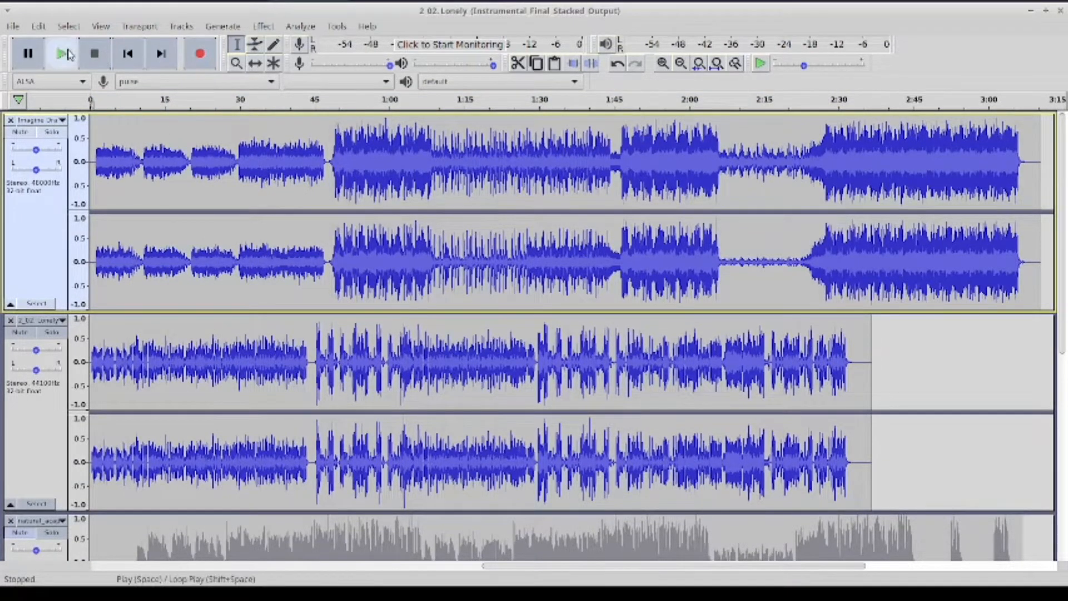
{"action": "left_click", "coordinate": [662, 63]}
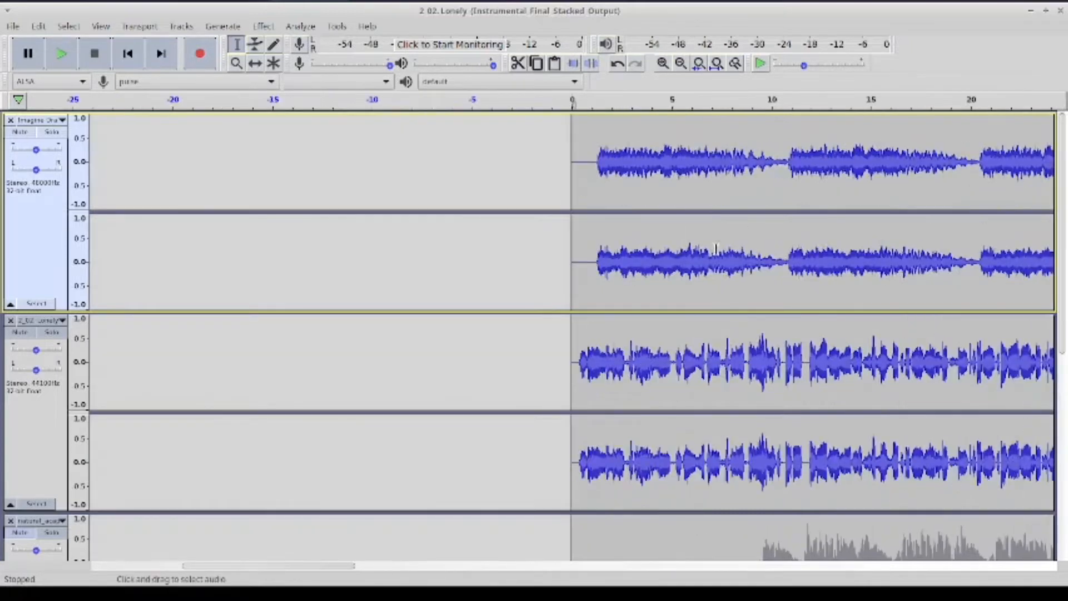
{"action": "scroll", "coordinate": [688, 260], "scroll_direction": "right", "scroll_amount": 5}
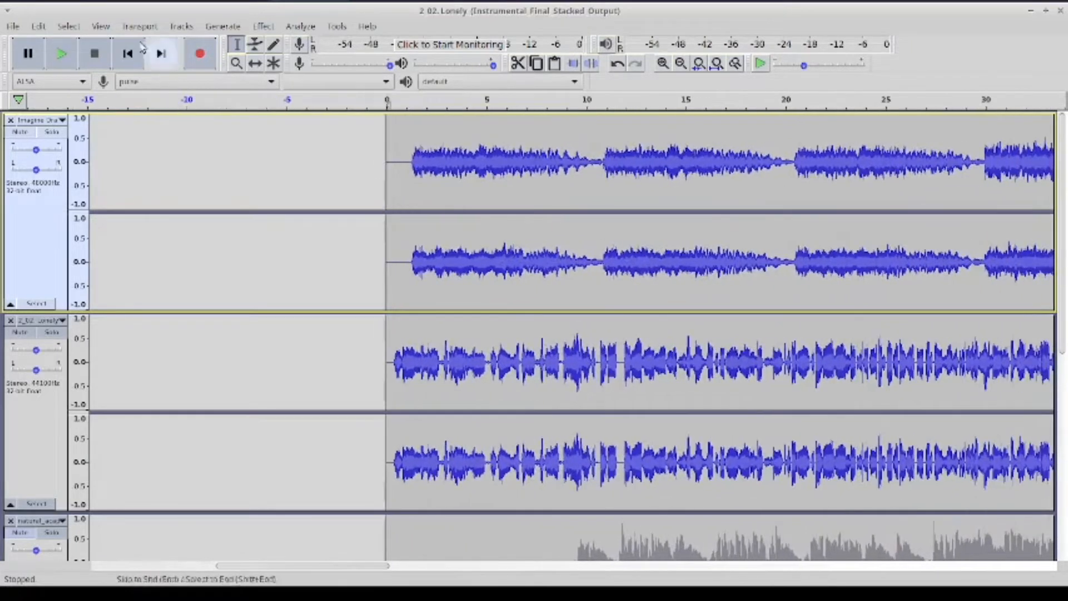
{"action": "left_click", "coordinate": [63, 57]}
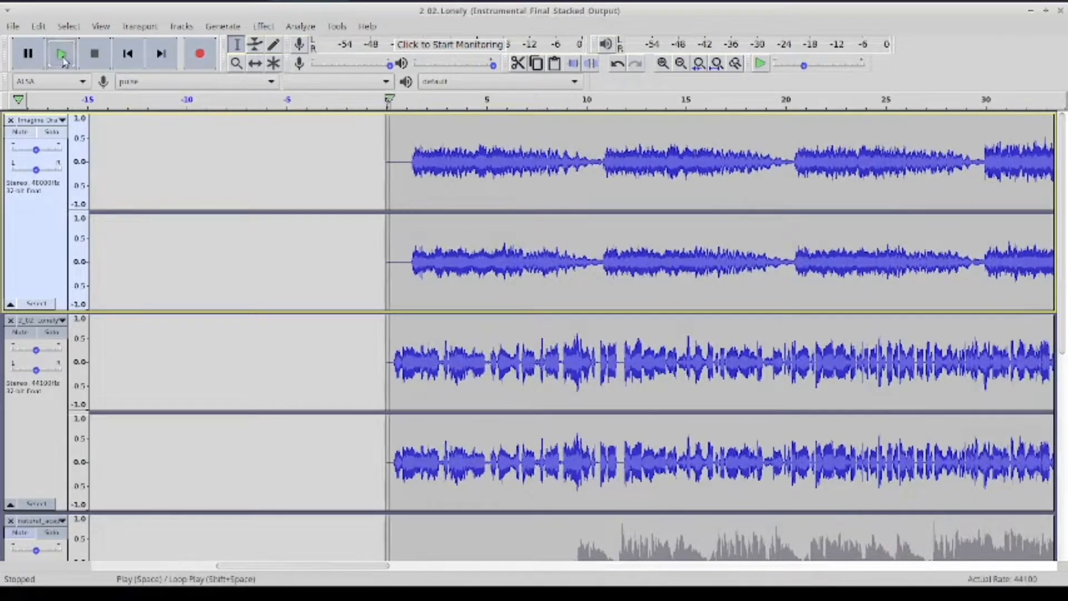
{"action": "left_click", "coordinate": [96, 54]}
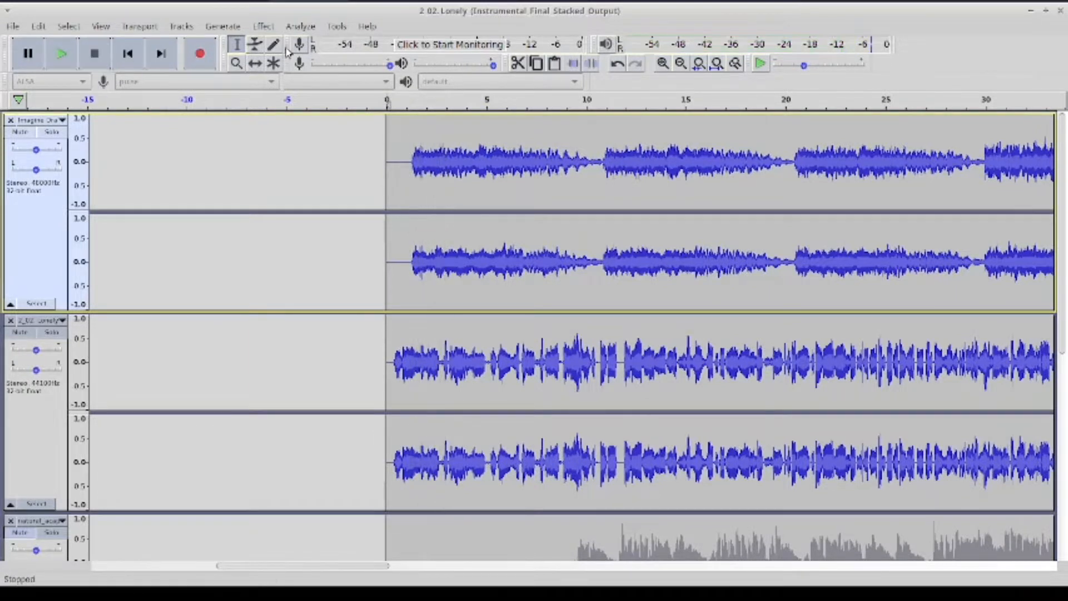
Try shifting the Lonely vocals about 0.7 seconds later, play the result, and move them back to the start
{"action": "left_click_drag", "start_coordinate": [445, 348], "coordinate": [461, 348]}
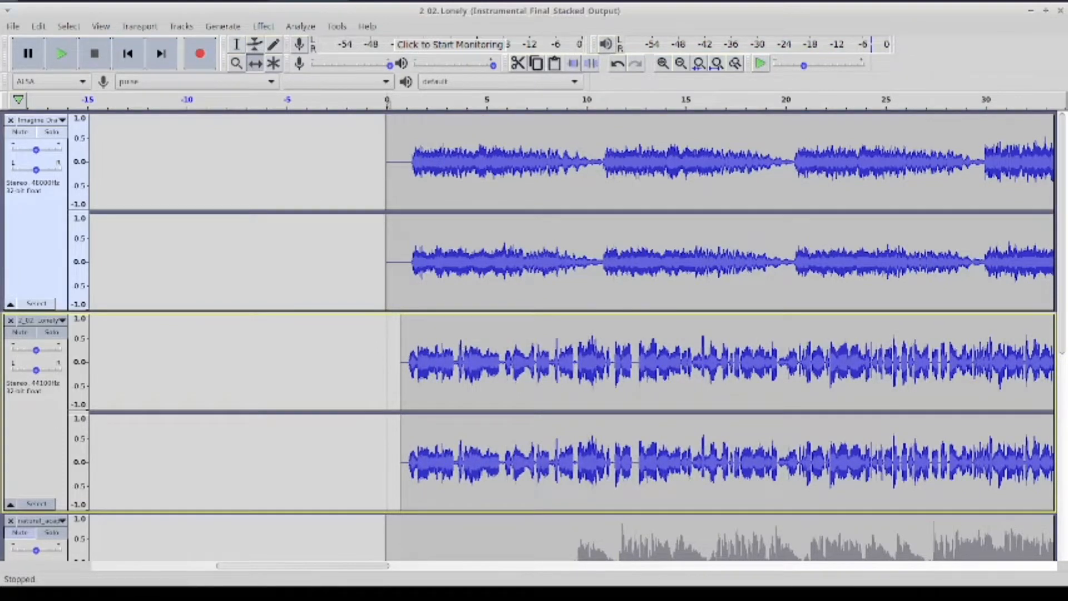
{"action": "left_click", "coordinate": [54, 62]}
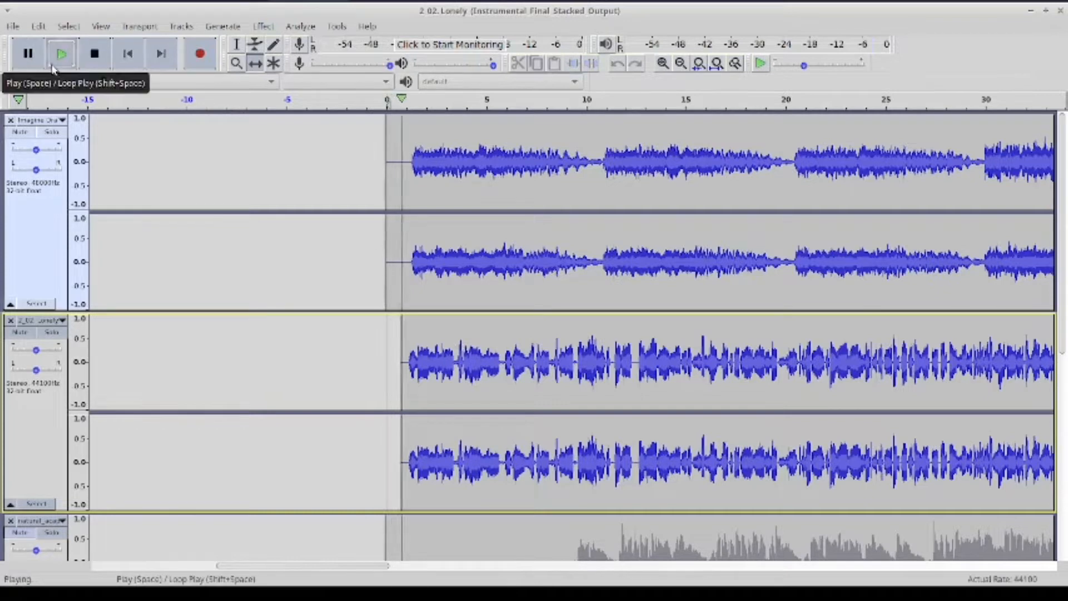
{"action": "left_click", "coordinate": [95, 53]}
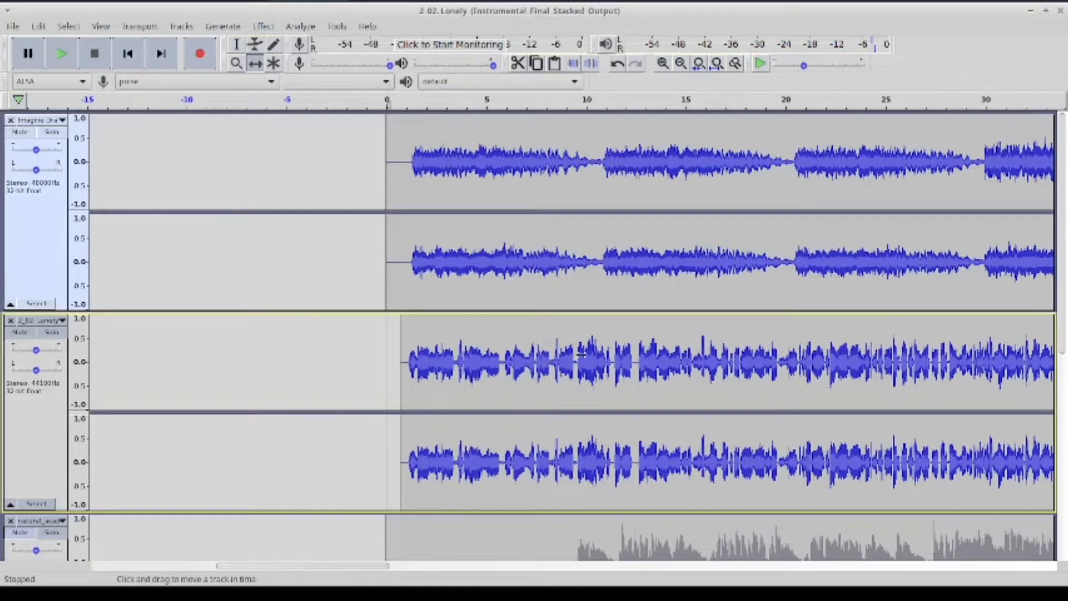
{"action": "left_click_drag", "start_coordinate": [581, 354], "coordinate": [565, 333]}
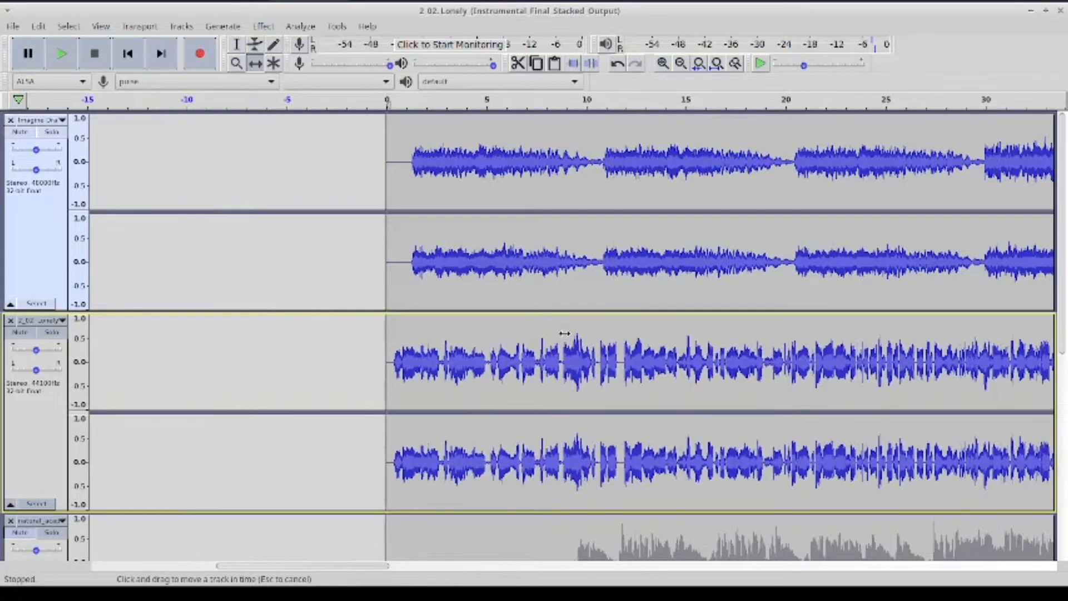
Mute the Imagine Dragons instrumental and unmute the Lonely instrumental
{"action": "left_click", "coordinate": [19, 132]}
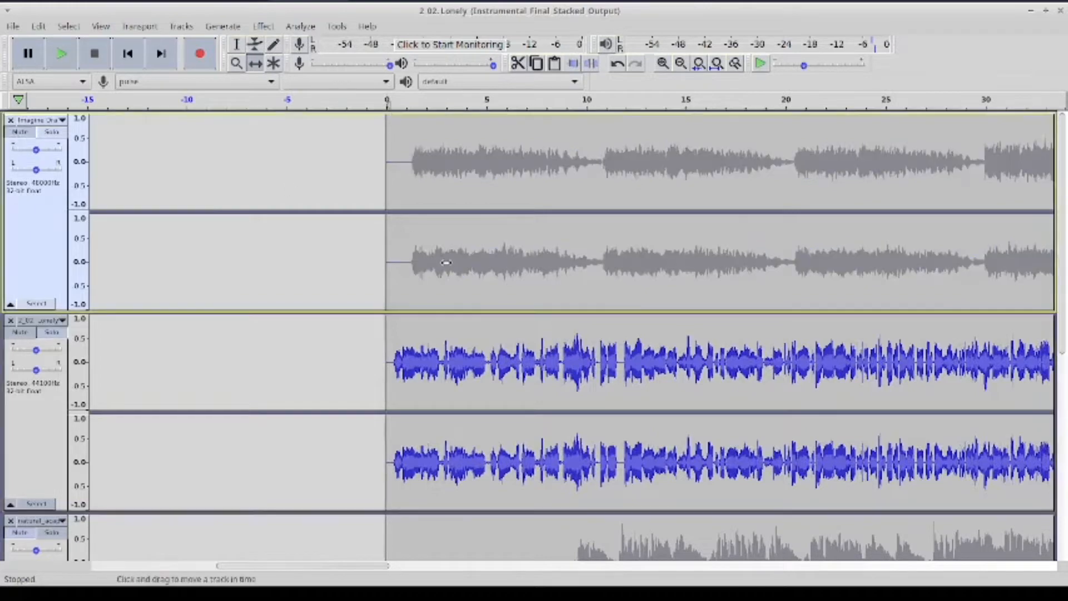
{"action": "scroll", "coordinate": [446, 262], "scroll_direction": "down", "scroll_amount": 5}
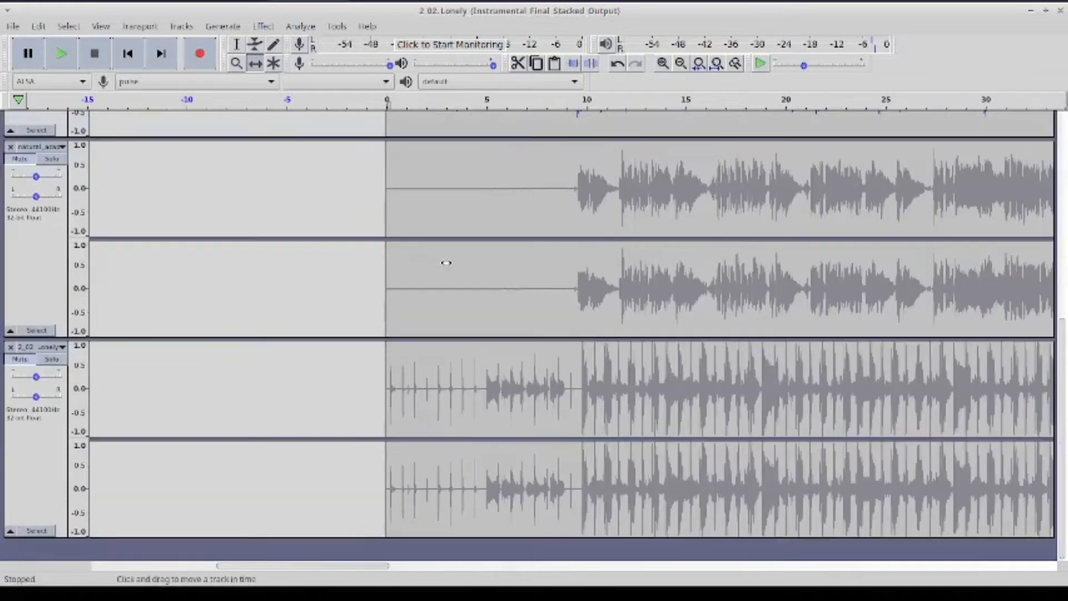
{"action": "left_click", "coordinate": [22, 359]}
{"action": "scroll", "coordinate": [395, 384], "scroll_direction": "up", "scroll_amount": 5}
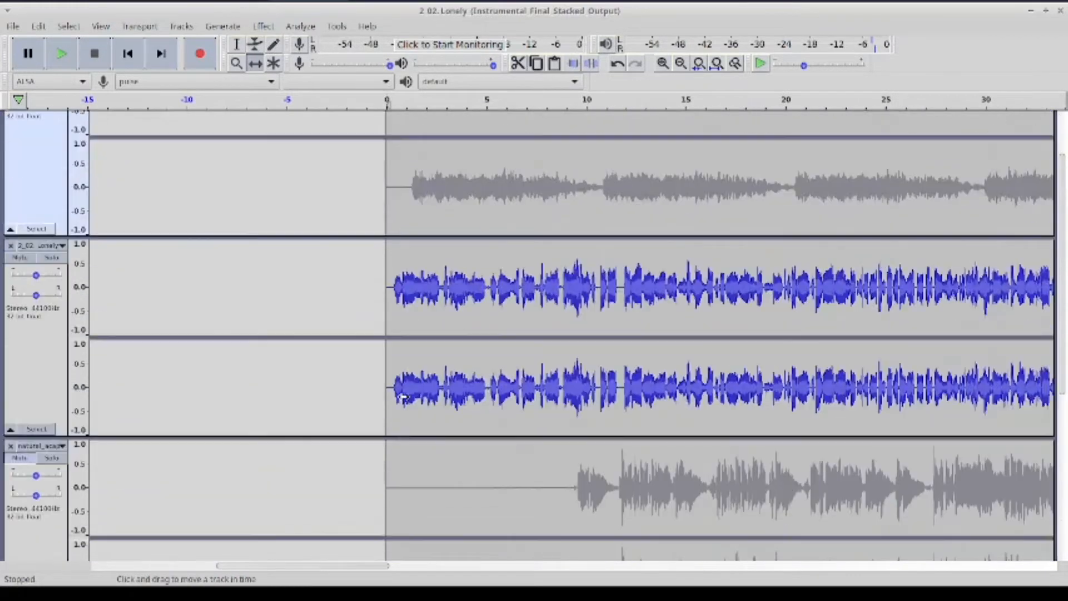
{"action": "scroll", "coordinate": [402, 396], "scroll_direction": "down", "scroll_amount": 5}
{"action": "scroll", "coordinate": [466, 306], "scroll_direction": "up", "scroll_amount": 5}
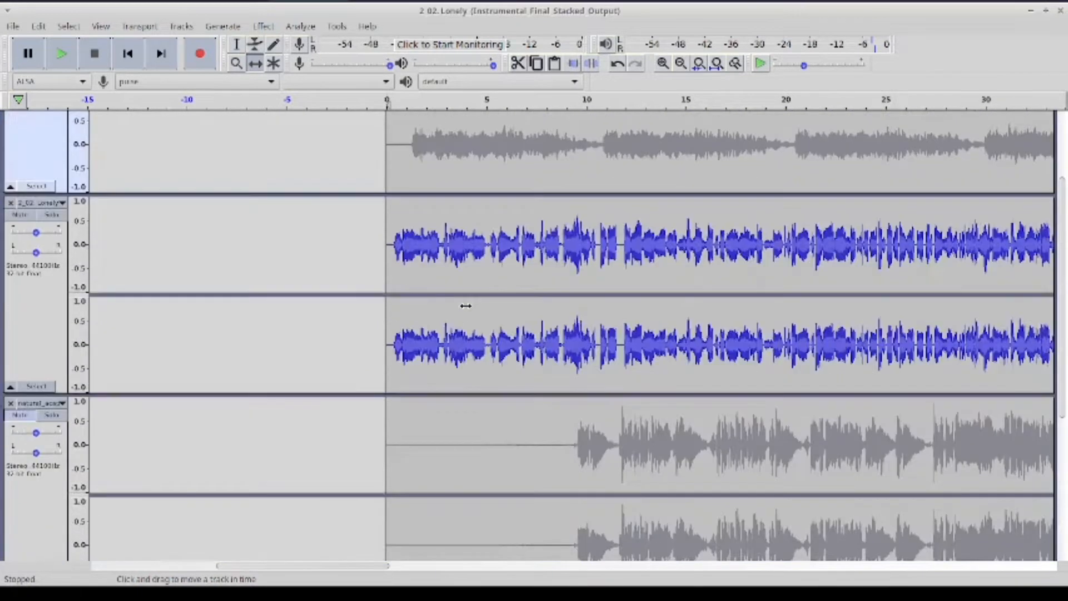
Play the first ten seconds or so of the Lonely vocals with the Lonely instrumental to check their original timing
{"action": "left_click", "coordinate": [71, 59]}
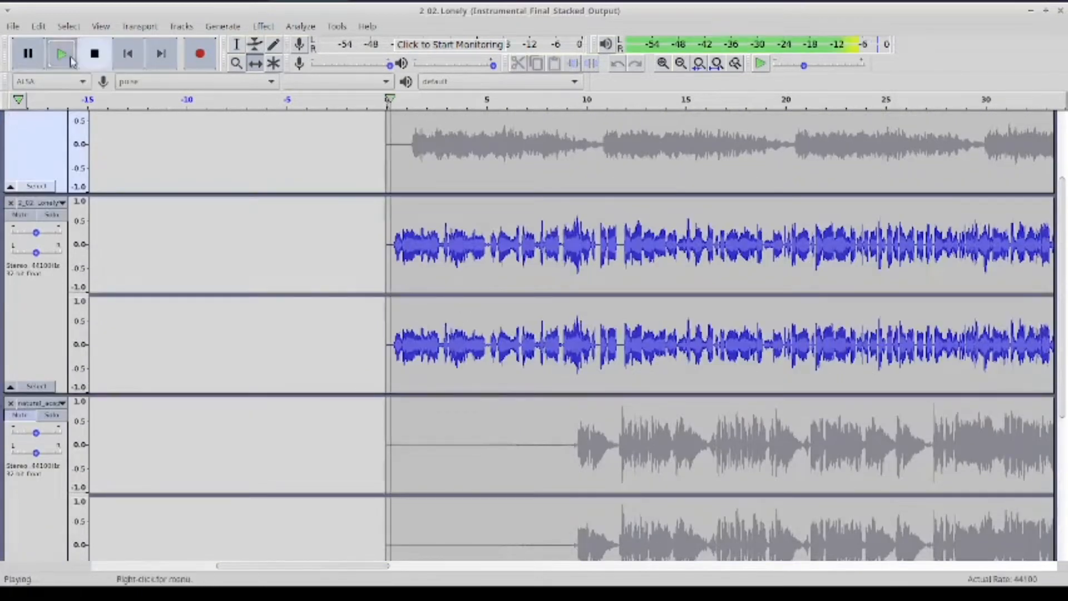
{"action": "scroll", "coordinate": [372, 245], "scroll_direction": "down", "scroll_amount": 5}
{"action": "scroll", "coordinate": [420, 322], "scroll_direction": "down", "scroll_amount": 3}
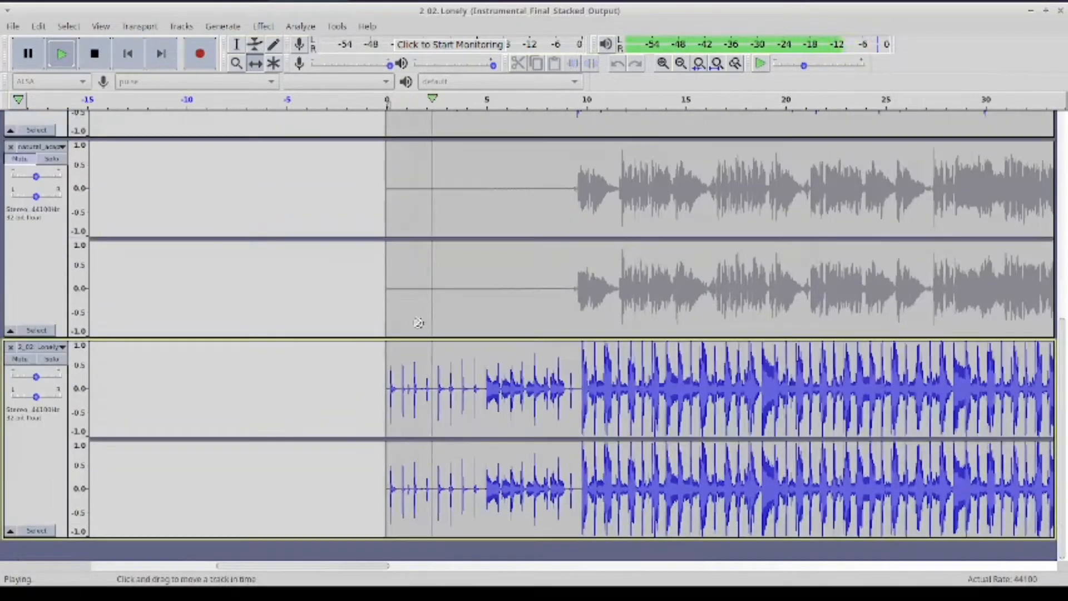
{"action": "scroll", "coordinate": [420, 329], "scroll_direction": "up", "scroll_amount": 5}
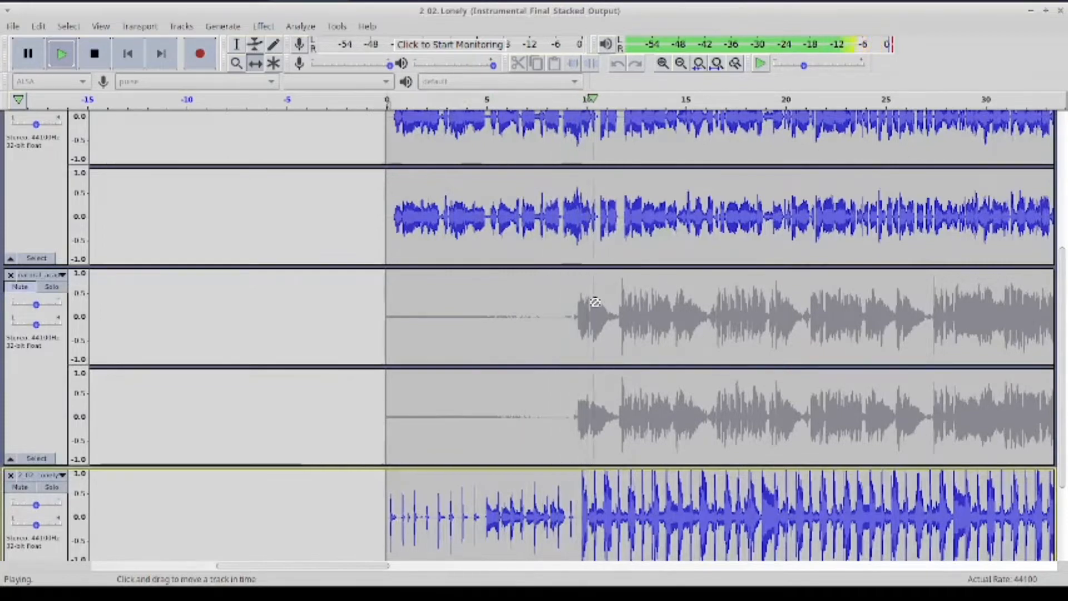
{"action": "left_click", "coordinate": [93, 56]}
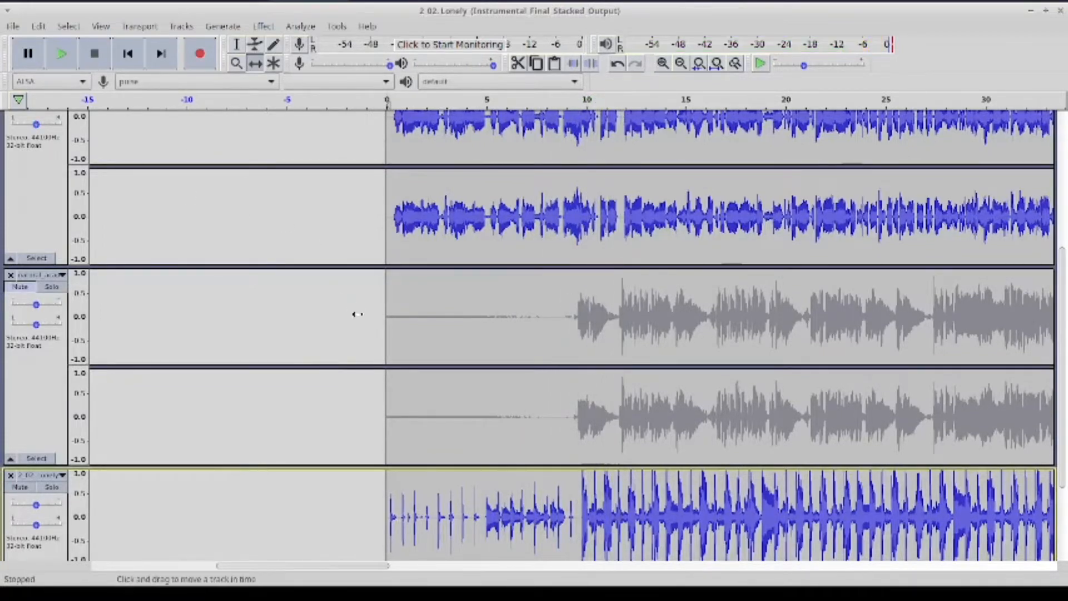
Move the Lonely instrumental to the top of the track order, above the Imagine Dragons instrumental
{"action": "scroll", "coordinate": [358, 310], "scroll_direction": "up", "scroll_amount": 4}
{"action": "scroll", "coordinate": [267, 339], "scroll_direction": "down", "scroll_amount": 7}
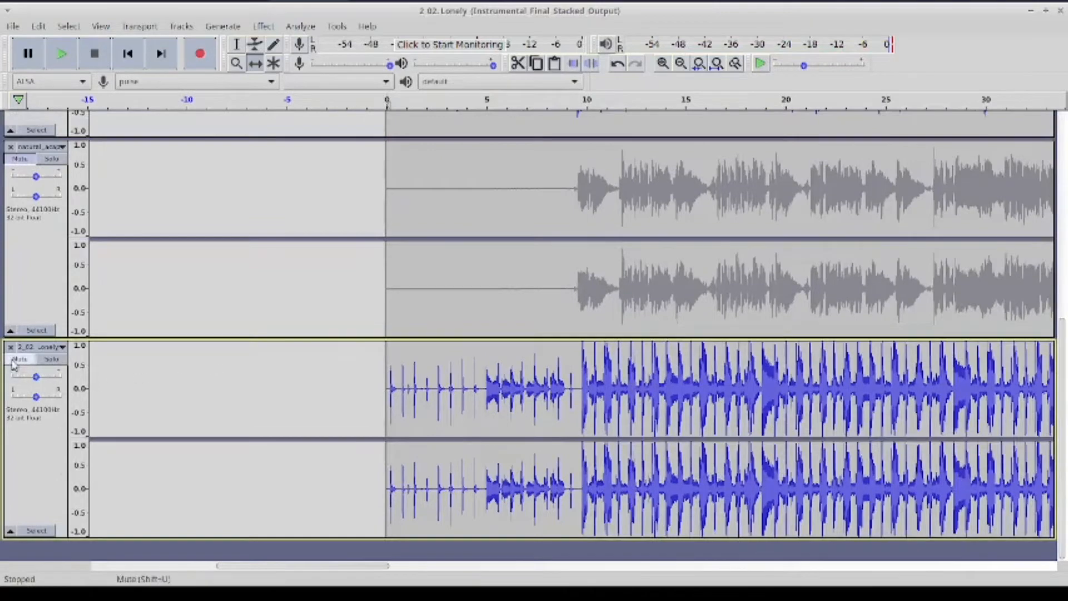
{"action": "left_click_drag", "start_coordinate": [23, 451], "coordinate": [13, 17]}
{"action": "scroll", "coordinate": [385, 359], "scroll_direction": "up", "scroll_amount": 5}
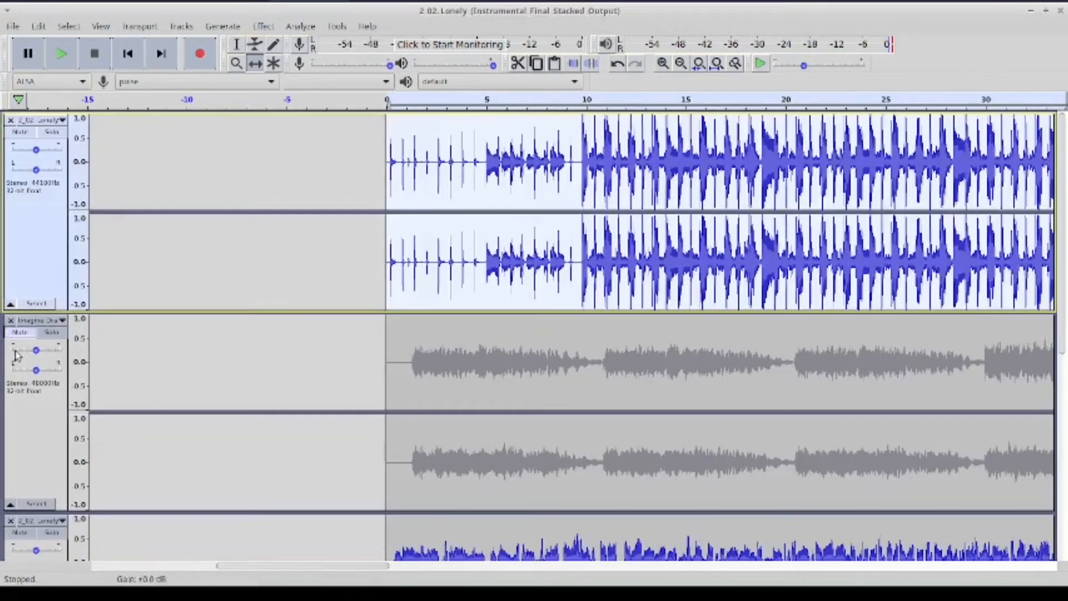
Unmute the Imagine Dragons instrumental and shift the Lonely instrumental about 1.2 seconds later to align their openings
{"action": "left_click", "coordinate": [20, 334]}
{"action": "left_click_drag", "start_coordinate": [499, 285], "coordinate": [518, 251]}
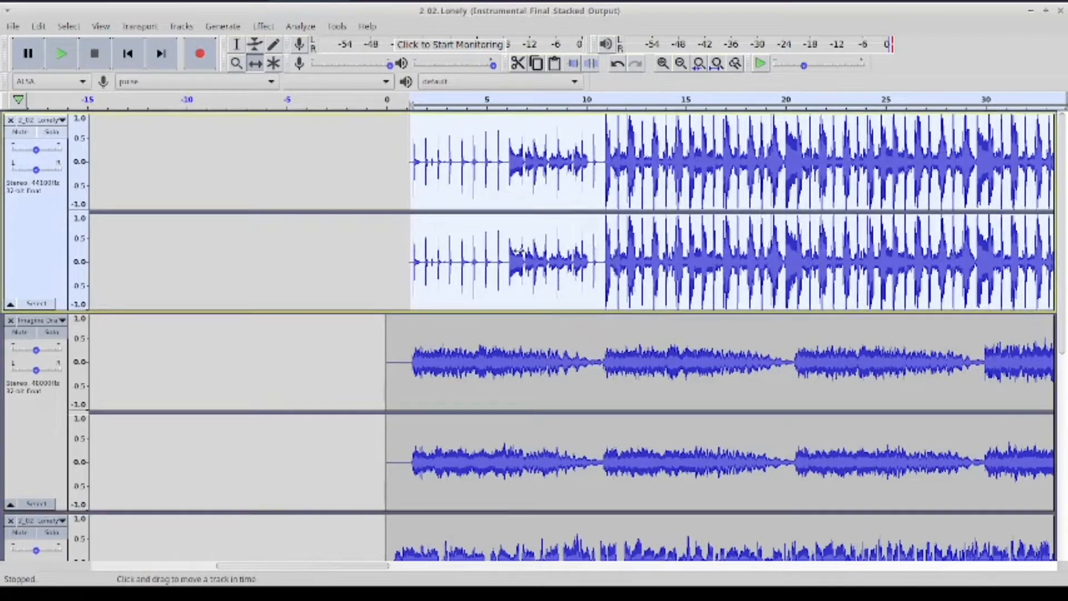
Mute the Lonely instrumental and play the Imagine Dragons instrumental with the Lonely vocals from the start
{"action": "left_click", "coordinate": [32, 134]}
{"action": "scroll", "coordinate": [191, 184], "scroll_direction": "down", "scroll_amount": 5}
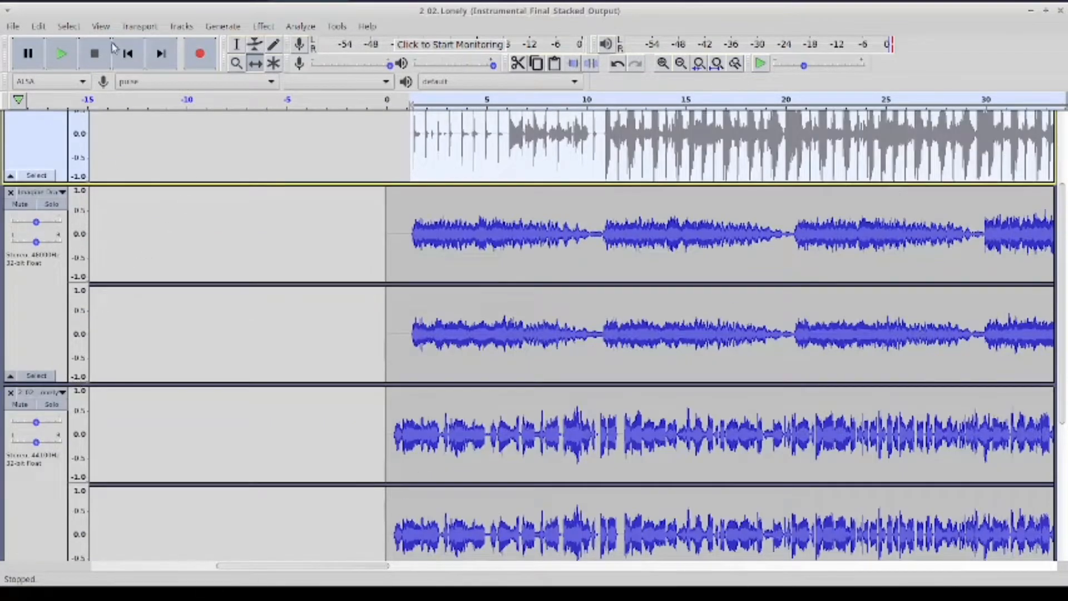
{"action": "left_click", "coordinate": [127, 53]}
{"action": "left_click", "coordinate": [61, 53]}
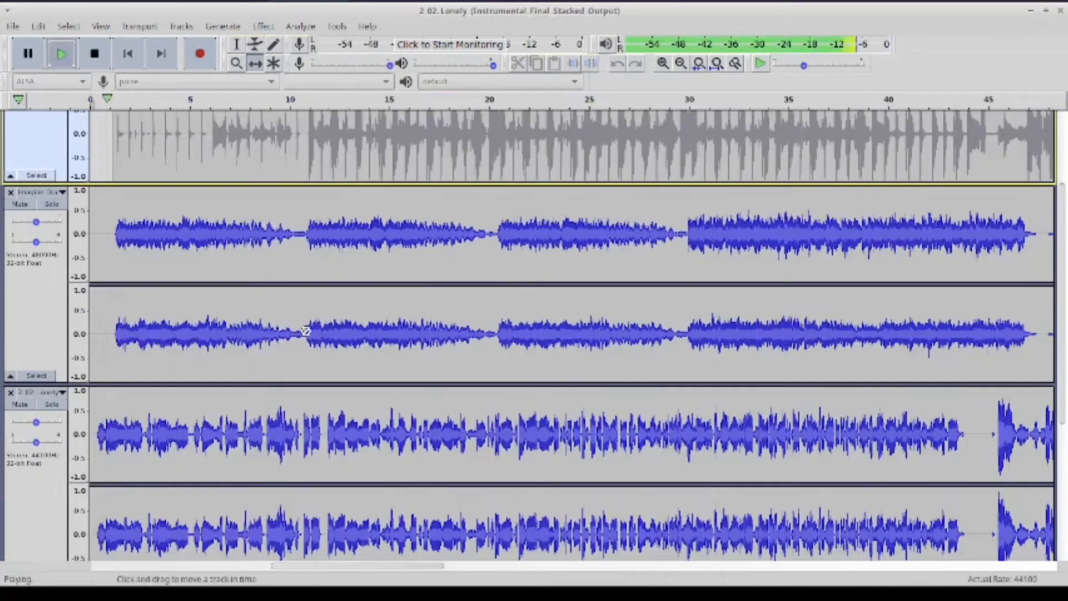
{"action": "scroll", "coordinate": [306, 331], "scroll_direction": "up", "scroll_amount": 5}
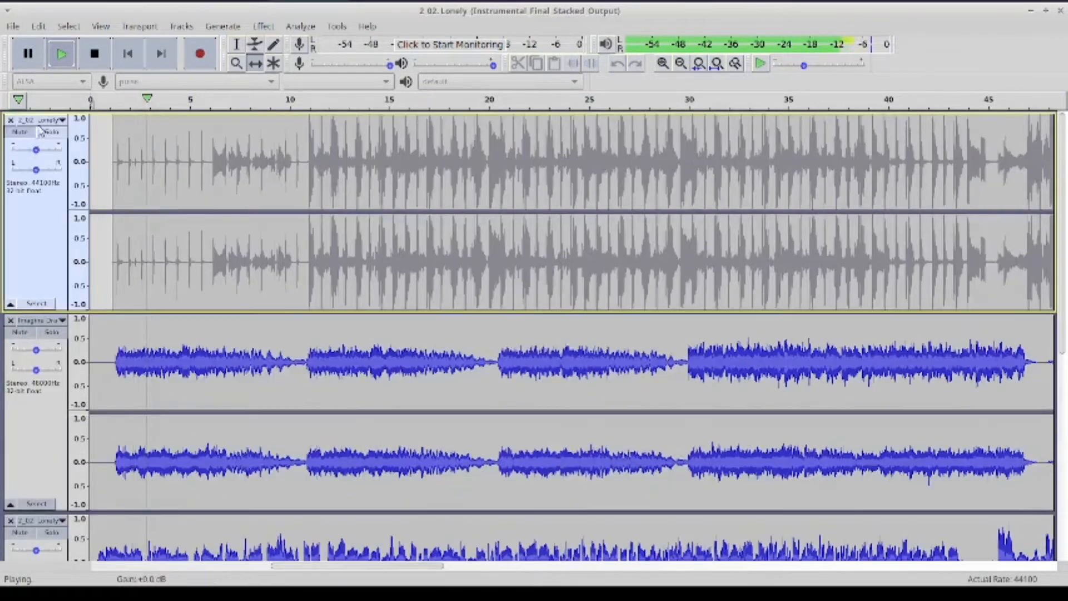
{"action": "key", "text": "space"}
Shift the Lonely vocals about 1.2 seconds later to line up with the Lonely instrumental's start, and play the result
{"action": "left_click_drag", "start_coordinate": [133, 548], "coordinate": [143, 516]}
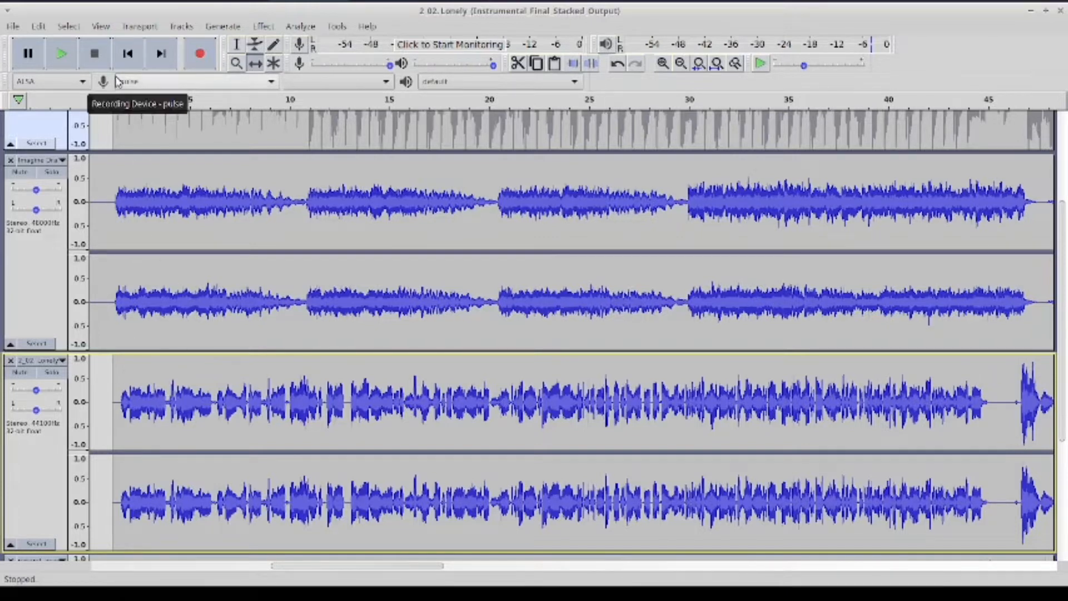
{"action": "left_click", "coordinate": [62, 54]}
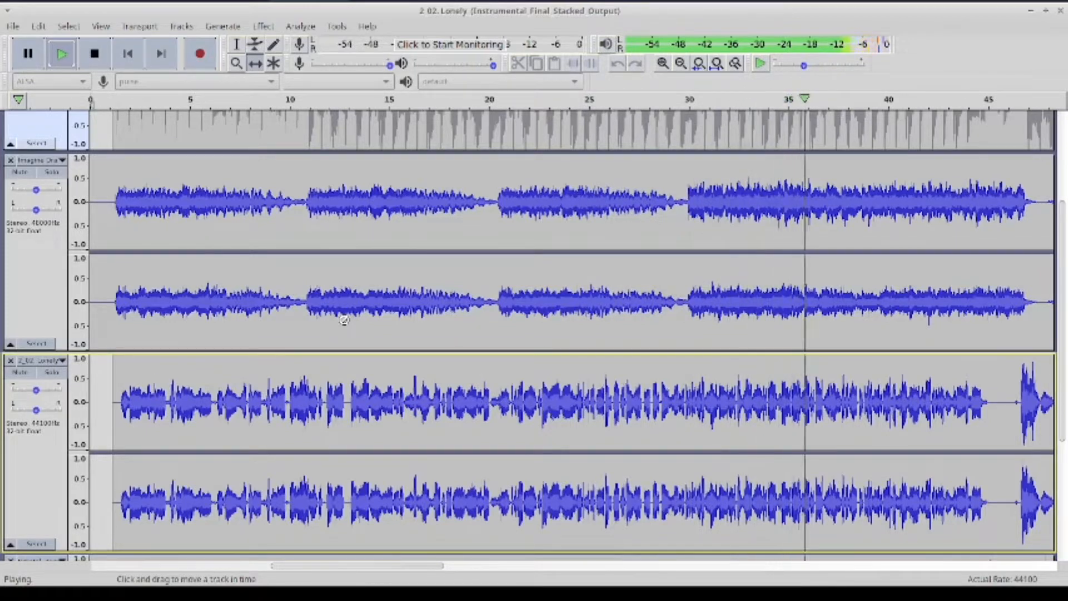
{"action": "left_click", "coordinate": [95, 53]}
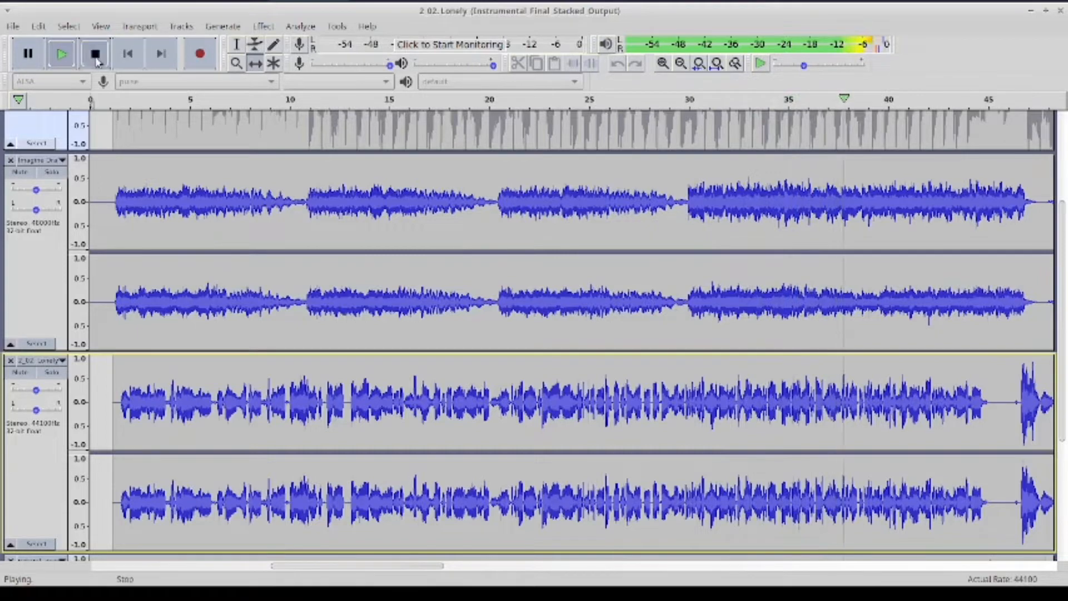
Unmute the Lonely instrumental and play it with the other unmuted tracks from about 28 seconds
{"action": "scroll", "coordinate": [133, 239], "scroll_direction": "up", "scroll_amount": 4}
{"action": "scroll", "coordinate": [134, 239], "scroll_direction": "down", "scroll_amount": 3}
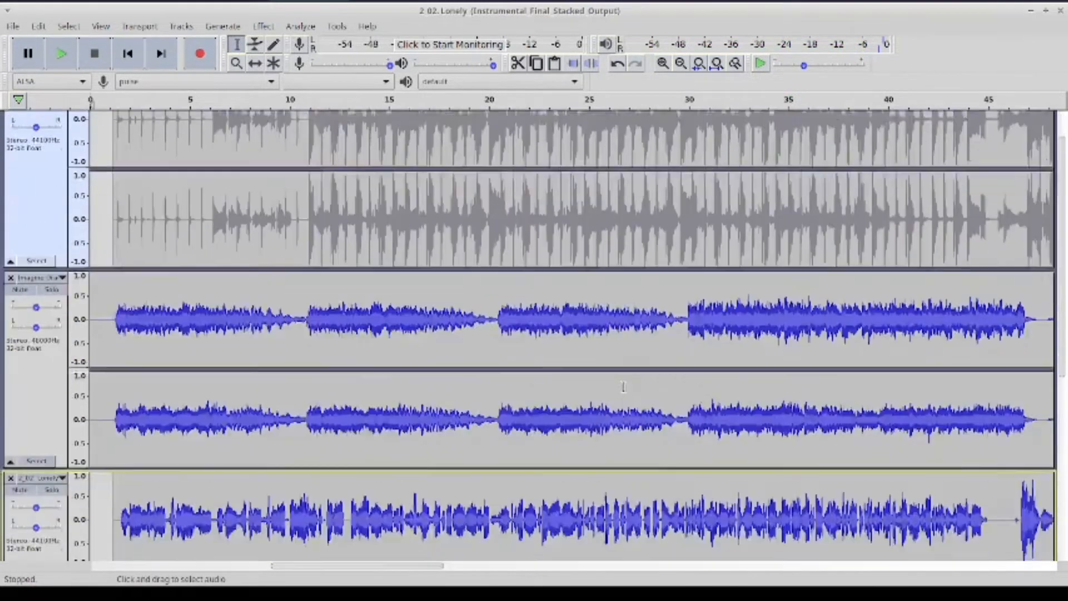
{"action": "scroll", "coordinate": [134, 239], "scroll_direction": "up", "scroll_amount": 3}
{"action": "left_click", "coordinate": [21, 133]}
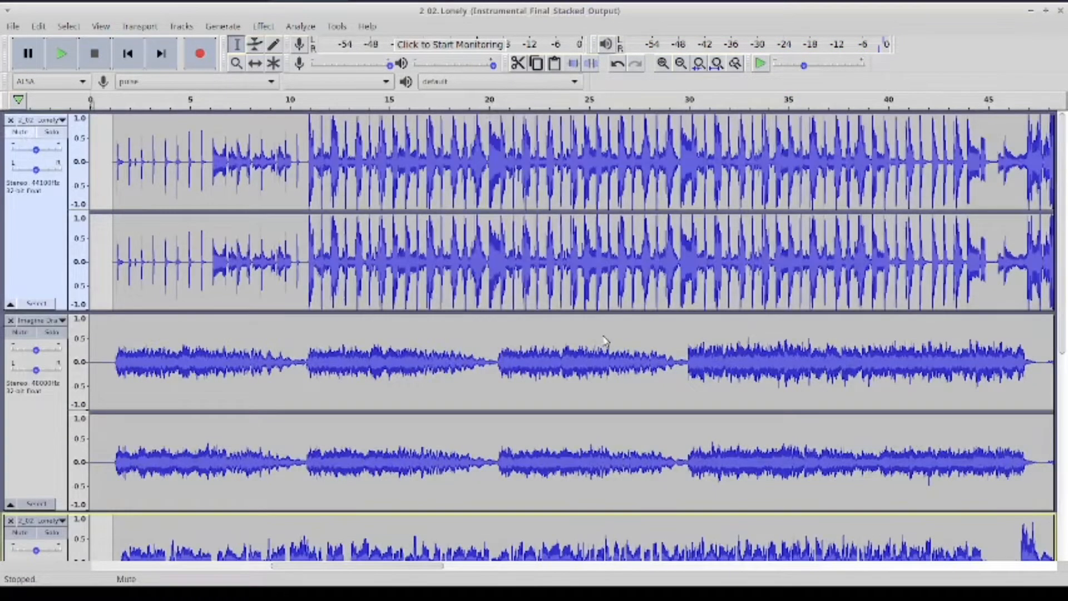
{"action": "left_click", "coordinate": [651, 272]}
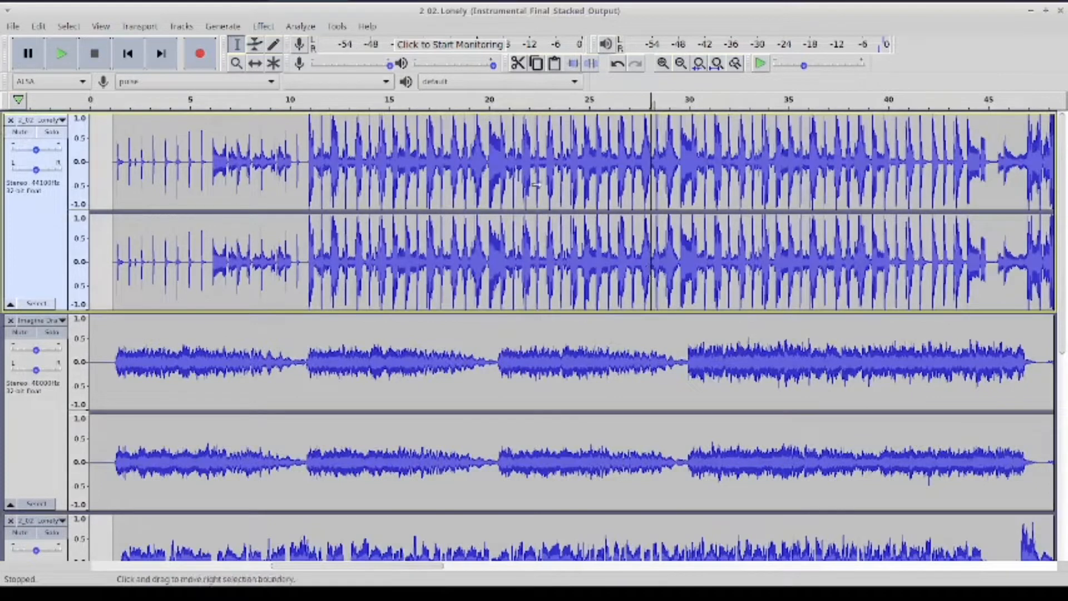
{"action": "left_click", "coordinate": [62, 53]}
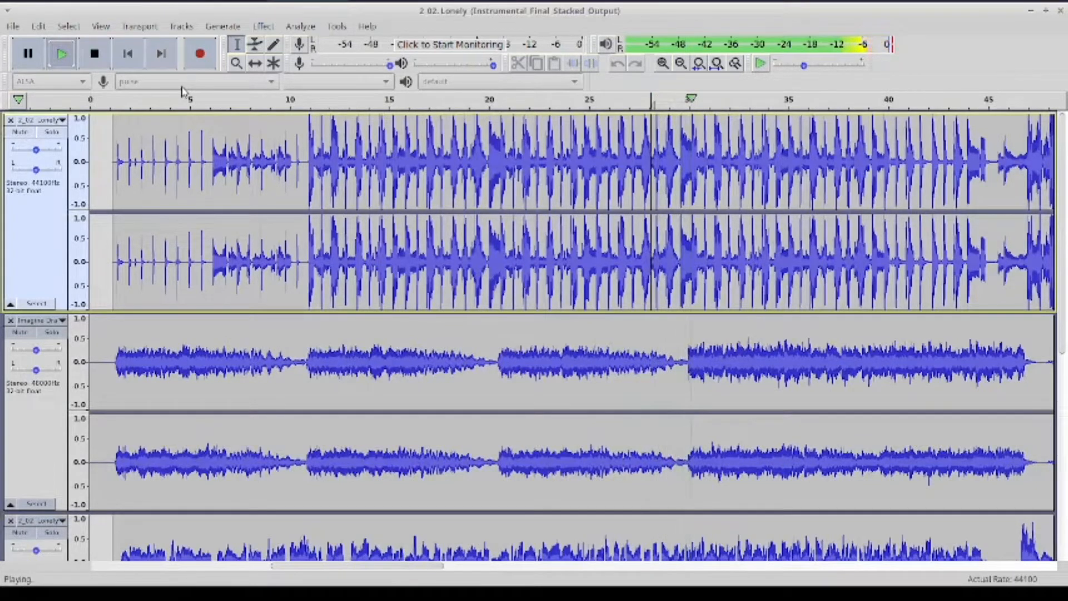
{"action": "left_click", "coordinate": [99, 54]}
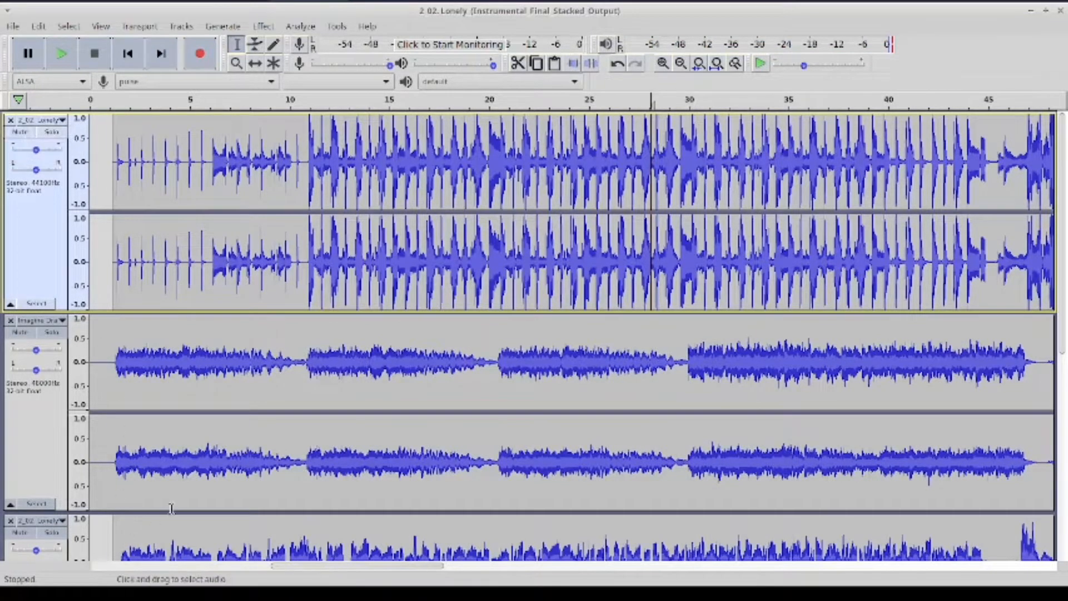
{"action": "scroll", "coordinate": [116, 529], "scroll_direction": "down", "scroll_amount": 1}
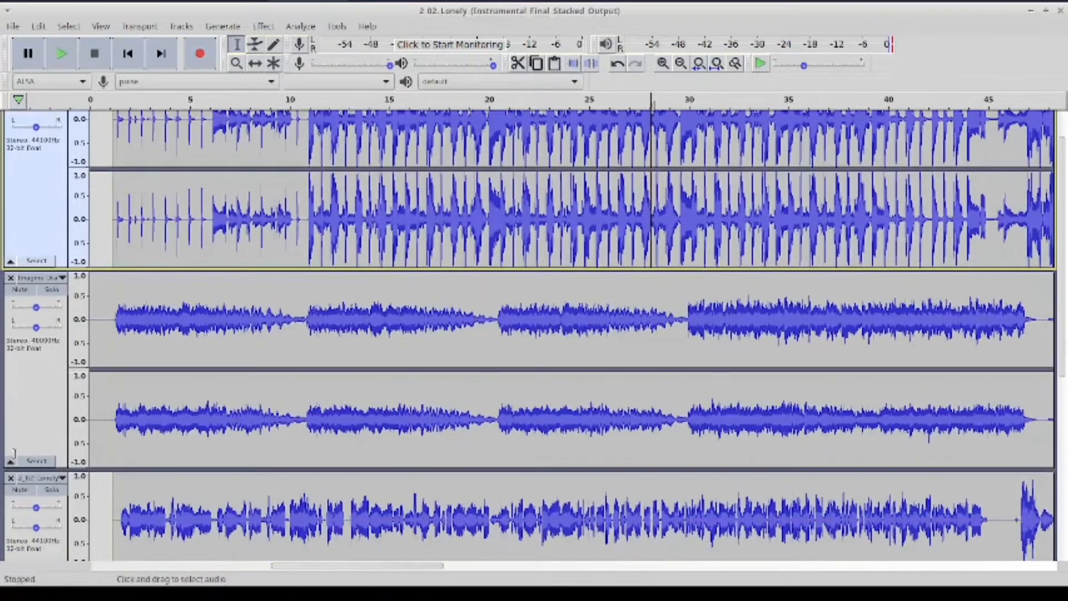
Mute the Lonely vocals and play the Lonely and Imagine Dragons instrumentals together from about 28 seconds
{"action": "left_click", "coordinate": [18, 490]}
{"action": "scroll", "coordinate": [22, 490], "scroll_direction": "down", "scroll_amount": 3}
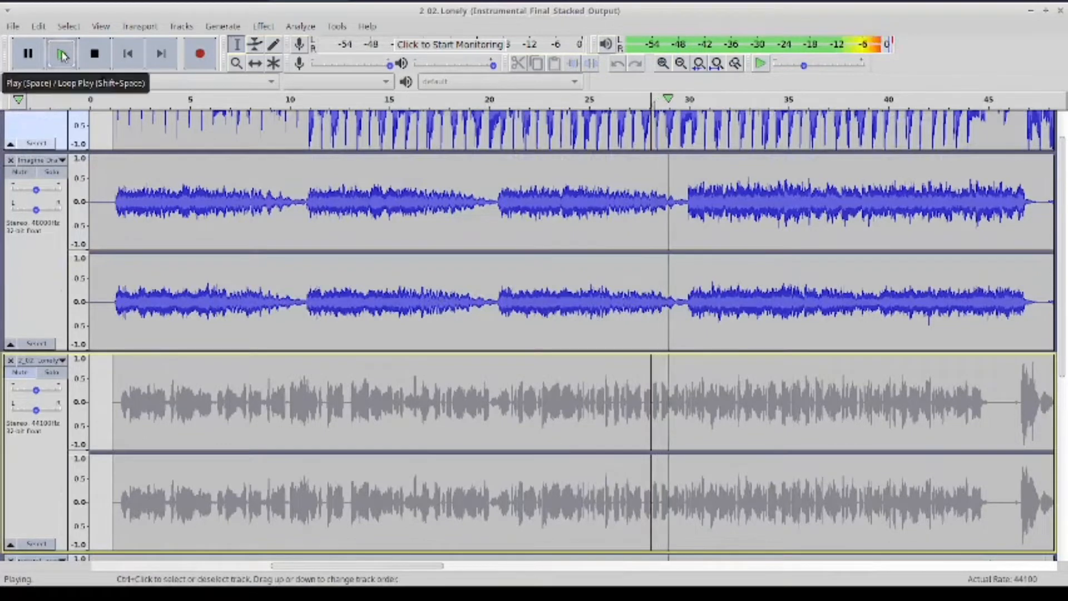
{"action": "left_click", "coordinate": [89, 53]}
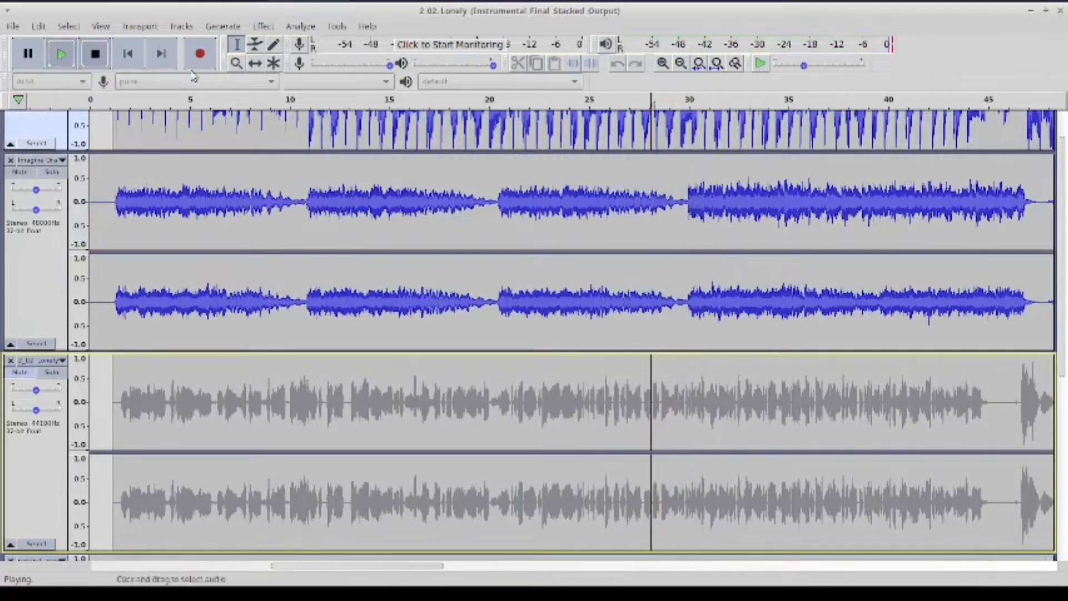
Shift the Lonely instrumental and the Lonely vocals each about 0.2 seconds earlier
{"action": "left_click", "coordinate": [256, 63]}
{"action": "left_click_drag", "start_coordinate": [682, 143], "coordinate": [678, 137]}
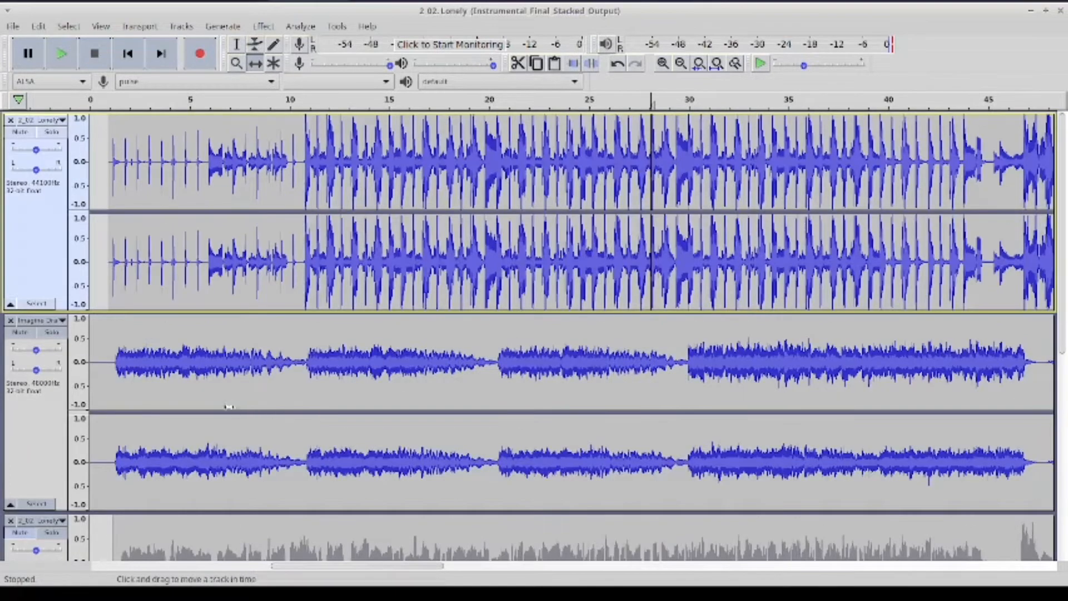
{"action": "left_click_drag", "start_coordinate": [160, 549], "coordinate": [159, 532]}
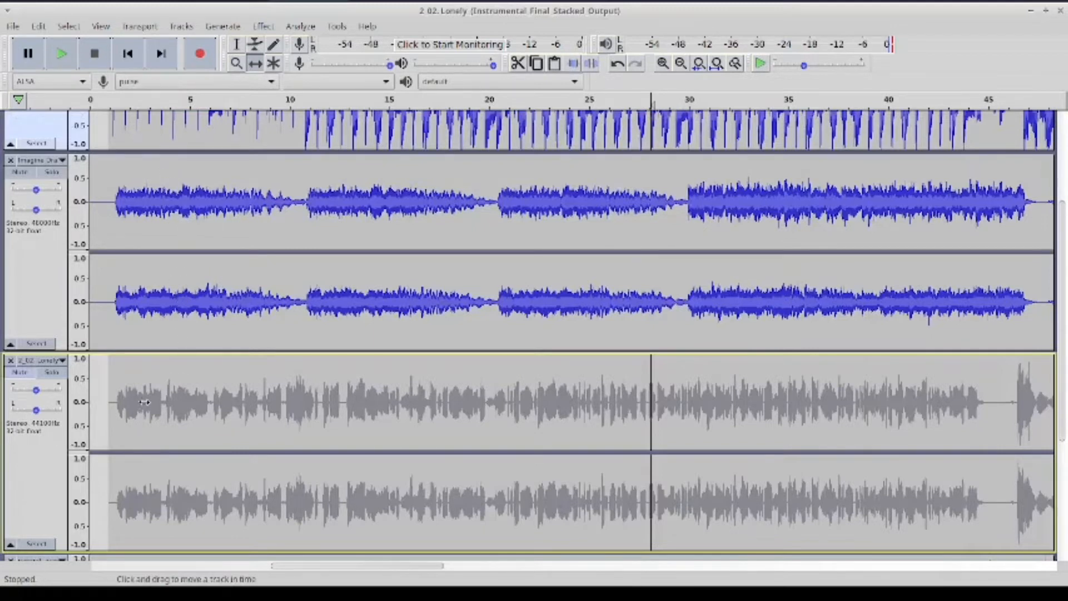
Unmute the Lonely vocals, mute the Lonely instrumental, and play the remaining tracks from about 28 seconds
{"action": "left_click", "coordinate": [25, 377]}
{"action": "scroll", "coordinate": [25, 377], "scroll_direction": "up", "scroll_amount": 3}
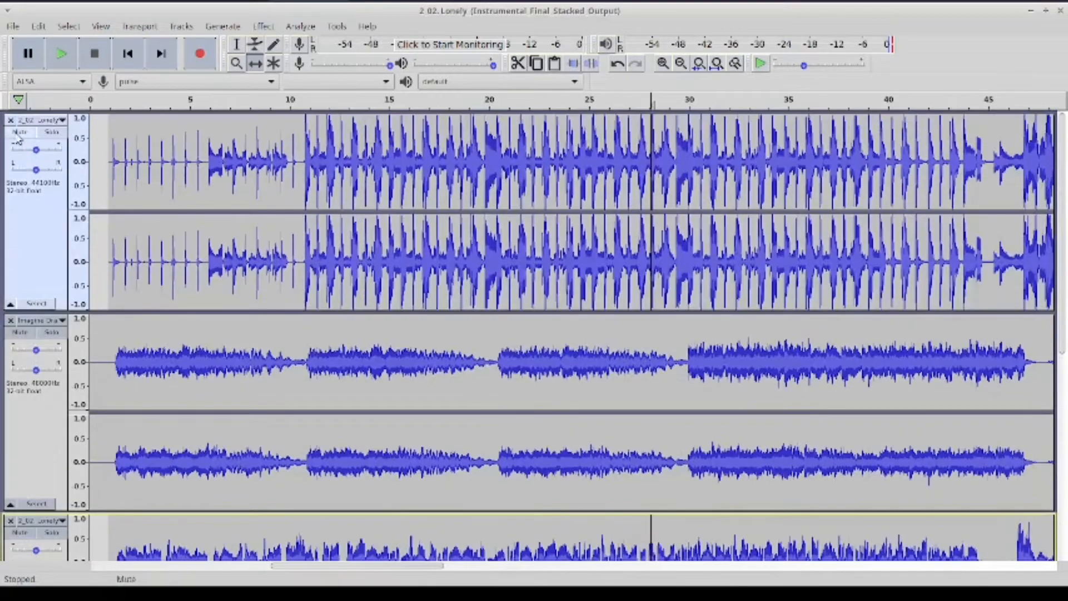
{"action": "left_click", "coordinate": [20, 132]}
{"action": "left_click", "coordinate": [61, 53]}
{"action": "scroll", "coordinate": [673, 386], "scroll_direction": "down", "scroll_amount": 3}
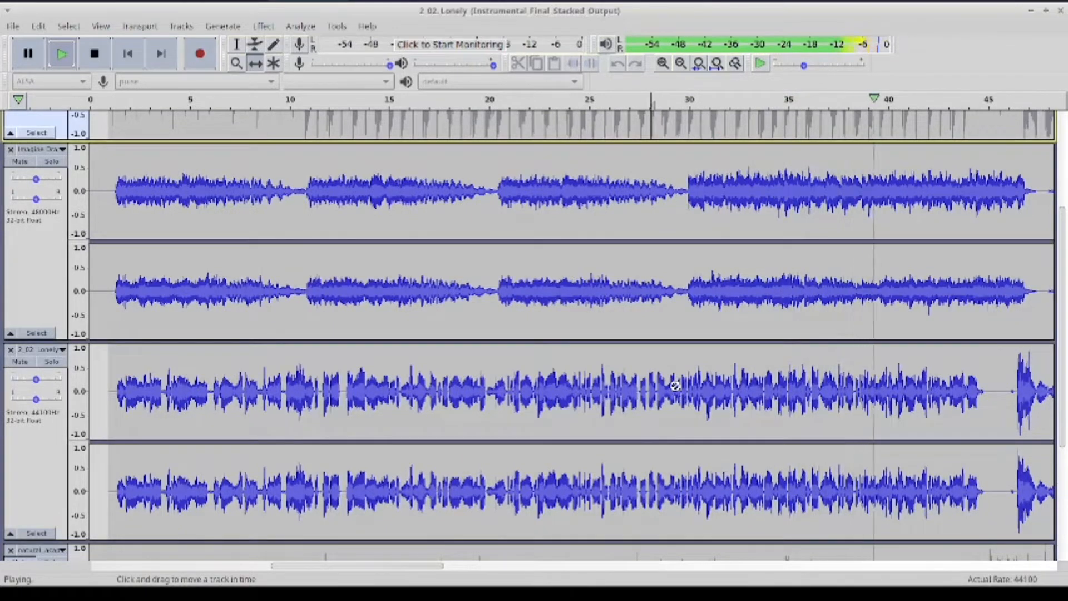
{"action": "scroll", "coordinate": [674, 385], "scroll_direction": "up", "scroll_amount": 3}
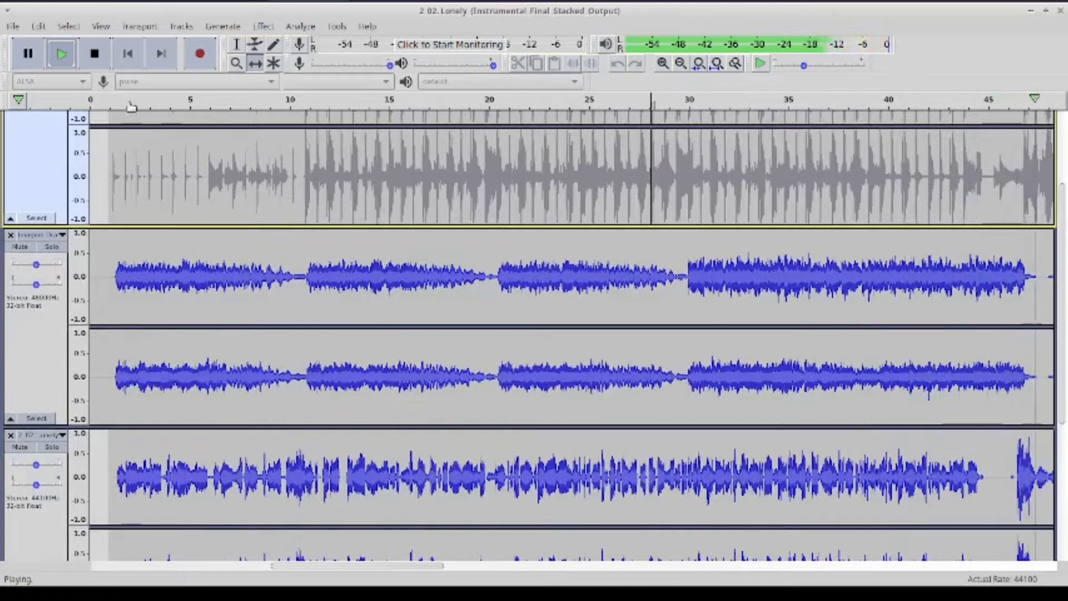
{"action": "left_click", "coordinate": [681, 64]}
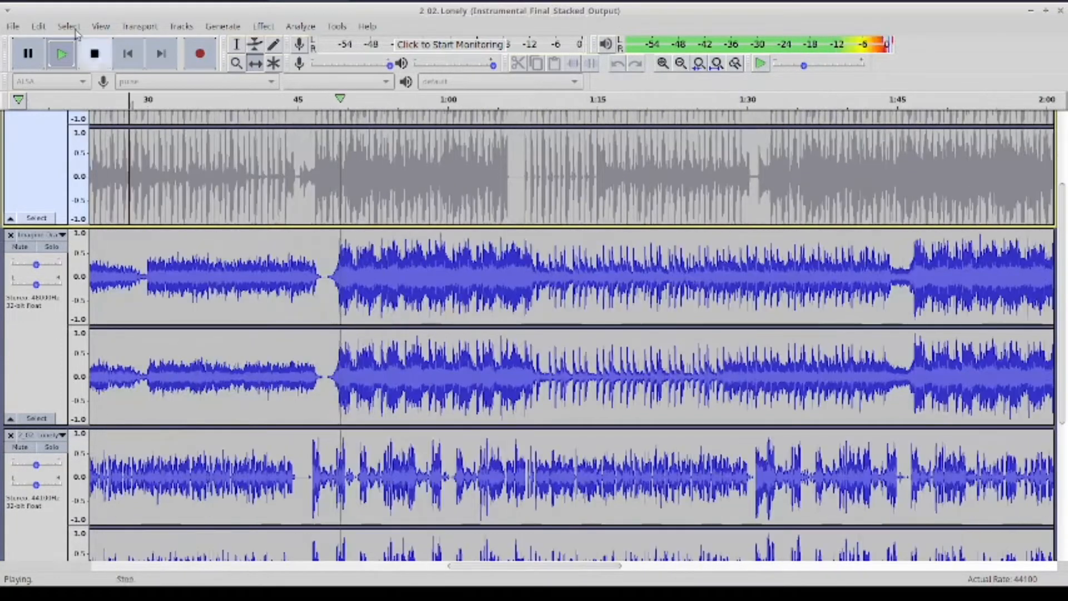
{"action": "left_click", "coordinate": [95, 54]}
Split the Lonely instrumental in the quiet gap at about 45 seconds
{"action": "scroll", "coordinate": [306, 261], "scroll_direction": "down", "scroll_amount": 2}
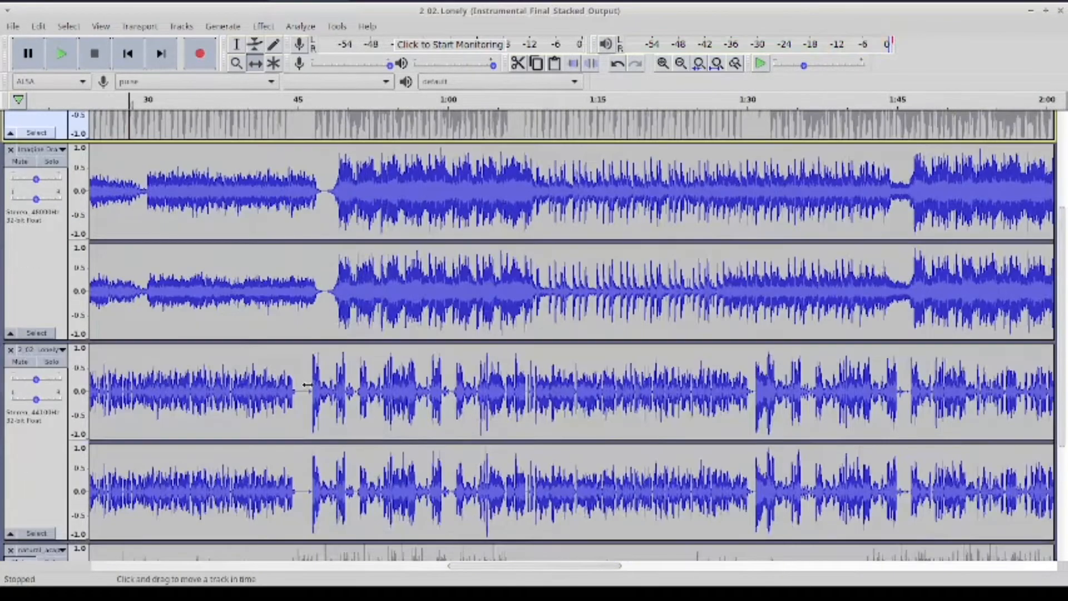
{"action": "scroll", "coordinate": [309, 383], "scroll_direction": "up", "scroll_amount": 4}
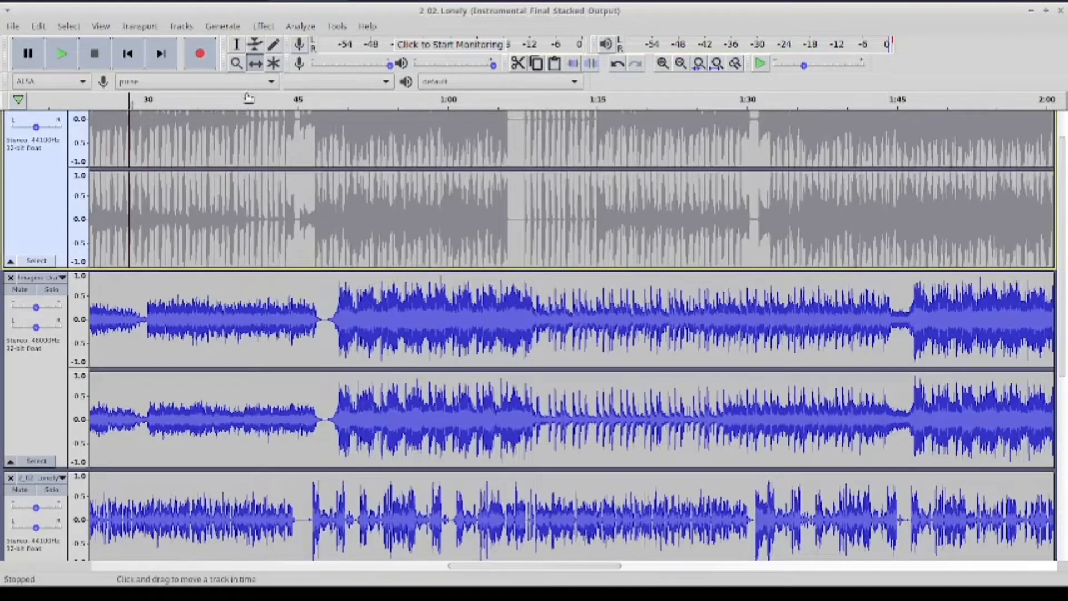
{"action": "left_click", "coordinate": [236, 44]}
{"action": "scroll", "coordinate": [516, 148], "scroll_direction": "up", "scroll_amount": 2}
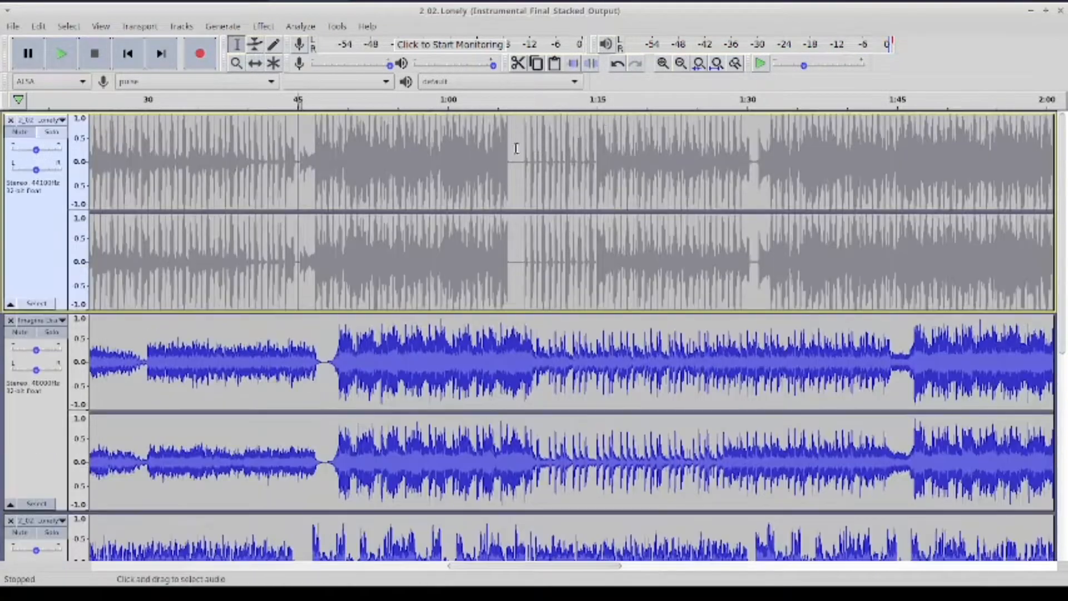
{"action": "left_click", "coordinate": [663, 64]}
{"action": "left_click", "coordinate": [663, 64]}
{"action": "left_click", "coordinate": [663, 64]}
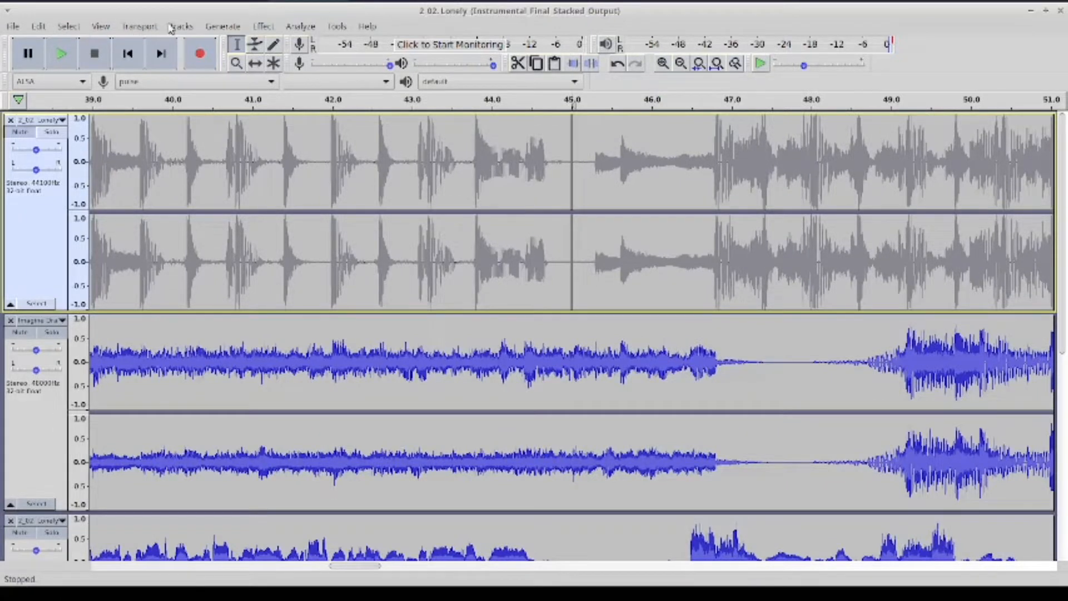
{"action": "left_click", "coordinate": [39, 26]}
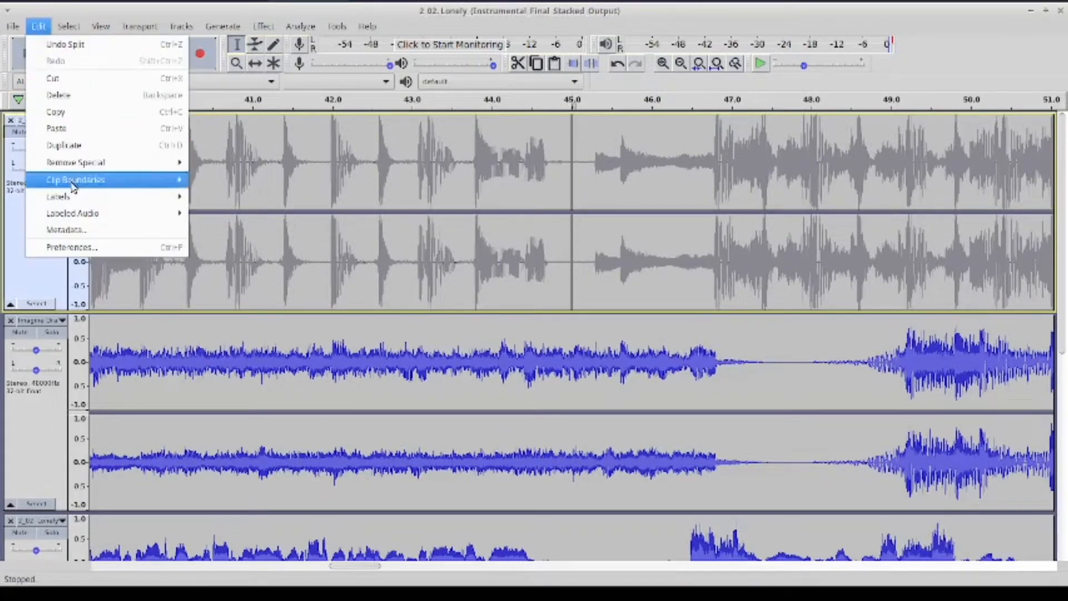
{"action": "mouse_move", "coordinate": [73, 187]}
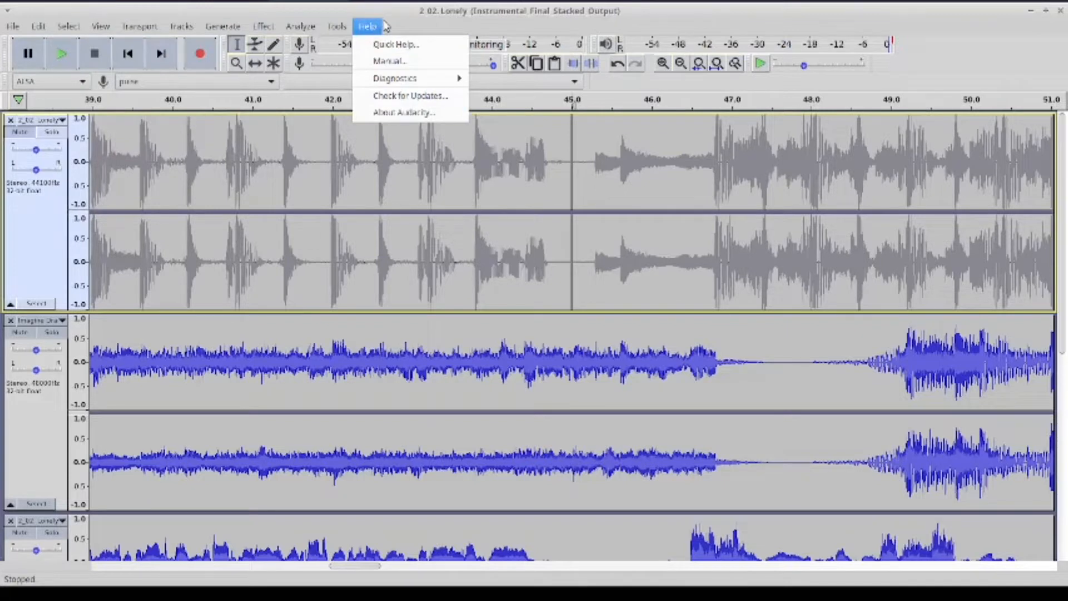
{"action": "left_click", "coordinate": [472, 58]}
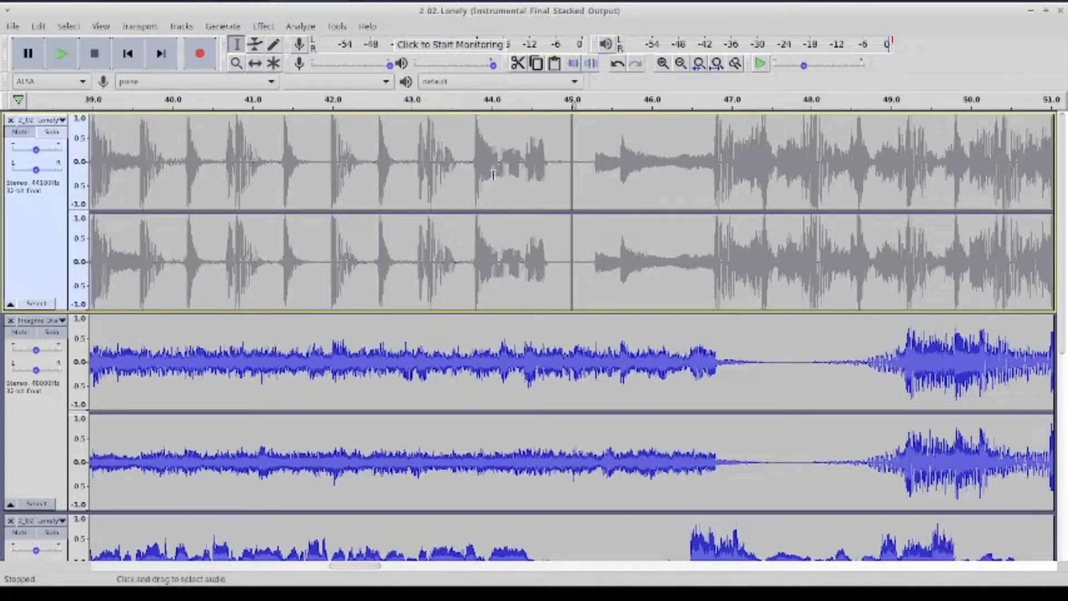
Shift the Lonely instrumental after the 45-second split about 2.4 seconds later to match the Imagine Dragons instrumental's drop
{"action": "left_click", "coordinate": [255, 63]}
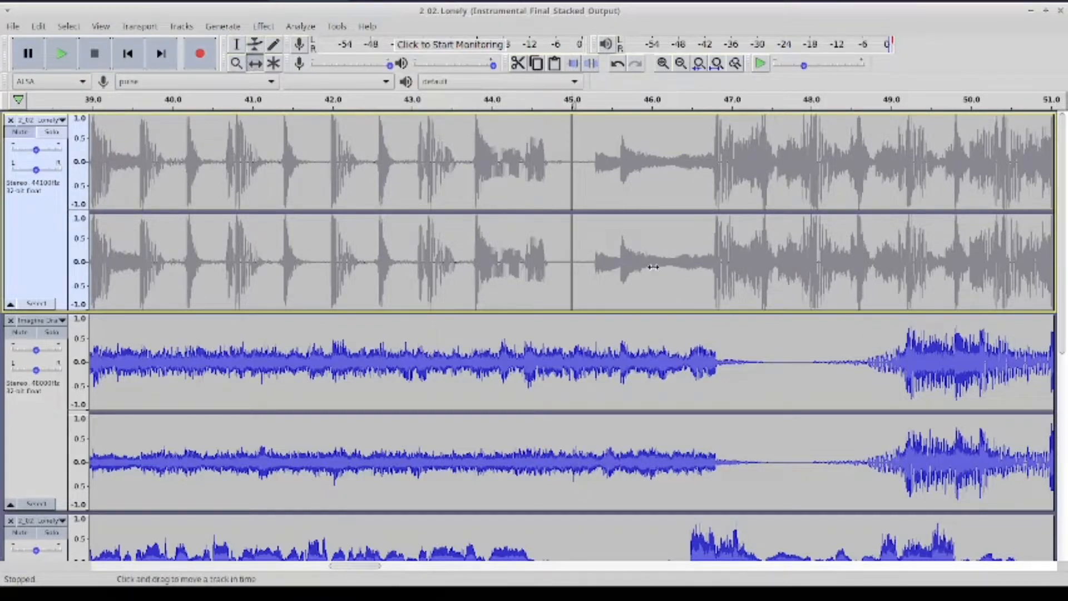
{"action": "left_click_drag", "start_coordinate": [691, 281], "coordinate": [849, 277]}
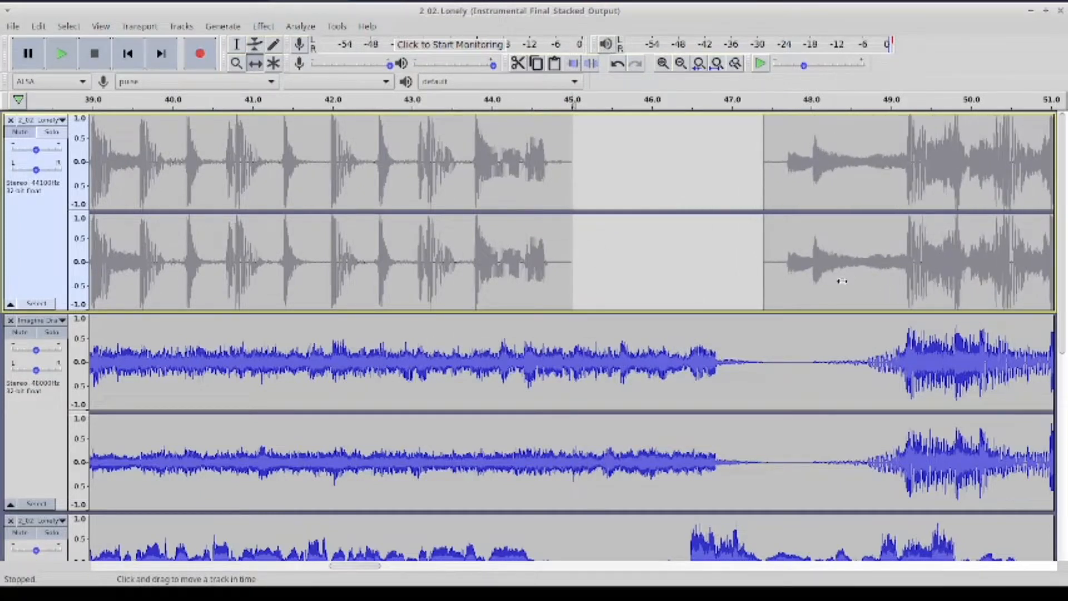
{"action": "scroll", "coordinate": [945, 278], "scroll_direction": "down", "scroll_amount": 3}
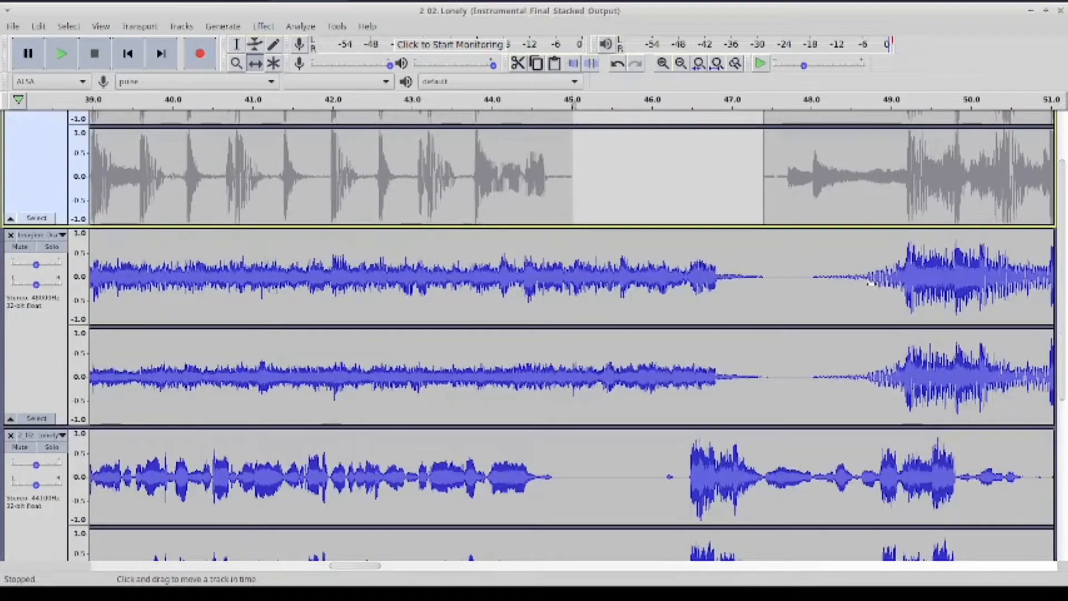
Split the Lonely vocals at about 45 seconds and shift the later part about 2.4 seconds later
{"action": "scroll", "coordinate": [779, 250], "scroll_direction": "right", "scroll_amount": 3}
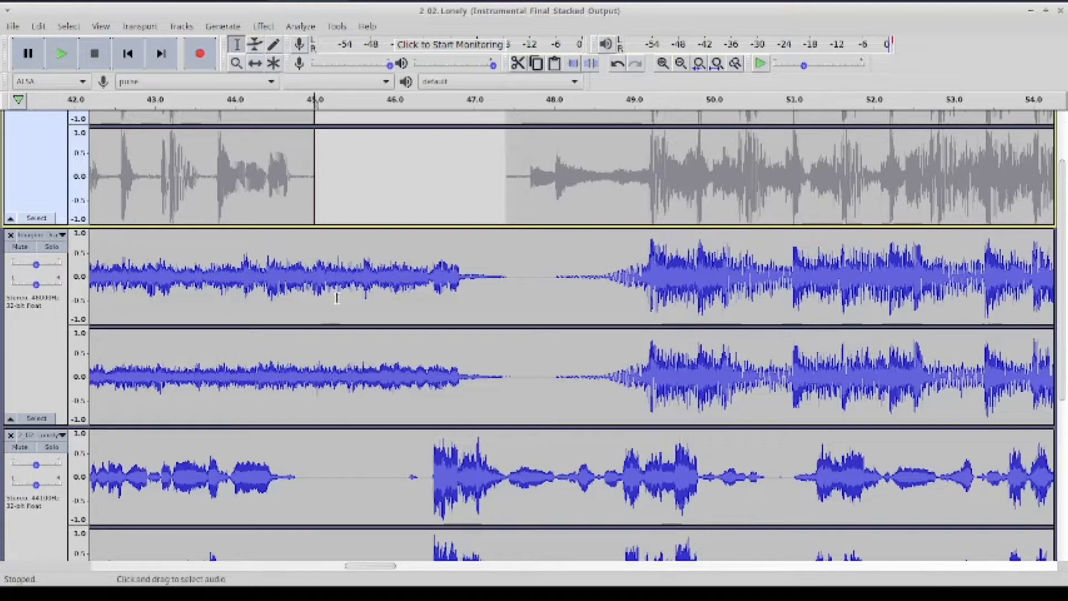
{"action": "left_click", "coordinate": [315, 448]}
{"action": "scroll", "coordinate": [389, 460], "scroll_direction": "down", "scroll_amount": 3}
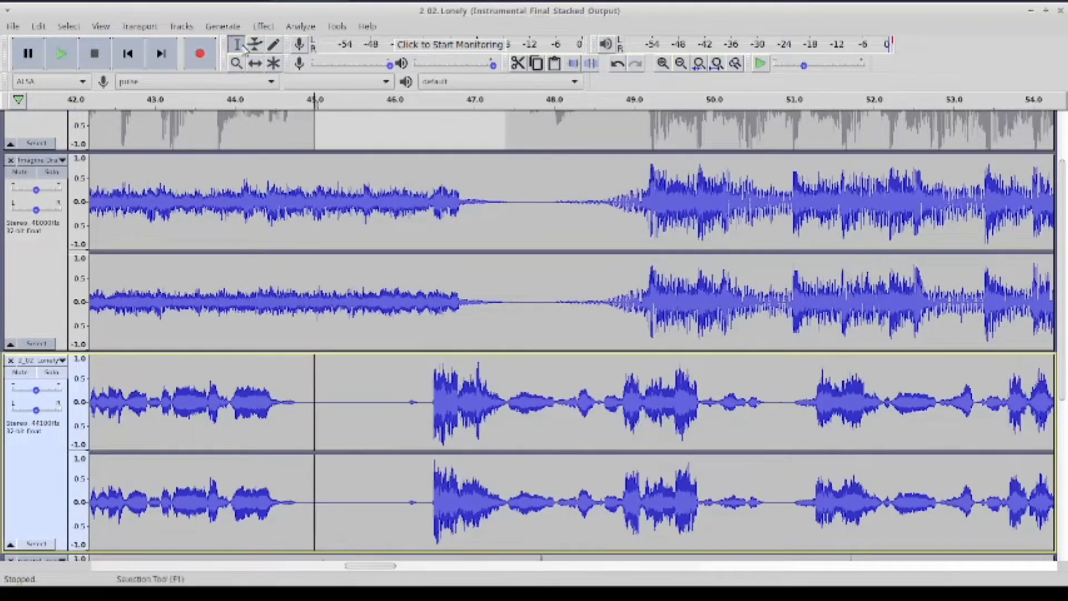
{"action": "left_click", "coordinate": [255, 63]}
{"action": "left_click_drag", "start_coordinate": [539, 379], "coordinate": [713, 378]}
Play the Imagine Dragons instrumental with the Lonely vocals from 45 seconds to check the shifted section
{"action": "left_click", "coordinate": [61, 54]}
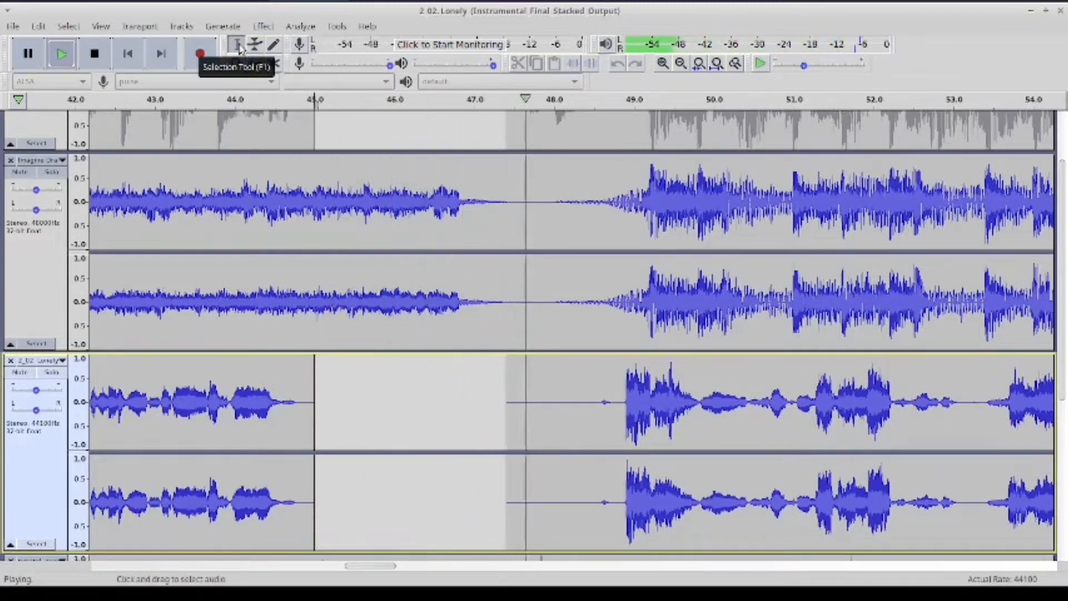
{"action": "left_click", "coordinate": [680, 64]}
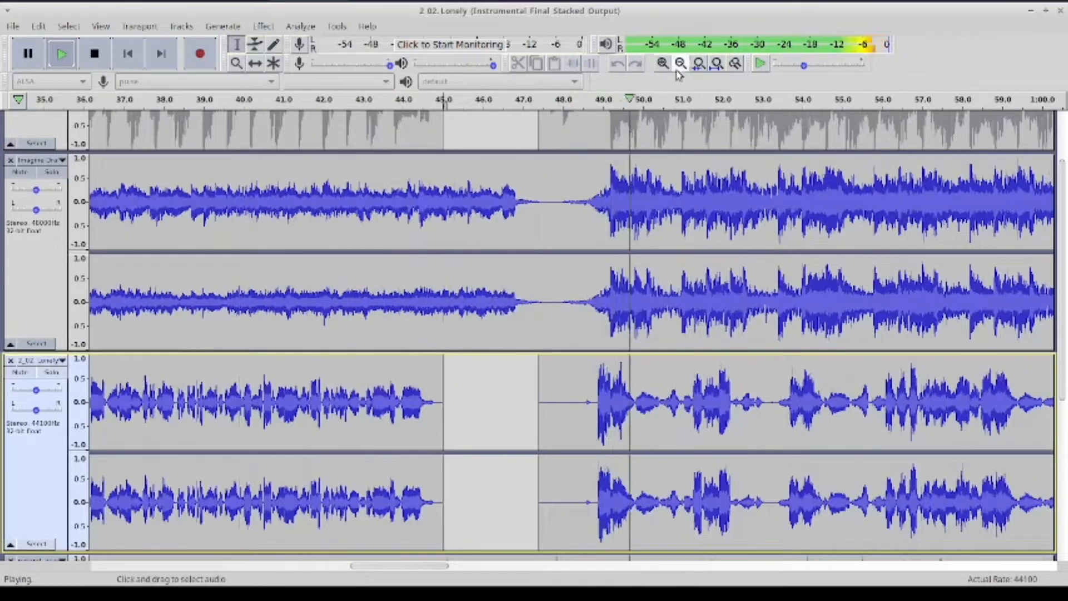
{"action": "left_click", "coordinate": [679, 64]}
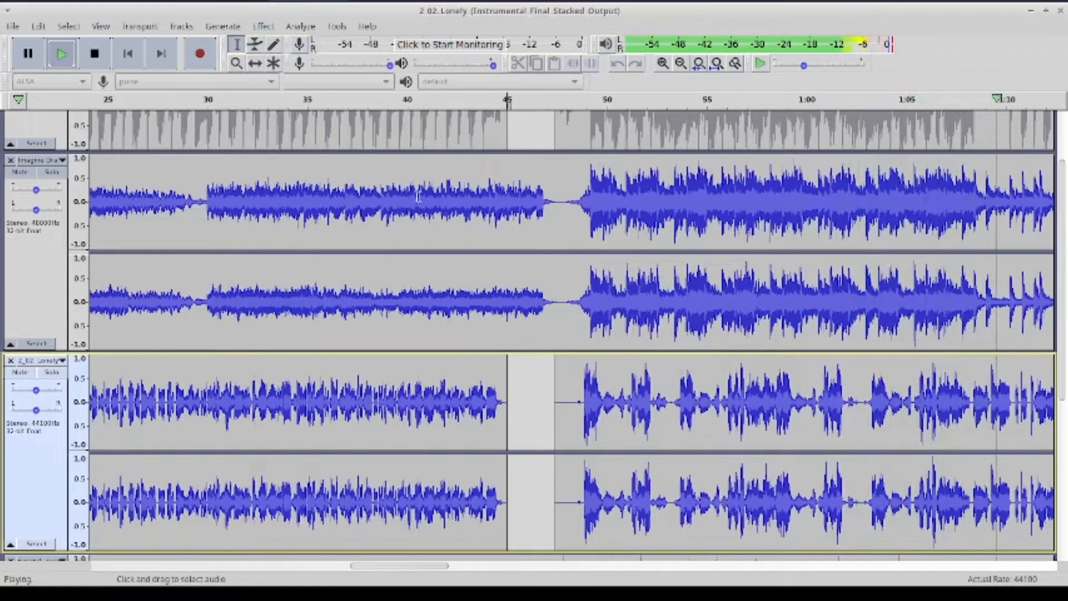
{"action": "key", "text": "space"}
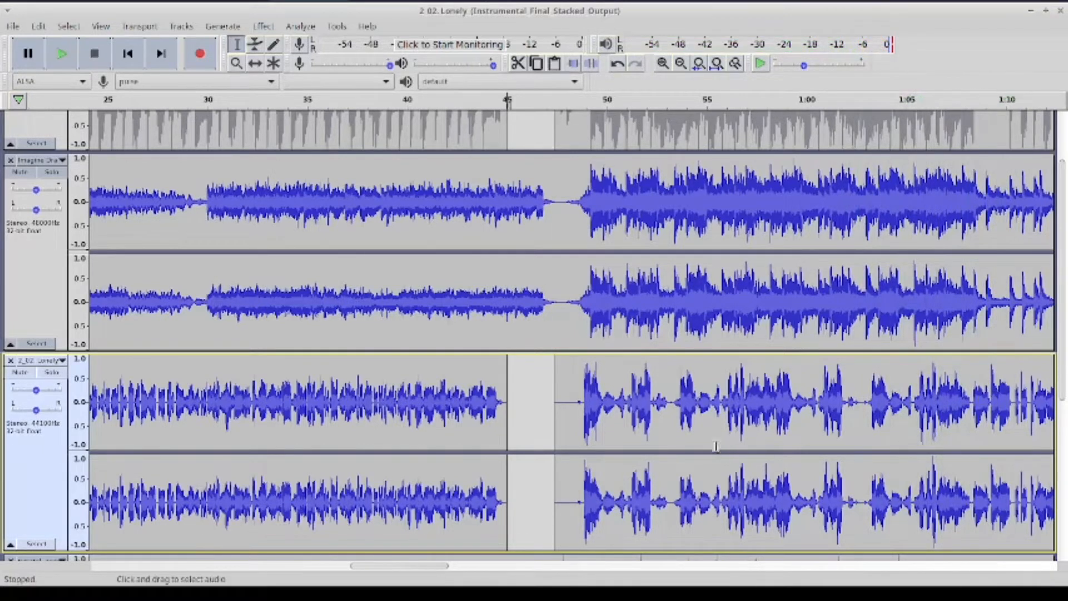
Return to the start of the project, unmute the Natural acapella and mute the Lonely vocals
{"action": "scroll", "coordinate": [660, 294], "scroll_direction": "down", "scroll_amount": 1}
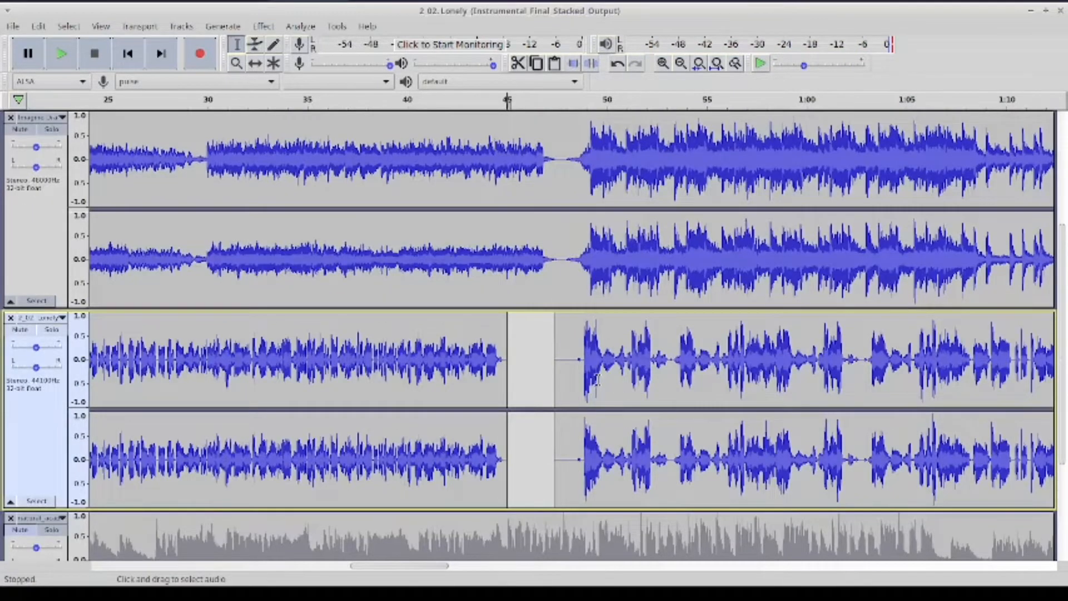
{"action": "scroll", "coordinate": [597, 380], "scroll_direction": "up", "scroll_amount": 5}
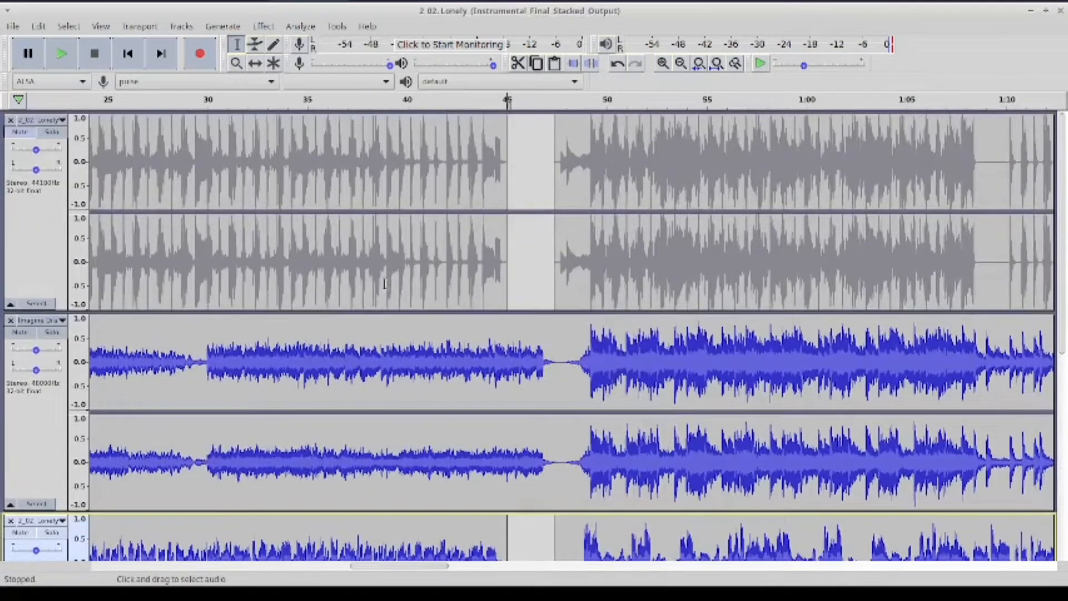
{"action": "scroll", "coordinate": [384, 284], "scroll_direction": "down", "scroll_amount": 3}
{"action": "scroll", "coordinate": [586, 310], "scroll_direction": "down", "scroll_amount": 4}
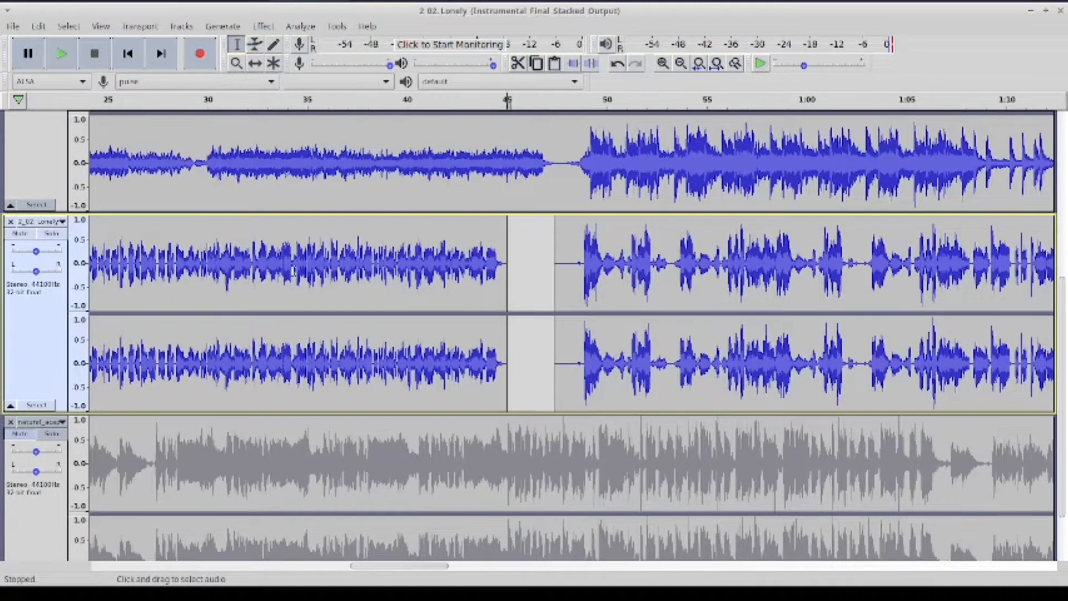
{"action": "left_click", "coordinate": [127, 54]}
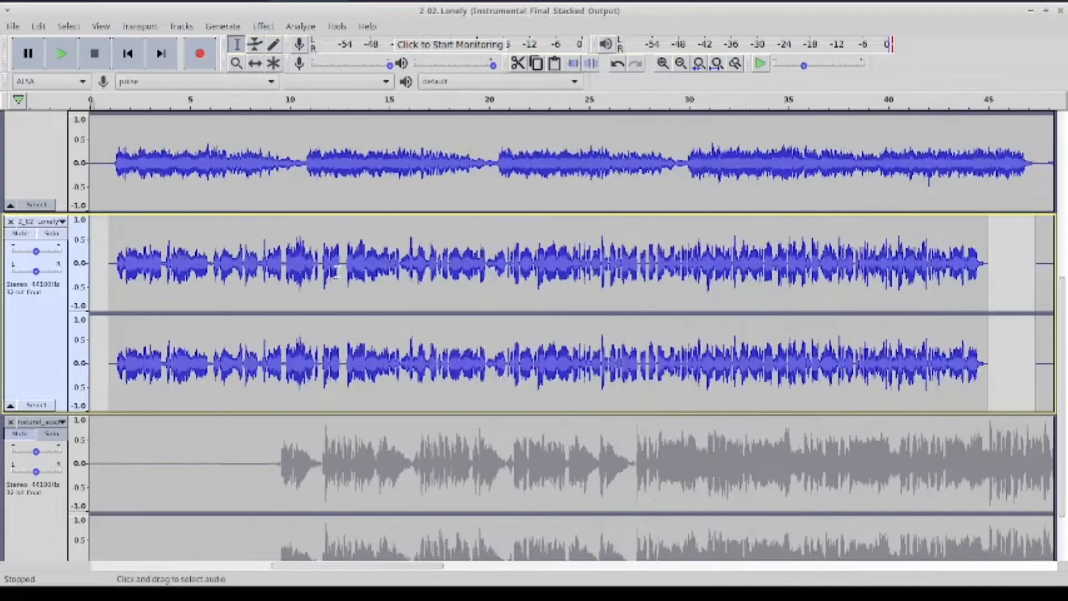
{"action": "scroll", "coordinate": [291, 317], "scroll_direction": "down", "scroll_amount": 2}
{"action": "left_click", "coordinate": [23, 369]}
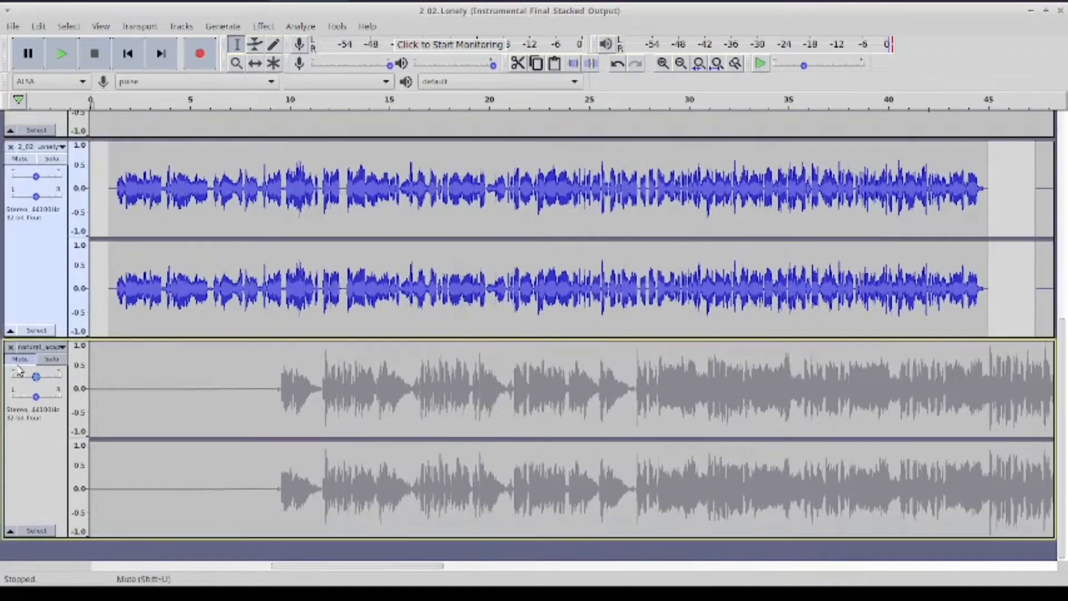
{"action": "left_click", "coordinate": [20, 359]}
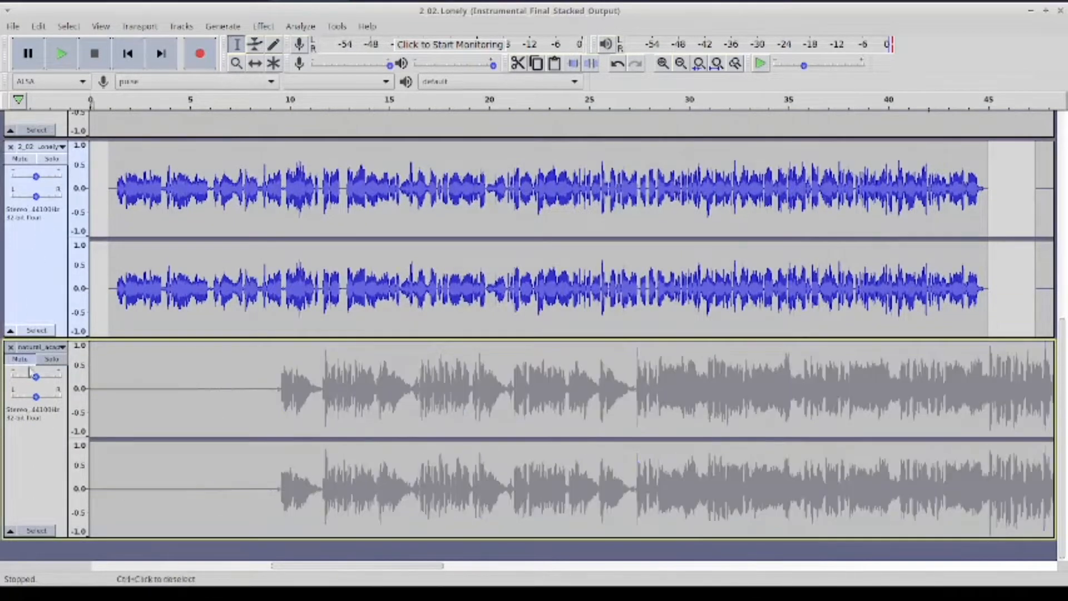
{"action": "left_click", "coordinate": [27, 363]}
{"action": "left_click", "coordinate": [20, 159]}
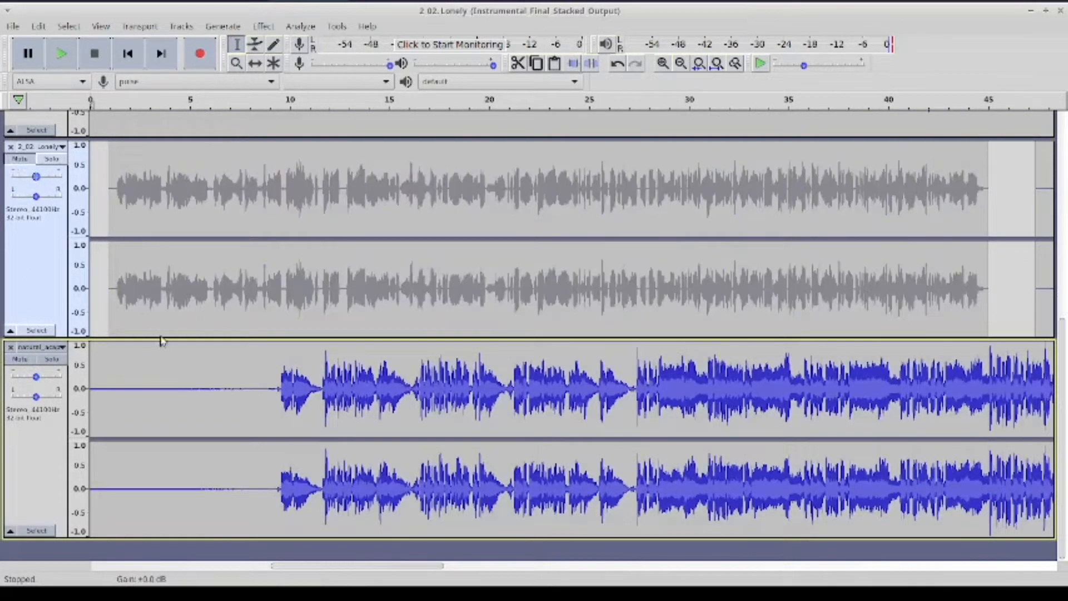
Play the Natural acapella with the Imagine Dragons instrumental from about 6.5 seconds
{"action": "left_click", "coordinate": [219, 245]}
{"action": "left_click", "coordinate": [61, 53]}
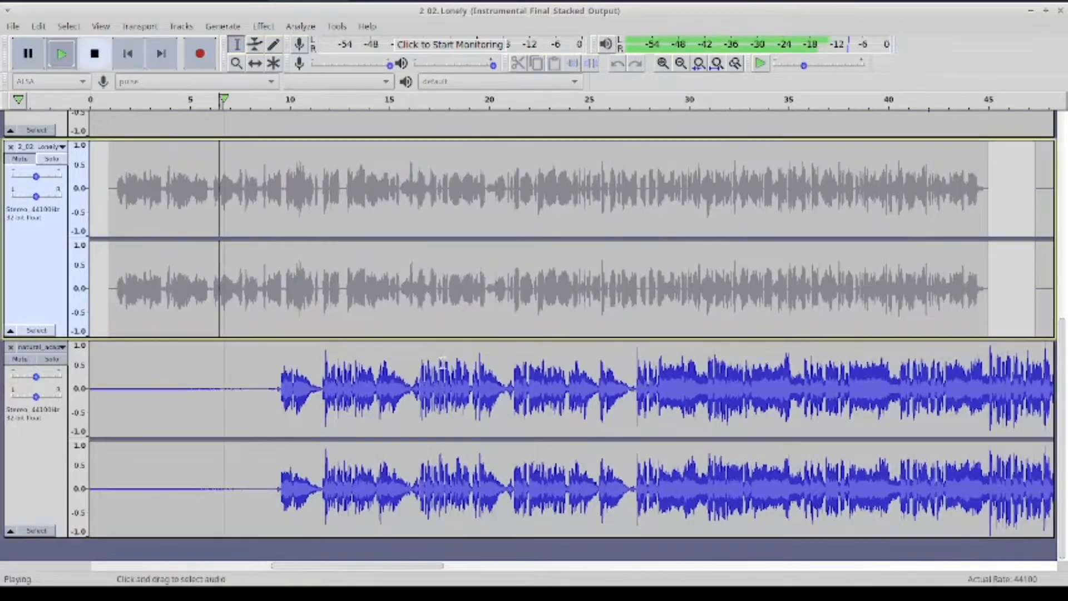
{"action": "scroll", "coordinate": [442, 362], "scroll_direction": "up", "scroll_amount": 3}
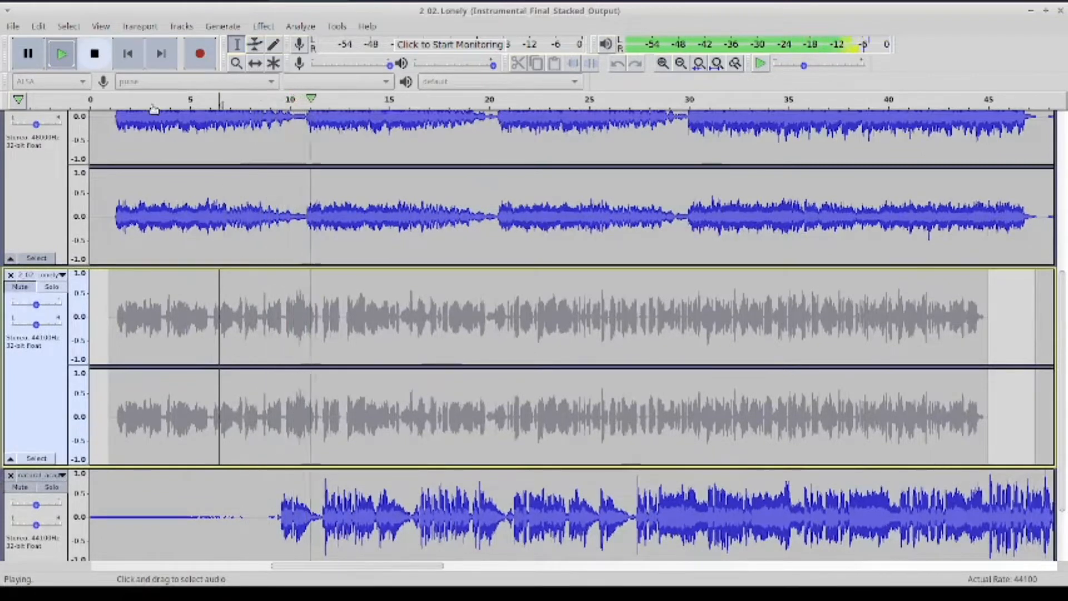
{"action": "left_click", "coordinate": [95, 54]}
Shift the Natural acapella about 1.3 seconds later to align with the instrumental's second phrase, and play the result
{"action": "left_click", "coordinate": [255, 63]}
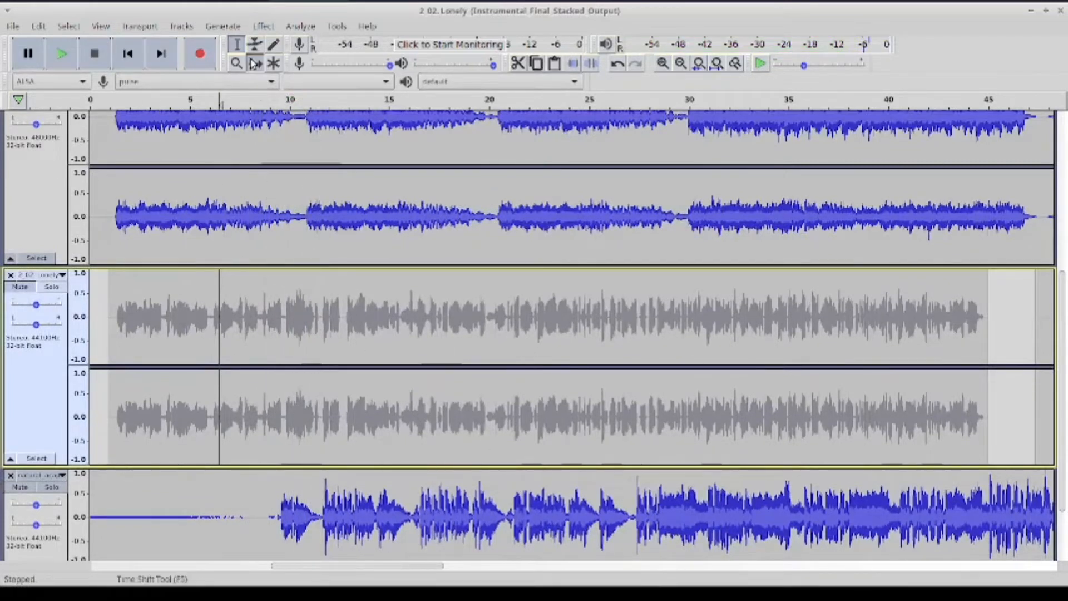
{"action": "left_click_drag", "start_coordinate": [217, 492], "coordinate": [254, 490]}
{"action": "key", "text": "space"}
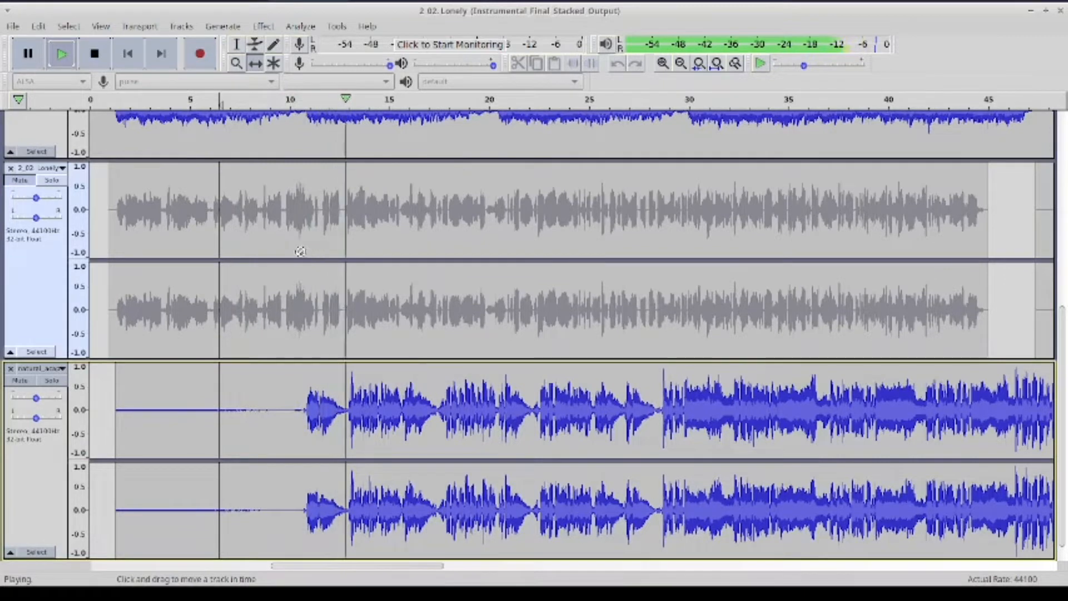
Play the Natural acapella with the Imagine Dragons instrumental from about 28.5 seconds
{"action": "key", "text": "space"}
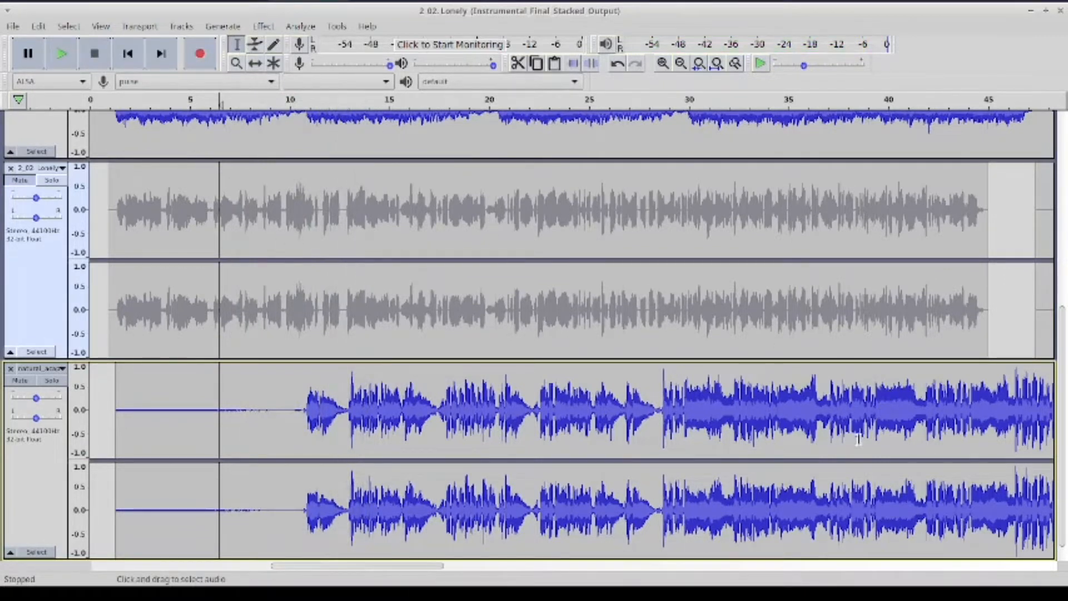
{"action": "left_click", "coordinate": [657, 382]}
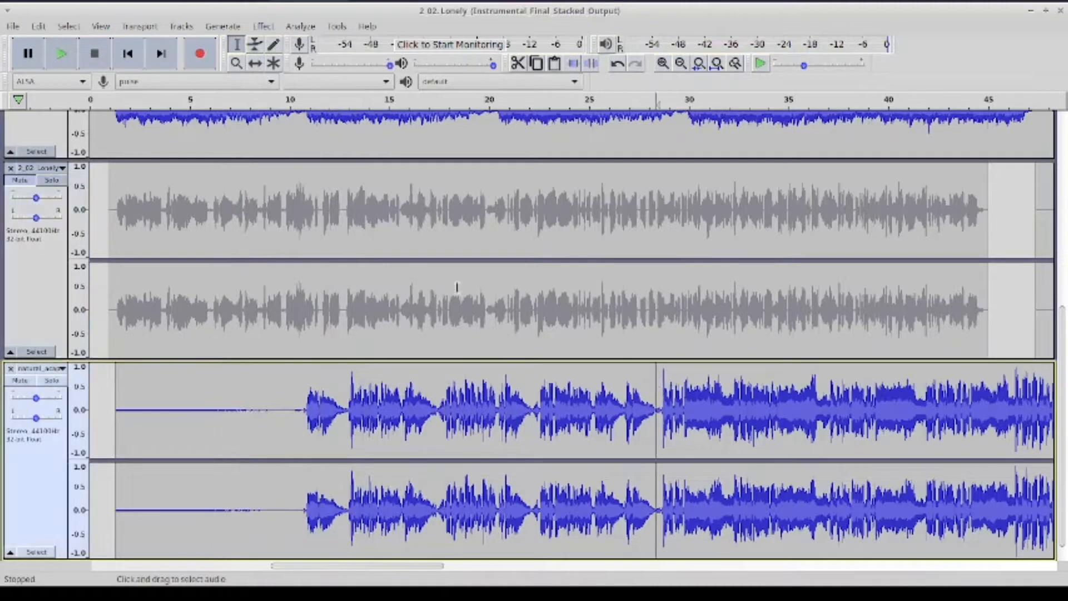
{"action": "left_click", "coordinate": [65, 56]}
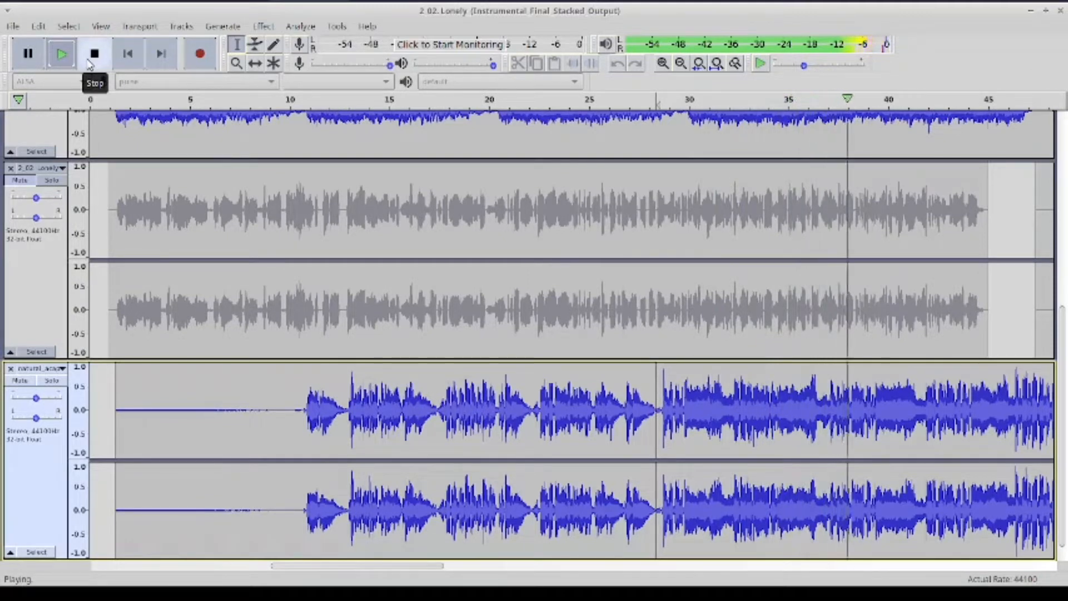
{"action": "left_click", "coordinate": [92, 56]}
Shift the Natural acapella about 0.3 seconds later and play the result from about 28.5 seconds
{"action": "left_click", "coordinate": [254, 63]}
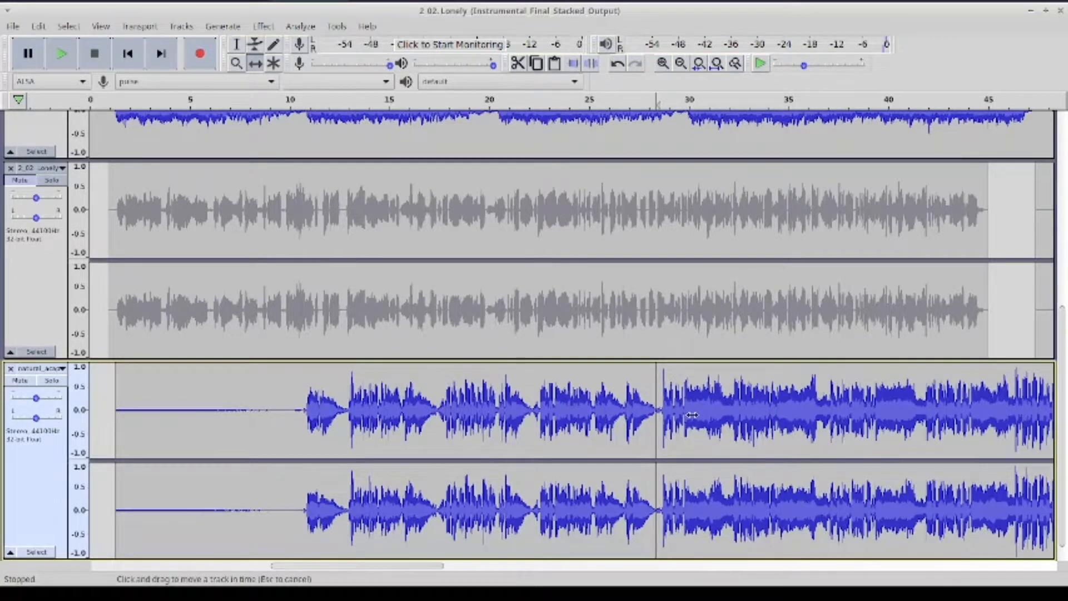
{"action": "left_click_drag", "start_coordinate": [692, 415], "coordinate": [697, 415]}
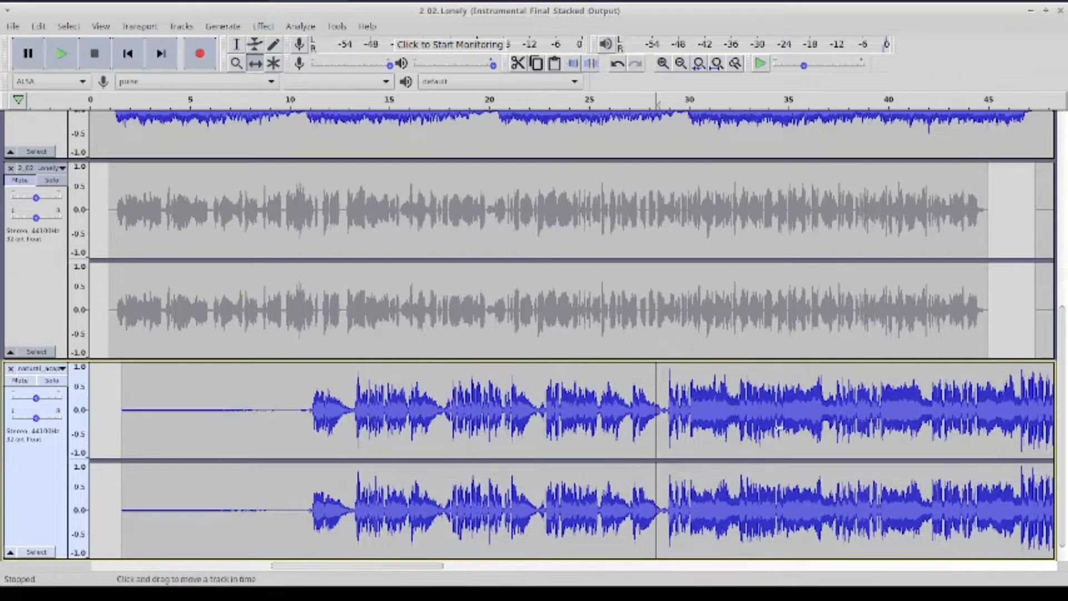
{"action": "left_click", "coordinate": [62, 53]}
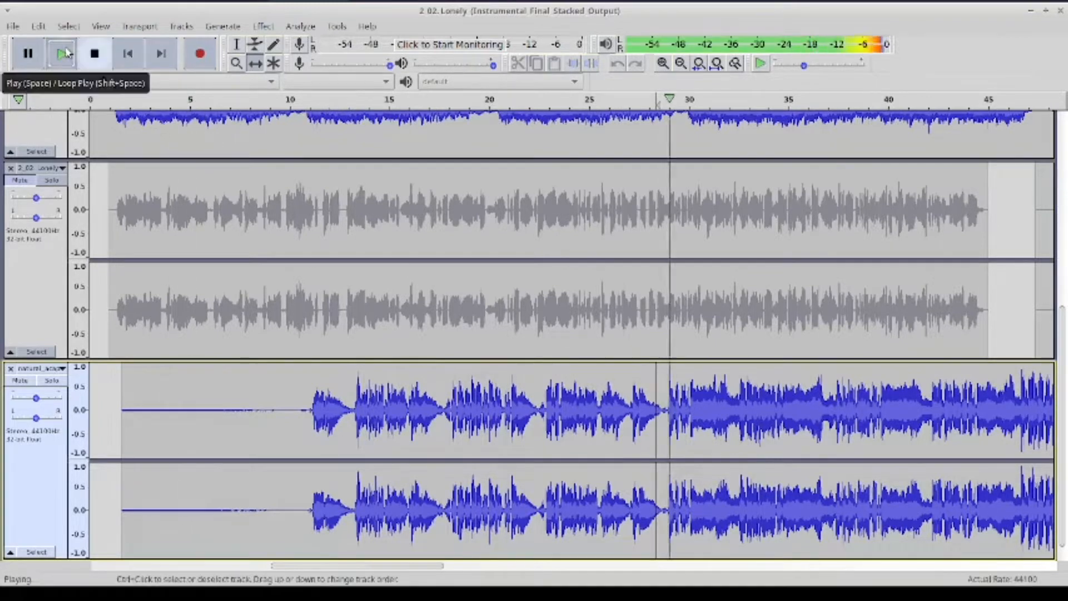
{"action": "left_click", "coordinate": [95, 54]}
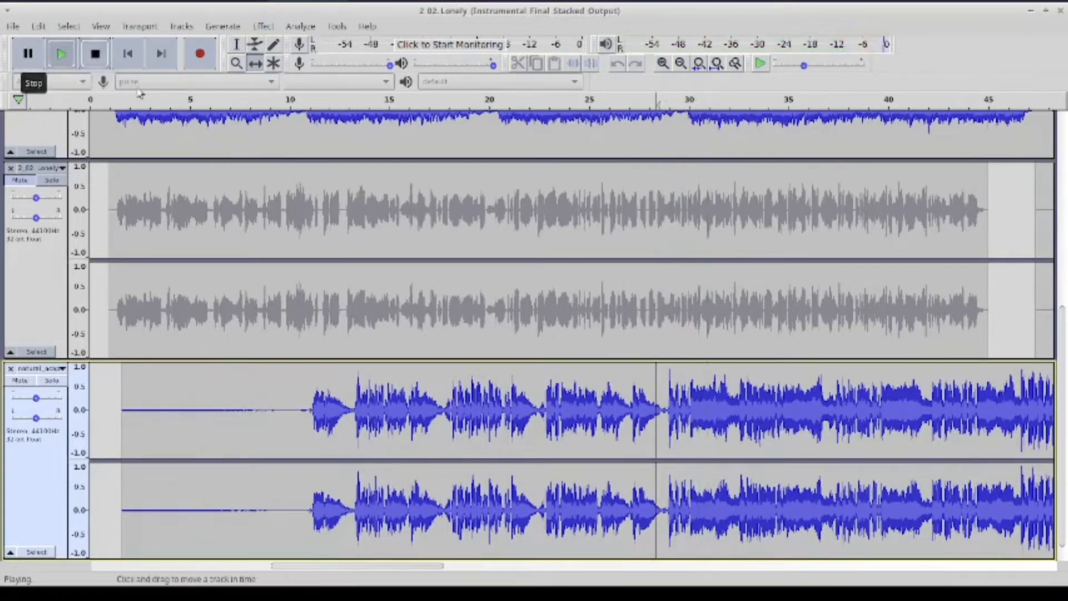
Nudge the Natural acapella slightly earlier, by less than 0.2 seconds, and play it against the instrumental to about 52 seconds
{"action": "left_click_drag", "start_coordinate": [653, 437], "coordinate": [652, 435]}
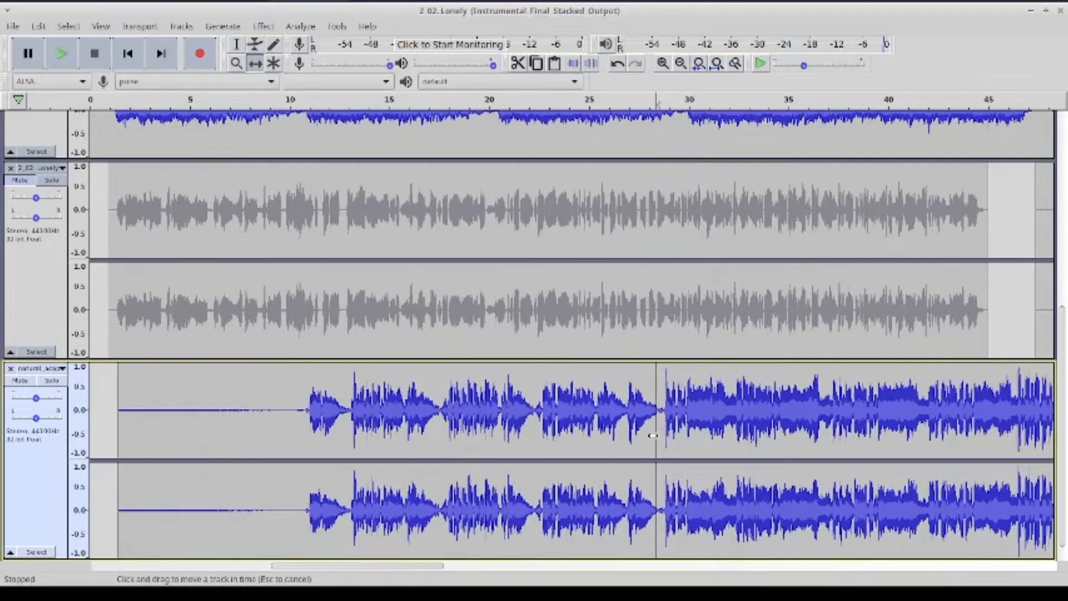
{"action": "left_click", "coordinate": [62, 54]}
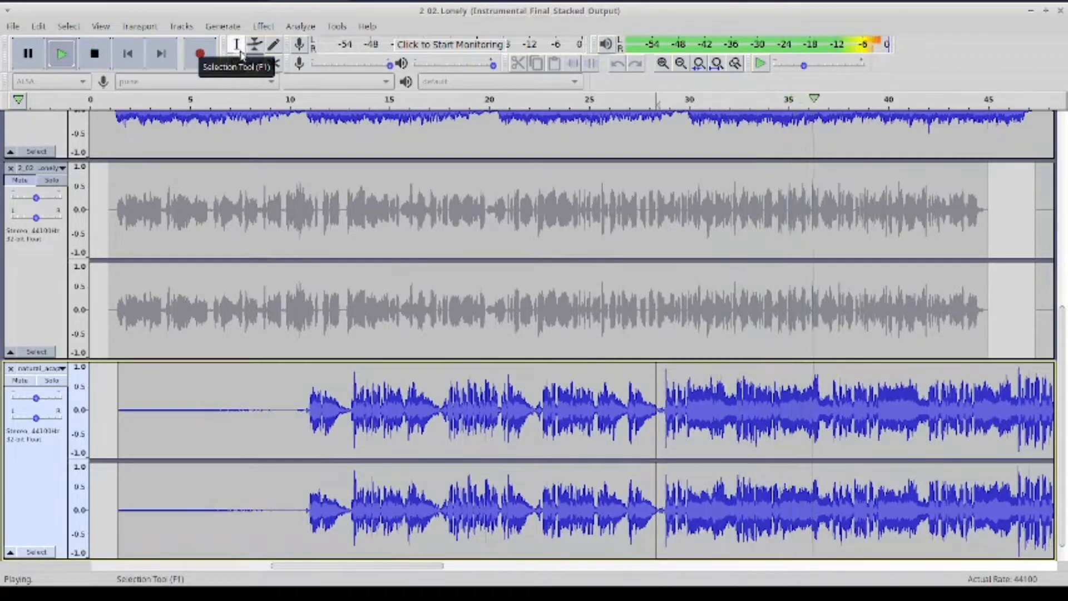
{"action": "scroll", "coordinate": [661, 328], "scroll_direction": "right", "scroll_amount": 5}
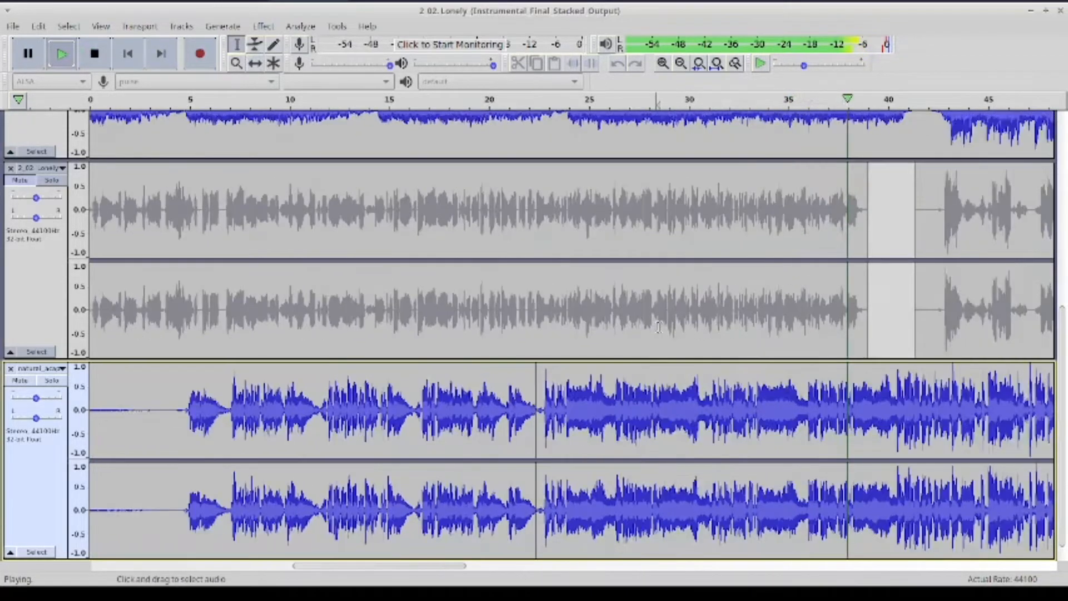
{"action": "scroll", "coordinate": [800, 387], "scroll_direction": "up", "scroll_amount": 1}
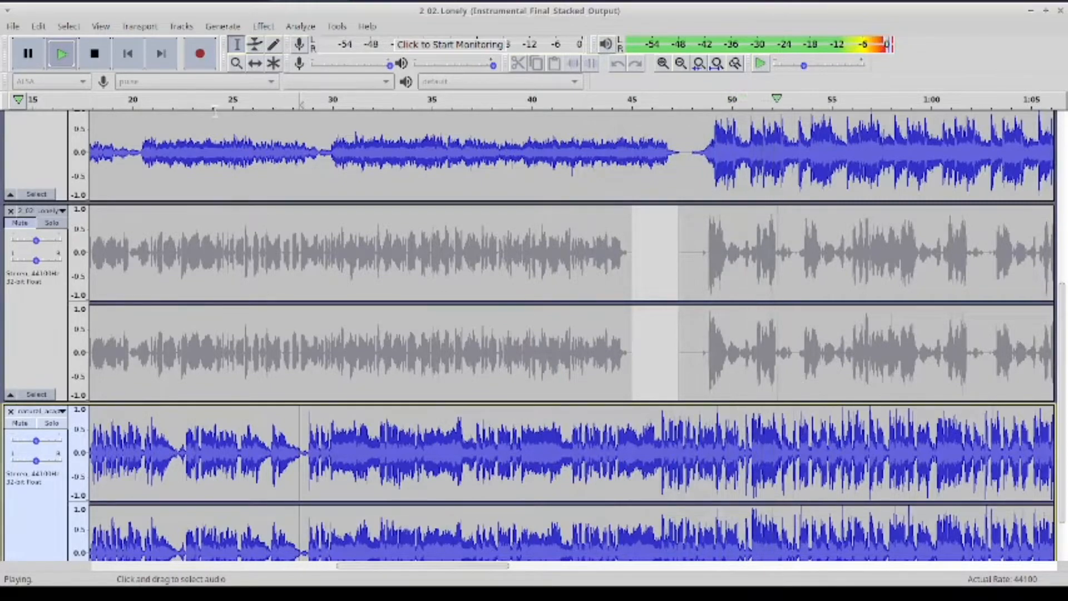
{"action": "left_click", "coordinate": [95, 54]}
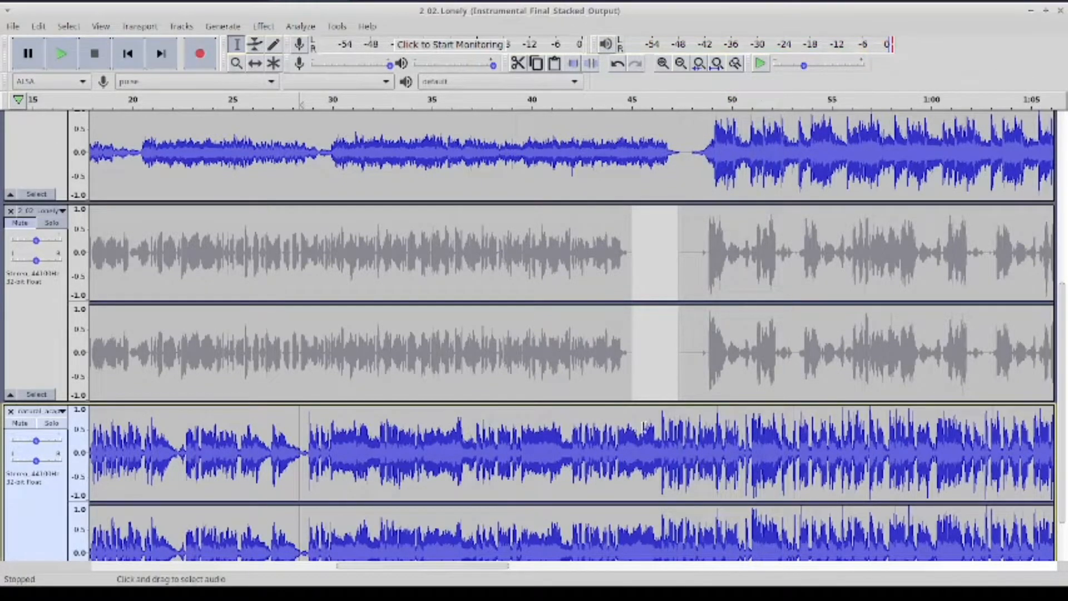
Play the Natural acapella with the instrumental from about 37 seconds to find where the usable vocal phrase begins
{"action": "scroll", "coordinate": [644, 424], "scroll_direction": "down", "scroll_amount": 2}
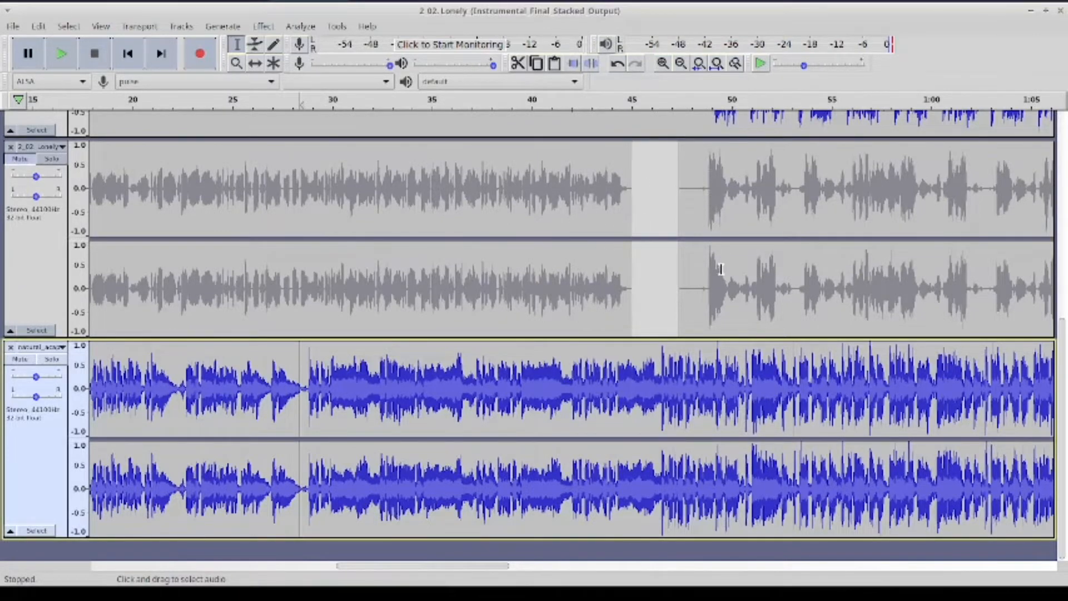
{"action": "scroll", "coordinate": [721, 270], "scroll_direction": "up", "scroll_amount": 4}
{"action": "scroll", "coordinate": [672, 311], "scroll_direction": "down", "scroll_amount": 4}
{"action": "left_click", "coordinate": [472, 380]}
{"action": "scroll", "coordinate": [587, 260], "scroll_direction": "up", "scroll_amount": 5}
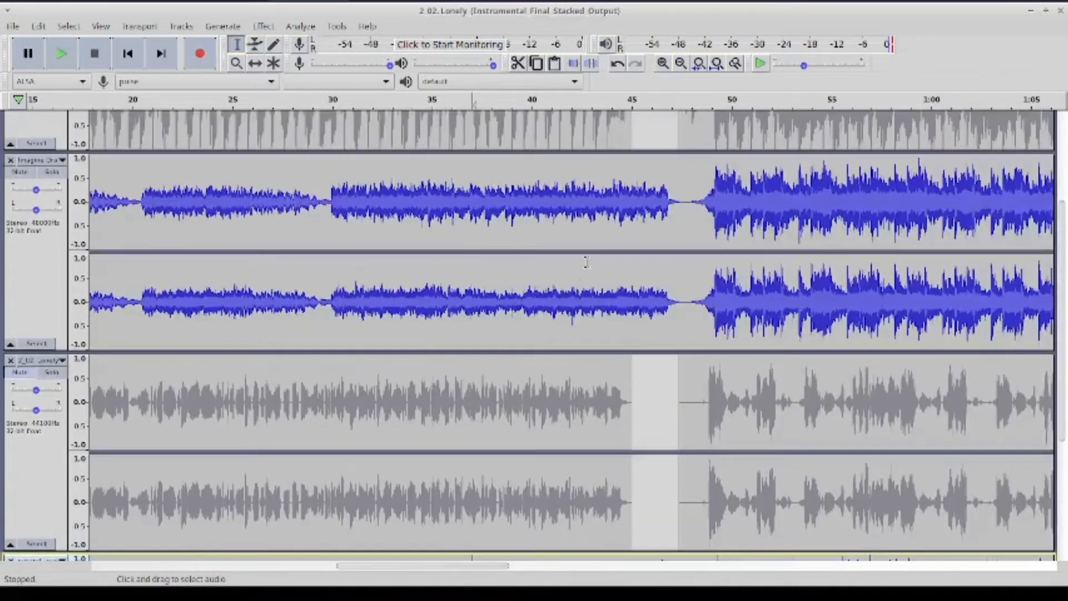
{"action": "scroll", "coordinate": [586, 260], "scroll_direction": "down", "scroll_amount": 5}
{"action": "left_click", "coordinate": [63, 54]}
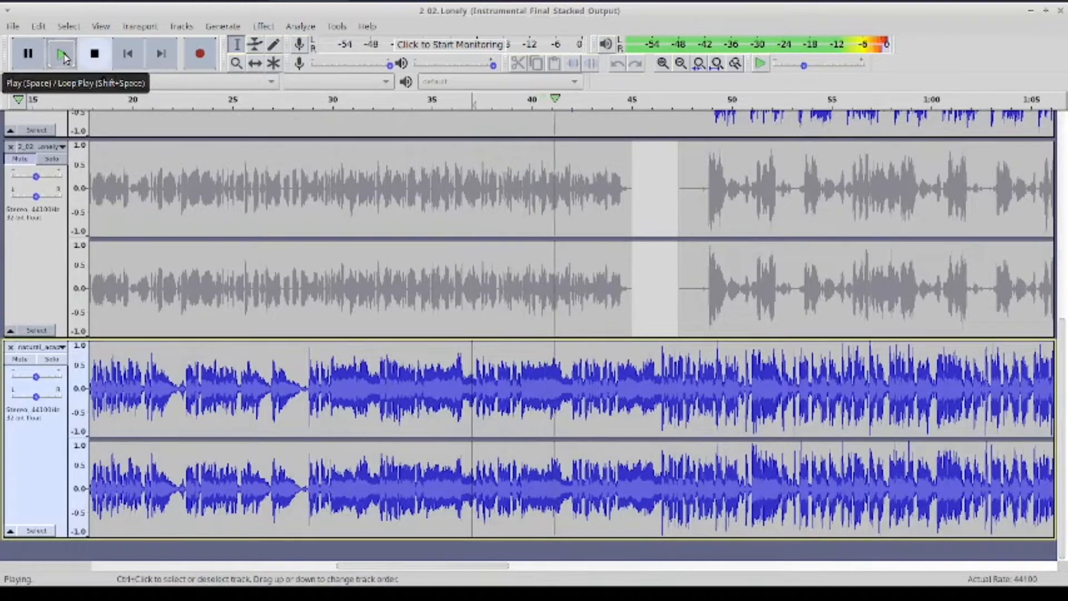
{"action": "left_click", "coordinate": [36, 58]}
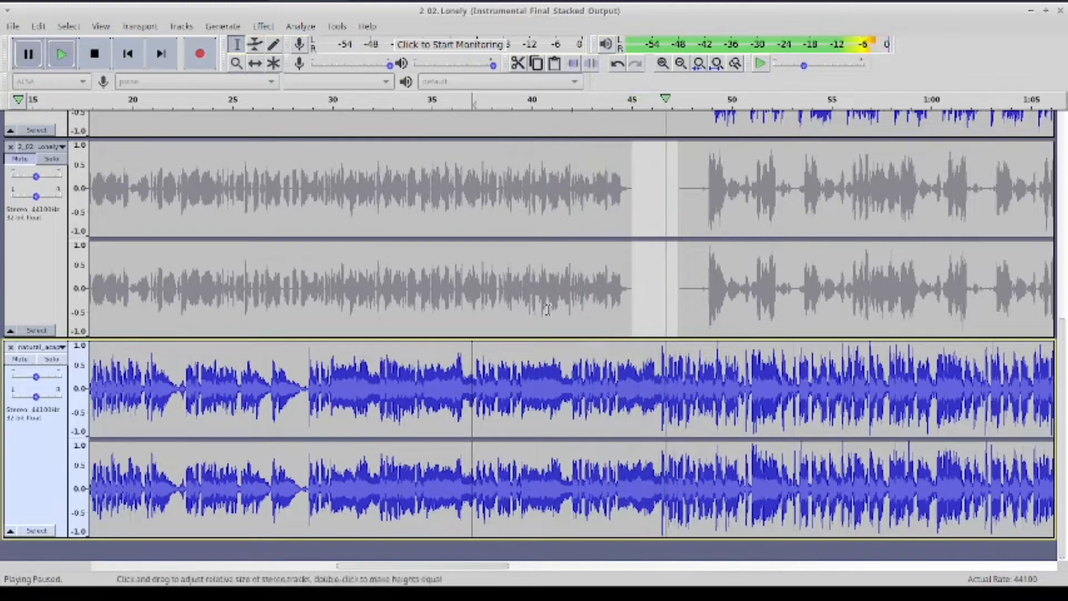
Split the Natural acapella at about 42 seconds and play from the split
{"action": "left_click", "coordinate": [569, 380]}
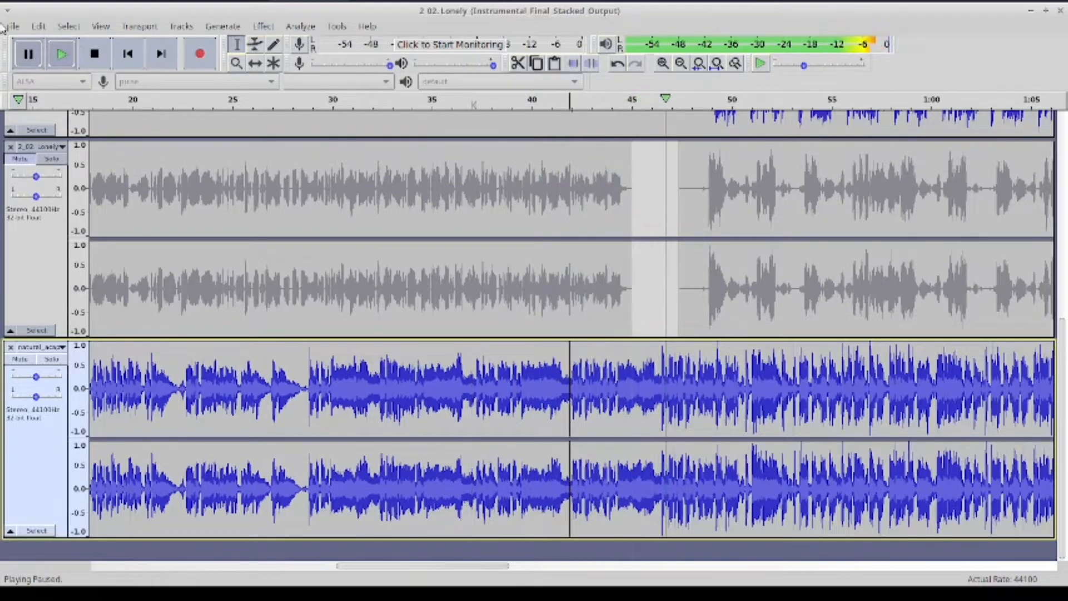
{"action": "left_click", "coordinate": [62, 54]}
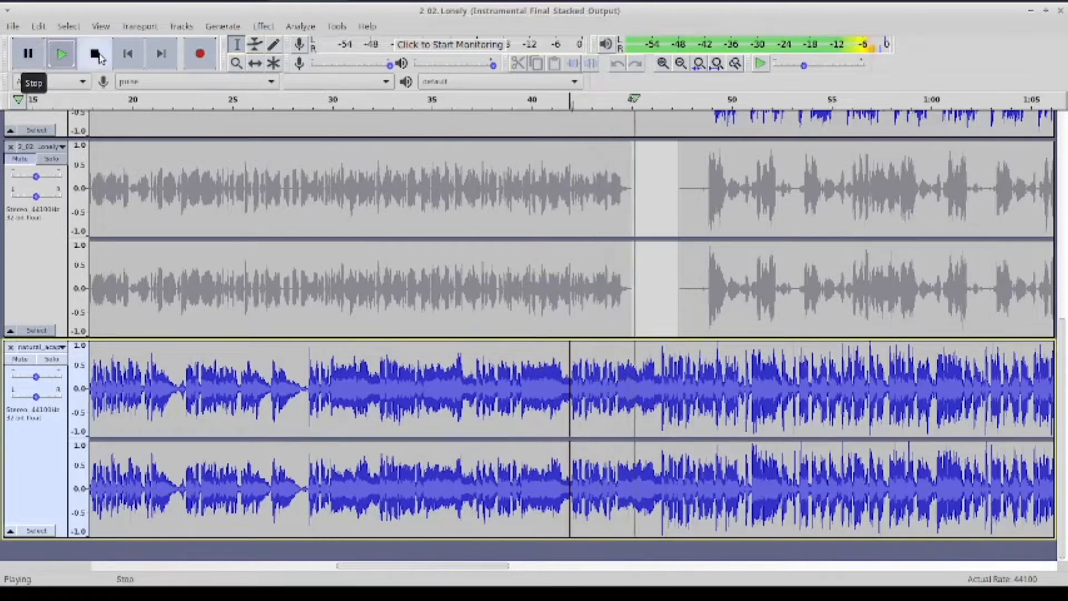
{"action": "left_click", "coordinate": [95, 54]}
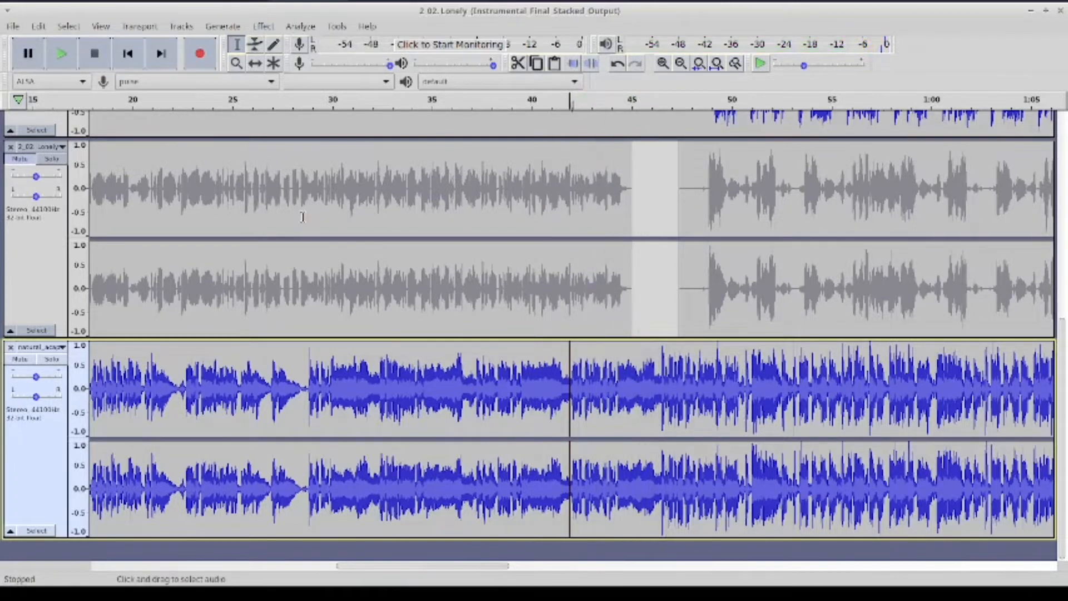
Silence the whole Natural acapella clip before the split at about 42 seconds
{"action": "double_click", "coordinate": [441, 384]}
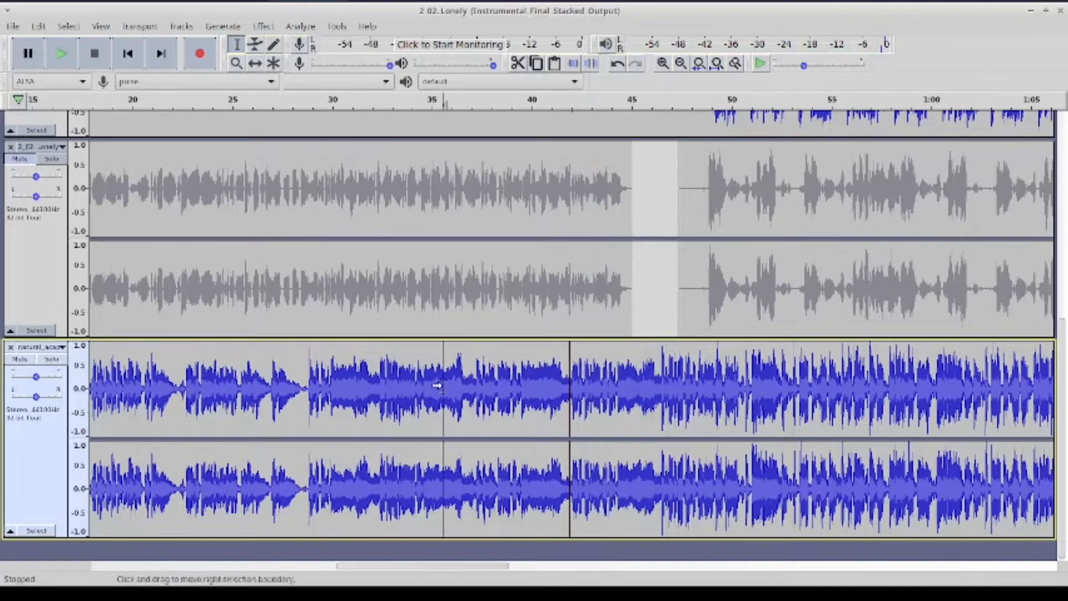
{"action": "left_click", "coordinate": [591, 63]}
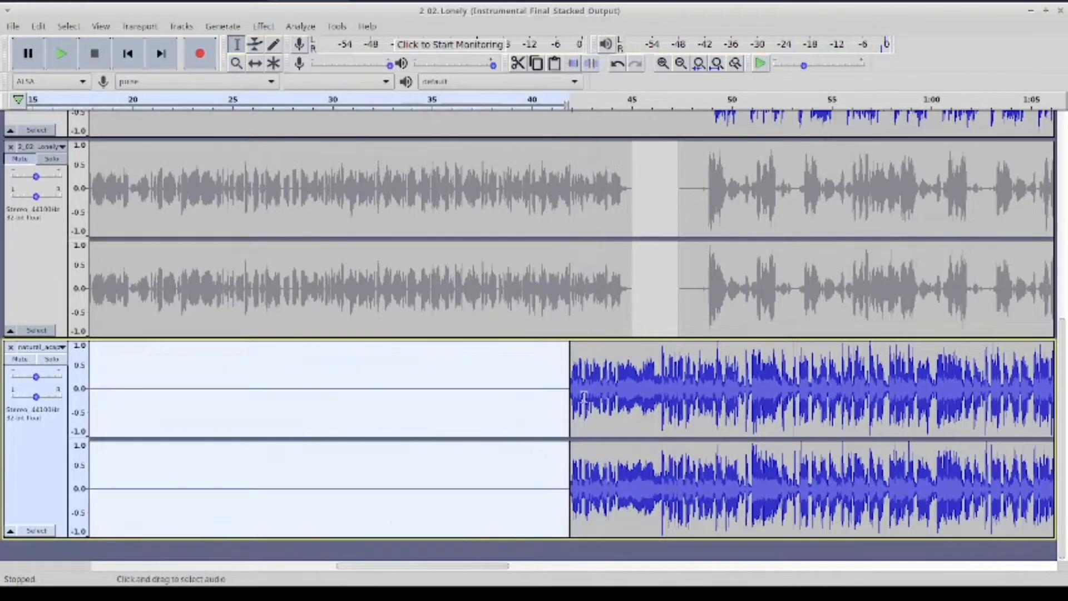
{"action": "left_click", "coordinate": [551, 398]}
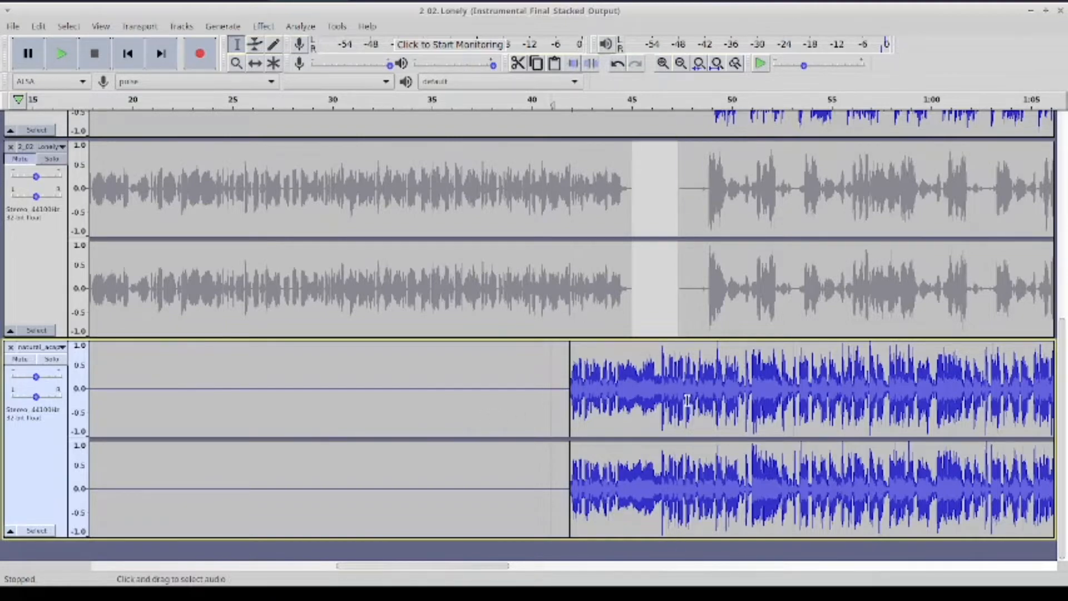
Play the Natural acapella from about 46.4 seconds to check the end of the vocal phrase
{"action": "scroll", "coordinate": [688, 401], "scroll_direction": "up", "scroll_amount": 3}
{"action": "scroll", "coordinate": [687, 400], "scroll_direction": "down", "scroll_amount": 3}
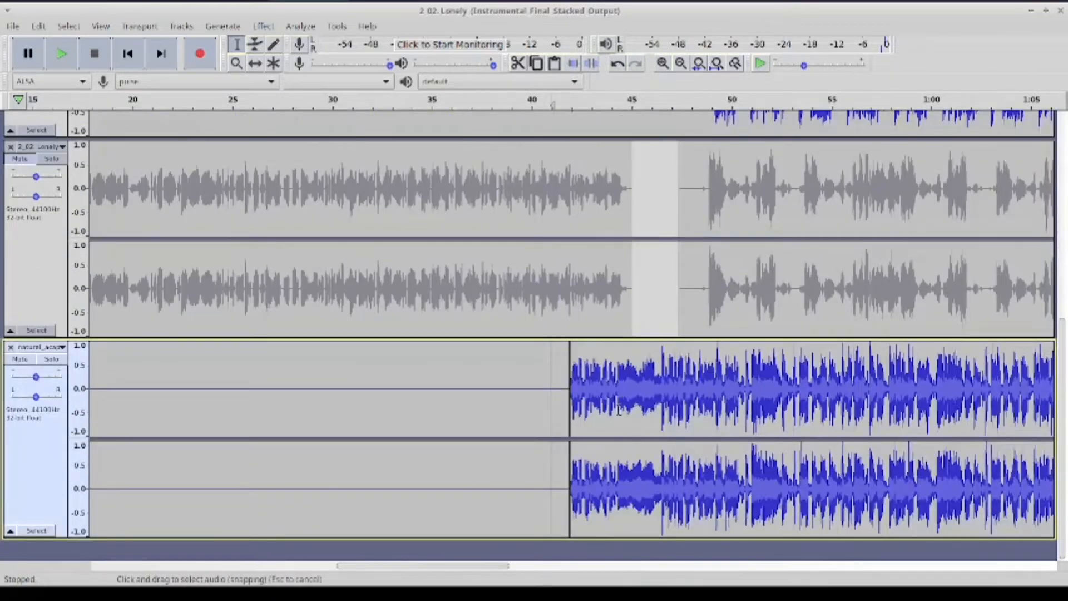
{"action": "left_click", "coordinate": [594, 372]}
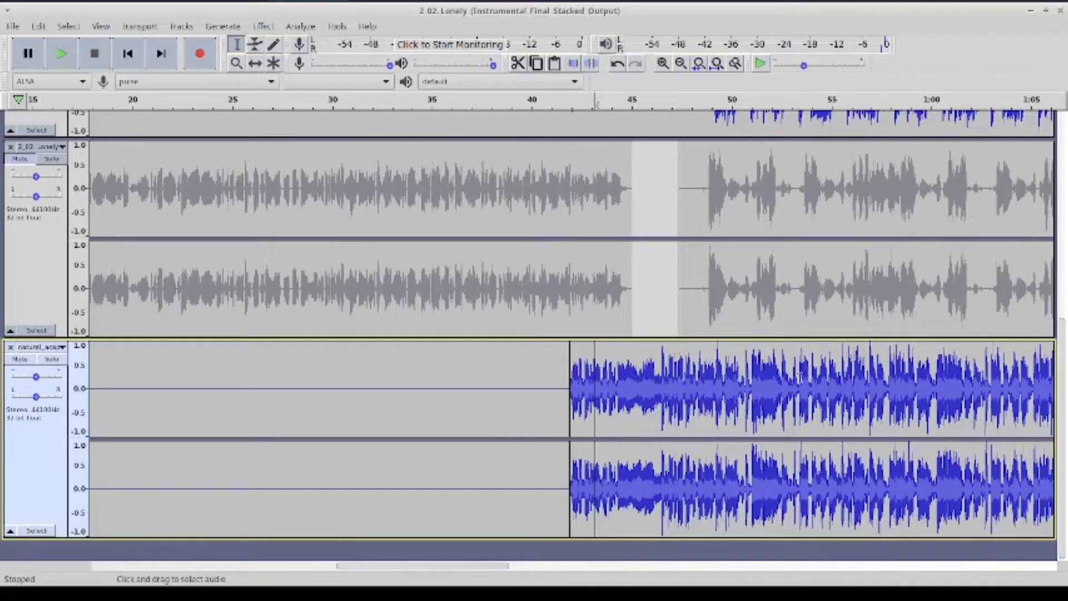
{"action": "left_click", "coordinate": [660, 367]}
{"action": "left_click", "coordinate": [64, 55]}
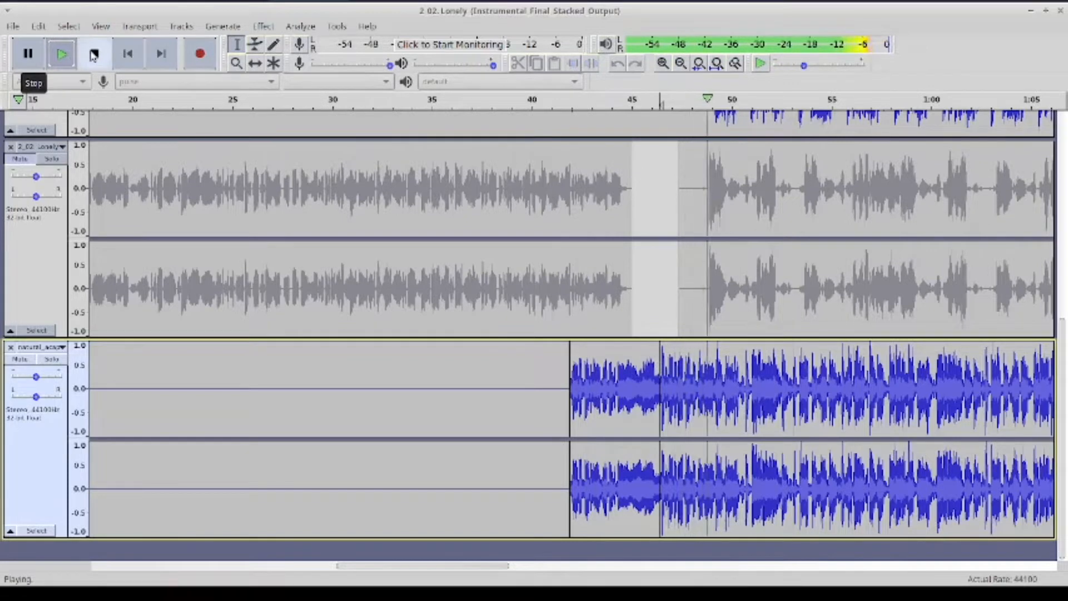
{"action": "left_click", "coordinate": [93, 54]}
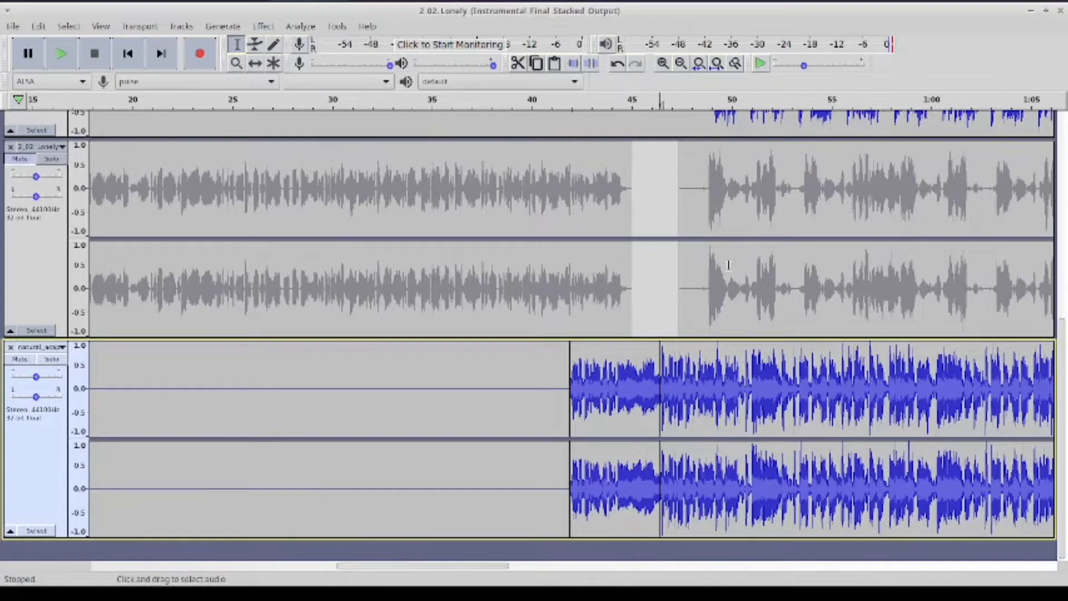
Split the Natural acapella at about 46.5 seconds, just before the next vocal onset, and play across the split
{"action": "left_click", "coordinate": [663, 64]}
{"action": "left_click", "coordinate": [663, 64]}
{"action": "left_click", "coordinate": [663, 63]}
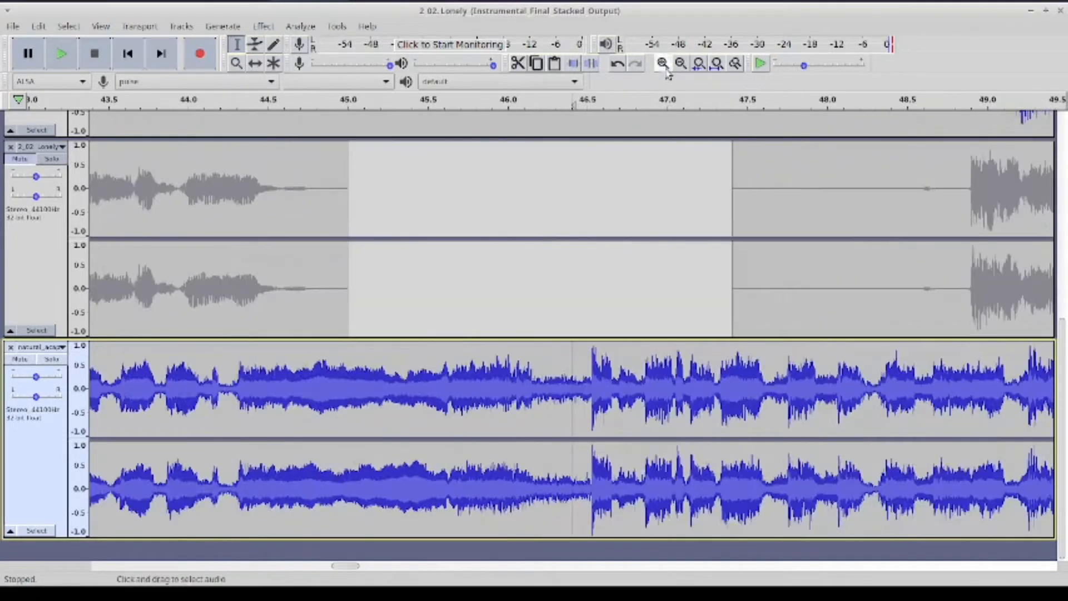
{"action": "left_click", "coordinate": [589, 372]}
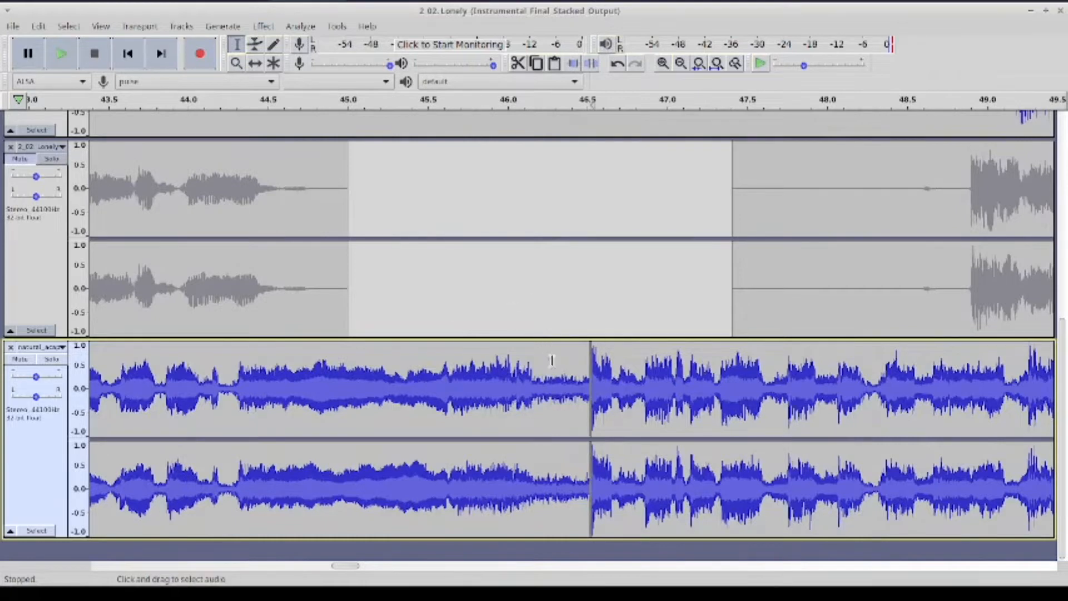
{"action": "left_click", "coordinate": [461, 393]}
{"action": "left_click", "coordinate": [61, 53]}
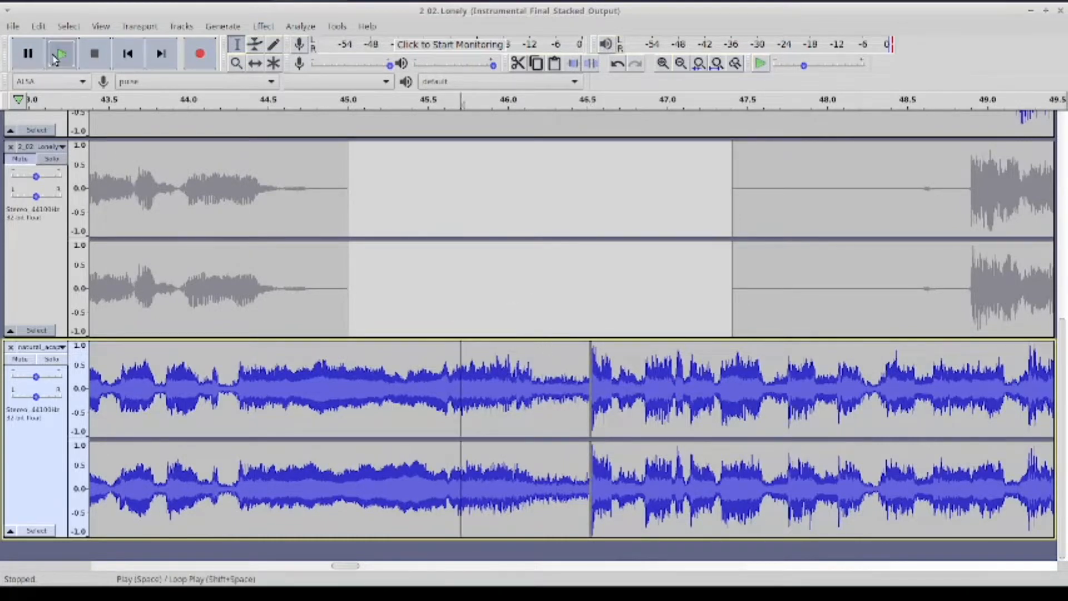
{"action": "left_click", "coordinate": [92, 54]}
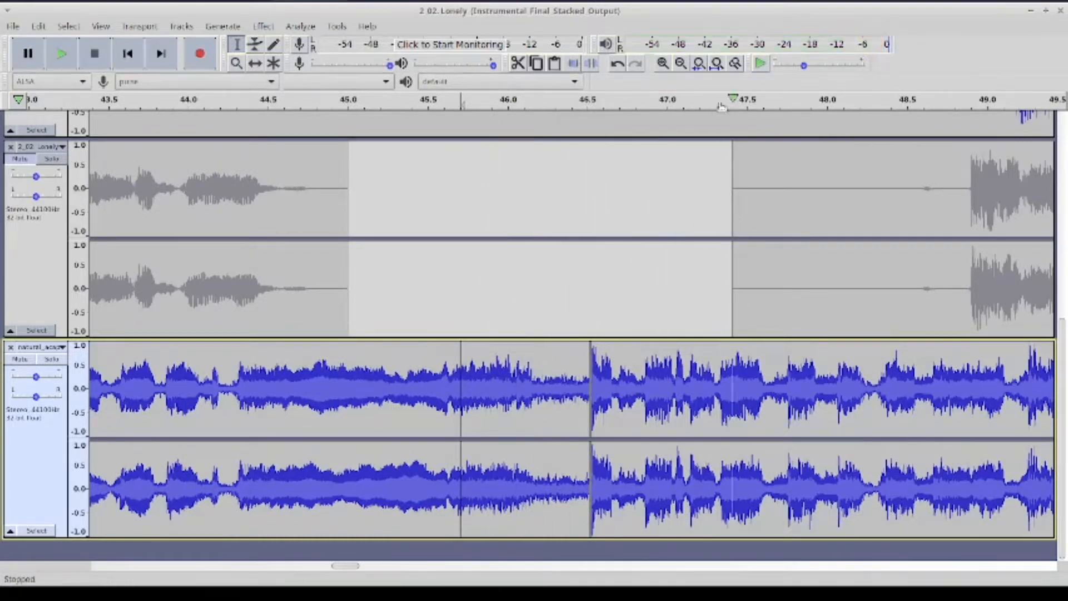
Silence the quiet lead-in of the Natural acapella clip from about 41.9 to 42.03 seconds
{"action": "left_click", "coordinate": [680, 64]}
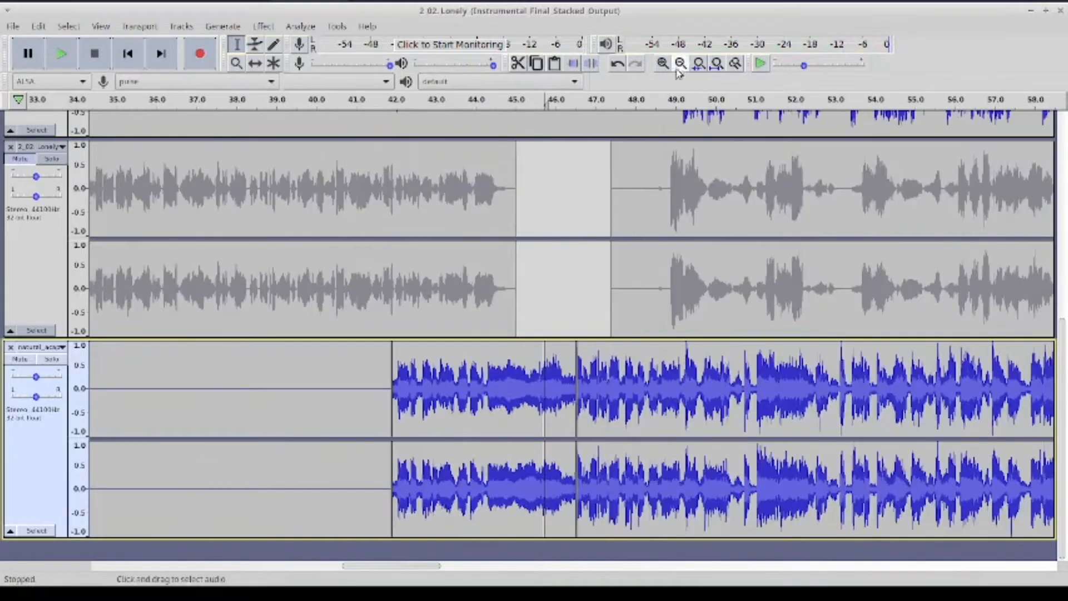
{"action": "left_click", "coordinate": [394, 390]}
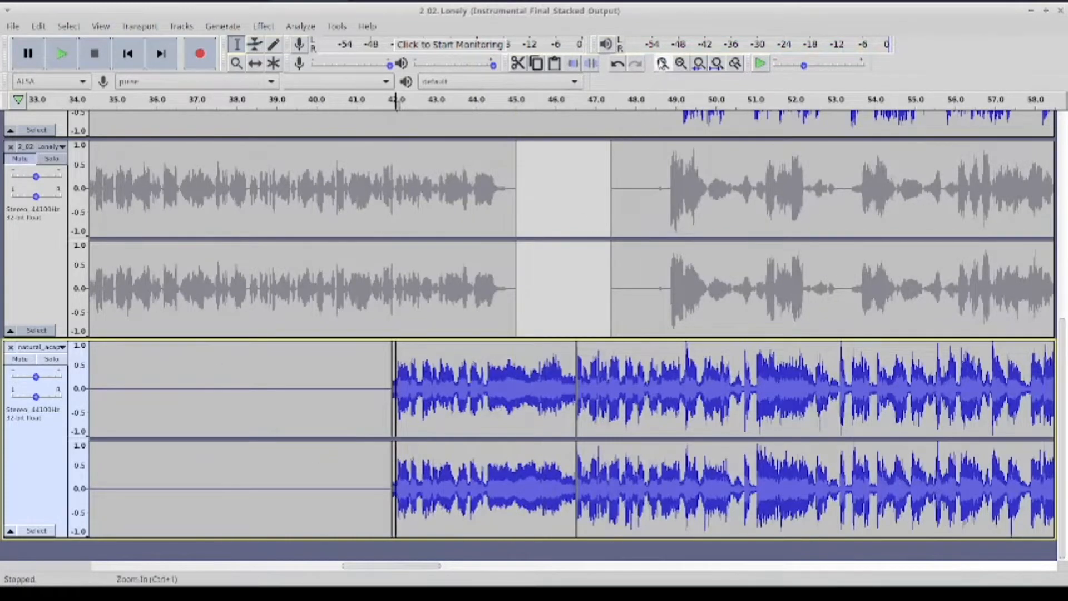
{"action": "left_click", "coordinate": [662, 63]}
{"action": "double_click", "coordinate": [662, 64]}
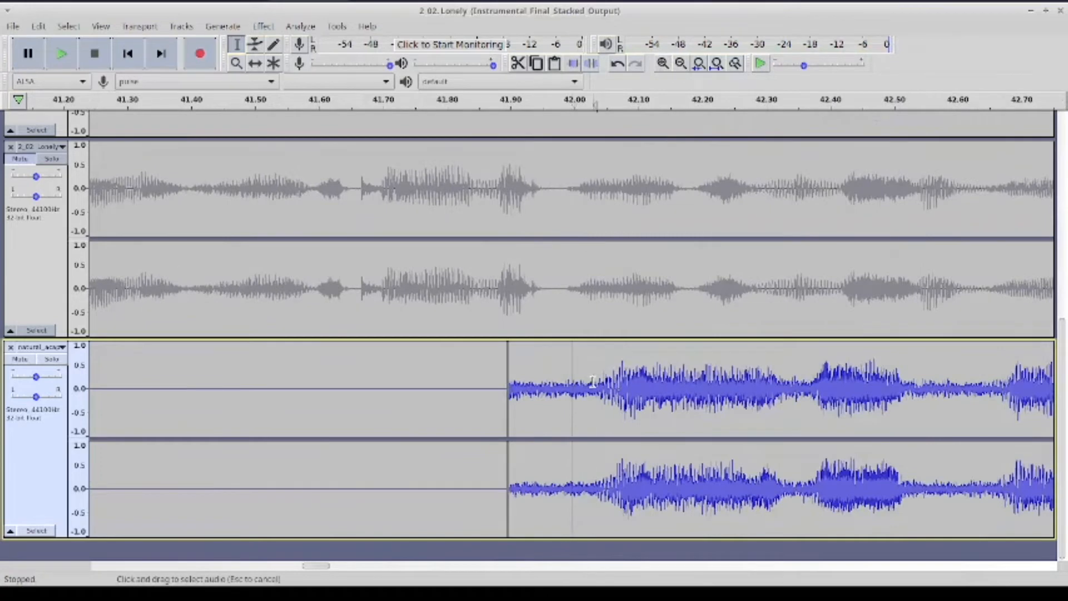
{"action": "left_click_drag", "start_coordinate": [593, 381], "coordinate": [508, 390]}
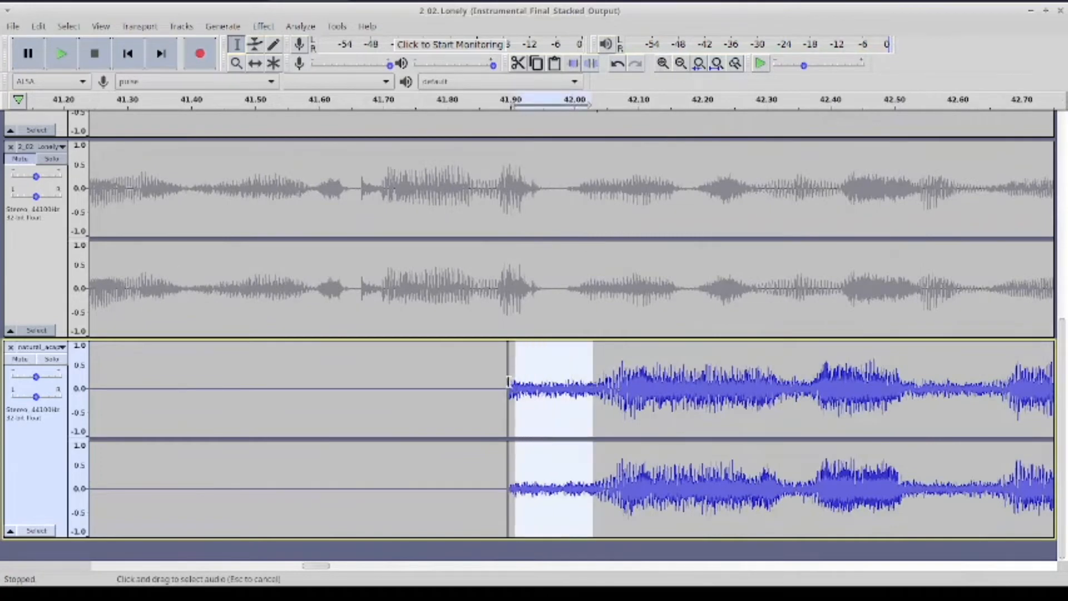
{"action": "left_click", "coordinate": [591, 63]}
{"action": "left_click", "coordinate": [685, 362]}
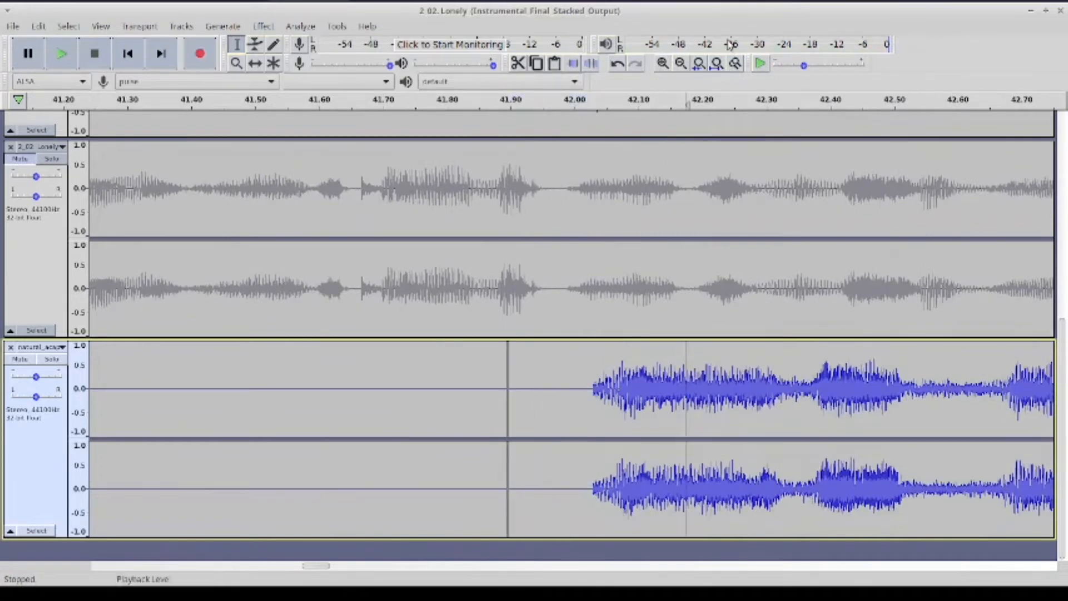
Unmute the Lonely vocals and play the mix from about 38.5 seconds, muting the Natural acapella during playback
{"action": "double_click", "coordinate": [680, 64]}
{"action": "double_click", "coordinate": [680, 63]}
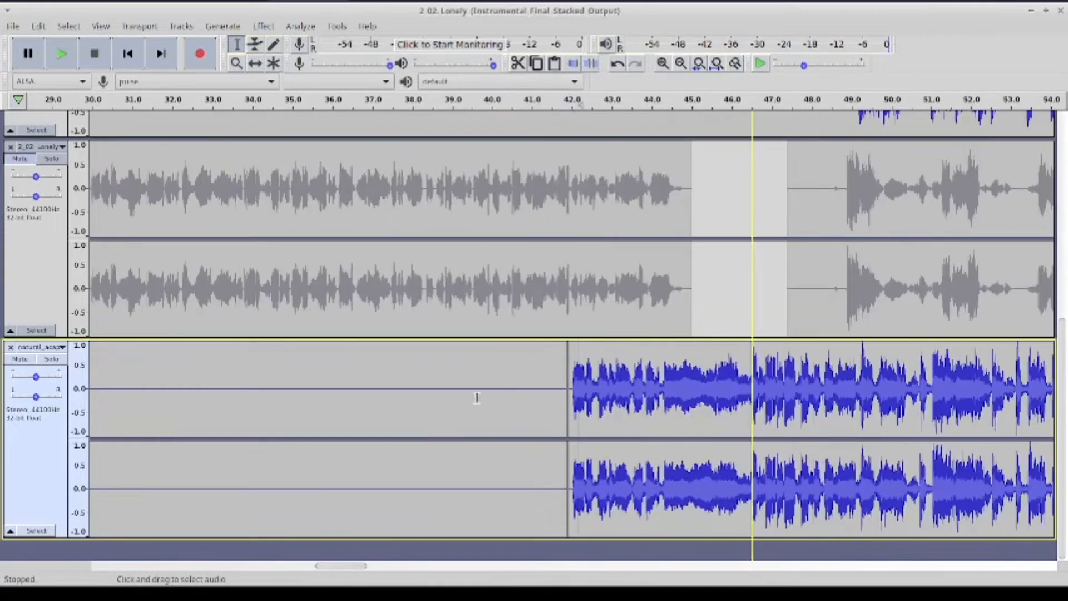
{"action": "left_click", "coordinate": [435, 389]}
{"action": "left_click", "coordinate": [20, 158]}
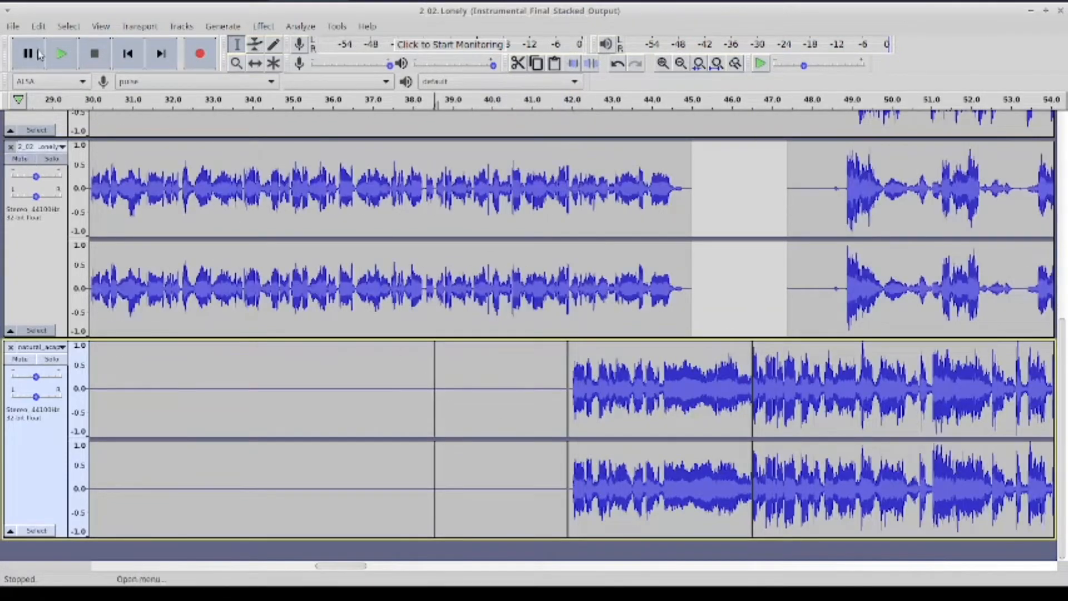
{"action": "left_click", "coordinate": [61, 54]}
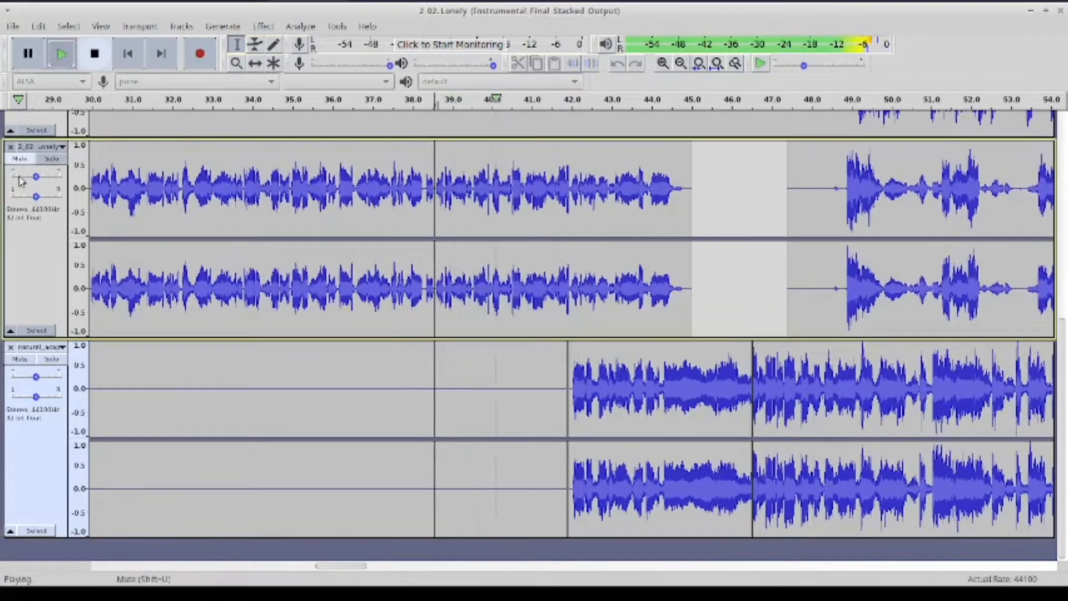
{"action": "left_click", "coordinate": [12, 363]}
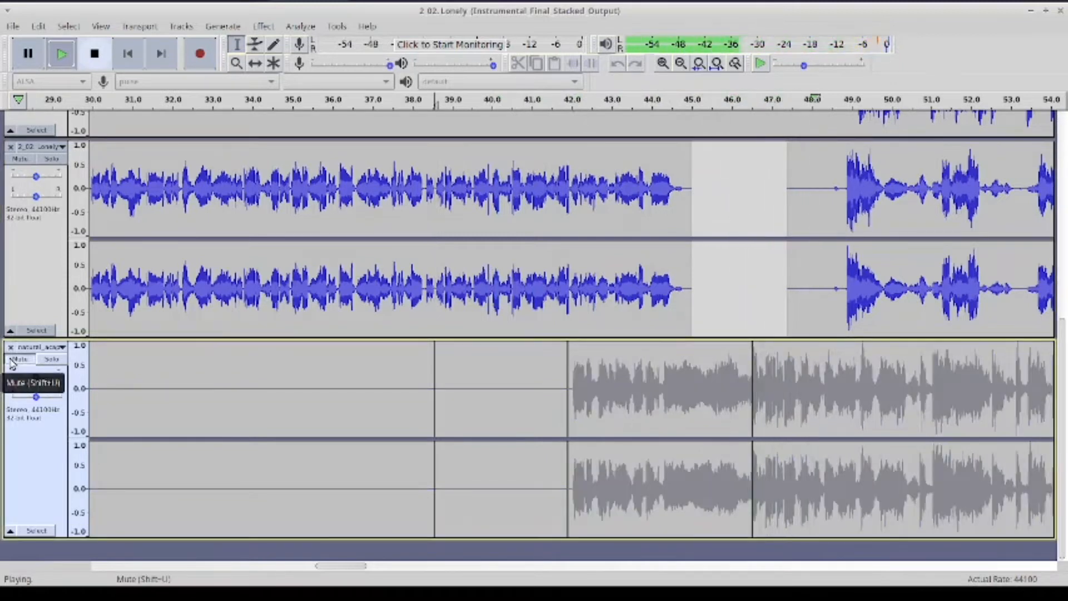
{"action": "key", "text": "space"}
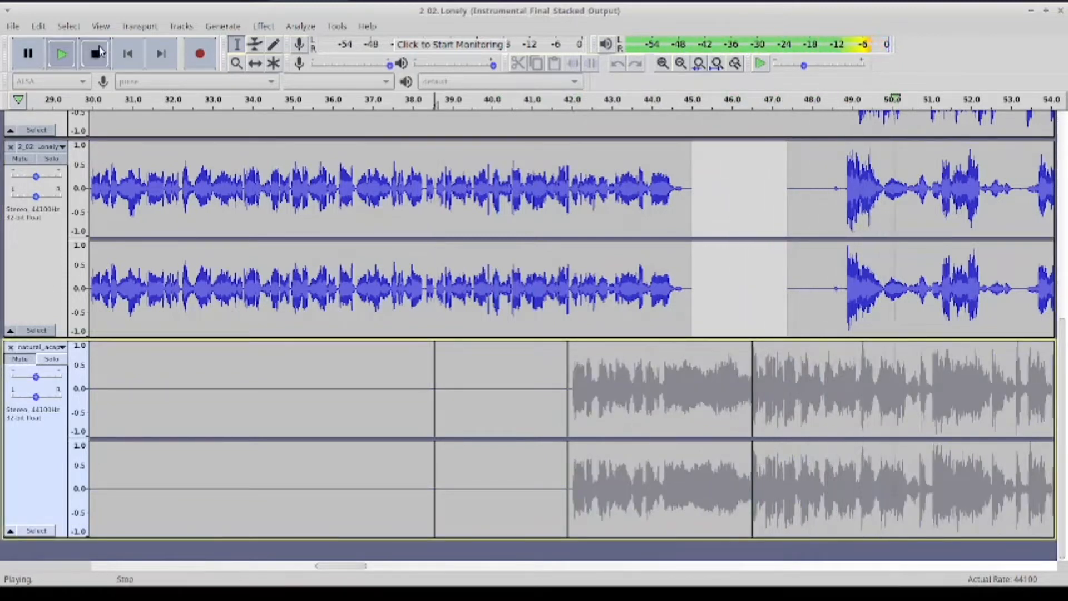
Unmute the Natural acapella and play it together with the Lonely vocals from about 43.5 seconds
{"action": "left_click", "coordinate": [21, 359]}
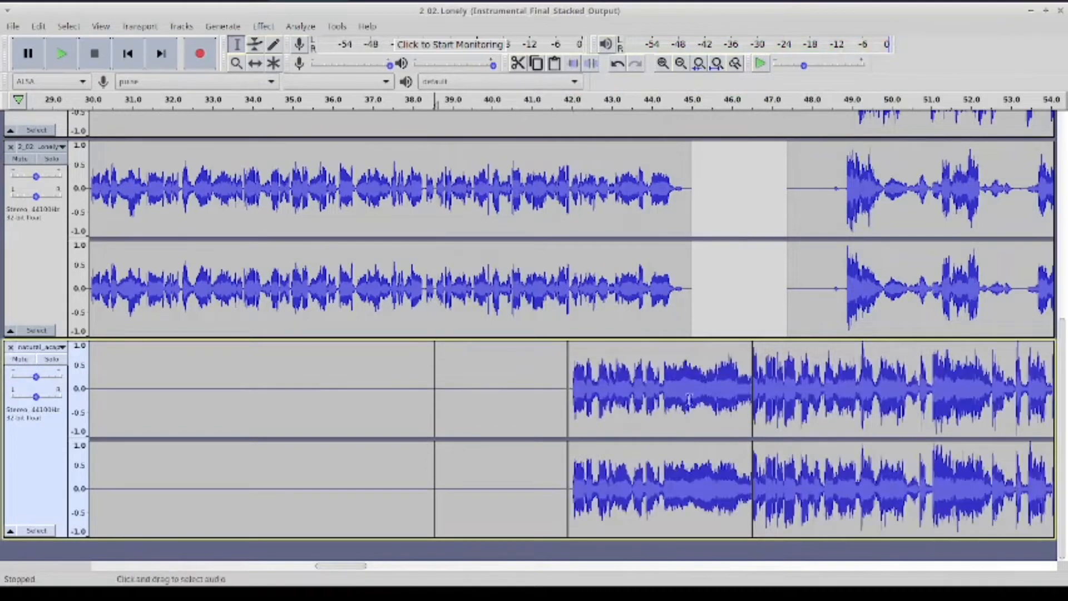
{"action": "left_click", "coordinate": [632, 402]}
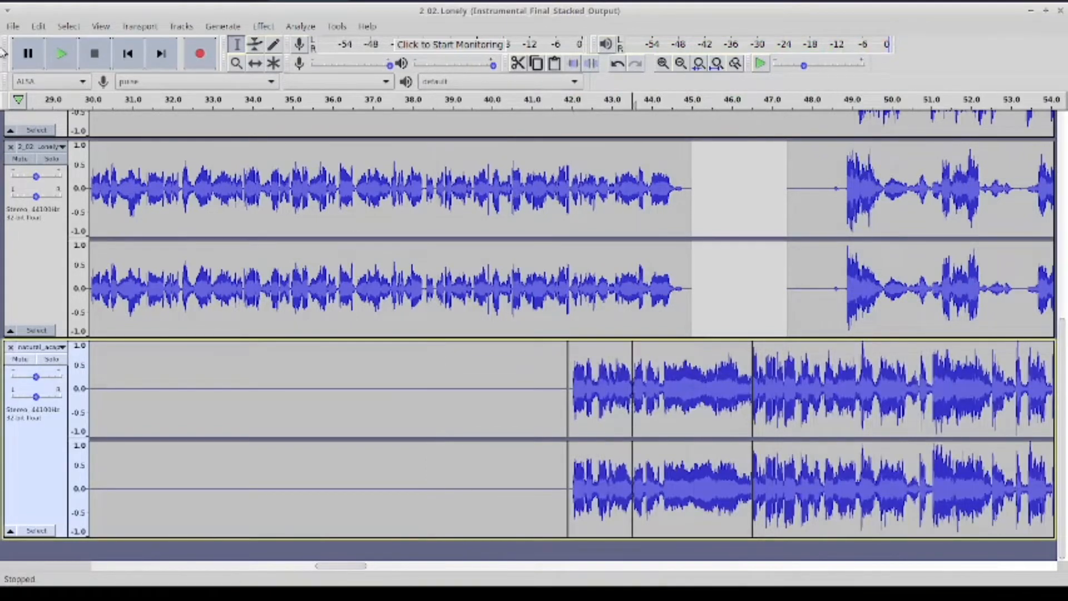
{"action": "left_click", "coordinate": [61, 54]}
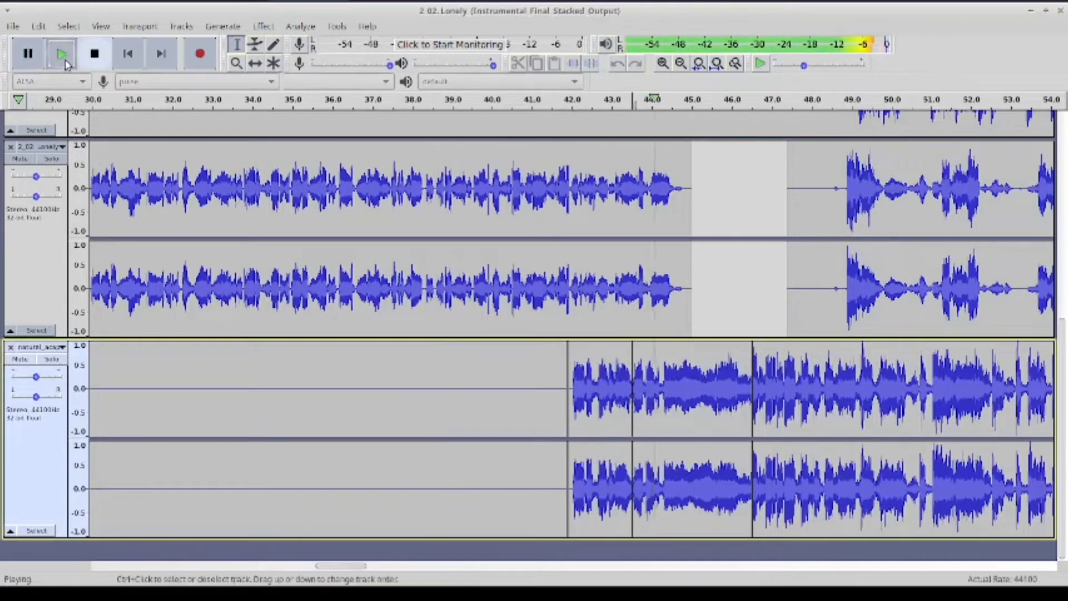
{"action": "left_click", "coordinate": [95, 60]}
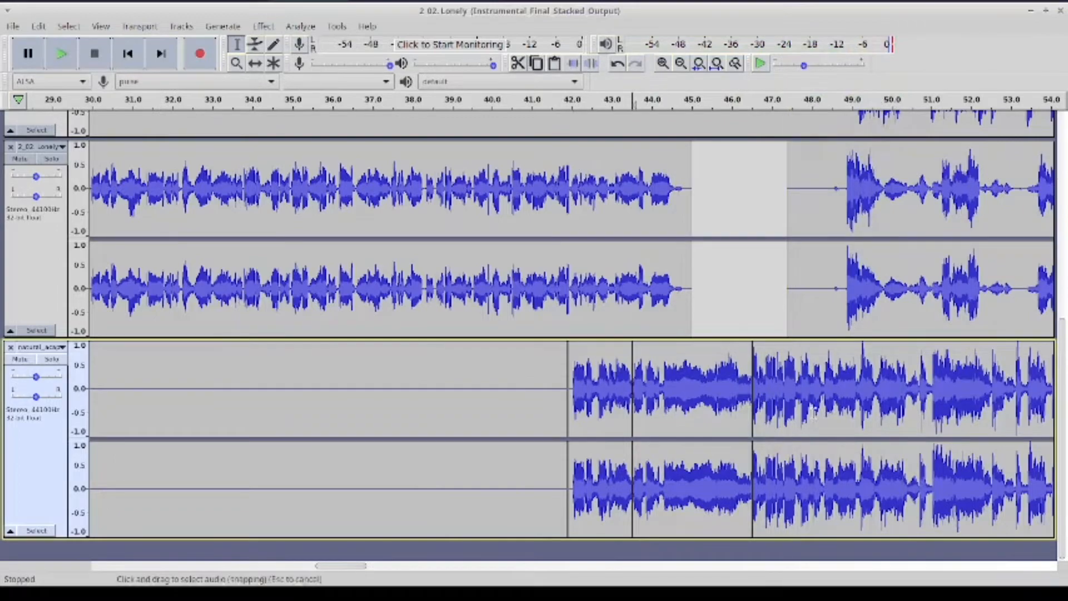
Examine how the clips of all tracks line up around the 45 to 50 second transition
{"action": "scroll", "coordinate": [814, 413], "scroll_direction": "up", "scroll_amount": 5}
{"action": "scroll", "coordinate": [789, 337], "scroll_direction": "down", "scroll_amount": 5}
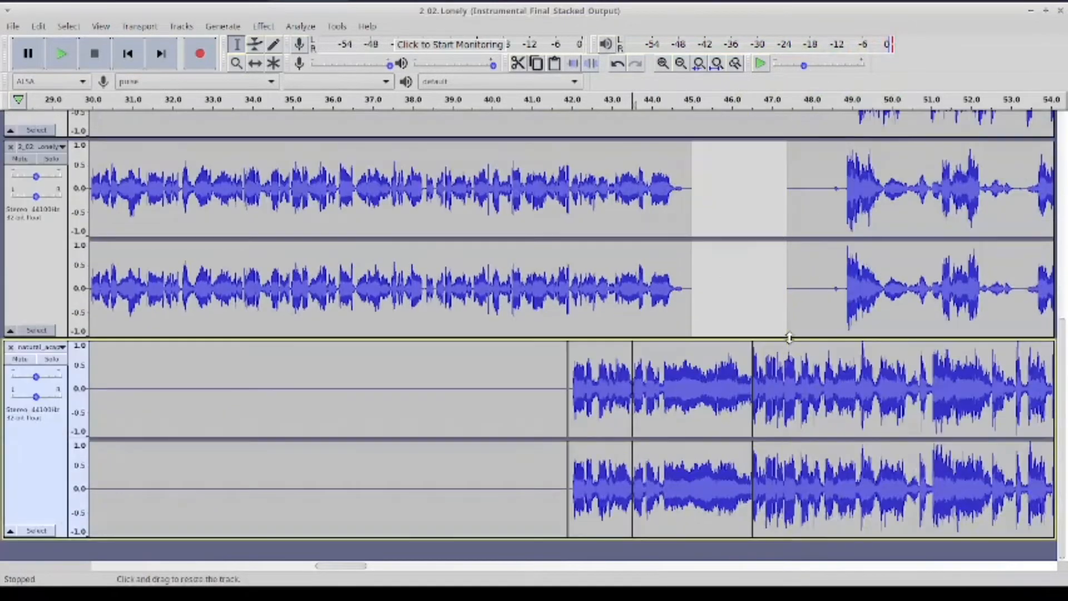
{"action": "scroll", "coordinate": [788, 337], "scroll_direction": "up", "scroll_amount": 5}
{"action": "scroll", "coordinate": [788, 337], "scroll_direction": "up", "scroll_amount": 3}
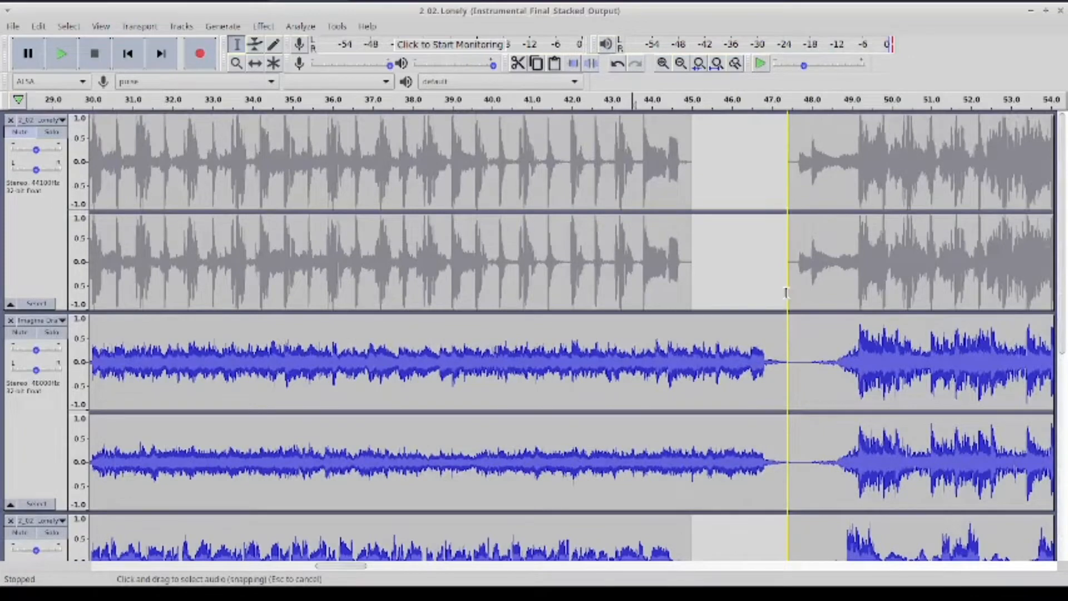
{"action": "scroll", "coordinate": [786, 292], "scroll_direction": "down", "scroll_amount": 8}
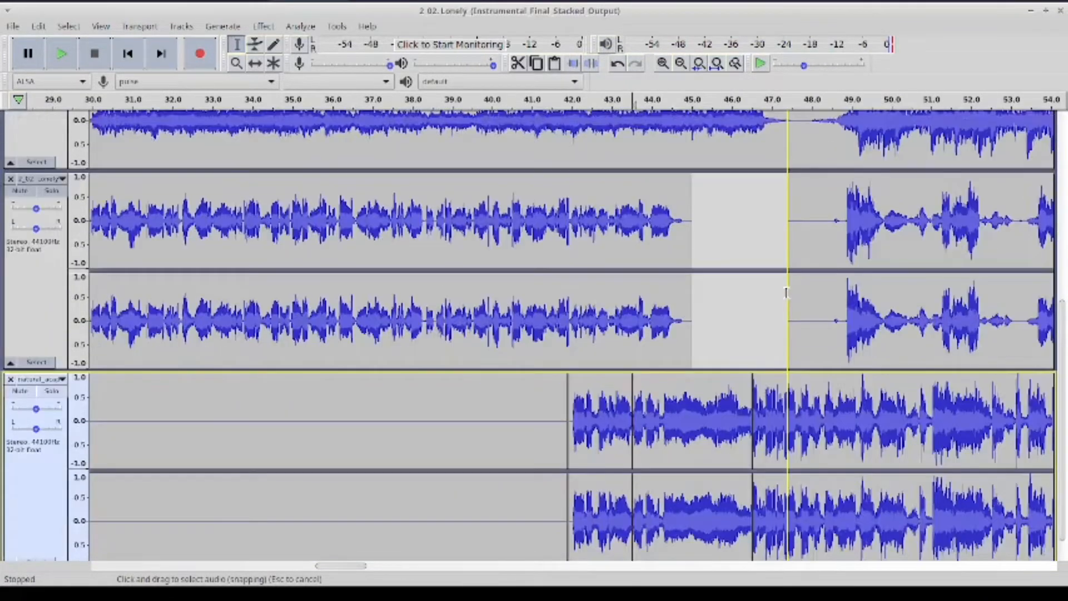
{"action": "scroll", "coordinate": [786, 292], "scroll_direction": "down", "scroll_amount": 2}
{"action": "left_click", "coordinate": [681, 62]}
{"action": "scroll", "coordinate": [760, 378], "scroll_direction": "up", "scroll_amount": 5}
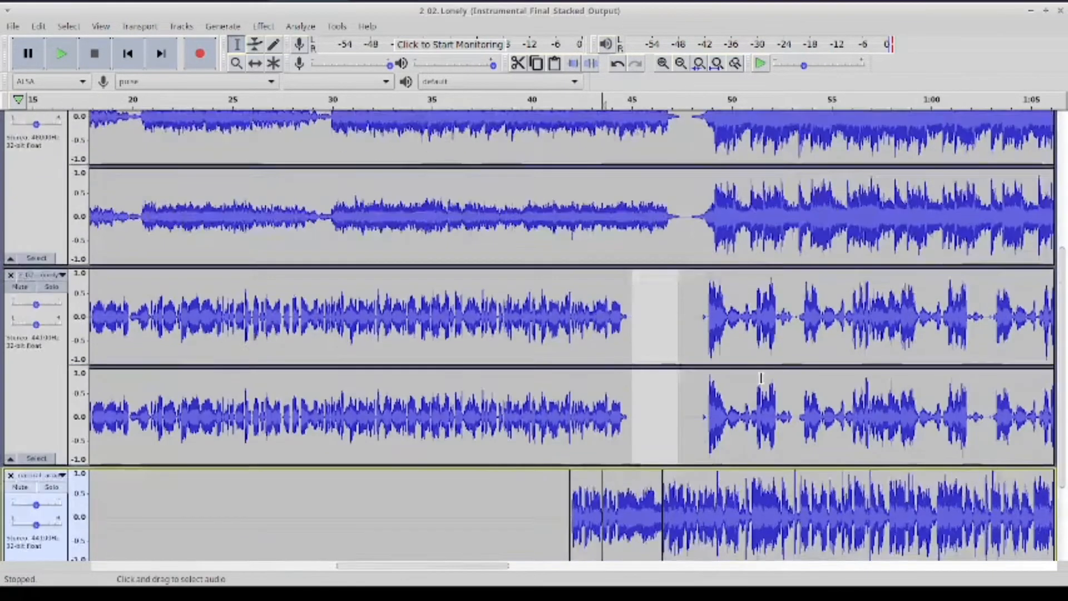
{"action": "scroll", "coordinate": [761, 378], "scroll_direction": "up", "scroll_amount": 3}
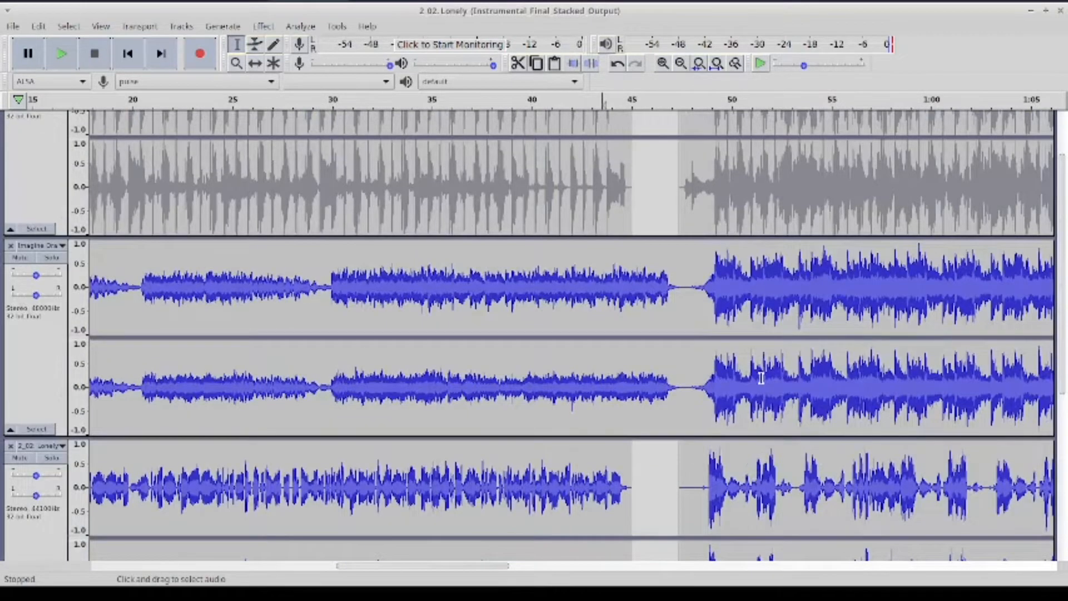
{"action": "scroll", "coordinate": [767, 378], "scroll_direction": "down", "scroll_amount": 8}
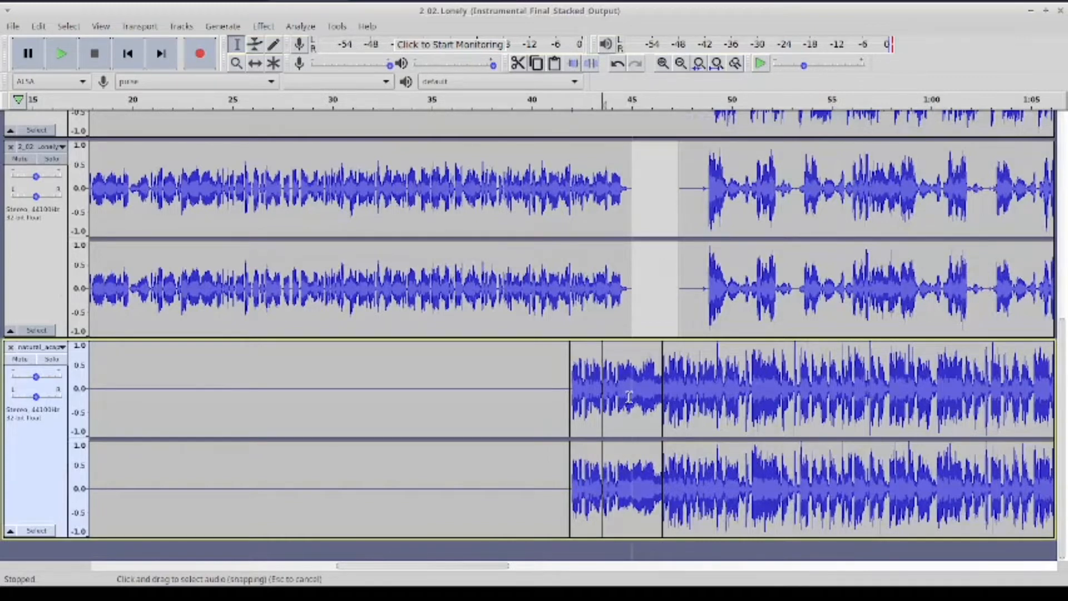
Play the mix from about 46.3 seconds to check both vocals across the Natural acapella split
{"action": "left_click", "coordinate": [659, 393]}
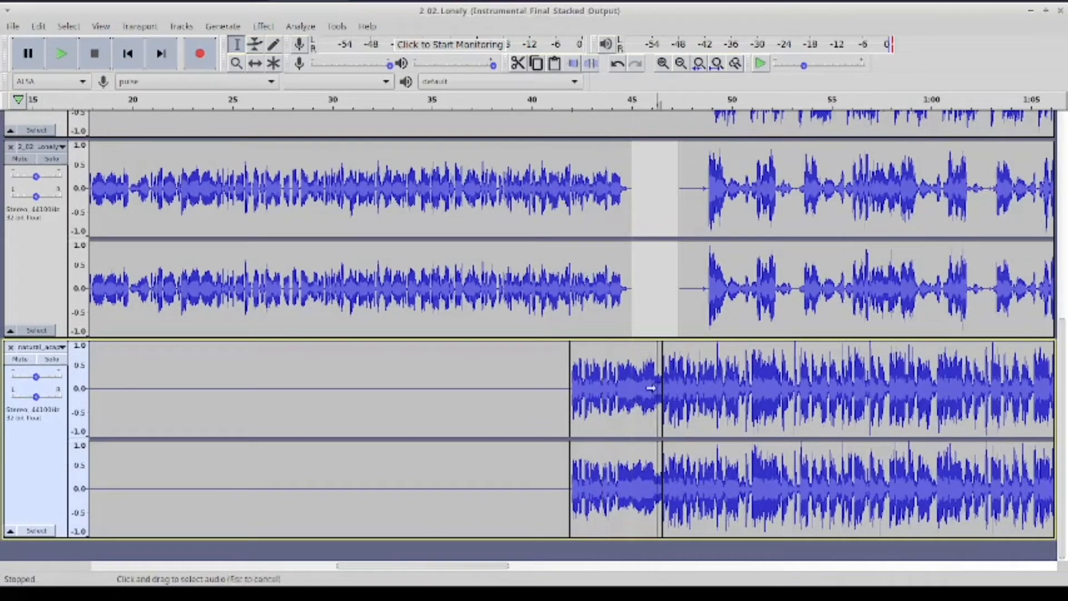
{"action": "left_click", "coordinate": [68, 66]}
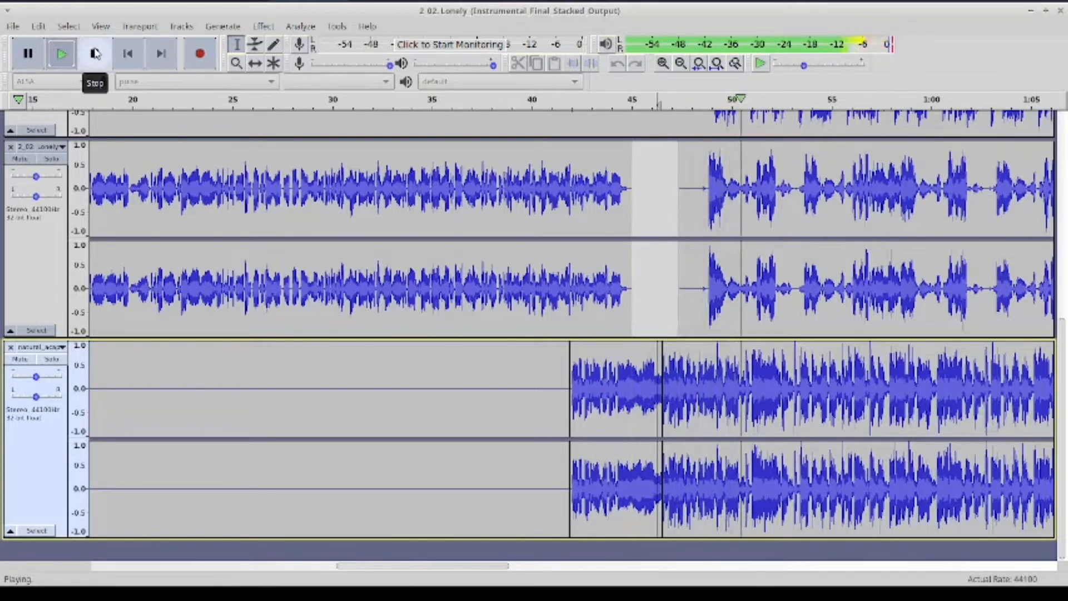
{"action": "left_click", "coordinate": [94, 53]}
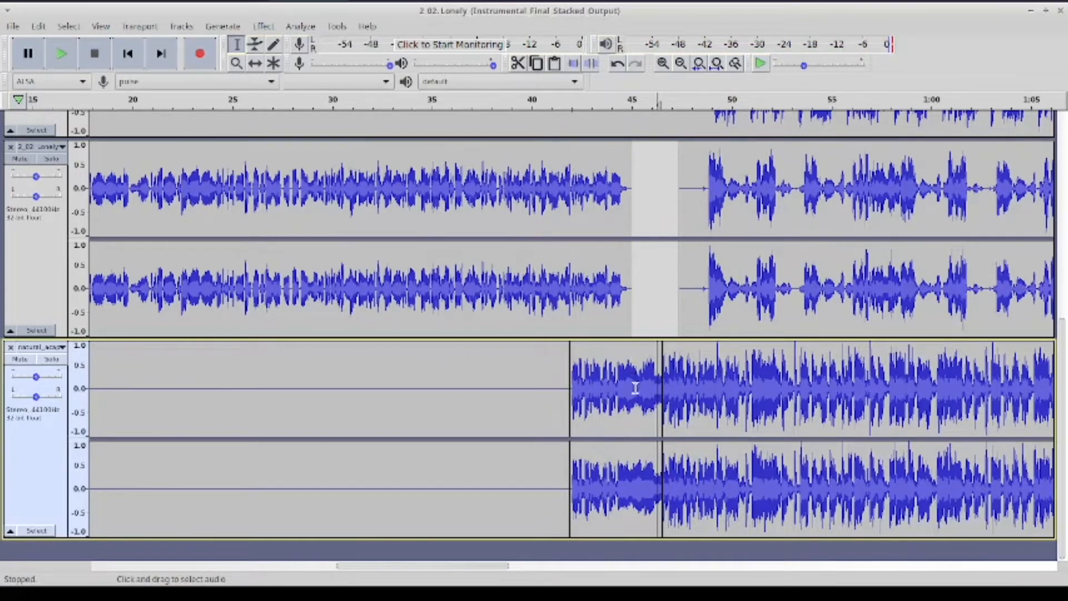
Mute the Natural acapella and play the Lonely vocals over the instrumental from about 36.5 seconds
{"action": "left_click", "coordinate": [20, 358]}
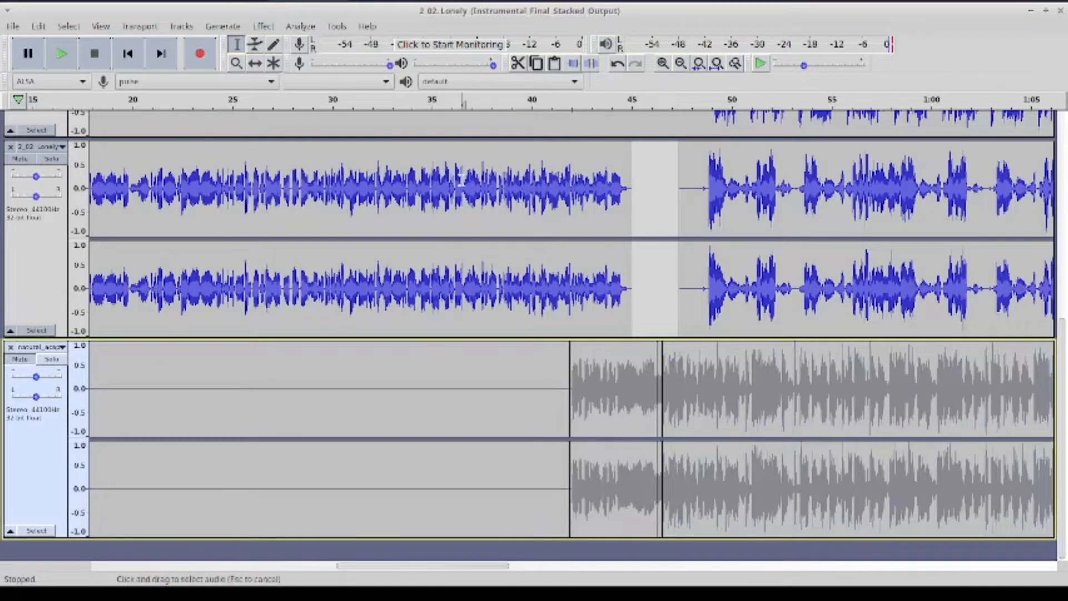
{"action": "left_click", "coordinate": [463, 189]}
{"action": "left_click", "coordinate": [56, 58]}
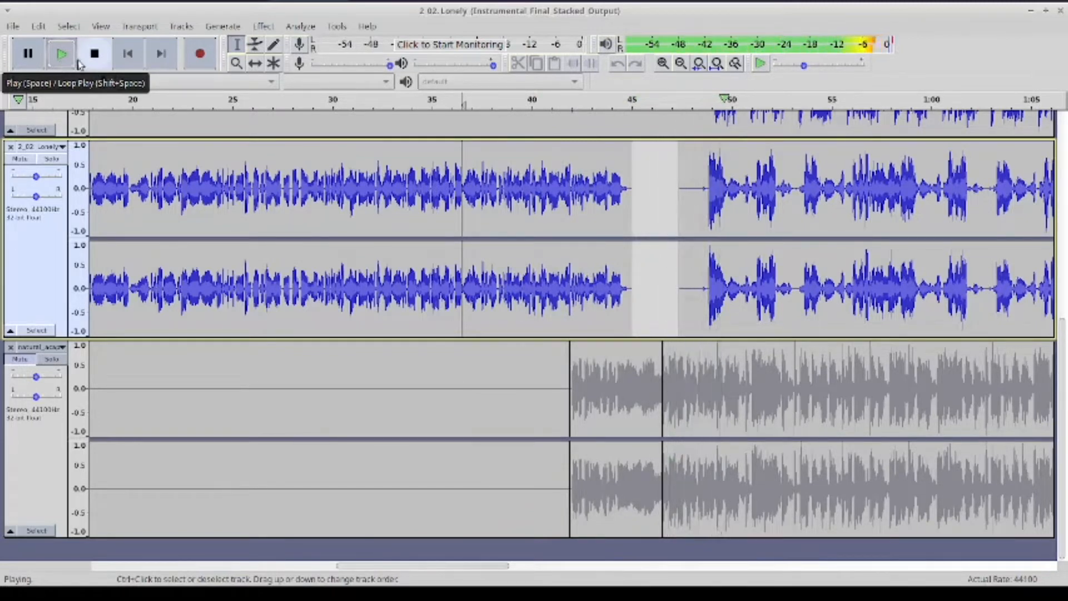
{"action": "left_click", "coordinate": [94, 56]}
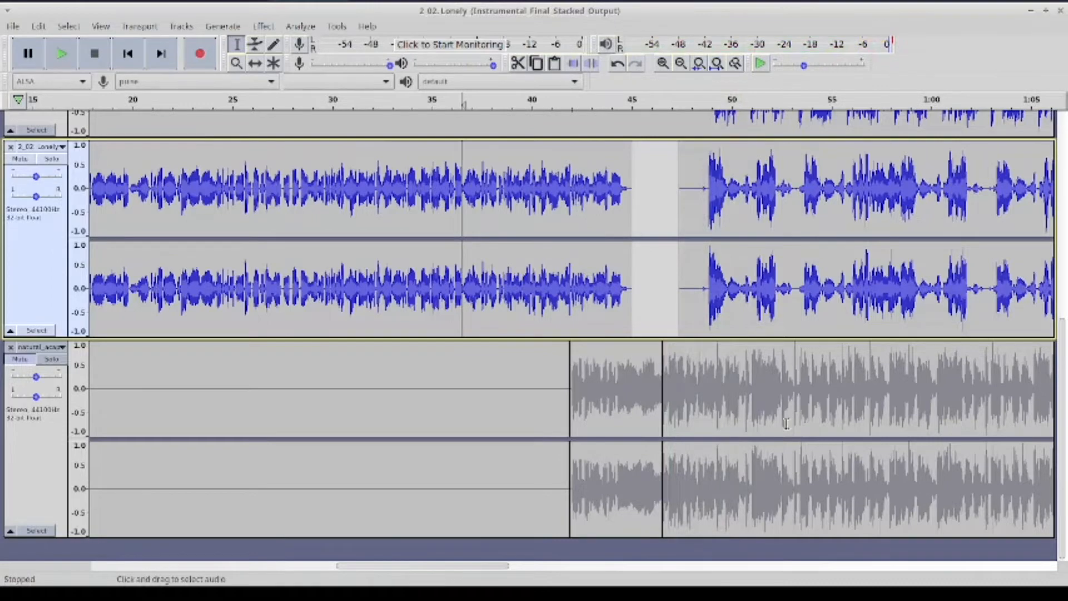
Play the Lonely vocals over the Natural instrumental from about 48.3 seconds to about 1:32
{"action": "scroll", "coordinate": [789, 423], "scroll_direction": "up", "scroll_amount": 5}
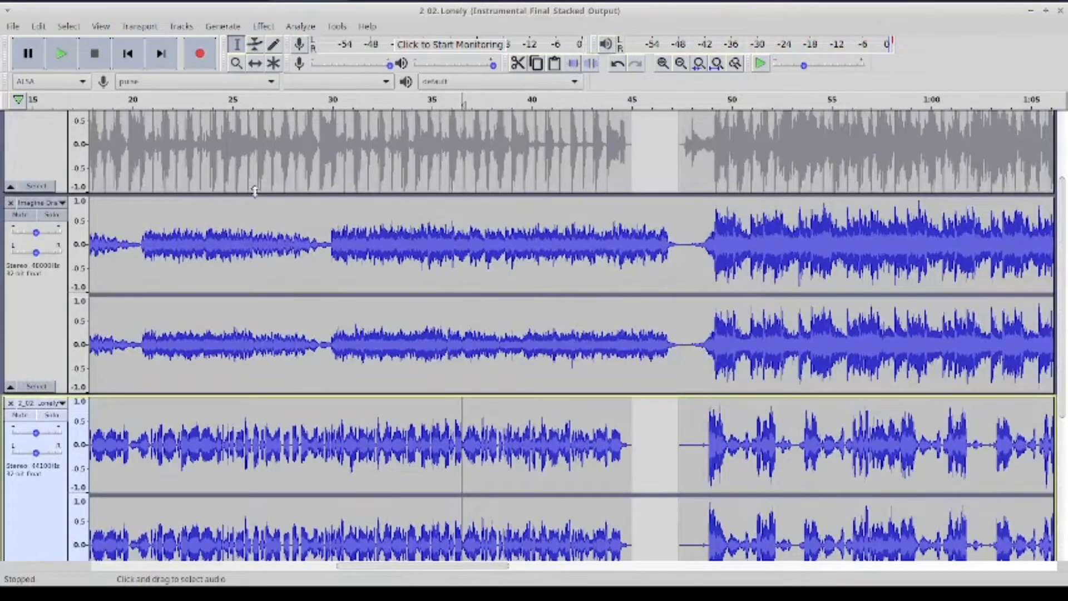
{"action": "scroll", "coordinate": [366, 332], "scroll_direction": "down", "scroll_amount": 5}
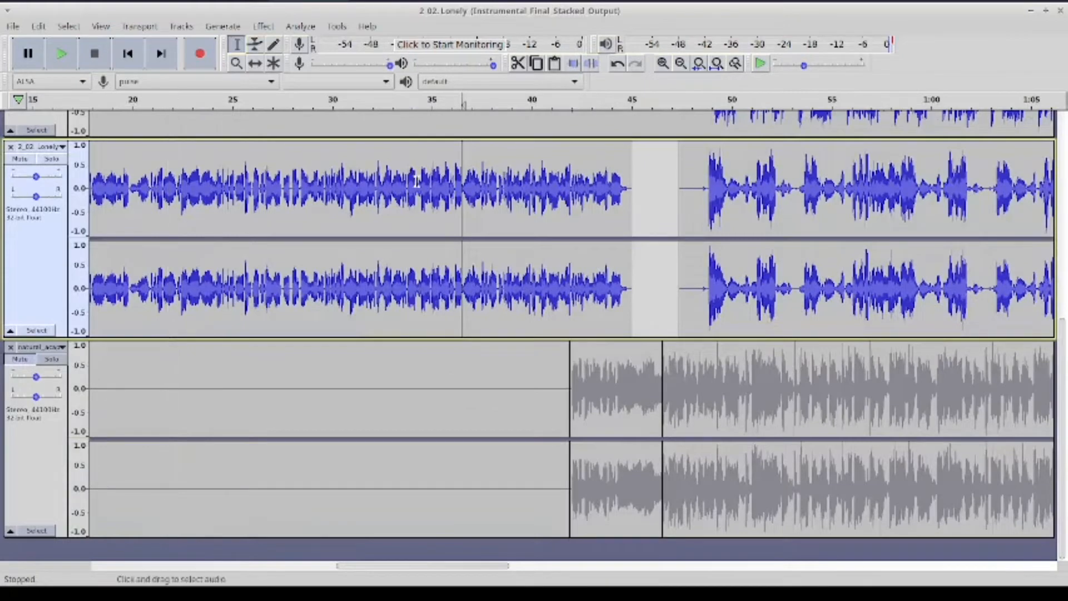
{"action": "left_click", "coordinate": [696, 222]}
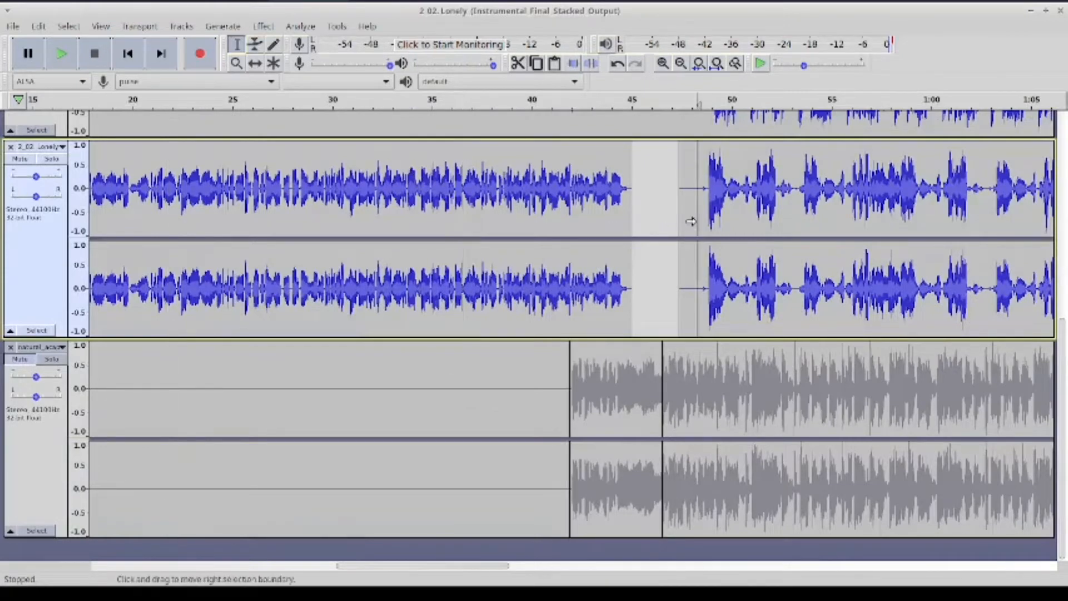
{"action": "scroll", "coordinate": [763, 233], "scroll_direction": "up", "scroll_amount": 3}
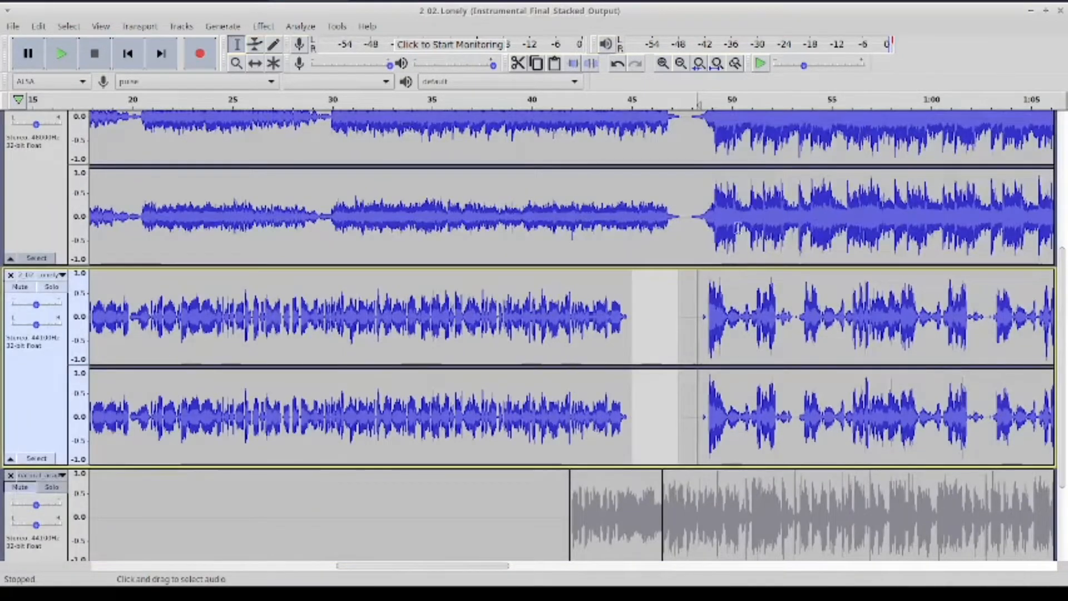
{"action": "left_click", "coordinate": [69, 54]}
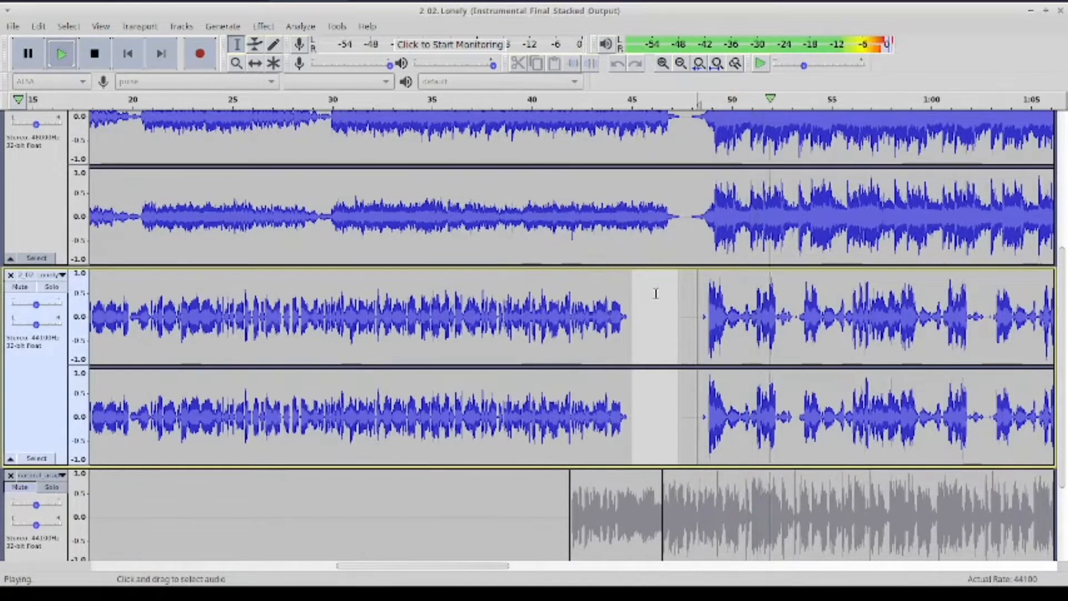
{"action": "scroll", "coordinate": [656, 293], "scroll_direction": "right", "scroll_amount": 10}
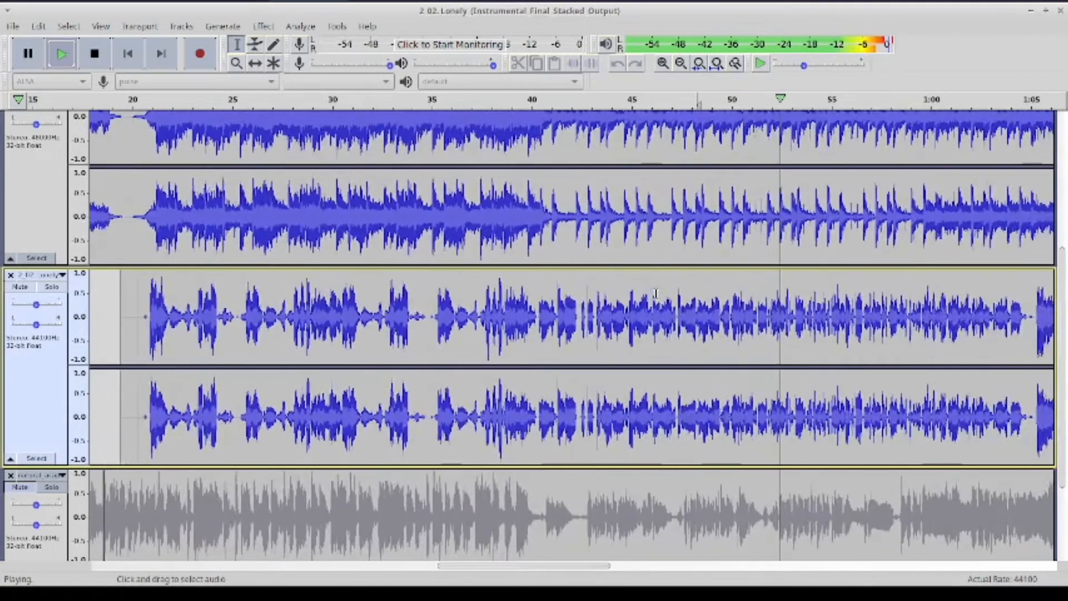
{"action": "scroll", "coordinate": [655, 293], "scroll_direction": "right", "scroll_amount": 3}
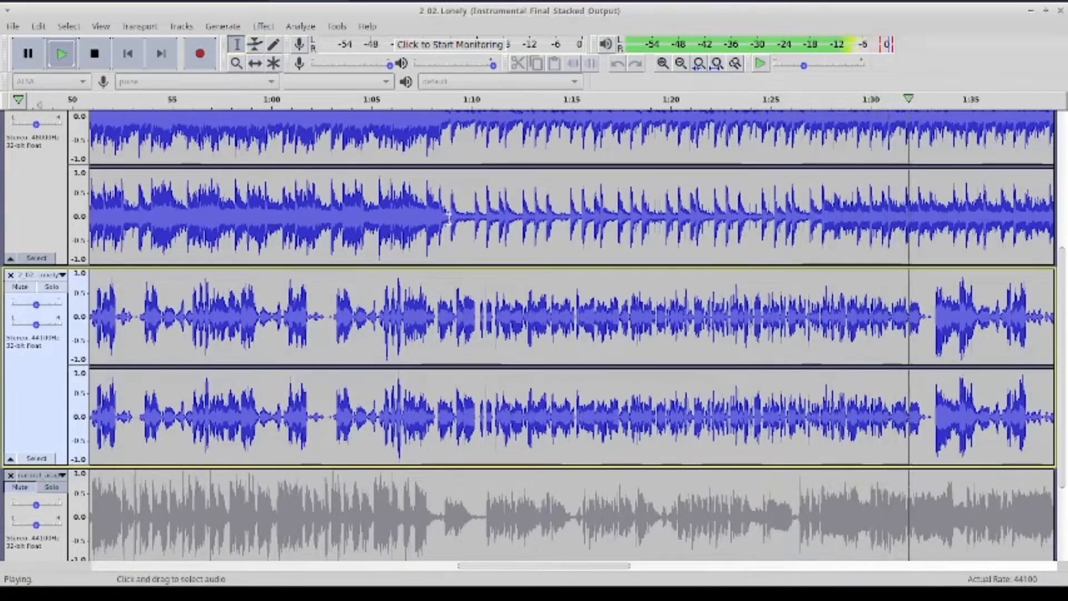
{"action": "left_click", "coordinate": [107, 54]}
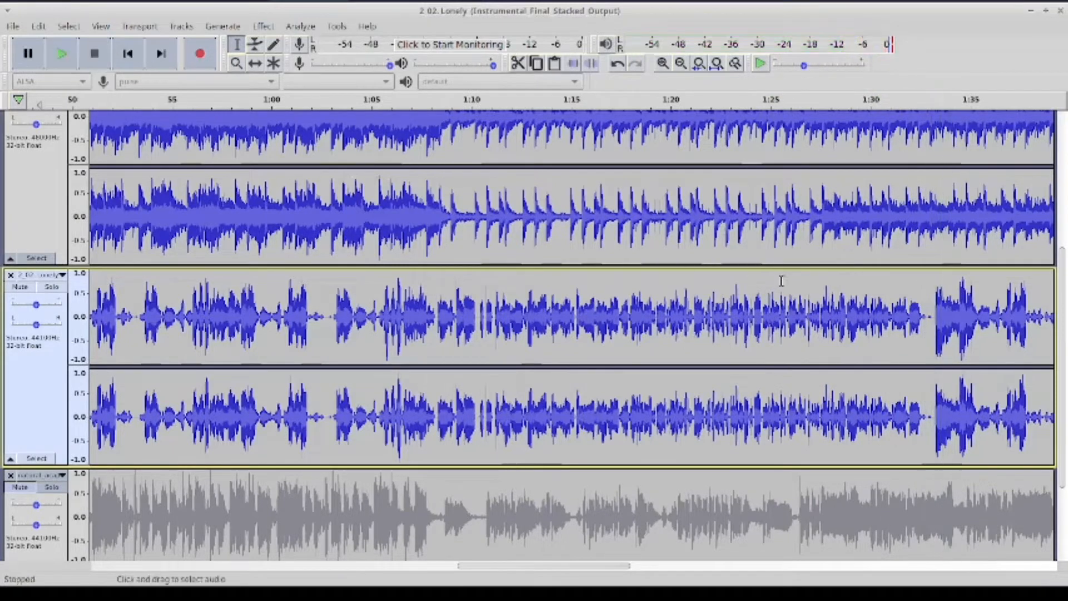
Play the mix from about 1:32.7 to check the vocal entry, and inspect the section up to about 1:50
{"action": "left_click", "coordinate": [70, 56]}
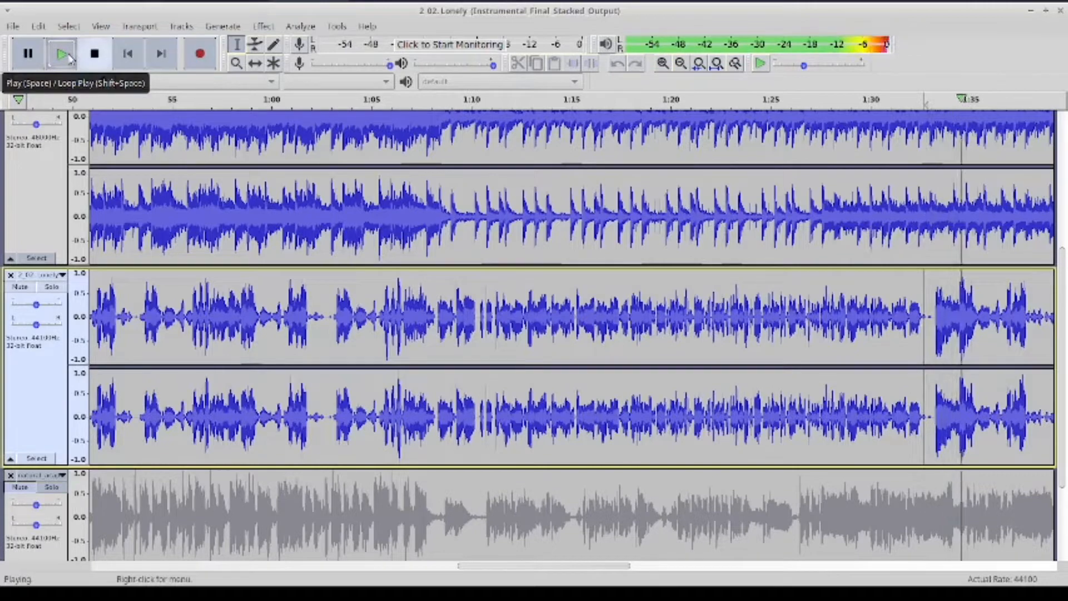
{"action": "left_click", "coordinate": [95, 56]}
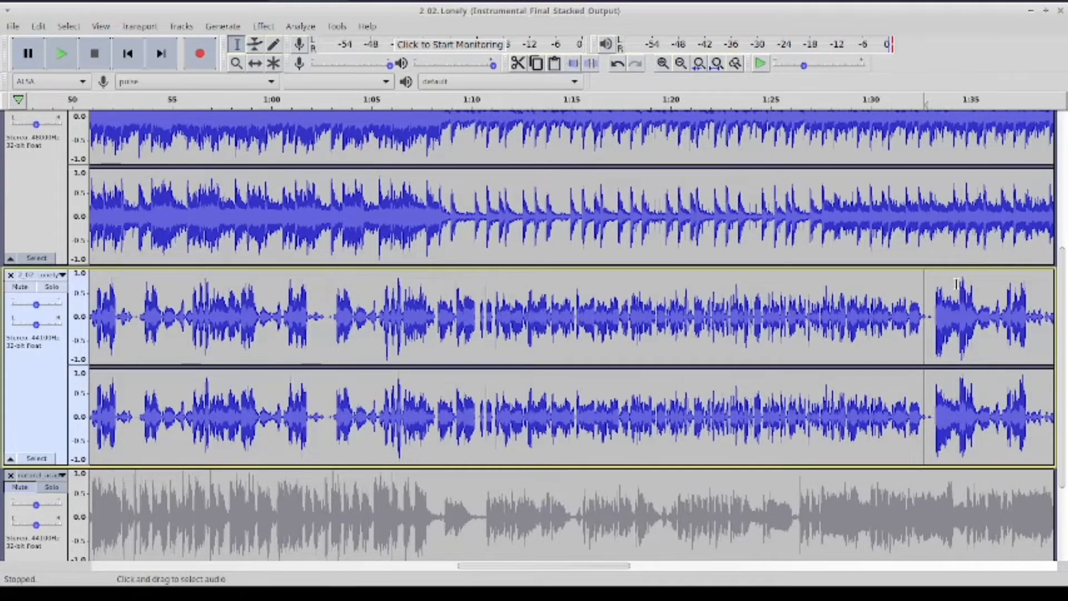
{"action": "scroll", "coordinate": [957, 283], "scroll_direction": "right", "scroll_amount": 5}
{"action": "scroll", "coordinate": [957, 284], "scroll_direction": "down", "scroll_amount": 1}
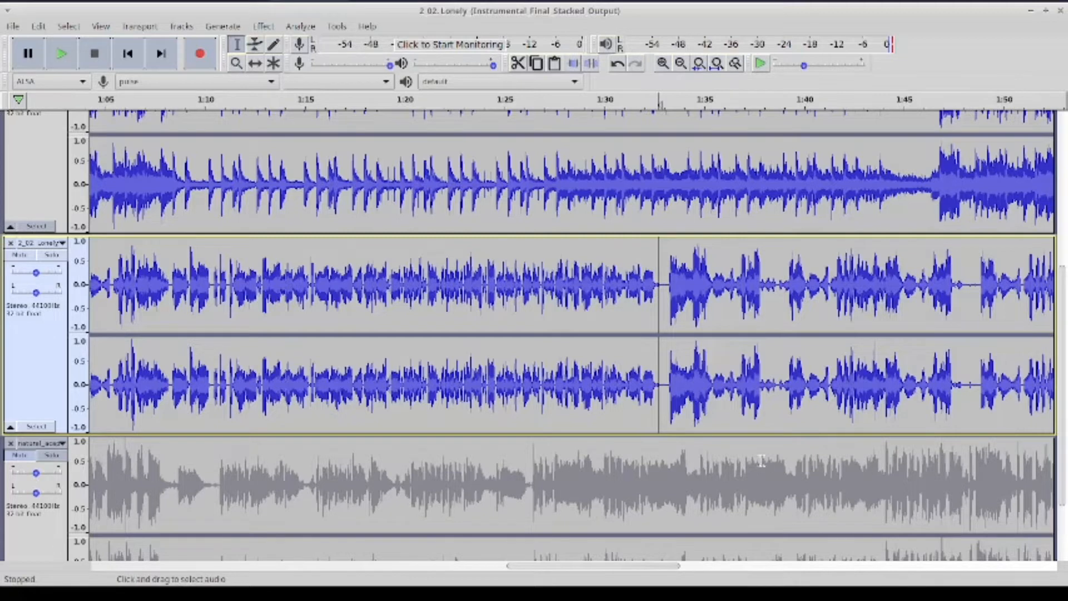
Play the Lonely vocals over the instrumental from about 1:26.4 to locate the split point before the next vocal section
{"action": "left_click", "coordinate": [666, 283]}
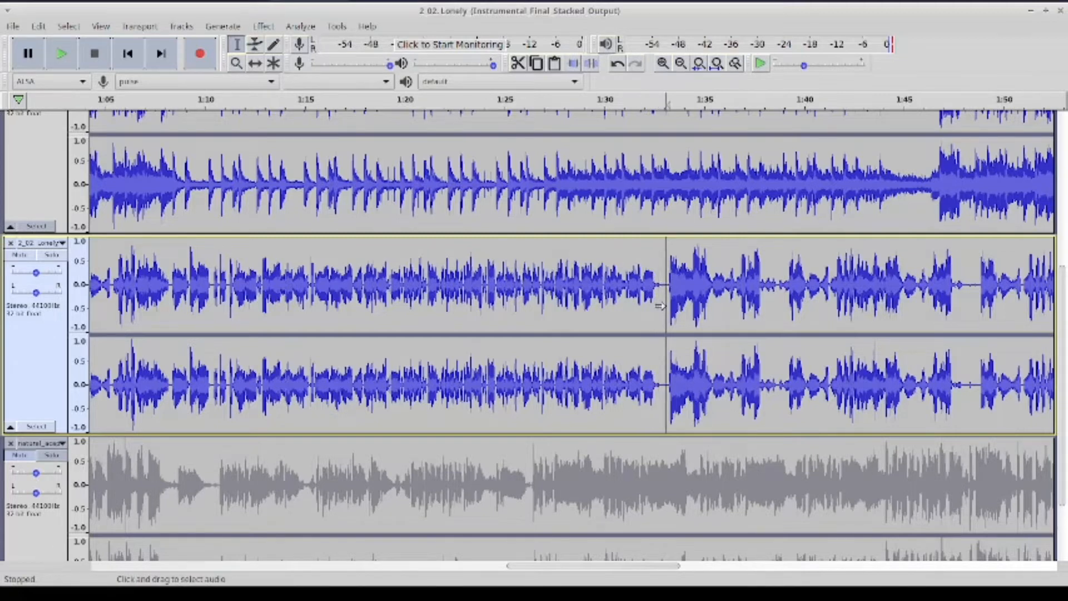
{"action": "left_click", "coordinate": [532, 281]}
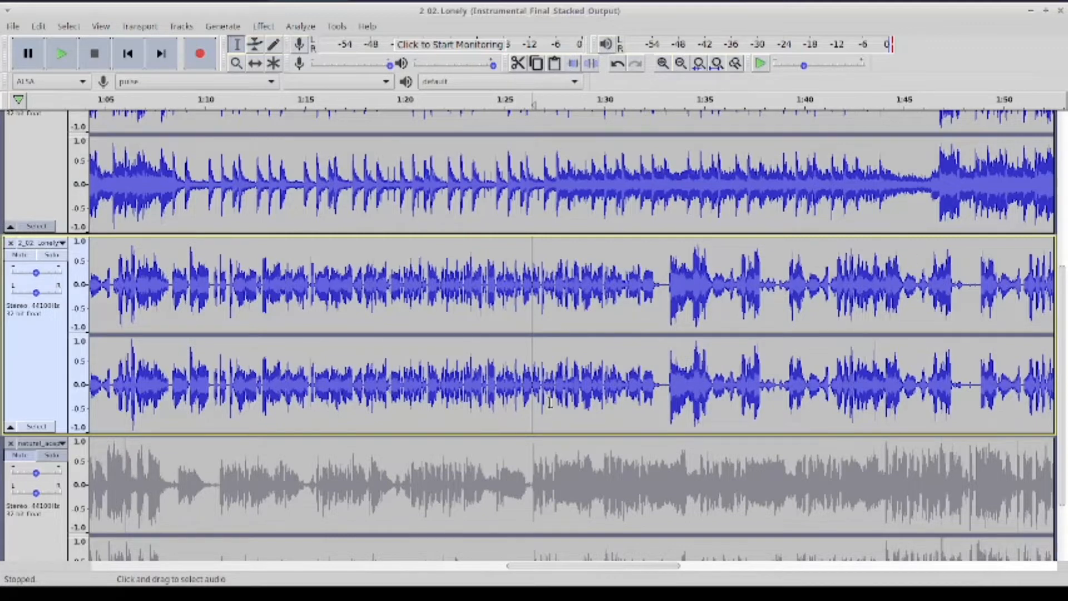
{"action": "left_click", "coordinate": [62, 54]}
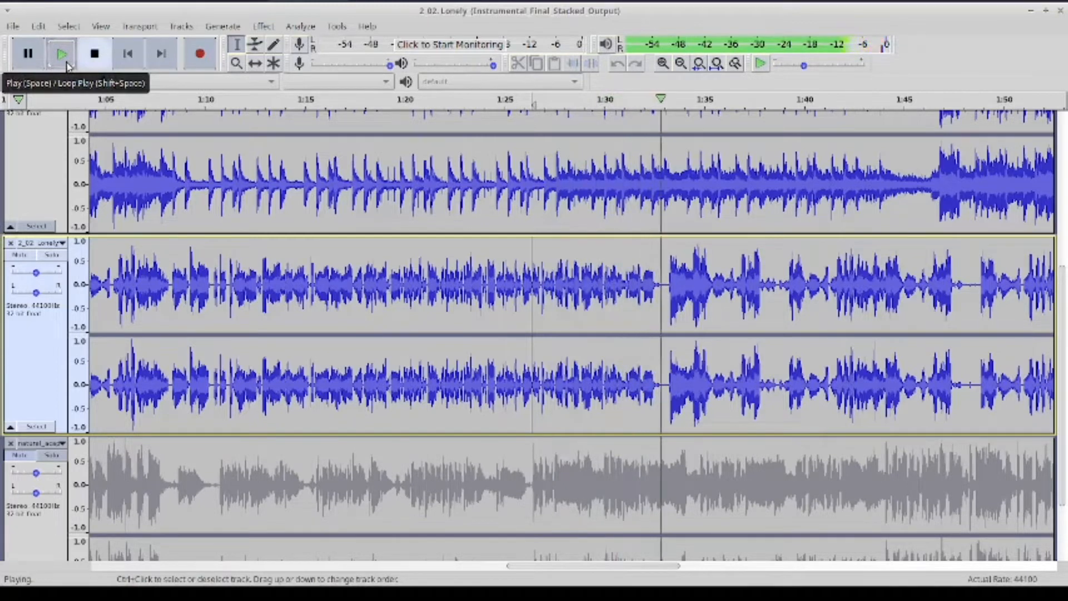
{"action": "left_click", "coordinate": [96, 55]}
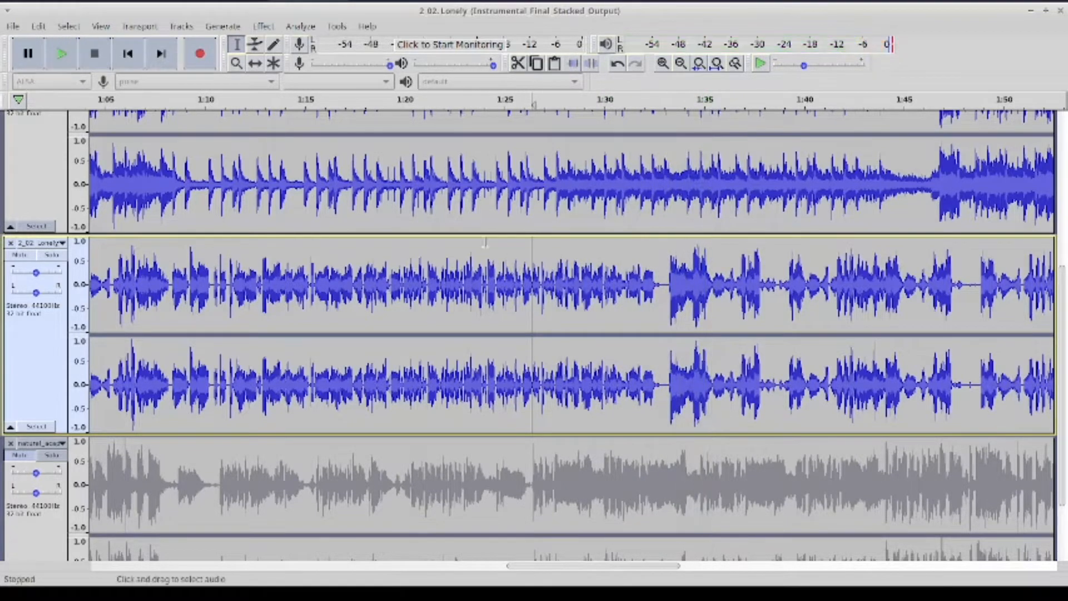
{"action": "left_click", "coordinate": [663, 64]}
{"action": "left_click", "coordinate": [663, 65]}
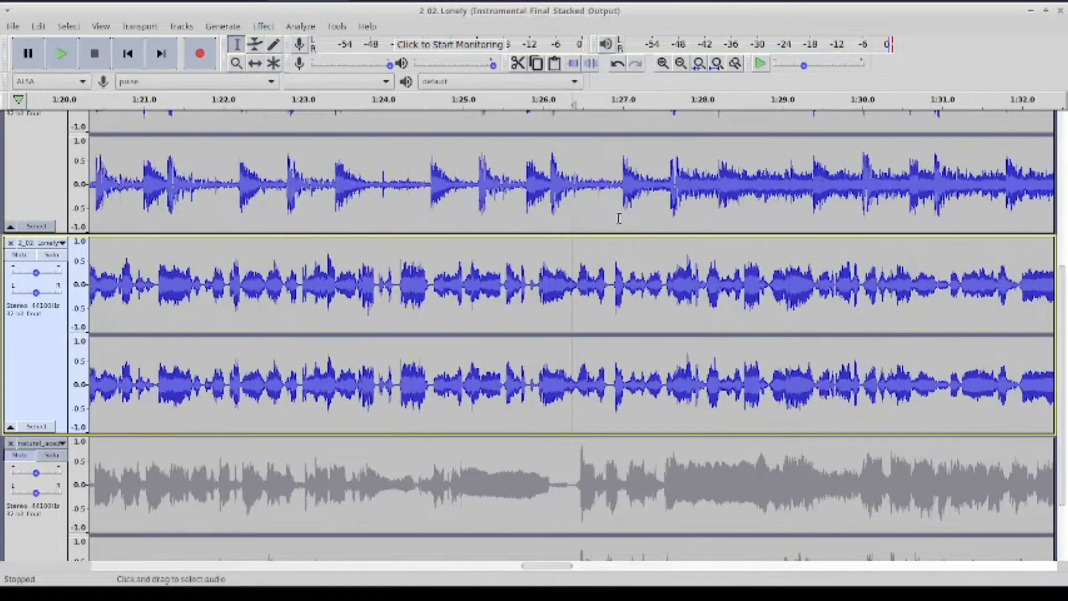
{"action": "left_click", "coordinate": [60, 54]}
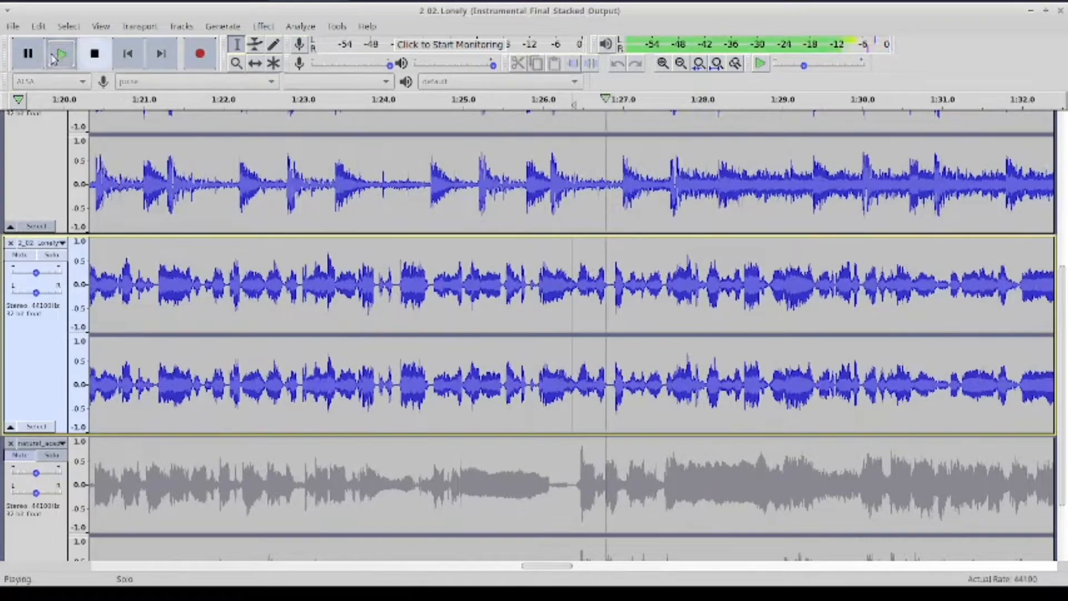
{"action": "left_click", "coordinate": [94, 54]}
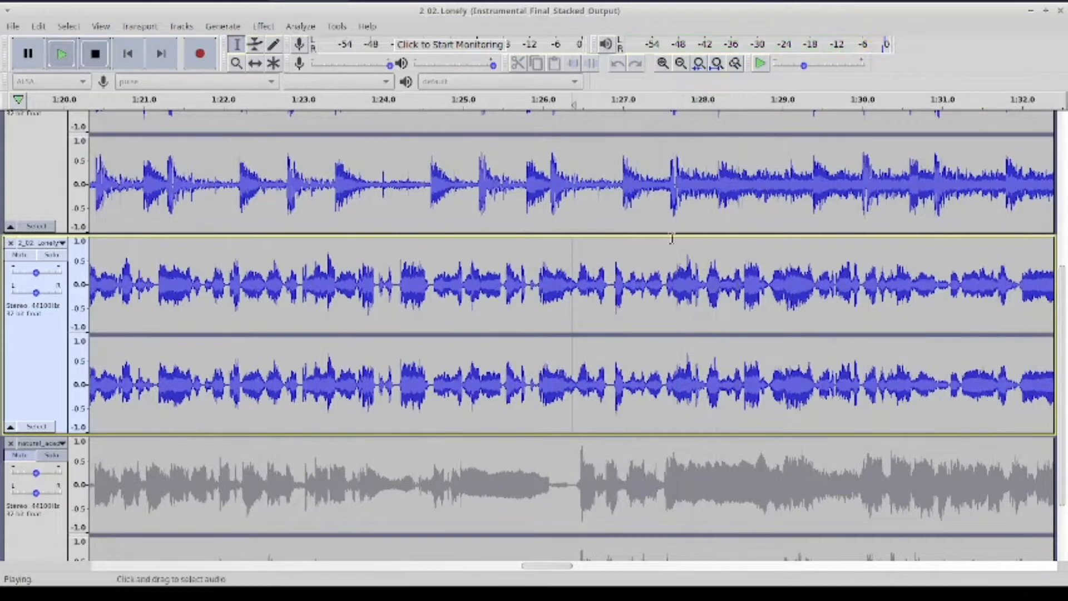
Split the Lonely vocal track in the silent gap at about 1:27.5
{"action": "left_click", "coordinate": [663, 277]}
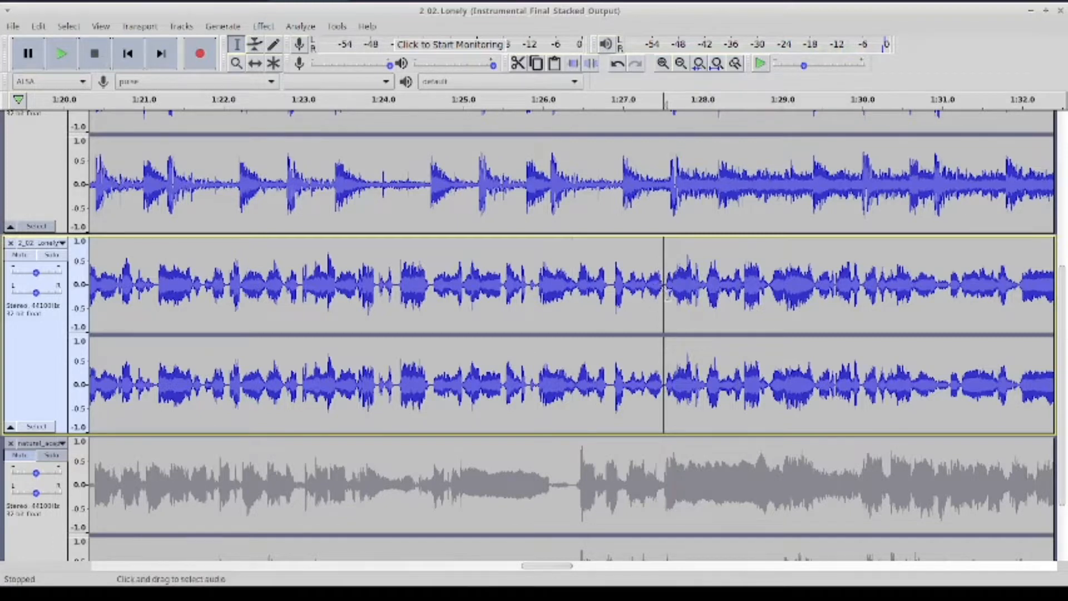
{"action": "left_click", "coordinate": [660, 64]}
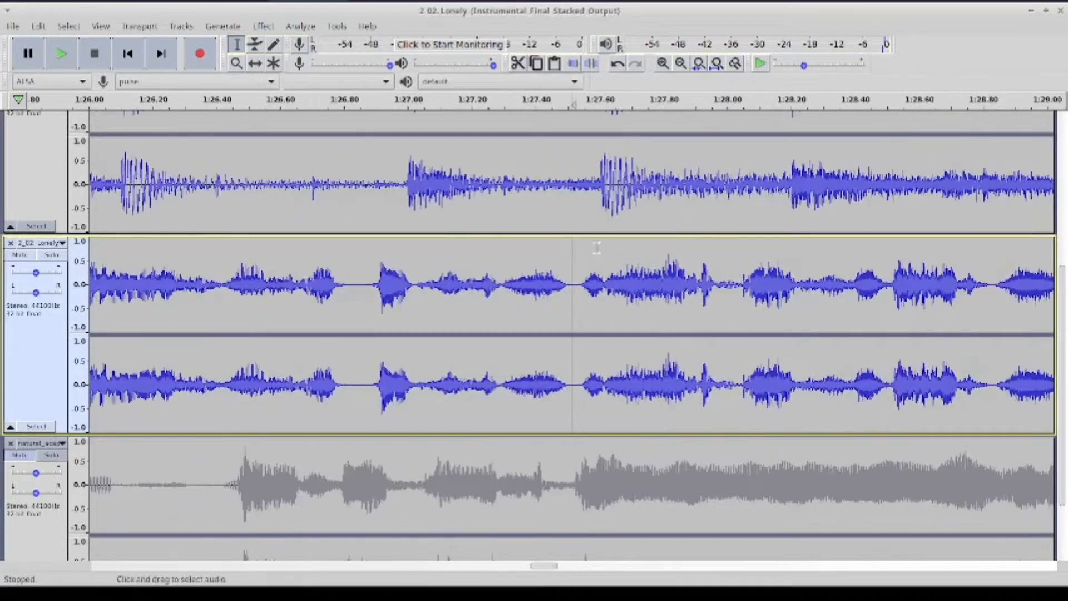
{"action": "left_click", "coordinate": [596, 281]}
{"action": "left_click", "coordinate": [573, 278]}
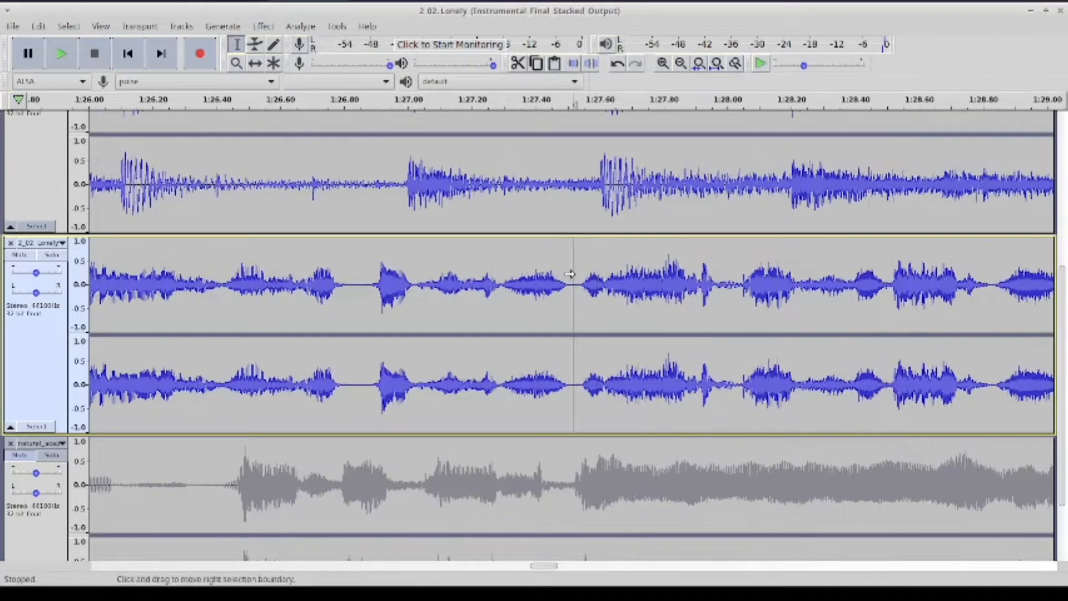
{"action": "key", "text": "ctrl+i"}
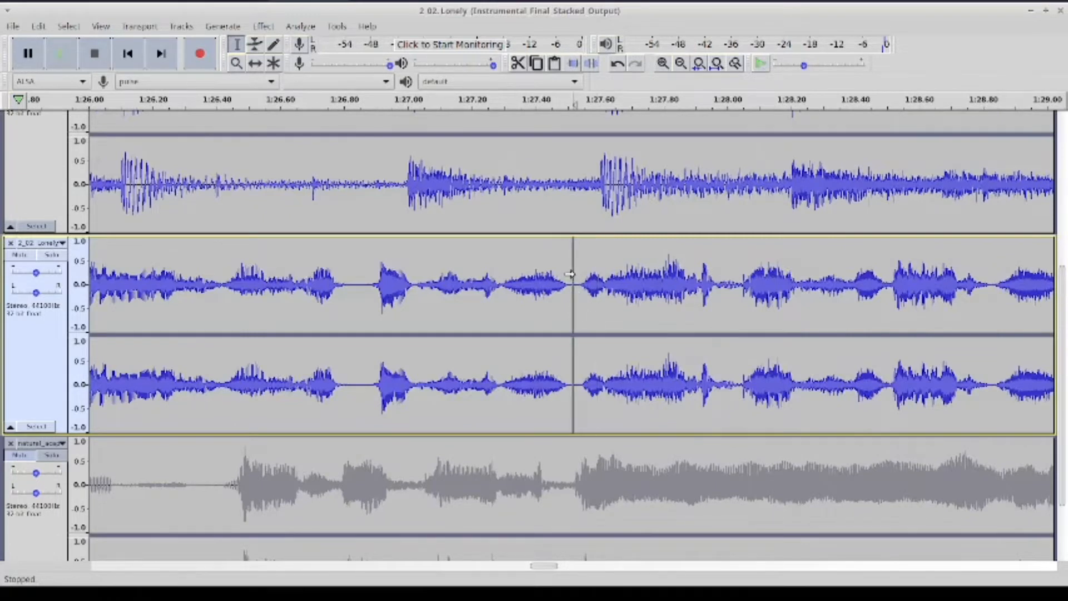
Shift the Lonely vocal clip after the split later in time so it starts at about 1:39.4
{"action": "left_click", "coordinate": [681, 63]}
{"action": "left_click", "coordinate": [681, 63]}
{"action": "left_click", "coordinate": [680, 63]}
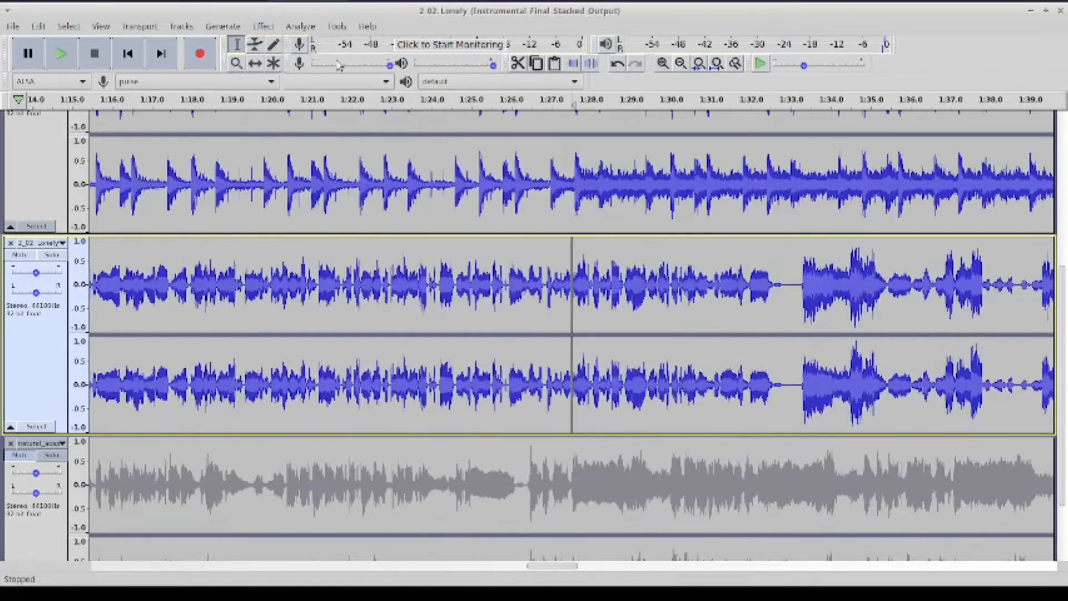
{"action": "left_click", "coordinate": [258, 62]}
{"action": "left_click_drag", "start_coordinate": [624, 284], "coordinate": [839, 284]}
{"action": "left_click", "coordinate": [680, 63]}
{"action": "left_click", "coordinate": [681, 63]}
{"action": "left_click", "coordinate": [680, 63]}
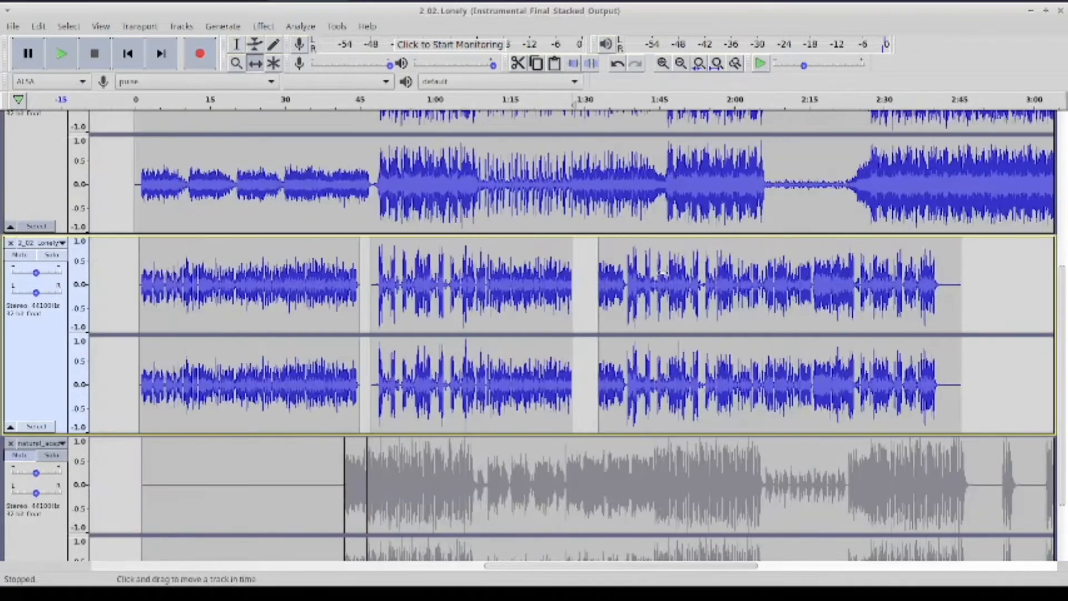
{"action": "left_click_drag", "start_coordinate": [675, 257], "coordinate": [699, 241]}
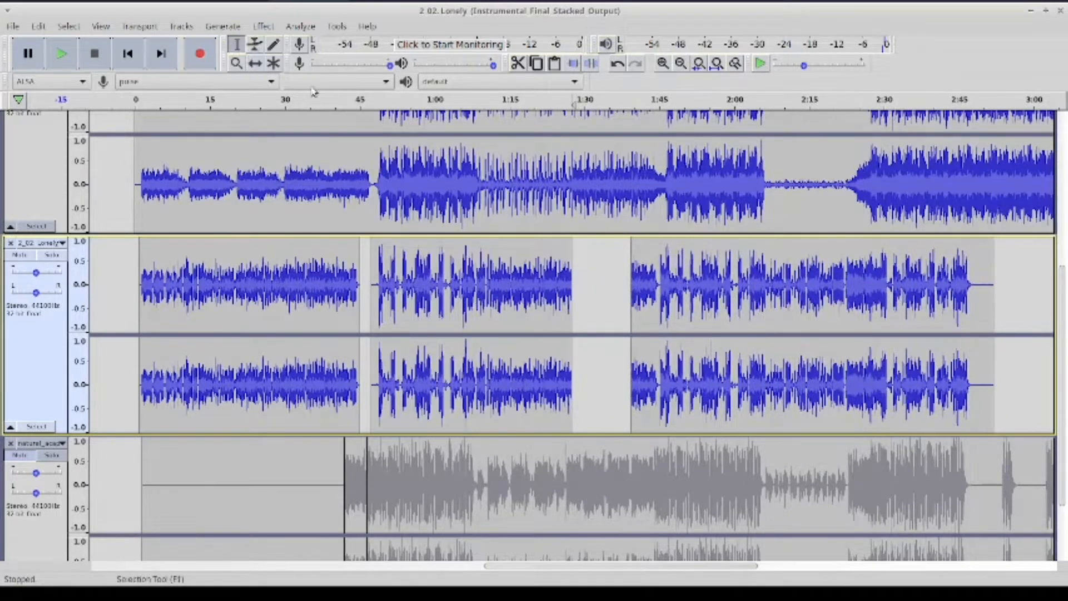
Play the mix from about 1:46.5 to check the shifted Lonely clip against the start of the instrumental's loud section
{"action": "left_click", "coordinate": [666, 217]}
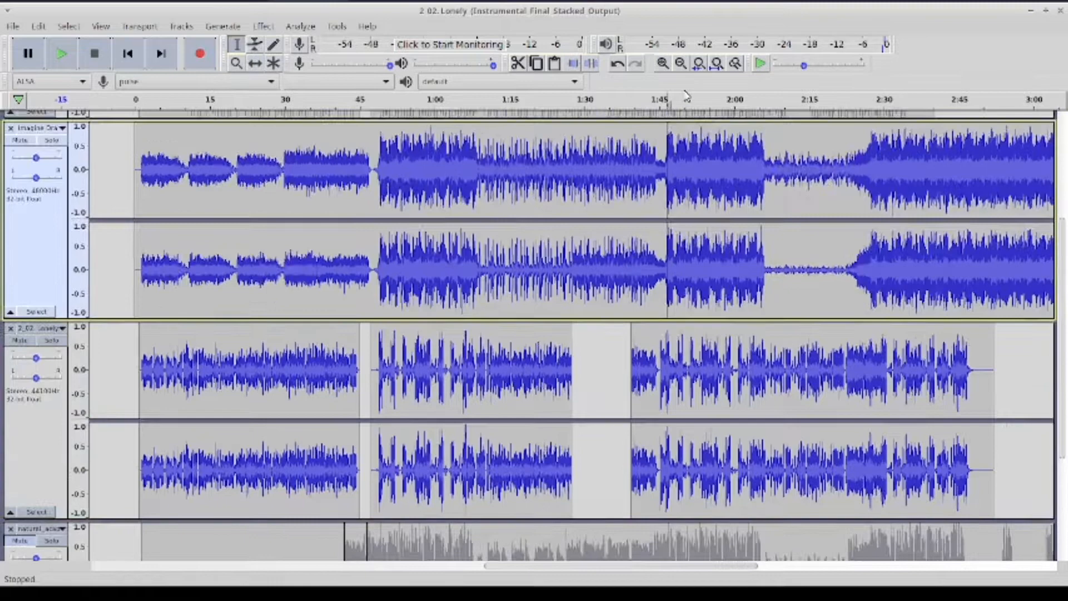
{"action": "left_click", "coordinate": [662, 64]}
{"action": "left_click", "coordinate": [662, 64]}
{"action": "left_click", "coordinate": [662, 64]}
{"action": "scroll", "coordinate": [523, 169], "scroll_direction": "down", "scroll_amount": 1}
{"action": "left_click", "coordinate": [255, 63]}
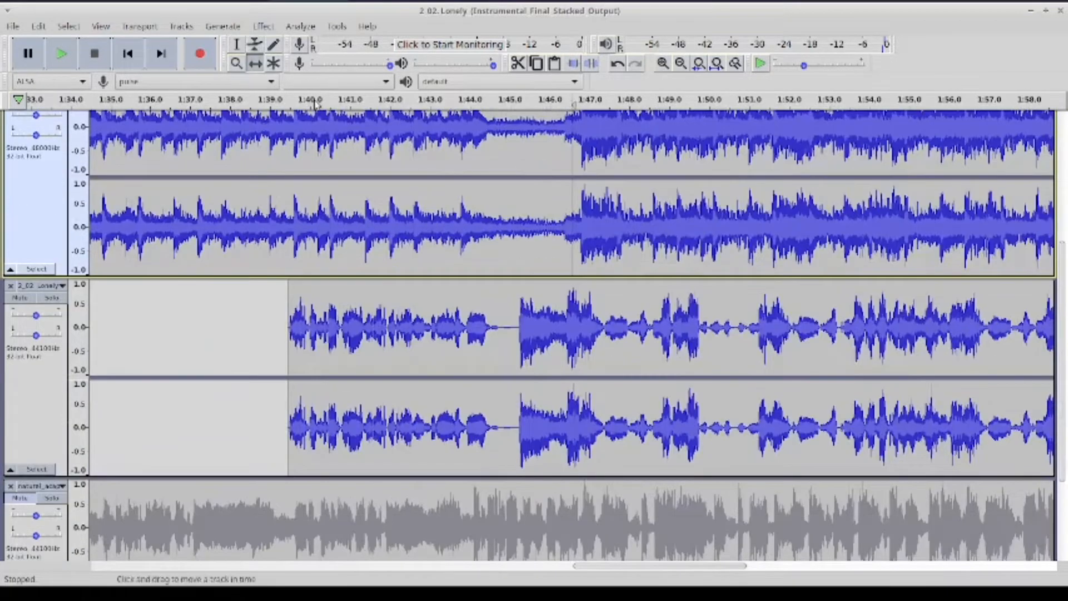
{"action": "left_click", "coordinate": [596, 297]}
{"action": "left_click", "coordinate": [64, 53]}
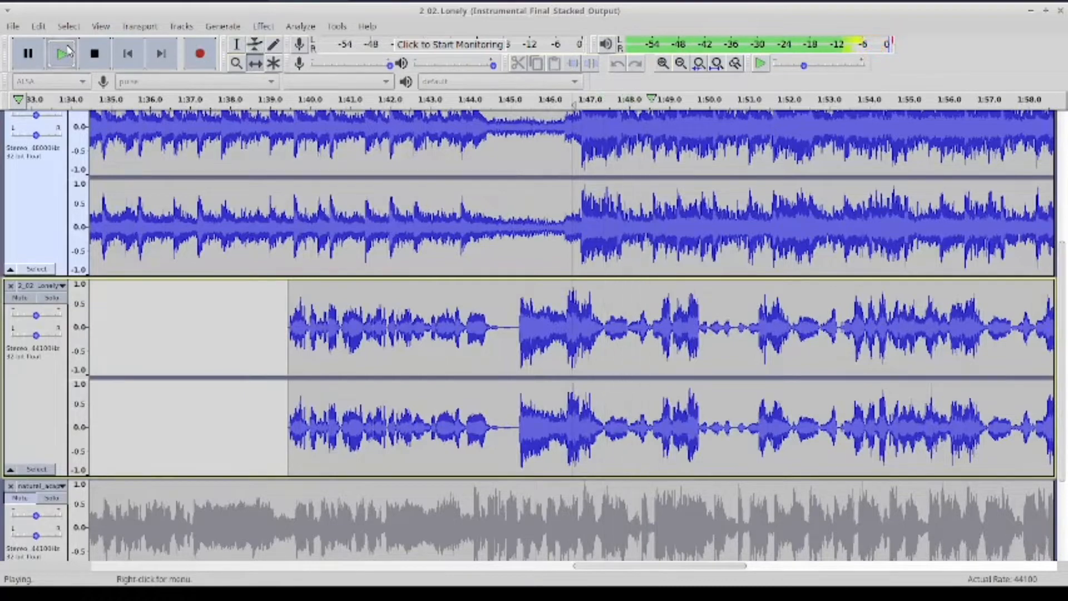
{"action": "left_click", "coordinate": [93, 60]}
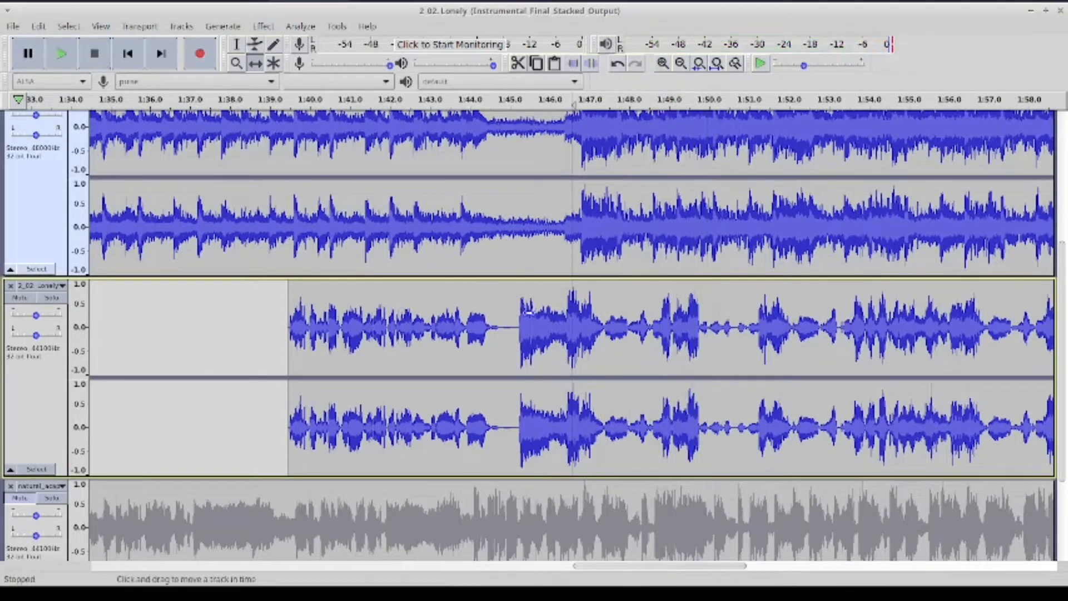
Nudge the last Lonely vocal clip slightly later and play the mix from about 1:46.5 to about 2:06
{"action": "left_click_drag", "start_coordinate": [570, 315], "coordinate": [572, 315]}
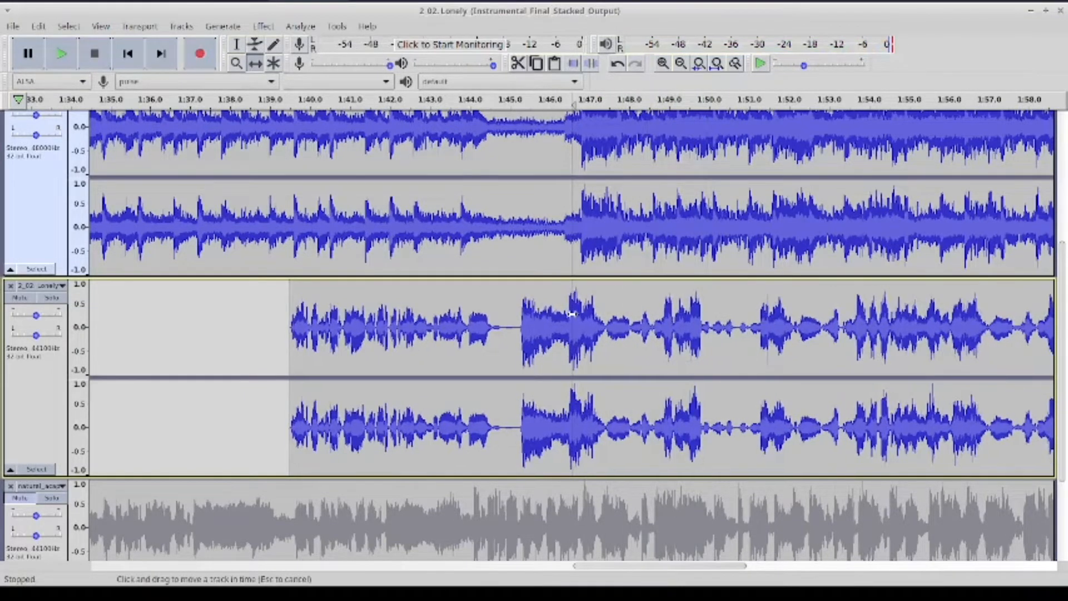
{"action": "left_click", "coordinate": [60, 54]}
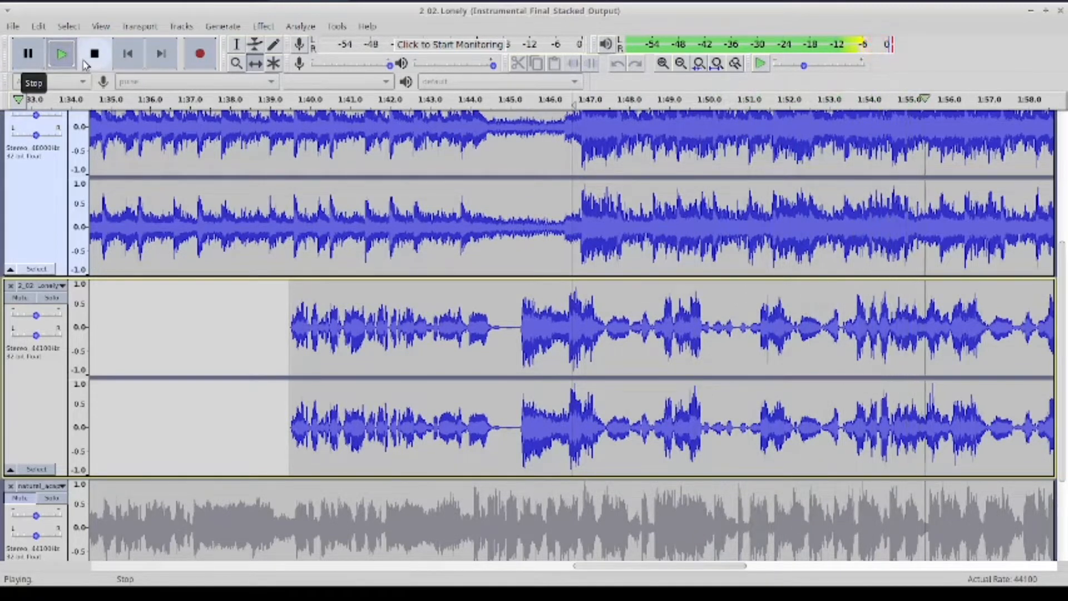
{"action": "left_click", "coordinate": [682, 64]}
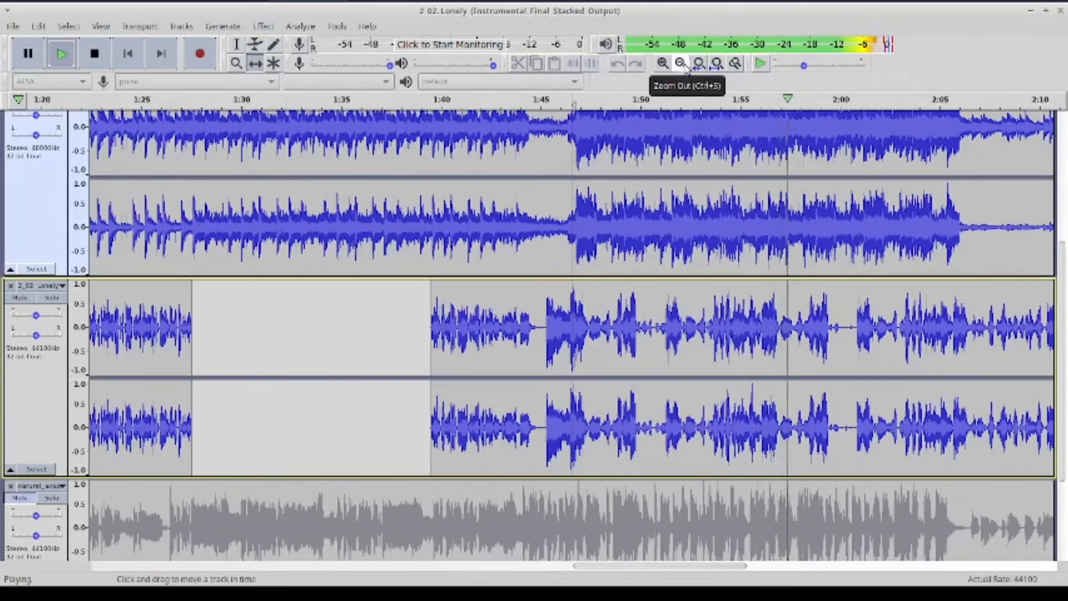
{"action": "left_click", "coordinate": [39, 65]}
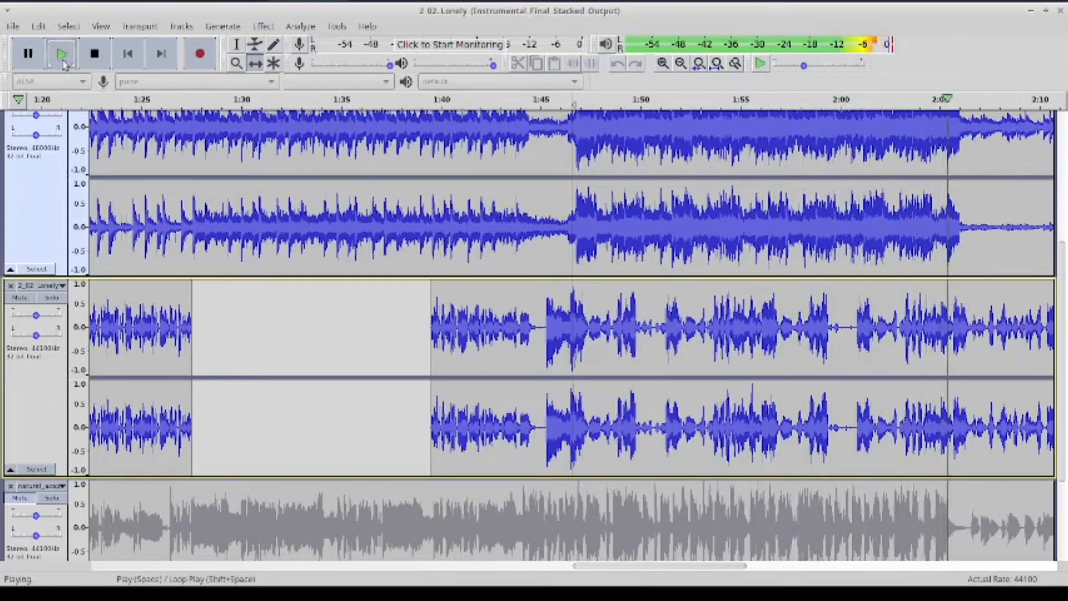
{"action": "left_click", "coordinate": [101, 62]}
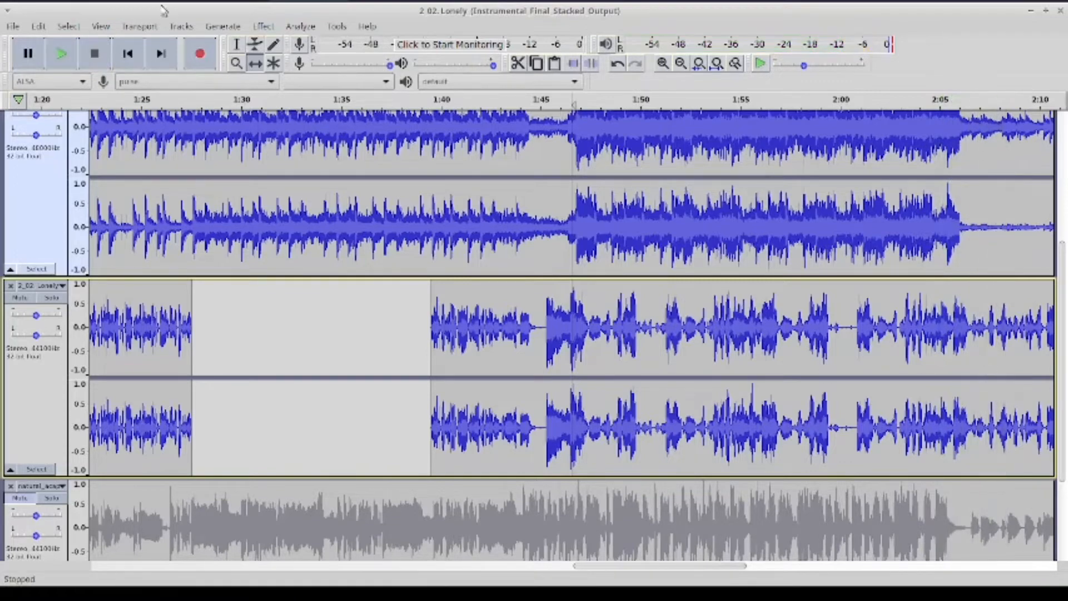
Play the mix from about 1:25, unmuting the Natural acapella during the Lonely gap and muting it again at about 1:44
{"action": "left_click", "coordinate": [236, 46]}
{"action": "scroll", "coordinate": [875, 338], "scroll_direction": "down", "scroll_amount": 2}
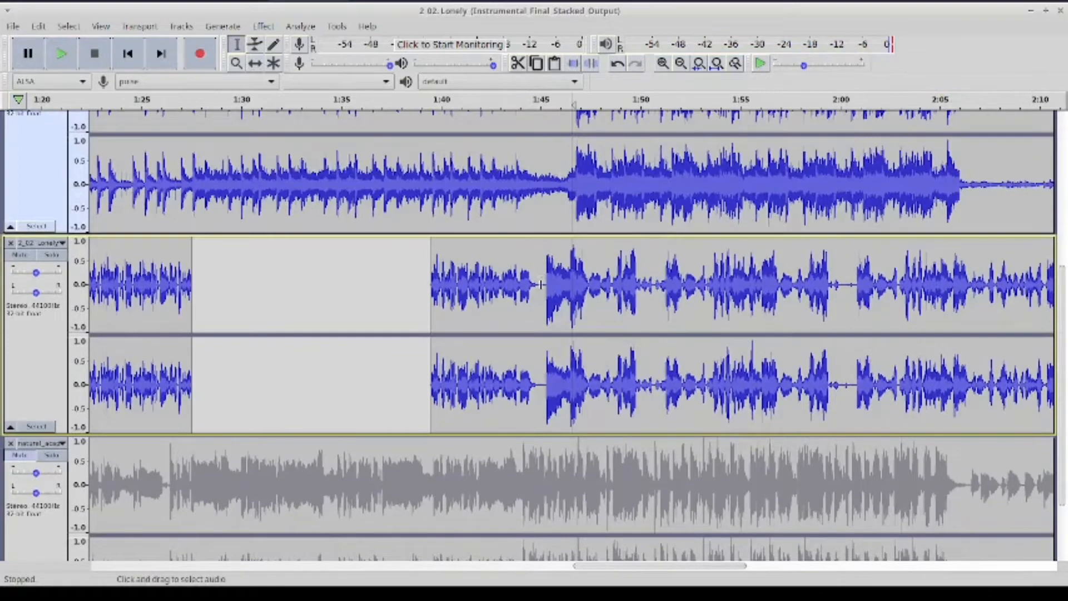
{"action": "scroll", "coordinate": [223, 306], "scroll_direction": "down", "scroll_amount": 2}
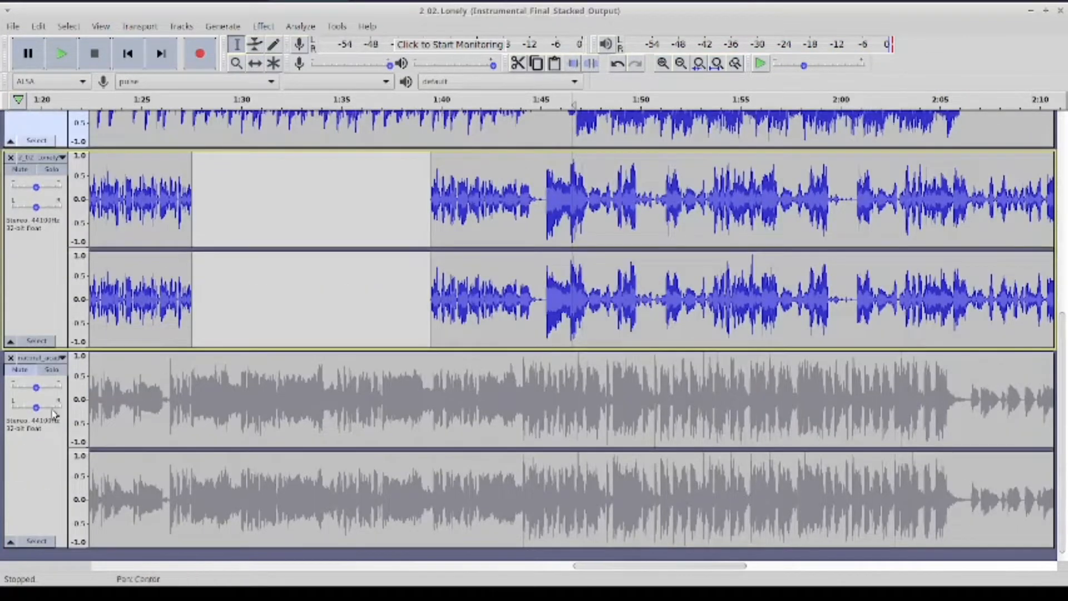
{"action": "left_click", "coordinate": [21, 370]}
{"action": "left_click", "coordinate": [142, 283]}
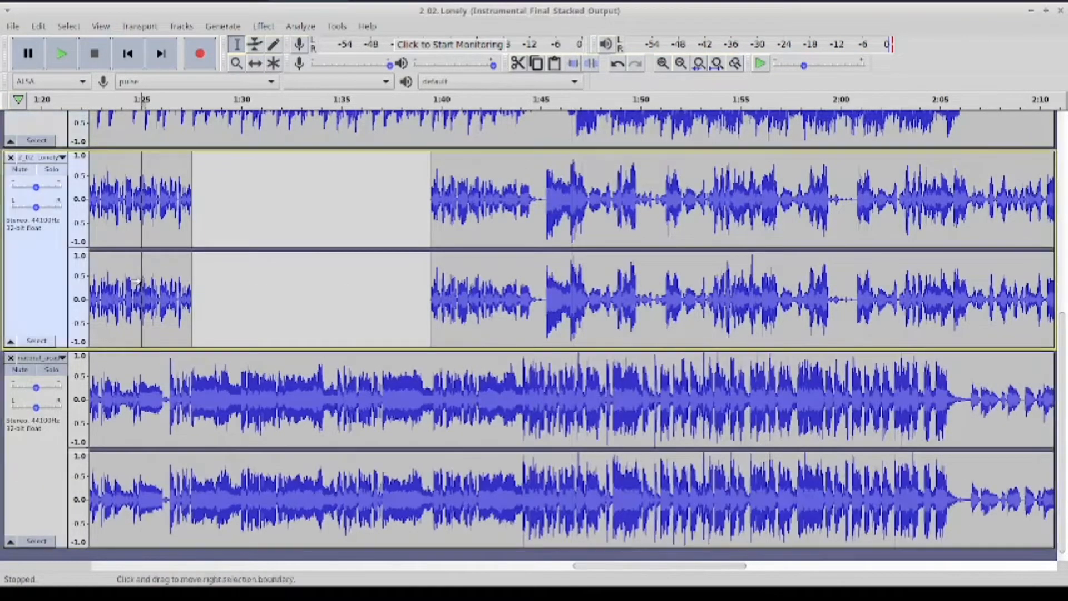
{"action": "left_click", "coordinate": [22, 370]}
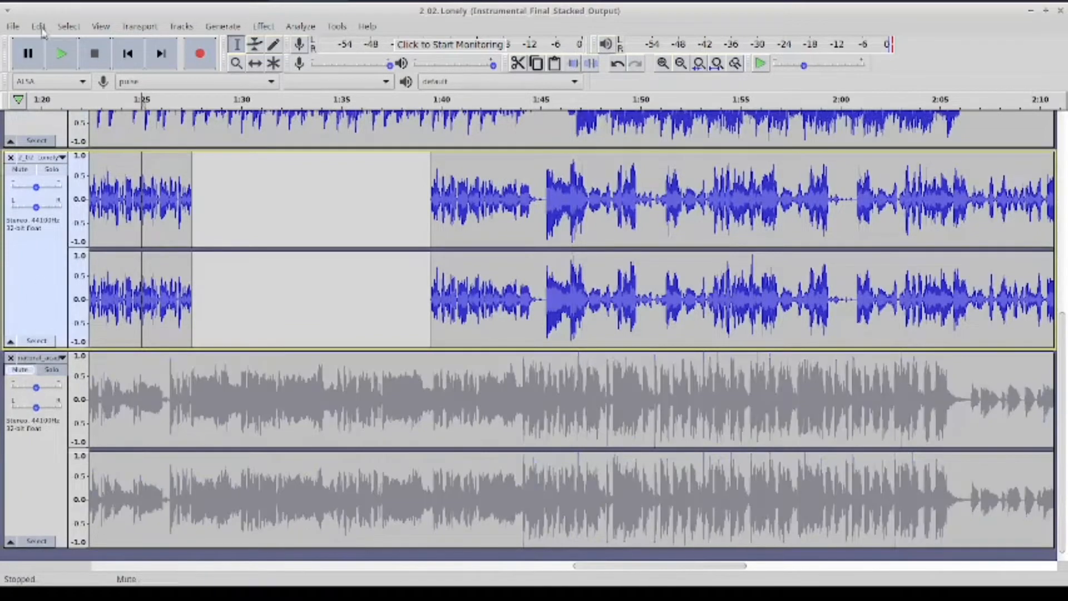
{"action": "left_click", "coordinate": [23, 362]}
{"action": "key", "text": "space"}
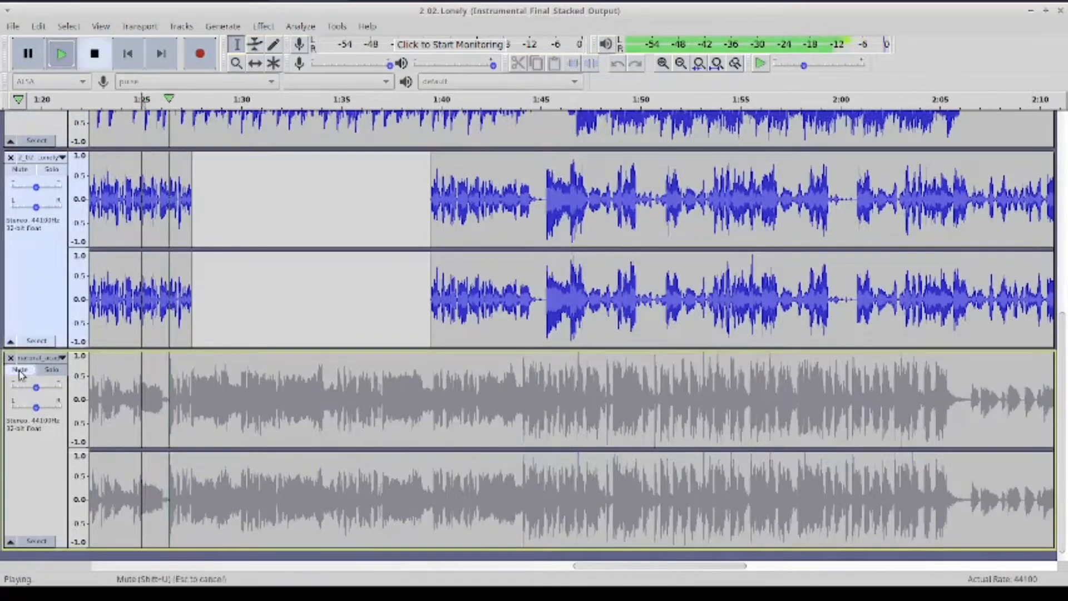
{"action": "left_click", "coordinate": [21, 369]}
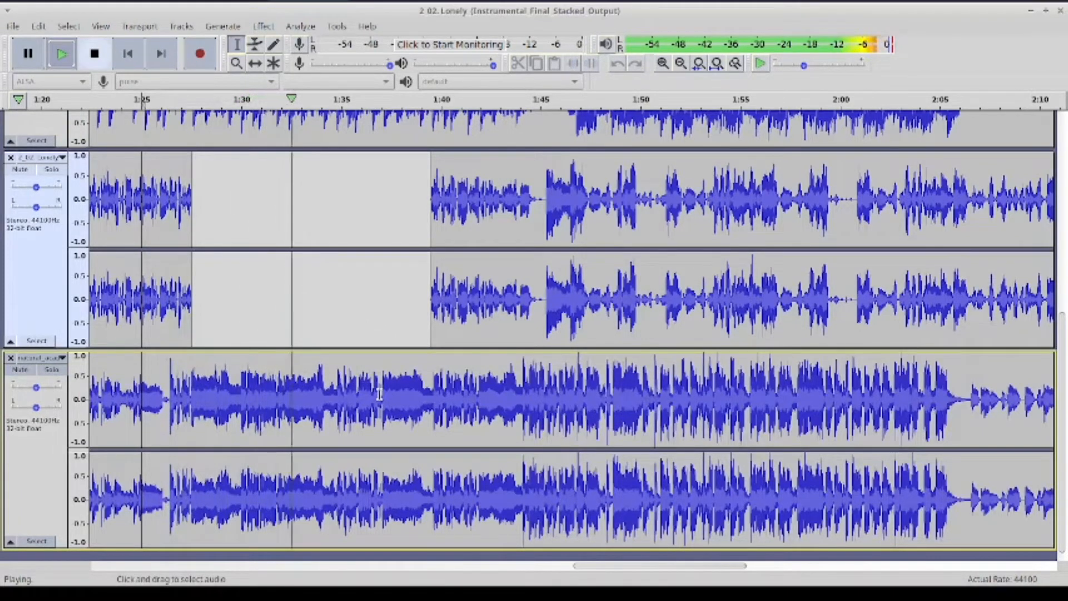
{"action": "left_click", "coordinate": [30, 372]}
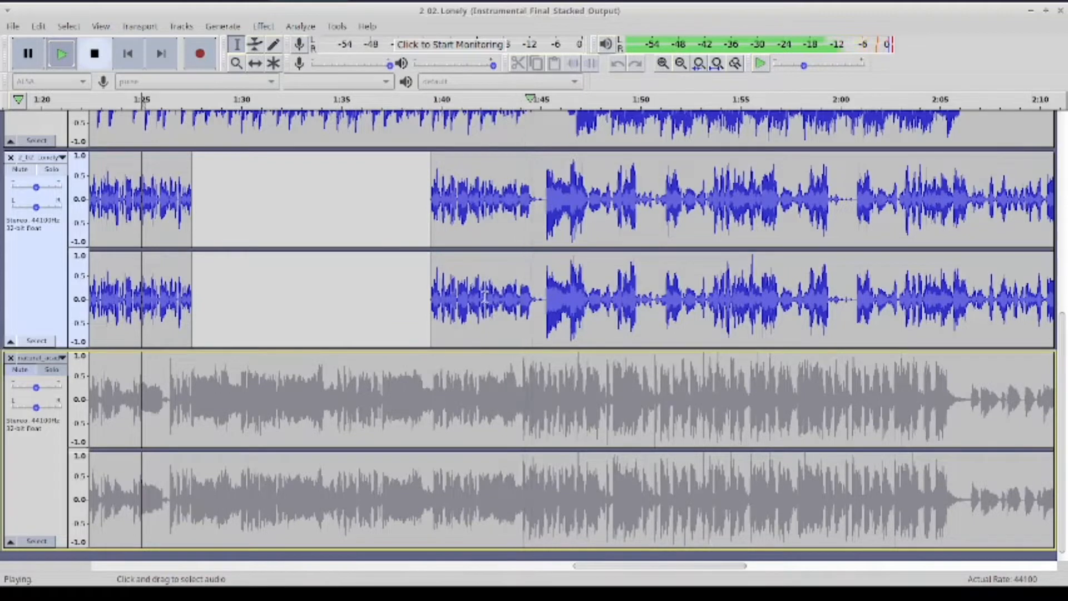
{"action": "left_click", "coordinate": [94, 55]}
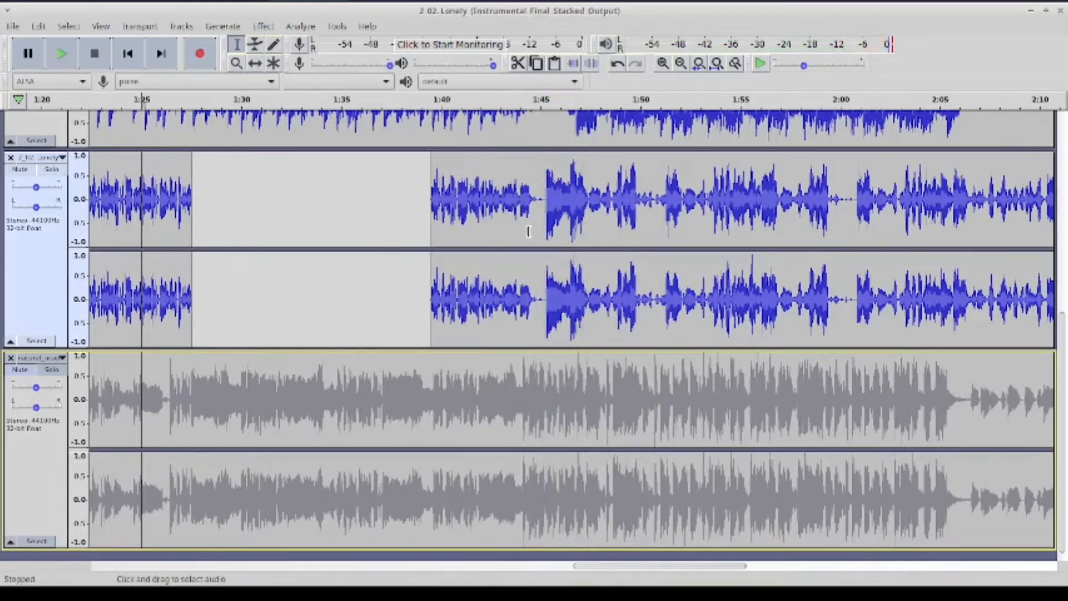
Silence the Natural acapella from about 1:20.0 to 1:26.3, just before its vocal entry
{"action": "scroll", "coordinate": [608, 276], "scroll_direction": "up", "scroll_amount": 4}
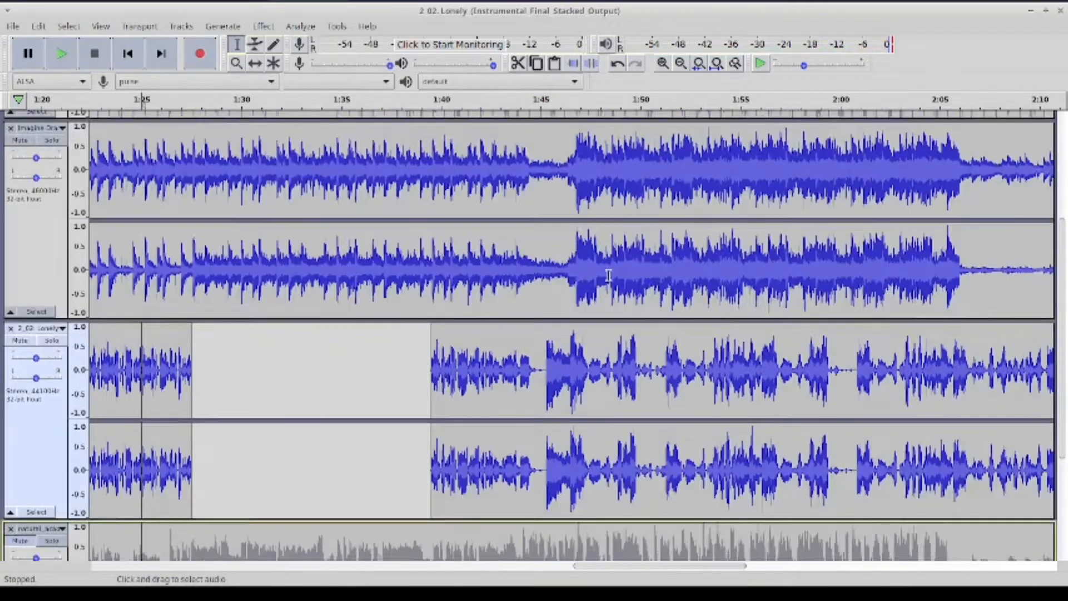
{"action": "scroll", "coordinate": [250, 334], "scroll_direction": "down", "scroll_amount": 4}
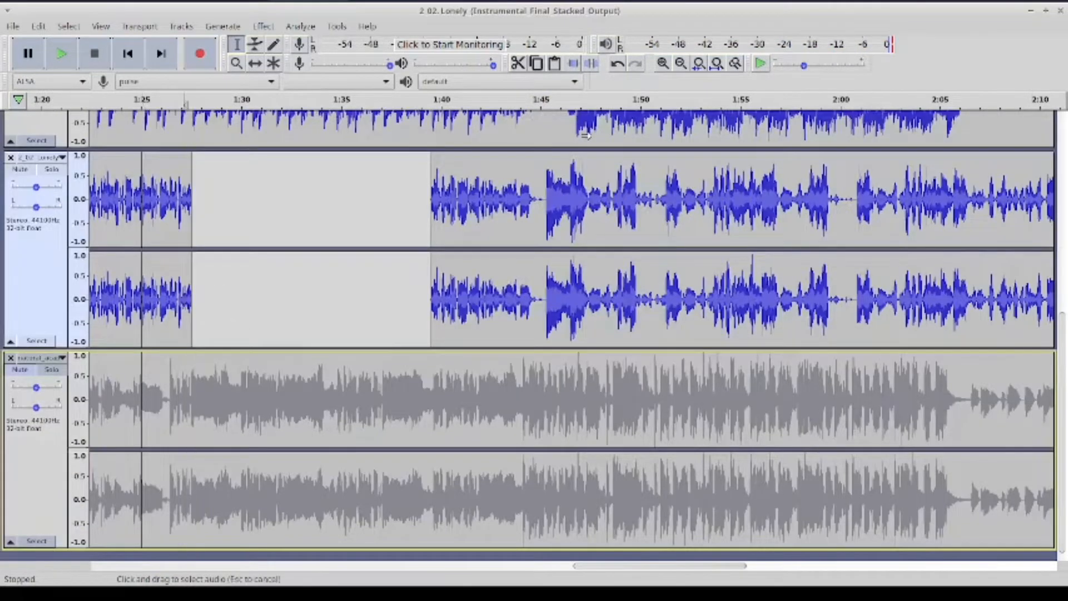
{"action": "left_click", "coordinate": [185, 300]}
{"action": "left_click", "coordinate": [665, 63]}
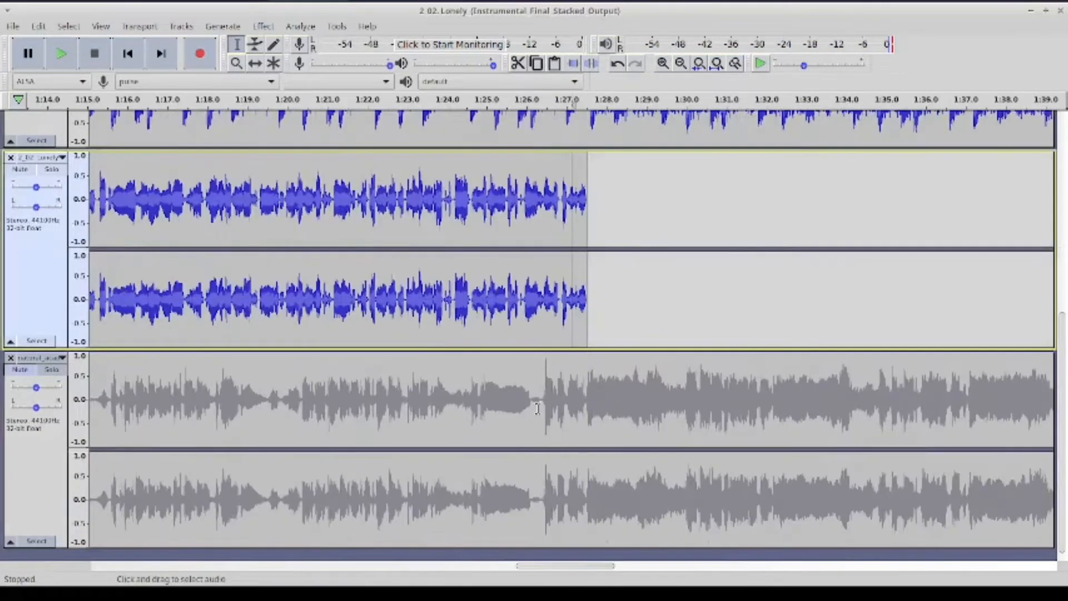
{"action": "left_click_drag", "start_coordinate": [541, 393], "coordinate": [289, 398]}
{"action": "left_click", "coordinate": [591, 63]}
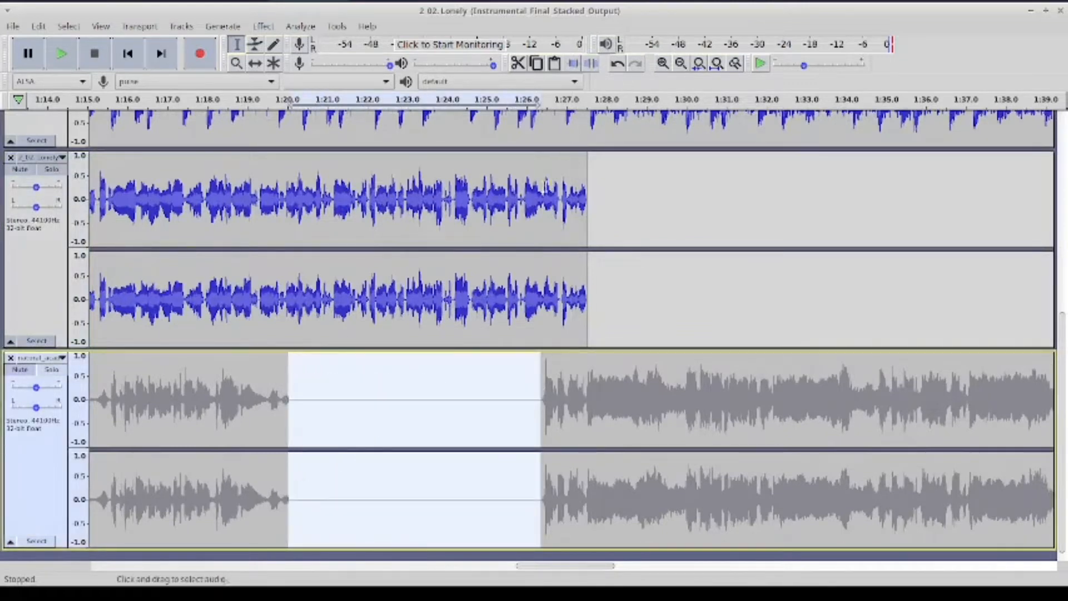
Unmute the Natural acapella and play the mix from about 1:21.5 through the acapella's vocal entry
{"action": "left_click", "coordinate": [445, 336]}
{"action": "left_click", "coordinate": [349, 303]}
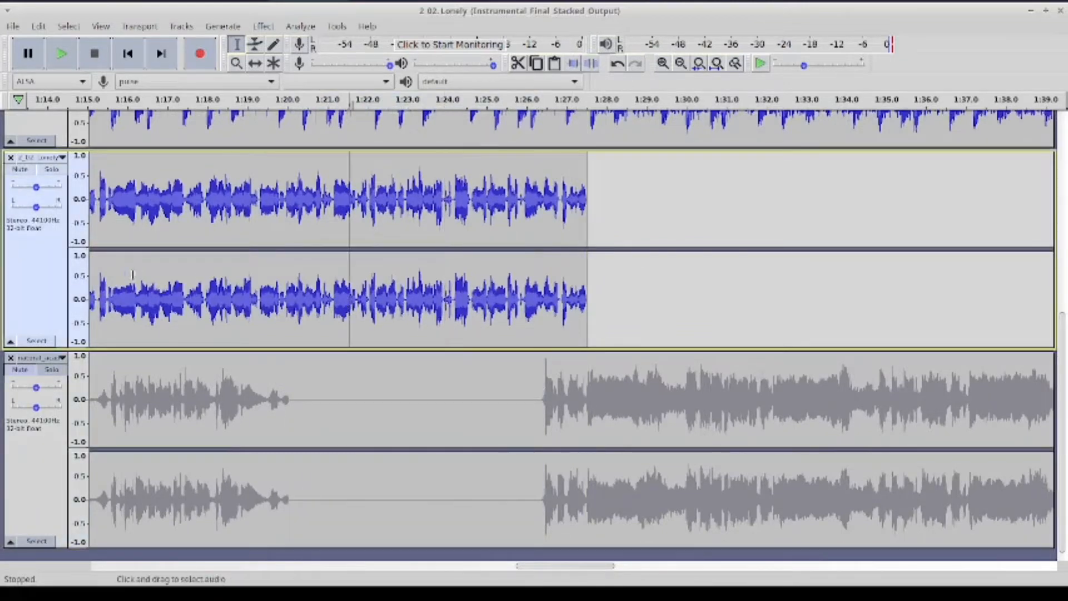
{"action": "left_click", "coordinate": [17, 377]}
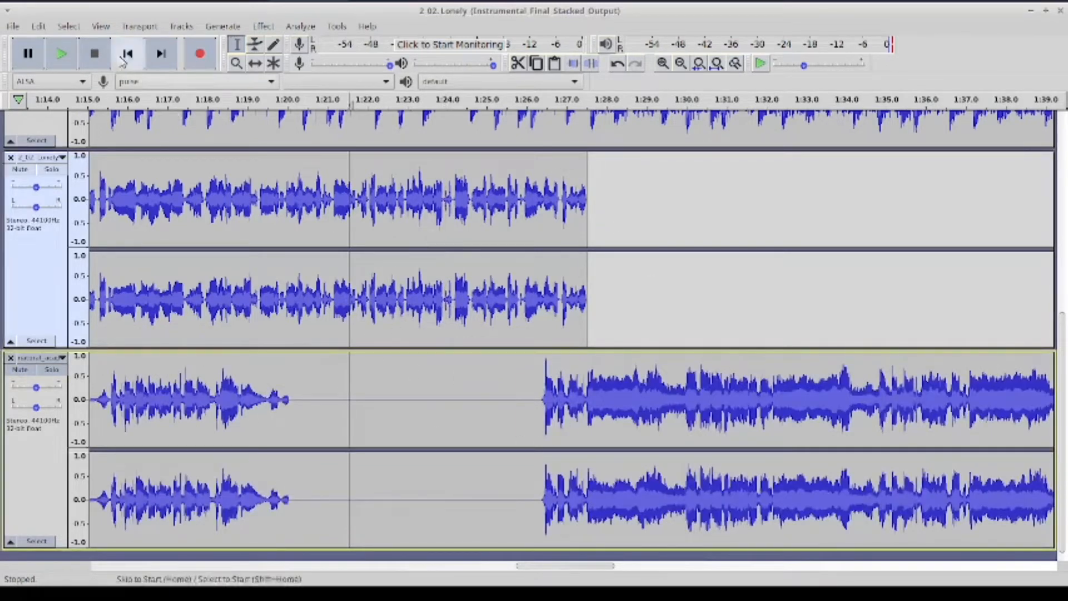
{"action": "left_click", "coordinate": [72, 65]}
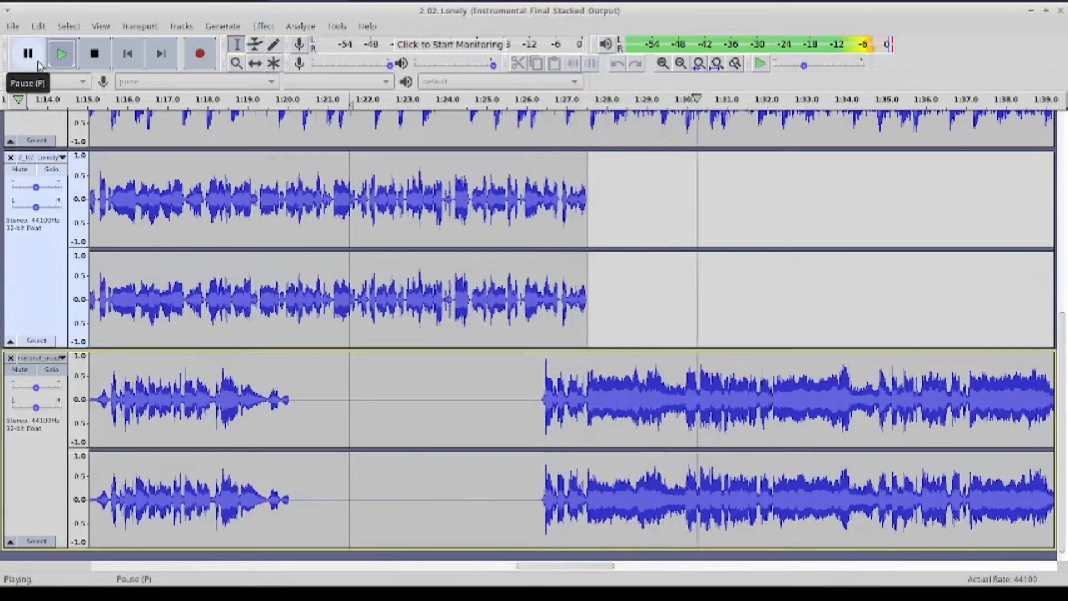
{"action": "left_click", "coordinate": [39, 65]}
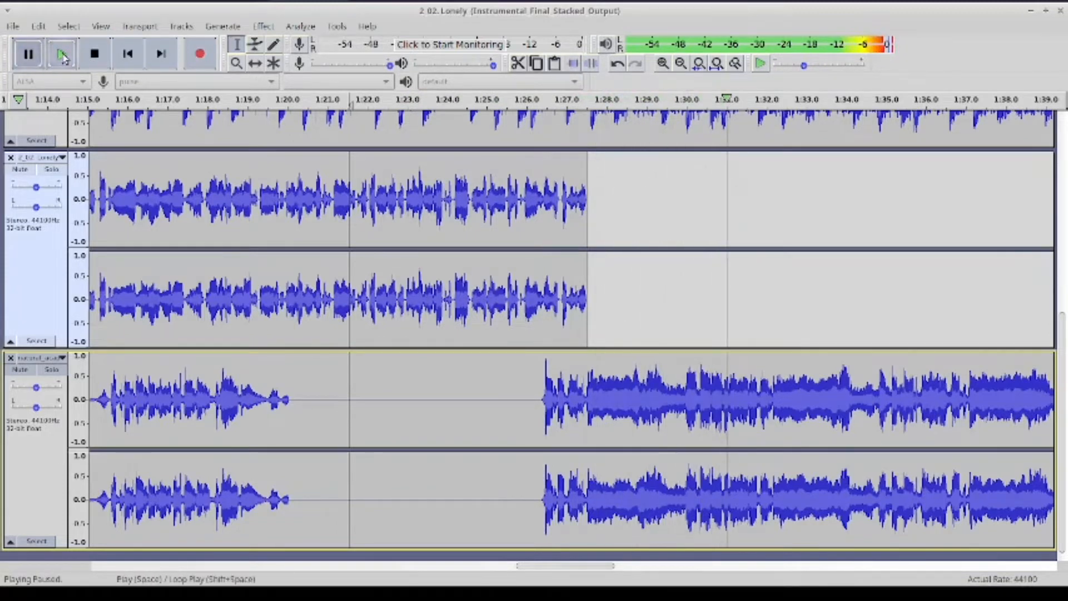
{"action": "left_click", "coordinate": [61, 54]}
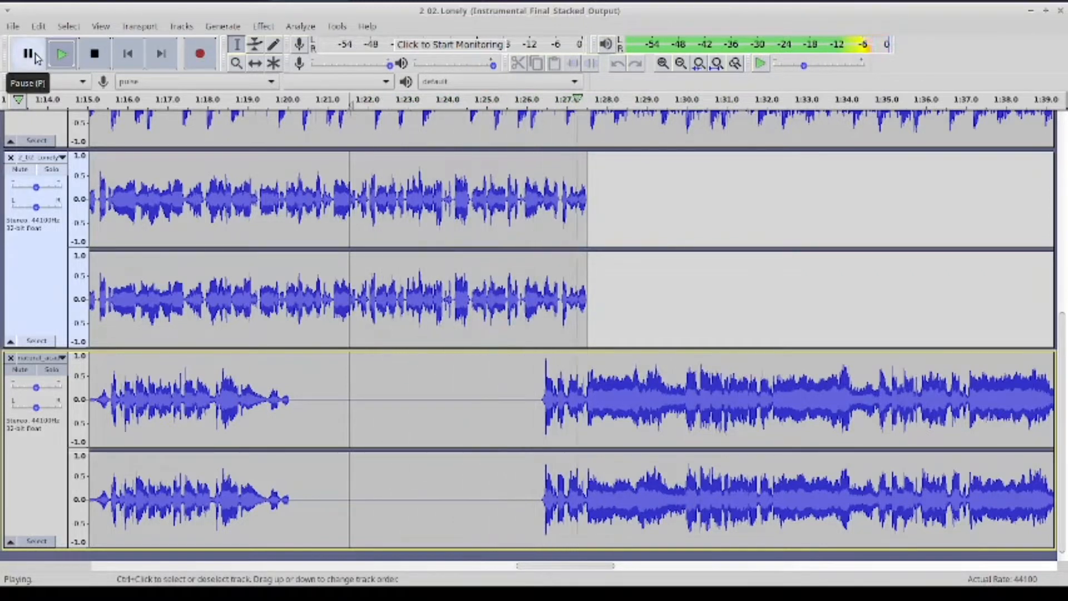
{"action": "left_click", "coordinate": [93, 55]}
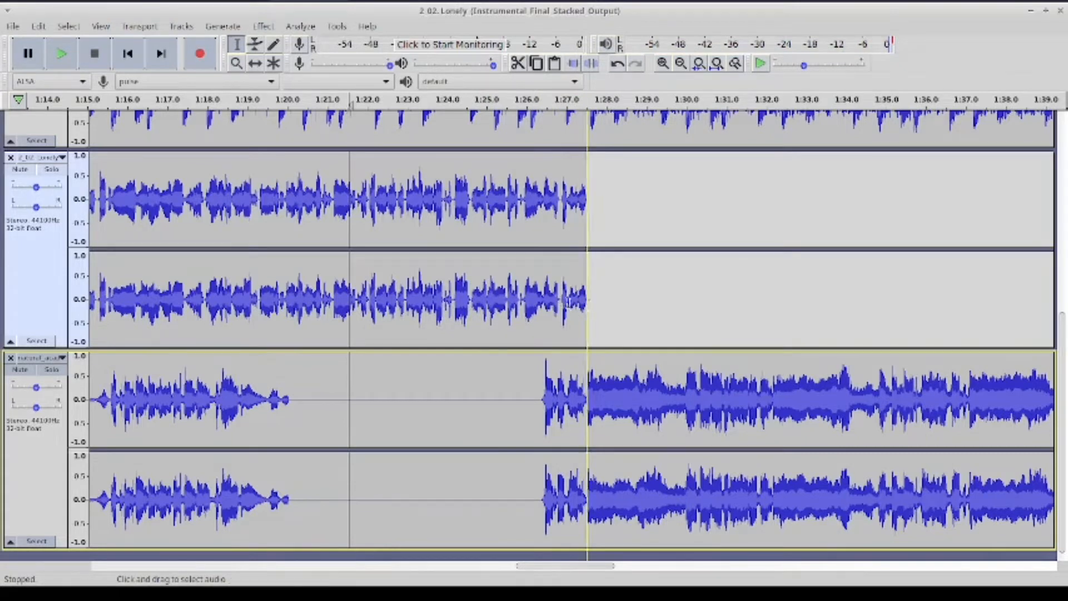
Play the mix briefly from about 1:26.7 to check the end of the Lonely vocal clip
{"action": "left_click", "coordinate": [556, 299]}
{"action": "left_click", "coordinate": [61, 53]}
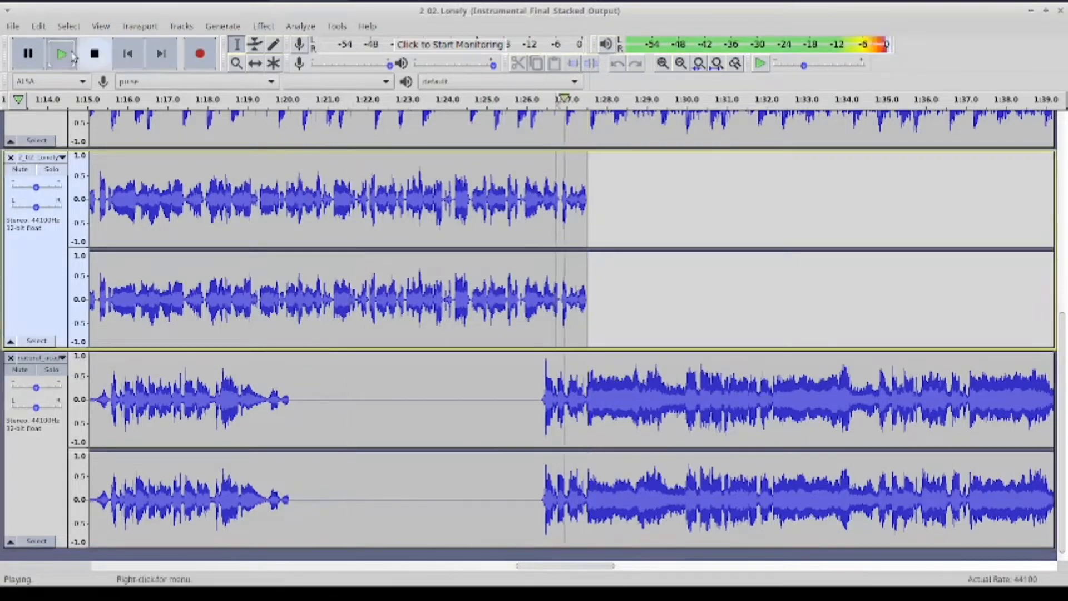
{"action": "key", "text": "space"}
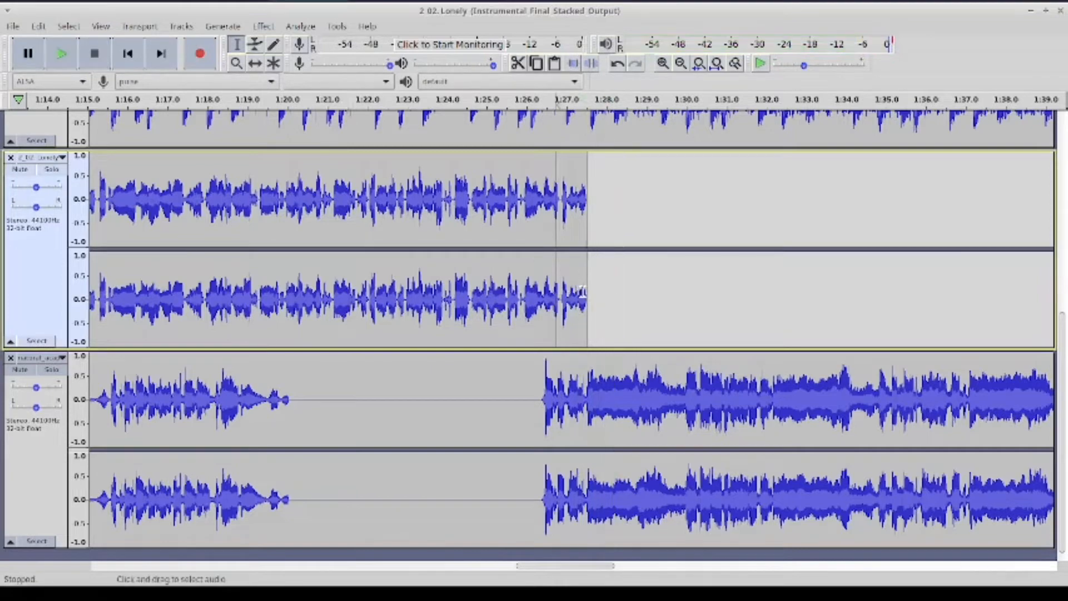
Silence the last bit of the Lonely vocal clip, from about 1:27.3 to its end at about 1:27.5
{"action": "left_click", "coordinate": [583, 292]}
{"action": "left_click", "coordinate": [663, 64]}
{"action": "left_click", "coordinate": [663, 63]}
{"action": "left_click", "coordinate": [663, 63]}
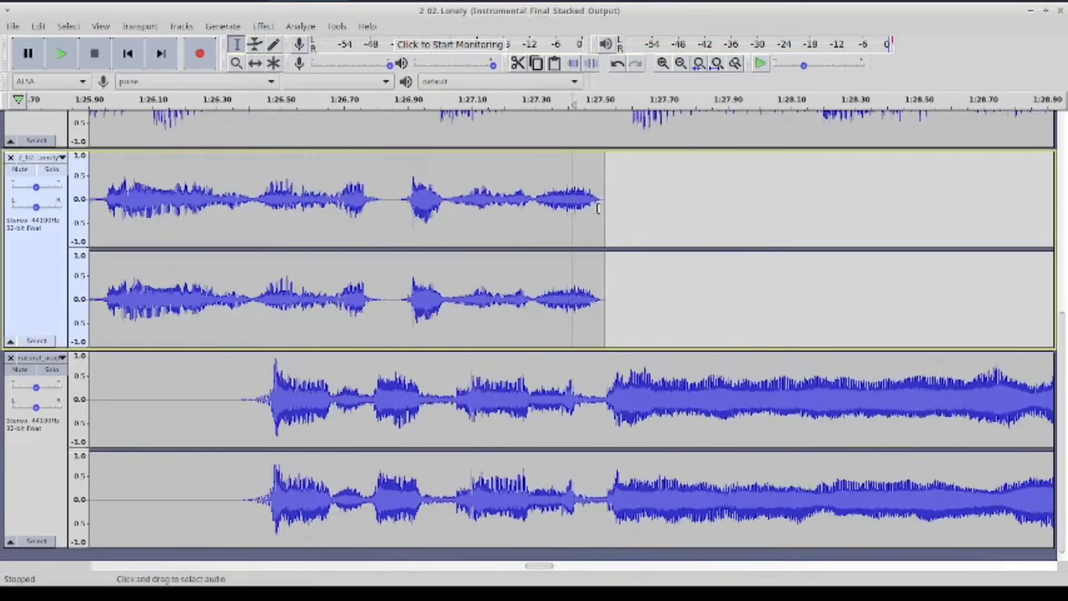
{"action": "left_click_drag", "start_coordinate": [533, 199], "coordinate": [603, 207]}
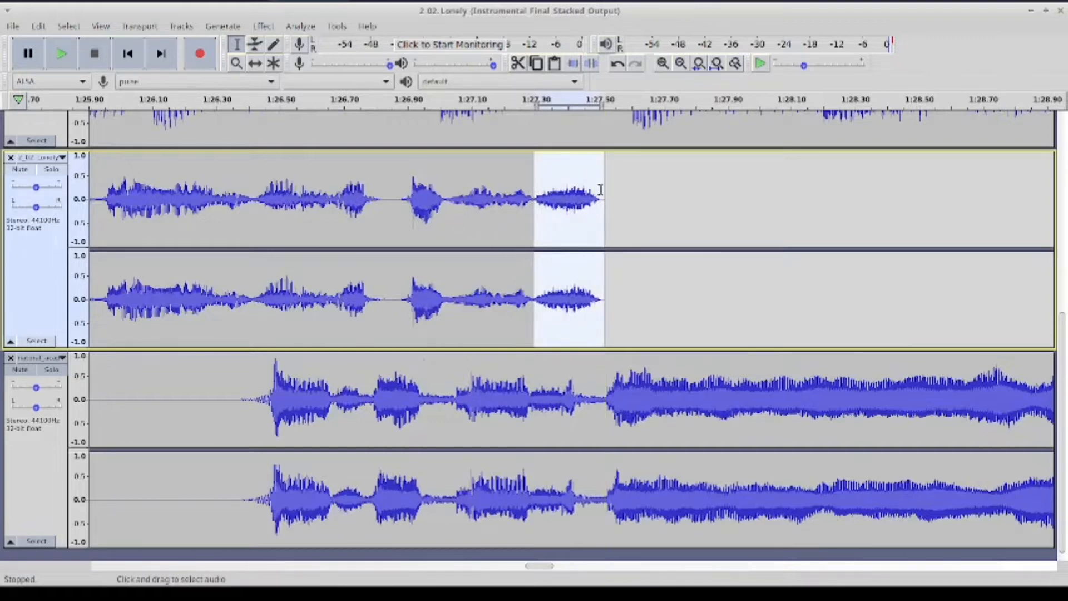
{"action": "left_click", "coordinate": [590, 63]}
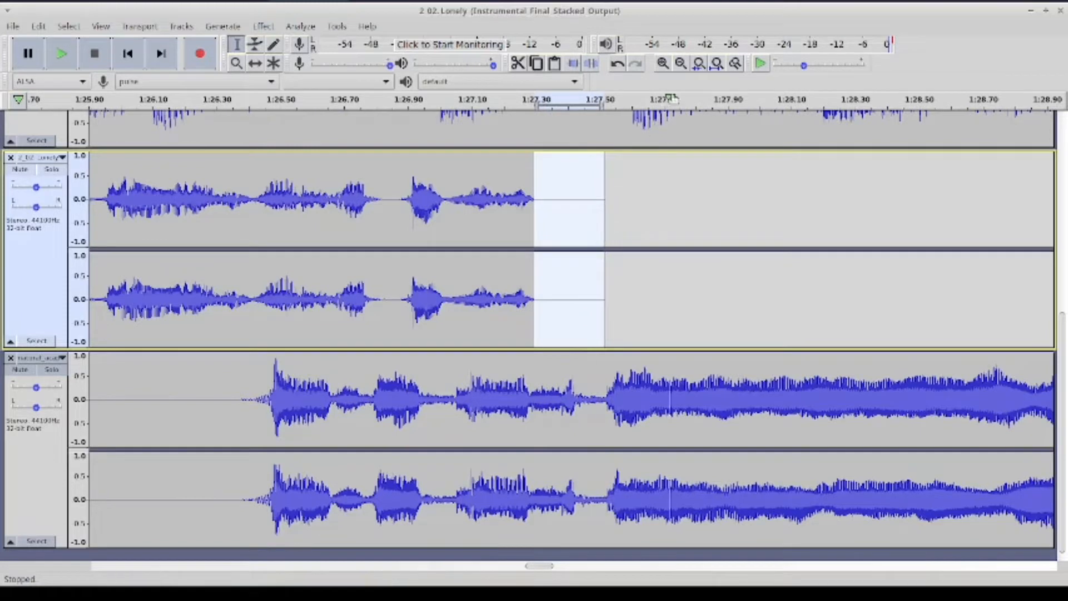
Play the mix from about 1:25.7 to check the transition from the Lonely vocals to the Natural acapella
{"action": "left_click", "coordinate": [686, 66]}
{"action": "left_click", "coordinate": [688, 67]}
{"action": "left_click", "coordinate": [433, 247]}
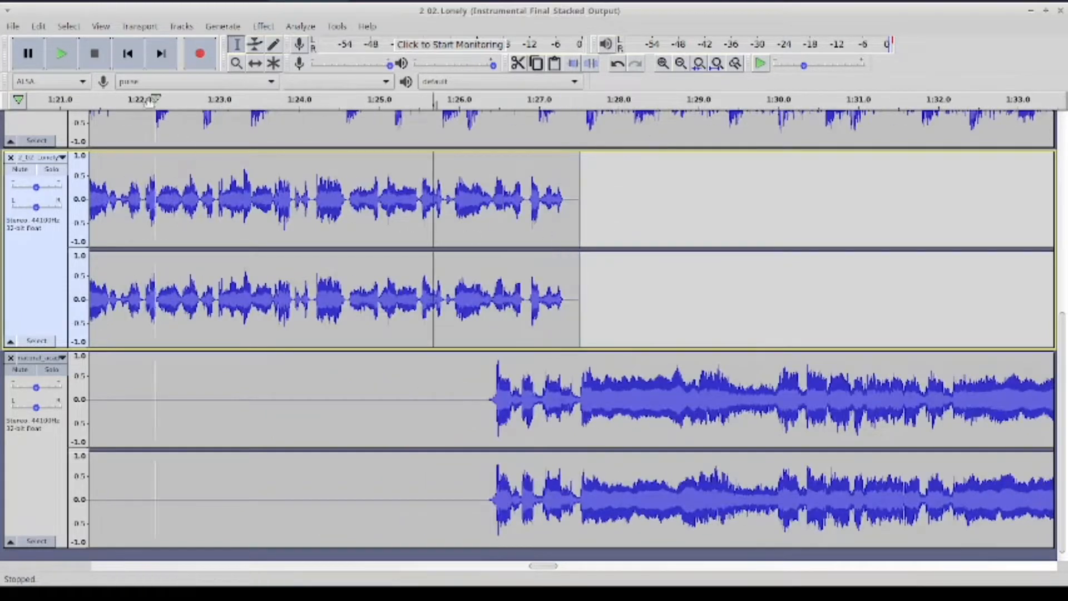
{"action": "left_click", "coordinate": [62, 52]}
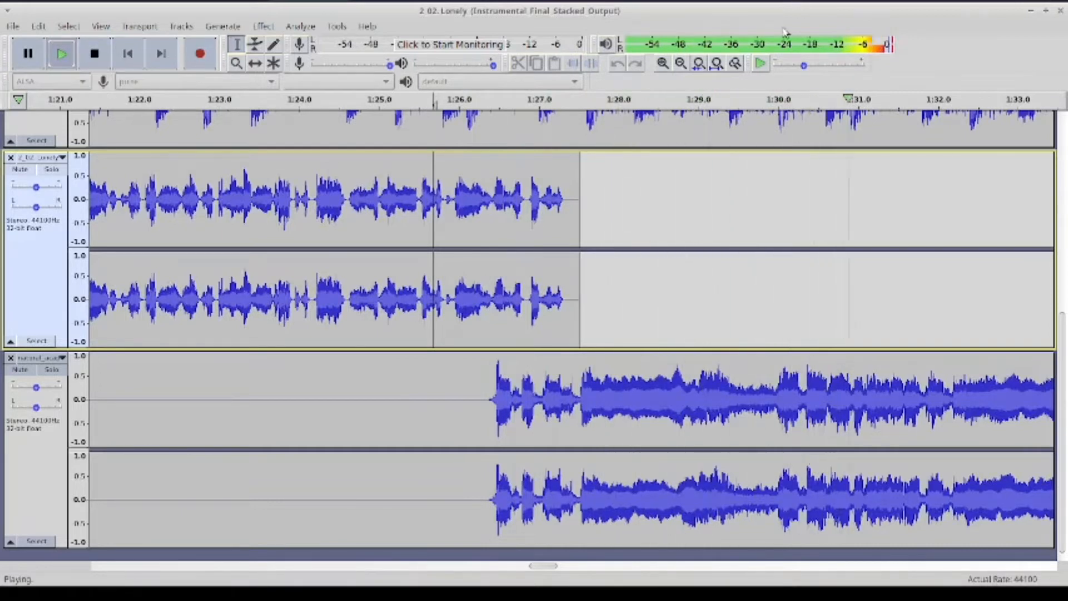
{"action": "left_click", "coordinate": [94, 52]}
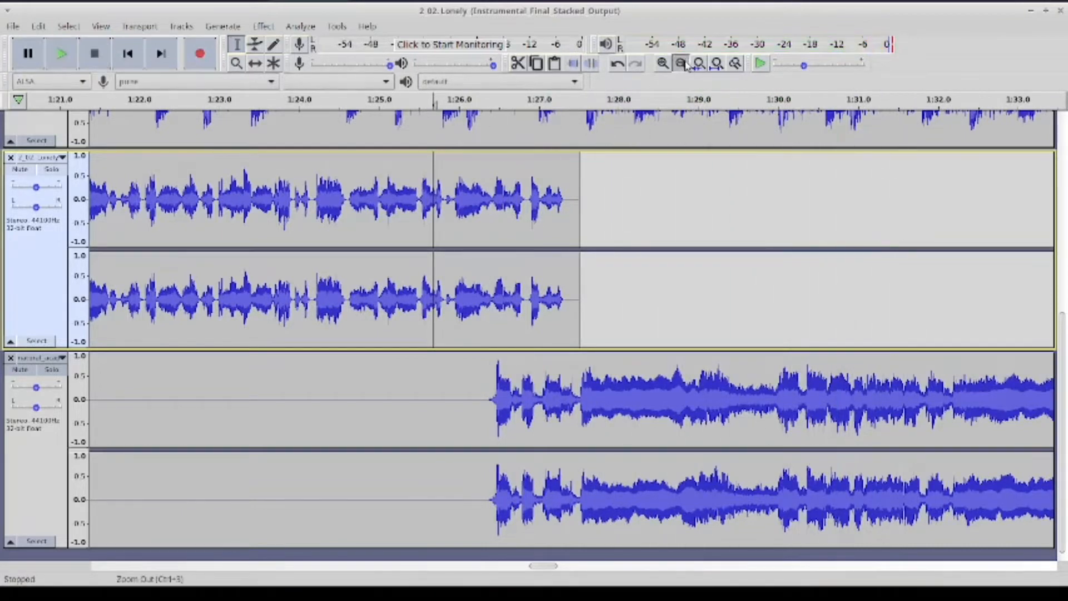
Play the mix from about 0:48 to about 1:08 with the Natural acapella unmuted to hear it over the Lonely vocals
{"action": "left_click", "coordinate": [686, 65]}
{"action": "left_click", "coordinate": [686, 64]}
{"action": "left_click", "coordinate": [686, 65]}
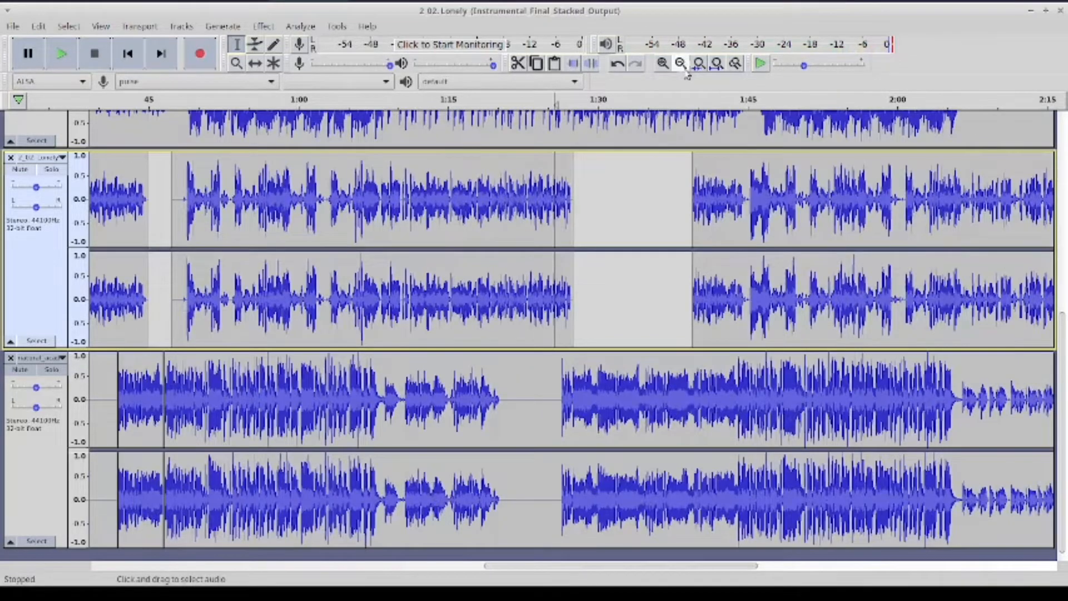
{"action": "scroll", "coordinate": [791, 297], "scroll_direction": "down", "scroll_amount": 1}
{"action": "scroll", "coordinate": [739, 328], "scroll_direction": "up", "scroll_amount": 5}
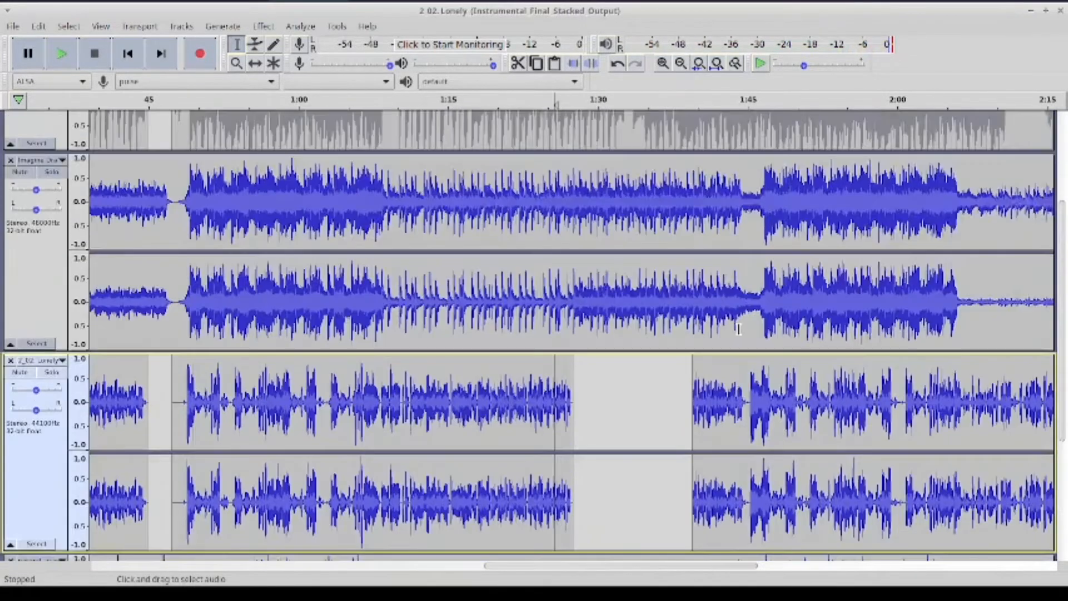
{"action": "scroll", "coordinate": [739, 328], "scroll_direction": "down", "scroll_amount": 5}
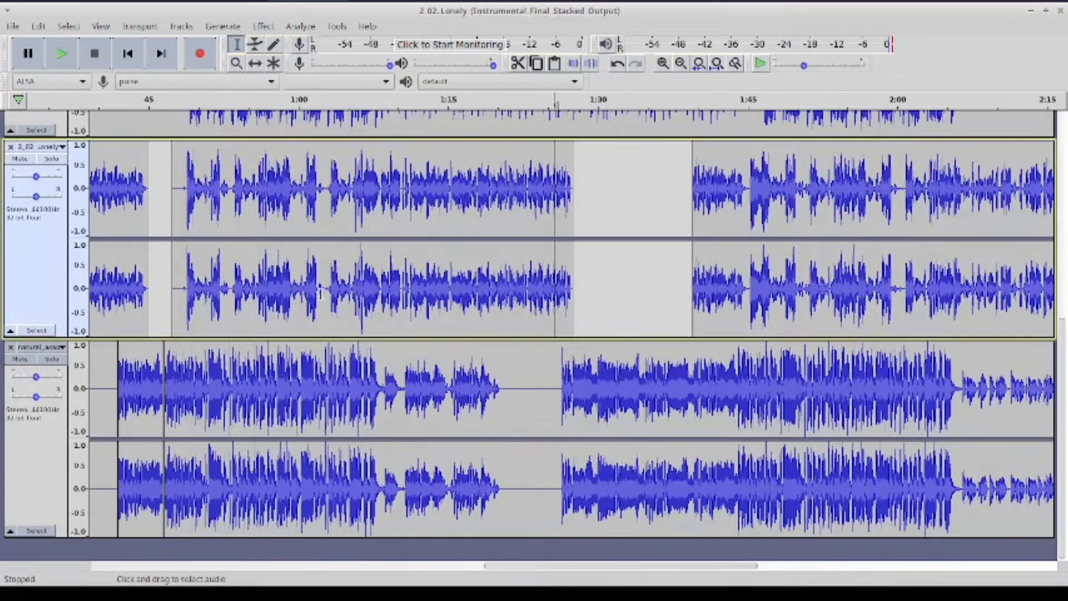
{"action": "left_click", "coordinate": [31, 362]}
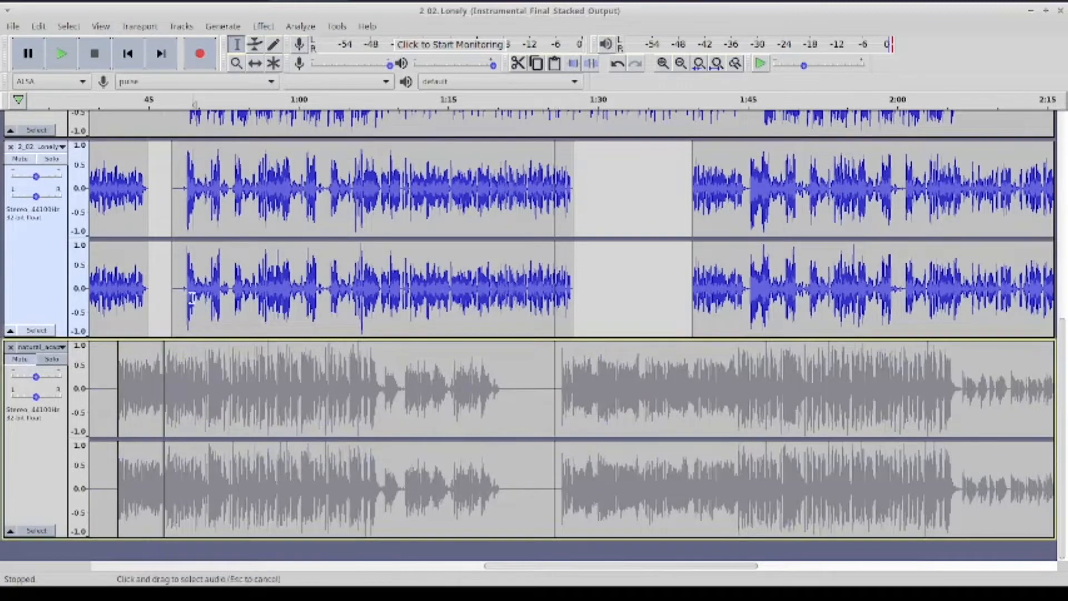
{"action": "left_click", "coordinate": [664, 62]}
{"action": "left_click", "coordinate": [664, 63]}
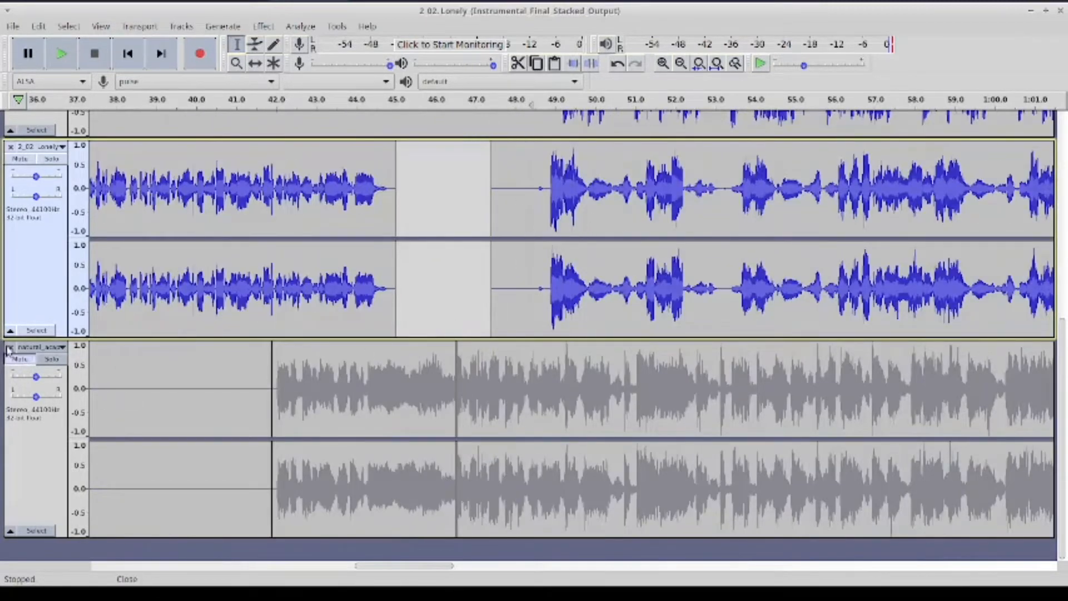
{"action": "left_click", "coordinate": [13, 364]}
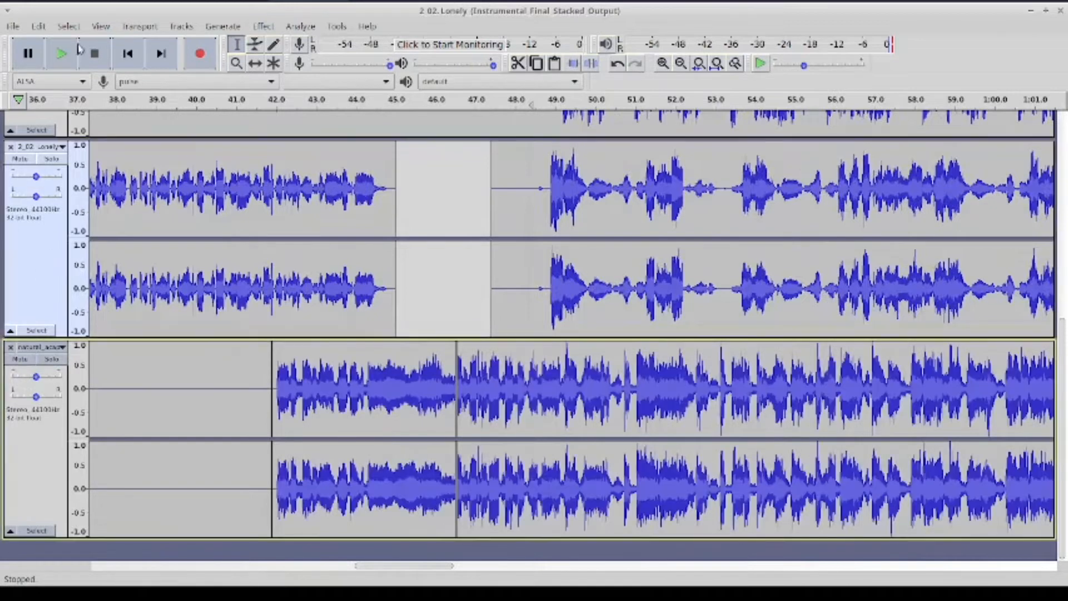
{"action": "left_click", "coordinate": [62, 53]}
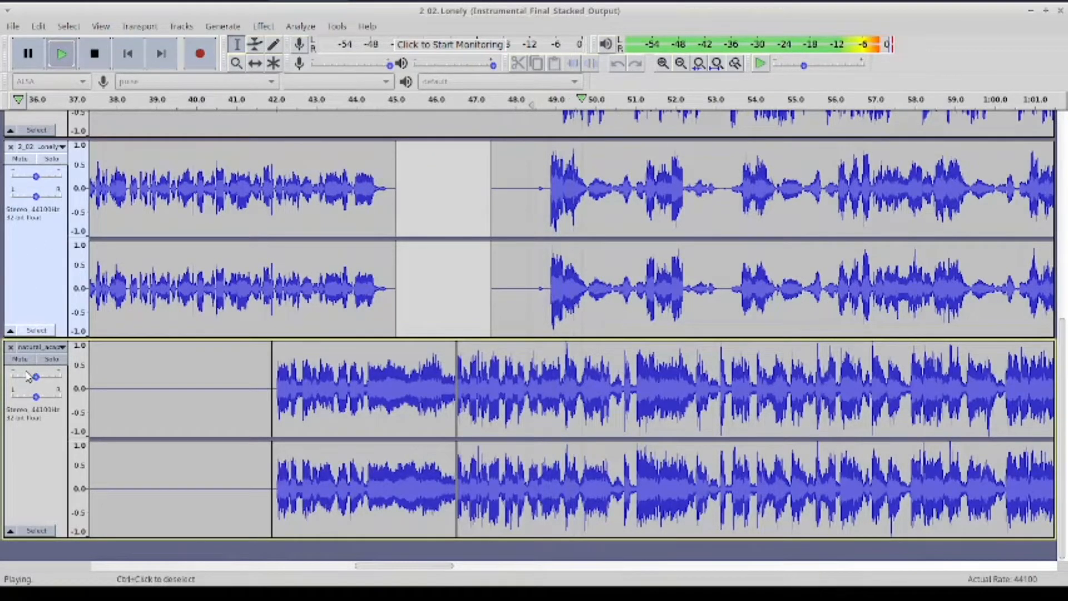
{"action": "mouse_move", "coordinate": [29, 376]}
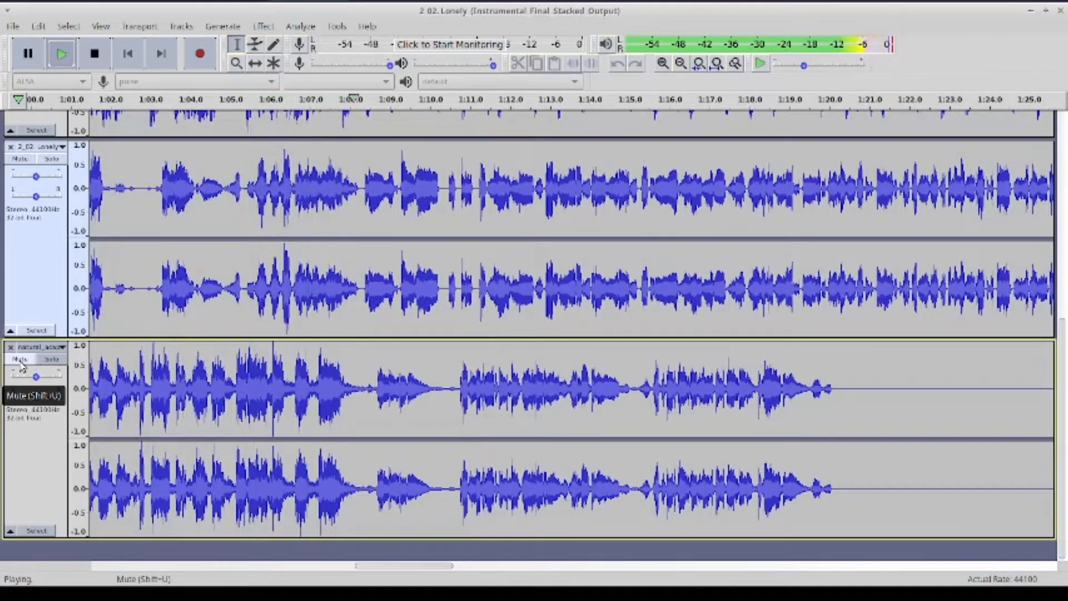
{"action": "left_click", "coordinate": [94, 53]}
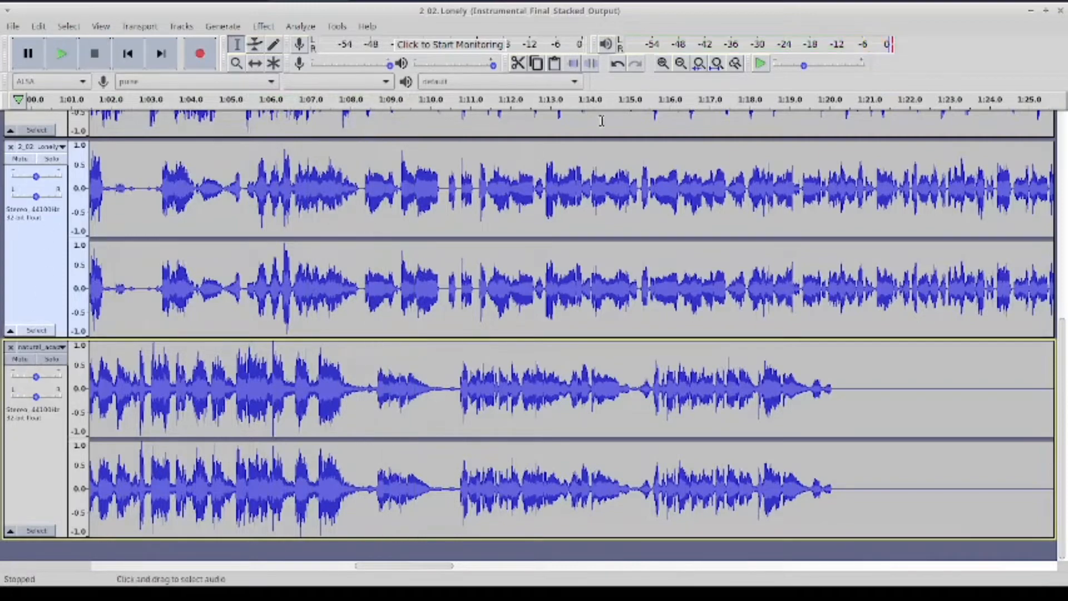
Silence the Natural acapella from about 0:41 to 1:21, leaving only the part from its later vocal entry
{"action": "left_click", "coordinate": [682, 65]}
{"action": "left_click", "coordinate": [682, 66]}
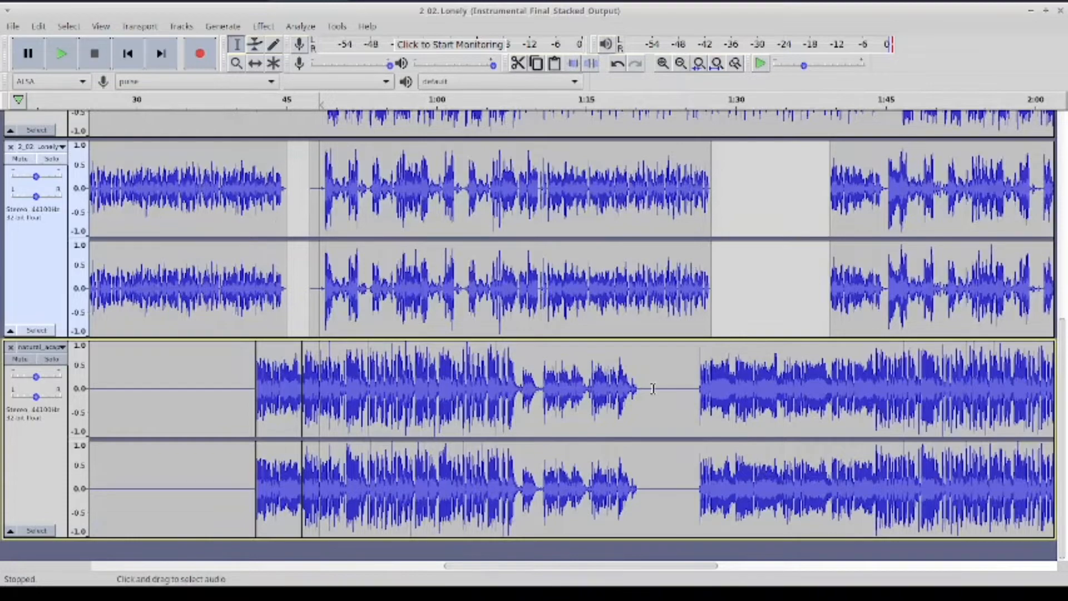
{"action": "scroll", "coordinate": [480, 340], "scroll_direction": "up", "scroll_amount": 5}
{"action": "scroll", "coordinate": [480, 340], "scroll_direction": "down", "scroll_amount": 5}
{"action": "left_click_drag", "start_coordinate": [650, 390], "coordinate": [244, 396]}
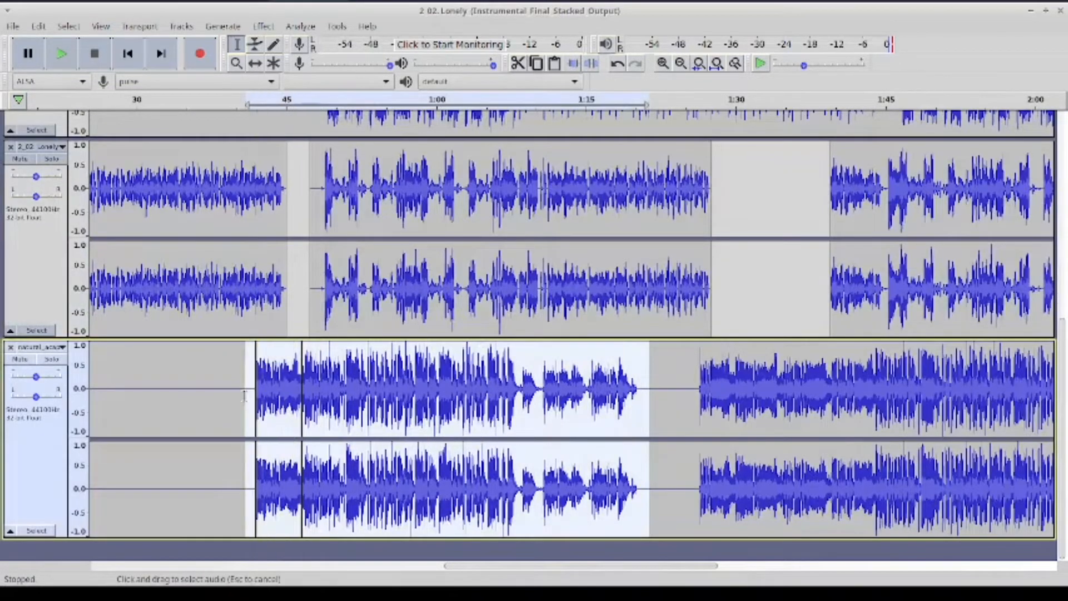
{"action": "left_click", "coordinate": [592, 62]}
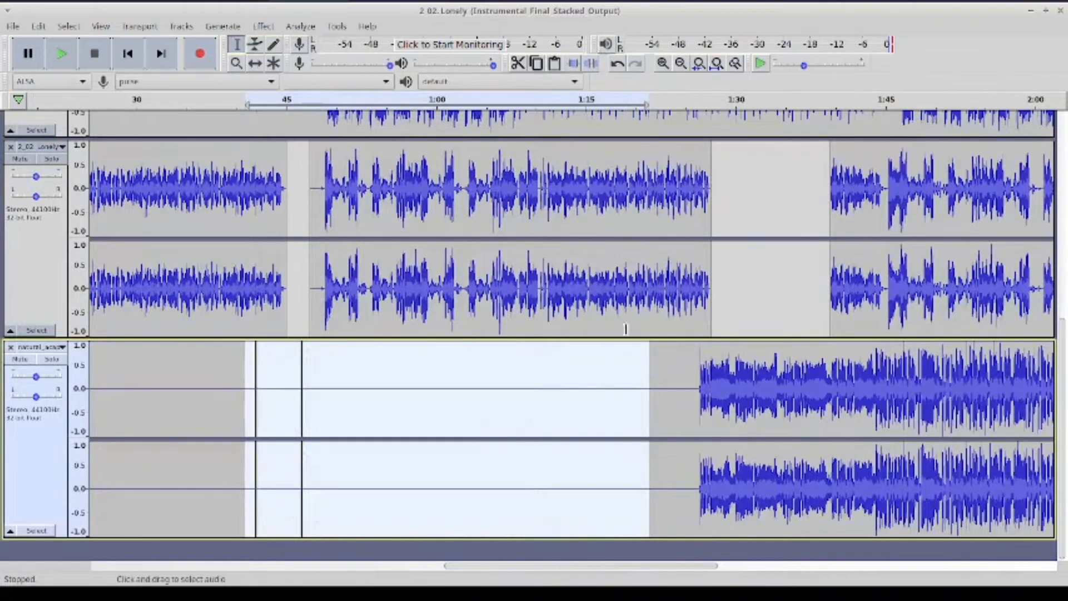
{"action": "left_click", "coordinate": [613, 384]}
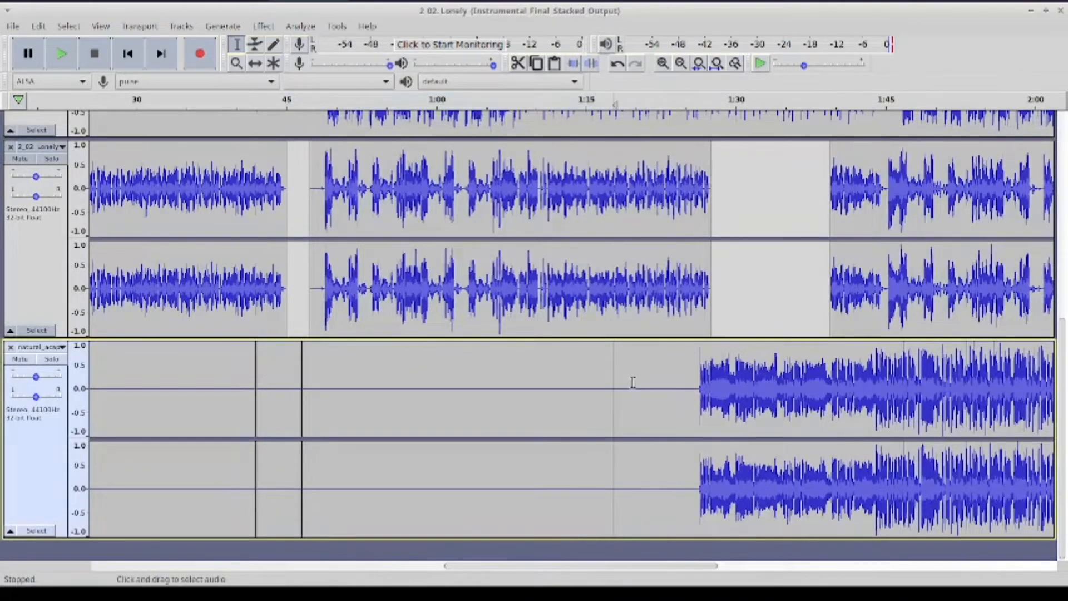
Save the project on the Desktop under the name lonely-in-nature
{"action": "scroll", "coordinate": [679, 321], "scroll_direction": "up", "scroll_amount": 5}
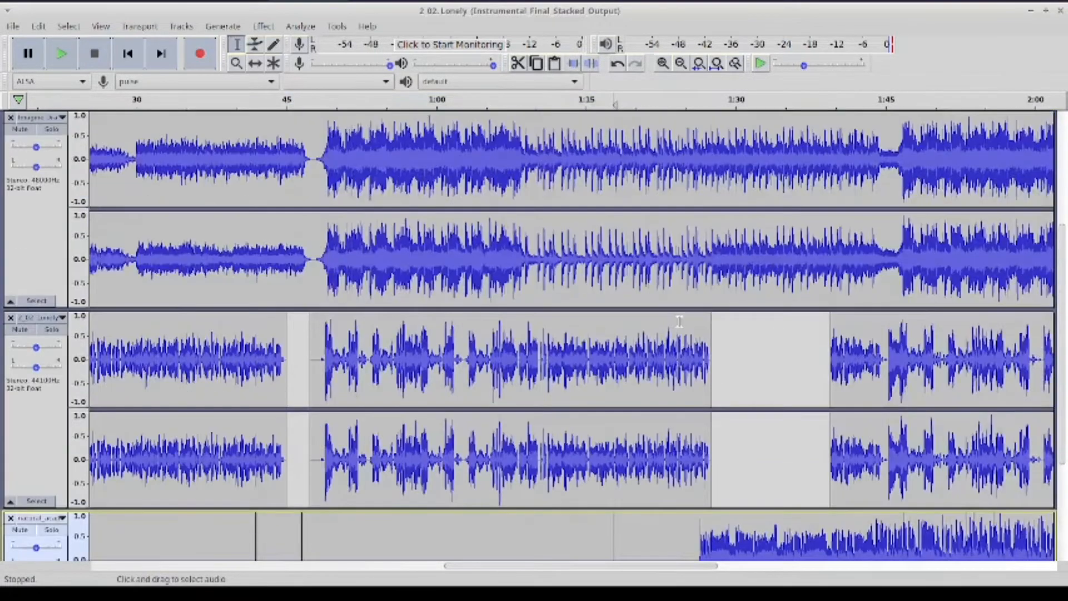
{"action": "left_click", "coordinate": [12, 26]}
{"action": "mouse_move", "coordinate": [34, 112]}
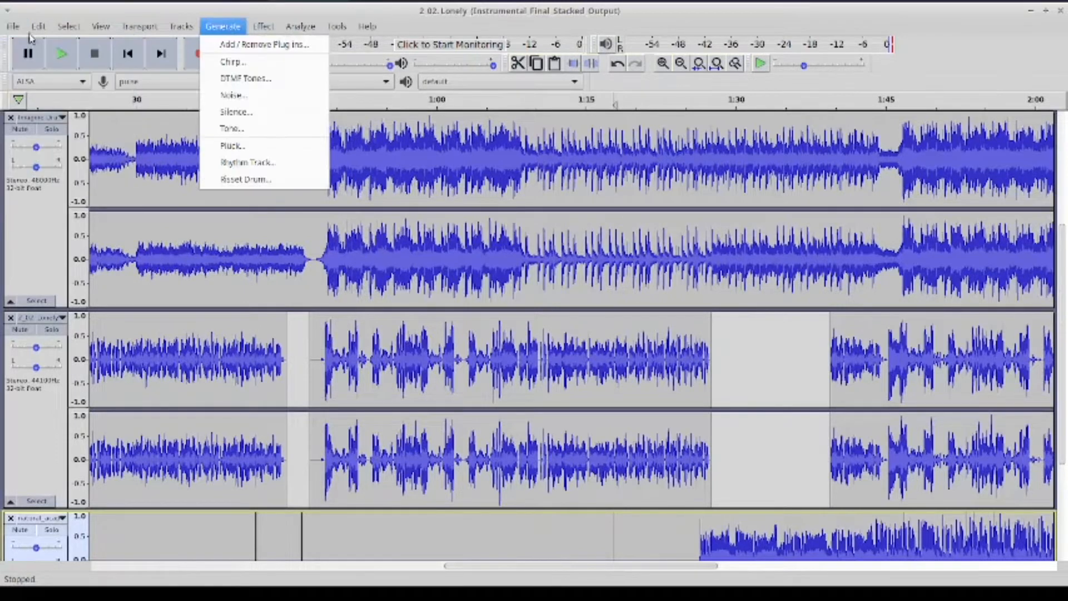
{"action": "mouse_move", "coordinate": [54, 117]}
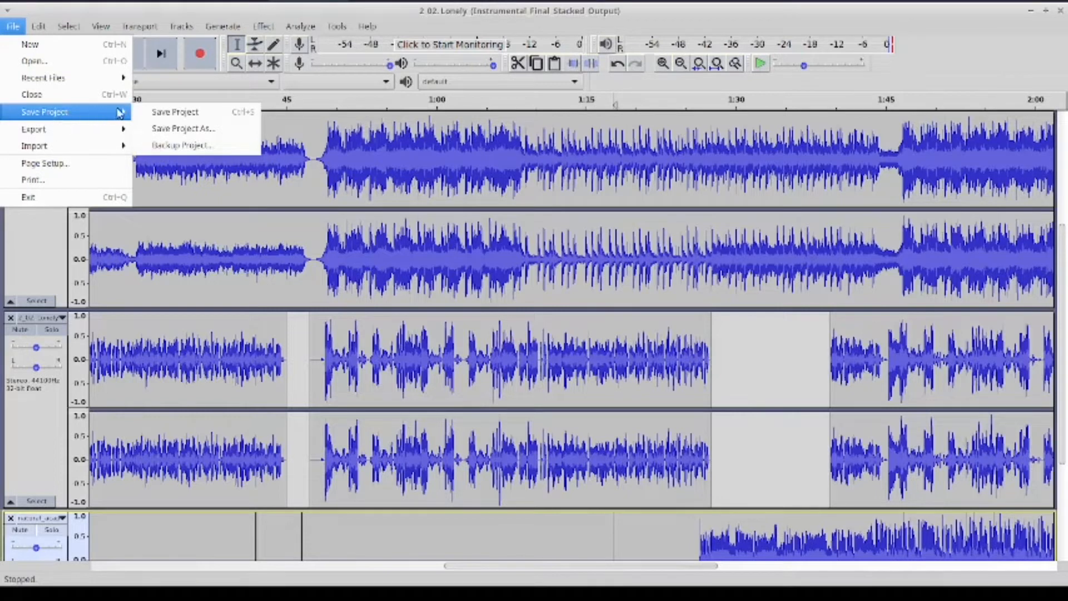
{"action": "left_click", "coordinate": [161, 131]}
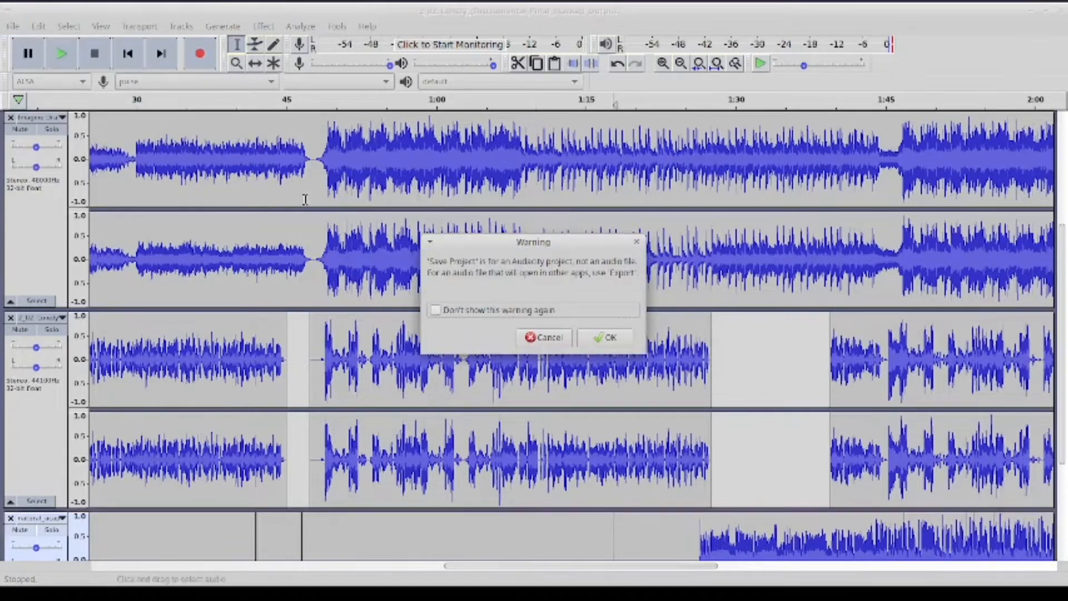
{"action": "left_click", "coordinate": [607, 340]}
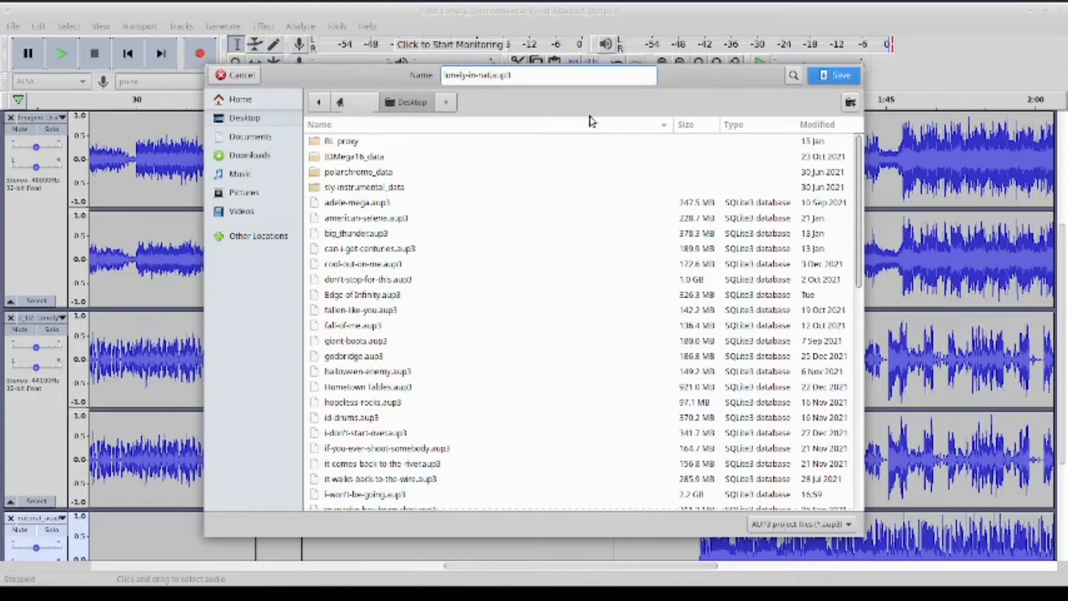
{"action": "key", "text": "Return"}
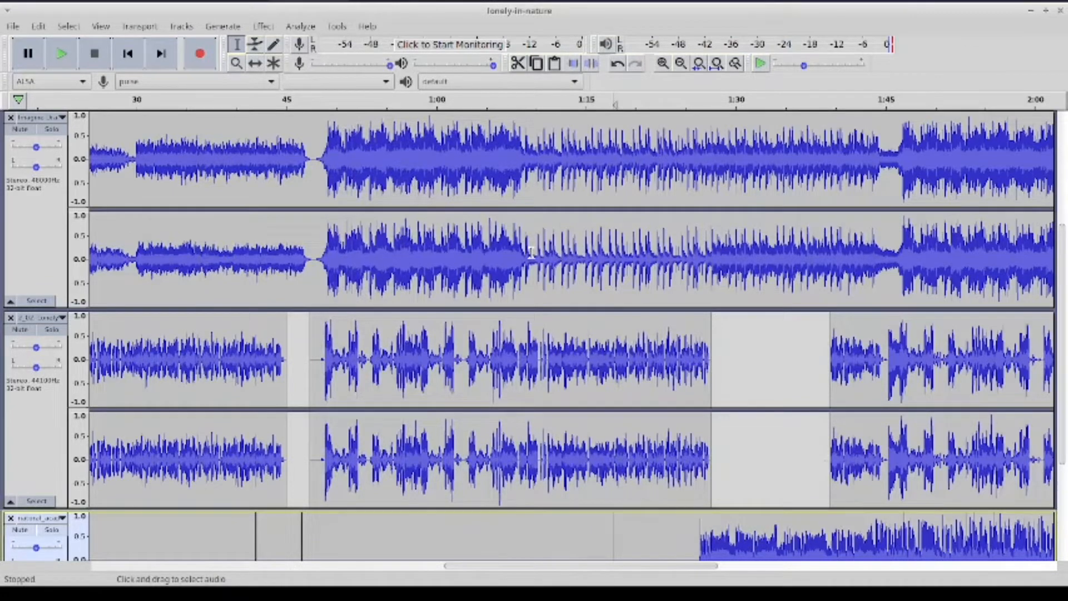
{"action": "scroll", "coordinate": [532, 256], "scroll_direction": "down", "scroll_amount": 4}
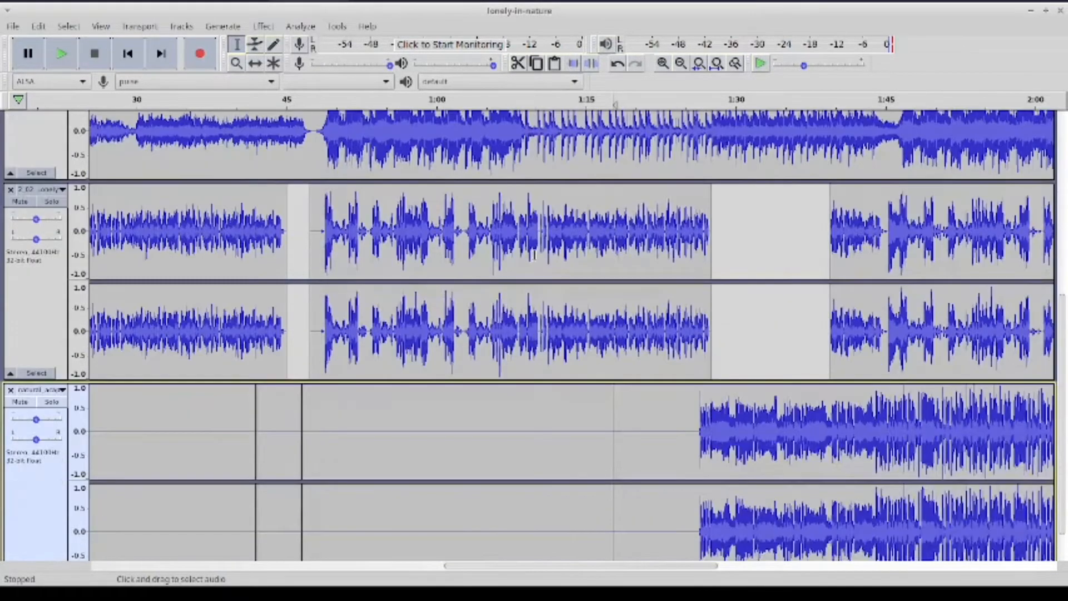
{"action": "scroll", "coordinate": [513, 279], "scroll_direction": "up", "scroll_amount": 6}
{"action": "scroll", "coordinate": [515, 282], "scroll_direction": "up", "scroll_amount": 2}
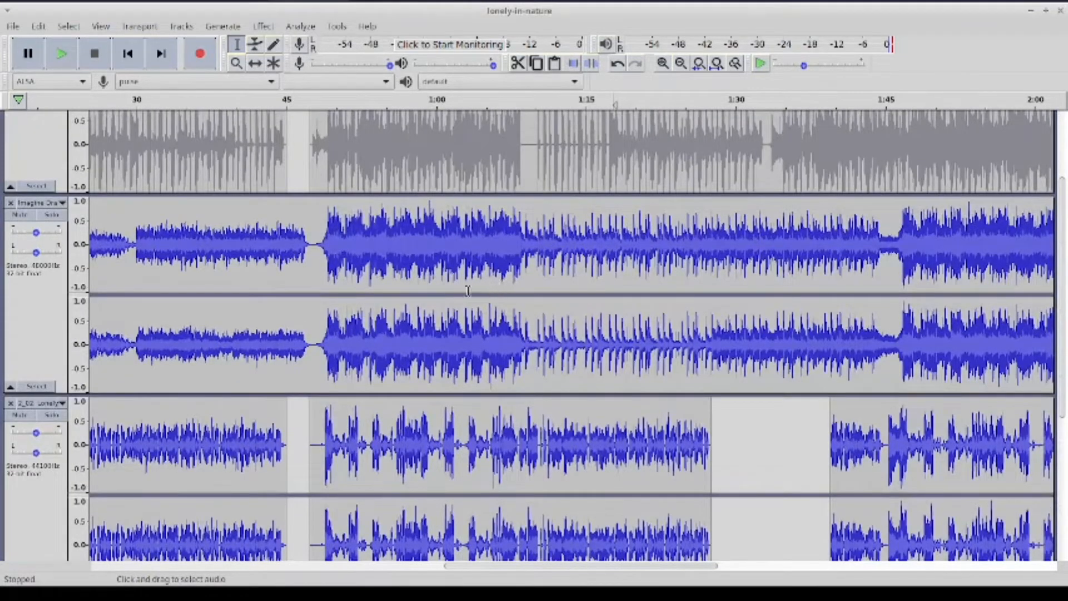
Unmute the uppermost Lonely track and play the mix briefly from about 0:47
{"action": "scroll", "coordinate": [359, 256], "scroll_direction": "up", "scroll_amount": 5}
{"action": "scroll", "coordinate": [484, 240], "scroll_direction": "down", "scroll_amount": 6}
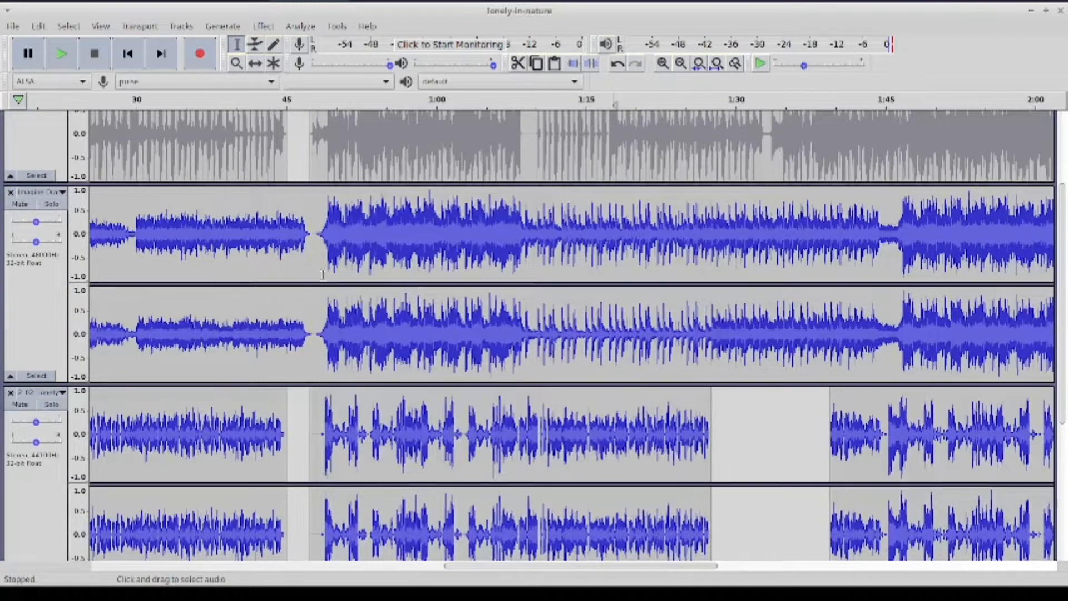
{"action": "scroll", "coordinate": [322, 275], "scroll_direction": "up", "scroll_amount": 2}
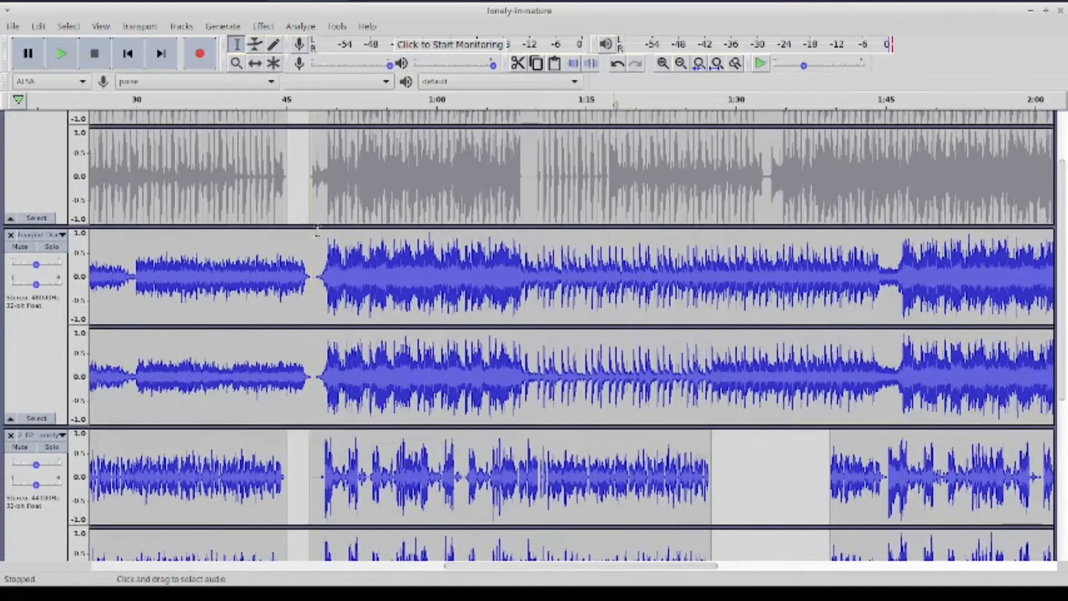
{"action": "scroll", "coordinate": [189, 193], "scroll_direction": "up", "scroll_amount": 4}
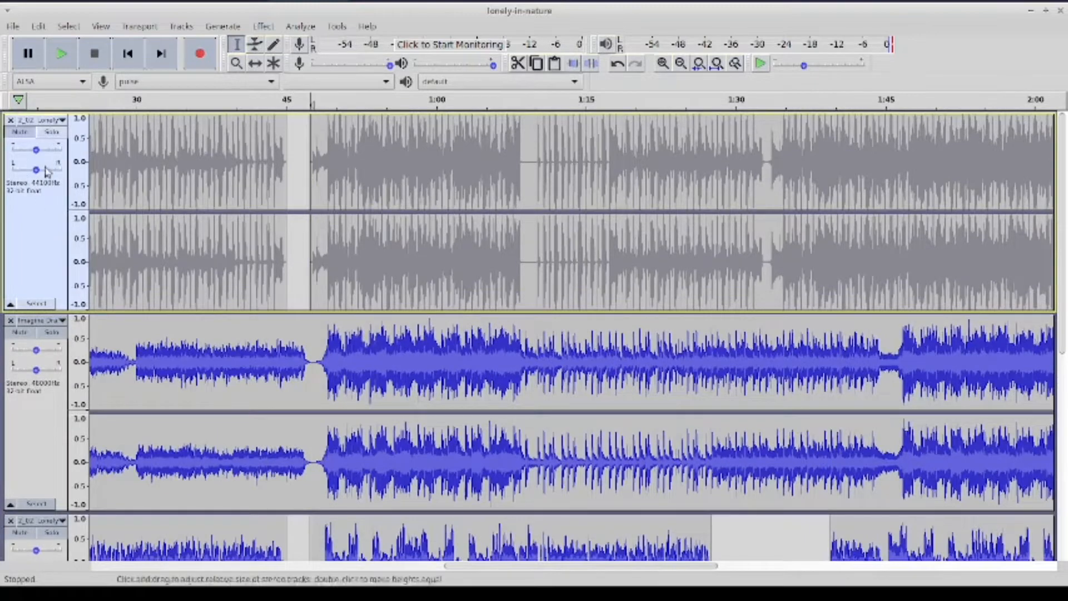
{"action": "left_click", "coordinate": [19, 131]}
{"action": "left_click", "coordinate": [54, 60]}
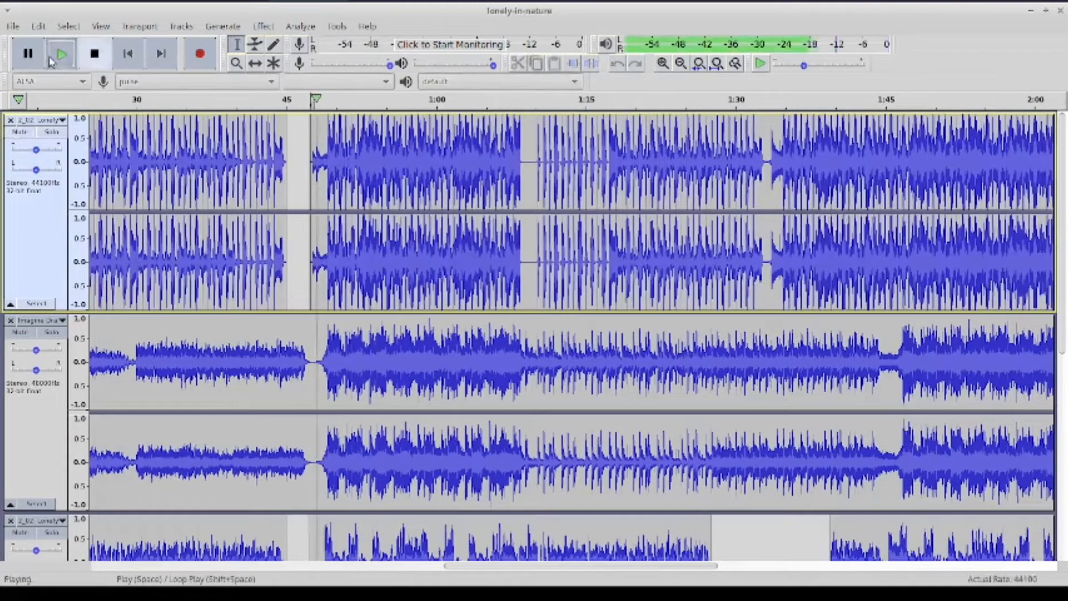
{"action": "left_click", "coordinate": [95, 53]}
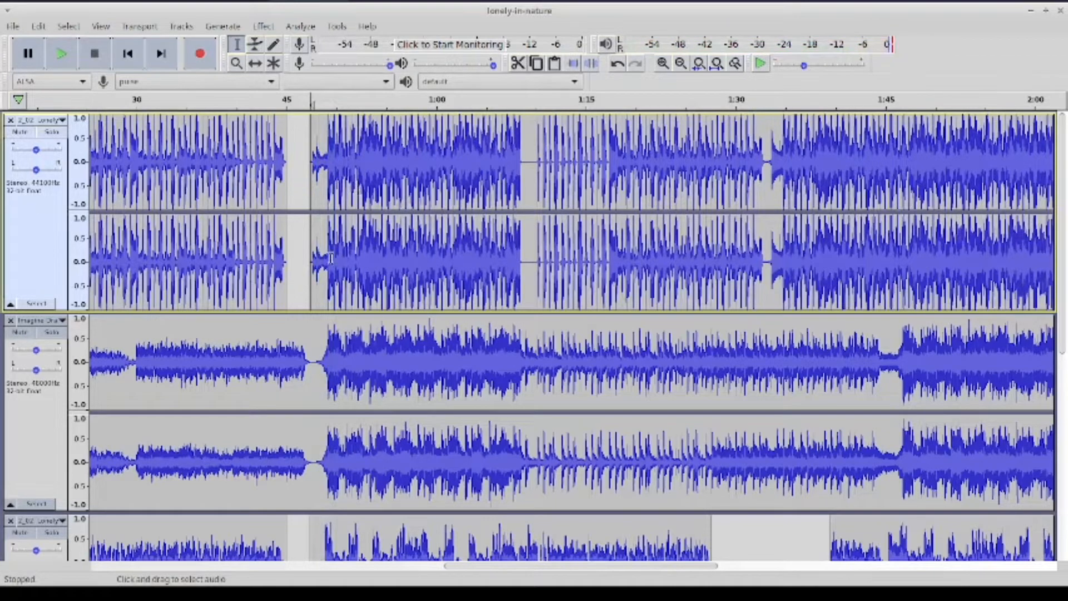
Play the mix from about 0:46.8 to hear the uppermost Lonely track over the Natural instrumental drop
{"action": "left_click", "coordinate": [662, 65]}
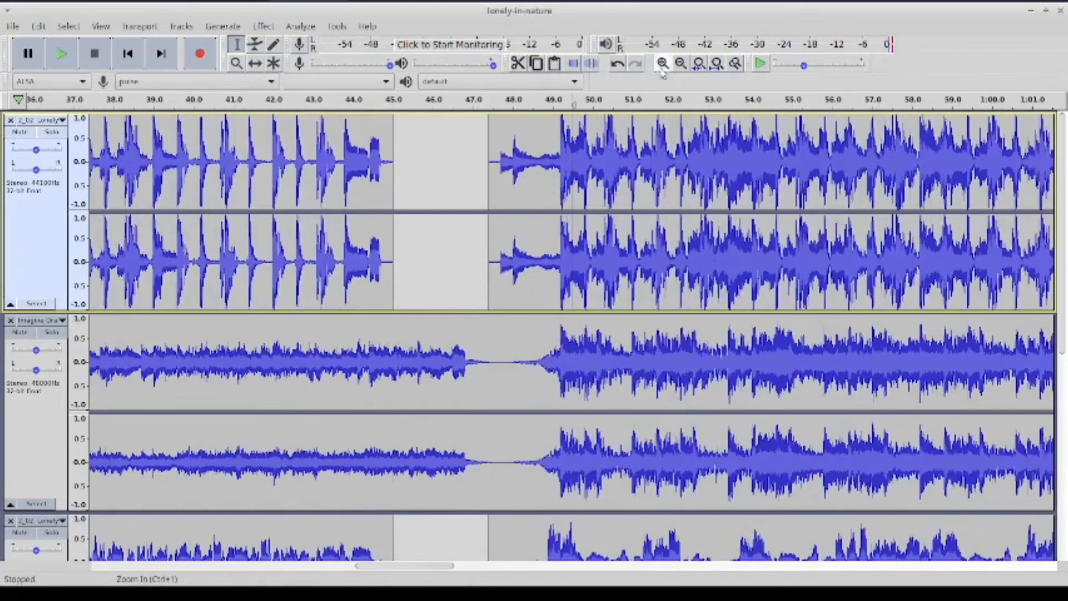
{"action": "left_click", "coordinate": [465, 178]}
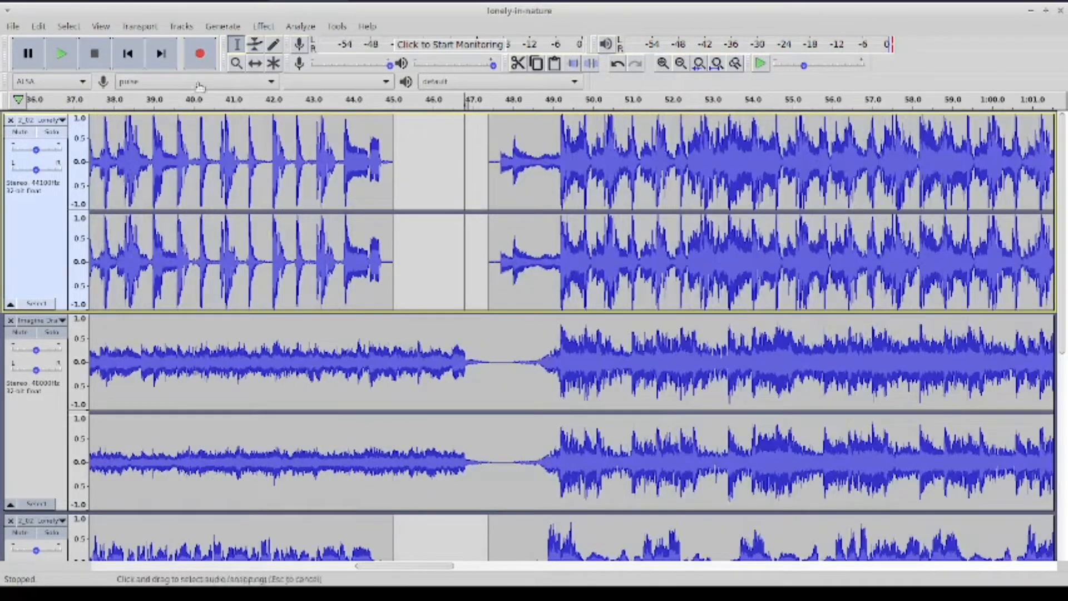
{"action": "left_click", "coordinate": [59, 53]}
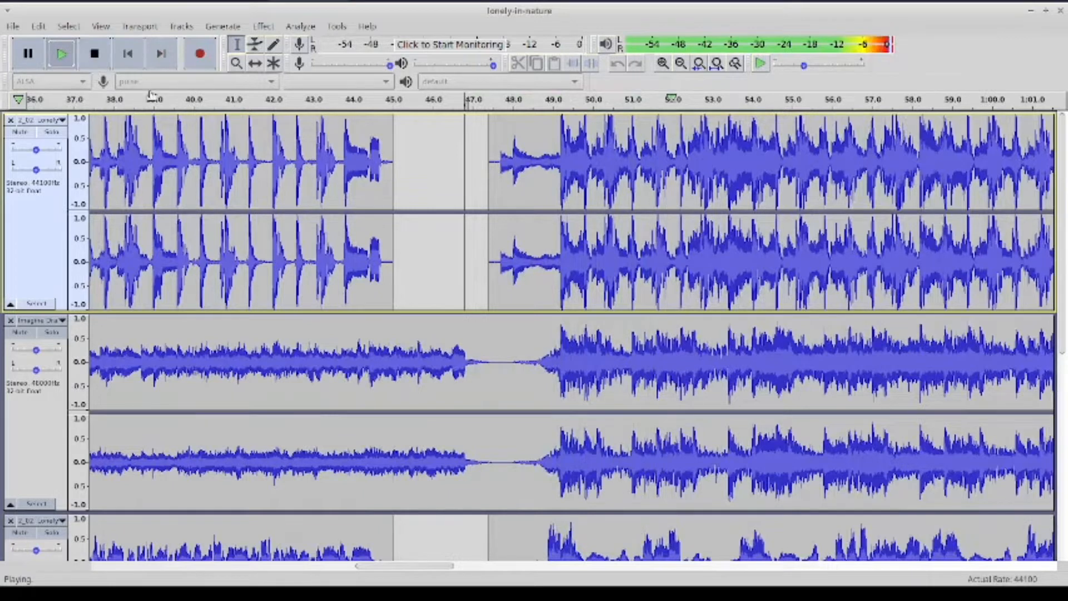
{"action": "left_click", "coordinate": [106, 62]}
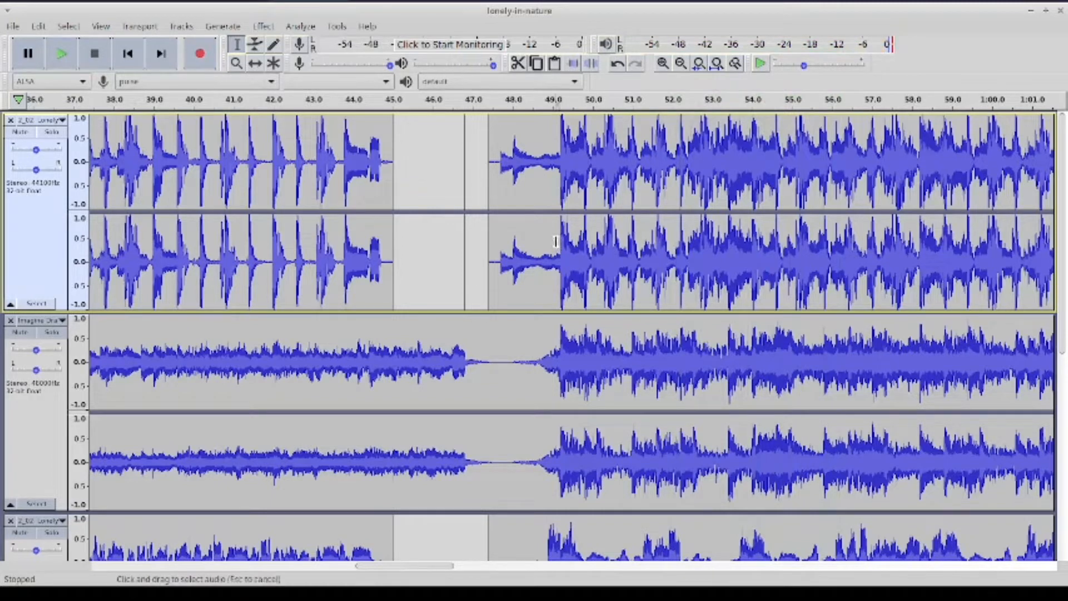
Split the uppermost Lonely track at about 0:49 and 1:09 and select the clip between the splits
{"action": "left_click", "coordinate": [556, 241]}
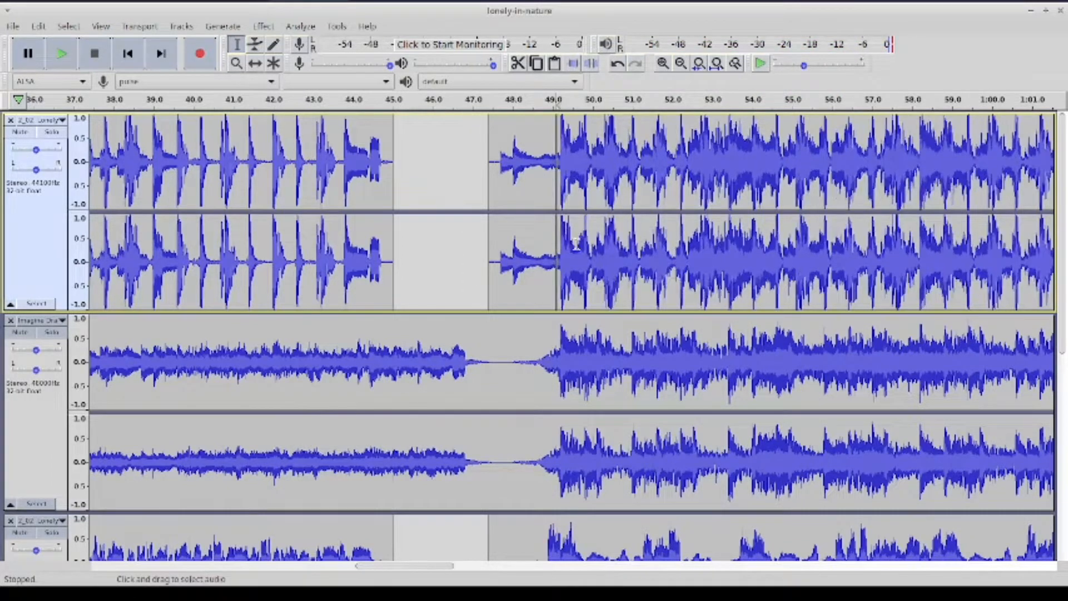
{"action": "scroll", "coordinate": [622, 267], "scroll_direction": "right", "scroll_amount": 5}
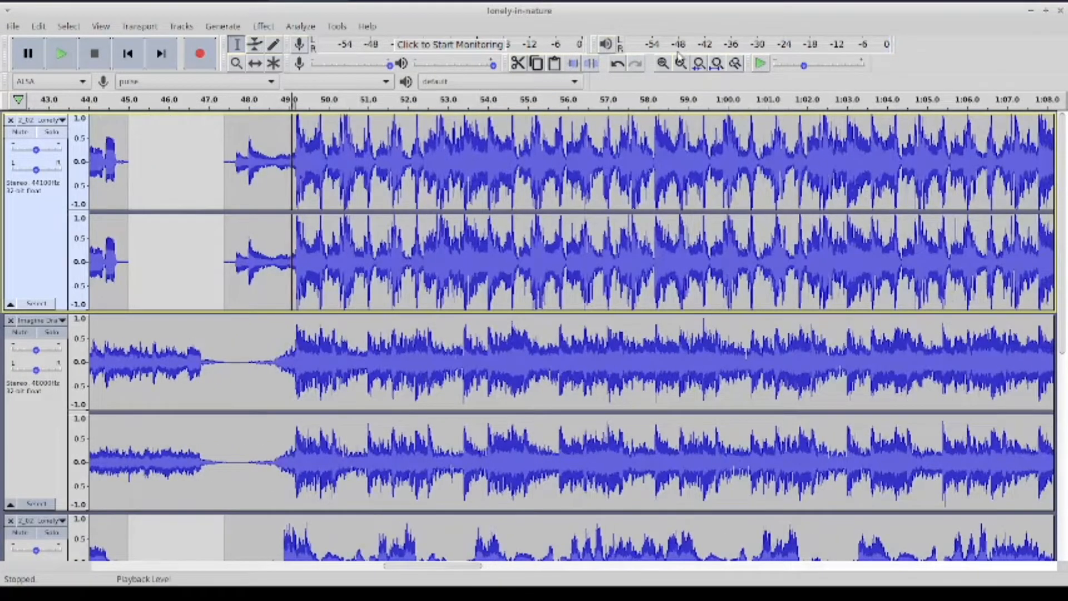
{"action": "left_click", "coordinate": [680, 62]}
{"action": "left_click", "coordinate": [681, 63]}
{"action": "left_click", "coordinate": [680, 63]}
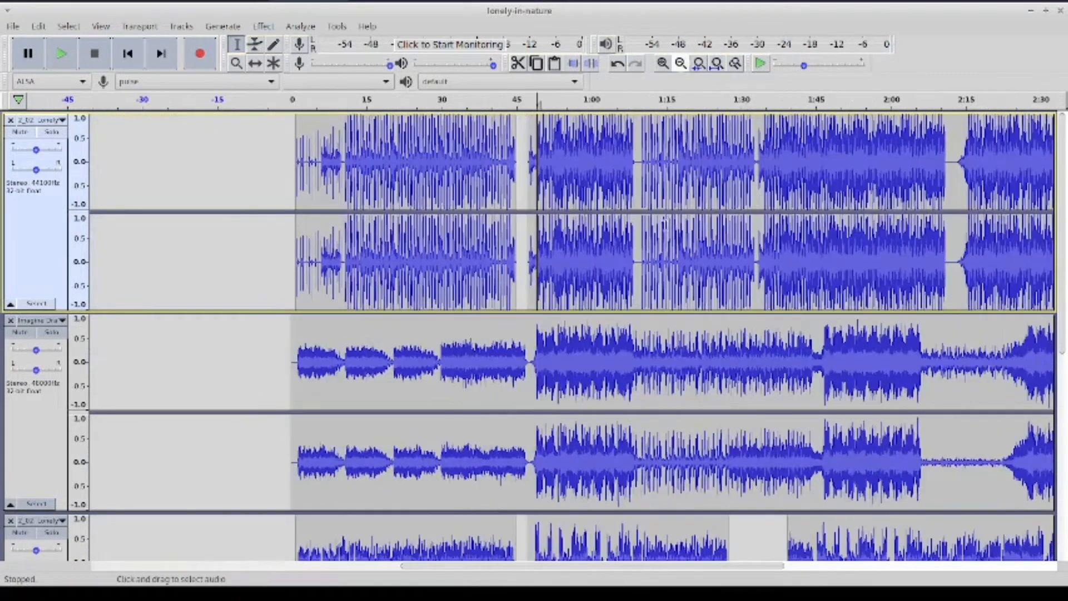
{"action": "left_click", "coordinate": [639, 245]}
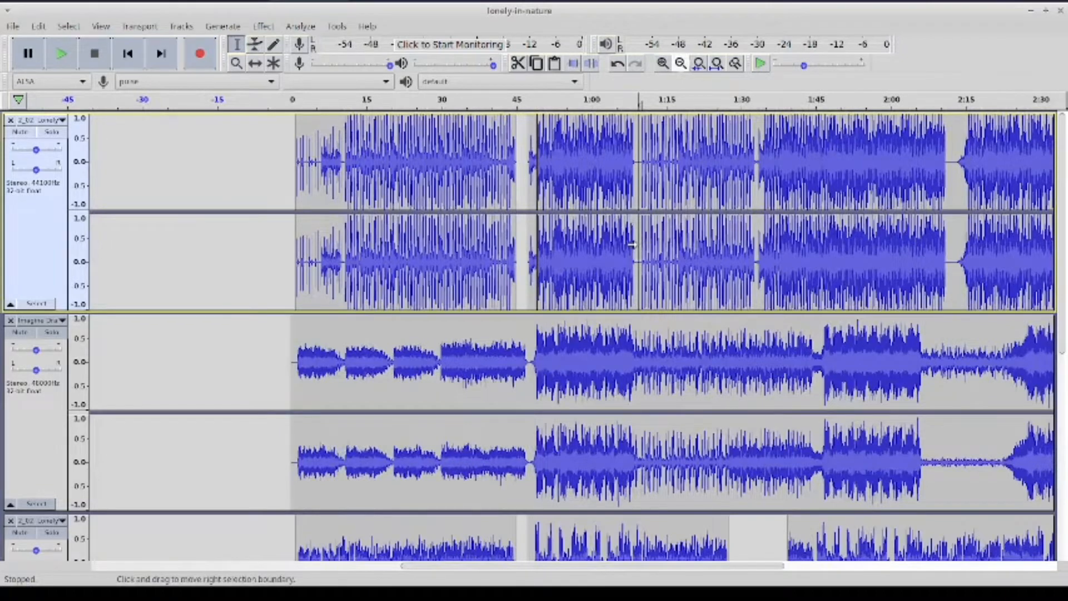
{"action": "double_click", "coordinate": [612, 250]}
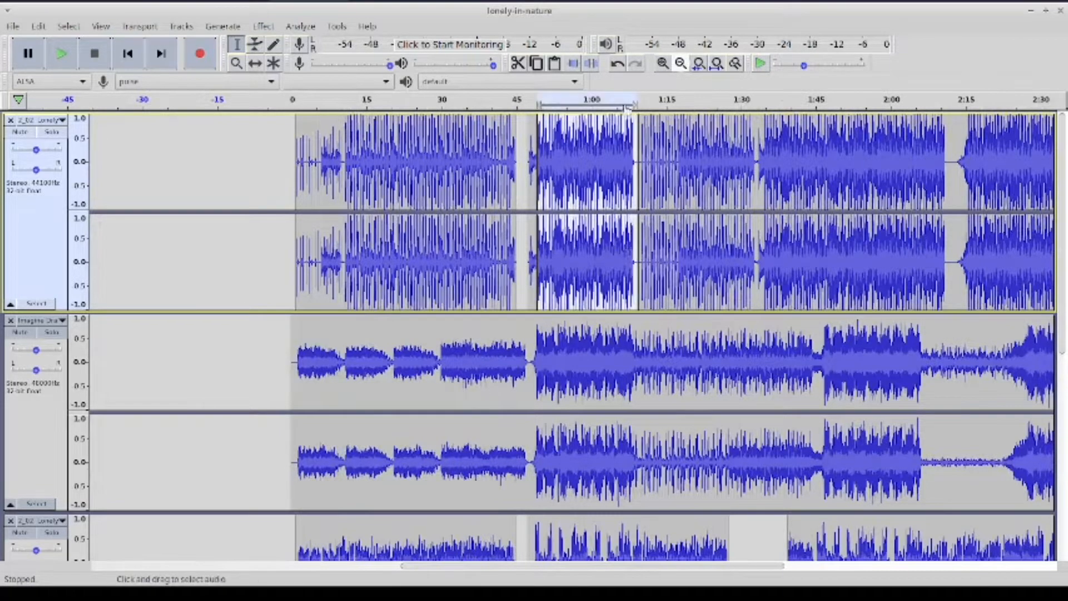
Amplify the selected 0:49 to 1:09 clip of the uppermost Lonely track by -2.5 dB
{"action": "left_click", "coordinate": [662, 63]}
{"action": "left_click", "coordinate": [662, 62]}
{"action": "left_click", "coordinate": [263, 26]}
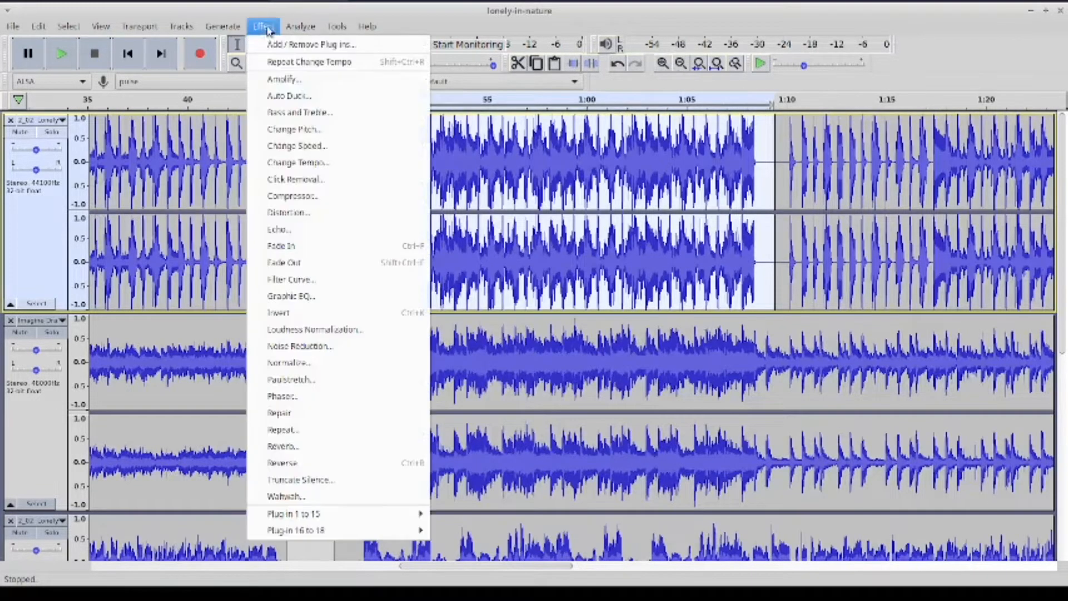
{"action": "left_click", "coordinate": [284, 79]}
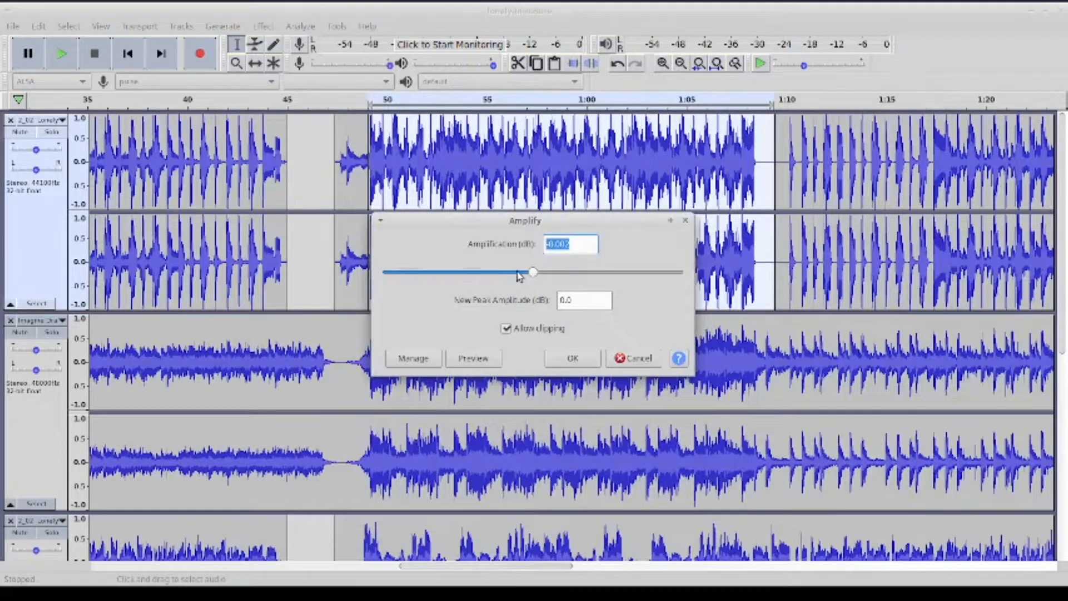
{"action": "left_click", "coordinate": [518, 272]}
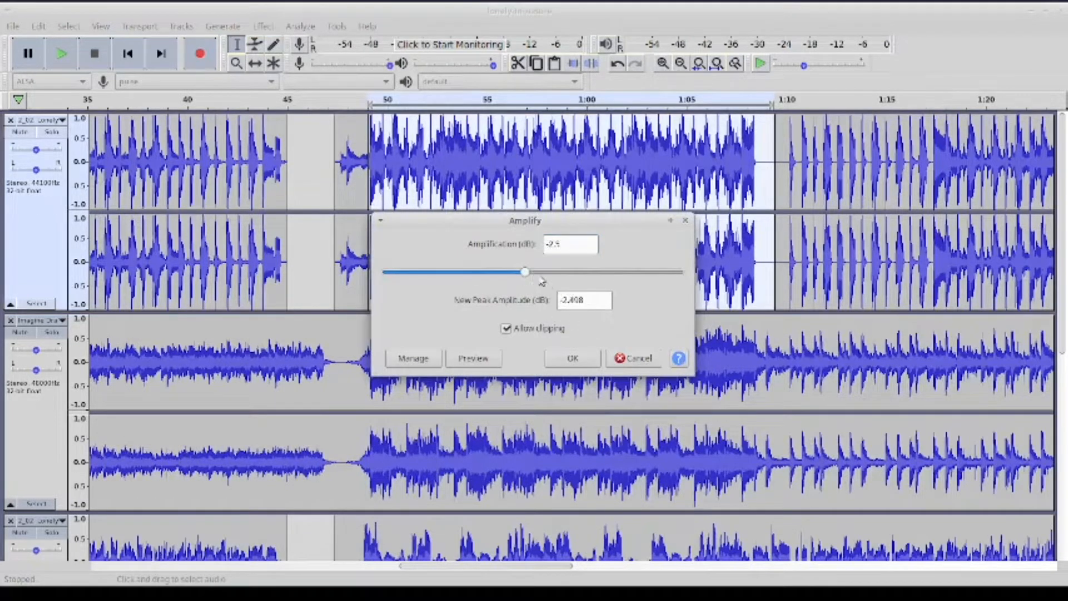
{"action": "left_click", "coordinate": [573, 357]}
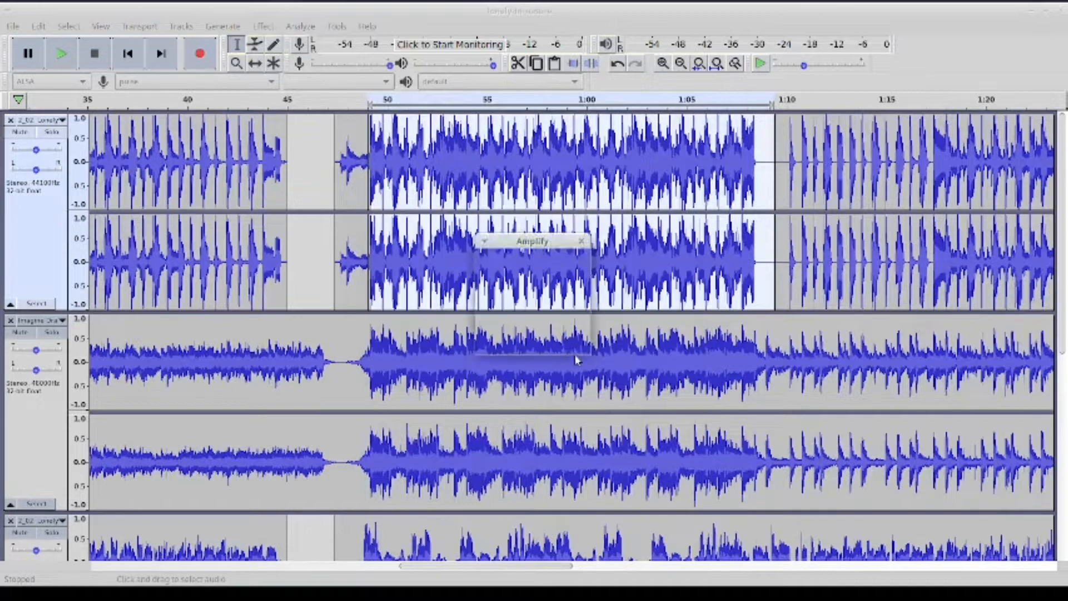
Play the mix from about 0:46 to check the quieter Lonely clip against the Natural drop
{"action": "left_click", "coordinate": [309, 161]}
{"action": "left_click", "coordinate": [62, 54]}
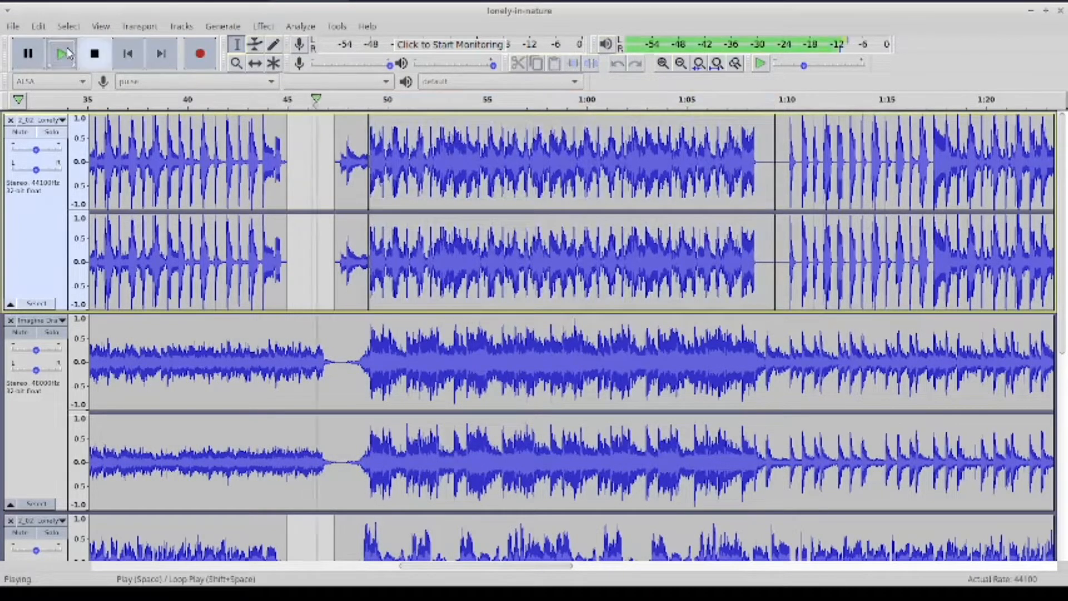
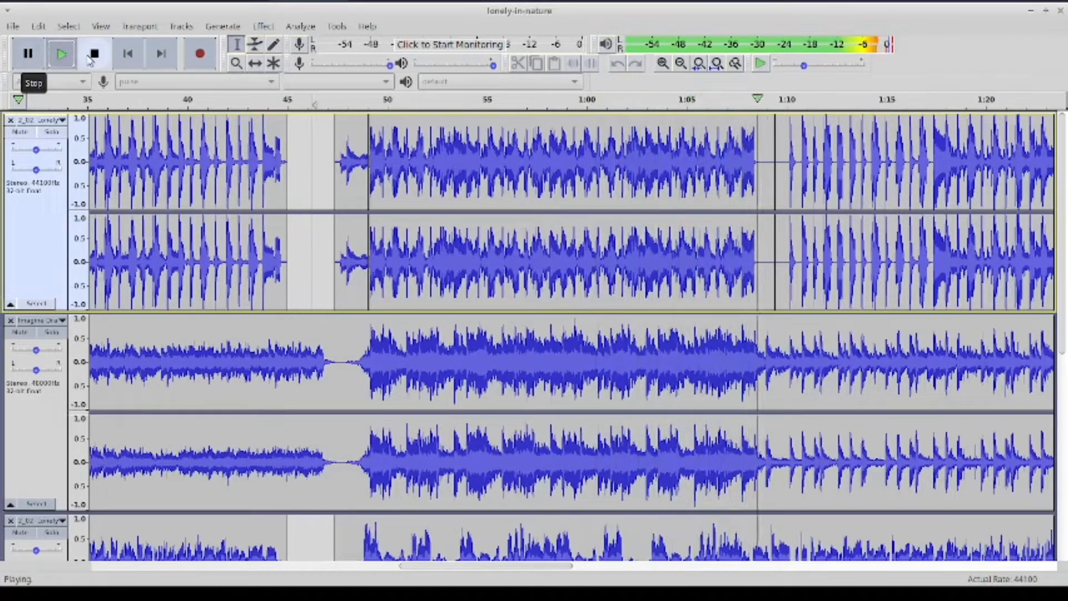
{"action": "left_click", "coordinate": [91, 60]}
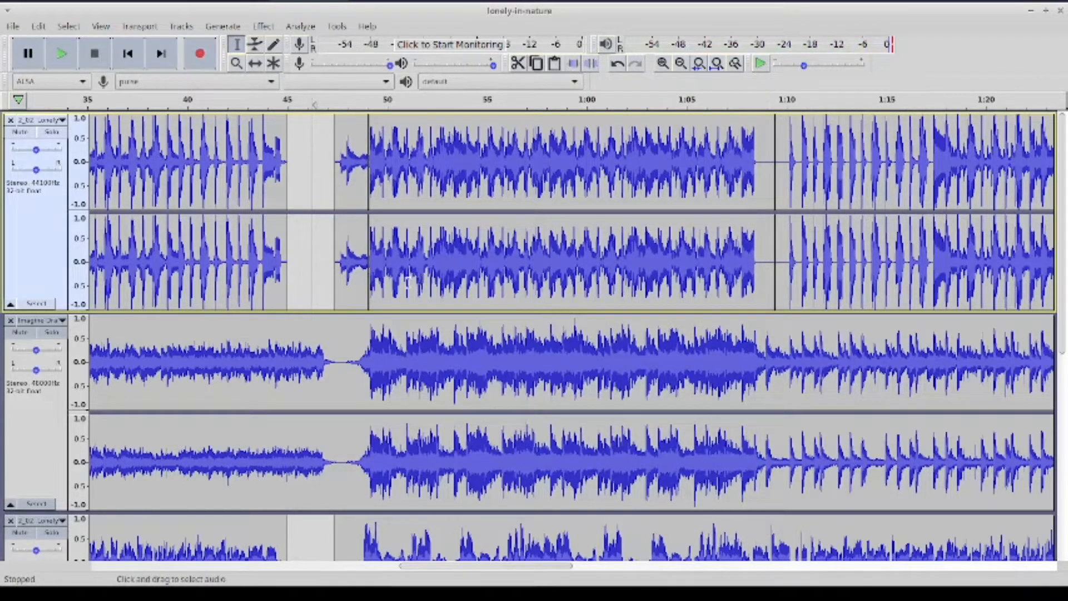
{"action": "scroll", "coordinate": [404, 287], "scroll_direction": "left", "scroll_amount": 4}
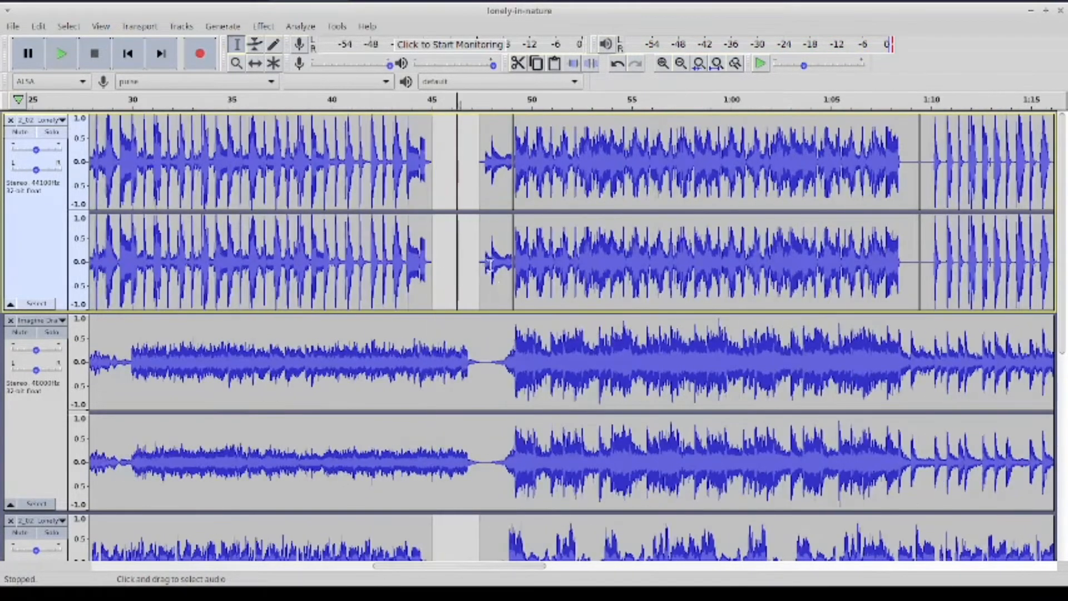
{"action": "left_click", "coordinate": [65, 56]}
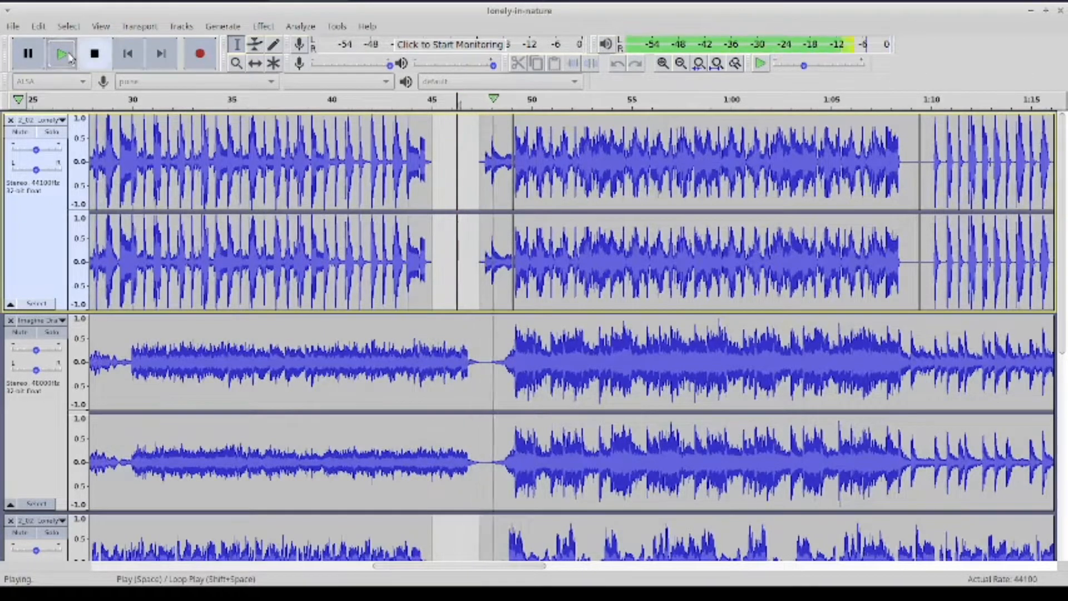
{"action": "left_click", "coordinate": [94, 54]}
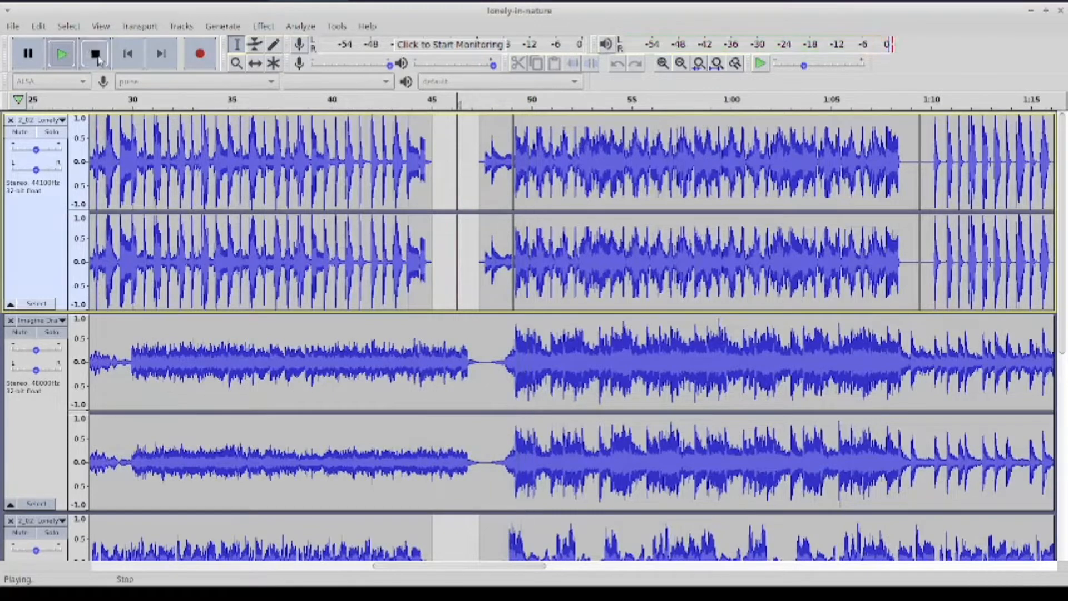
Silence the first clip of the uppermost Lonely track, from its start up to about 0:45
{"action": "left_click", "coordinate": [255, 63]}
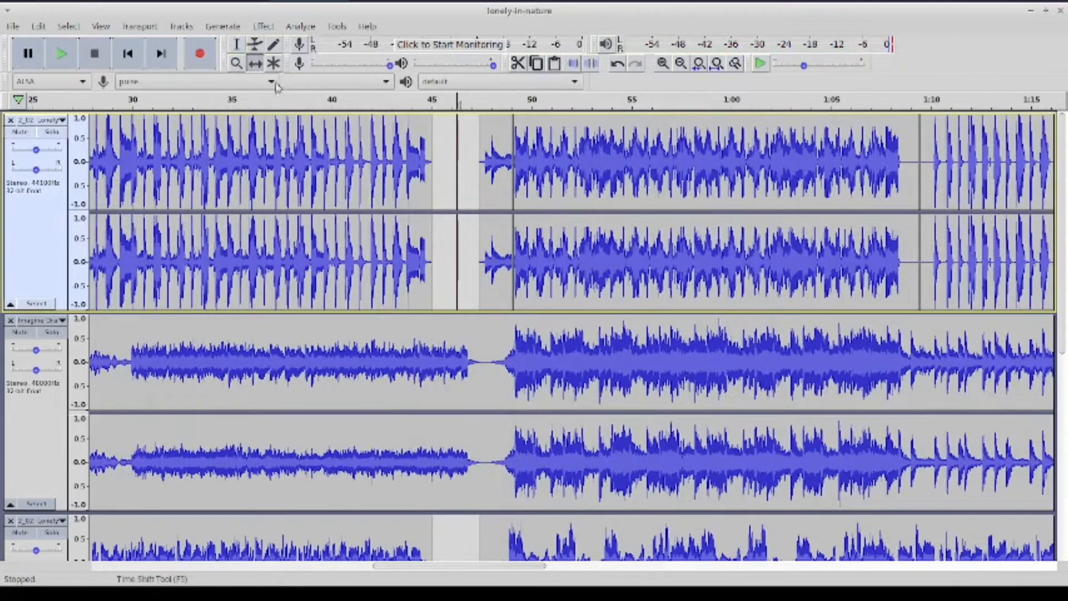
{"action": "left_click_drag", "start_coordinate": [401, 158], "coordinate": [393, 128]}
{"action": "left_click", "coordinate": [680, 63]}
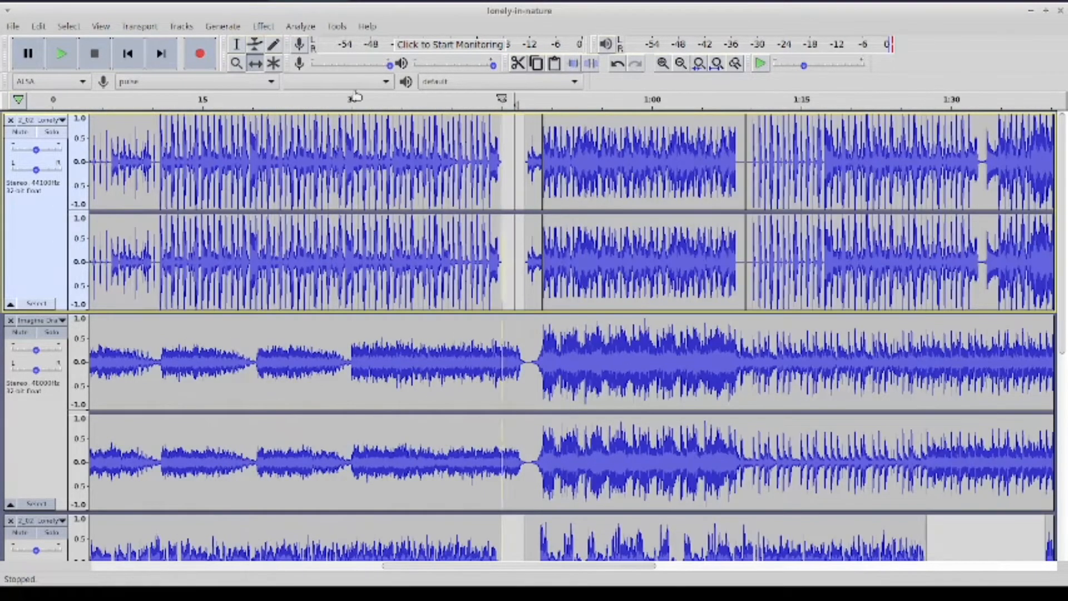
{"action": "double_click", "coordinate": [345, 196]}
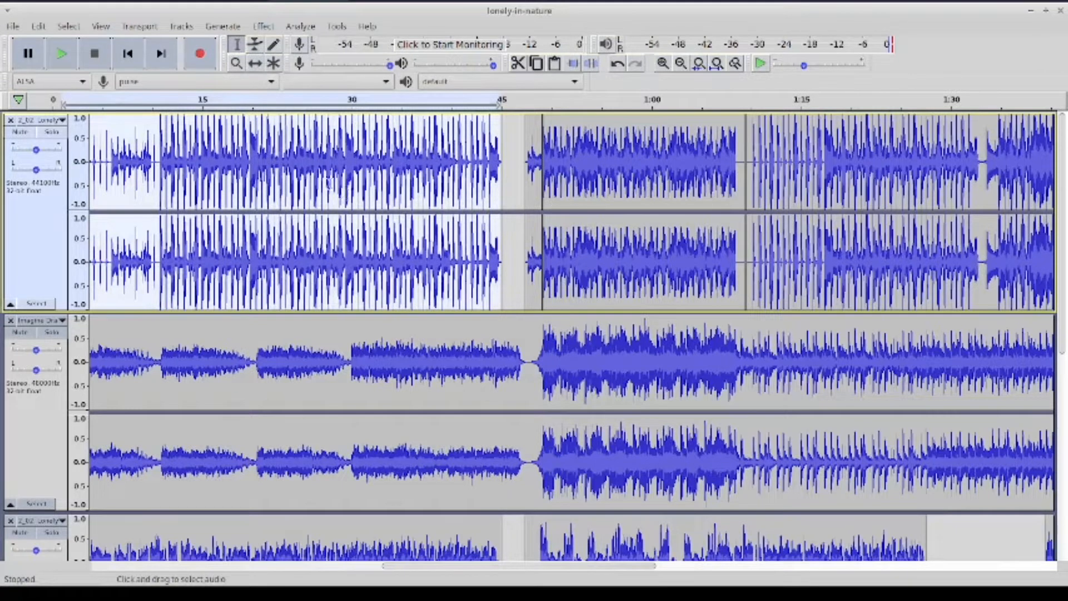
{"action": "left_click", "coordinate": [590, 62]}
{"action": "left_click", "coordinate": [355, 171]}
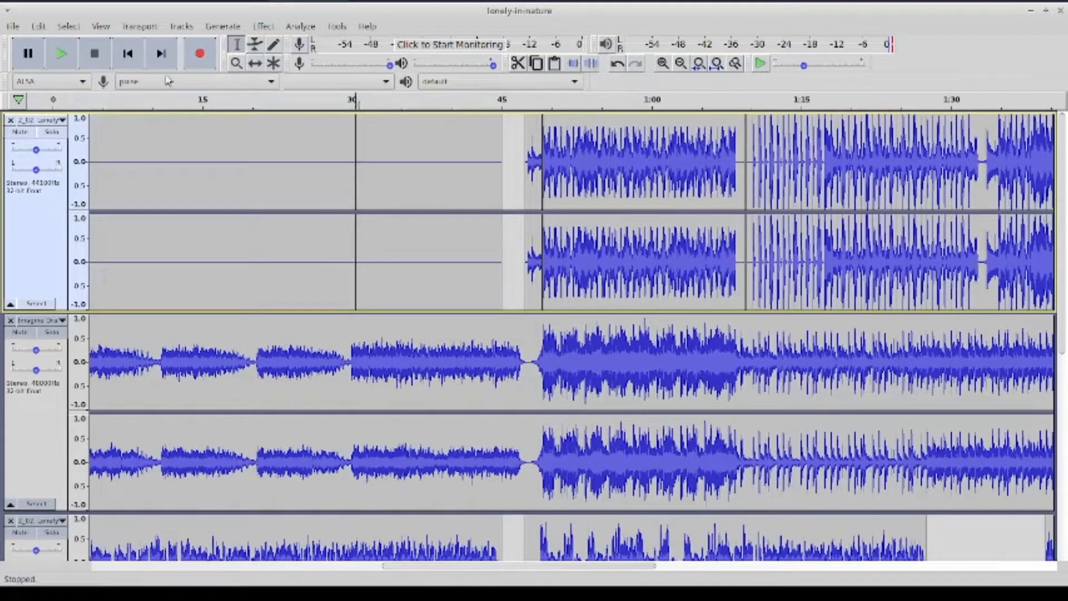
Play the mix from the beginning to about 0:20 to check the opening with the first Lonely clip silenced
{"action": "left_click", "coordinate": [127, 54]}
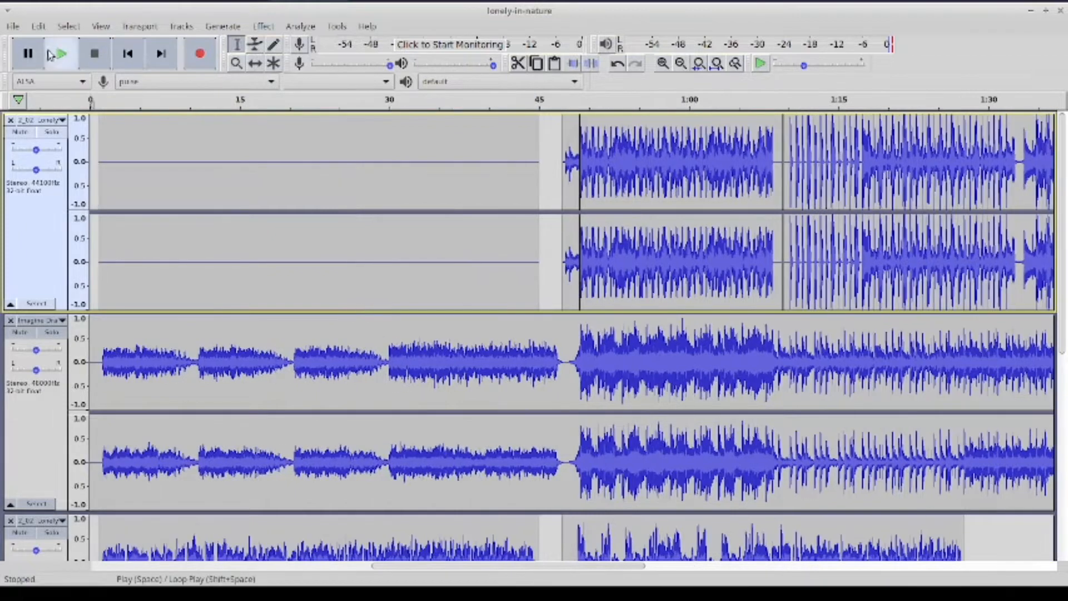
{"action": "left_click", "coordinate": [61, 54]}
{"action": "scroll", "coordinate": [320, 231], "scroll_direction": "down", "scroll_amount": 5}
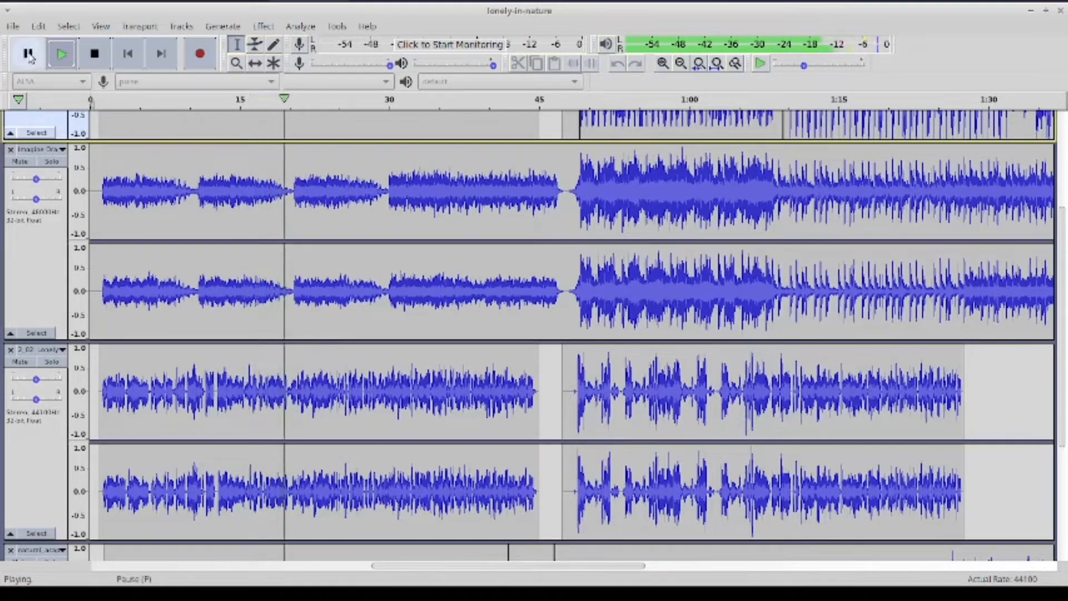
{"action": "key", "text": "p"}
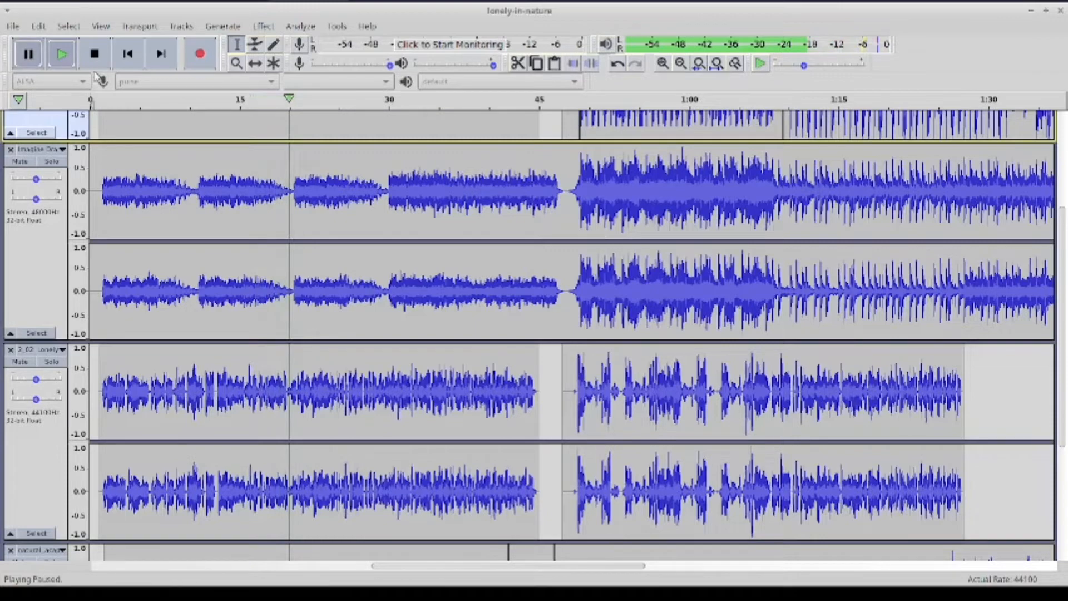
{"action": "key", "text": "space"}
{"action": "scroll", "coordinate": [804, 325], "scroll_direction": "right", "scroll_amount": 5}
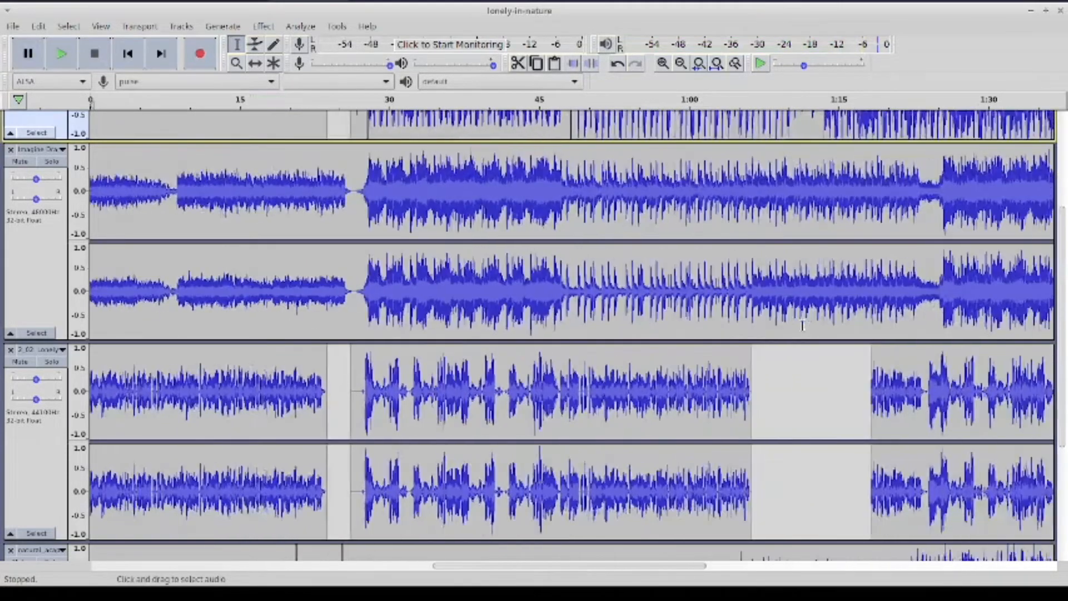
{"action": "scroll", "coordinate": [489, 282], "scroll_direction": "up", "scroll_amount": 3}
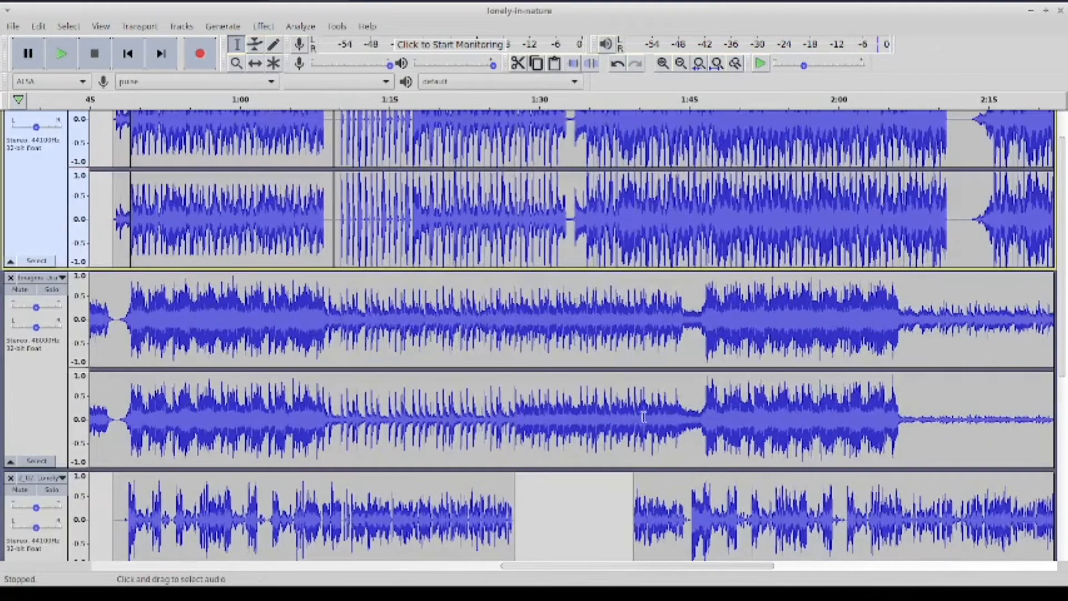
{"action": "scroll", "coordinate": [559, 249], "scroll_direction": "down", "scroll_amount": 3}
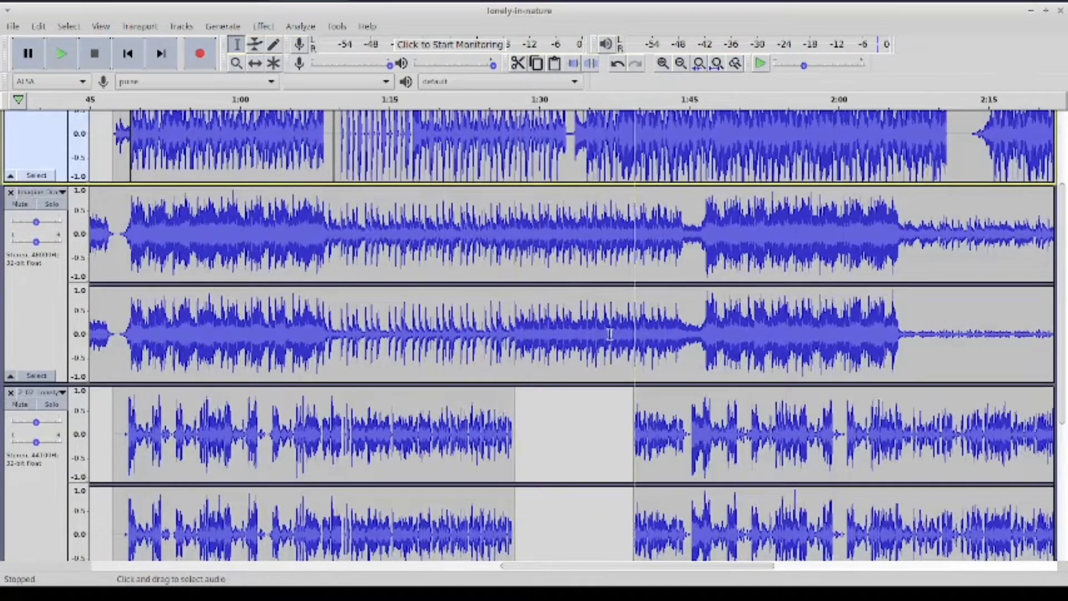
{"action": "scroll", "coordinate": [610, 334], "scroll_direction": "down", "scroll_amount": 8}
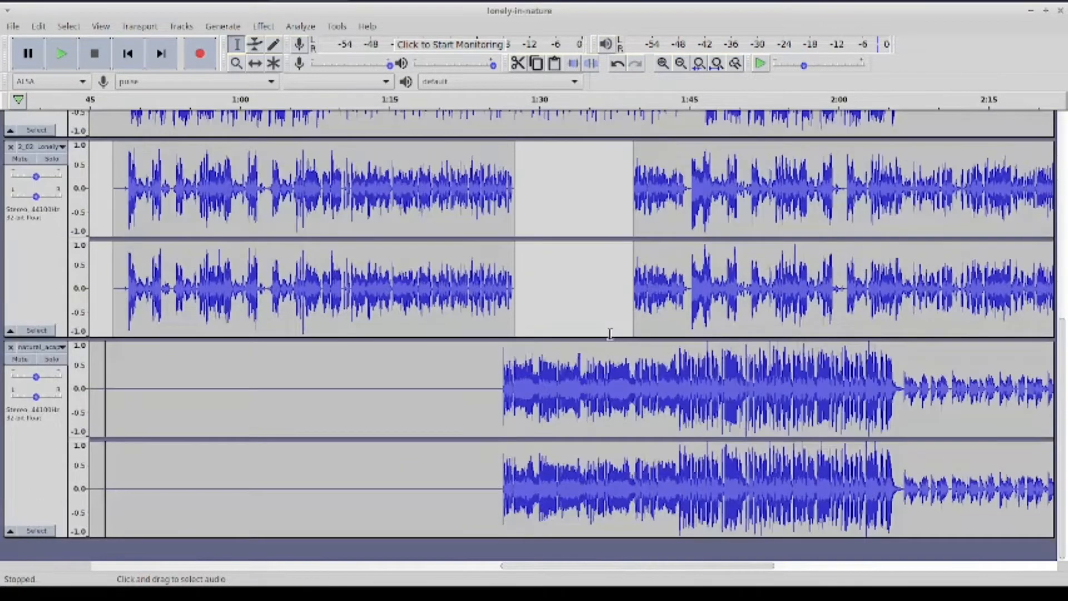
{"action": "left_click", "coordinate": [497, 367]}
{"action": "scroll", "coordinate": [538, 347], "scroll_direction": "up", "scroll_amount": 7}
{"action": "scroll", "coordinate": [538, 348], "scroll_direction": "up", "scroll_amount": 1}
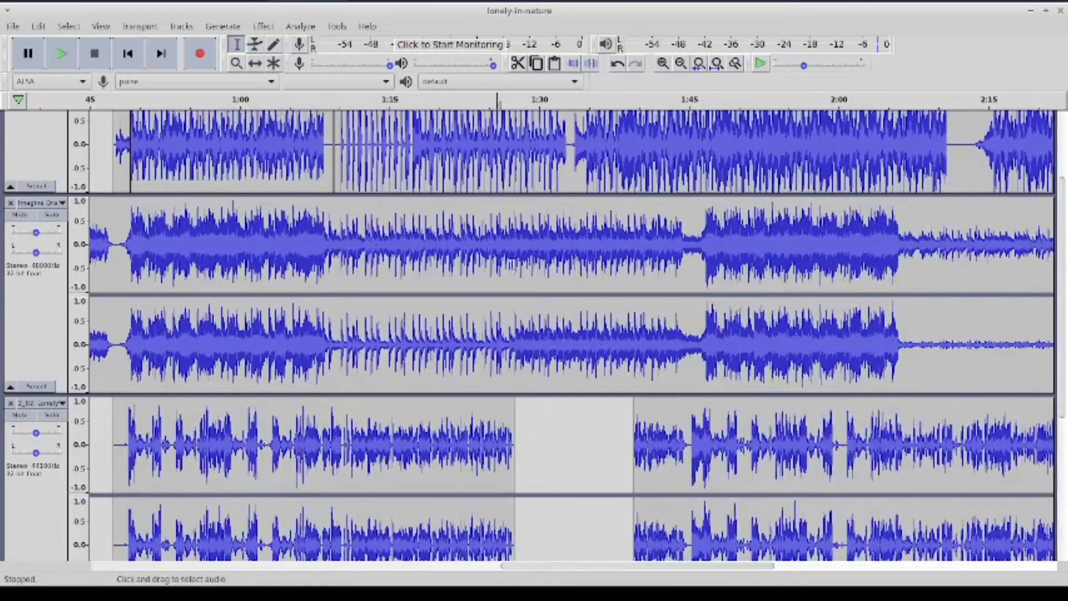
{"action": "left_click", "coordinate": [254, 62]}
{"action": "left_click_drag", "start_coordinate": [662, 155], "coordinate": [777, 147]}
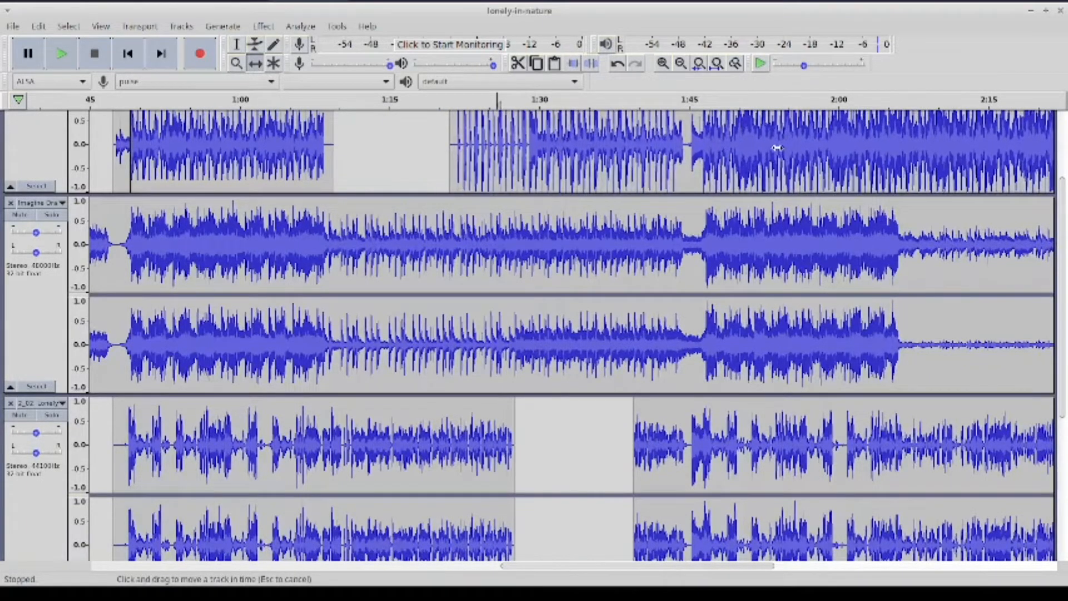
{"action": "left_click_drag", "start_coordinate": [778, 147], "coordinate": [583, 128]}
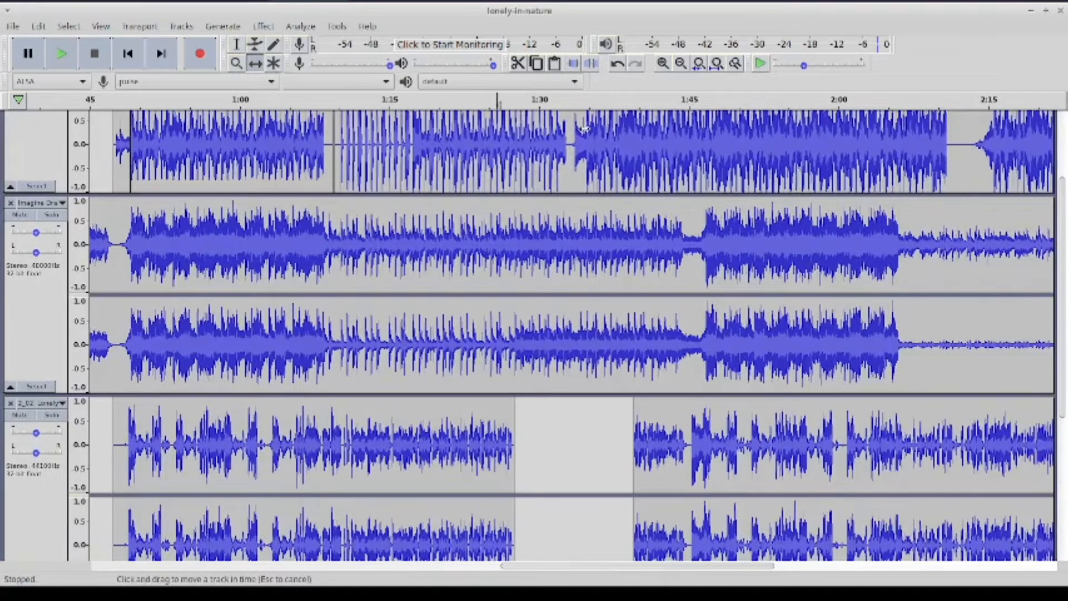
Split the uppermost Lonely track at about 1:27 and shift the two clips after 1:09 about 12 seconds later
{"action": "key", "text": "Up"}
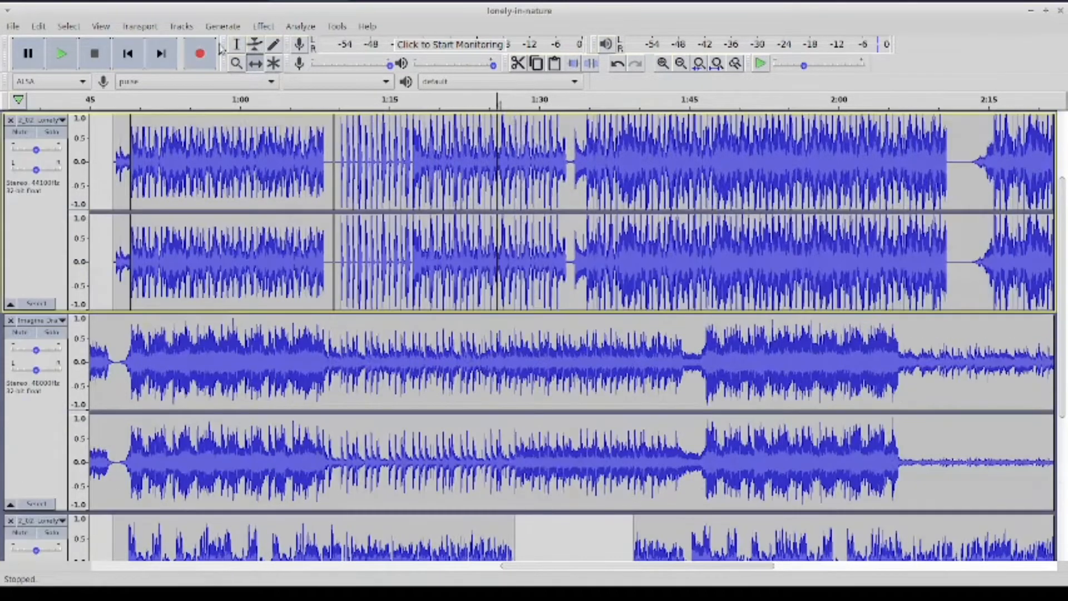
{"action": "scroll", "coordinate": [591, 218], "scroll_direction": "down", "scroll_amount": 3}
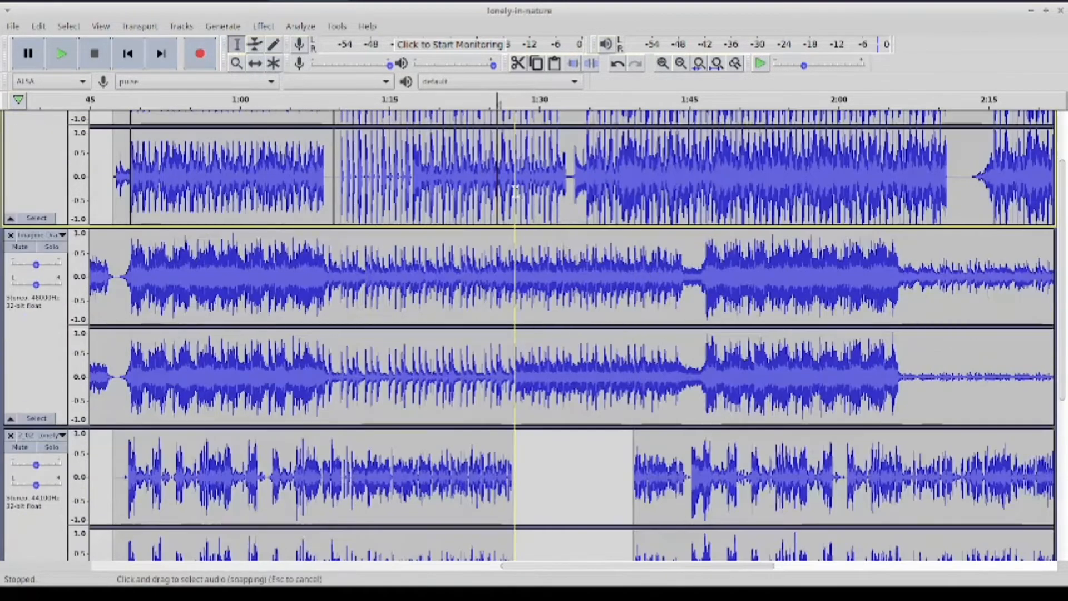
{"action": "scroll", "coordinate": [515, 191], "scroll_direction": "up", "scroll_amount": 3}
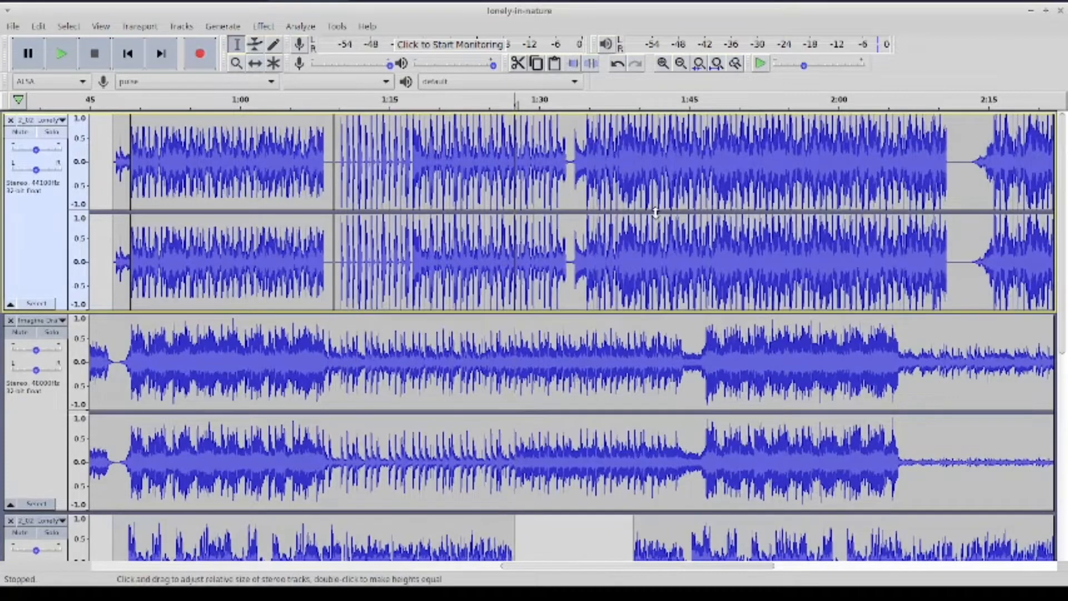
{"action": "left_click", "coordinate": [254, 63]}
{"action": "left_click_drag", "start_coordinate": [579, 258], "coordinate": [675, 251]}
{"action": "left_click_drag", "start_coordinate": [434, 224], "coordinate": [554, 225]}
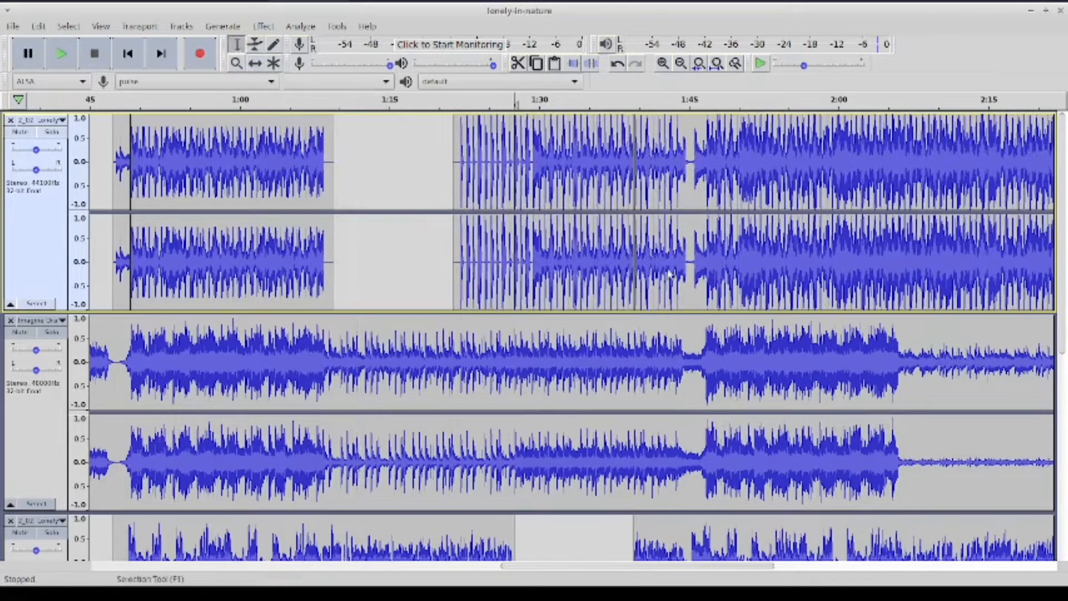
Fine-align the shifted Lonely clips with the beats of the Imagine Dragons track below, joining them end to end at about 1:39.5
{"action": "left_click", "coordinate": [662, 63]}
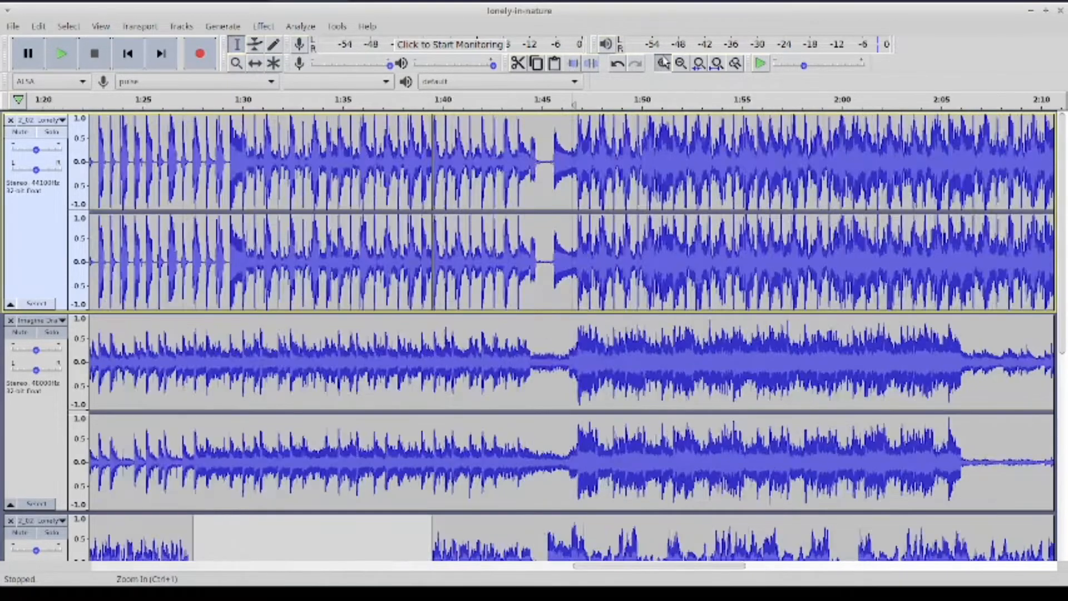
{"action": "left_click", "coordinate": [662, 63]}
{"action": "scroll", "coordinate": [696, 205], "scroll_direction": "down", "scroll_amount": 4}
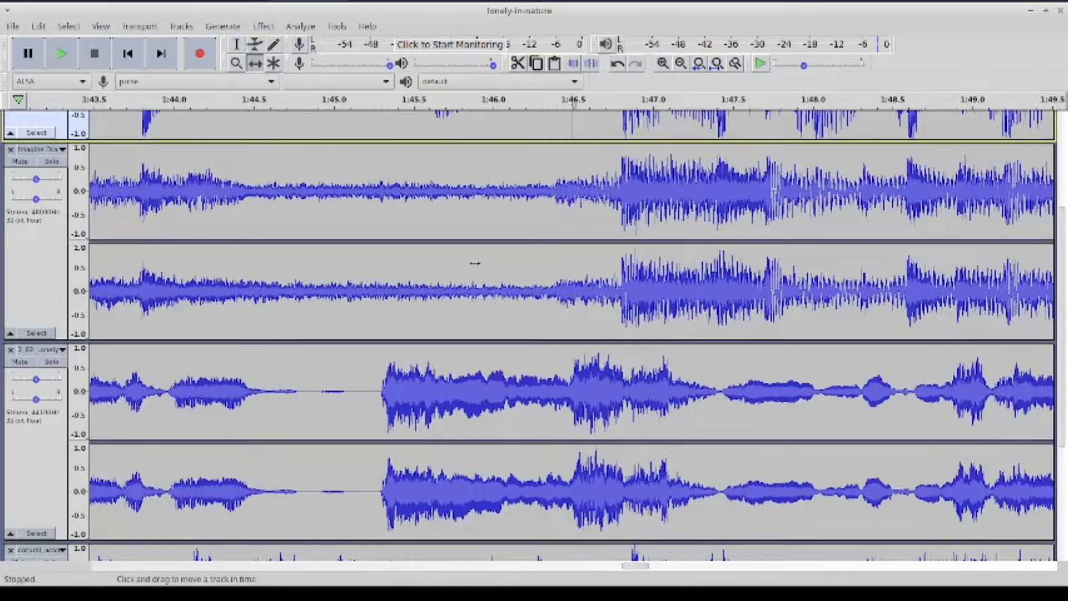
{"action": "scroll", "coordinate": [474, 263], "scroll_direction": "left", "scroll_amount": 5}
{"action": "scroll", "coordinate": [456, 280], "scroll_direction": "up", "scroll_amount": 4}
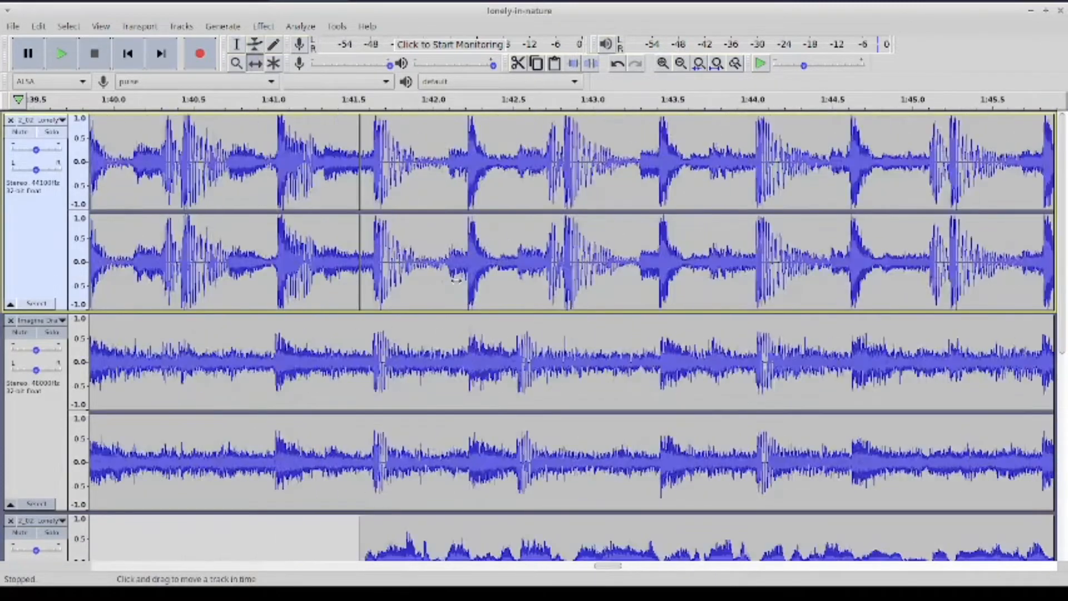
{"action": "left_click_drag", "start_coordinate": [456, 280], "coordinate": [697, 298]}
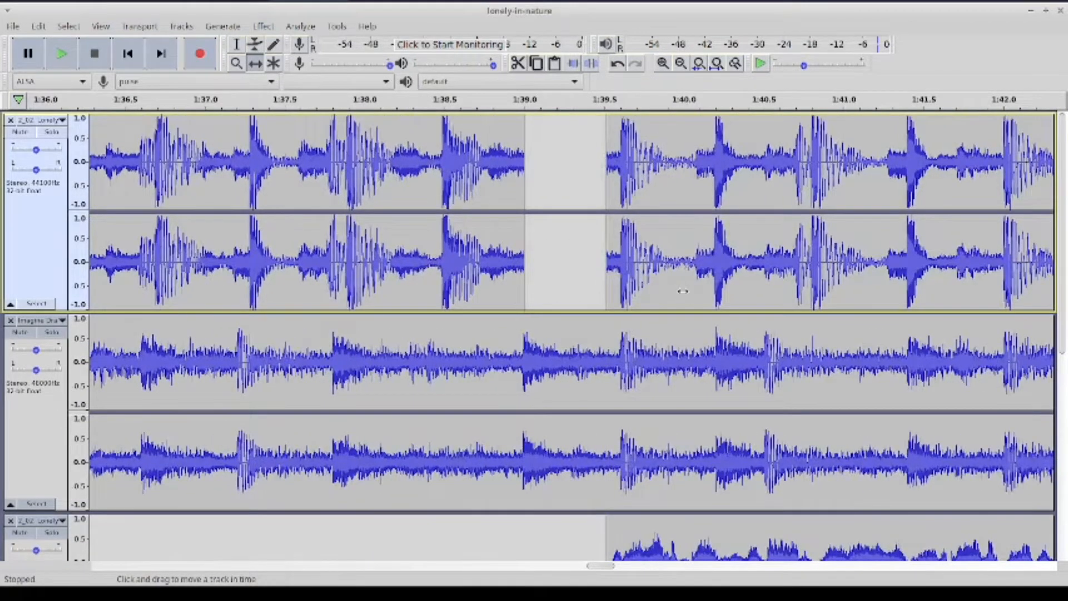
{"action": "scroll", "coordinate": [737, 308], "scroll_direction": "right", "scroll_amount": 10}
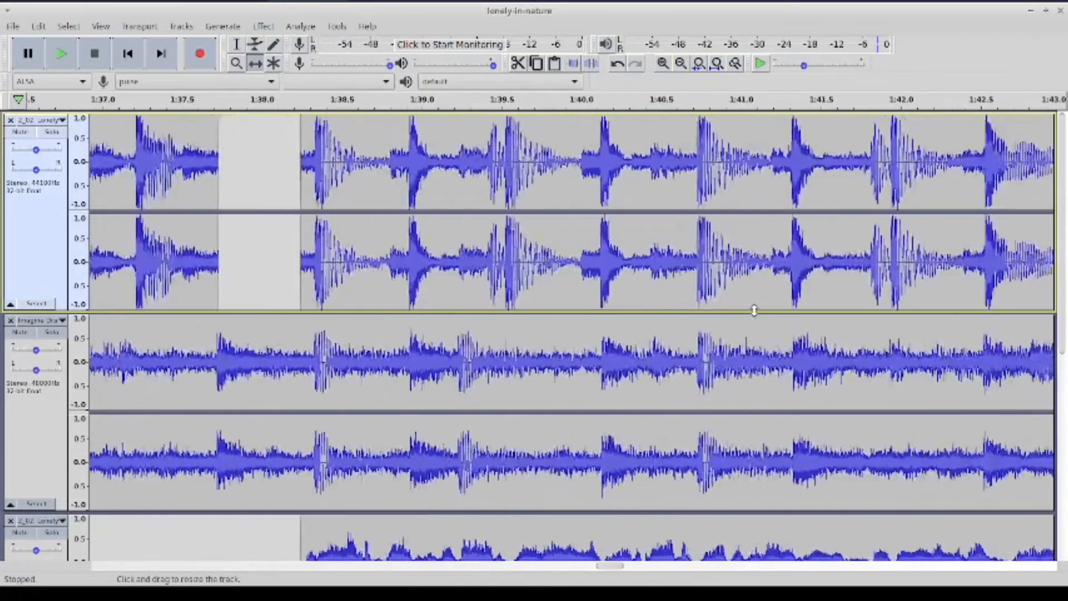
{"action": "scroll", "coordinate": [797, 302], "scroll_direction": "right", "scroll_amount": 8}
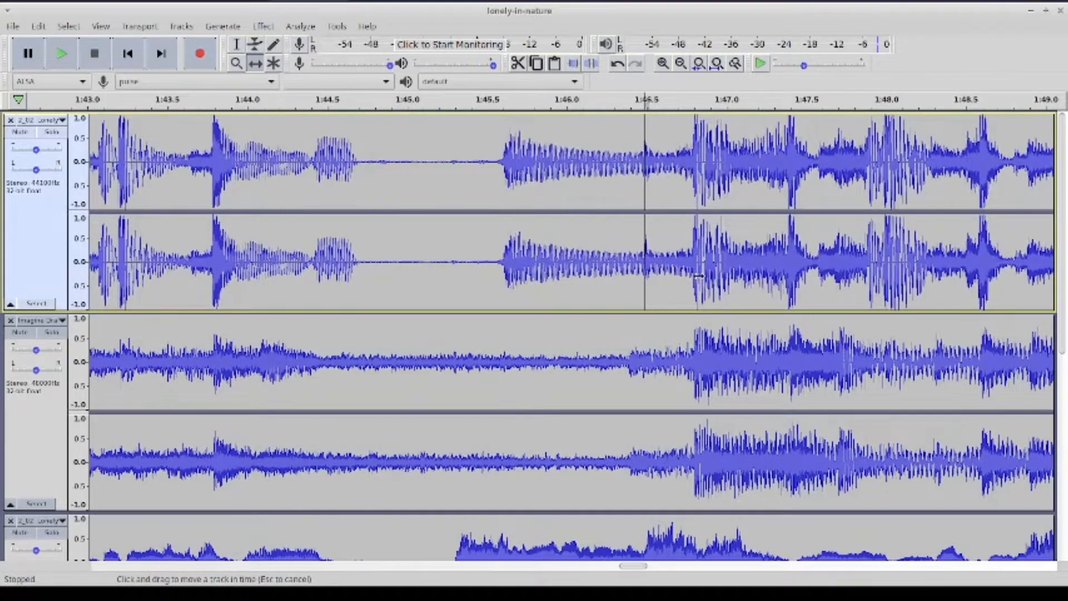
{"action": "scroll", "coordinate": [557, 304], "scroll_direction": "left", "scroll_amount": 10}
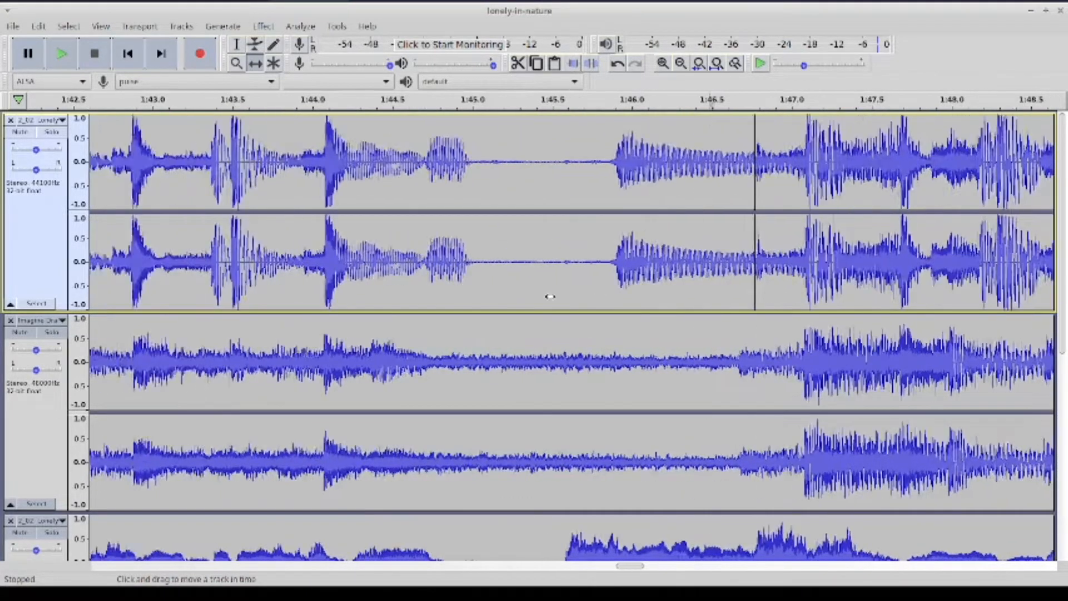
{"action": "scroll", "coordinate": [517, 276], "scroll_direction": "left", "scroll_amount": 15}
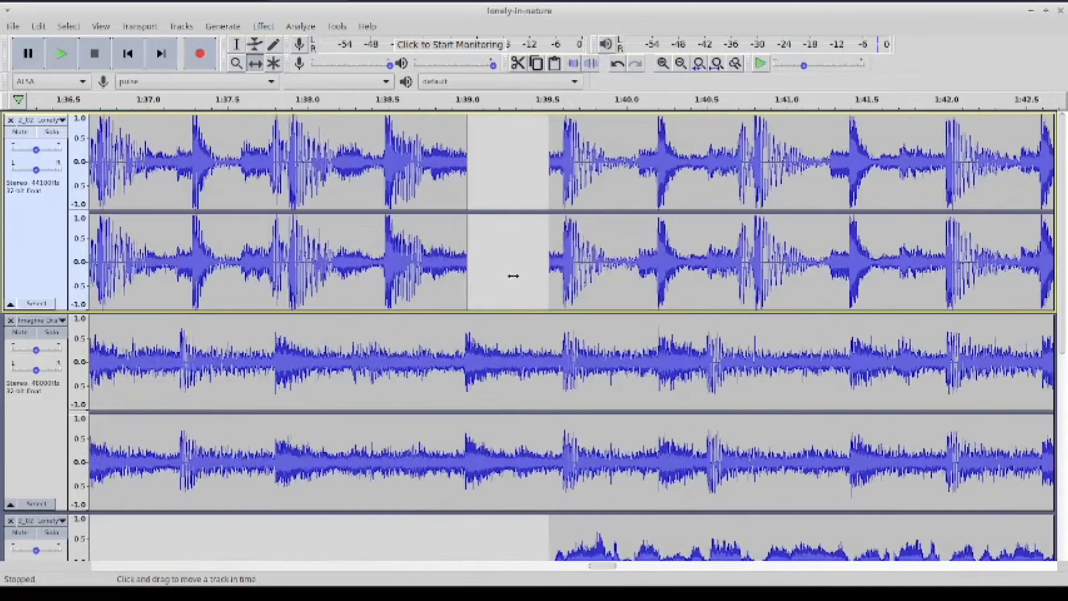
{"action": "left_click_drag", "start_coordinate": [408, 284], "coordinate": [553, 300]}
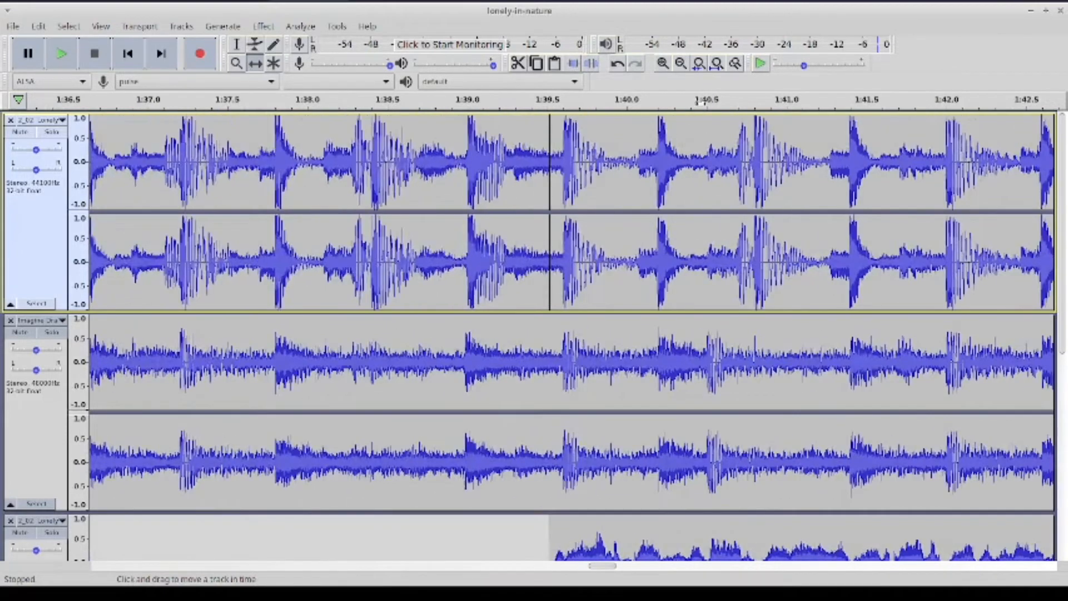
Play the mix from about 1:46 to check how the shifted Lonely clip lines up with the drop
{"action": "left_click", "coordinate": [680, 63]}
{"action": "left_click", "coordinate": [681, 63]}
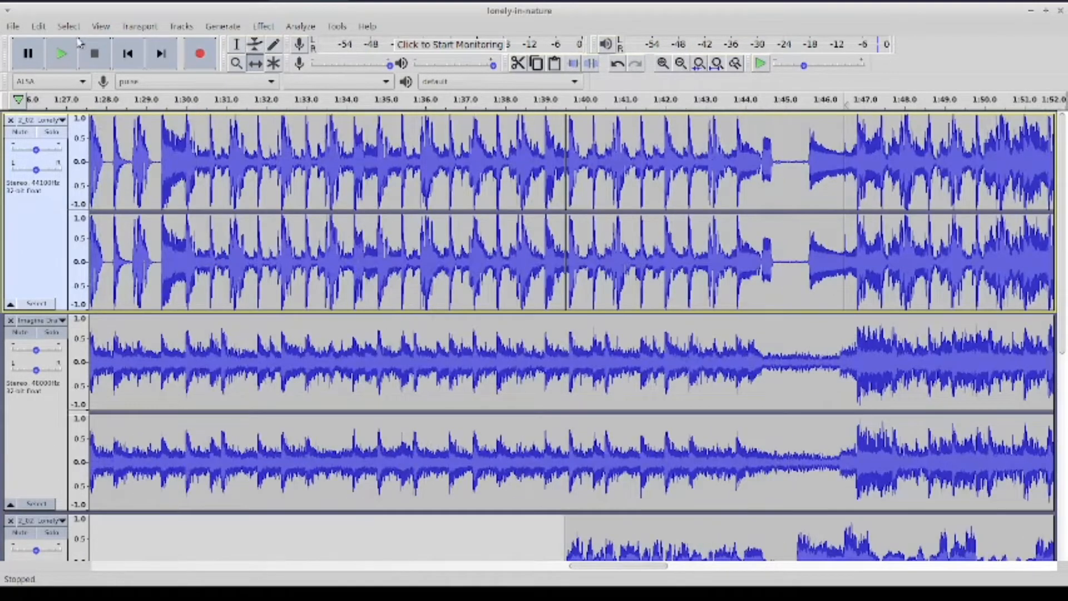
{"action": "left_click", "coordinate": [62, 53]}
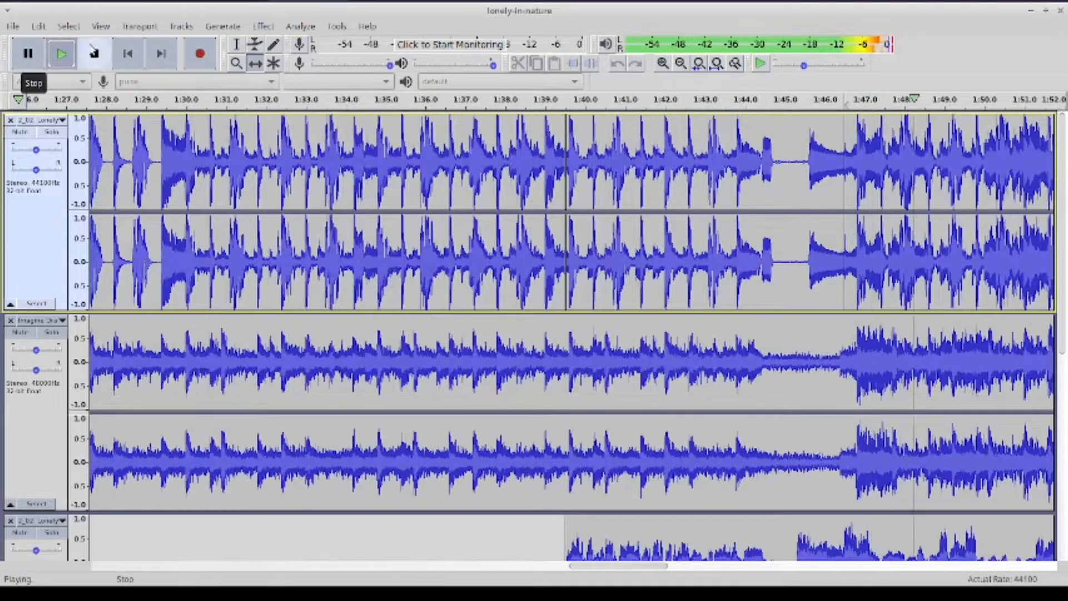
{"action": "left_click", "coordinate": [94, 53]}
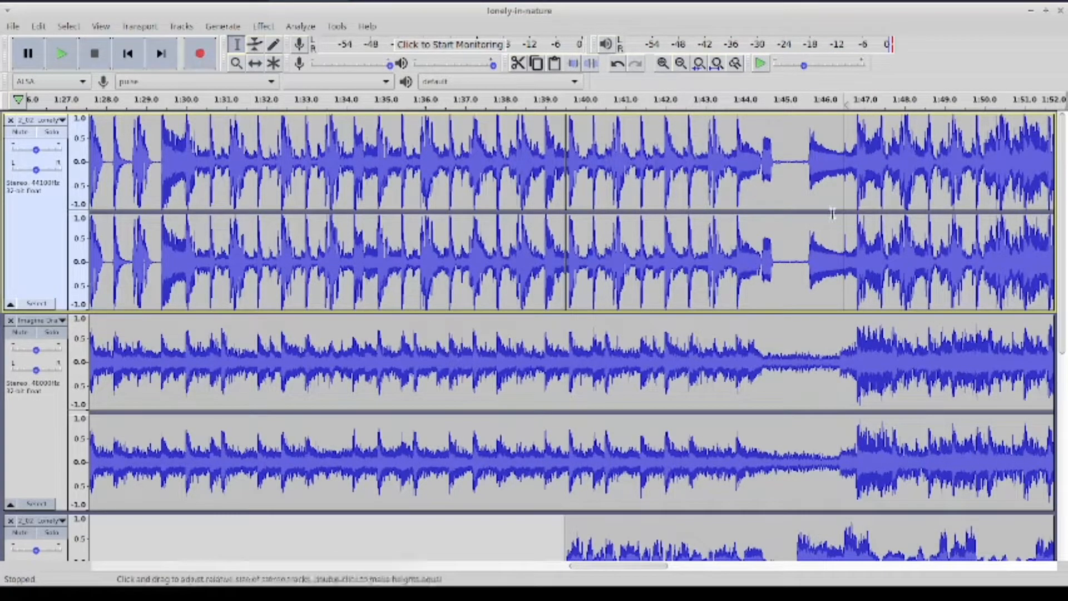
Play the mix from about 1:21 to check how the start of the shifted Lonely clip sounds
{"action": "scroll", "coordinate": [884, 407], "scroll_direction": "down", "scroll_amount": 3}
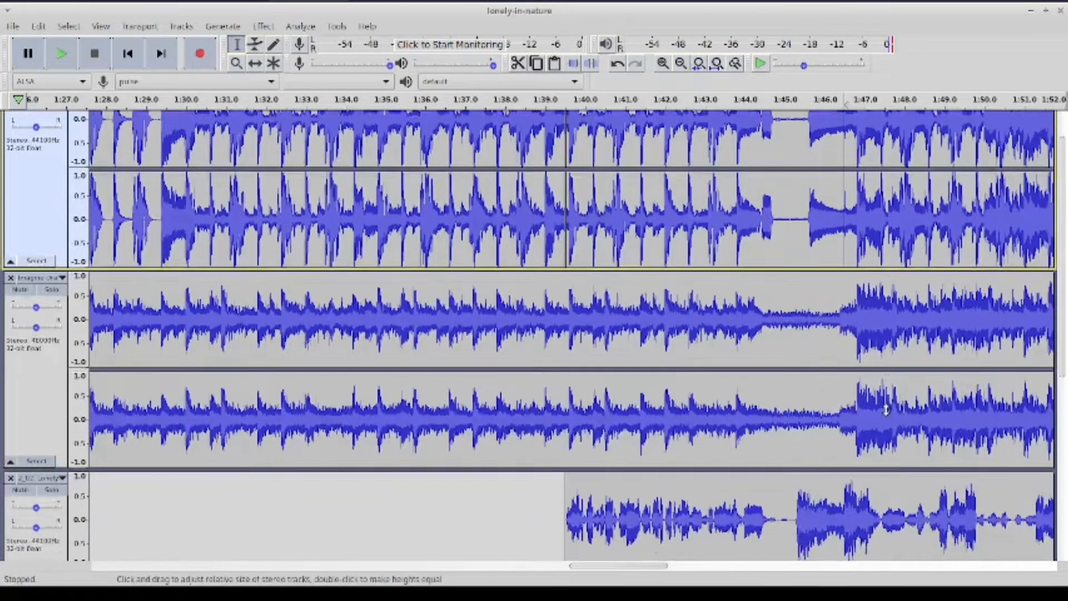
{"action": "scroll", "coordinate": [838, 303], "scroll_direction": "up", "scroll_amount": 2}
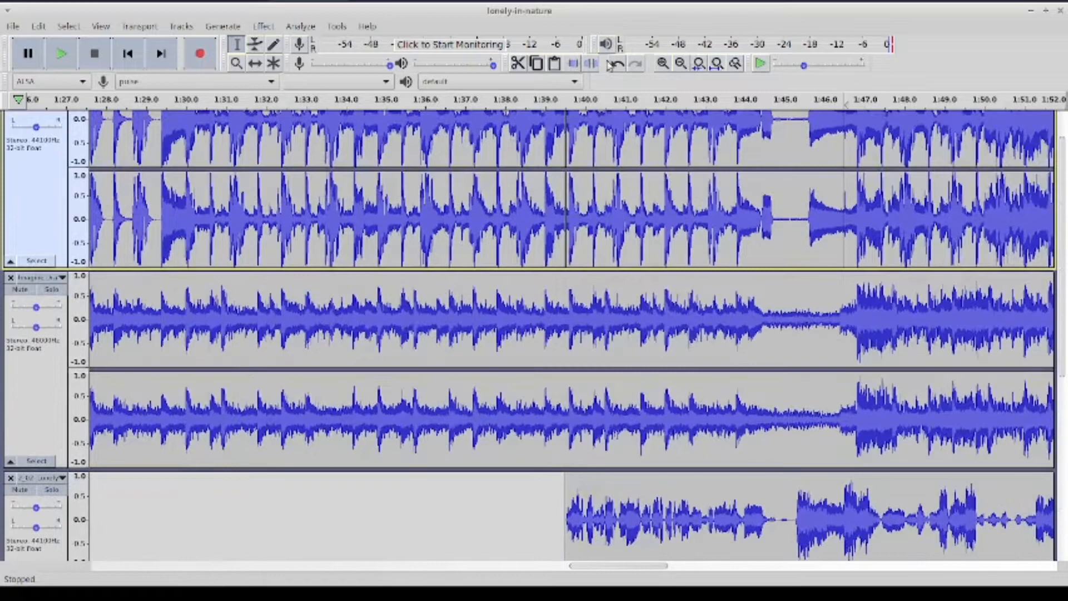
{"action": "left_click", "coordinate": [680, 63]}
{"action": "left_click", "coordinate": [681, 63]}
{"action": "scroll", "coordinate": [473, 243], "scroll_direction": "up", "scroll_amount": 1}
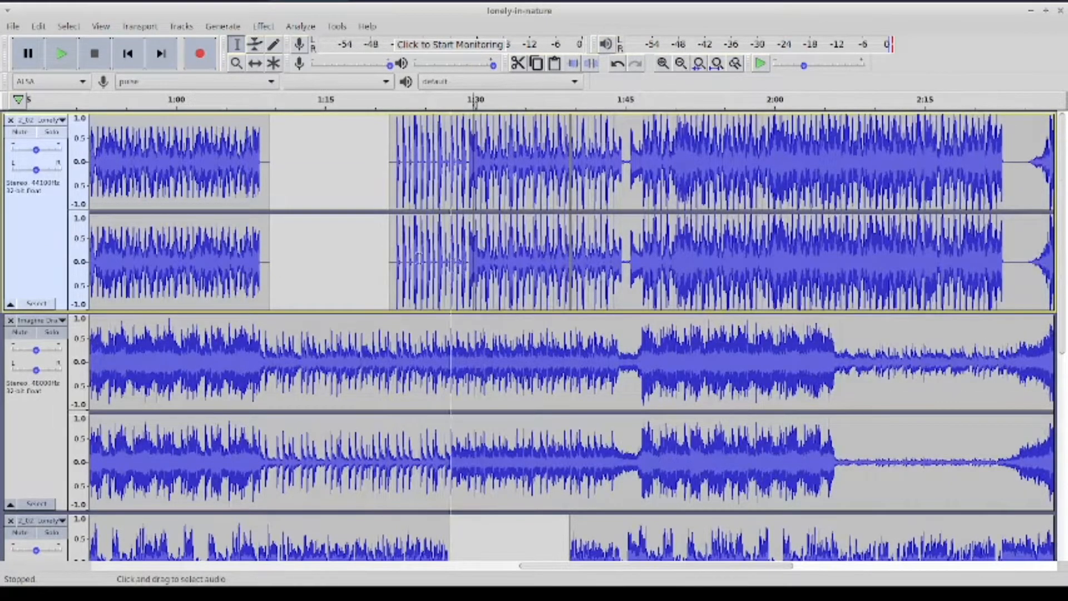
{"action": "left_click", "coordinate": [383, 178]}
{"action": "left_click", "coordinate": [61, 53]}
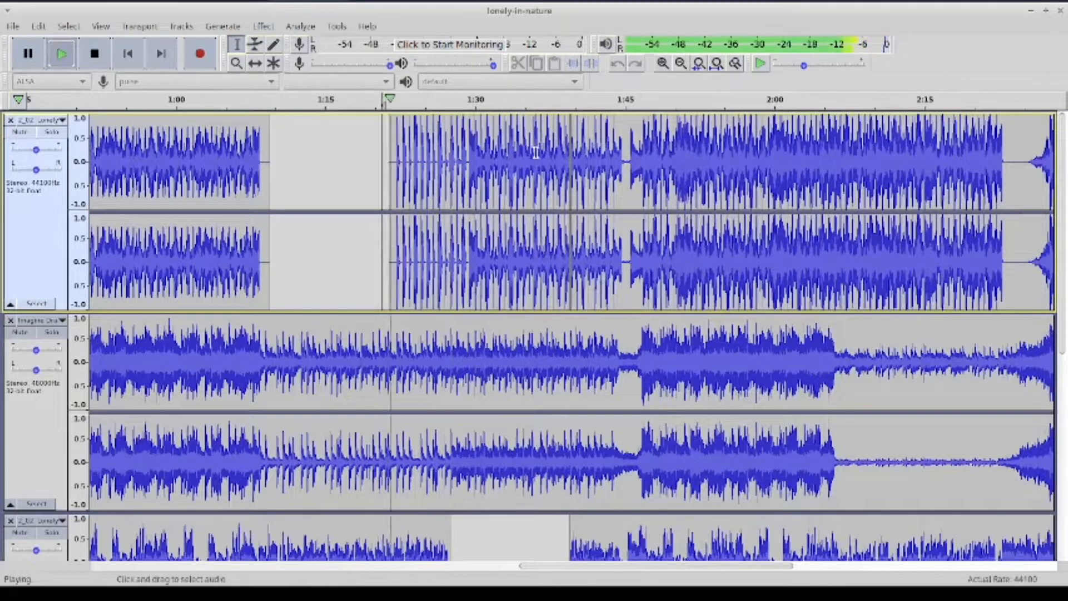
{"action": "left_click", "coordinate": [663, 63]}
{"action": "left_click", "coordinate": [663, 63]}
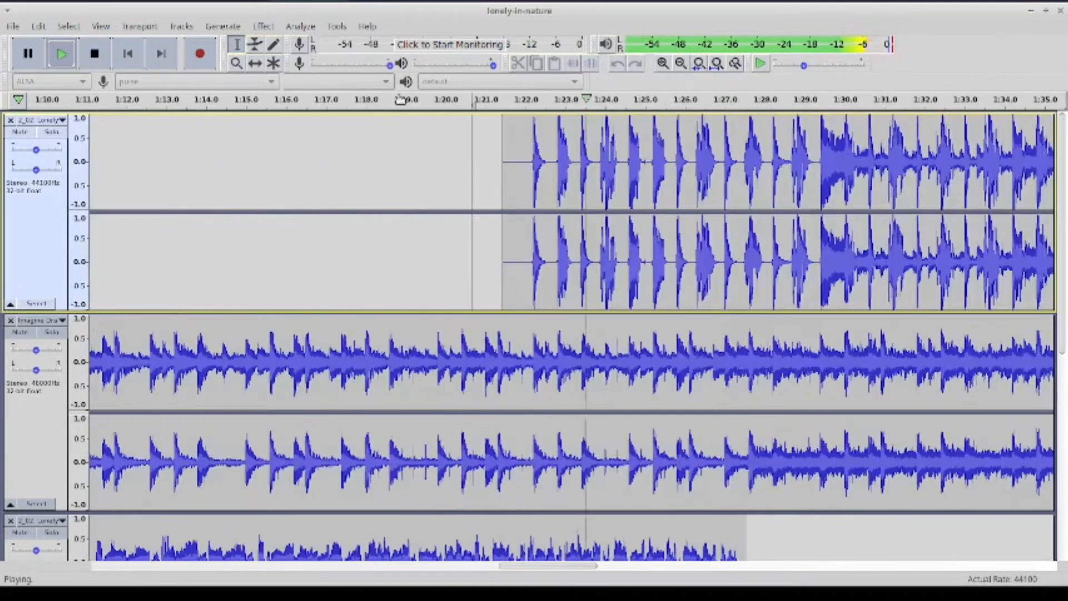
{"action": "left_click", "coordinate": [95, 53]}
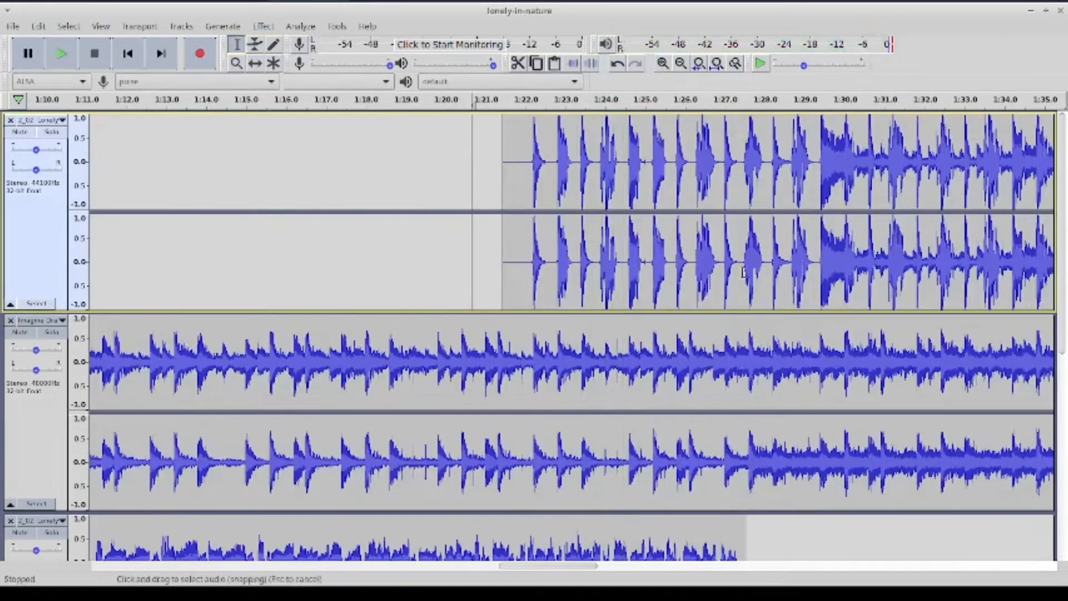
Silence the uppermost Lonely track from about 1:21 to 1:27 and play from about 1:26 to check its entry
{"action": "left_click_drag", "start_coordinate": [738, 267], "coordinate": [503, 251]}
{"action": "left_click", "coordinate": [590, 63]}
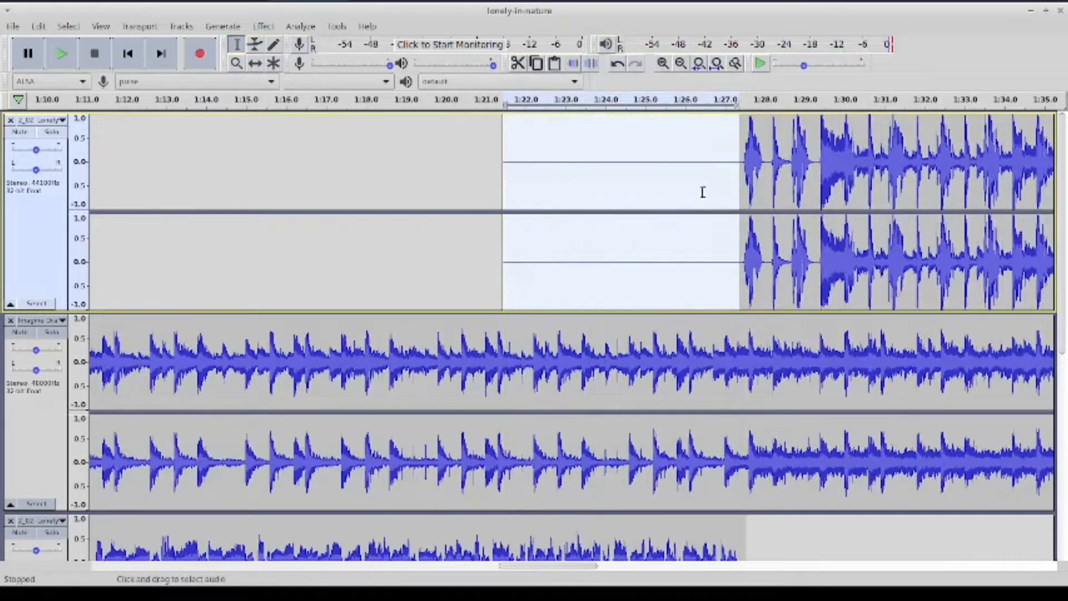
{"action": "left_click", "coordinate": [700, 191]}
{"action": "left_click", "coordinate": [61, 53]}
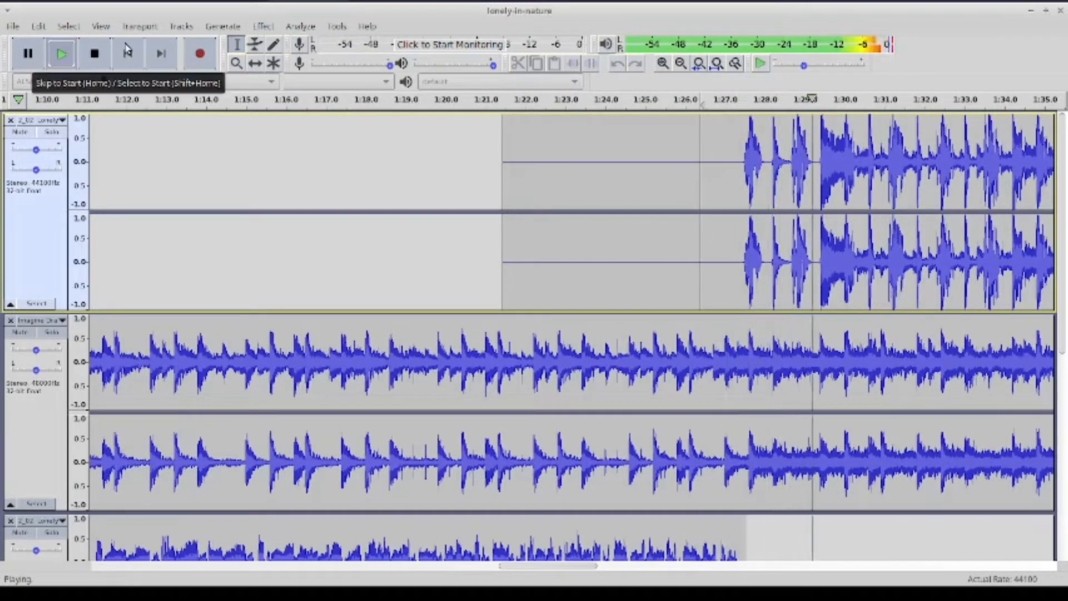
{"action": "left_click", "coordinate": [95, 54]}
Play the mix from about 1:26 to 1:46 to check the shifted Lonely clip against the Natural acapella
{"action": "left_click", "coordinate": [680, 63]}
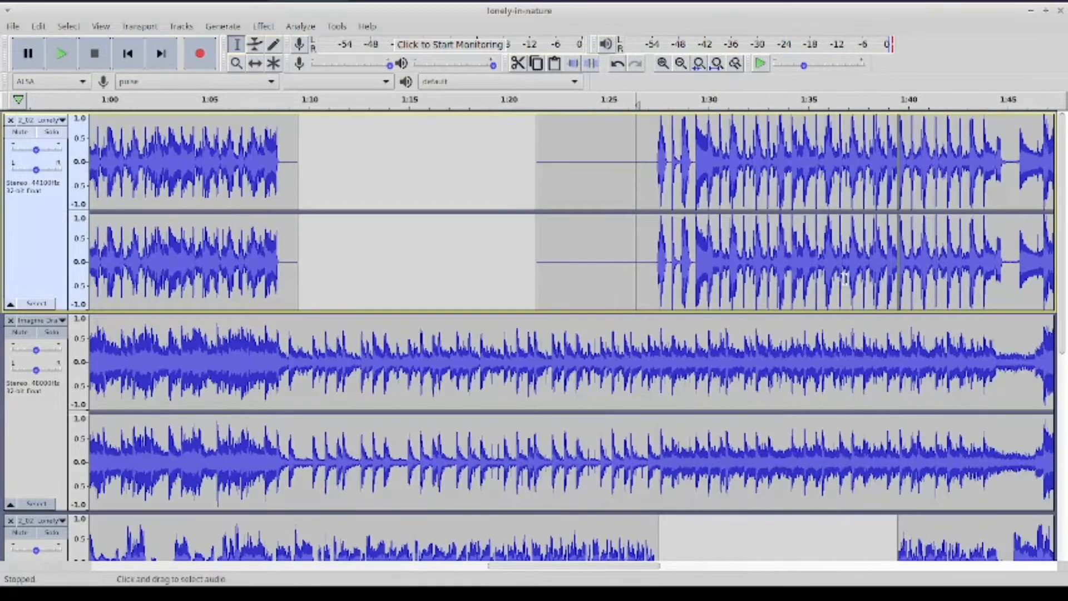
{"action": "scroll", "coordinate": [865, 313], "scroll_direction": "down", "scroll_amount": 2}
{"action": "scroll", "coordinate": [864, 314], "scroll_direction": "up", "scroll_amount": 2}
{"action": "scroll", "coordinate": [865, 313], "scroll_direction": "down", "scroll_amount": 4}
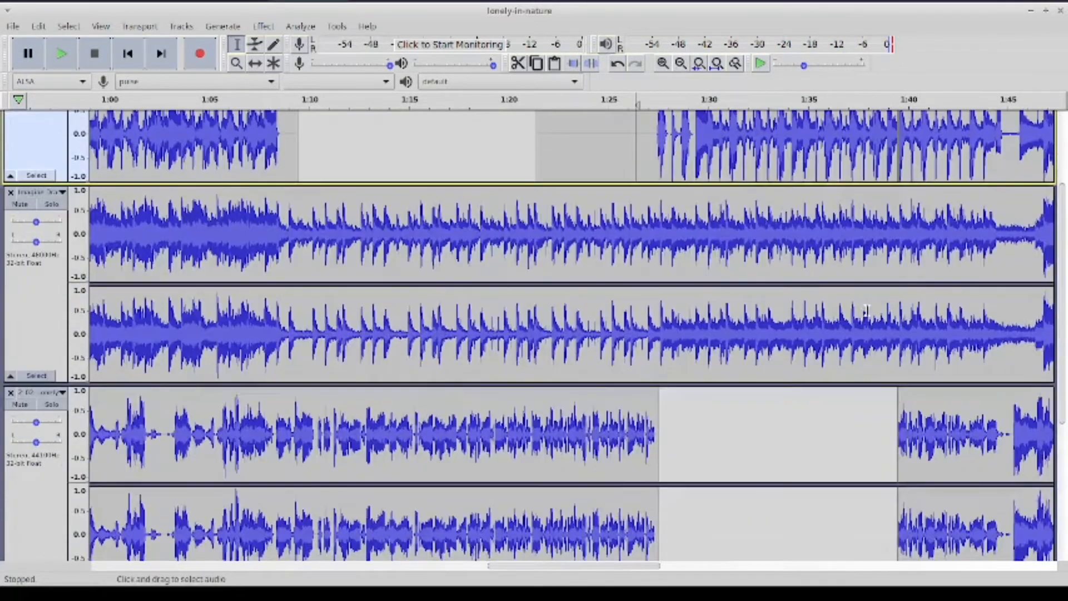
{"action": "scroll", "coordinate": [866, 310], "scroll_direction": "right", "scroll_amount": 3}
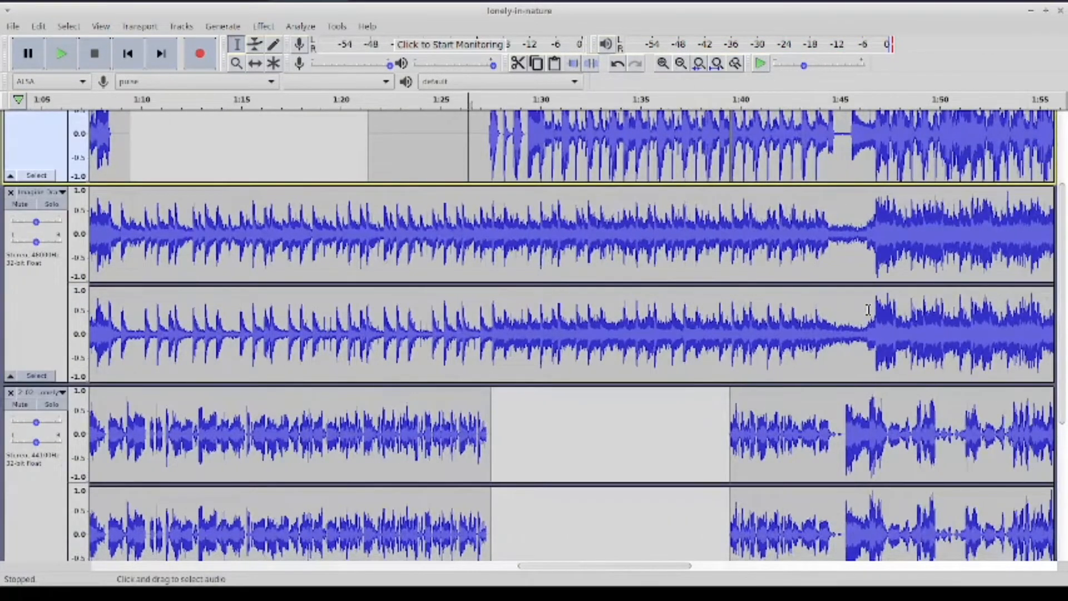
{"action": "scroll", "coordinate": [868, 309], "scroll_direction": "up", "scroll_amount": 2}
{"action": "scroll", "coordinate": [868, 309], "scroll_direction": "down", "scroll_amount": 1}
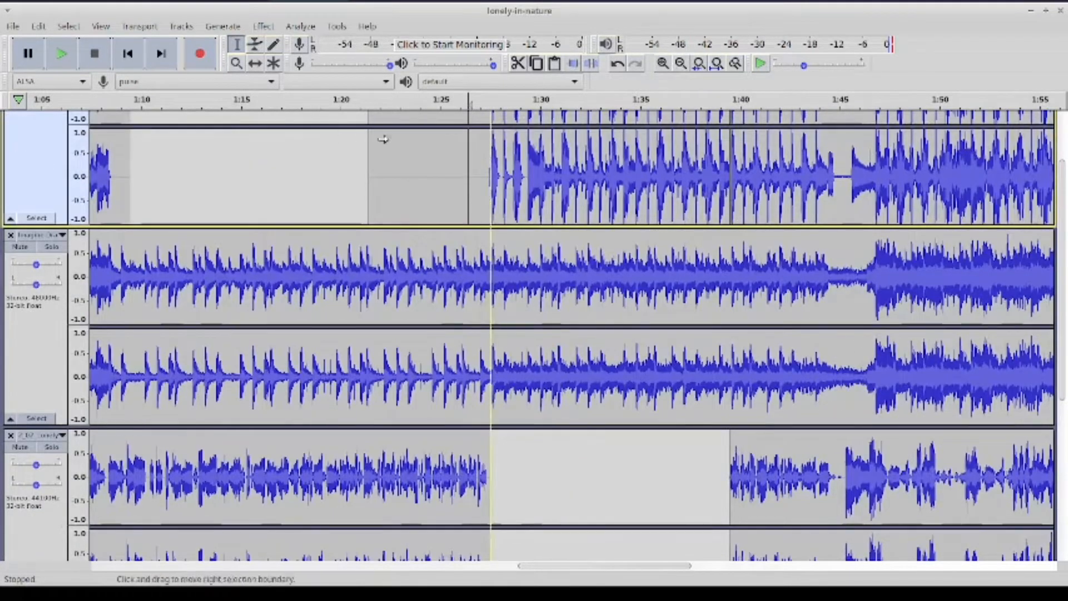
{"action": "left_click", "coordinate": [70, 52]}
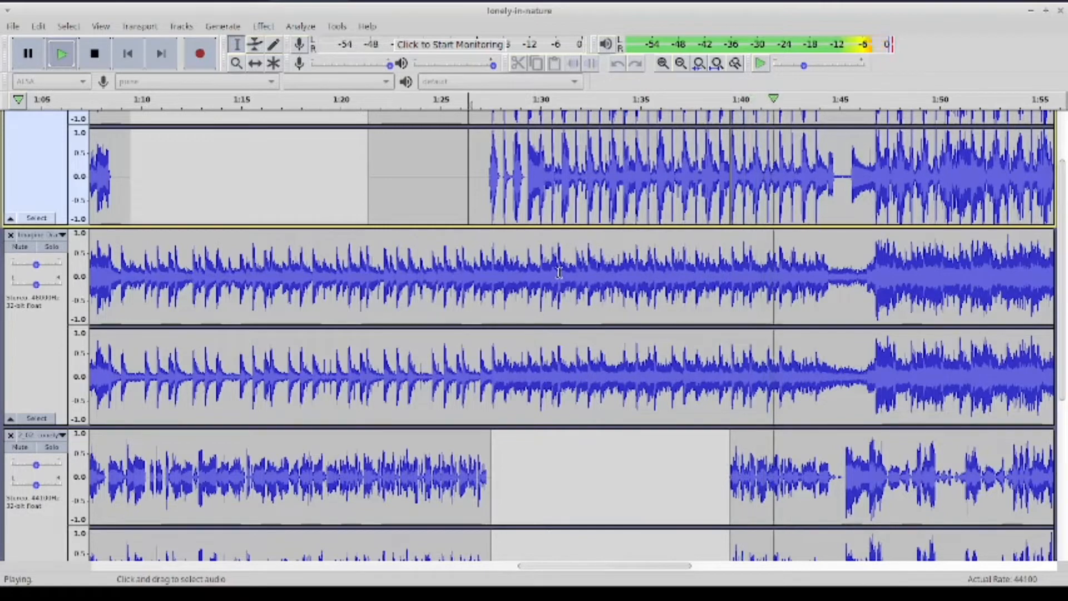
{"action": "scroll", "coordinate": [804, 338], "scroll_direction": "down", "scroll_amount": 4}
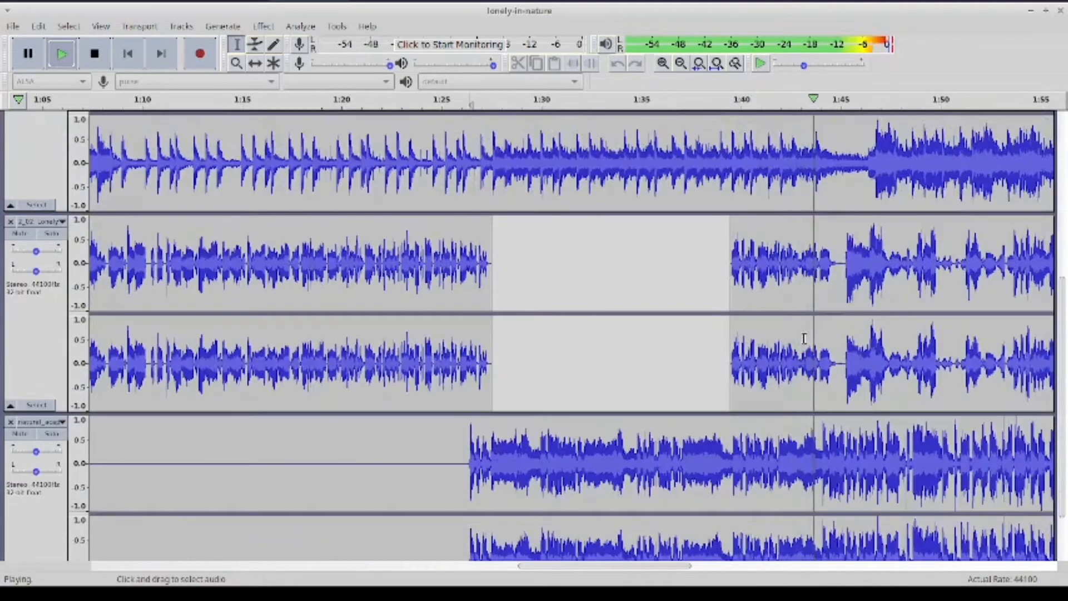
{"action": "scroll", "coordinate": [803, 337], "scroll_direction": "up", "scroll_amount": 4}
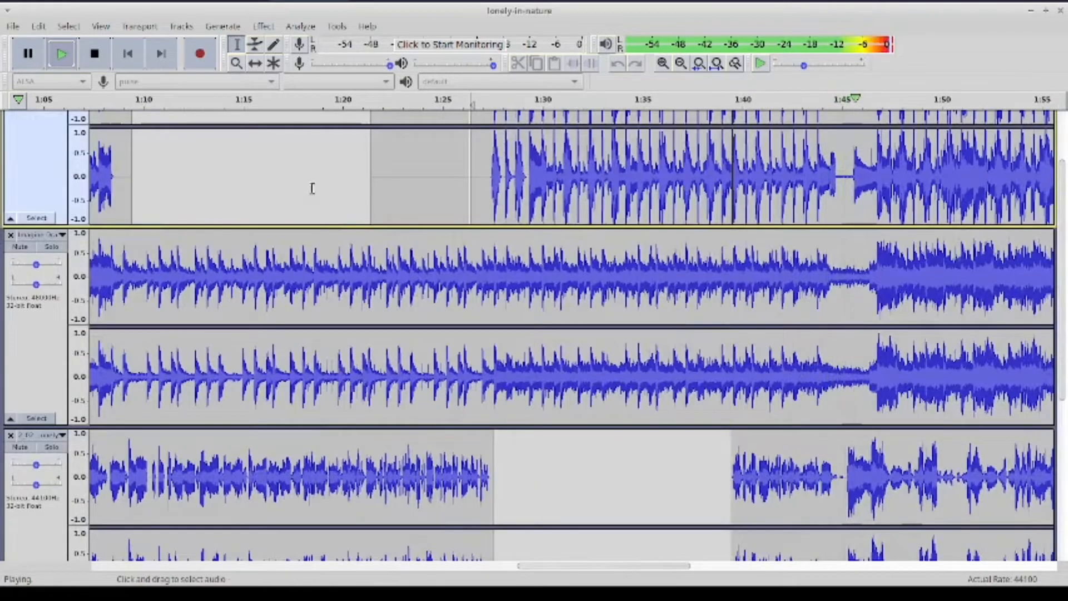
{"action": "left_click", "coordinate": [100, 56]}
{"action": "scroll", "coordinate": [843, 362], "scroll_direction": "down", "scroll_amount": 5}
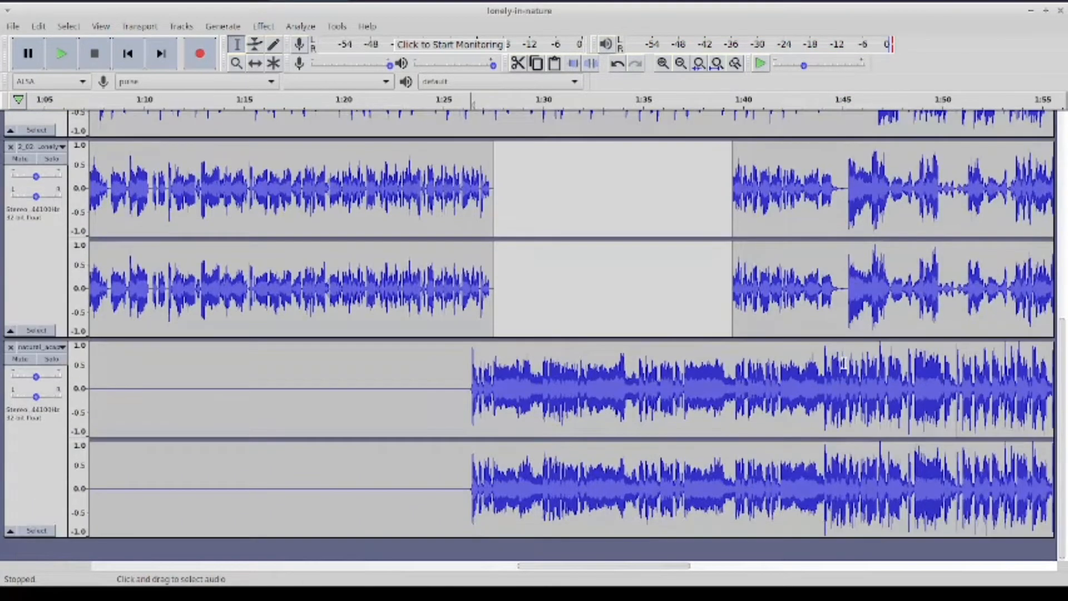
Split the Natural acapella track at about 1:39.6 and 1:44.1, and play the mix from the second cut to about 1:50
{"action": "left_click", "coordinate": [732, 390]}
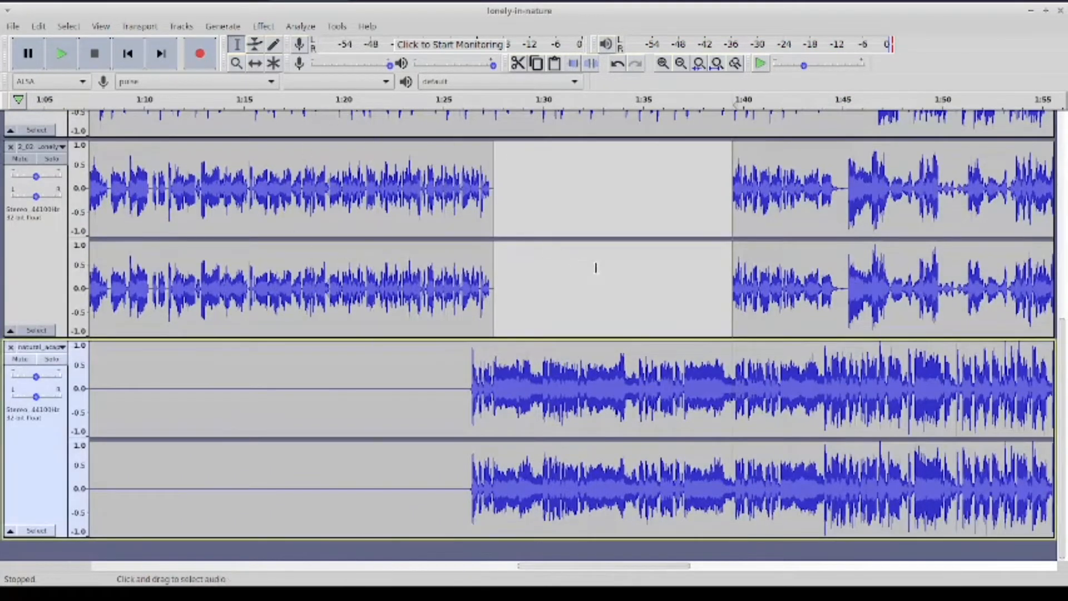
{"action": "double_click", "coordinate": [663, 63]}
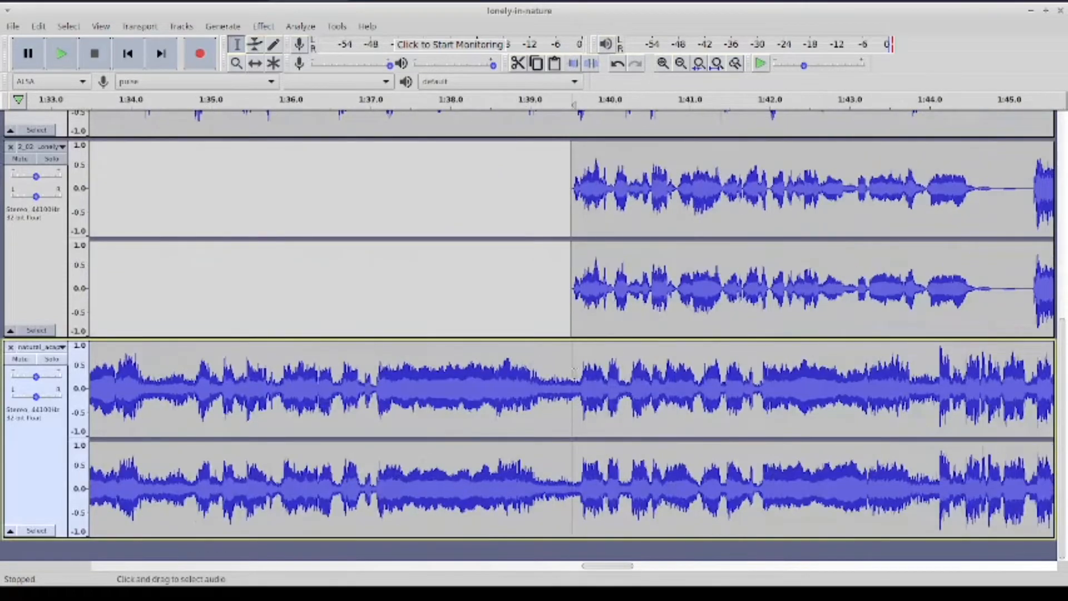
{"action": "left_click", "coordinate": [577, 383]}
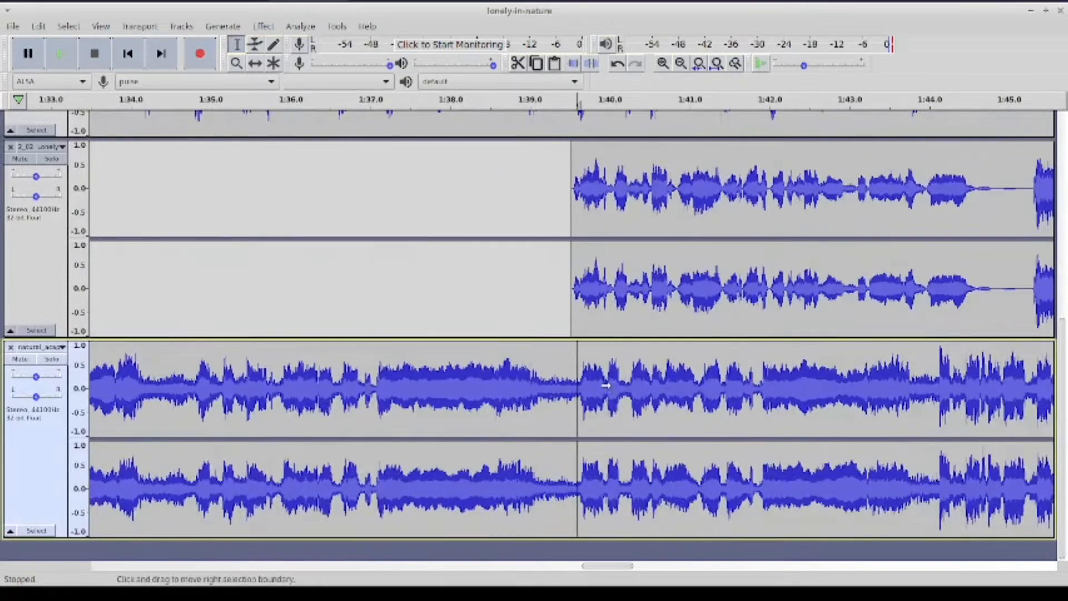
{"action": "left_click", "coordinate": [680, 63]}
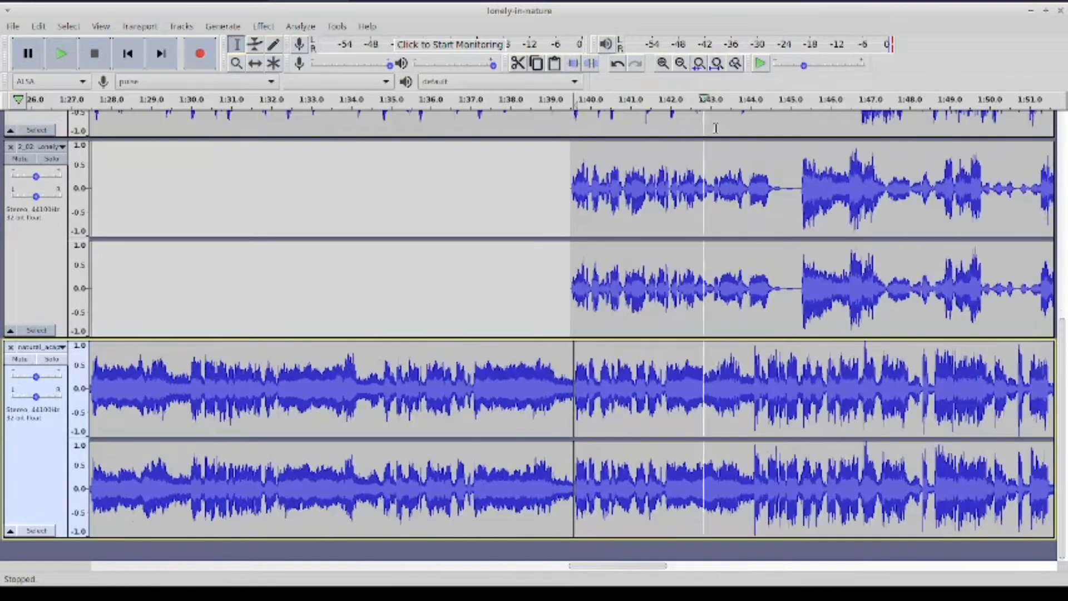
{"action": "left_click", "coordinate": [754, 367]}
{"action": "left_click", "coordinate": [62, 54]}
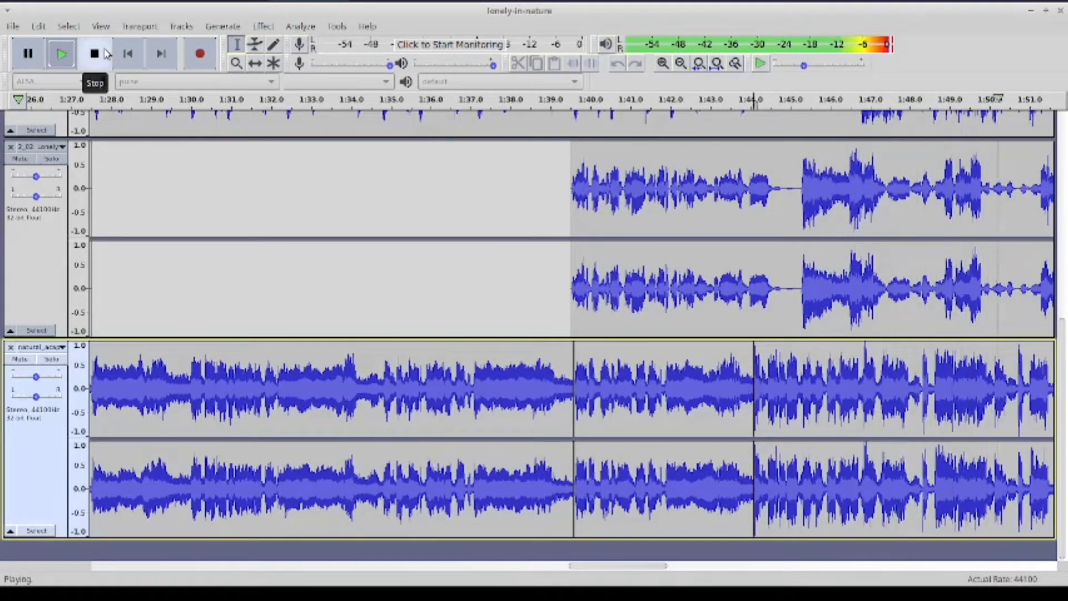
{"action": "left_click", "coordinate": [107, 54]}
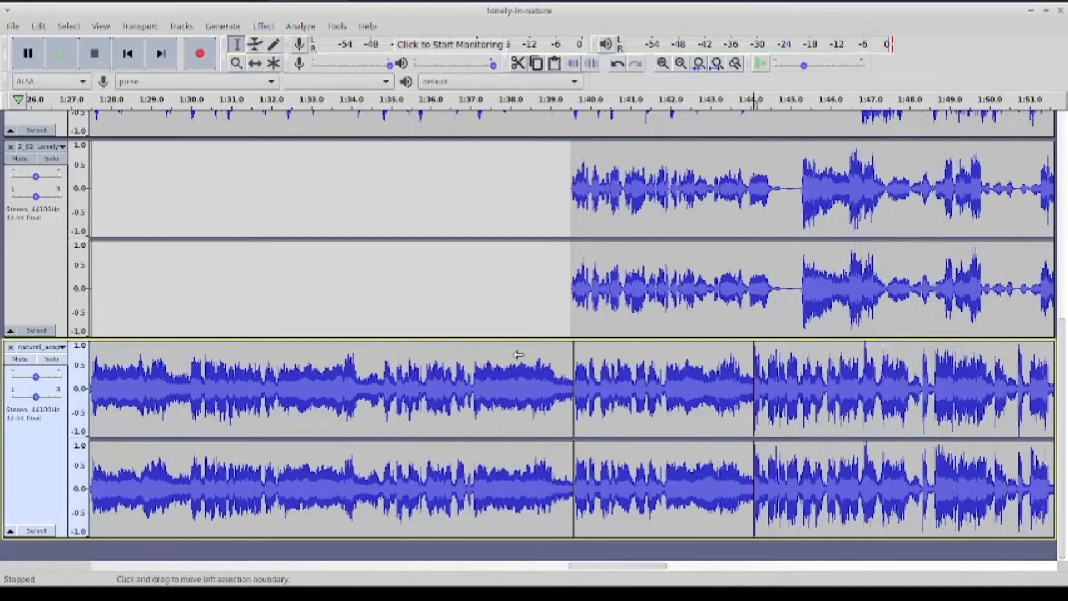
Split the uppermost Lonely track in the silent gap at about 1:44.8 and select the clip before the cut
{"action": "scroll", "coordinate": [515, 354], "scroll_direction": "up", "scroll_amount": 5}
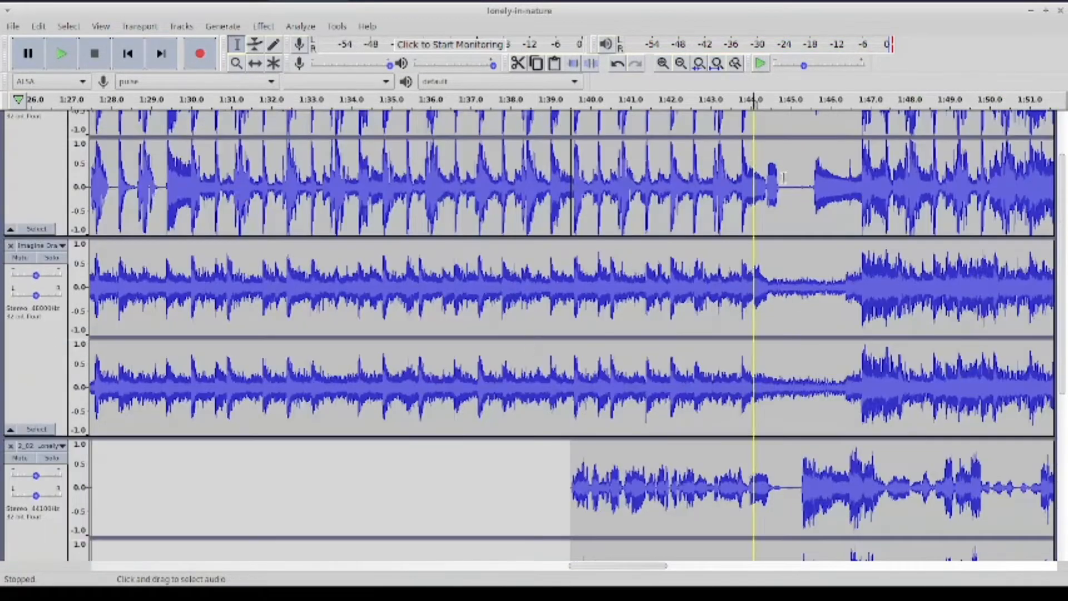
{"action": "left_click", "coordinate": [783, 177]}
{"action": "scroll", "coordinate": [779, 177], "scroll_direction": "up", "scroll_amount": 3}
{"action": "left_click", "coordinate": [784, 177]}
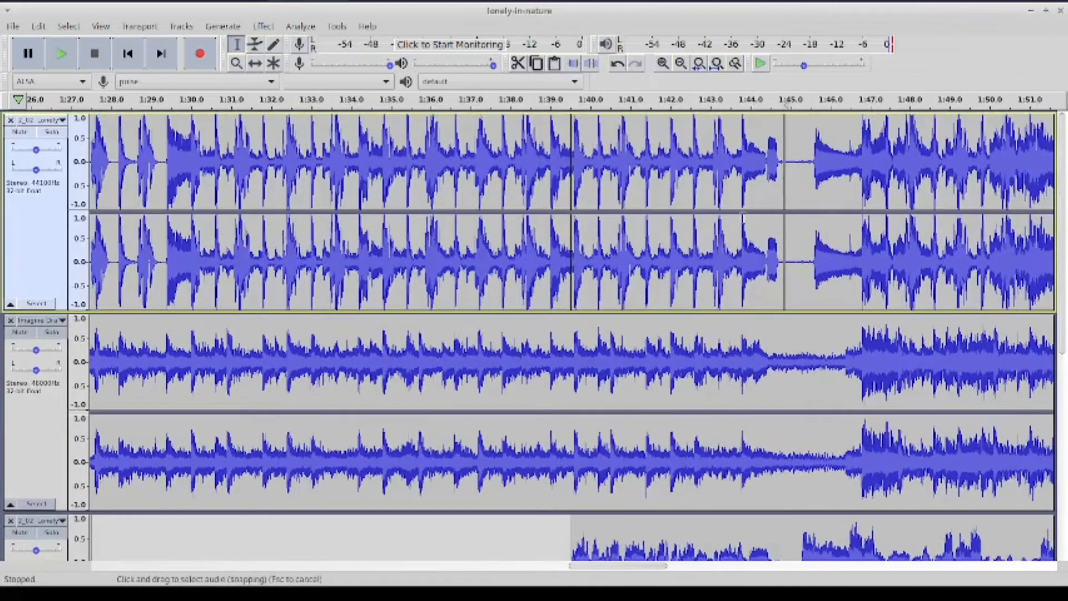
{"action": "double_click", "coordinate": [573, 249]}
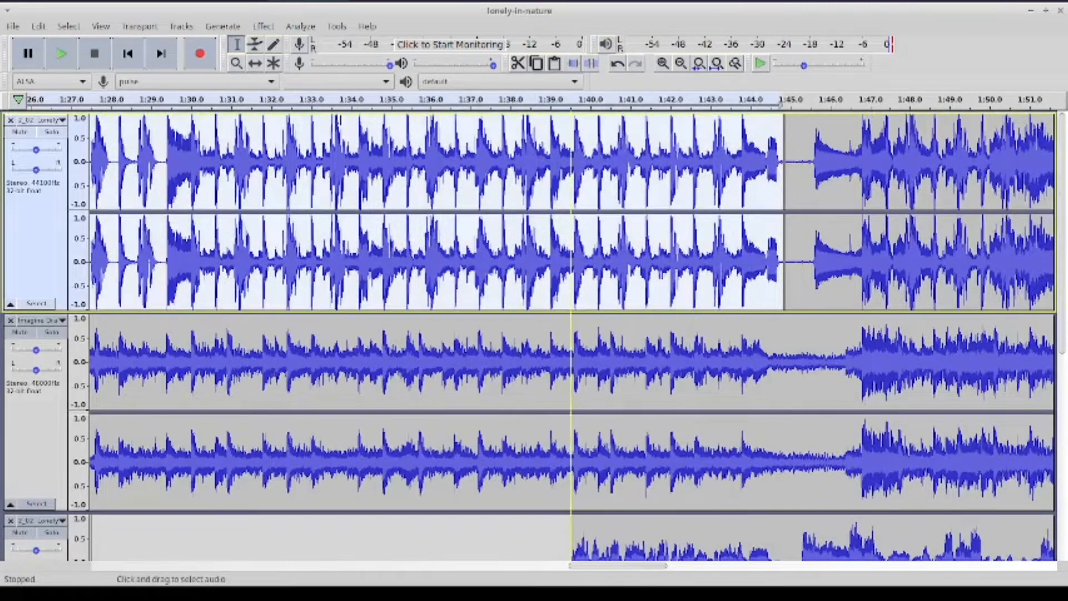
Try repeating the last Amplify effect on the selected Lonely clip
{"action": "left_click", "coordinate": [263, 26]}
{"action": "left_click", "coordinate": [281, 79]}
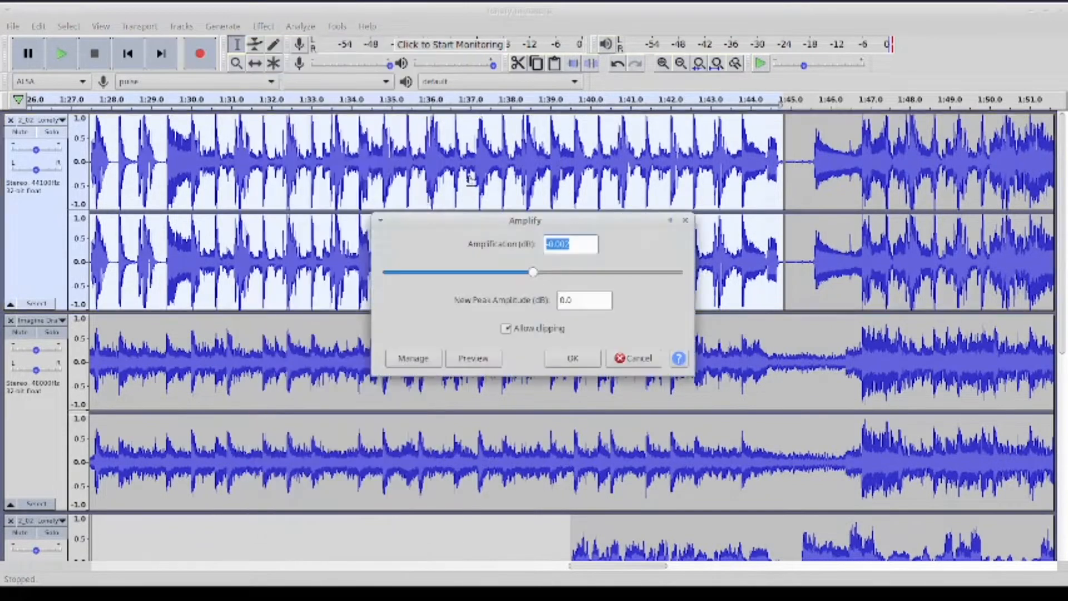
{"action": "left_click", "coordinate": [634, 359]}
{"action": "left_click", "coordinate": [263, 27]}
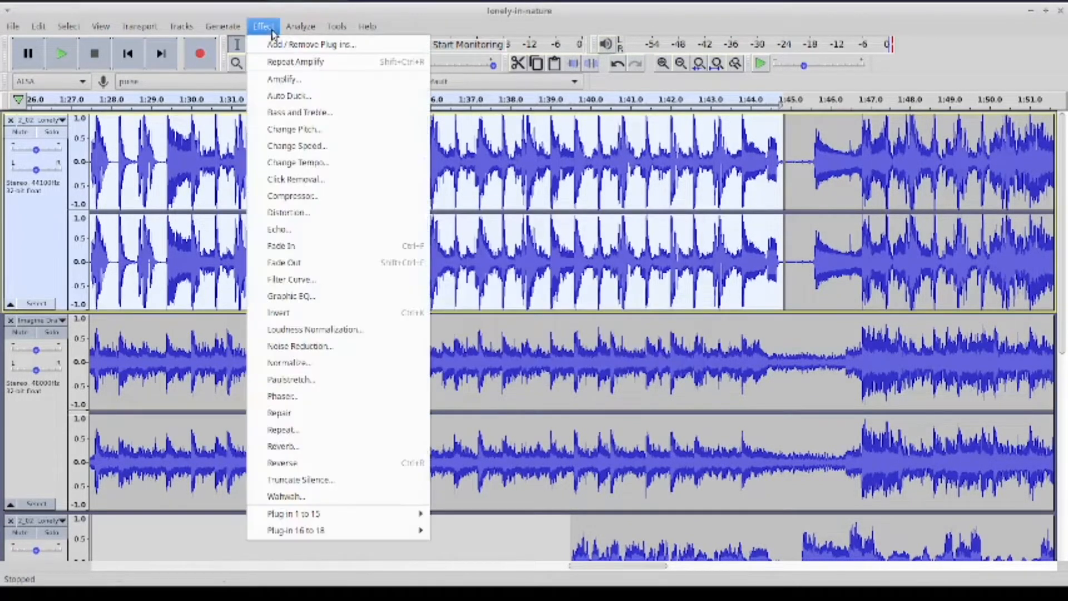
{"action": "left_click", "coordinate": [349, 62]}
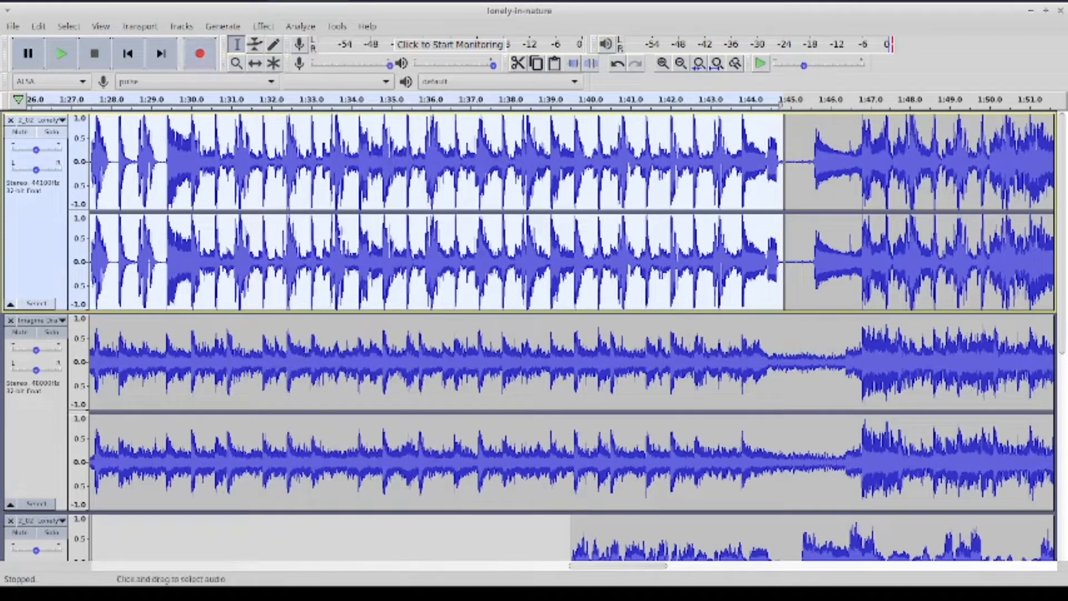
{"action": "key", "text": "ctrl+z"}
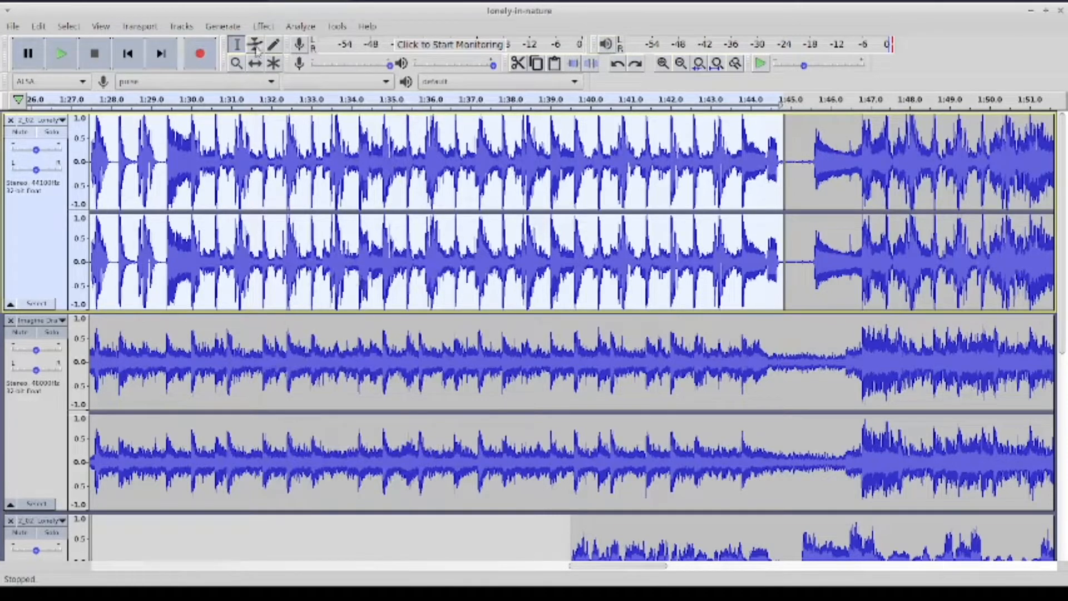
Amplify the selected clip of the uppermost Lonely track by about -2.7 dB
{"action": "left_click", "coordinate": [257, 28]}
{"action": "left_click", "coordinate": [288, 84]}
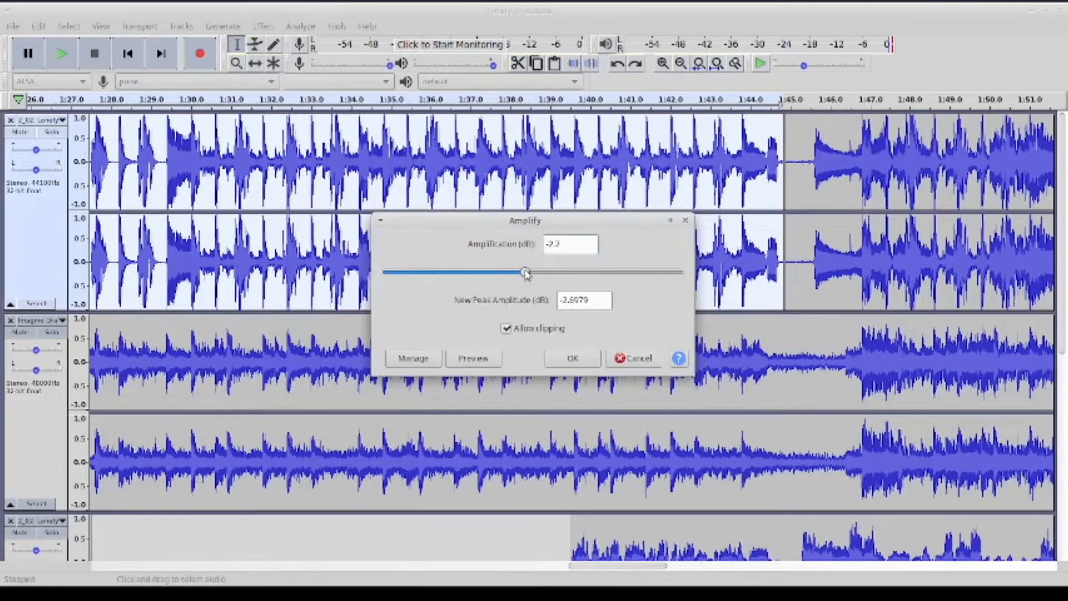
{"action": "left_click", "coordinate": [573, 359]}
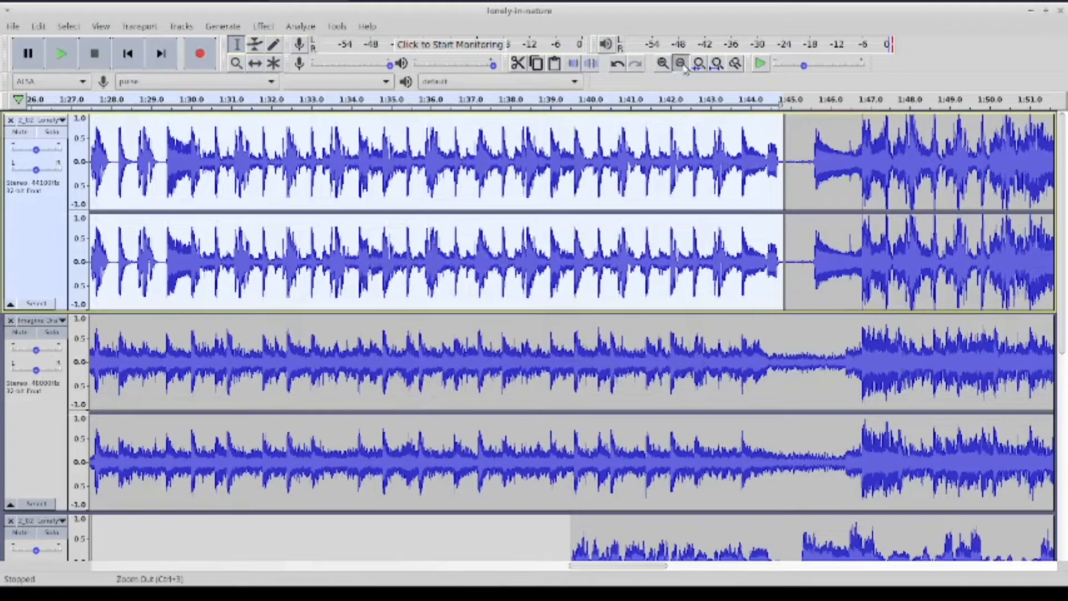
Play the mix from about 1:26 to 1:44 to check the level of the uppermost Lonely clip
{"action": "left_click", "coordinate": [683, 65]}
{"action": "left_click", "coordinate": [304, 164]}
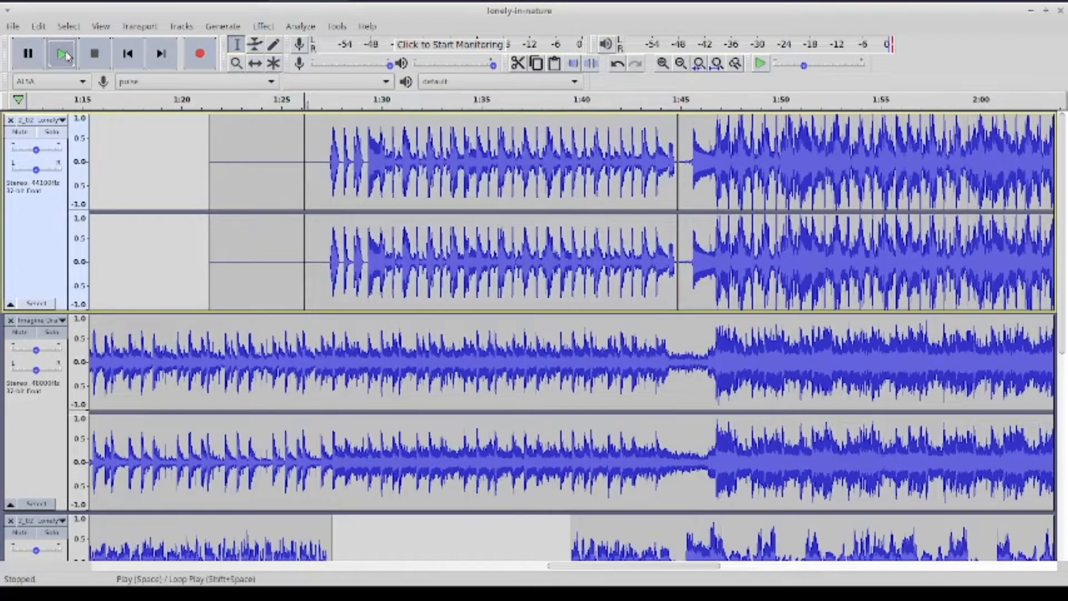
{"action": "left_click", "coordinate": [61, 53]}
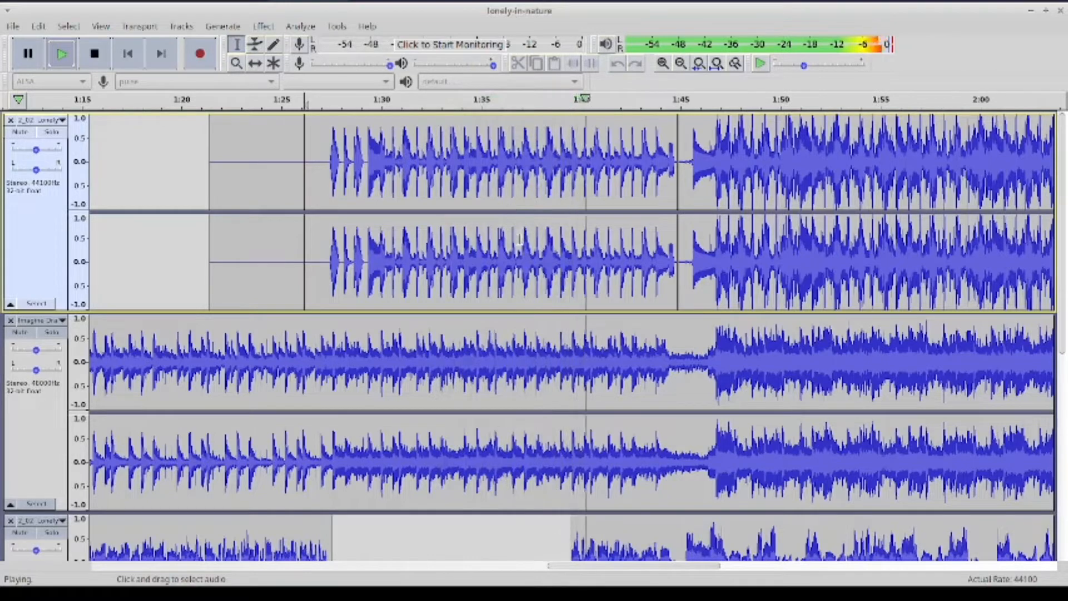
{"action": "scroll", "coordinate": [521, 245], "scroll_direction": "down", "scroll_amount": 10}
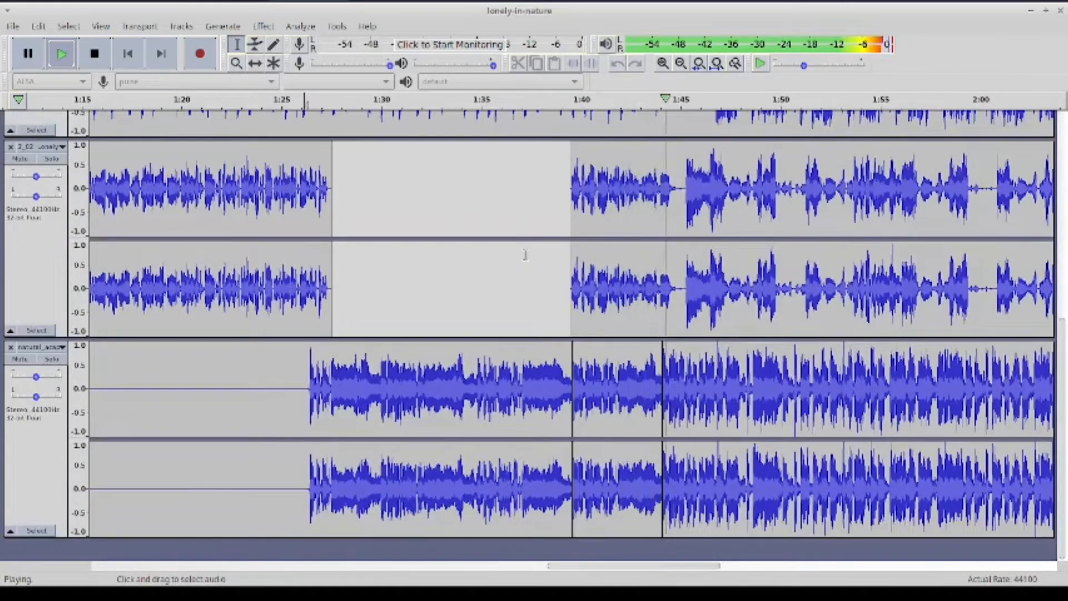
Silence the Natural acapella between its cuts at about 1:39.6 and 1:44.1, and play from about 1:35 to check the Lonely vocal entry
{"action": "double_click", "coordinate": [583, 383]}
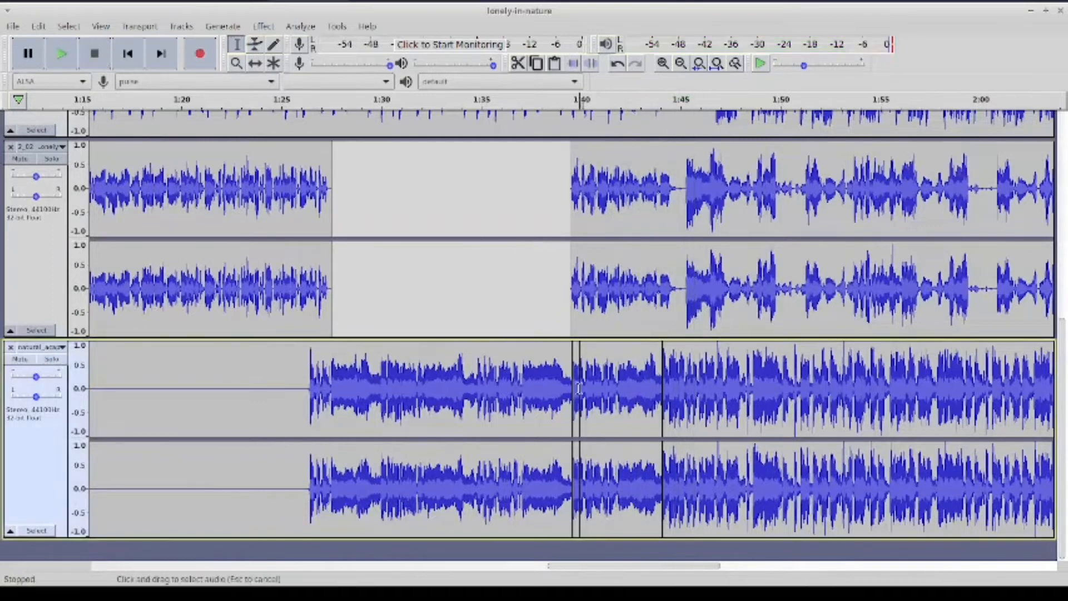
{"action": "left_click", "coordinate": [591, 63]}
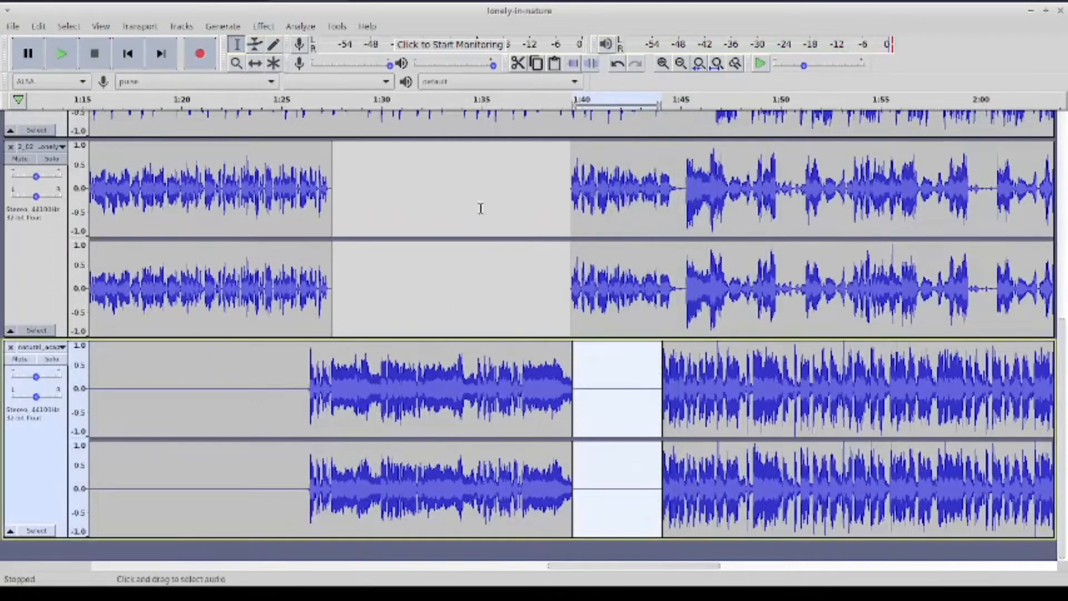
{"action": "left_click", "coordinate": [482, 207]}
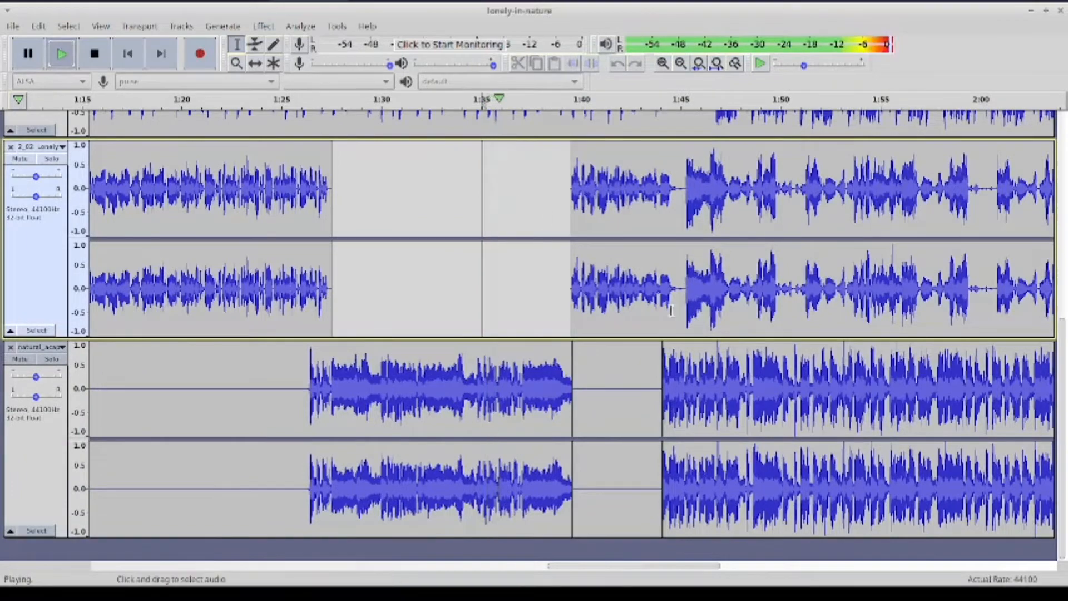
{"action": "scroll", "coordinate": [675, 313], "scroll_direction": "up", "scroll_amount": 5}
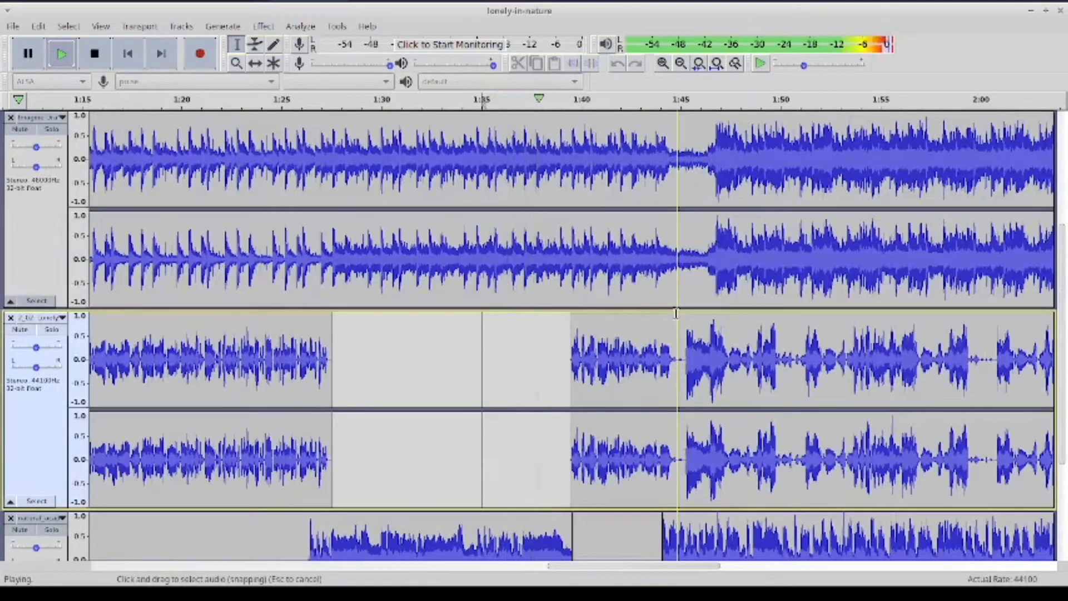
{"action": "scroll", "coordinate": [675, 313], "scroll_direction": "up", "scroll_amount": 5}
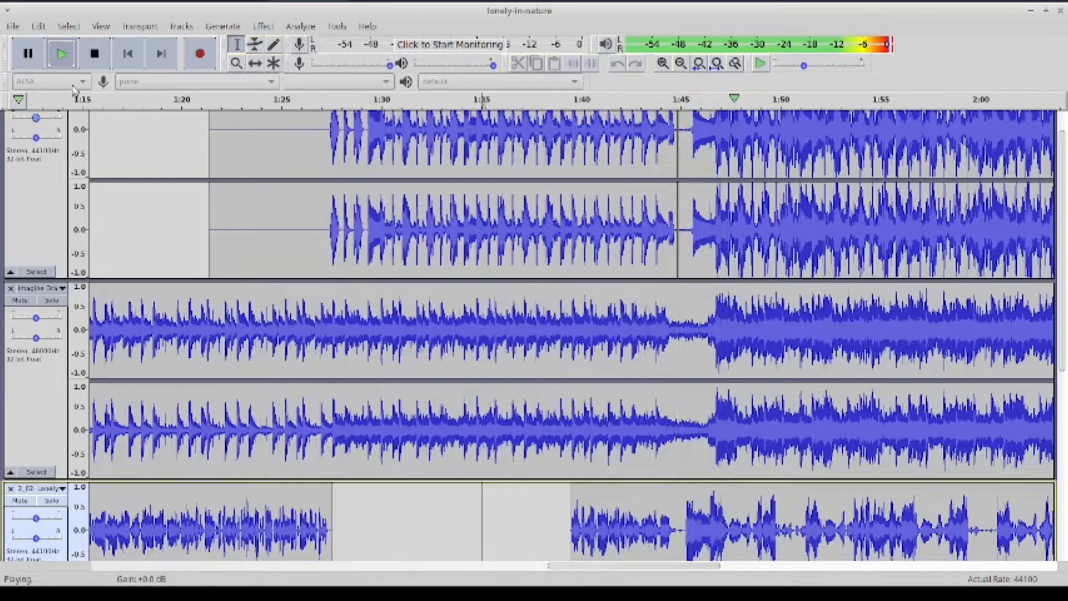
{"action": "left_click", "coordinate": [93, 64]}
Shift the last clip of the lower Lonely track slightly earlier so its end near 2:52 aligns with the uppermost Lonely clip's end
{"action": "left_click", "coordinate": [718, 67]}
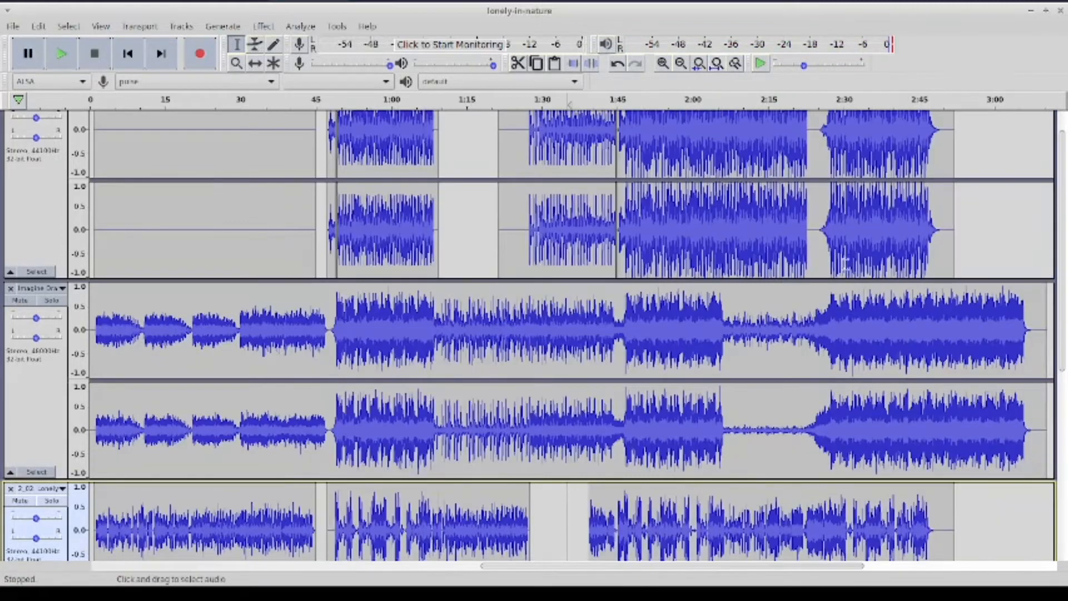
{"action": "left_click", "coordinate": [956, 490]}
{"action": "left_click", "coordinate": [663, 64]}
{"action": "left_click", "coordinate": [663, 64]}
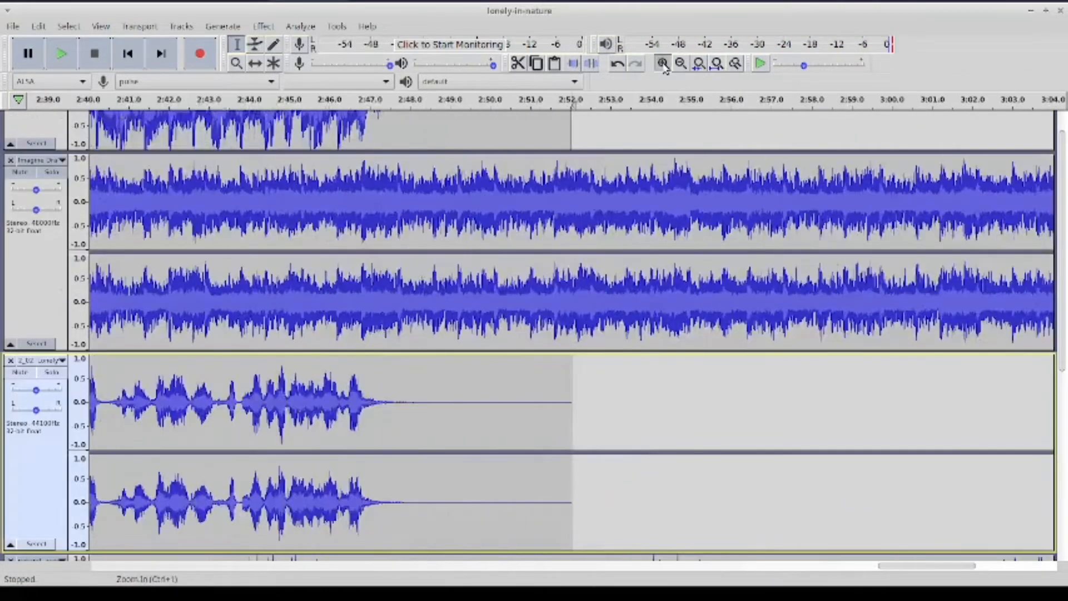
{"action": "left_click", "coordinate": [663, 64]}
{"action": "left_click", "coordinate": [663, 64]}
{"action": "left_click", "coordinate": [663, 64]}
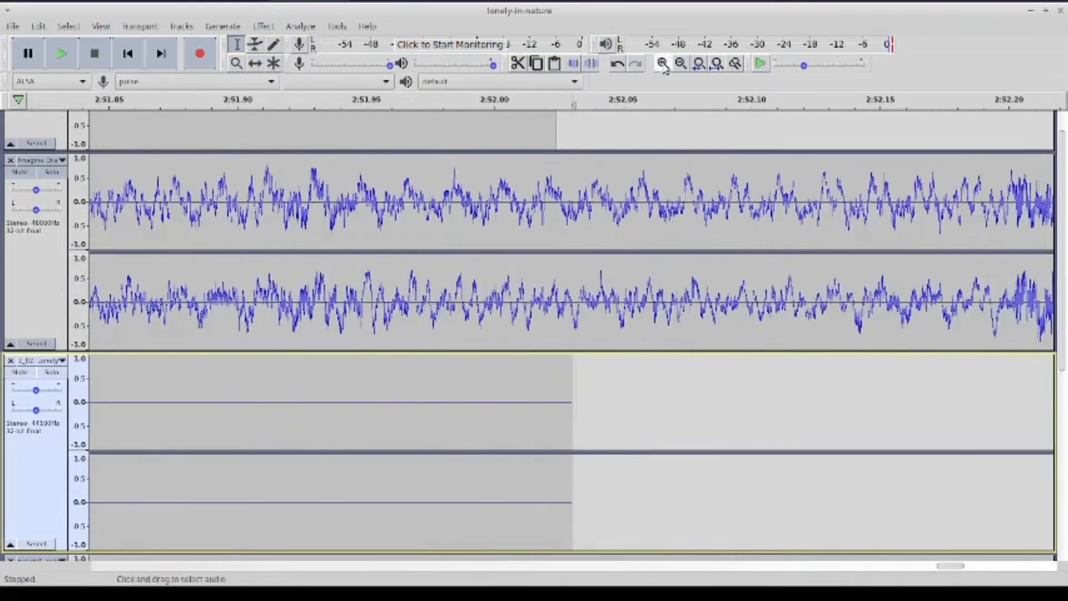
{"action": "left_click", "coordinate": [254, 63]}
{"action": "left_click_drag", "start_coordinate": [547, 384], "coordinate": [533, 384]}
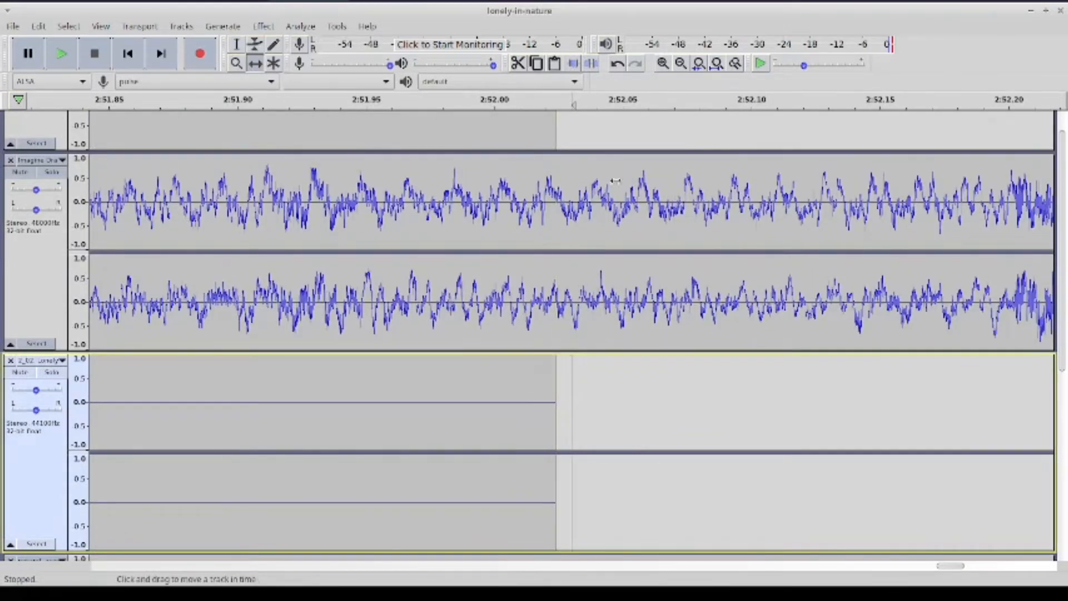
{"action": "left_click", "coordinate": [681, 63]}
{"action": "left_click", "coordinate": [680, 63]}
{"action": "left_click", "coordinate": [681, 63]}
{"action": "left_click", "coordinate": [681, 64]}
{"action": "left_click", "coordinate": [680, 64]}
{"action": "left_click", "coordinate": [681, 63]}
{"action": "left_click", "coordinate": [681, 63]}
{"action": "left_click", "coordinate": [681, 64]}
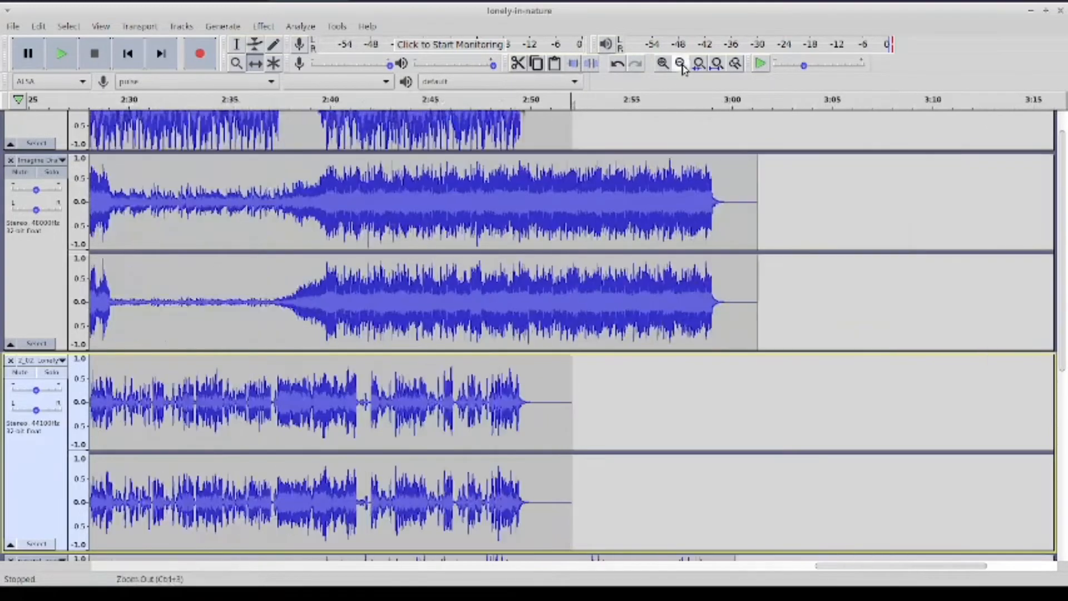
{"action": "left_click", "coordinate": [681, 64]}
{"action": "left_click", "coordinate": [237, 44]}
{"action": "left_click", "coordinate": [237, 46]}
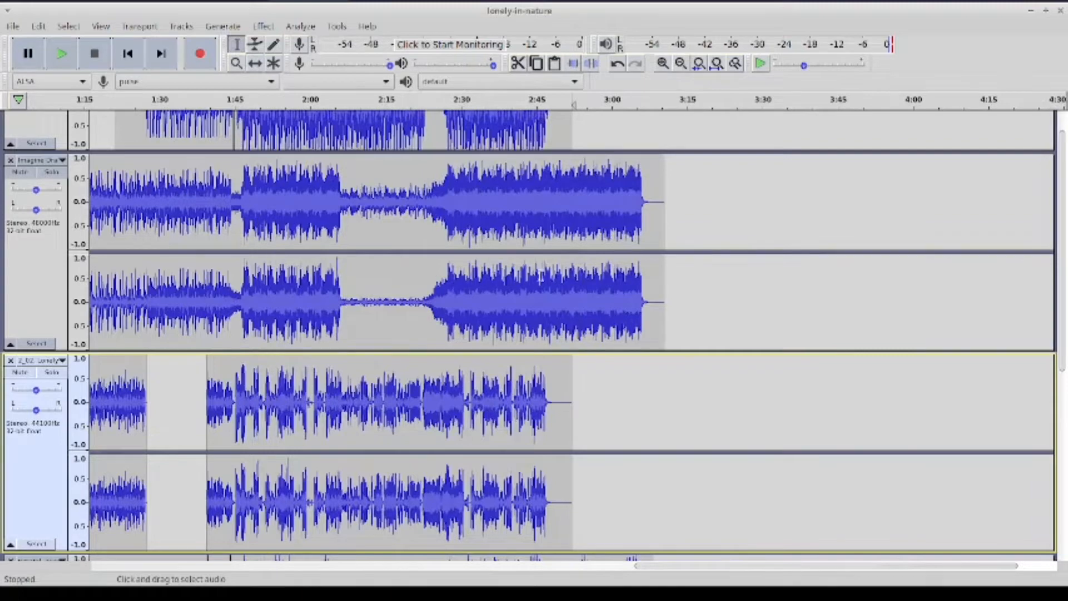
Examine the individual samples of the Imagine Dragons track around 2:52.03 and try the Draw tool on them
{"action": "left_click", "coordinate": [662, 64]}
{"action": "left_click", "coordinate": [663, 64]}
{"action": "left_click", "coordinate": [663, 63]}
{"action": "left_click", "coordinate": [662, 63]}
{"action": "left_click", "coordinate": [663, 63]}
{"action": "left_click", "coordinate": [663, 64]}
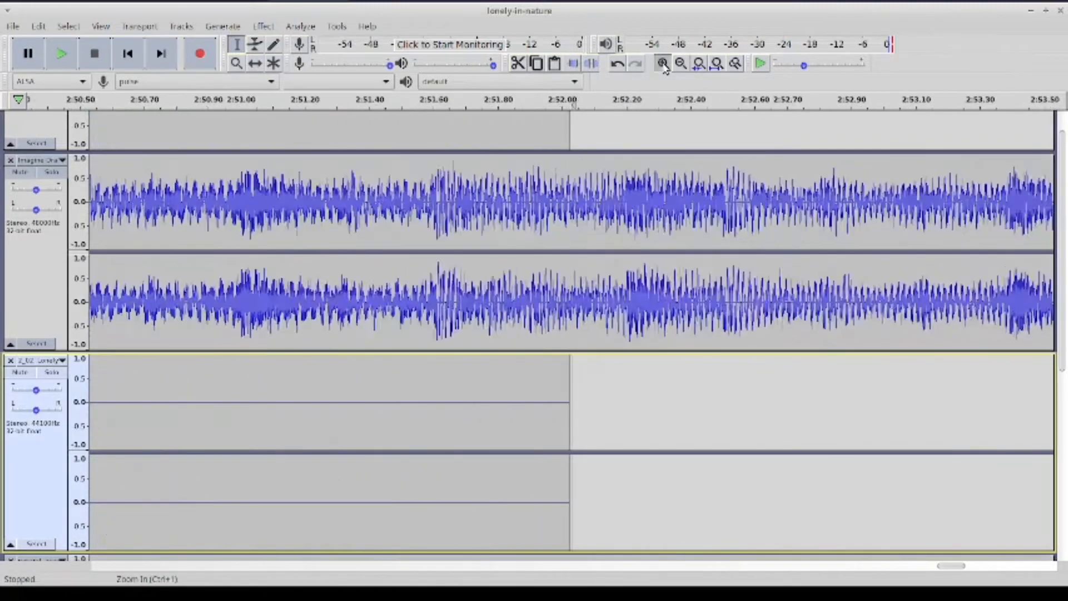
{"action": "left_click", "coordinate": [663, 63]}
{"action": "left_click", "coordinate": [663, 64]}
{"action": "left_click", "coordinate": [663, 63]}
{"action": "left_click", "coordinate": [663, 64]}
{"action": "left_click", "coordinate": [662, 63]}
{"action": "left_click", "coordinate": [663, 64]}
{"action": "left_click", "coordinate": [663, 64]}
{"action": "left_click", "coordinate": [662, 63]}
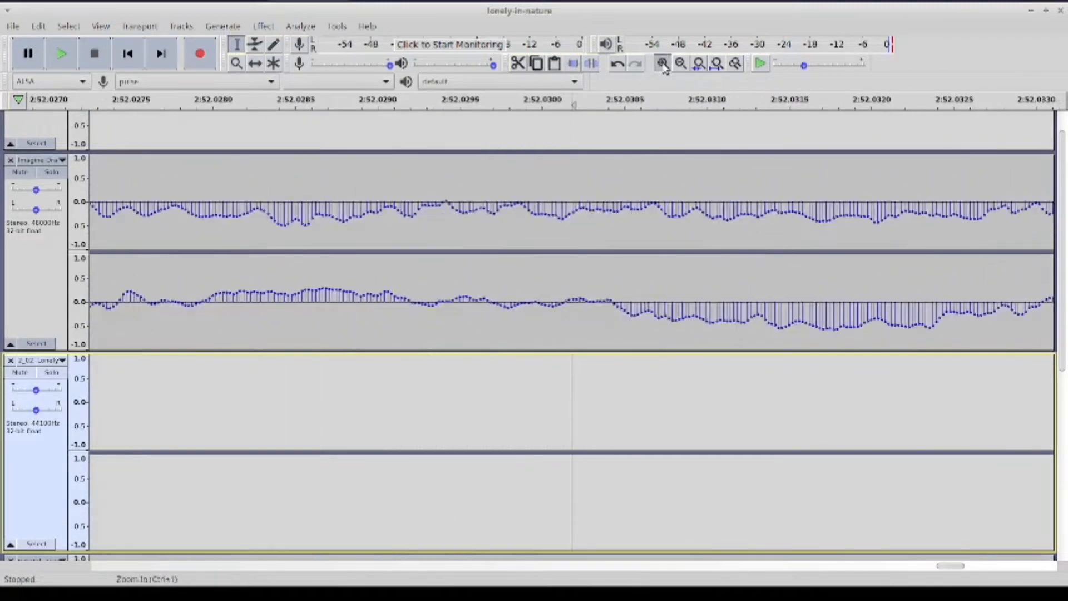
{"action": "left_click", "coordinate": [662, 63]}
{"action": "left_click", "coordinate": [662, 63]}
{"action": "left_click", "coordinate": [575, 209]}
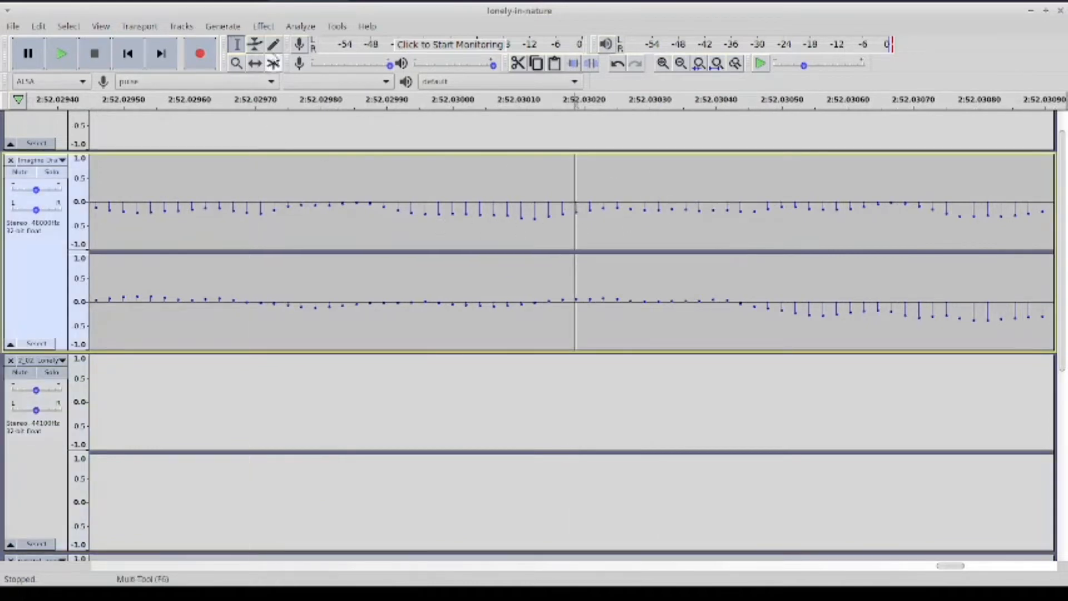
{"action": "left_click", "coordinate": [273, 44]}
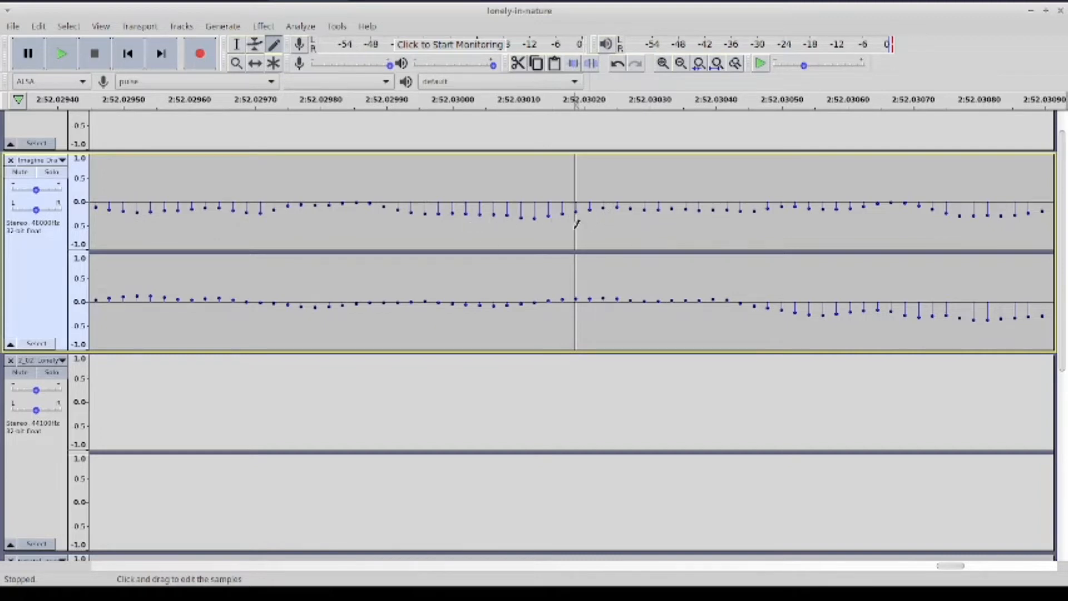
{"action": "left_click", "coordinate": [579, 209]}
{"action": "left_click", "coordinate": [236, 47]}
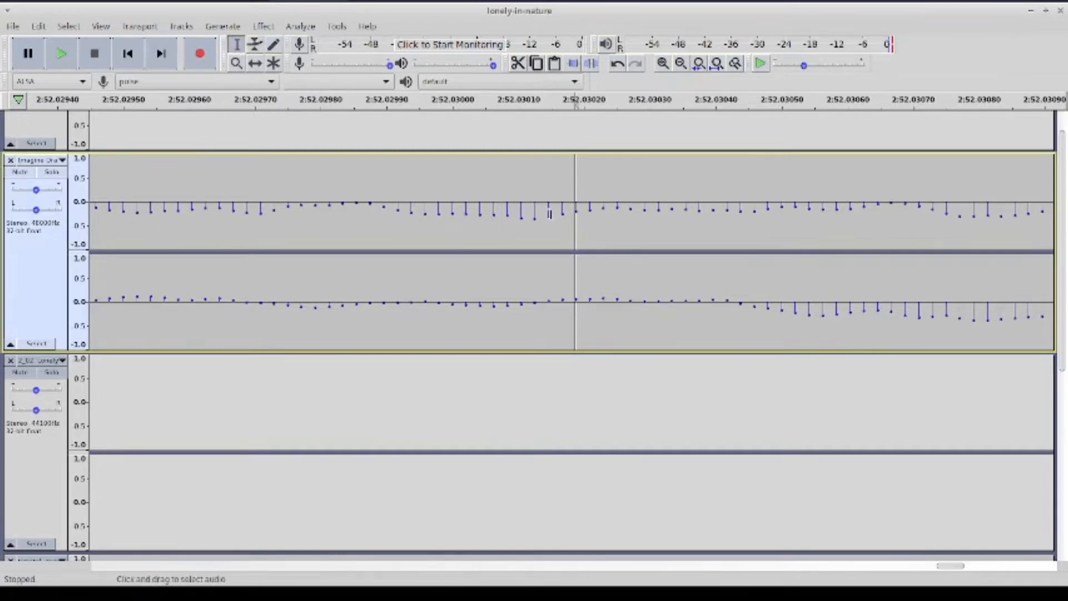
{"action": "left_click", "coordinate": [679, 67]}
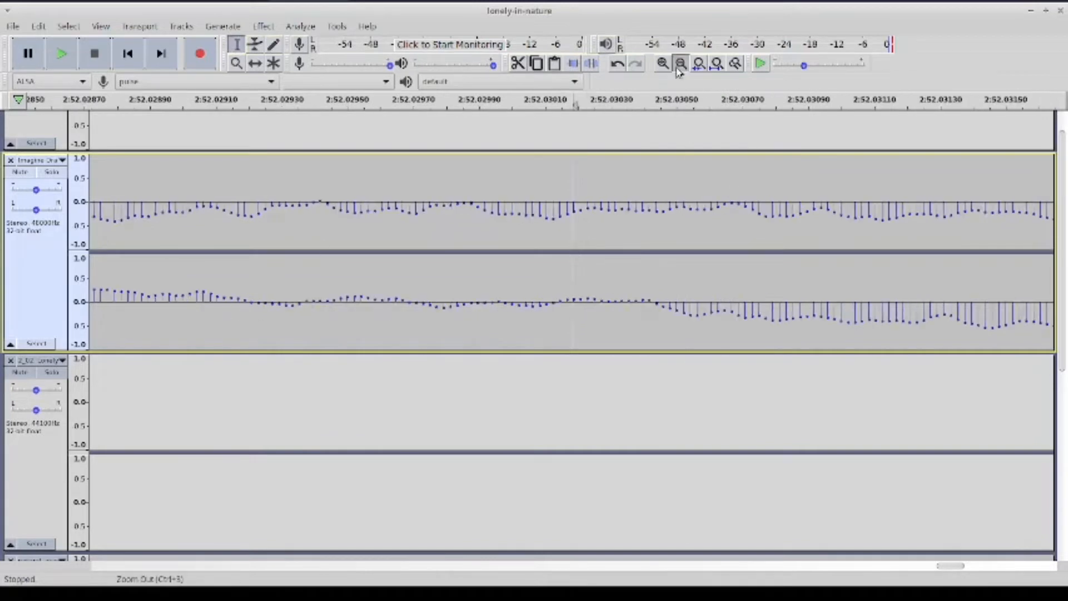
Fit the whole project in view and play the mix from about 1:38 to check how the Lonely and Natural parts combine
{"action": "left_click", "coordinate": [679, 65]}
{"action": "left_click", "coordinate": [680, 66]}
{"action": "left_click", "coordinate": [679, 65]}
{"action": "left_click", "coordinate": [680, 65]}
{"action": "left_click", "coordinate": [680, 65]}
{"action": "left_click", "coordinate": [680, 65]}
{"action": "left_click", "coordinate": [679, 65]}
{"action": "left_click", "coordinate": [680, 65]}
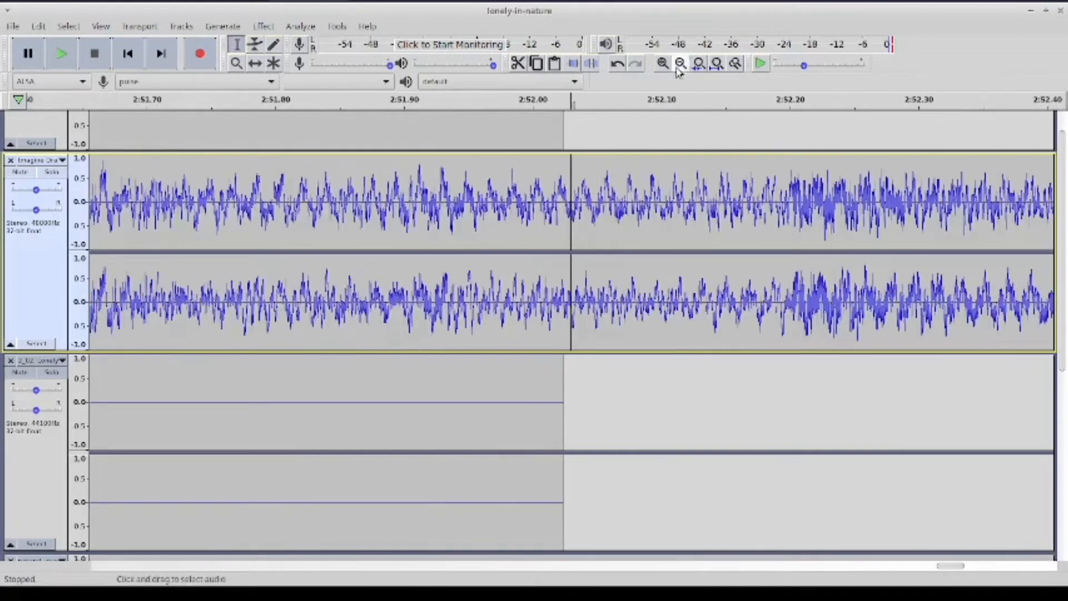
{"action": "left_click", "coordinate": [718, 66]}
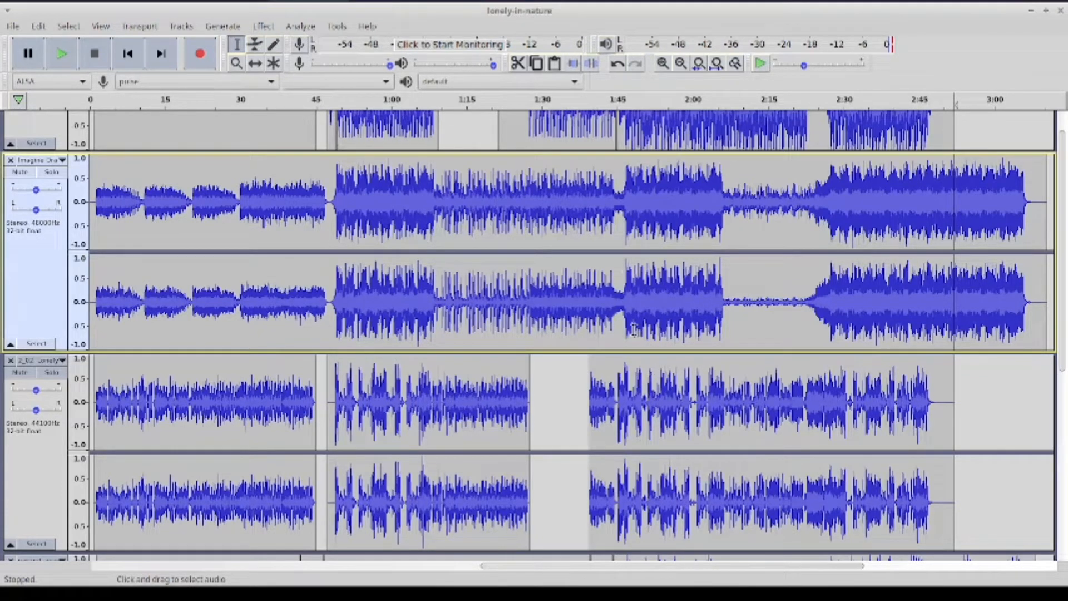
{"action": "left_click", "coordinate": [581, 287]}
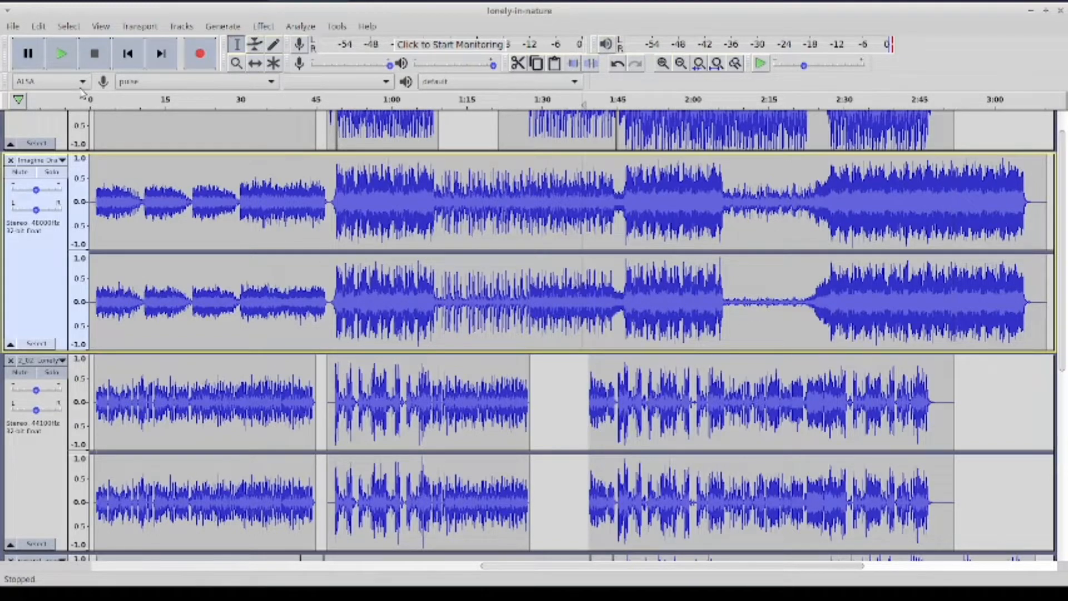
{"action": "left_click", "coordinate": [62, 54]}
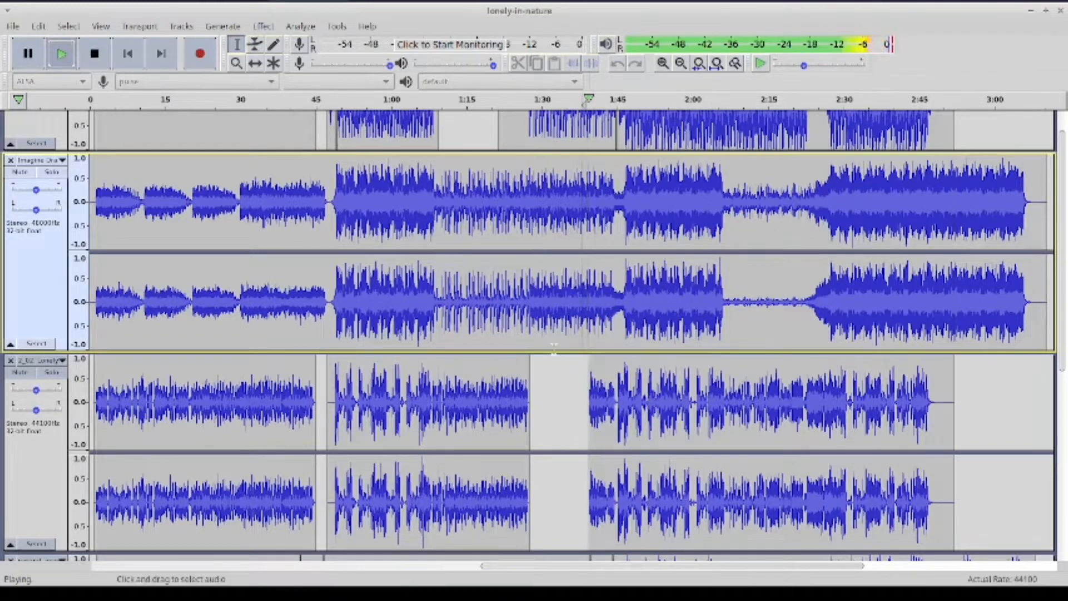
{"action": "scroll", "coordinate": [601, 353], "scroll_direction": "down", "scroll_amount": 1}
{"action": "scroll", "coordinate": [603, 357], "scroll_direction": "up", "scroll_amount": 2}
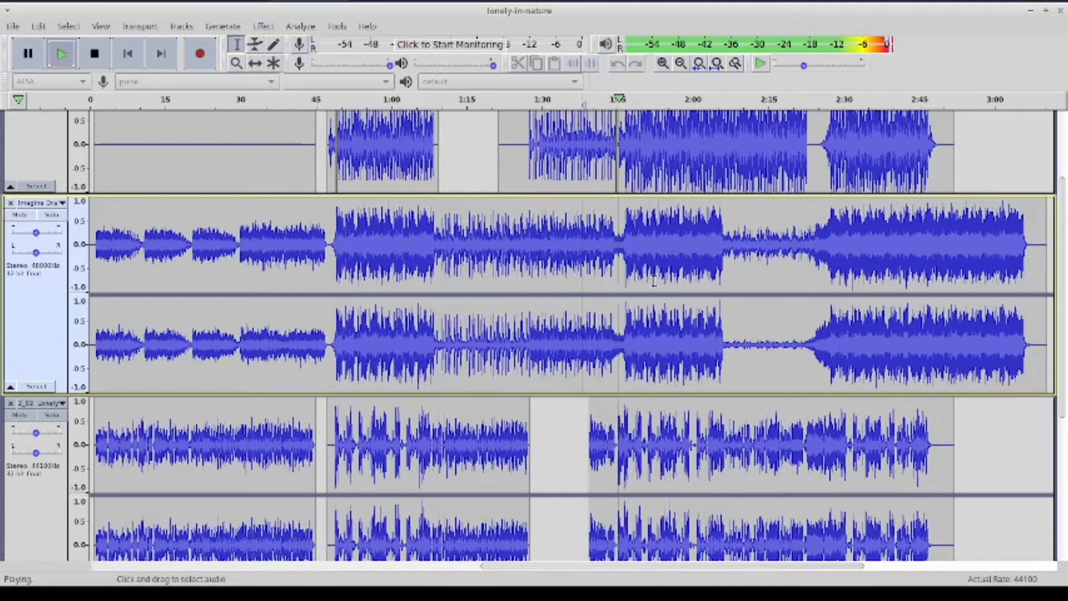
Mute the Natural acapella track during playback, listen to the remaining tracks past about 1:51, and stop playback
{"action": "scroll", "coordinate": [654, 282], "scroll_direction": "down", "scroll_amount": 6}
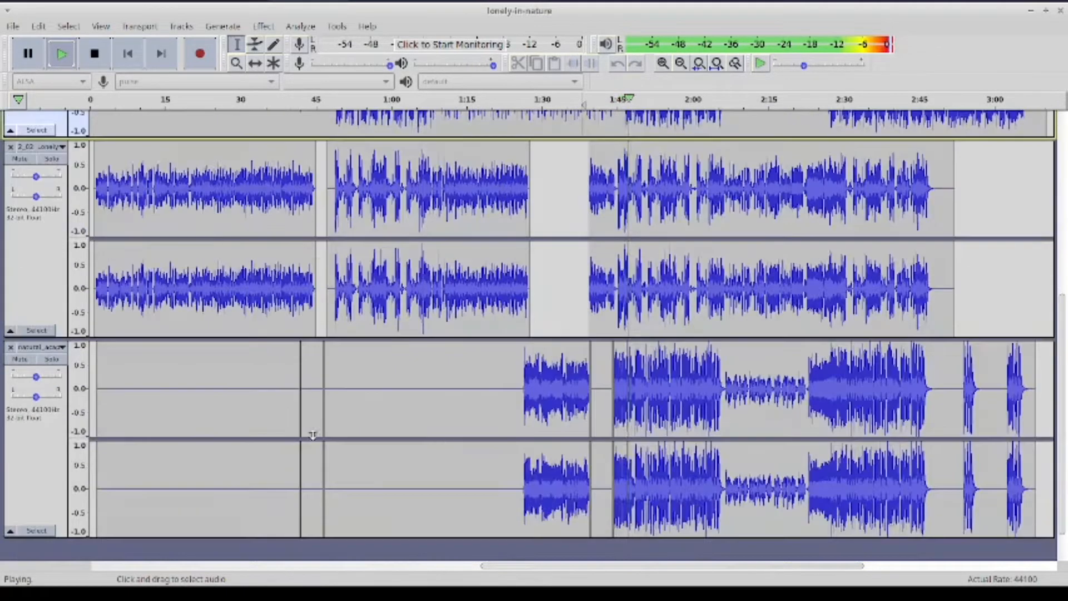
{"action": "left_click", "coordinate": [20, 359]}
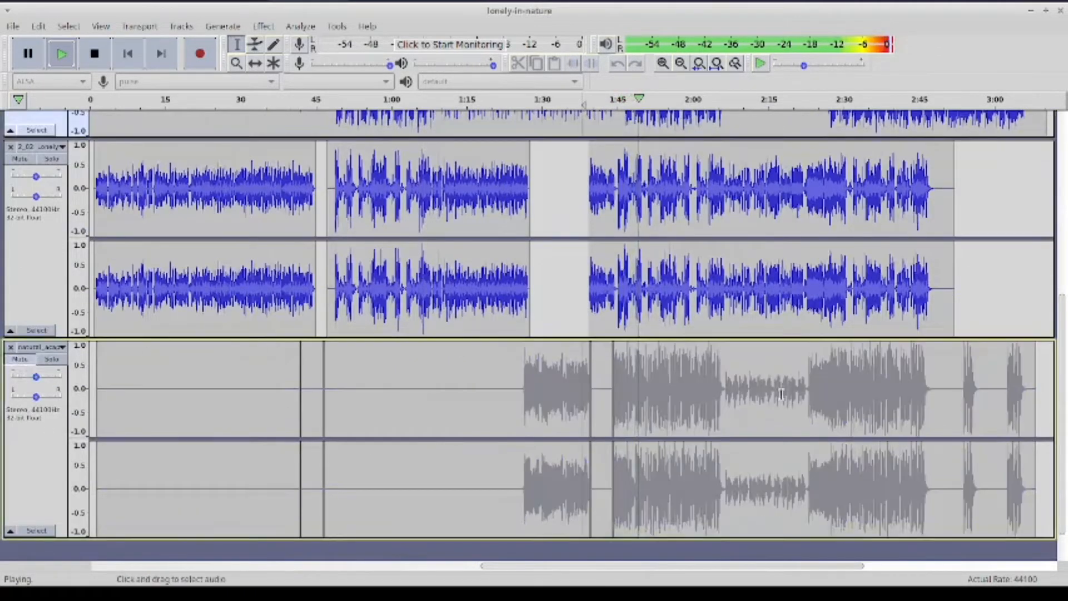
{"action": "scroll", "coordinate": [807, 407], "scroll_direction": "up", "scroll_amount": 7}
{"action": "scroll", "coordinate": [807, 408], "scroll_direction": "up", "scroll_amount": 2}
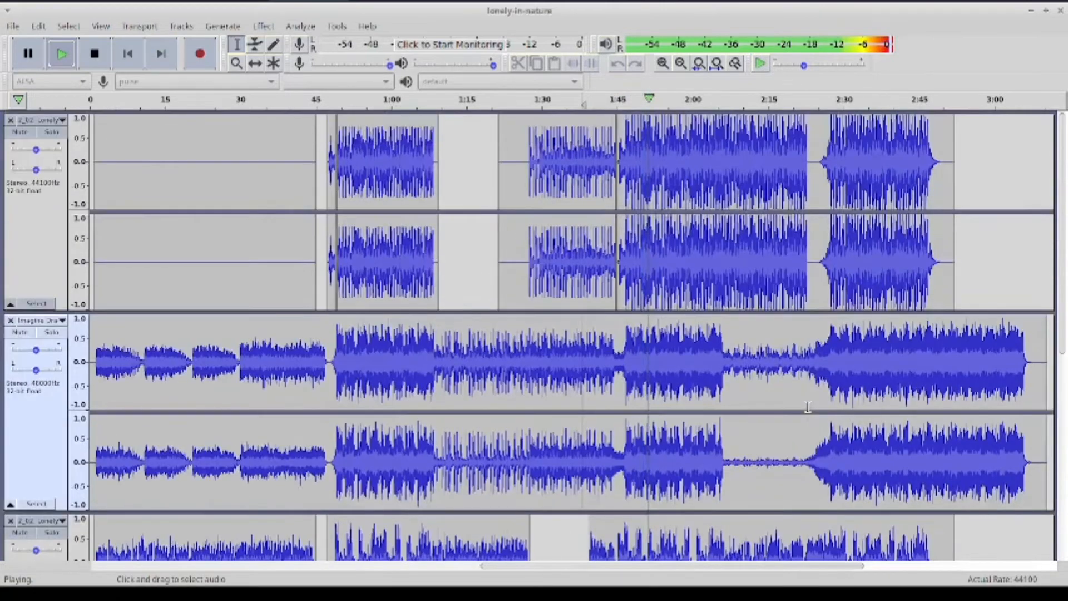
{"action": "left_click", "coordinate": [99, 58]}
{"action": "scroll", "coordinate": [674, 279], "scroll_direction": "down", "scroll_amount": 3}
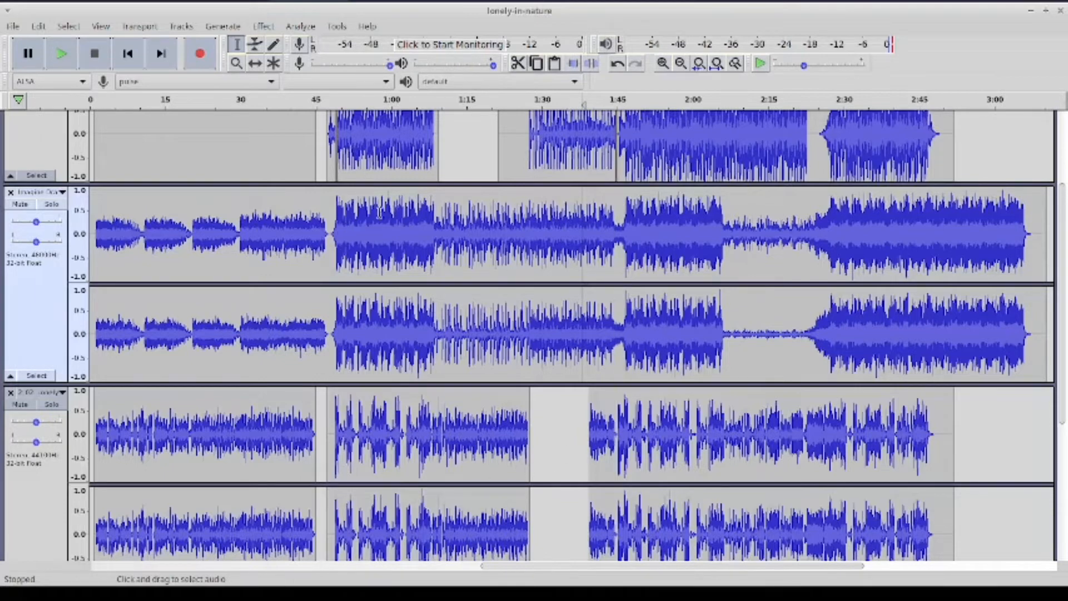
Compare the waveforms of the instrumental, vocal and muted acapella tracks across the arrangement
{"action": "scroll", "coordinate": [380, 213], "scroll_direction": "up", "scroll_amount": 3}
{"action": "scroll", "coordinate": [370, 440], "scroll_direction": "down", "scroll_amount": 2}
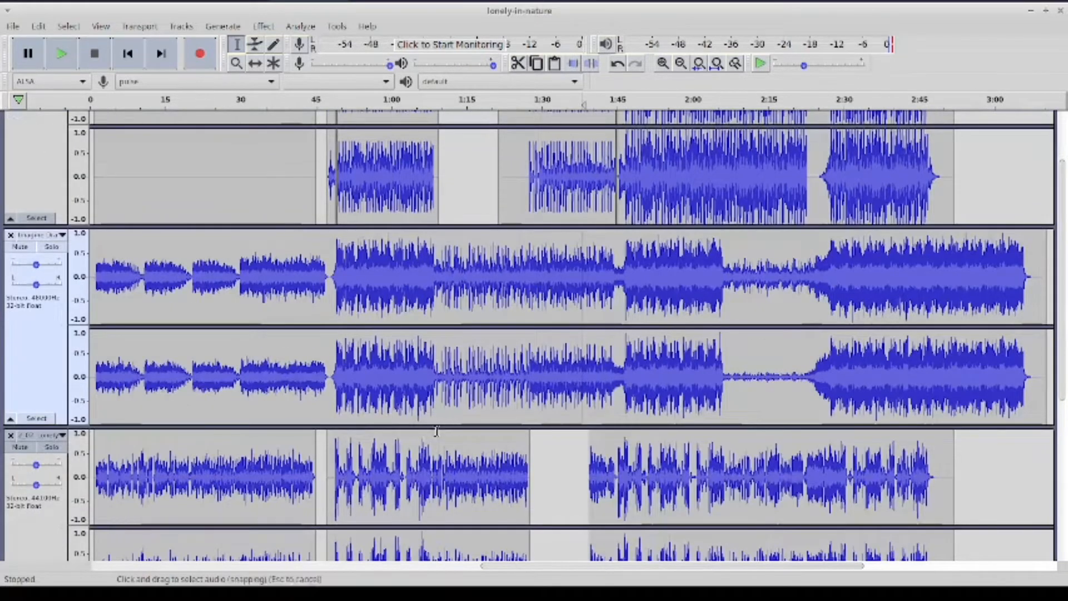
{"action": "scroll", "coordinate": [436, 431], "scroll_direction": "down", "scroll_amount": 5}
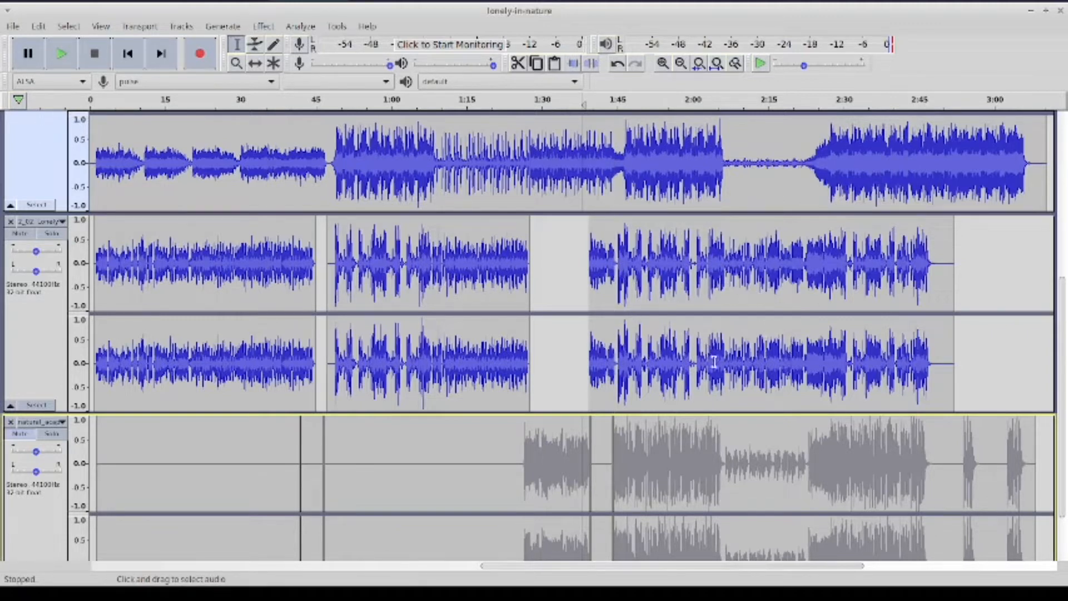
{"action": "scroll", "coordinate": [714, 361], "scroll_direction": "up", "scroll_amount": 3}
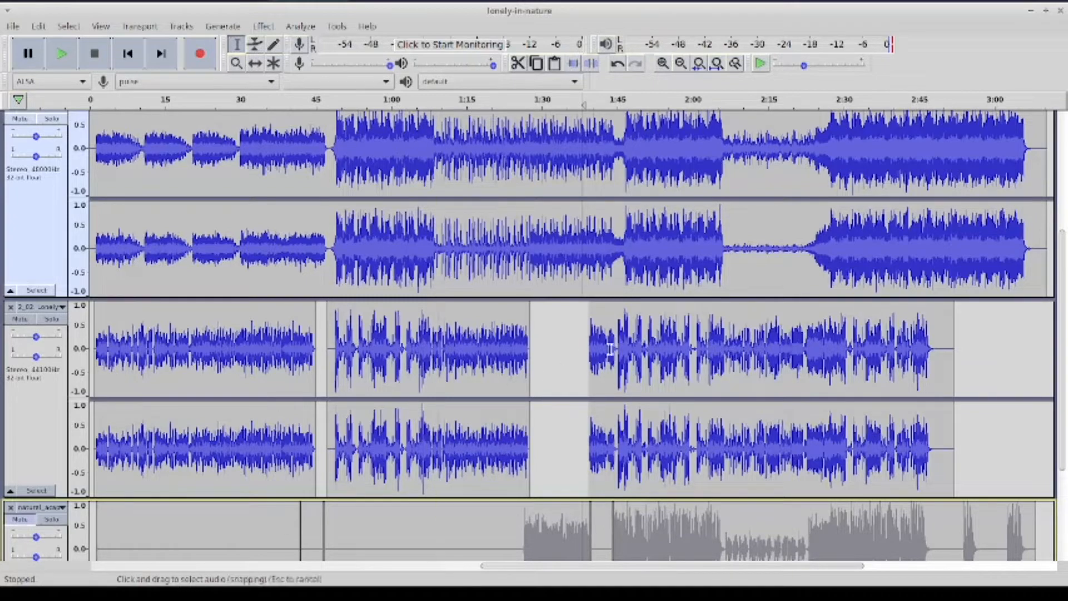
{"action": "scroll", "coordinate": [633, 359], "scroll_direction": "down", "scroll_amount": 3}
{"action": "scroll", "coordinate": [634, 368], "scroll_direction": "up", "scroll_amount": 4}
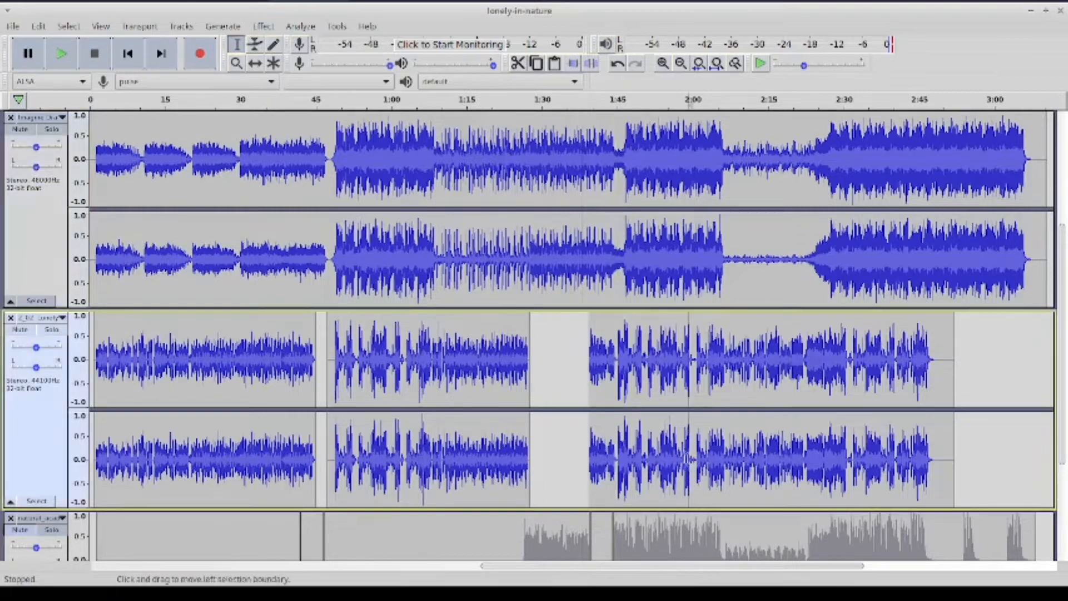
{"action": "scroll", "coordinate": [689, 472], "scroll_direction": "down", "scroll_amount": 3}
Silence the 2_02 Lonely vocal track above the muted acapella from about 1:45 to 2:06
{"action": "left_click", "coordinate": [682, 421]}
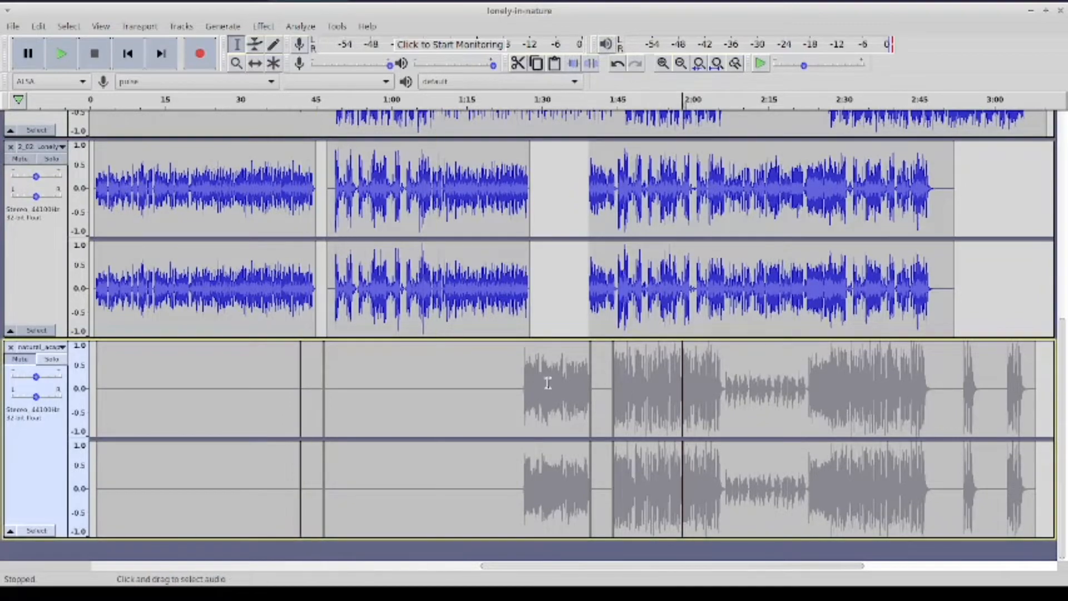
{"action": "left_click", "coordinate": [663, 63]}
{"action": "left_click", "coordinate": [663, 63]}
{"action": "left_click", "coordinate": [662, 63]}
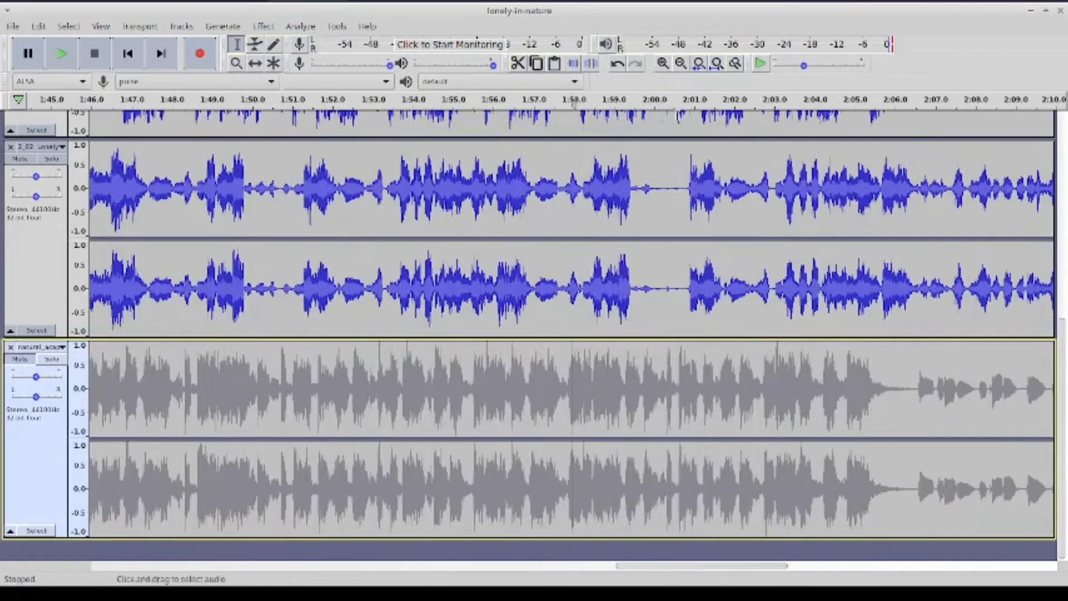
{"action": "left_click", "coordinate": [681, 63]}
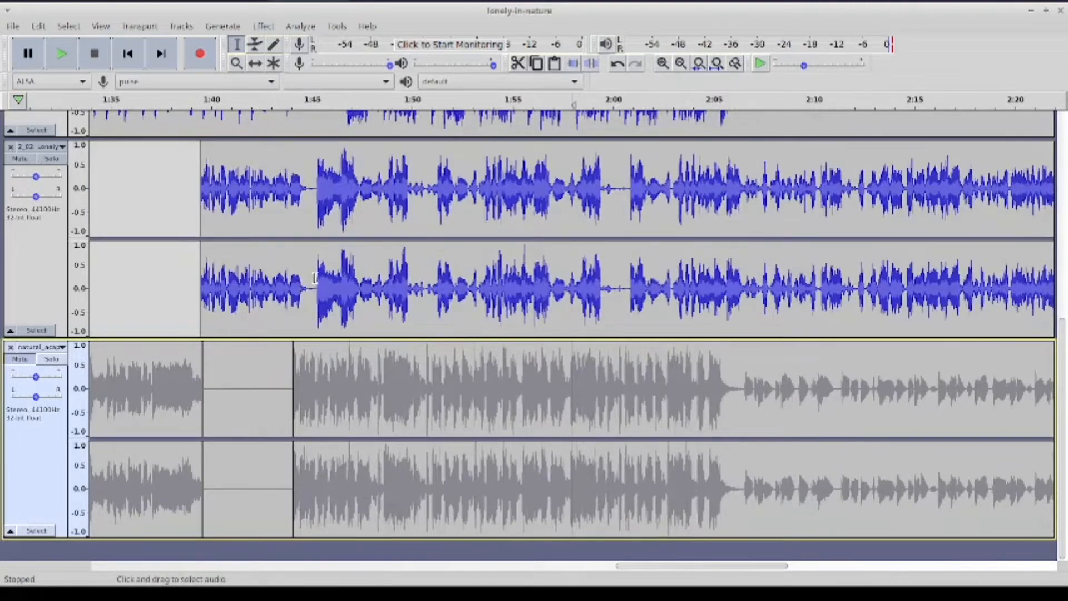
{"action": "left_click_drag", "start_coordinate": [315, 278], "coordinate": [747, 299]}
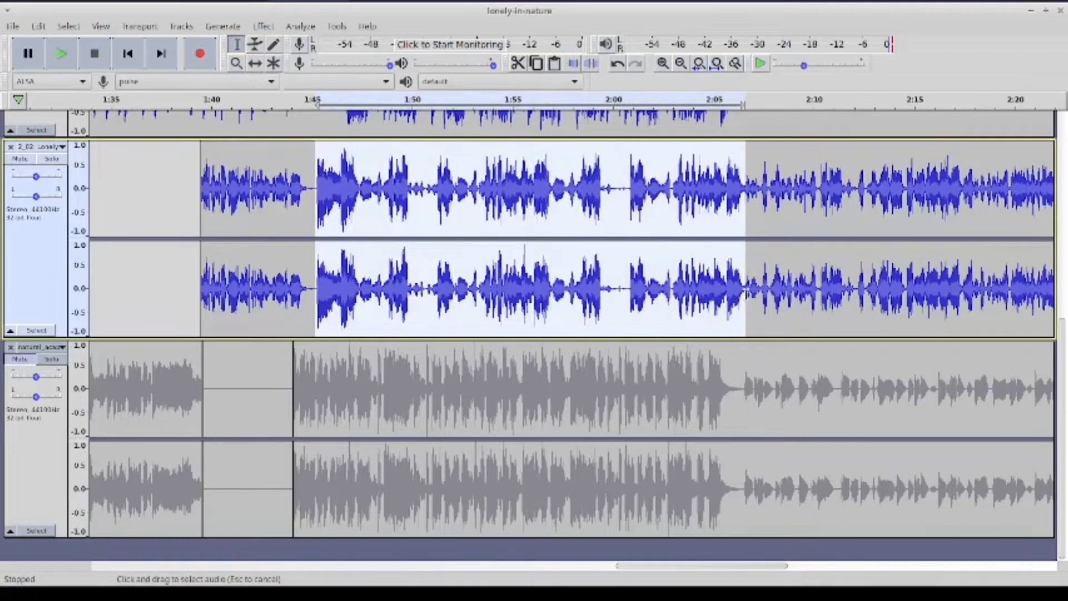
{"action": "left_click", "coordinate": [593, 62]}
{"action": "left_click", "coordinate": [293, 233]}
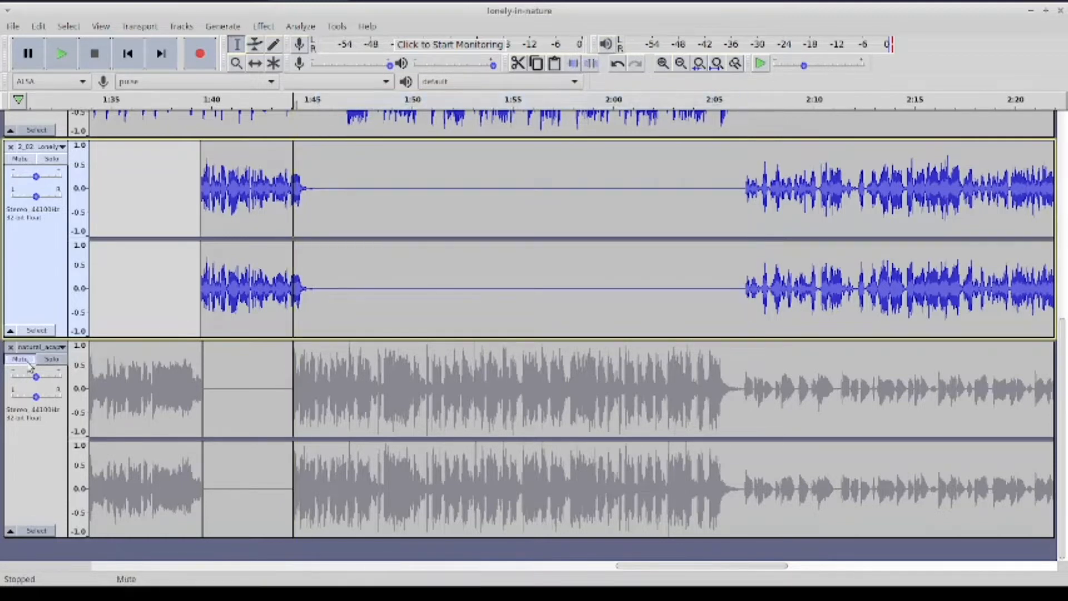
Unmute the natural acapella track and play the mix from about 1:35
{"action": "left_click", "coordinate": [29, 361]}
{"action": "left_click", "coordinate": [114, 267]}
{"action": "left_click", "coordinate": [64, 53]}
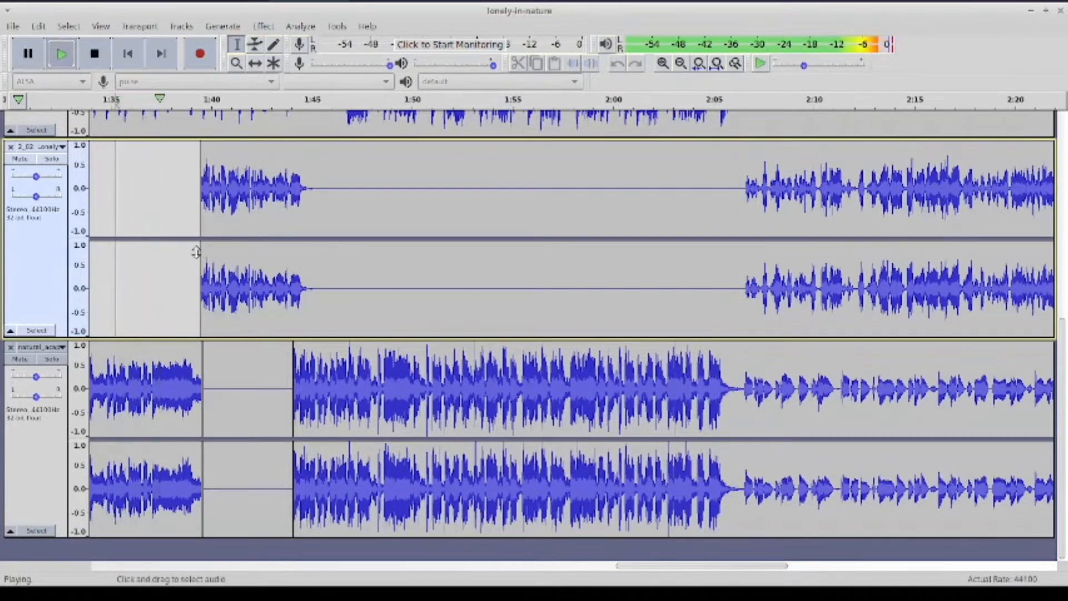
{"action": "scroll", "coordinate": [196, 252], "scroll_direction": "up", "scroll_amount": 5}
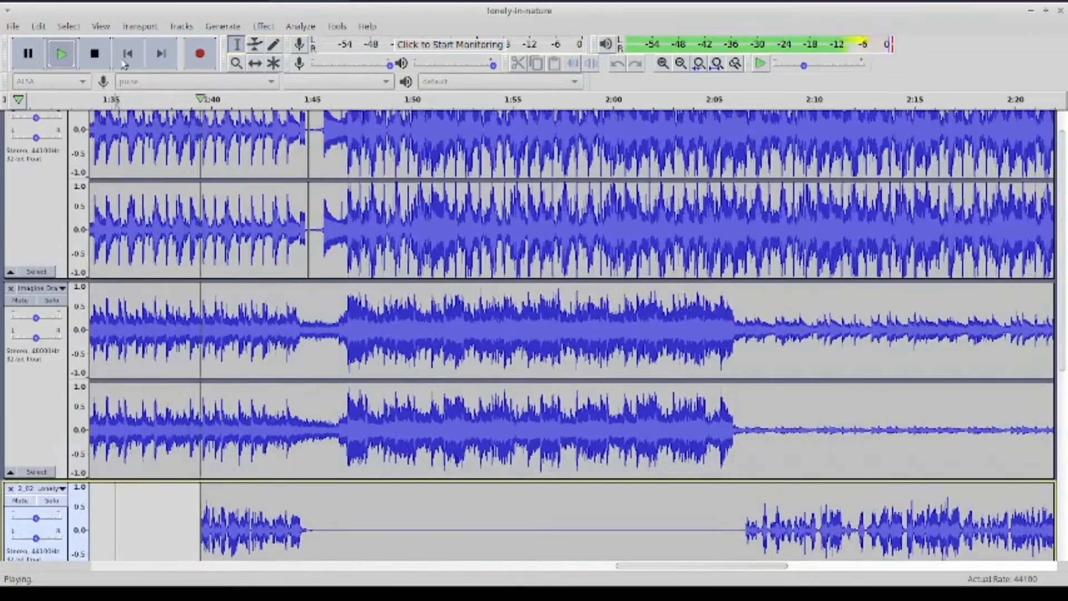
{"action": "scroll", "coordinate": [167, 199], "scroll_direction": "up", "scroll_amount": 2}
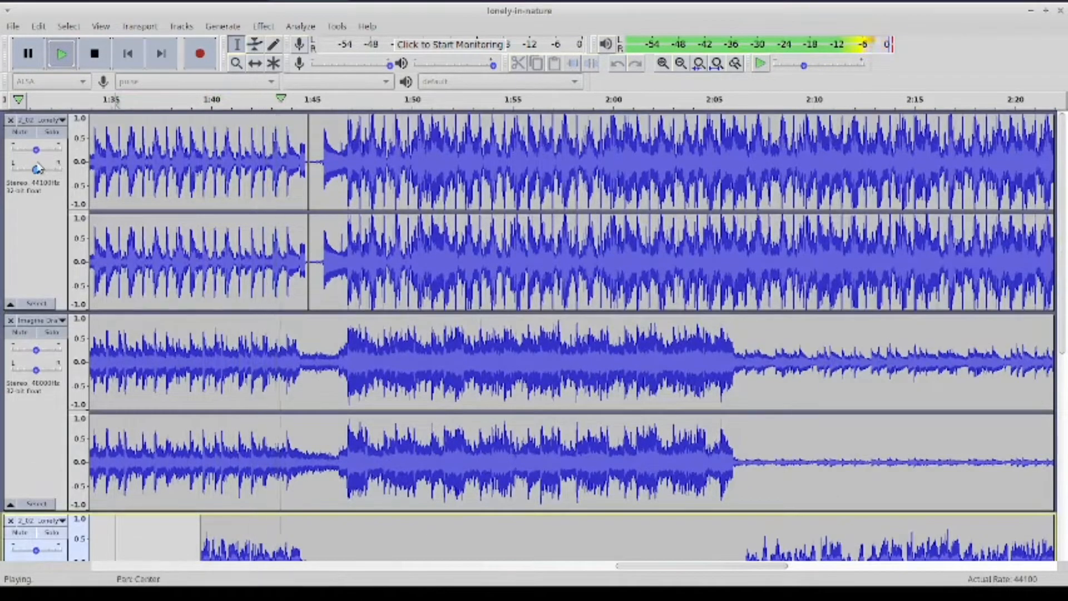
Listen to the mix with the uppermost 2_02 Lonely track muted, stop playback and unmute that track
{"action": "left_click", "coordinate": [17, 133]}
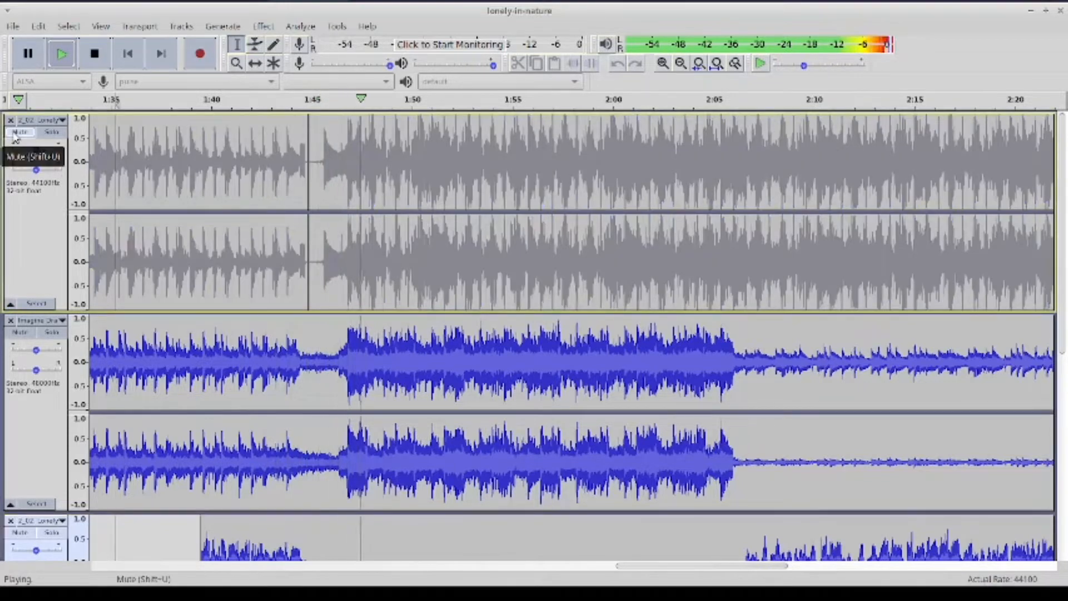
{"action": "left_click", "coordinate": [95, 54]}
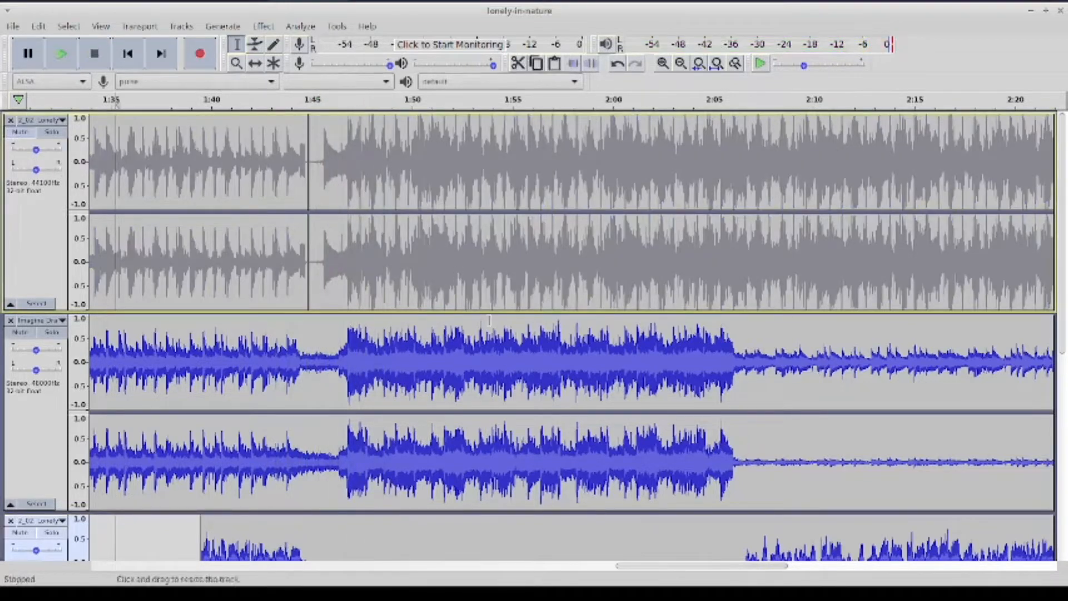
{"action": "scroll", "coordinate": [449, 322], "scroll_direction": "down", "scroll_amount": 3}
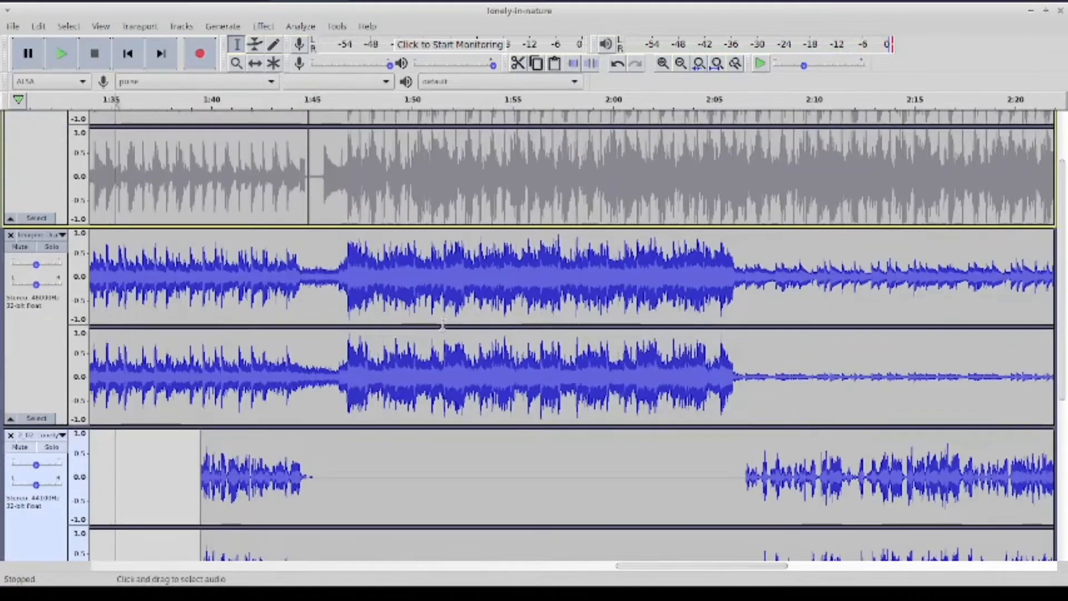
{"action": "scroll", "coordinate": [438, 340], "scroll_direction": "up", "scroll_amount": 3}
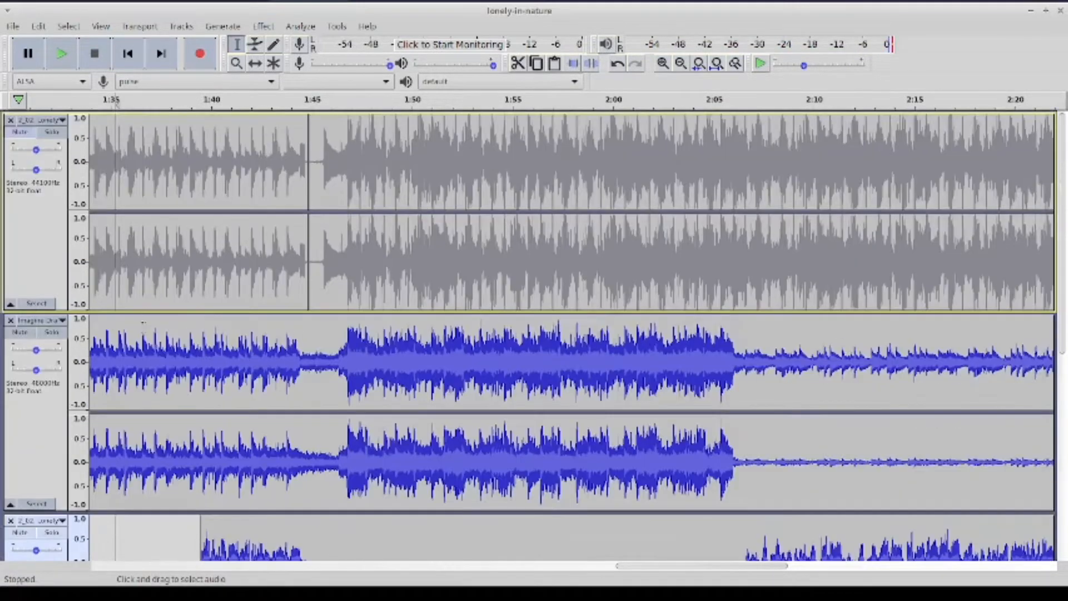
{"action": "left_click", "coordinate": [20, 131]}
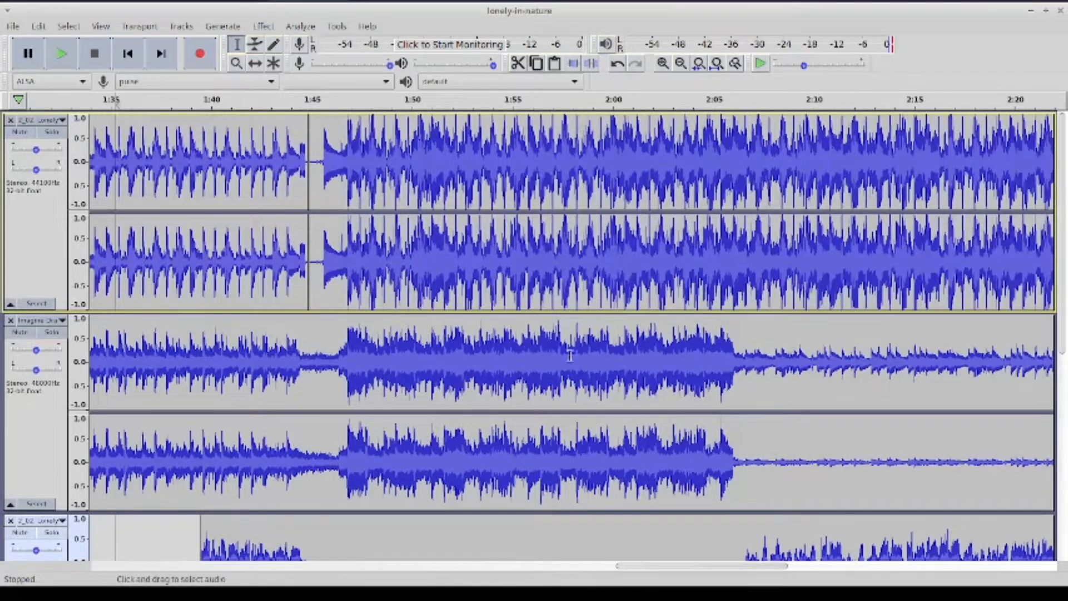
Replay the mix from about 1:35, muting the Imagine Dra... track partway to hear the passage without it
{"action": "key", "text": "space"}
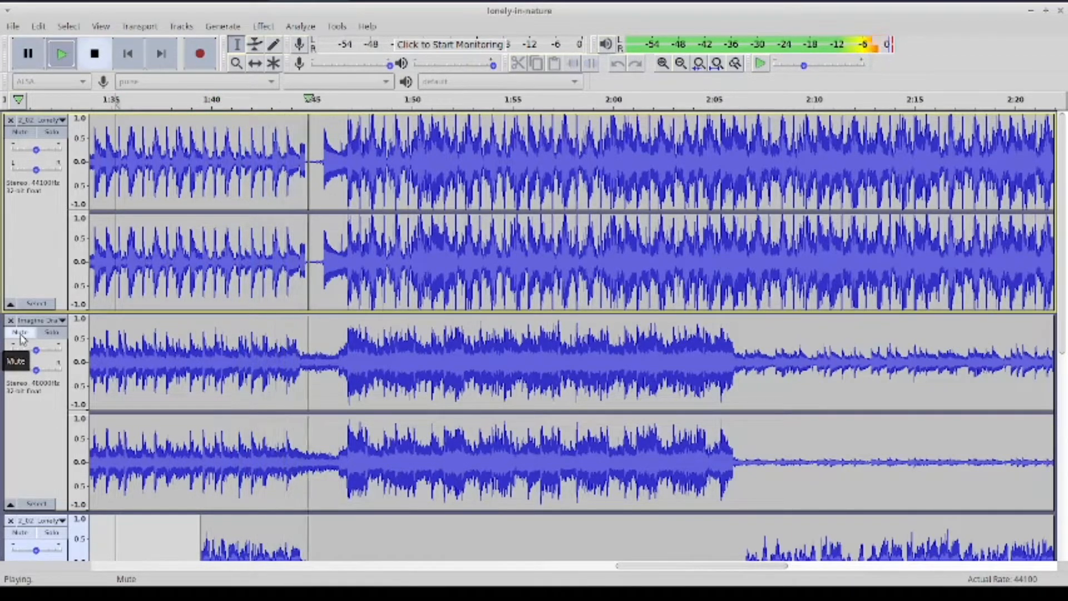
{"action": "left_click", "coordinate": [20, 334]}
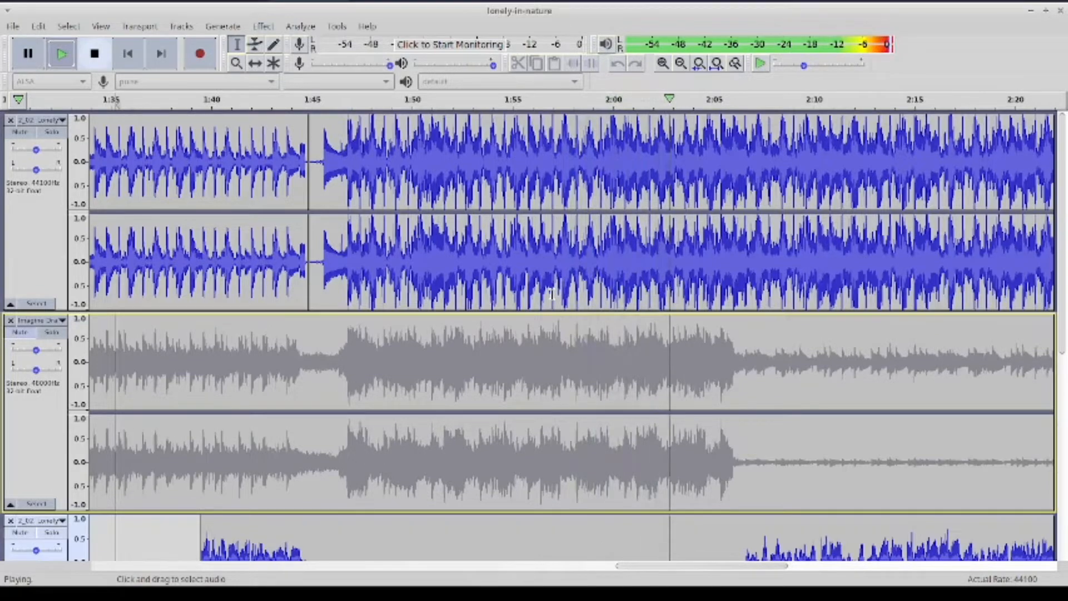
{"action": "scroll", "coordinate": [552, 294], "scroll_direction": "down", "scroll_amount": 3}
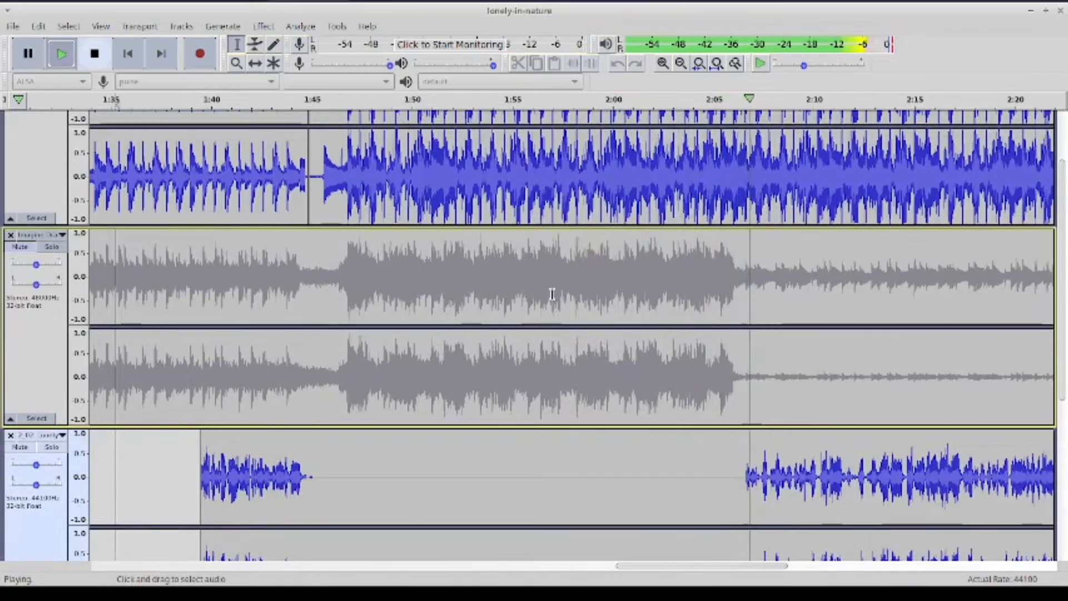
{"action": "left_click", "coordinate": [95, 54]}
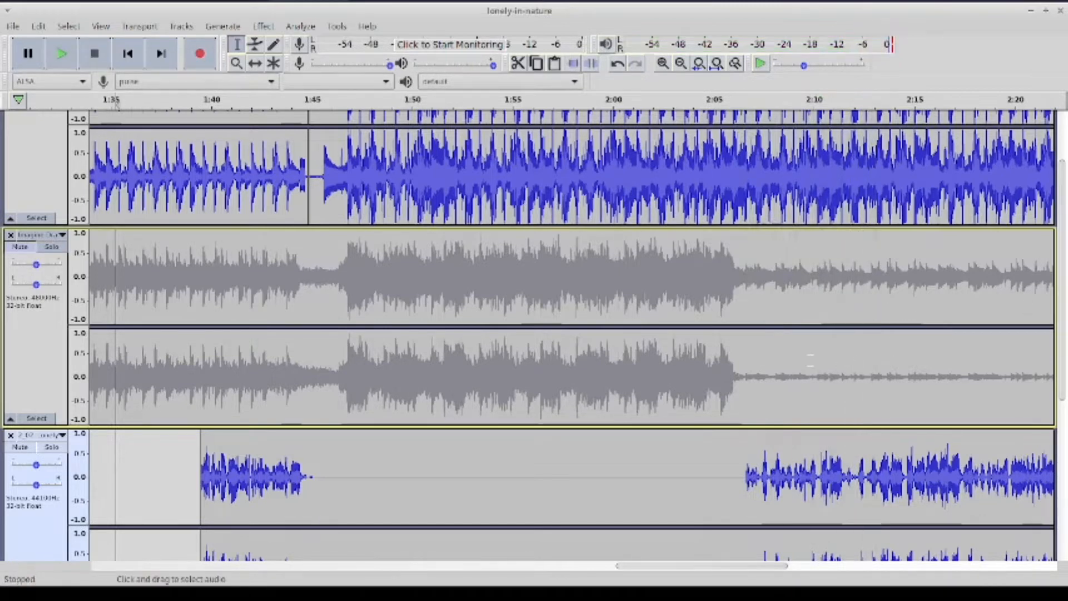
Unmute the Imagine Dra... track and split it at about 2:06 and just before the loud section at about 1:46
{"action": "left_click", "coordinate": [736, 279]}
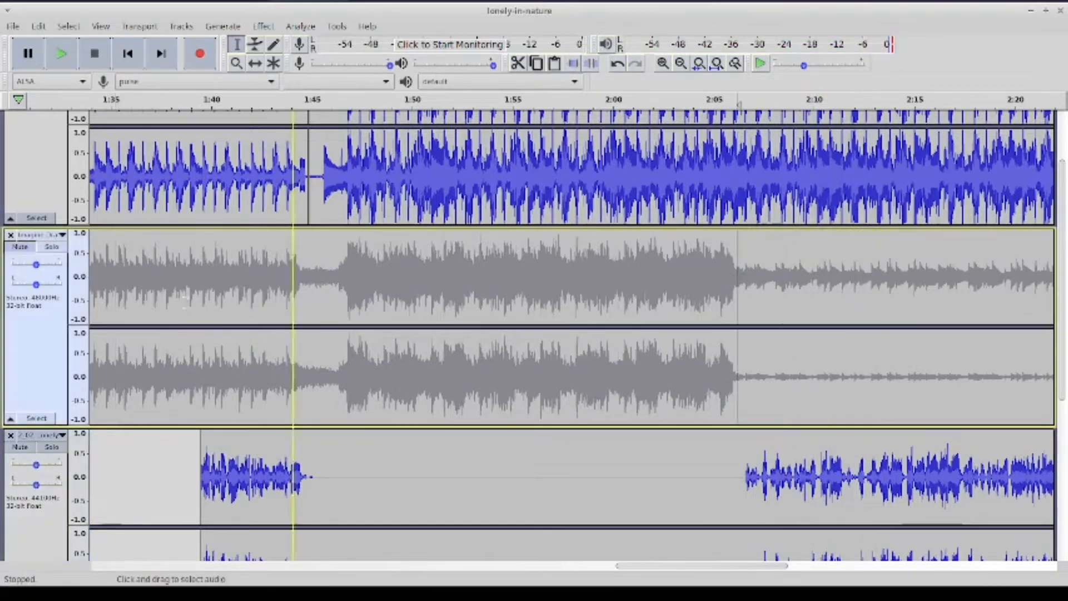
{"action": "left_click", "coordinate": [14, 249]}
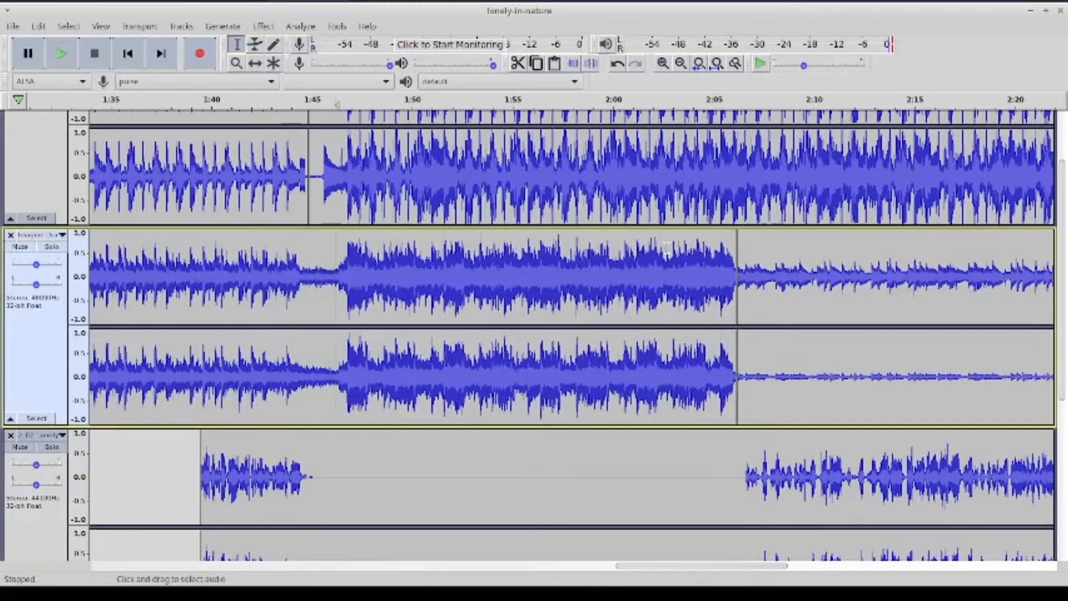
{"action": "left_click", "coordinate": [663, 63]}
{"action": "left_click", "coordinate": [662, 63]}
{"action": "left_click", "coordinate": [662, 63]}
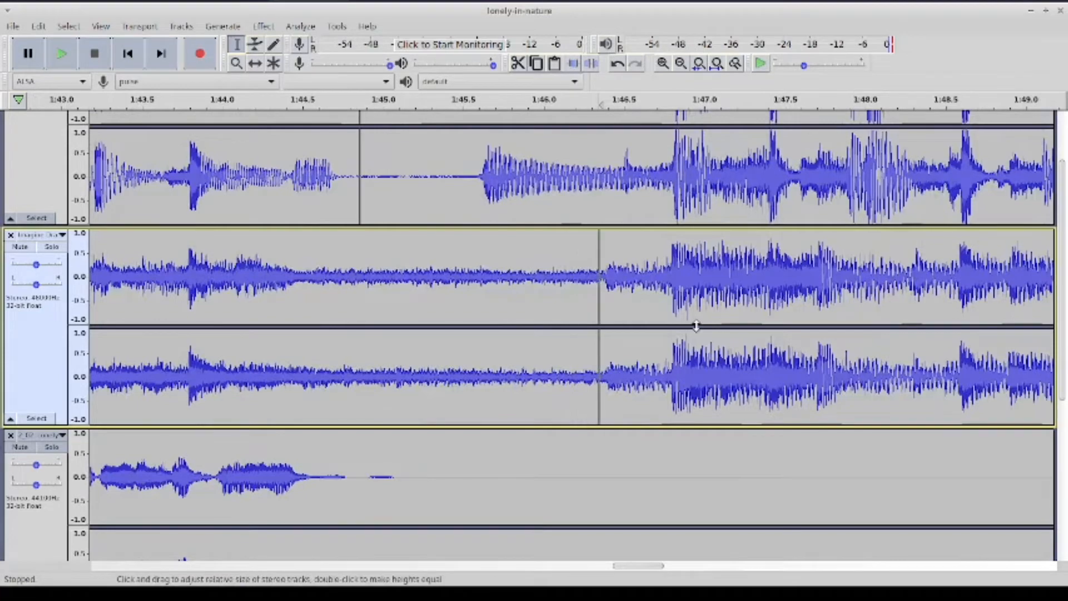
{"action": "left_click", "coordinate": [681, 63]}
{"action": "left_click", "coordinate": [680, 63]}
{"action": "left_click", "coordinate": [681, 63]}
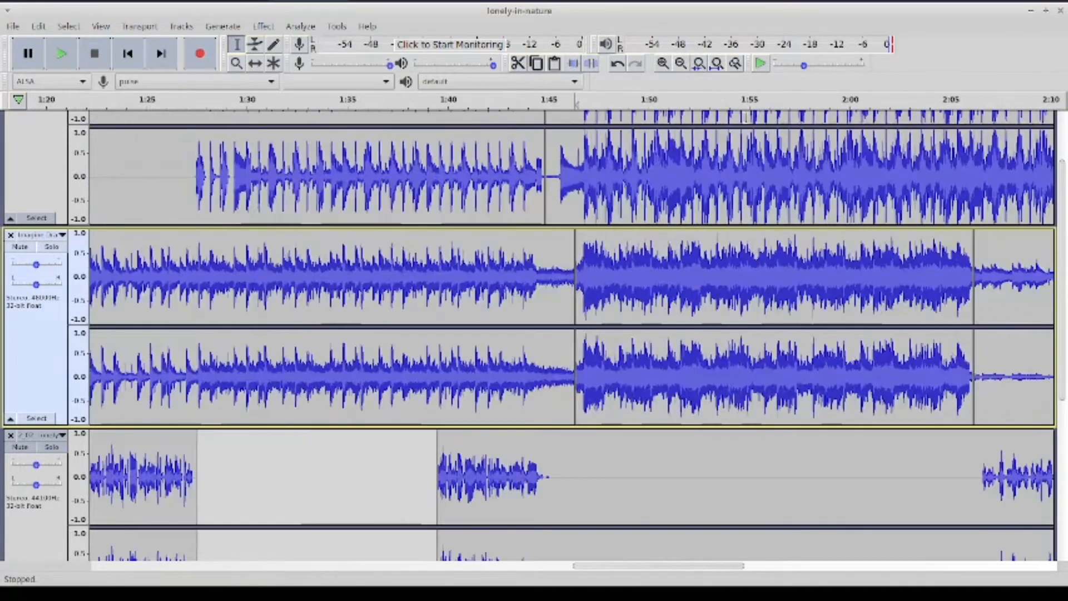
Silence the Imagine Dra... clip between the splits at about 1:46 and 2:06
{"action": "double_click", "coordinate": [823, 266]}
{"action": "scroll", "coordinate": [799, 212], "scroll_direction": "down", "scroll_amount": 3}
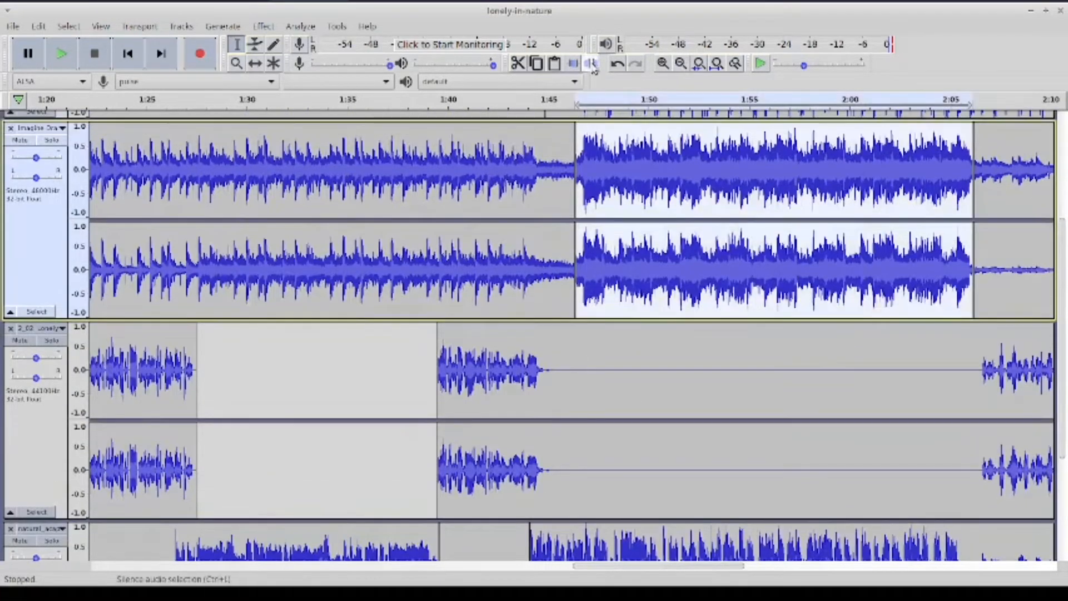
{"action": "left_click", "coordinate": [591, 64]}
{"action": "left_click", "coordinate": [816, 201]}
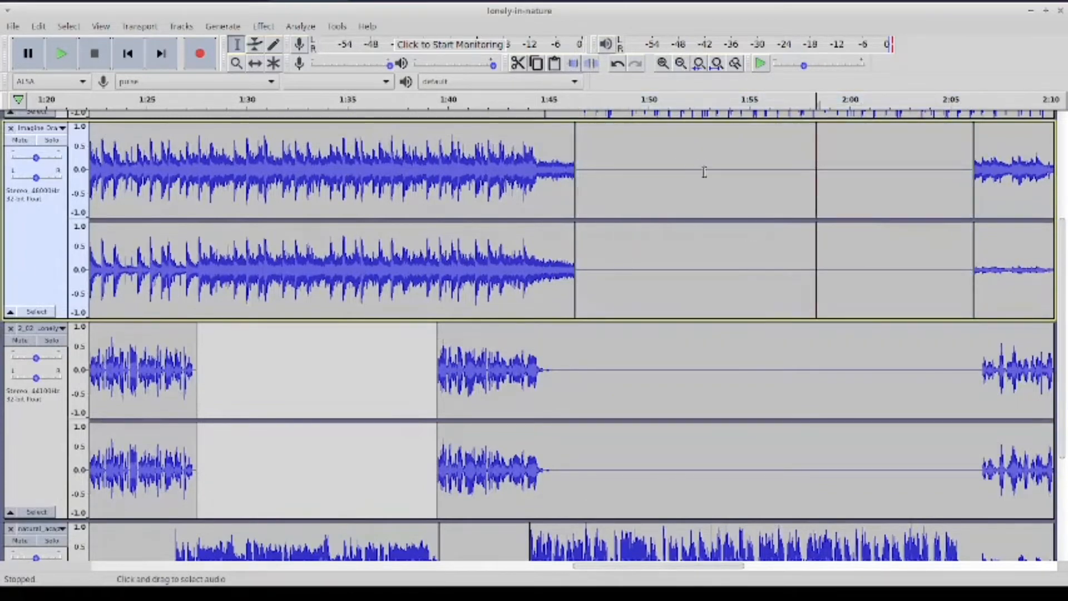
Play the mix from about 1:42 to check the transition into the silenced Imagine Dra... section
{"action": "scroll", "coordinate": [541, 291], "scroll_direction": "up", "scroll_amount": 3}
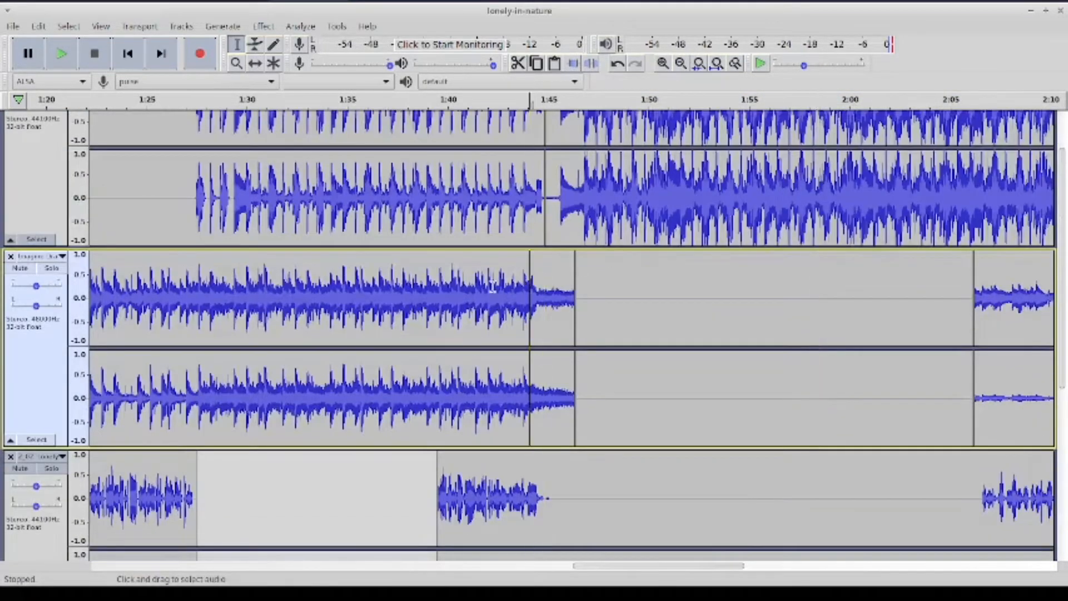
{"action": "left_click", "coordinate": [494, 295]}
{"action": "left_click", "coordinate": [61, 54]}
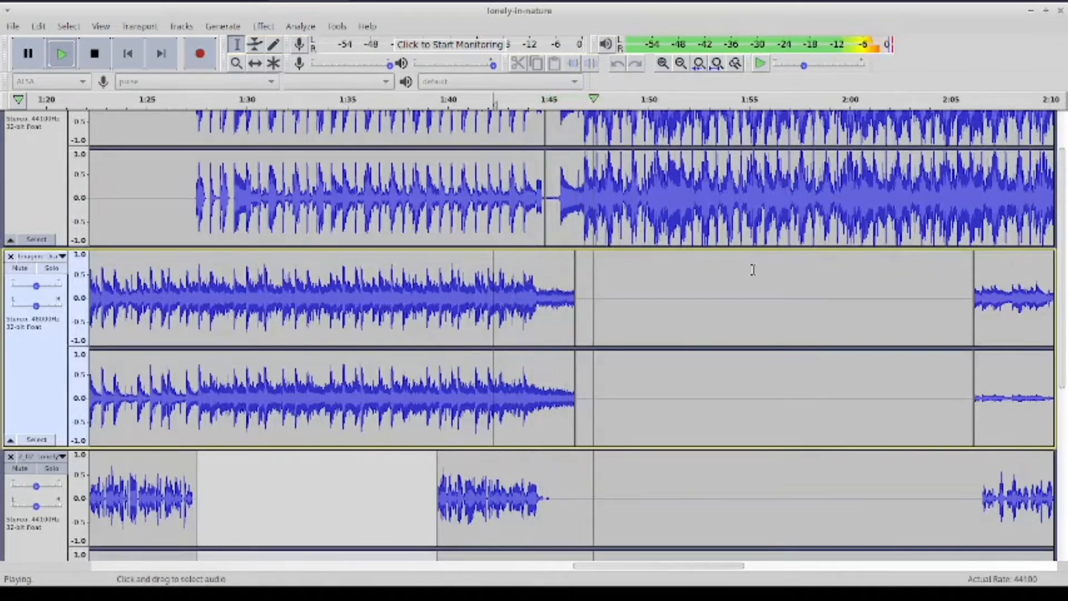
{"action": "left_click", "coordinate": [107, 64]}
Mute the natural acapella track and play the mix from about 2:05, where the silenced section ends
{"action": "scroll", "coordinate": [767, 259], "scroll_direction": "right", "scroll_amount": 5}
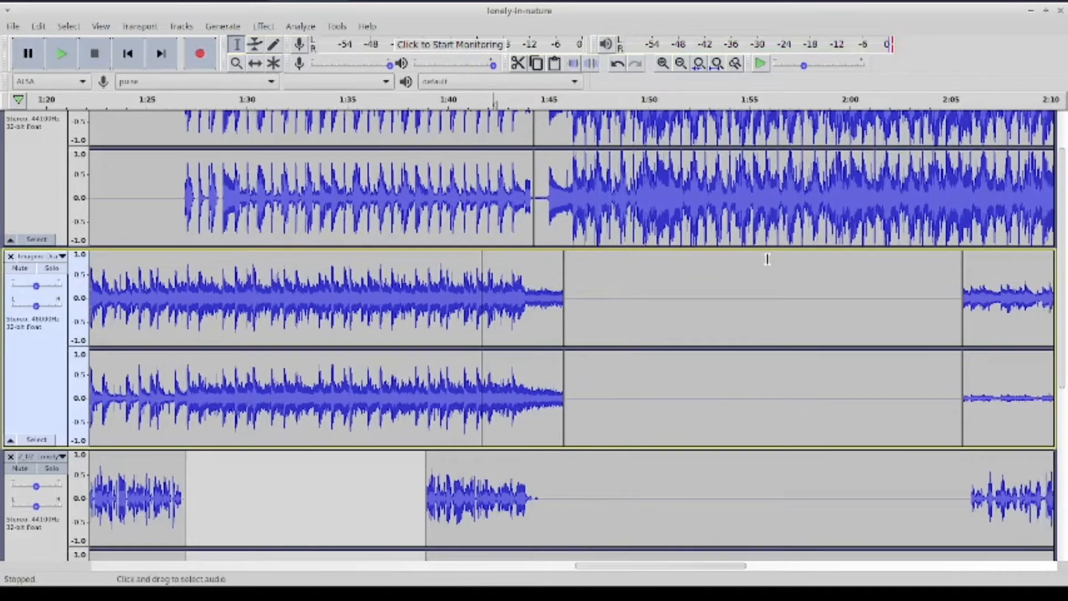
{"action": "left_click", "coordinate": [734, 263]}
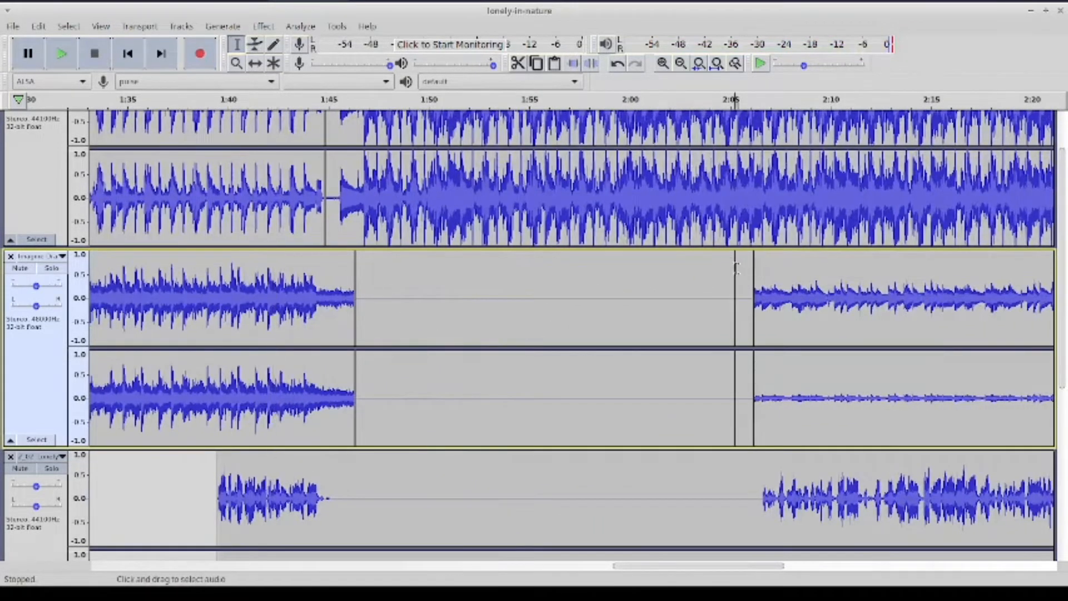
{"action": "scroll", "coordinate": [730, 271], "scroll_direction": "down", "scroll_amount": 5}
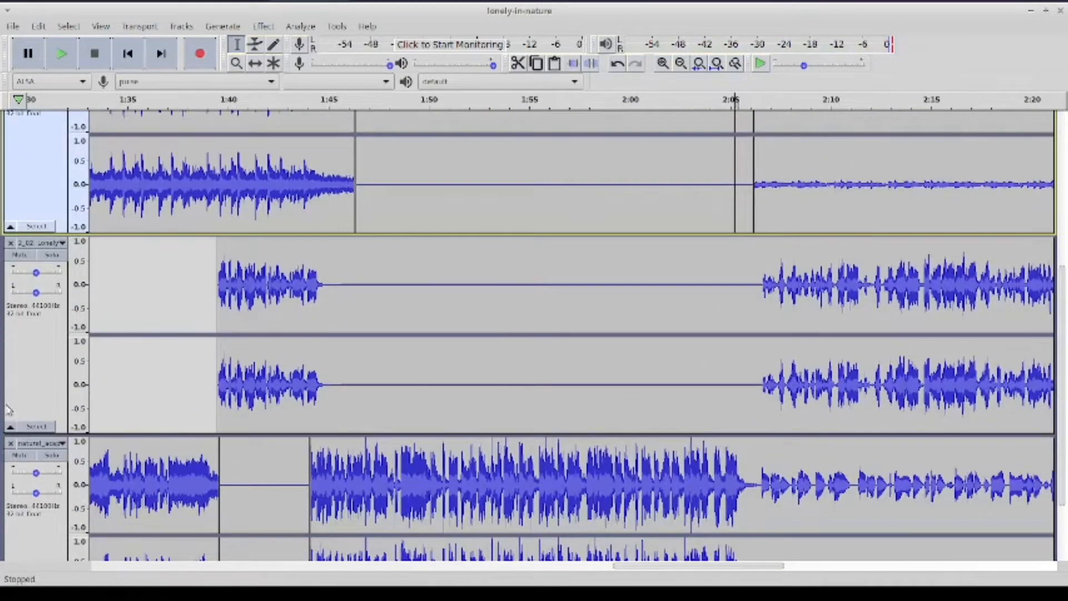
{"action": "left_click", "coordinate": [20, 455]}
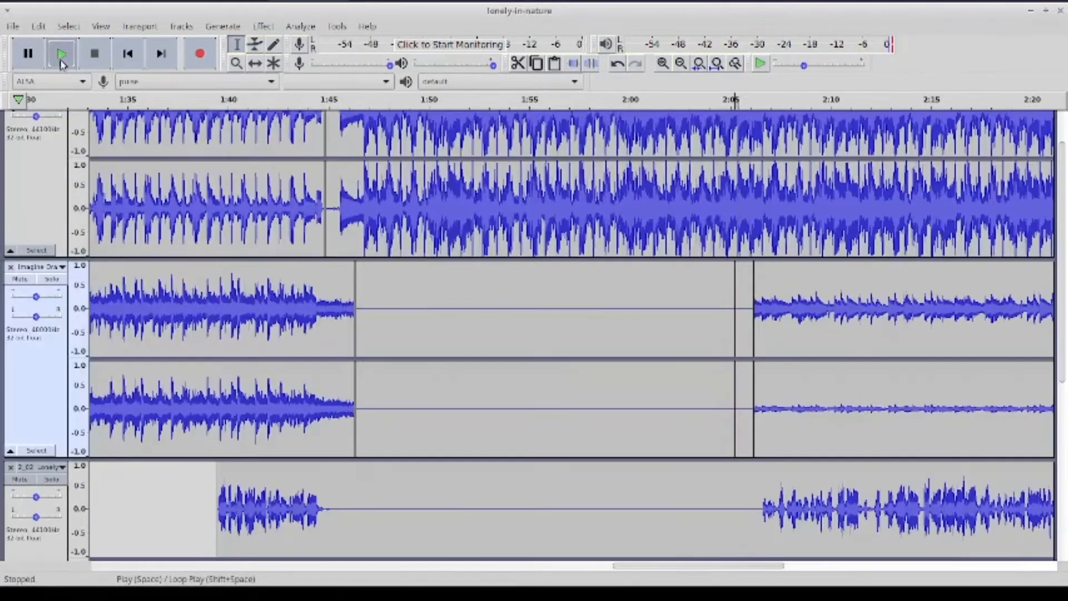
{"action": "left_click", "coordinate": [61, 53]}
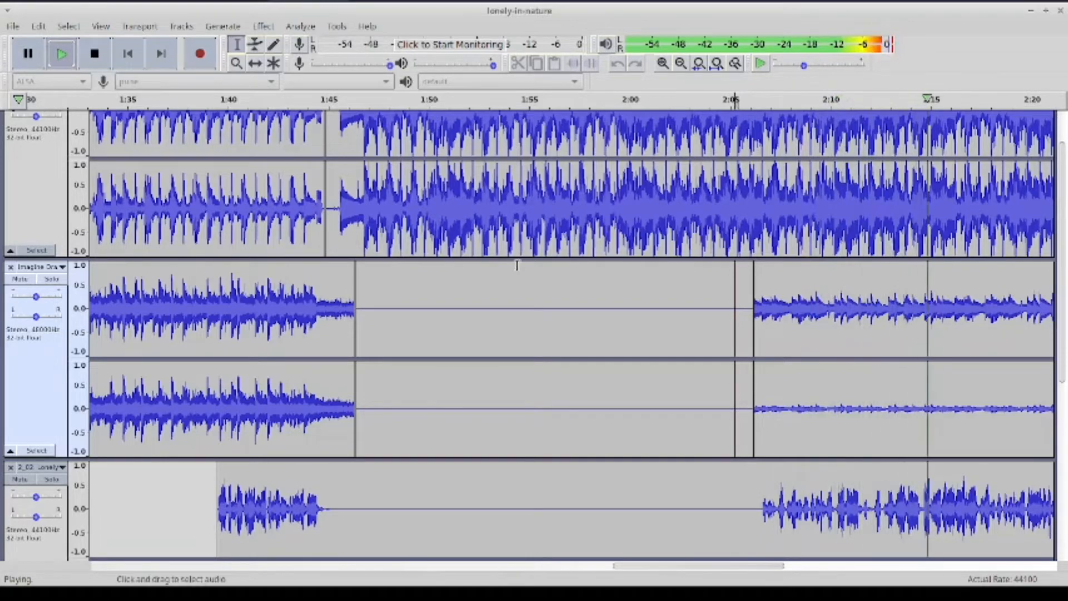
{"action": "scroll", "coordinate": [513, 256], "scroll_direction": "right", "scroll_amount": 5}
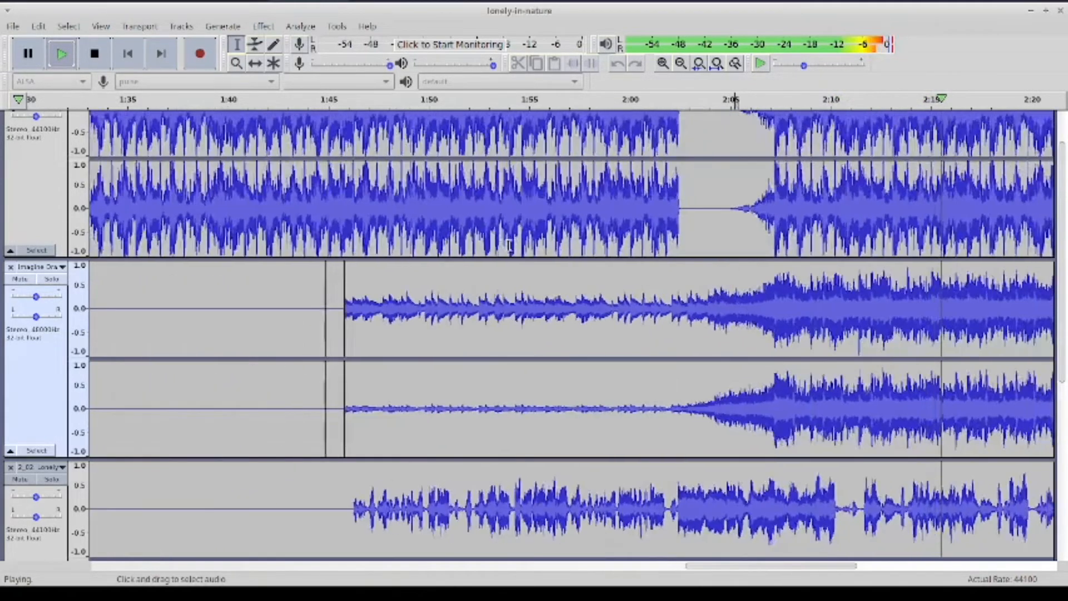
Pause playback and split the uppermost Lonely track at about 2:06, where the Imagine Dra... audio resumes, and at about 2:24
{"action": "scroll", "coordinate": [509, 245], "scroll_direction": "right", "scroll_amount": 3}
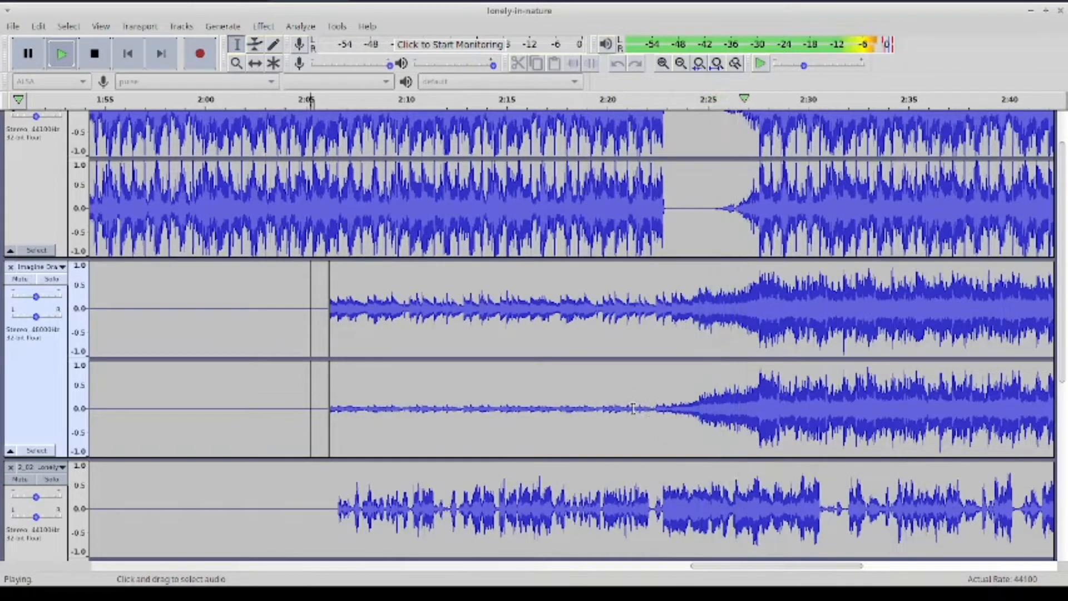
{"action": "left_click", "coordinate": [38, 61]}
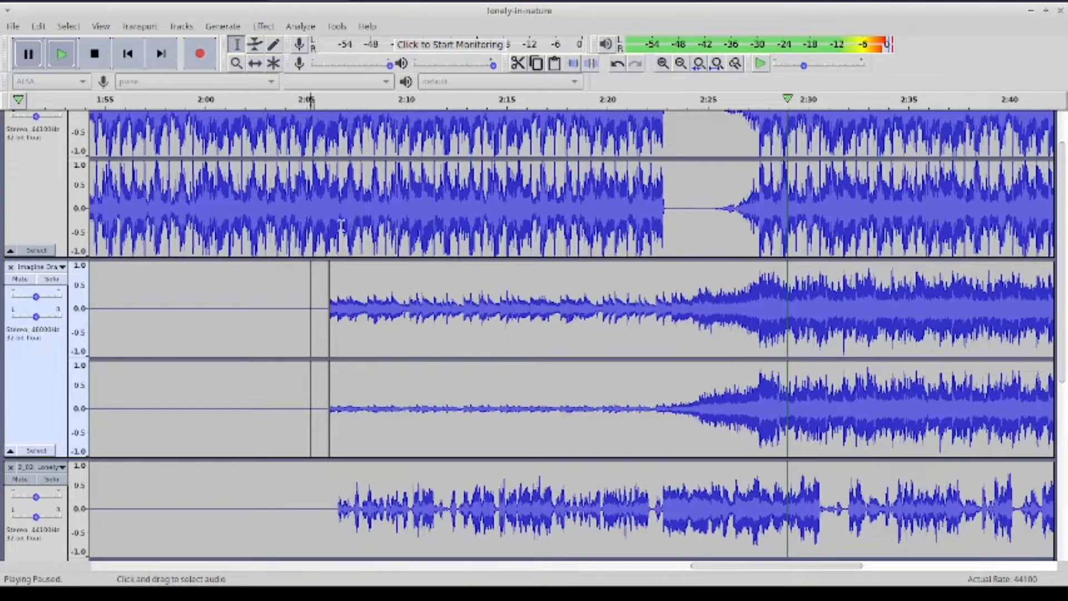
{"action": "left_click", "coordinate": [328, 196]}
{"action": "left_click", "coordinate": [661, 64]}
{"action": "left_click", "coordinate": [660, 64]}
{"action": "left_click", "coordinate": [661, 64]}
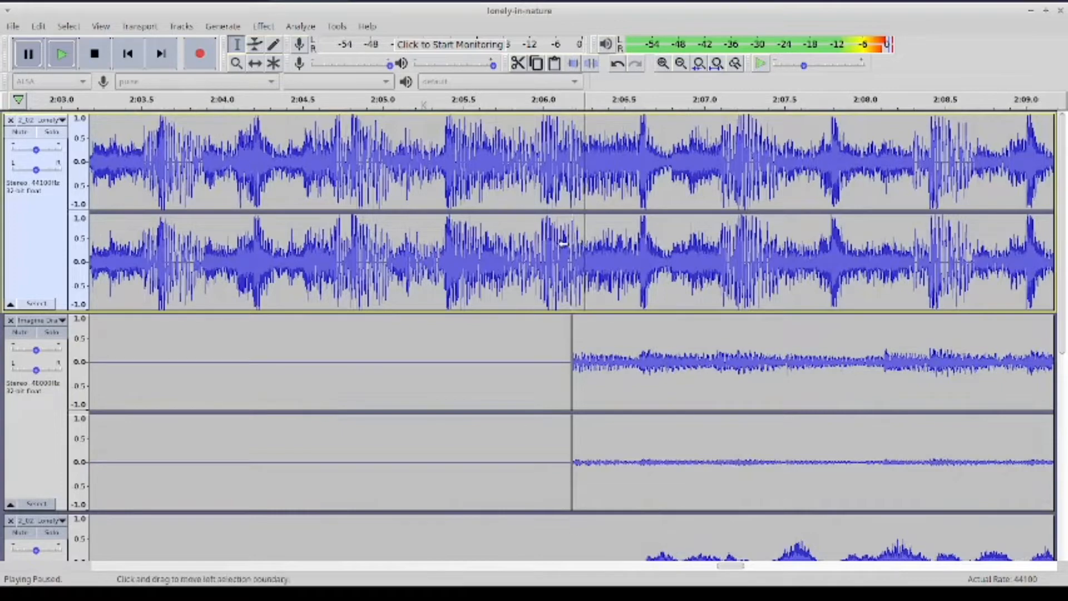
{"action": "key", "text": "space"}
{"action": "left_click", "coordinate": [679, 64]}
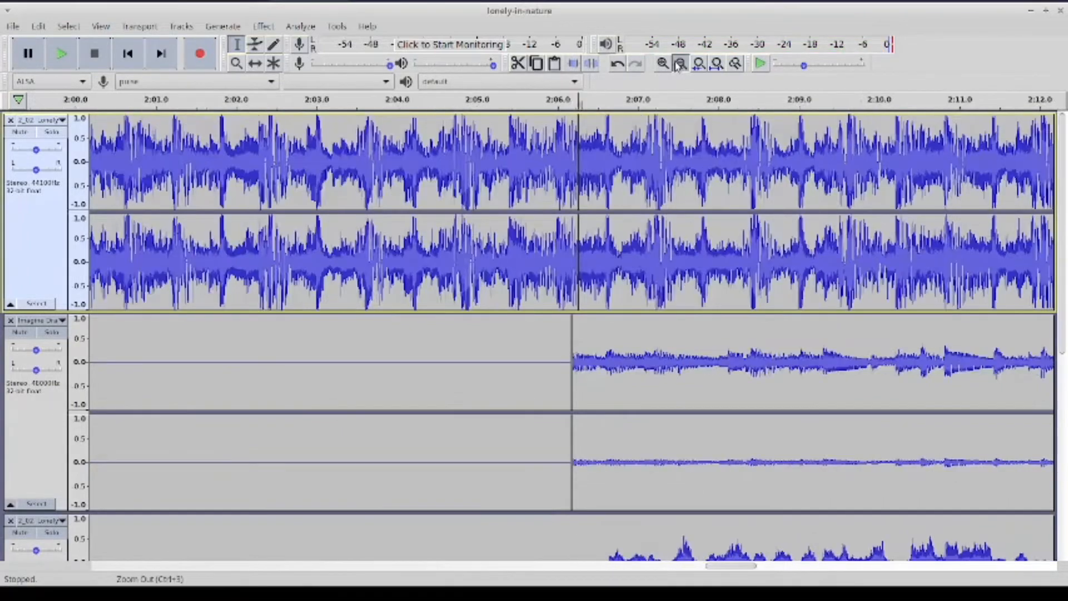
{"action": "left_click", "coordinate": [680, 64]}
{"action": "left_click", "coordinate": [680, 64]}
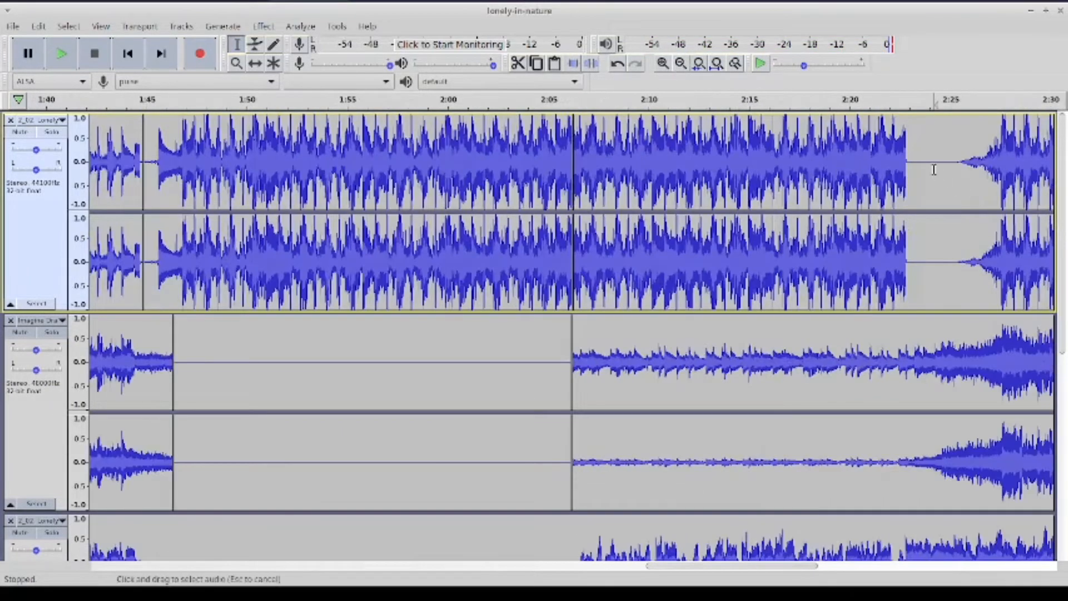
Lower the volume of the uppermost Lonely track's clip between about 2:06 and 2:24 by amplifying it by -1.6 dB
{"action": "double_click", "coordinate": [840, 139]}
{"action": "left_click", "coordinate": [263, 26]}
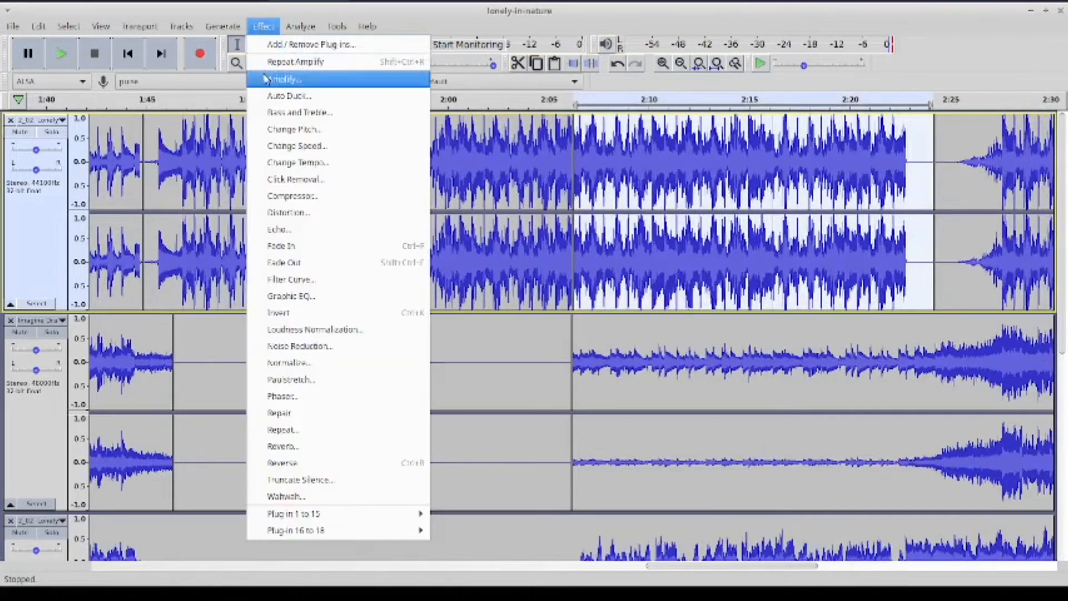
{"action": "left_click", "coordinate": [274, 78]}
{"action": "left_click_drag", "start_coordinate": [530, 279], "coordinate": [526, 279]}
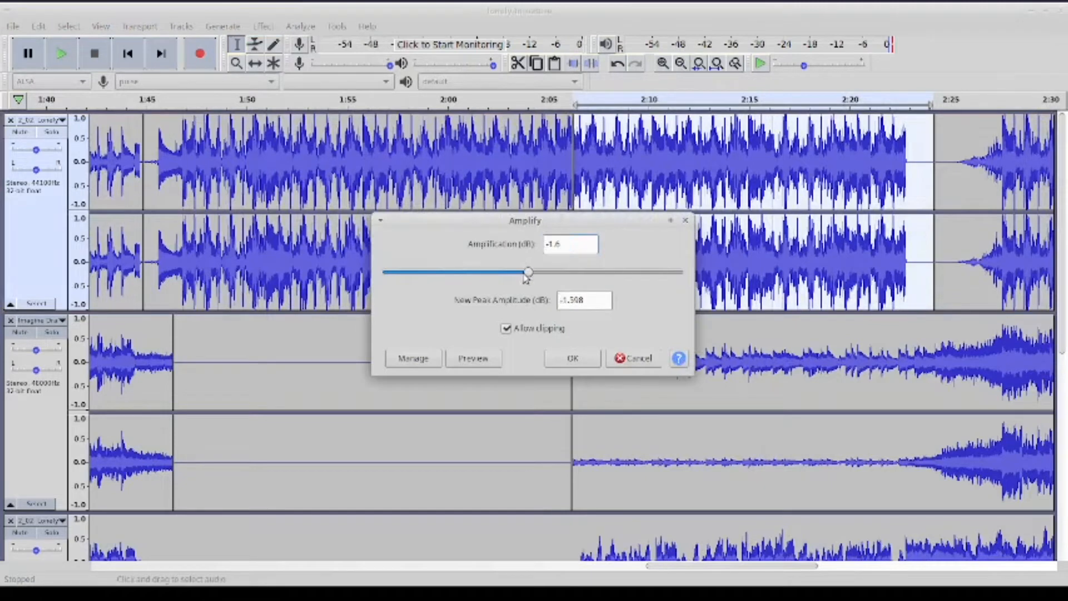
{"action": "left_click", "coordinate": [571, 359]}
Play the mix from about 2:04, comparing it with the Imagine Dra... track muted and unmuted, and toggle that track's solo
{"action": "left_click", "coordinate": [534, 167]}
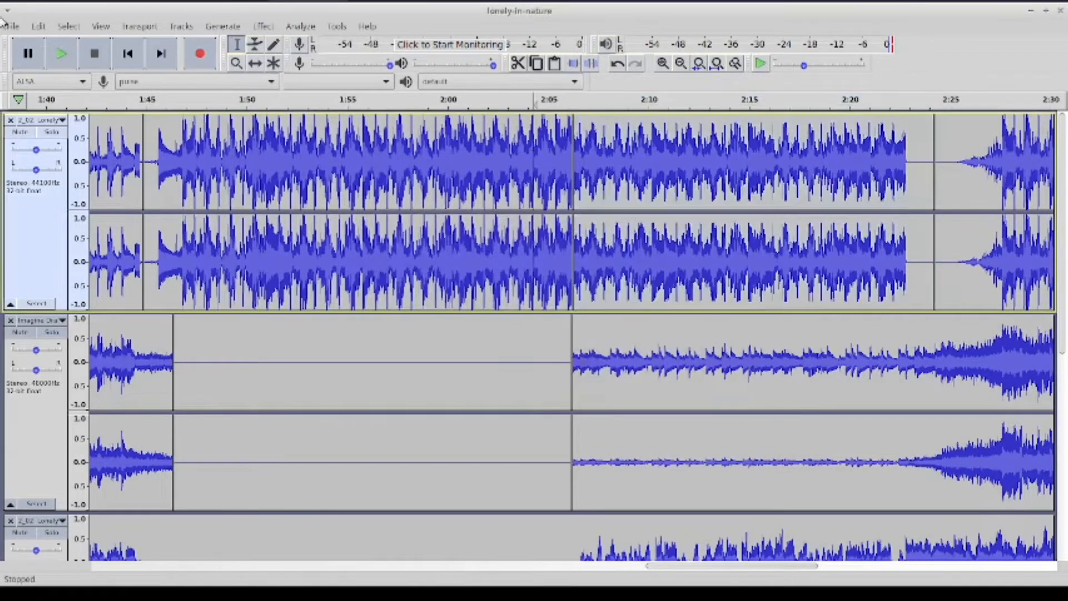
{"action": "left_click", "coordinate": [50, 50]}
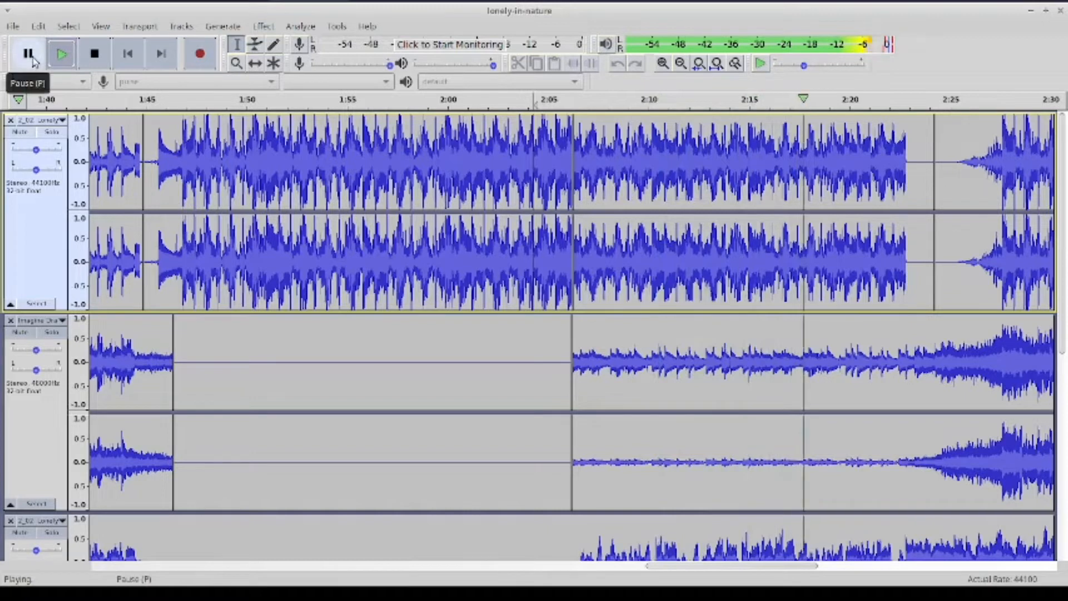
{"action": "left_click", "coordinate": [17, 334]}
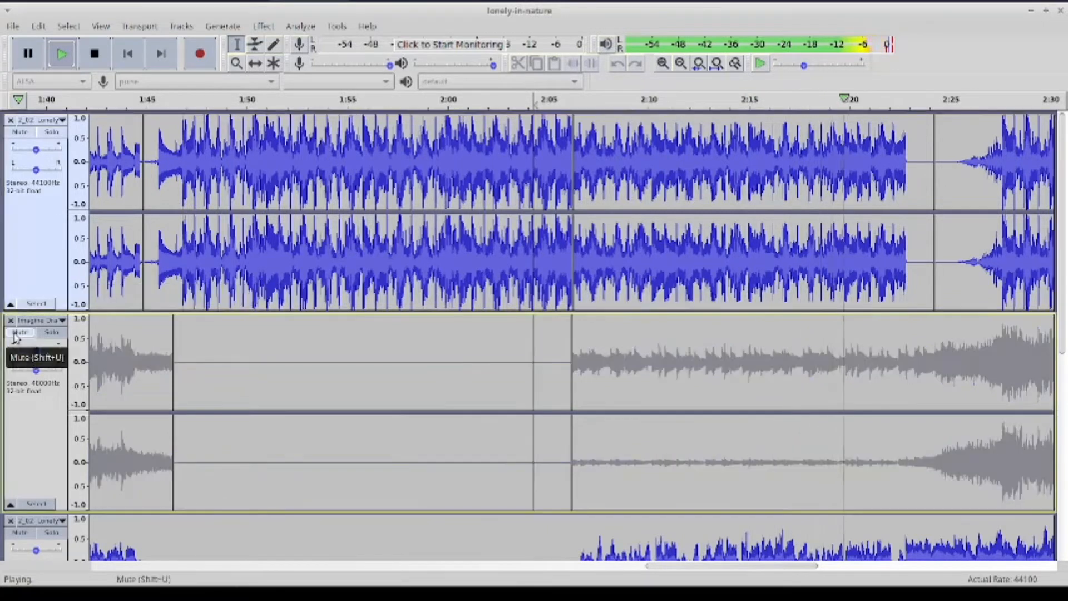
{"action": "left_click", "coordinate": [16, 336]}
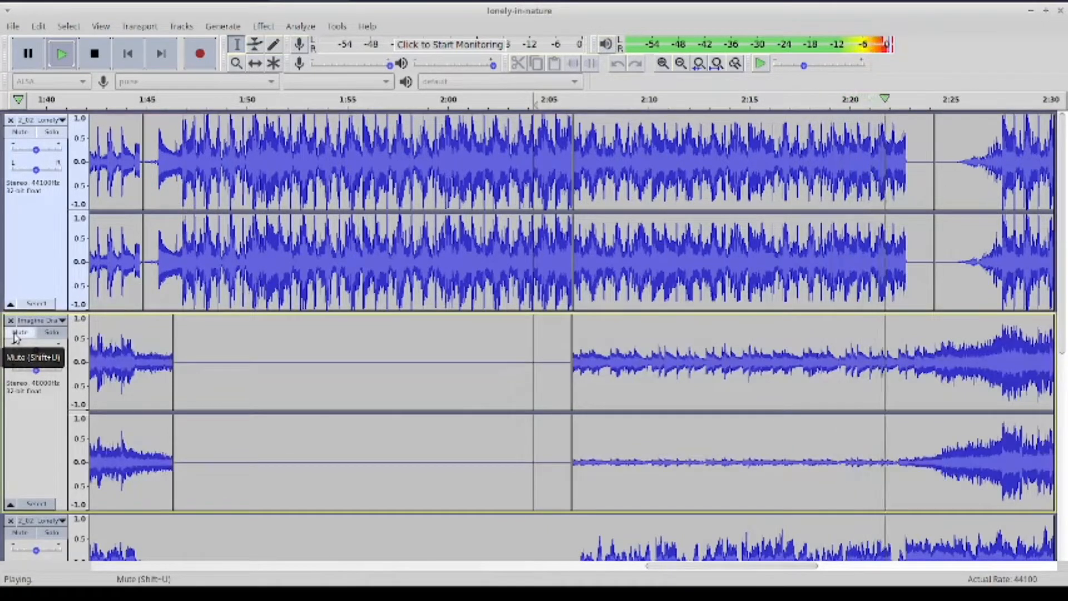
{"action": "left_click", "coordinate": [52, 332]}
{"action": "left_click", "coordinate": [95, 53]}
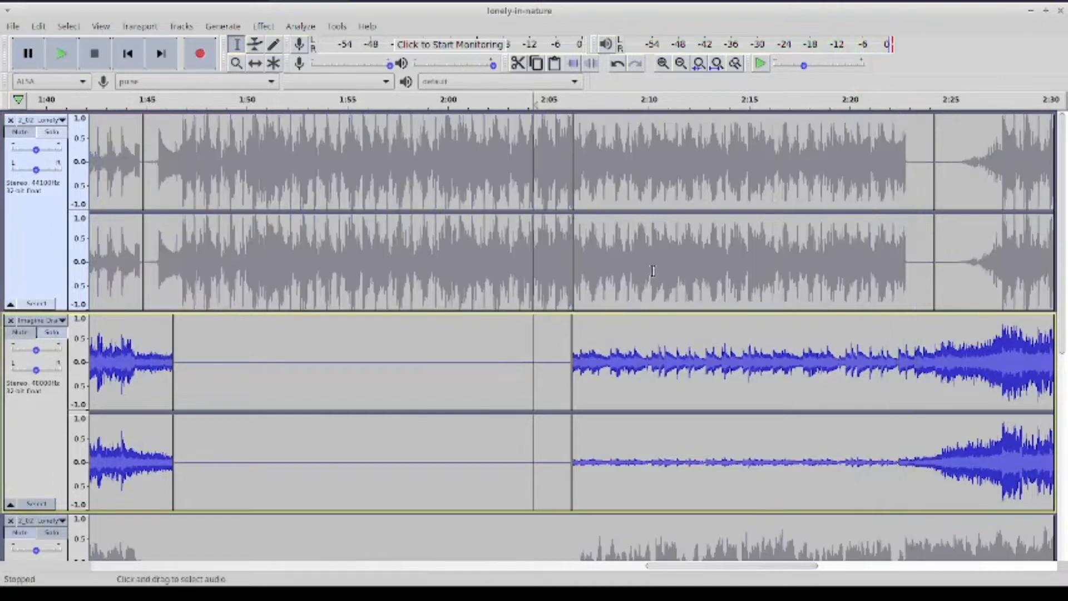
{"action": "key", "text": "shift+s"}
Split the Imagine Dra... track at about 2:24 and amplify its clip between about 2:06 and 2:24 by 1.6 dB
{"action": "scroll", "coordinate": [768, 309], "scroll_direction": "down", "scroll_amount": 1}
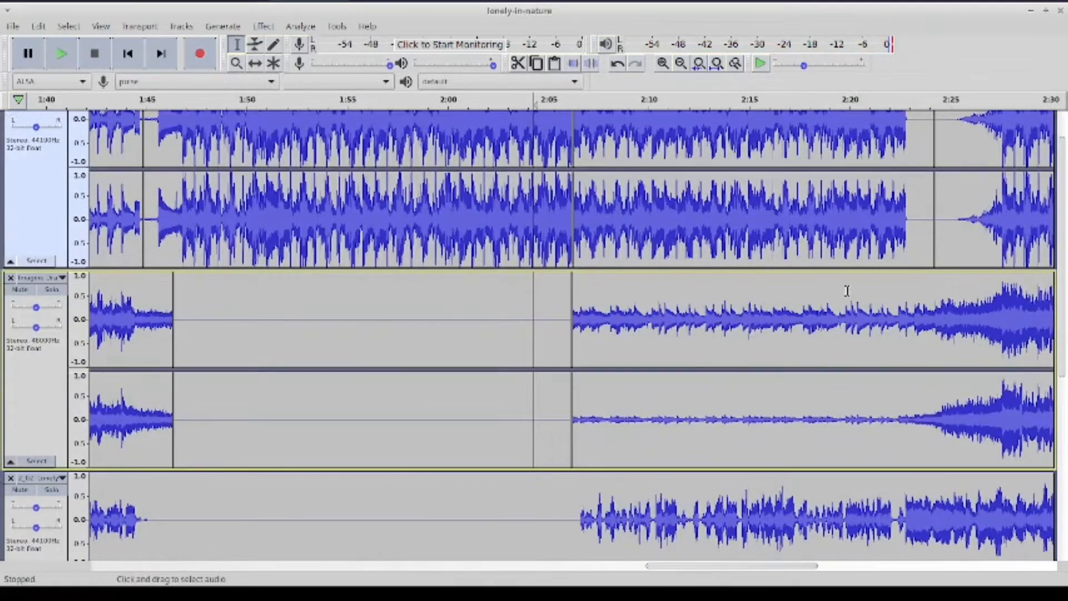
{"action": "left_click", "coordinate": [934, 329]}
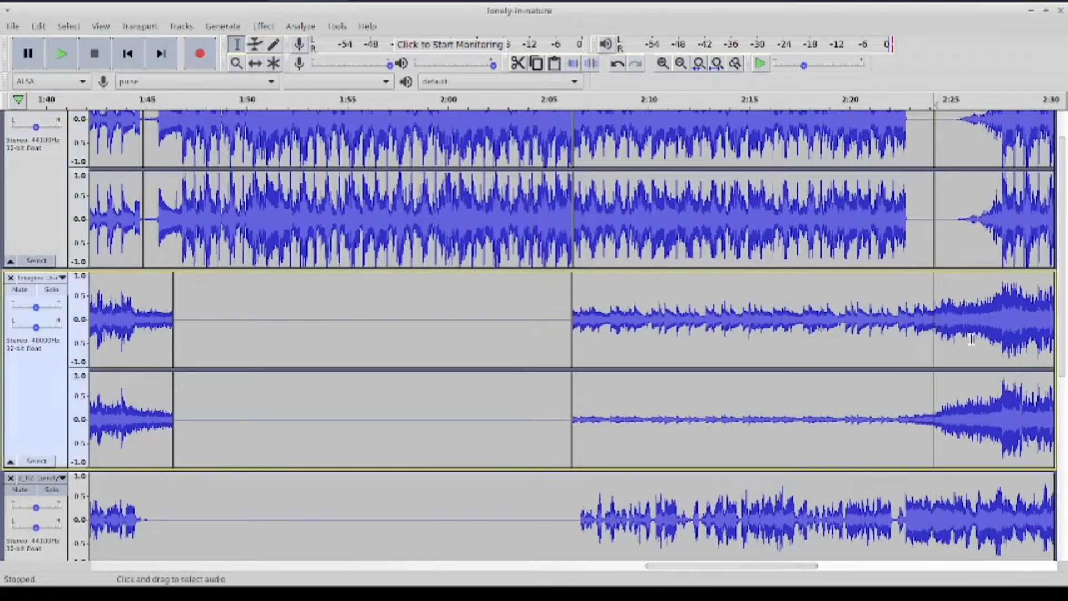
{"action": "double_click", "coordinate": [875, 381]}
{"action": "left_click", "coordinate": [264, 27]}
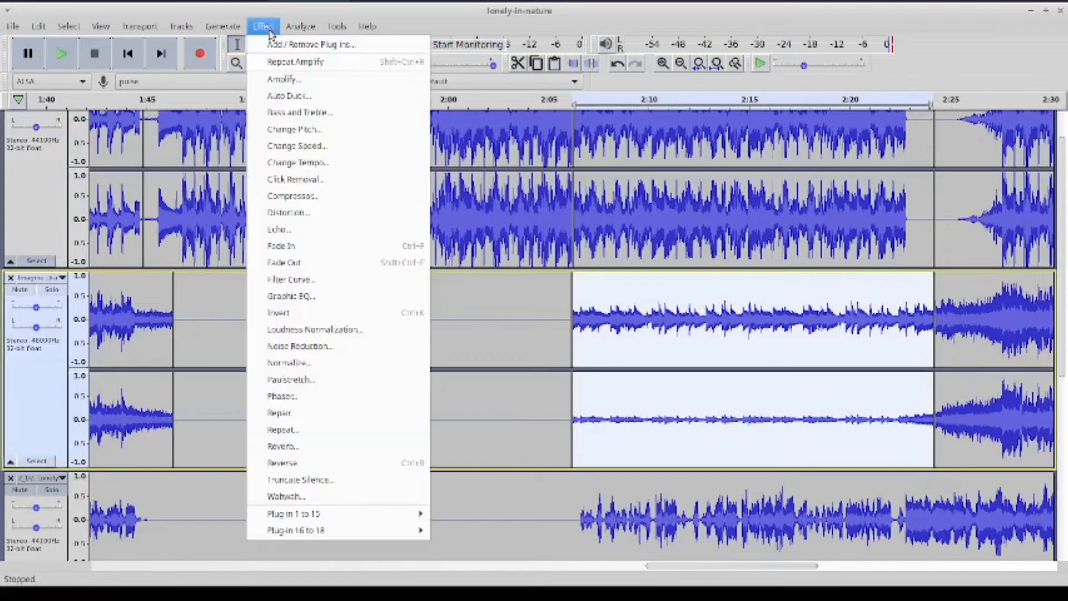
{"action": "left_click", "coordinate": [292, 80]}
{"action": "left_click_drag", "start_coordinate": [562, 274], "coordinate": [551, 274]}
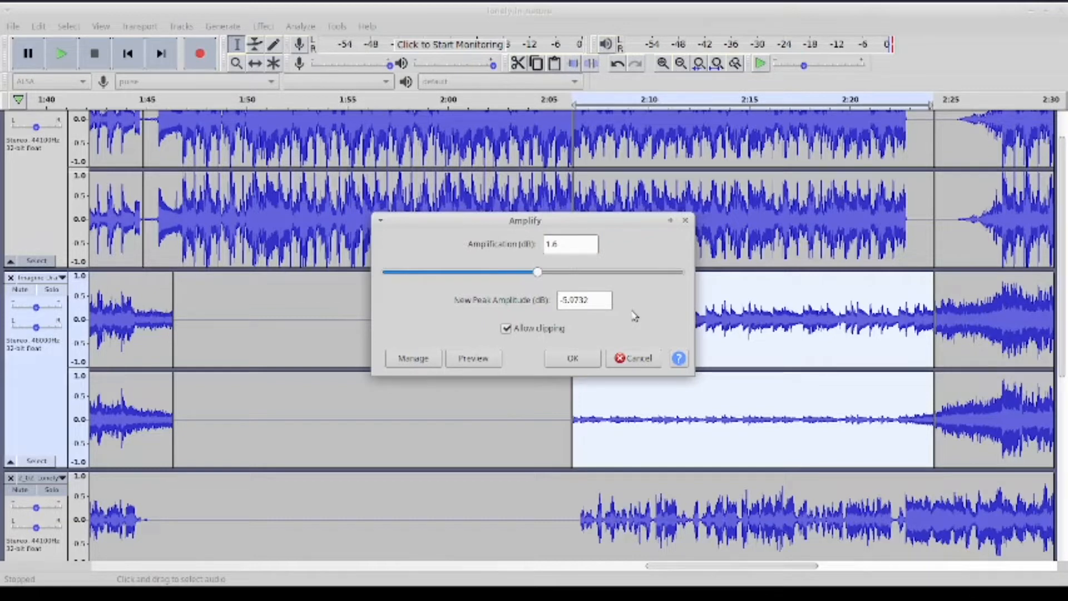
{"action": "left_click", "coordinate": [592, 359]}
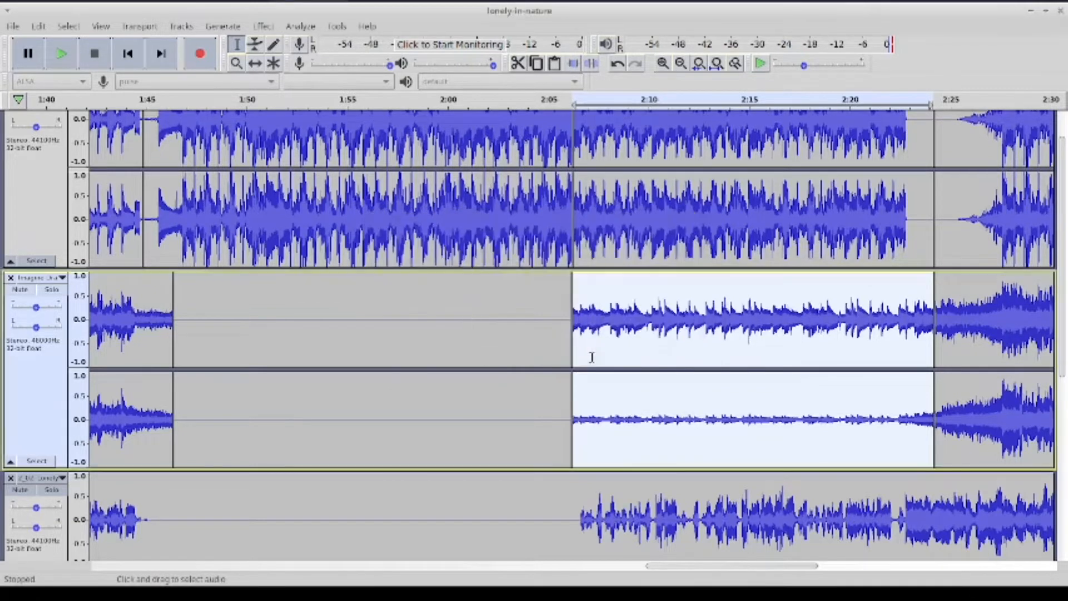
Play the mix from about 2:05 and mute the natural acapella track while listening to the adjusted section
{"action": "left_click", "coordinate": [537, 296]}
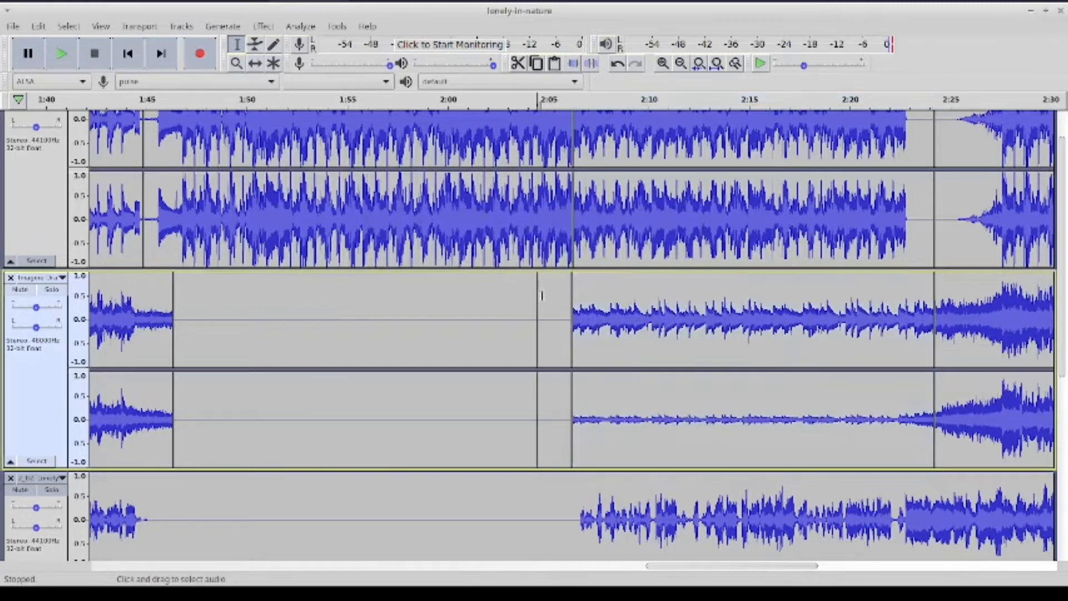
{"action": "left_click", "coordinate": [65, 61]}
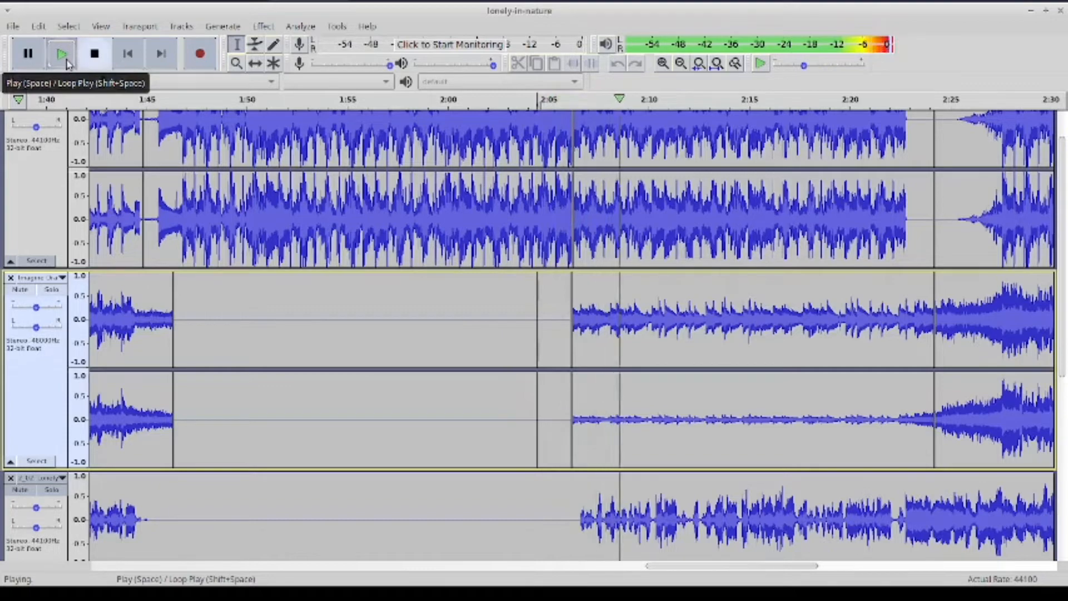
{"action": "scroll", "coordinate": [563, 422], "scroll_direction": "down", "scroll_amount": 5}
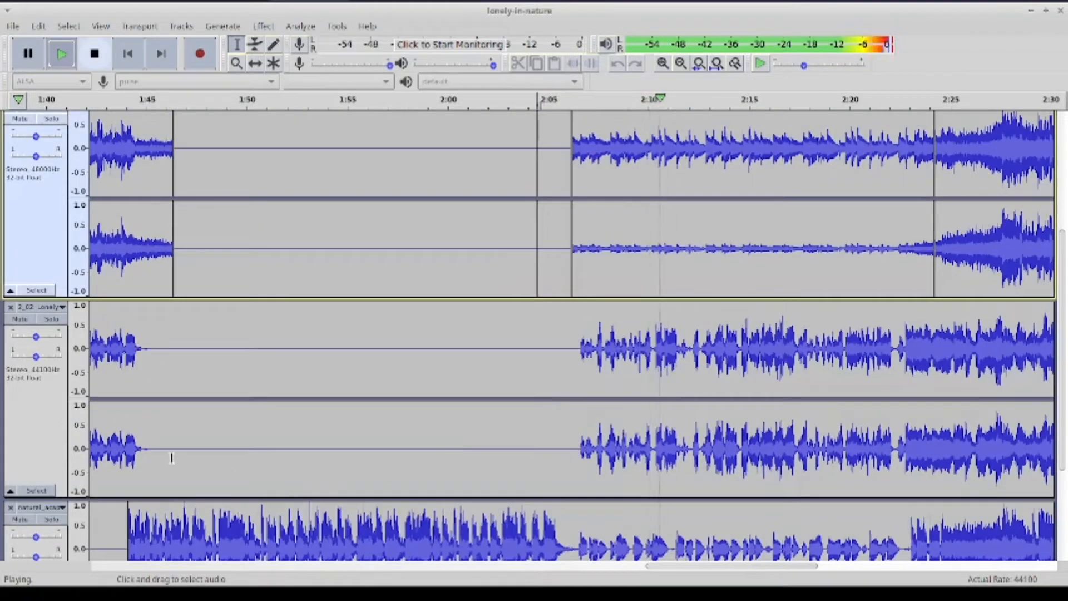
{"action": "scroll", "coordinate": [171, 457], "scroll_direction": "down", "scroll_amount": 3}
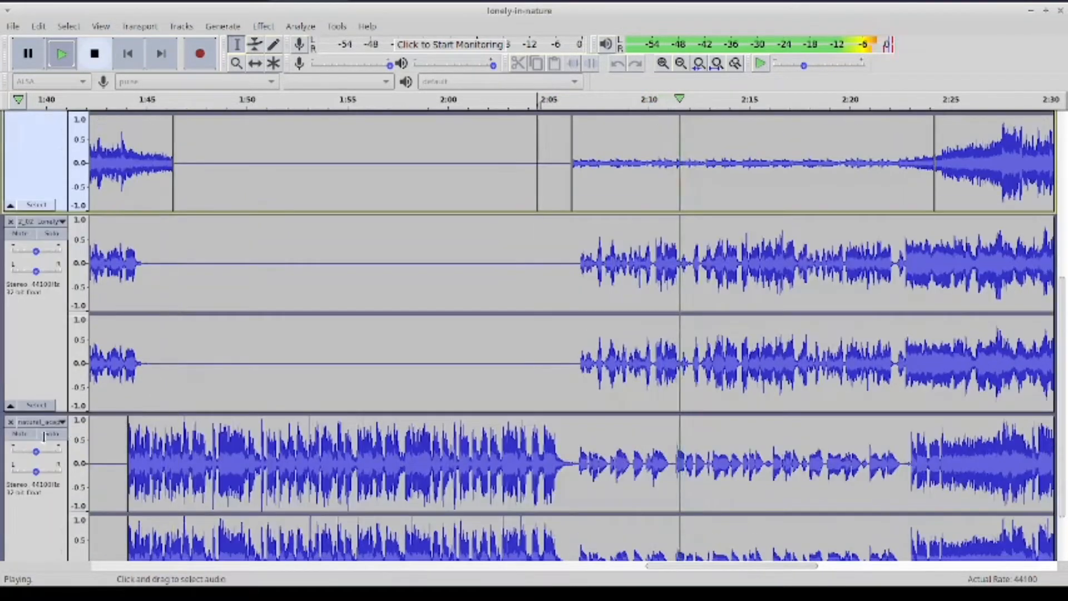
{"action": "left_click", "coordinate": [9, 438]}
{"action": "scroll", "coordinate": [740, 305], "scroll_direction": "up", "scroll_amount": 4}
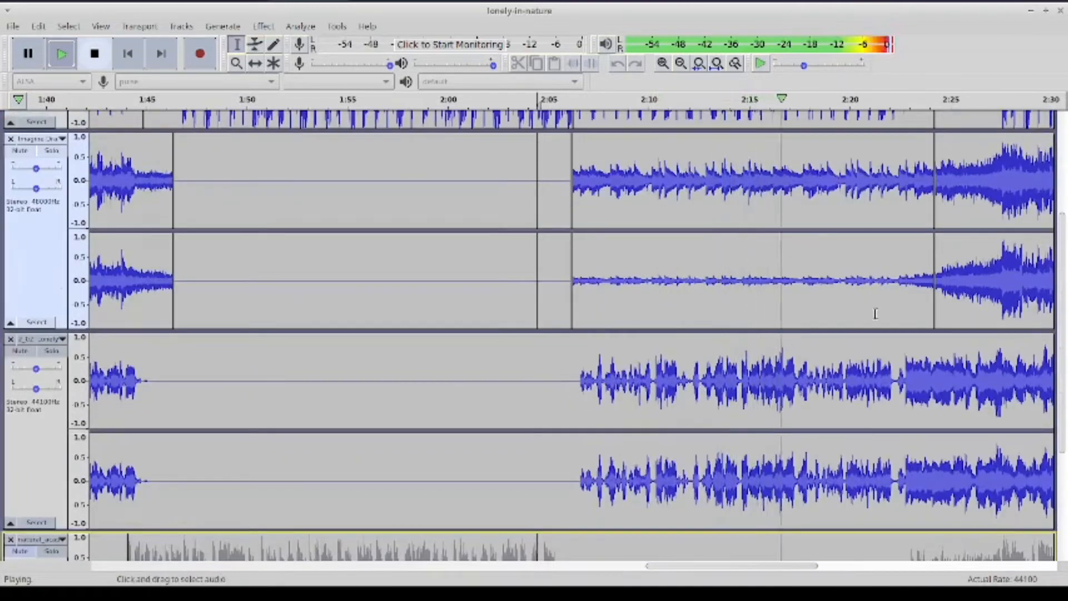
{"action": "left_click", "coordinate": [105, 68]}
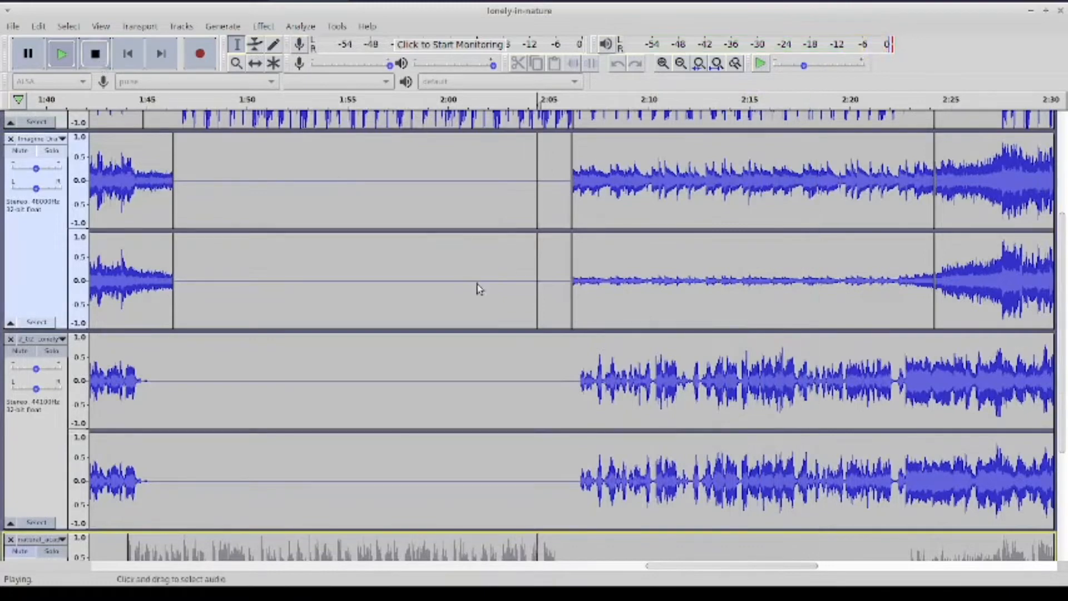
Silence the natural acapella track's quiet section from about 2:06 to 2:23
{"action": "scroll", "coordinate": [684, 446], "scroll_direction": "down", "scroll_amount": 3}
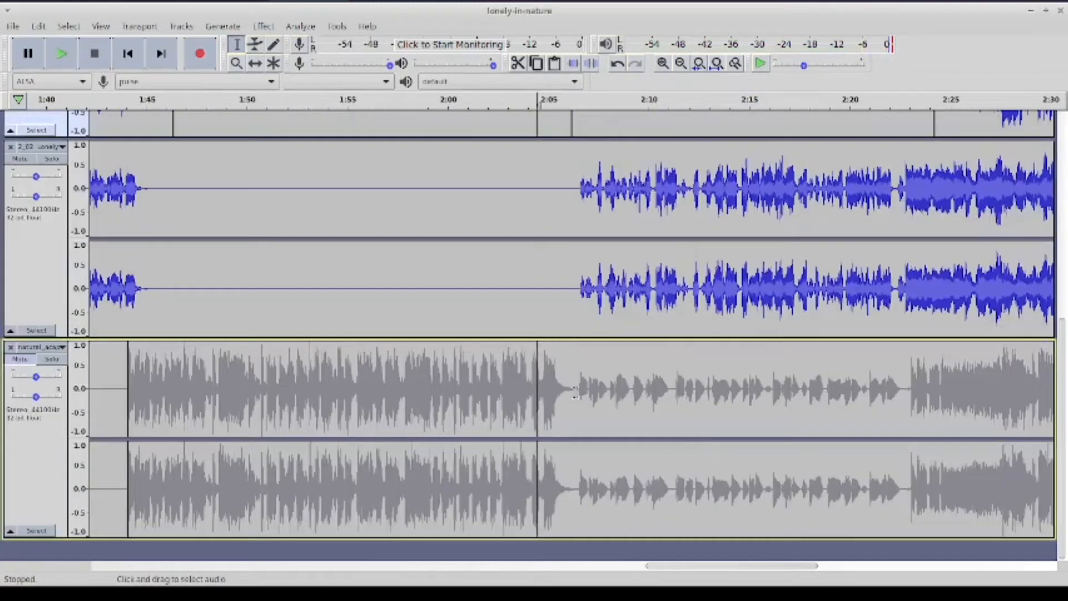
{"action": "left_click_drag", "start_coordinate": [576, 394], "coordinate": [902, 409]}
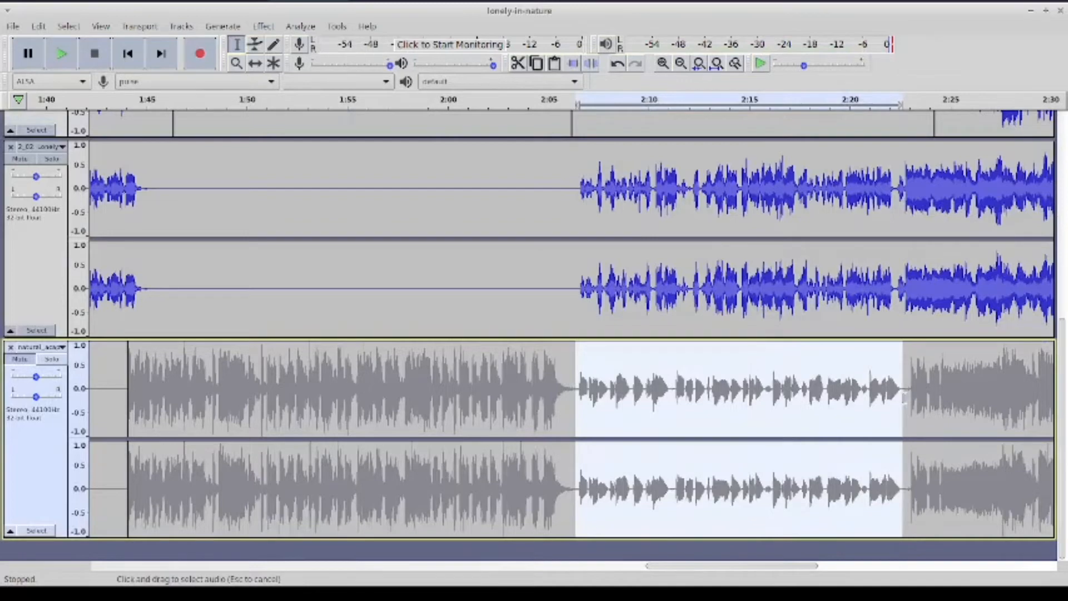
{"action": "left_click", "coordinate": [590, 63]}
Play the mix from about 2:22 to check the transition into the loud section
{"action": "left_click", "coordinate": [887, 290]}
{"action": "scroll", "coordinate": [893, 348], "scroll_direction": "up", "scroll_amount": 3}
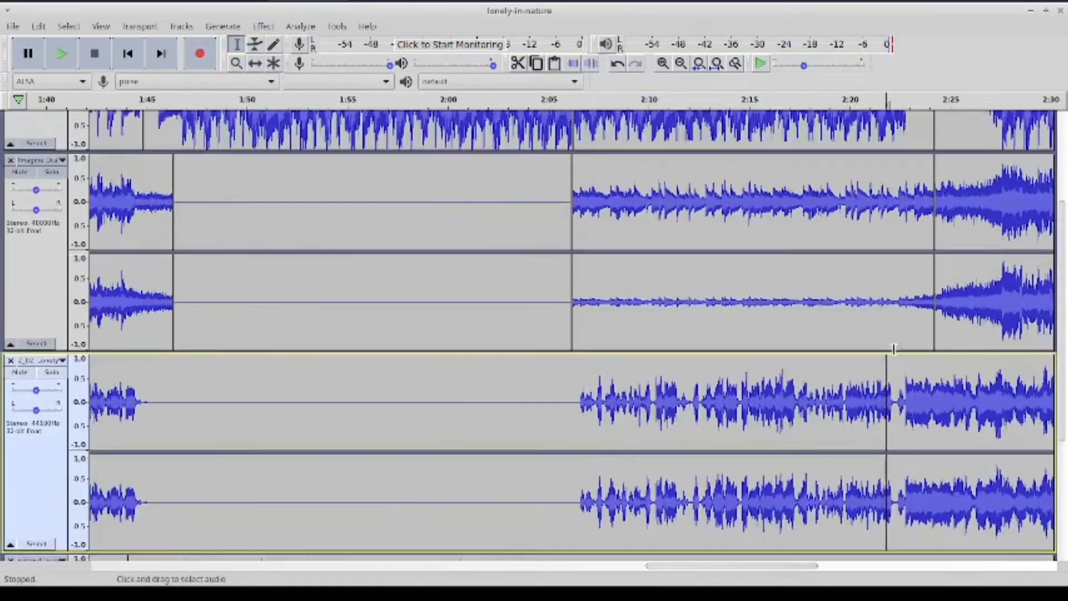
{"action": "scroll", "coordinate": [893, 348], "scroll_direction": "up", "scroll_amount": 4}
{"action": "scroll", "coordinate": [901, 336], "scroll_direction": "down", "scroll_amount": 4}
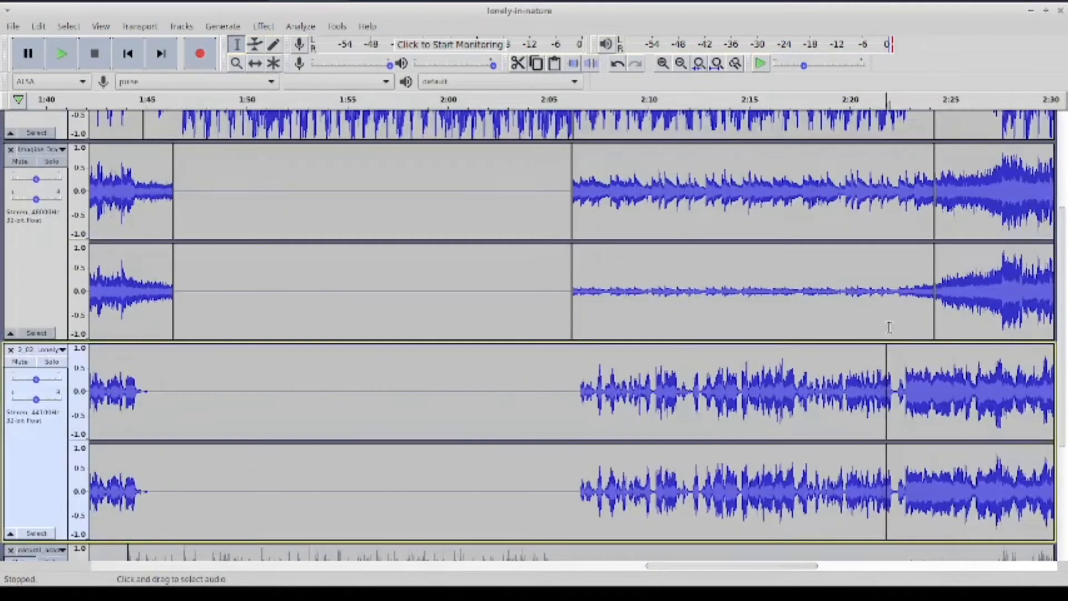
{"action": "scroll", "coordinate": [889, 328], "scroll_direction": "up", "scroll_amount": 3}
{"action": "scroll", "coordinate": [889, 328], "scroll_direction": "right", "scroll_amount": 5}
{"action": "scroll", "coordinate": [868, 326], "scroll_direction": "down", "scroll_amount": 1}
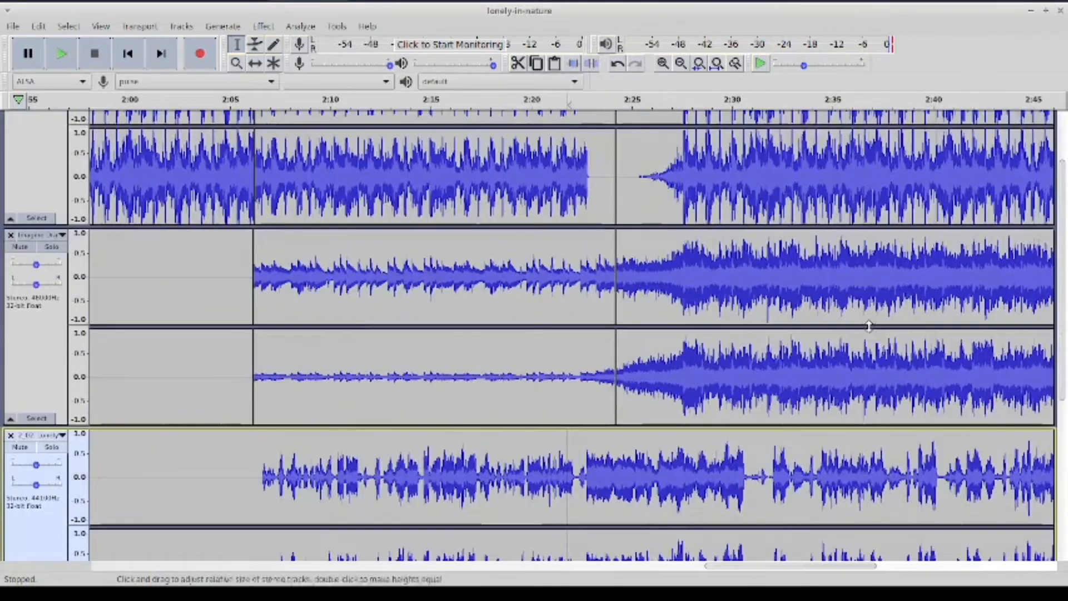
{"action": "scroll", "coordinate": [243, 331], "scroll_direction": "down", "scroll_amount": 5}
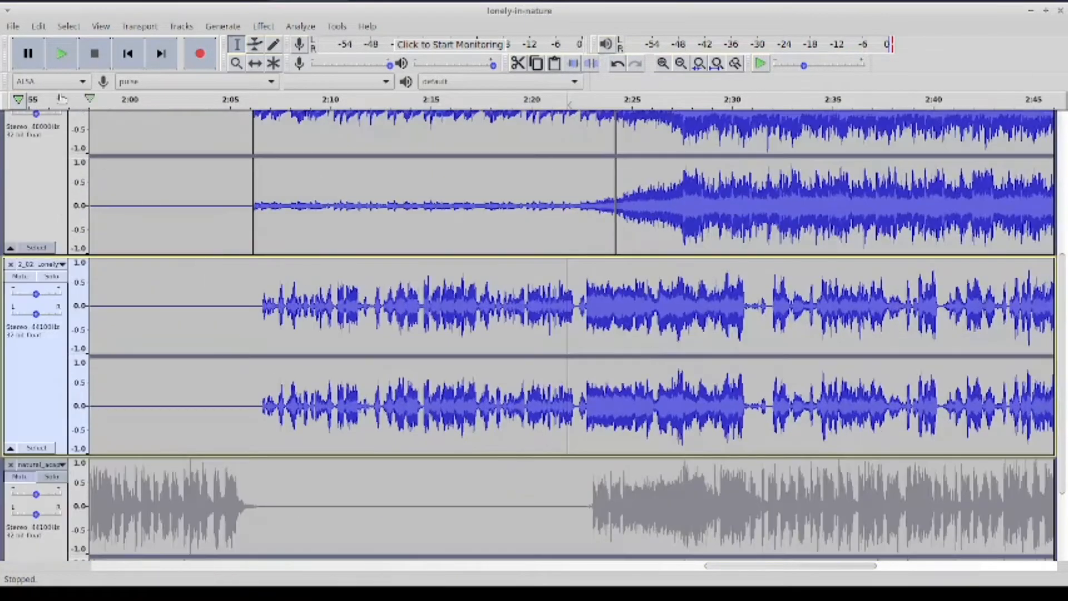
{"action": "left_click", "coordinate": [62, 54]}
{"action": "scroll", "coordinate": [702, 334], "scroll_direction": "up", "scroll_amount": 3}
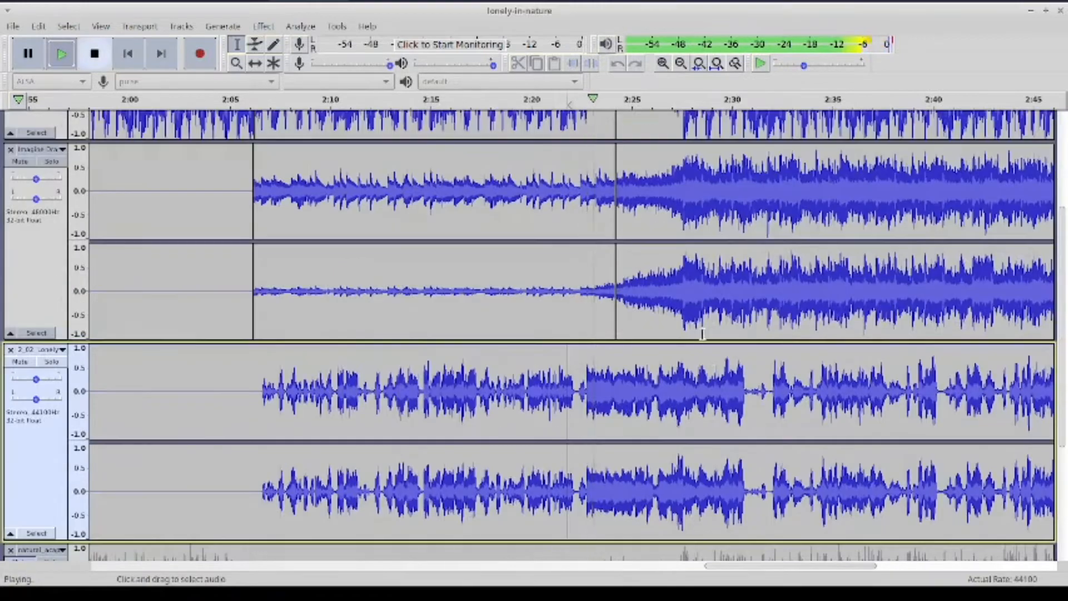
{"action": "scroll", "coordinate": [702, 334], "scroll_direction": "up", "scroll_amount": 3}
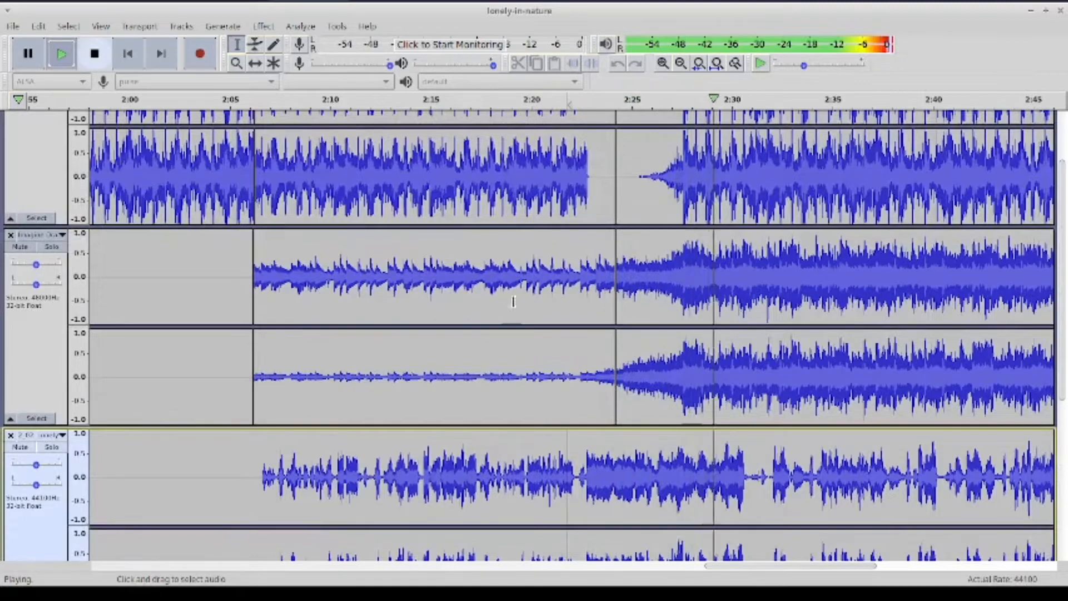
{"action": "scroll", "coordinate": [434, 305], "scroll_direction": "up", "scroll_amount": 3}
Compare the loud section with the uppermost Lonely track muted and unmuted while the mix keeps playing
{"action": "left_click", "coordinate": [9, 134]}
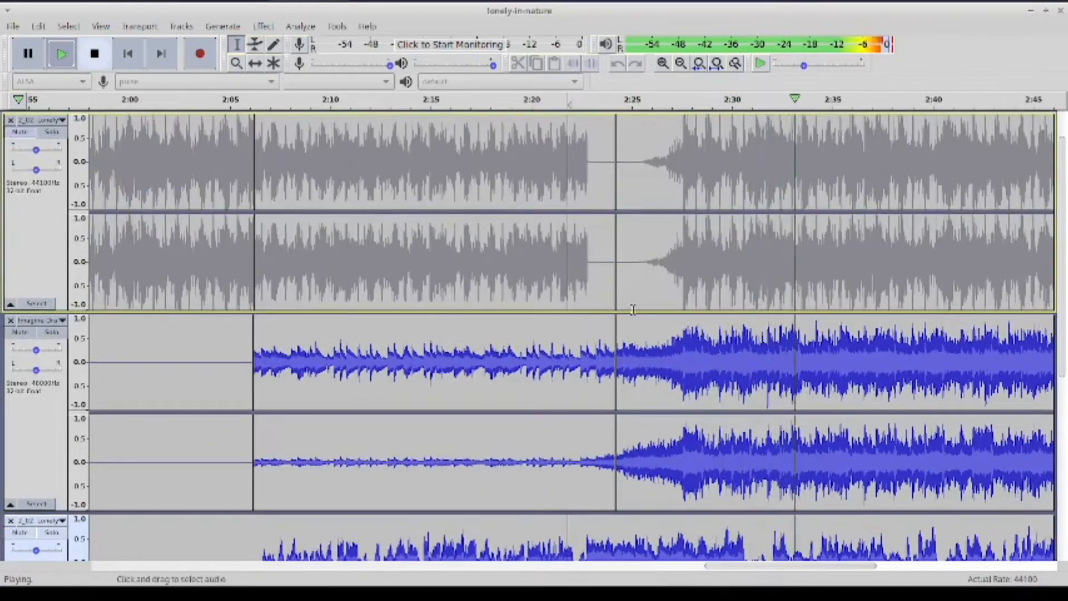
{"action": "scroll", "coordinate": [721, 345], "scroll_direction": "down", "scroll_amount": 3}
{"action": "scroll", "coordinate": [721, 345], "scroll_direction": "up", "scroll_amount": 3}
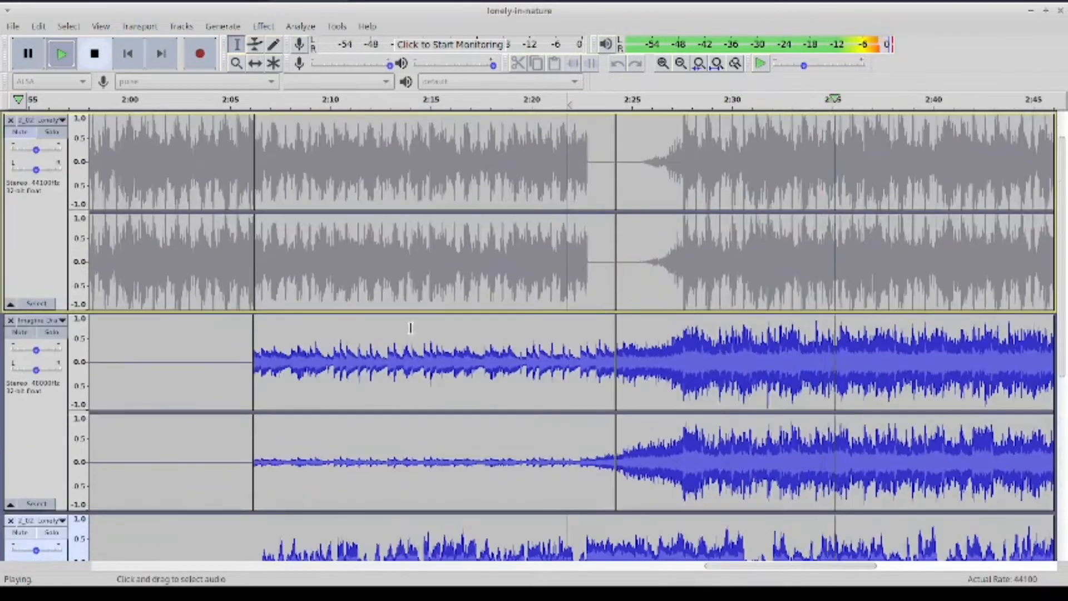
{"action": "left_click", "coordinate": [19, 134]}
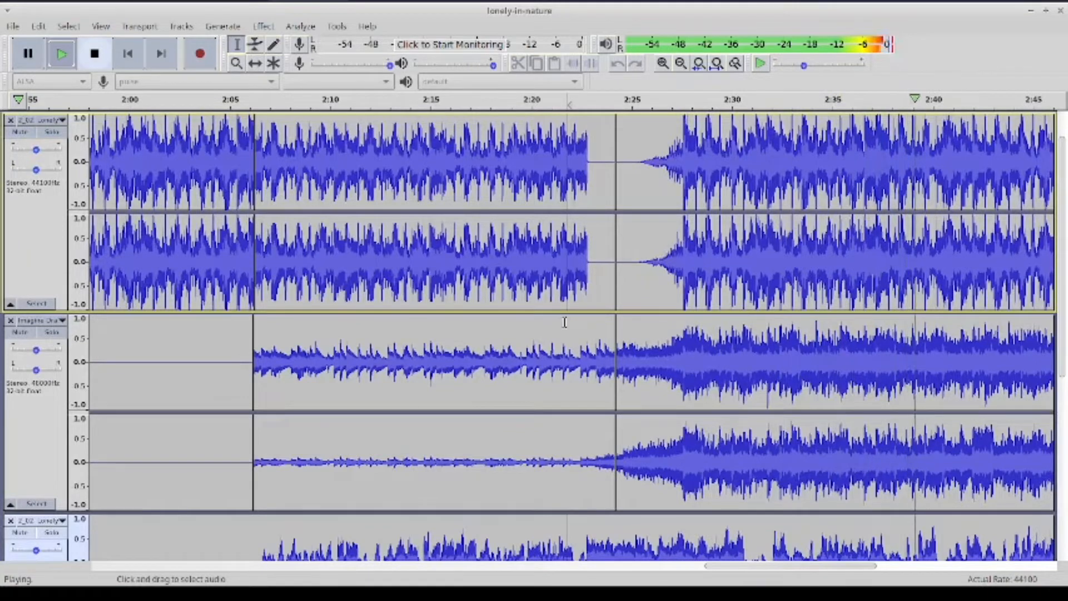
{"action": "scroll", "coordinate": [626, 305], "scroll_direction": "right", "scroll_amount": 5}
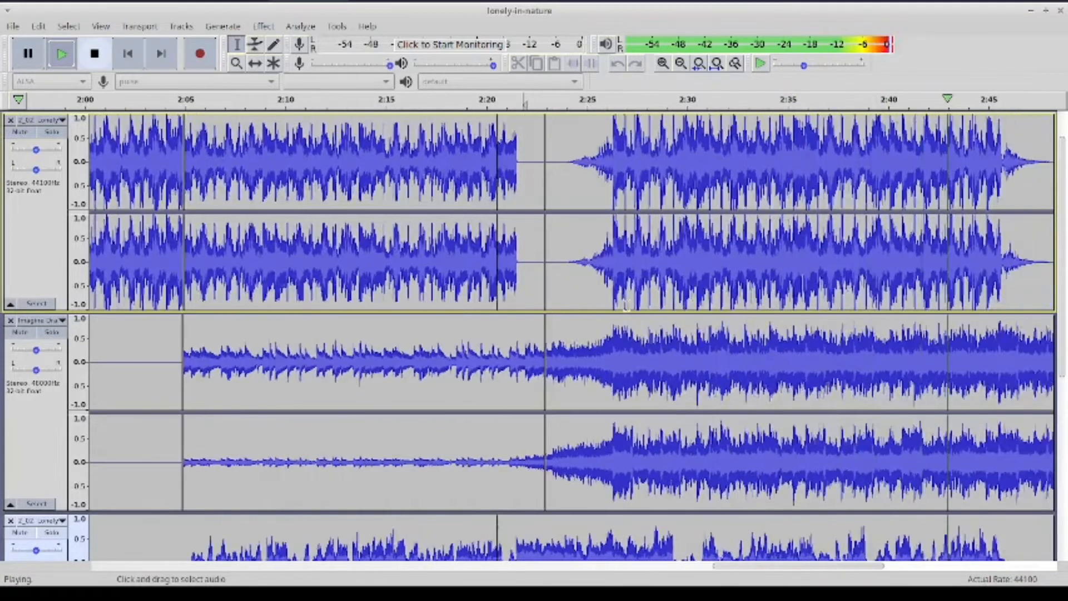
Keep the mix playing to about 2:49 while examining the tracks at the end of the loud section, and stop playback
{"action": "scroll", "coordinate": [626, 307], "scroll_direction": "down", "scroll_amount": 3}
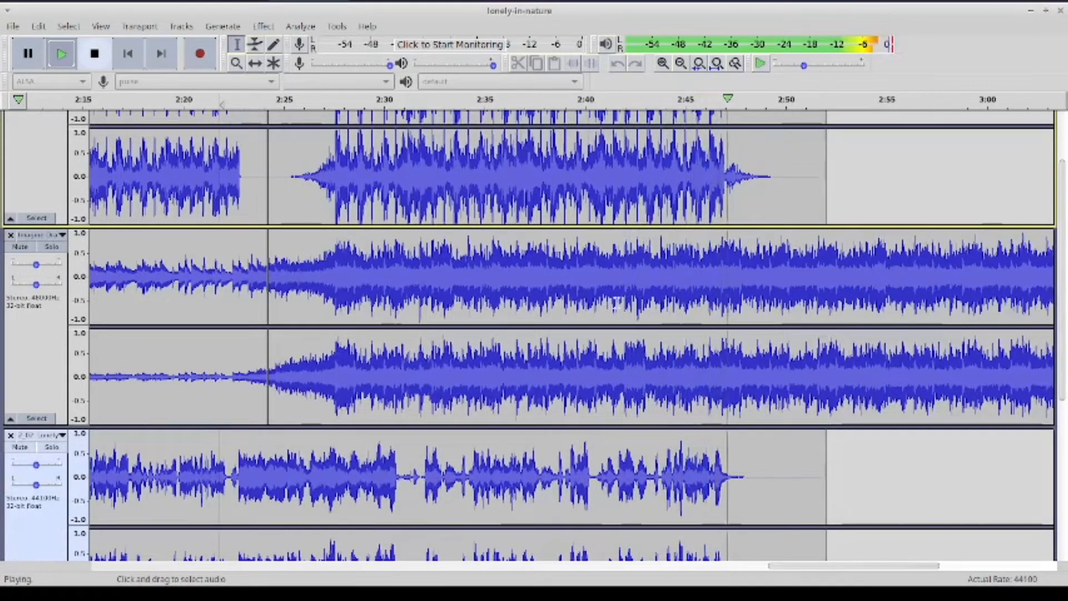
{"action": "scroll", "coordinate": [489, 277], "scroll_direction": "down", "scroll_amount": 4}
{"action": "scroll", "coordinate": [489, 277], "scroll_direction": "down", "scroll_amount": 4}
{"action": "scroll", "coordinate": [490, 277], "scroll_direction": "up", "scroll_amount": 5}
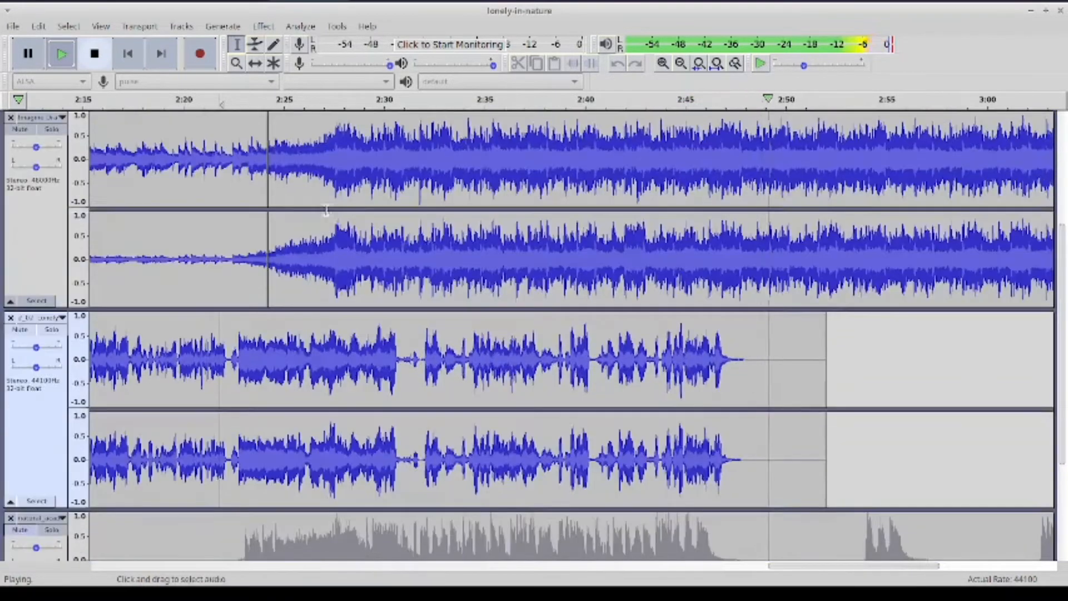
{"action": "left_click", "coordinate": [95, 54]}
Lower the volume of the uppermost Lonely track's clip from about 2:24 to 2:52 with Amplify
{"action": "scroll", "coordinate": [755, 349], "scroll_direction": "up", "scroll_amount": 6}
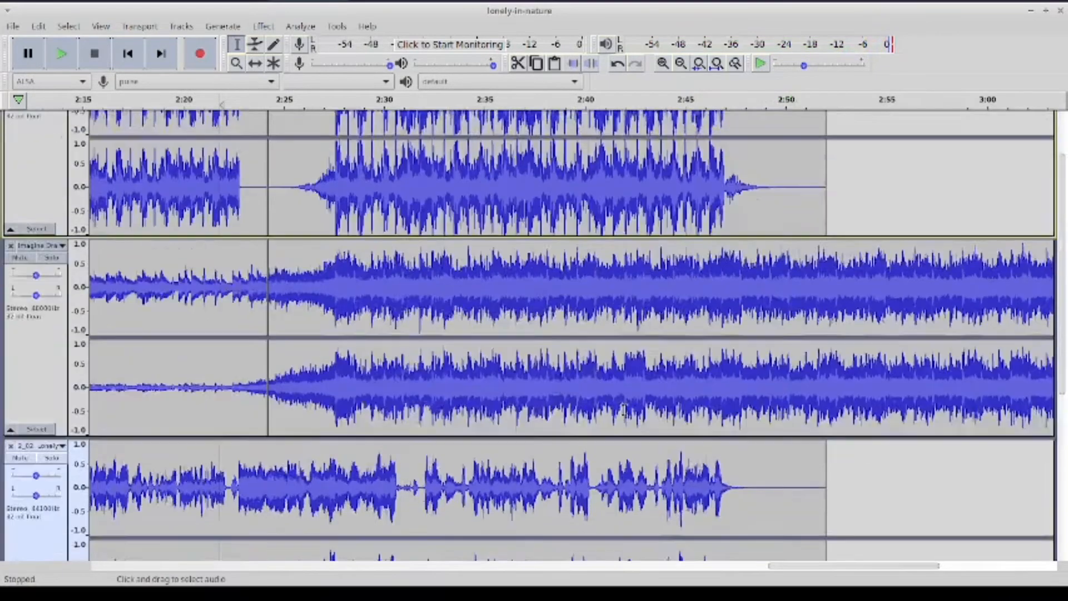
{"action": "scroll", "coordinate": [756, 349], "scroll_direction": "down", "scroll_amount": 2}
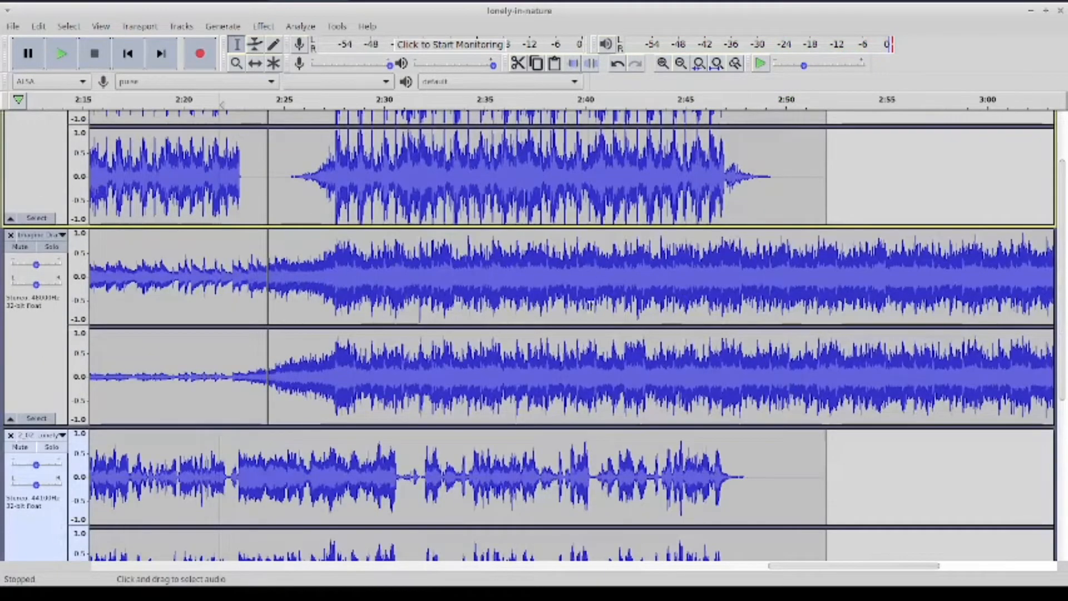
{"action": "scroll", "coordinate": [423, 272], "scroll_direction": "up", "scroll_amount": 3}
{"action": "double_click", "coordinate": [408, 253]}
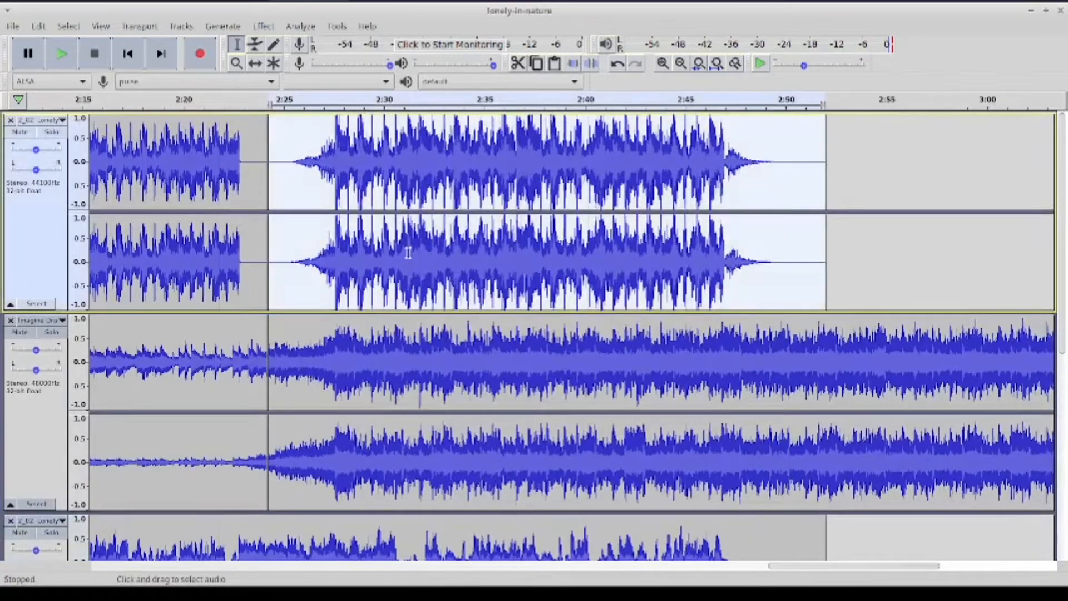
{"action": "left_click", "coordinate": [263, 26]}
{"action": "left_click", "coordinate": [298, 78]}
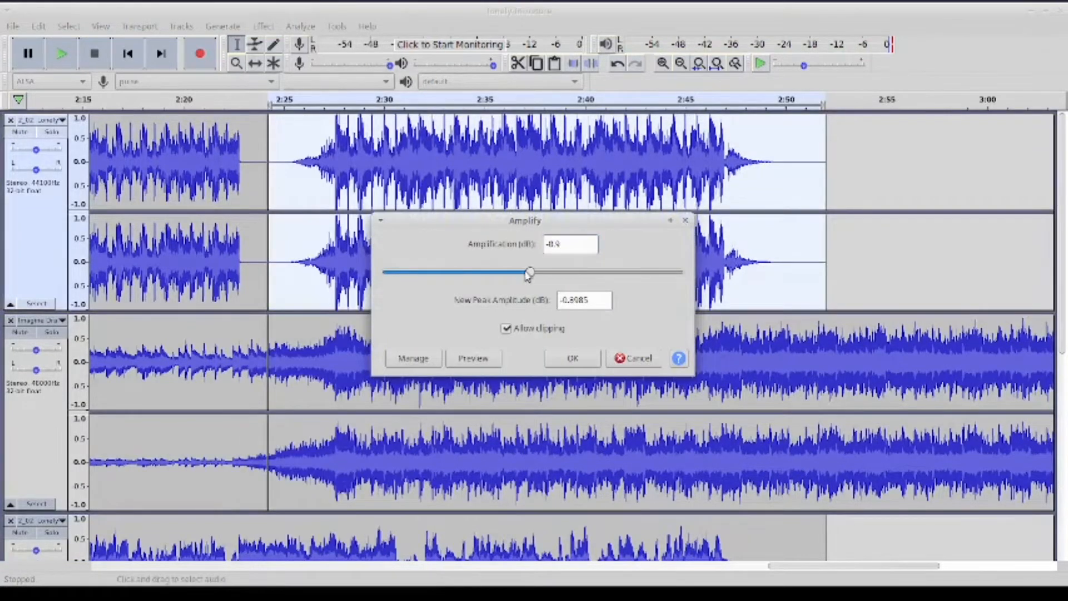
{"action": "left_click", "coordinate": [568, 358]}
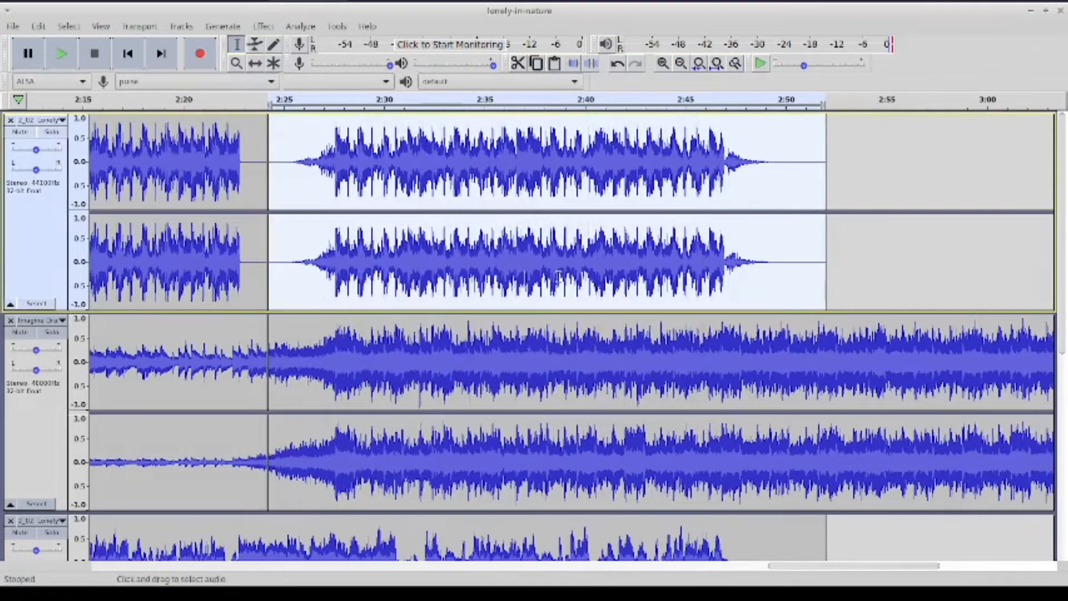
Try to amplify the Imagine Dragons clip from about 2:24 to 3:10 by 2.9 dB
{"action": "left_click", "coordinate": [675, 68]}
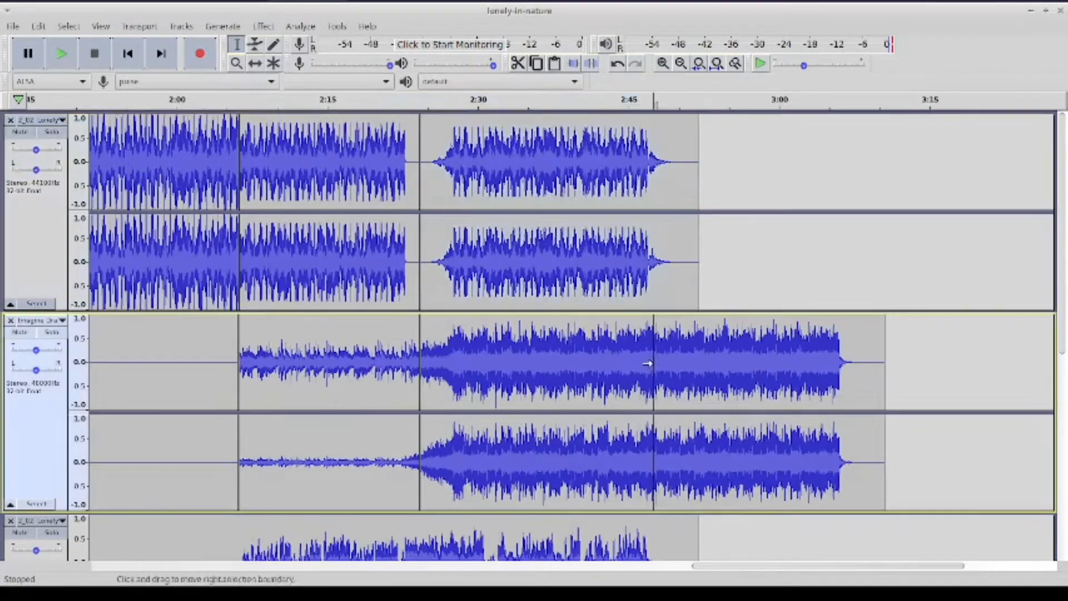
{"action": "double_click", "coordinate": [653, 364]}
{"action": "scroll", "coordinate": [651, 362], "scroll_direction": "down", "scroll_amount": 5}
{"action": "scroll", "coordinate": [646, 351], "scroll_direction": "up", "scroll_amount": 3}
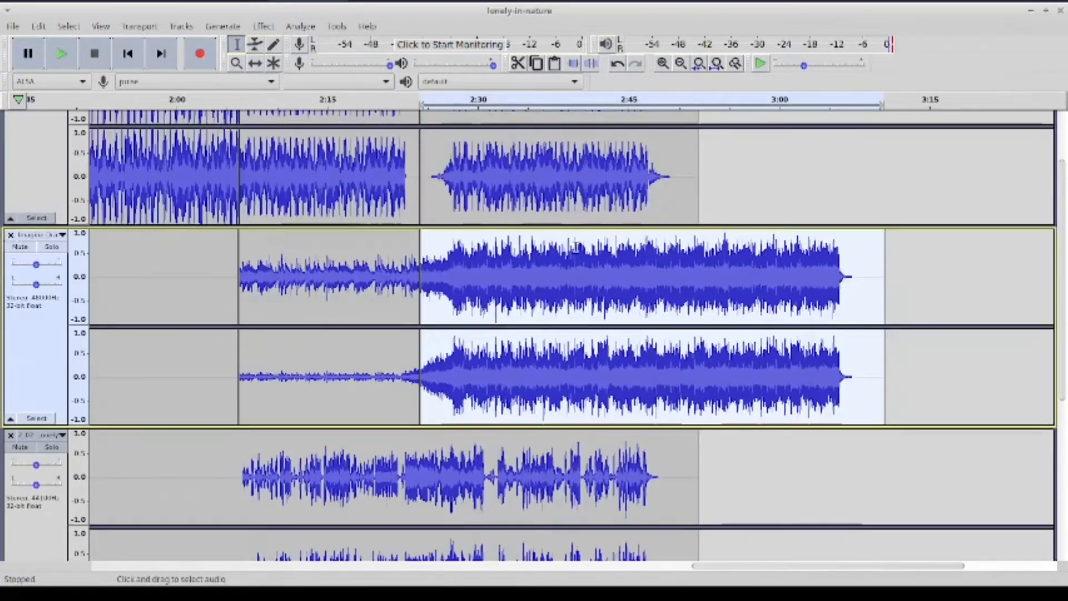
{"action": "left_click", "coordinate": [264, 26]}
{"action": "left_click", "coordinate": [294, 77]}
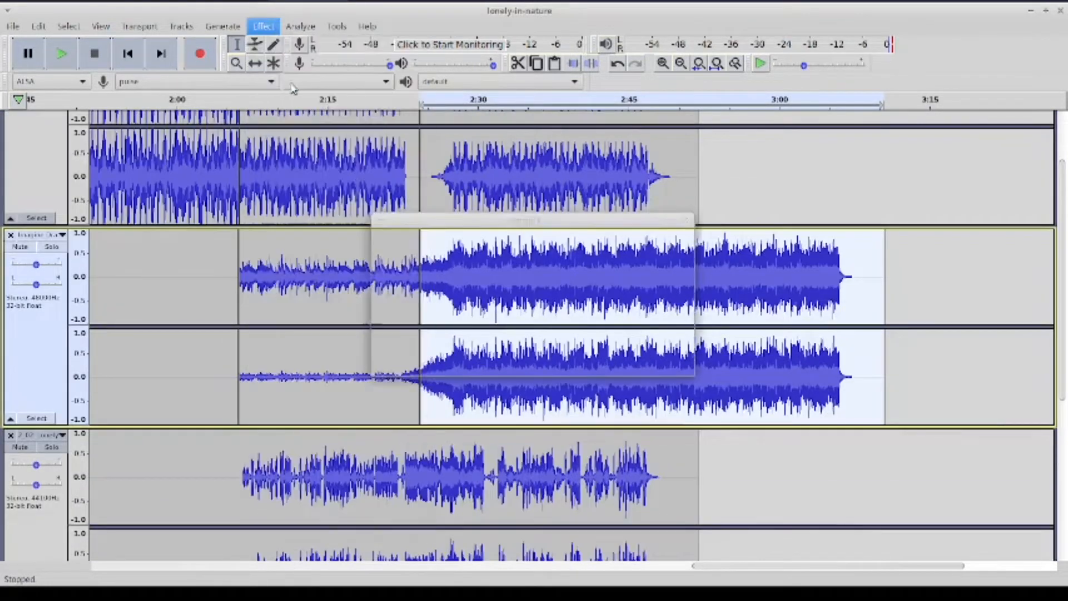
{"action": "left_click", "coordinate": [544, 275]}
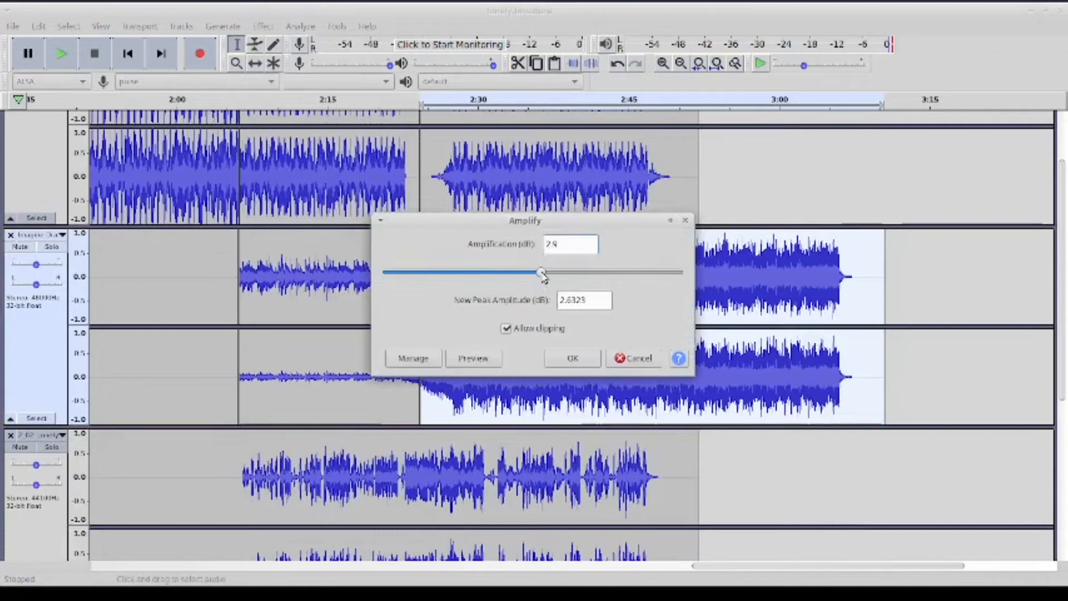
{"action": "left_click", "coordinate": [572, 358]}
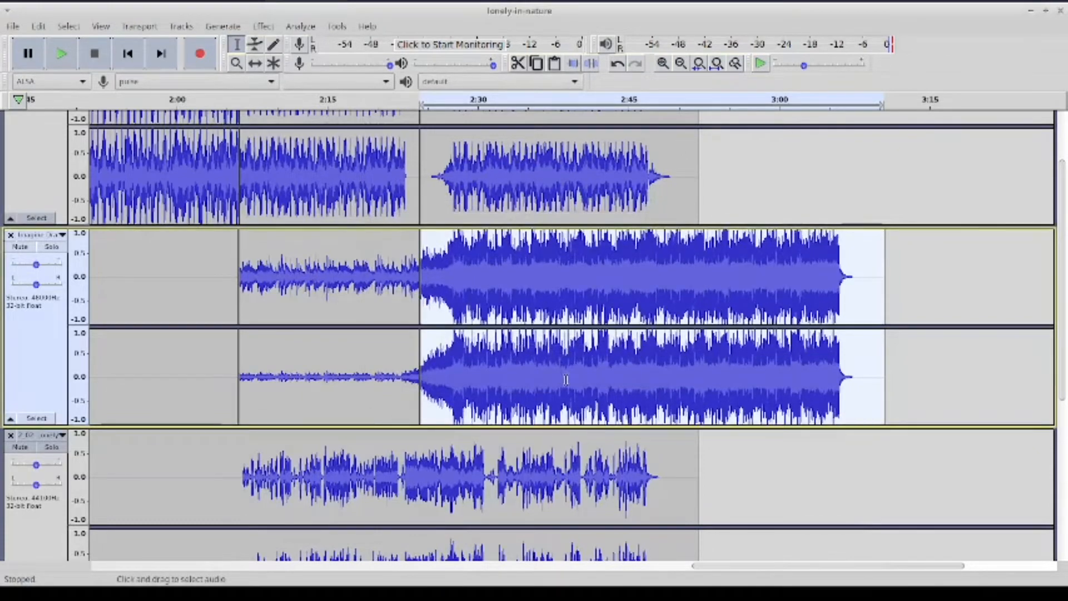
{"action": "scroll", "coordinate": [565, 357], "scroll_direction": "up", "scroll_amount": 3}
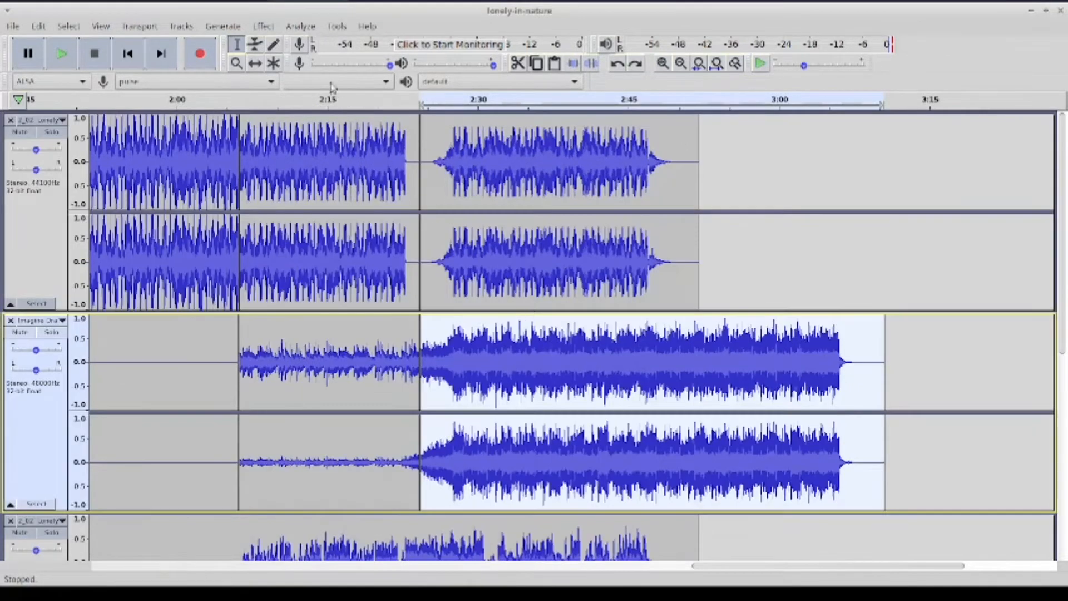
Amplify the Imagine Dragons clip from about 2:24 to 3:10 by a smaller amount and play the mix from about 2:23
{"action": "left_click", "coordinate": [264, 26]}
{"action": "left_click", "coordinate": [292, 78]}
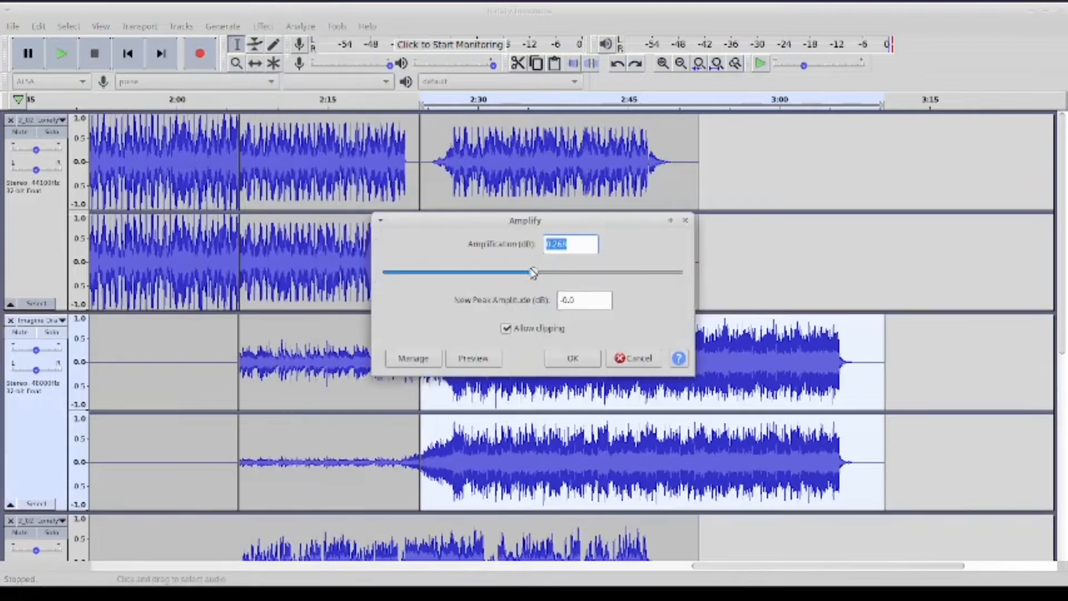
{"action": "left_click", "coordinate": [584, 367]}
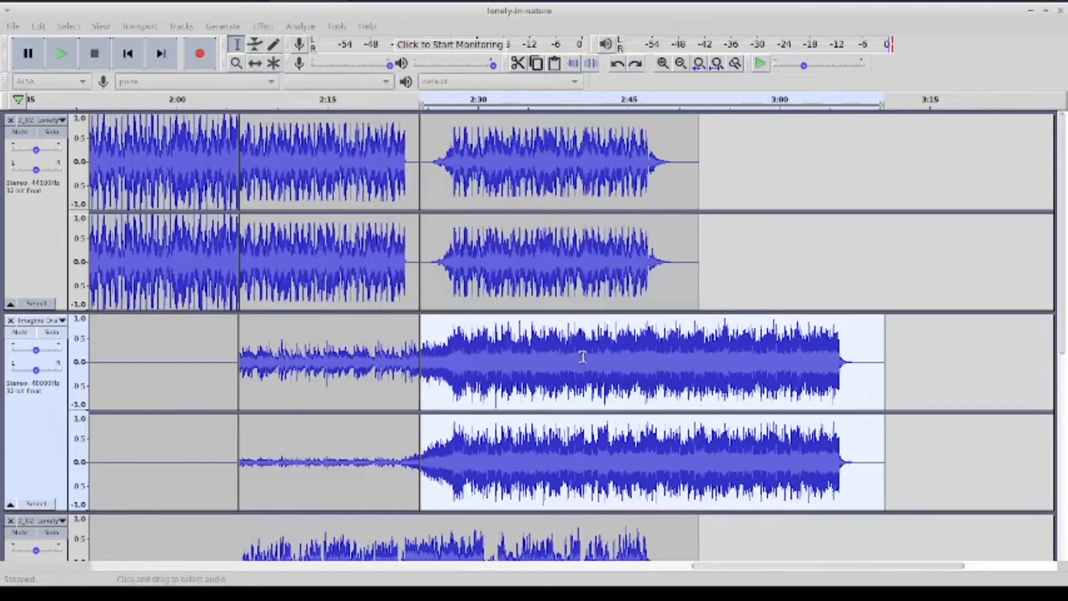
{"action": "key", "text": "space"}
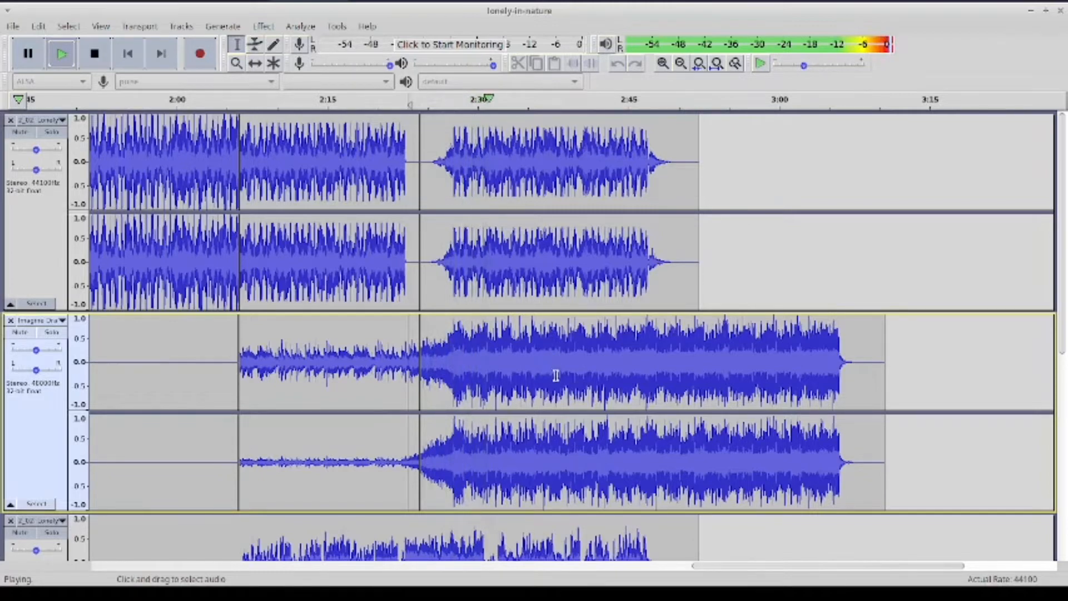
{"action": "key", "text": "space"}
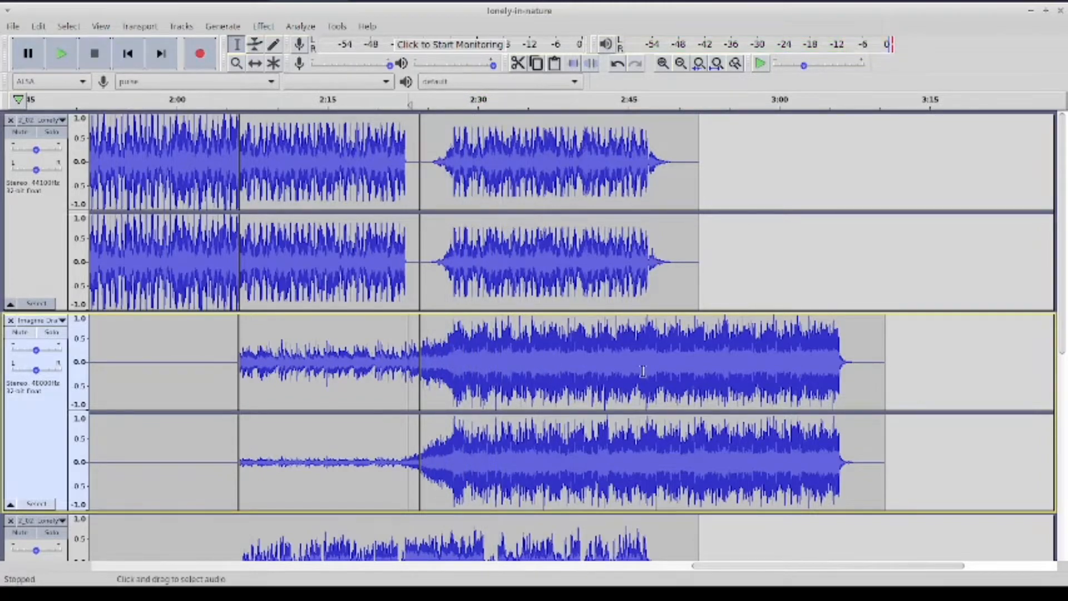
Examine how the Lonely vocals and the muted natural acapella vocals line up between about 2:15 and 3:05
{"action": "scroll", "coordinate": [643, 371], "scroll_direction": "down", "scroll_amount": 5}
{"action": "scroll", "coordinate": [684, 424], "scroll_direction": "down", "scroll_amount": 3}
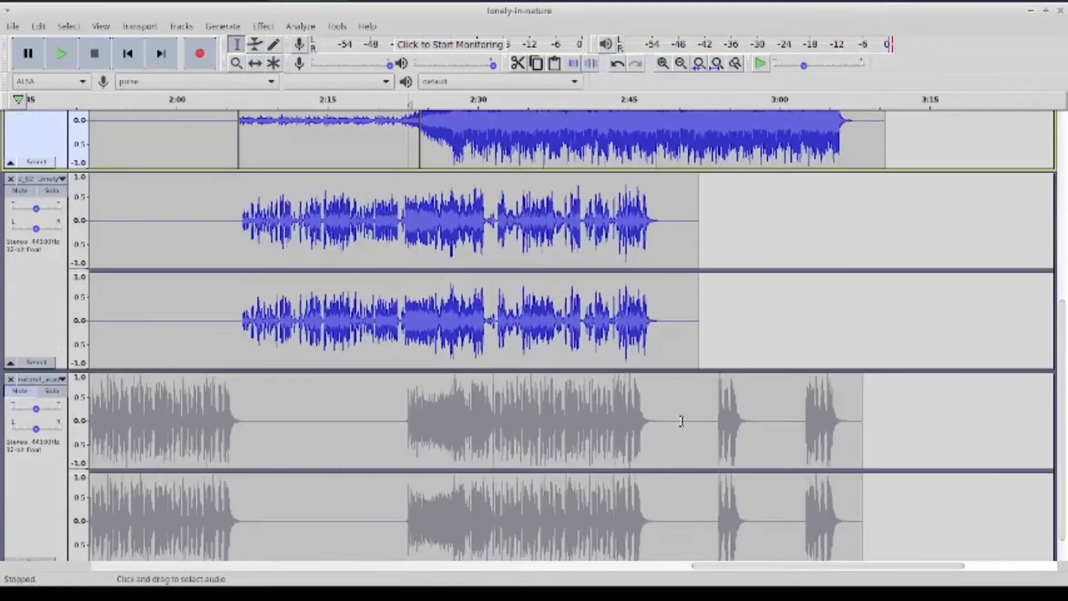
{"action": "left_click", "coordinate": [686, 421]}
{"action": "scroll", "coordinate": [701, 423], "scroll_direction": "down", "scroll_amount": 1}
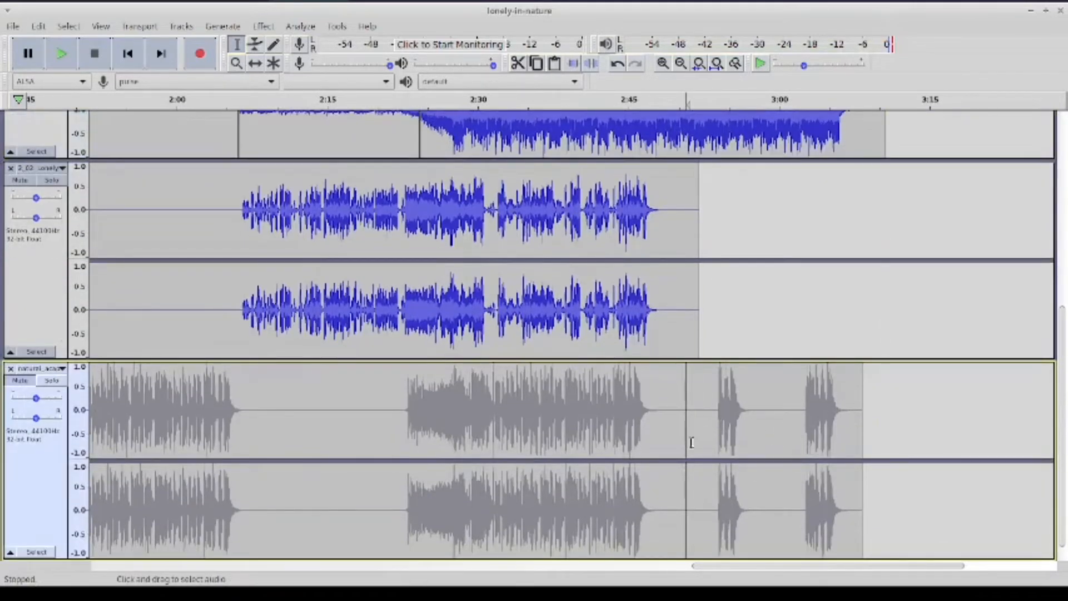
{"action": "left_click", "coordinate": [398, 222]}
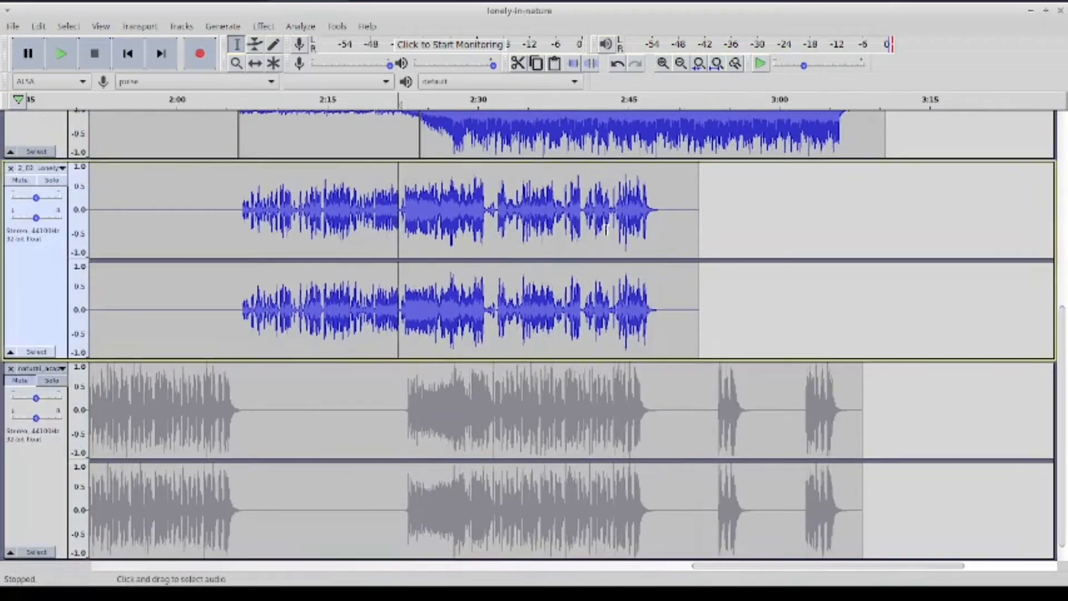
{"action": "left_click", "coordinate": [664, 64]}
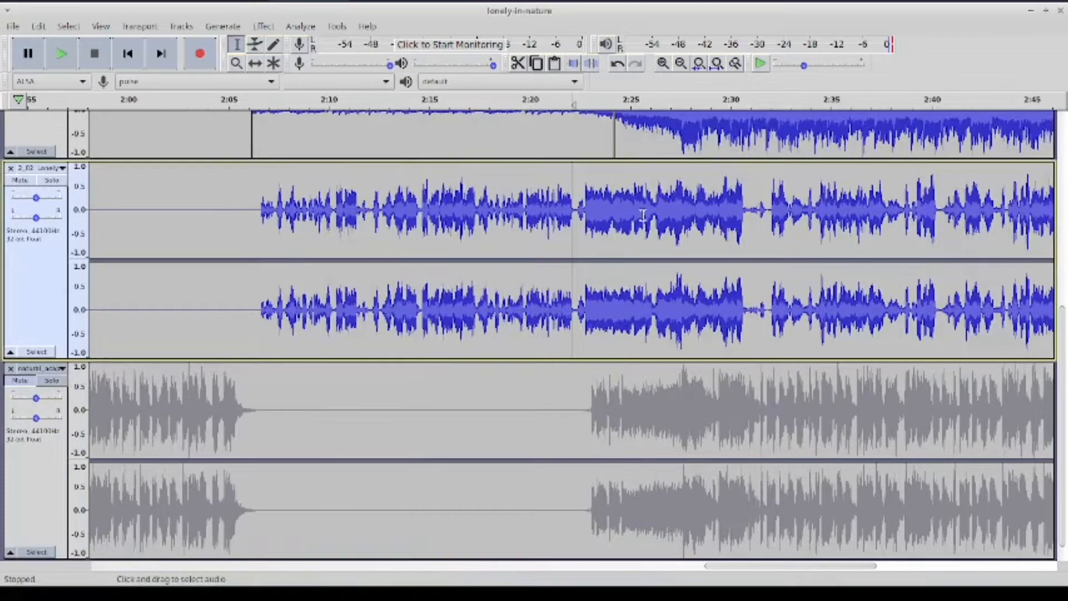
{"action": "scroll", "coordinate": [642, 216], "scroll_direction": "down", "scroll_amount": 2}
{"action": "scroll", "coordinate": [642, 216], "scroll_direction": "right", "scroll_amount": 3}
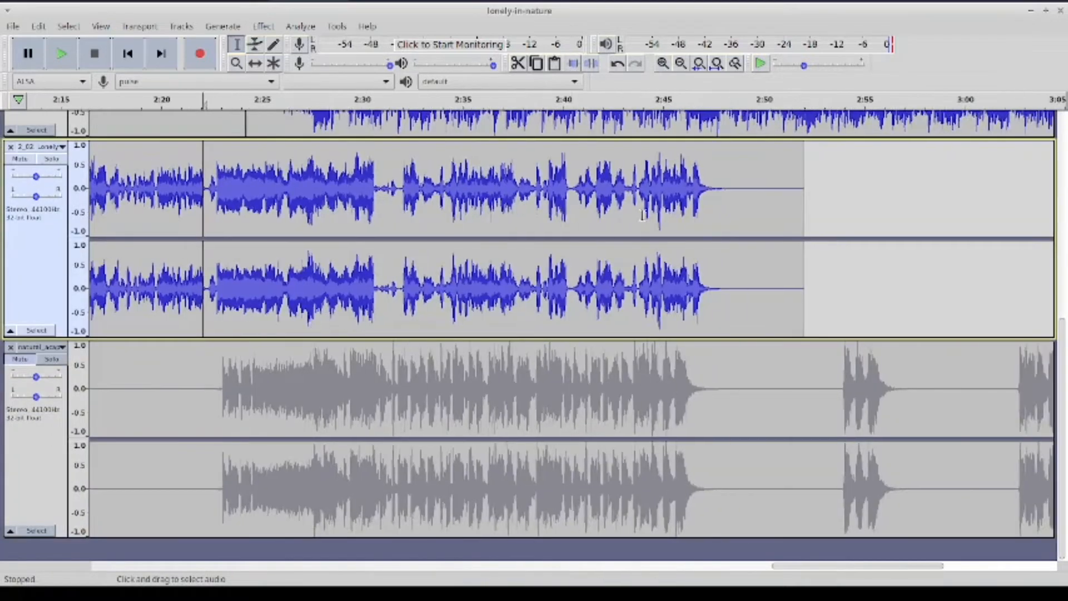
{"action": "left_click", "coordinate": [903, 292]}
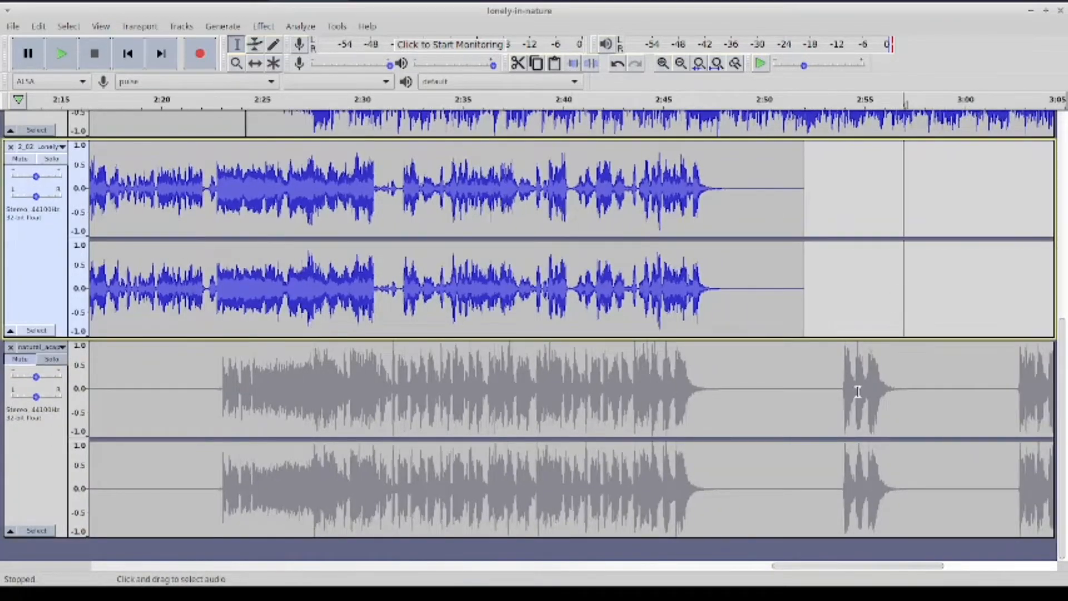
{"action": "left_click_drag", "start_coordinate": [821, 389], "coordinate": [1029, 397]}
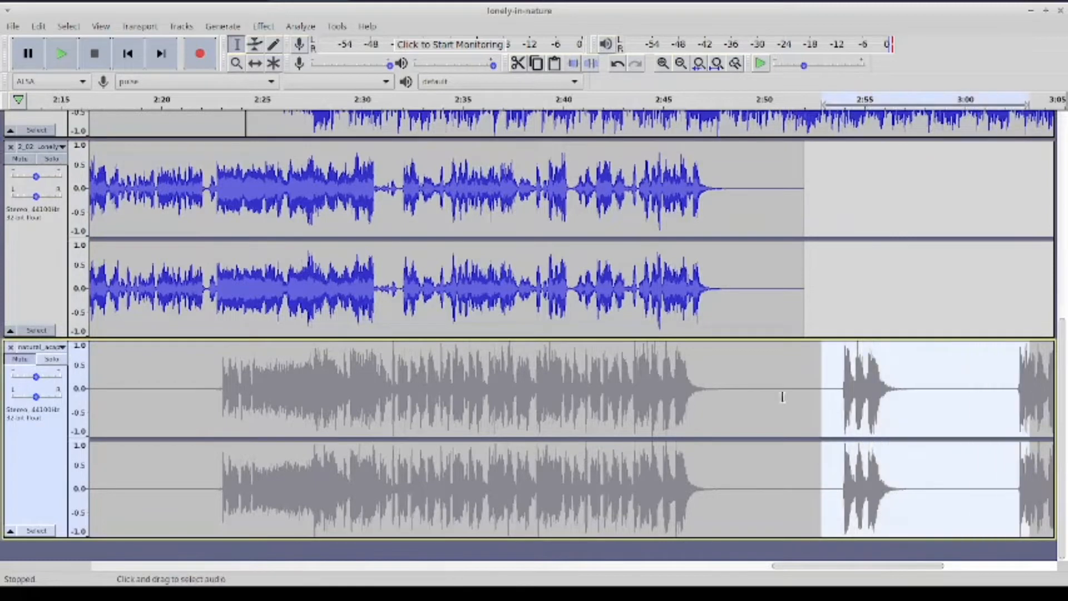
{"action": "left_click", "coordinate": [662, 388]}
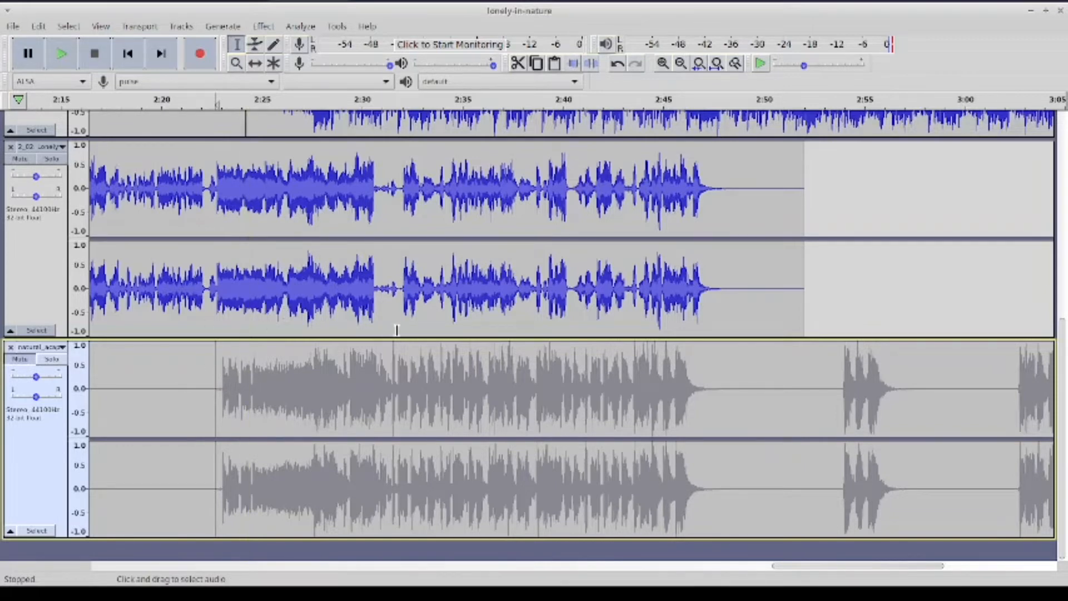
Listen from about 2:21, split the lower Lonely vocal track at about 2:22 and move its later part to start at about 2:43
{"action": "left_click", "coordinate": [192, 178]}
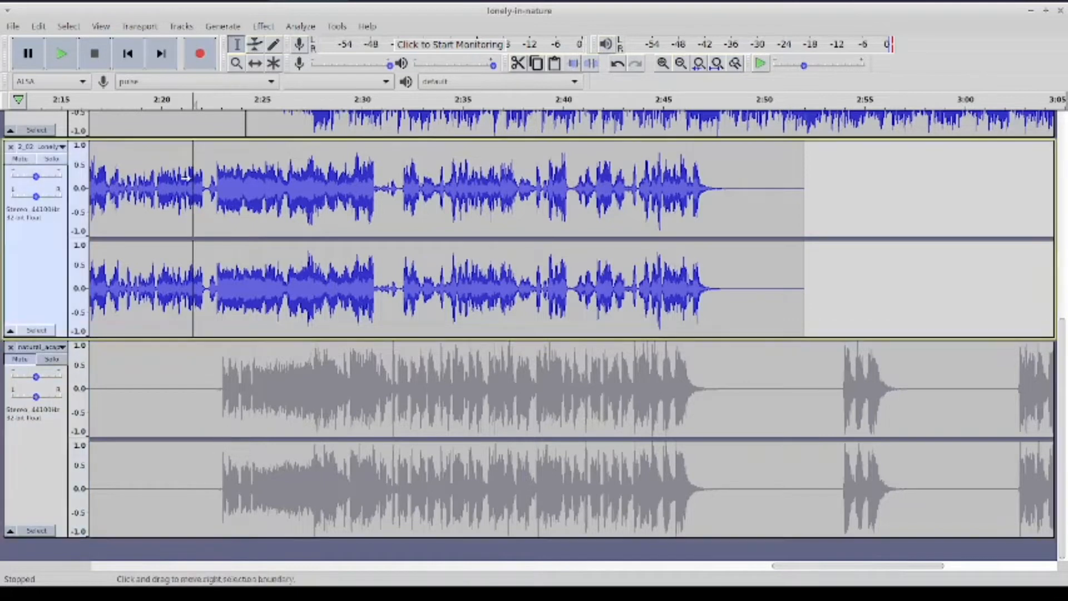
{"action": "left_click", "coordinate": [58, 54]}
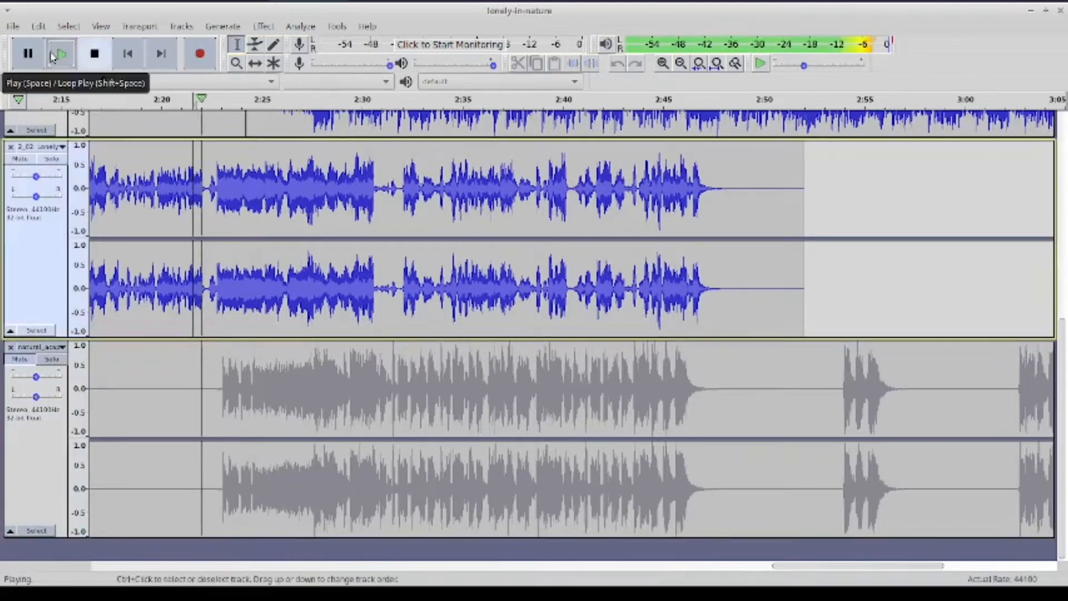
{"action": "left_click", "coordinate": [95, 54]}
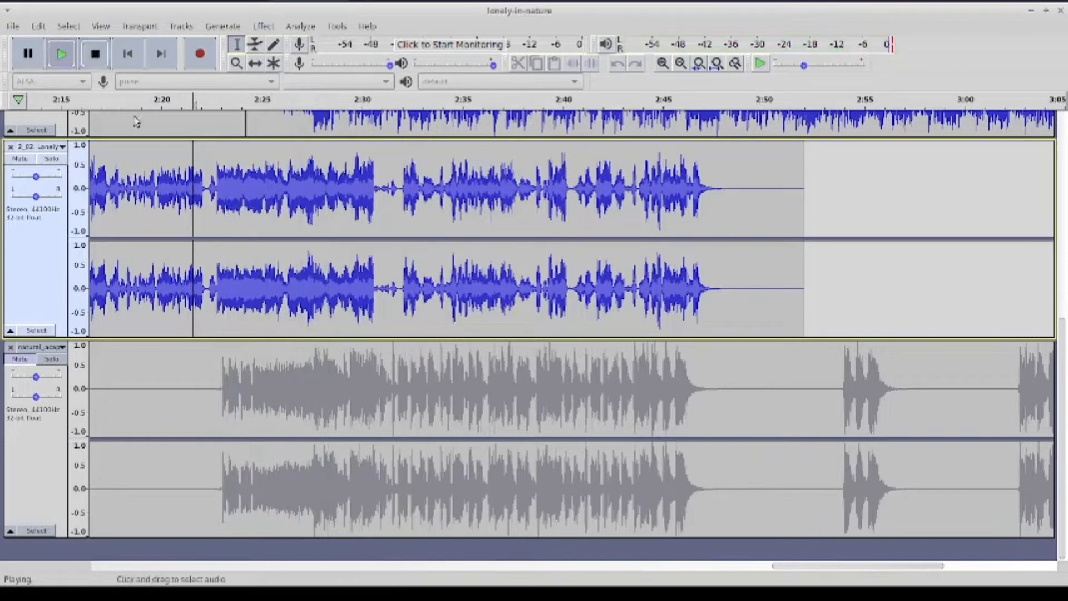
{"action": "left_click", "coordinate": [206, 183]}
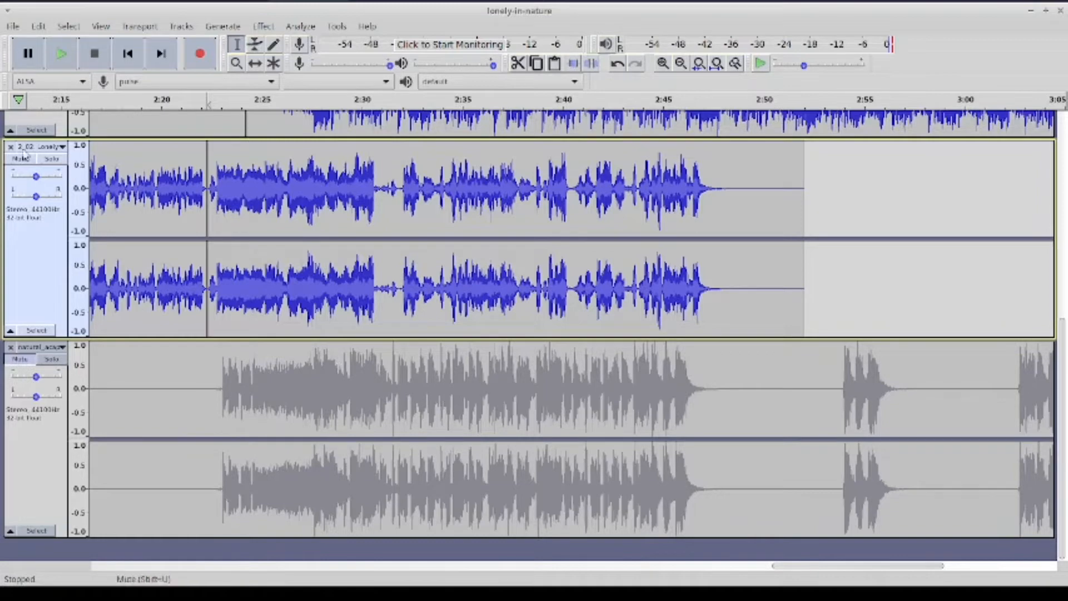
{"action": "left_click_drag", "start_coordinate": [499, 219], "coordinate": [911, 239]}
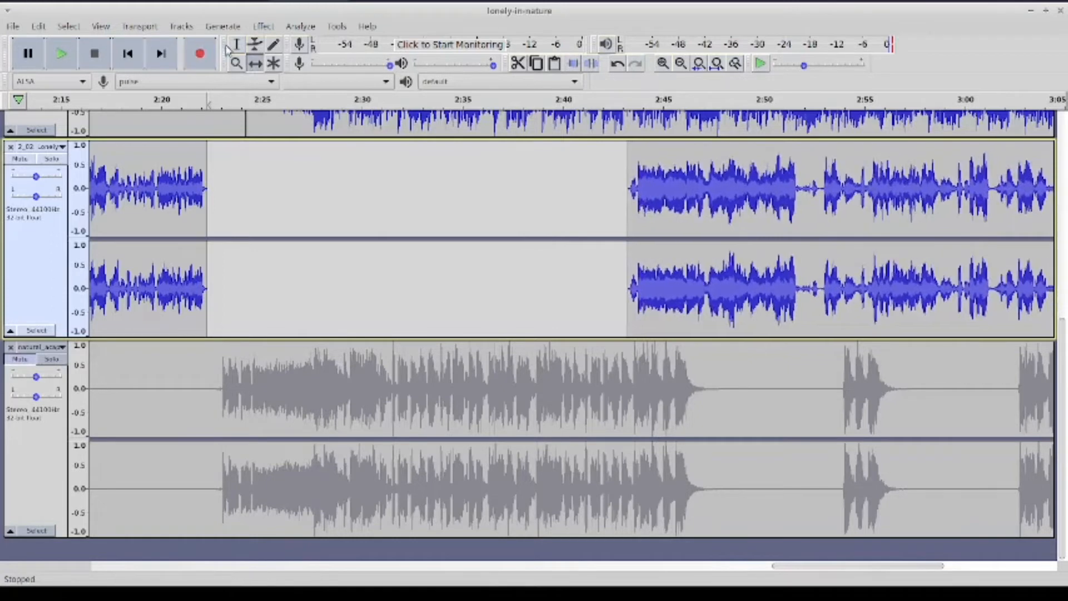
Play the mix from about 2:43 to check the timing of the moved Lonely vocal clip
{"action": "left_click", "coordinate": [629, 271]}
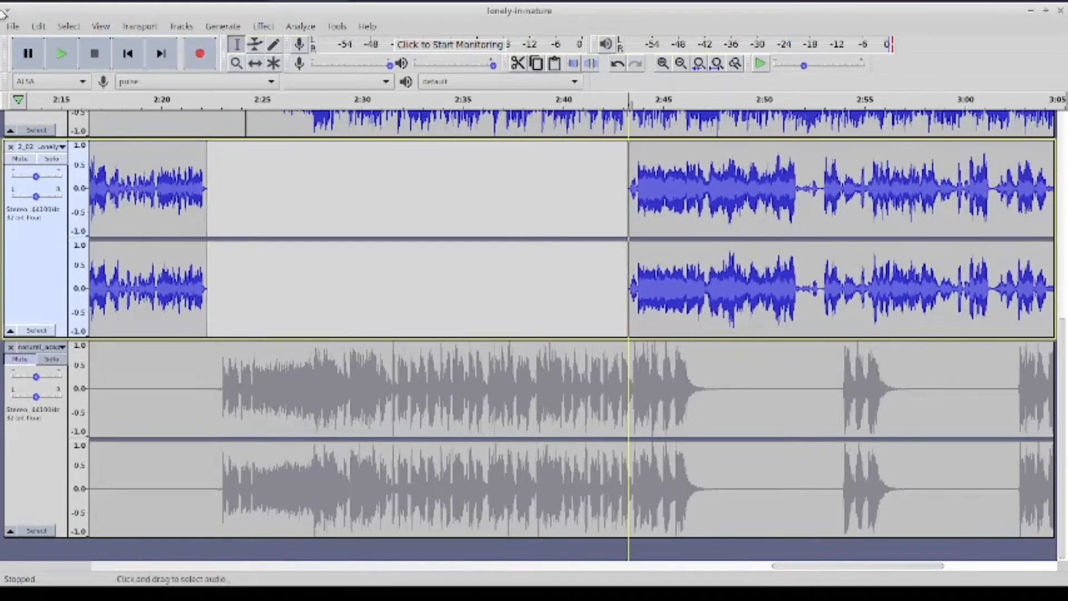
{"action": "left_click", "coordinate": [61, 54]}
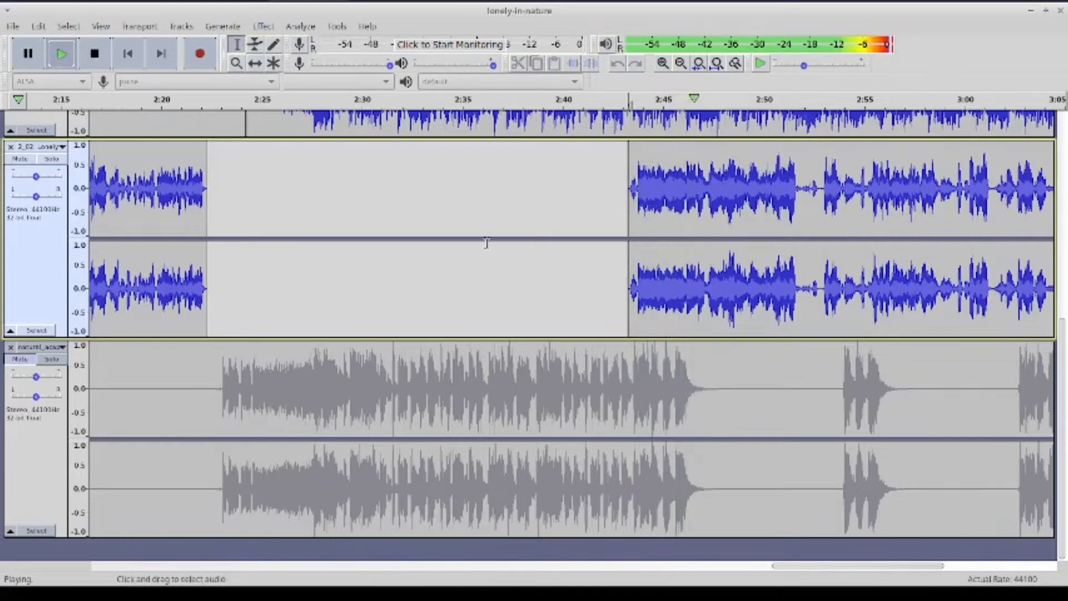
{"action": "left_click", "coordinate": [96, 54]}
Shift the moved Lonely vocal clip earlier to start at about 2:42 and play the mix from about 2:43
{"action": "left_click_drag", "start_coordinate": [805, 288], "coordinate": [778, 287]}
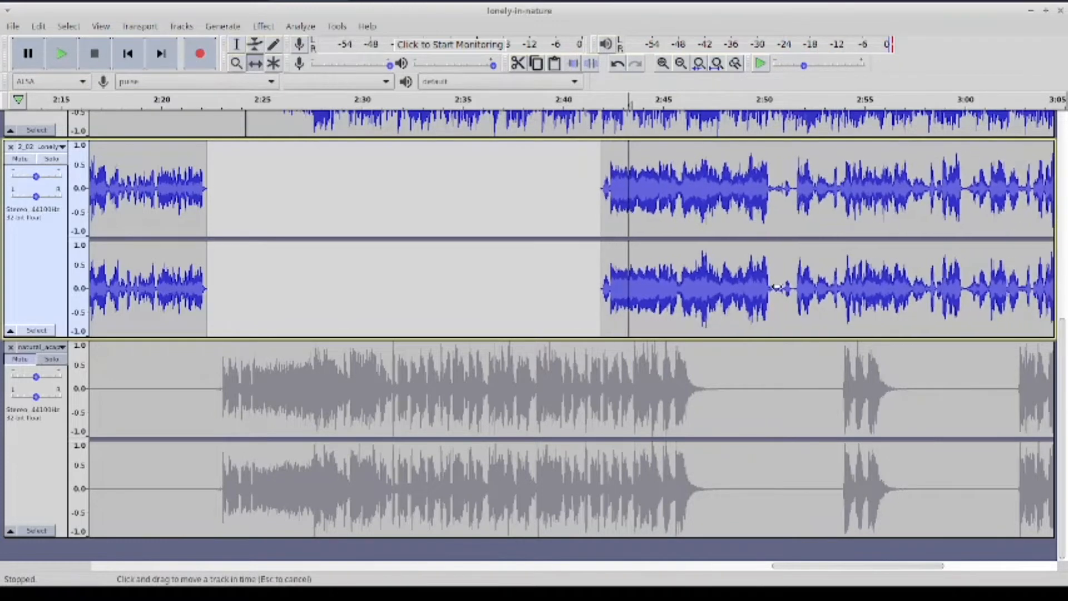
{"action": "left_click", "coordinate": [61, 55]}
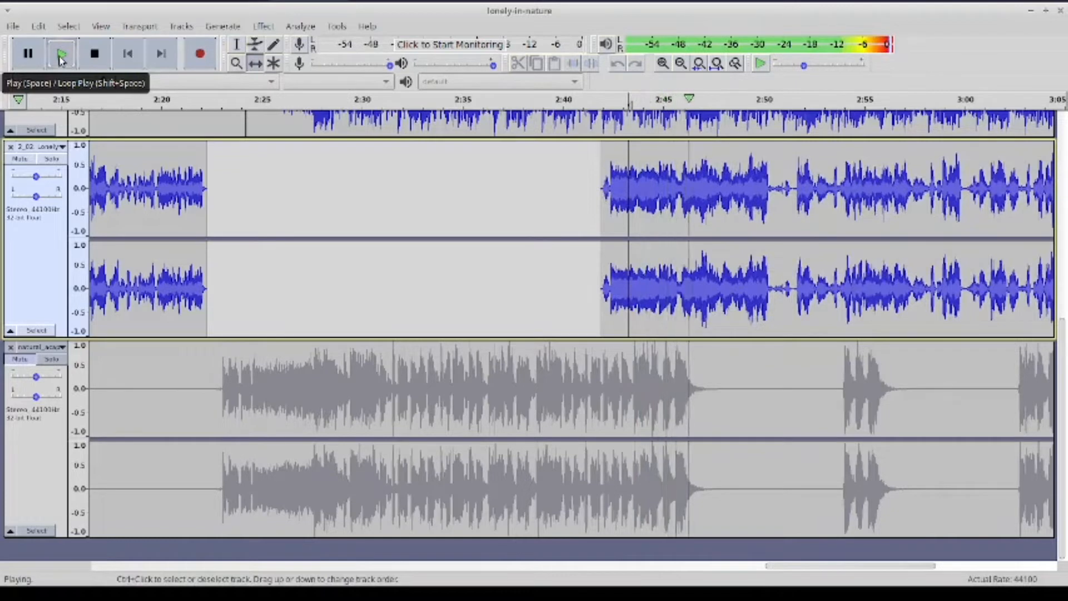
{"action": "left_click", "coordinate": [94, 56]}
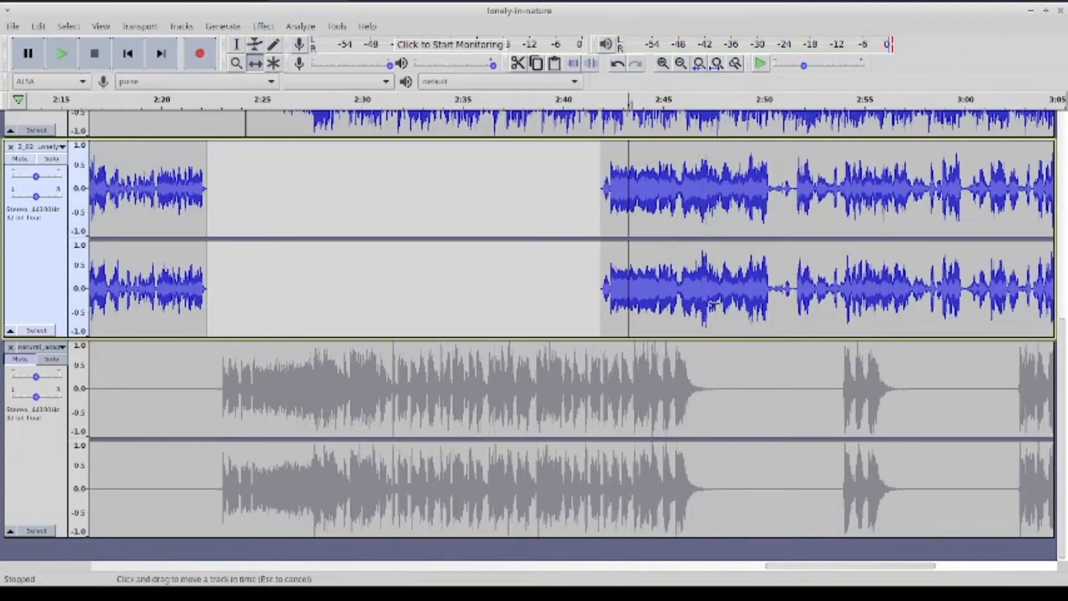
Shift the moved Lonely vocal clip slightly later to start at about 2:42.0 and play the mix from about 2:43
{"action": "left_click_drag", "start_coordinate": [714, 305], "coordinate": [719, 305]}
{"action": "left_click", "coordinate": [62, 53]}
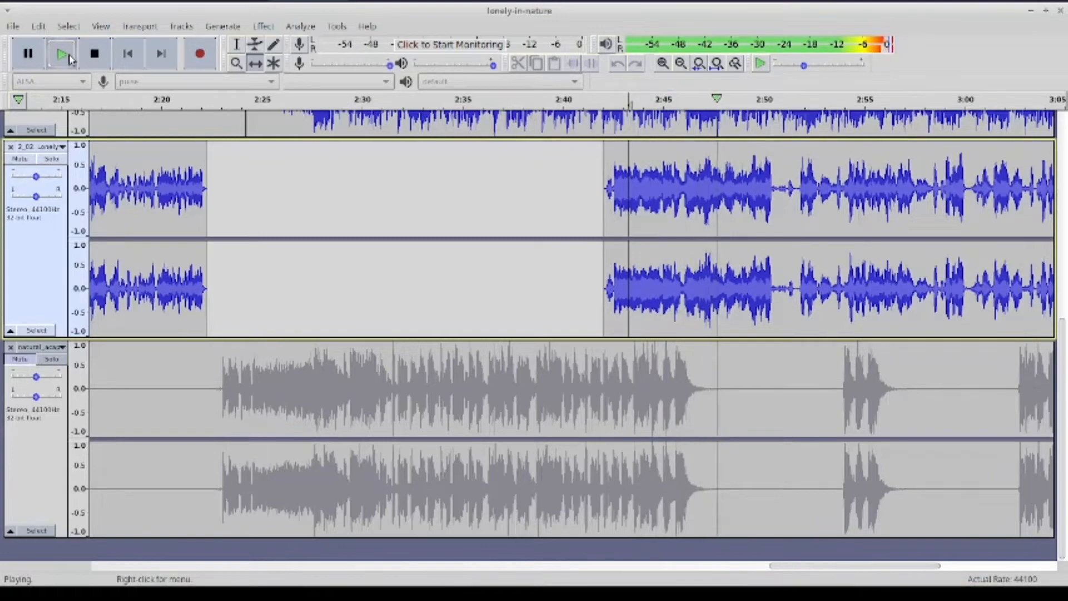
{"action": "left_click", "coordinate": [95, 54]}
Shift the moved Lonely vocal clip earlier to start at about 2:41.8 and play the mix from just before it
{"action": "scroll", "coordinate": [482, 241], "scroll_direction": "up", "scroll_amount": 2}
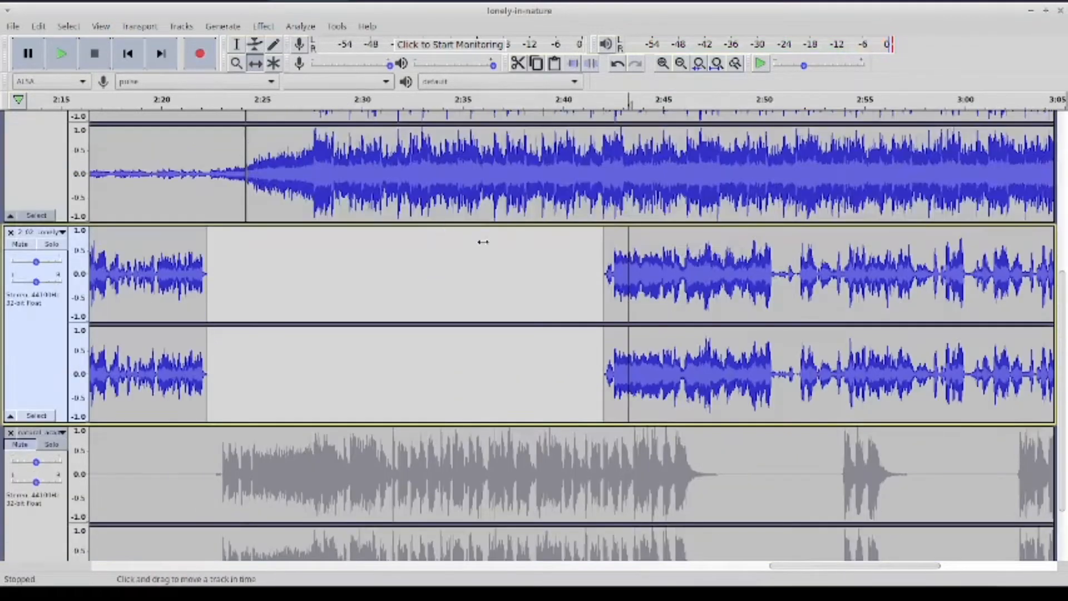
{"action": "scroll", "coordinate": [483, 241], "scroll_direction": "right", "scroll_amount": 3}
{"action": "scroll", "coordinate": [483, 241], "scroll_direction": "down", "scroll_amount": 1}
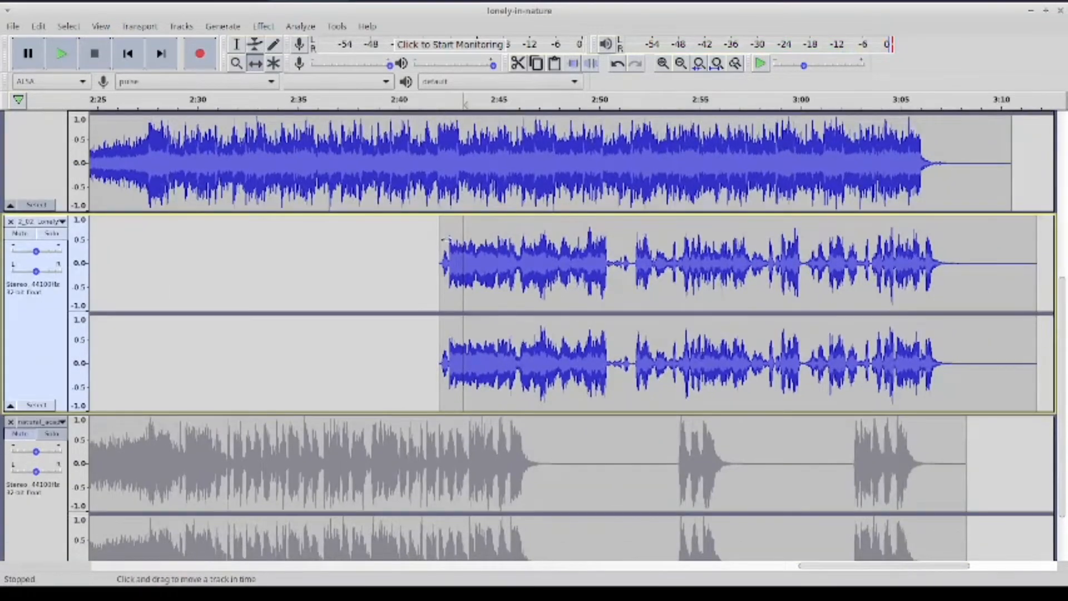
{"action": "left_click", "coordinate": [434, 268]}
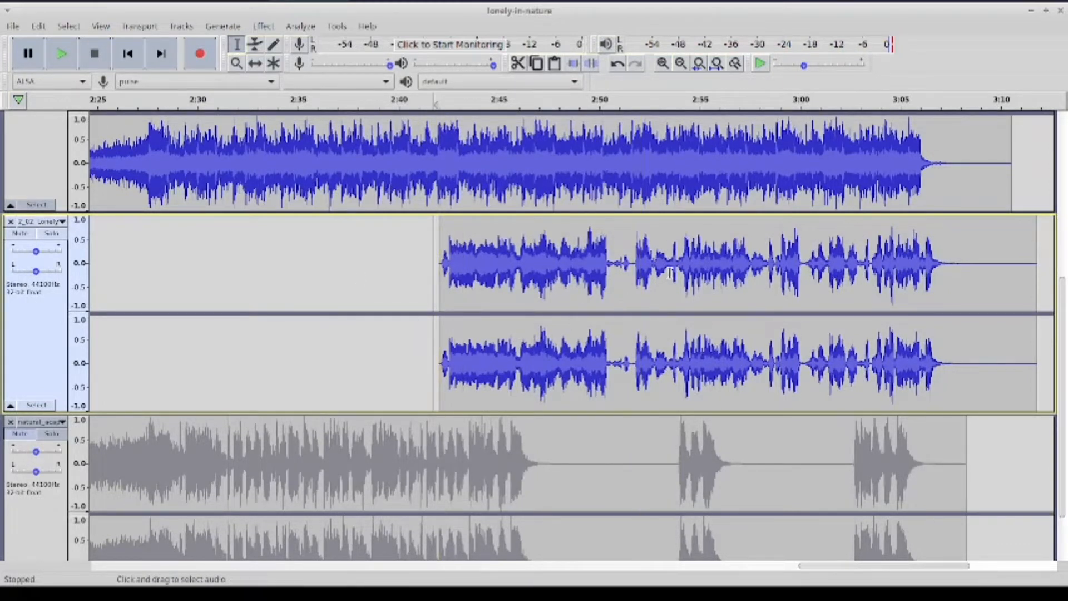
{"action": "left_click", "coordinate": [255, 63]}
{"action": "left_click_drag", "start_coordinate": [544, 262], "coordinate": [542, 260]}
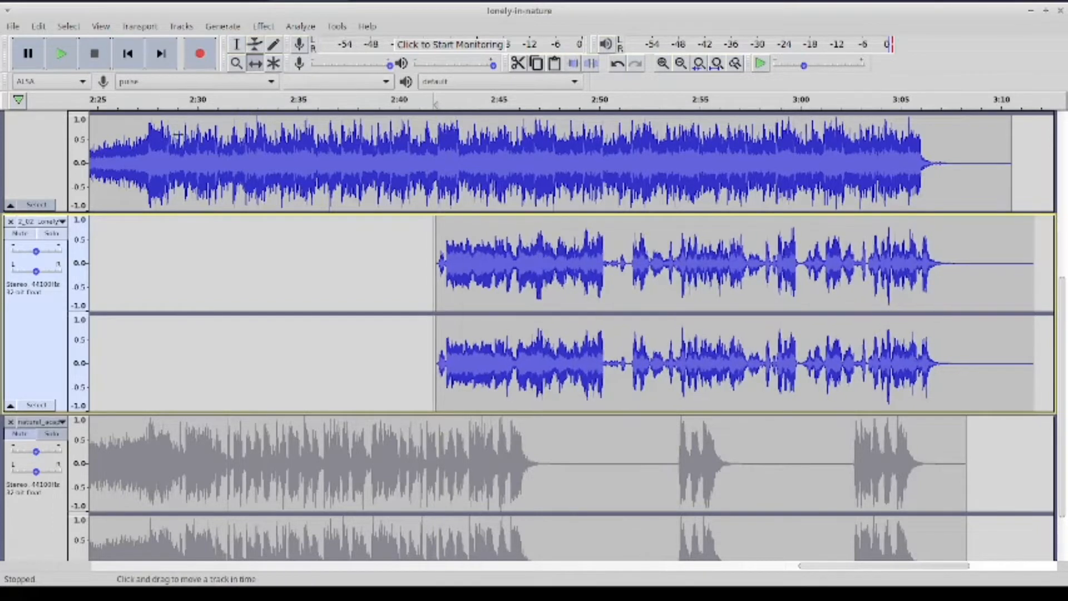
{"action": "left_click", "coordinate": [63, 54]}
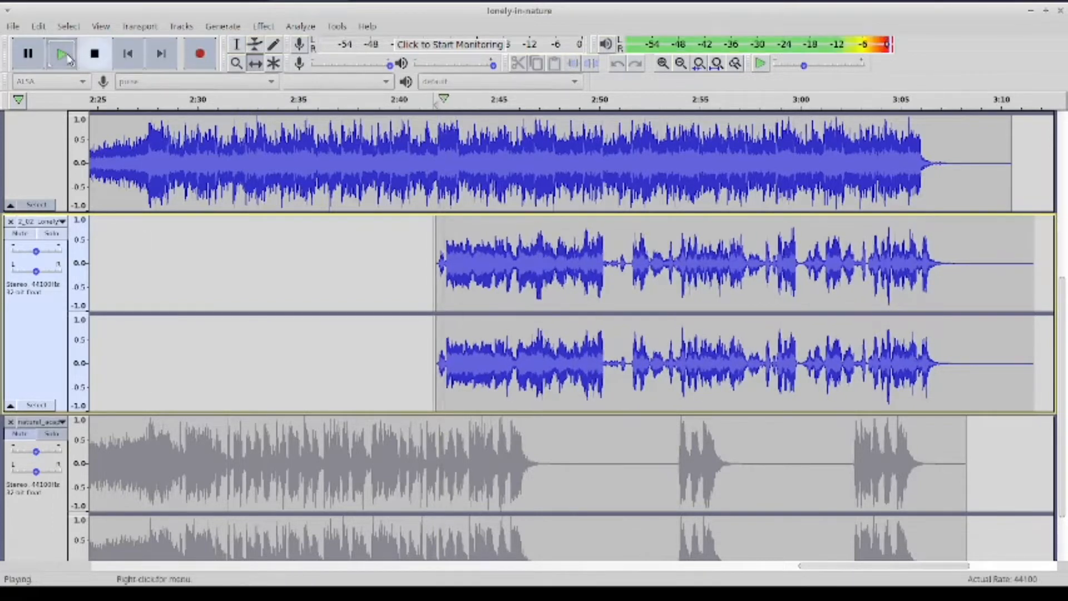
{"action": "left_click", "coordinate": [96, 55]}
Move the Lonely vocal clip earlier to start at about 2:41.6 and play the mix from about 2:46
{"action": "left_click", "coordinate": [512, 258]}
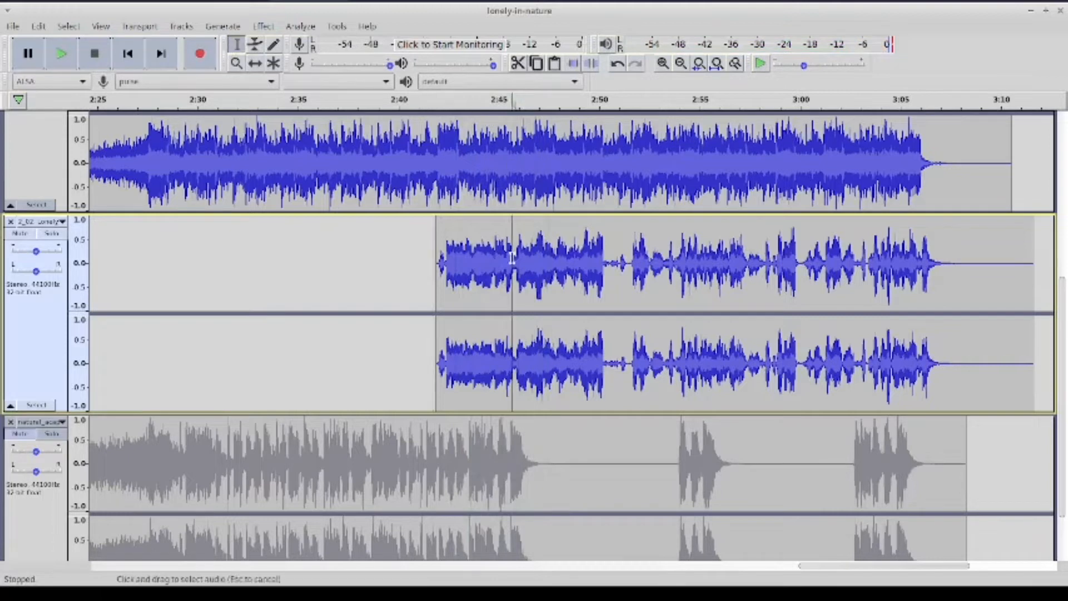
{"action": "left_click_drag", "start_coordinate": [659, 255], "coordinate": [655, 255]}
{"action": "left_click", "coordinate": [61, 54]}
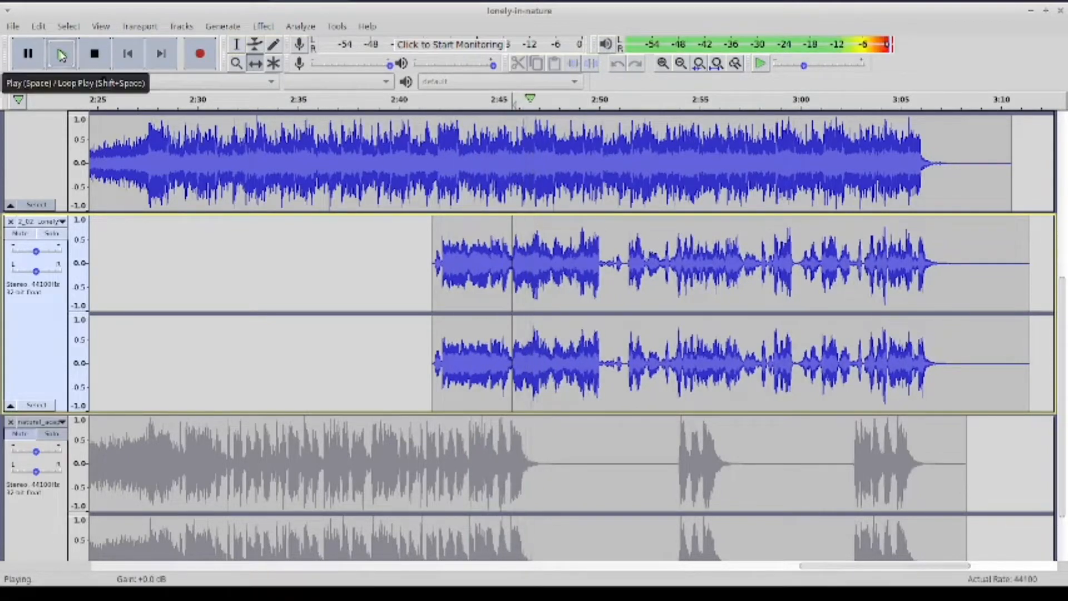
{"action": "left_click", "coordinate": [94, 53]}
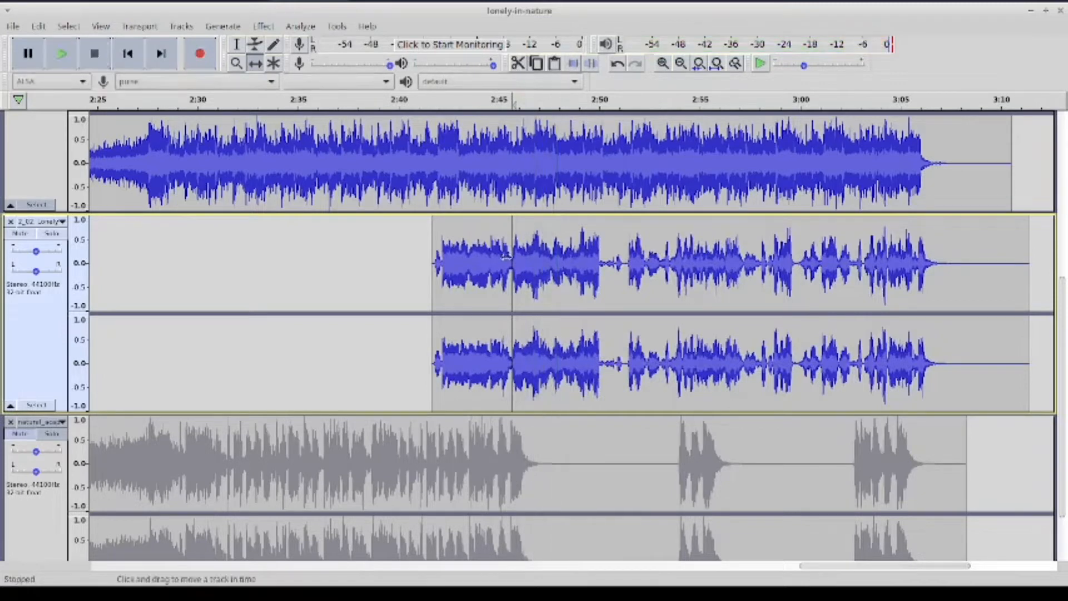
Nudge the Lonely vocal clip earlier in two small moves to about 2:41.3, playing the mix from about 2:46 after each
{"action": "left_click_drag", "start_coordinate": [506, 255], "coordinate": [503, 255]}
{"action": "left_click", "coordinate": [62, 53]}
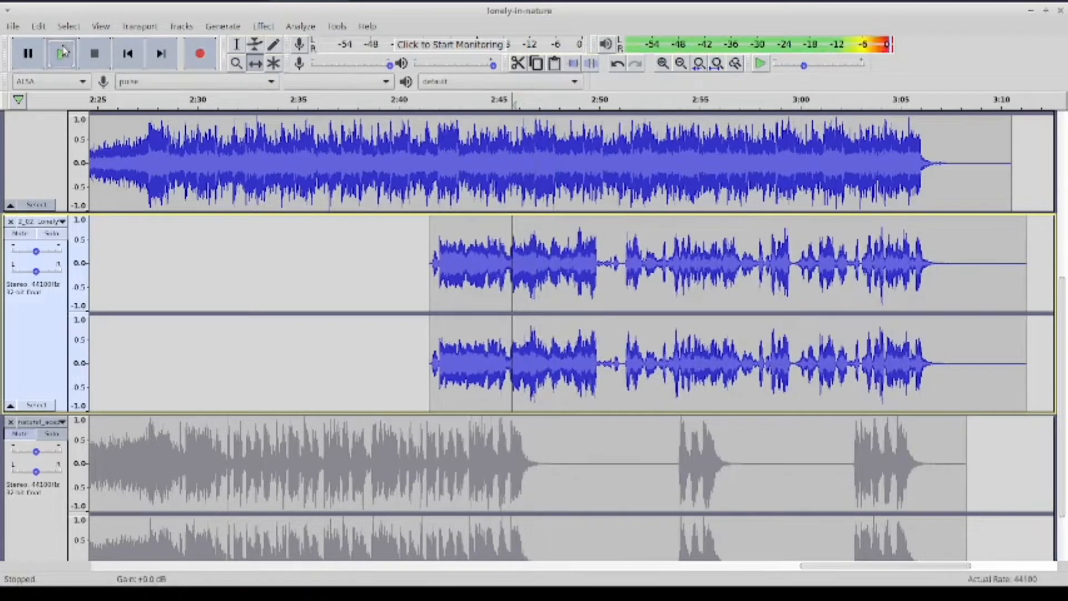
{"action": "left_click", "coordinate": [91, 53]}
{"action": "left_click_drag", "start_coordinate": [522, 273], "coordinate": [519, 273]}
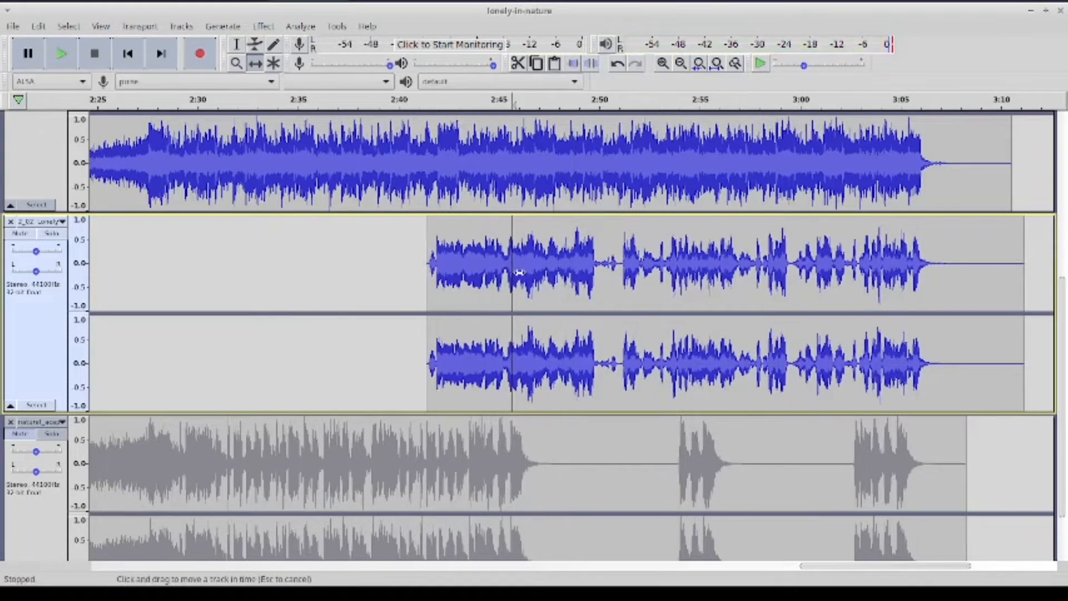
{"action": "left_click", "coordinate": [73, 66]}
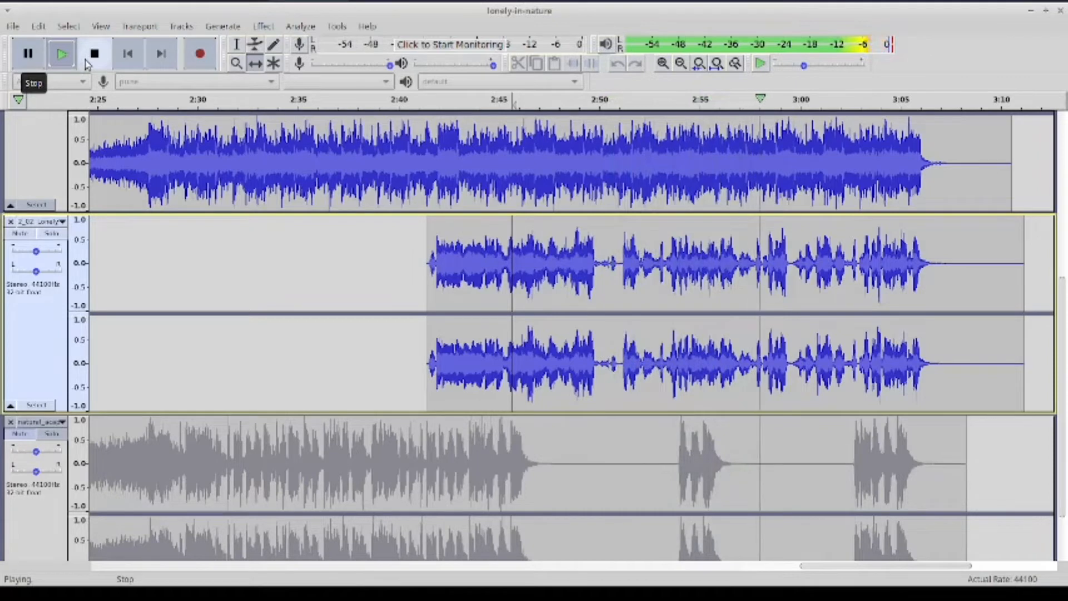
{"action": "left_click", "coordinate": [86, 63]}
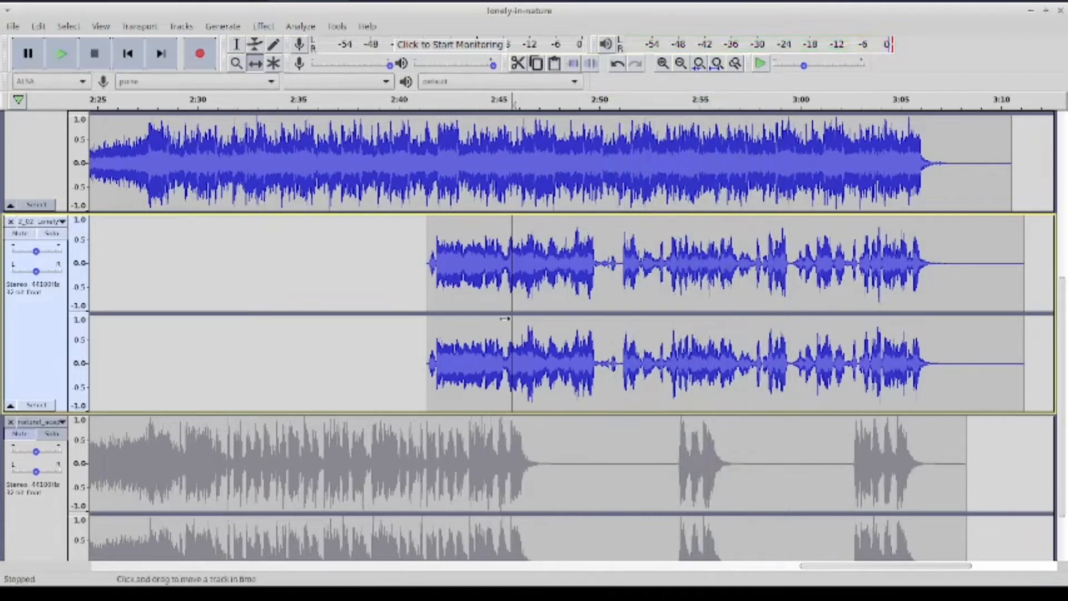
Fine-tune the Lonely vocal clip with a small earlier and later nudge to start at about 2:41.4, checking playback from about 2:46
{"action": "left_click_drag", "start_coordinate": [501, 289], "coordinate": [499, 289]}
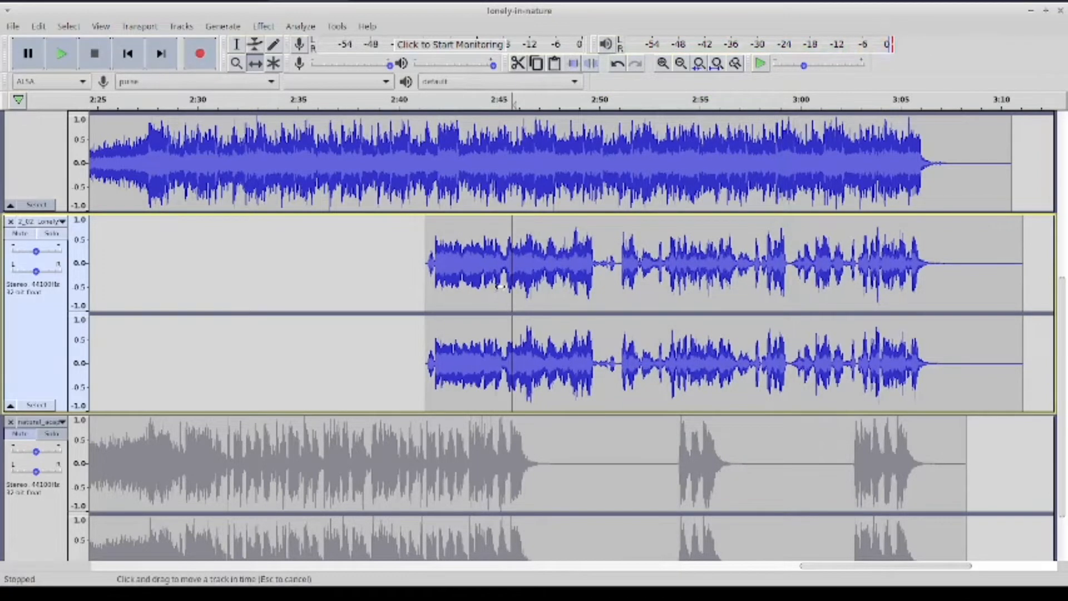
{"action": "left_click", "coordinate": [73, 53]}
{"action": "left_click", "coordinate": [94, 54]}
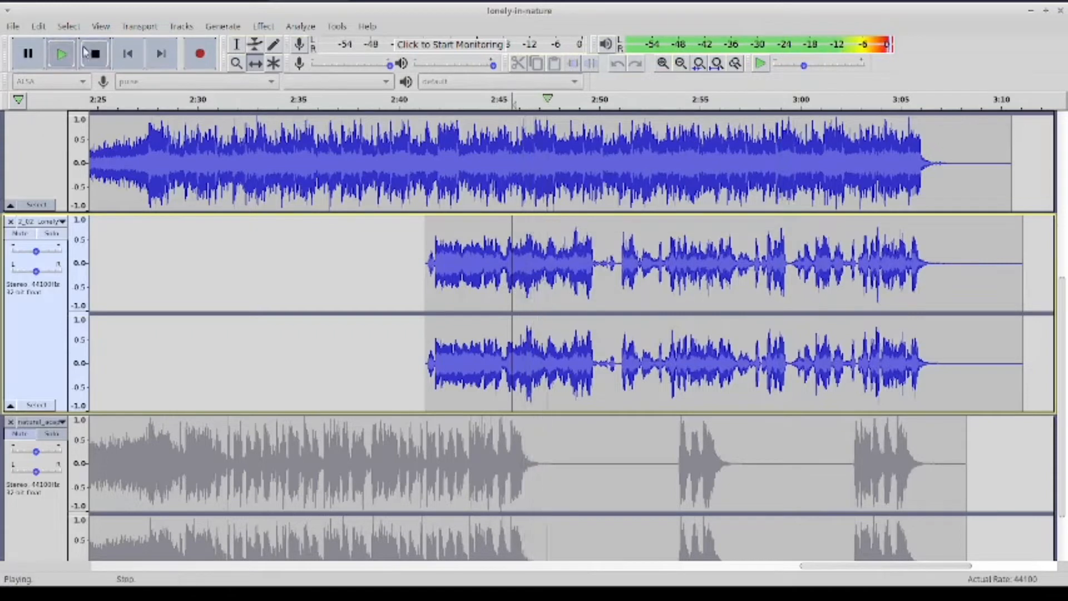
{"action": "left_click_drag", "start_coordinate": [471, 254], "coordinate": [474, 248]}
{"action": "left_click", "coordinate": [60, 55]}
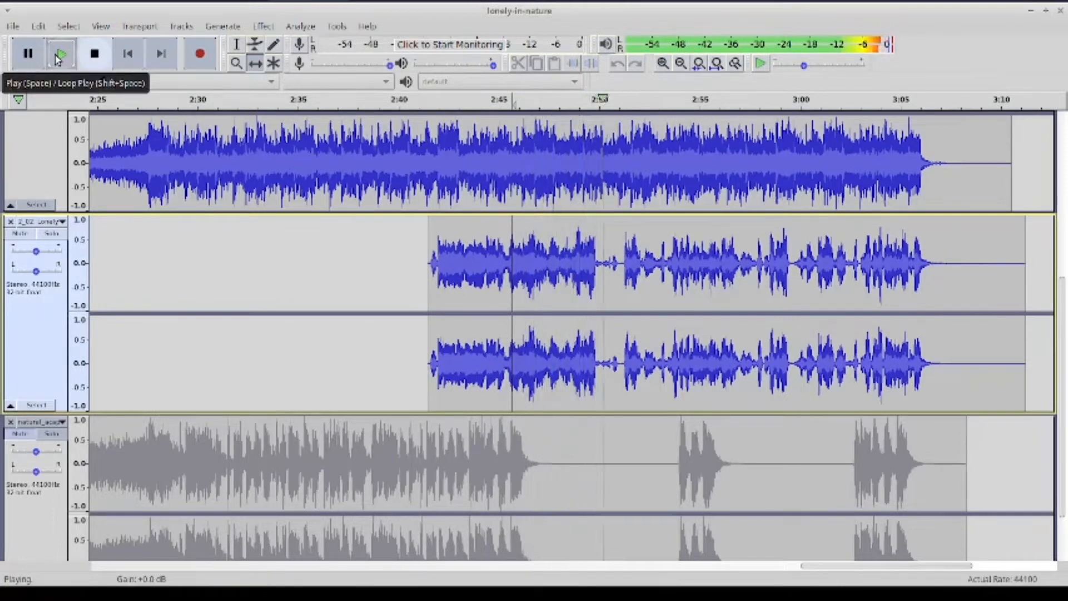
{"action": "left_click", "coordinate": [95, 54]}
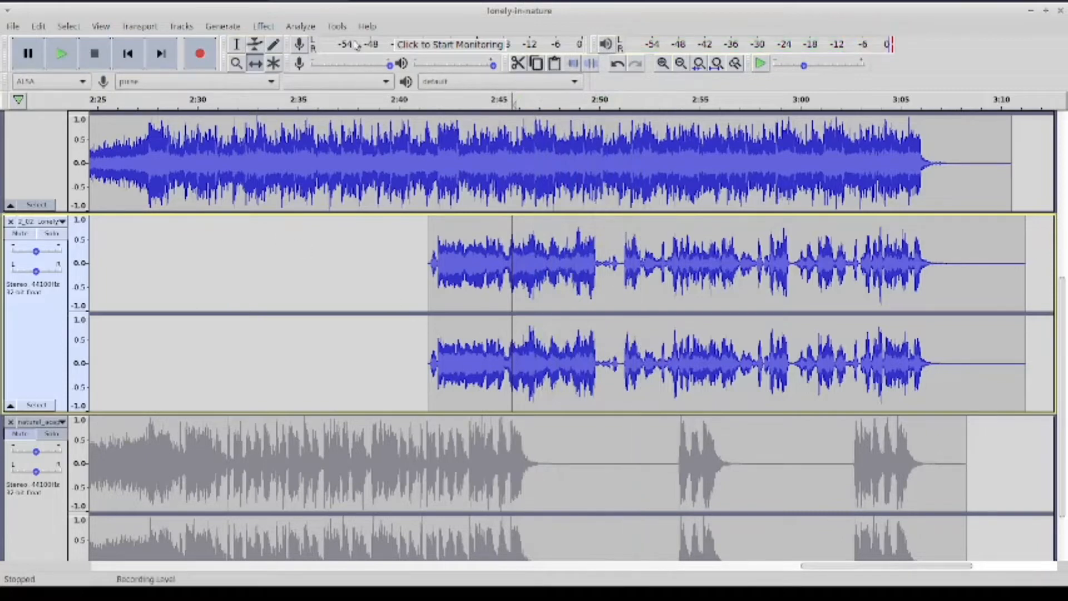
Unmute the natural acapella track and place the cursor in it at about 2:26
{"action": "scroll", "coordinate": [240, 268], "scroll_direction": "down", "scroll_amount": 3}
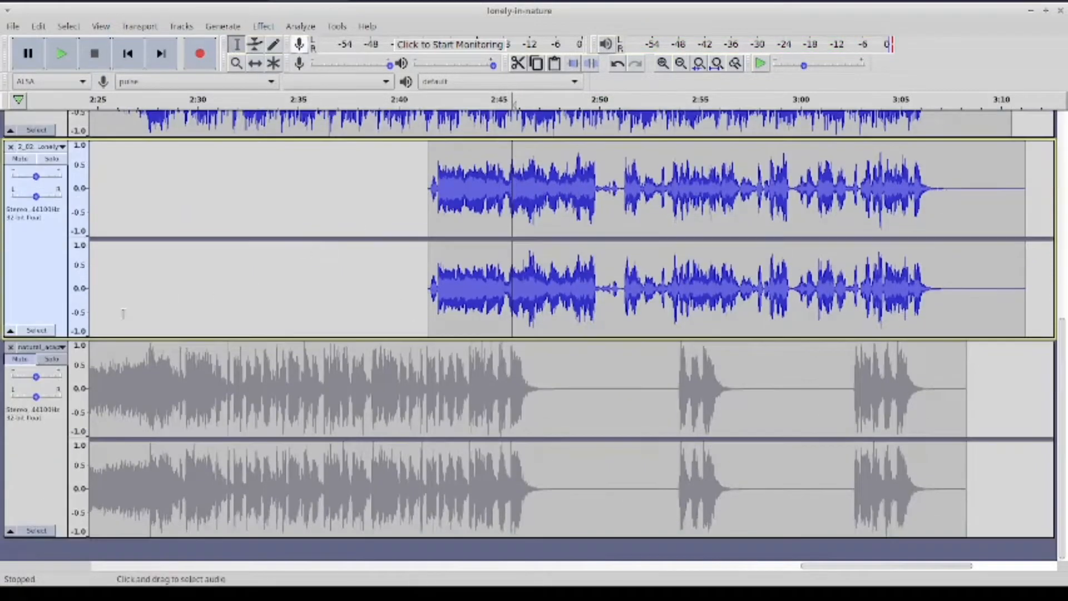
{"action": "left_click", "coordinate": [27, 361]}
{"action": "left_click", "coordinate": [122, 390]}
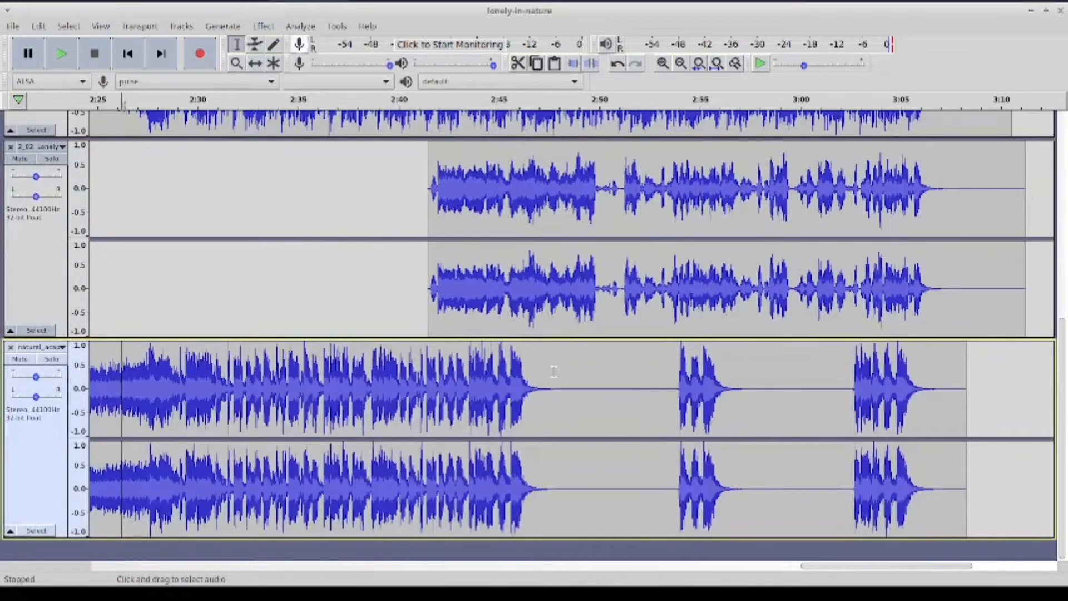
Play the full mix from about 2:21 to the end and examine how the instrumental, Lonely and natural acapella tracks fit together
{"action": "scroll", "coordinate": [554, 371], "scroll_direction": "left", "scroll_amount": 5}
{"action": "scroll", "coordinate": [558, 339], "scroll_direction": "up", "scroll_amount": 7}
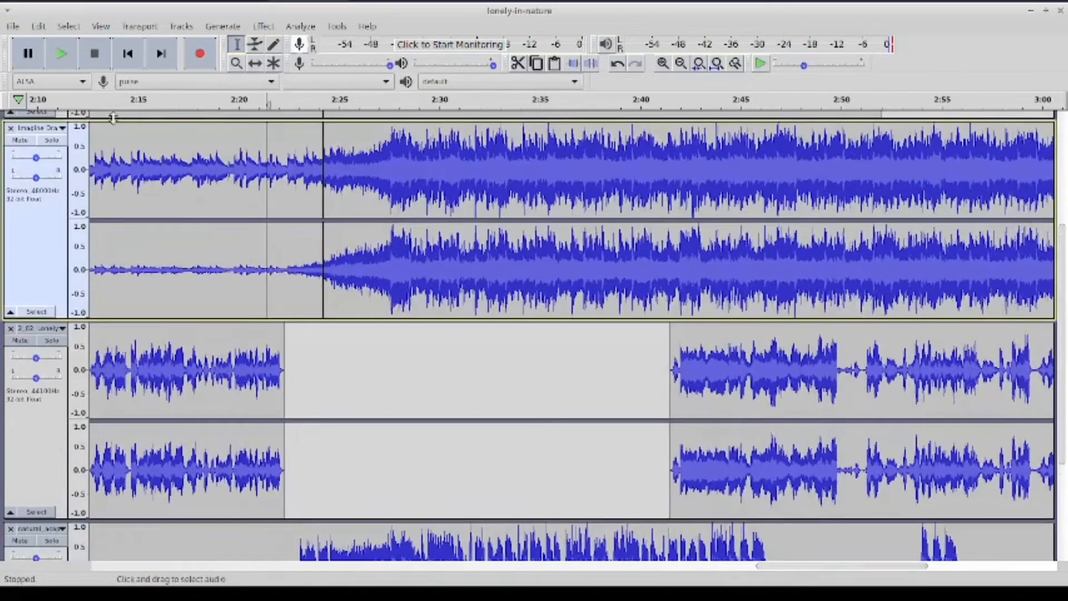
{"action": "left_click", "coordinate": [62, 53]}
{"action": "scroll", "coordinate": [413, 348], "scroll_direction": "up", "scroll_amount": 6}
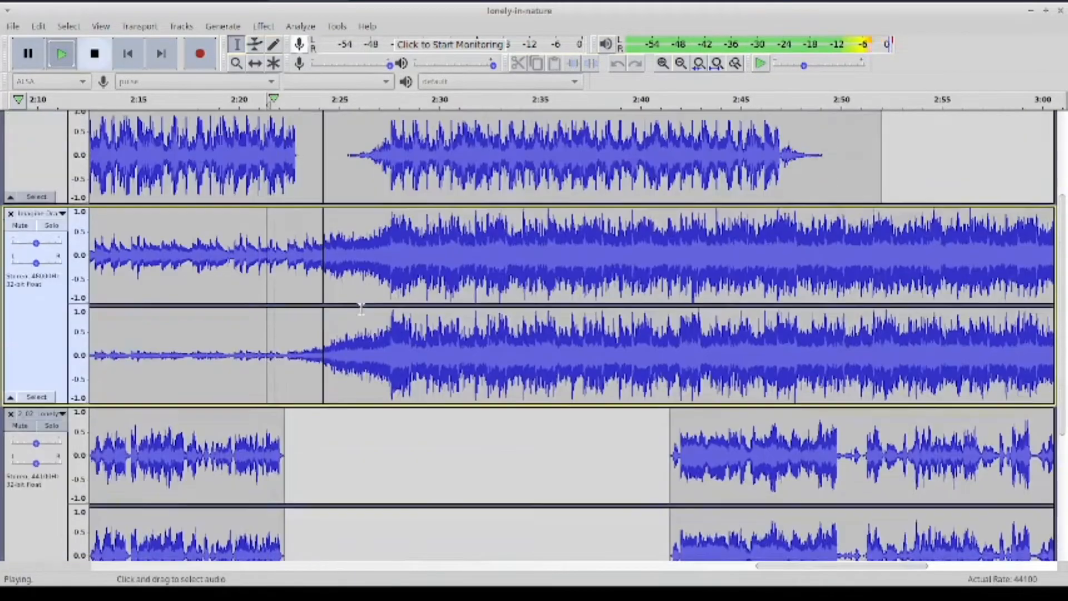
{"action": "scroll", "coordinate": [413, 348], "scroll_direction": "down", "scroll_amount": 8}
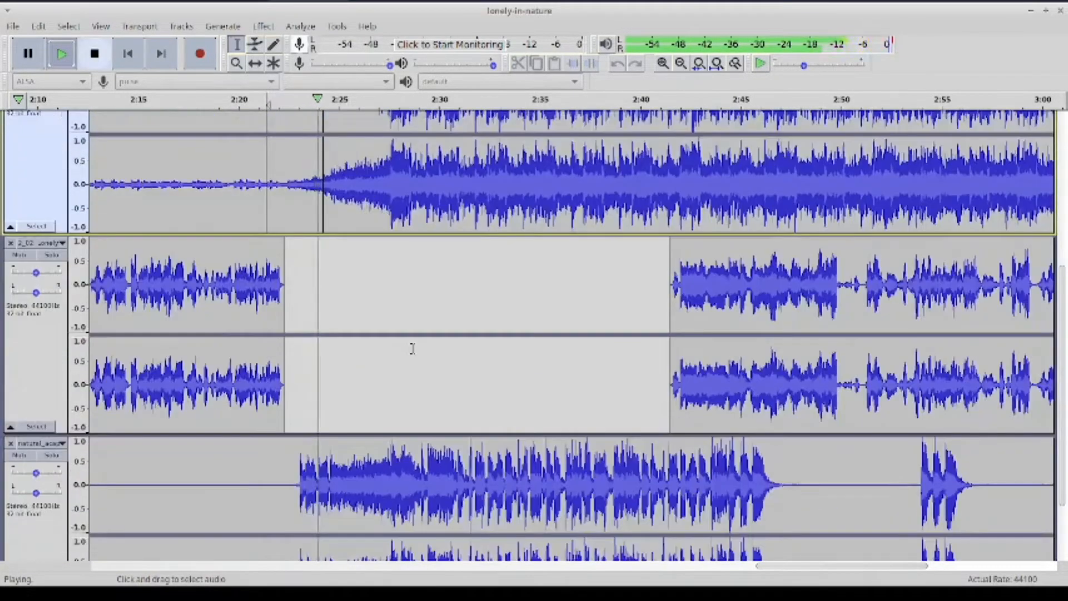
{"action": "scroll", "coordinate": [413, 348], "scroll_direction": "up", "scroll_amount": 7}
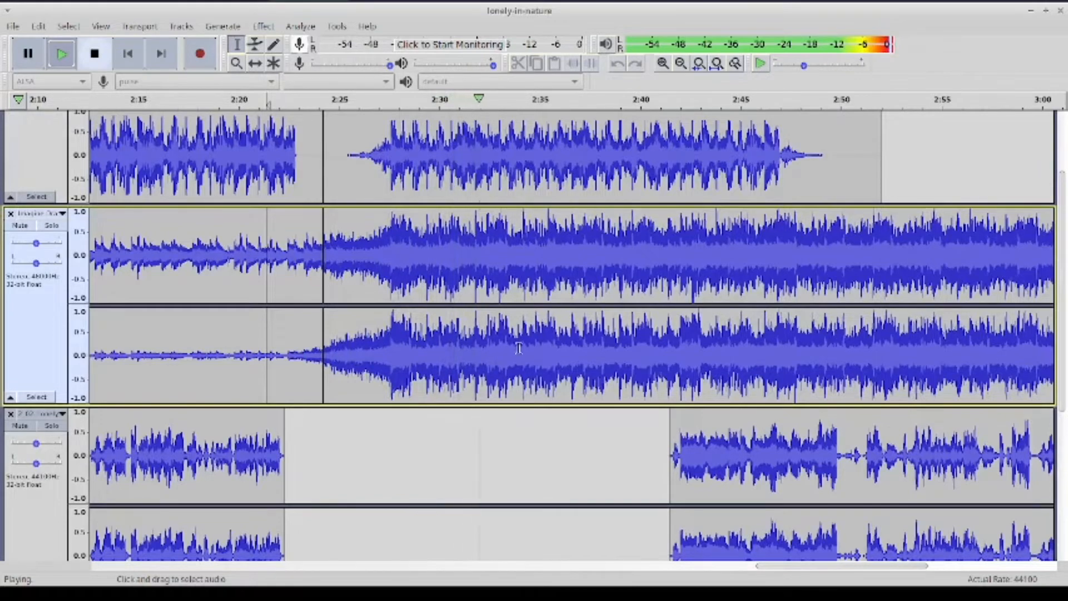
{"action": "scroll", "coordinate": [602, 350], "scroll_direction": "down", "scroll_amount": 3}
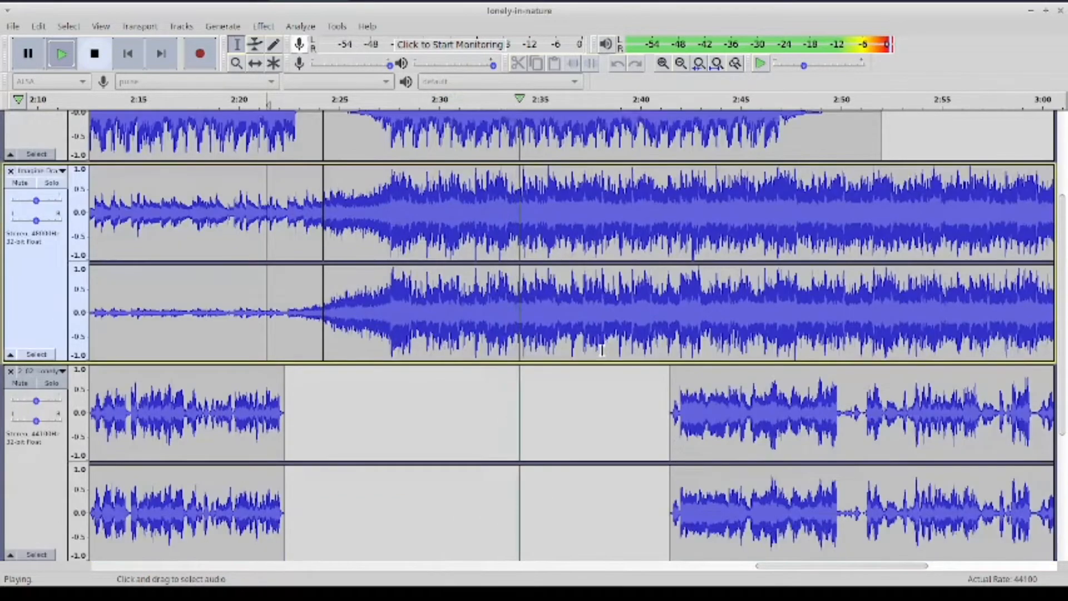
{"action": "scroll", "coordinate": [602, 350], "scroll_direction": "up", "scroll_amount": 1}
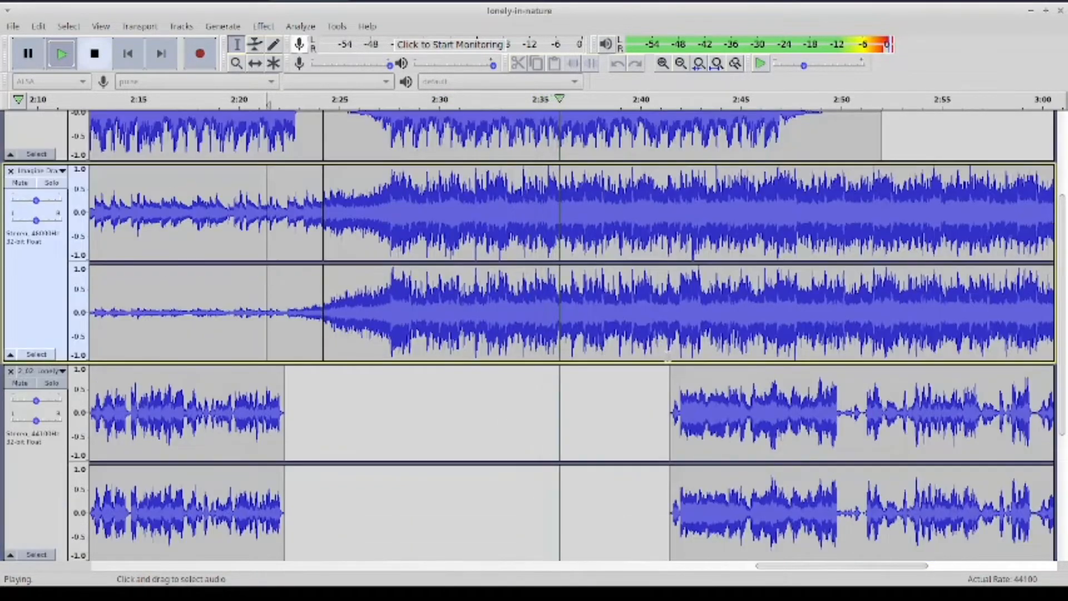
{"action": "scroll", "coordinate": [669, 356], "scroll_direction": "down", "scroll_amount": 1}
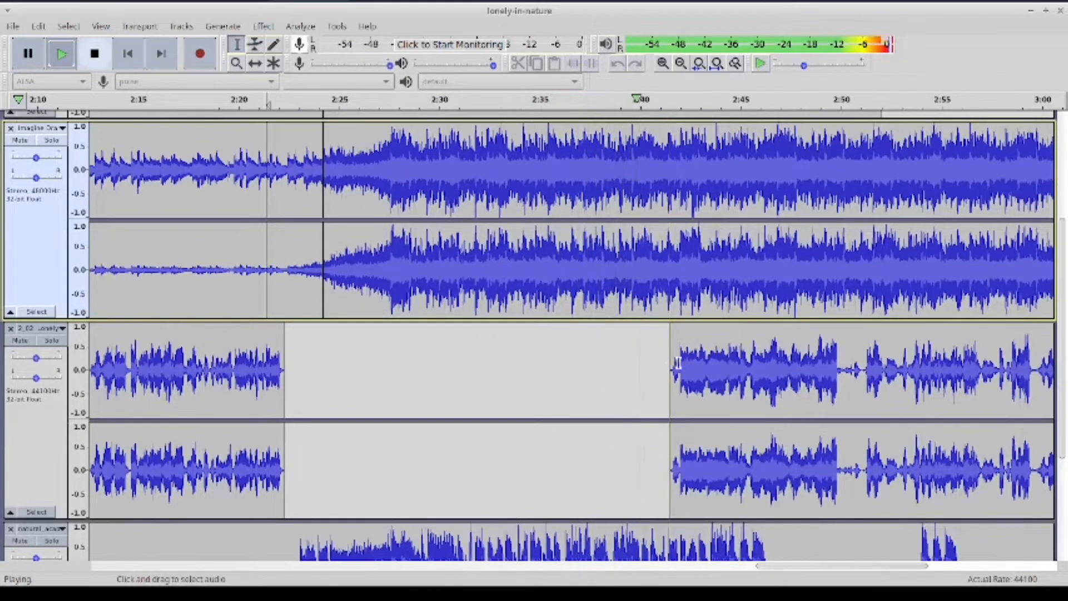
{"action": "scroll", "coordinate": [697, 372], "scroll_direction": "up", "scroll_amount": 1}
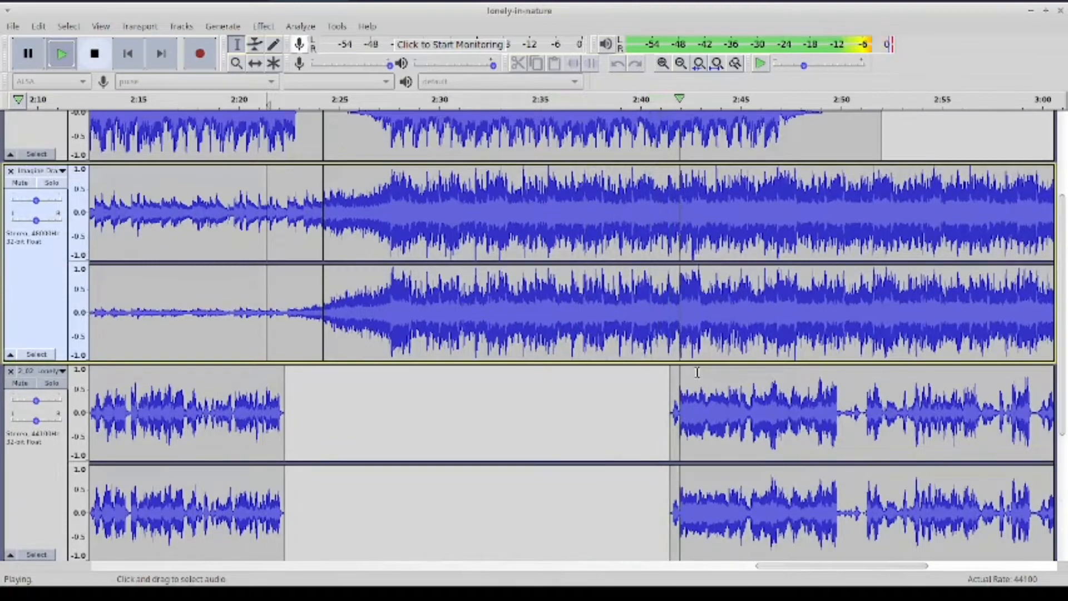
{"action": "scroll", "coordinate": [697, 372], "scroll_direction": "down", "scroll_amount": 1}
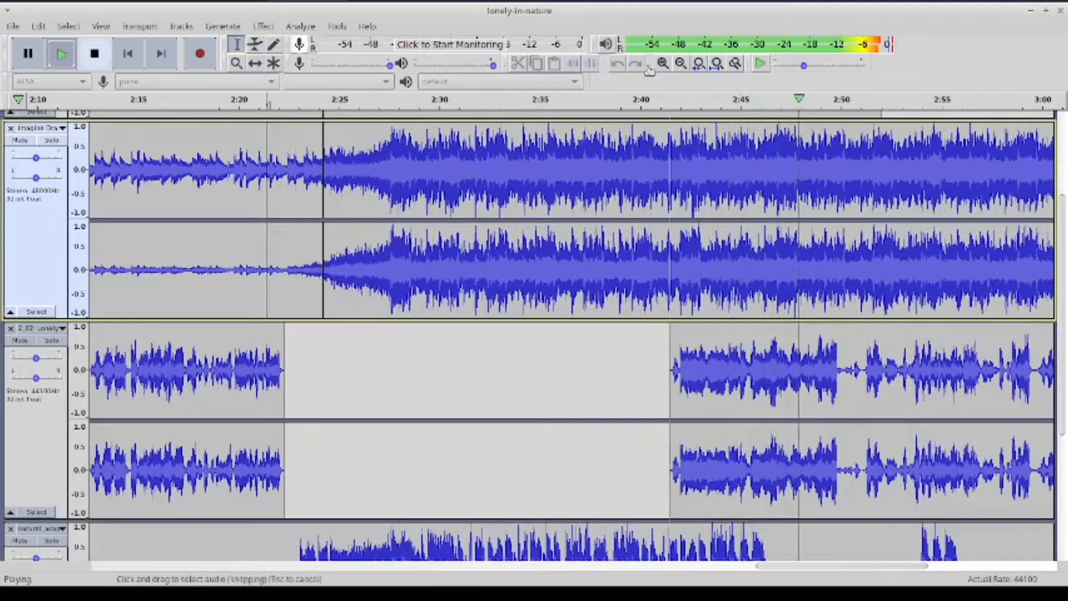
{"action": "left_click", "coordinate": [680, 63]}
{"action": "scroll", "coordinate": [734, 188], "scroll_direction": "up", "scroll_amount": 3}
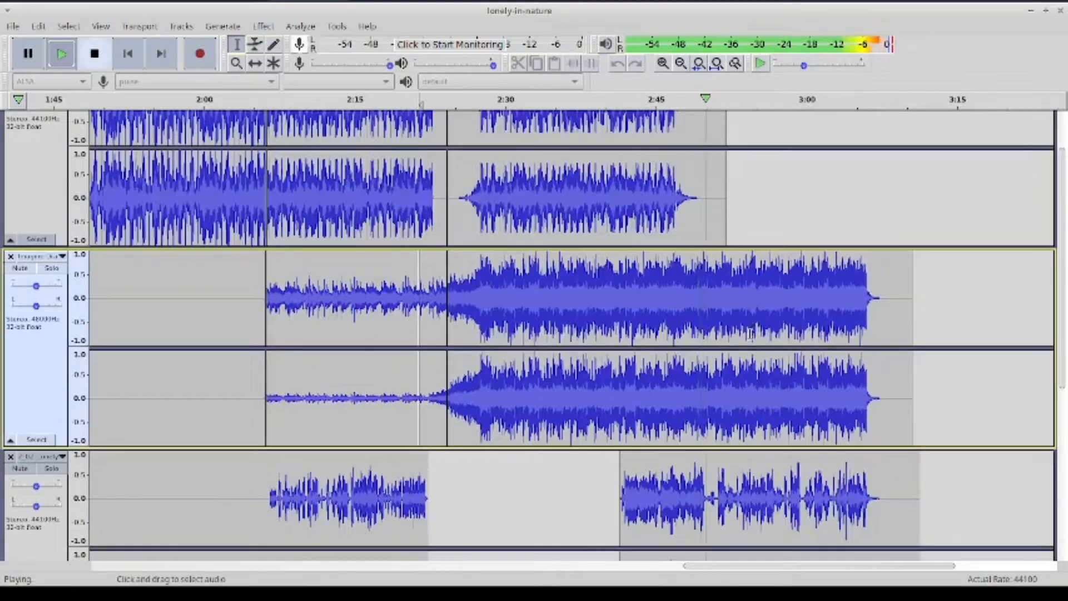
{"action": "scroll", "coordinate": [748, 332], "scroll_direction": "down", "scroll_amount": 3}
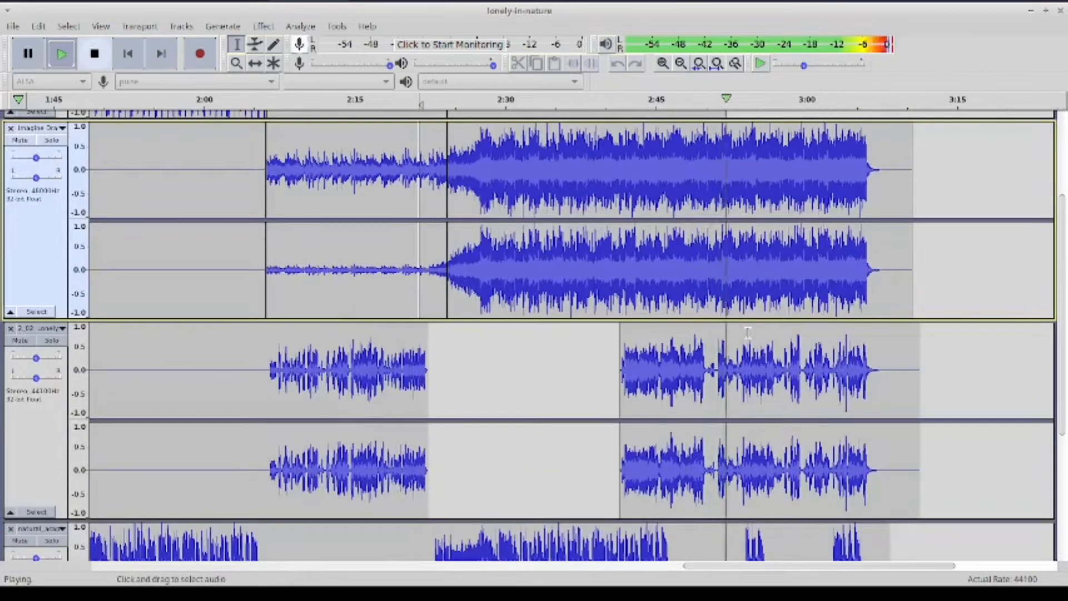
{"action": "scroll", "coordinate": [750, 356], "scroll_direction": "down", "scroll_amount": 1}
{"action": "scroll", "coordinate": [753, 384], "scroll_direction": "down", "scroll_amount": 1}
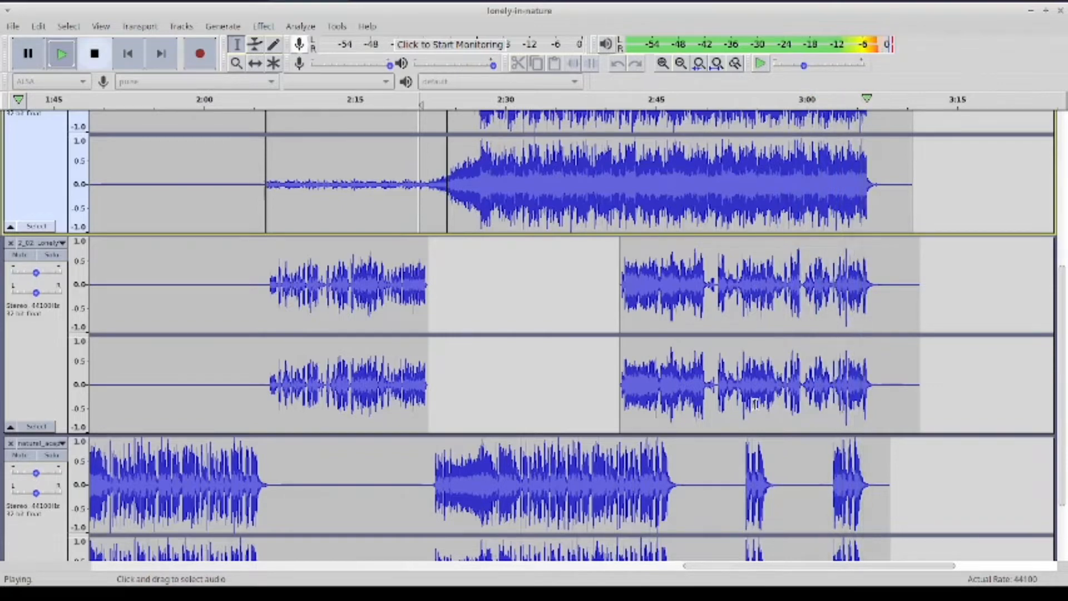
{"action": "scroll", "coordinate": [755, 404], "scroll_direction": "up", "scroll_amount": 5}
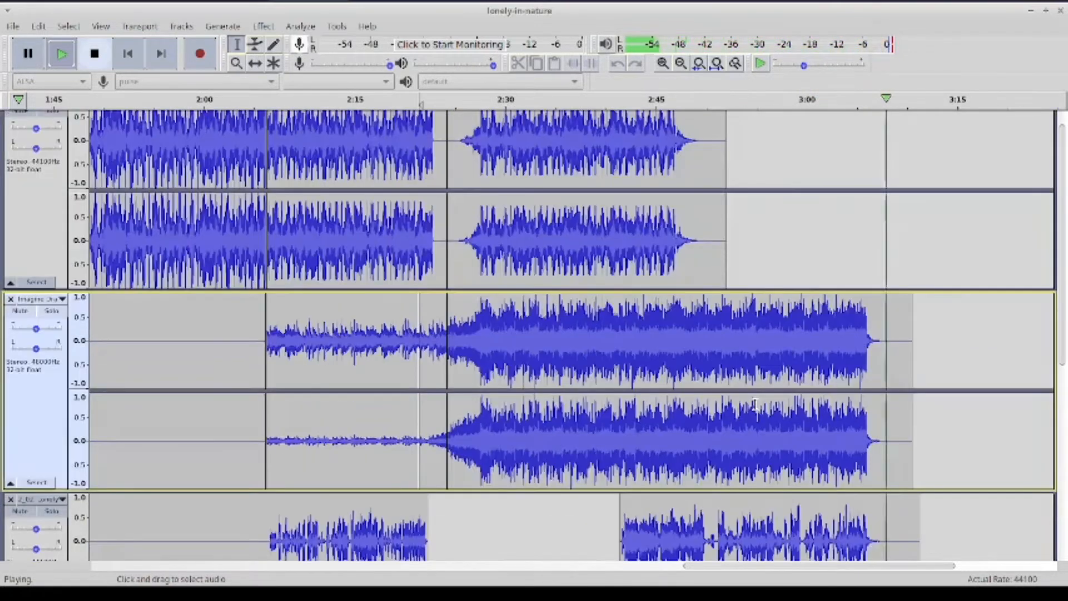
{"action": "scroll", "coordinate": [755, 403], "scroll_direction": "down", "scroll_amount": 3}
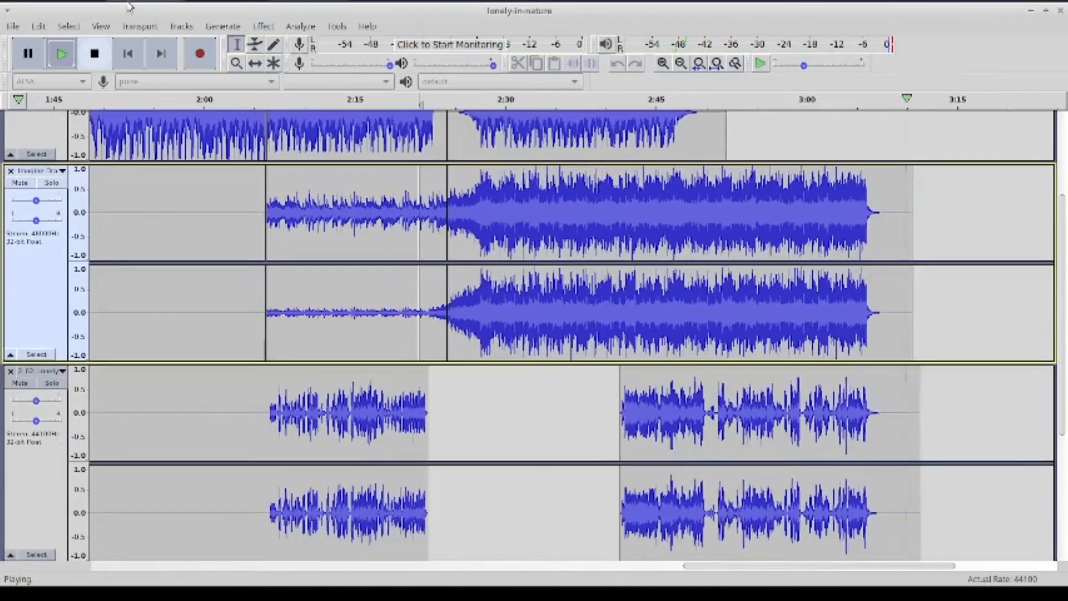
{"action": "left_click", "coordinate": [95, 54]}
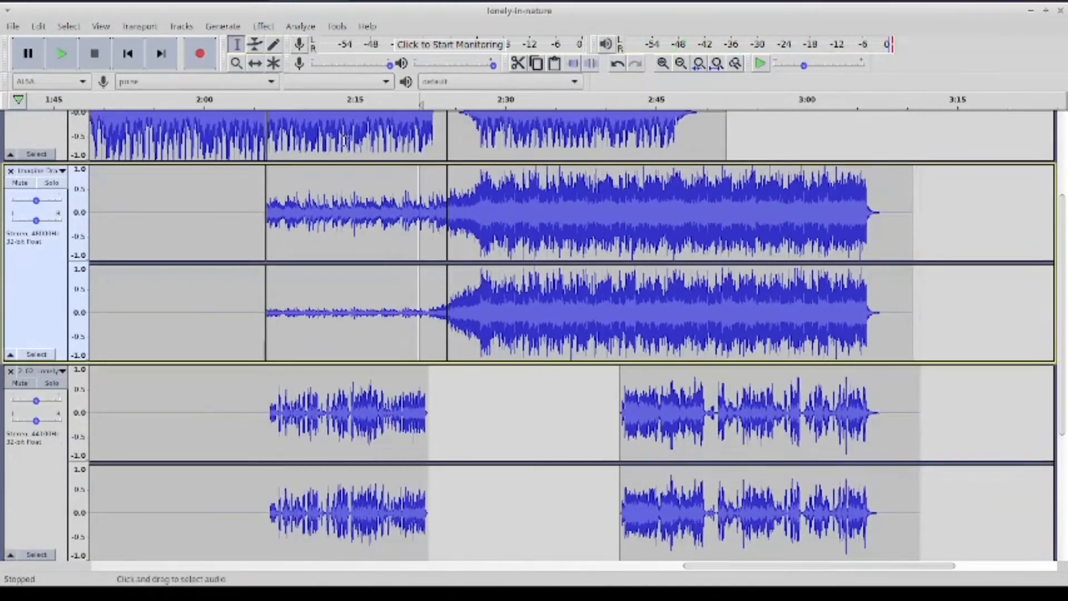
{"action": "scroll", "coordinate": [890, 299], "scroll_direction": "down", "scroll_amount": 3}
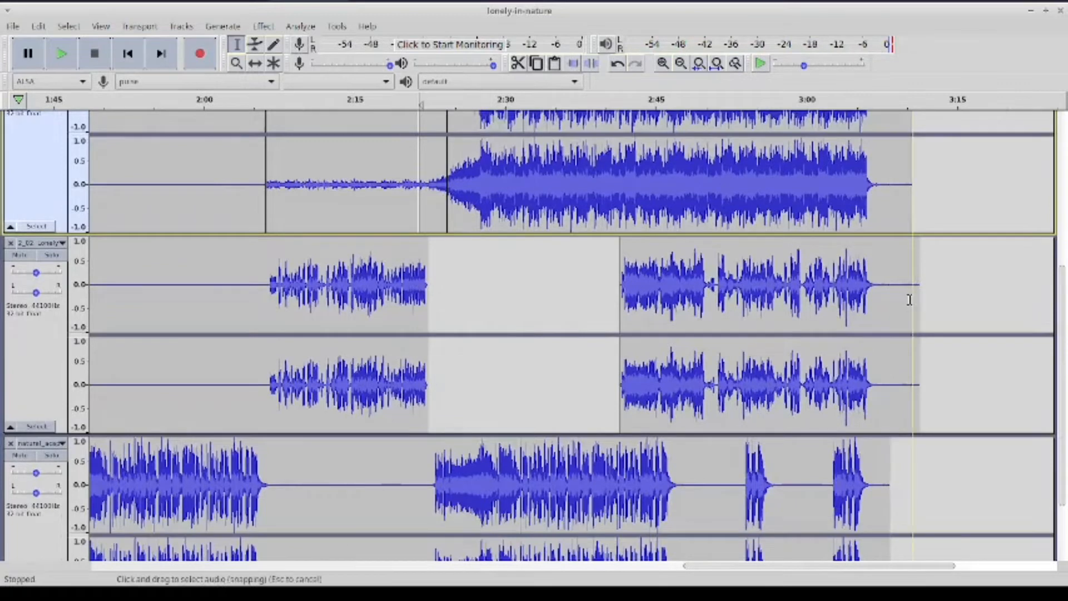
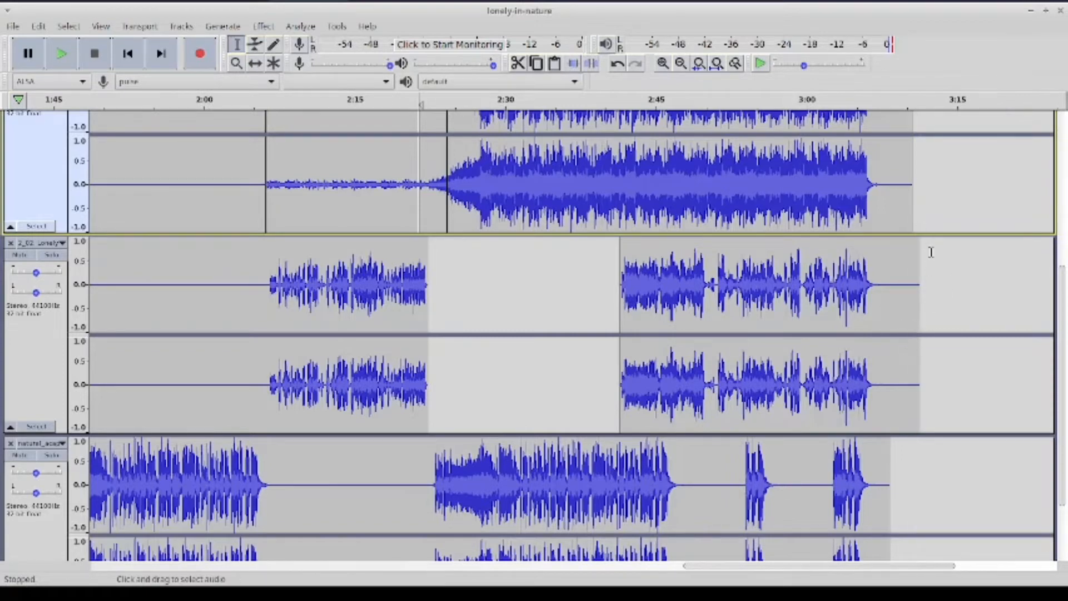
Delete the silent tail of the Imagine Dragons instrumental from about 3:07.7 to its end
{"action": "scroll", "coordinate": [931, 252], "scroll_direction": "up", "scroll_amount": 5}
{"action": "scroll", "coordinate": [915, 199], "scroll_direction": "down", "scroll_amount": 6}
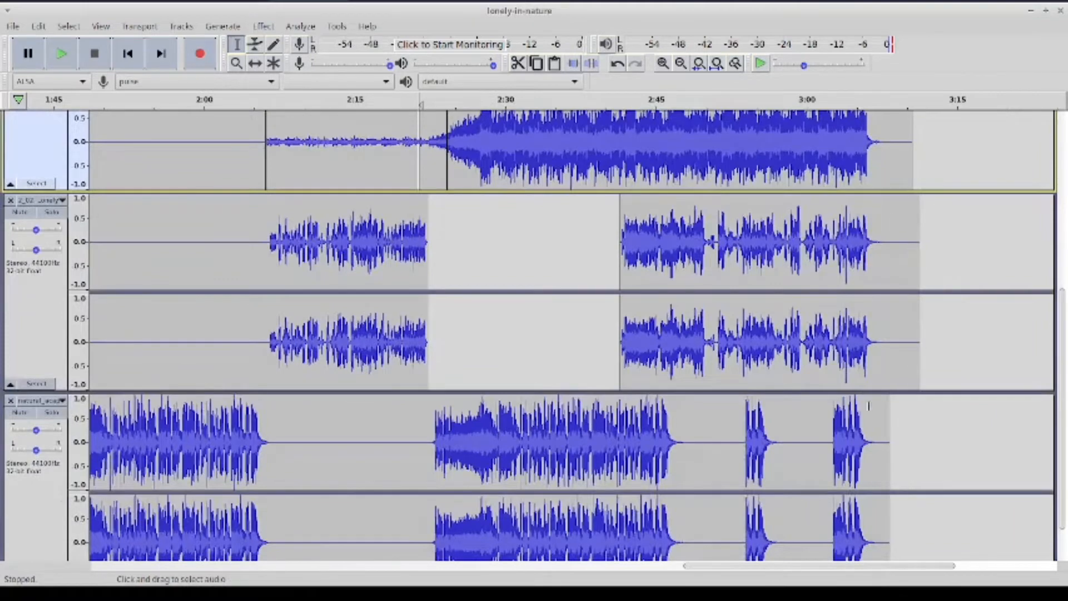
{"action": "scroll", "coordinate": [914, 362], "scroll_direction": "up", "scroll_amount": 2}
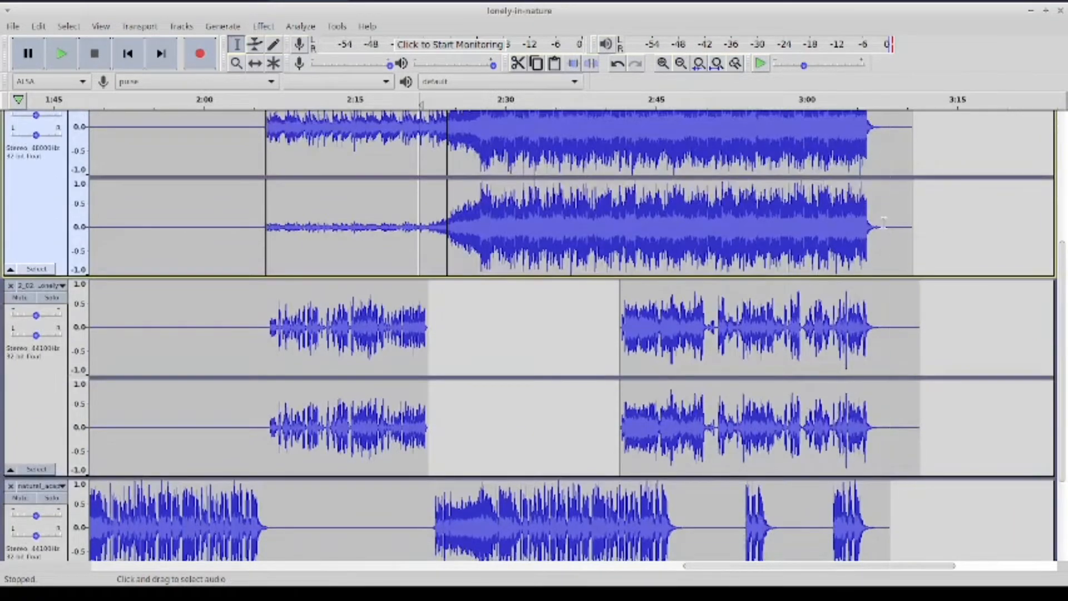
{"action": "left_click_drag", "start_coordinate": [885, 227], "coordinate": [923, 230]}
{"action": "scroll", "coordinate": [924, 230], "scroll_direction": "up", "scroll_amount": 1}
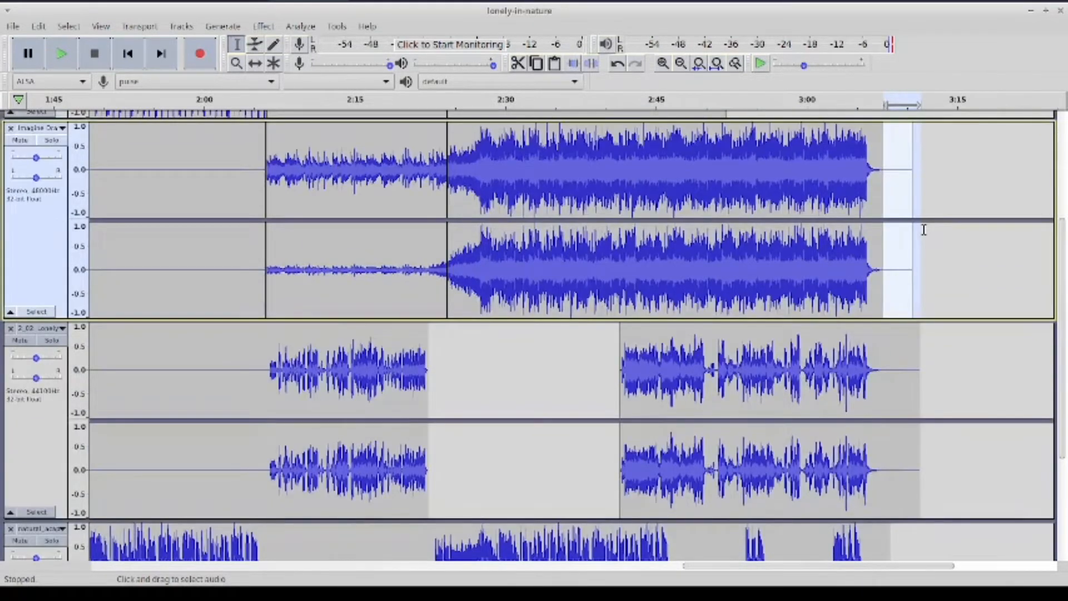
{"action": "key", "text": "Delete"}
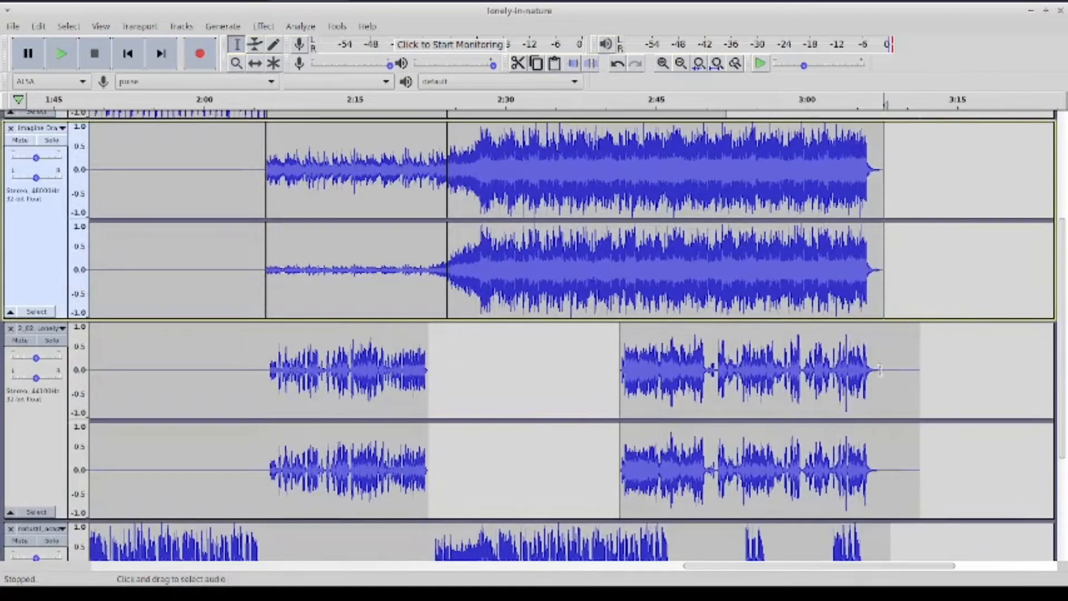
Delete the silent tails of the Lonely vocal after about 3:07.7 and the natural acapella after about 3:07.1
{"action": "left_click_drag", "start_coordinate": [883, 373], "coordinate": [938, 370]}
{"action": "key", "text": "Delete"}
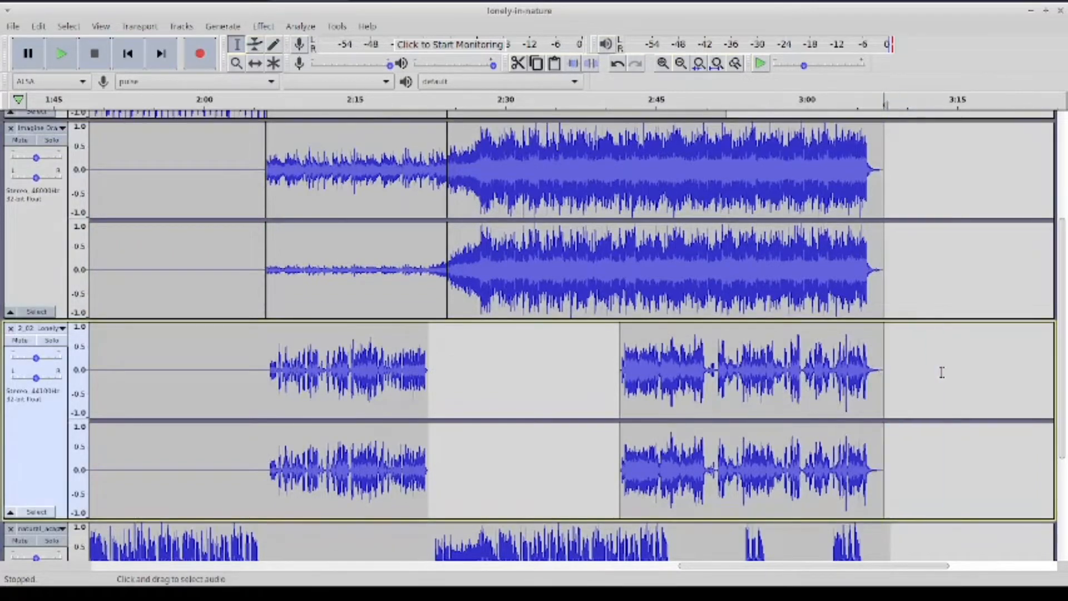
{"action": "scroll", "coordinate": [939, 371], "scroll_direction": "down", "scroll_amount": 3}
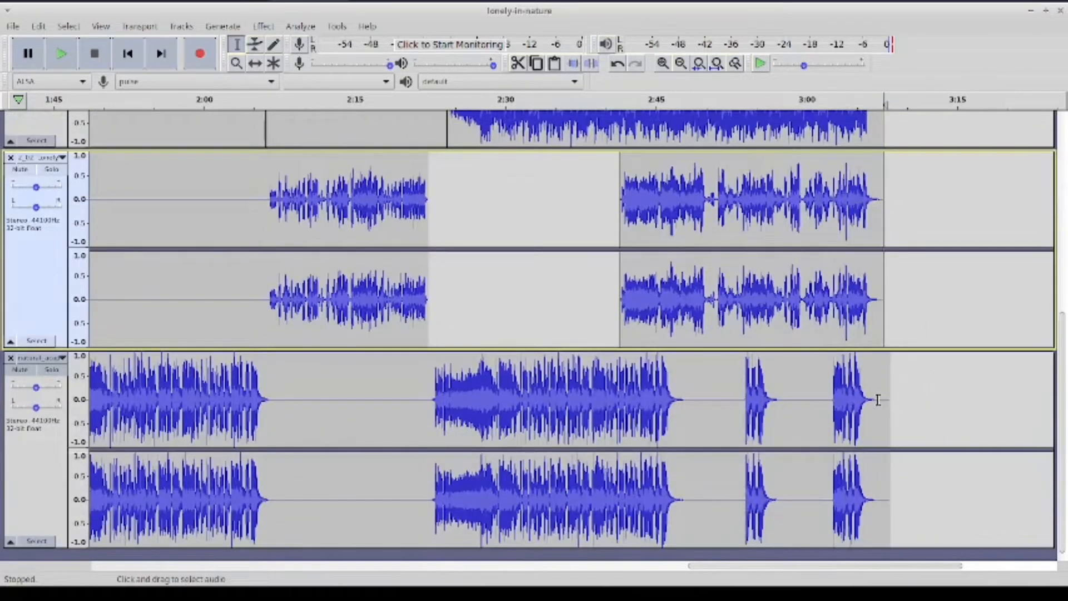
{"action": "left_click_drag", "start_coordinate": [878, 397], "coordinate": [887, 398]}
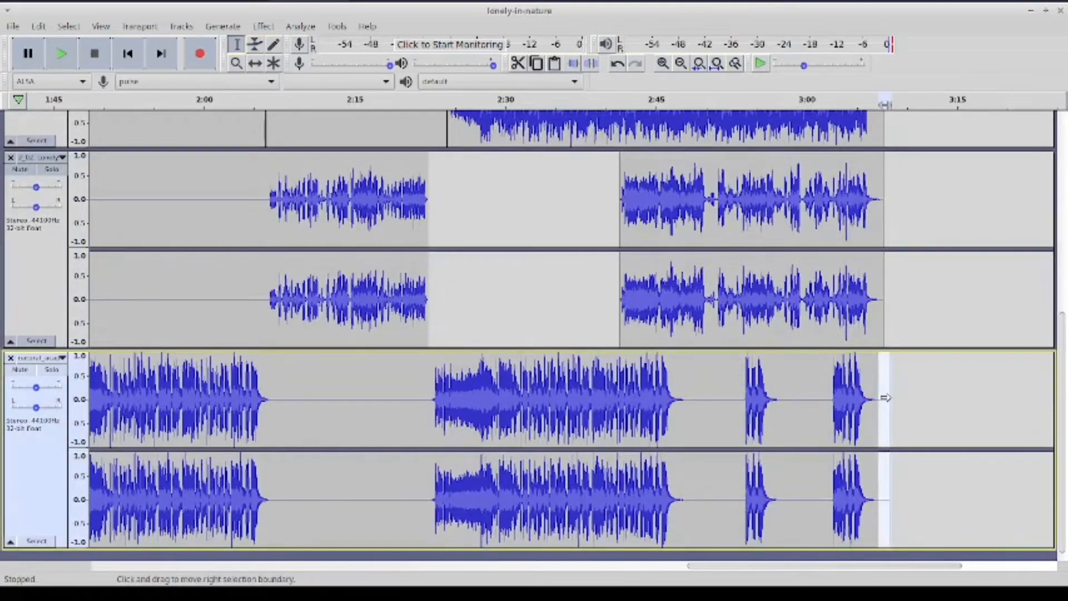
{"action": "key", "text": "Delete"}
Trim the end of the Imagine Dragons instrumental more closely, deleting everything after about 3:07.33
{"action": "scroll", "coordinate": [892, 399], "scroll_direction": "up", "scroll_amount": 5}
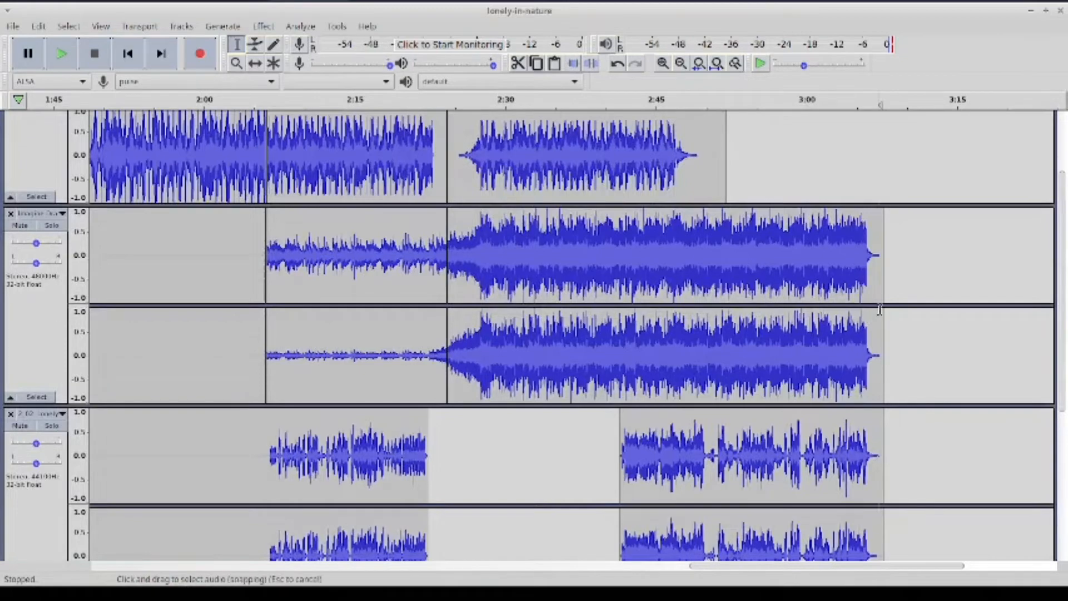
{"action": "left_click", "coordinate": [823, 234]}
{"action": "left_click", "coordinate": [662, 63]}
{"action": "left_click", "coordinate": [663, 63]}
{"action": "left_click", "coordinate": [662, 64]}
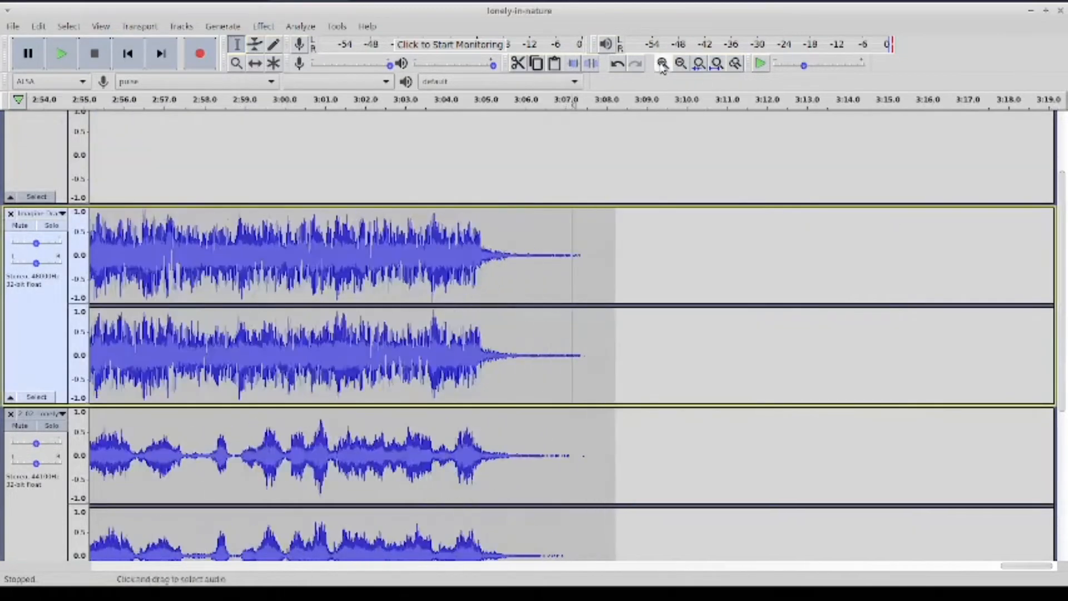
{"action": "left_click", "coordinate": [662, 64]}
{"action": "left_click", "coordinate": [662, 63]}
{"action": "left_click_drag", "start_coordinate": [608, 256], "coordinate": [742, 301]}
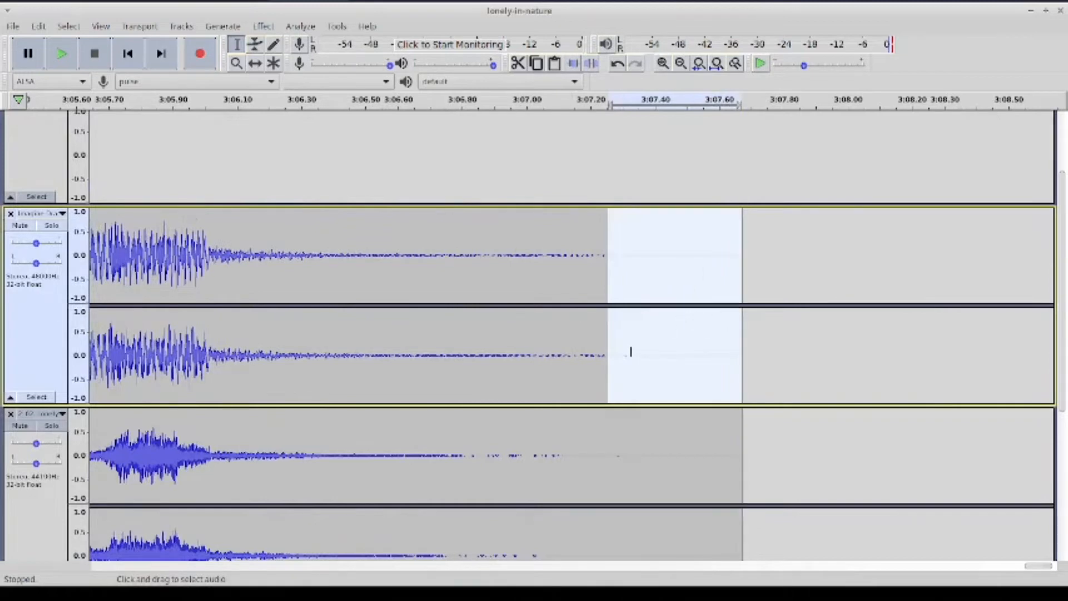
{"action": "left_click_drag", "start_coordinate": [631, 352], "coordinate": [746, 343]}
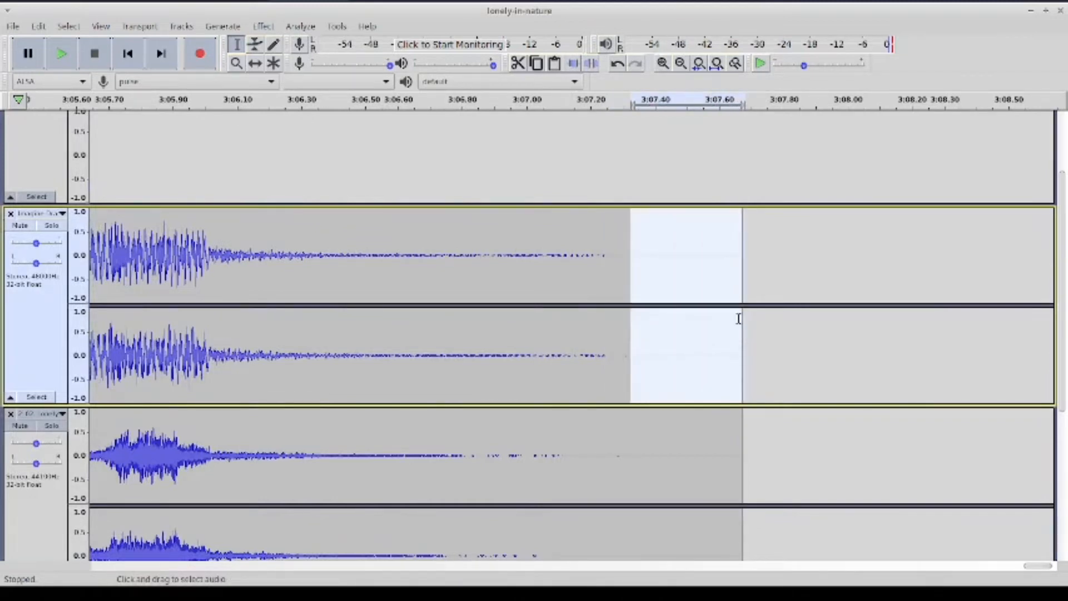
{"action": "key", "text": "Delete"}
Delete the last sliver of near-silence from the Imagine Dragons instrumental so it ends at about 3:07.31
{"action": "left_click", "coordinate": [627, 363]}
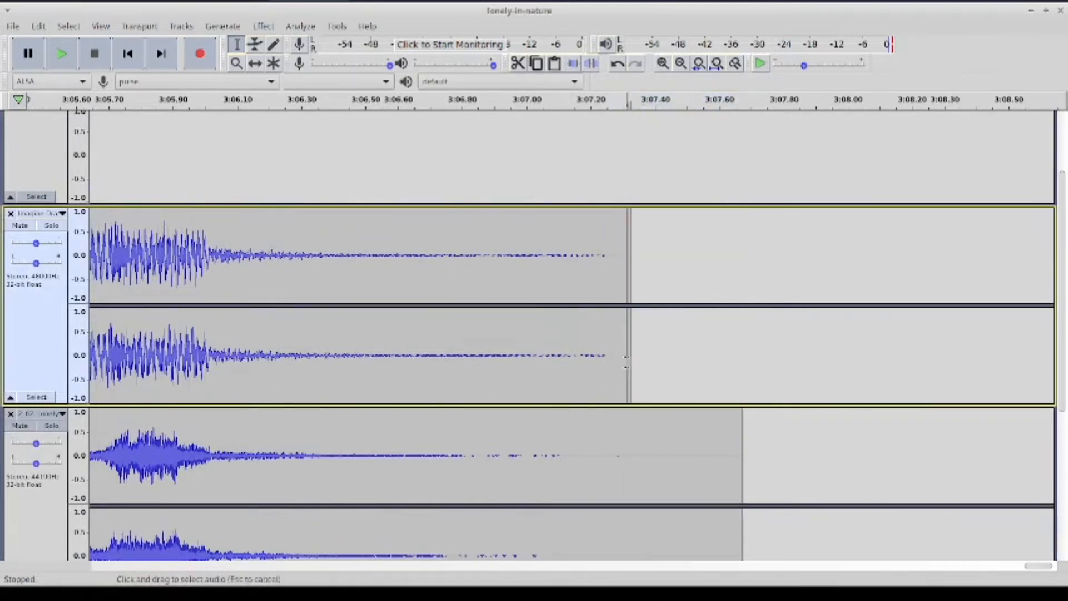
{"action": "left_click", "coordinate": [663, 63]}
{"action": "left_click", "coordinate": [662, 63]}
{"action": "left_click", "coordinate": [662, 63]}
{"action": "left_click", "coordinate": [663, 63]}
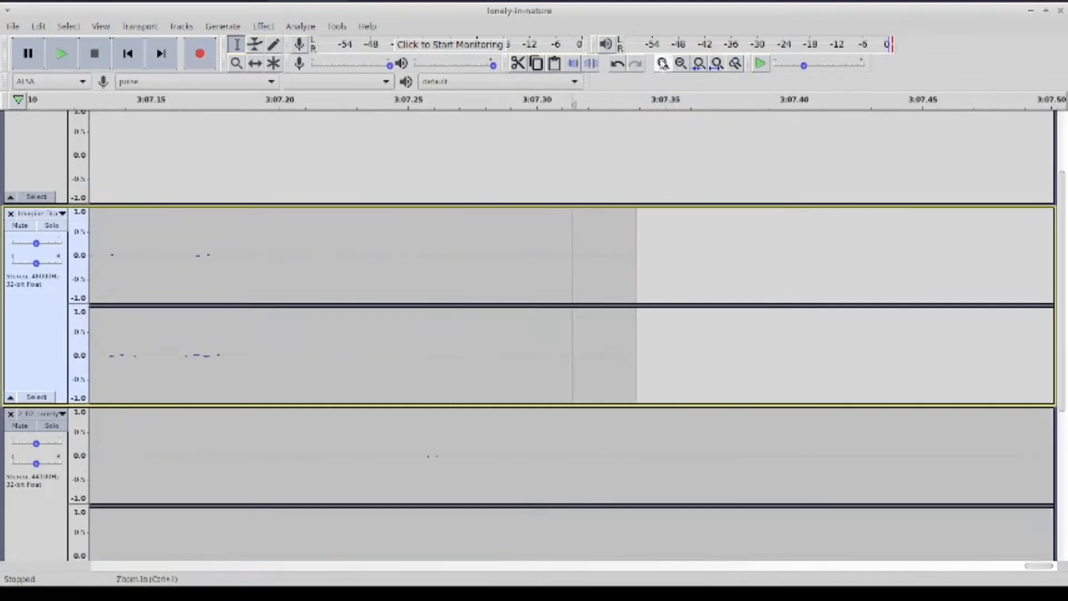
{"action": "left_click", "coordinate": [663, 62]}
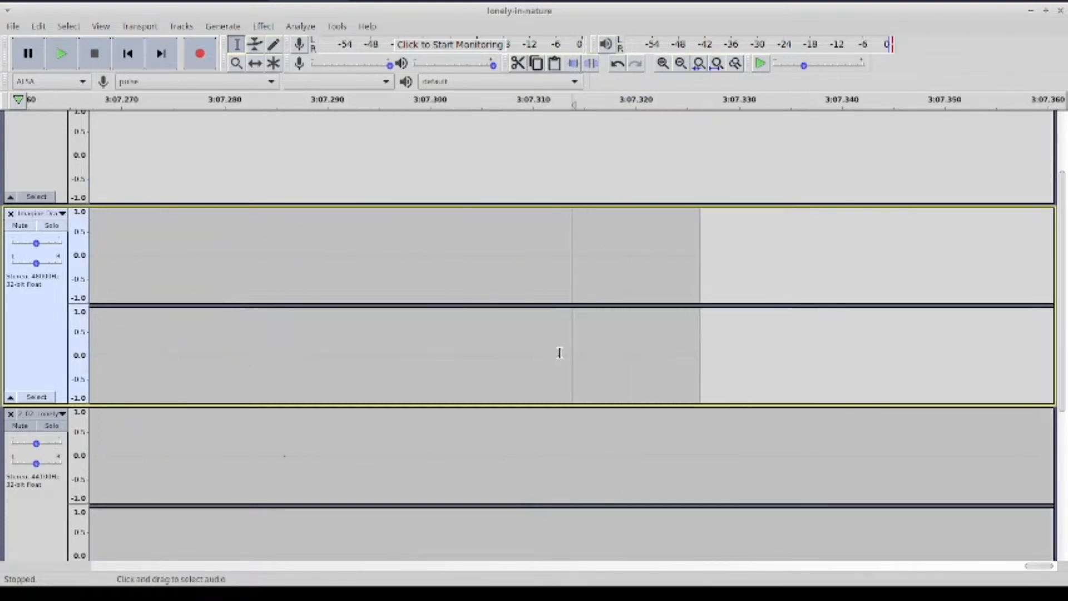
{"action": "left_click_drag", "start_coordinate": [560, 353], "coordinate": [701, 346]}
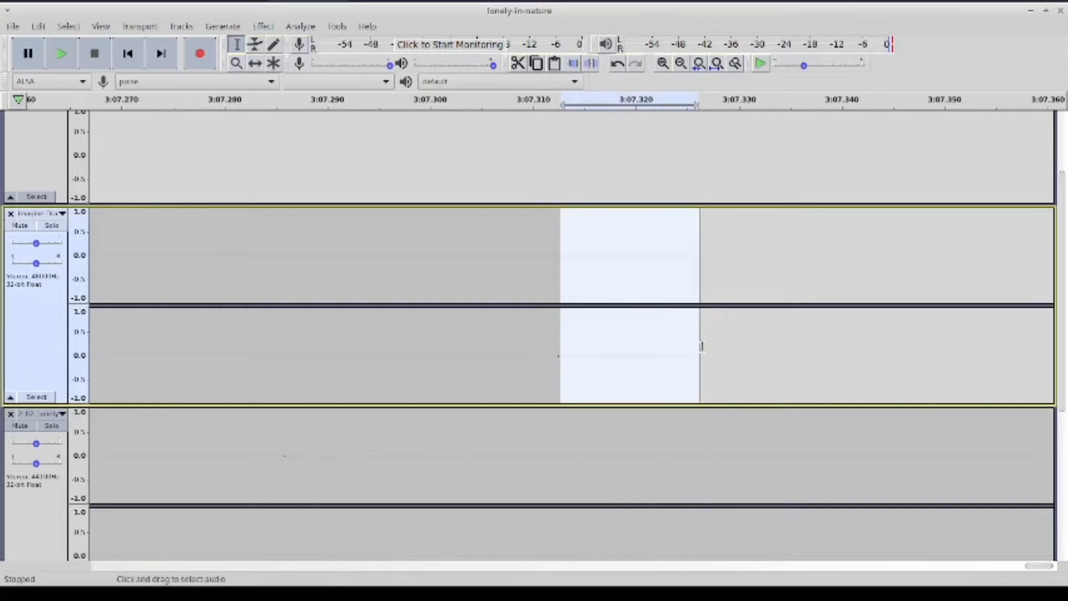
{"action": "key", "text": "Delete"}
Trim the Lonely vocal's faded-out ending by deleting everything after about 3:07.29
{"action": "left_click", "coordinate": [681, 63]}
{"action": "left_click", "coordinate": [681, 63]}
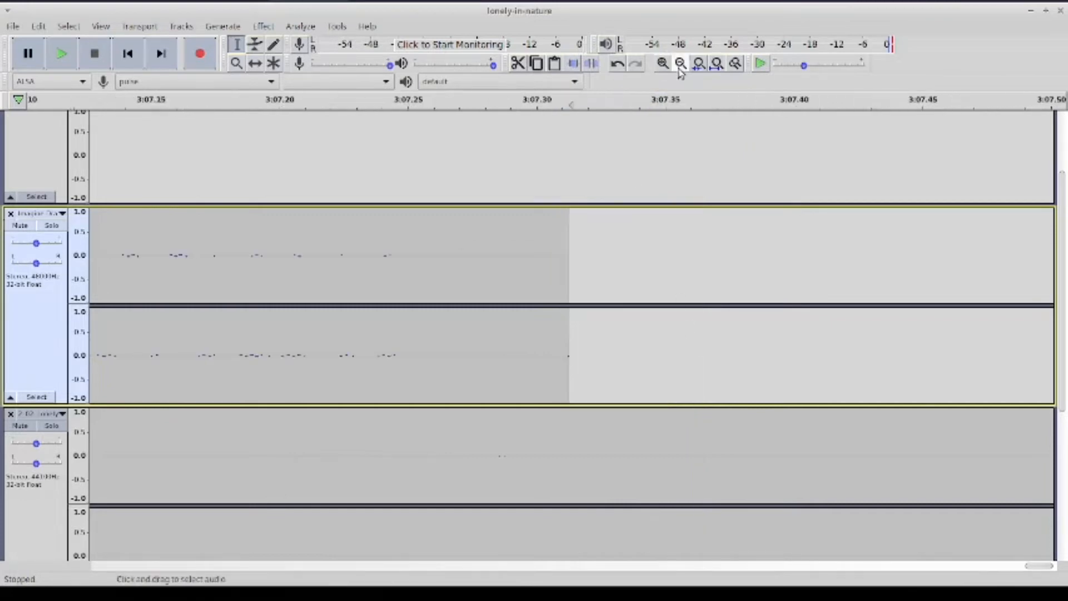
{"action": "scroll", "coordinate": [700, 167], "scroll_direction": "down", "scroll_amount": 3}
{"action": "left_click", "coordinate": [680, 63]}
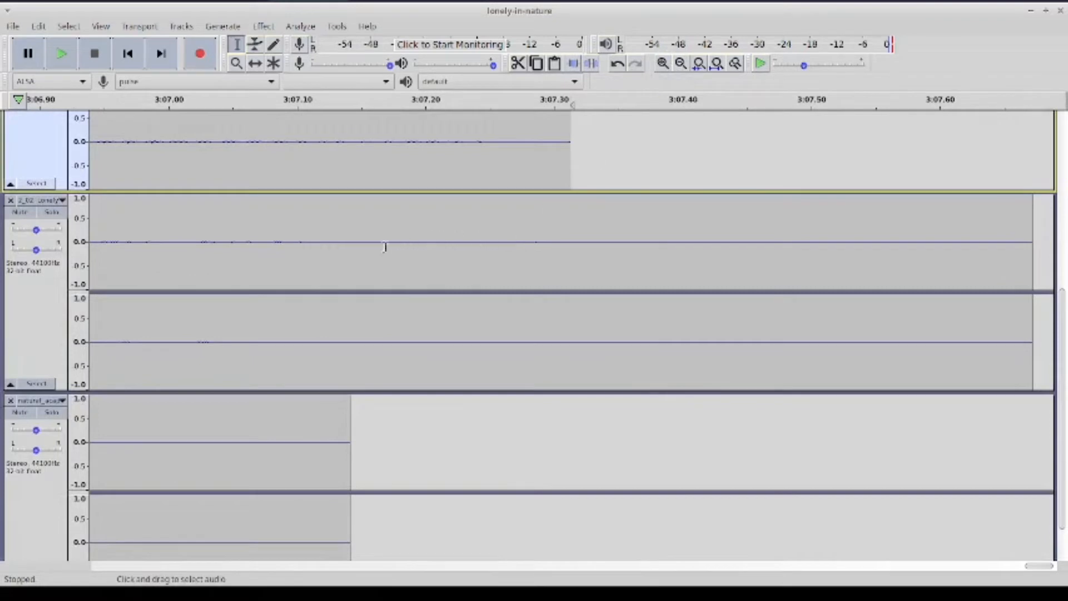
{"action": "left_click_drag", "start_coordinate": [355, 247], "coordinate": [1040, 267]}
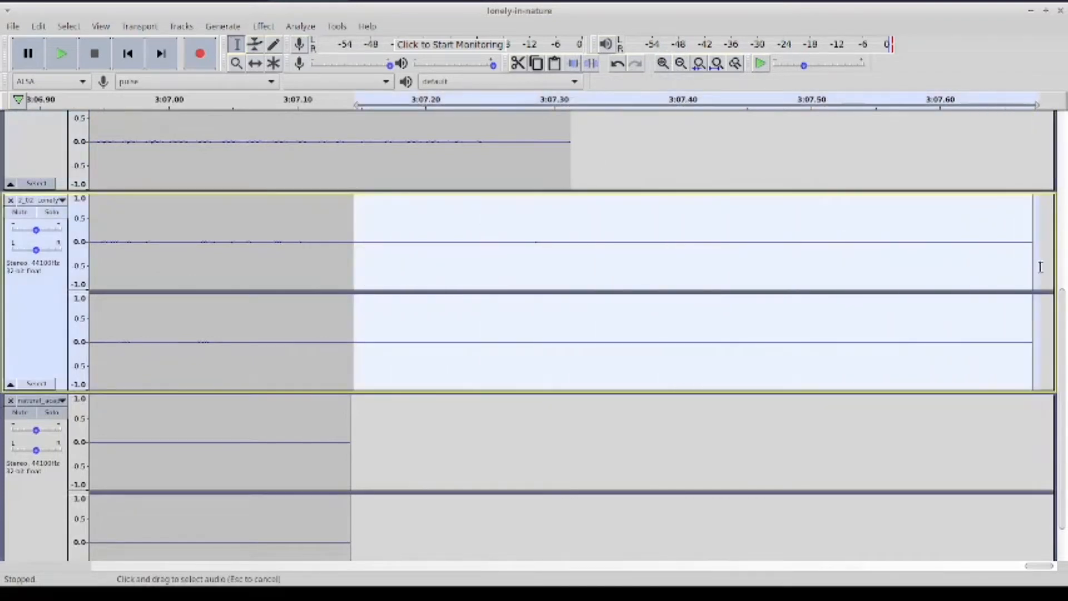
{"action": "left_click", "coordinate": [534, 240]}
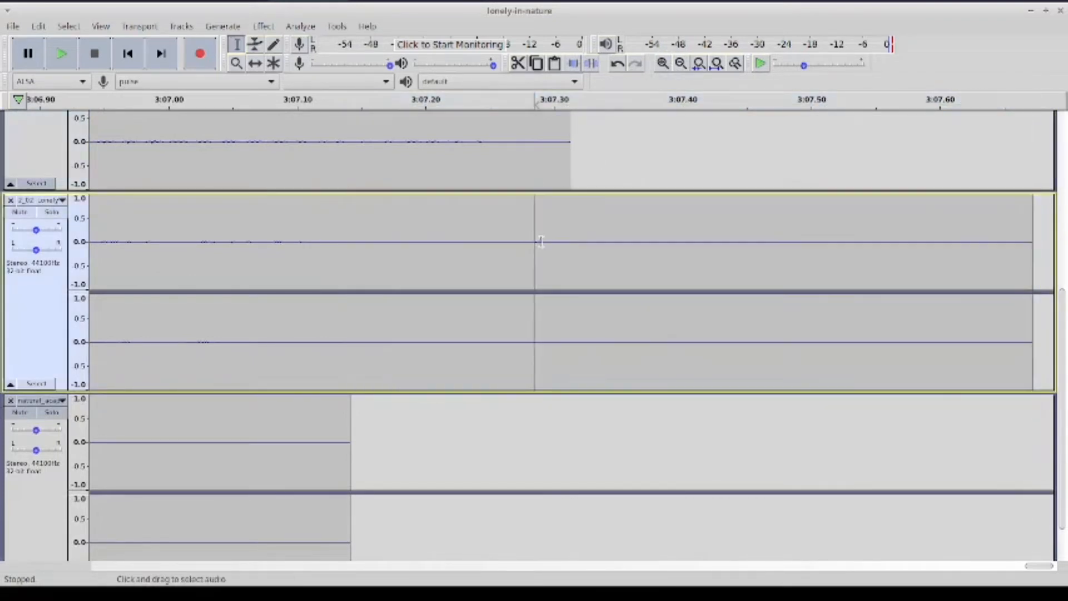
{"action": "left_click_drag", "start_coordinate": [538, 243], "coordinate": [1031, 230]}
{"action": "key", "text": "Delete"}
Remove the natural acapella's remaining silent tail from about 3:06.72 to its end
{"action": "scroll", "coordinate": [579, 361], "scroll_direction": "down", "scroll_amount": 2}
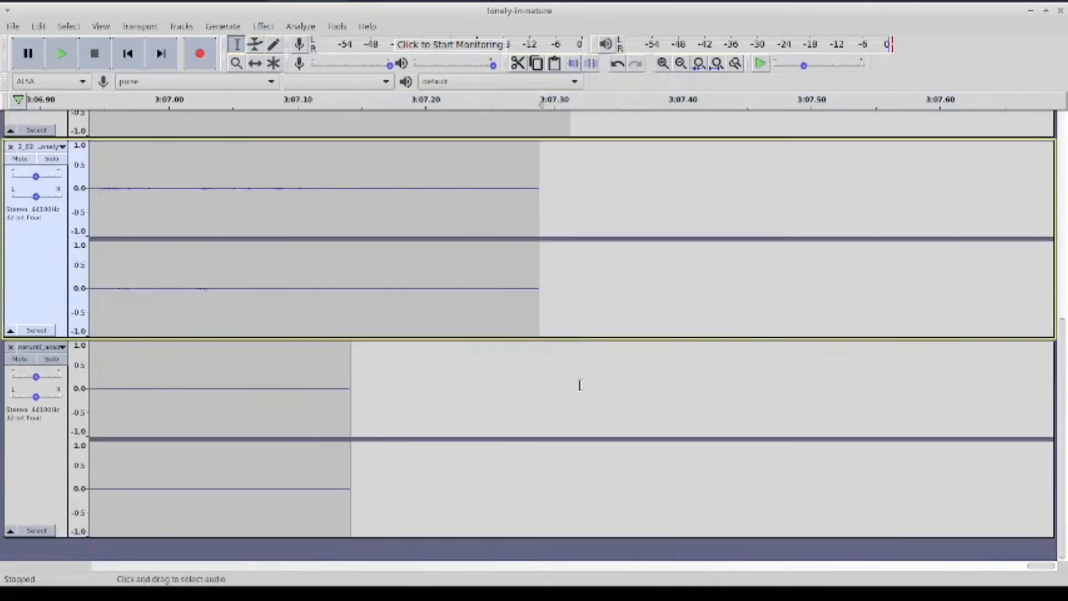
{"action": "left_click", "coordinate": [225, 374]}
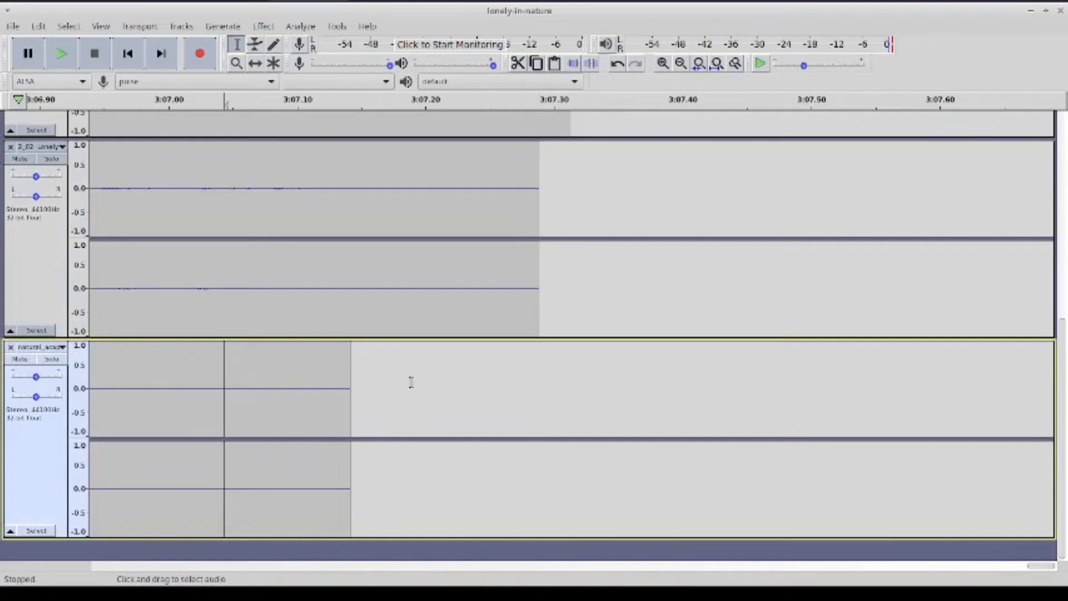
{"action": "scroll", "coordinate": [360, 399], "scroll_direction": "left", "scroll_amount": 5}
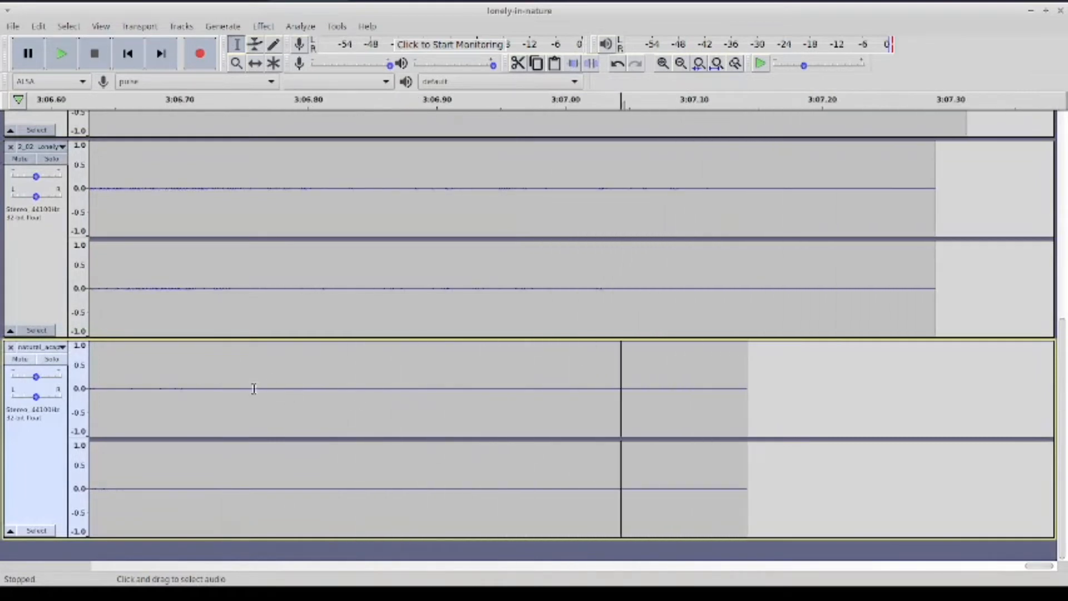
{"action": "left_click_drag", "start_coordinate": [200, 398], "coordinate": [801, 436]}
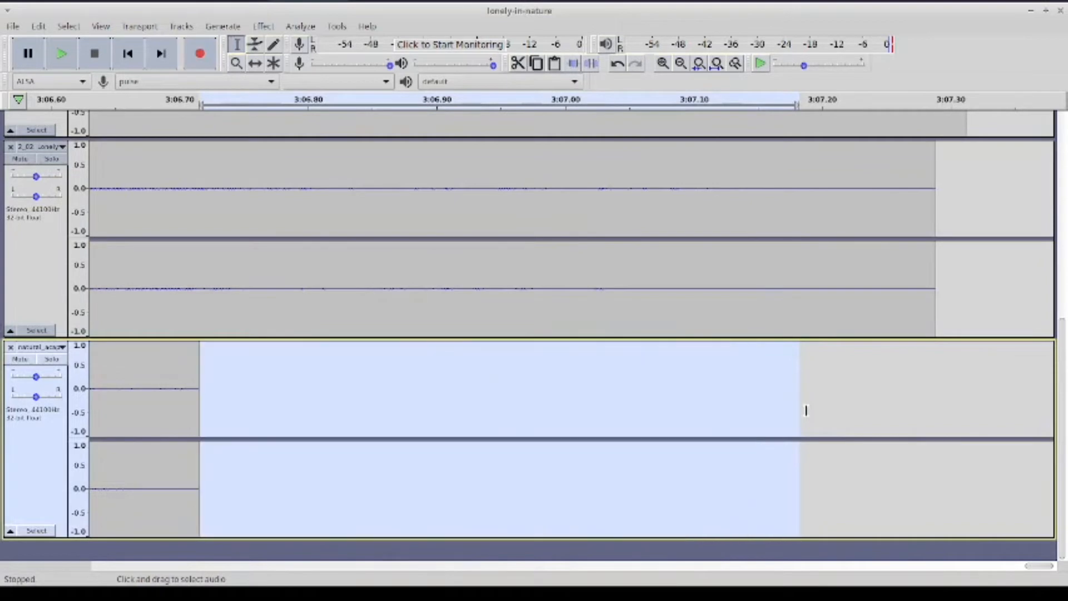
{"action": "left_click", "coordinate": [805, 410]}
Remove the opening silence of the Imagine Dragons instrumental and the Lonely vocal below it up to about 1.2 s, without shifting the audio
{"action": "left_click", "coordinate": [681, 63]}
{"action": "left_click", "coordinate": [681, 63]}
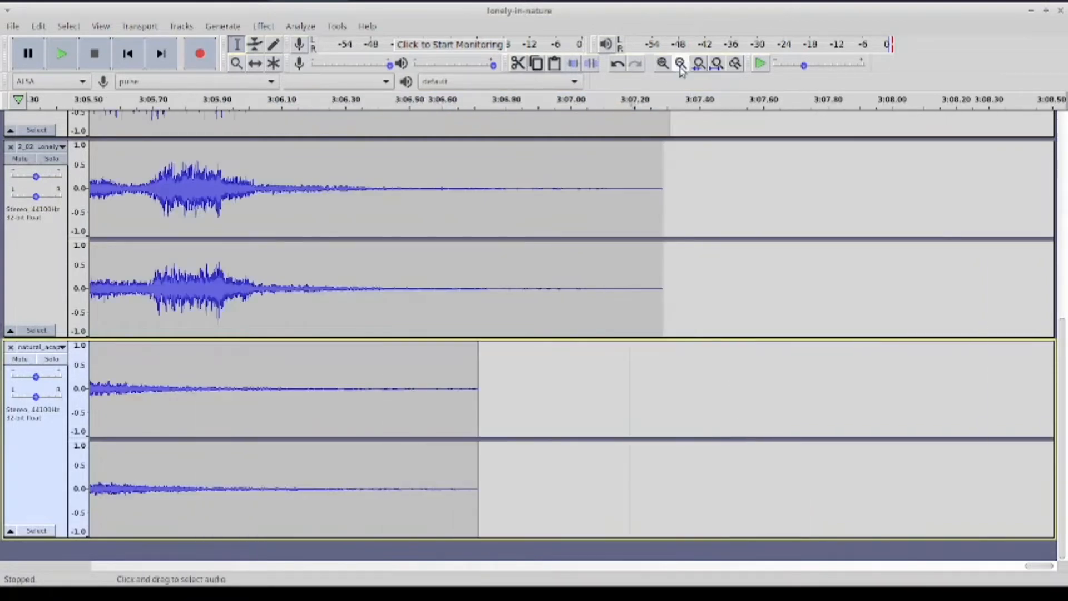
{"action": "left_click", "coordinate": [681, 63]}
{"action": "left_click", "coordinate": [681, 63]}
{"action": "left_click", "coordinate": [681, 63]}
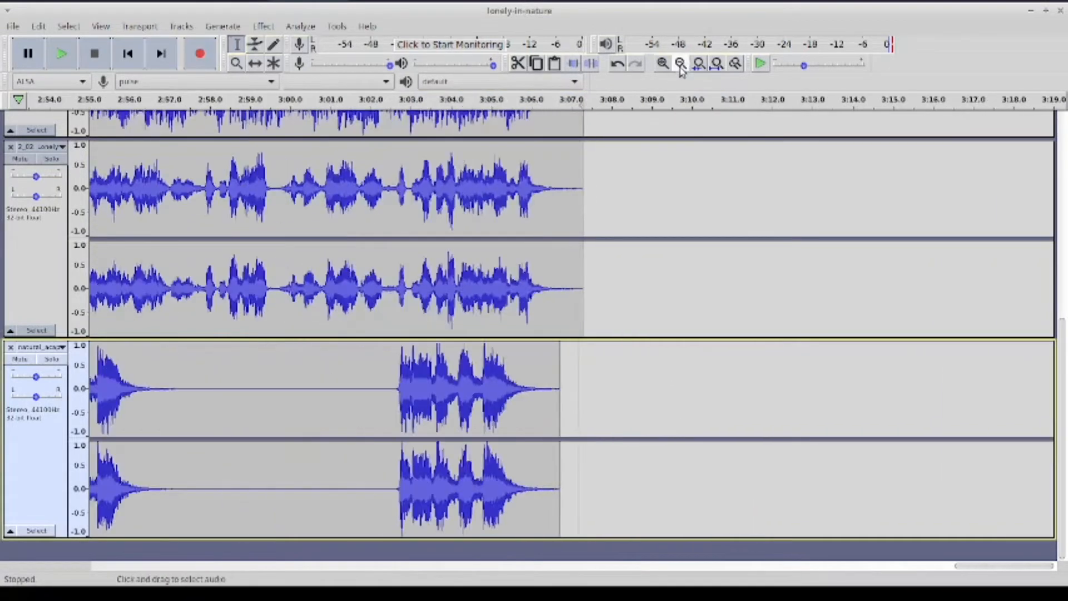
{"action": "left_click", "coordinate": [128, 54]}
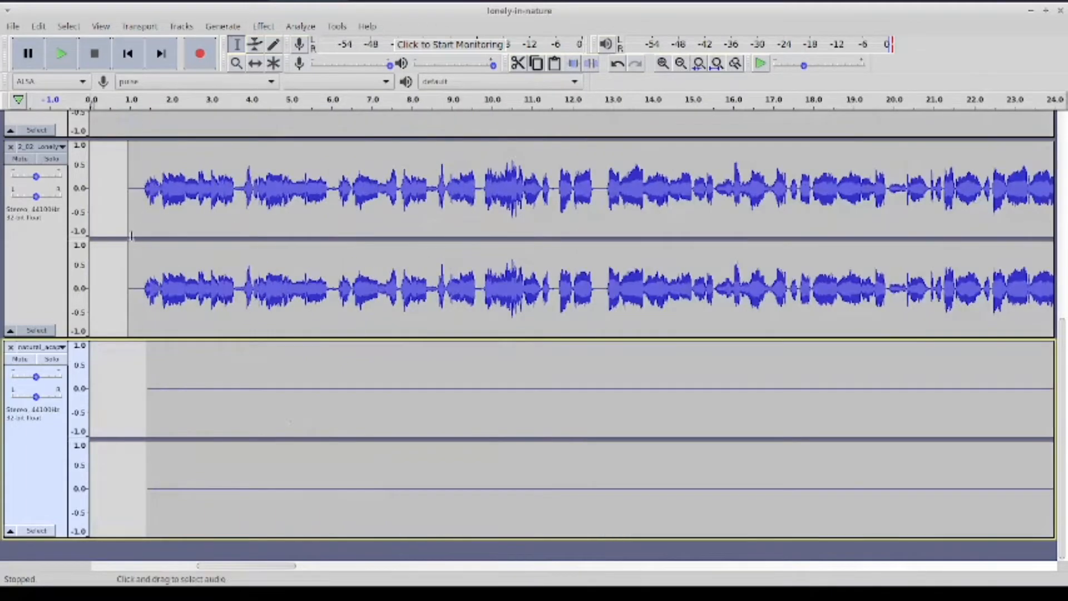
{"action": "scroll", "coordinate": [130, 246], "scroll_direction": "up", "scroll_amount": 3}
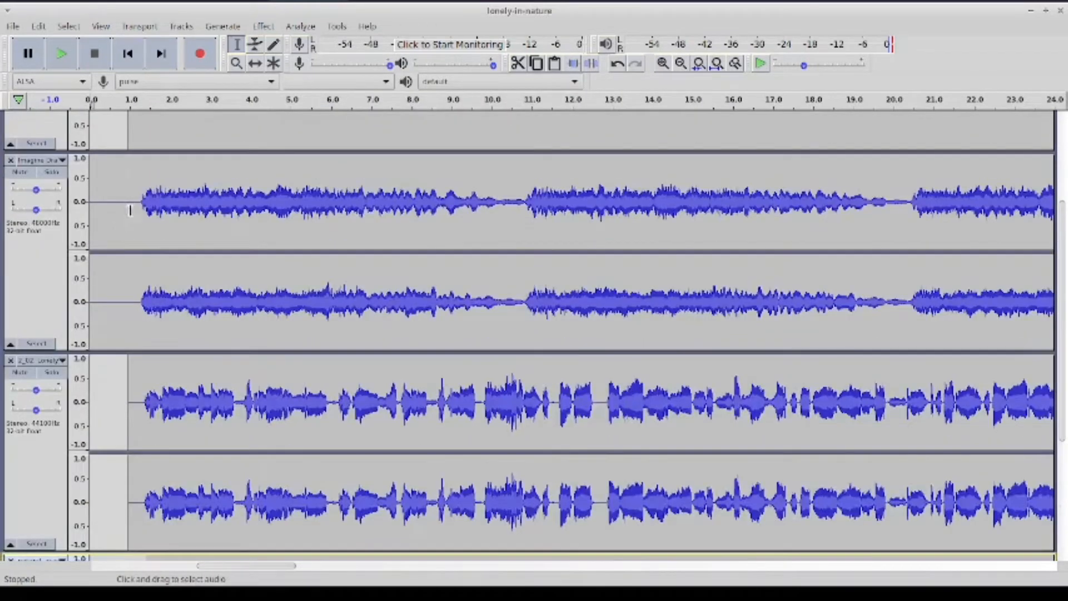
{"action": "mouse_move", "coordinate": [128, 212]}
{"action": "left_mouse_down"}
{"action": "mouse_move", "coordinate": [88, 218]}
{"action": "mouse_move", "coordinate": [123, 224]}
{"action": "left_mouse_up"}
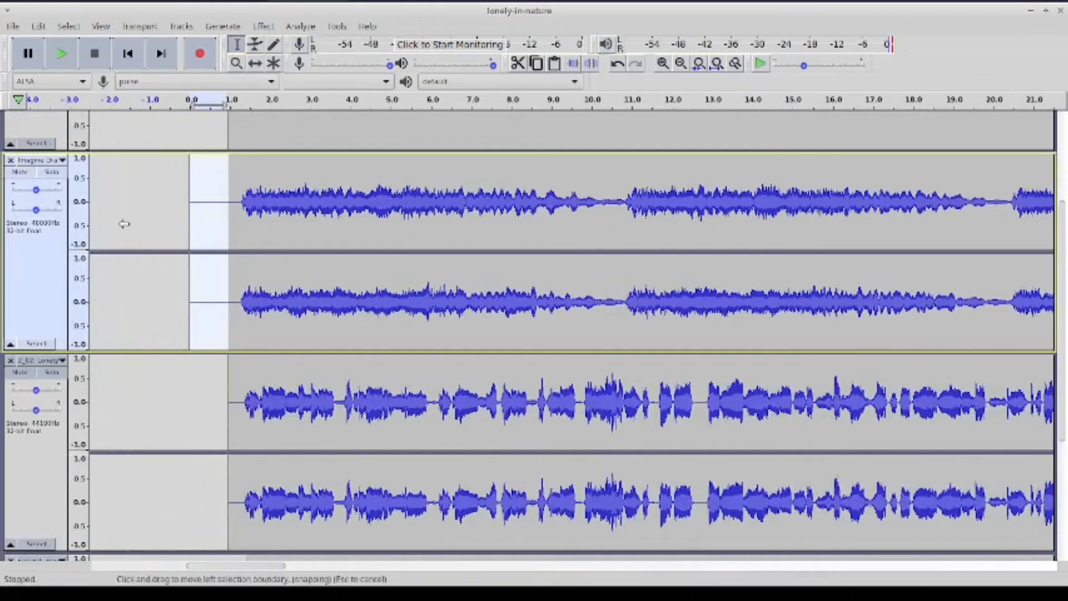
{"action": "key", "text": "ctrl+alt+k"}
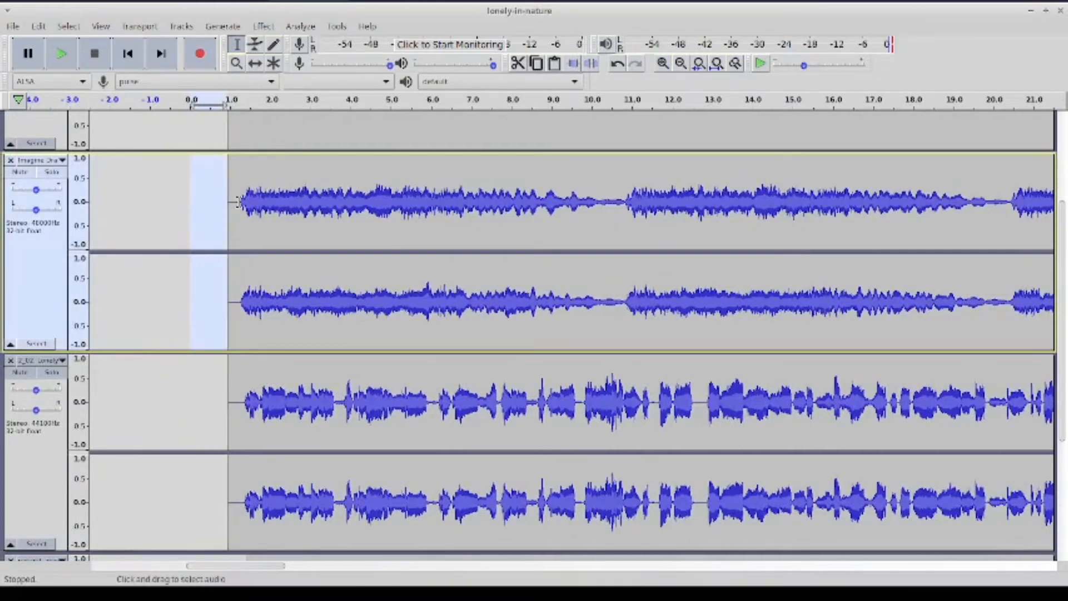
{"action": "left_click_drag", "start_coordinate": [238, 202], "coordinate": [167, 501]}
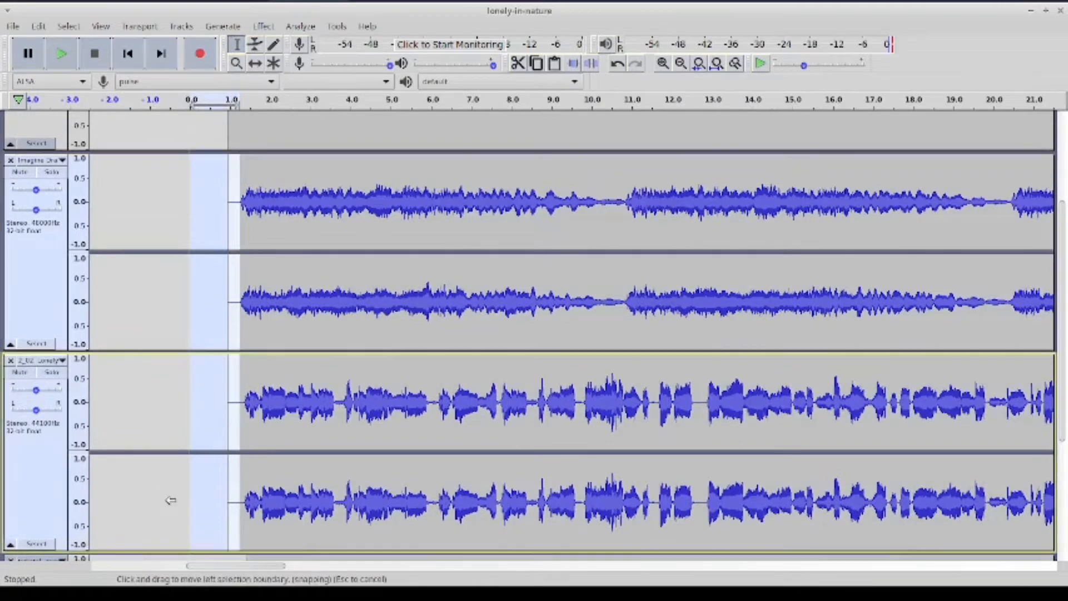
{"action": "left_click", "coordinate": [279, 304]}
Split-delete the silent start of the topmost Lonely track up to about 10.5 s, keeping the rest in place
{"action": "scroll", "coordinate": [279, 302], "scroll_direction": "up", "scroll_amount": 3}
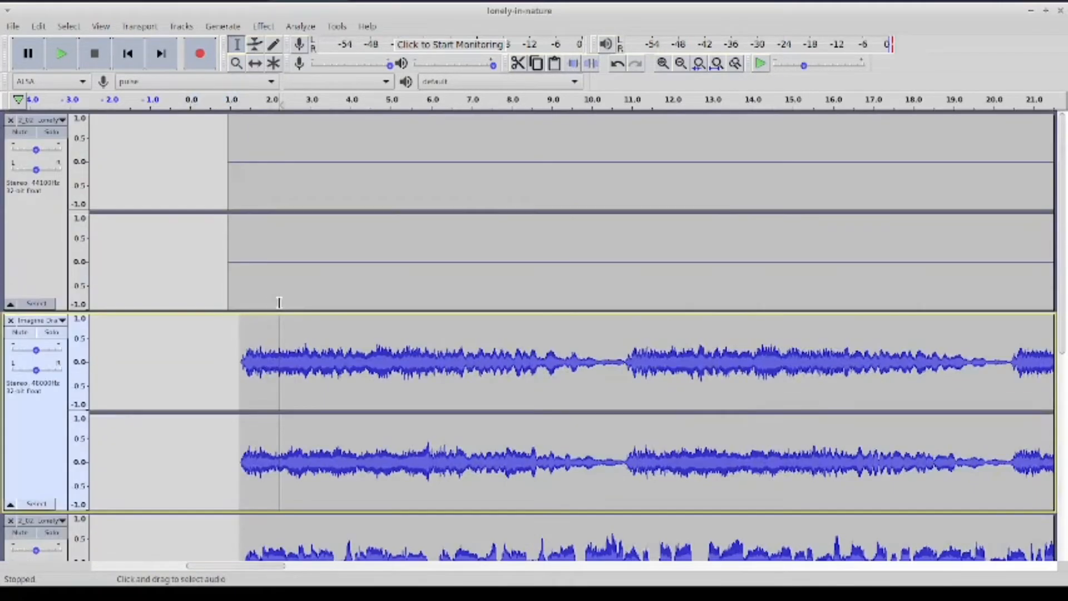
{"action": "left_click_drag", "start_coordinate": [612, 222], "coordinate": [213, 224]}
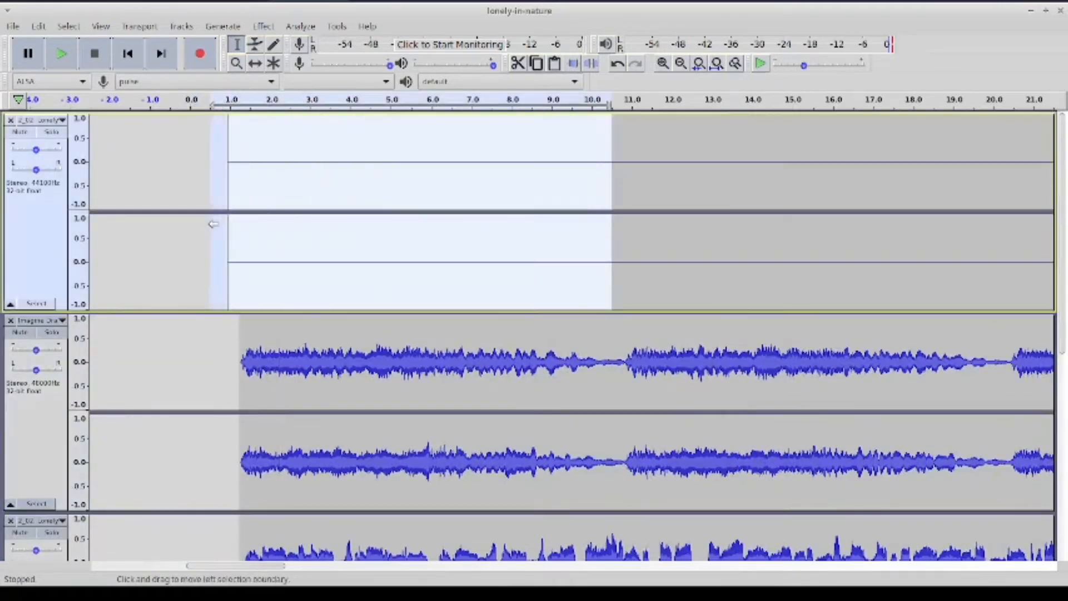
{"action": "key", "text": "ctrl+alt+k"}
{"action": "left_click", "coordinate": [227, 238]}
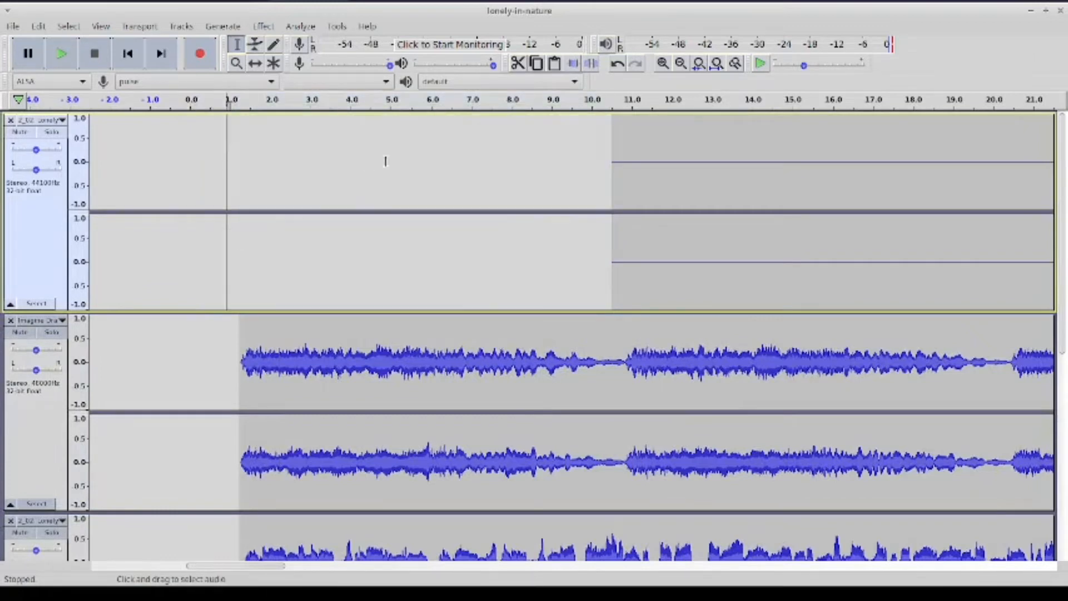
{"action": "left_click", "coordinate": [680, 65]}
{"action": "scroll", "coordinate": [662, 159], "scroll_direction": "down", "scroll_amount": 2}
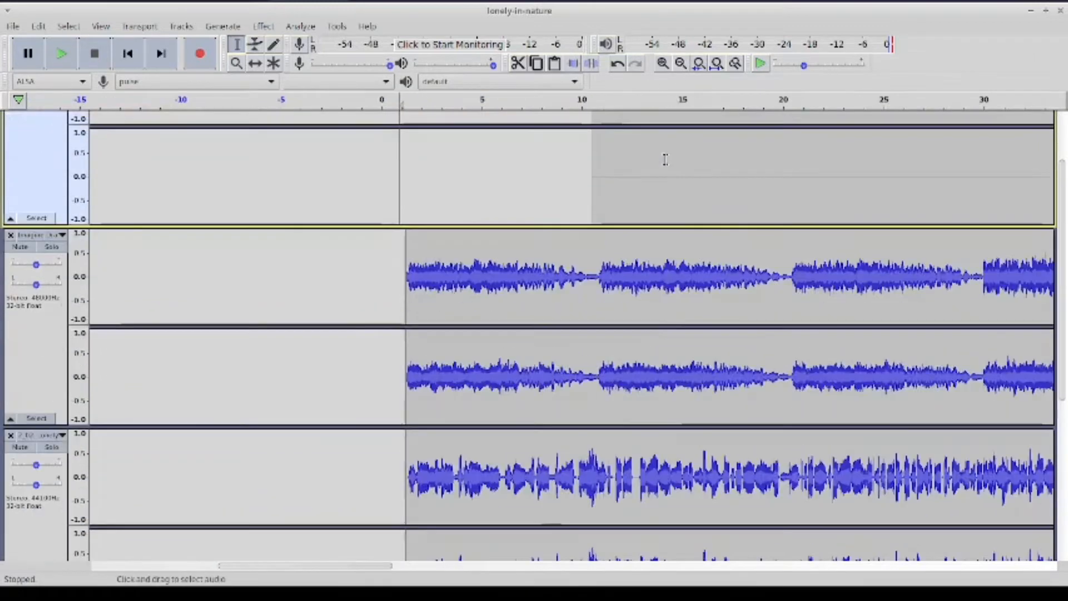
Select all tracks and shift them earlier together so the Imagine Dragons instrumental and the Lonely vocal begin at 0 s
{"action": "left_click", "coordinate": [684, 66]}
{"action": "scroll", "coordinate": [749, 224], "scroll_direction": "up", "scroll_amount": 2}
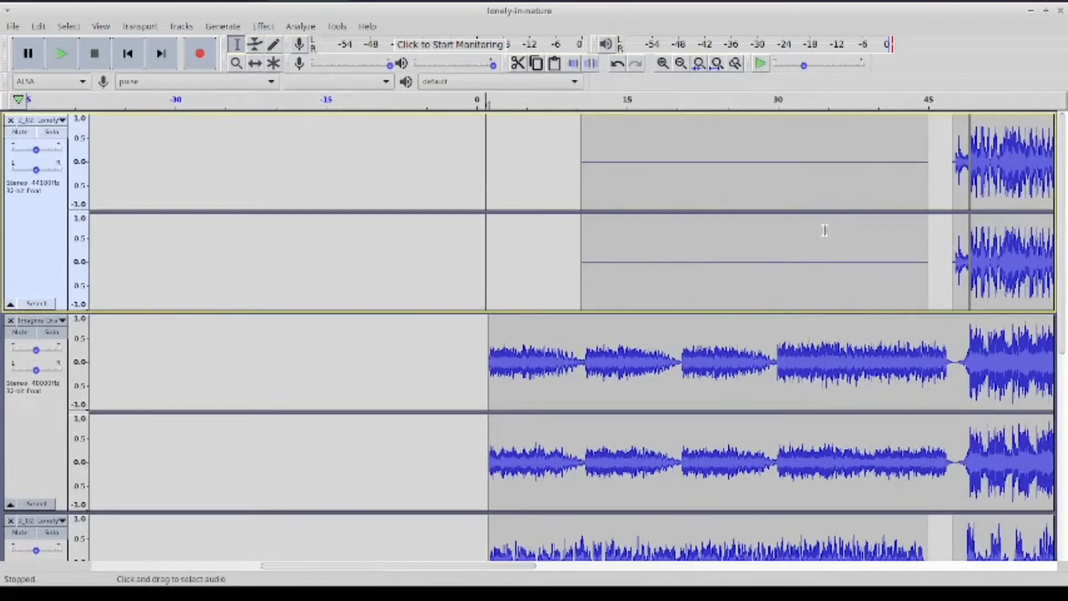
{"action": "scroll", "coordinate": [841, 228], "scroll_direction": "down", "scroll_amount": 8}
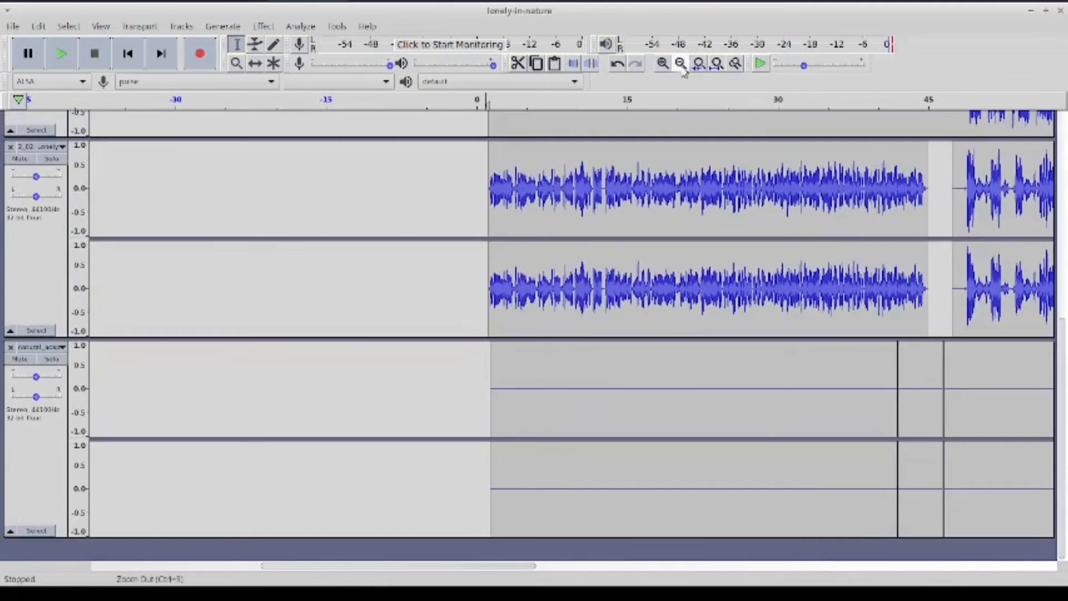
{"action": "scroll", "coordinate": [611, 316], "scroll_direction": "up", "scroll_amount": 5}
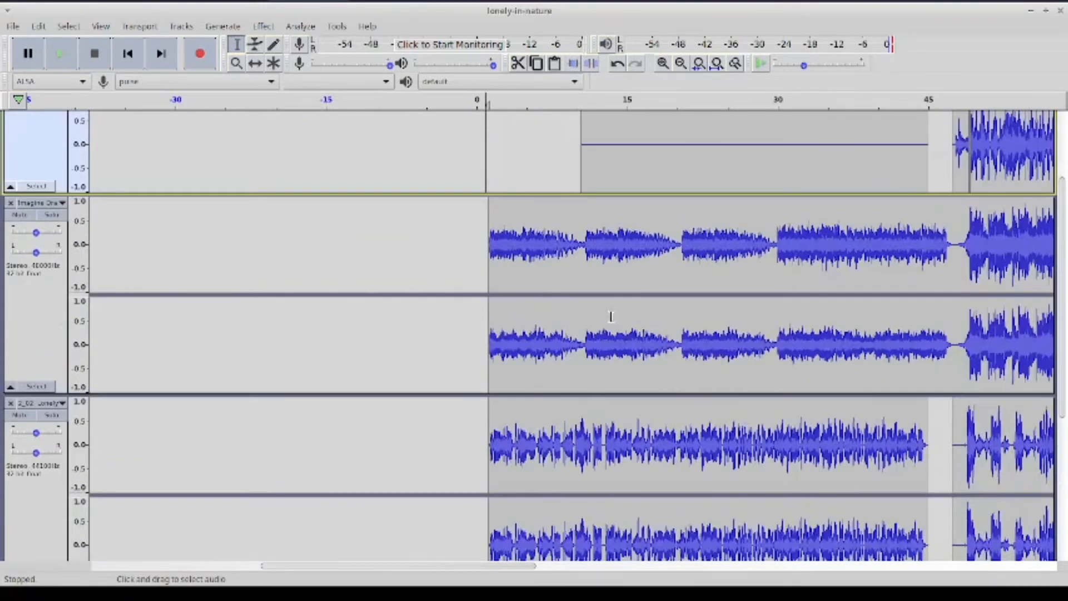
{"action": "key", "text": "ctrl+a"}
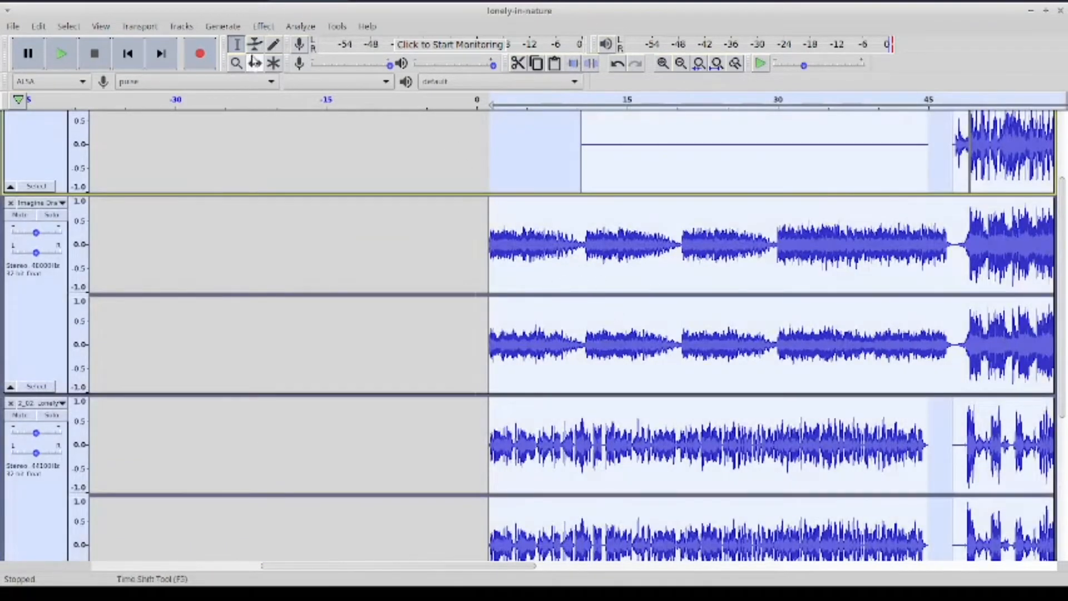
{"action": "left_click", "coordinate": [254, 65]}
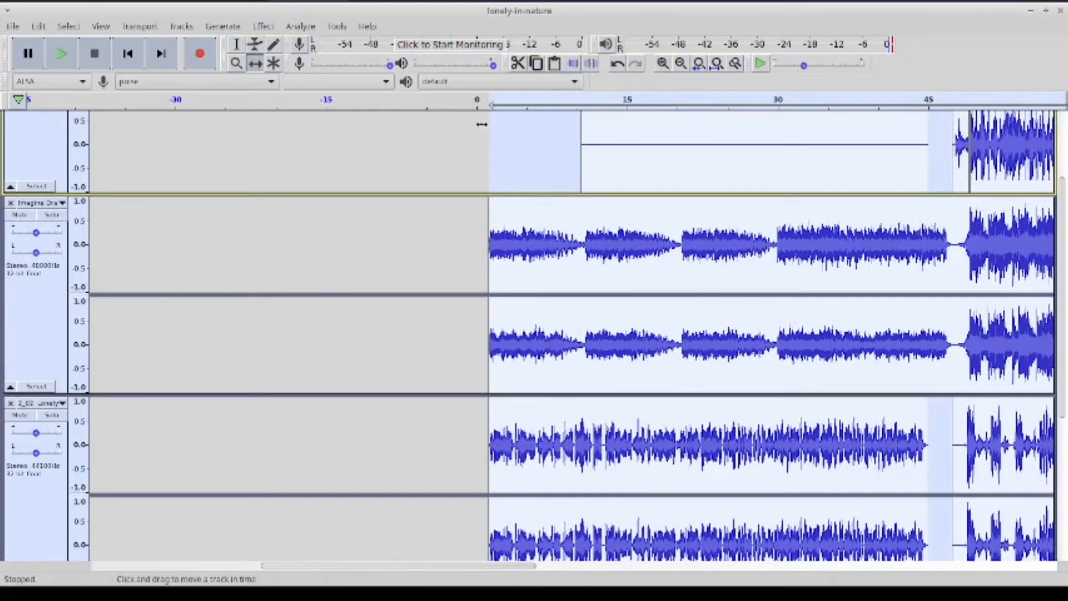
{"action": "left_click_drag", "start_coordinate": [548, 247], "coordinate": [538, 225]}
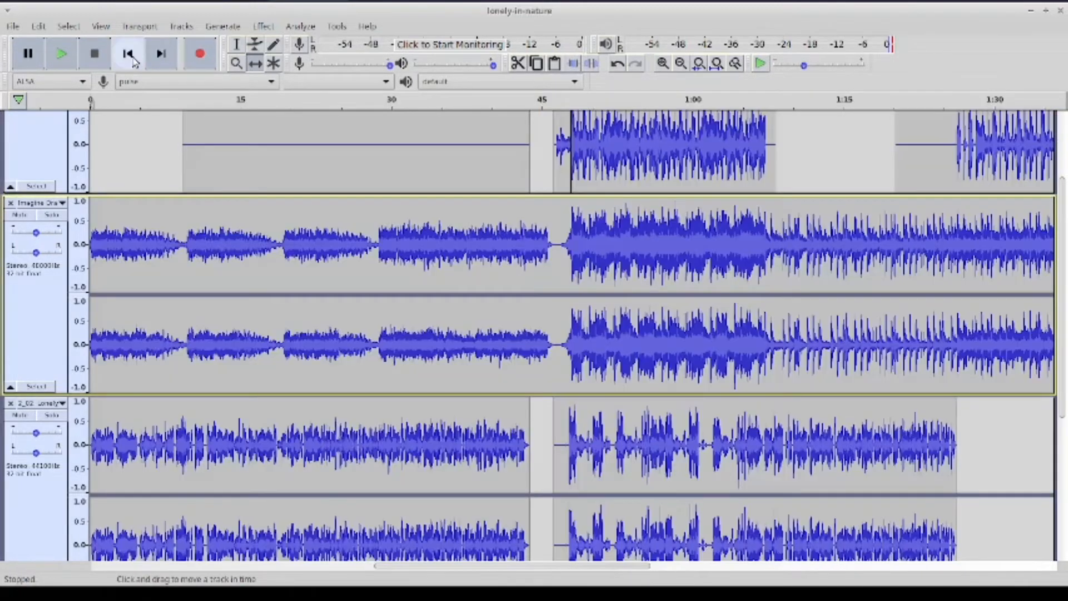
Play the arrangement from its beginning to check the opening of the instrumental and the Lonely vocal
{"action": "left_click", "coordinate": [127, 53]}
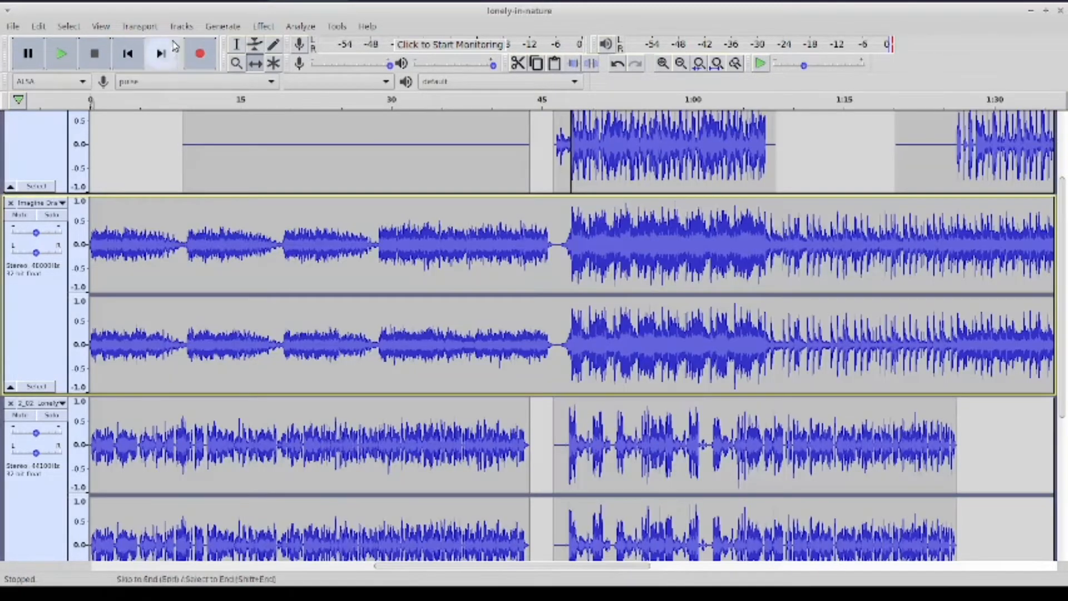
{"action": "left_click", "coordinate": [716, 65]}
{"action": "scroll", "coordinate": [712, 312], "scroll_direction": "down", "scroll_amount": 5}
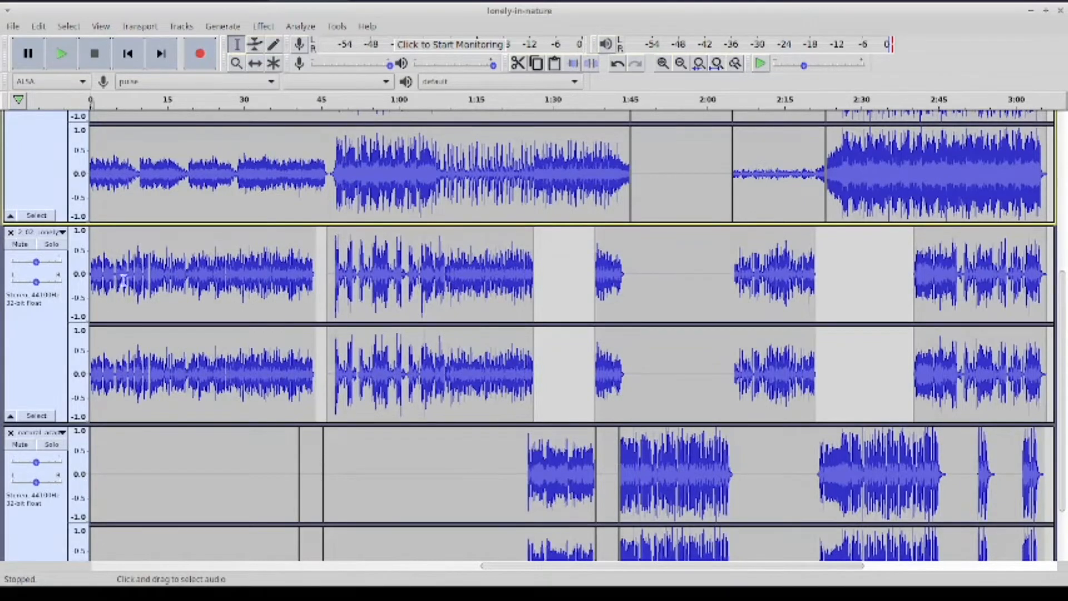
{"action": "scroll", "coordinate": [605, 291], "scroll_direction": "up", "scroll_amount": 3}
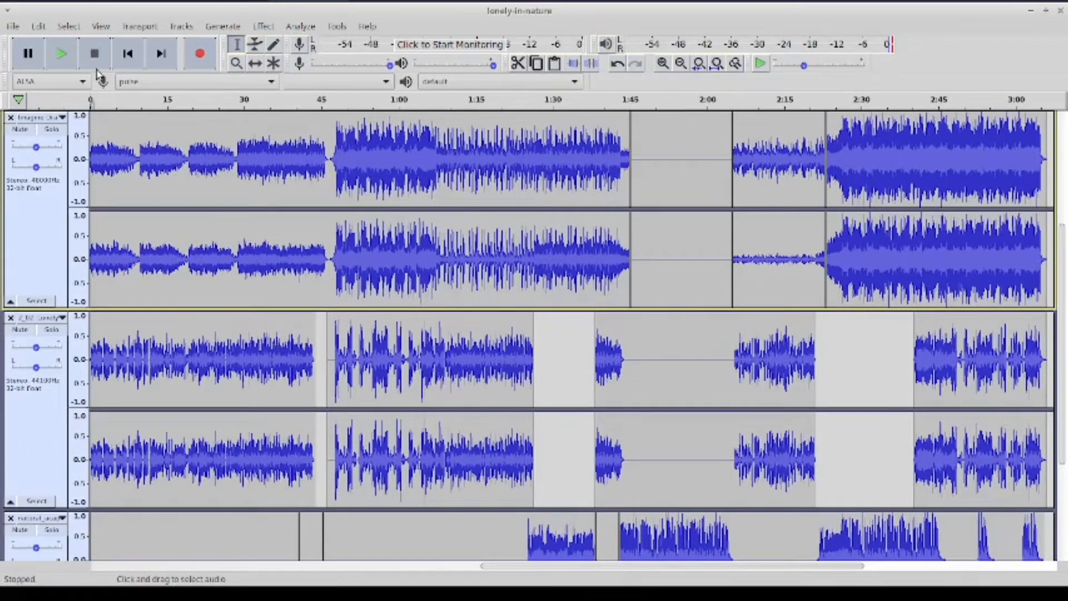
{"action": "triple_click", "coordinate": [667, 67]}
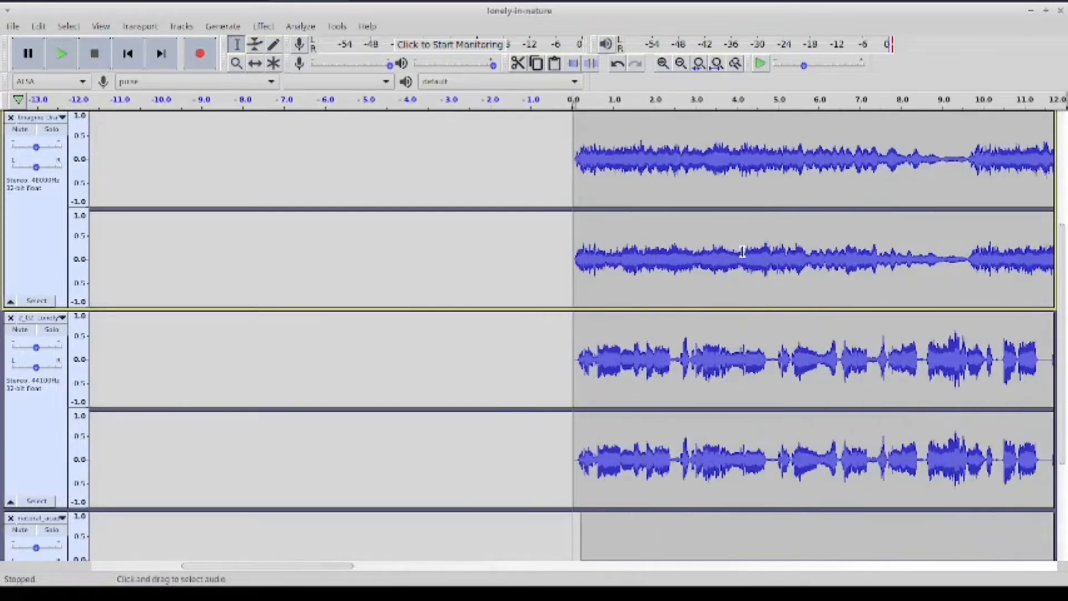
{"action": "scroll", "coordinate": [743, 251], "scroll_direction": "right", "scroll_amount": 10}
{"action": "scroll", "coordinate": [743, 251], "scroll_direction": "down", "scroll_amount": 1}
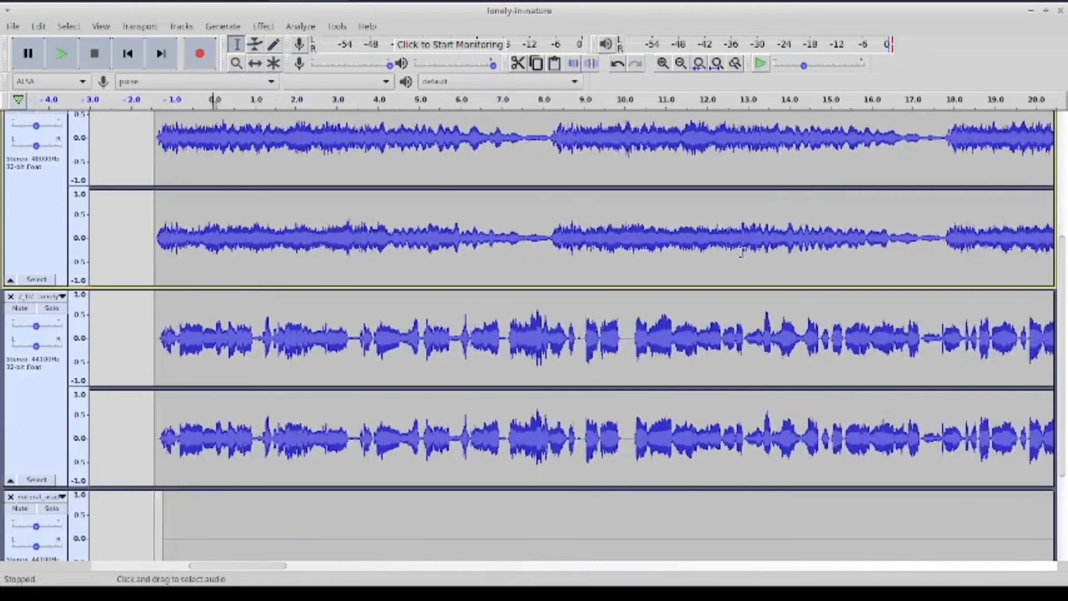
{"action": "scroll", "coordinate": [742, 251], "scroll_direction": "right", "scroll_amount": 3}
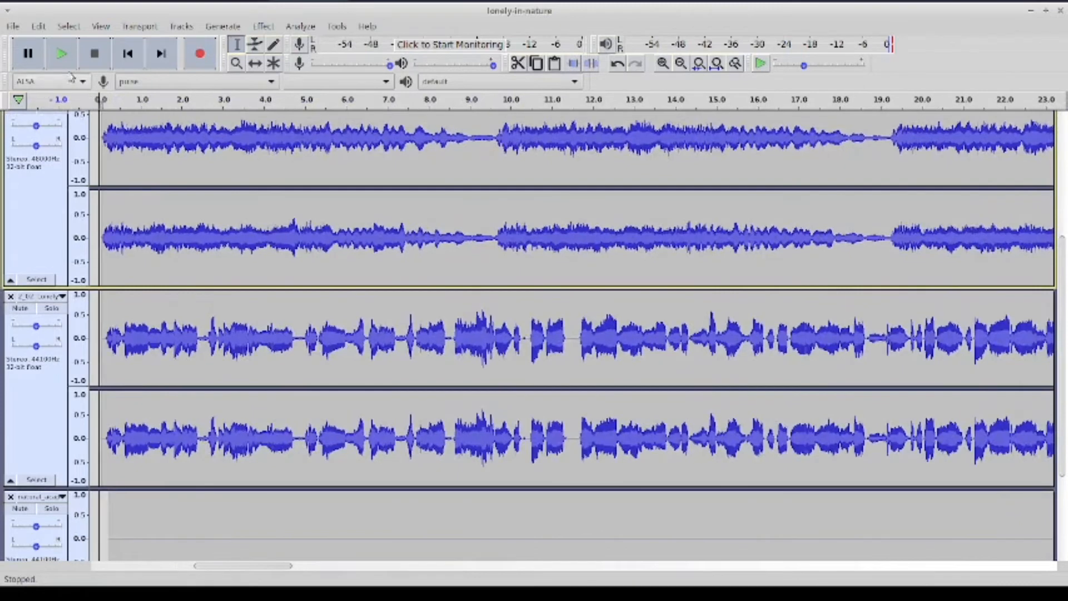
{"action": "left_click", "coordinate": [61, 63]}
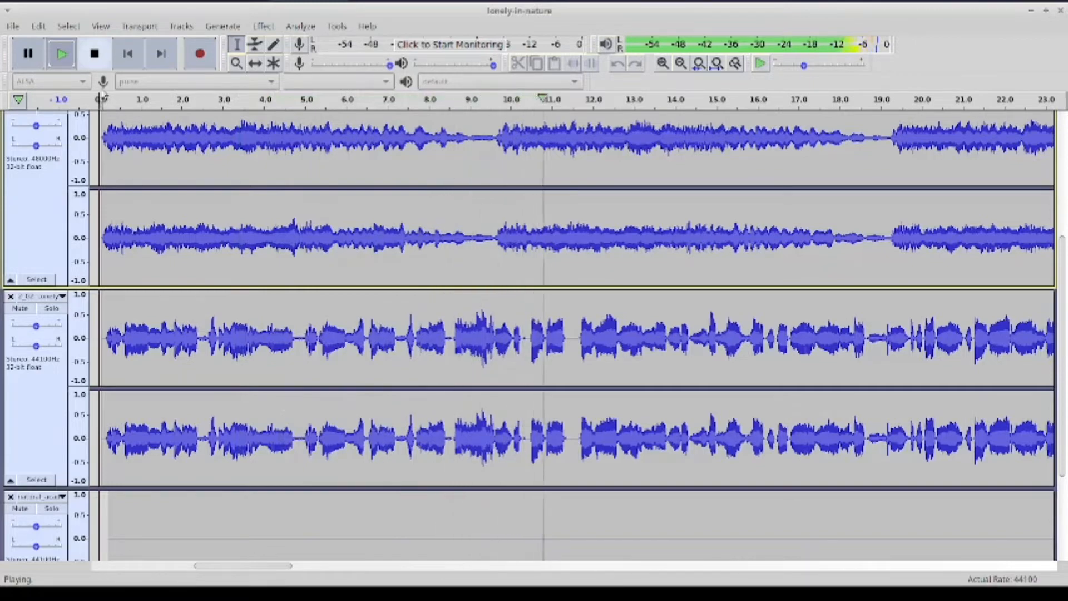
{"action": "key", "text": "space"}
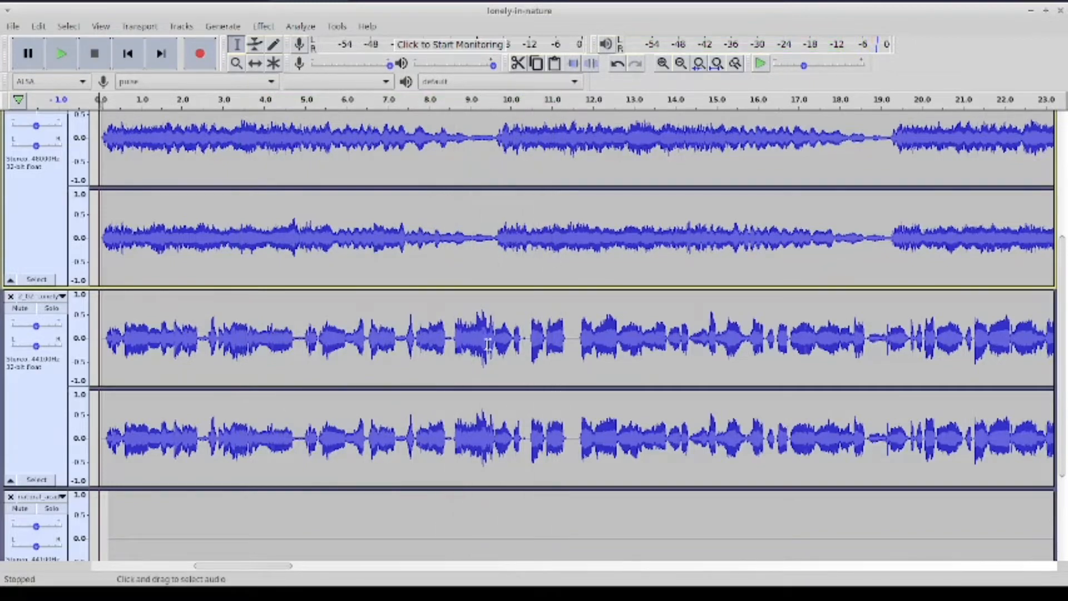
Play the mashup from about 46.8 s to check the section after the gap in the Lonely vocal
{"action": "scroll", "coordinate": [488, 344], "scroll_direction": "right", "scroll_amount": 10}
{"action": "scroll", "coordinate": [487, 344], "scroll_direction": "down", "scroll_amount": 1}
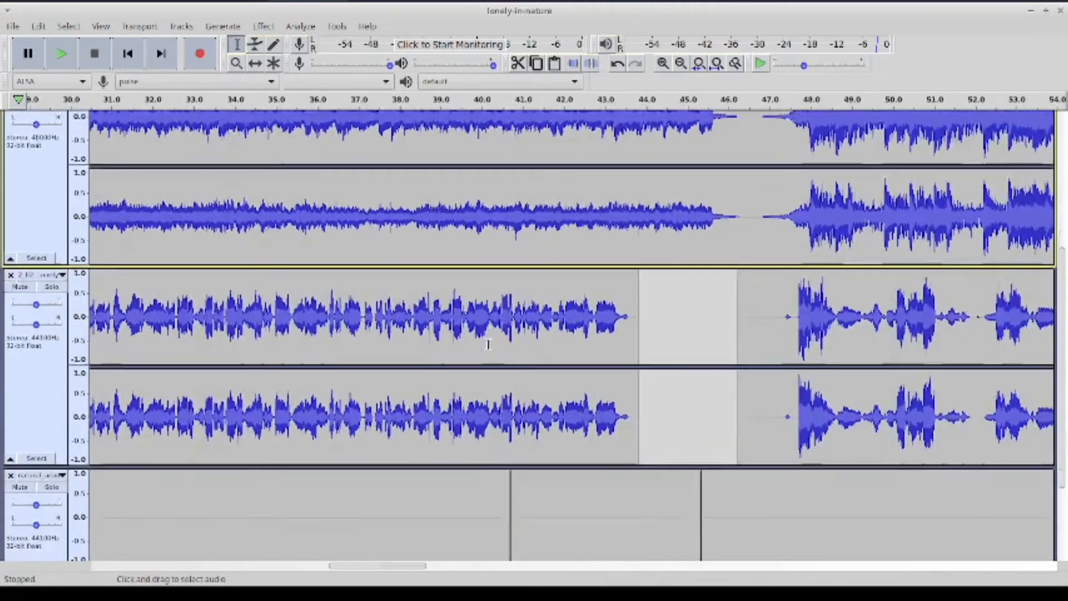
{"action": "scroll", "coordinate": [488, 343], "scroll_direction": "right", "scroll_amount": 2}
{"action": "scroll", "coordinate": [495, 336], "scroll_direction": "down", "scroll_amount": 1}
{"action": "left_click", "coordinate": [563, 283]}
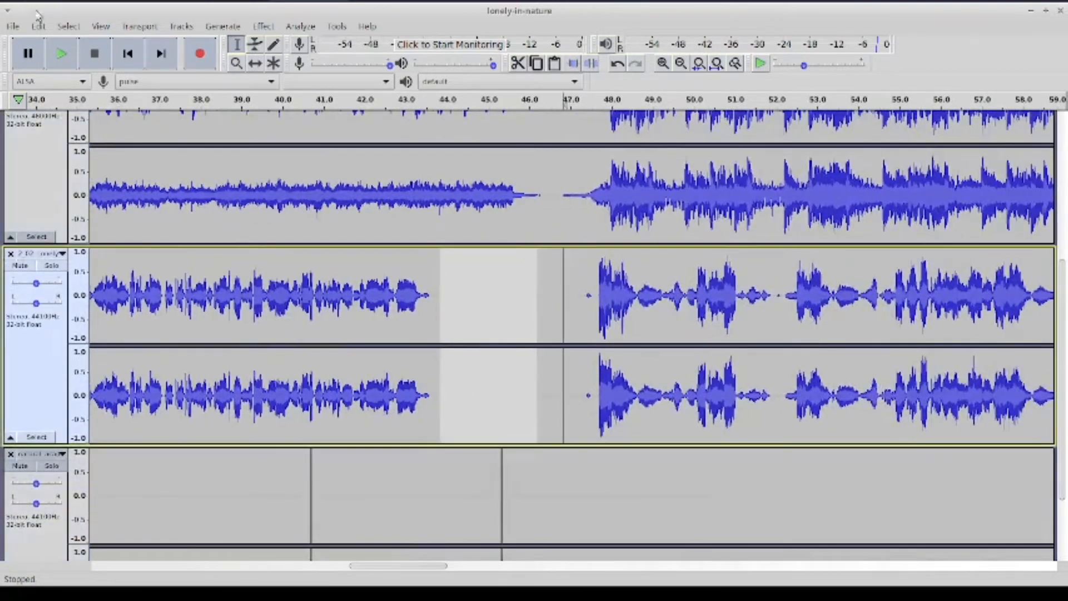
{"action": "left_click", "coordinate": [60, 53]}
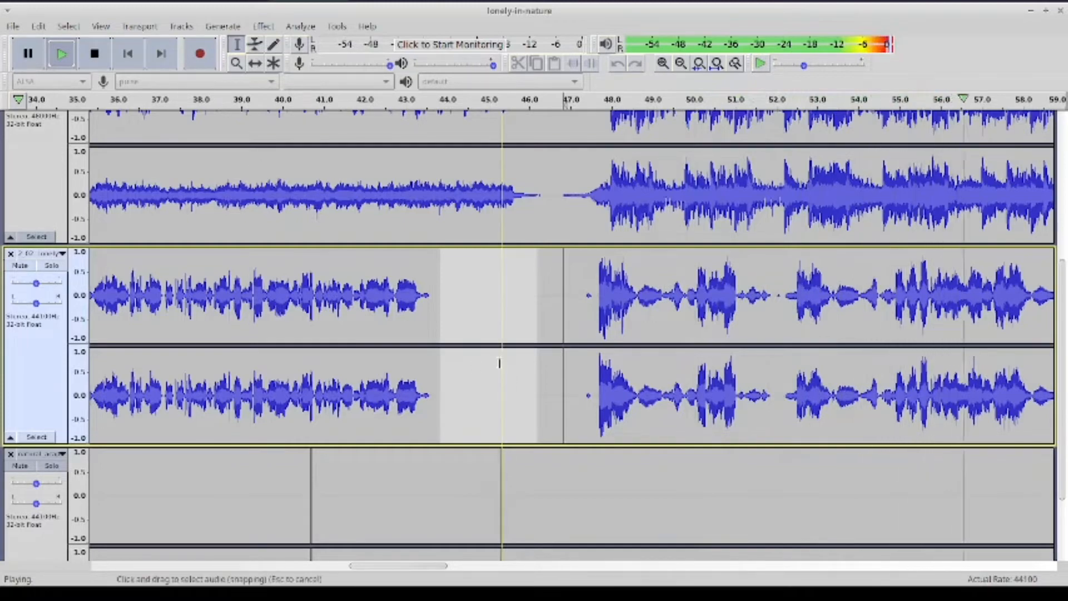
{"action": "scroll", "coordinate": [500, 363], "scroll_direction": "right", "scroll_amount": 5}
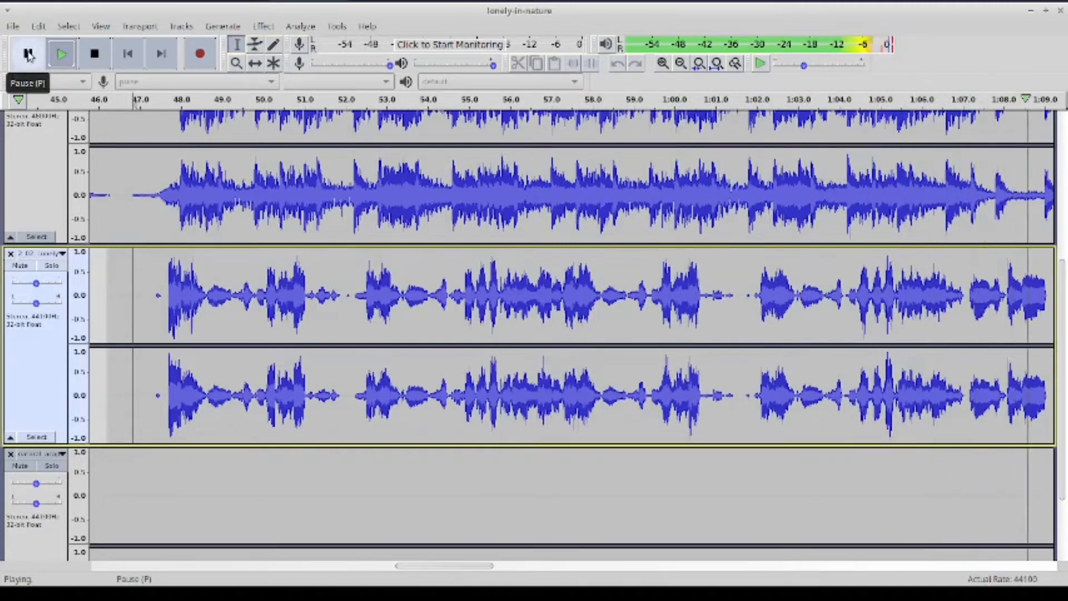
{"action": "left_click", "coordinate": [95, 54]}
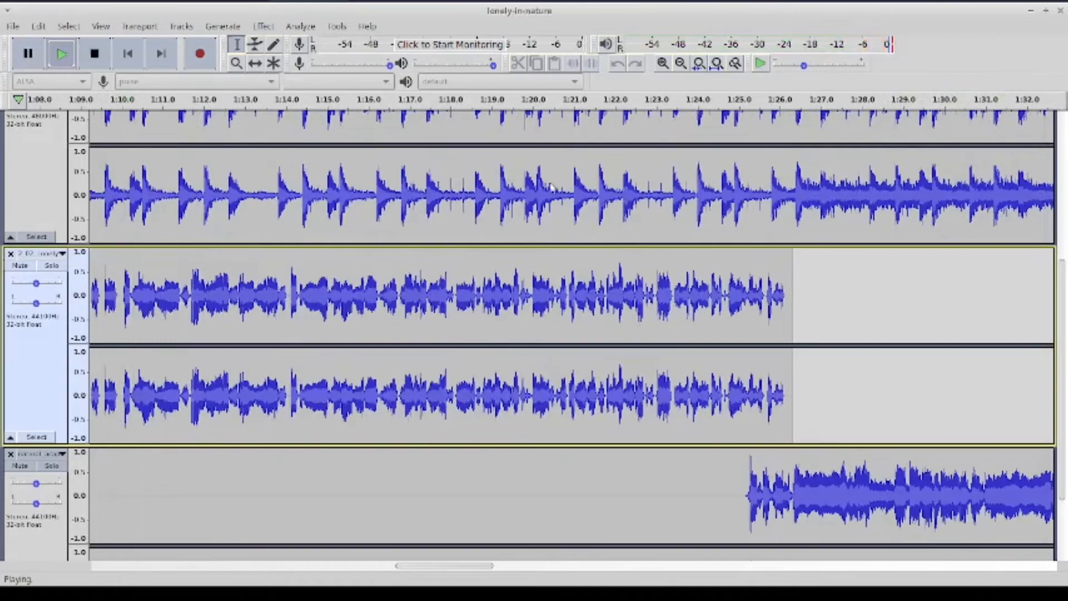
Play the final section from about 2:44 to check the Lonely vocal against the instrumental
{"action": "left_click", "coordinate": [681, 63]}
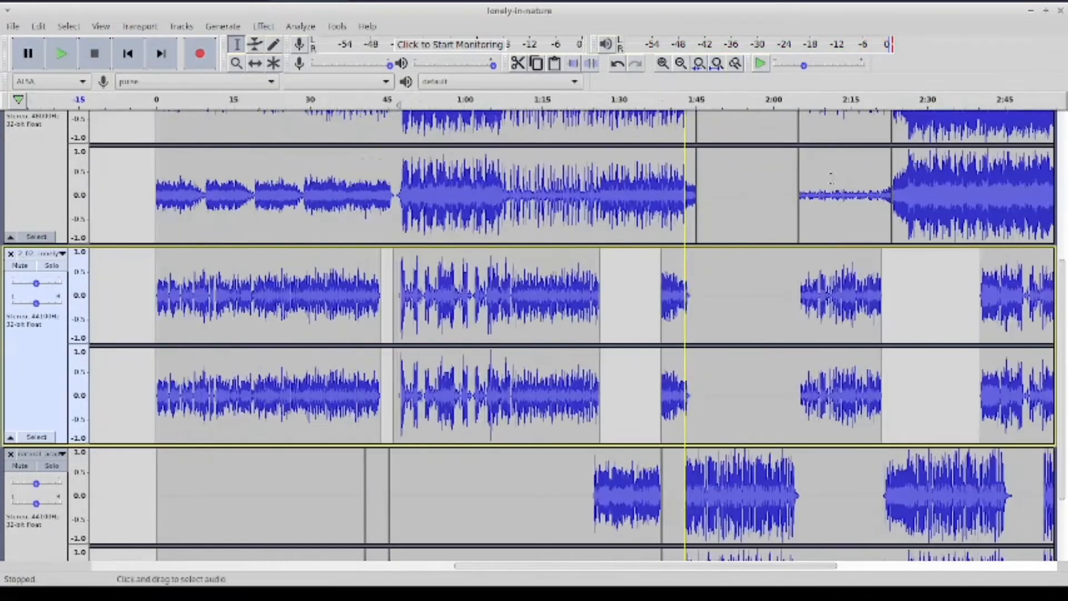
{"action": "scroll", "coordinate": [882, 364], "scroll_direction": "right", "scroll_amount": 5}
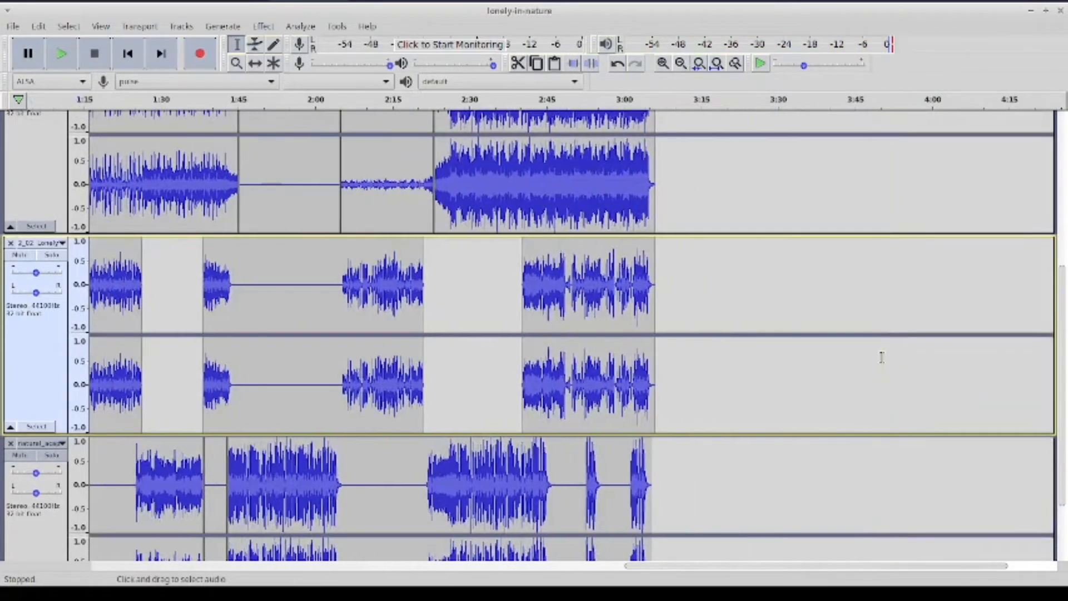
{"action": "left_click", "coordinate": [555, 365]}
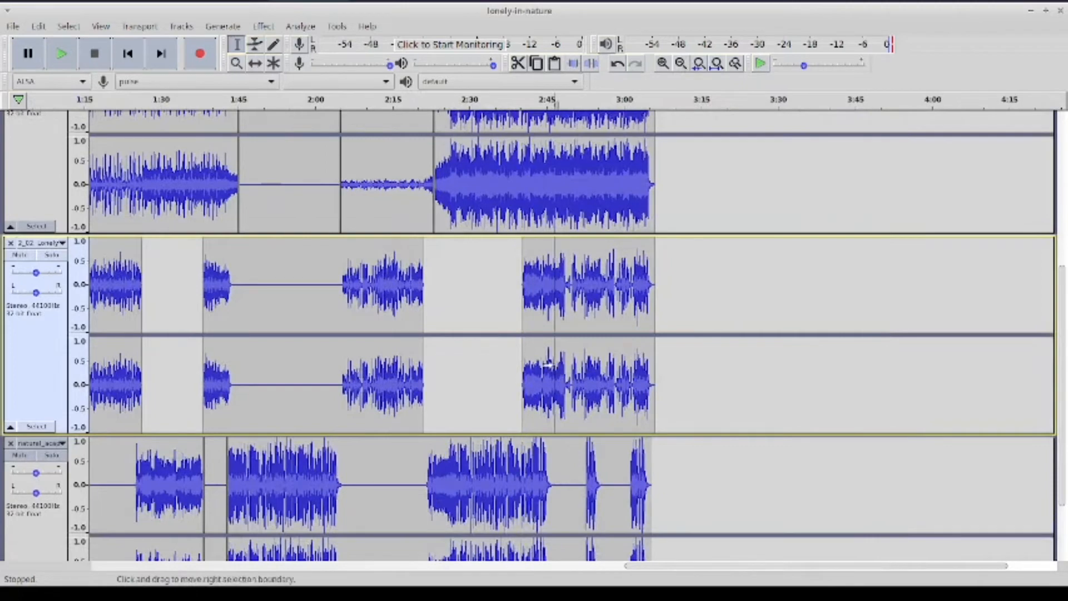
{"action": "left_click", "coordinate": [541, 362]}
{"action": "left_click", "coordinate": [662, 63]}
{"action": "left_click", "coordinate": [663, 63]}
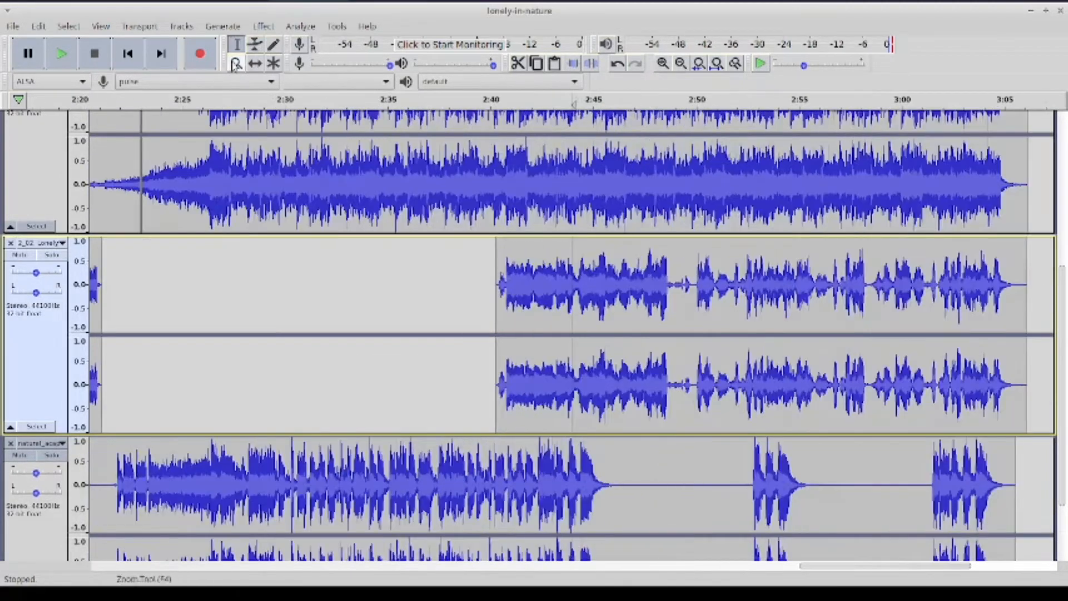
{"action": "left_click", "coordinate": [63, 55]}
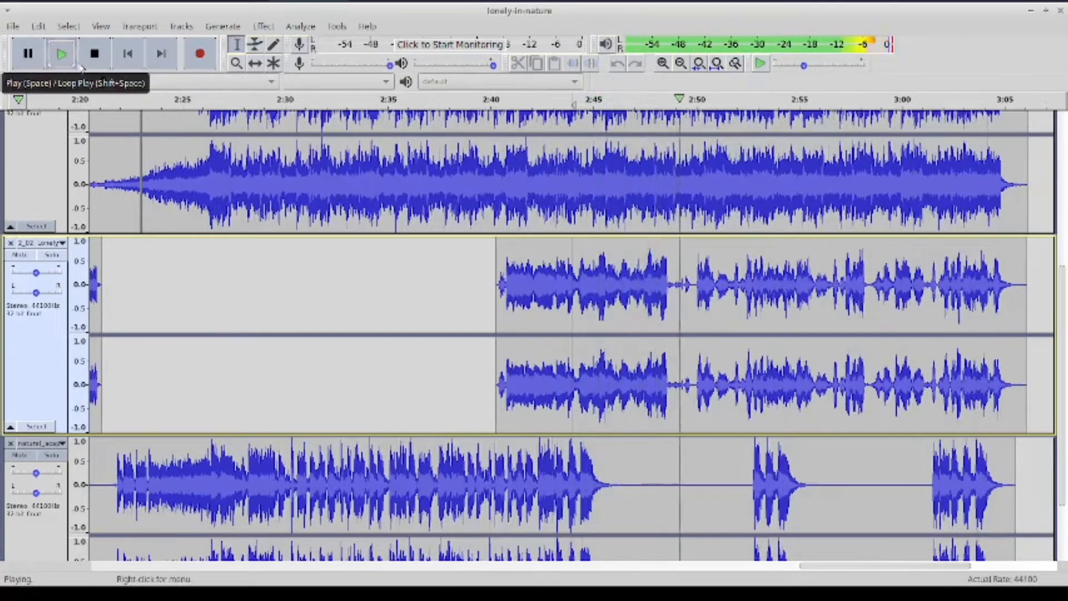
{"action": "left_click", "coordinate": [108, 65]}
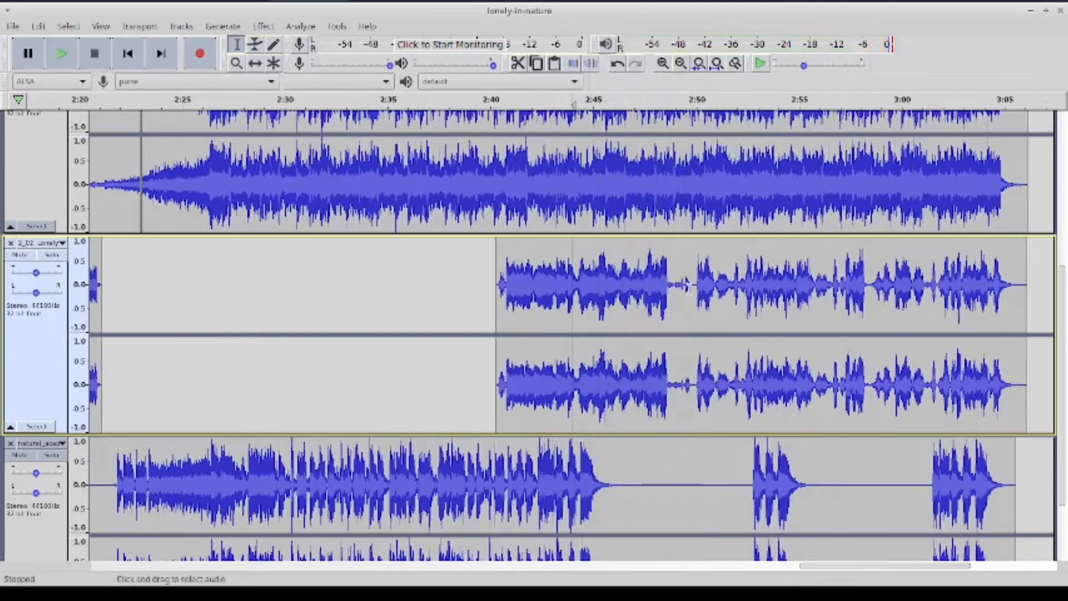
Split the Lonely vocal at about 2:48.6 and 2:50.0 to isolate the quiet passage as its own clip
{"action": "double_click", "coordinate": [660, 67]}
{"action": "left_click", "coordinate": [661, 64]}
{"action": "left_click", "coordinate": [484, 280]}
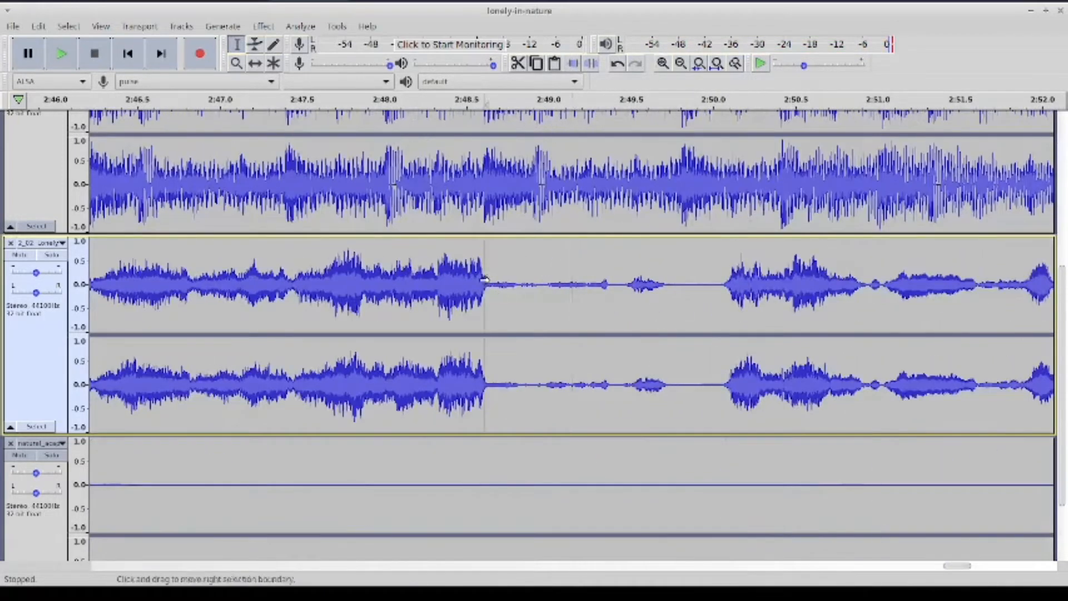
{"action": "left_click", "coordinate": [488, 286]}
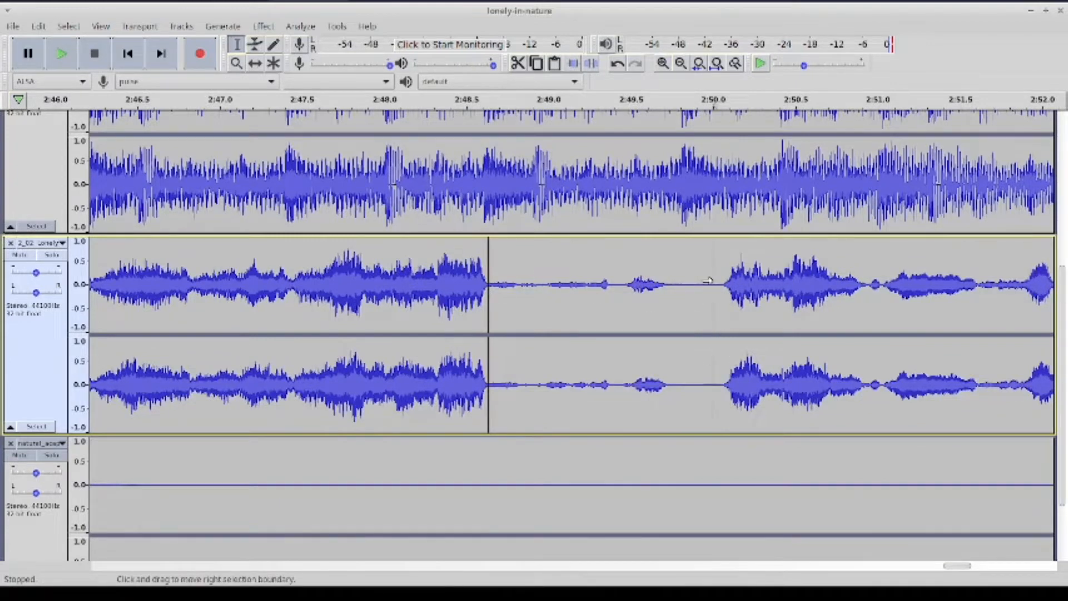
Amplify the isolated quiet Lonely clip by 6.3 dB with clipping allowed
{"action": "double_click", "coordinate": [681, 295]}
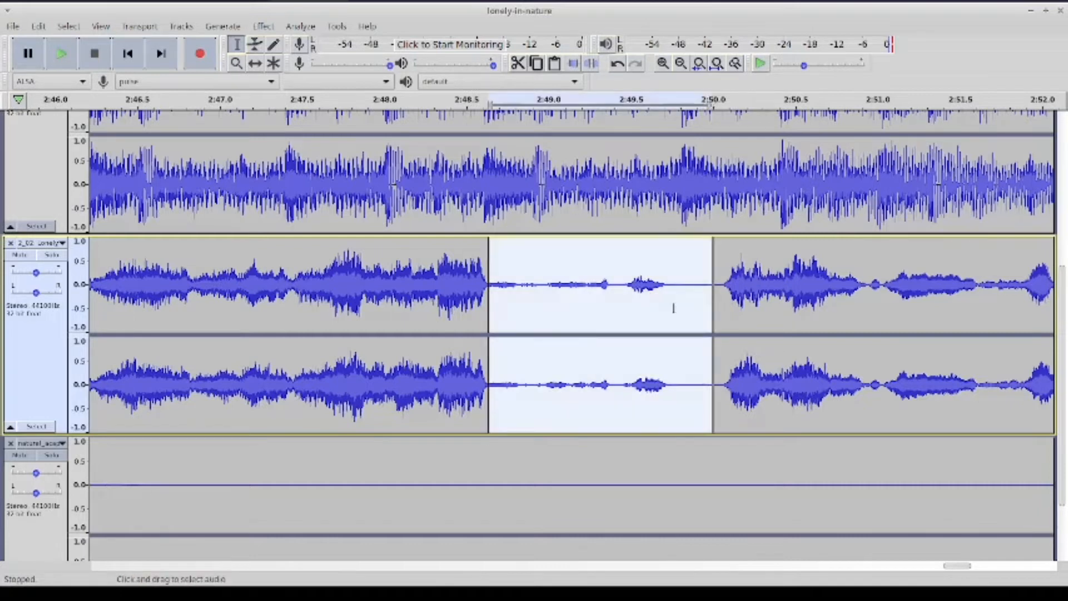
{"action": "left_click", "coordinate": [266, 26]}
{"action": "left_click", "coordinate": [262, 76]}
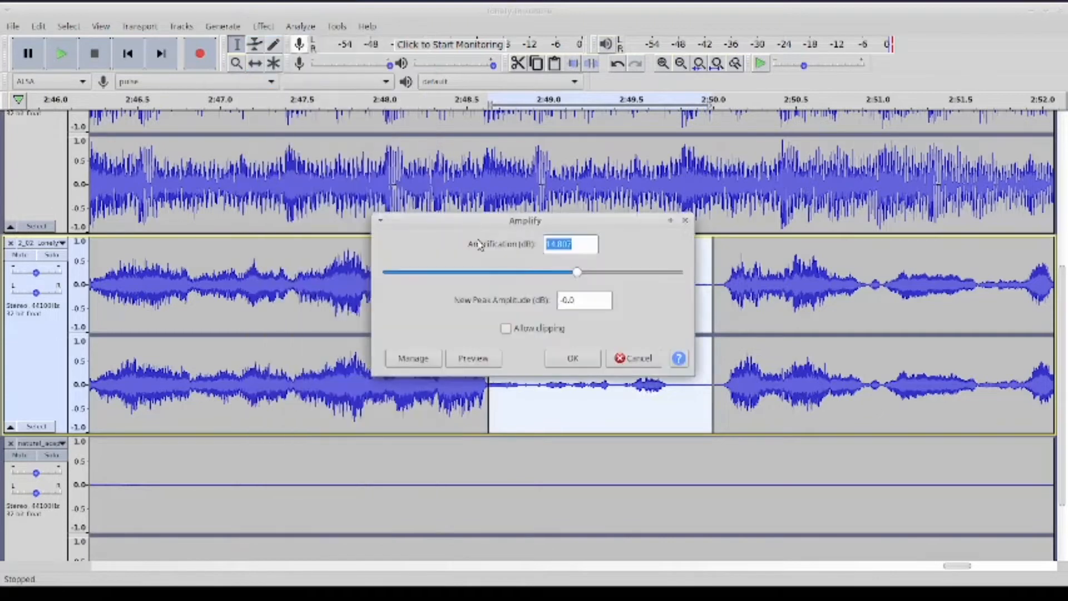
{"action": "left_click", "coordinate": [506, 328]}
{"action": "left_click_drag", "start_coordinate": [577, 272], "coordinate": [552, 274]}
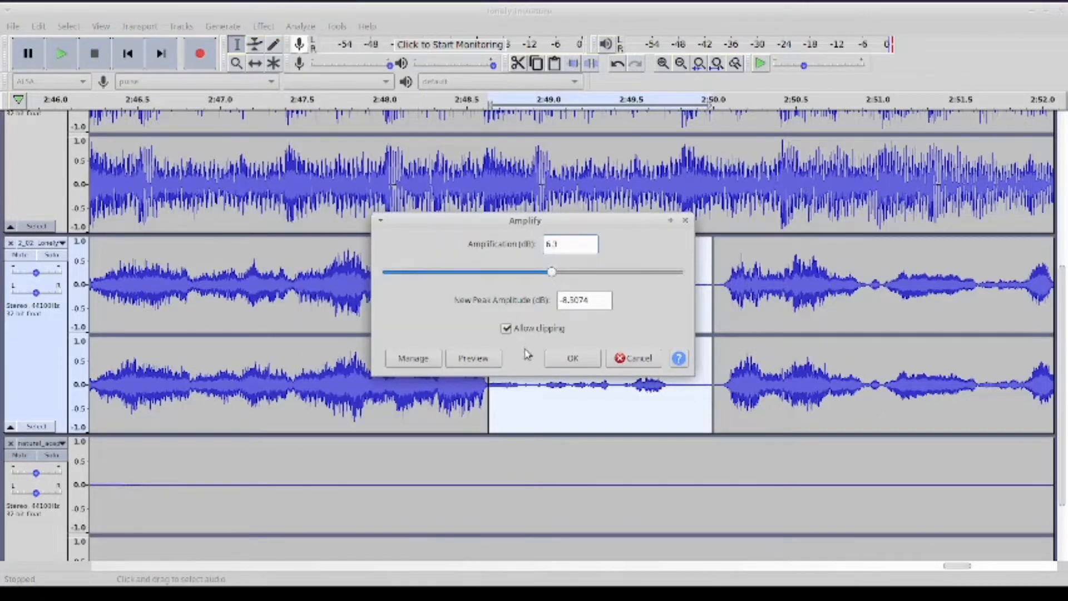
{"action": "left_click", "coordinate": [566, 361]}
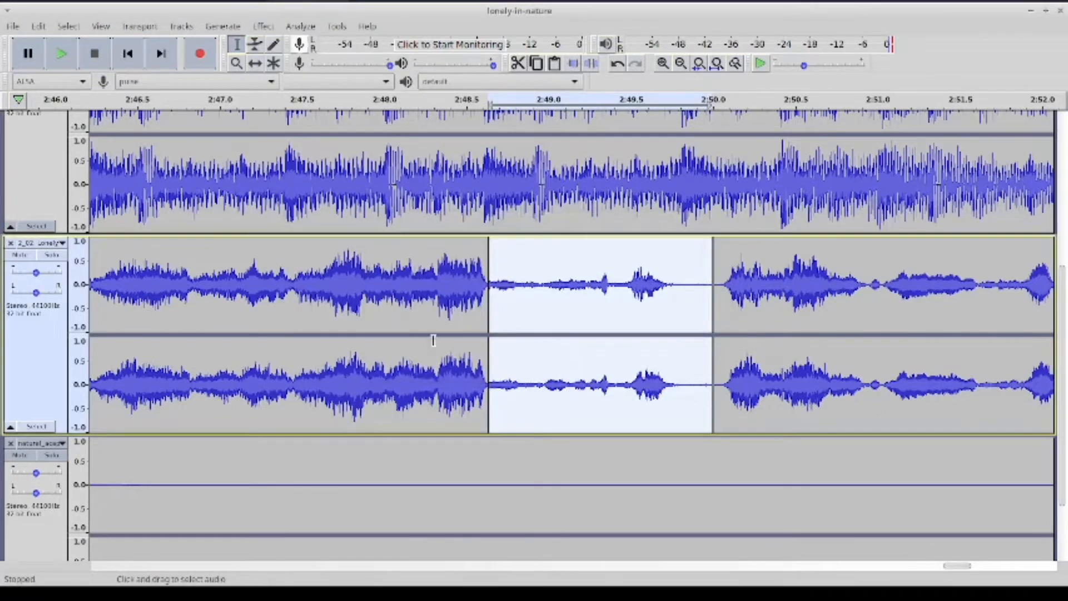
Play the Lonely vocal from about 2:48.1 to check the level of the amplified passage
{"action": "left_click", "coordinate": [409, 296]}
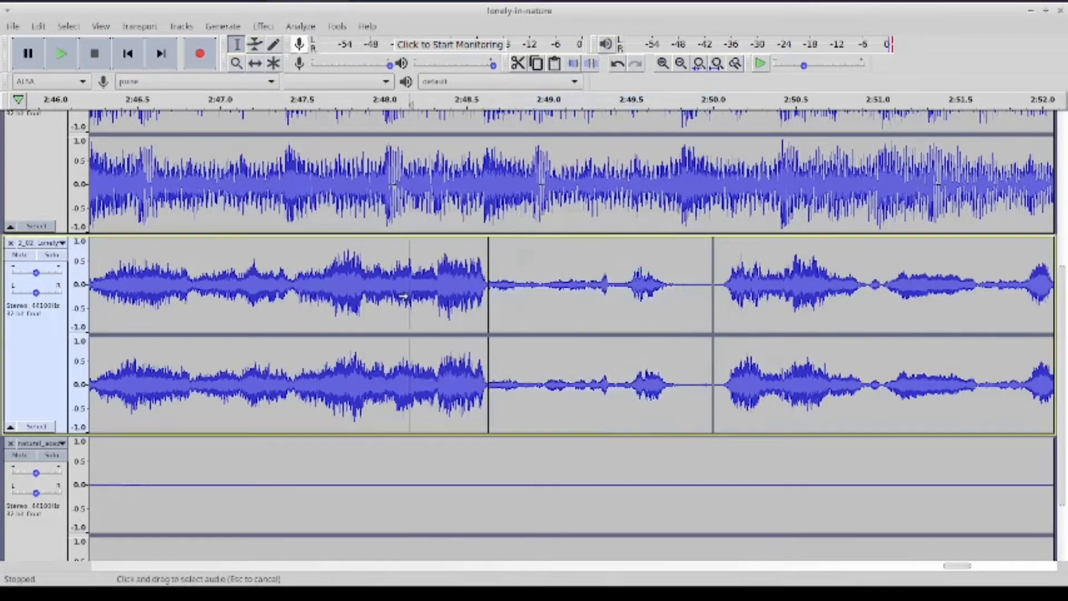
{"action": "left_click", "coordinate": [72, 63]}
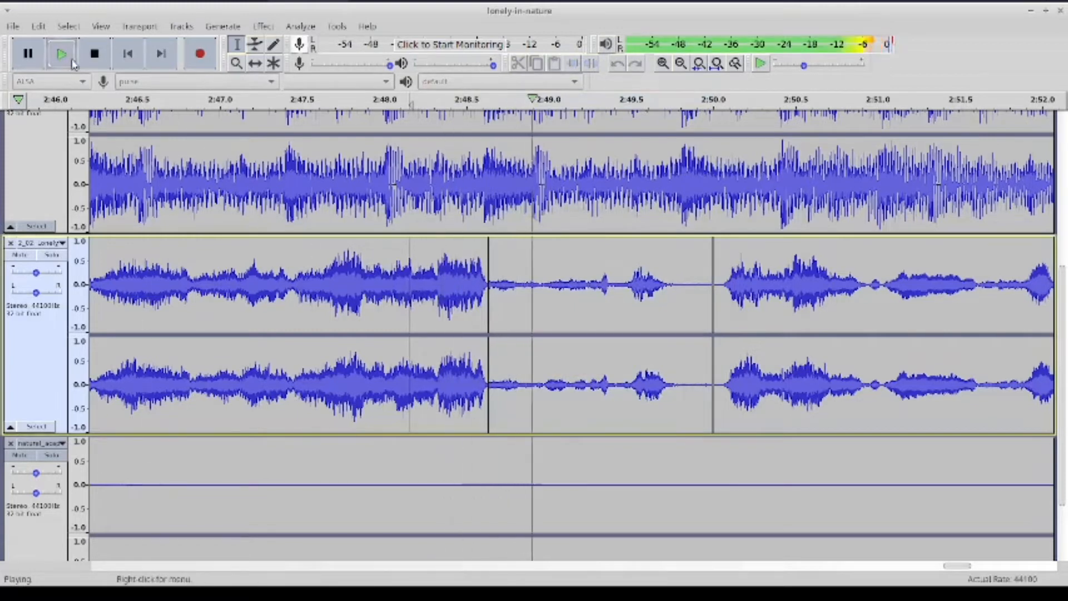
{"action": "left_click", "coordinate": [104, 64]}
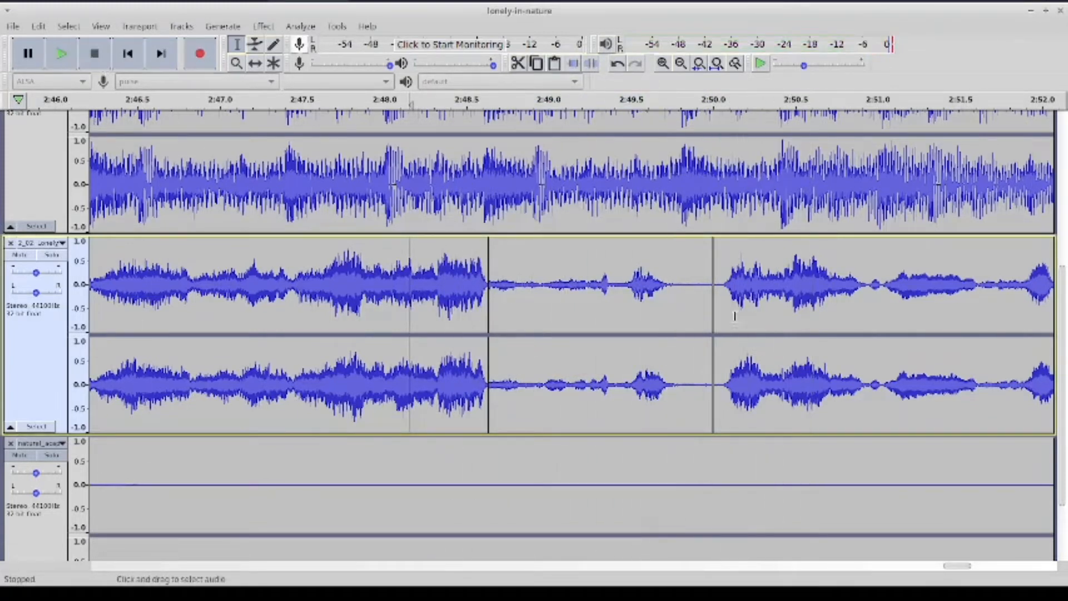
Repeat the last Amplify effect on the isolated quiet Lonely clip and play from about 2:48.0
{"action": "double_click", "coordinate": [659, 306]}
{"action": "left_click", "coordinate": [264, 26]}
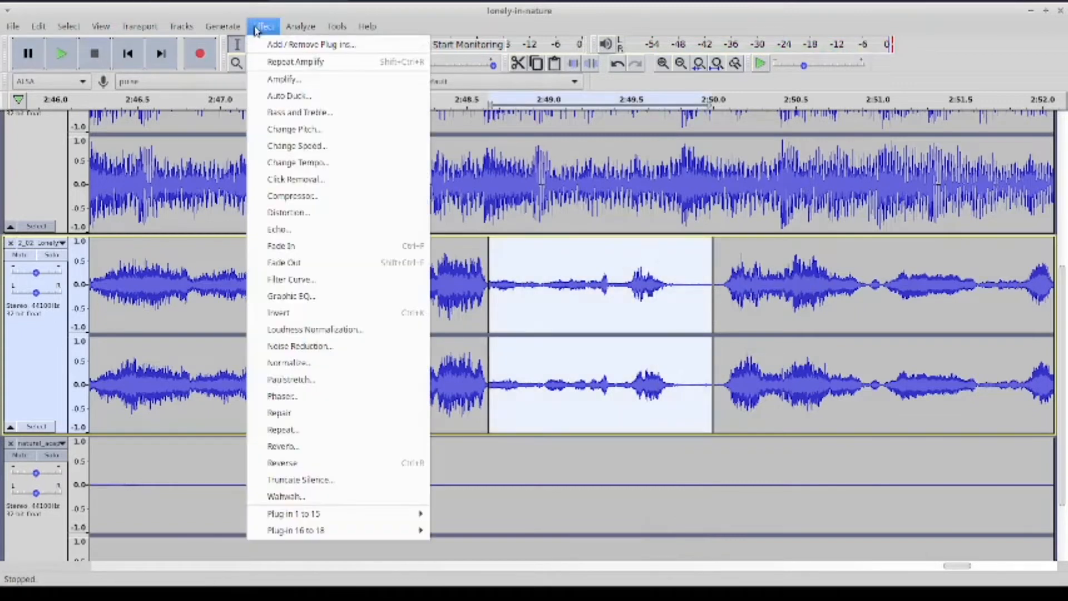
{"action": "left_click", "coordinate": [284, 62]}
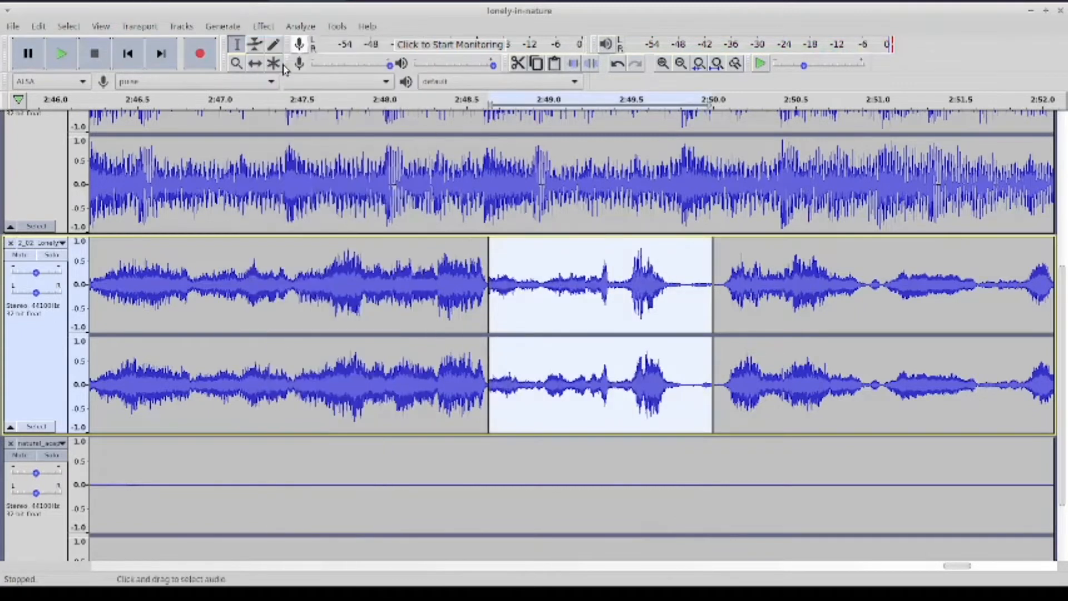
{"action": "left_click", "coordinate": [381, 323]}
{"action": "left_click", "coordinate": [65, 62]}
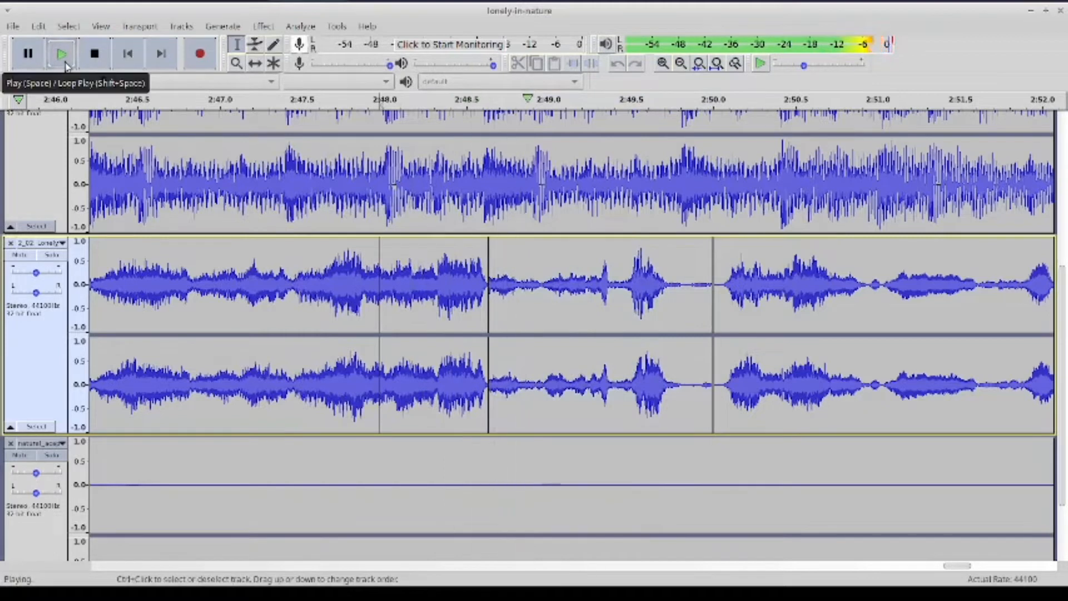
{"action": "left_click", "coordinate": [95, 54]}
Undo the amplification of the isolated quiet Lonely clip between about 2:48.6 and 2:50.0
{"action": "left_click", "coordinate": [642, 309]}
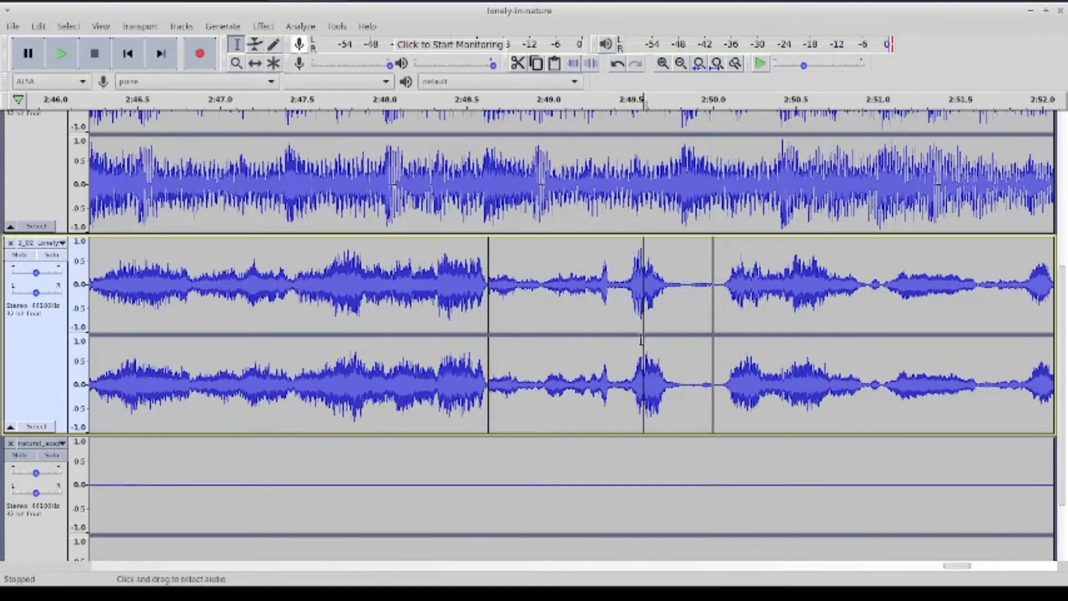
{"action": "scroll", "coordinate": [647, 345], "scroll_direction": "up", "scroll_amount": 4}
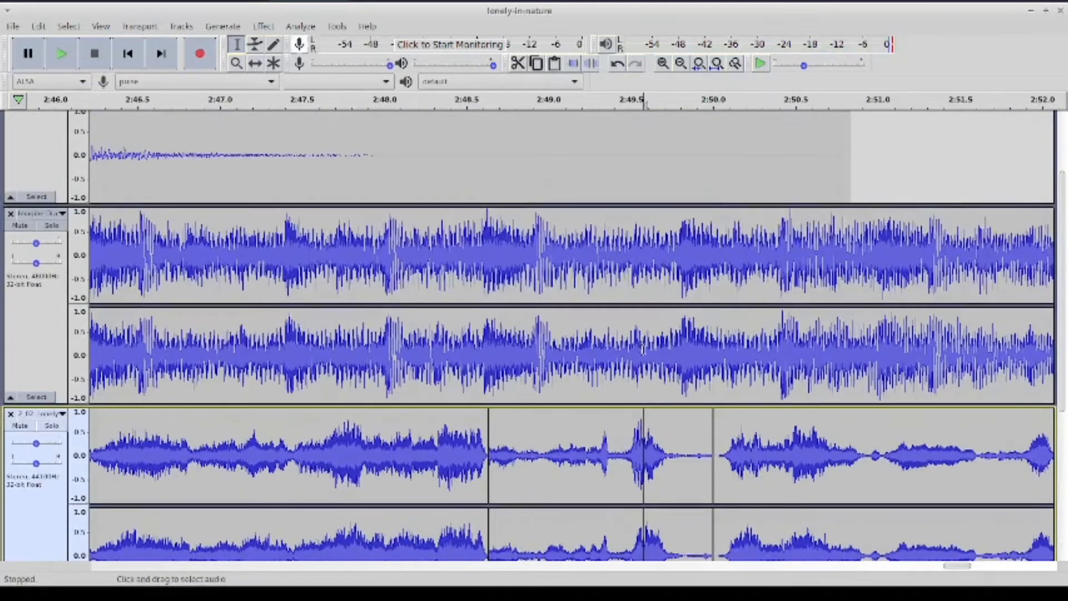
{"action": "scroll", "coordinate": [644, 348], "scroll_direction": "down", "scroll_amount": 4}
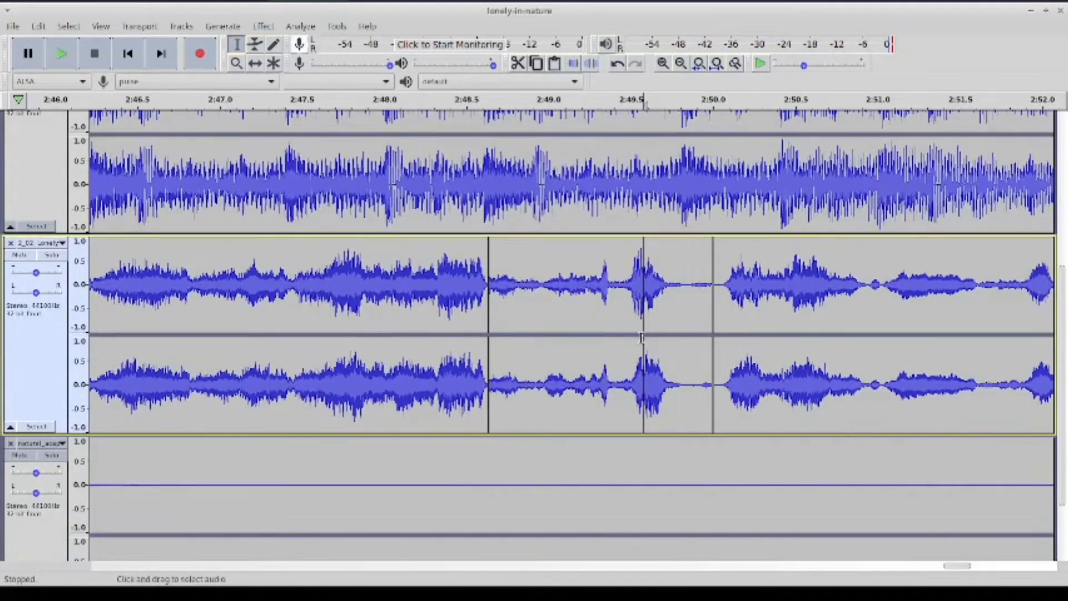
{"action": "scroll", "coordinate": [642, 342], "scroll_direction": "down", "scroll_amount": 1}
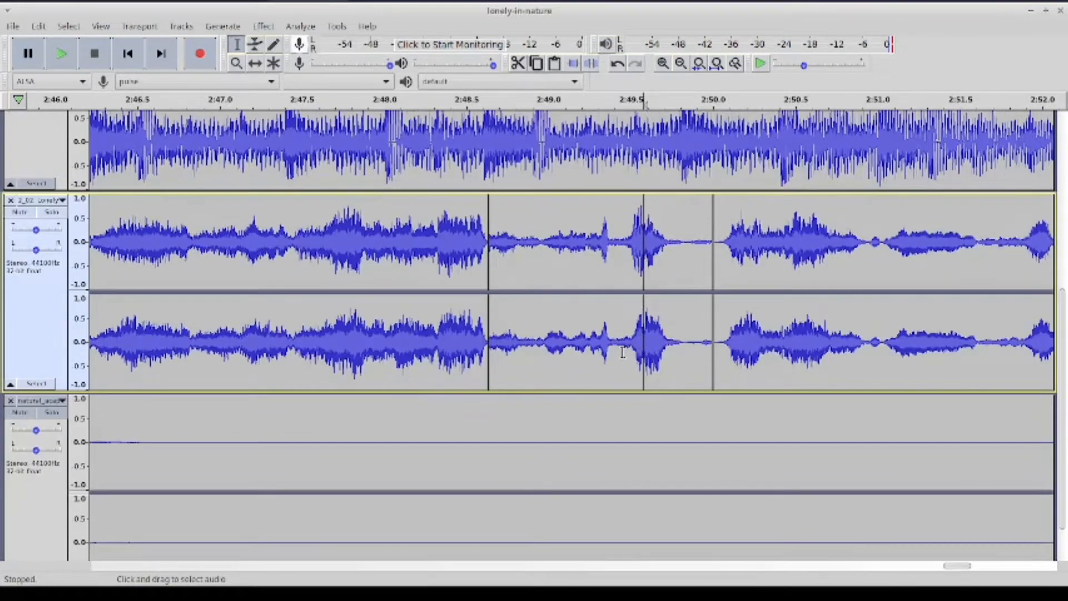
{"action": "scroll", "coordinate": [614, 337], "scroll_direction": "up", "scroll_amount": 4}
{"action": "key", "text": "ctrl+z"}
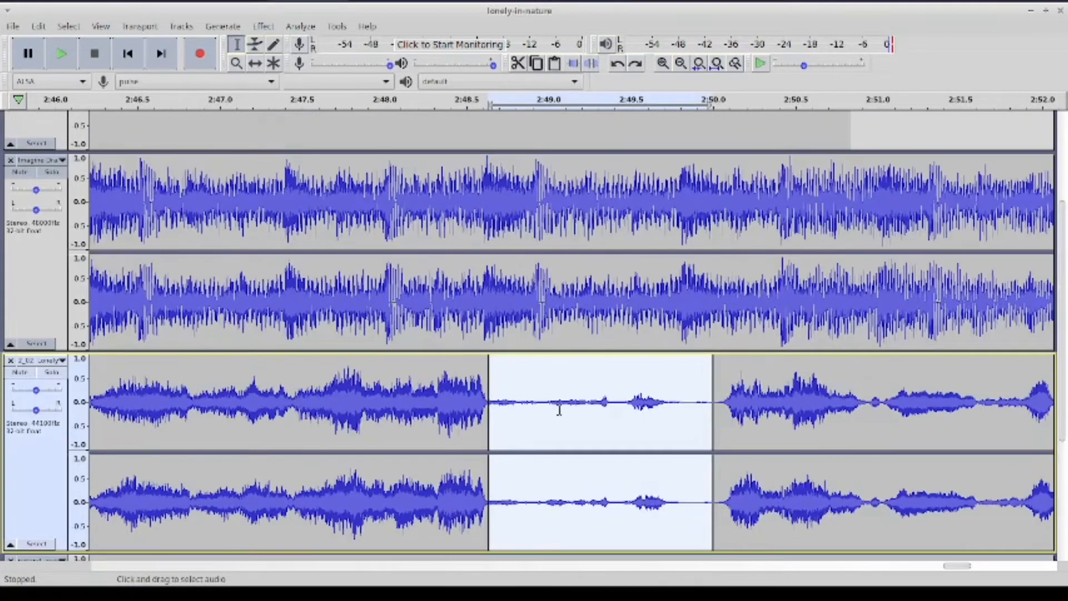
Play from about 2:48.5 to hear how the quiet Lonely clip sounds without amplification
{"action": "left_click", "coordinate": [473, 414]}
{"action": "left_click", "coordinate": [61, 54]}
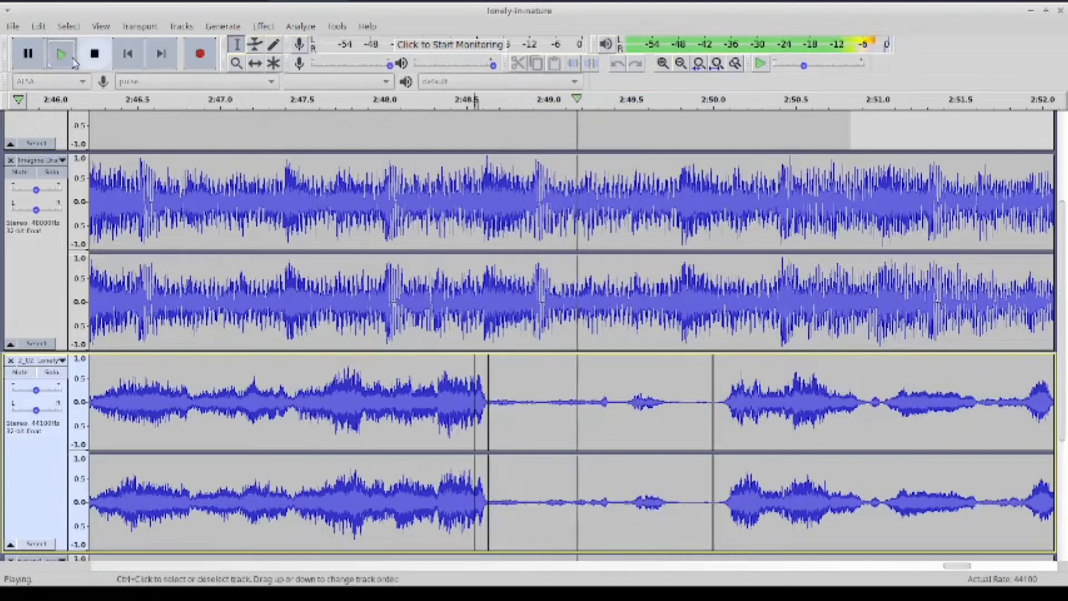
{"action": "left_click", "coordinate": [95, 54]}
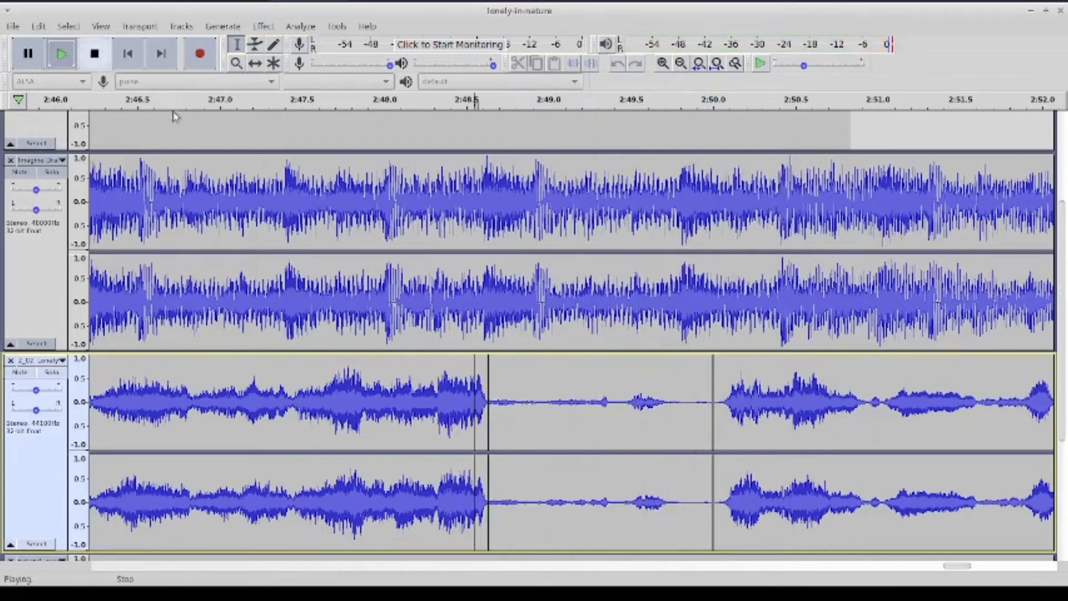
Silence the audio in the isolated quiet Lonely clip between about 2:48.6 and 2:50.0
{"action": "double_click", "coordinate": [505, 372]}
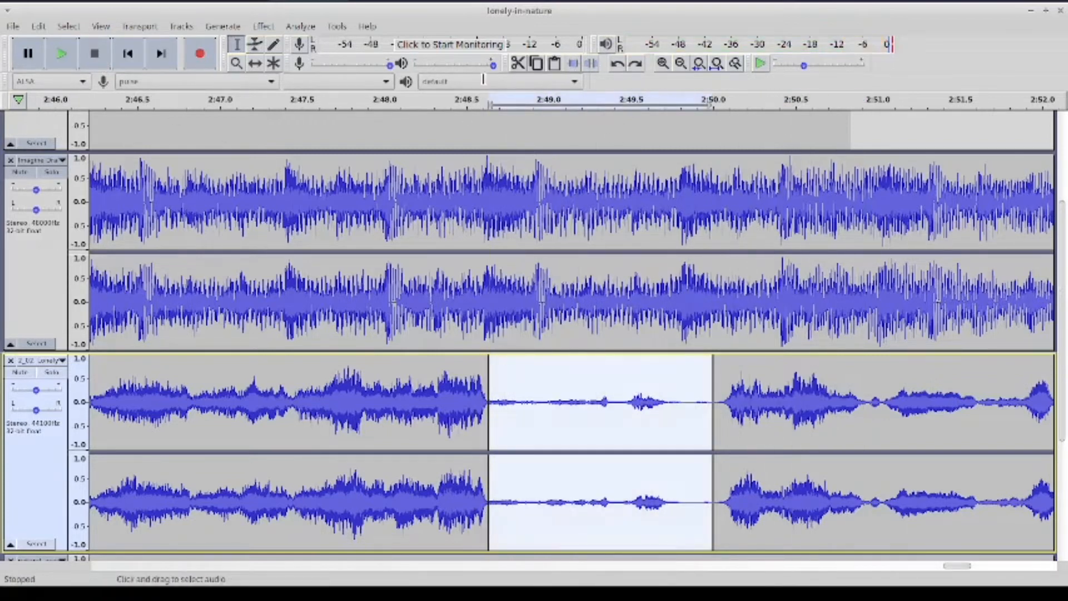
{"action": "left_click", "coordinate": [596, 65]}
{"action": "left_click", "coordinate": [598, 386]}
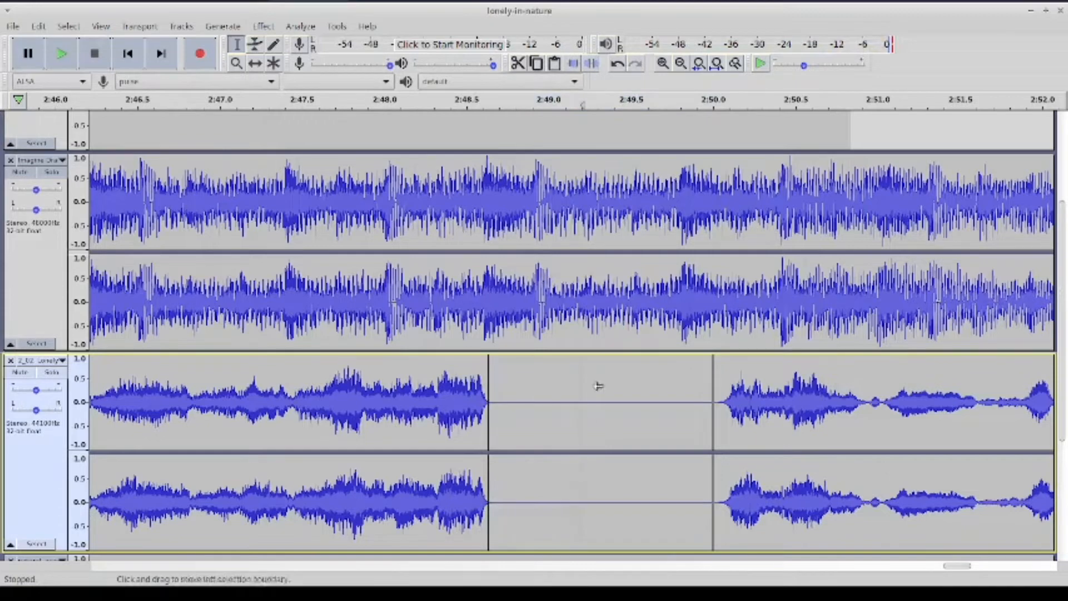
Play the mashup's closing section from about 2:49.7, then fit the whole project in view
{"action": "left_click", "coordinate": [681, 63]}
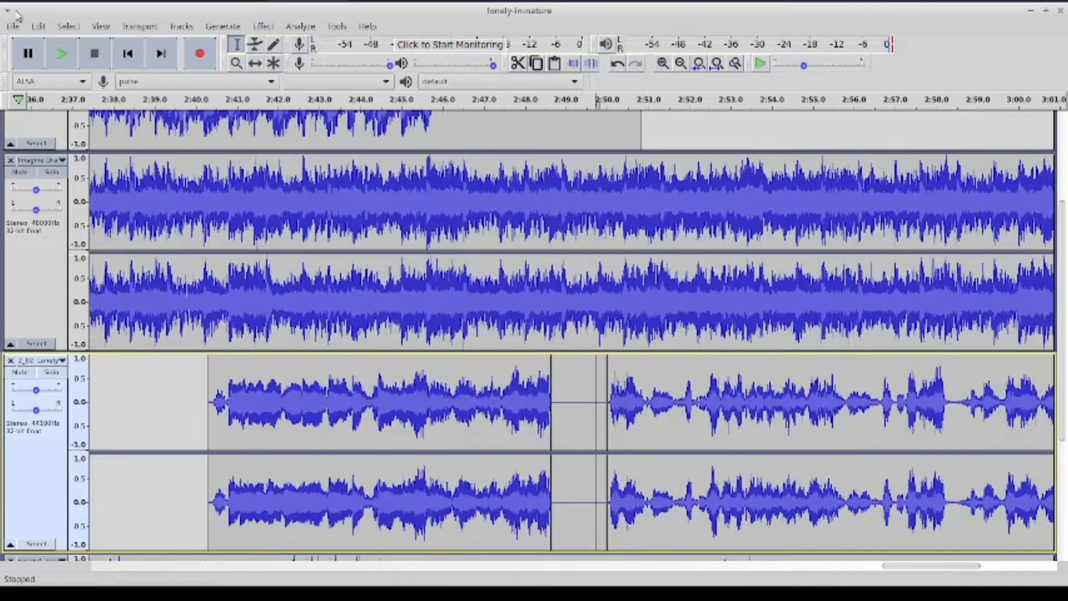
{"action": "left_click", "coordinate": [59, 54]}
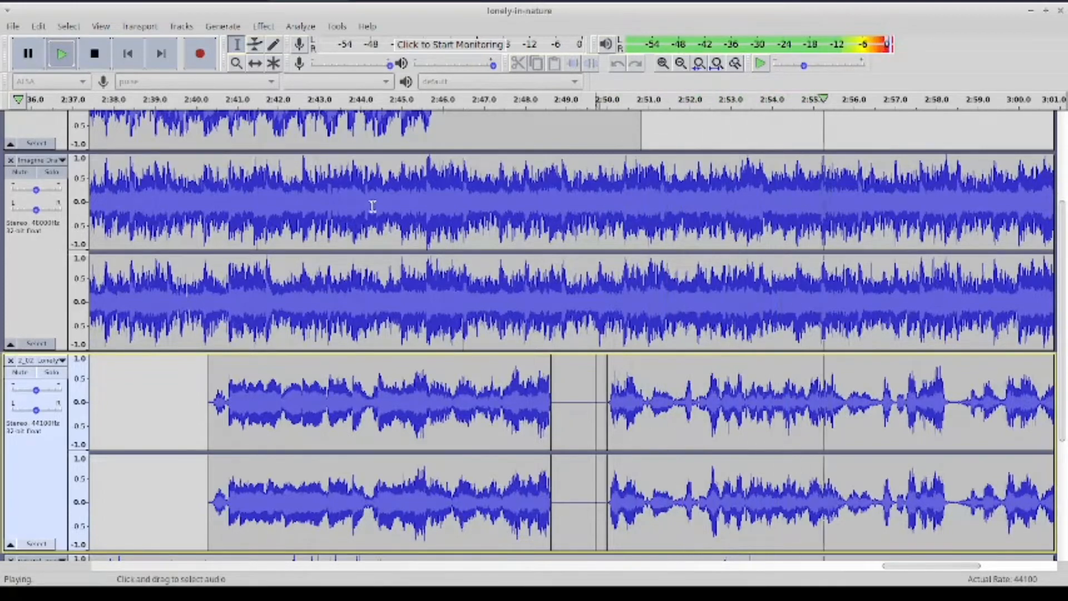
{"action": "scroll", "coordinate": [423, 220], "scroll_direction": "down", "scroll_amount": 1}
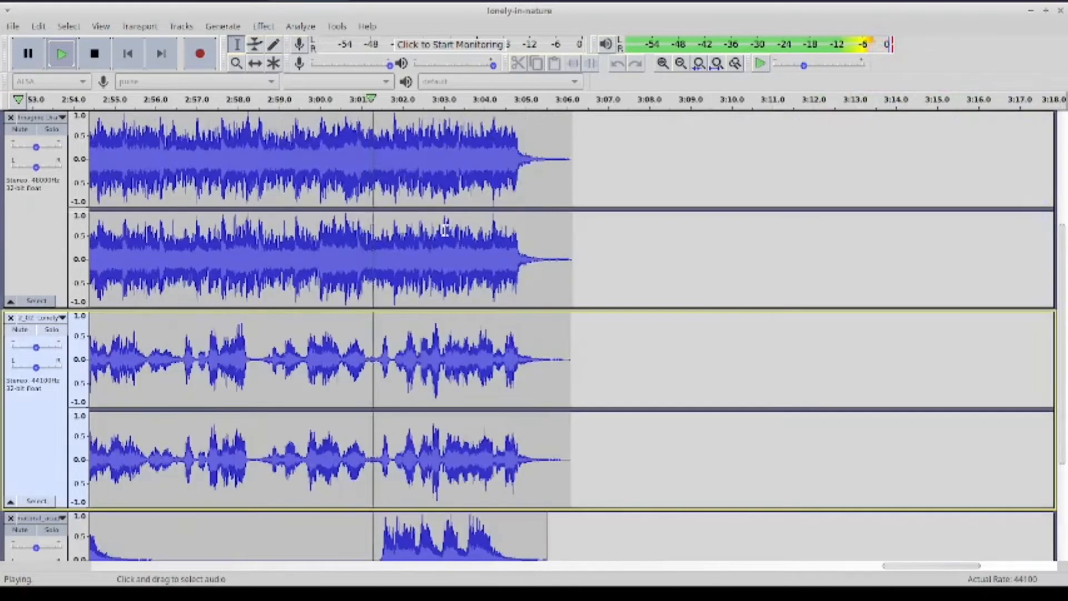
{"action": "left_click", "coordinate": [680, 65]}
{"action": "left_click", "coordinate": [680, 65]}
{"action": "left_click", "coordinate": [718, 63]}
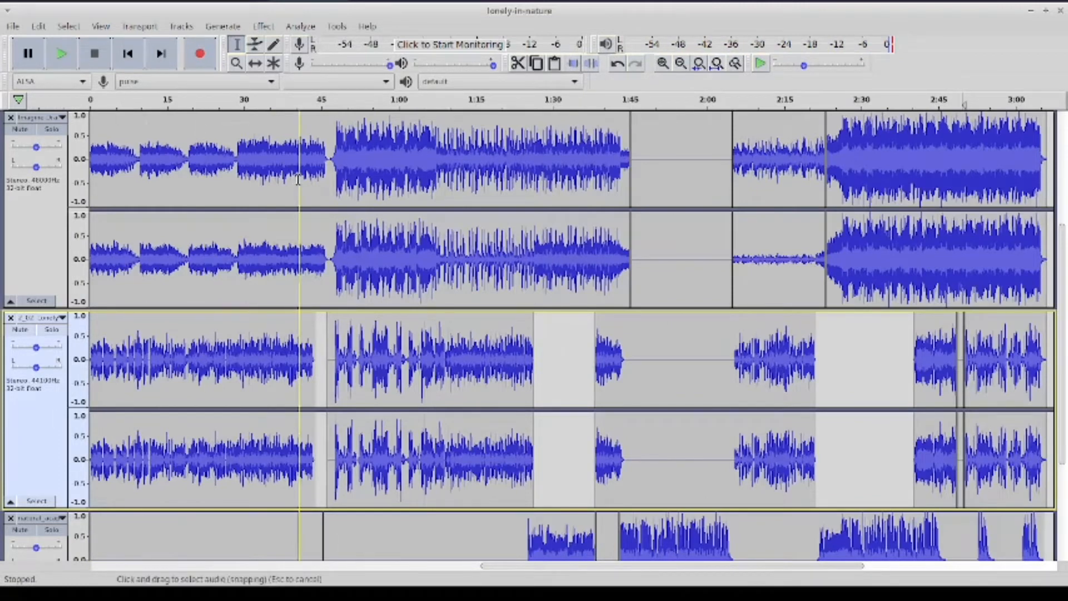
Save the lonely-in-nature project
{"action": "left_click", "coordinate": [12, 26]}
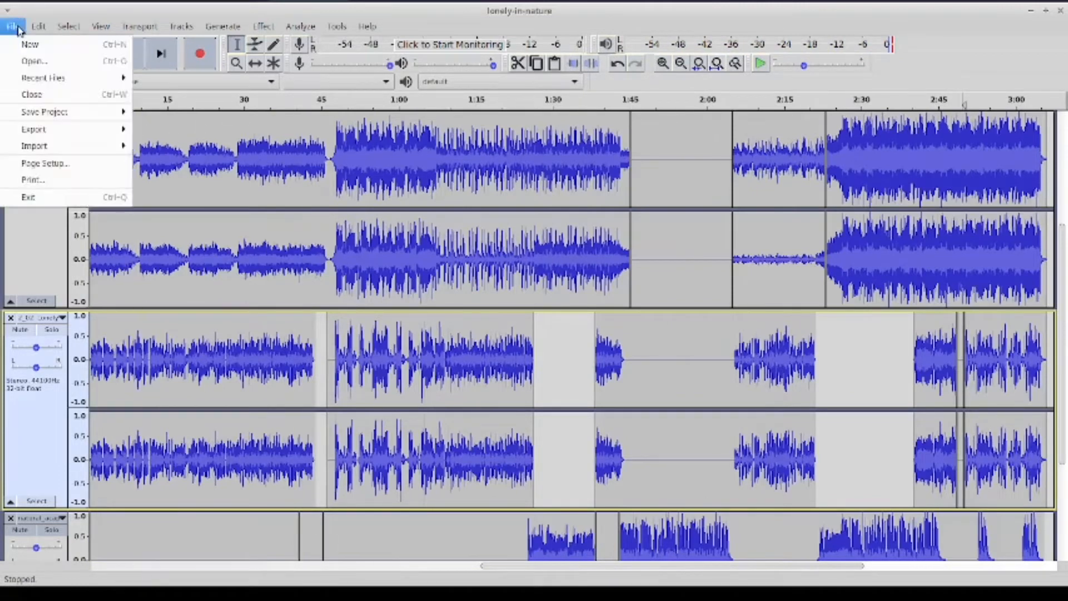
{"action": "mouse_move", "coordinate": [56, 110]}
{"action": "left_click", "coordinate": [161, 112]}
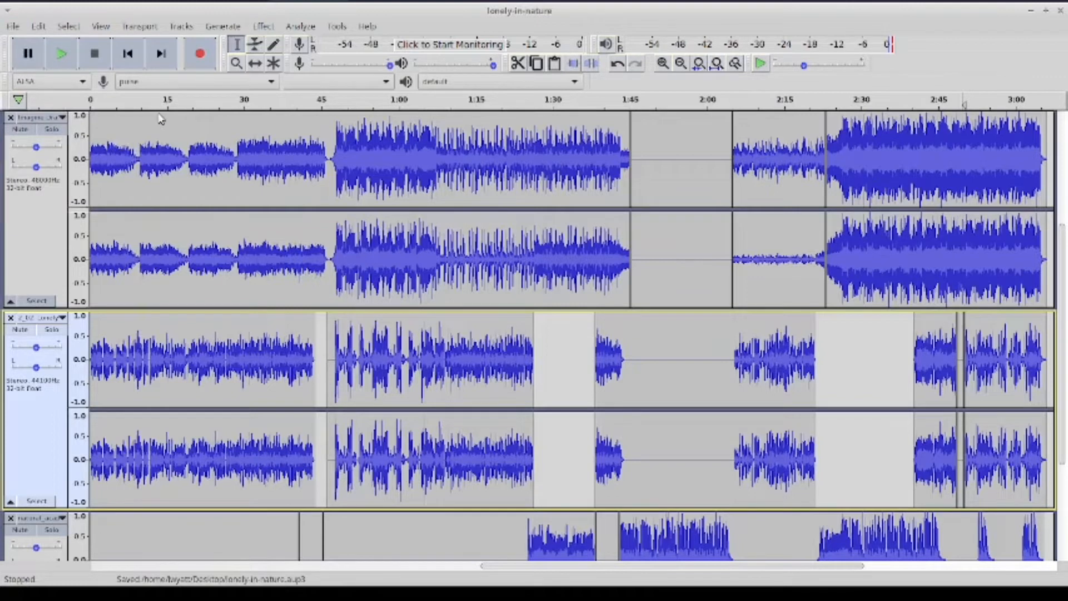
Export the mashup as lonely-in-nature.mp3 in Downloads at Standard preset quality with Joint Stereo, accepting the stereo mixdown
{"action": "left_click", "coordinate": [15, 29]}
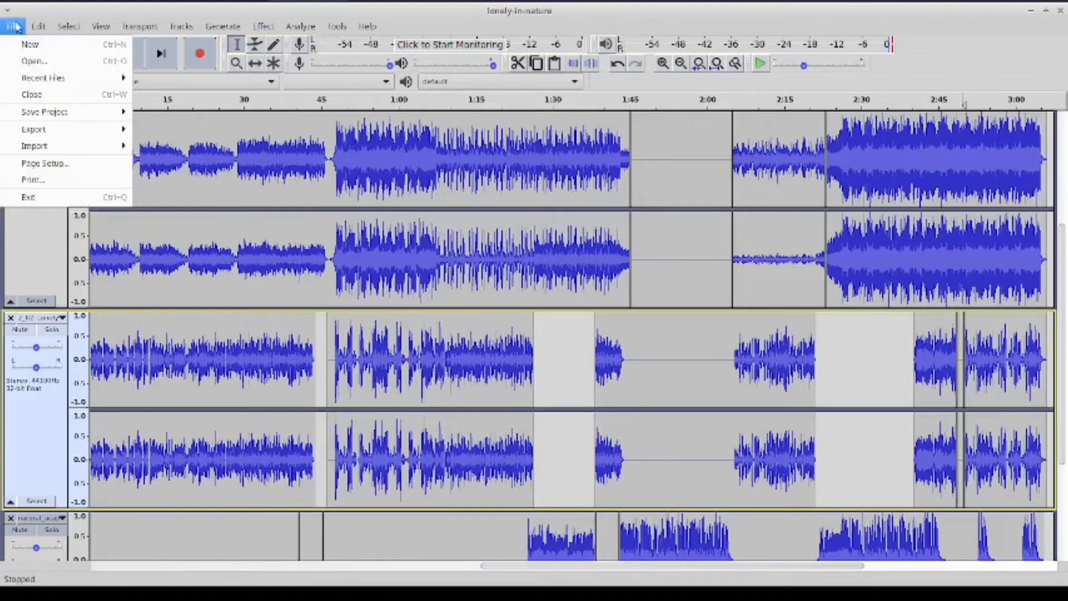
{"action": "mouse_move", "coordinate": [34, 132]}
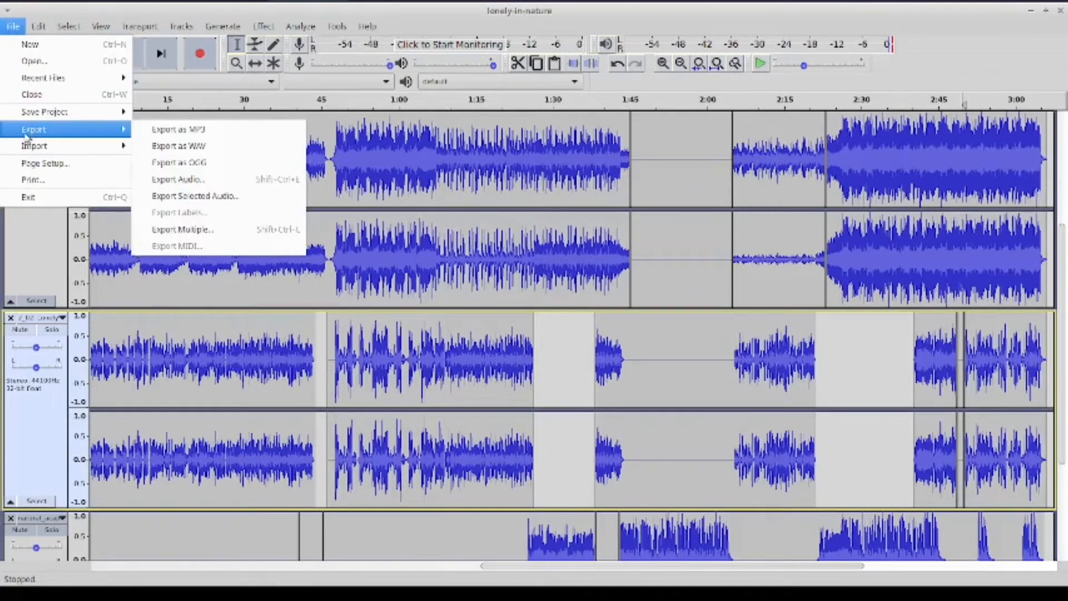
{"action": "left_click", "coordinate": [210, 132]}
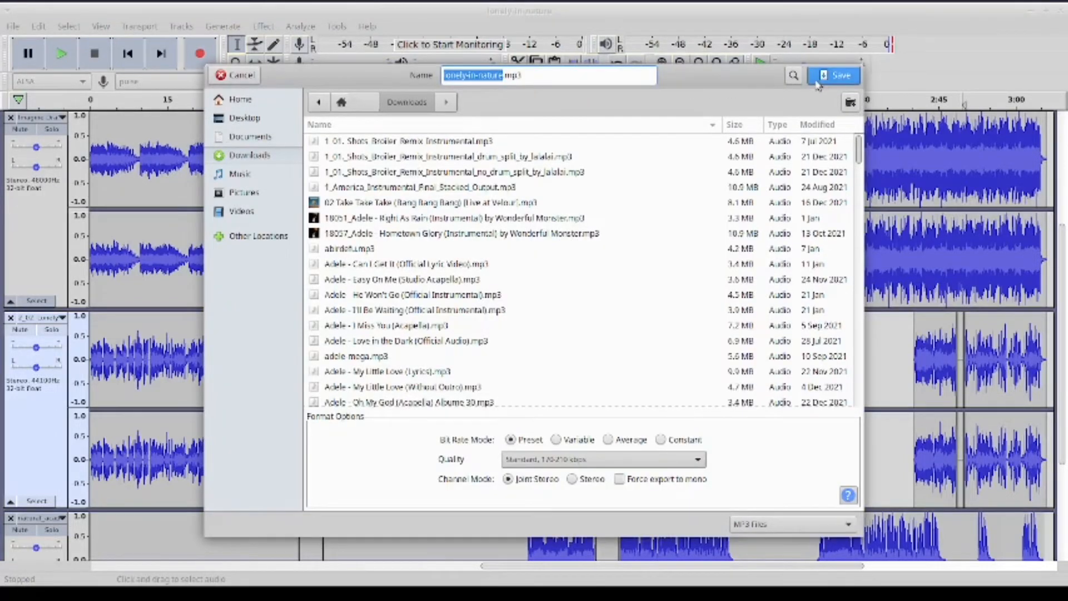
{"action": "left_click", "coordinate": [832, 75]}
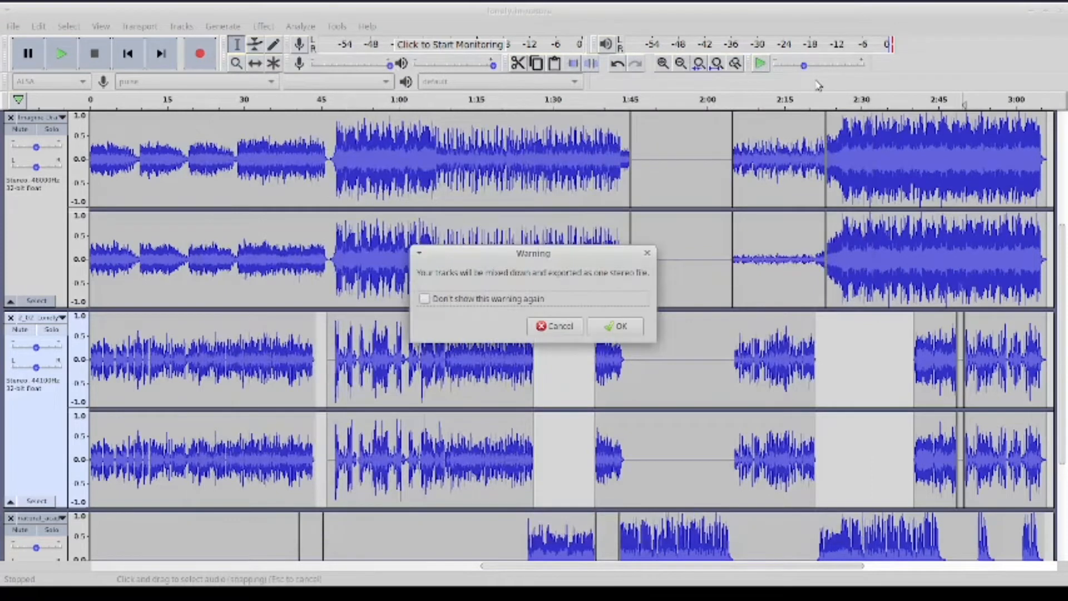
{"action": "left_click", "coordinate": [603, 328]}
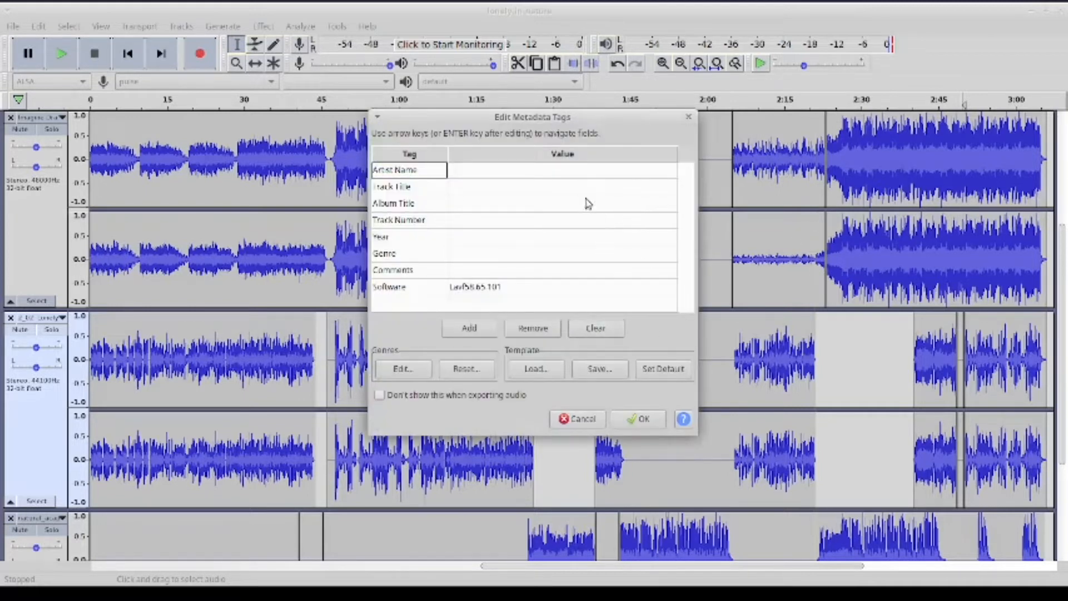
Set the export's artist name to Imagine Dragons and its track title to Lonely In Nature
{"action": "left_click", "coordinate": [480, 171]}
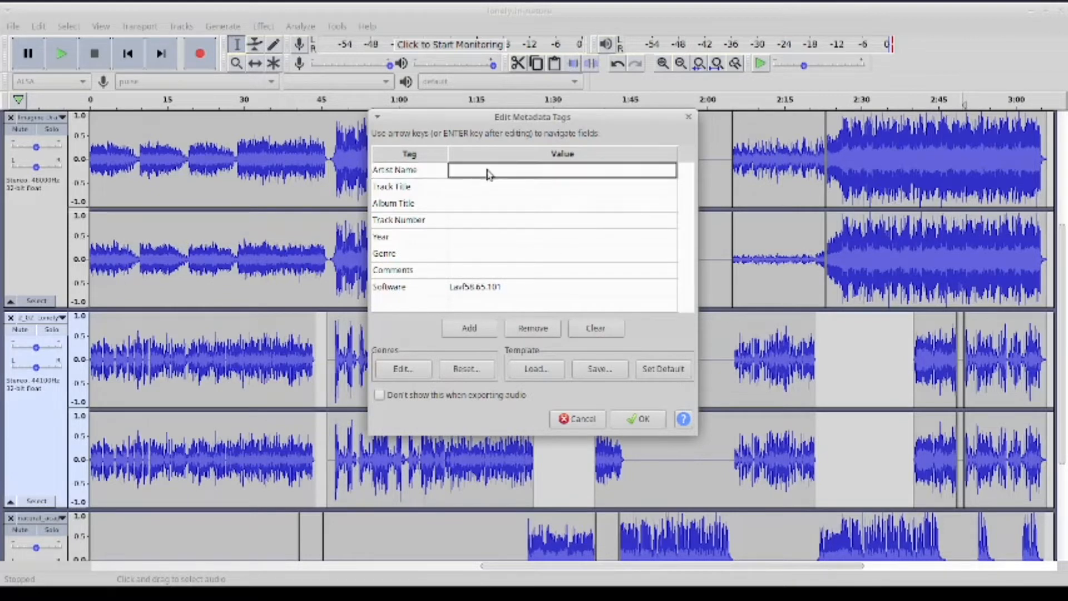
{"action": "type", "text": "Imagi"}
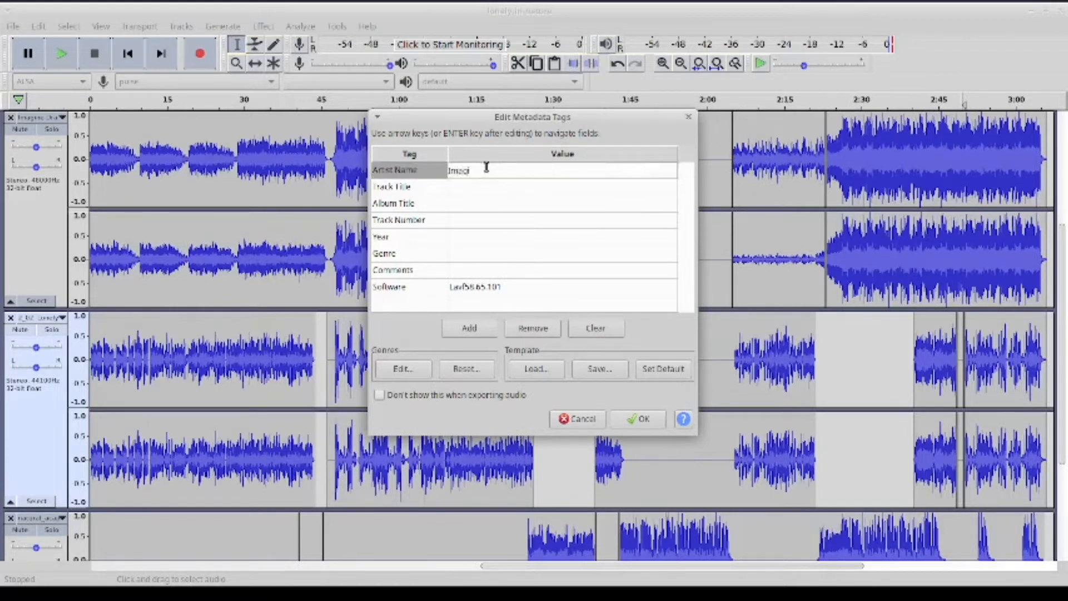
{"action": "type", "text": "ne Dragons"}
{"action": "left_click", "coordinate": [495, 186]}
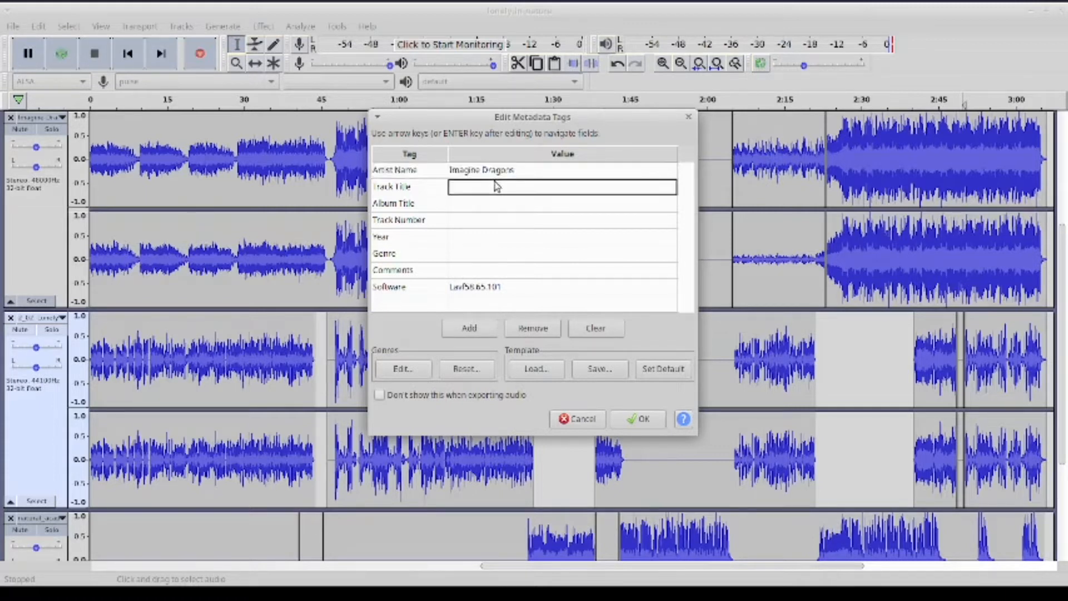
{"action": "type", "text": "Lonely In N"}
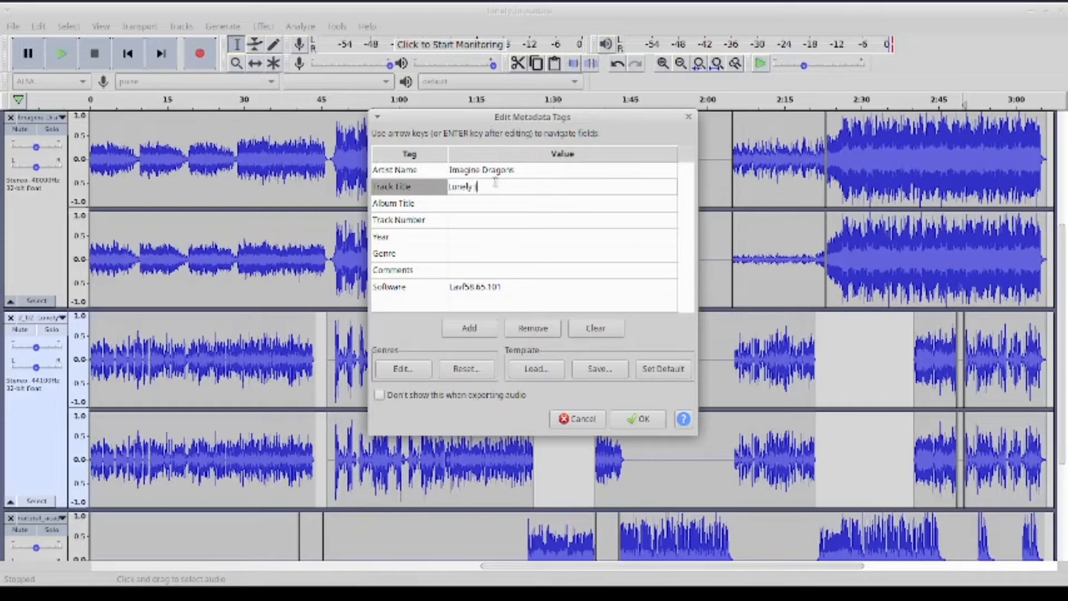
{"action": "type", "text": "ature"}
Set the album title to Mercurial Origins, the track number to 12 and the year to 2022, completing the export
{"action": "left_click", "coordinate": [520, 208]}
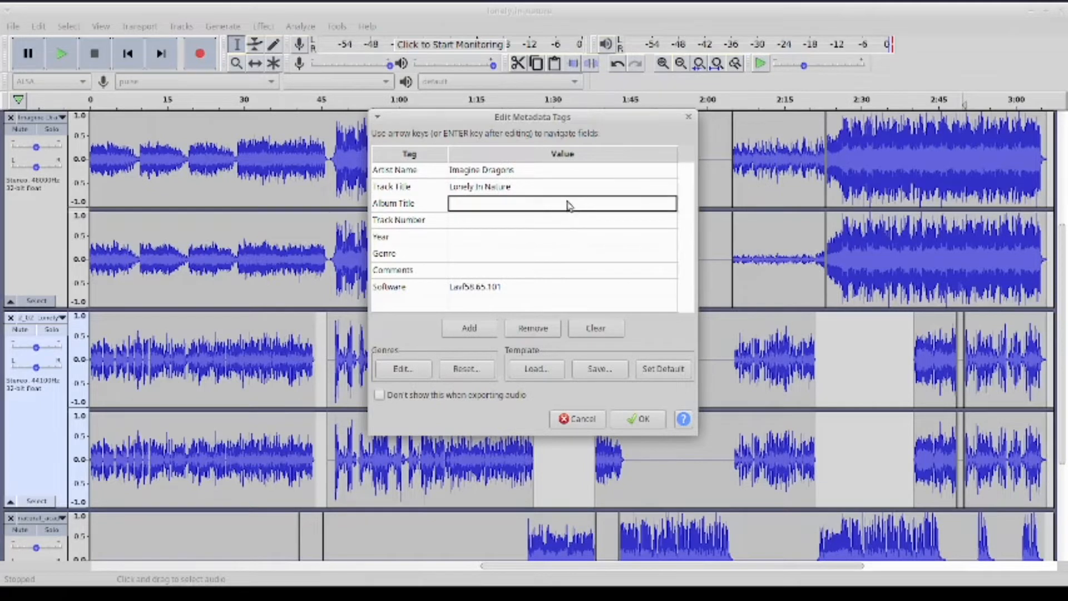
{"action": "type", "text": "Mercurial Origins"}
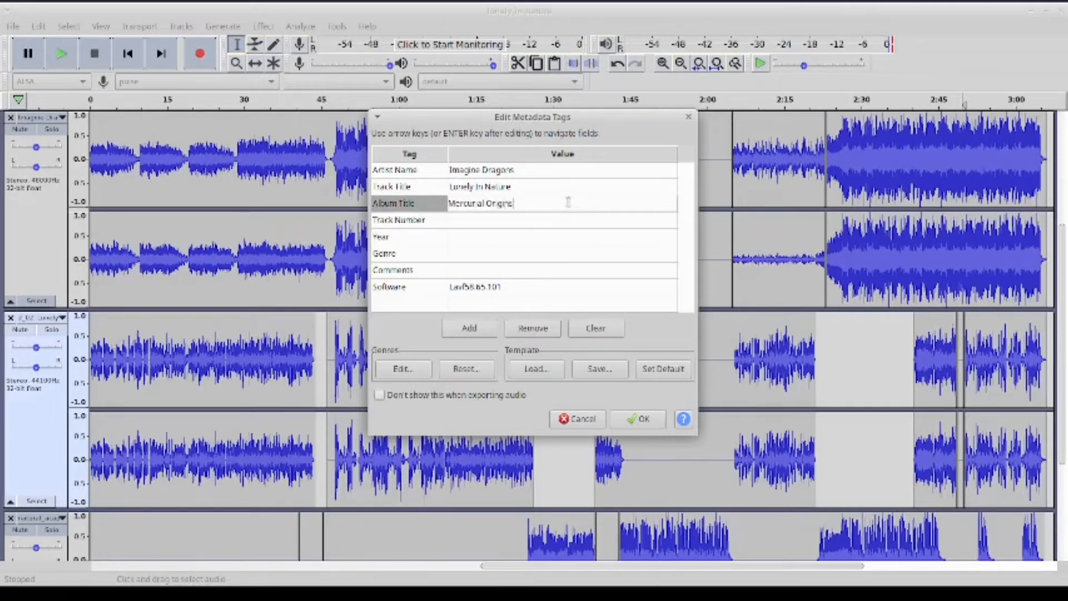
{"action": "key", "text": "Return"}
{"action": "left_click", "coordinate": [553, 221]}
{"action": "type", "text": "12"}
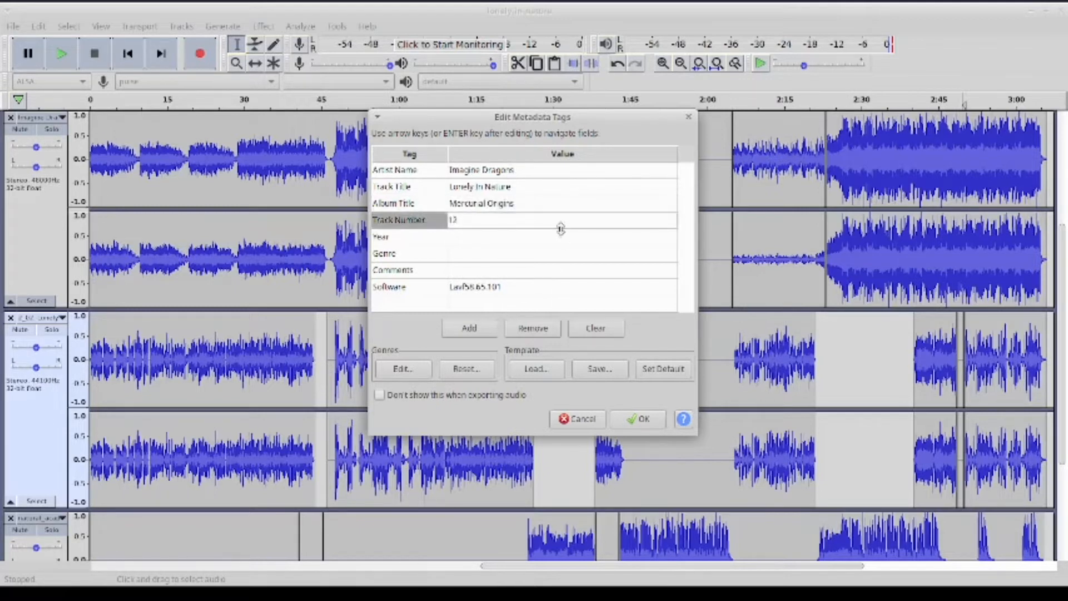
{"action": "left_click", "coordinate": [562, 238]}
{"action": "type", "text": "2022"}
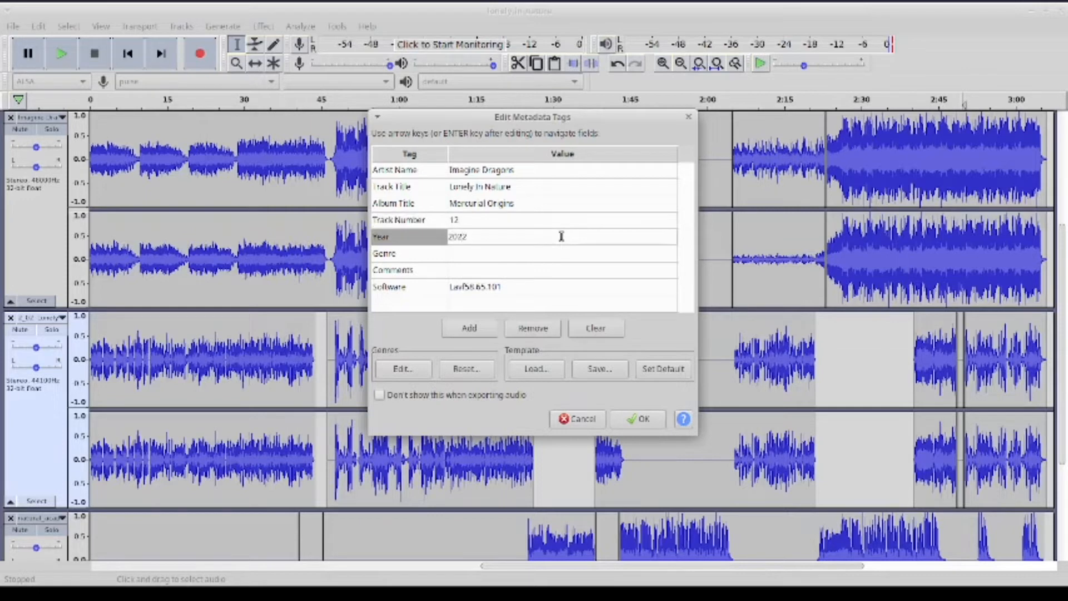
{"action": "left_click", "coordinate": [634, 419]}
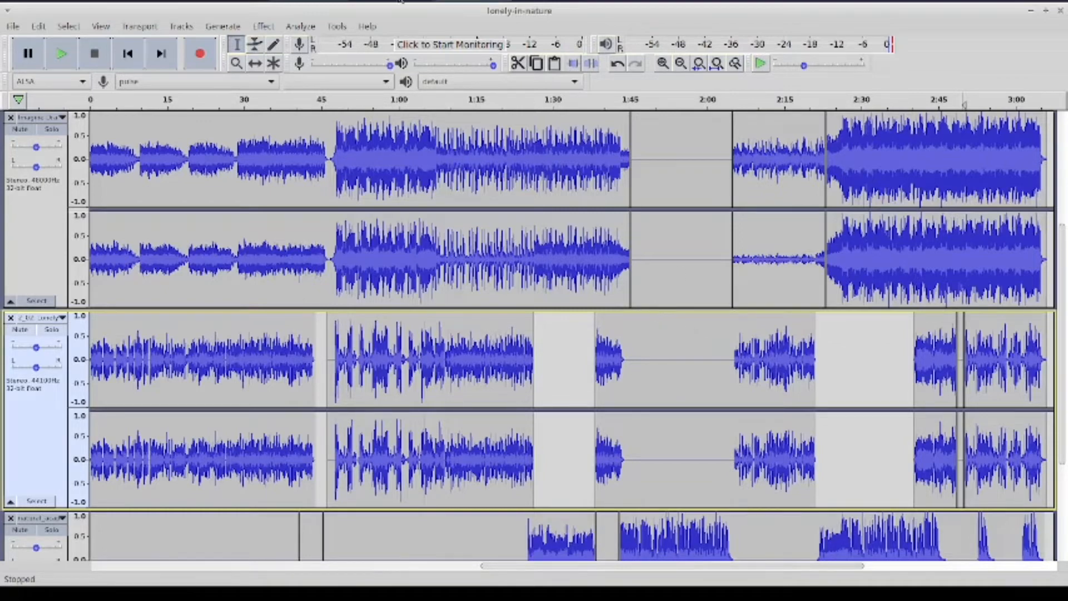
Switch to the Adele - Water Under the Bridge (minus 4) project and look over its instrumental and Start Over tracks
{"action": "left_click", "coordinate": [222, 1]}
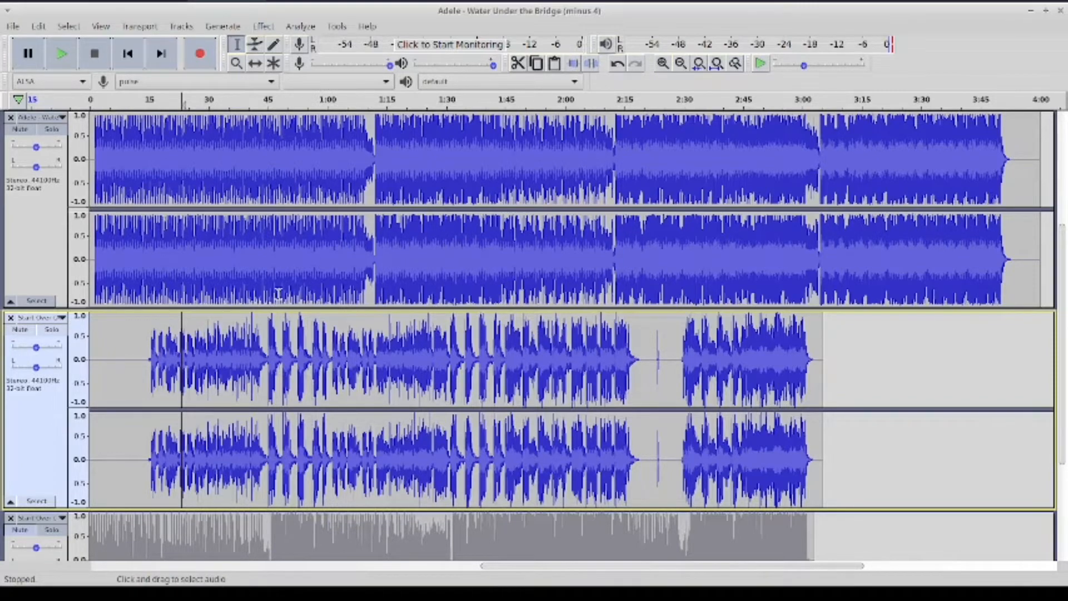
{"action": "scroll", "coordinate": [283, 303], "scroll_direction": "down", "scroll_amount": 2}
{"action": "scroll", "coordinate": [337, 331], "scroll_direction": "down", "scroll_amount": 2}
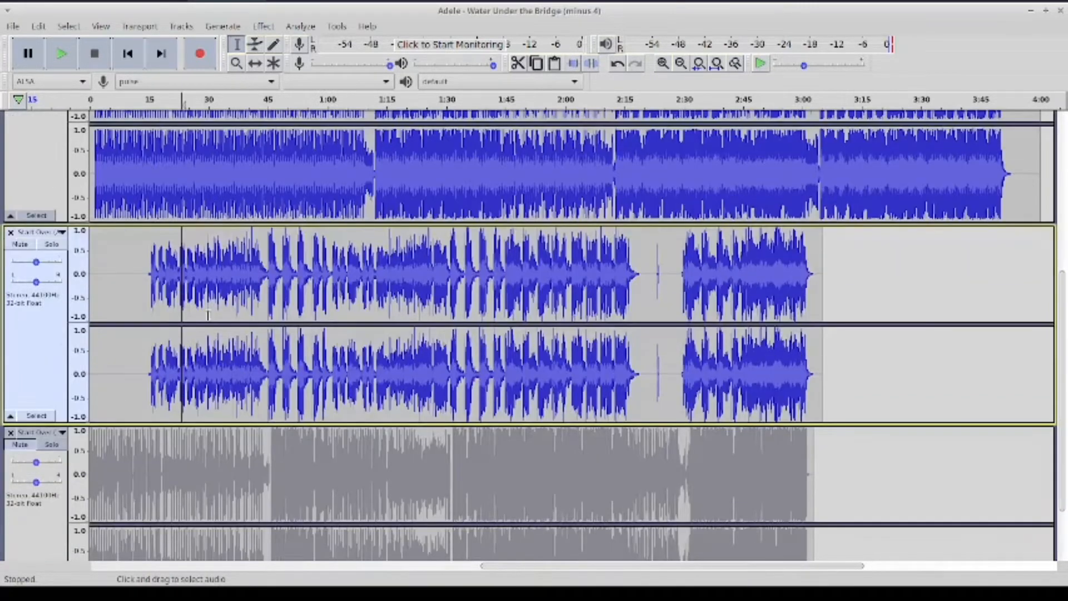
{"action": "left_click", "coordinate": [123, 241]}
{"action": "scroll", "coordinate": [195, 207], "scroll_direction": "up", "scroll_amount": 3}
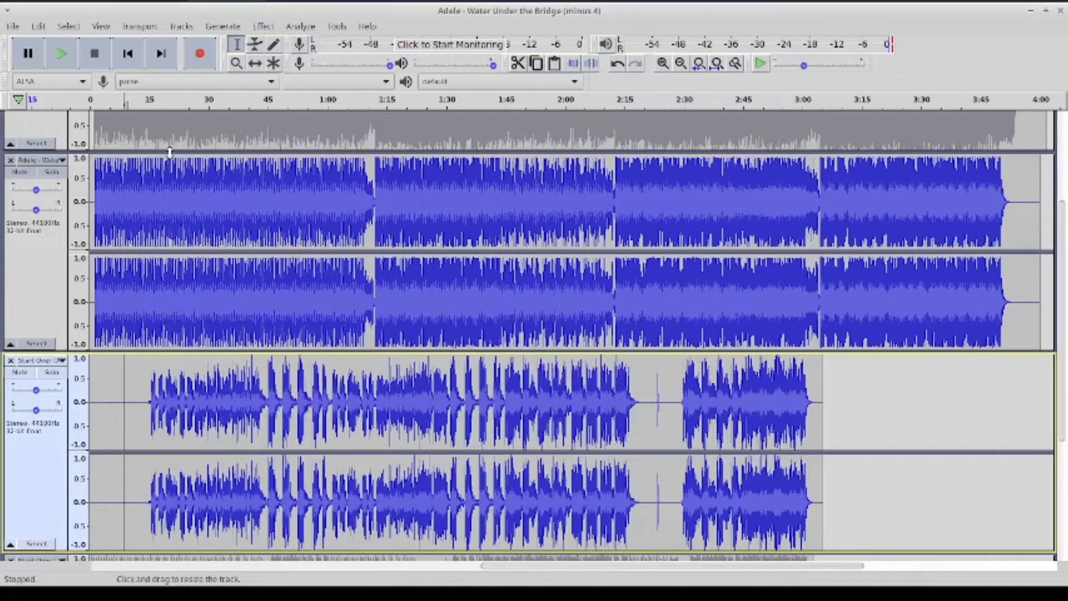
Clear the silent lead-in, about the first 13 seconds, from the Start Over track without shifting the vocals, and select the remaining clip
{"action": "left_click", "coordinate": [103, 313]}
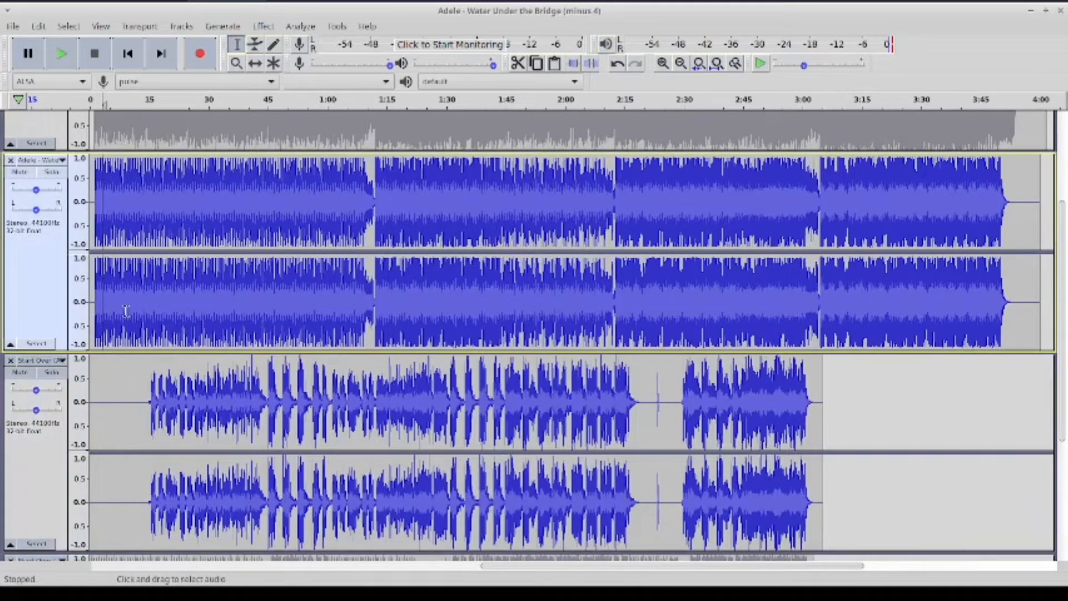
{"action": "left_click", "coordinate": [126, 311]}
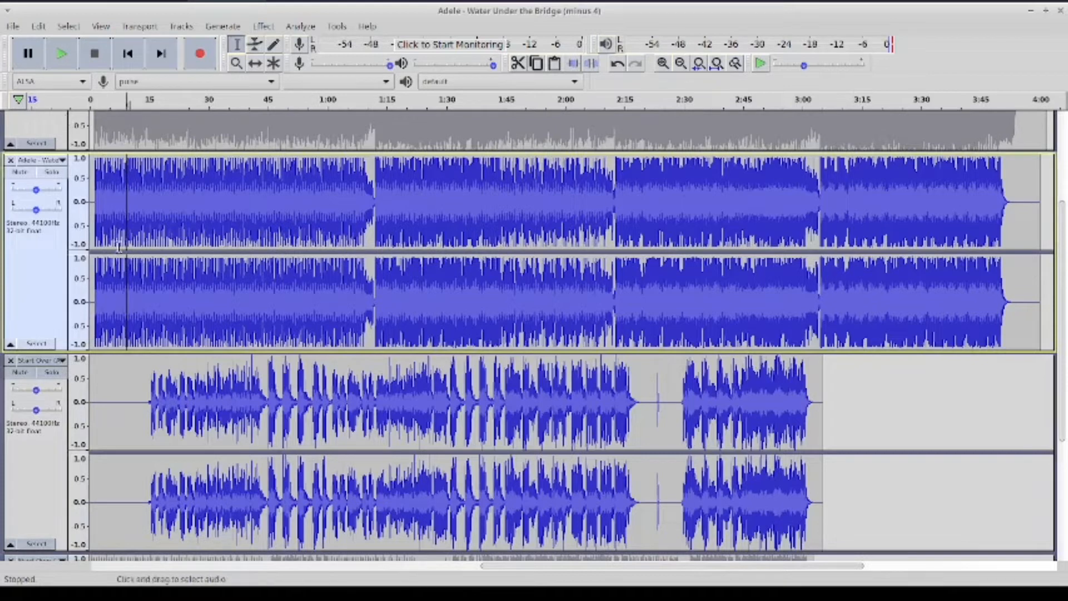
{"action": "left_click", "coordinate": [91, 237]}
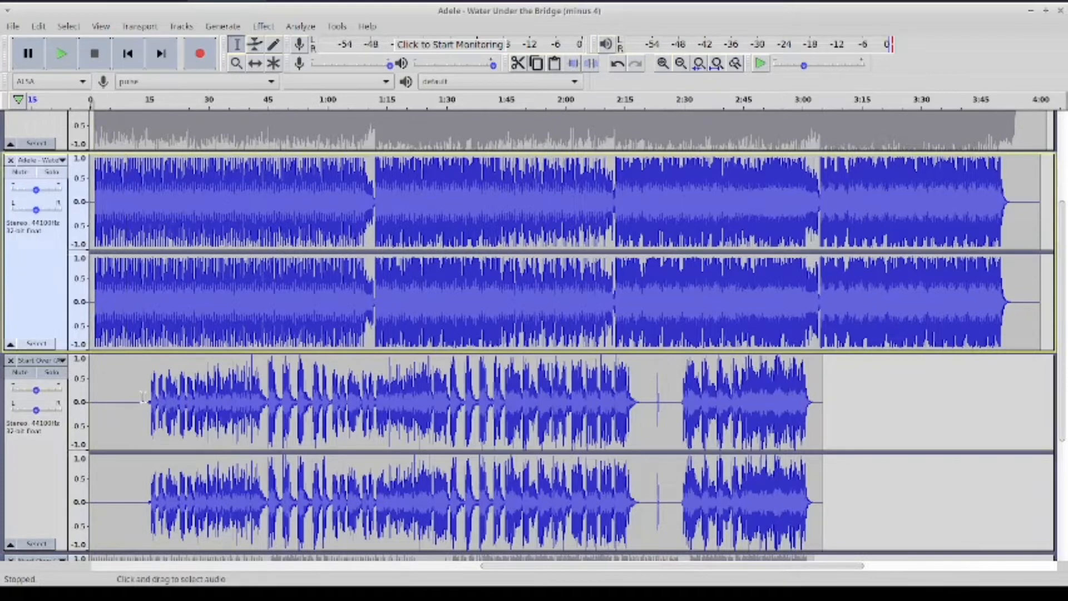
{"action": "left_click_drag", "start_coordinate": [143, 397], "coordinate": [92, 401]}
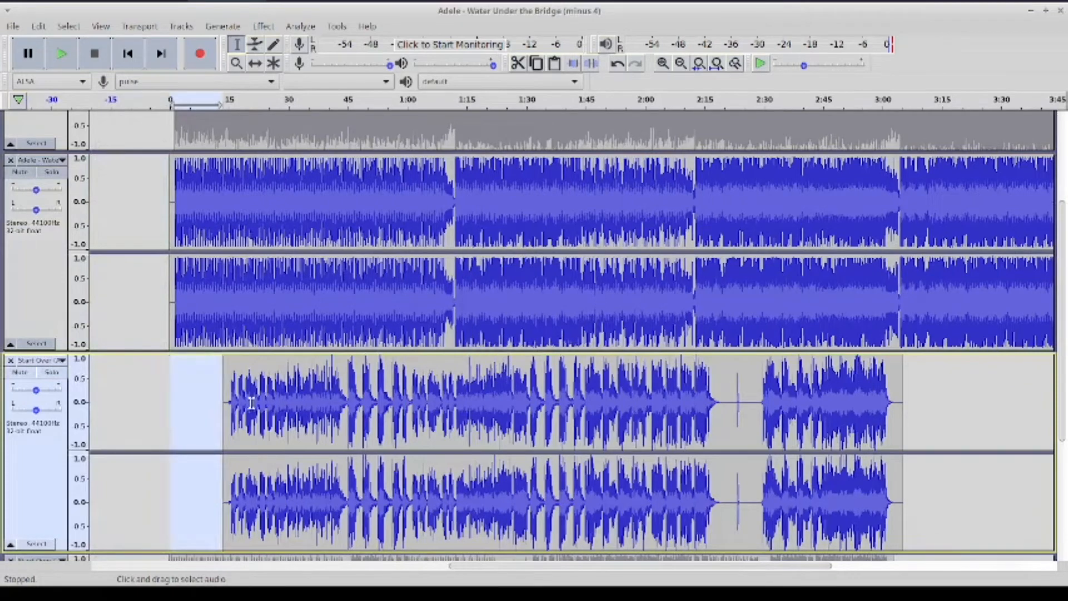
{"action": "double_click", "coordinate": [251, 403]}
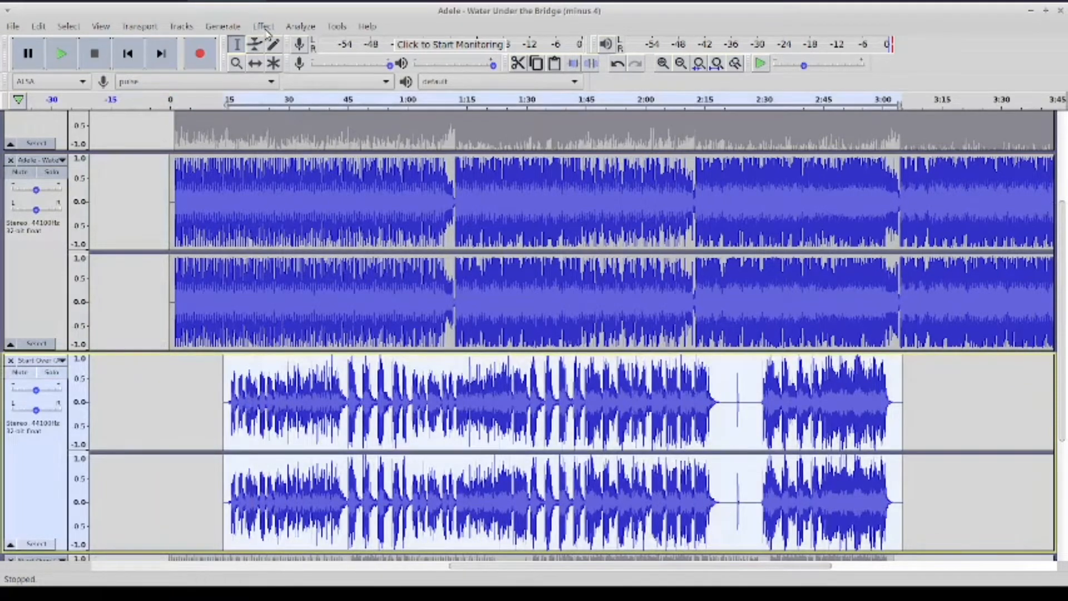
Switch to Tunebat in Firefox and search for "start over imagine dragons" to check the song's tempo
{"action": "left_click", "coordinate": [367, 0]}
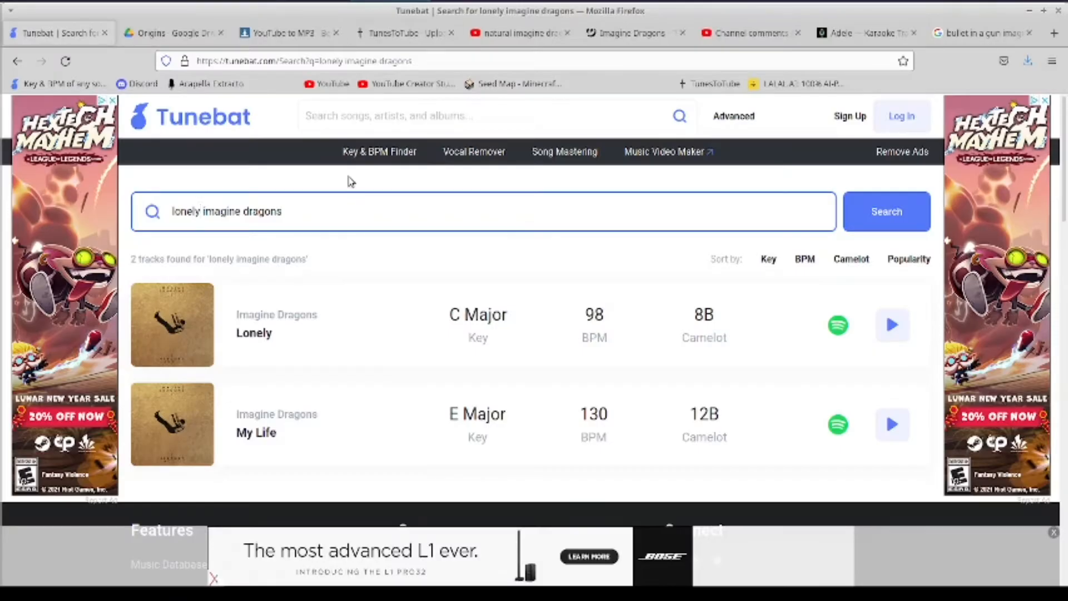
{"action": "key", "text": "BackSpace"}
{"action": "key", "text": "BackSpace"}
{"action": "key", "text": "BackSpace"}
{"action": "key", "text": "BackSpace"}
{"action": "key", "text": "BackSpace"}
{"action": "key", "text": "BackSpace"}
{"action": "type", "text": "start over"}
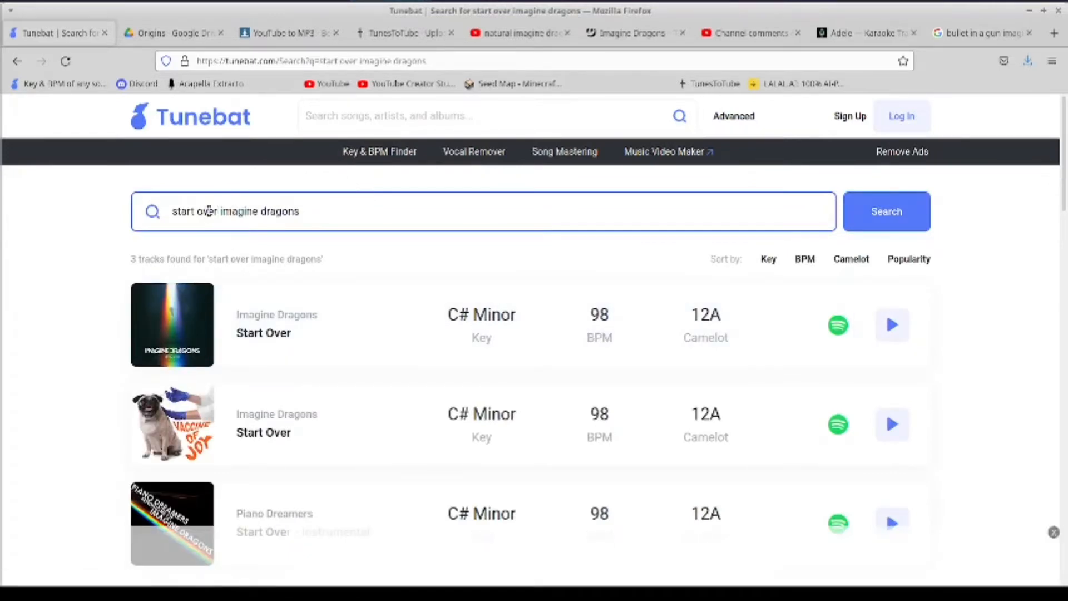
Search Tunebat for "water under the bridge" to check the tempo of Adele's song
{"action": "double_click", "coordinate": [203, 216]}
{"action": "key", "text": "BackSpace"}
{"action": "key", "text": "BackSpace"}
{"action": "key", "text": "BackSpace"}
{"action": "key", "text": "BackSpace"}
{"action": "key", "text": "BackSpace"}
{"action": "key", "text": "BackSpace"}
{"action": "key", "text": "BackSpace"}
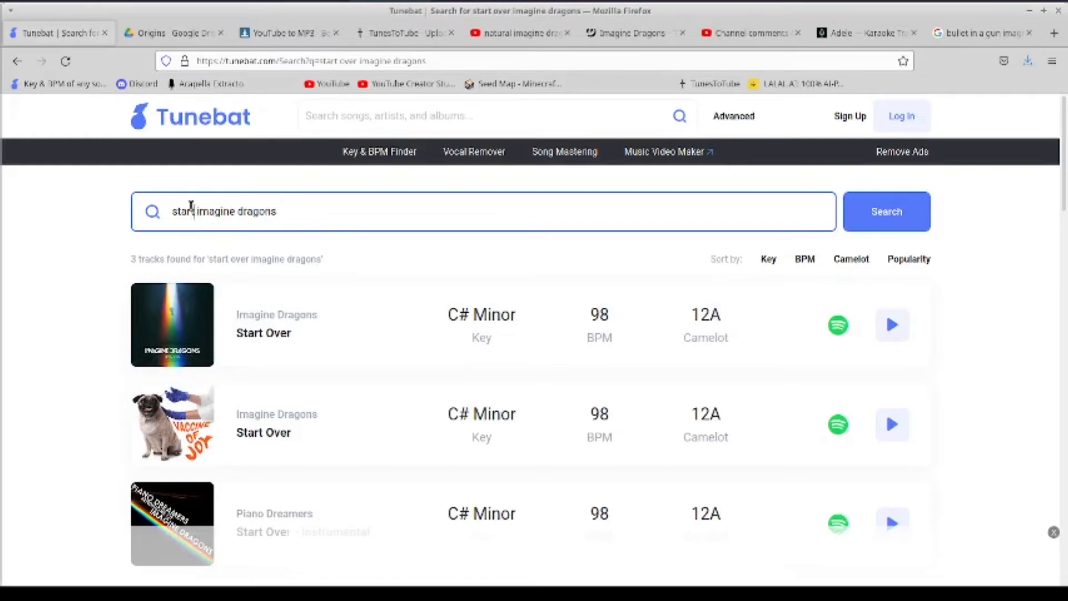
{"action": "key", "text": "Delete"}
{"action": "key", "text": "Delete"}
{"action": "key", "text": "Delete"}
{"action": "key", "text": "Delete"}
{"action": "key", "text": "Delete"}
{"action": "key", "text": "Delete"}
{"action": "key", "text": "Delete"}
{"action": "key", "text": "Delete"}
{"action": "key", "text": "Delete"}
{"action": "key", "text": "Delete"}
{"action": "key", "text": "Delete"}
{"action": "key", "text": "Delete"}
{"action": "key", "text": "Delete"}
{"action": "key", "text": "Delete"}
{"action": "key", "text": "Delete"}
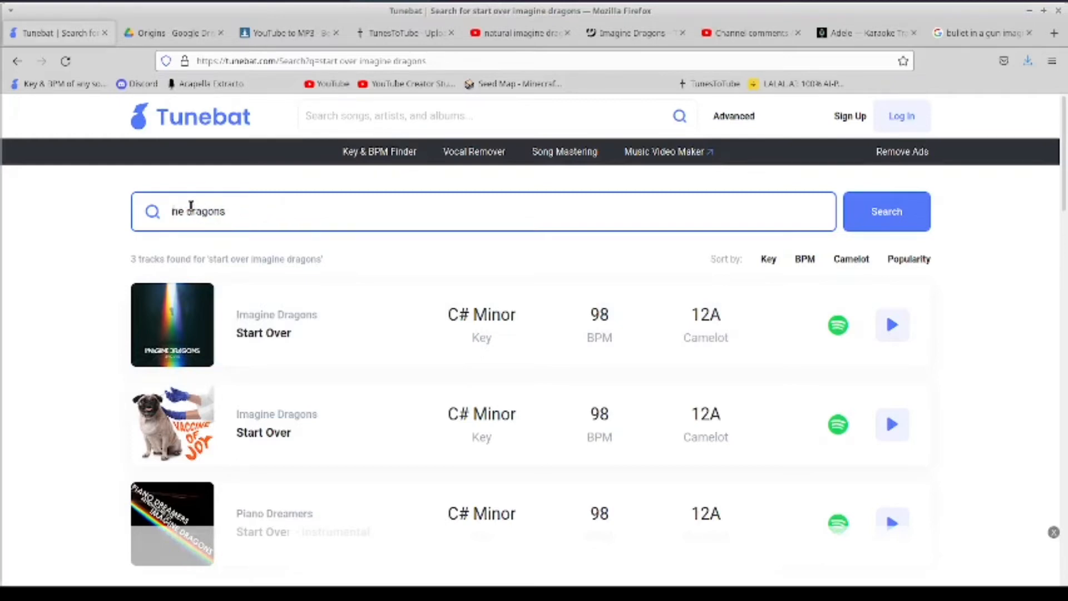
{"action": "type", "text": "water under the bridge"}
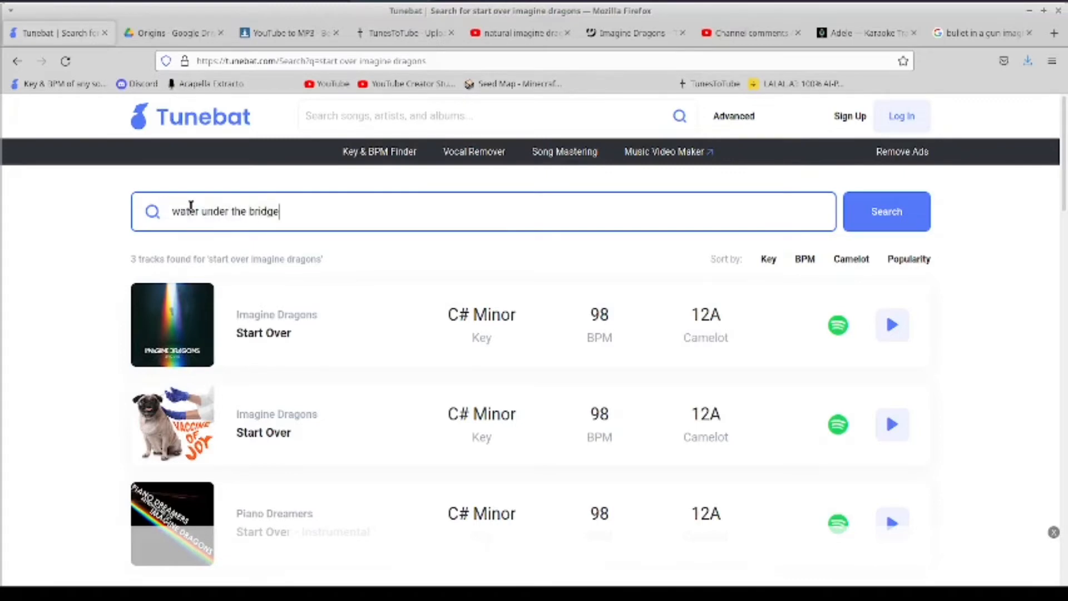
{"action": "key", "text": "Return"}
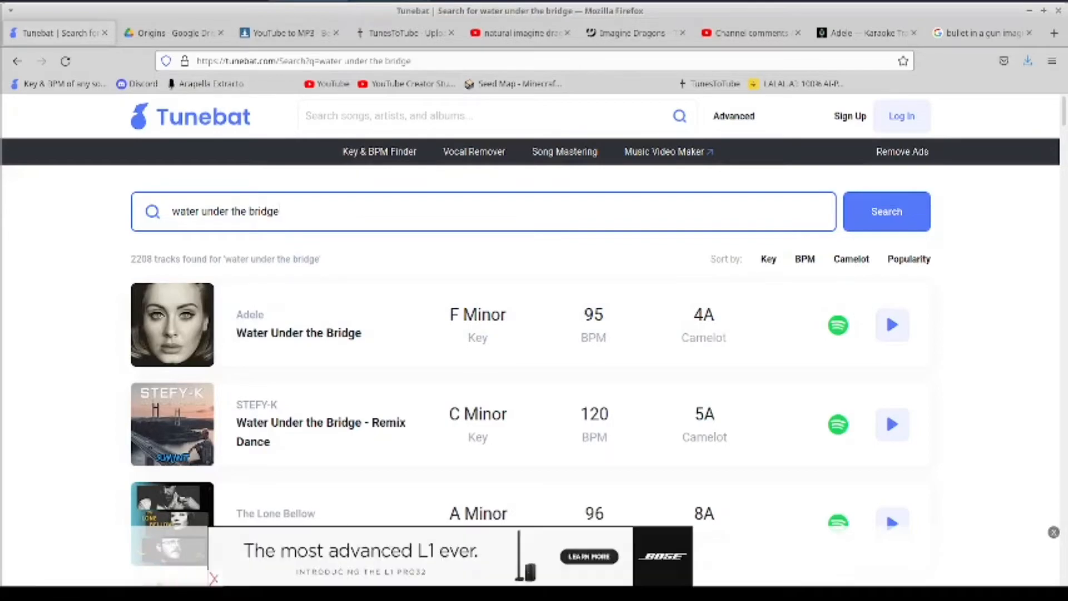
Switch back to Audacity and change the tempo of both Adele tracks from 95 to 98 beats per minute
{"action": "left_click", "coordinate": [227, 1]}
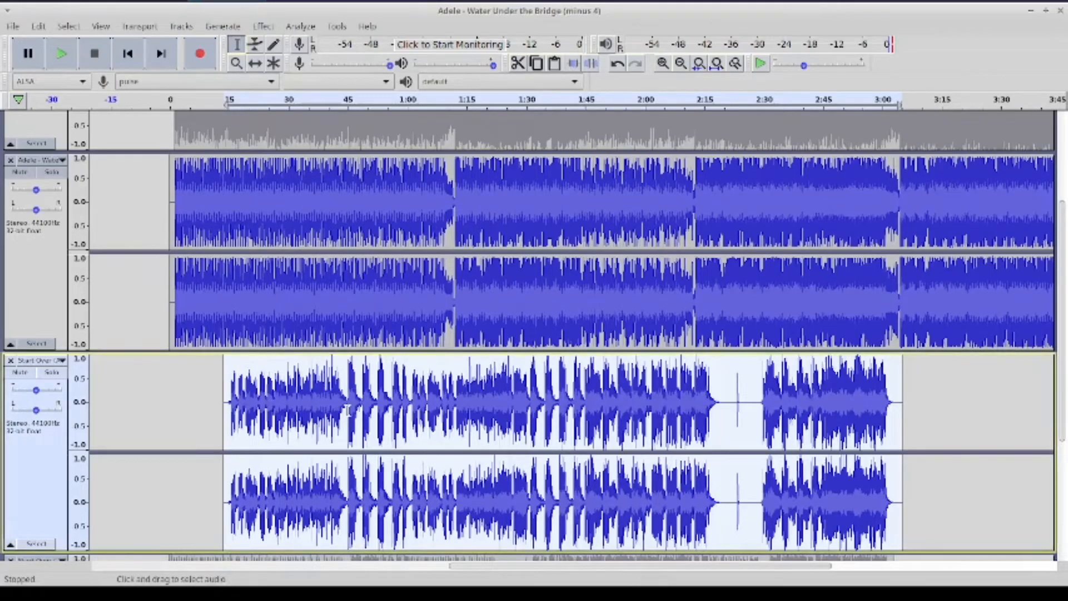
{"action": "double_click", "coordinate": [312, 316]}
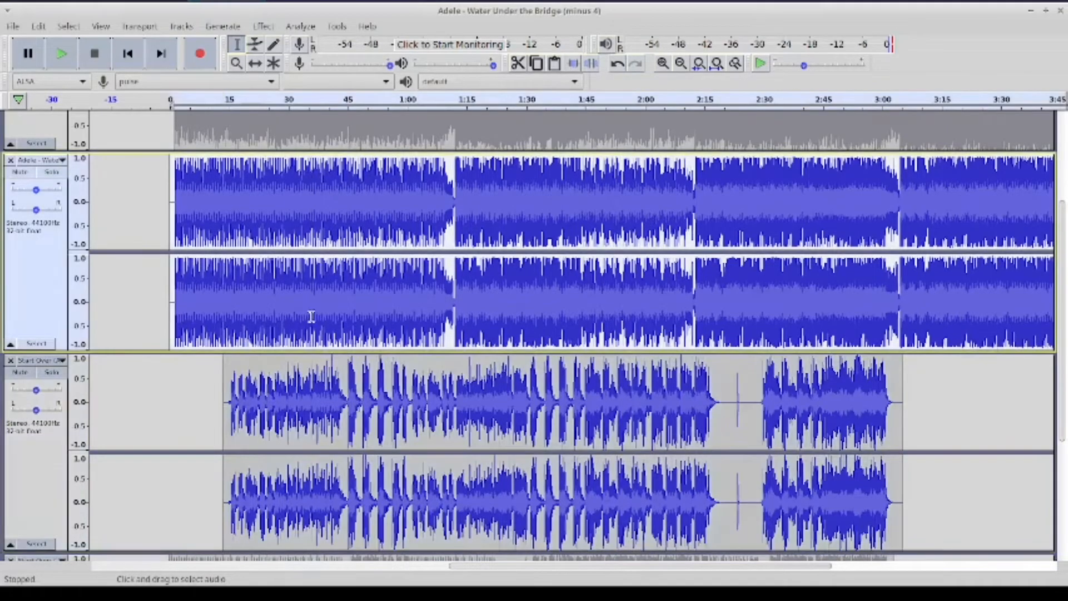
{"action": "scroll", "coordinate": [52, 231], "scroll_direction": "up", "scroll_amount": 3}
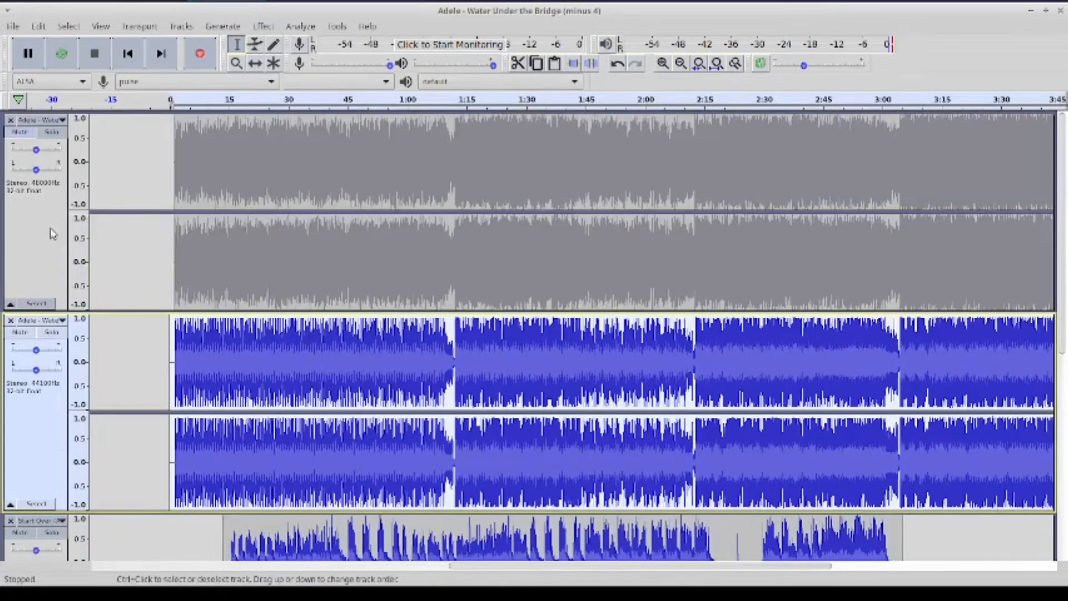
{"action": "left_click", "coordinate": [263, 27]}
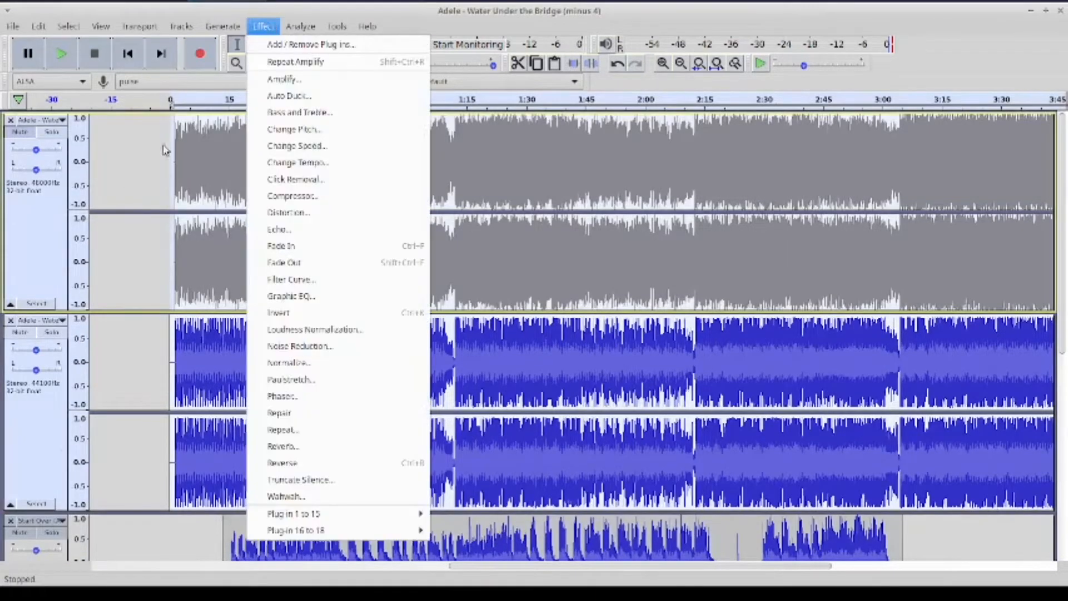
{"action": "left_click", "coordinate": [345, 162]}
{"action": "double_click", "coordinate": [502, 306]}
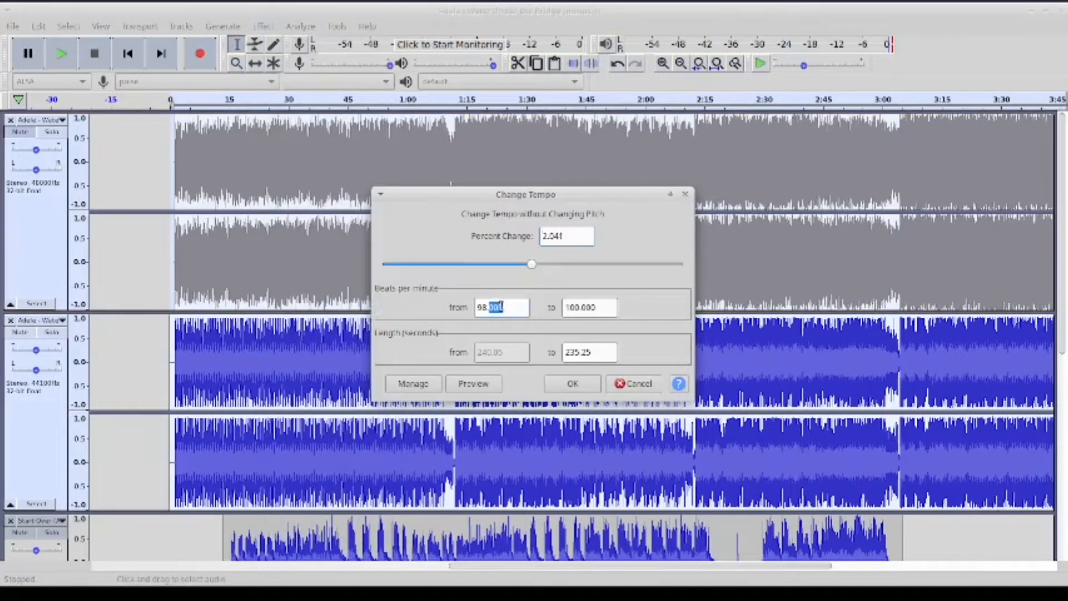
{"action": "triple_click", "coordinate": [503, 306]}
{"action": "type", "text": "95"}
{"action": "double_click", "coordinate": [583, 307]}
{"action": "key", "text": "BackSpace"}
{"action": "key", "text": "BackSpace"}
{"action": "key", "text": "BackSpace"}
{"action": "type", "text": "8"}
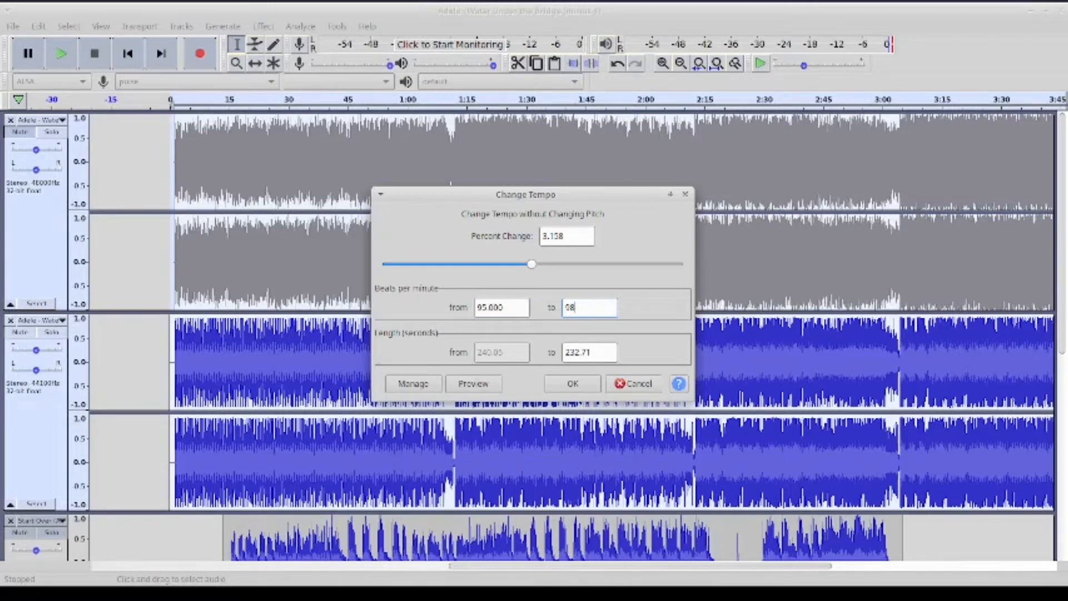
{"action": "left_click", "coordinate": [571, 384]}
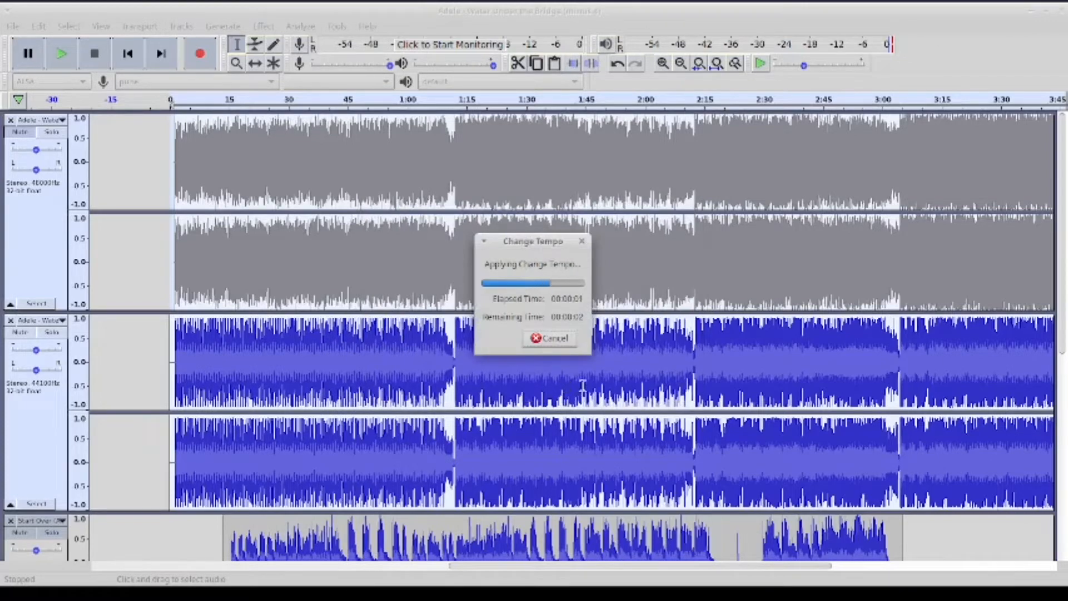
Shift the Start Over clip earlier to begin at about 7 seconds, and play the mix from the beginning
{"action": "scroll", "coordinate": [587, 357], "scroll_direction": "down", "scroll_amount": 4}
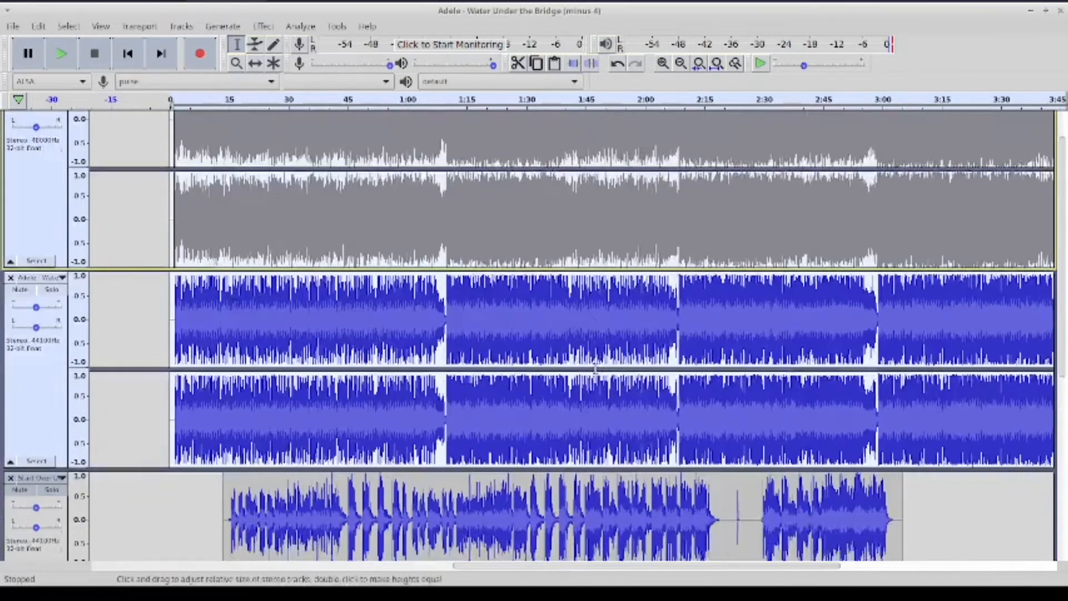
{"action": "left_click", "coordinate": [245, 198]}
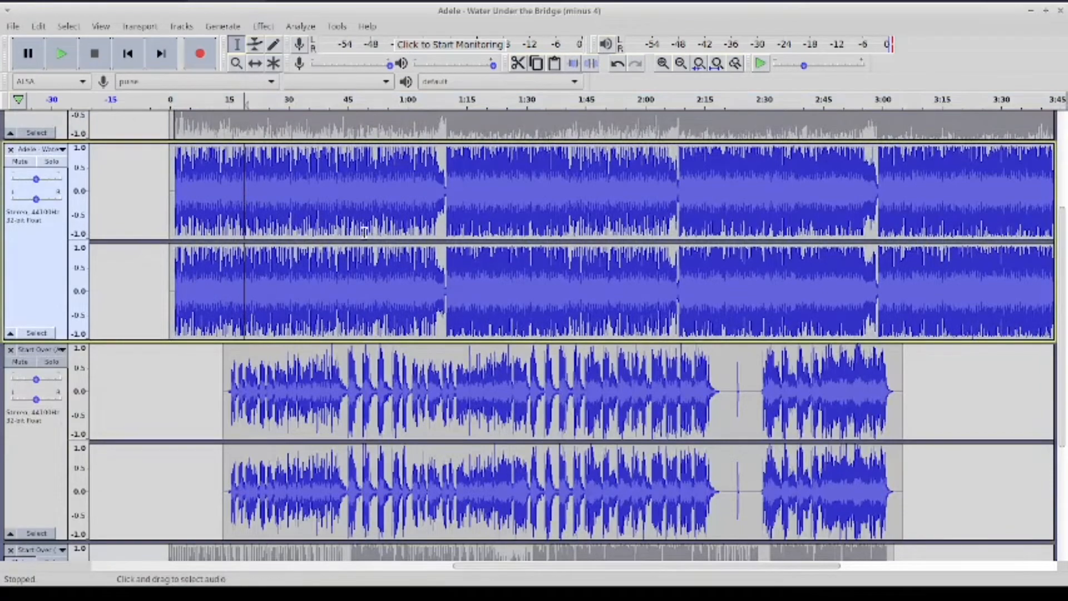
{"action": "left_click", "coordinate": [255, 63]}
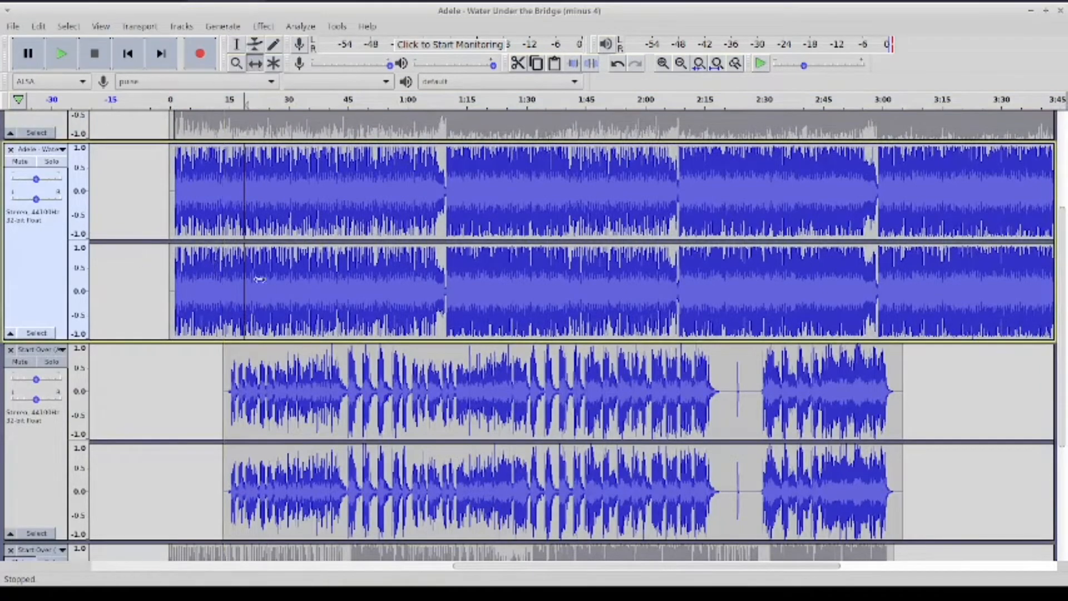
{"action": "left_click_drag", "start_coordinate": [255, 389], "coordinate": [231, 376]}
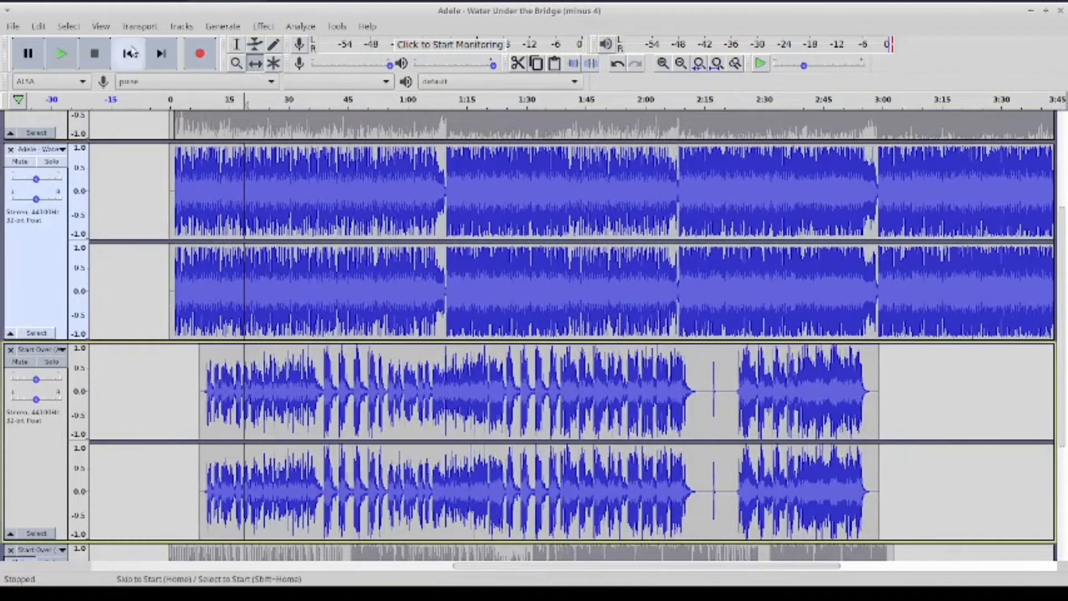
{"action": "left_click", "coordinate": [127, 53]}
{"action": "left_click", "coordinate": [61, 54]}
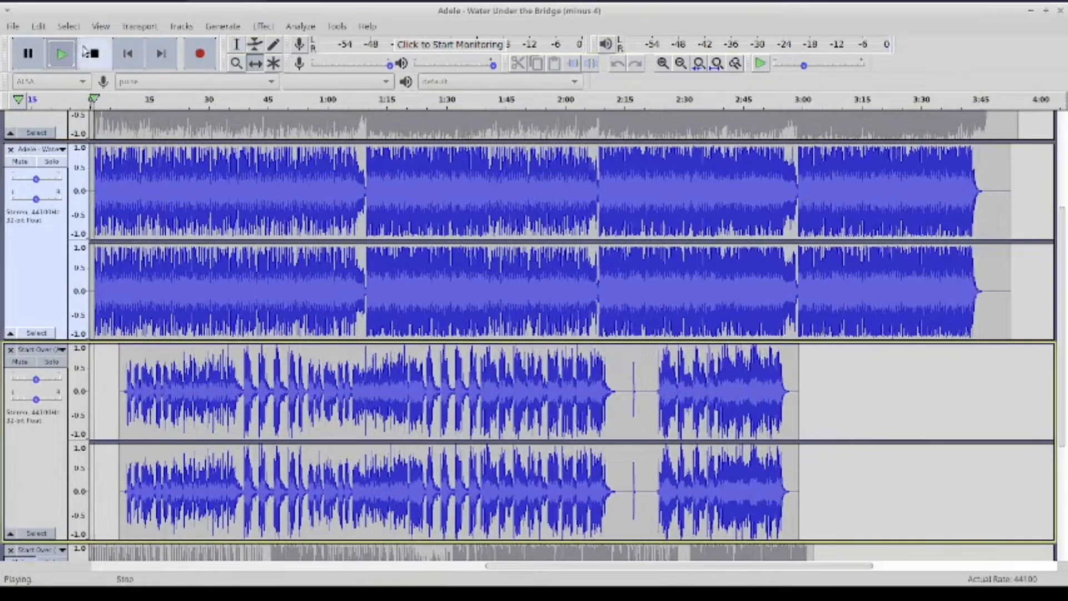
{"action": "left_click", "coordinate": [662, 63]}
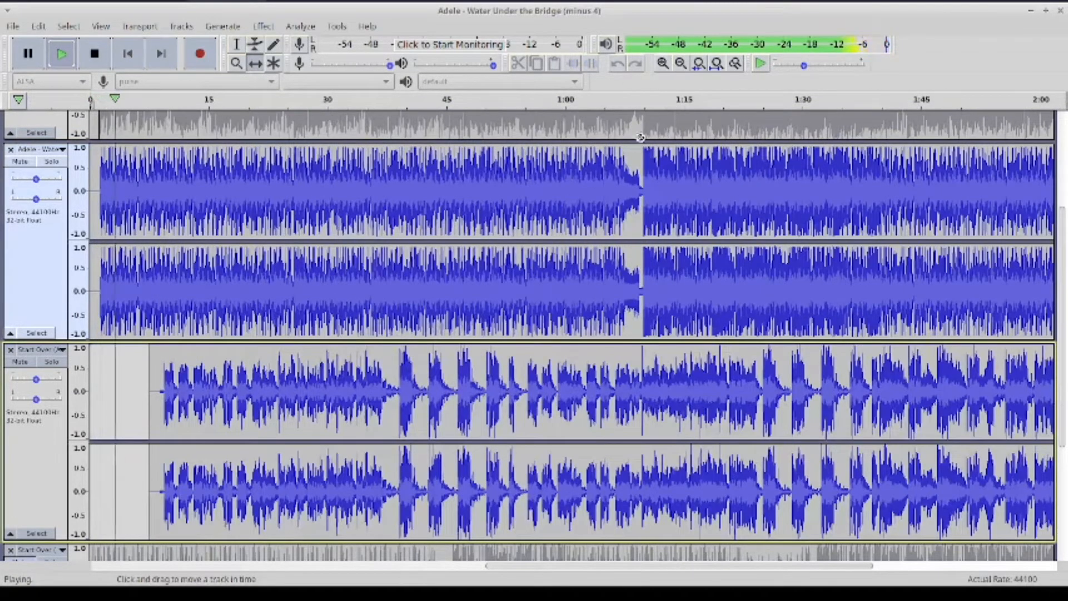
{"action": "left_click", "coordinate": [100, 64]}
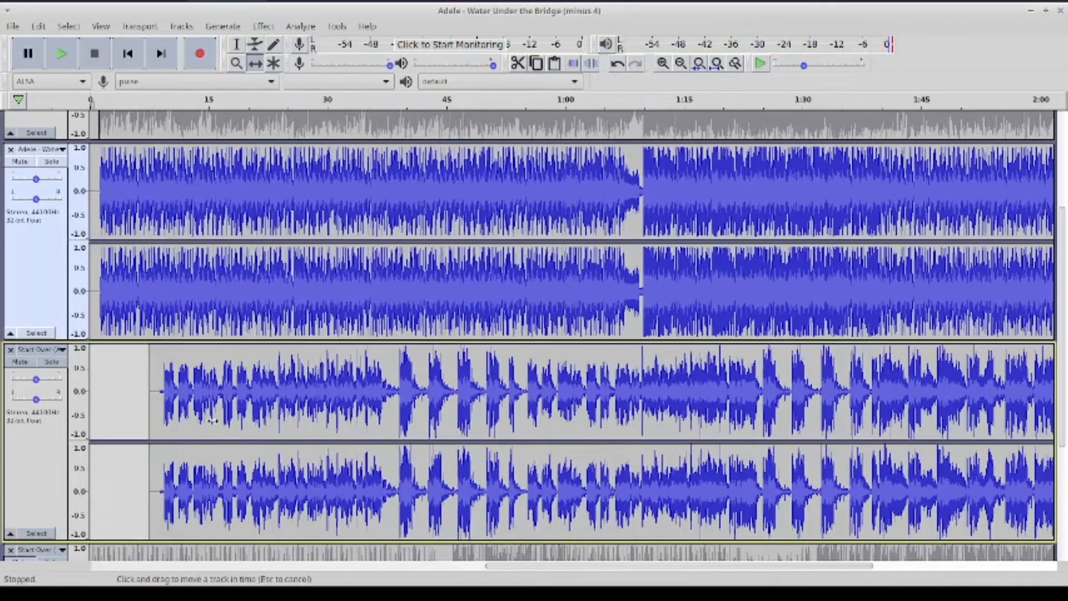
Shift the Start Over clip later to begin at about 9.5 seconds, and play the mix from about 7 seconds
{"action": "left_click_drag", "start_coordinate": [216, 419], "coordinate": [233, 418]}
{"action": "left_click", "coordinate": [236, 45]}
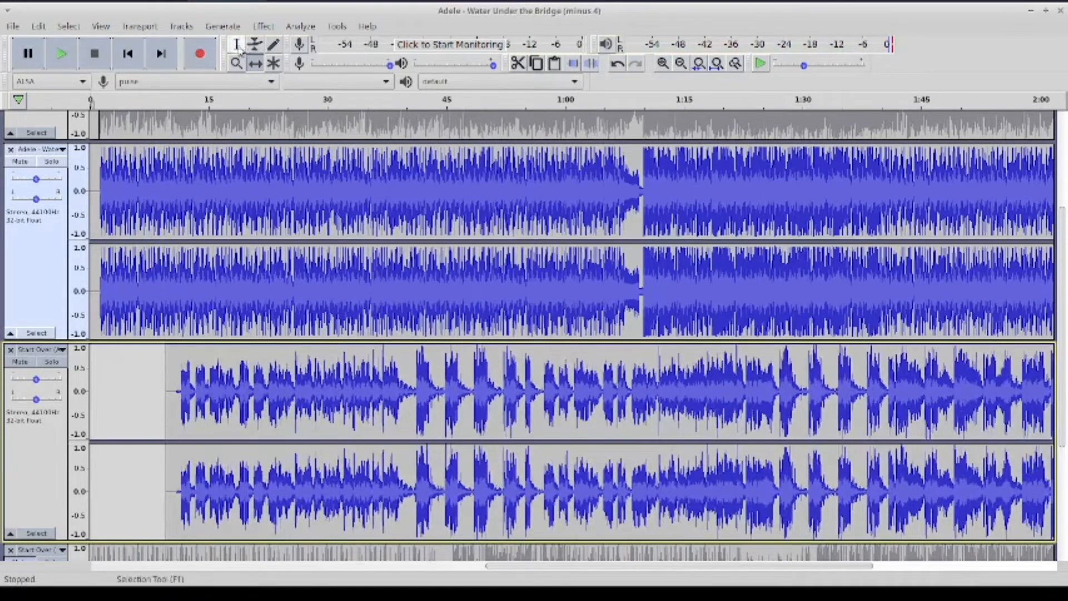
{"action": "left_click", "coordinate": [145, 266]}
{"action": "left_click", "coordinate": [61, 54]}
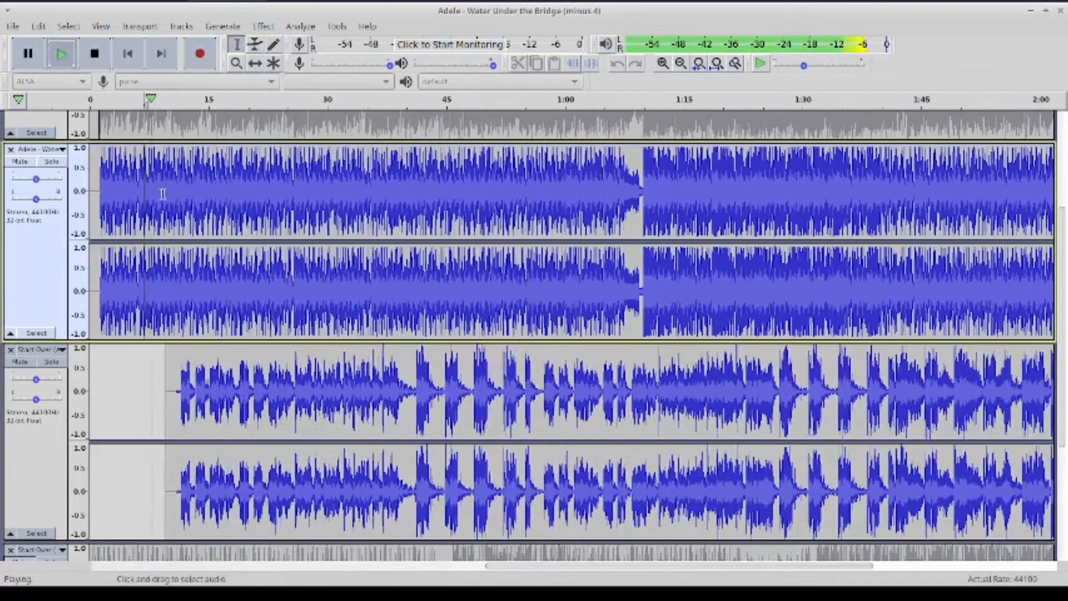
{"action": "left_click", "coordinate": [159, 305]}
{"action": "left_click", "coordinate": [95, 53]}
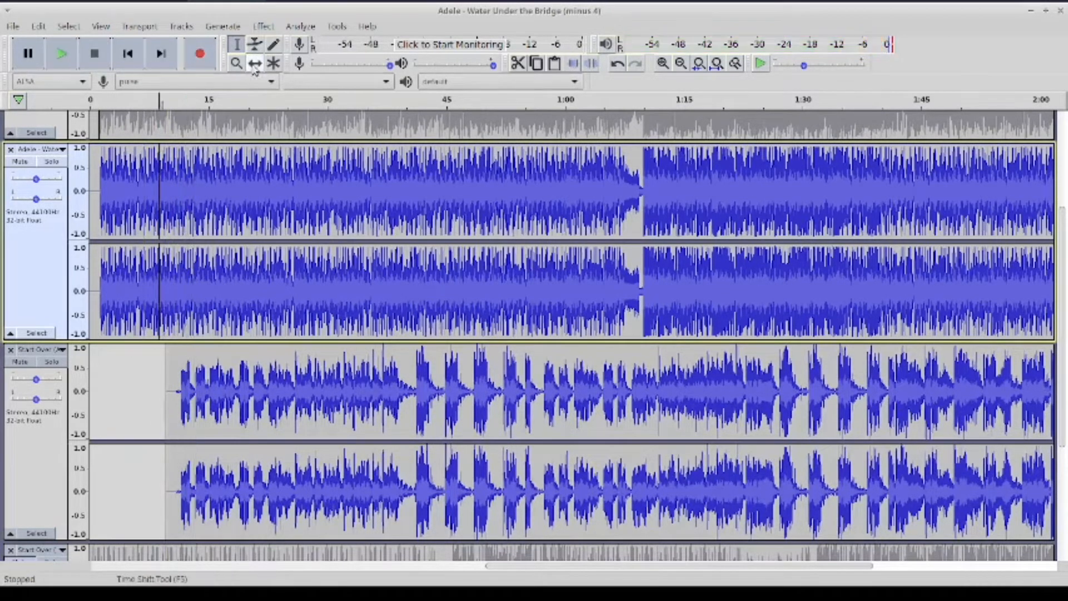
Nudge the Start Over clip later to begin at about 10 seconds, and play the vocal entry
{"action": "left_click", "coordinate": [256, 63]}
{"action": "left_click_drag", "start_coordinate": [238, 370], "coordinate": [243, 365]}
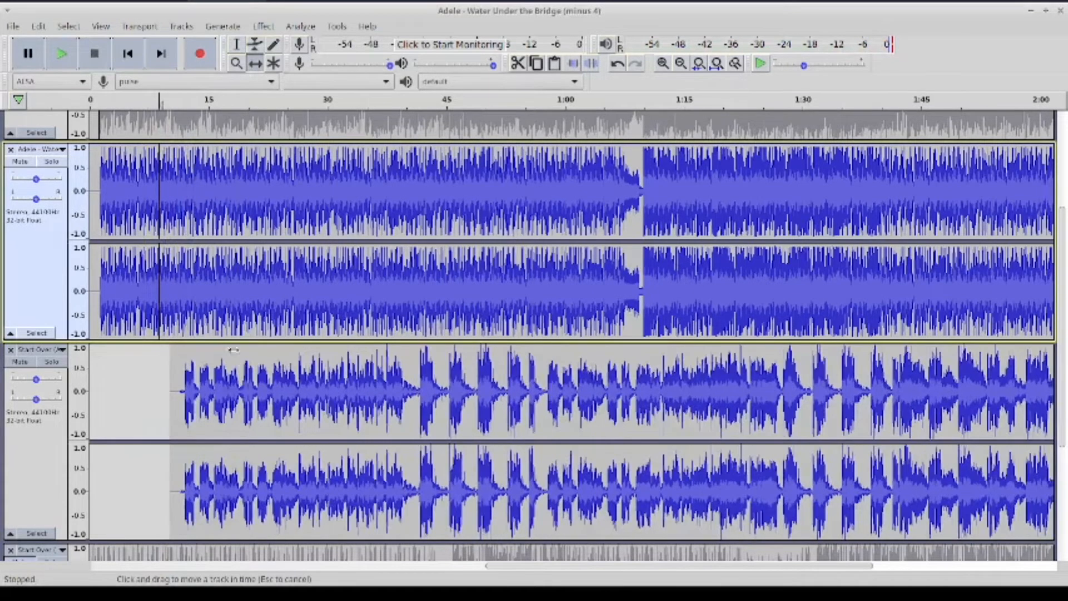
{"action": "left_click", "coordinate": [62, 54]}
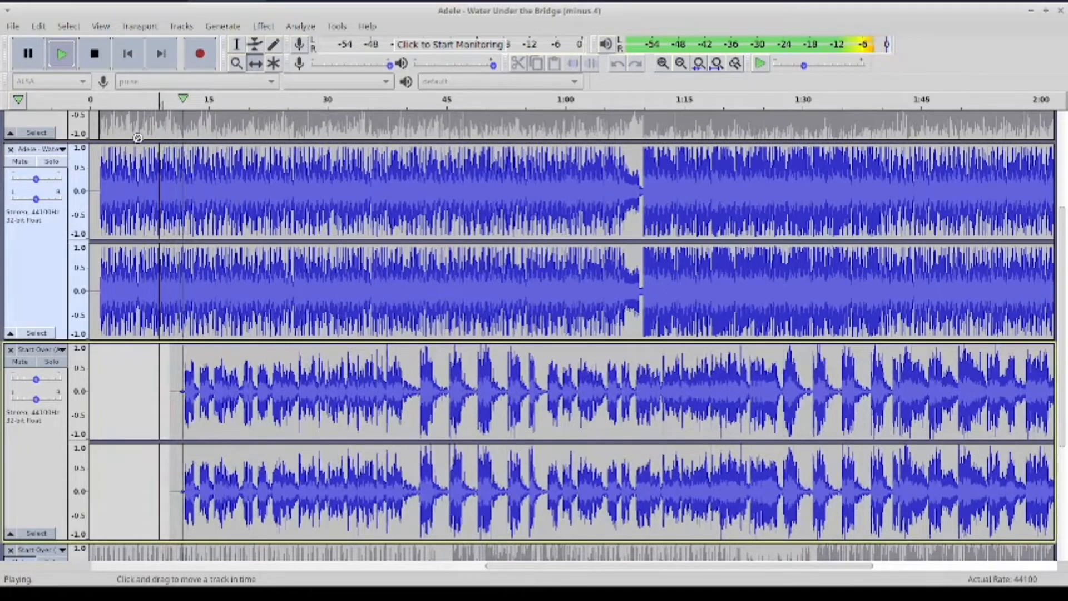
{"action": "left_click", "coordinate": [95, 54]}
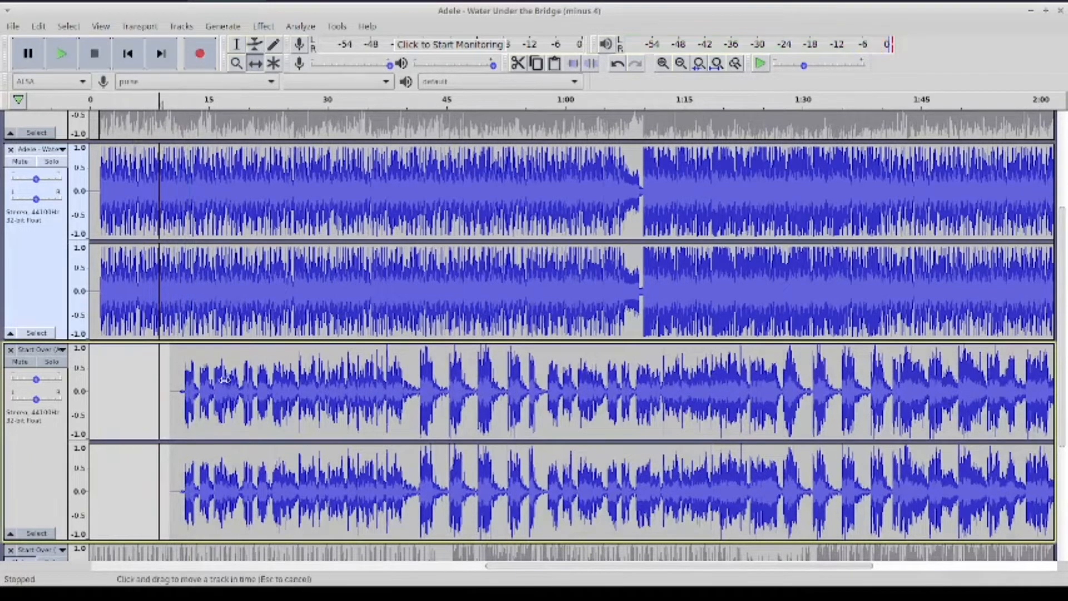
Replay the vocal entry, nudge the Start Over clip about 0.1 seconds earlier, and play it again
{"action": "left_click", "coordinate": [663, 63]}
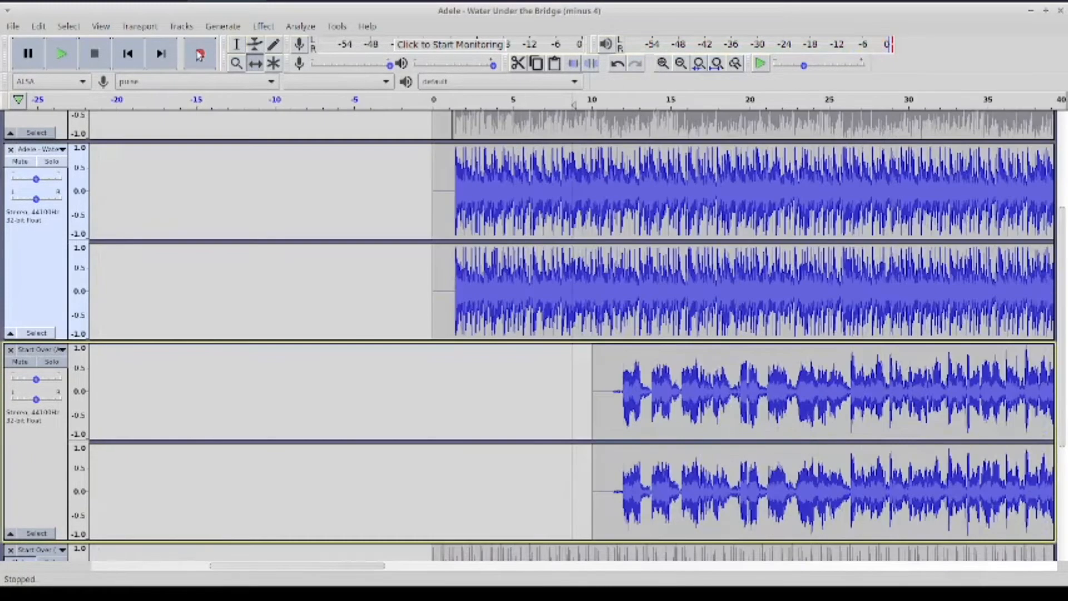
{"action": "left_click", "coordinate": [74, 59]}
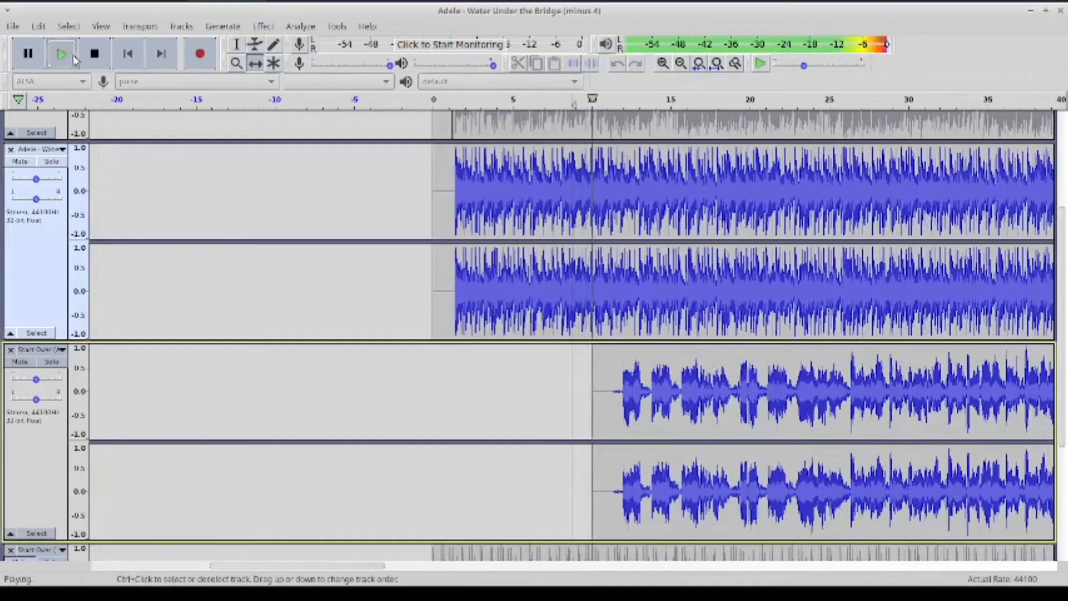
{"action": "left_click", "coordinate": [93, 55]}
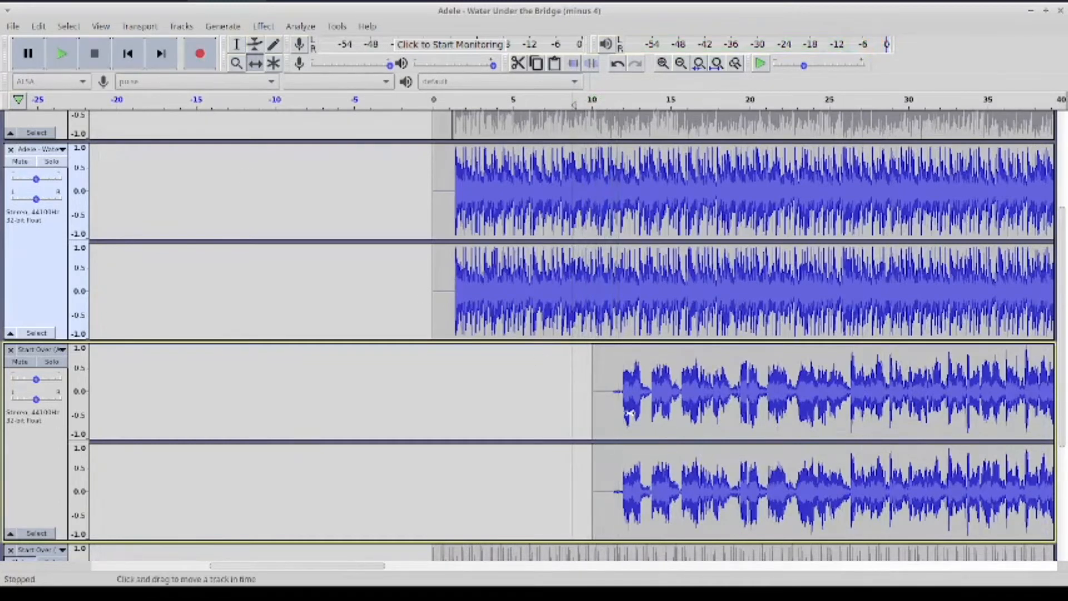
{"action": "left_click_drag", "start_coordinate": [629, 414], "coordinate": [627, 414]}
{"action": "left_click", "coordinate": [66, 51]}
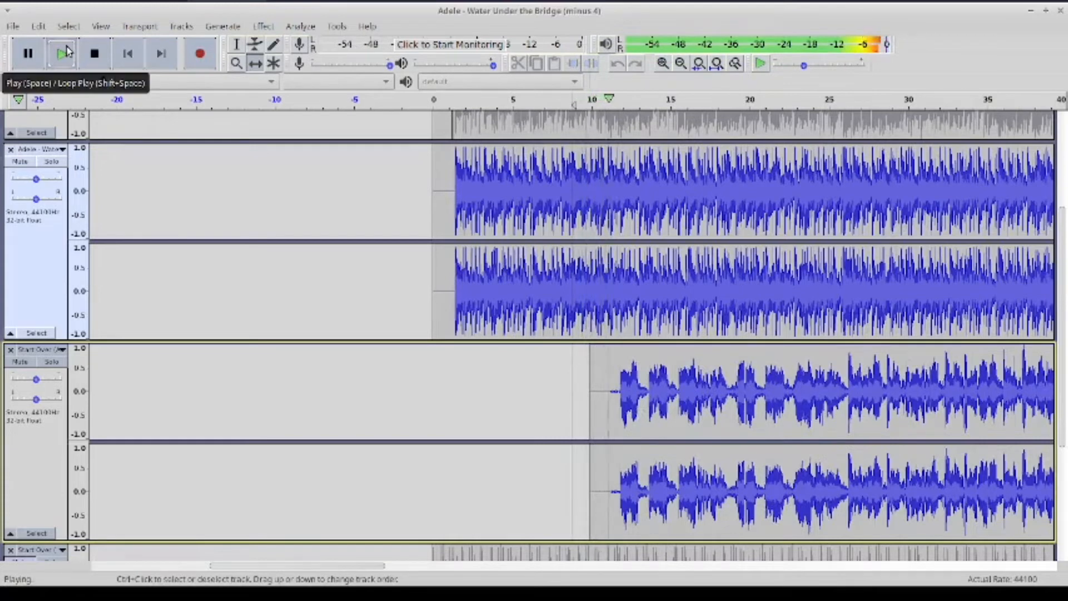
Nudge the Start Over clip about 0.05 seconds earlier and play the vocal entry
{"action": "left_click", "coordinate": [95, 53]}
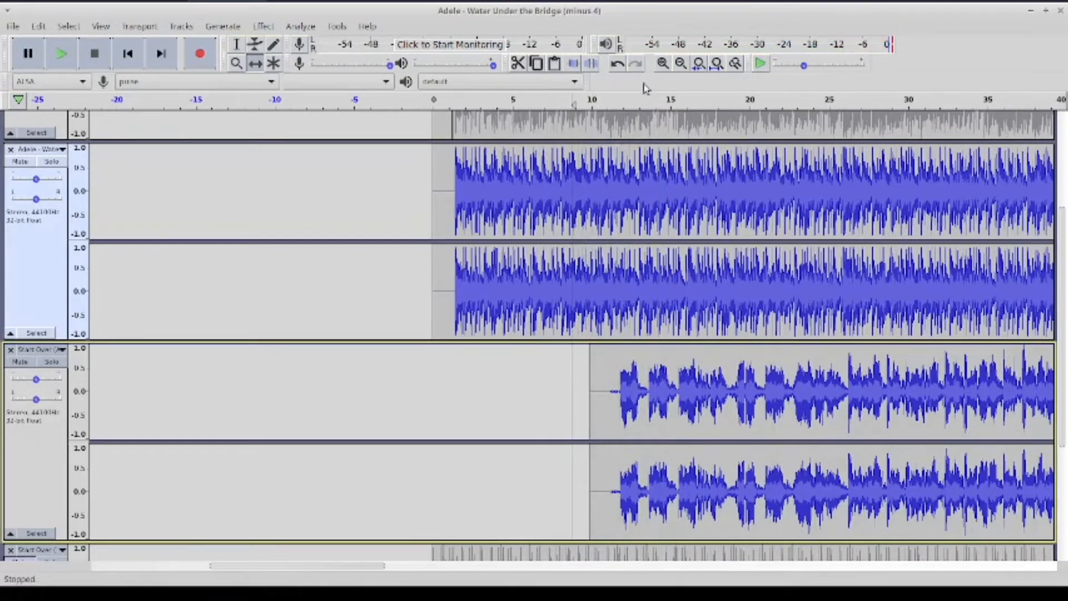
{"action": "double_click", "coordinate": [662, 63]}
{"action": "left_click_drag", "start_coordinate": [702, 351], "coordinate": [699, 352]}
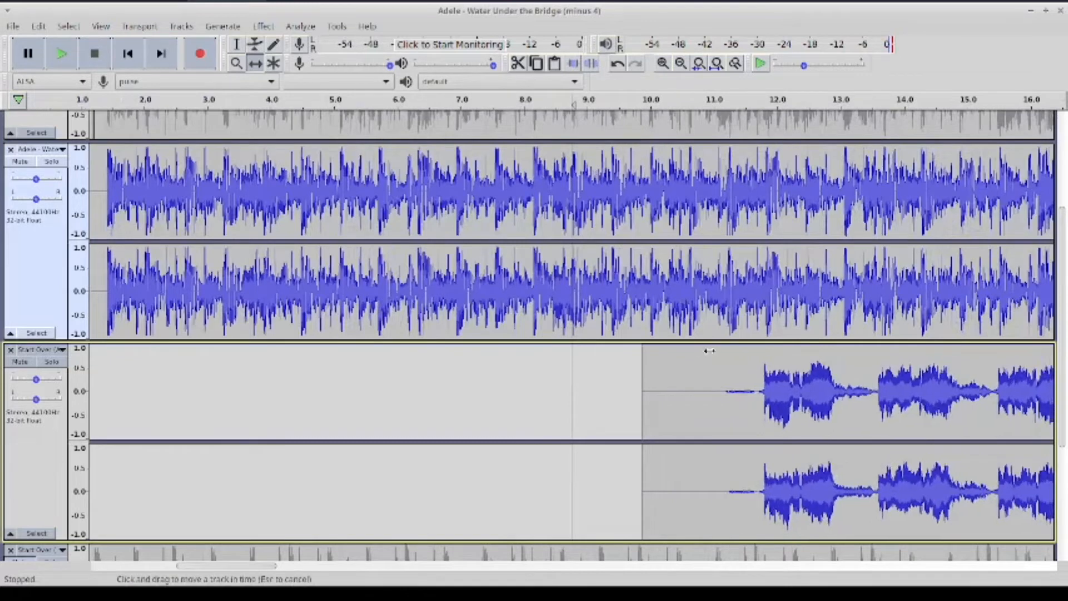
{"action": "left_click", "coordinate": [50, 61]}
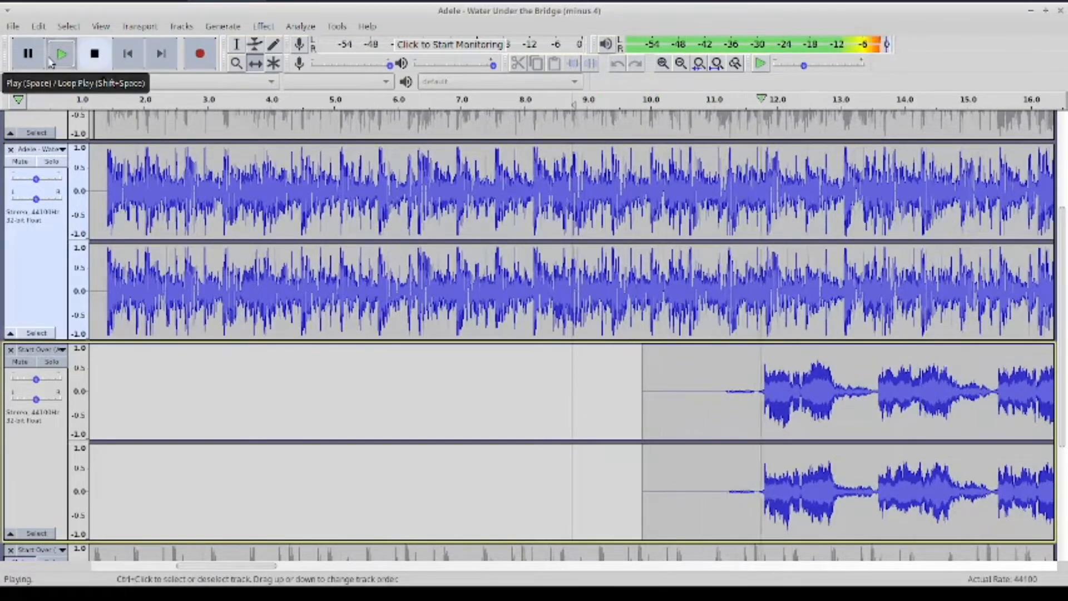
{"action": "left_click", "coordinate": [681, 63]}
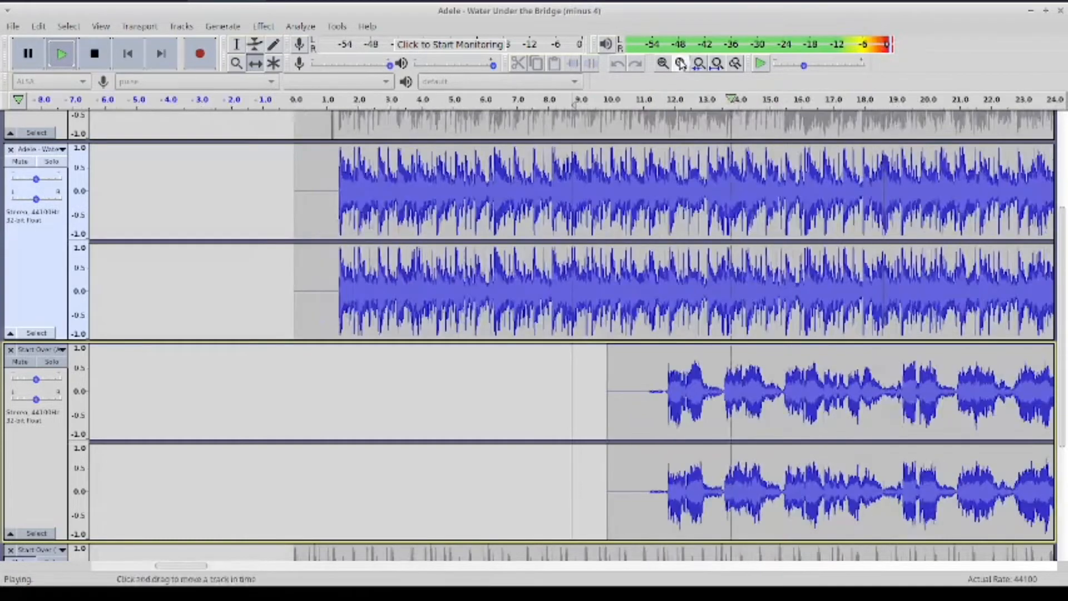
{"action": "left_click", "coordinate": [681, 63]}
{"action": "left_click", "coordinate": [102, 53]}
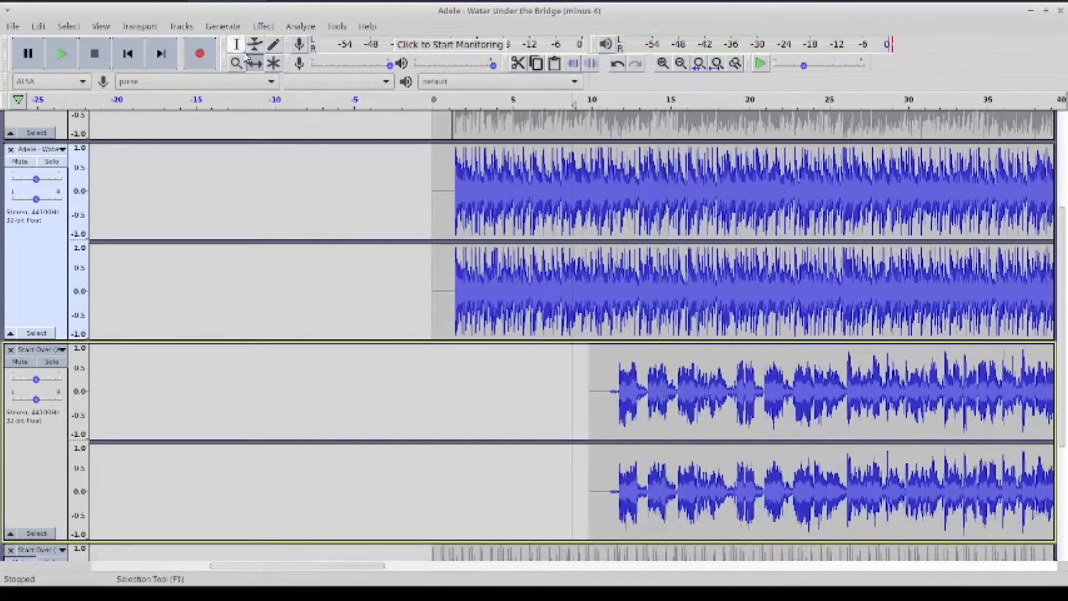
Lower the pitch of the whole Start Over clip with Change Pitch, using a negative semitone value, and play the vocal entry
{"action": "double_click", "coordinate": [727, 408]}
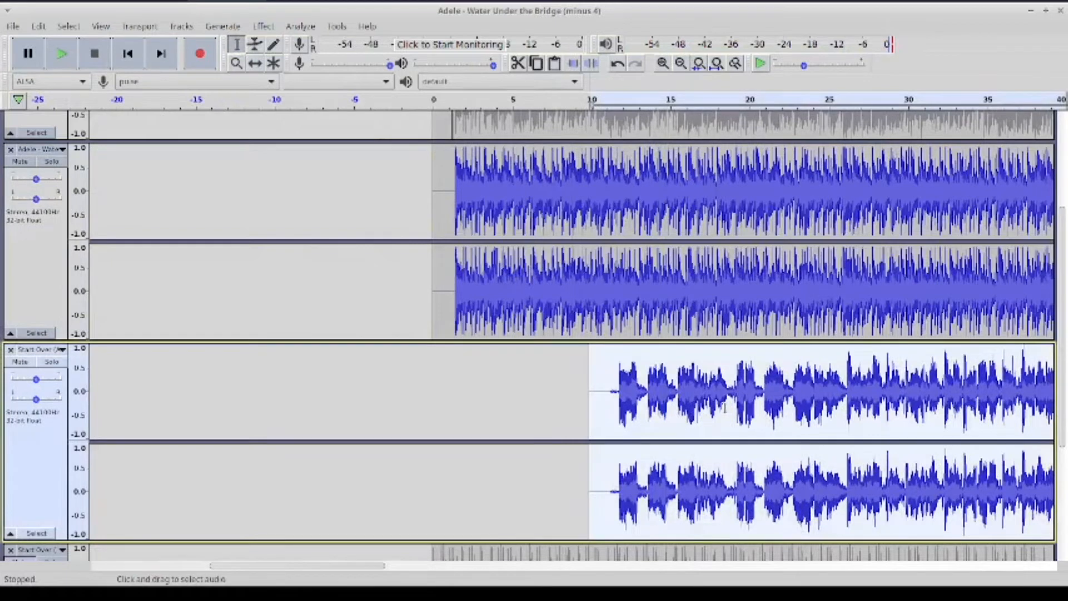
{"action": "left_click", "coordinate": [262, 27]}
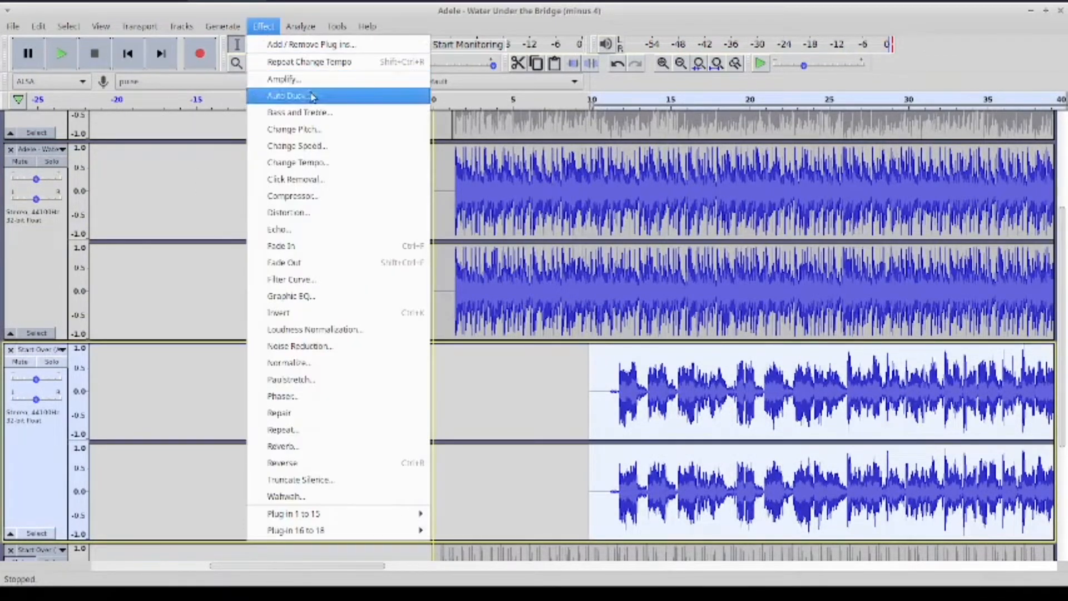
{"action": "left_click", "coordinate": [295, 129]}
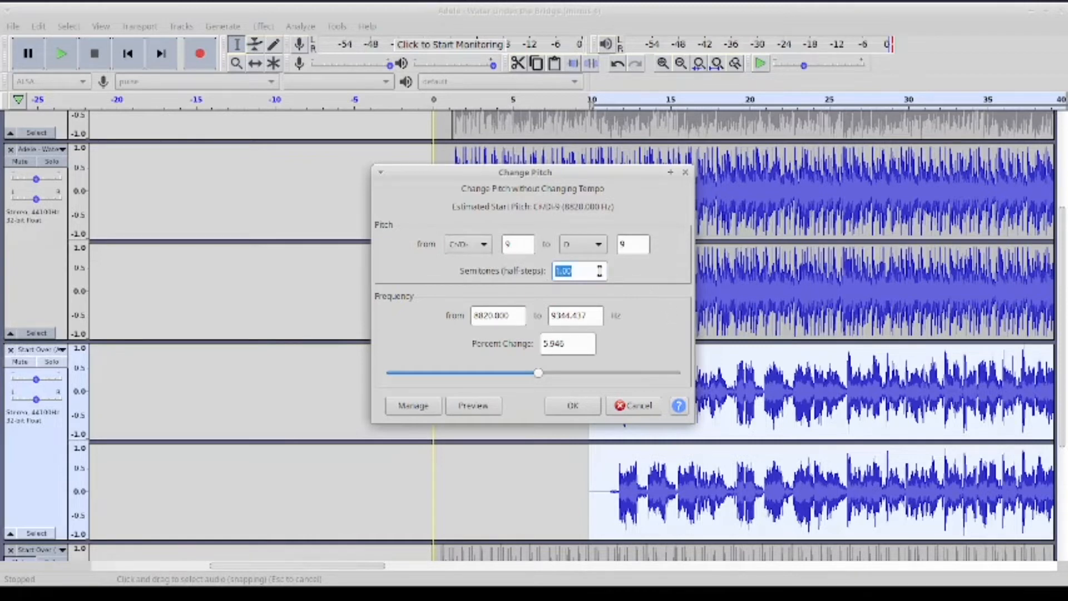
{"action": "type", "text": "-"}
{"action": "left_click", "coordinate": [569, 401]}
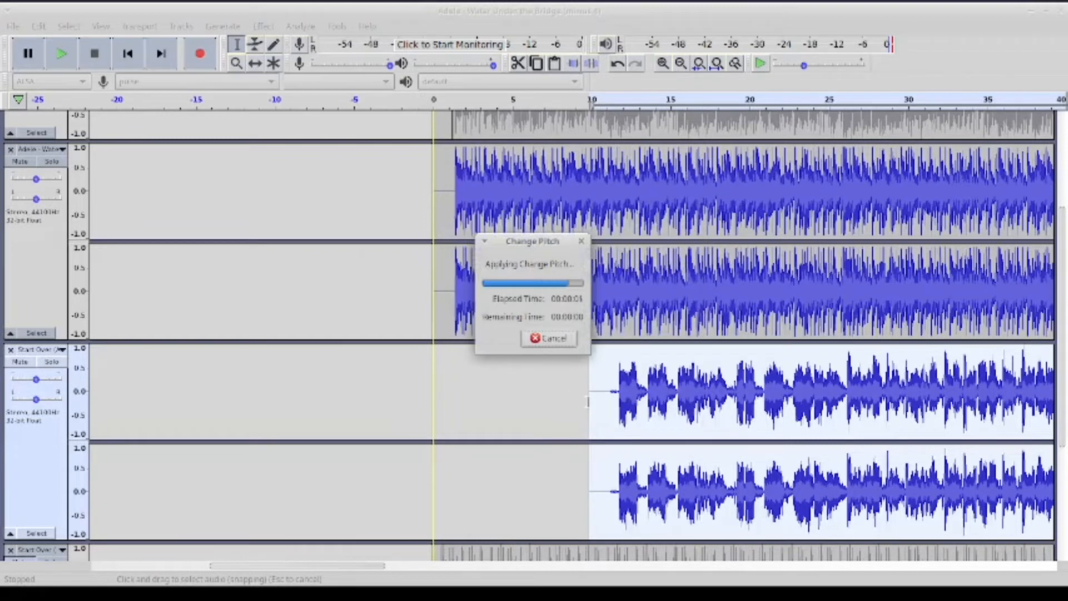
{"action": "left_click", "coordinate": [58, 55]}
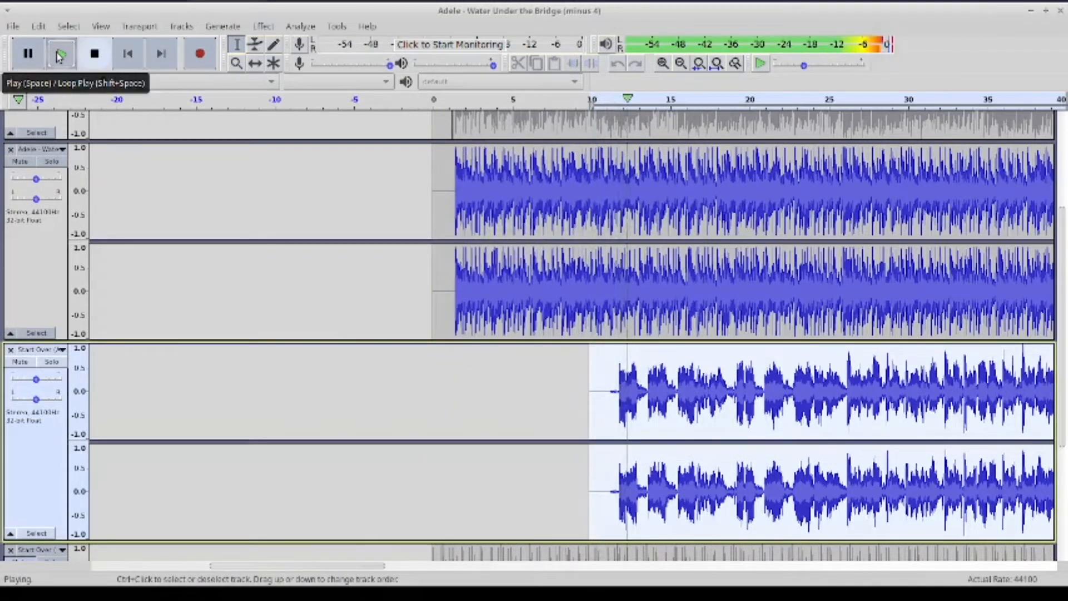
{"action": "left_click", "coordinate": [94, 53]}
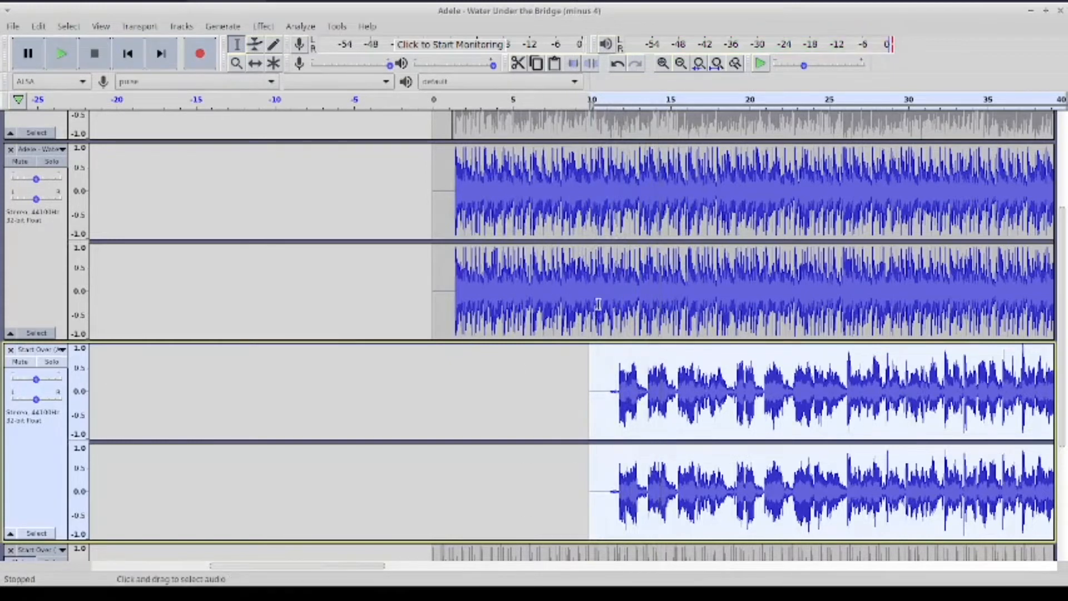
Check the key of Adele's Water Under the Bridge on Tunebat against the Camelot wheel image, and replay the vocal entry in Audacity
{"action": "left_click", "coordinate": [380, 1]}
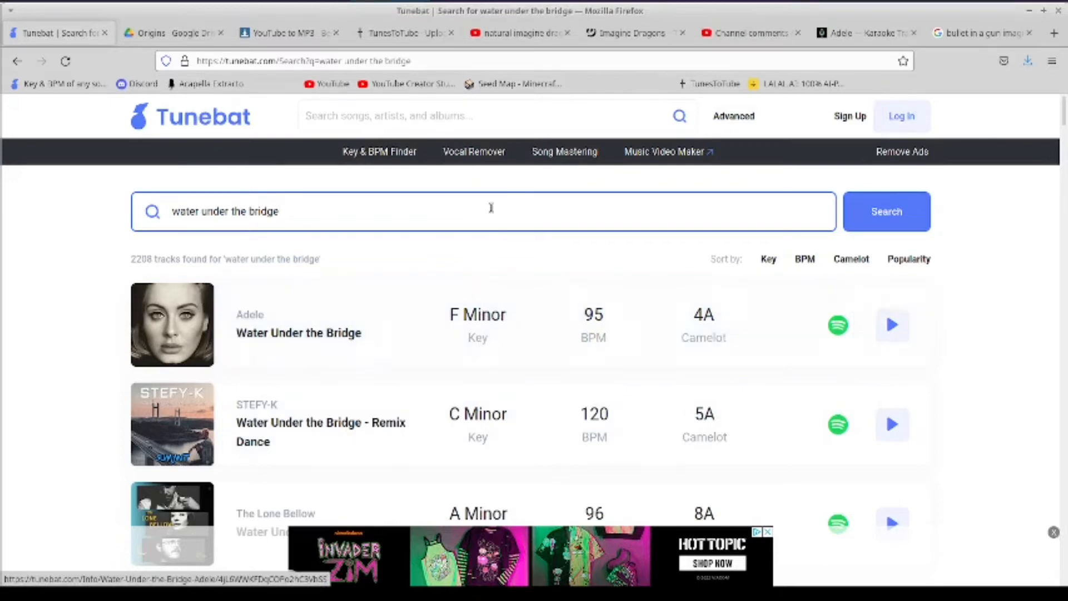
{"action": "left_click", "coordinate": [614, 0]}
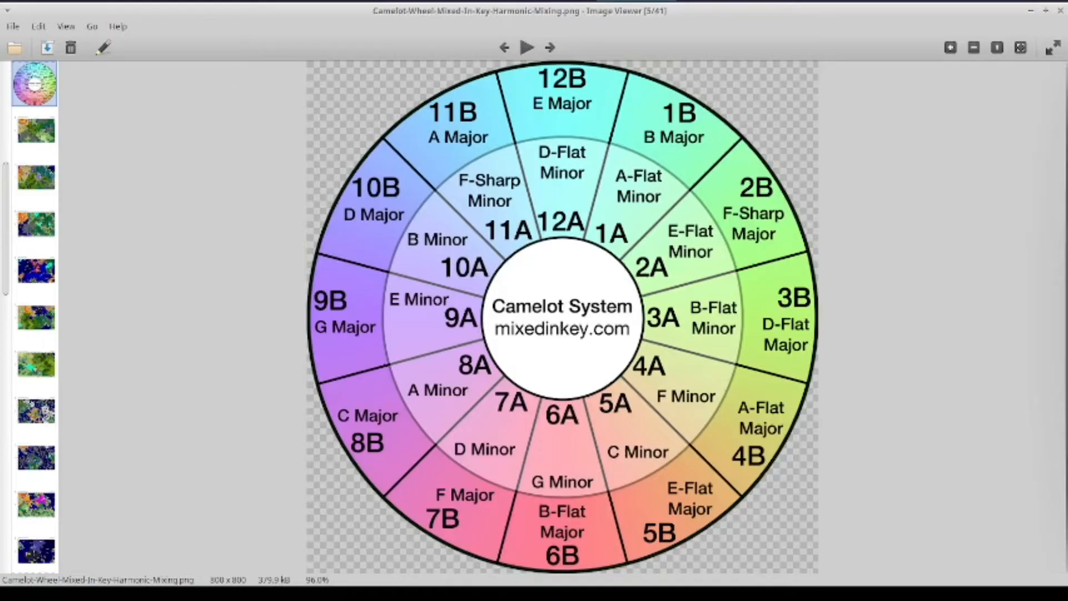
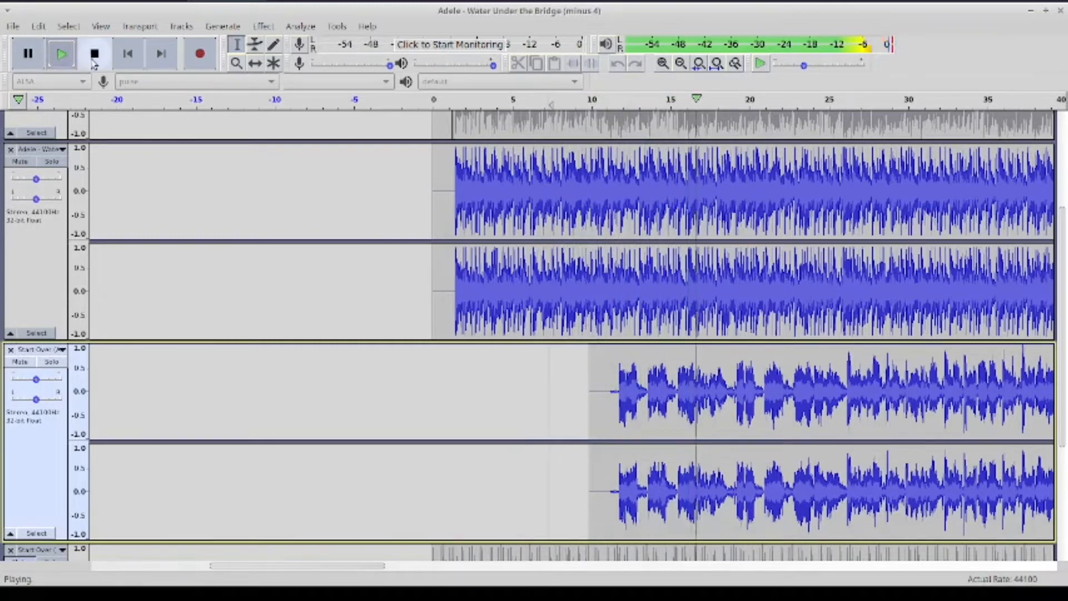
{"action": "left_click", "coordinate": [94, 53]}
Split the Start Over vocals at about 13.5 seconds and shift the part after the split to begin at about 14.5 seconds
{"action": "left_click", "coordinate": [655, 394]}
{"action": "scroll", "coordinate": [749, 384], "scroll_direction": "right", "scroll_amount": 3}
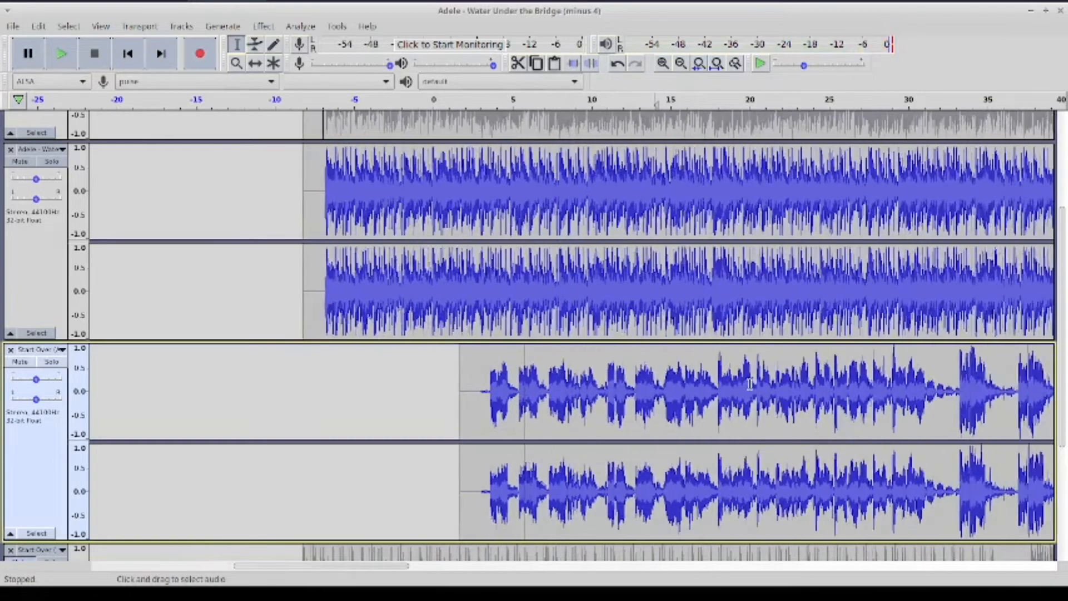
{"action": "left_click", "coordinate": [516, 384]}
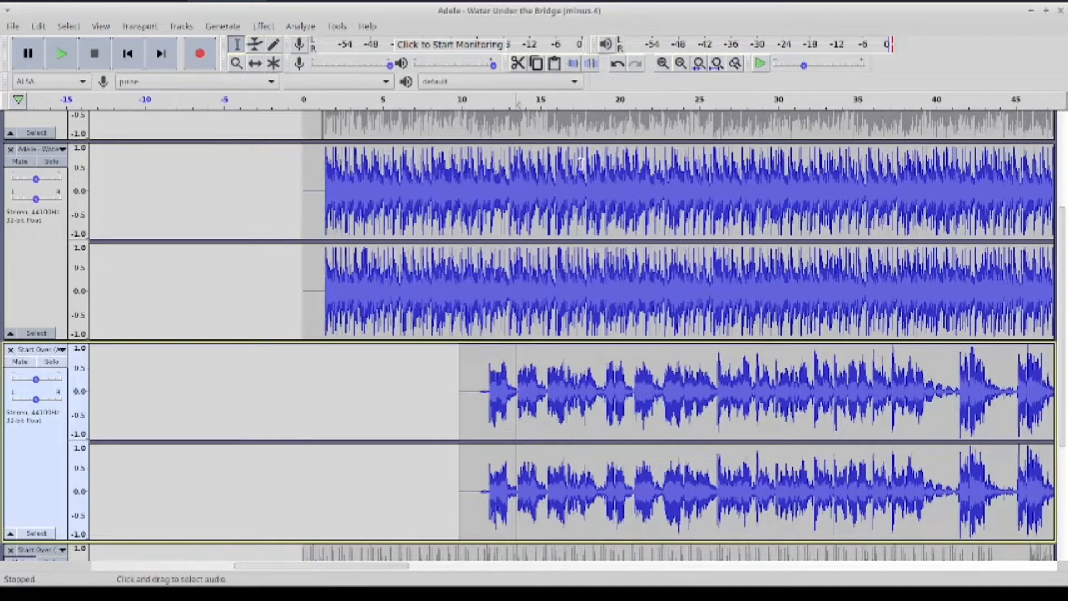
{"action": "left_click", "coordinate": [662, 63]}
{"action": "left_click", "coordinate": [663, 63]}
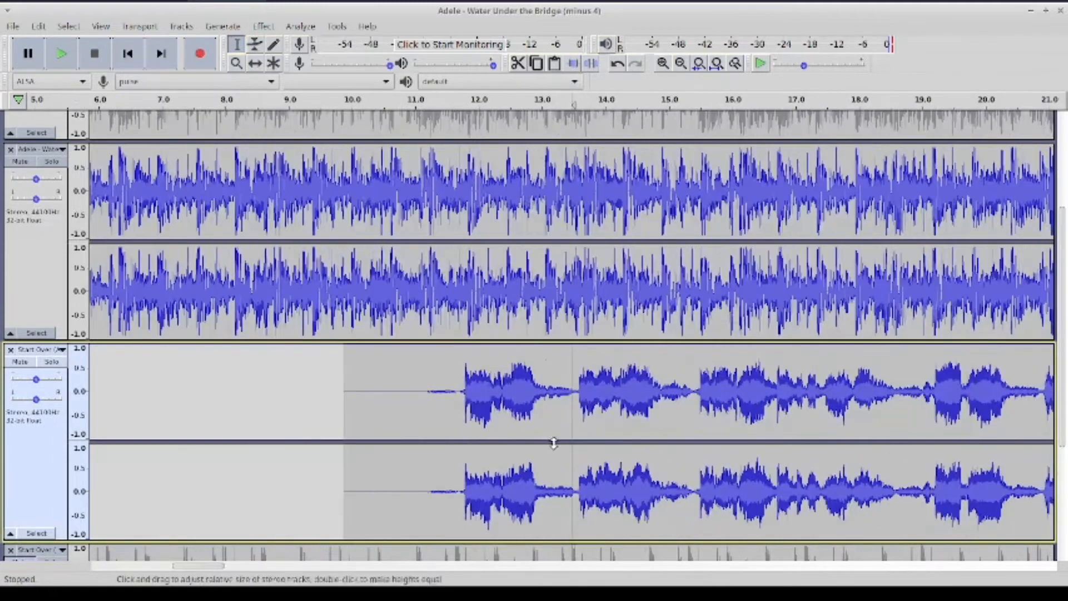
{"action": "left_click", "coordinate": [575, 385]}
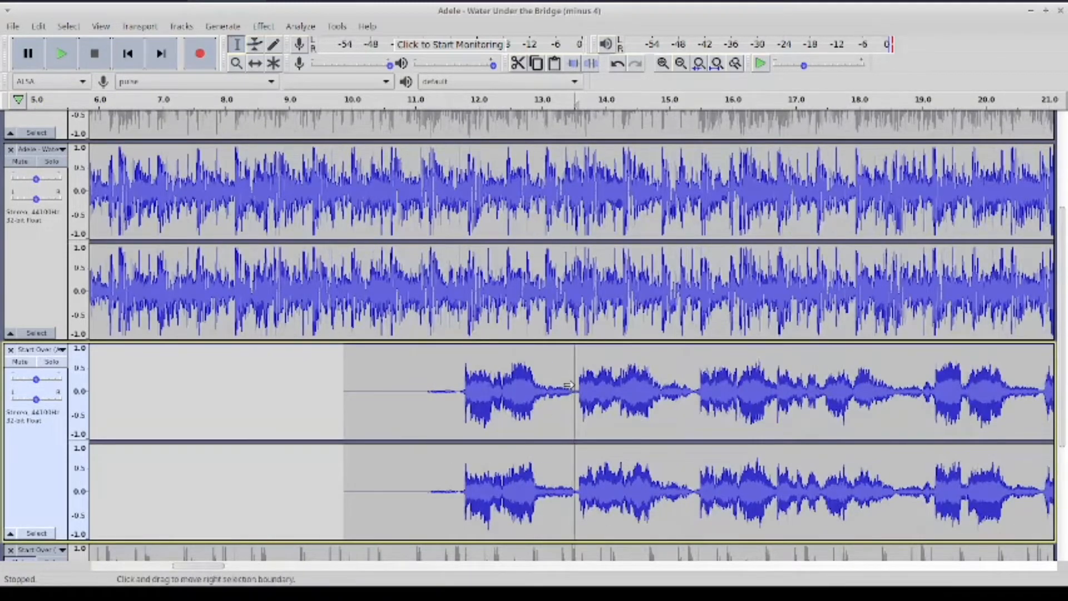
{"action": "scroll", "coordinate": [205, 213], "scroll_direction": "right", "scroll_amount": 5}
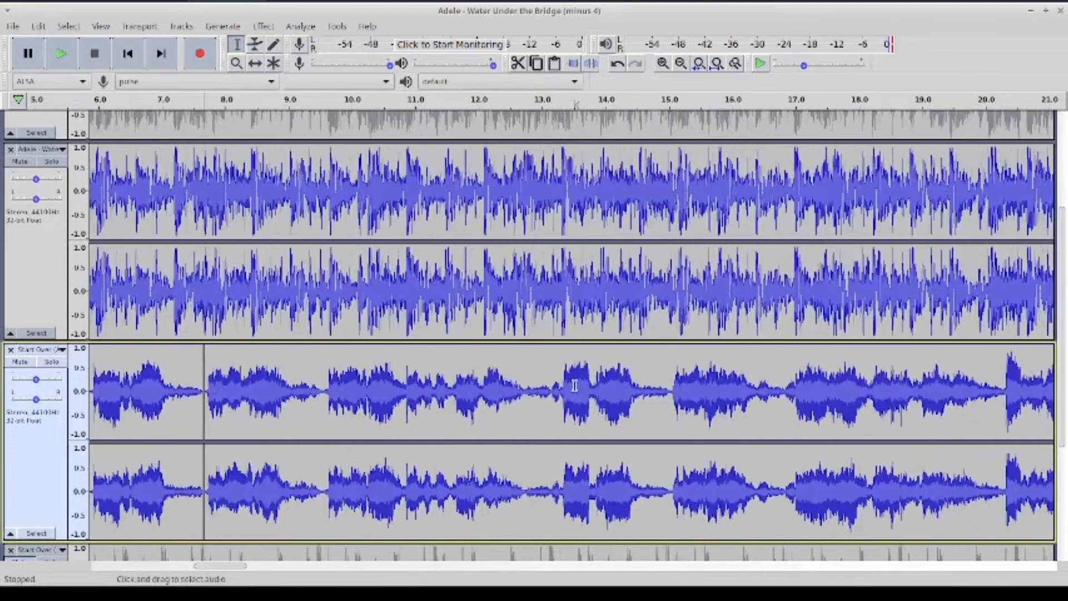
{"action": "left_click", "coordinate": [255, 63]}
{"action": "left_click_drag", "start_coordinate": [271, 406], "coordinate": [332, 407]}
{"action": "left_click", "coordinate": [236, 45]}
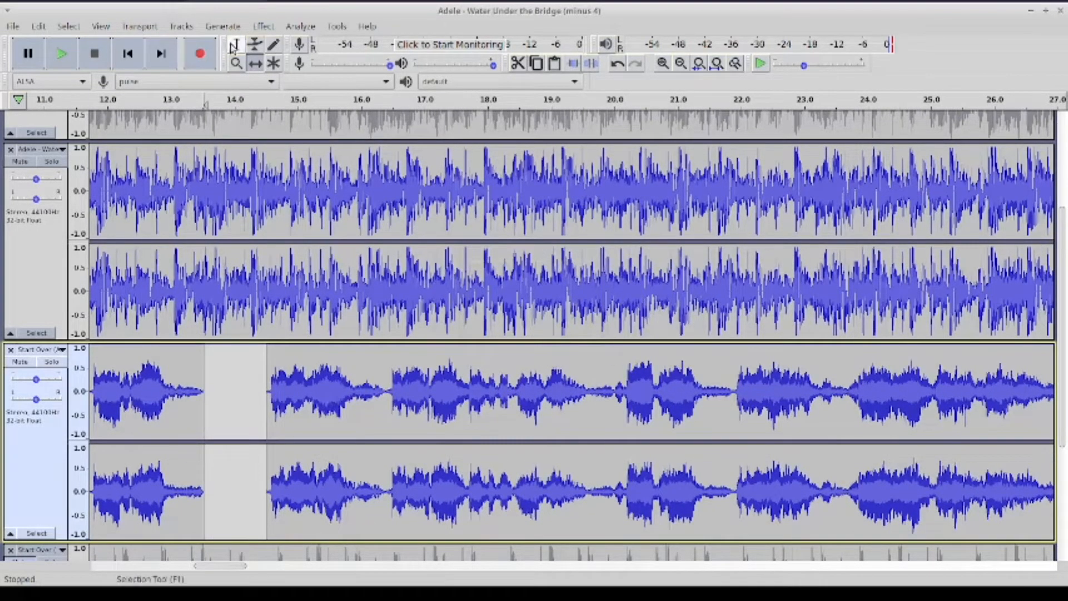
Play the second vocal phrase, shift it with the vocals after it earlier to begin at about 14.1 seconds, and play it again
{"action": "left_click", "coordinate": [62, 54]}
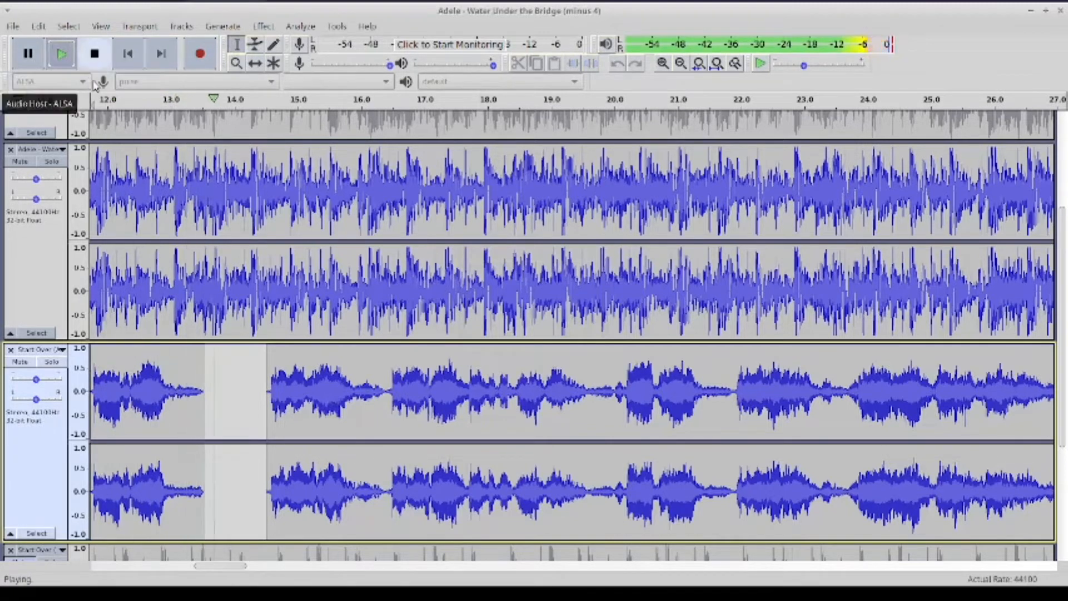
{"action": "left_click", "coordinate": [95, 54]}
{"action": "left_click", "coordinate": [255, 62]}
{"action": "left_click_drag", "start_coordinate": [333, 376], "coordinate": [309, 376]}
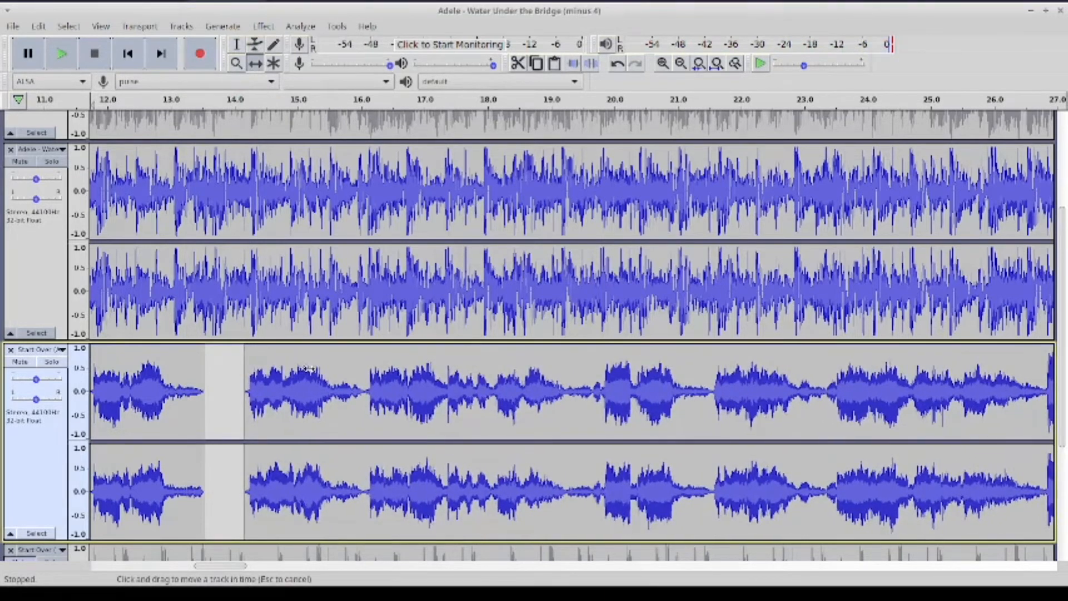
{"action": "left_click", "coordinate": [71, 63]}
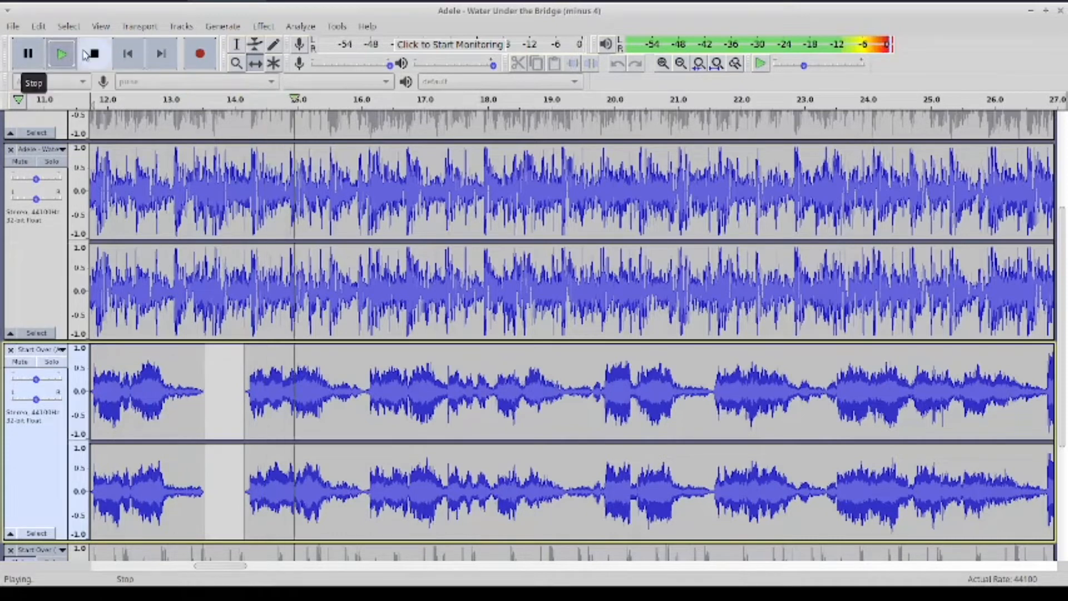
{"action": "left_click", "coordinate": [90, 54]}
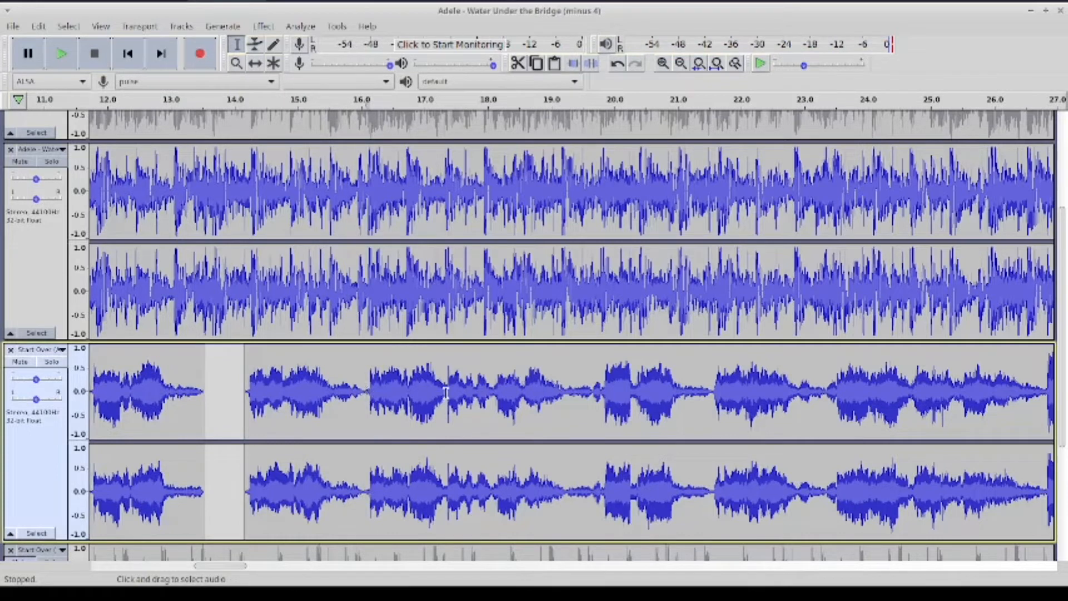
Split the Start Over vocals at about 16 seconds, shift the remainder to begin at about 16.6 seconds, and play the transition
{"action": "key", "text": "ctrl+i"}
{"action": "left_click", "coordinate": [255, 63]}
{"action": "left_click_drag", "start_coordinate": [444, 386], "coordinate": [481, 369]}
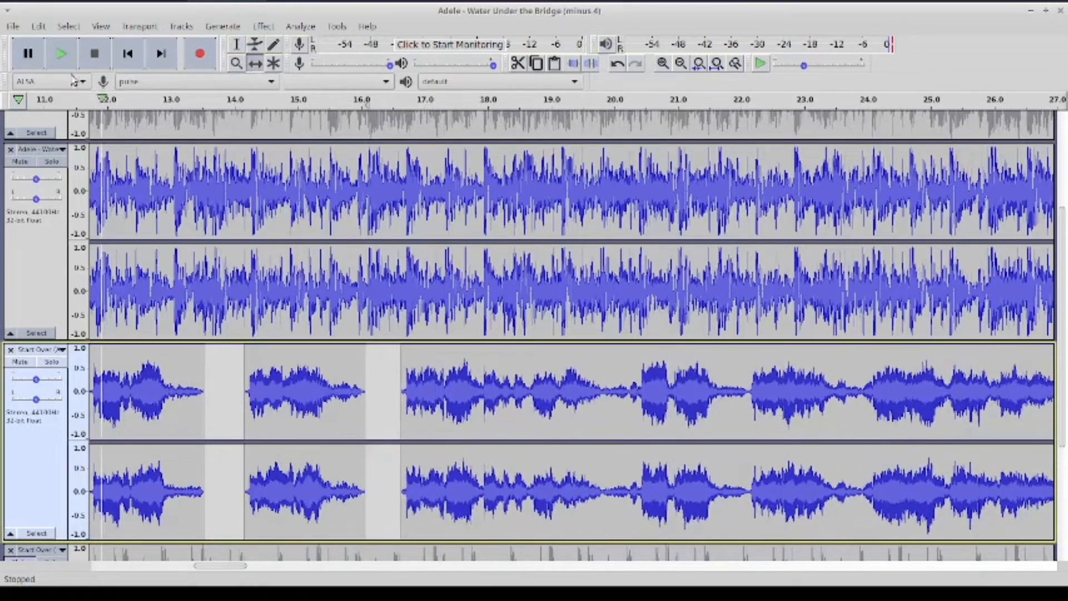
{"action": "left_click", "coordinate": [62, 54]}
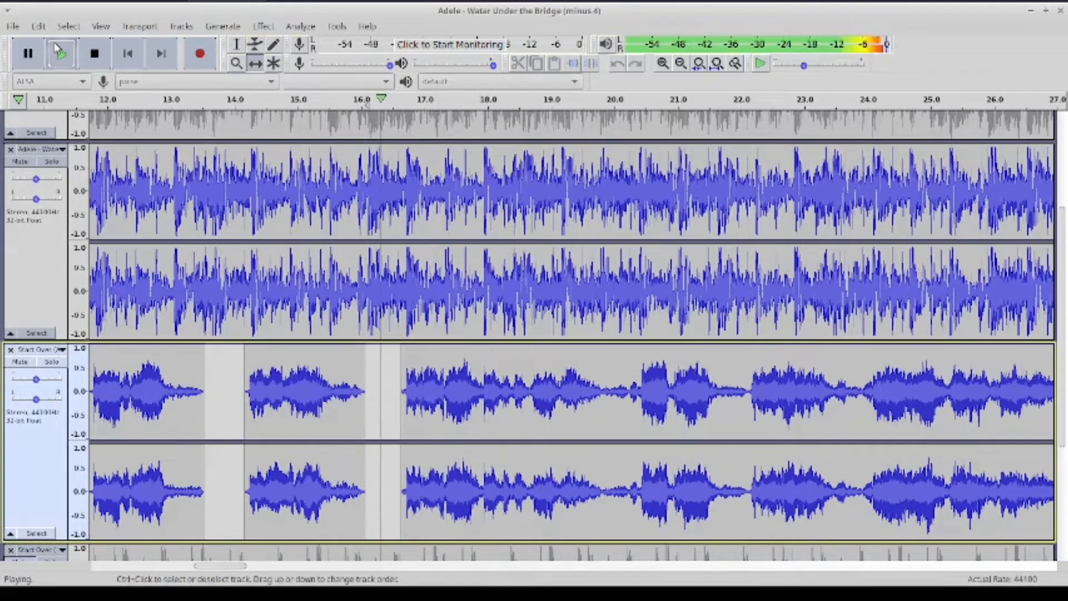
{"action": "left_click", "coordinate": [95, 53]}
Split the Start Over vocals at about 19.8 seconds and shift the remainder later to begin at about 20.9 seconds
{"action": "left_click", "coordinate": [236, 44]}
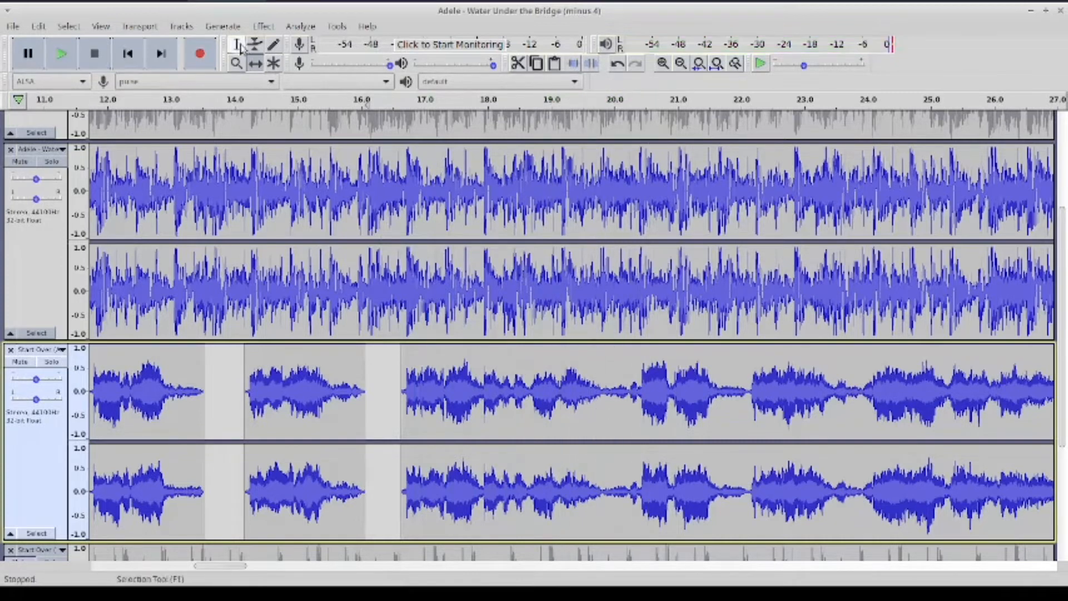
{"action": "left_click", "coordinate": [604, 390]}
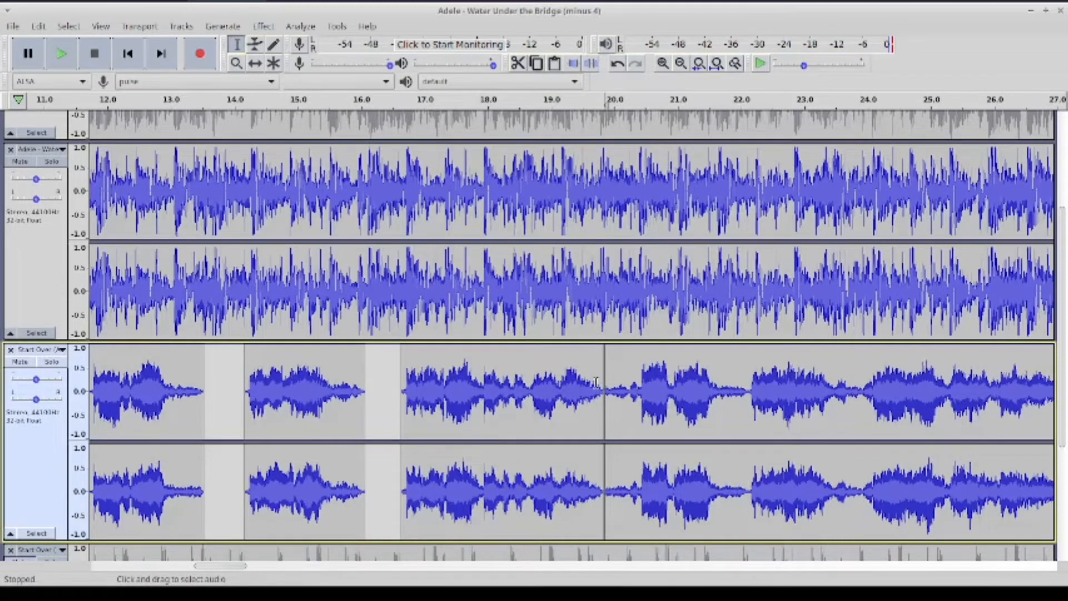
{"action": "left_click", "coordinate": [255, 63]}
{"action": "left_click_drag", "start_coordinate": [789, 406], "coordinate": [798, 406]}
{"action": "left_click", "coordinate": [62, 54]}
{"action": "key", "text": "space"}
{"action": "left_click_drag", "start_coordinate": [660, 363], "coordinate": [698, 361]}
Nudge the last vocal clip later in two small moves to begin at about 21 seconds, playing the transition each time
{"action": "left_click", "coordinate": [70, 50]}
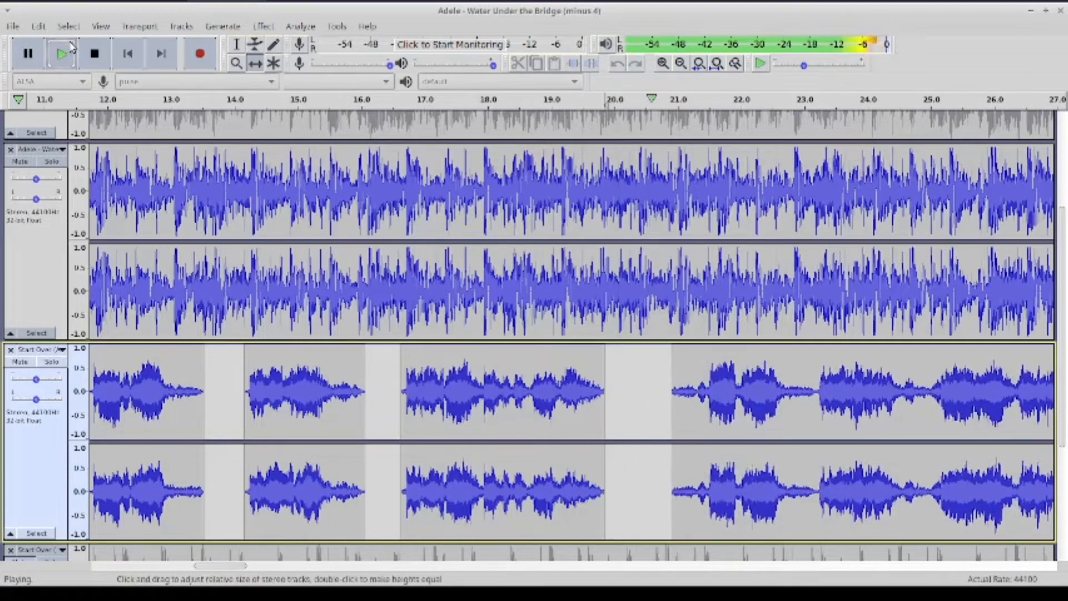
{"action": "left_click", "coordinate": [94, 53]}
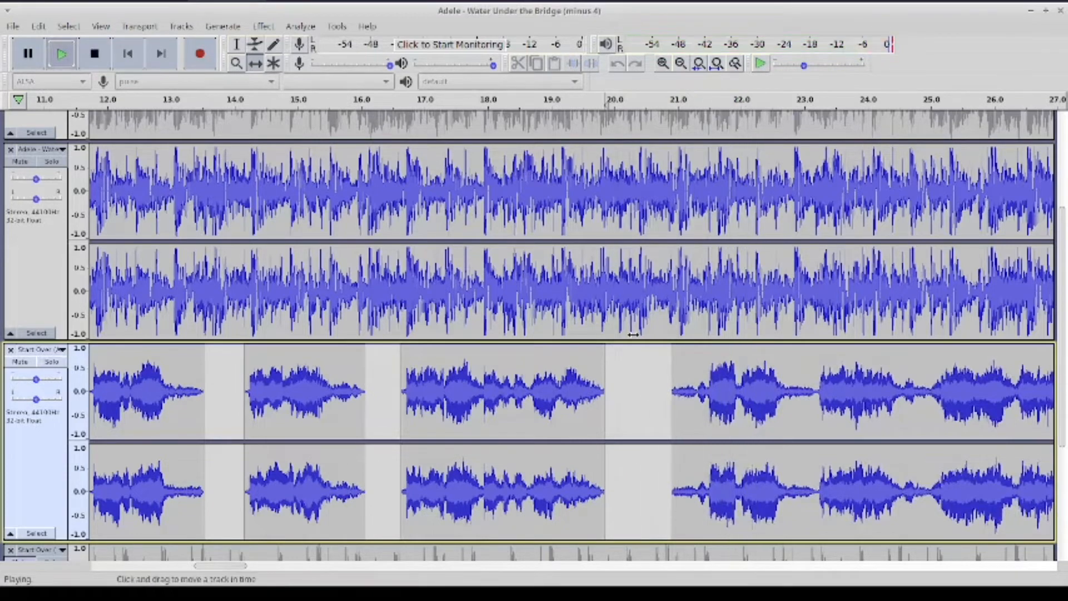
{"action": "left_click_drag", "start_coordinate": [710, 367], "coordinate": [715, 368]}
{"action": "left_click", "coordinate": [60, 54]}
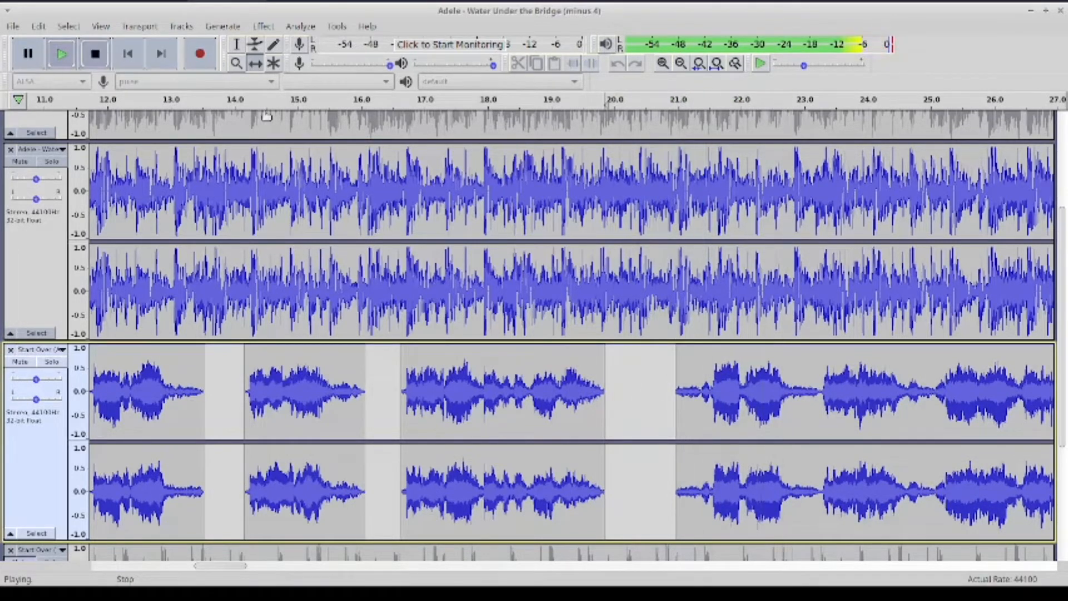
{"action": "left_click", "coordinate": [96, 54]}
{"action": "left_click_drag", "start_coordinate": [710, 364], "coordinate": [714, 365]}
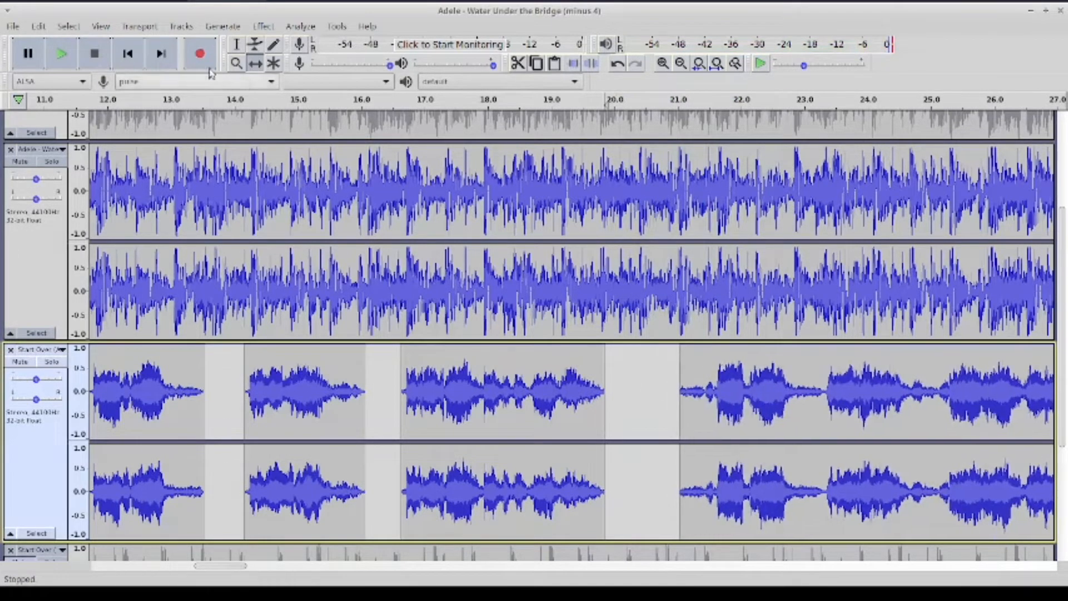
{"action": "left_click", "coordinate": [59, 63]}
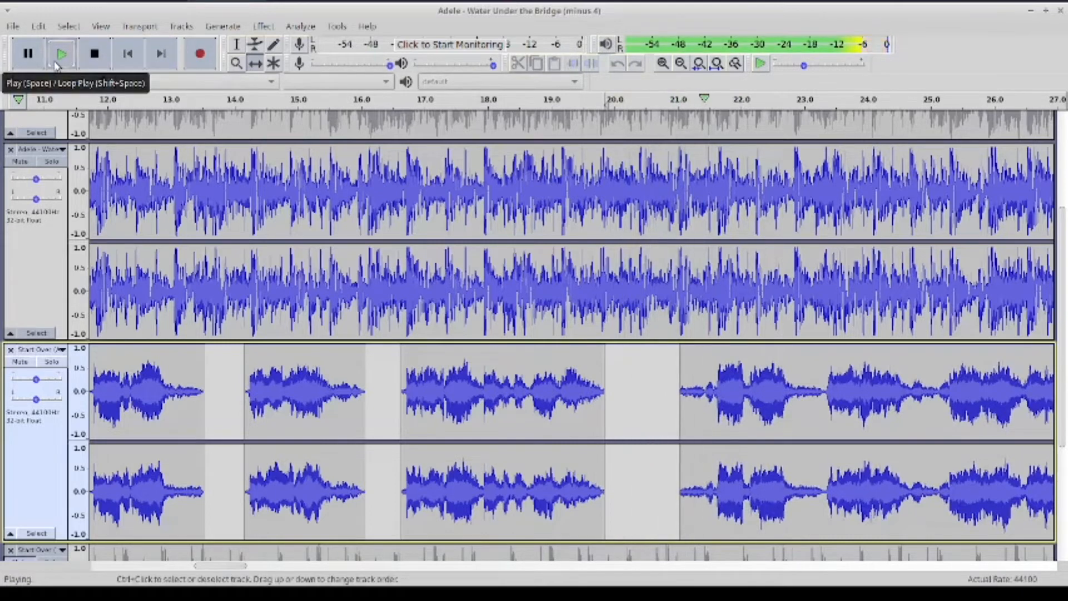
{"action": "left_click", "coordinate": [93, 54]}
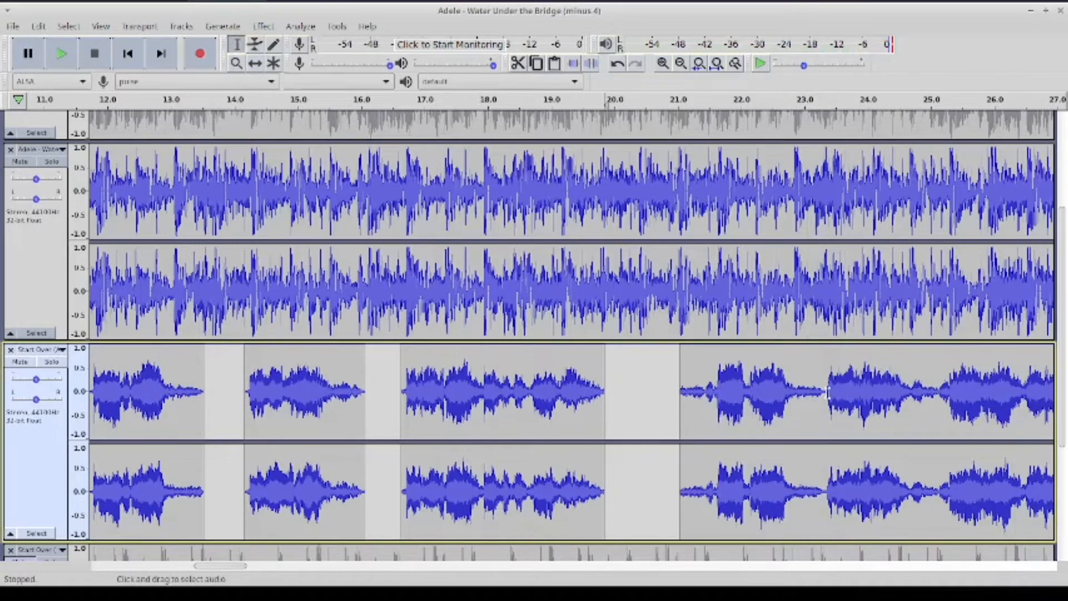
Split the Start Over vocals at about 23.3 seconds and shift the remainder to begin at about 23.9 seconds, playing after each adjustment
{"action": "key", "text": "ctrl+i"}
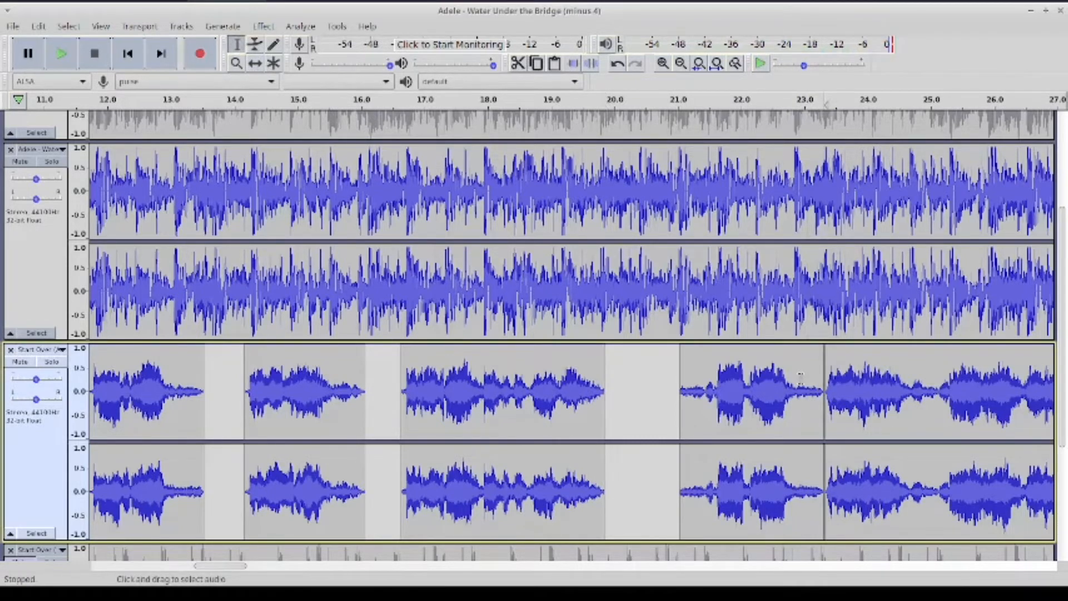
{"action": "scroll", "coordinate": [800, 379], "scroll_direction": "down", "scroll_amount": 1}
{"action": "scroll", "coordinate": [800, 378], "scroll_direction": "right", "scroll_amount": 13}
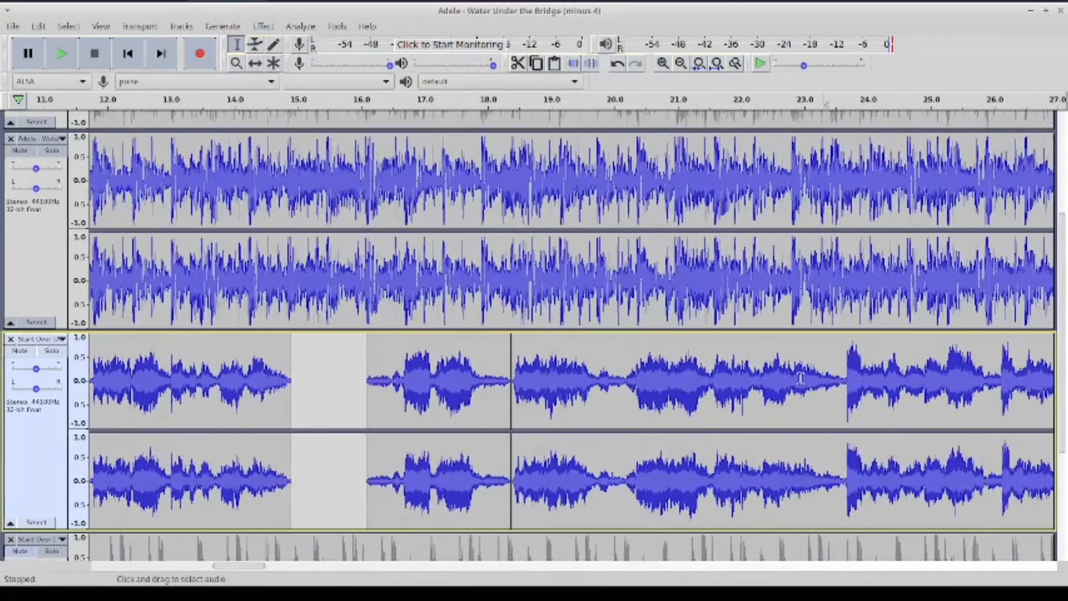
{"action": "left_click", "coordinate": [255, 63]}
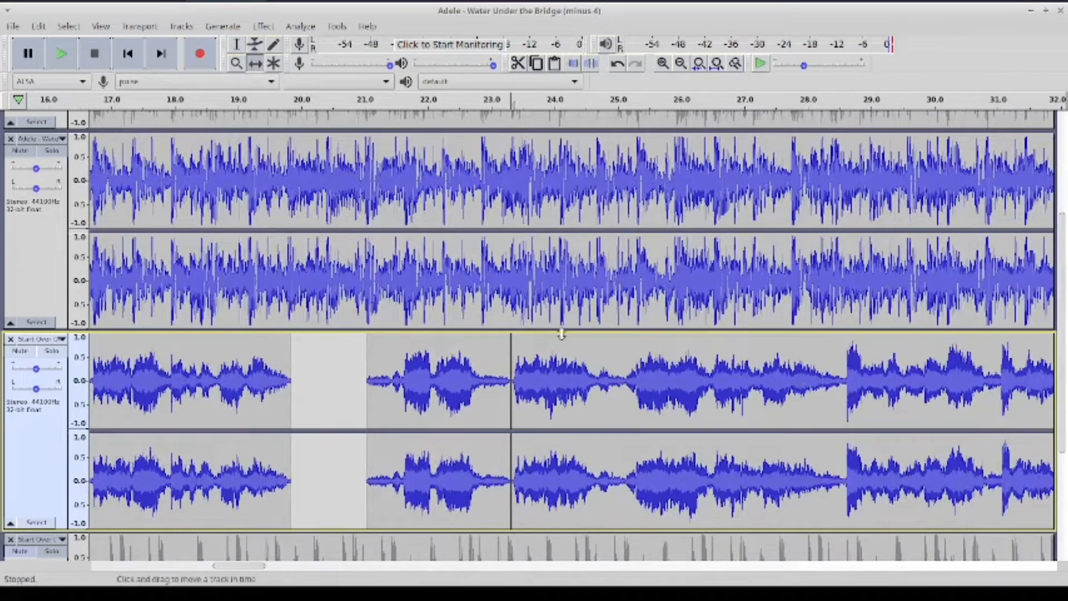
{"action": "left_click_drag", "start_coordinate": [588, 339], "coordinate": [603, 336]}
{"action": "left_click", "coordinate": [62, 54]}
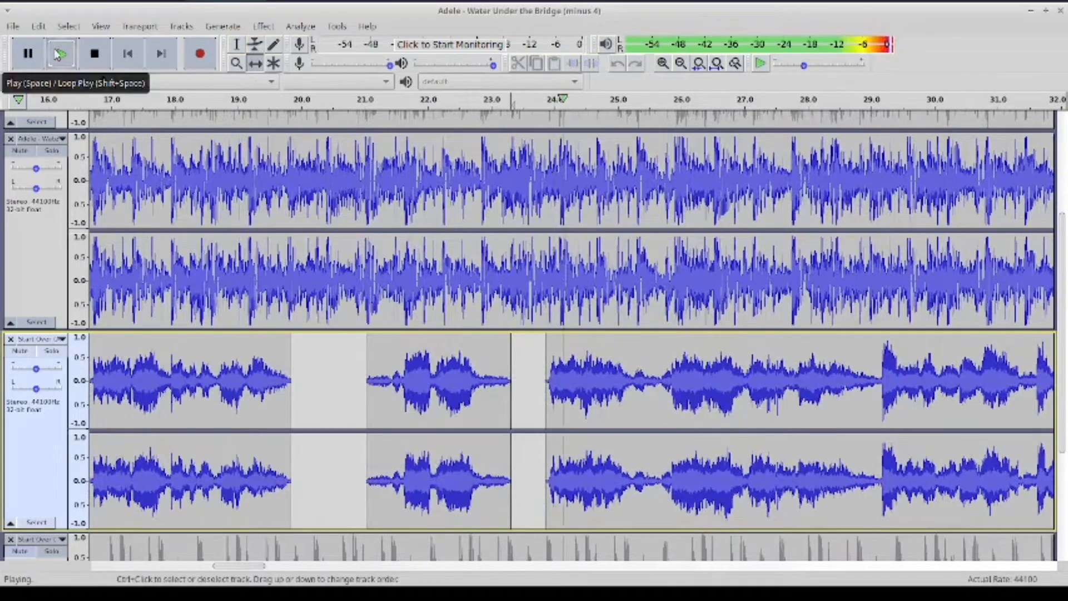
{"action": "left_click", "coordinate": [90, 61]}
{"action": "left_click_drag", "start_coordinate": [623, 376], "coordinate": [629, 365]}
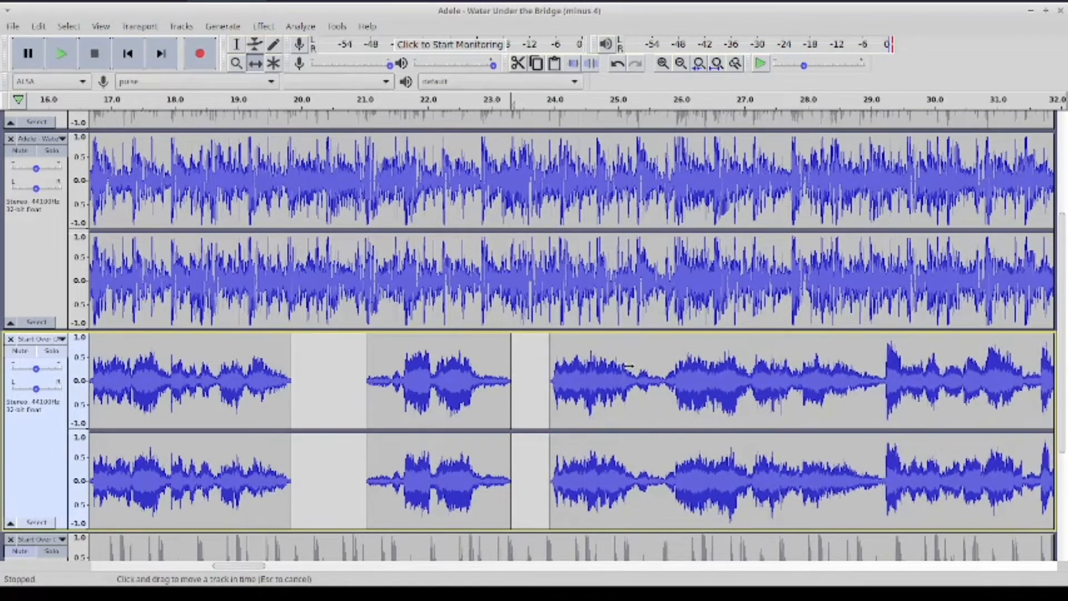
{"action": "left_click", "coordinate": [59, 60]}
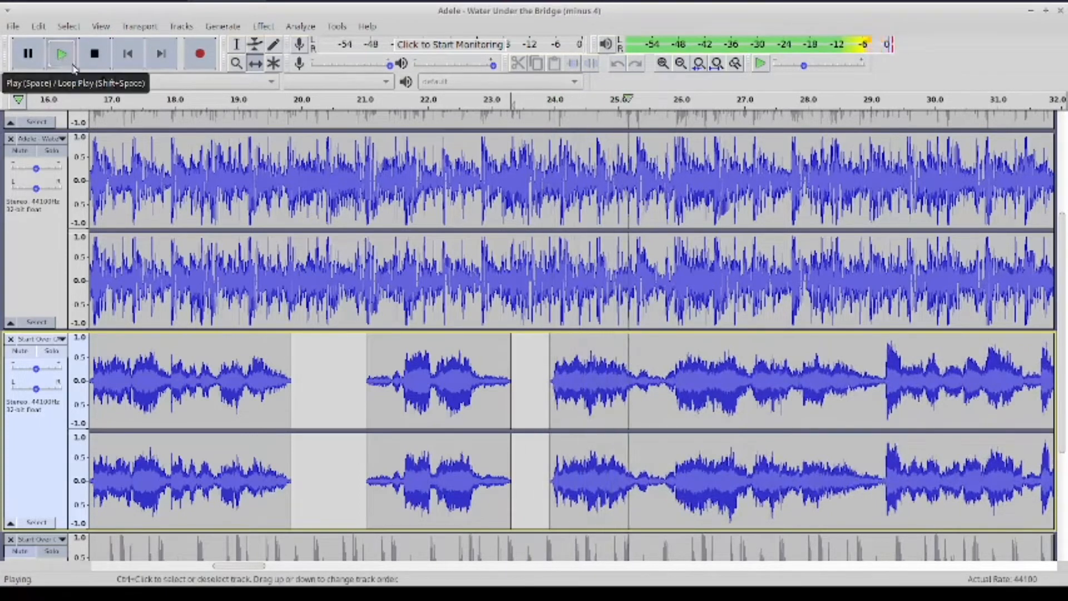
{"action": "left_click", "coordinate": [95, 54]}
Split the Start Over vocals at about 25.7 seconds and shift the remainder to begin at about 26.3 seconds, playing after each adjustment
{"action": "left_click", "coordinate": [236, 44]}
{"action": "left_click", "coordinate": [664, 372]}
{"action": "scroll", "coordinate": [294, 258], "scroll_direction": "right", "scroll_amount": 5}
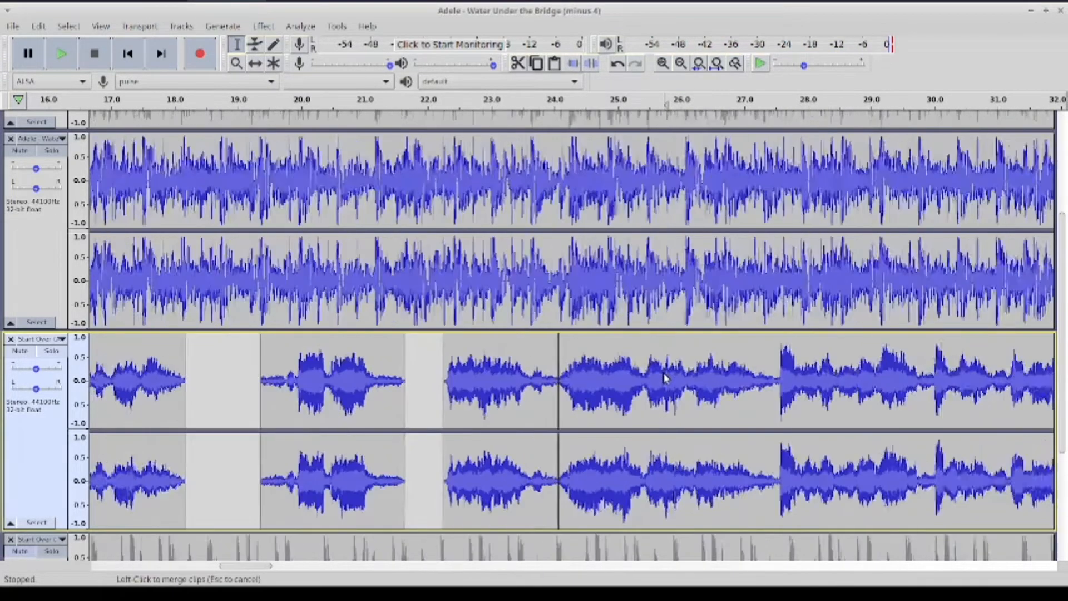
{"action": "left_click", "coordinate": [254, 63]}
{"action": "left_click_drag", "start_coordinate": [501, 339], "coordinate": [536, 316]}
{"action": "left_click", "coordinate": [537, 316]}
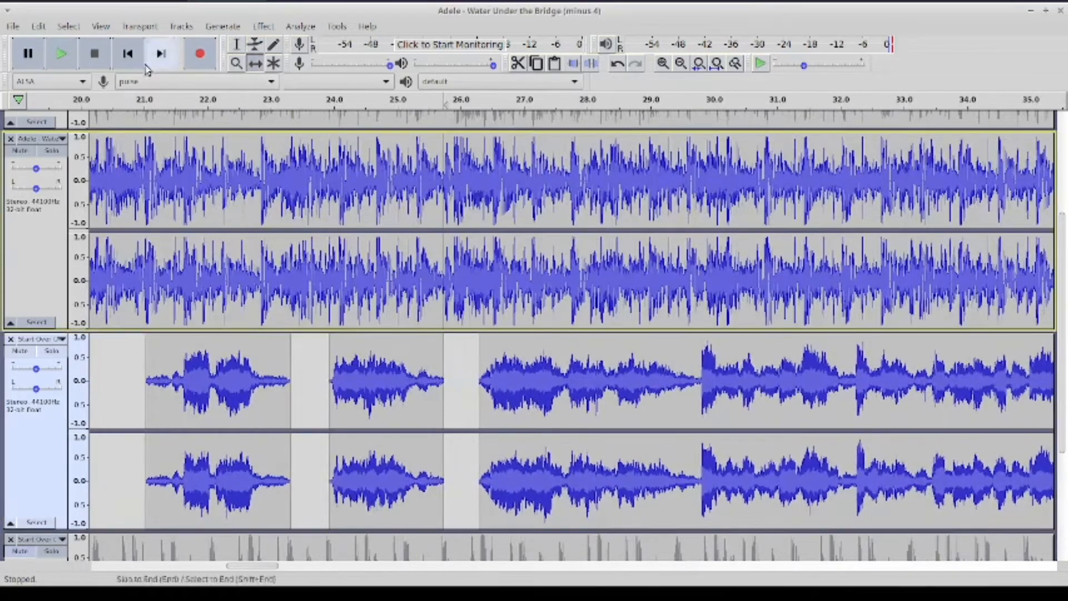
{"action": "left_click", "coordinate": [62, 62]}
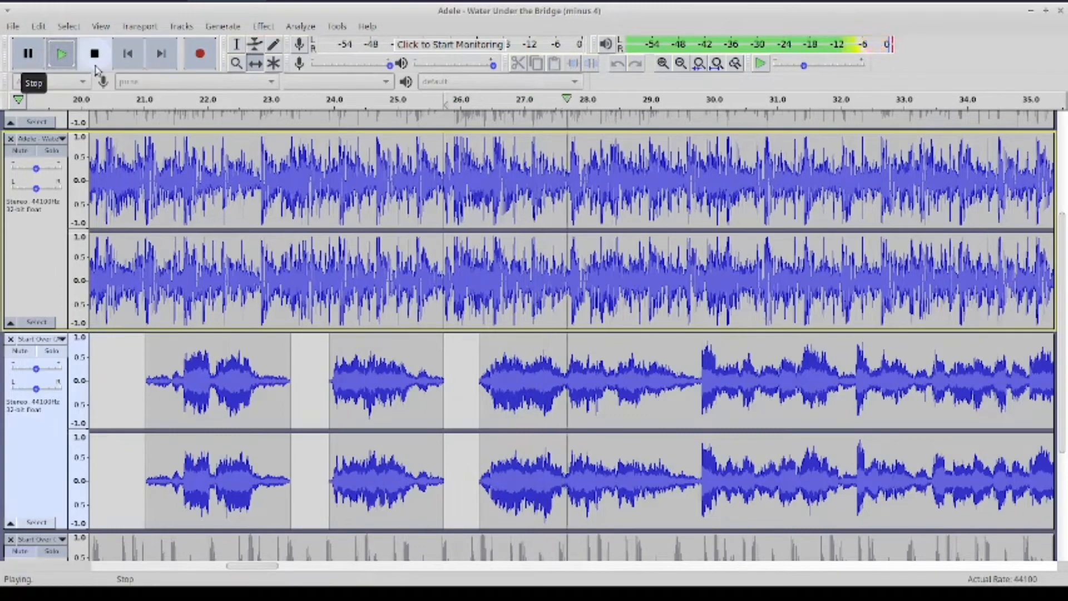
{"action": "left_click", "coordinate": [95, 66]}
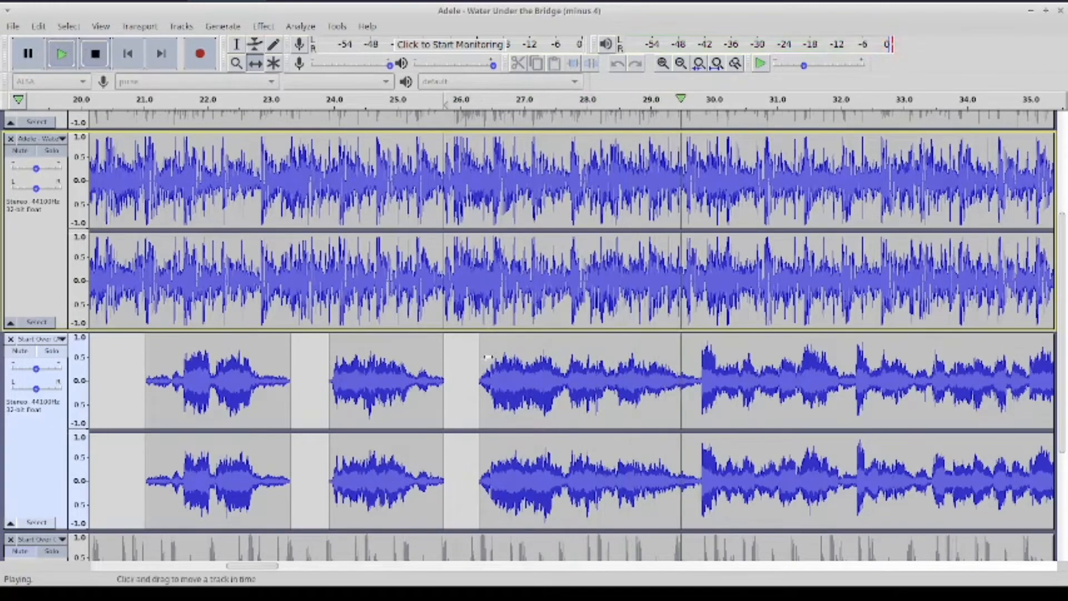
{"action": "left_click_drag", "start_coordinate": [521, 365], "coordinate": [525, 365]}
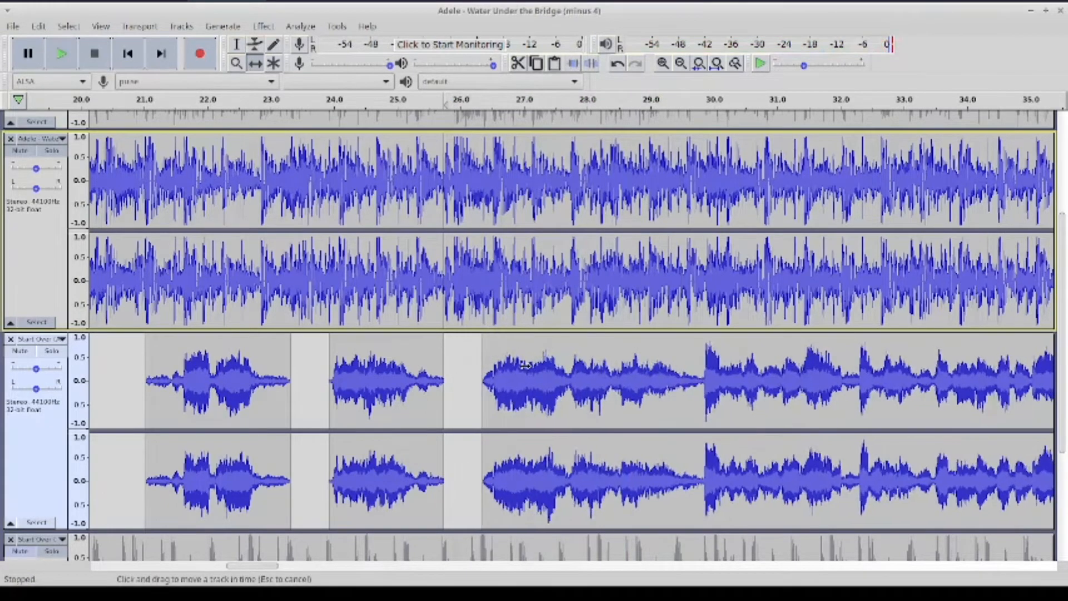
{"action": "left_click", "coordinate": [65, 57]}
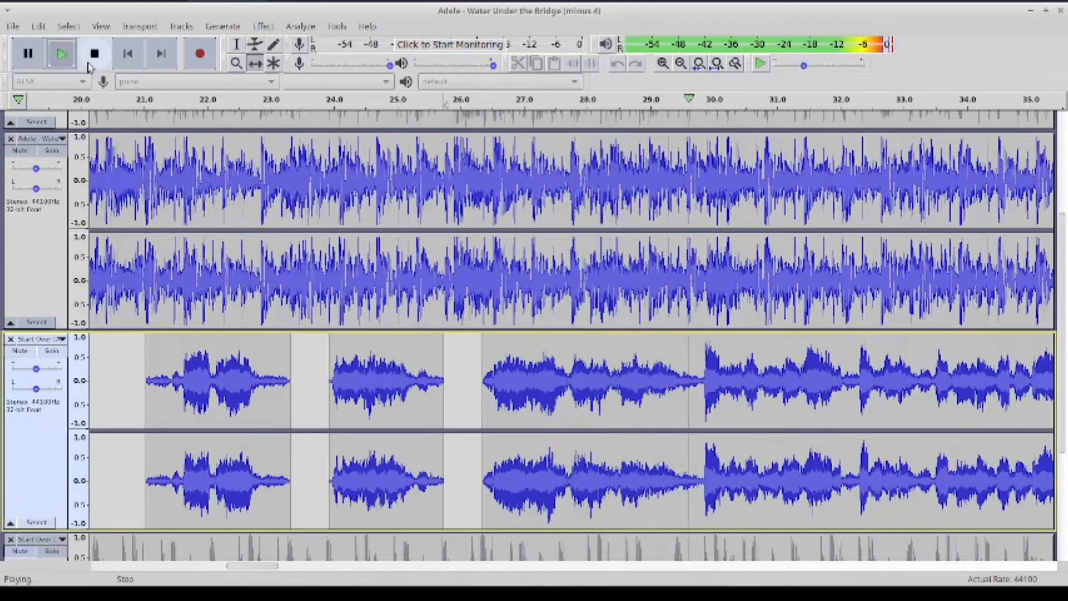
{"action": "left_click", "coordinate": [94, 55]}
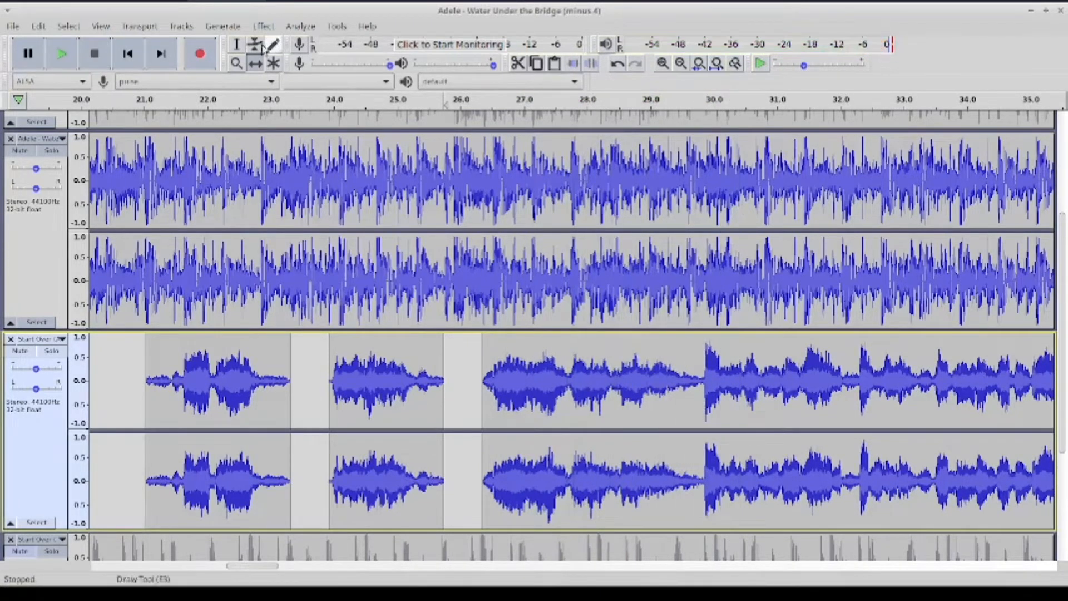
Split the Start Over vocals at about 29.8 seconds and shift the remainder later to begin at about 36 seconds
{"action": "left_click", "coordinate": [237, 47]}
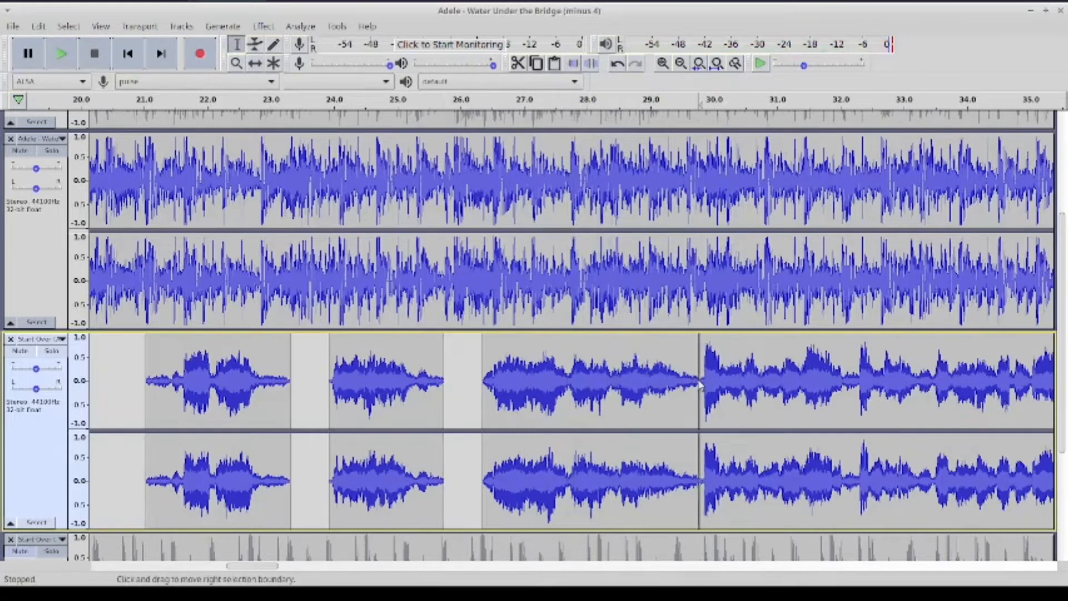
{"action": "double_click", "coordinate": [680, 63]}
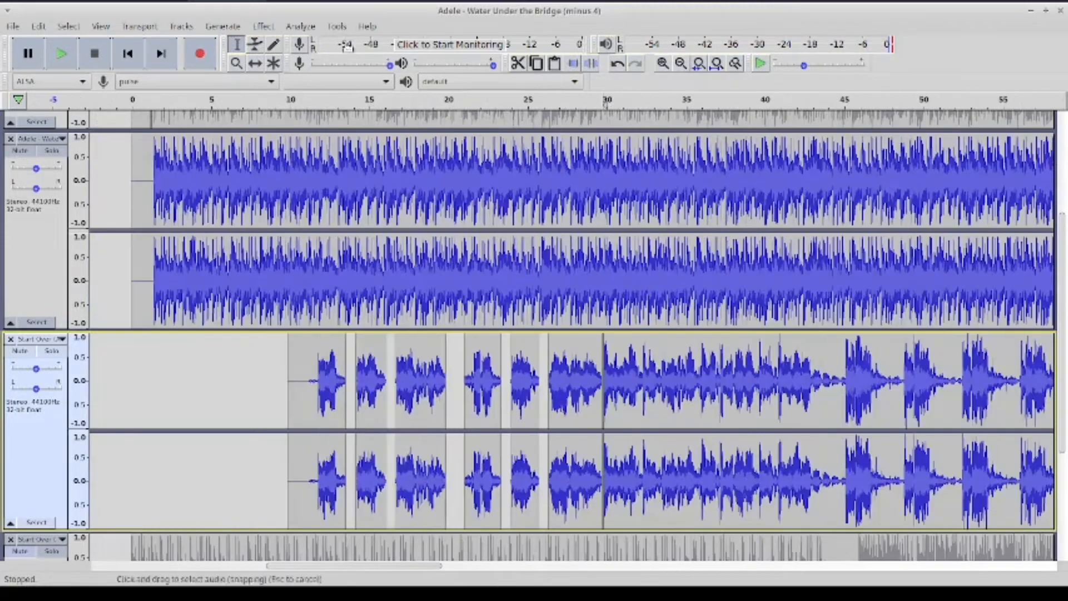
{"action": "left_click", "coordinate": [255, 63]}
{"action": "left_click_drag", "start_coordinate": [629, 356], "coordinate": [726, 359]}
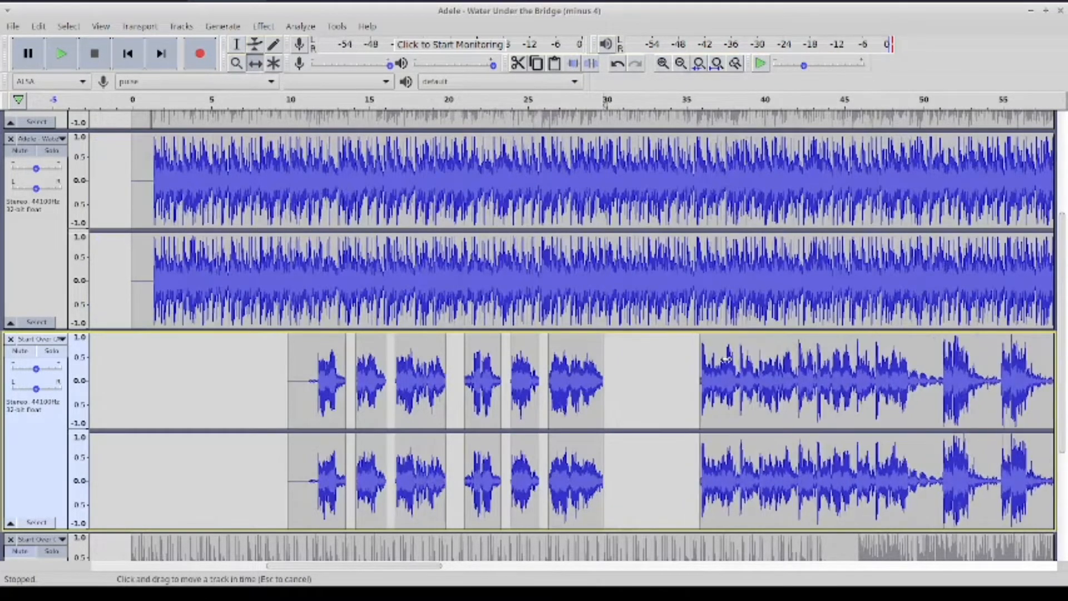
Play the mashup from about 10 seconds through the aligned vocal phrases and on past 30 seconds
{"action": "left_click", "coordinate": [236, 44]}
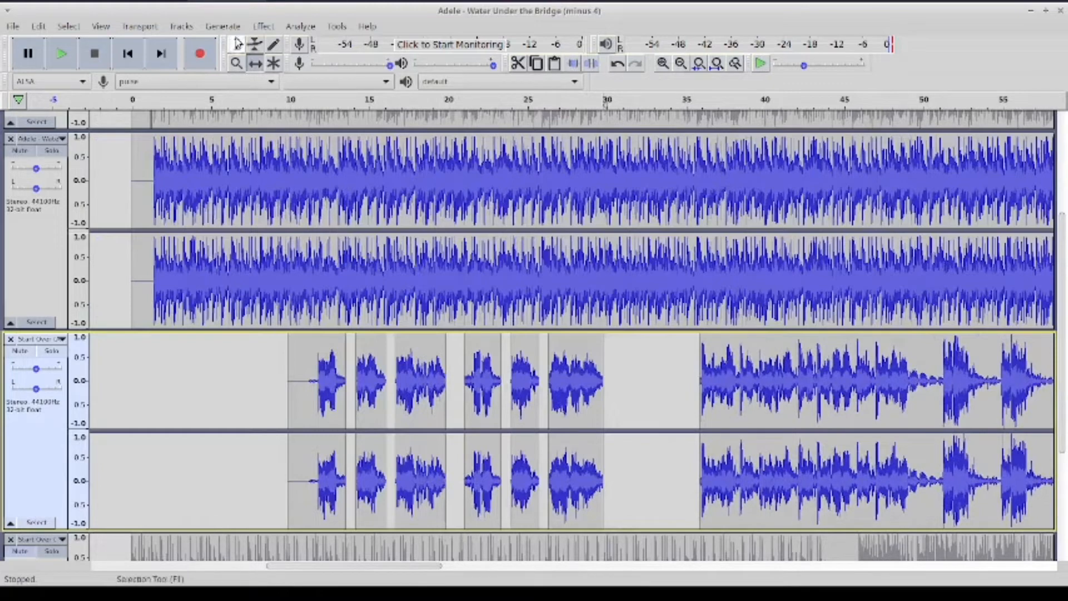
{"action": "scroll", "coordinate": [372, 231], "scroll_direction": "down", "scroll_amount": 4}
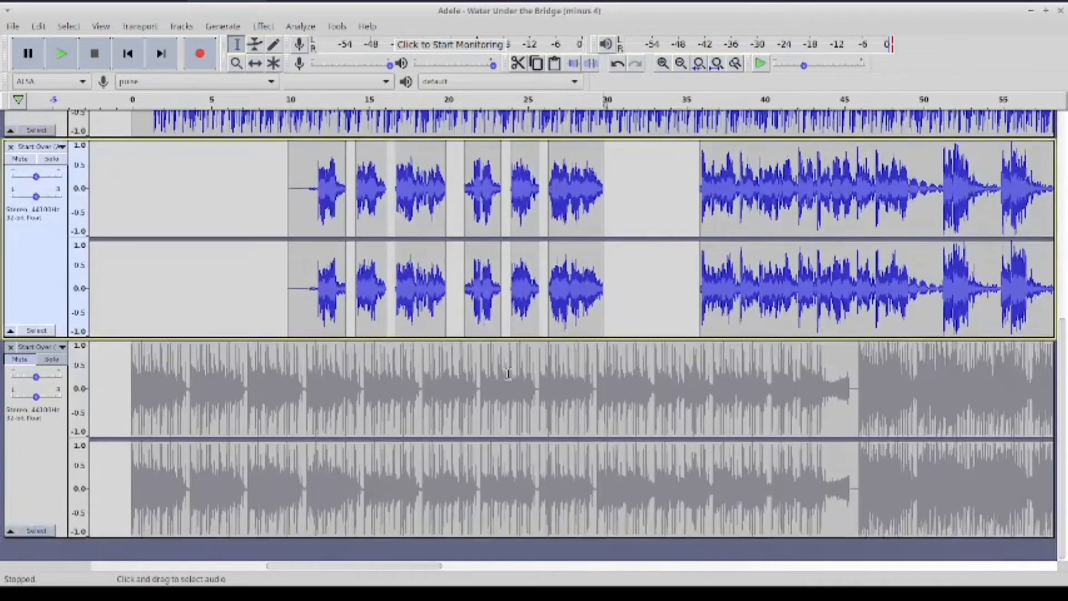
{"action": "scroll", "coordinate": [501, 373], "scroll_direction": "up", "scroll_amount": 4}
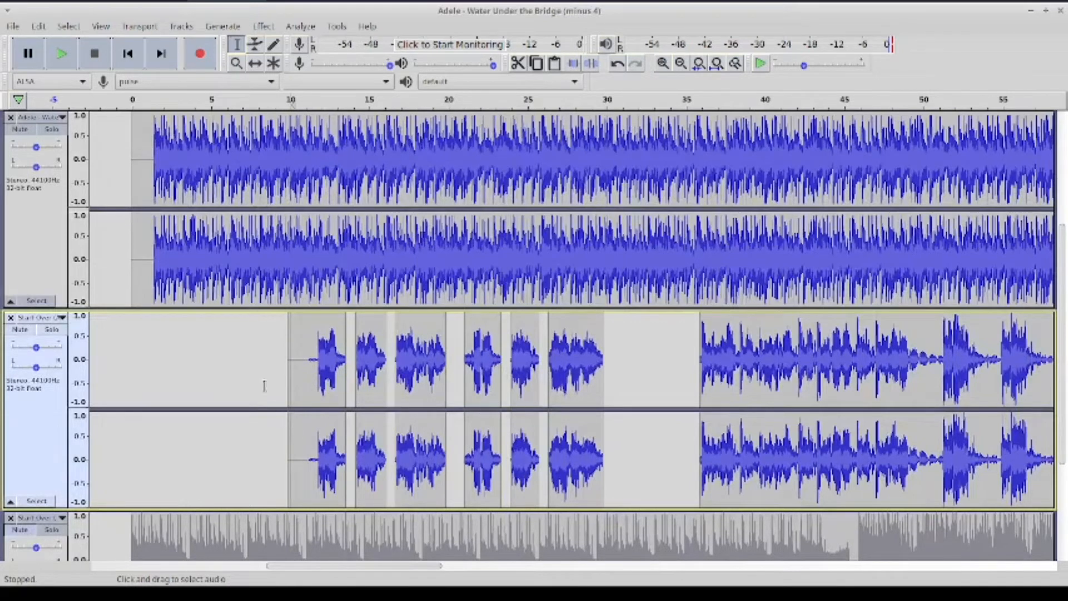
{"action": "left_click", "coordinate": [55, 62]}
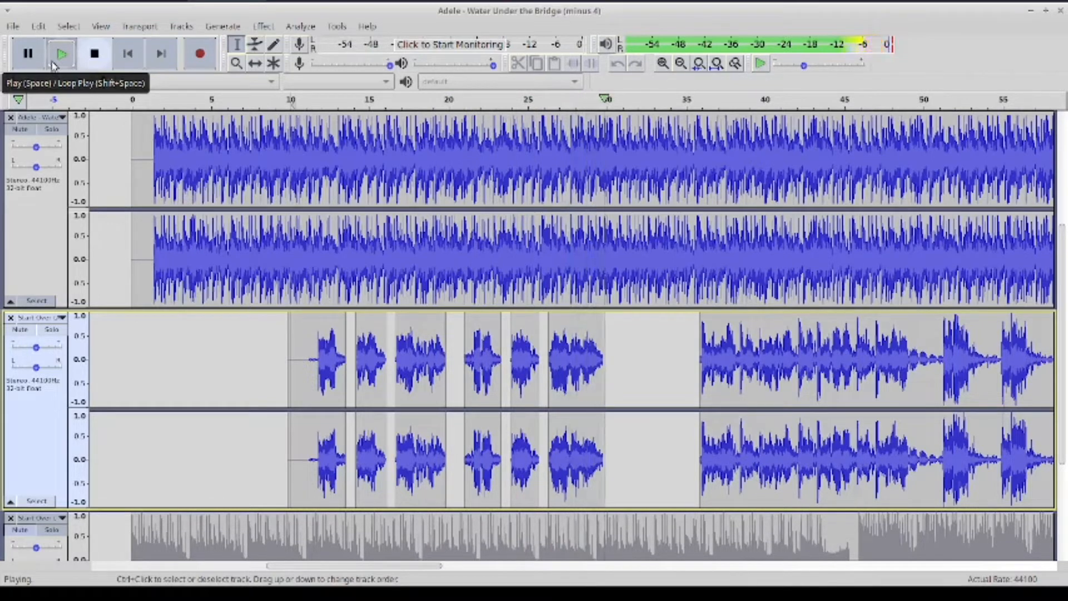
{"action": "left_click", "coordinate": [87, 57]}
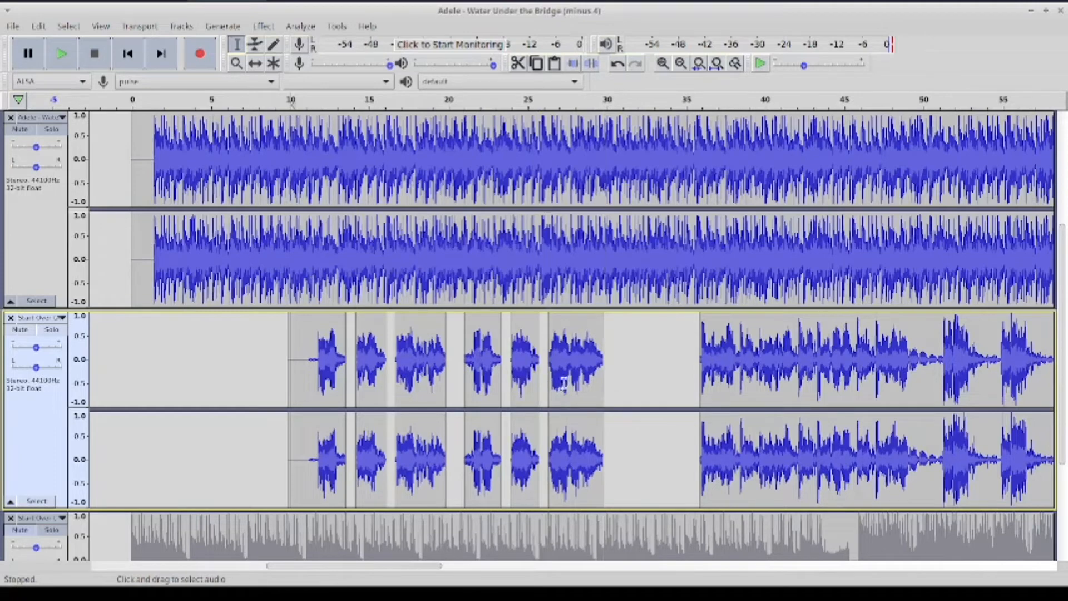
Place the cursor just before 36 seconds and shift the last vocal clip later to begin at about 43.4 seconds
{"action": "left_click", "coordinate": [653, 360]}
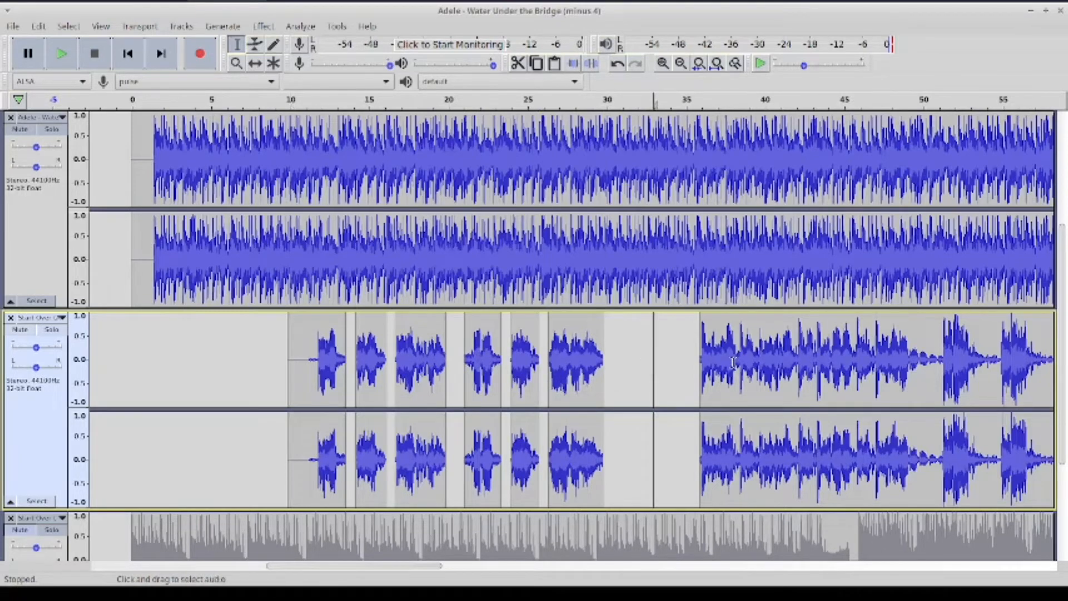
{"action": "scroll", "coordinate": [733, 362], "scroll_direction": "down", "scroll_amount": 5}
{"action": "scroll", "coordinate": [689, 371], "scroll_direction": "up", "scroll_amount": 4}
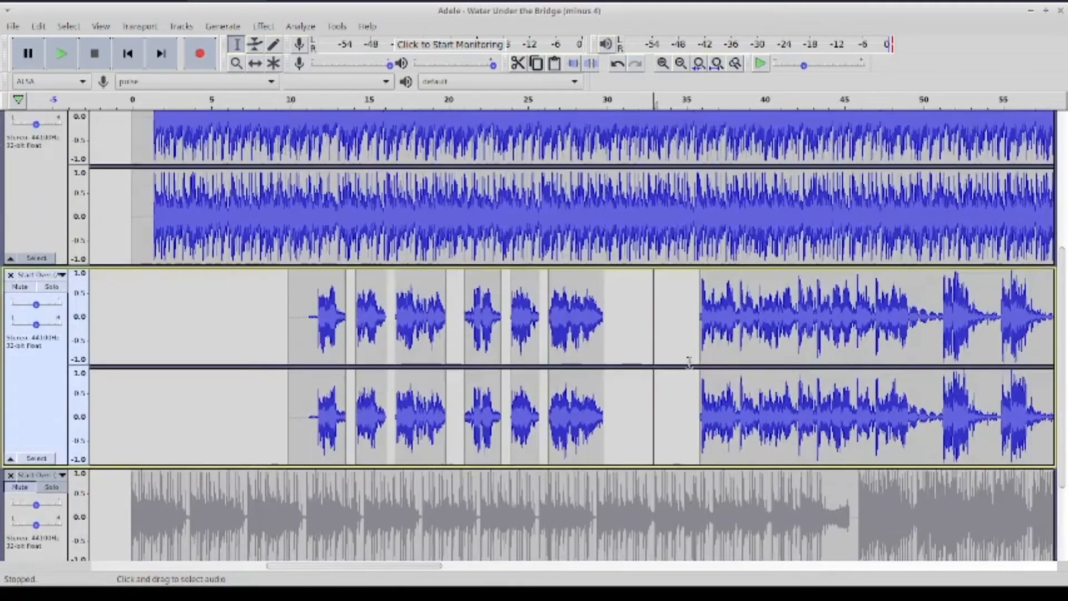
{"action": "scroll", "coordinate": [655, 264], "scroll_direction": "up", "scroll_amount": 7}
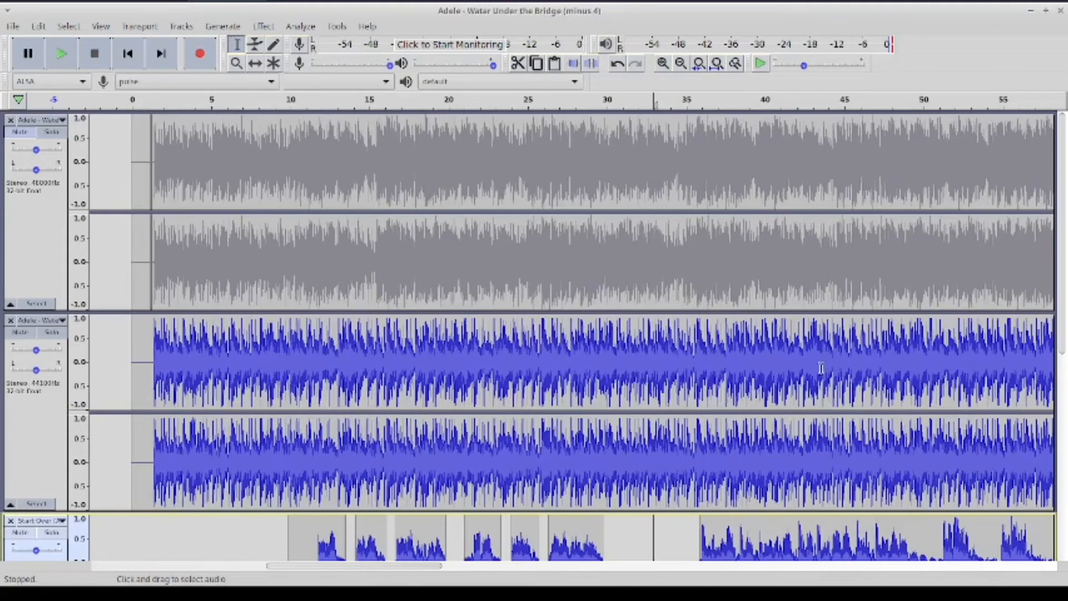
{"action": "scroll", "coordinate": [580, 267], "scroll_direction": "down", "scroll_amount": 4}
{"action": "left_click", "coordinate": [696, 440]}
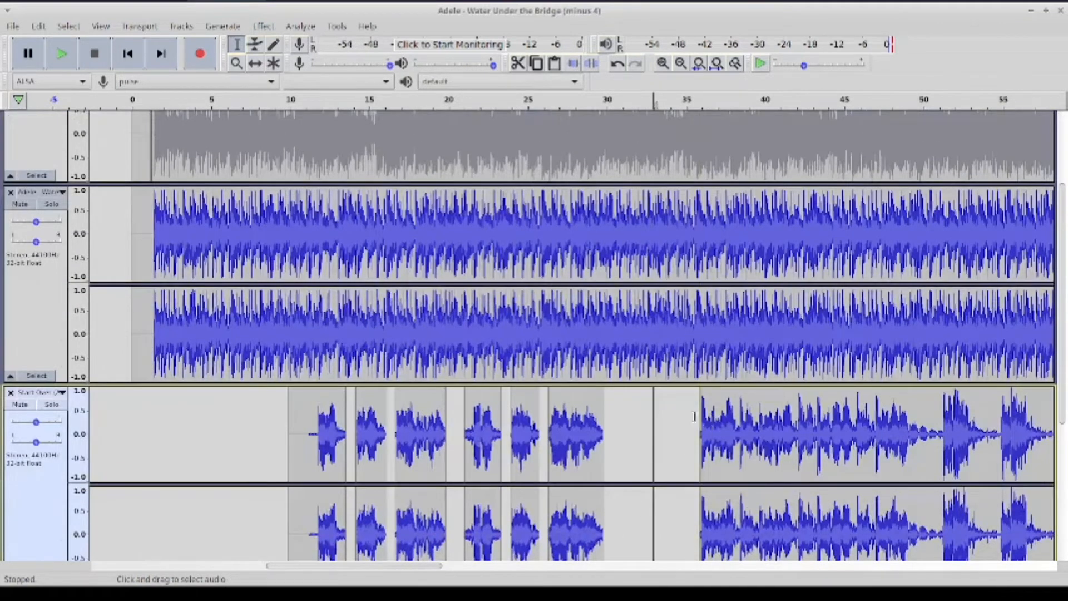
{"action": "scroll", "coordinate": [690, 423], "scroll_direction": "down", "scroll_amount": 1}
{"action": "scroll", "coordinate": [688, 414], "scroll_direction": "right", "scroll_amount": 5}
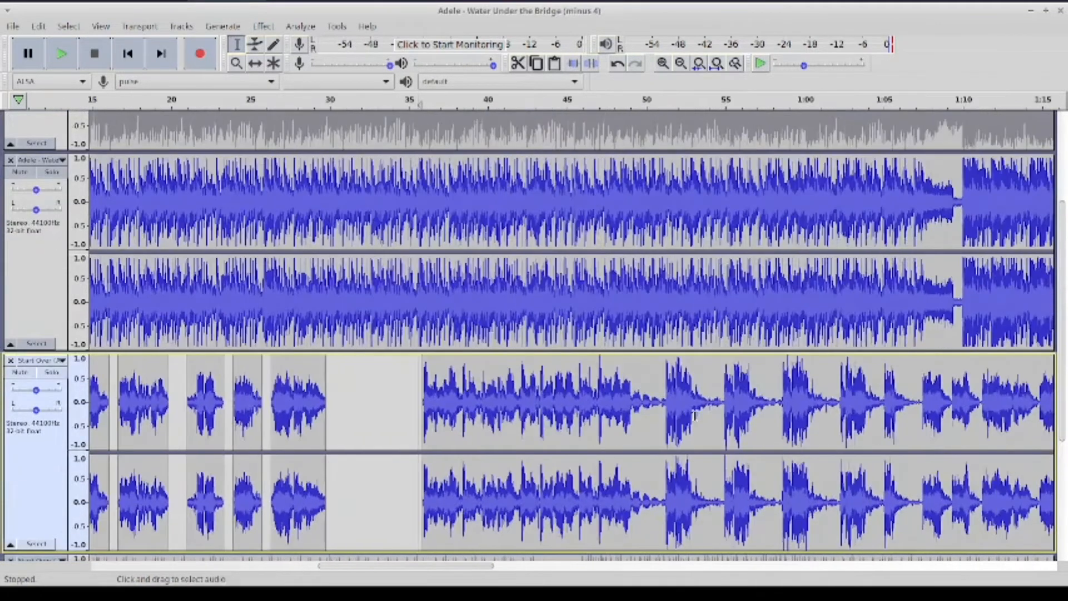
{"action": "left_click", "coordinate": [255, 63]}
{"action": "left_click_drag", "start_coordinate": [506, 386], "coordinate": [626, 386]}
Solo the original Adele track, play it from just before 36 seconds, and mark the pause point at about 50.5 seconds
{"action": "scroll", "coordinate": [626, 386], "scroll_direction": "up", "scroll_amount": 5}
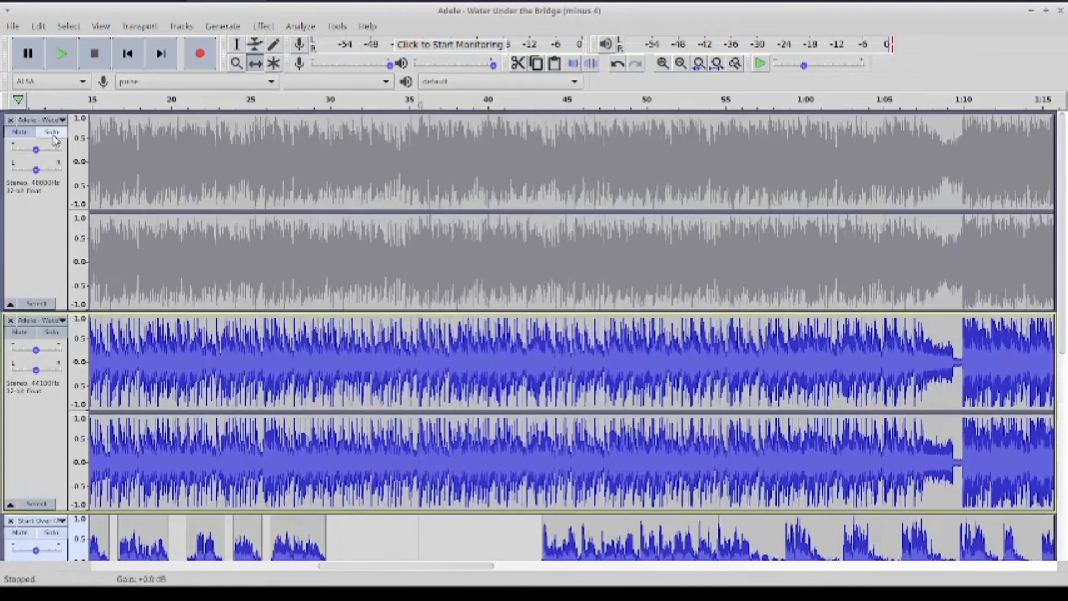
{"action": "left_click", "coordinate": [52, 131]}
{"action": "left_click", "coordinate": [62, 54]}
{"action": "left_click", "coordinate": [238, 45]}
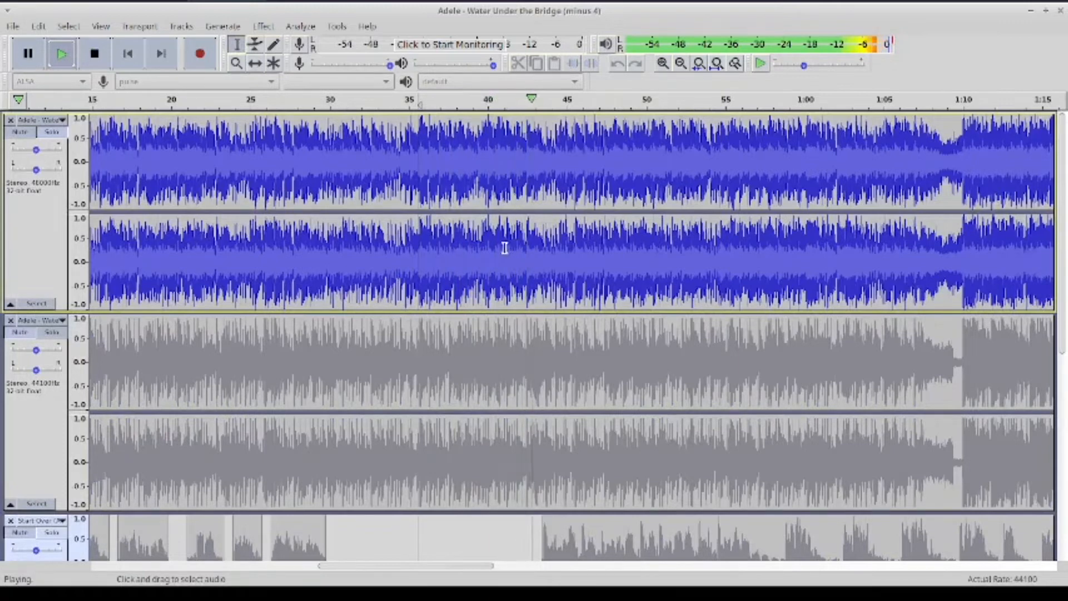
{"action": "left_click", "coordinate": [28, 54]}
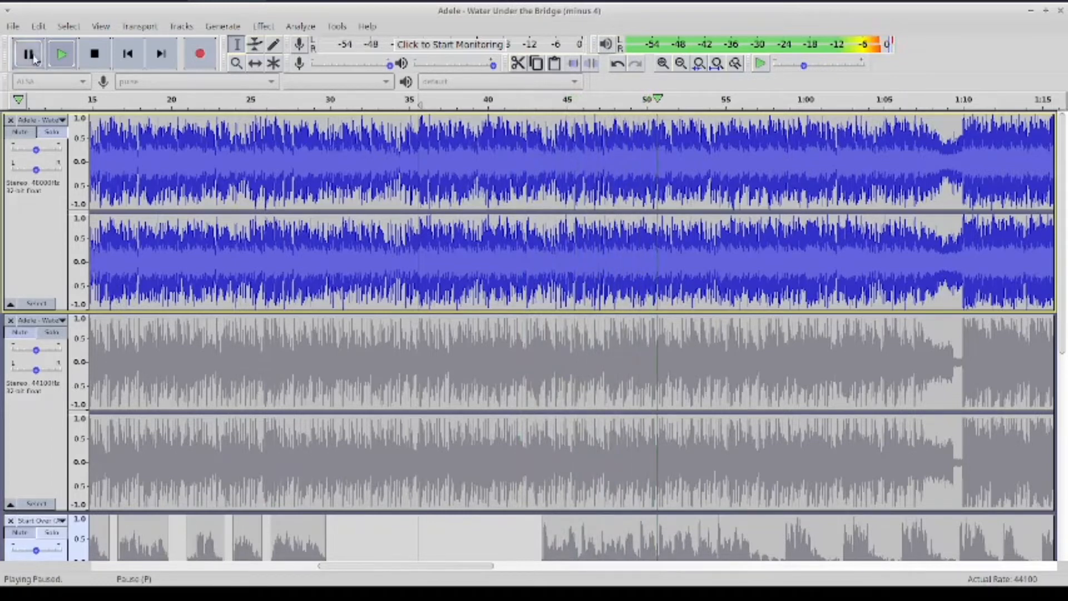
{"action": "left_click", "coordinate": [654, 246]}
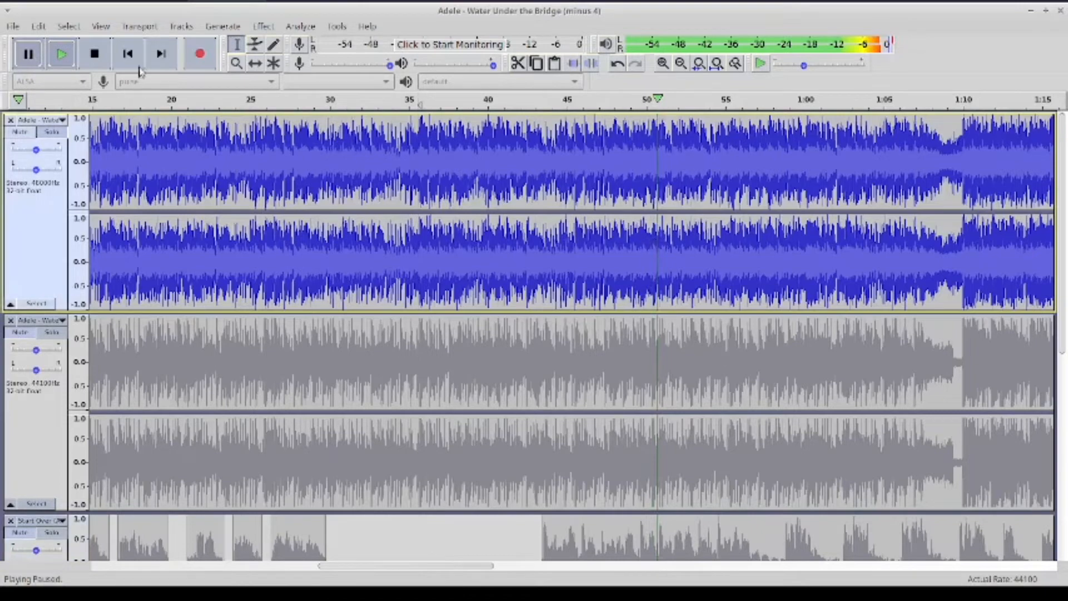
{"action": "left_click", "coordinate": [104, 57]}
Shift the last Start Over vocal clip later to begin at about 50 seconds
{"action": "left_click", "coordinate": [255, 63]}
{"action": "left_click_drag", "start_coordinate": [649, 523], "coordinate": [753, 523]}
{"action": "scroll", "coordinate": [64, 175], "scroll_direction": "down", "scroll_amount": 3}
Unmute the Adele instrumental and the Start Over vocals, and mute the original Adele track
{"action": "left_click", "coordinate": [27, 174]}
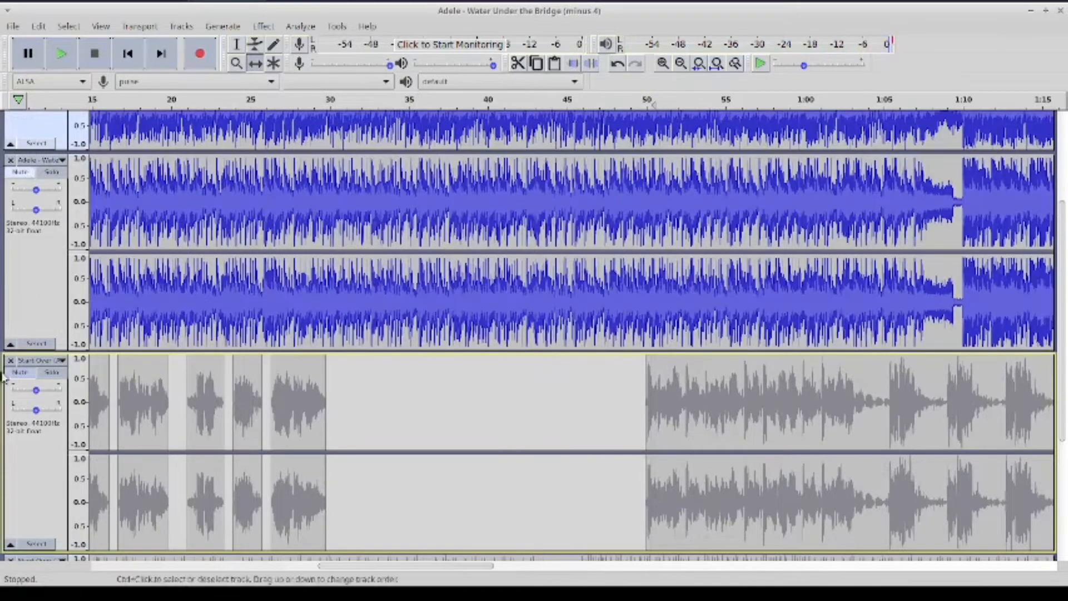
{"action": "left_click", "coordinate": [11, 375]}
{"action": "scroll", "coordinate": [13, 142], "scroll_direction": "up", "scroll_amount": 3}
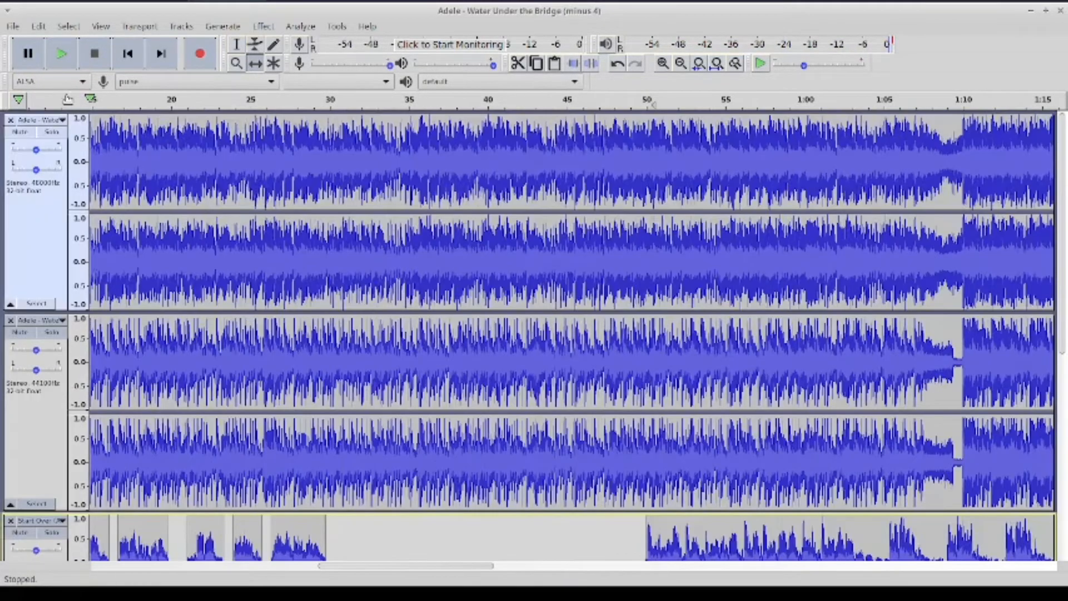
{"action": "left_click", "coordinate": [20, 132]}
{"action": "scroll", "coordinate": [796, 380], "scroll_direction": "down", "scroll_amount": 3}
{"action": "scroll", "coordinate": [675, 426], "scroll_direction": "up", "scroll_amount": 3}
{"action": "scroll", "coordinate": [636, 425], "scroll_direction": "down", "scroll_amount": 3}
Play the mashup twice from just before the last vocal clip, at about 49.8 seconds
{"action": "left_click", "coordinate": [236, 44]}
{"action": "left_click", "coordinate": [645, 415]}
{"action": "scroll", "coordinate": [316, 191], "scroll_direction": "down", "scroll_amount": 1}
{"action": "left_click", "coordinate": [61, 53]}
{"action": "left_click", "coordinate": [662, 63]}
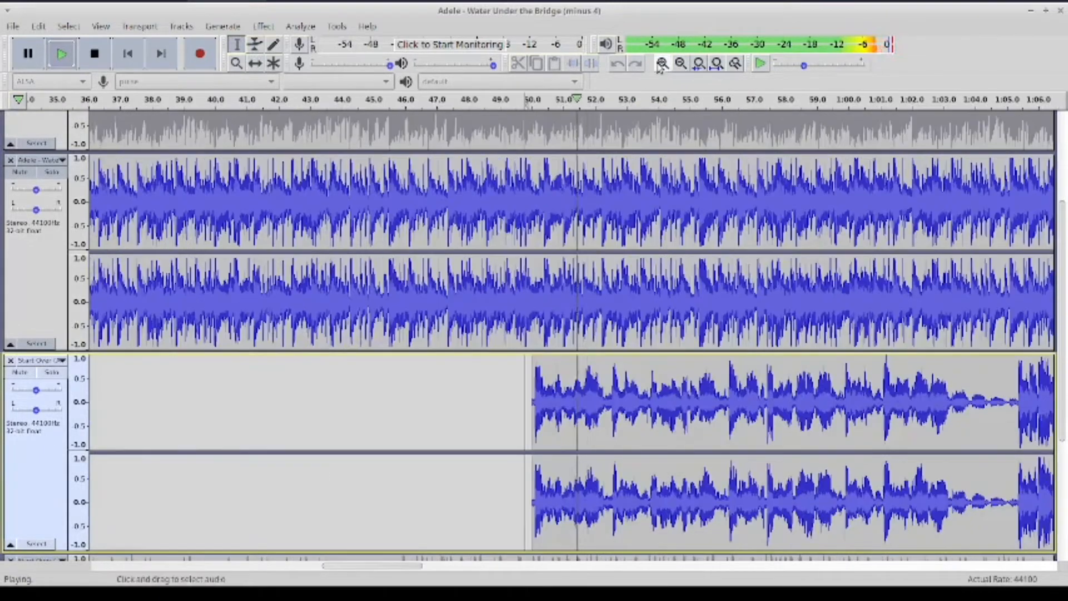
{"action": "key", "text": "p"}
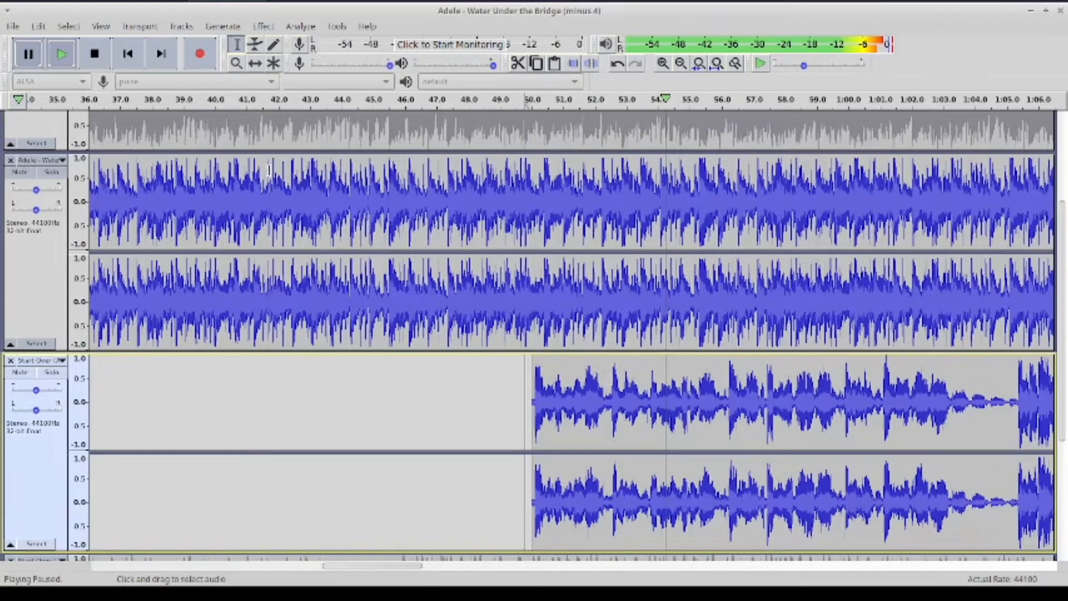
{"action": "left_click", "coordinate": [50, 59]}
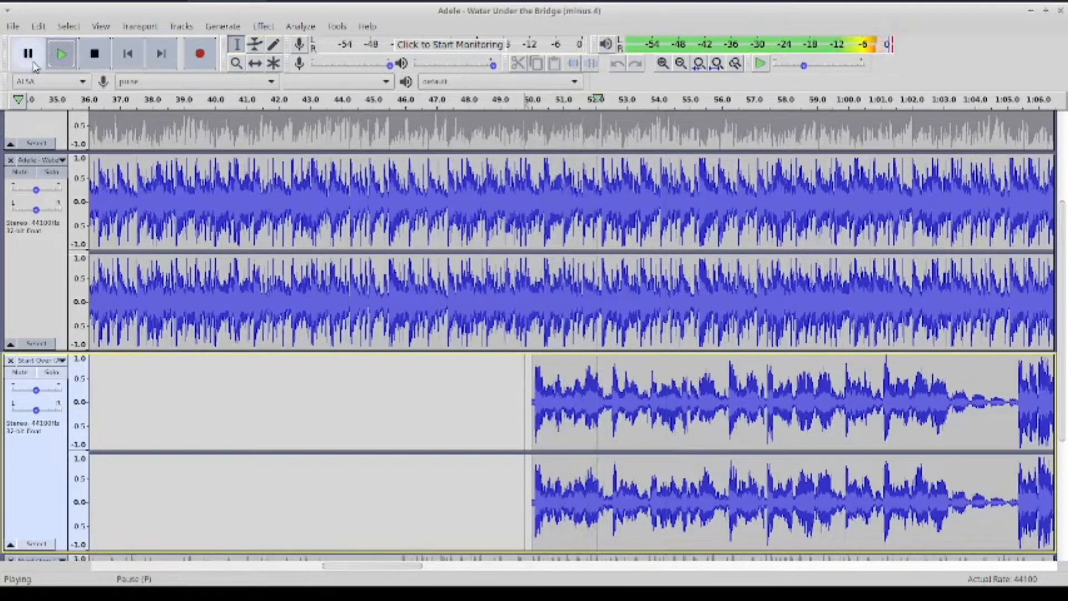
Stop playback at the end of the first phrase and split-delete the Start Over vocals from about 53.5 to 53.7 seconds
{"action": "left_click", "coordinate": [32, 63]}
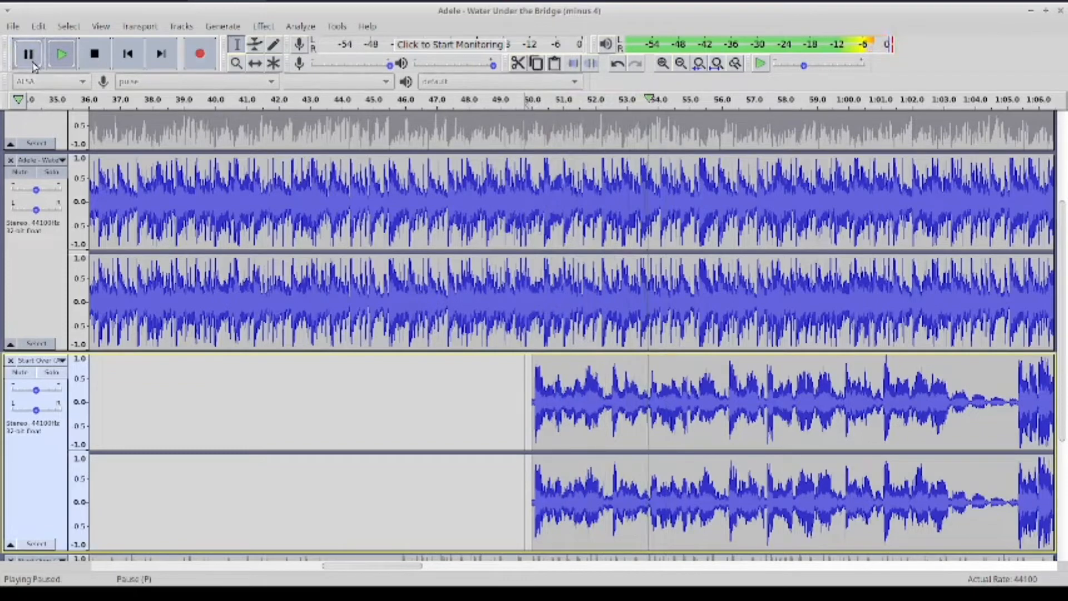
{"action": "left_click", "coordinate": [93, 56]}
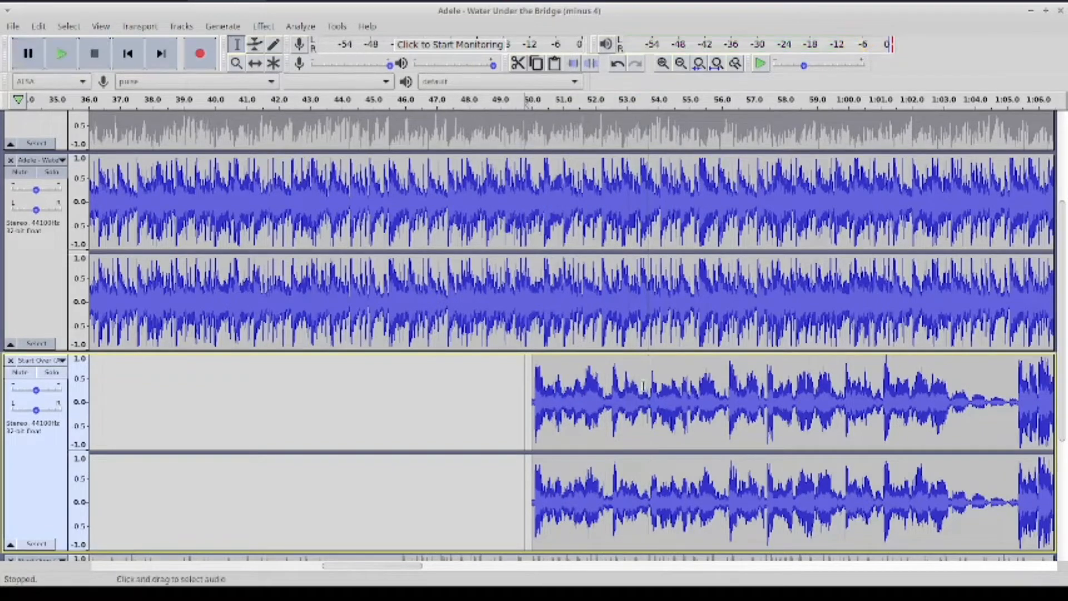
{"action": "left_click", "coordinate": [662, 62]}
{"action": "left_click", "coordinate": [662, 62]}
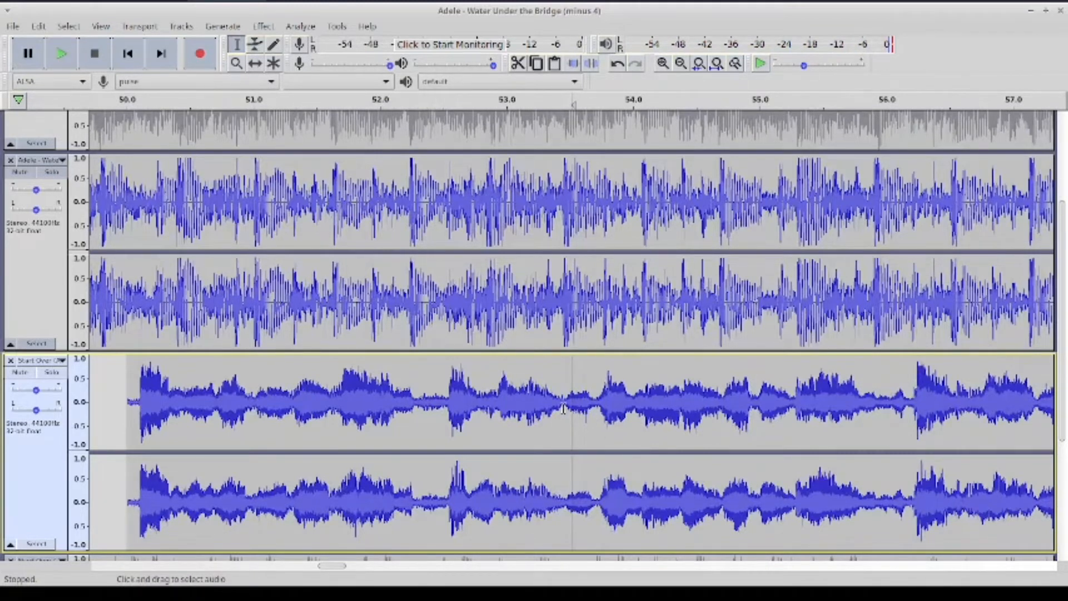
{"action": "left_click_drag", "start_coordinate": [563, 408], "coordinate": [596, 412]}
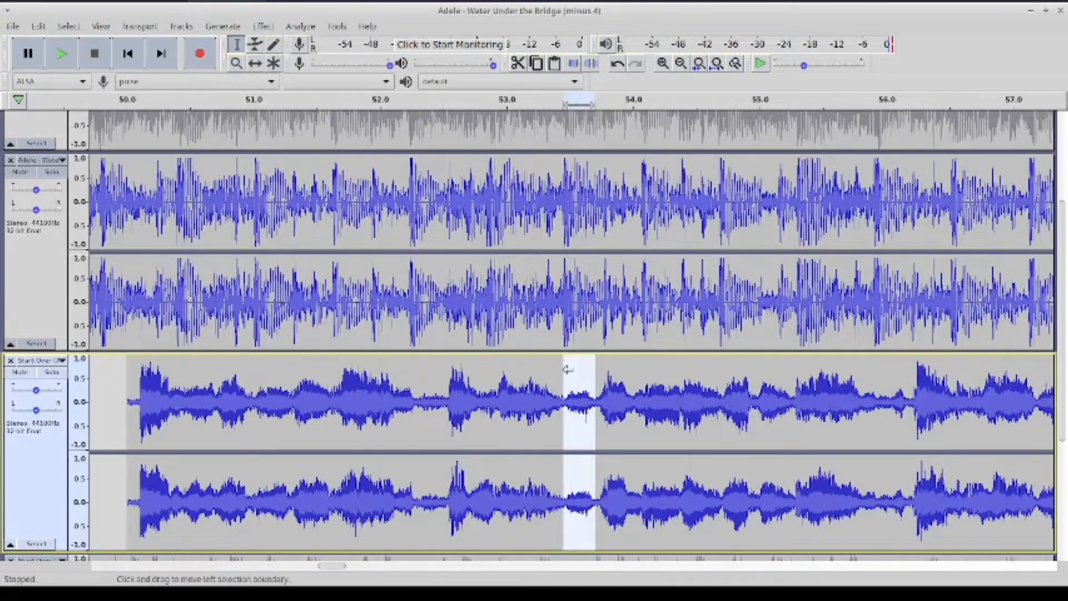
{"action": "left_click_drag", "start_coordinate": [567, 370], "coordinate": [568, 365]}
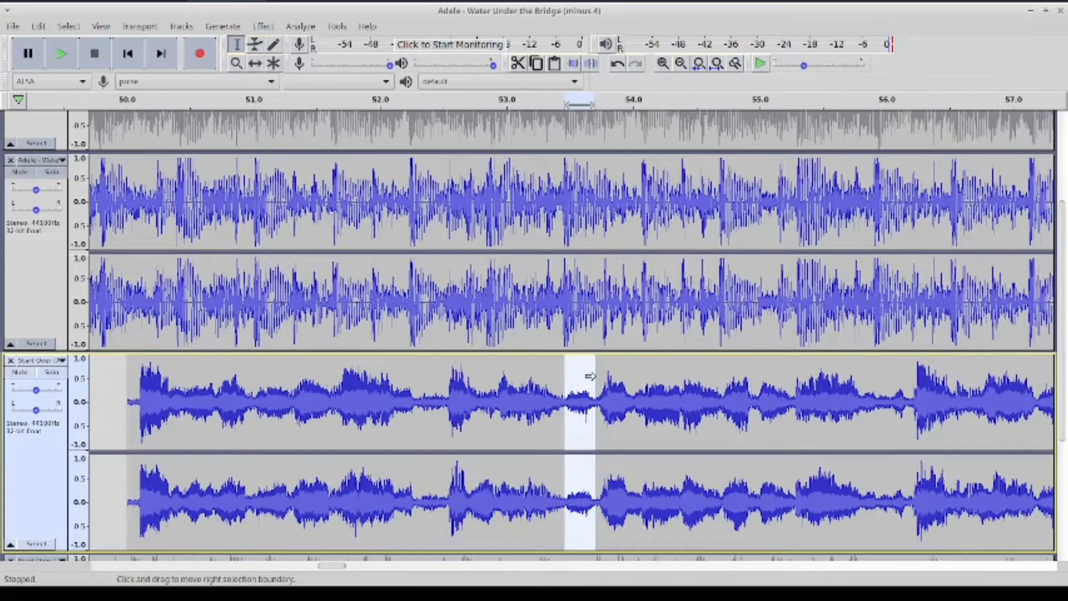
{"action": "key", "text": "ctrl+alt+k"}
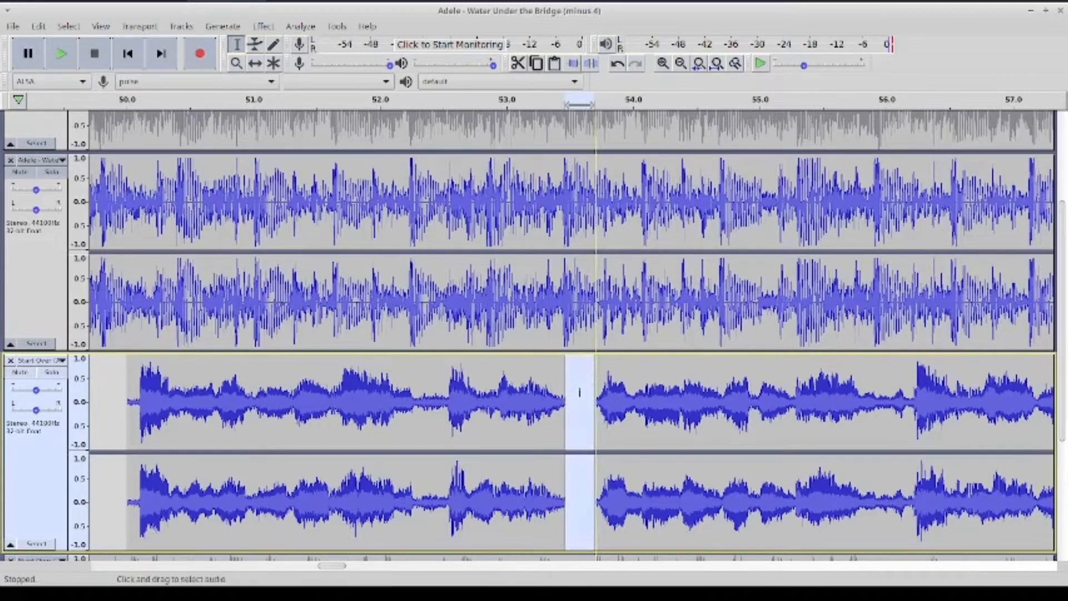
Shift the Start Over vocal clip following the new gap later to begin at about 54.4 seconds
{"action": "left_click", "coordinate": [569, 389]}
{"action": "left_click", "coordinate": [255, 62]}
{"action": "left_click_drag", "start_coordinate": [673, 388], "coordinate": [719, 358]}
{"action": "left_click", "coordinate": [680, 63]}
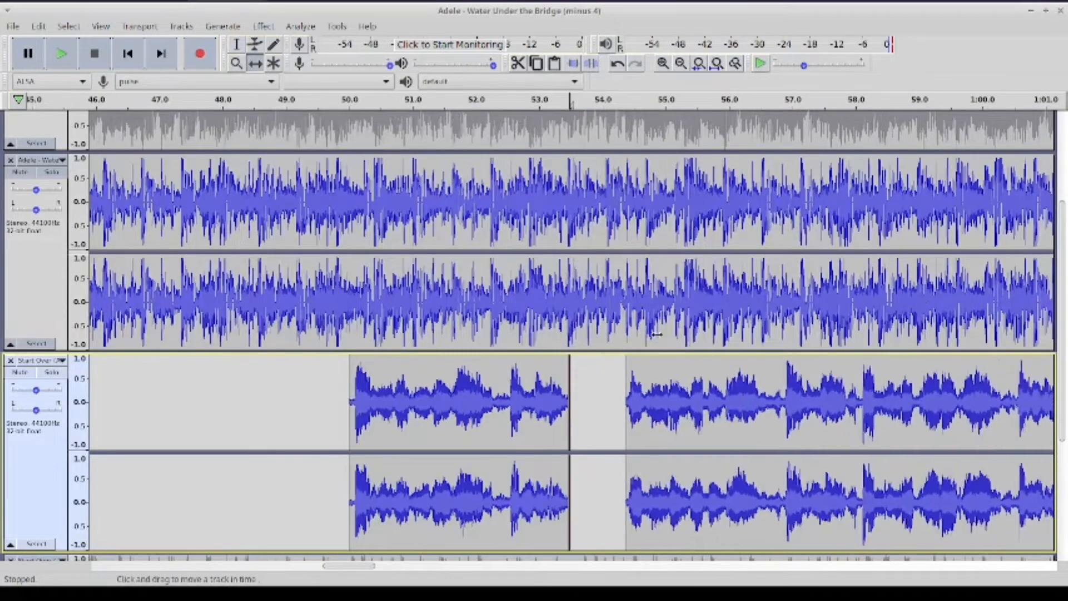
Move the clip after the first gap in the Start Over track to start at about 54.9 s, playing it back to check timing
{"action": "left_click", "coordinate": [74, 66]}
{"action": "left_click", "coordinate": [95, 53]}
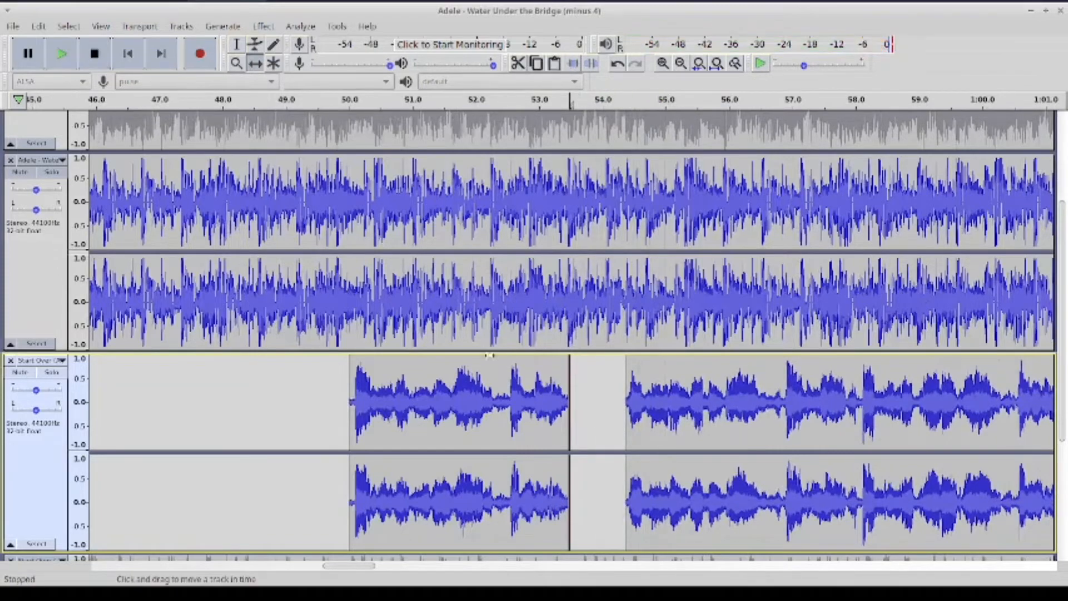
{"action": "left_click_drag", "start_coordinate": [735, 395], "coordinate": [779, 395]}
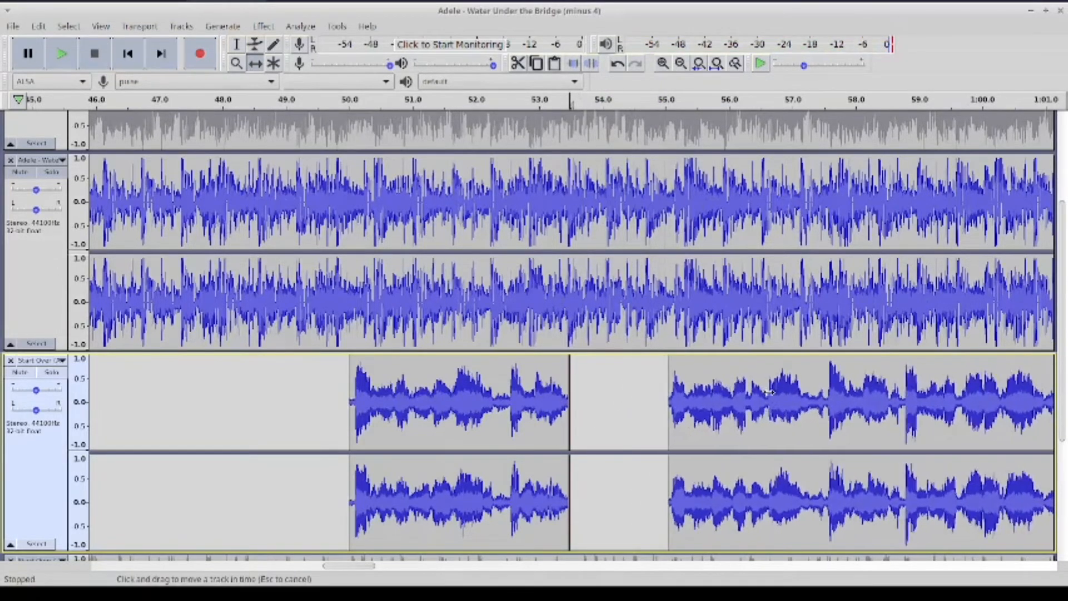
{"action": "left_click", "coordinate": [68, 62]}
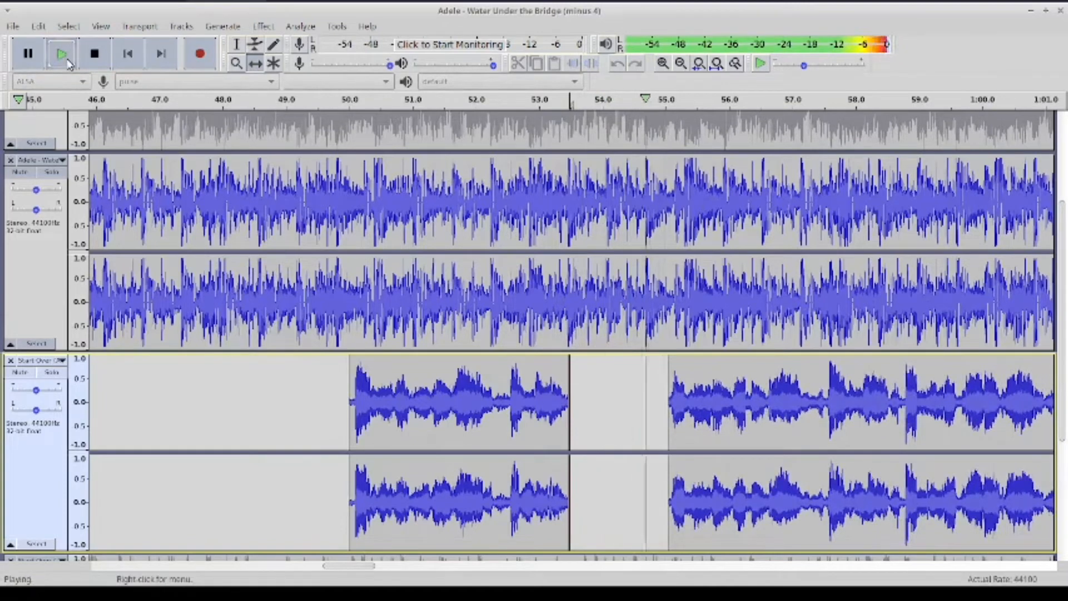
{"action": "left_click", "coordinate": [93, 54]}
{"action": "left_click_drag", "start_coordinate": [691, 377], "coordinate": [683, 377]}
{"action": "left_click", "coordinate": [64, 54]}
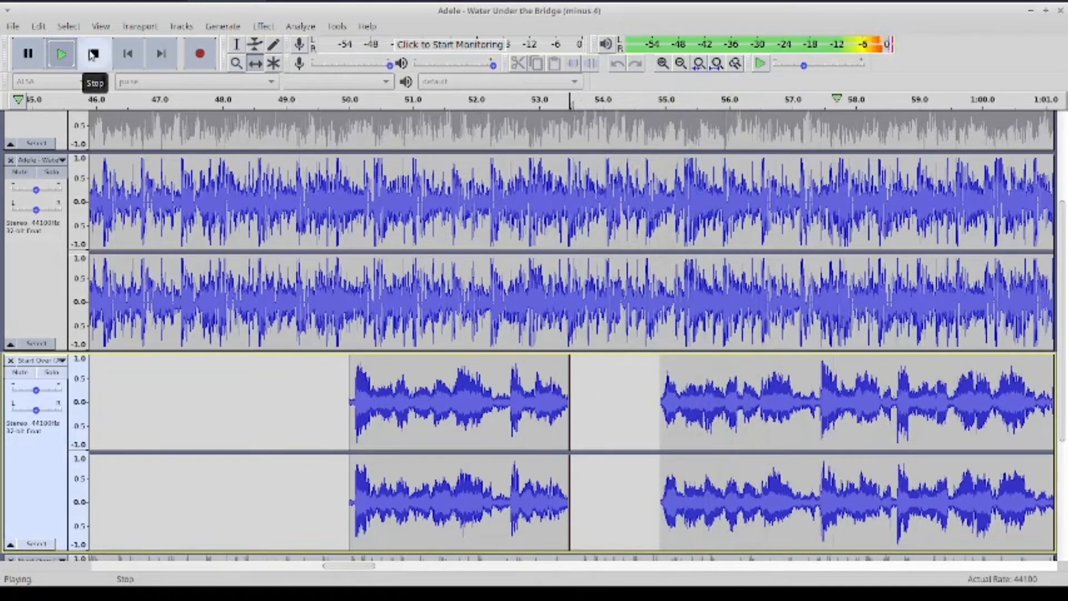
{"action": "left_click", "coordinate": [93, 54]}
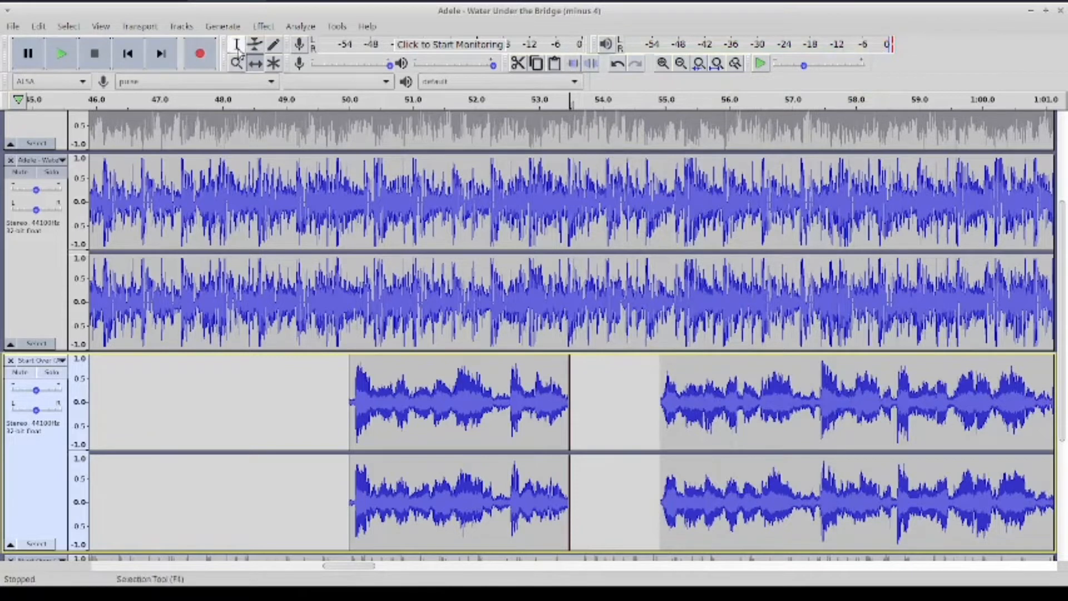
Split the Start Over clip at about 58.6 s and move the section after the split to start at about 59.6 s
{"action": "left_click", "coordinate": [895, 396]}
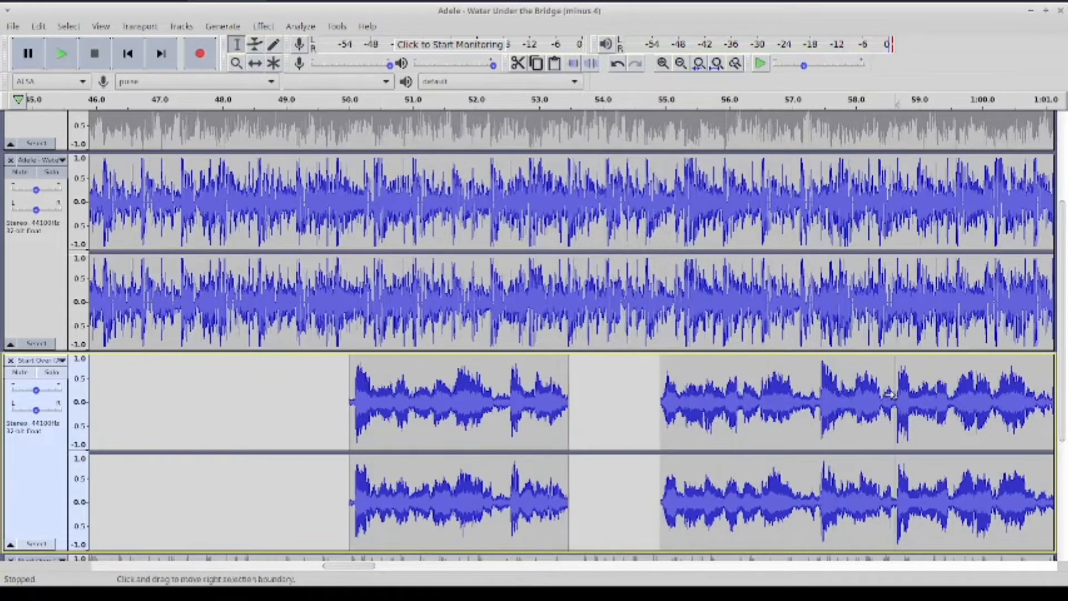
{"action": "key", "text": "ctrl+i"}
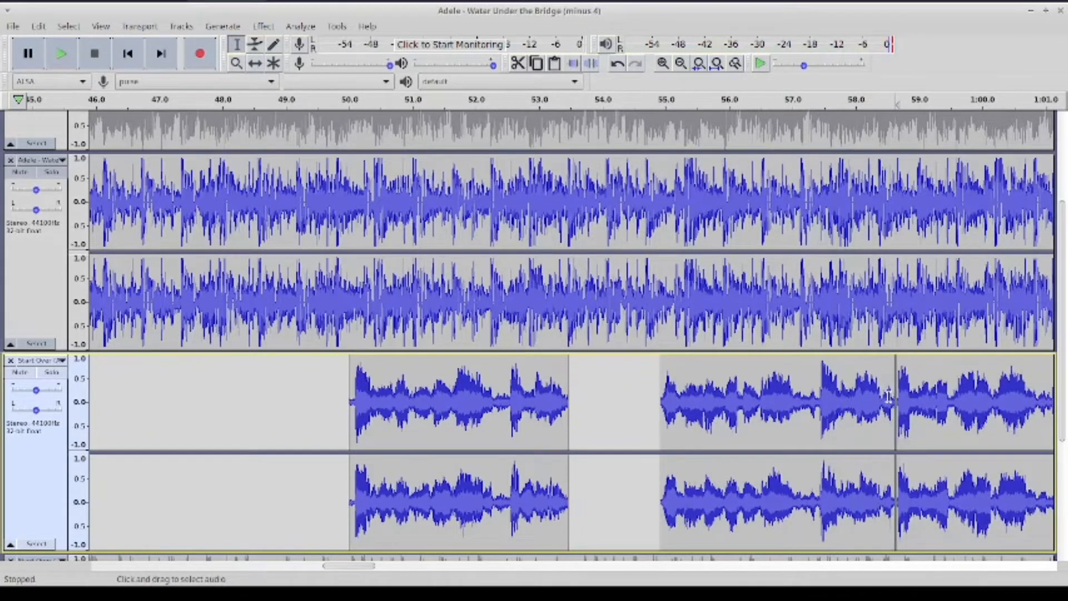
{"action": "scroll", "coordinate": [889, 396], "scroll_direction": "right", "scroll_amount": 10}
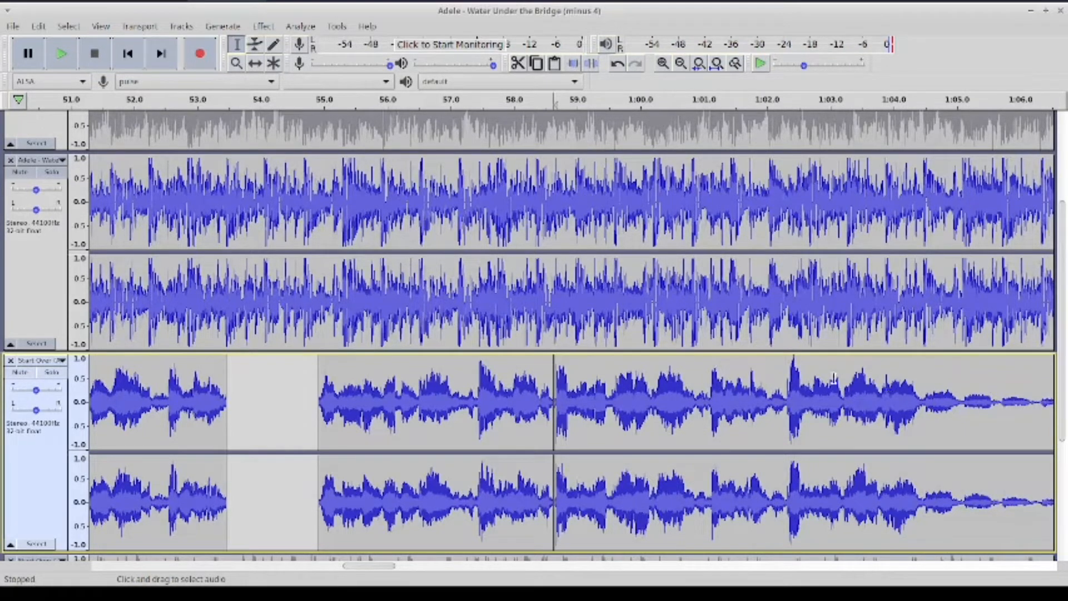
{"action": "left_click", "coordinate": [255, 63]}
{"action": "left_click_drag", "start_coordinate": [611, 415], "coordinate": [669, 414]}
Shift the split-off section to start at about 1:00.0 and play the mix from about 57.4 s to check timing
{"action": "left_click", "coordinate": [236, 44]}
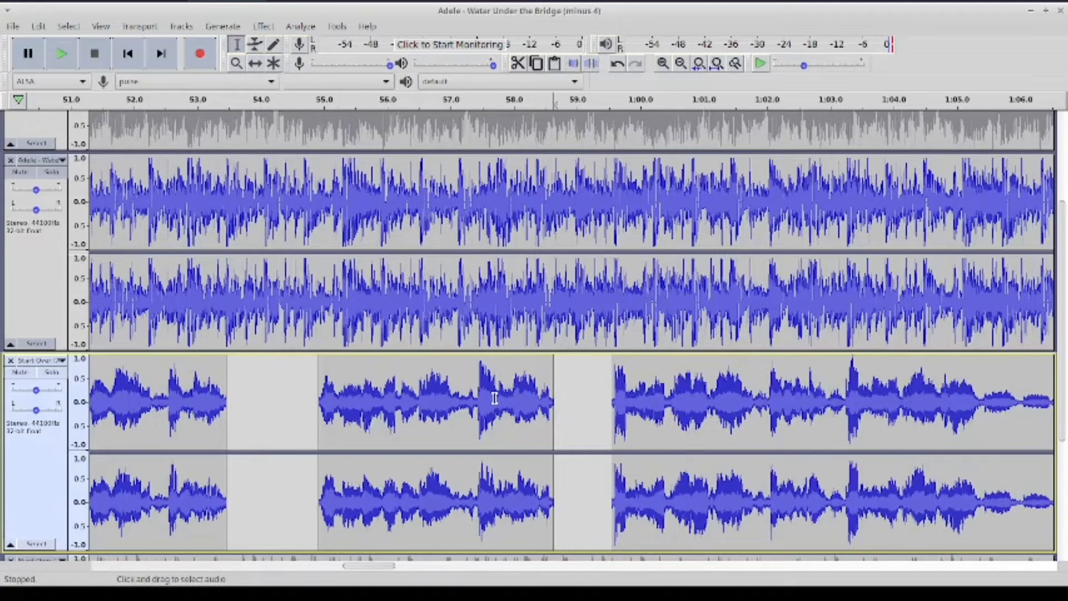
{"action": "left_click", "coordinate": [475, 396]}
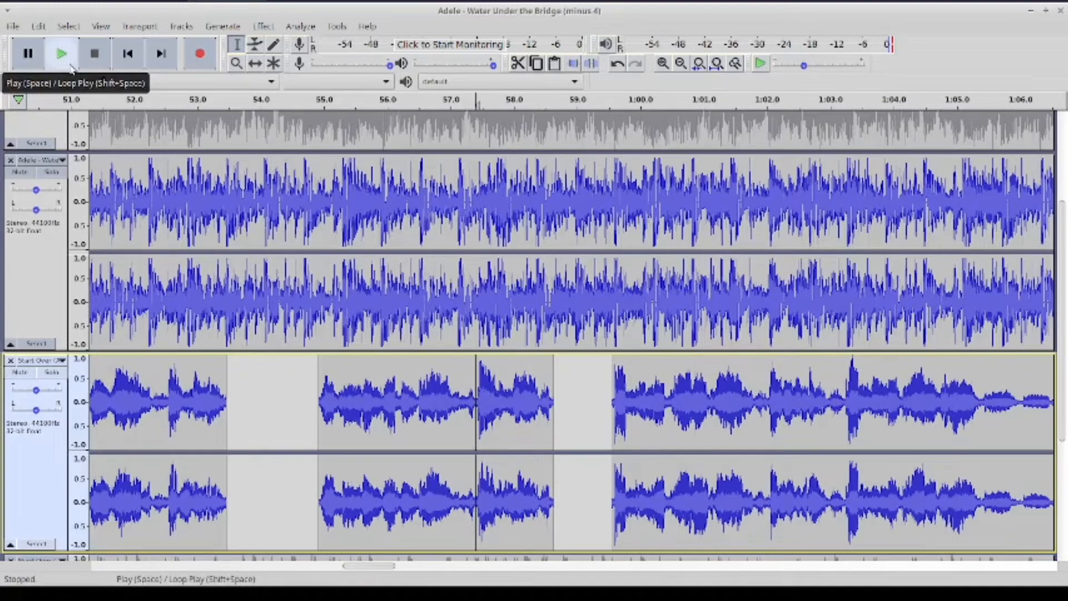
{"action": "left_click", "coordinate": [255, 63]}
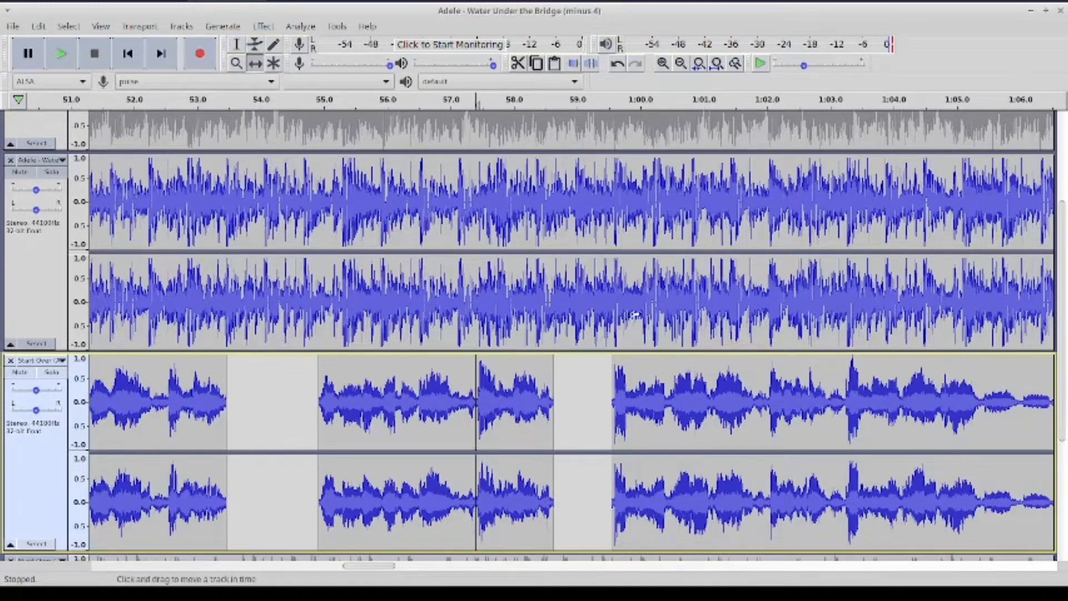
{"action": "left_click_drag", "start_coordinate": [686, 391], "coordinate": [717, 389]}
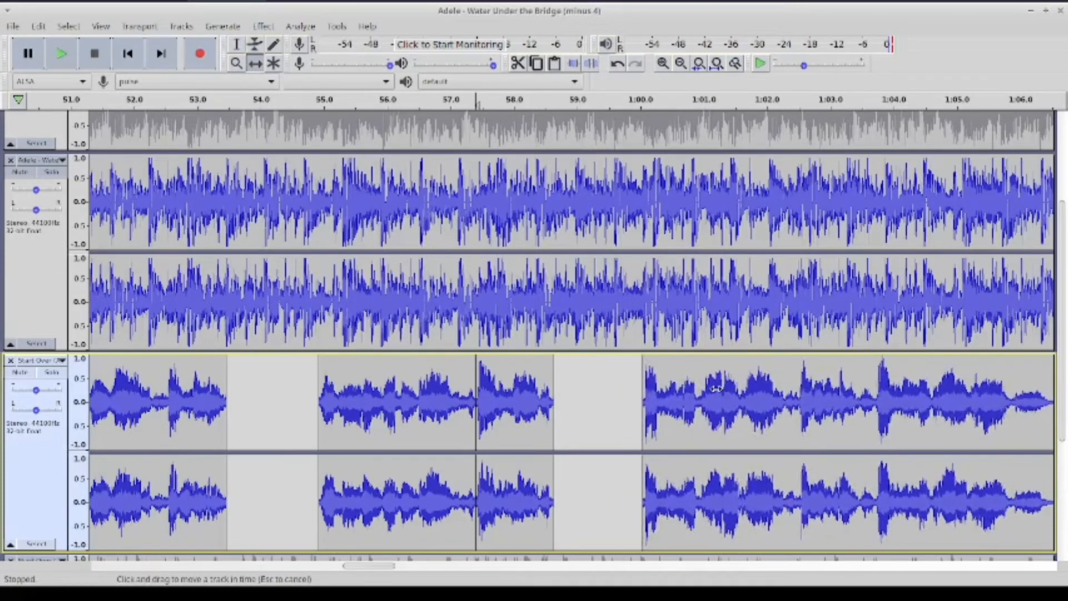
{"action": "left_click", "coordinate": [62, 58]}
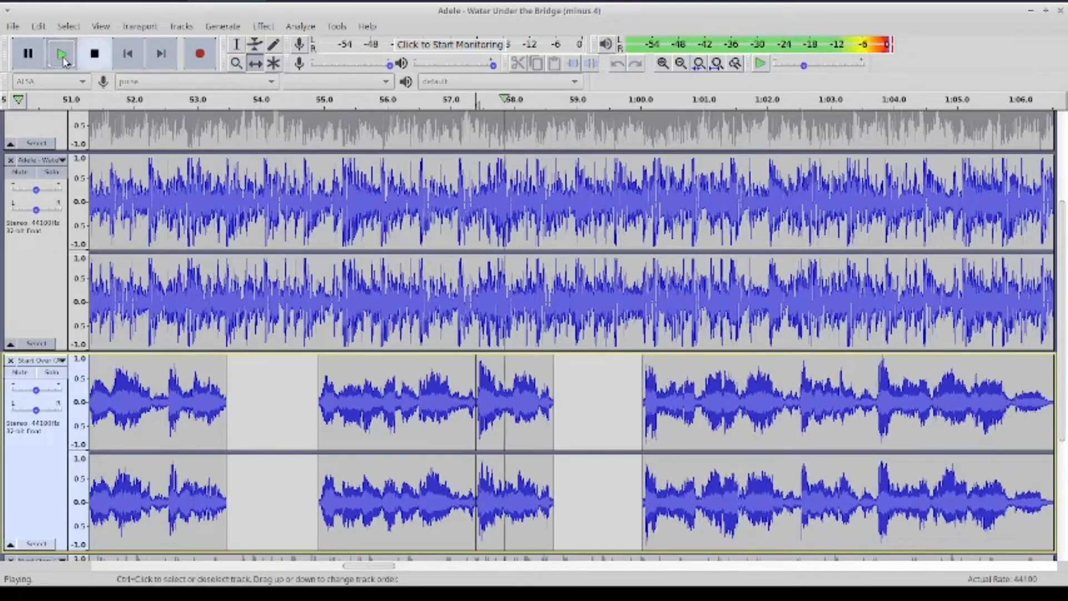
{"action": "left_click", "coordinate": [95, 53]}
Silence the end of the preceding Start Over clip from about 58.4 to 58.6 s and play back from about 57.7 s
{"action": "left_click", "coordinate": [236, 45]}
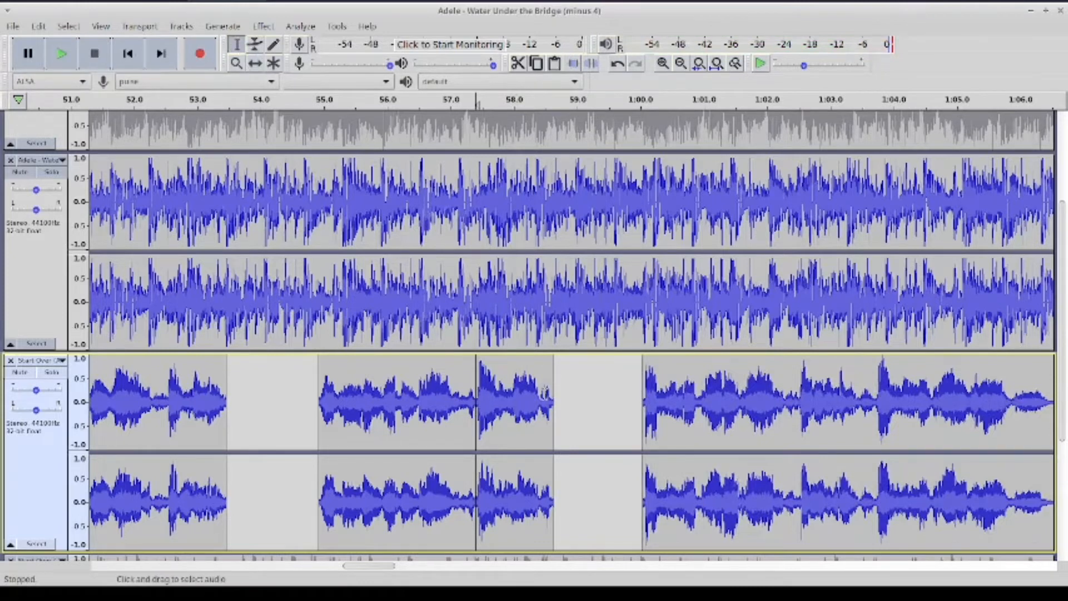
{"action": "left_click_drag", "start_coordinate": [539, 387], "coordinate": [553, 389]}
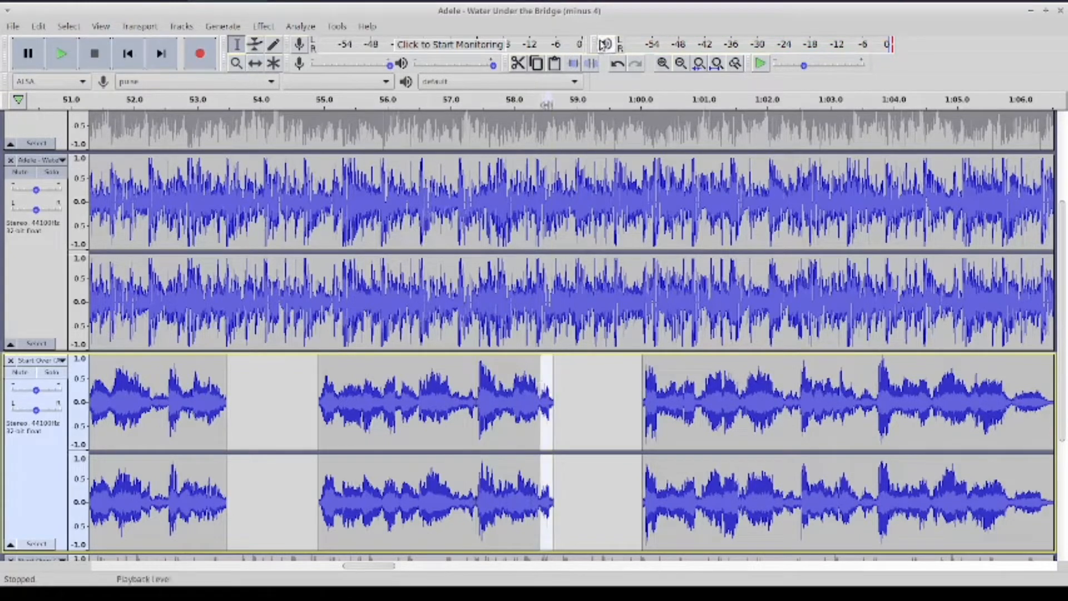
{"action": "left_click", "coordinate": [591, 65]}
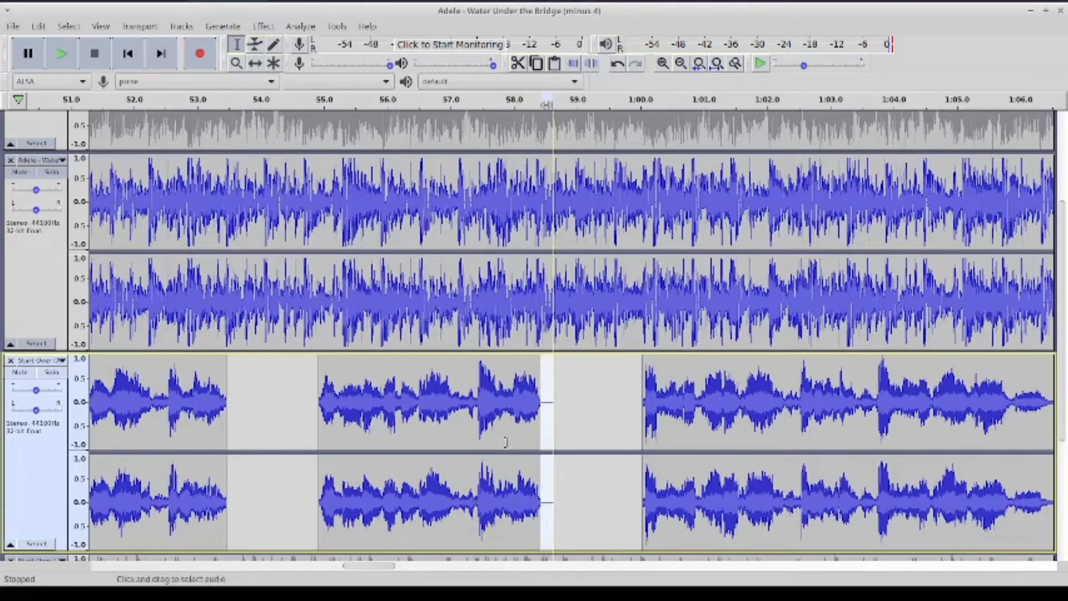
{"action": "left_click", "coordinate": [61, 53]}
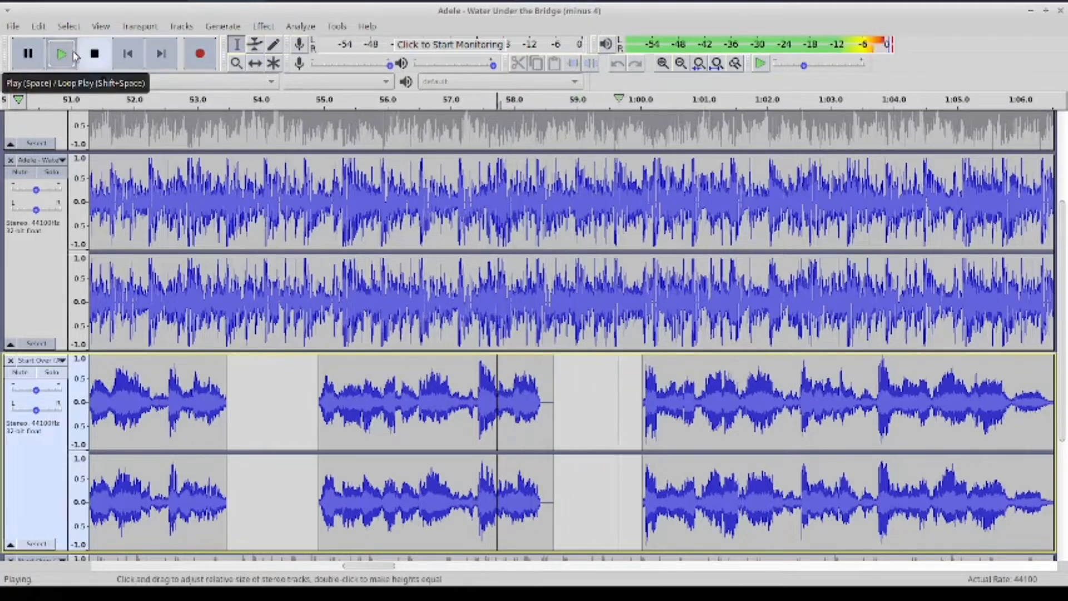
{"action": "left_click", "coordinate": [89, 56]}
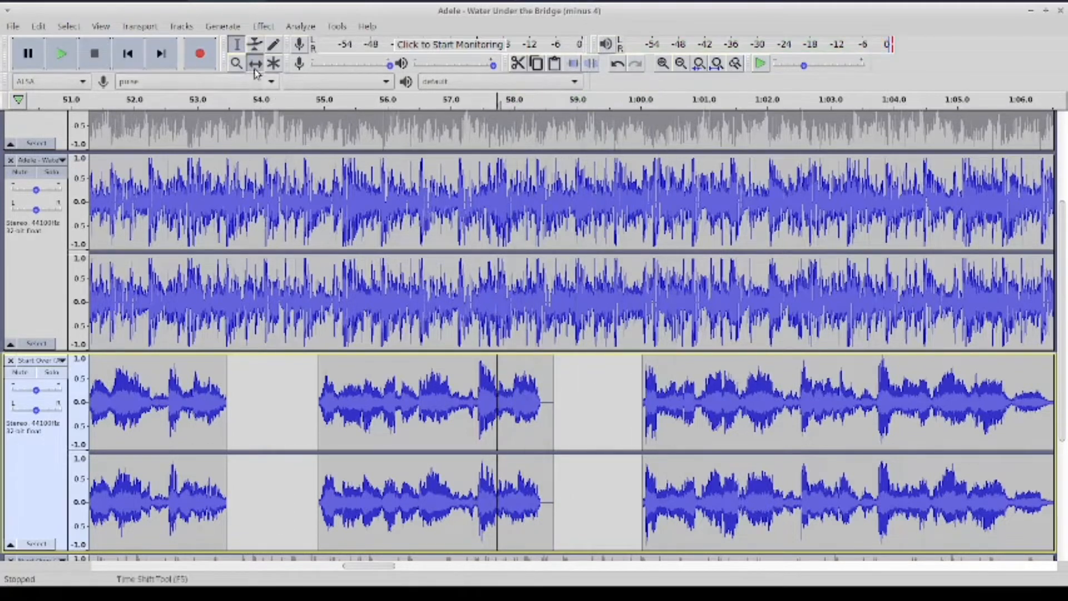
Nudge the following Start Over clip earlier to start at about 59.9 s, auditioning the timing between adjustments
{"action": "left_click_drag", "start_coordinate": [730, 385], "coordinate": [722, 385]}
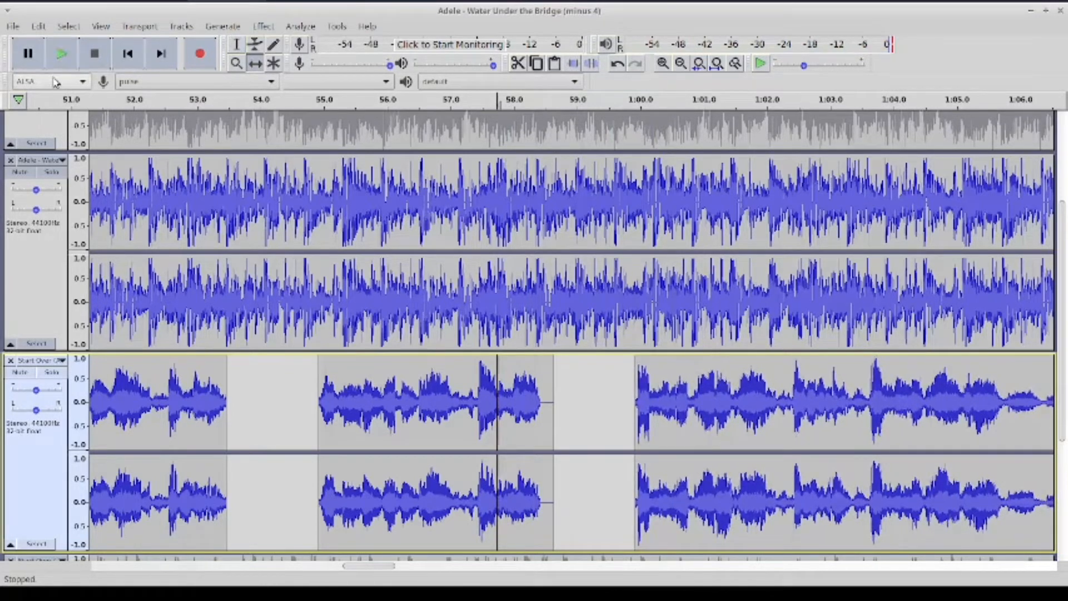
{"action": "left_click", "coordinate": [62, 55]}
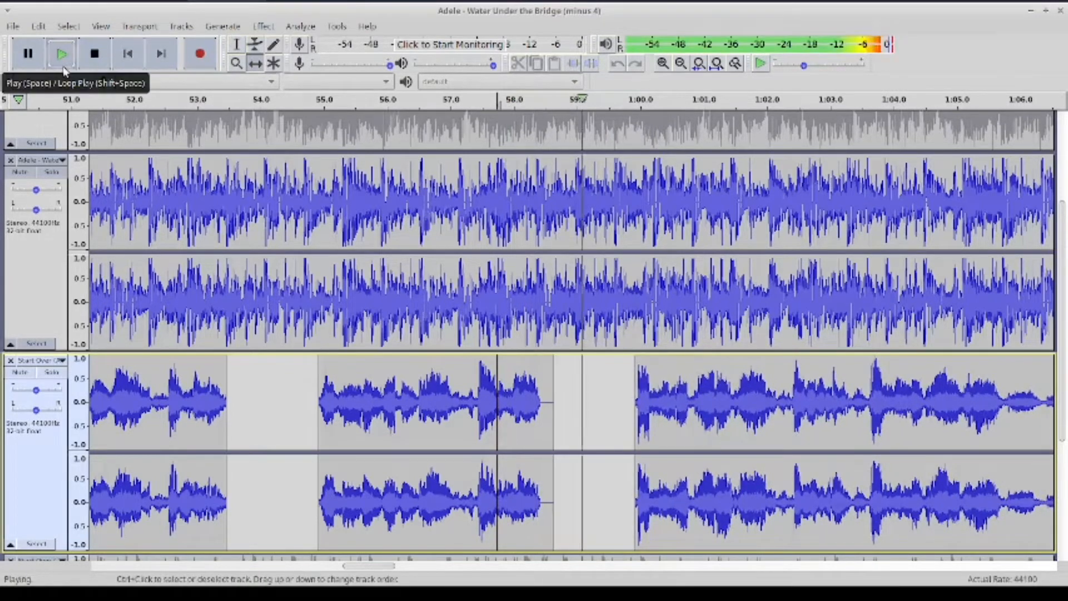
{"action": "left_click", "coordinate": [95, 53]}
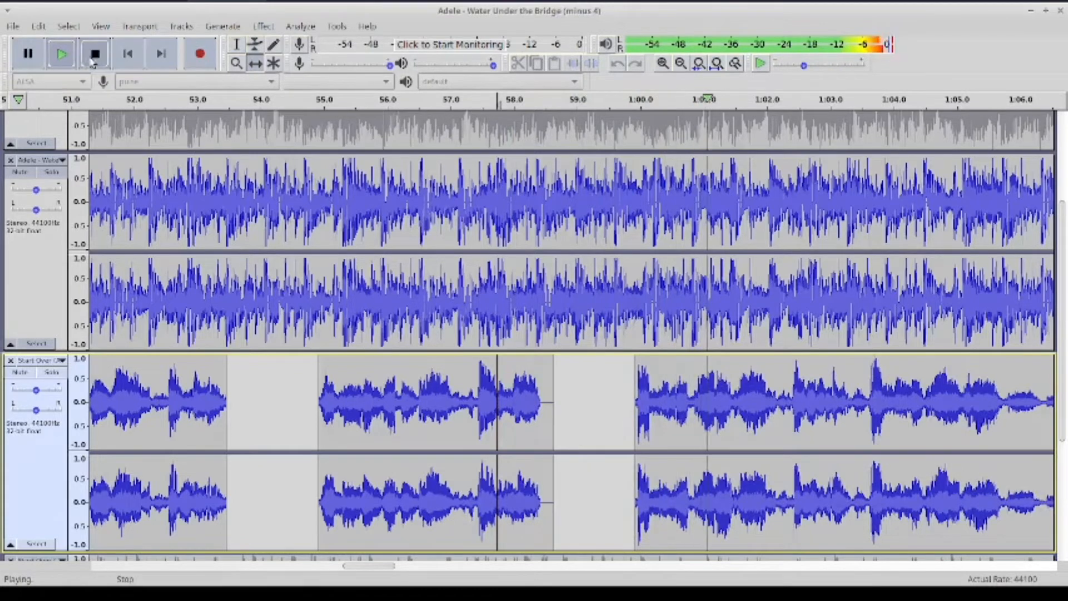
{"action": "left_click_drag", "start_coordinate": [676, 381], "coordinate": [672, 375]}
{"action": "left_click", "coordinate": [61, 53]}
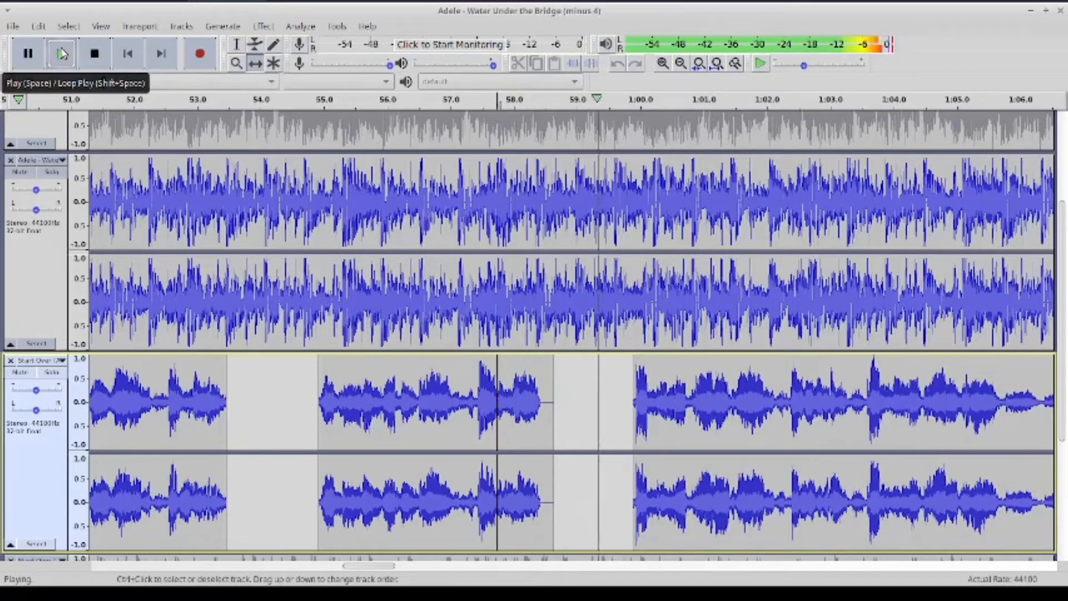
{"action": "left_click", "coordinate": [95, 56]}
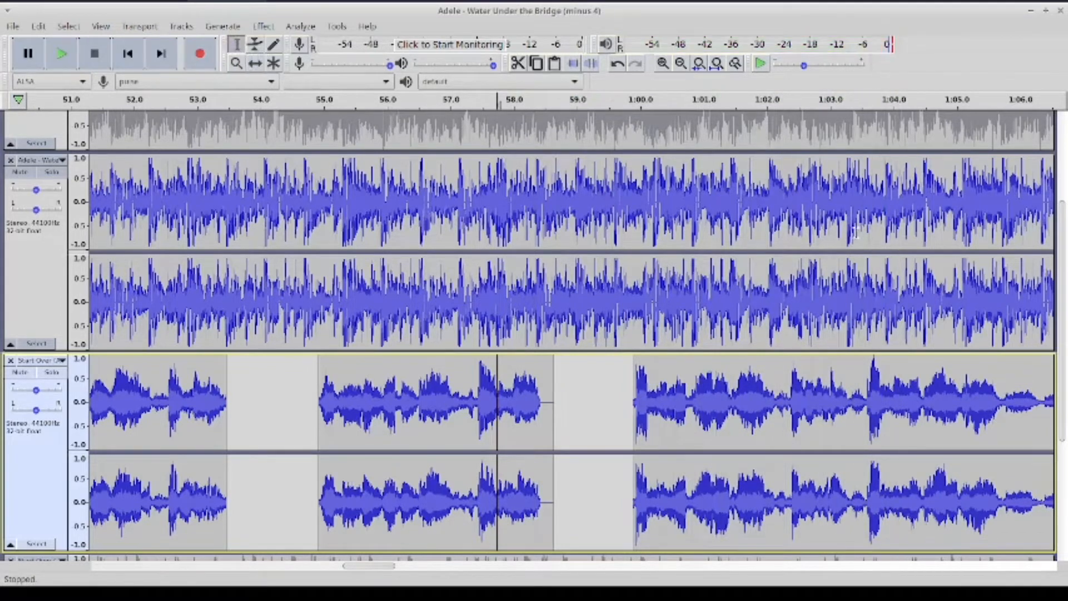
Split the Start Over clip at about 1:03.6 and remove the short fragment from about 1:03.3 to the split, leaving a gap
{"action": "left_click", "coordinate": [866, 407]}
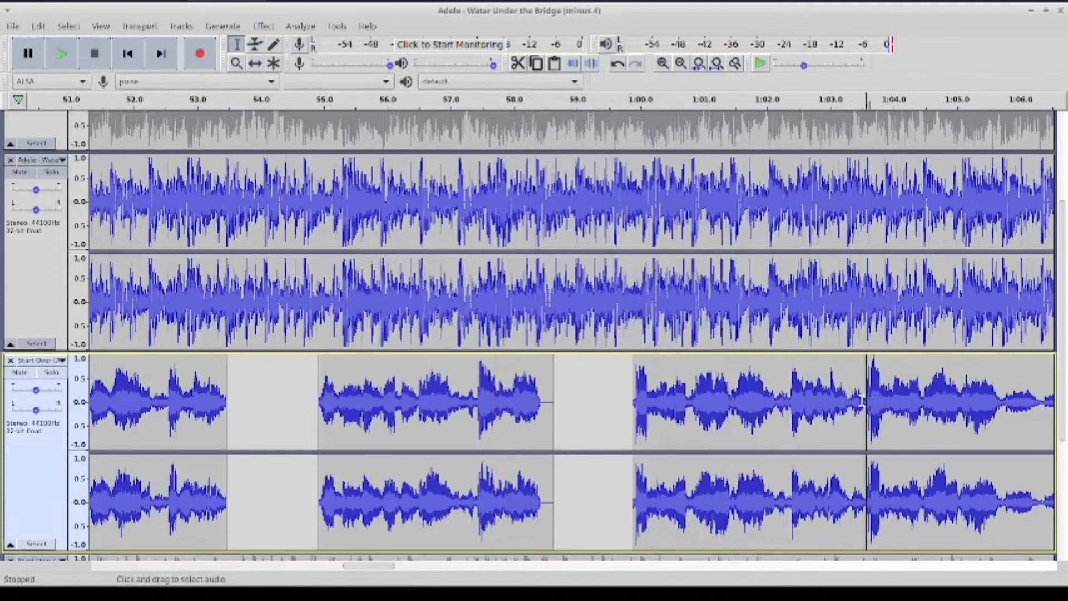
{"action": "scroll", "coordinate": [861, 401], "scroll_direction": "right", "scroll_amount": 3}
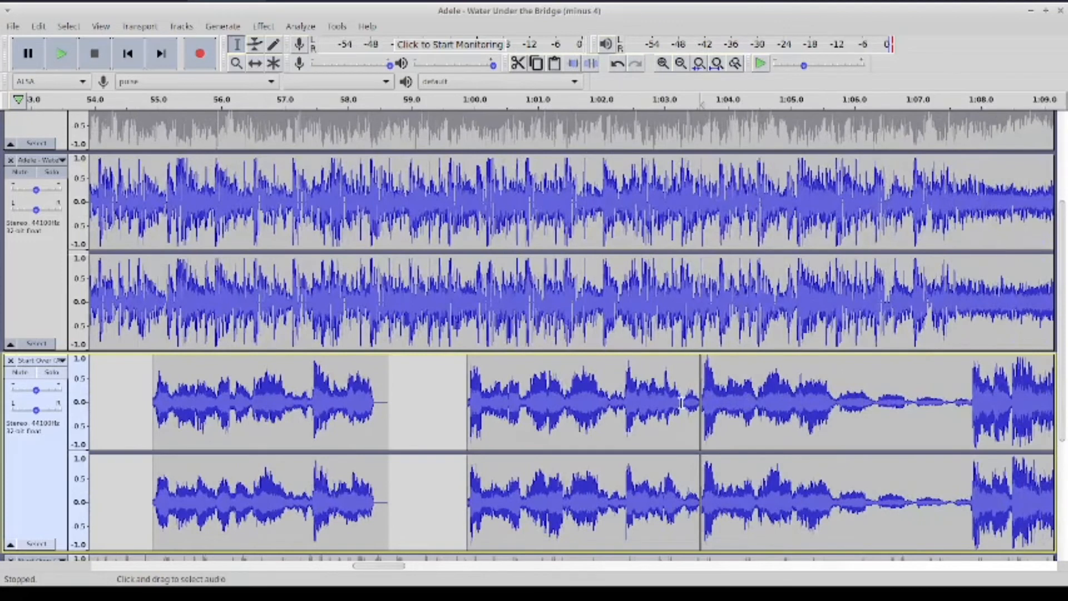
{"action": "left_click_drag", "start_coordinate": [682, 402], "coordinate": [700, 402]}
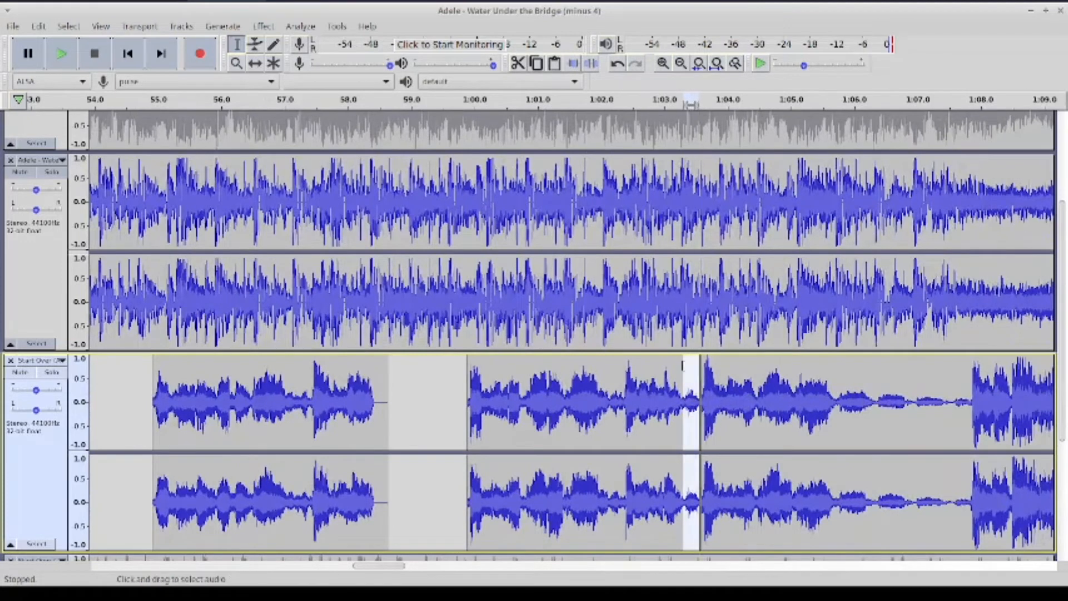
{"action": "key", "text": "ctrl+l"}
Move the clip after the new gap to start at about 1:04.3 and play the mix from about 1:00.0
{"action": "left_click", "coordinate": [473, 395]}
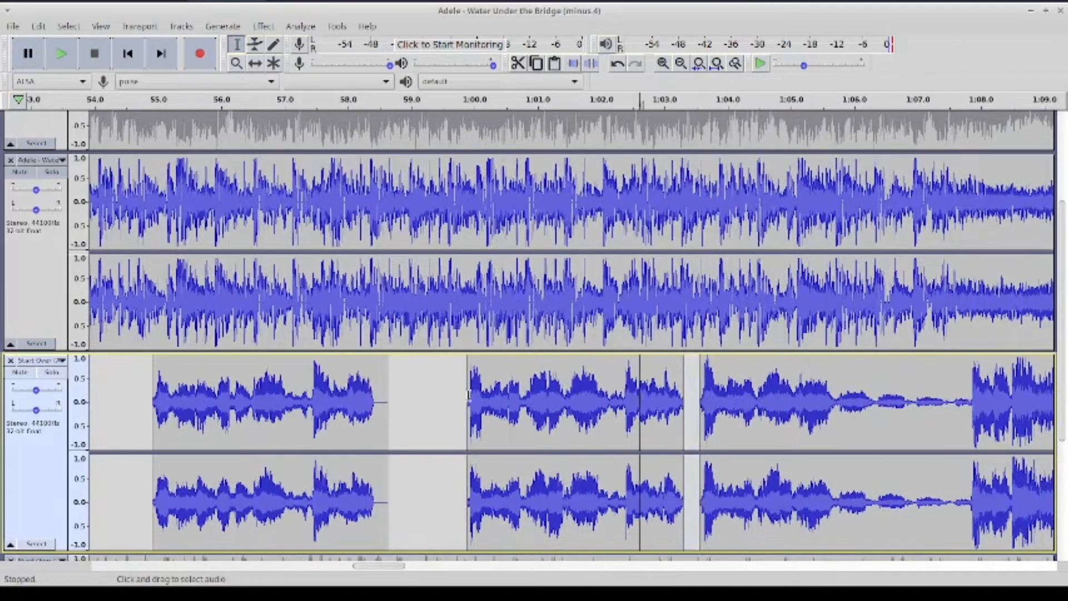
{"action": "left_click", "coordinate": [48, 54]}
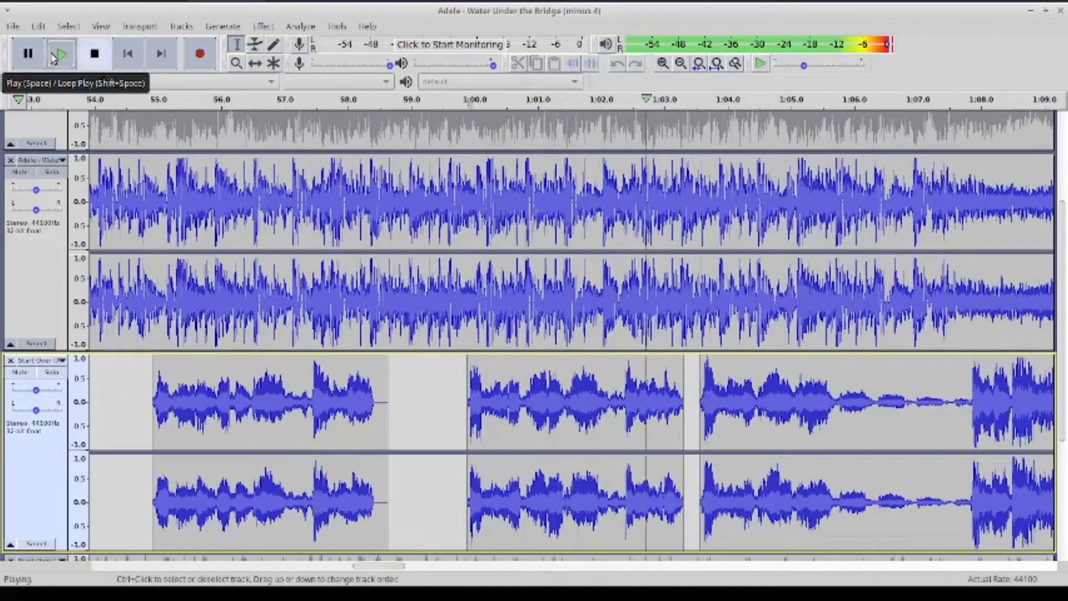
{"action": "left_click", "coordinate": [102, 55]}
{"action": "left_click", "coordinate": [255, 63]}
{"action": "left_click_drag", "start_coordinate": [817, 375], "coordinate": [848, 364]}
{"action": "left_click", "coordinate": [61, 54]}
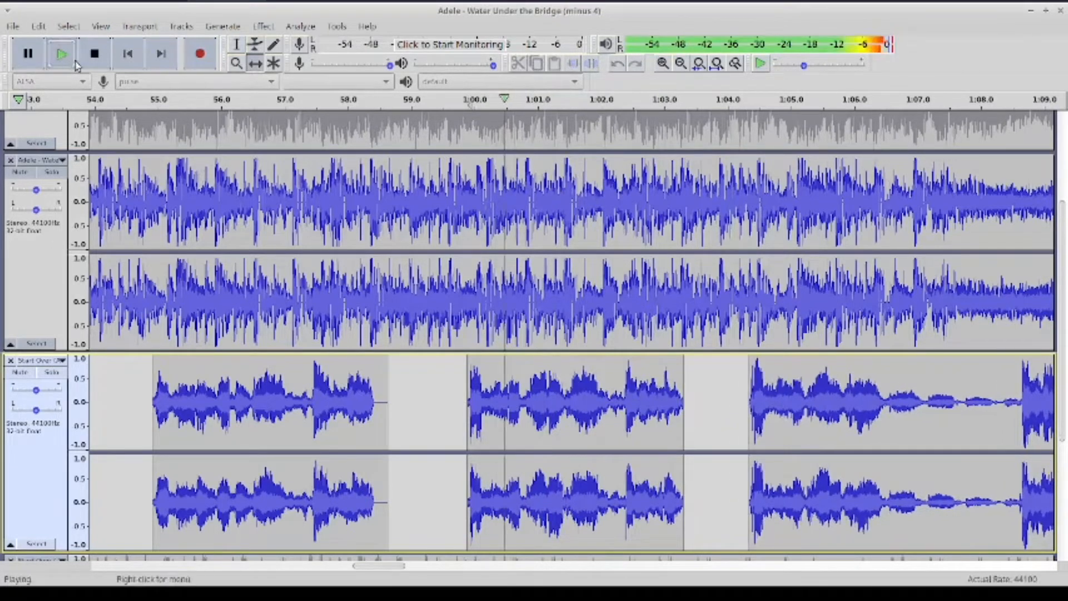
{"action": "left_click", "coordinate": [234, 46]}
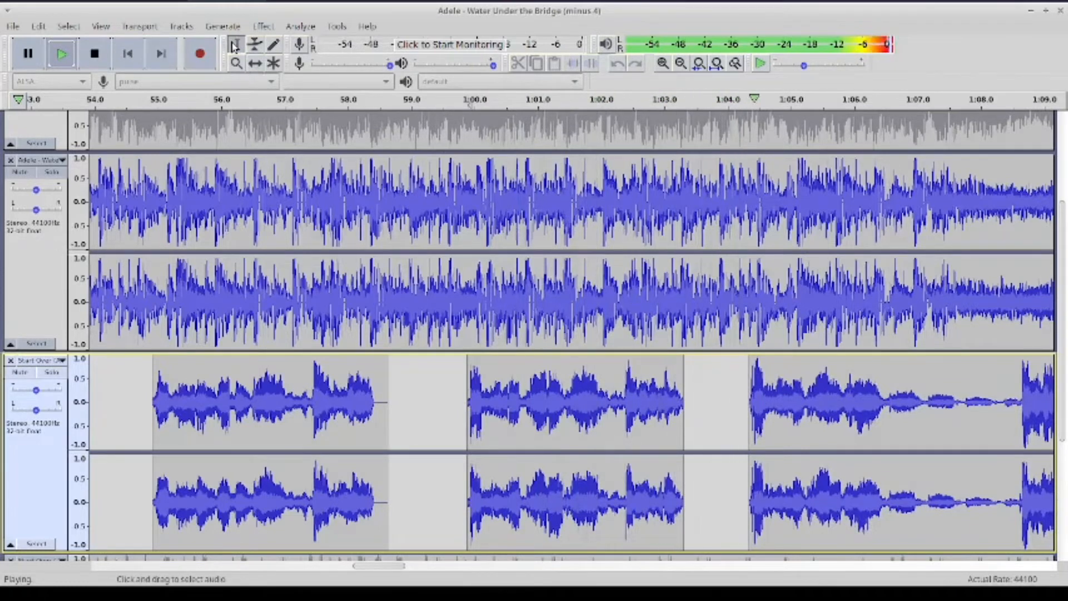
{"action": "left_click", "coordinate": [95, 54]}
Shift the last Start Over clip to start at about 1:04.7, checking its timing by playing from about 1:04.0
{"action": "left_click", "coordinate": [726, 361]}
{"action": "left_click", "coordinate": [254, 63]}
{"action": "left_click_drag", "start_coordinate": [852, 376], "coordinate": [882, 376]}
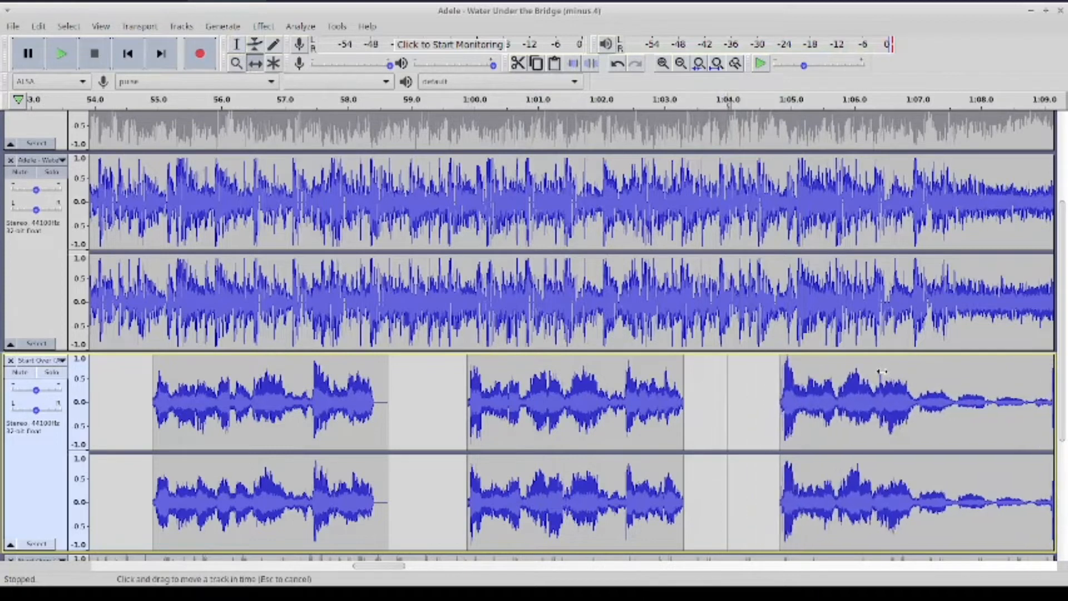
{"action": "left_click", "coordinate": [62, 56]}
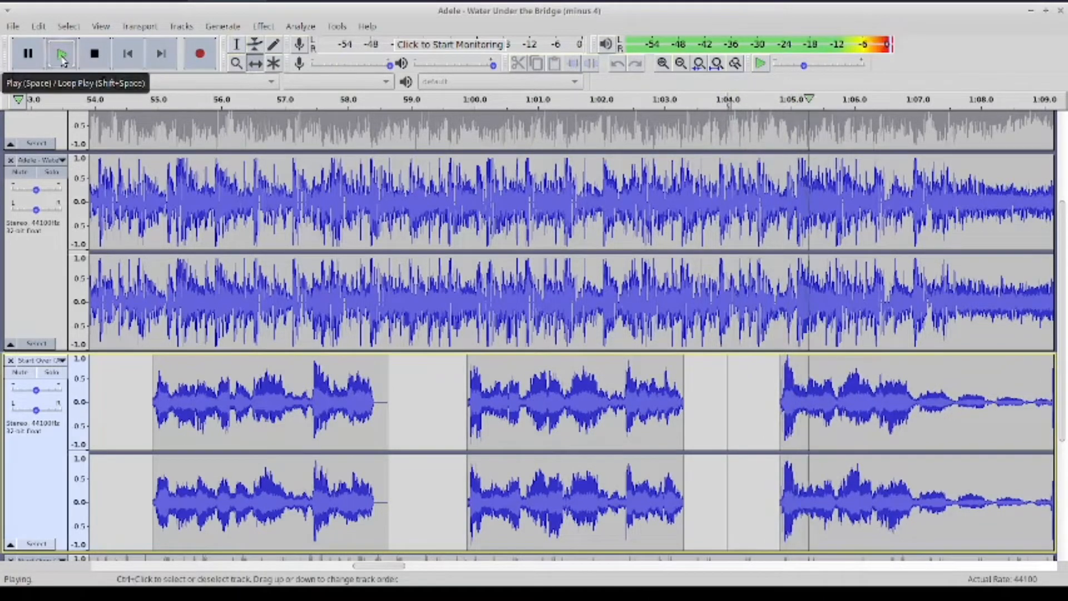
{"action": "left_click", "coordinate": [62, 56]}
{"action": "left_click_drag", "start_coordinate": [836, 383], "coordinate": [833, 379]}
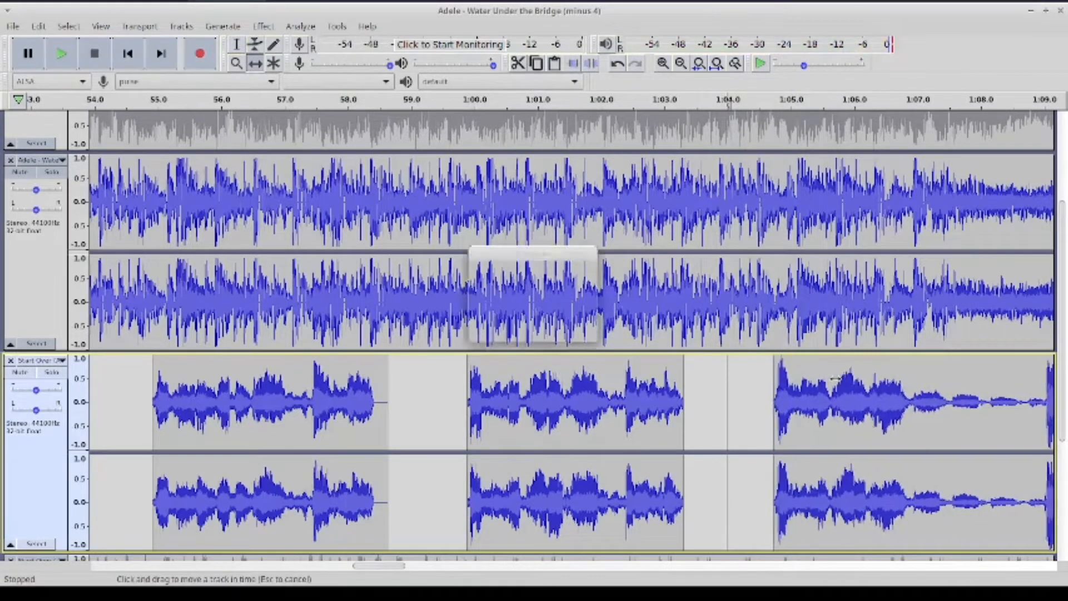
{"action": "left_click", "coordinate": [73, 57]}
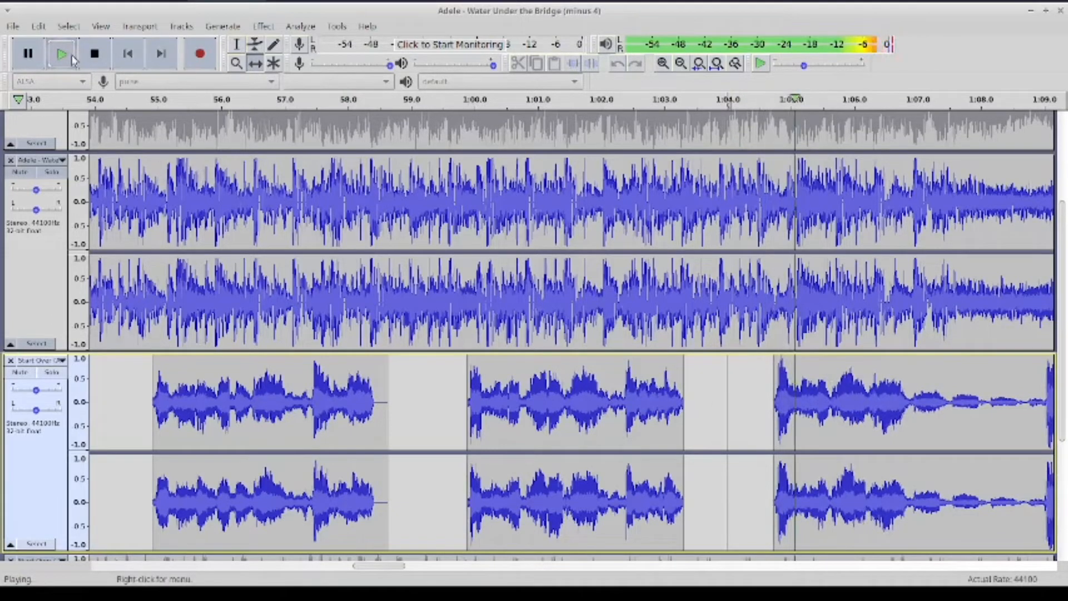
{"action": "scroll", "coordinate": [504, 373], "scroll_direction": "right", "scroll_amount": 4}
{"action": "scroll", "coordinate": [504, 373], "scroll_direction": "right", "scroll_amount": 8}
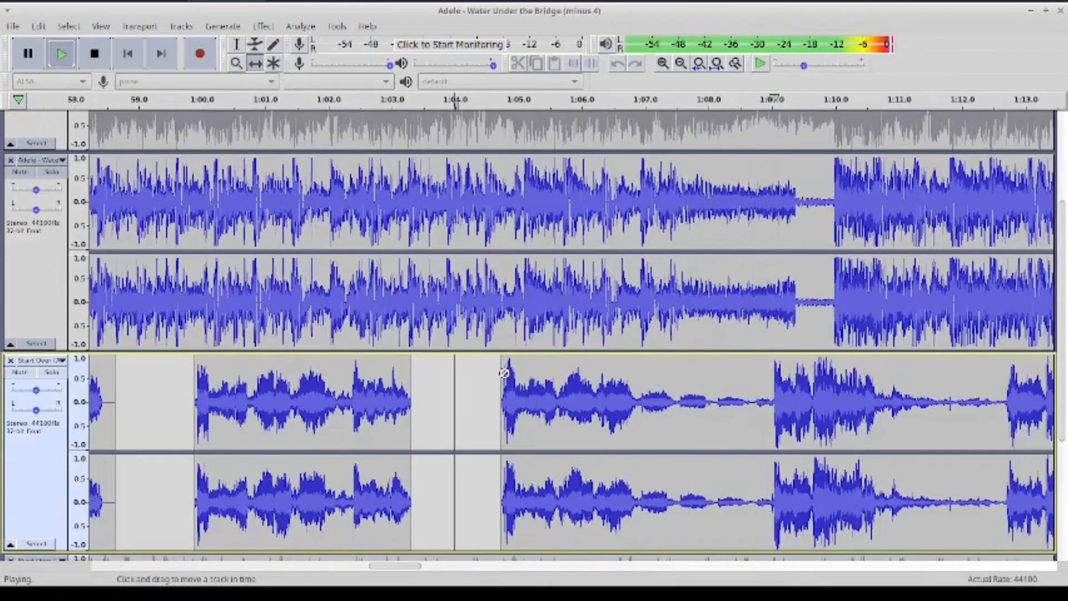
Play the mix from about 1:04.6 past 1:12 to check how the following Start Over phrases line up with the Adele track
{"action": "left_click", "coordinate": [100, 58]}
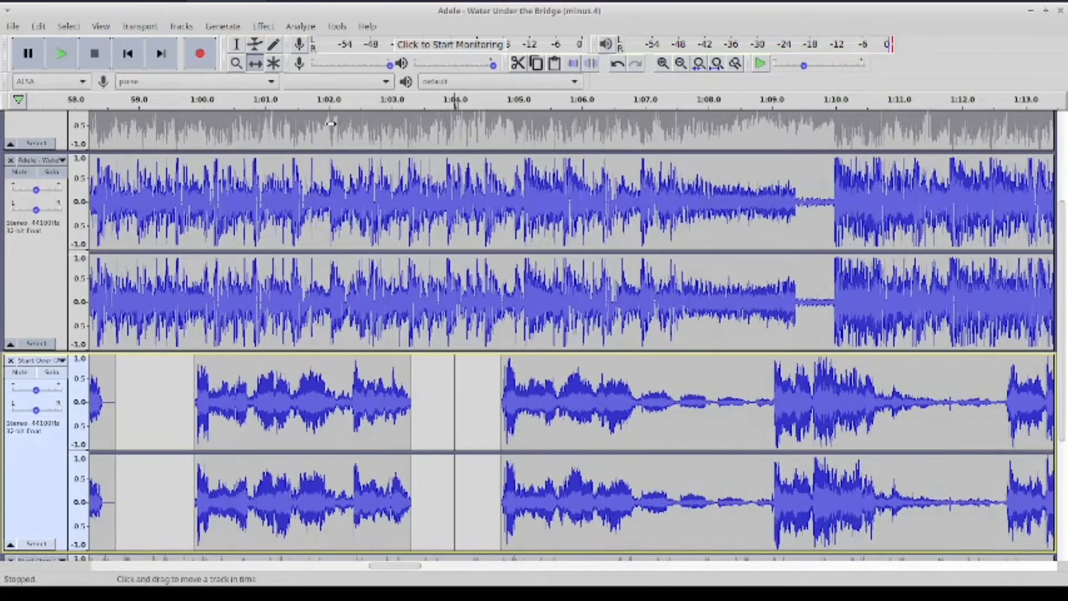
{"action": "key", "text": "F1"}
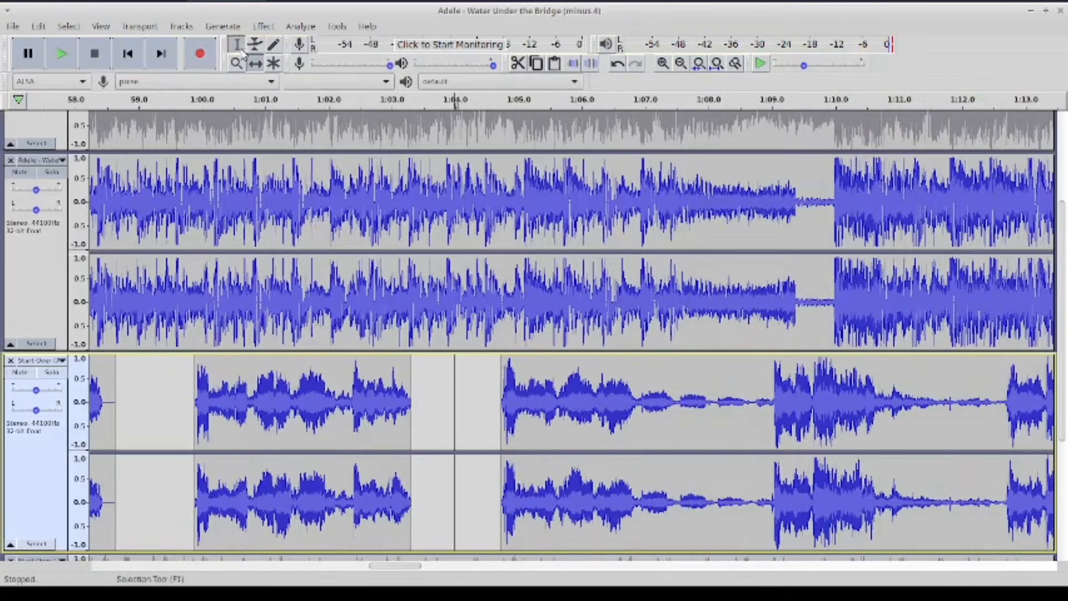
{"action": "left_click", "coordinate": [491, 394]}
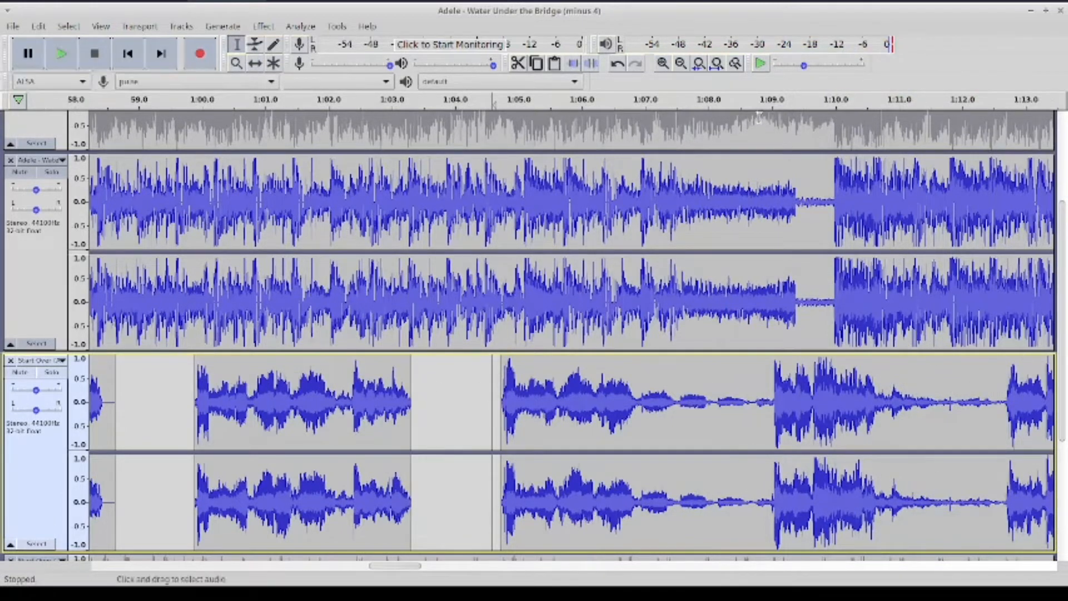
{"action": "left_click", "coordinate": [680, 63]}
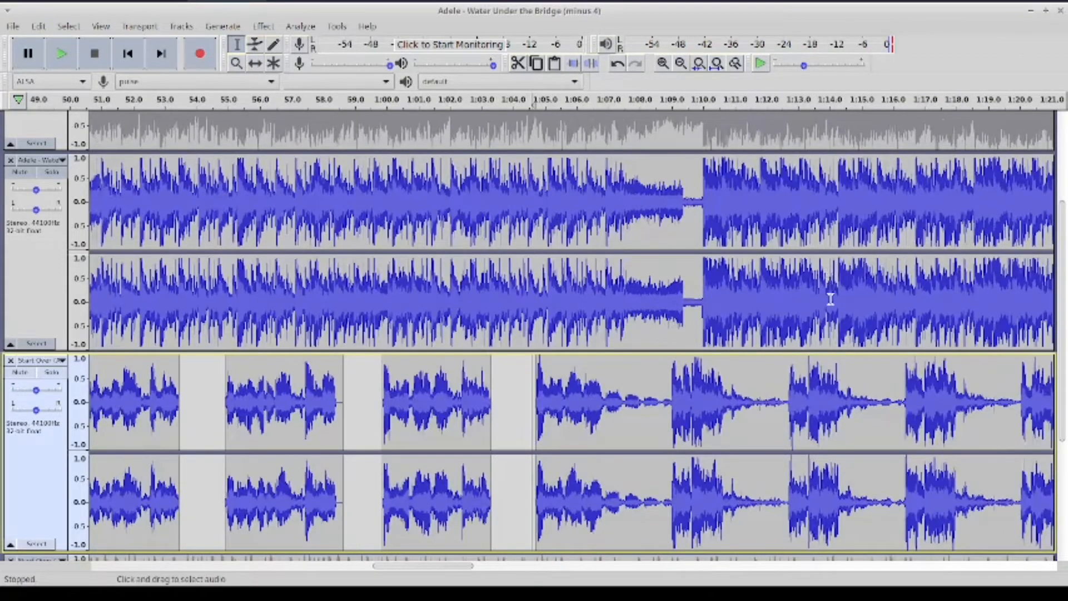
{"action": "scroll", "coordinate": [830, 299], "scroll_direction": "down", "scroll_amount": 5}
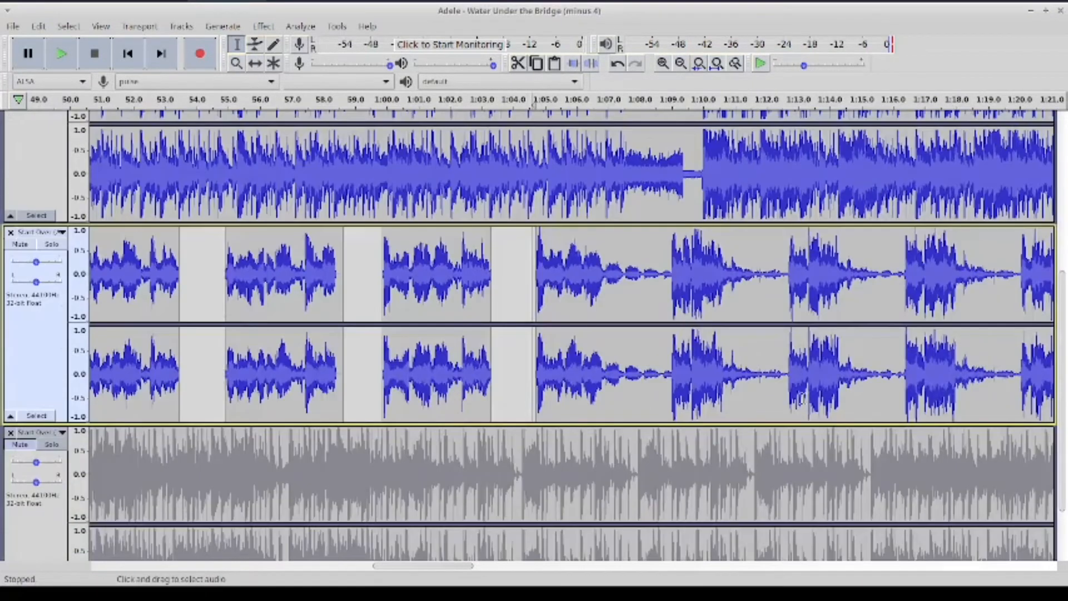
{"action": "scroll", "coordinate": [386, 491], "scroll_direction": "down", "scroll_amount": 3}
{"action": "scroll", "coordinate": [814, 287], "scroll_direction": "up", "scroll_amount": 11}
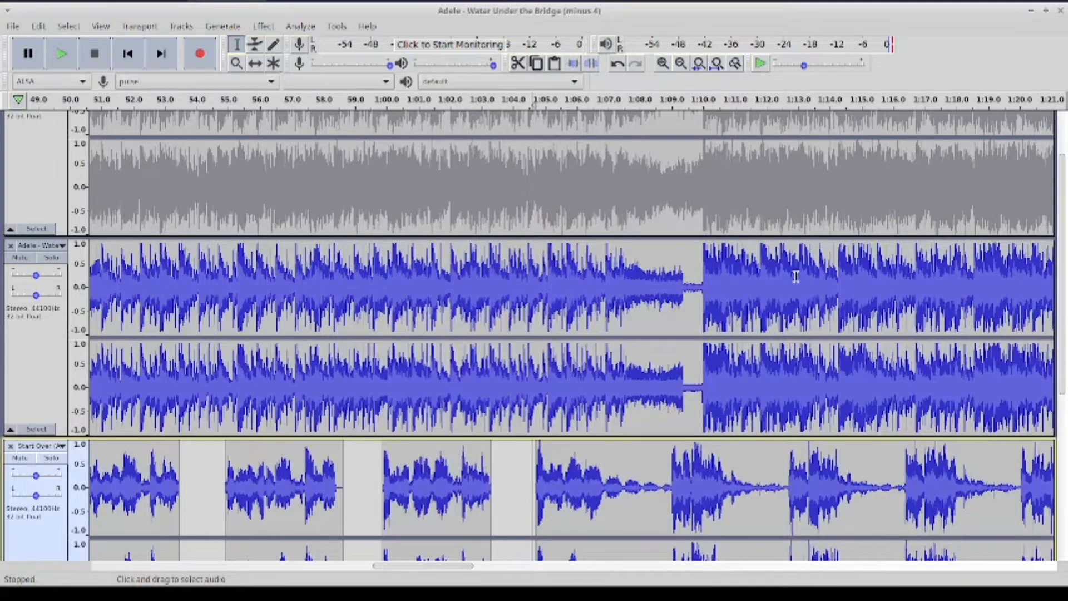
{"action": "scroll", "coordinate": [845, 290], "scroll_direction": "down", "scroll_amount": 3}
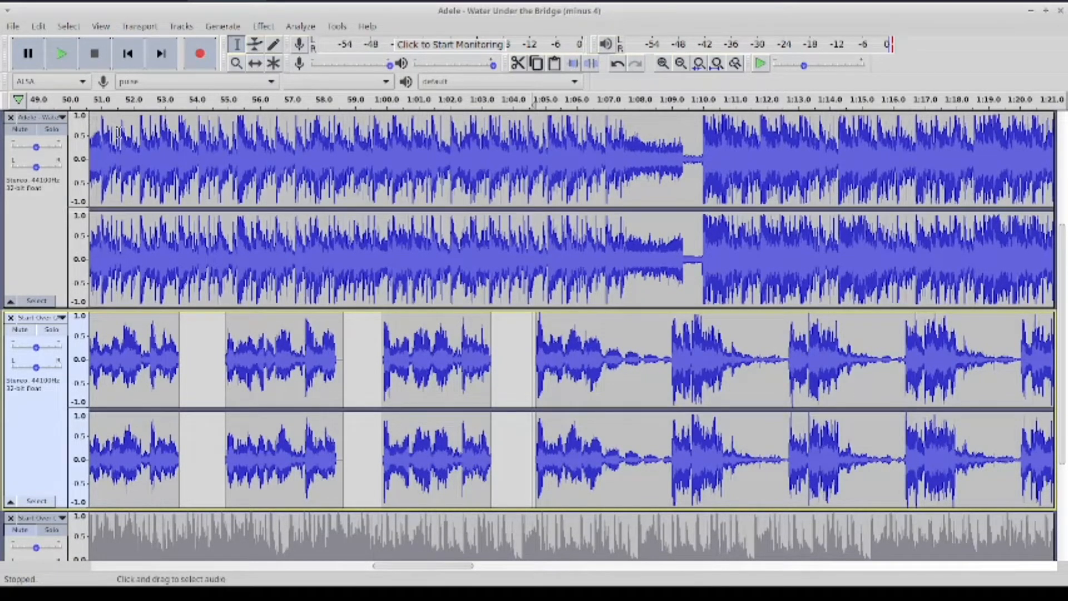
{"action": "left_click", "coordinate": [62, 54]}
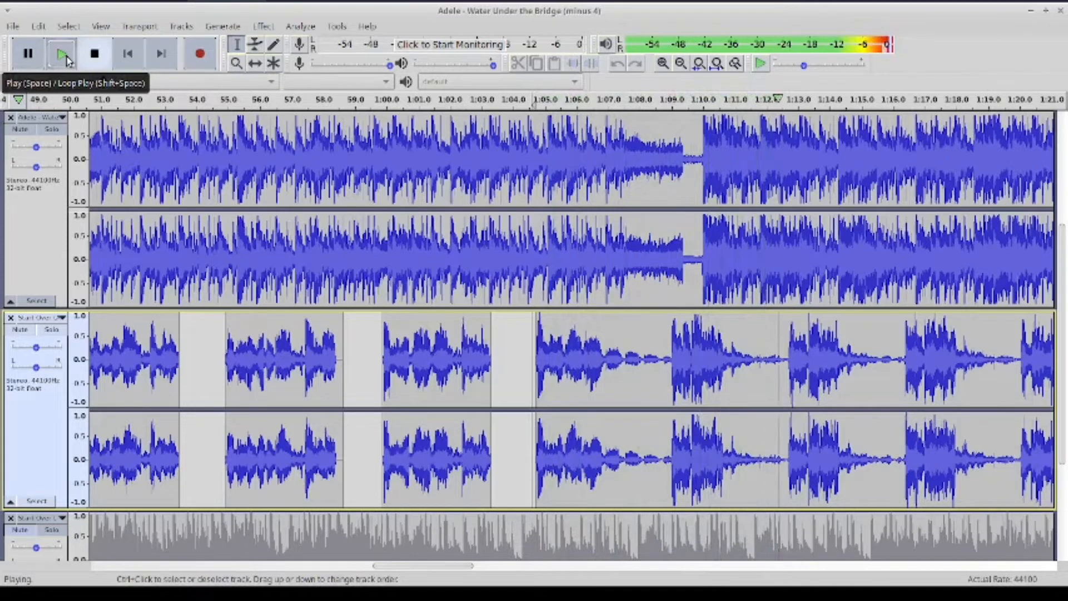
{"action": "left_click", "coordinate": [95, 54]}
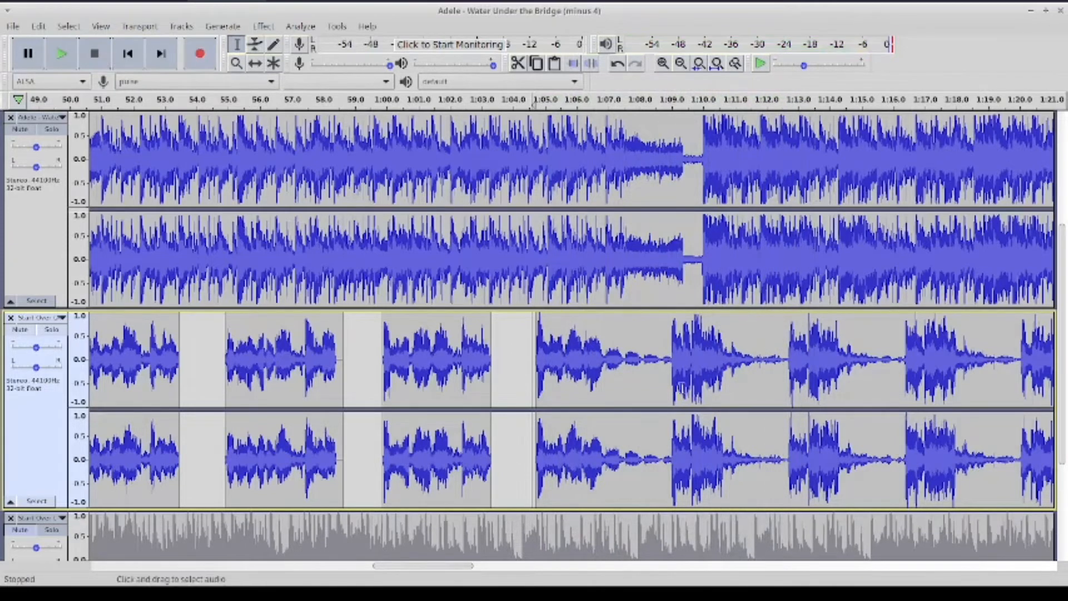
Split the Start Over clip at about 1:12.6 and move the part after the split to start at about 1:13.6
{"action": "left_click", "coordinate": [786, 357]}
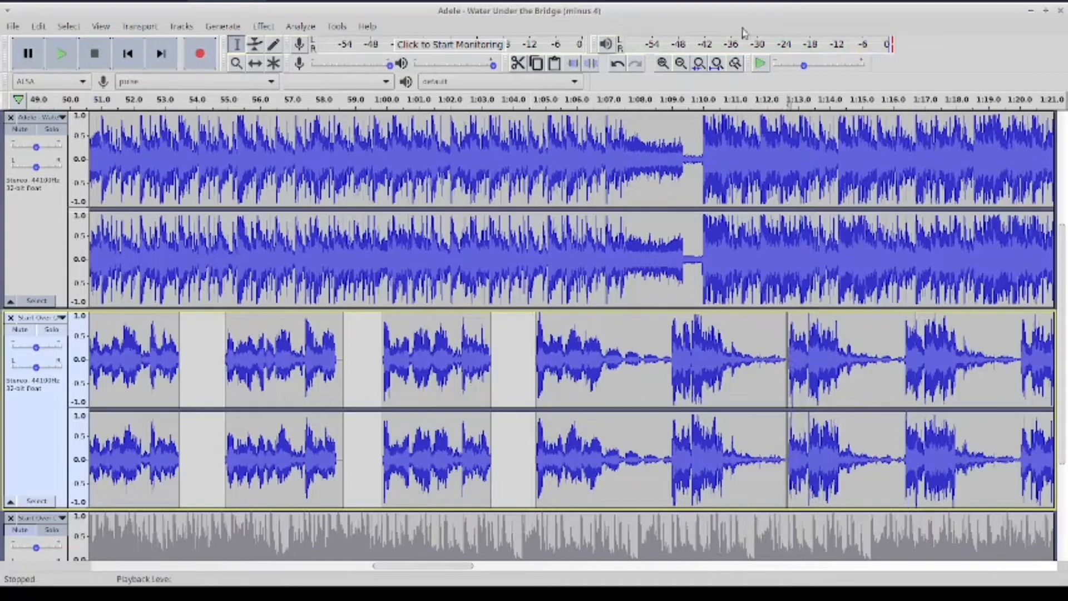
{"action": "left_click", "coordinate": [663, 63]}
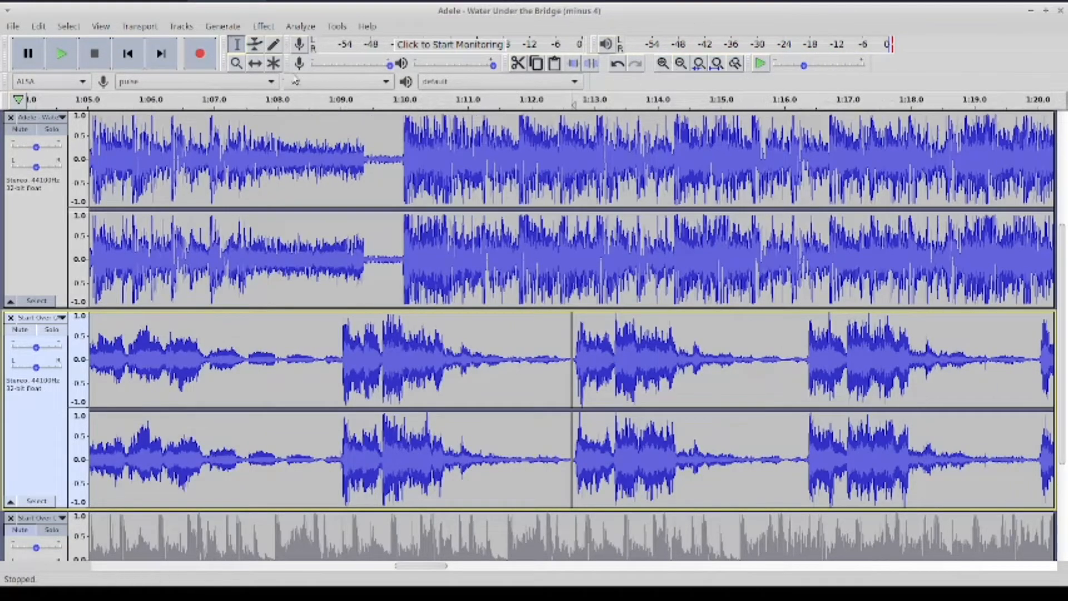
{"action": "left_click", "coordinate": [255, 63]}
{"action": "left_click_drag", "start_coordinate": [678, 331], "coordinate": [739, 329]}
Shift the newly split Start Over clip to start at about 1:13.9, playing the mix before and after the adjustment
{"action": "left_click", "coordinate": [73, 57]}
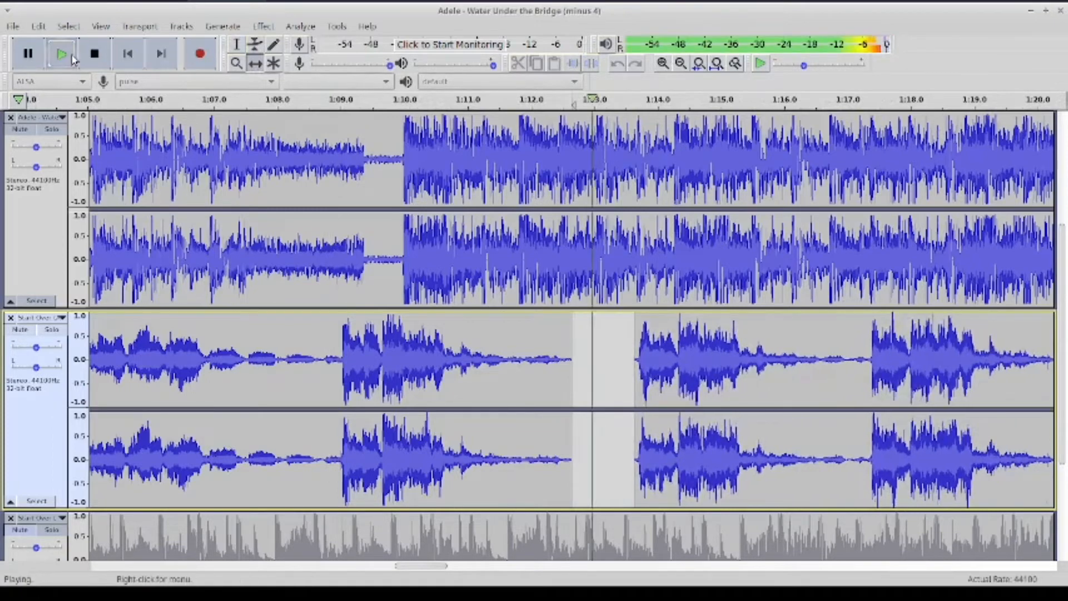
{"action": "left_click", "coordinate": [95, 53]}
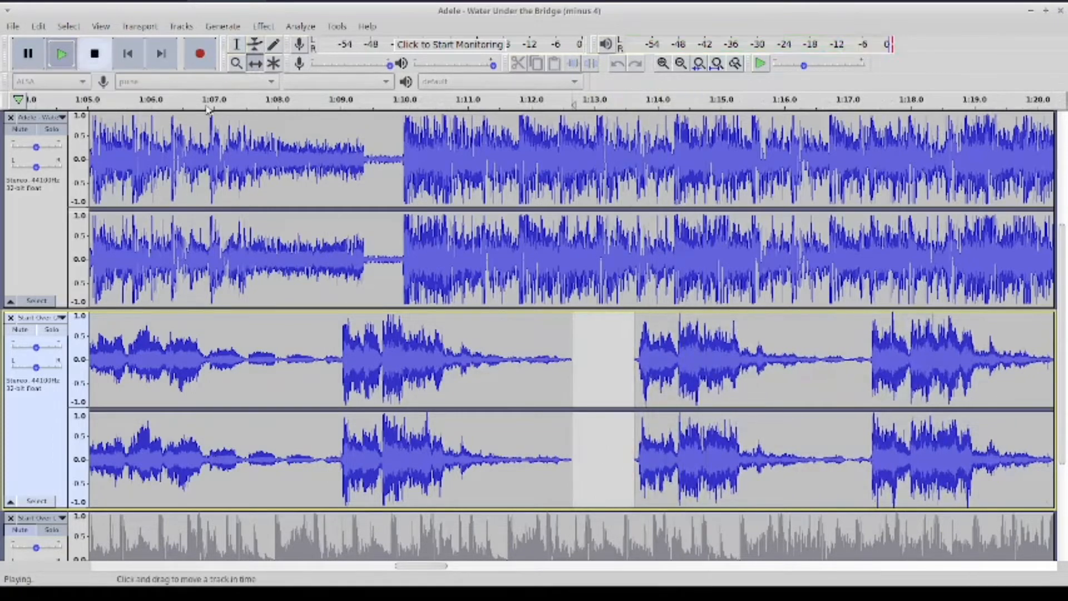
{"action": "left_click_drag", "start_coordinate": [702, 344], "coordinate": [718, 344]}
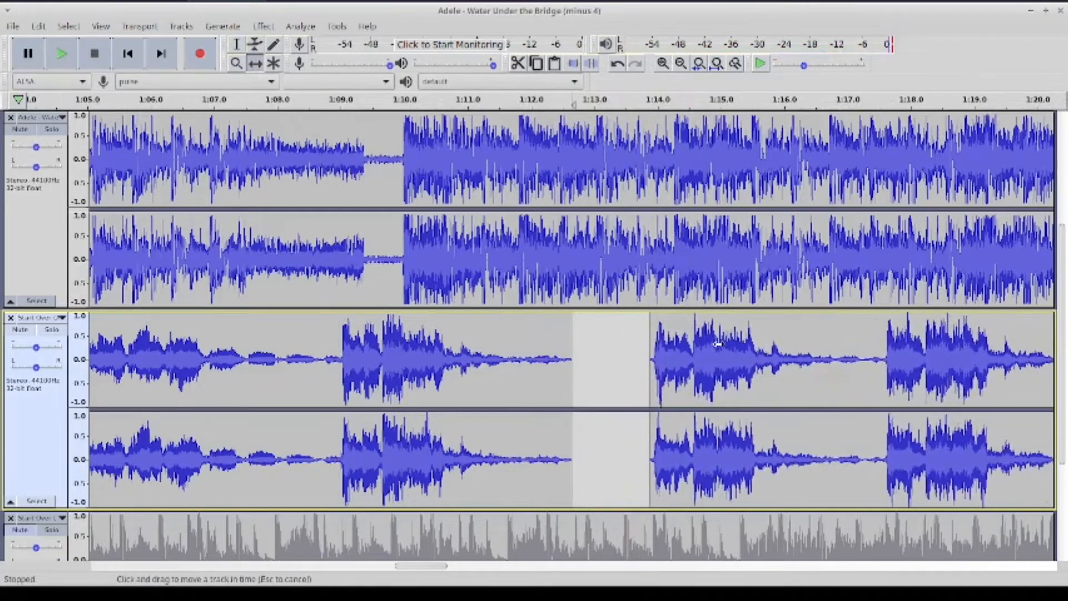
{"action": "left_click", "coordinate": [66, 64]}
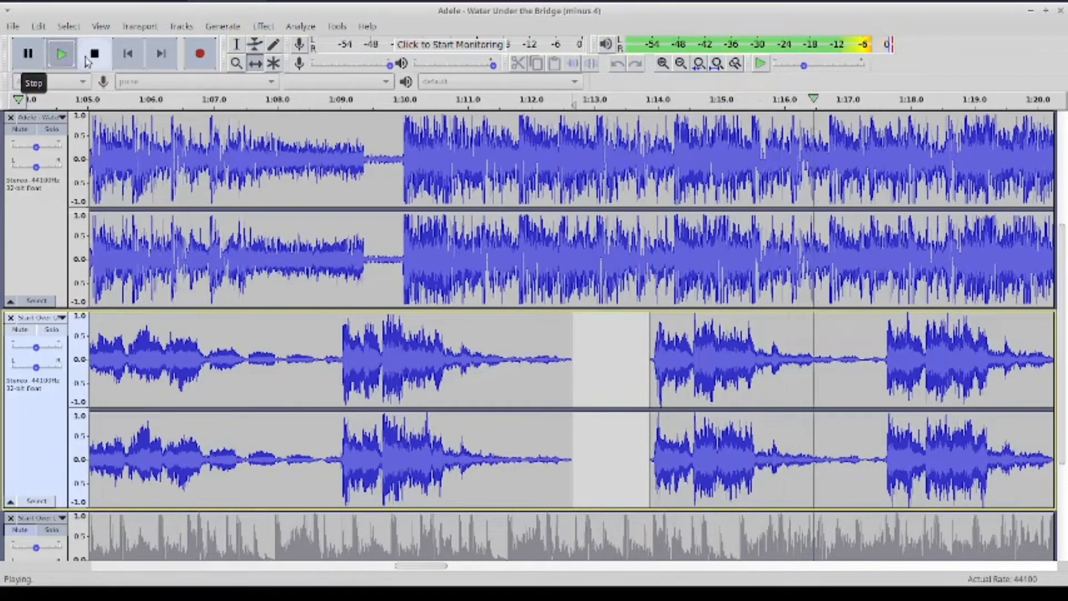
{"action": "left_click", "coordinate": [91, 55]}
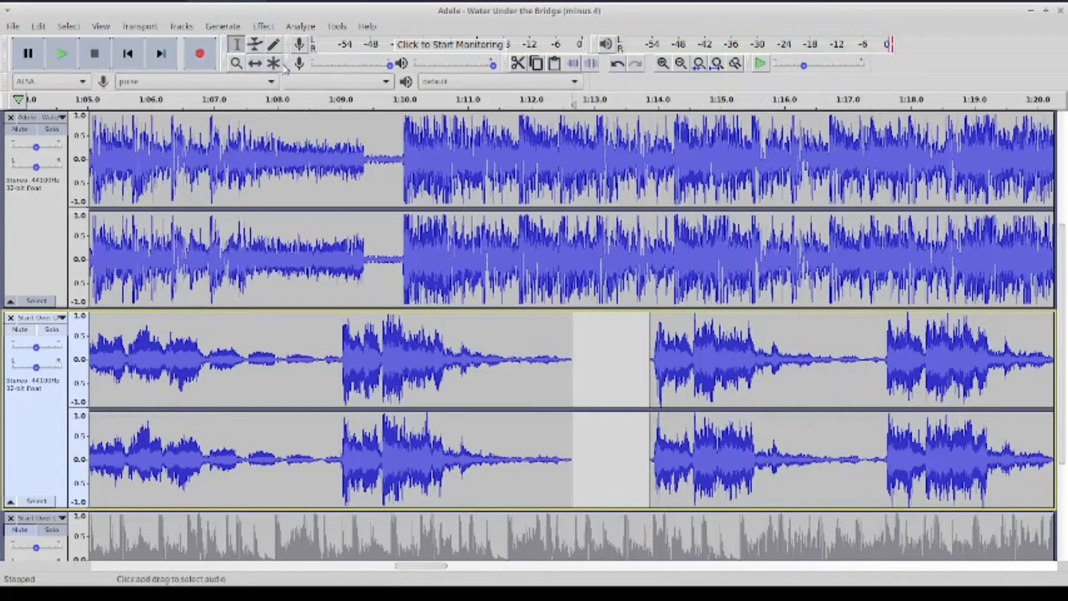
Split the Start Over clip at about 1:17.6 and move the part after the split to start at about 1:18.6
{"action": "left_click", "coordinate": [884, 356]}
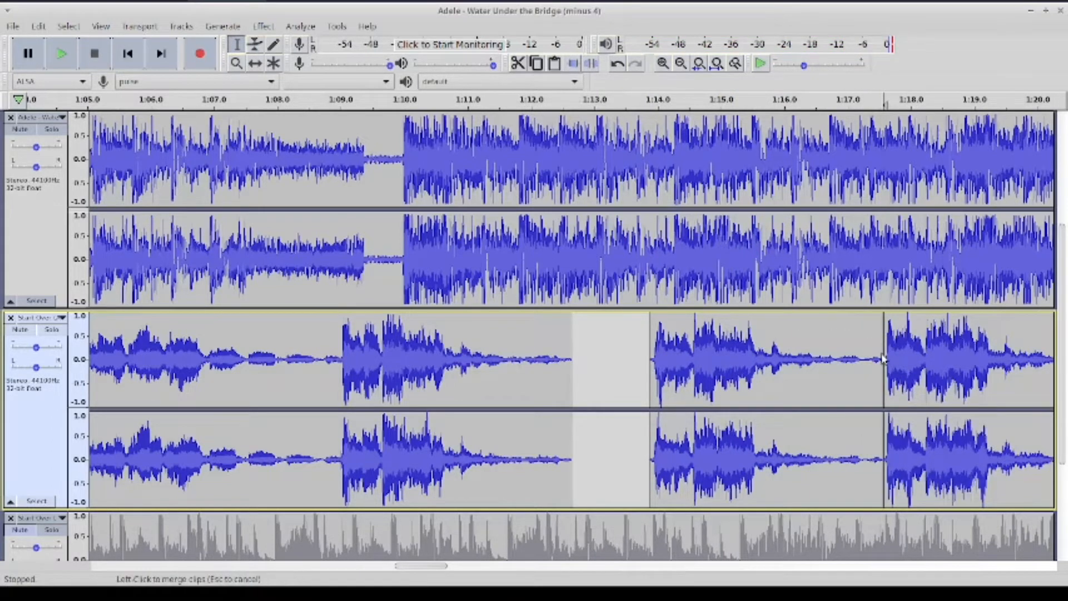
{"action": "scroll", "coordinate": [883, 359], "scroll_direction": "right", "scroll_amount": 5}
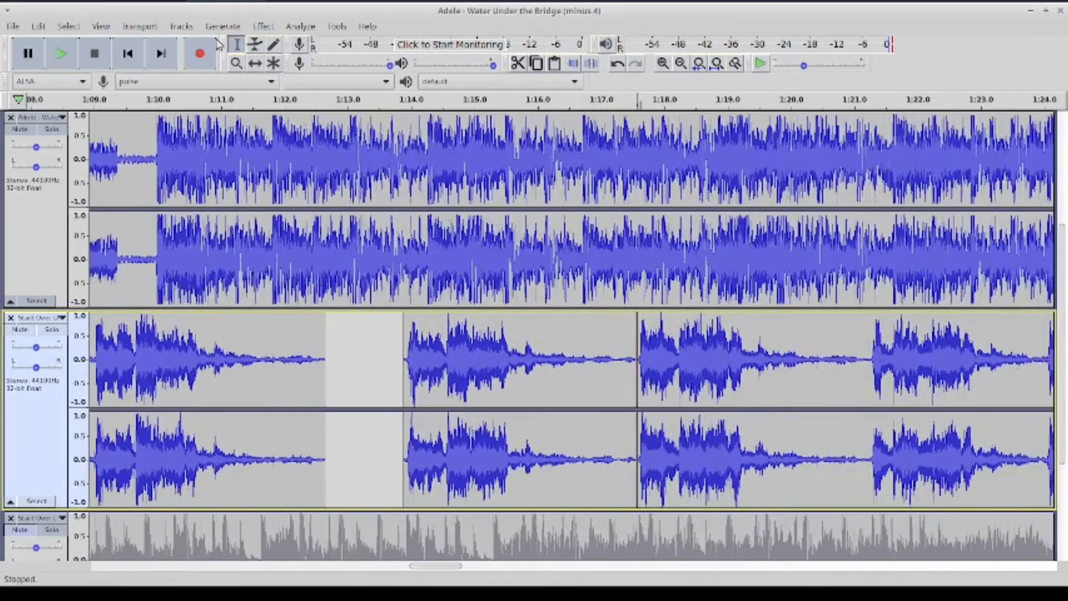
{"action": "left_click", "coordinate": [255, 63]}
{"action": "left_click_drag", "start_coordinate": [763, 347], "coordinate": [829, 348]}
Adjust the last Start Over clip to start at about 1:18.9, auditioning its timing from about 1:17.6
{"action": "left_click", "coordinate": [56, 62]}
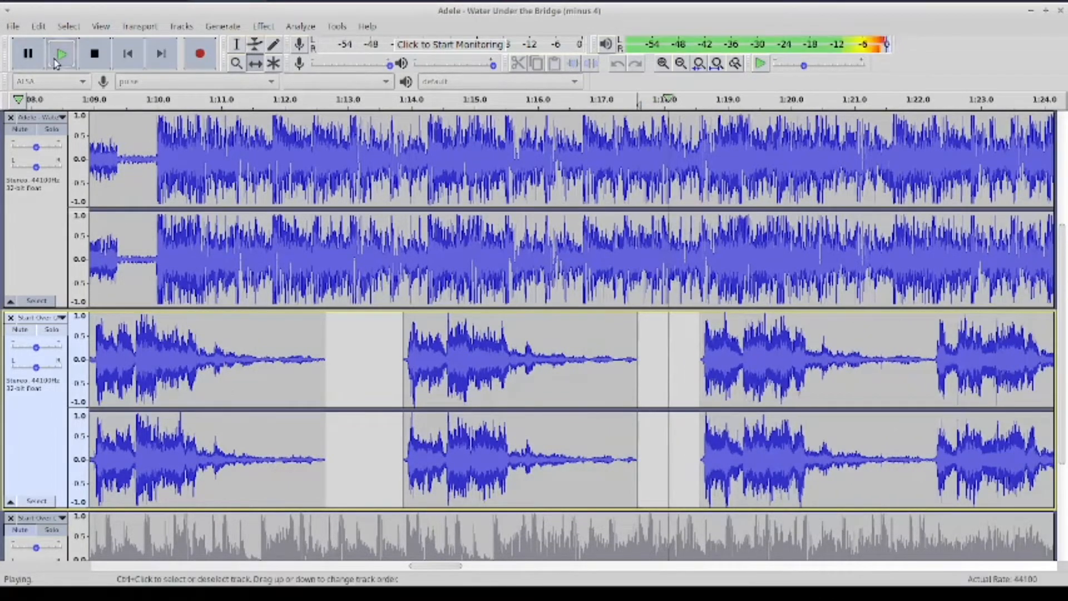
{"action": "left_click", "coordinate": [94, 54]}
{"action": "left_click_drag", "start_coordinate": [786, 321], "coordinate": [806, 321]}
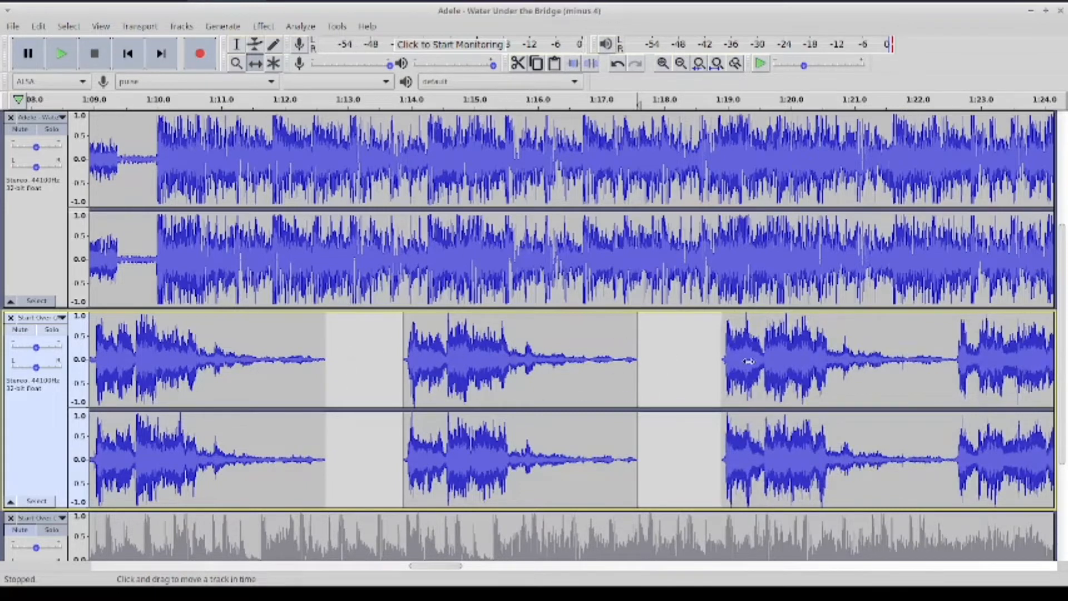
{"action": "left_click_drag", "start_coordinate": [760, 348], "coordinate": [756, 349]}
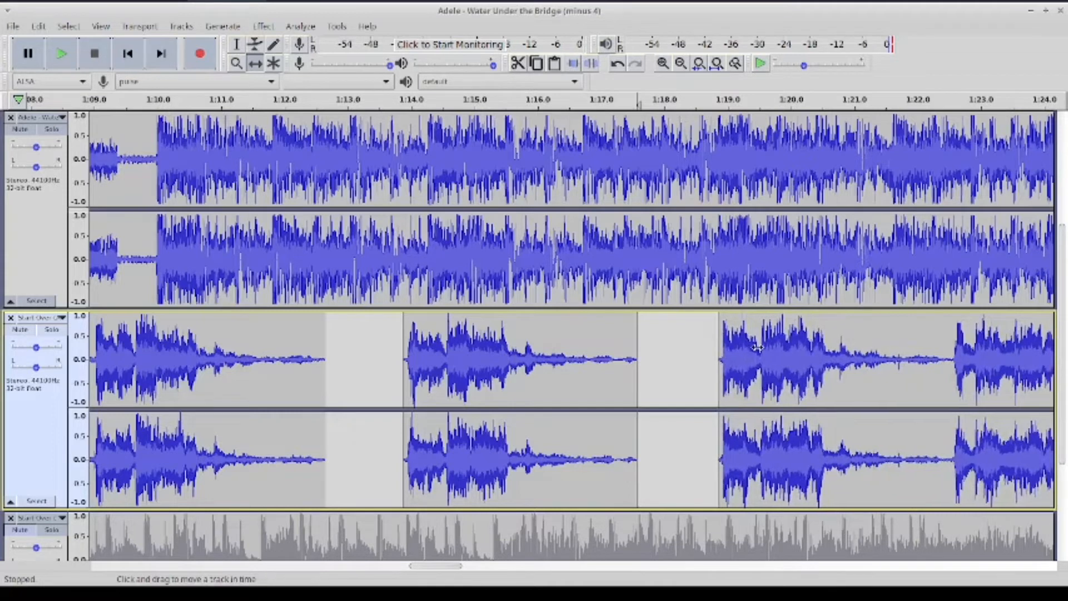
{"action": "left_click", "coordinate": [62, 54]}
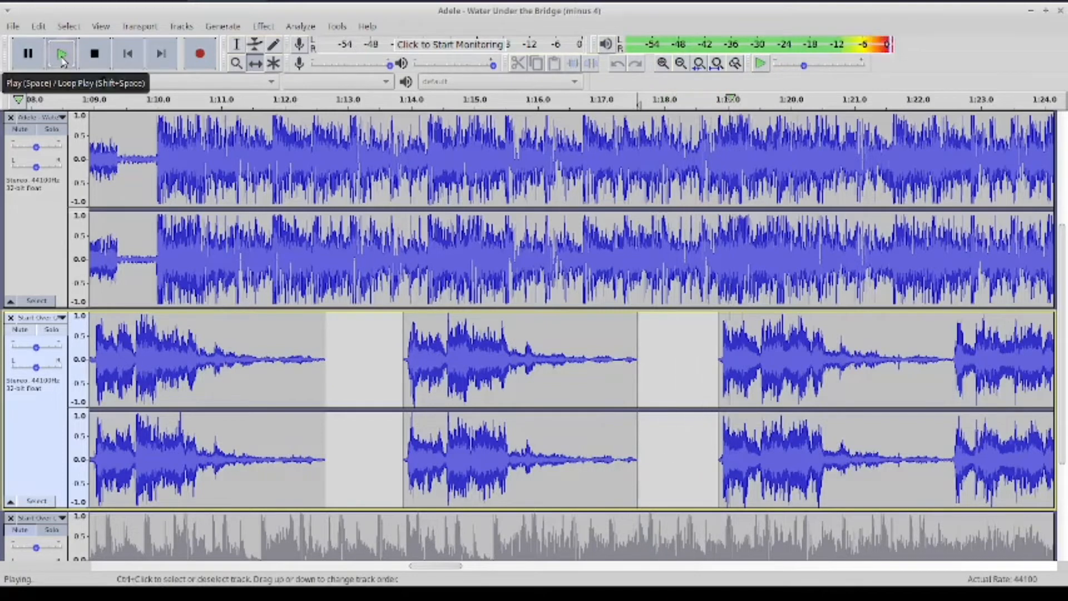
{"action": "left_click", "coordinate": [97, 55]}
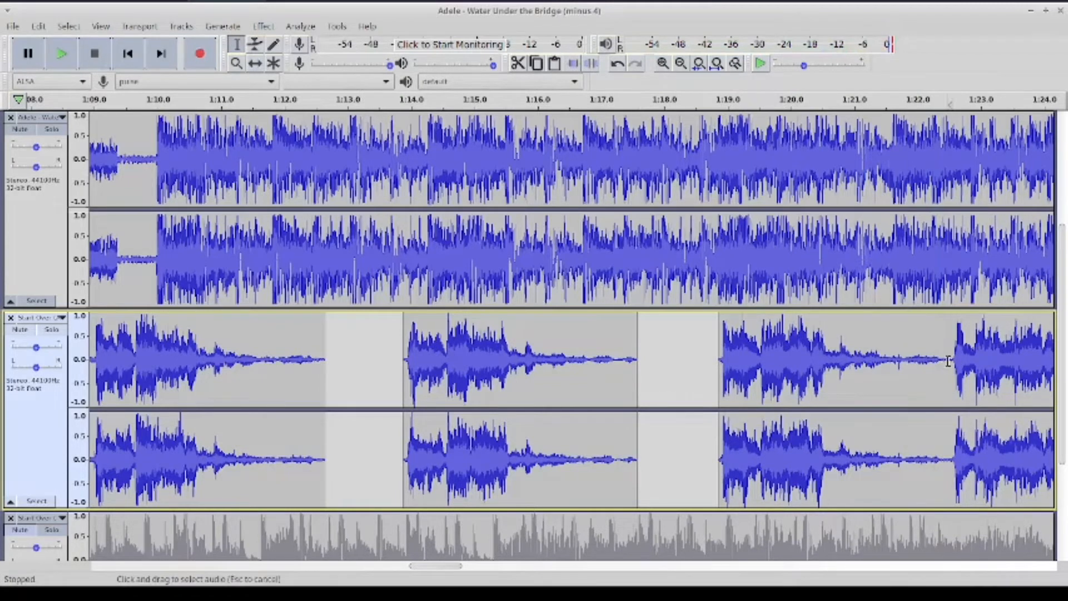
Split the Start Over clip just before the phrase at about 1:22.5 and play the mix from about 1:09.6
{"action": "key", "text": "ctrl+i"}
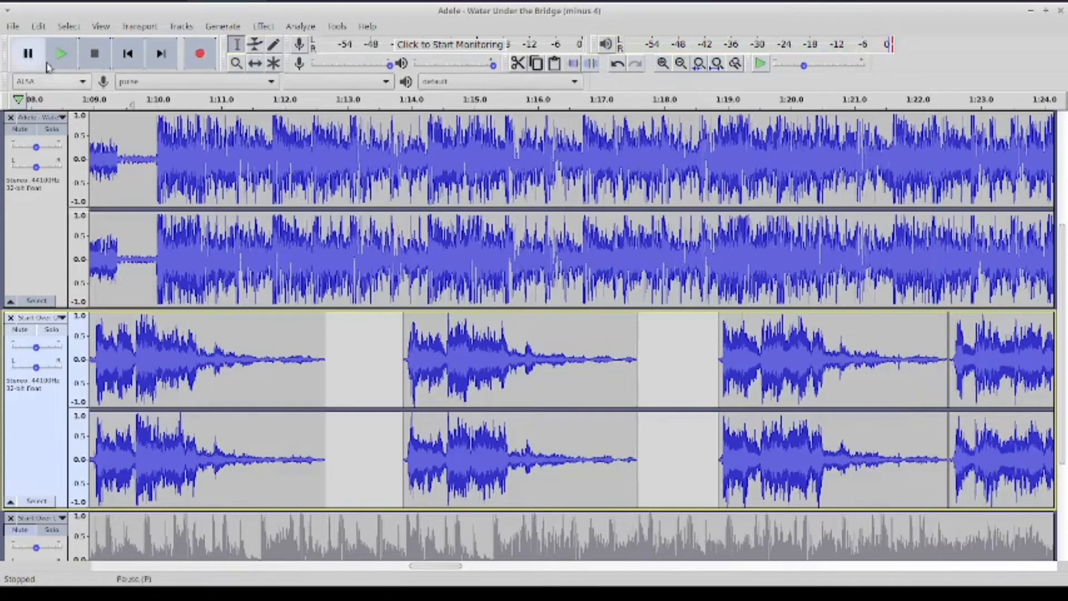
{"action": "left_click", "coordinate": [61, 54]}
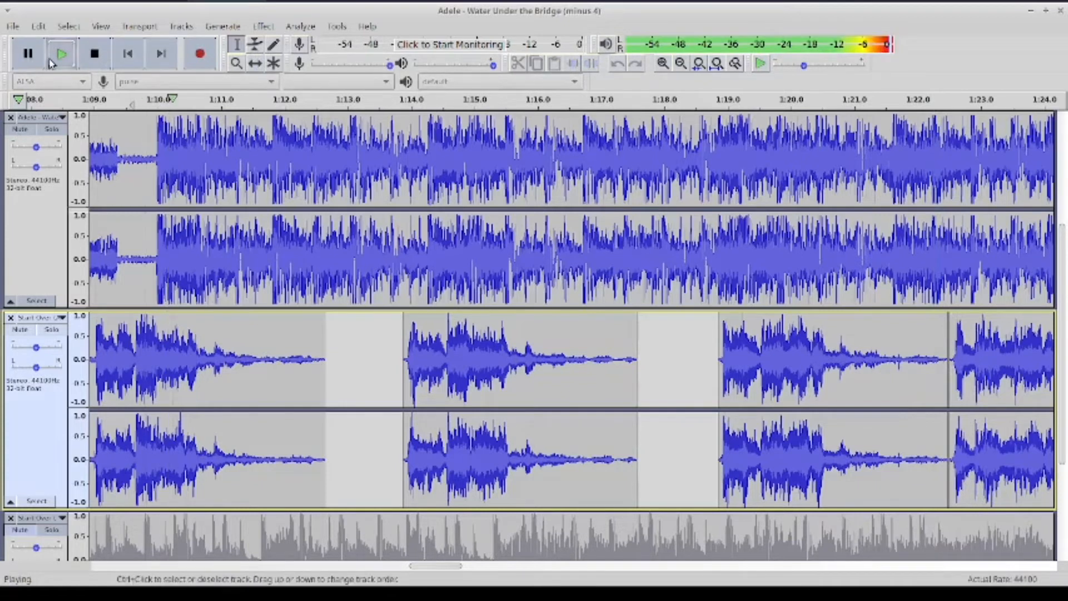
{"action": "left_click", "coordinate": [95, 53]}
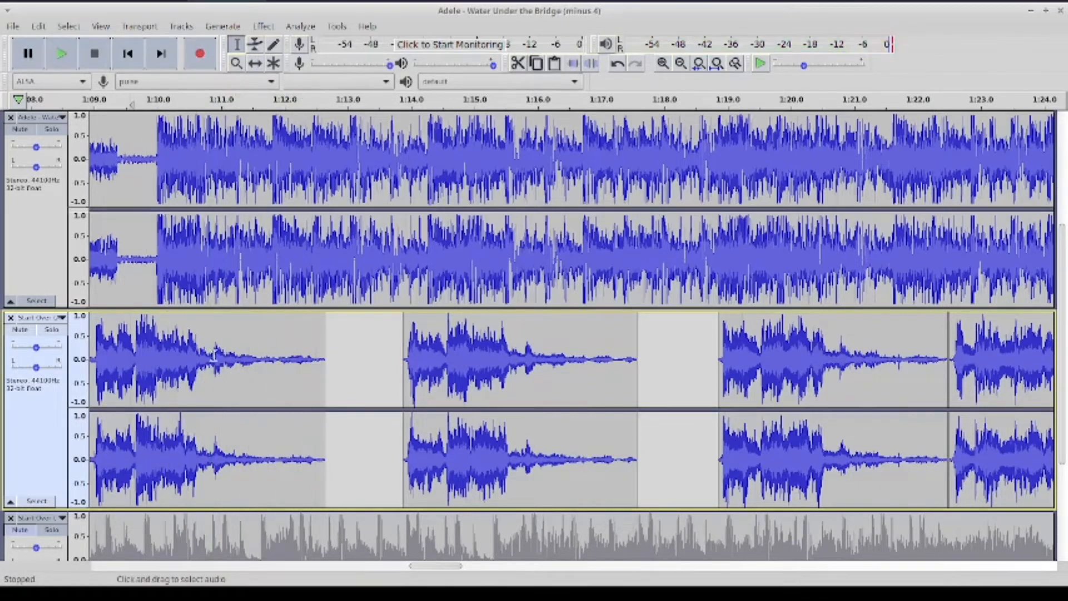
Silence the tail of the first visible Start Over phrase from about 1:10.9 to its clip end and play from about 1:09.0
{"action": "left_click_drag", "start_coordinate": [212, 359], "coordinate": [340, 370]}
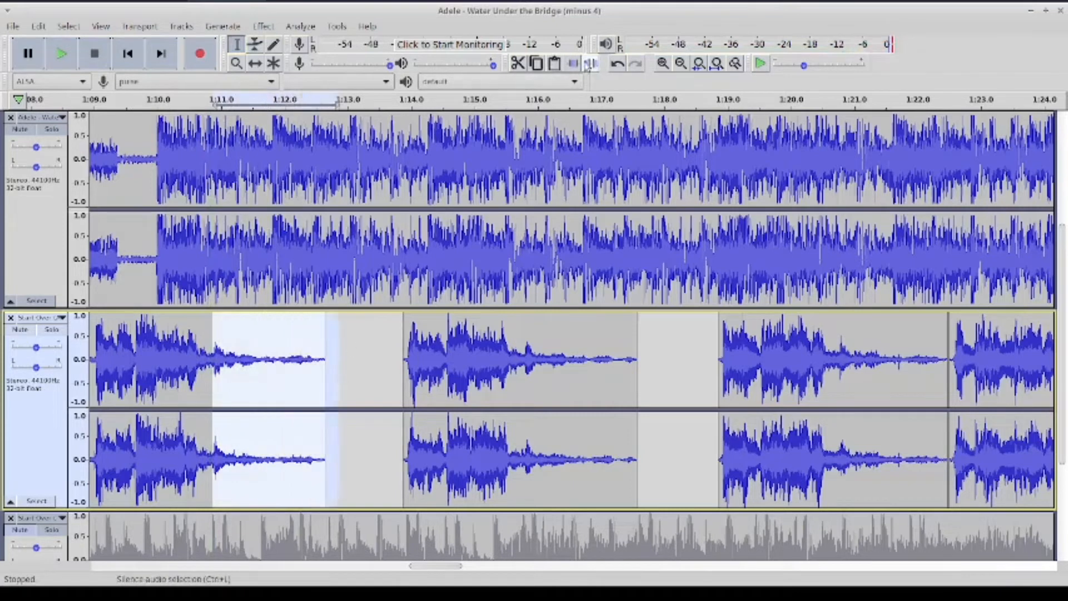
{"action": "key", "text": "ctrl+l"}
{"action": "left_click", "coordinate": [93, 354]}
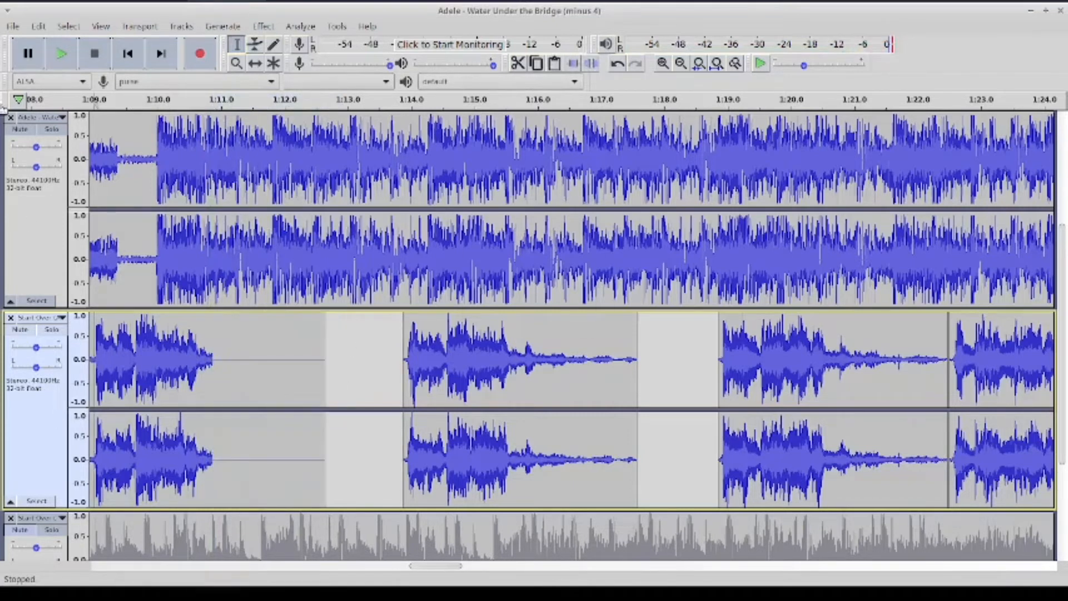
{"action": "left_click", "coordinate": [55, 57]}
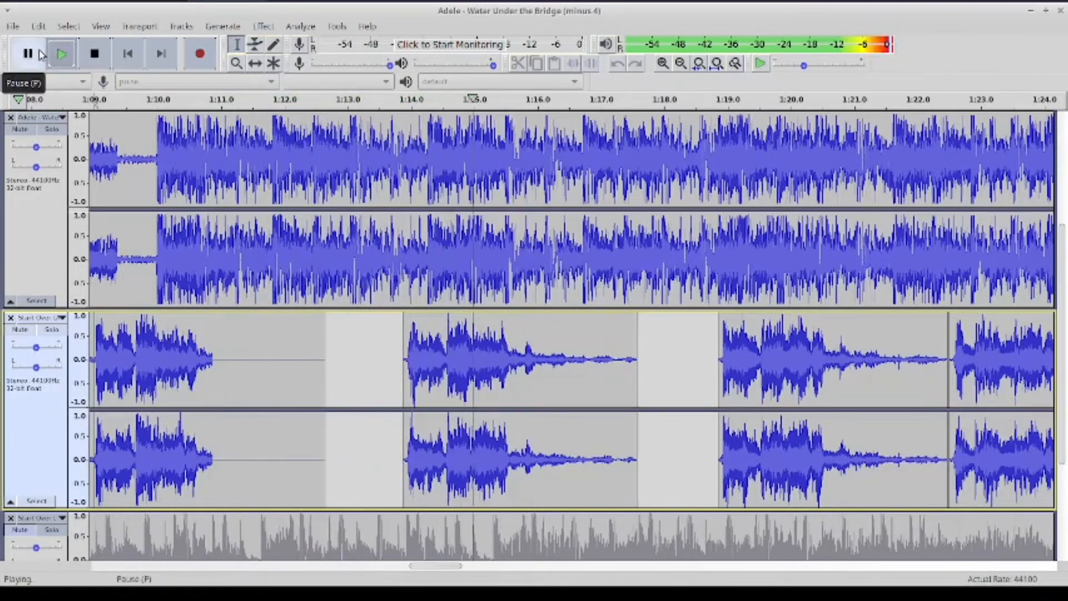
{"action": "left_click", "coordinate": [40, 54]}
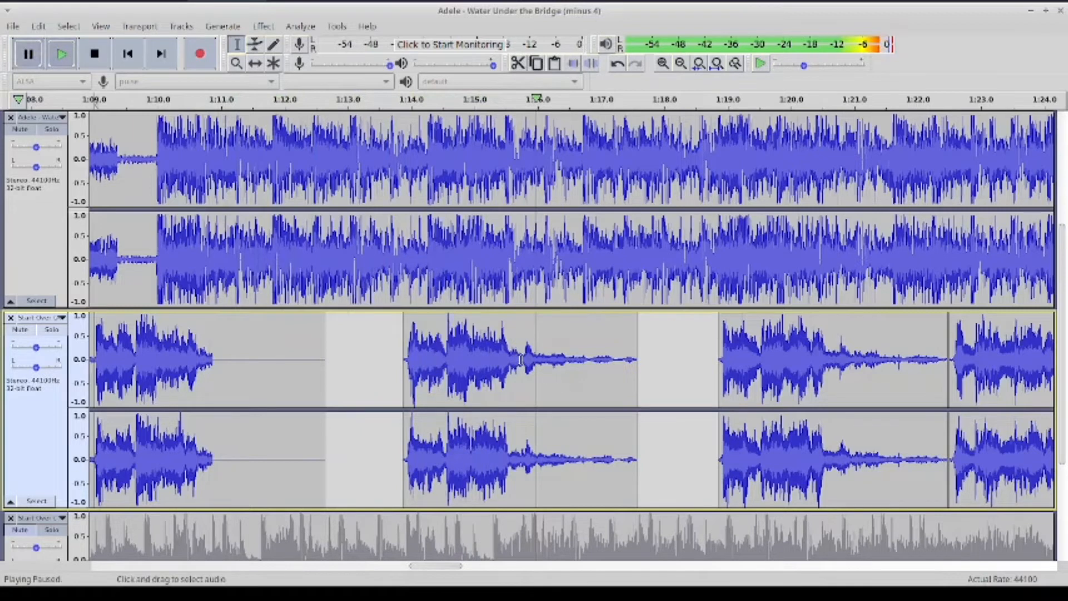
Silence the tails of the next two Start Over clips from about 1:15.8 and 1:20.7, and play from about 1:12.3
{"action": "left_click_drag", "start_coordinate": [522, 359], "coordinate": [662, 367]}
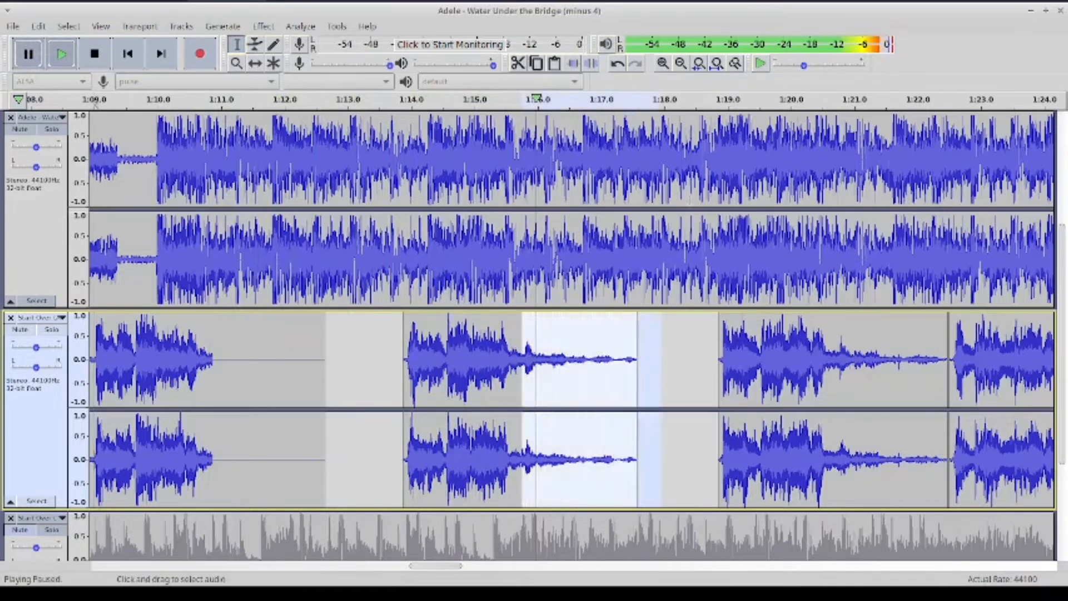
{"action": "key", "text": "ctrl+l"}
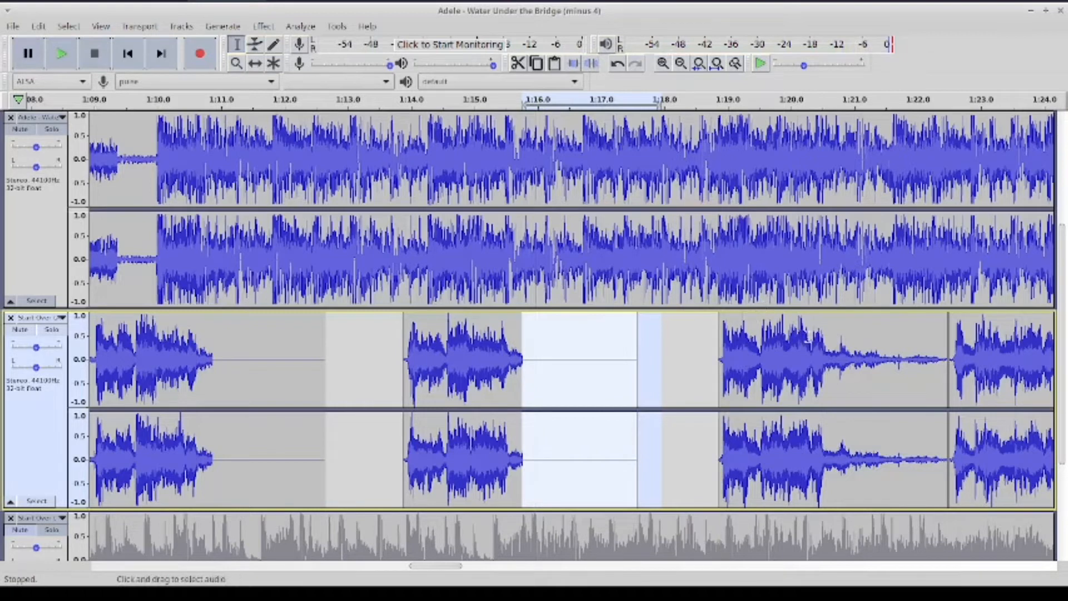
{"action": "left_click", "coordinate": [829, 341]}
{"action": "left_click_drag", "start_coordinate": [836, 341], "coordinate": [949, 343]}
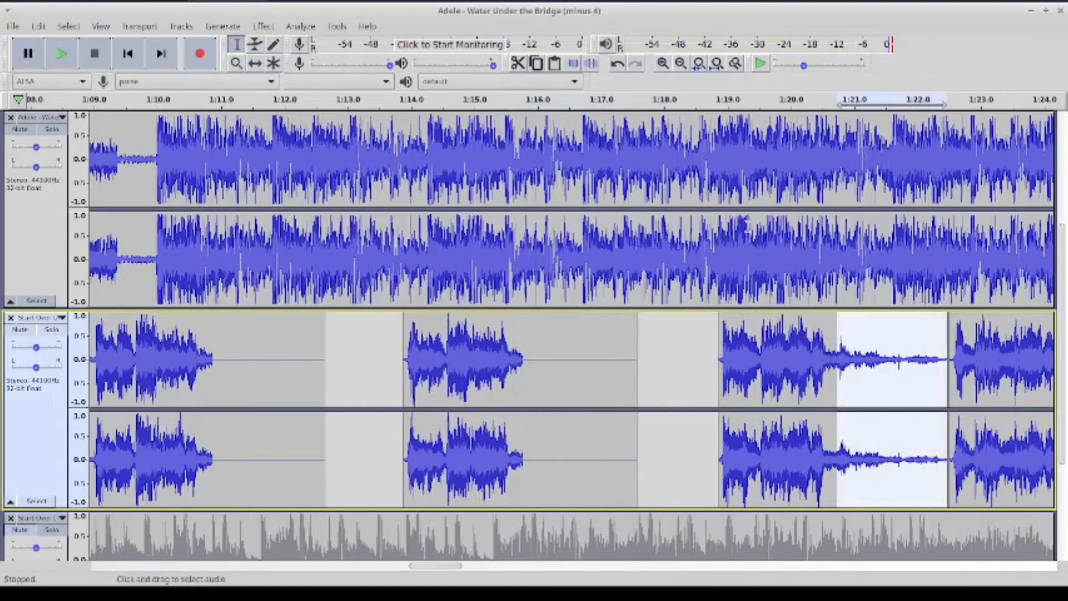
{"action": "key", "text": "ctrl+l"}
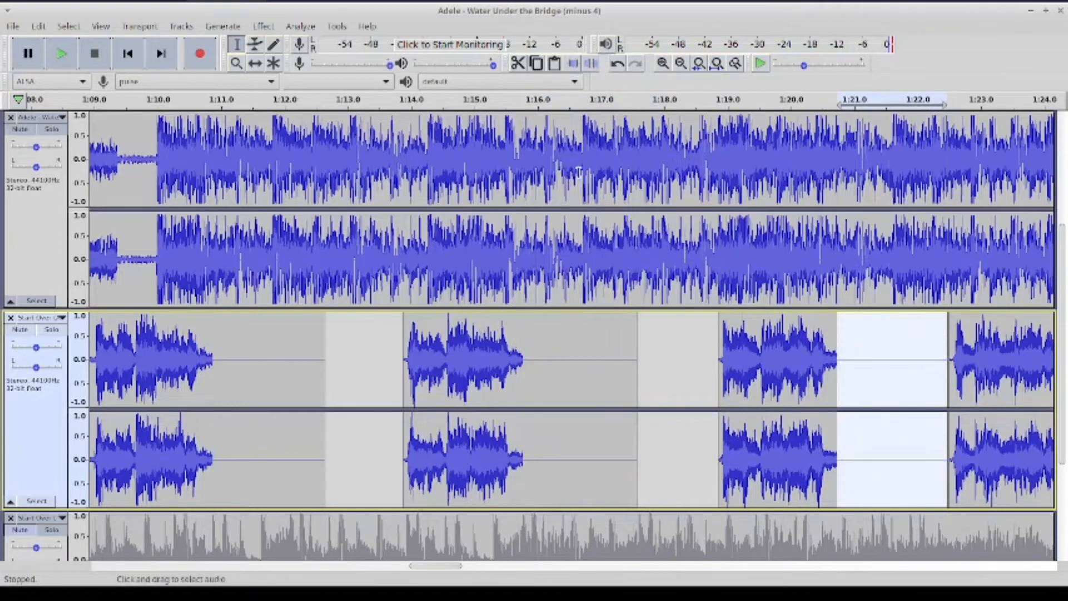
{"action": "left_click", "coordinate": [300, 411]}
{"action": "left_click", "coordinate": [62, 54]}
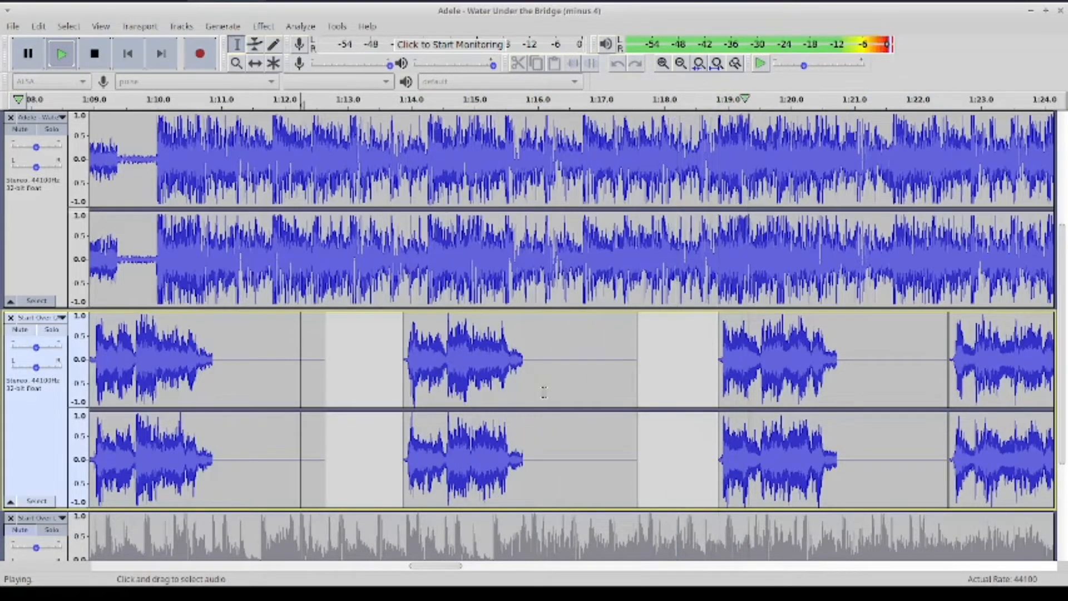
Shift the last Start Over clip later to start at about 1:23.5 and play the mix from about 1:19.3
{"action": "left_click", "coordinate": [32, 60]}
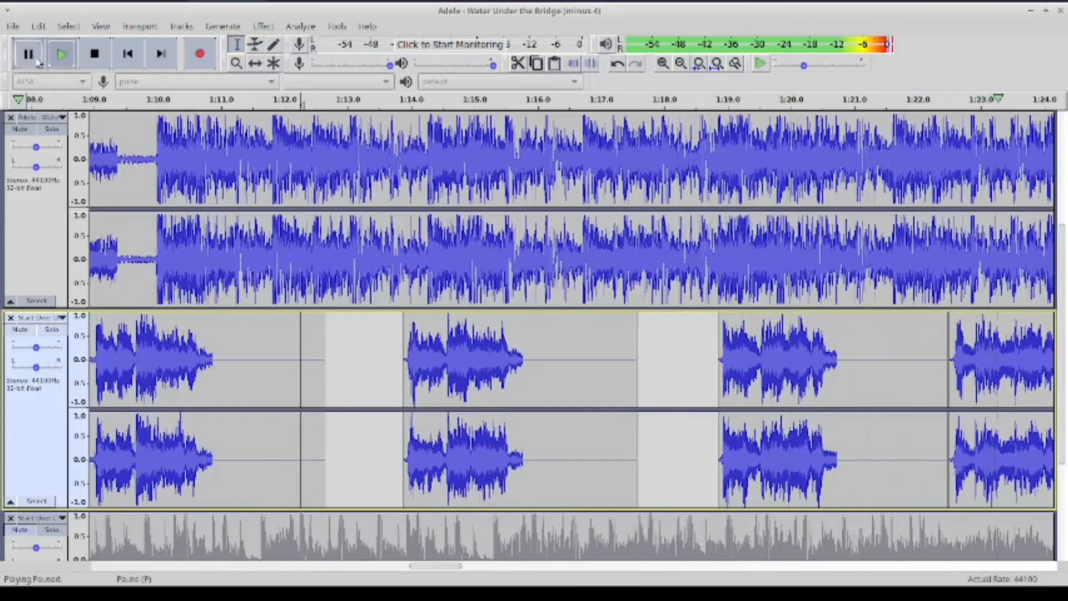
{"action": "scroll", "coordinate": [594, 331], "scroll_direction": "right", "scroll_amount": 5}
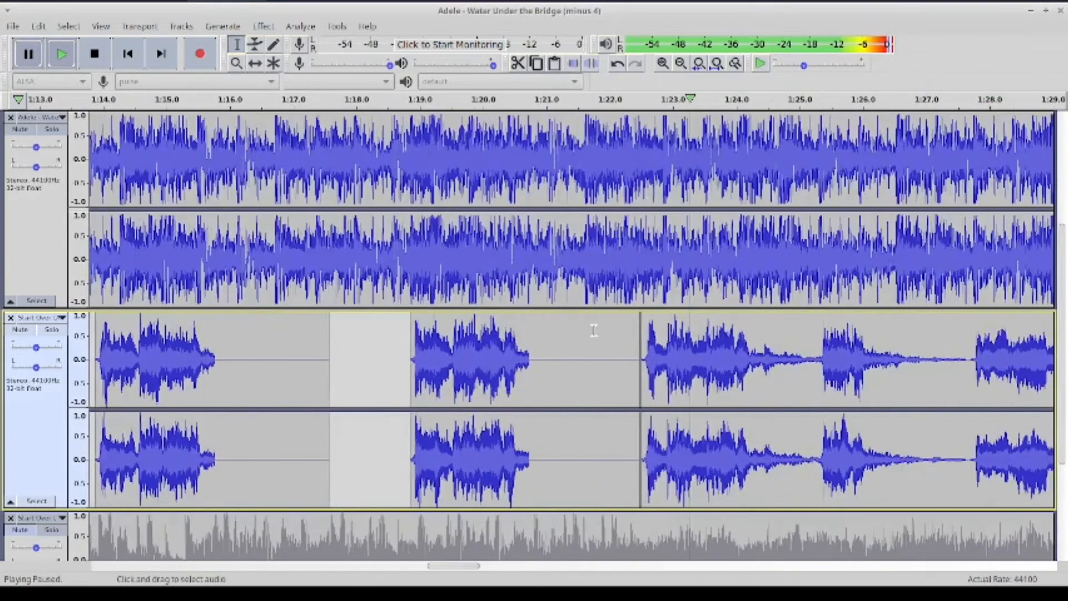
{"action": "left_click", "coordinate": [95, 54]}
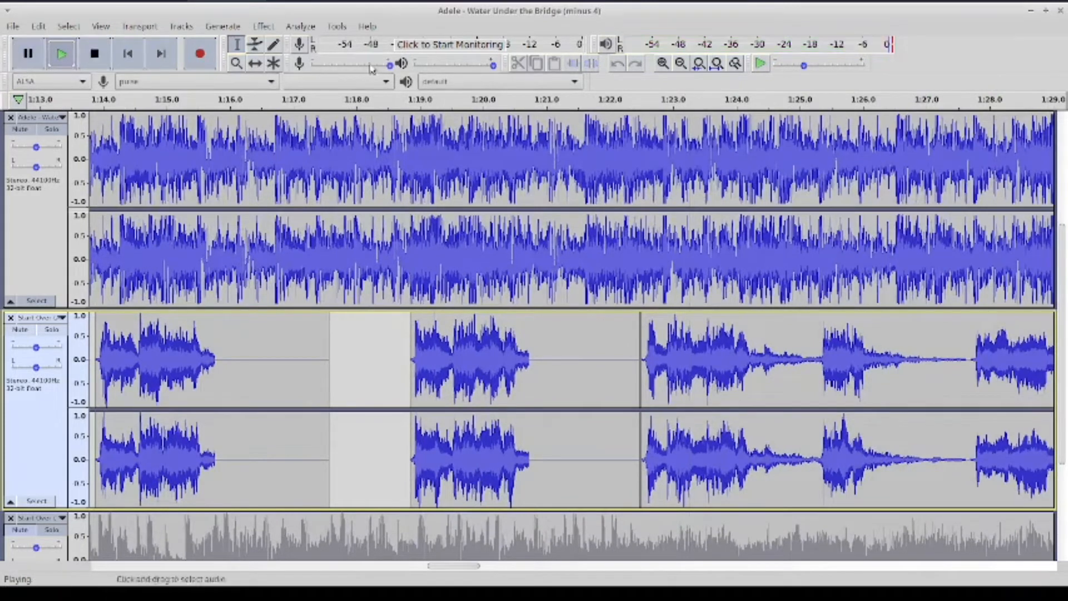
{"action": "left_click", "coordinate": [255, 63]}
{"action": "left_click_drag", "start_coordinate": [695, 351], "coordinate": [757, 350]}
{"action": "left_click", "coordinate": [235, 46]}
{"action": "left_click", "coordinate": [66, 53]}
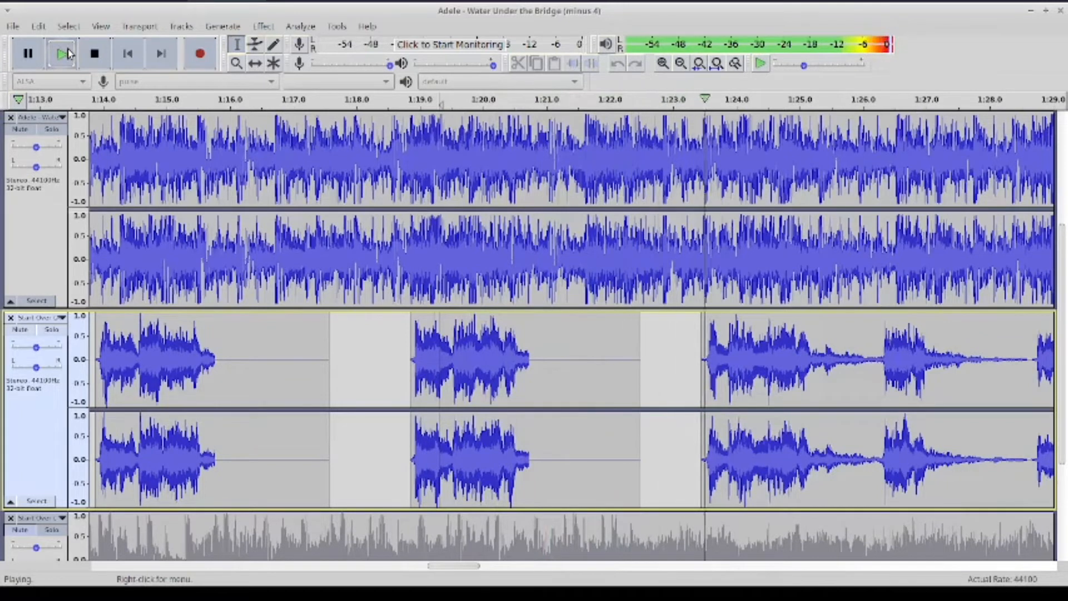
Move the last Start Over clip slightly later to start at about 1:23.6 and play from about 1:22.8
{"action": "left_click", "coordinate": [95, 53]}
{"action": "left_click", "coordinate": [255, 63]}
{"action": "left_click_drag", "start_coordinate": [763, 338], "coordinate": [772, 337]}
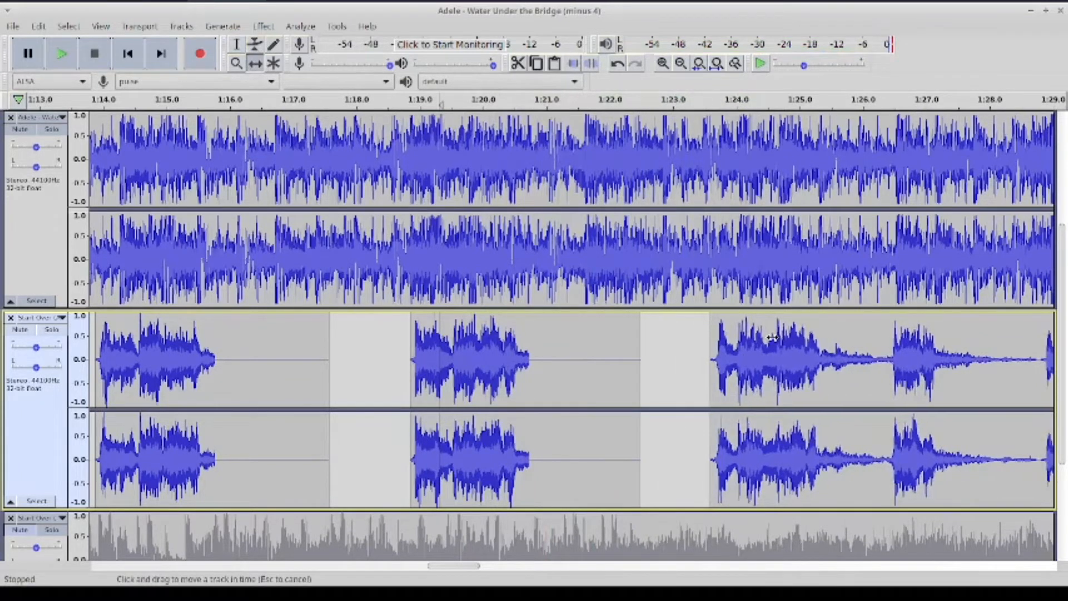
{"action": "left_click", "coordinate": [236, 45]}
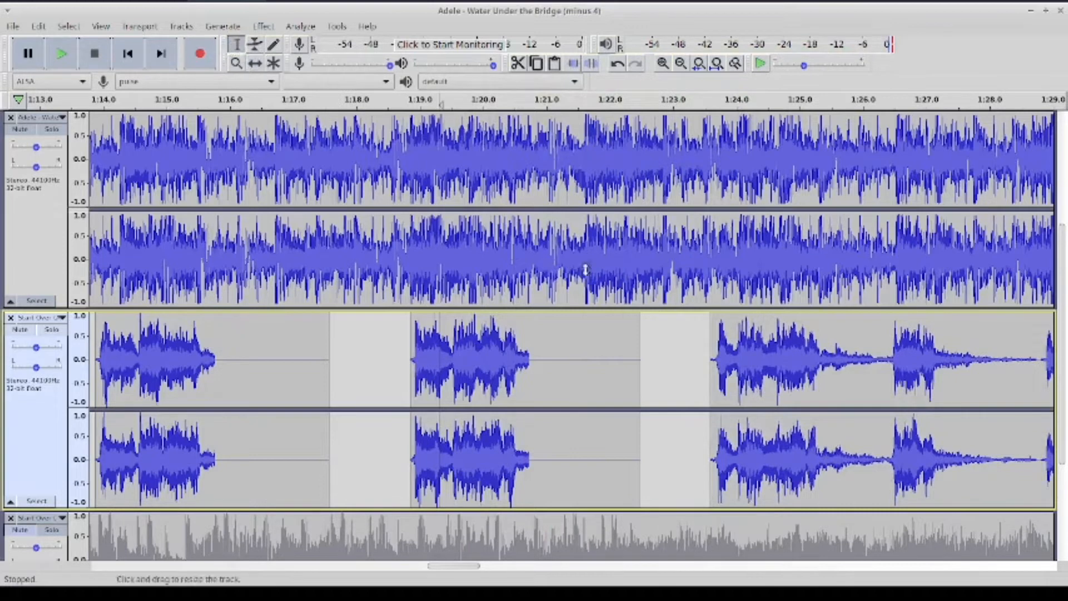
{"action": "left_click", "coordinate": [60, 54]}
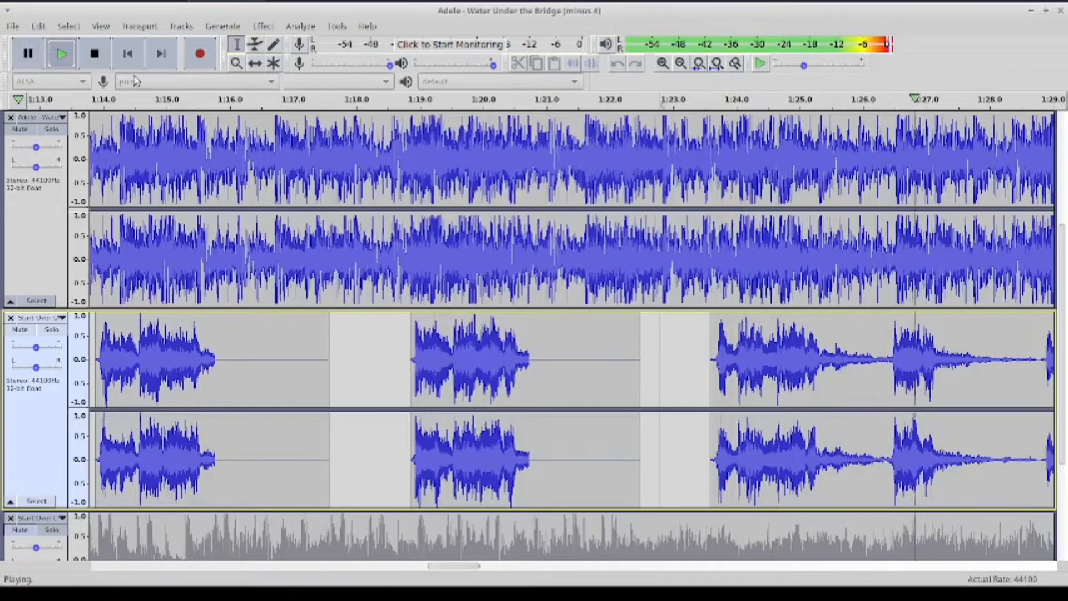
Split the Start Over clip at about 1:28.8 and shift the remainder to start at about 1:36.0
{"action": "left_click", "coordinate": [681, 63]}
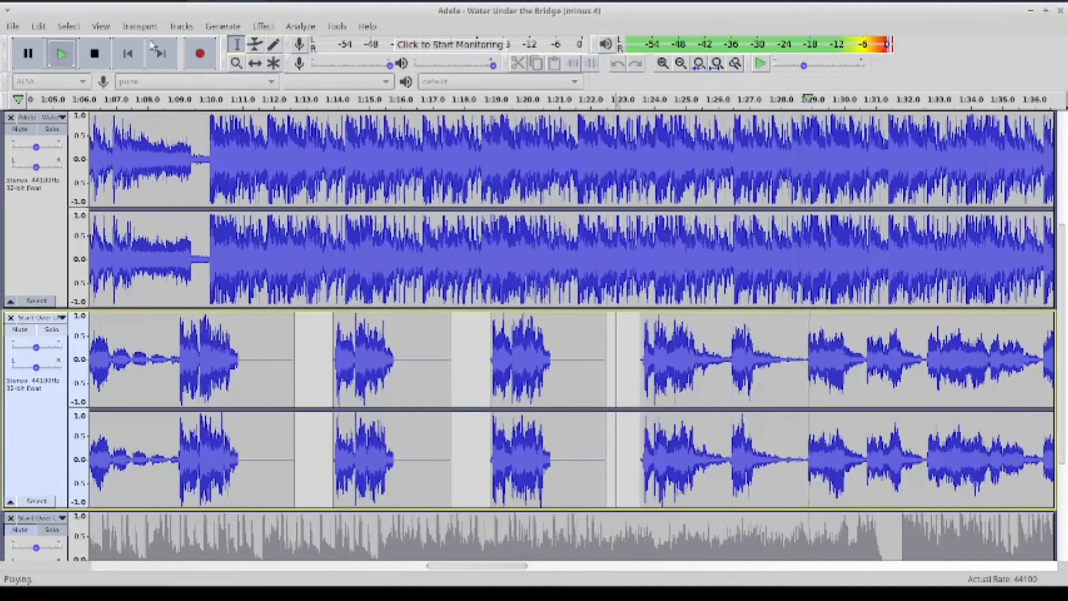
{"action": "left_click", "coordinate": [95, 53]}
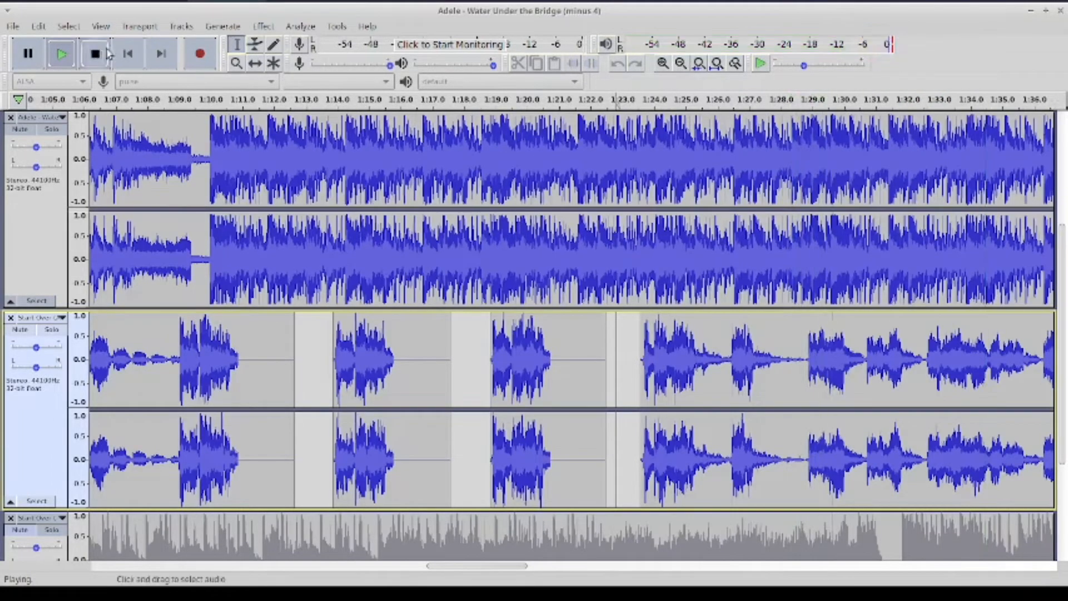
{"action": "left_click", "coordinate": [803, 359]}
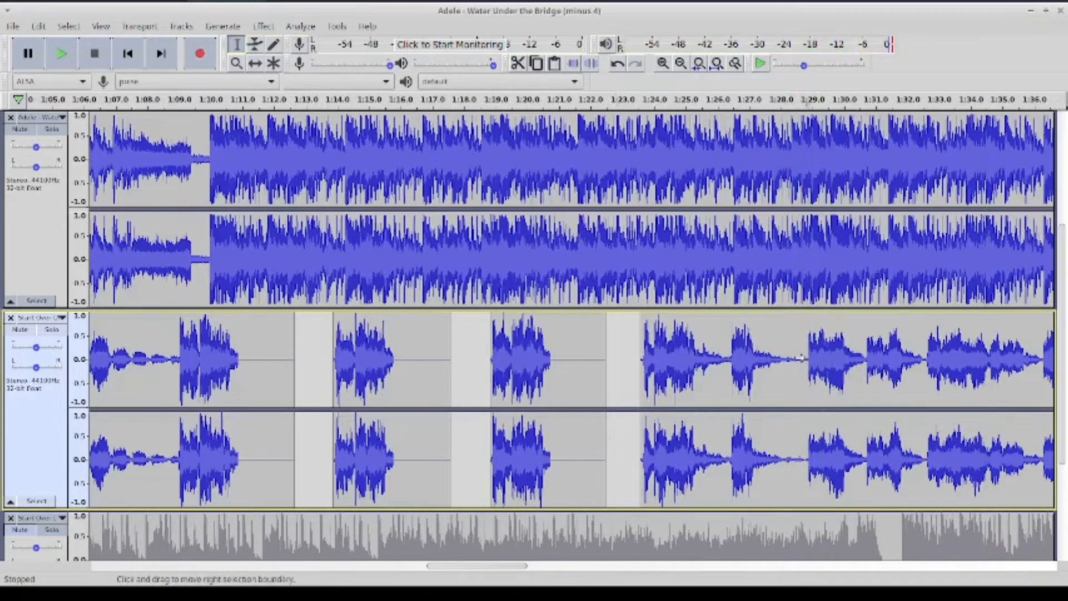
{"action": "key", "text": "ctrl+i"}
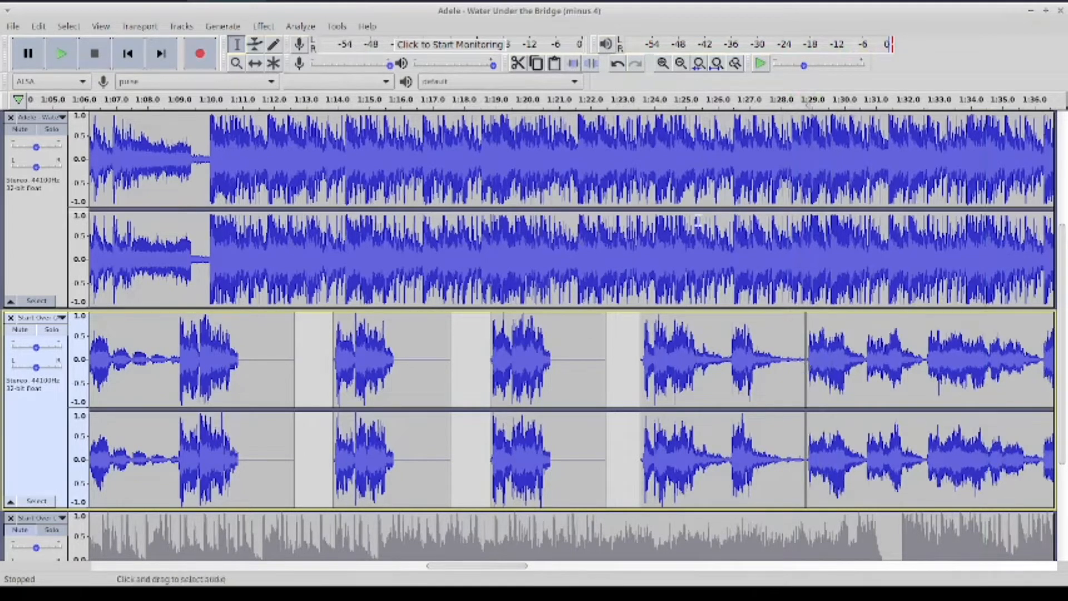
{"action": "left_click", "coordinate": [256, 63]}
{"action": "left_click_drag", "start_coordinate": [844, 352], "coordinate": [1046, 359]}
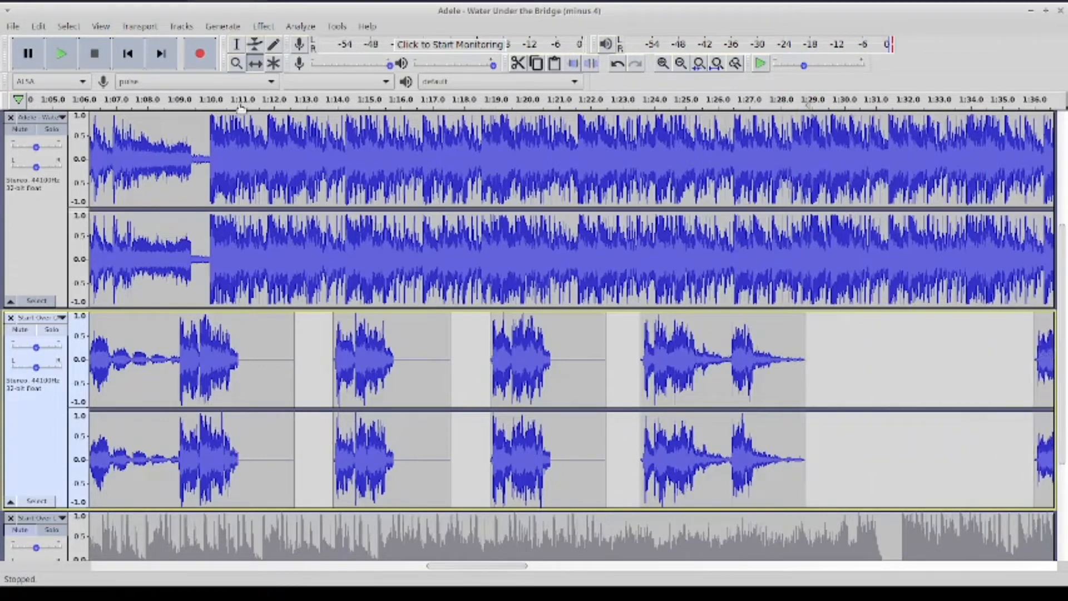
Audition the Start Over phrase from about 1:23.5, nudge its clip marginally later and play it again
{"action": "left_click", "coordinate": [236, 44]}
{"action": "left_click", "coordinate": [637, 351]}
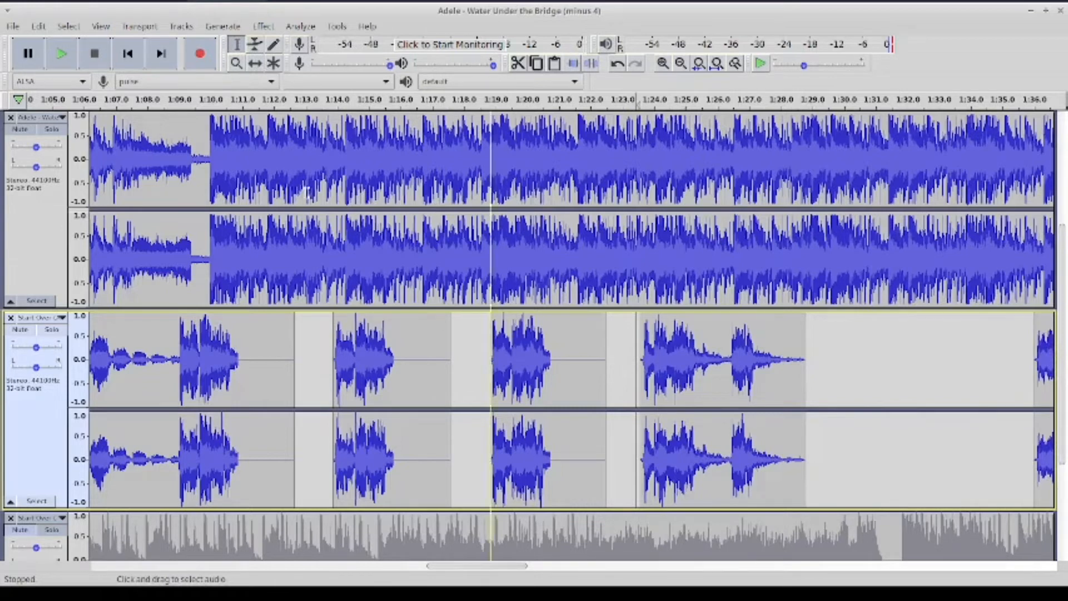
{"action": "left_click", "coordinate": [61, 53]}
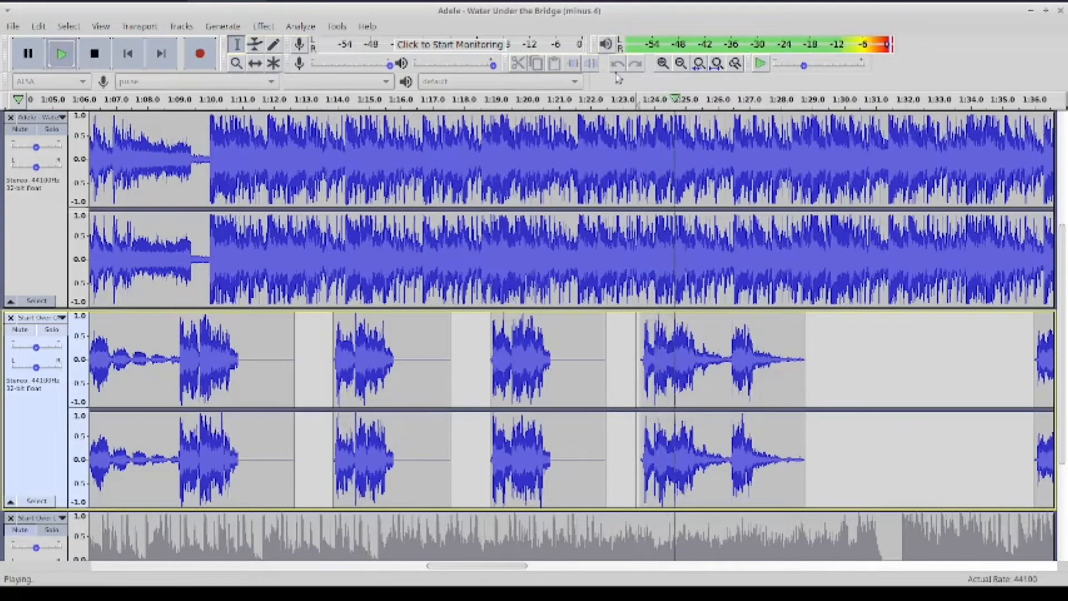
{"action": "left_click", "coordinate": [663, 63]}
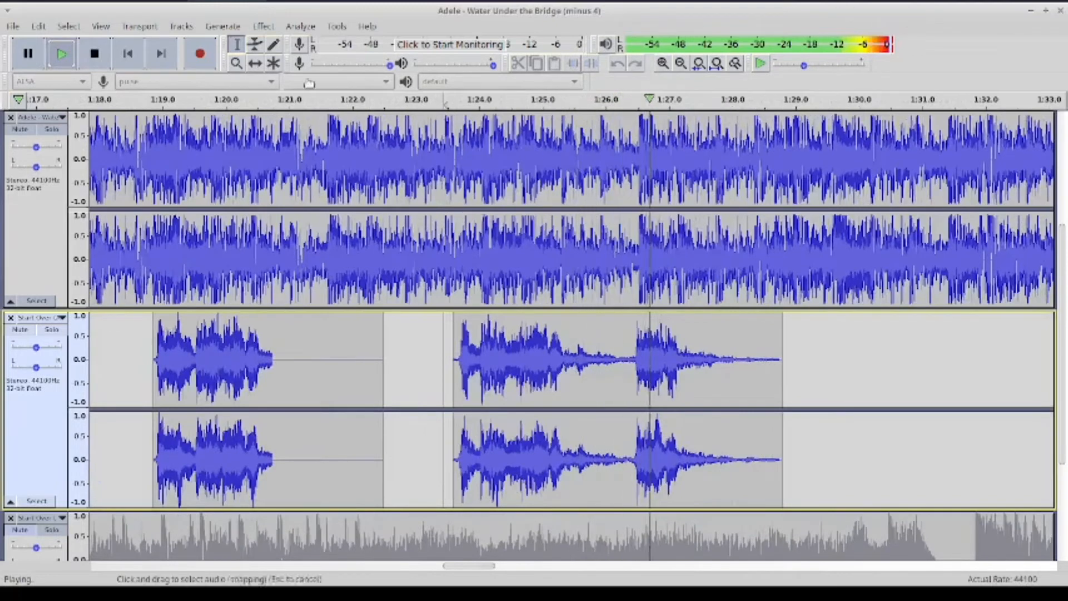
{"action": "left_click", "coordinate": [94, 53]}
{"action": "left_click", "coordinate": [255, 64]}
{"action": "left_click_drag", "start_coordinate": [538, 342], "coordinate": [540, 342]}
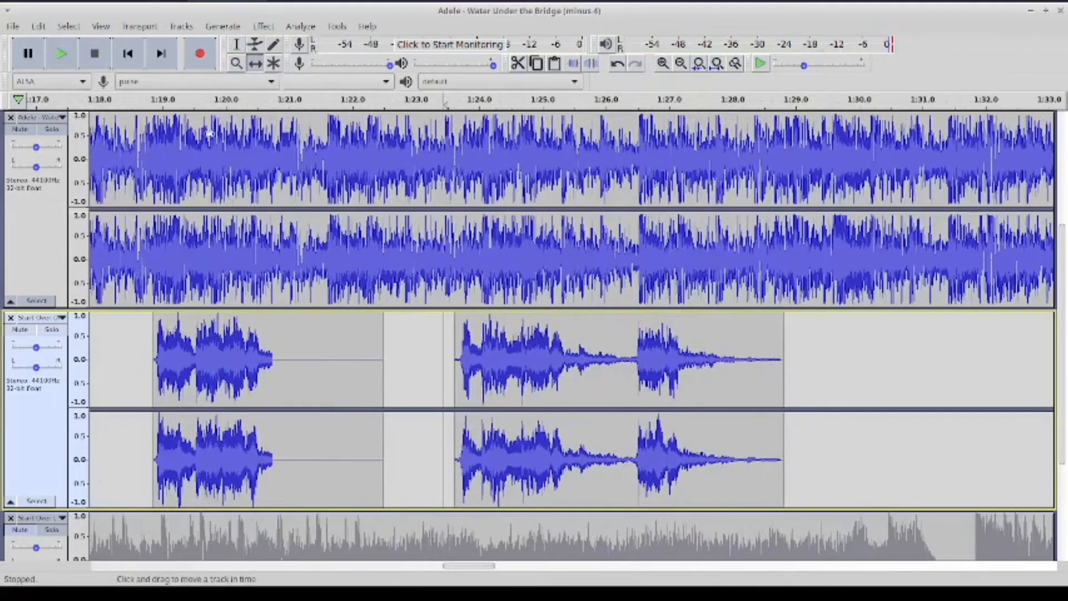
{"action": "left_click", "coordinate": [59, 56]}
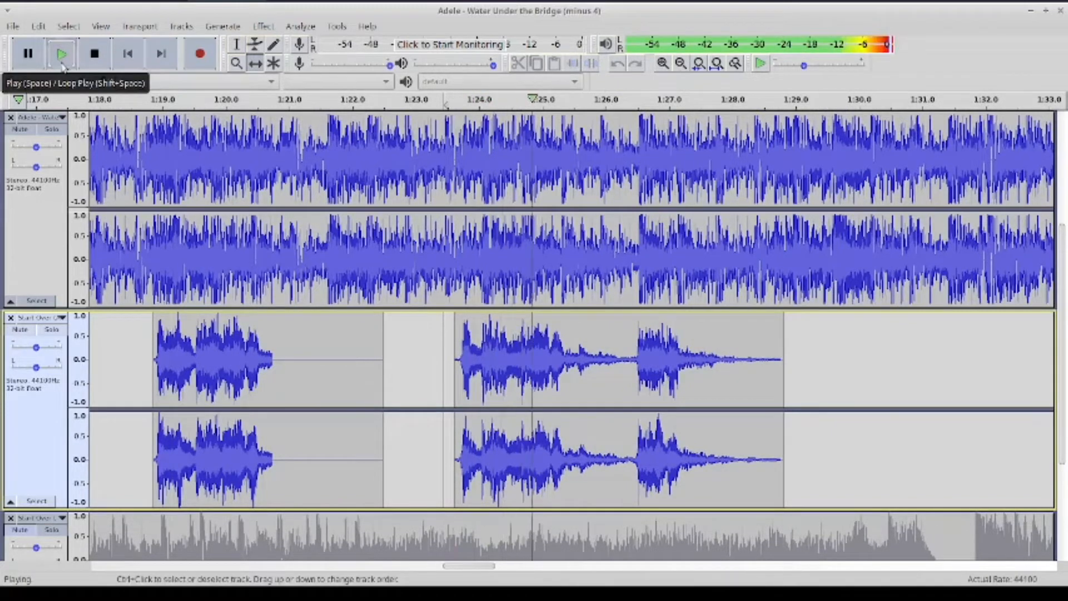
{"action": "left_click", "coordinate": [95, 55]}
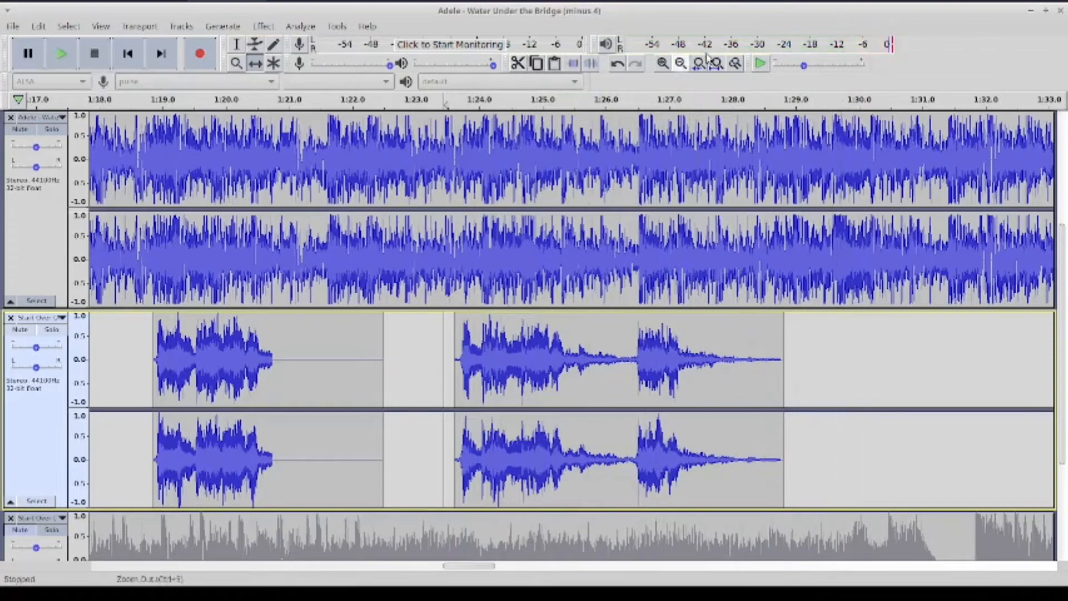
Unmute the 48000 Hz Adele track and play the mix from about 1:06.2
{"action": "left_click", "coordinate": [681, 64]}
{"action": "scroll", "coordinate": [557, 278], "scroll_direction": "down", "scroll_amount": 3}
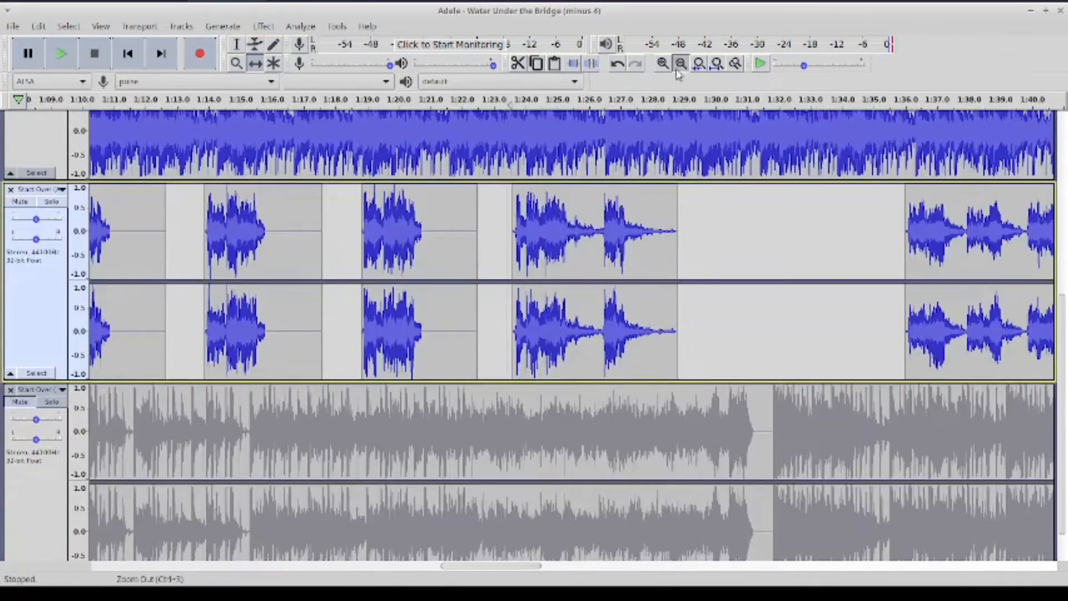
{"action": "left_click", "coordinate": [681, 63]}
{"action": "scroll", "coordinate": [483, 141], "scroll_direction": "up", "scroll_amount": 4}
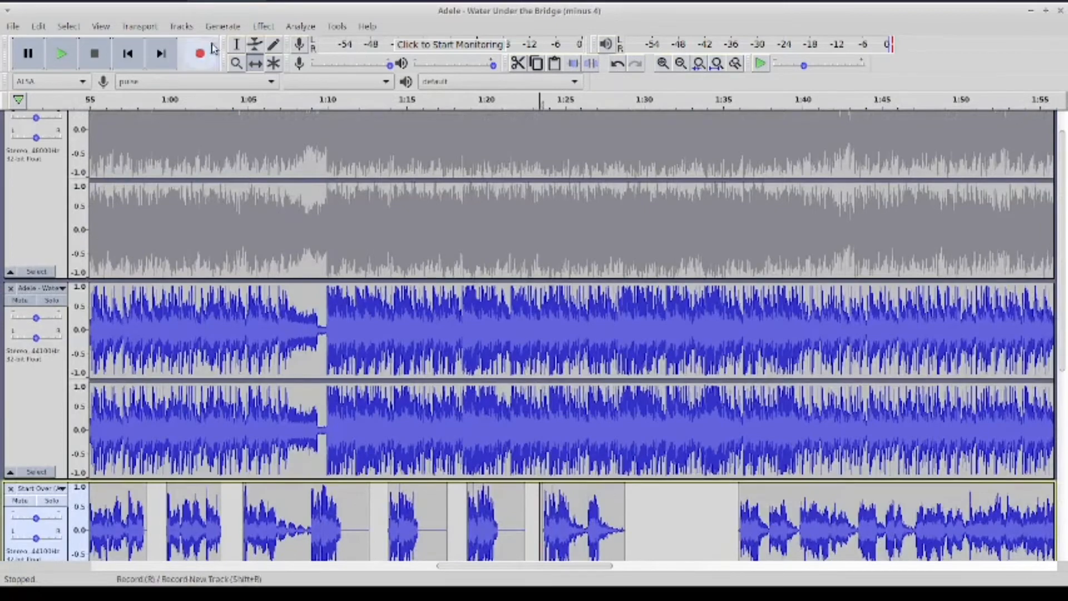
{"action": "scroll", "coordinate": [282, 245], "scroll_direction": "up", "scroll_amount": 1}
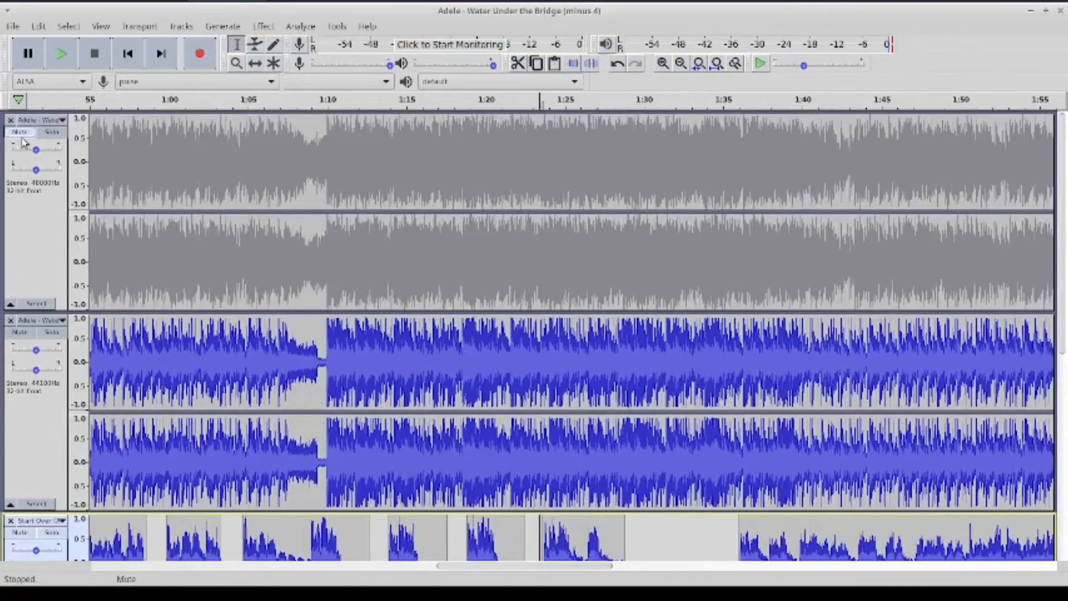
{"action": "left_click", "coordinate": [14, 163], "text": "ctrl"}
{"action": "left_click", "coordinate": [63, 54]}
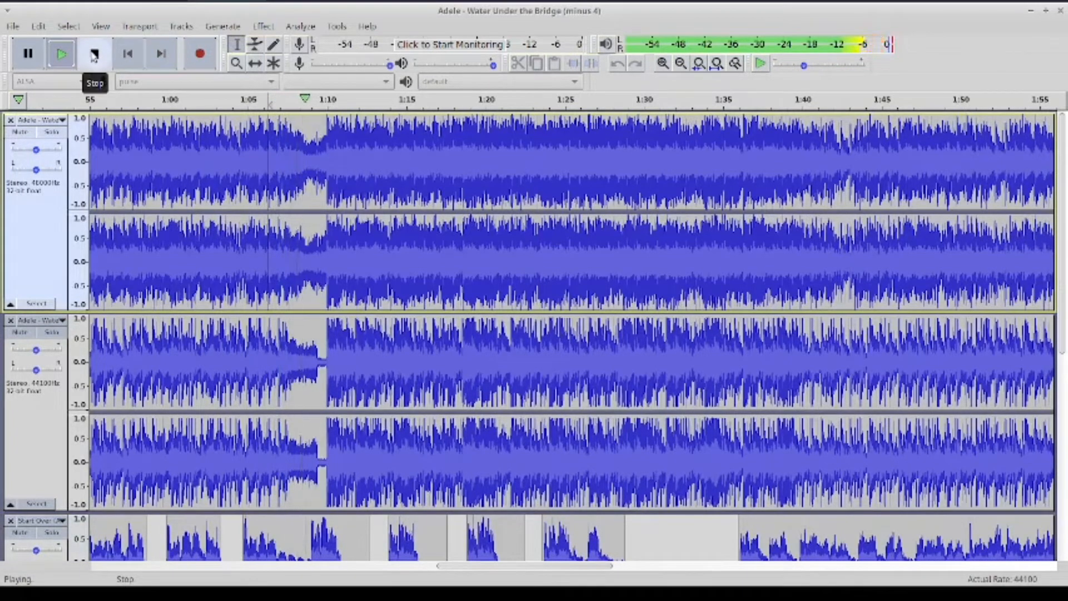
{"action": "left_click", "coordinate": [94, 54]}
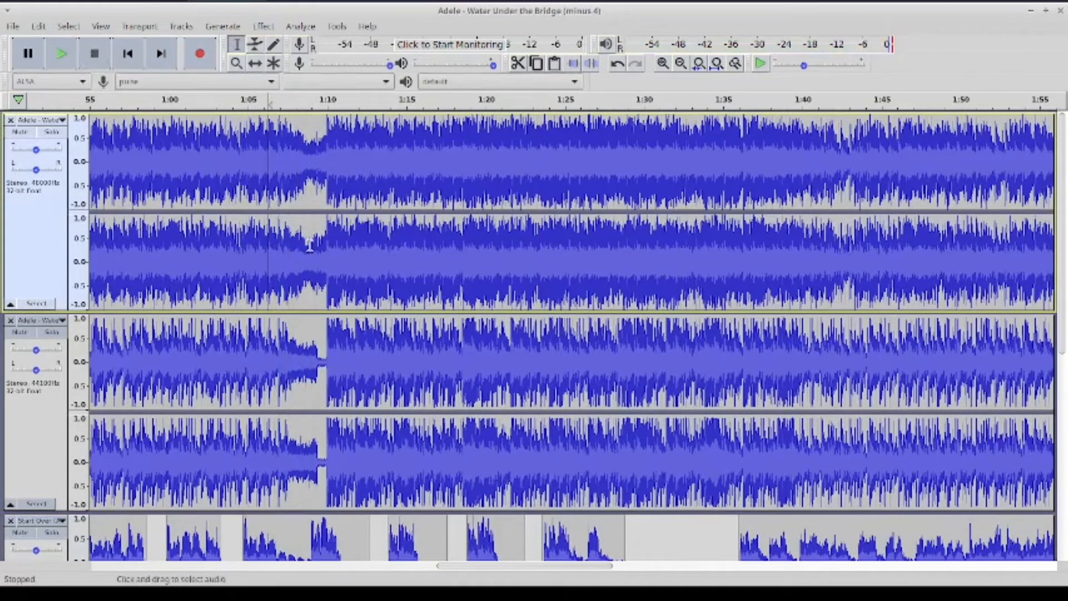
Play the mix from about 1:27.7, mute the 44100 Hz Adele track, and replay the same passage
{"action": "left_click", "coordinate": [614, 427]}
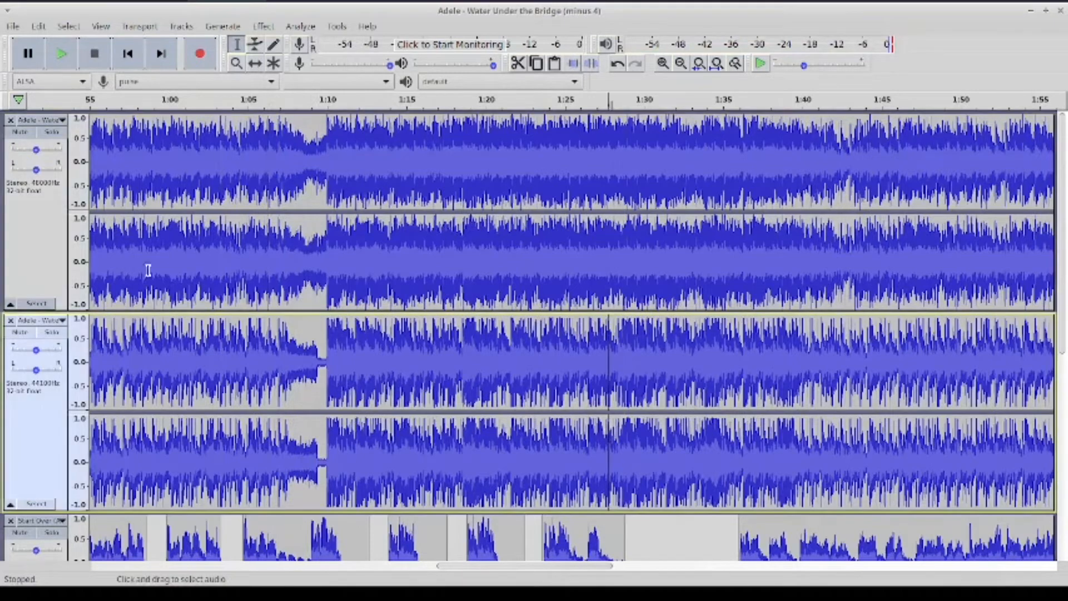
{"action": "left_click", "coordinate": [63, 54]}
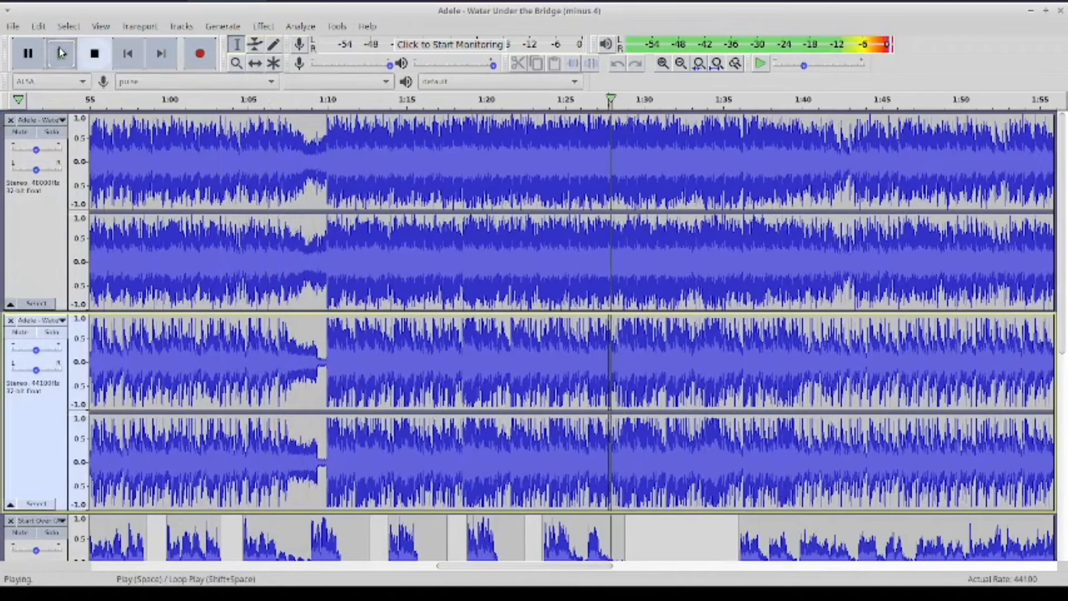
{"action": "left_click", "coordinate": [93, 54]}
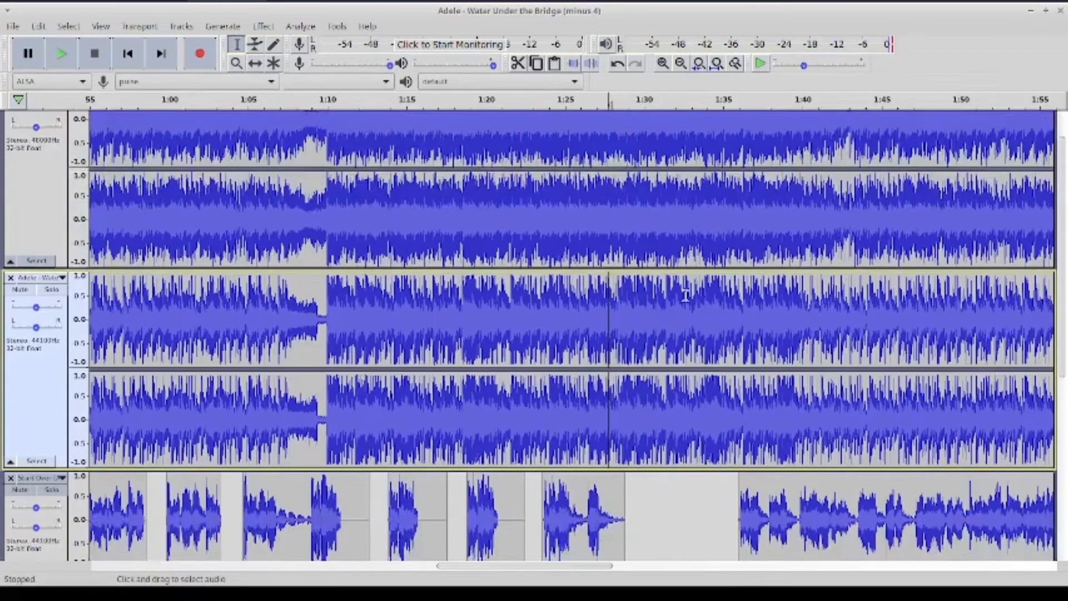
{"action": "scroll", "coordinate": [686, 296], "scroll_direction": "down", "scroll_amount": 3}
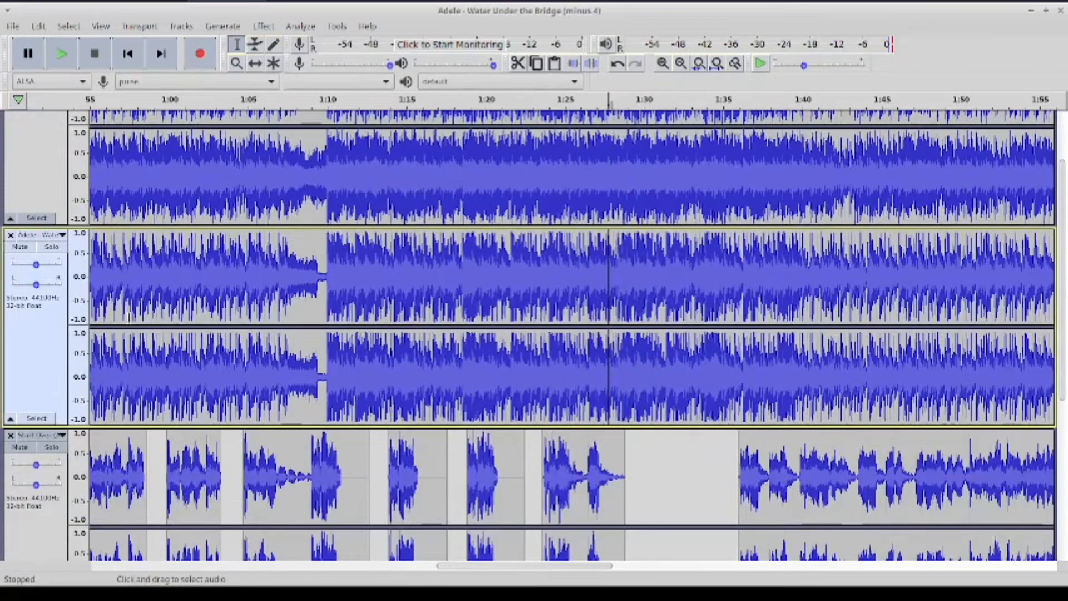
{"action": "left_click", "coordinate": [20, 246]}
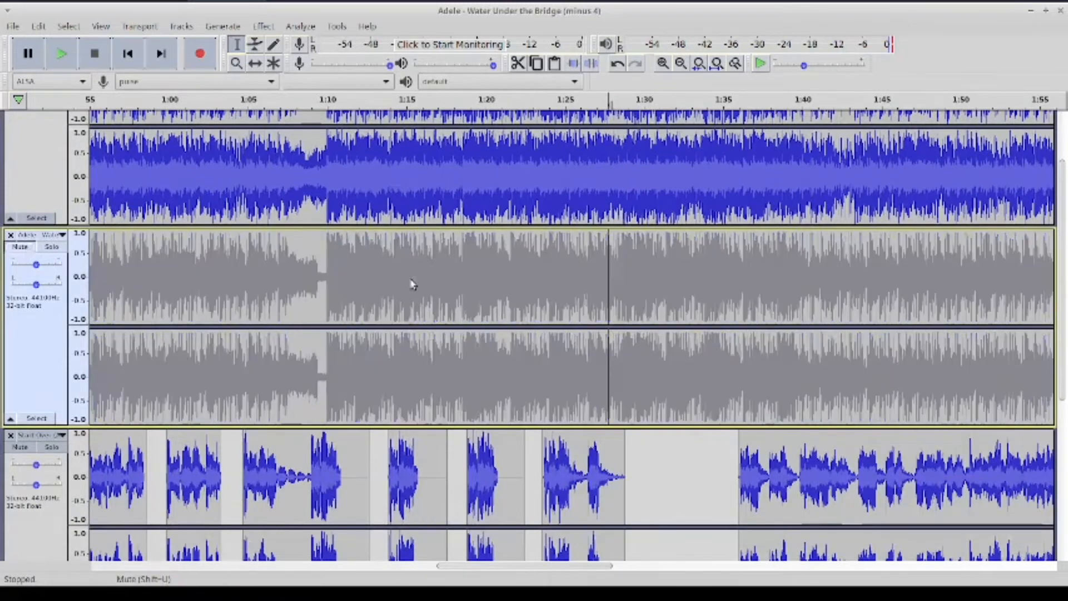
{"action": "left_click", "coordinate": [62, 61]}
{"action": "left_click", "coordinate": [95, 53]}
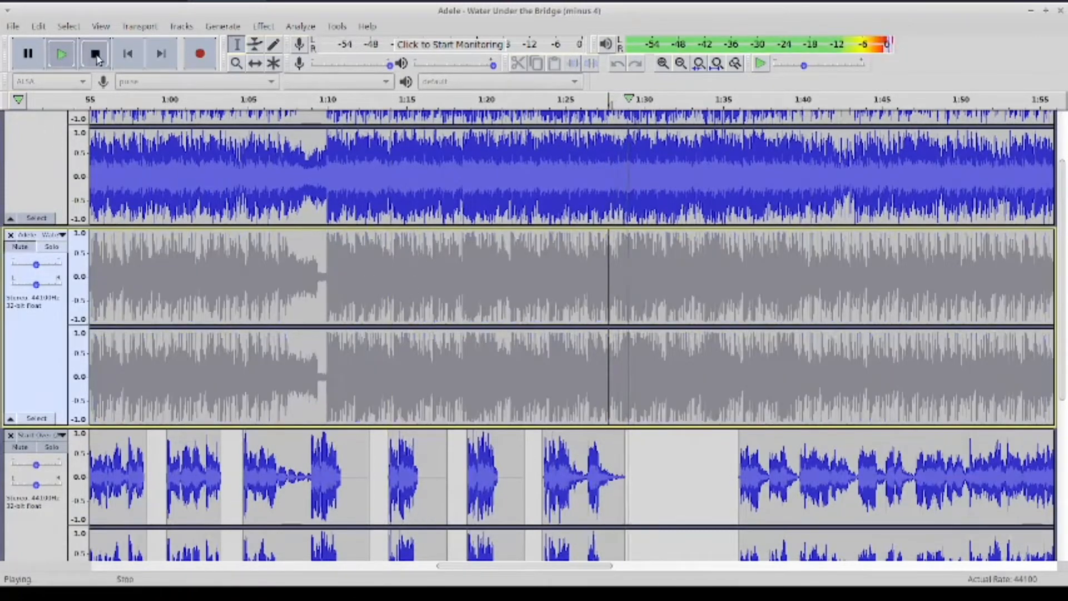
Split both Adele tracks at the end of the preceding Start Over phrase, at about 1:28.8
{"action": "left_click", "coordinate": [619, 142]}
{"action": "scroll", "coordinate": [618, 141], "scroll_direction": "up", "scroll_amount": 3}
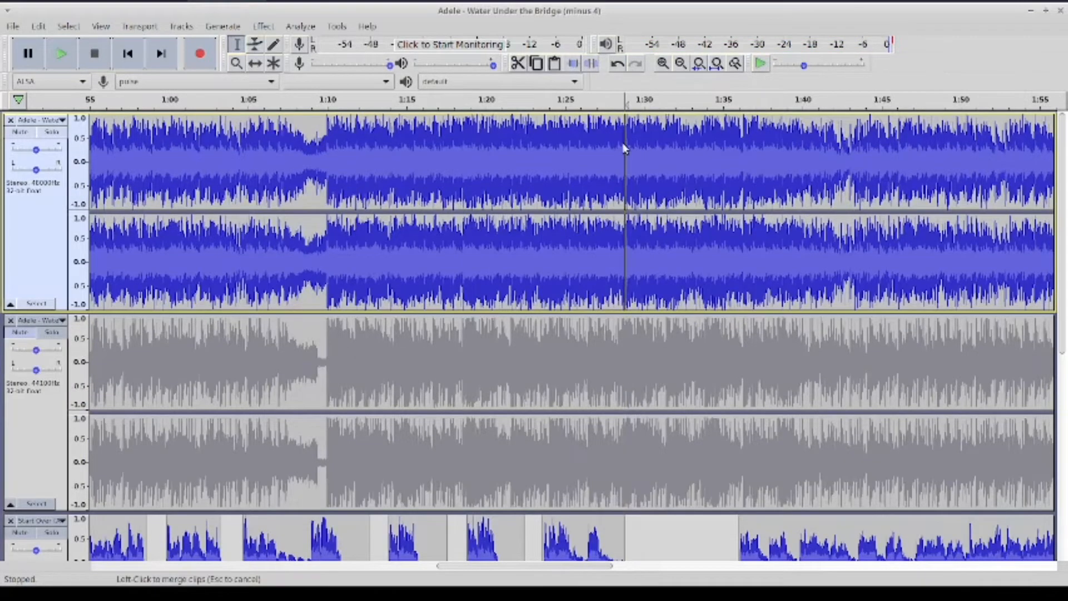
{"action": "left_click", "coordinate": [661, 64]}
{"action": "left_click", "coordinate": [662, 65]}
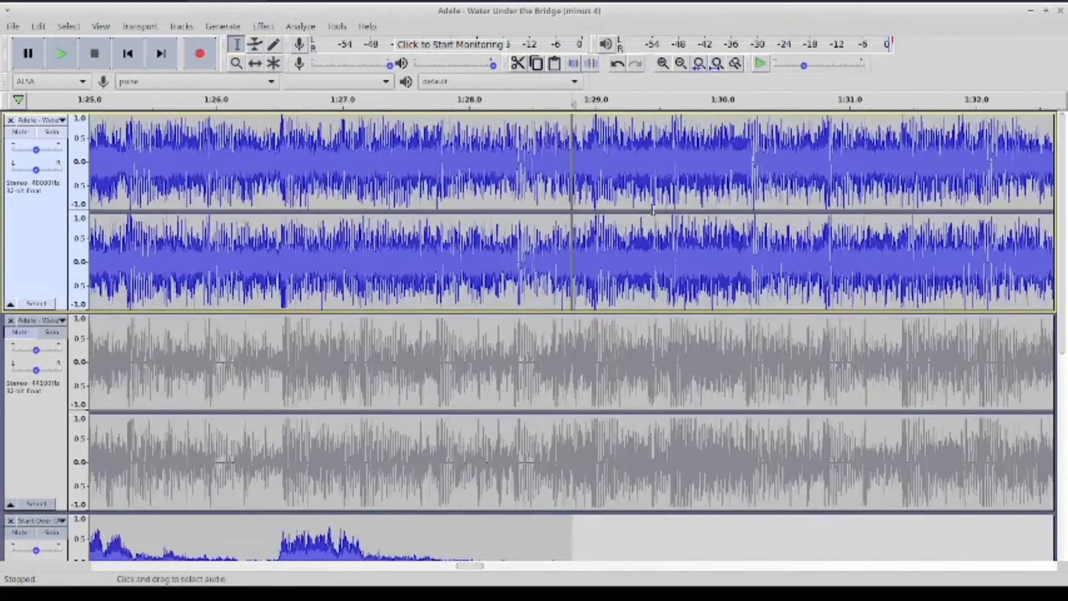
{"action": "scroll", "coordinate": [621, 286], "scroll_direction": "down", "scroll_amount": 5}
{"action": "left_click", "coordinate": [572, 210]}
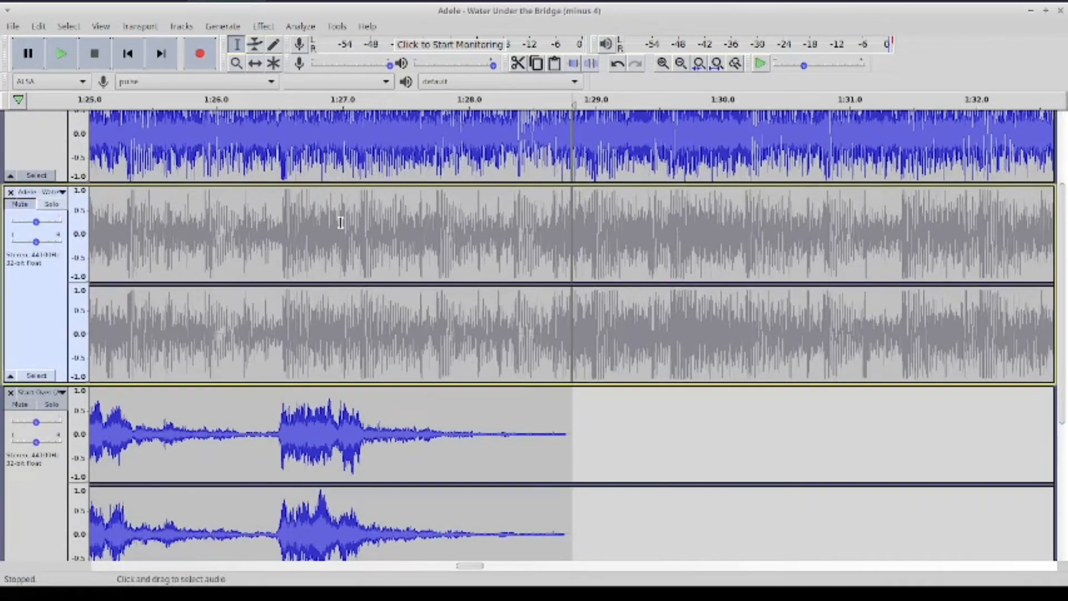
{"action": "left_click", "coordinate": [681, 65]}
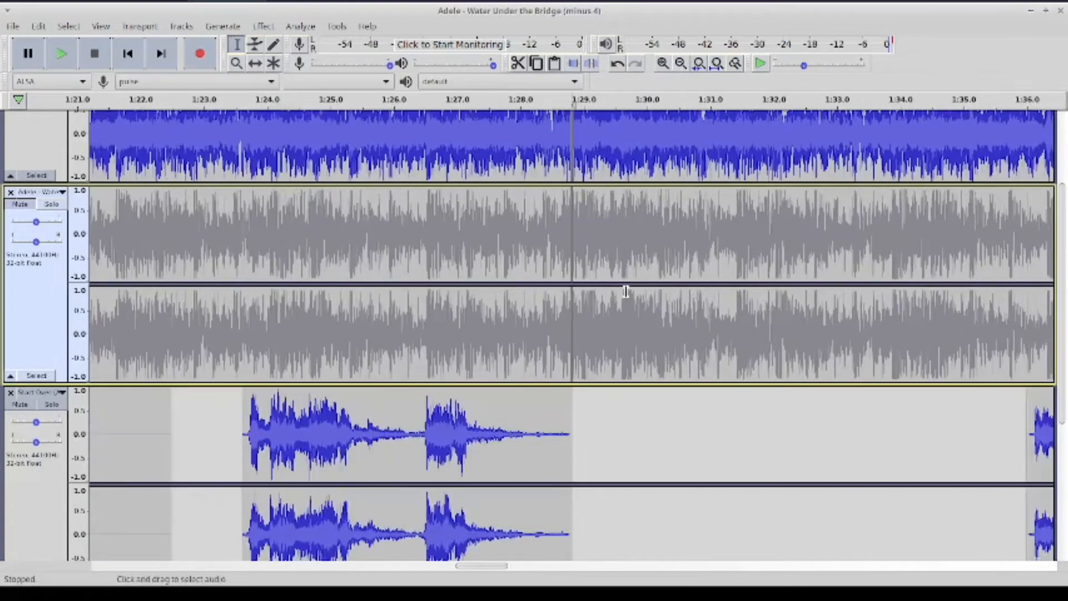
{"action": "scroll", "coordinate": [626, 291], "scroll_direction": "up", "scroll_amount": 3}
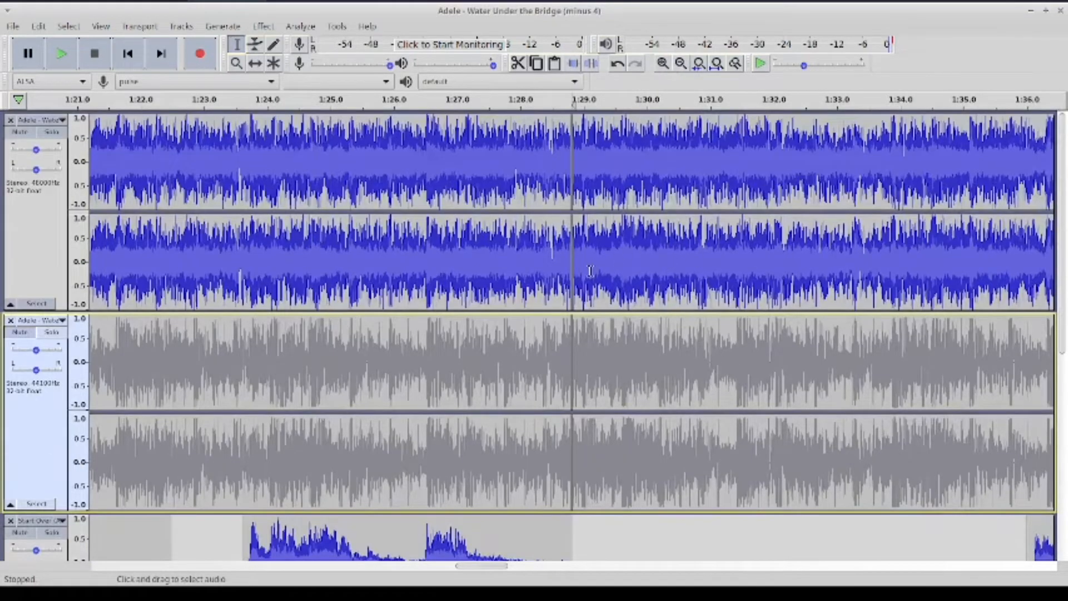
{"action": "left_click", "coordinate": [686, 65]}
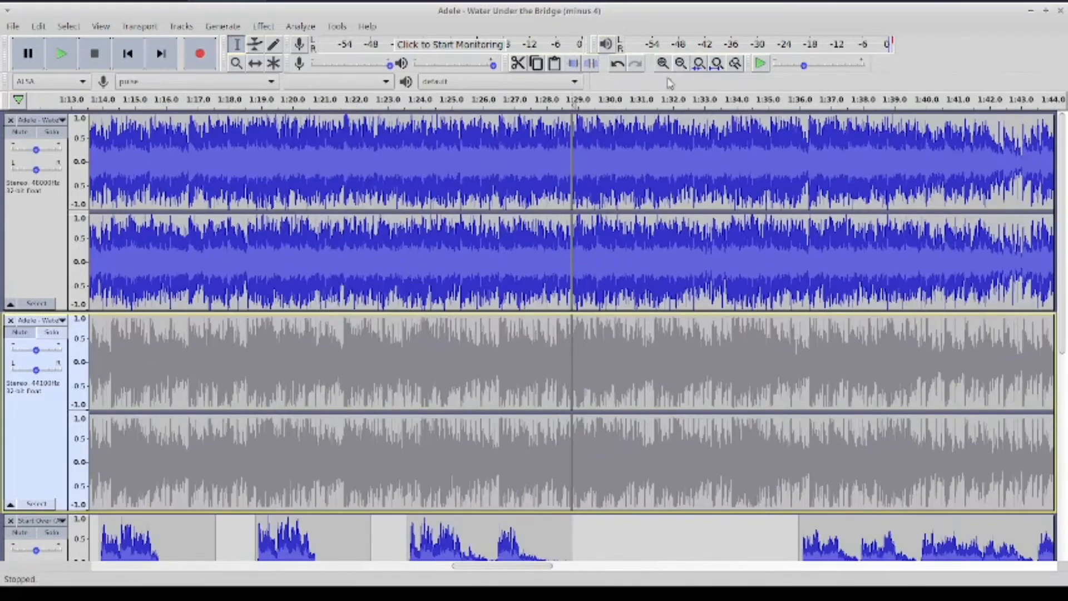
Silence the 48000 Hz Adele track from about 1:10 to the split at about 1:28.8
{"action": "left_click", "coordinate": [679, 67]}
{"action": "left_click_drag", "start_coordinate": [275, 145], "coordinate": [574, 153]}
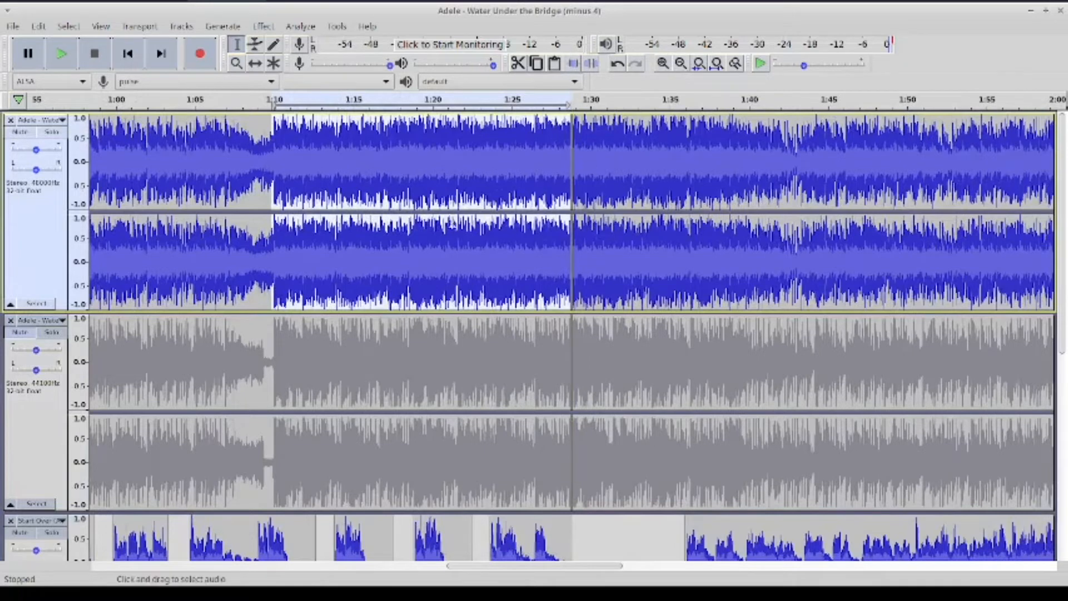
{"action": "left_click", "coordinate": [591, 62]}
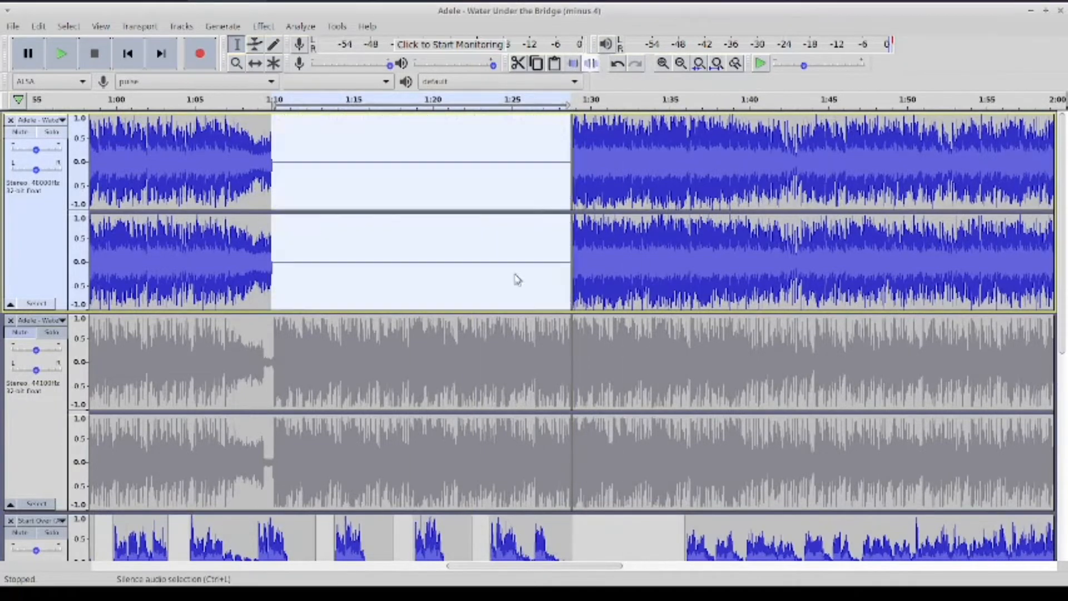
Play the mix from about 1:26.4 across the end of the silenced passage, then stop playback
{"action": "left_click", "coordinate": [504, 242]}
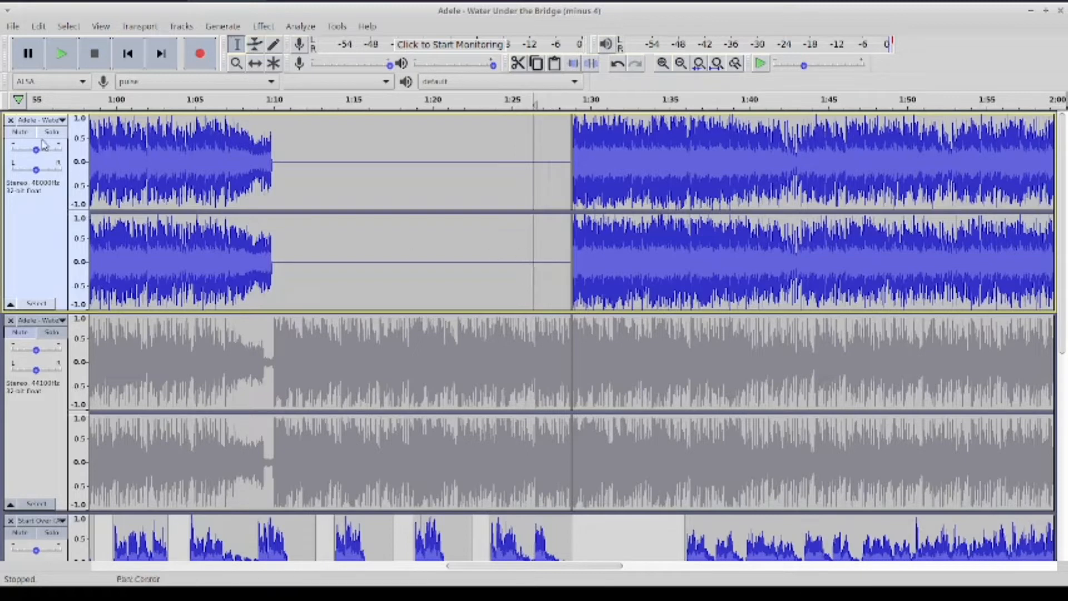
{"action": "left_click", "coordinate": [62, 53]}
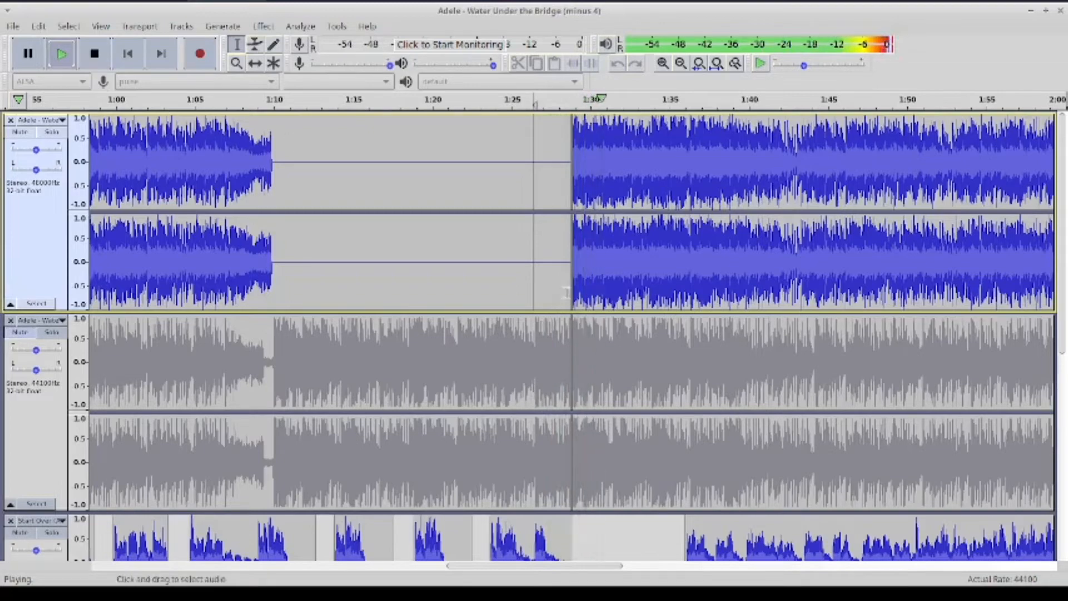
{"action": "scroll", "coordinate": [687, 292], "scroll_direction": "down", "scroll_amount": 3}
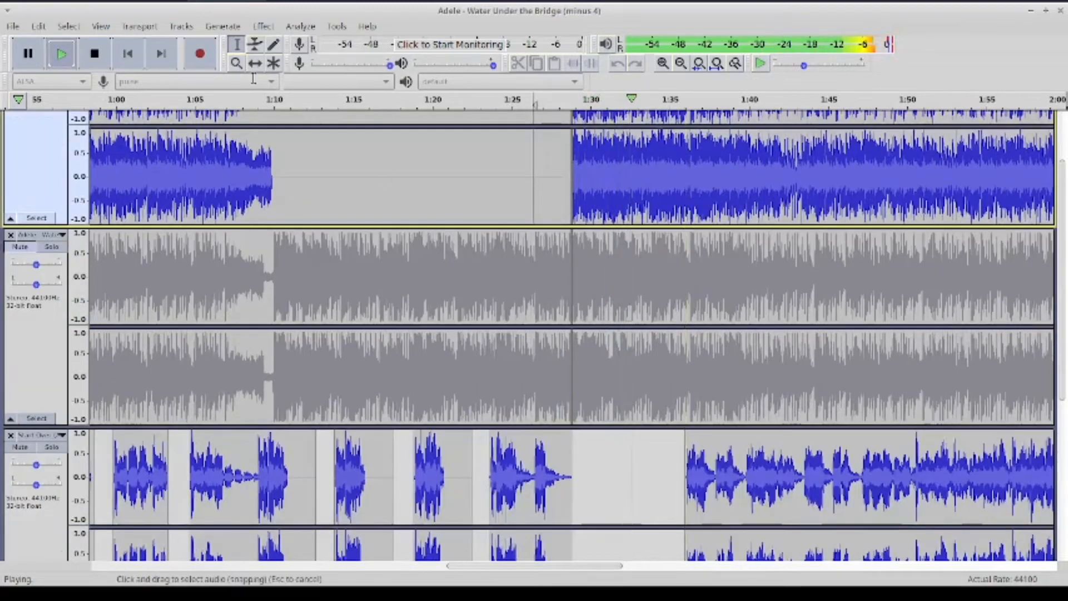
{"action": "left_click", "coordinate": [96, 53]}
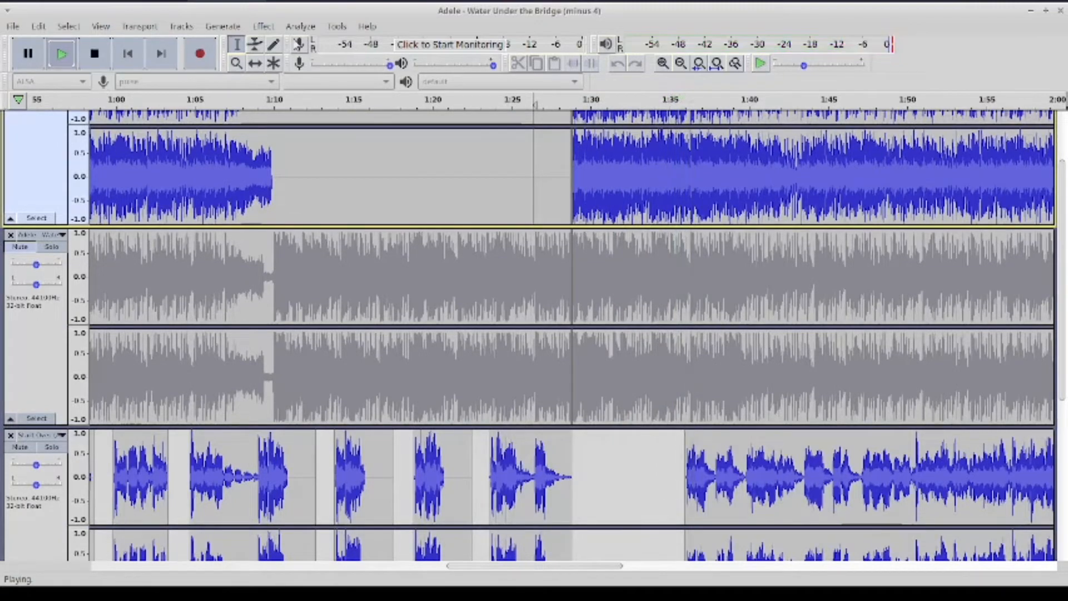
Shift the remaining long Start Over clip later so it starts at about 1:41.2, and replay the mix briefly from about 1:26.4
{"action": "left_click", "coordinate": [255, 63]}
{"action": "left_click_drag", "start_coordinate": [823, 456], "coordinate": [909, 455]}
{"action": "scroll", "coordinate": [909, 456], "scroll_direction": "down", "scroll_amount": 3}
{"action": "left_click", "coordinate": [76, 51]}
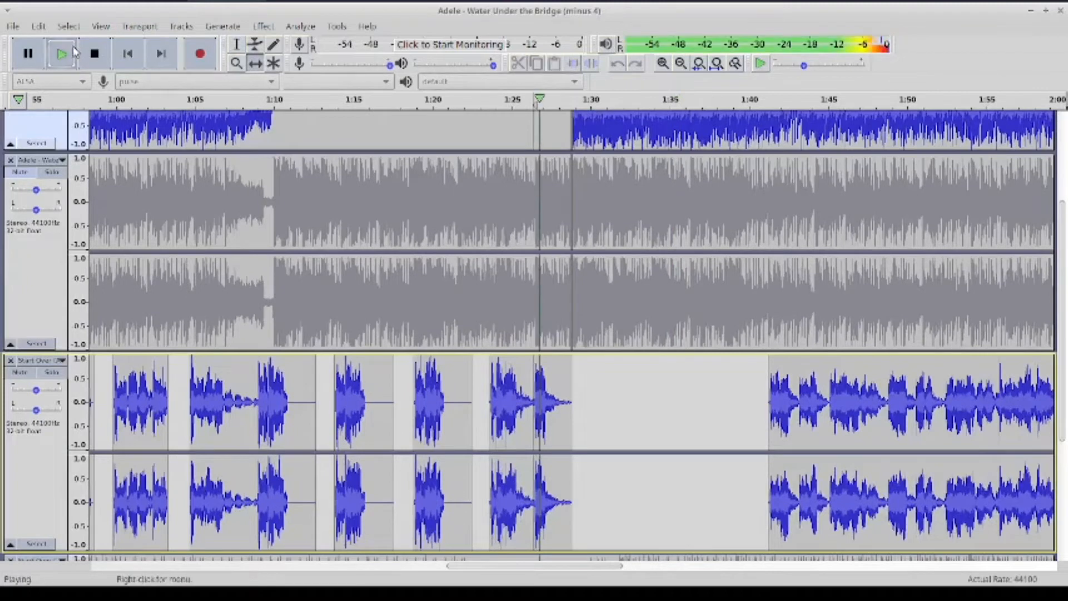
{"action": "left_click", "coordinate": [236, 44]}
{"action": "left_click", "coordinate": [94, 54]}
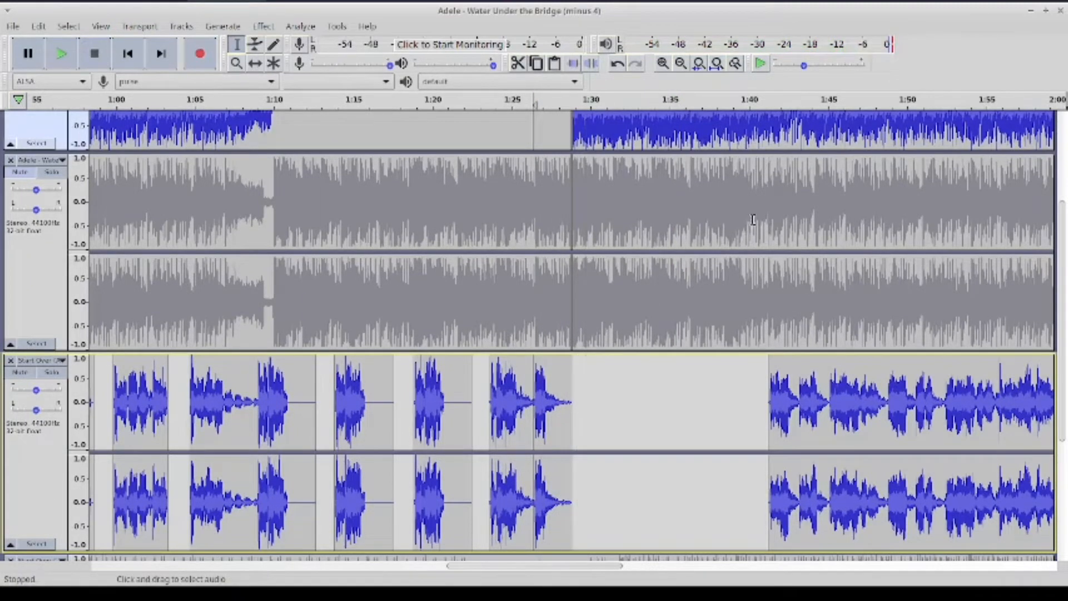
Silence the 44100 Hz Adele track from about 1:28.8 to 1:37 and unmute that track
{"action": "left_click_drag", "start_coordinate": [703, 201], "coordinate": [573, 224]}
{"action": "scroll", "coordinate": [632, 301], "scroll_direction": "up", "scroll_amount": 5}
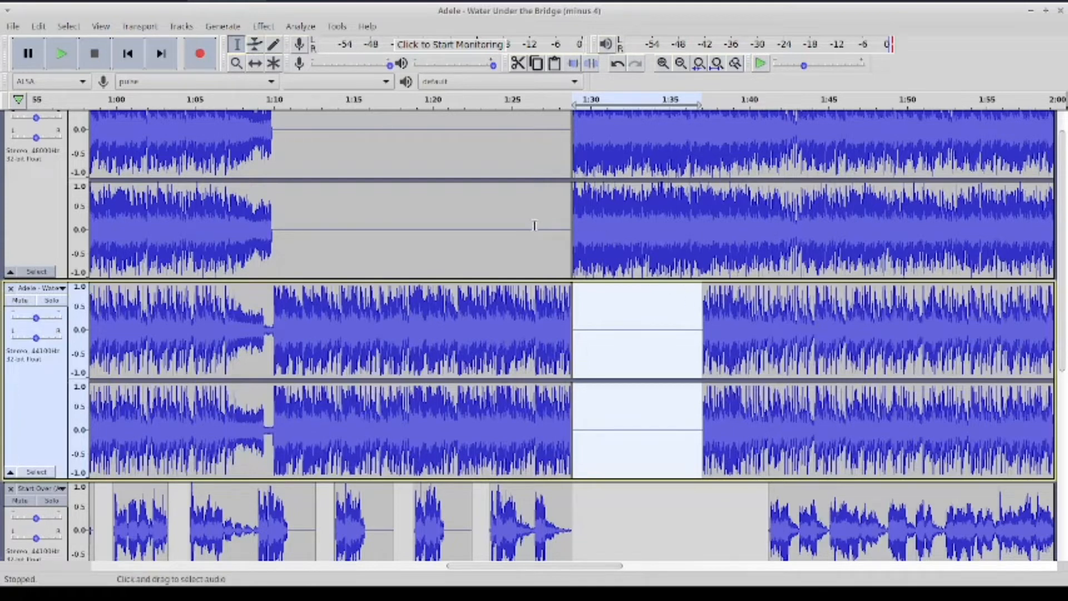
Play the mix from about 1:24.3, mute the 44100 Hz Adele track during playback, and stop
{"action": "left_click", "coordinate": [500, 235]}
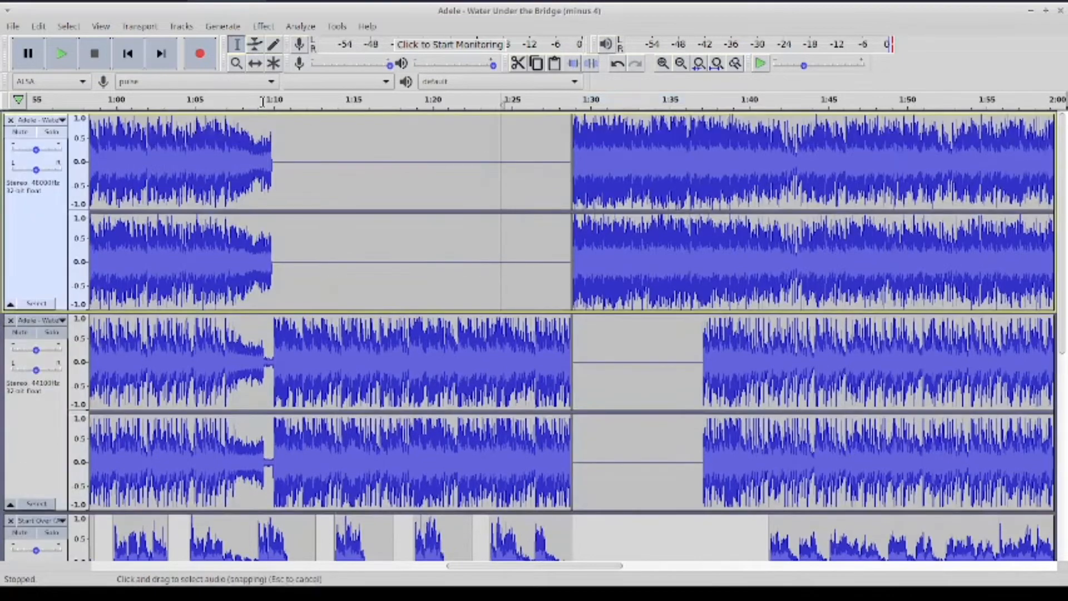
{"action": "left_click", "coordinate": [63, 65]}
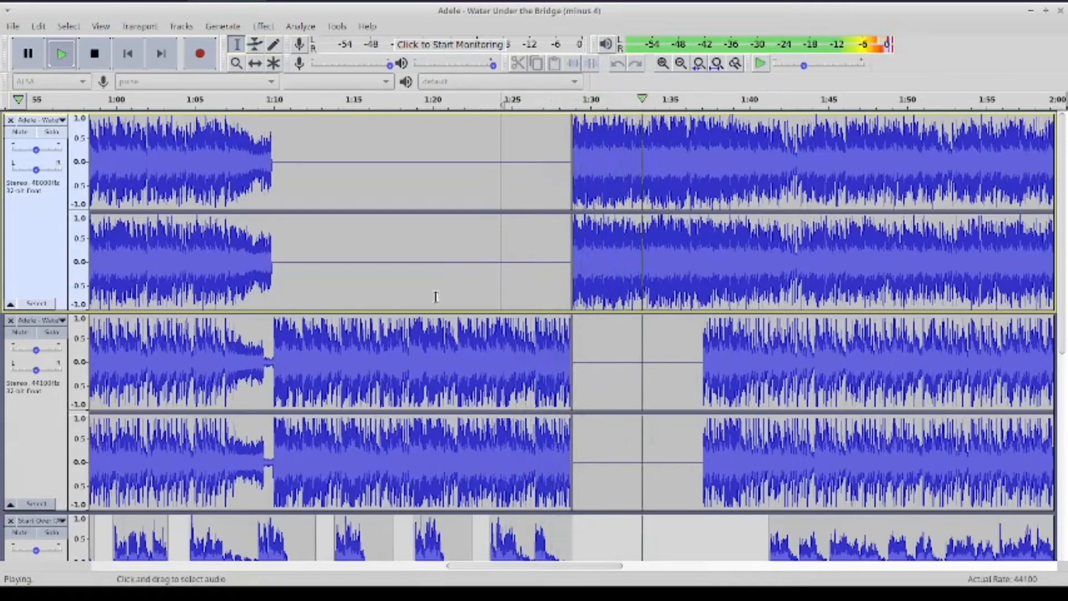
{"action": "left_click", "coordinate": [20, 332]}
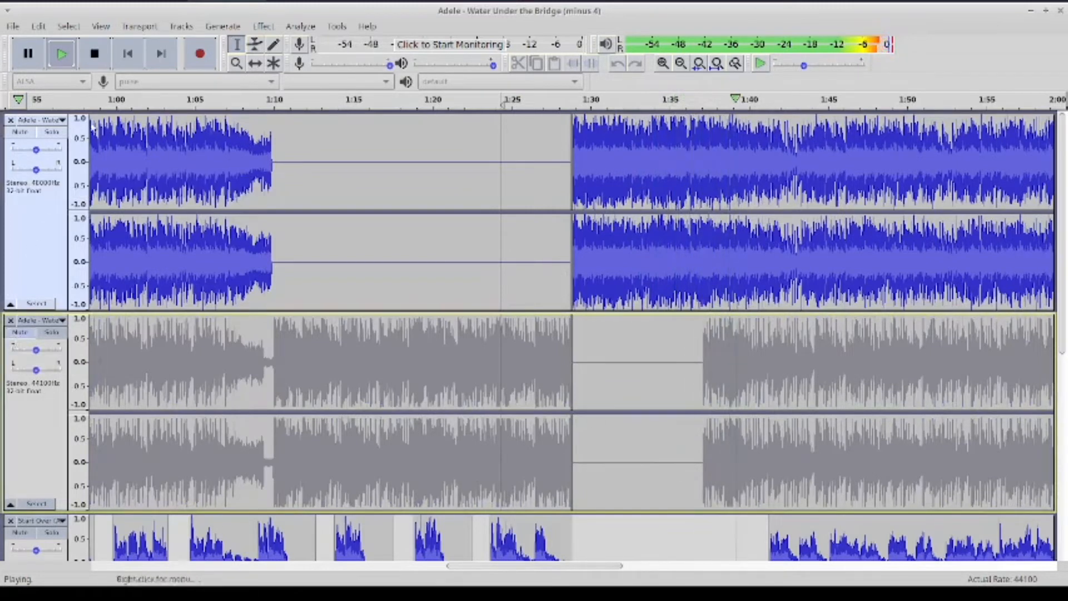
{"action": "left_click", "coordinate": [94, 55]}
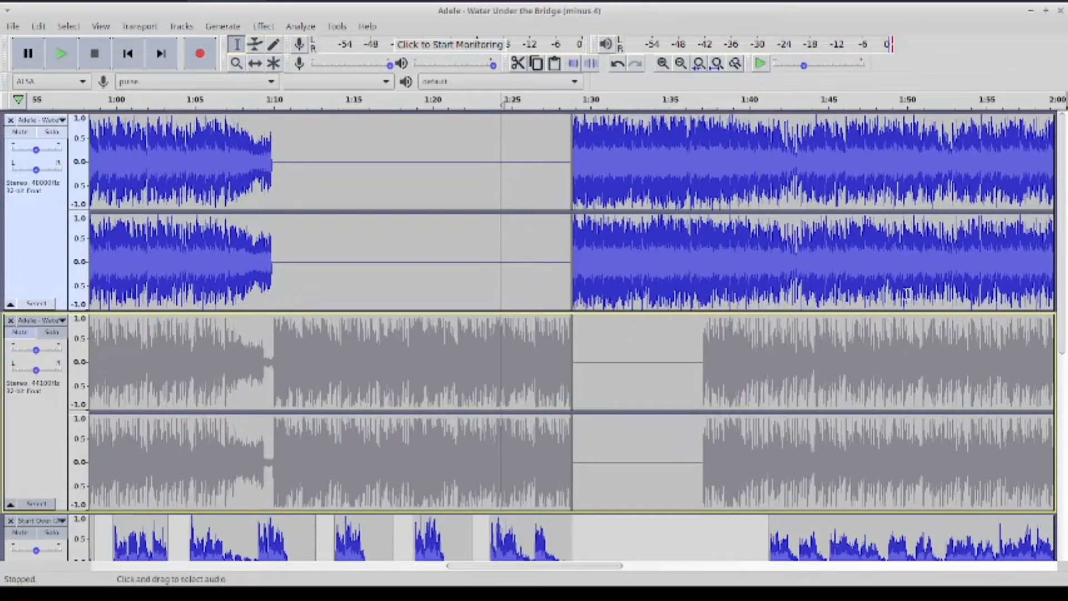
Examine the spacing of the Start Over phrases against the Adele tracks and the muted Start Over track
{"action": "scroll", "coordinate": [906, 293], "scroll_direction": "right", "scroll_amount": 5}
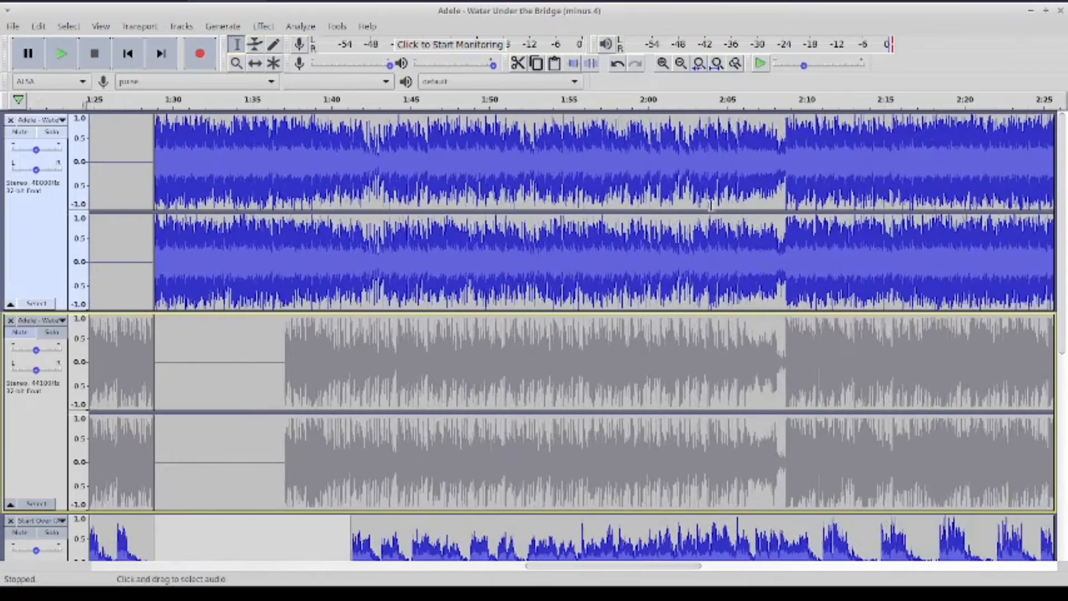
{"action": "scroll", "coordinate": [502, 392], "scroll_direction": "down", "scroll_amount": 10}
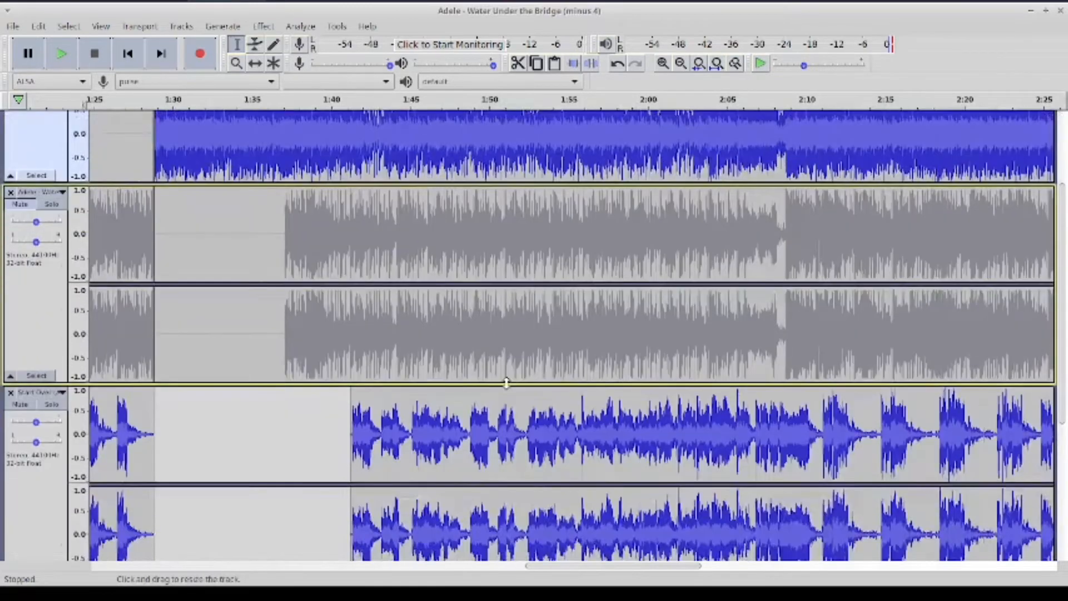
{"action": "scroll", "coordinate": [494, 372], "scroll_direction": "up", "scroll_amount": 7}
{"action": "scroll", "coordinate": [493, 373], "scroll_direction": "up", "scroll_amount": 3}
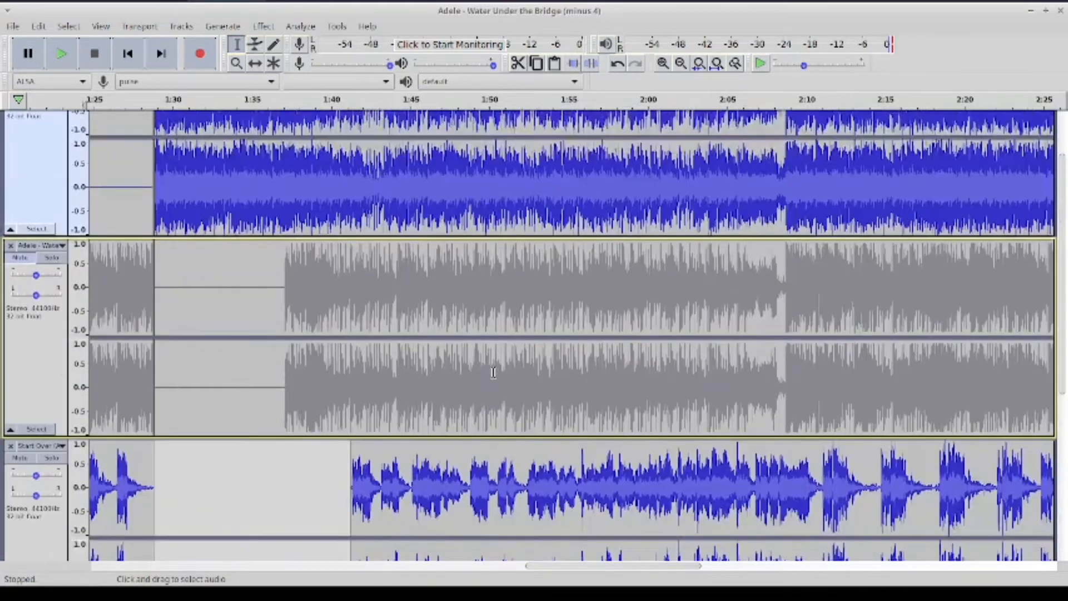
{"action": "scroll", "coordinate": [590, 306], "scroll_direction": "down", "scroll_amount": 9}
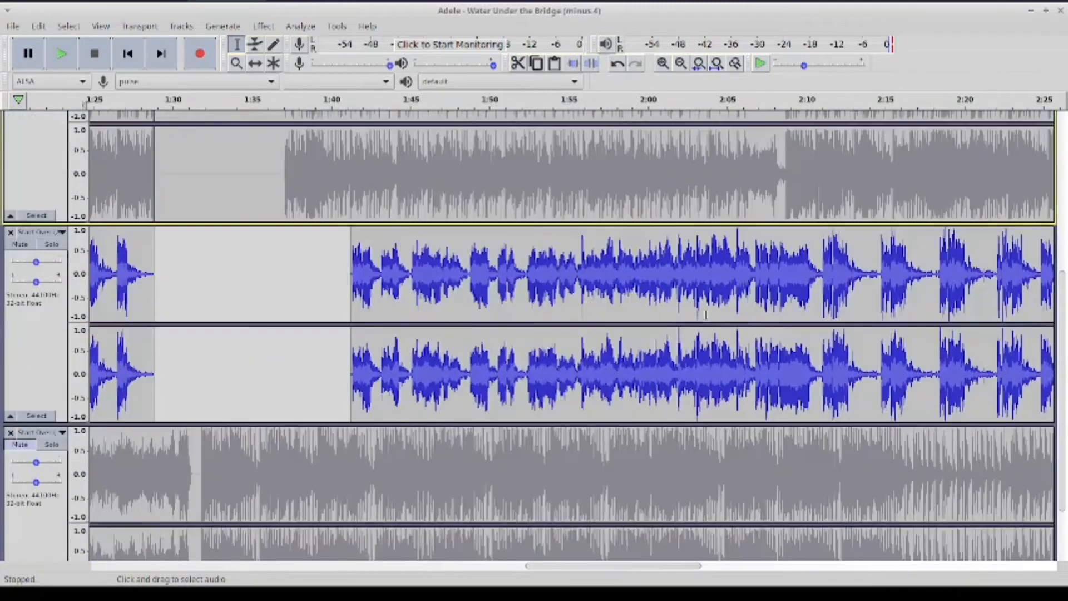
{"action": "scroll", "coordinate": [489, 327], "scroll_direction": "down", "scroll_amount": 3}
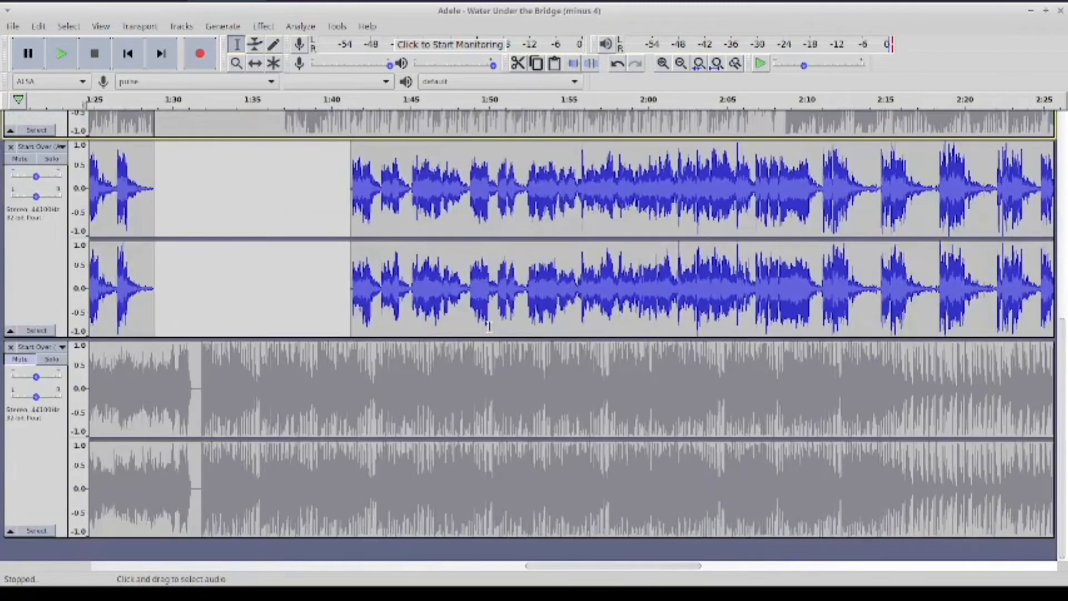
{"action": "left_click_drag", "start_coordinate": [203, 374], "coordinate": [190, 369]}
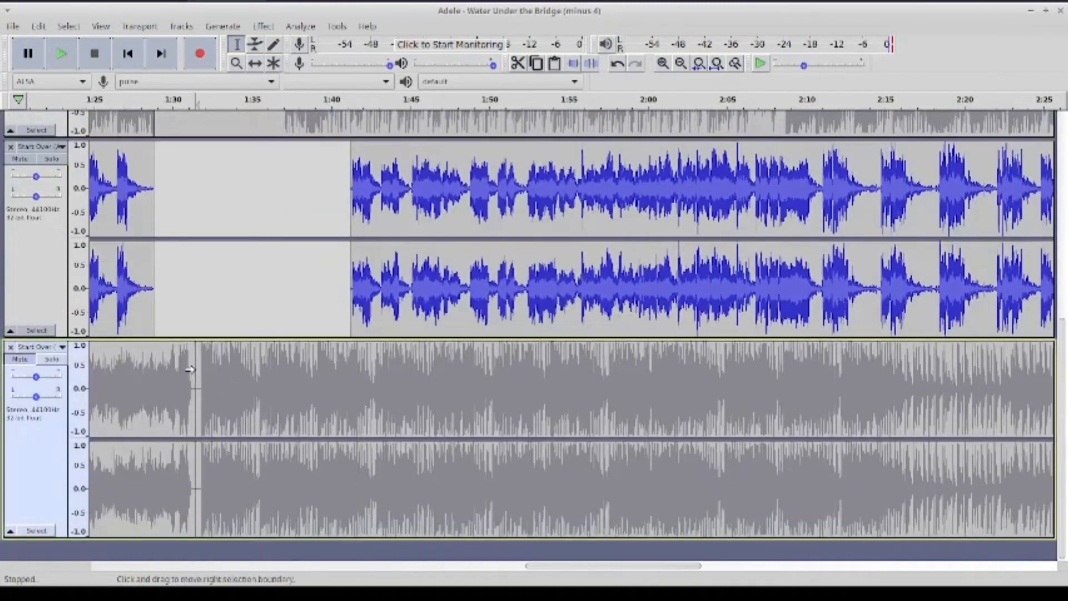
{"action": "scroll", "coordinate": [454, 287], "scroll_direction": "up", "scroll_amount": 3}
{"action": "scroll", "coordinate": [440, 295], "scroll_direction": "left", "scroll_amount": 8}
{"action": "scroll", "coordinate": [425, 313], "scroll_direction": "down", "scroll_amount": 1}
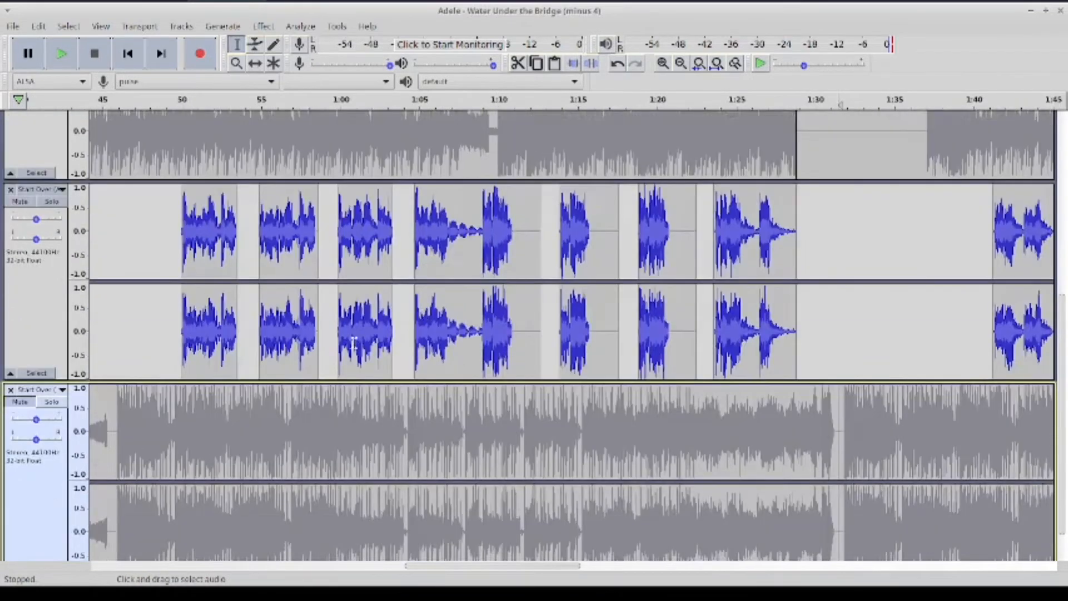
{"action": "scroll", "coordinate": [445, 321], "scroll_direction": "left", "scroll_amount": 3}
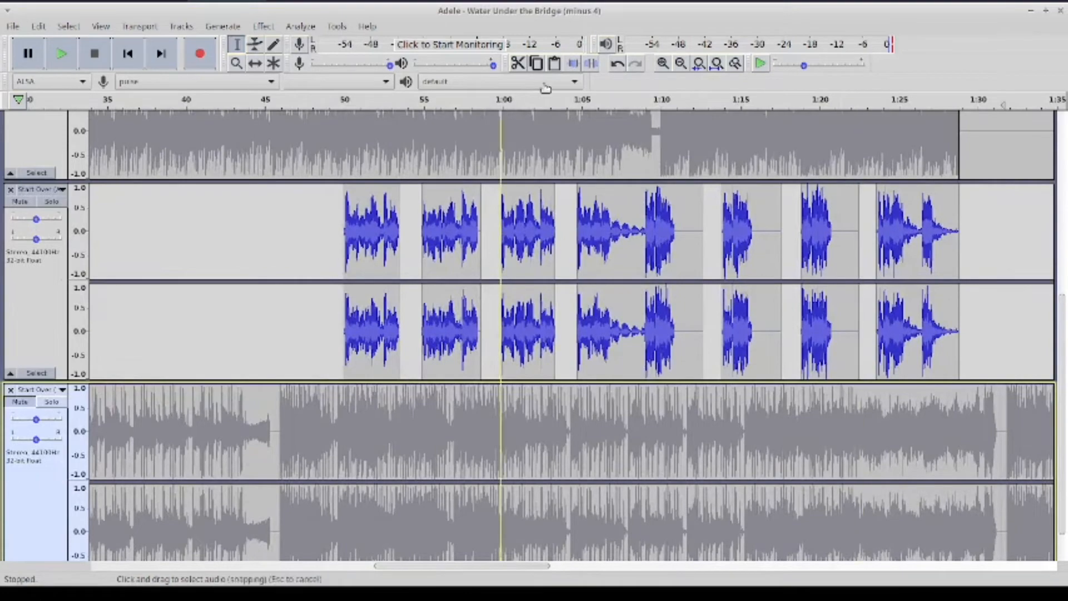
{"action": "left_click", "coordinate": [681, 64]}
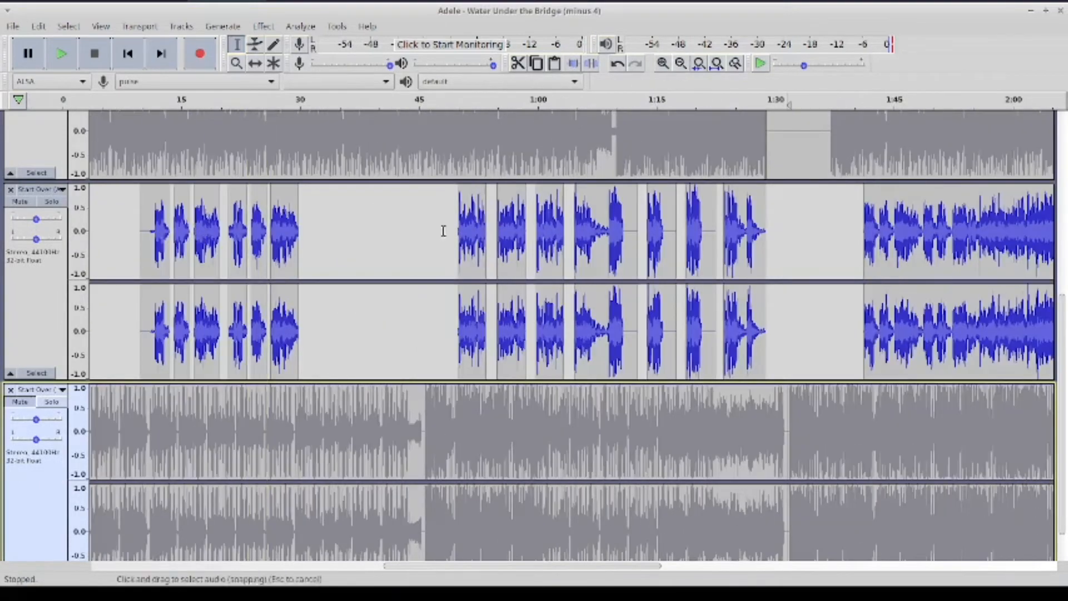
{"action": "scroll", "coordinate": [858, 319], "scroll_direction": "up", "scroll_amount": 2}
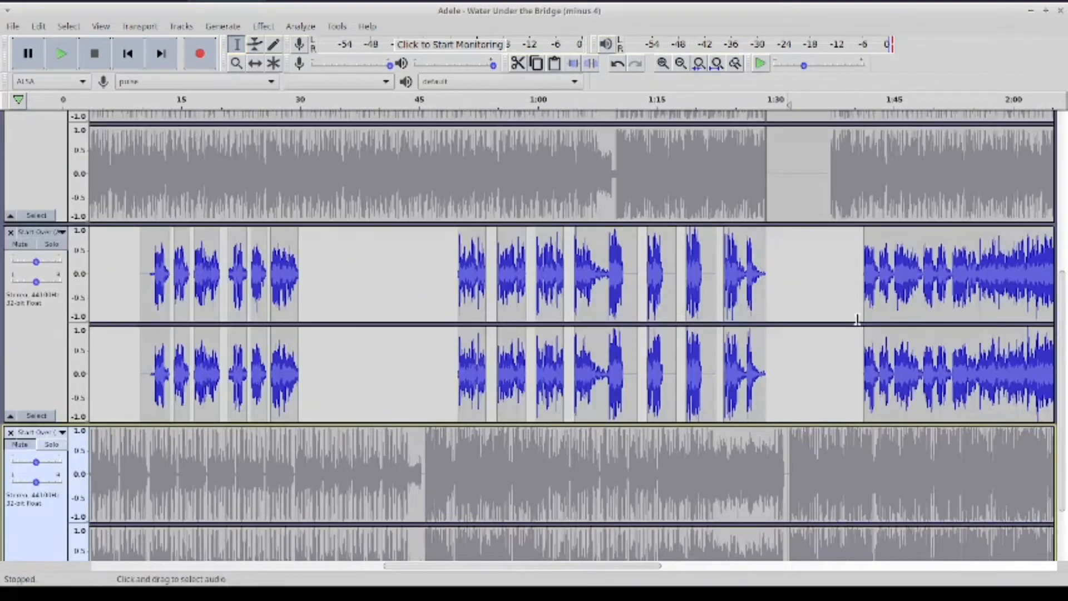
{"action": "left_click", "coordinate": [858, 283]}
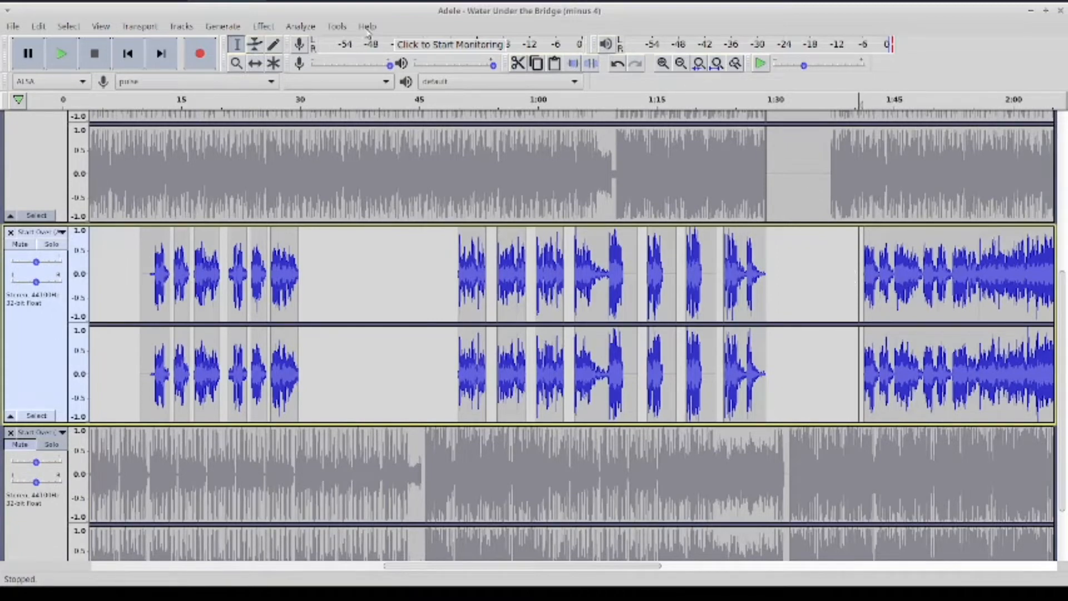
Play the mix from about 28.9 s over the end of the first group of Start Over phrases, then pause
{"action": "scroll", "coordinate": [285, 311], "scroll_direction": "up", "scroll_amount": 8}
{"action": "left_click", "coordinate": [285, 310]}
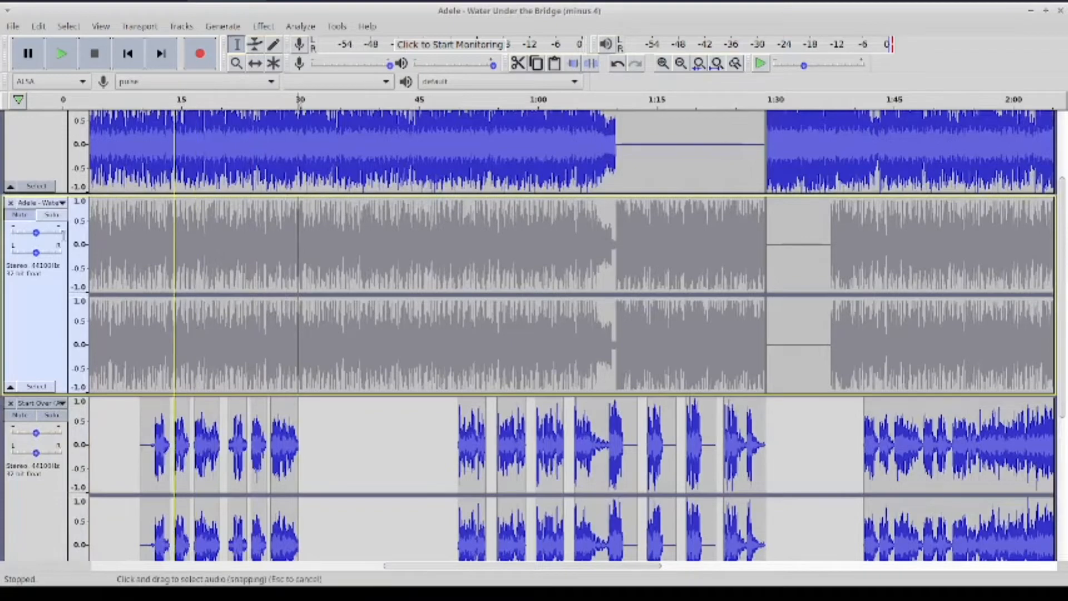
{"action": "scroll", "coordinate": [294, 216], "scroll_direction": "up", "scroll_amount": 5}
{"action": "left_click", "coordinate": [291, 217]}
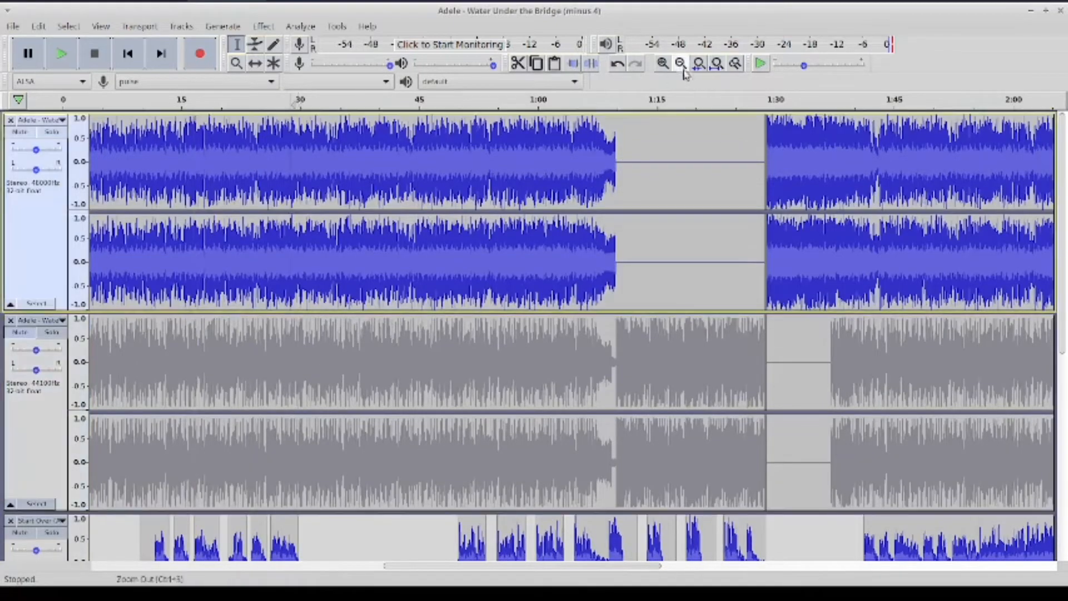
{"action": "left_click", "coordinate": [663, 63]}
{"action": "left_click", "coordinate": [663, 63]}
{"action": "left_click", "coordinate": [61, 53]}
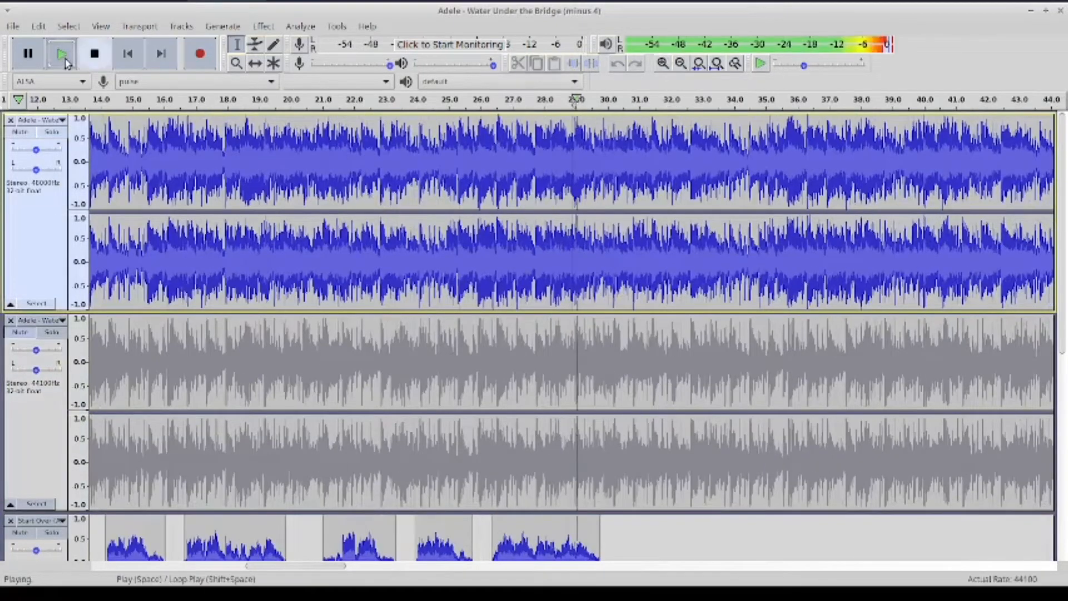
{"action": "left_click", "coordinate": [28, 54]}
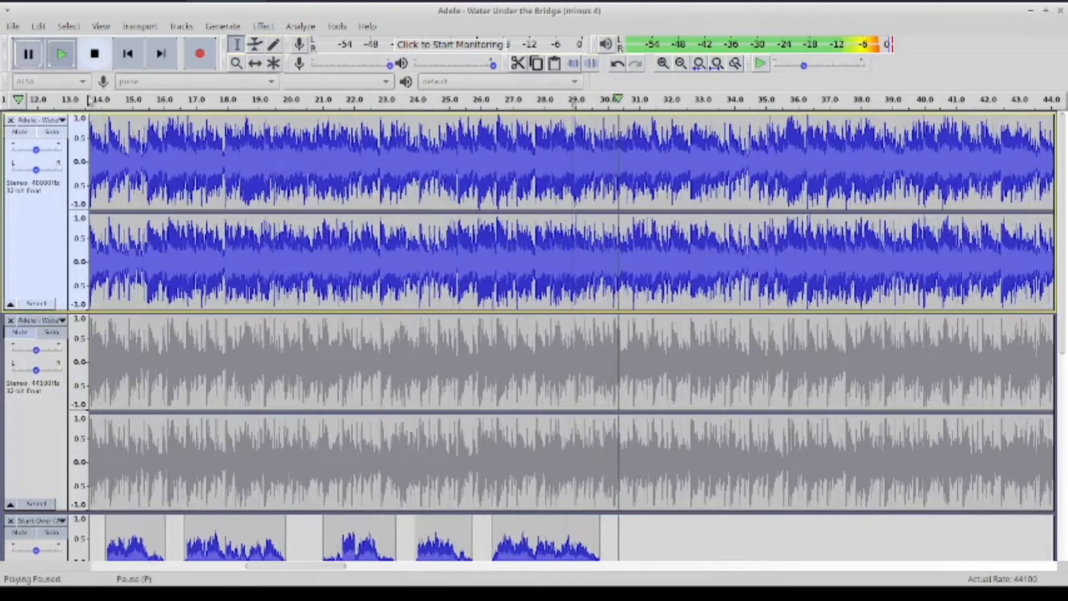
Split both Adele tracks at about 29.8 s, where the first group of Start Over phrases ends
{"action": "left_click", "coordinate": [602, 239]}
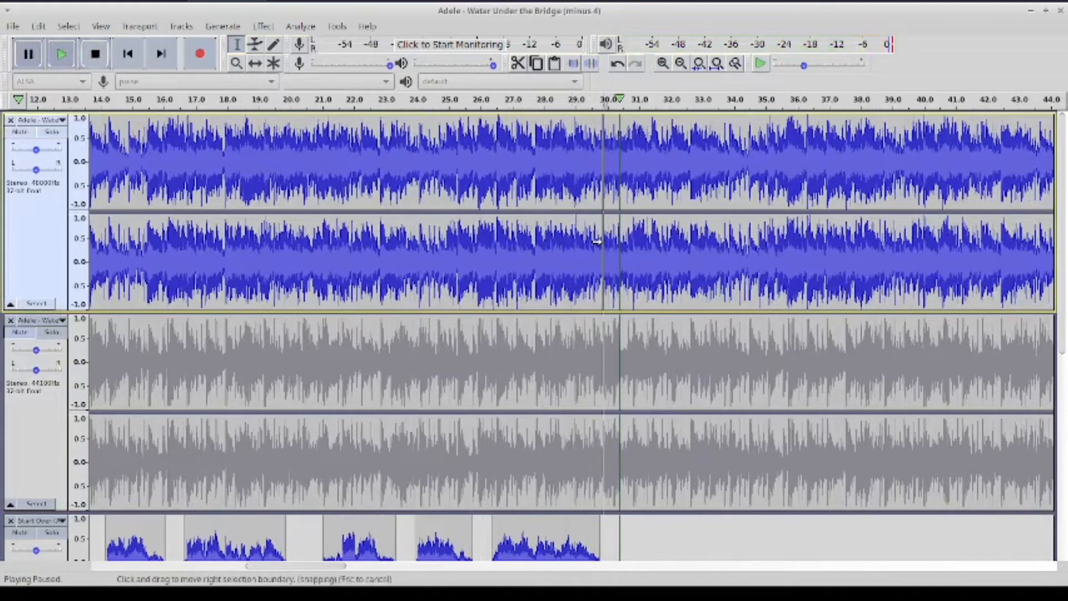
{"action": "left_click", "coordinate": [598, 324]}
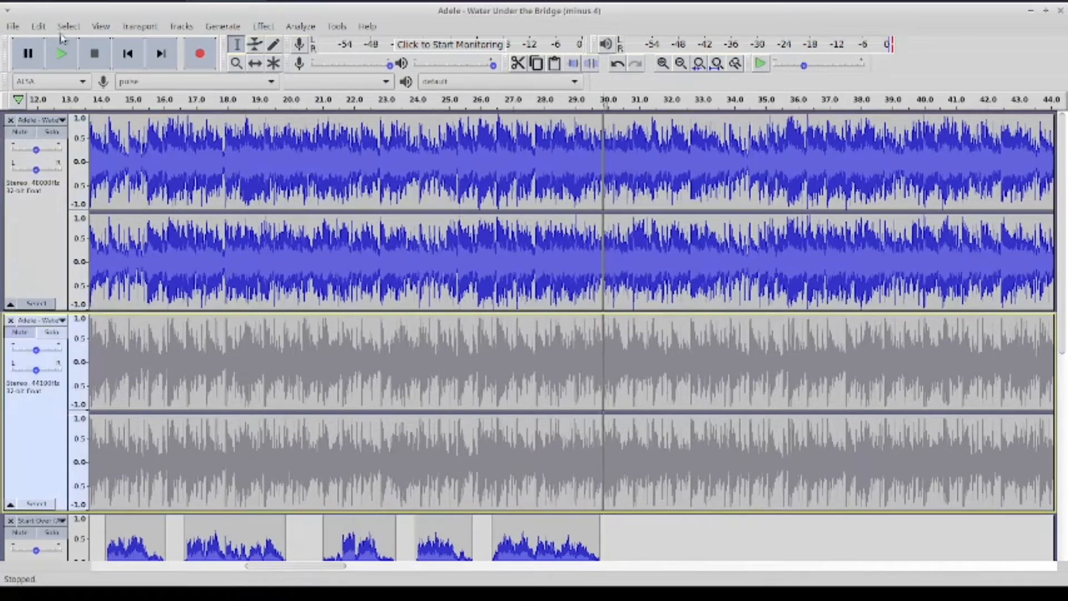
Play the mix from the split at about 29.8 s and again from about 46.1 s, pausing during the following Start Over phrase
{"action": "left_click", "coordinate": [61, 53]}
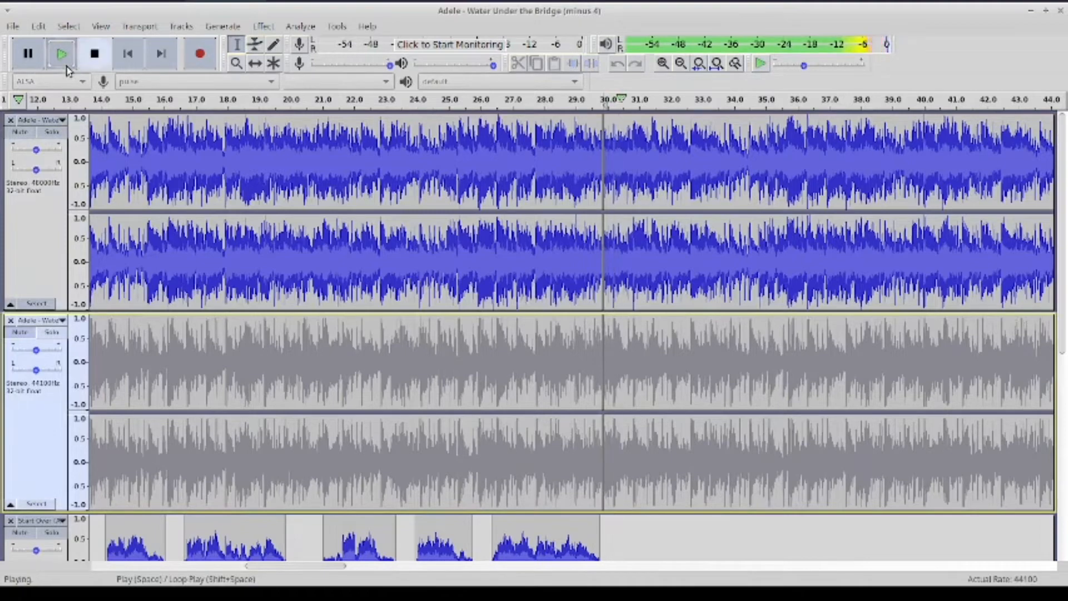
{"action": "scroll", "coordinate": [508, 270], "scroll_direction": "right", "scroll_amount": 6}
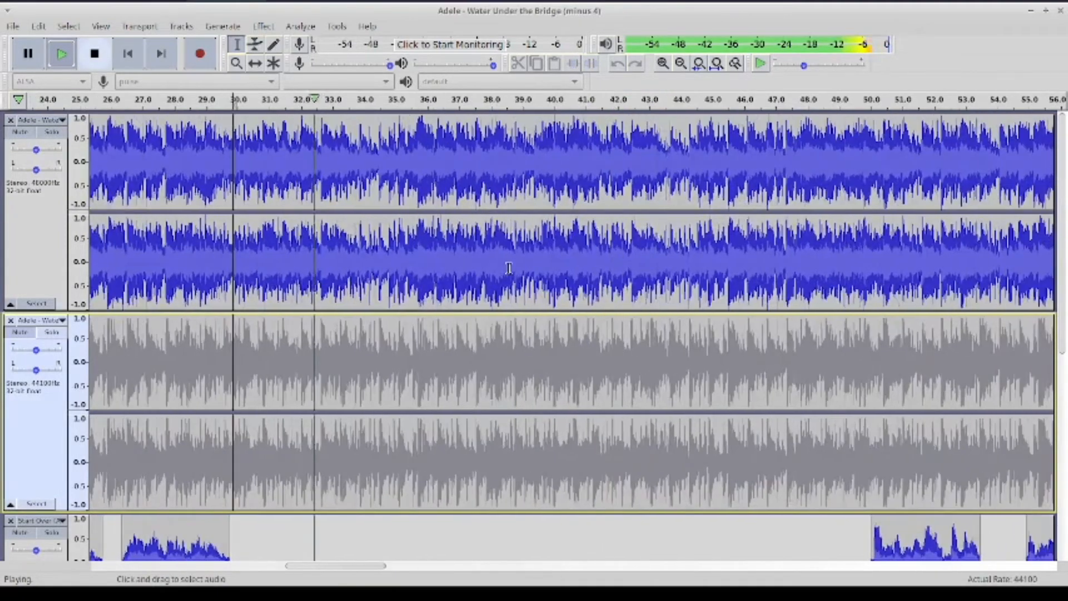
{"action": "left_click", "coordinate": [748, 236]}
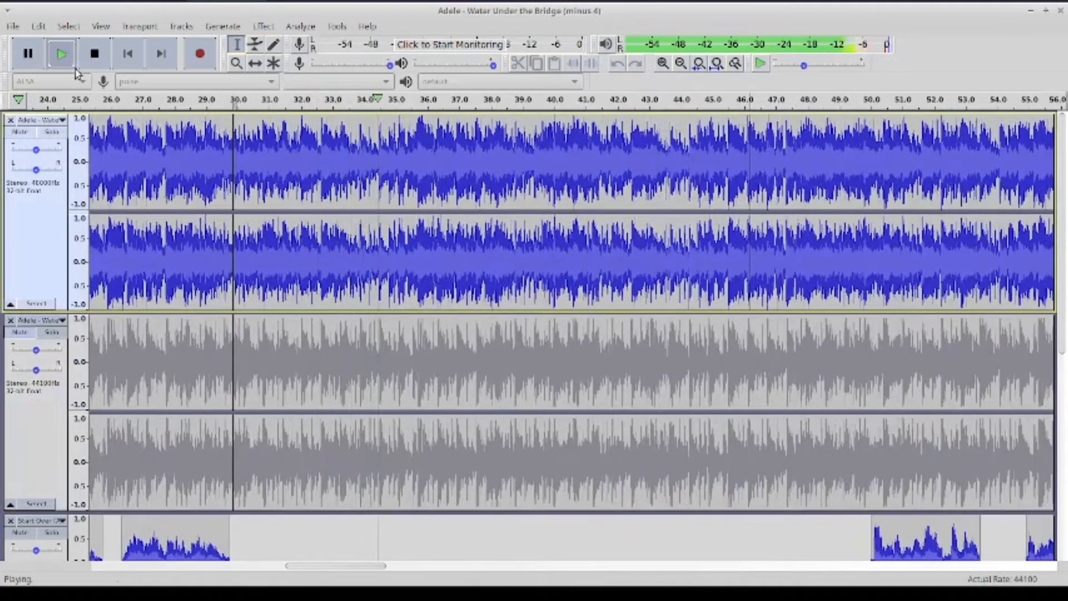
{"action": "left_click", "coordinate": [14, 31]}
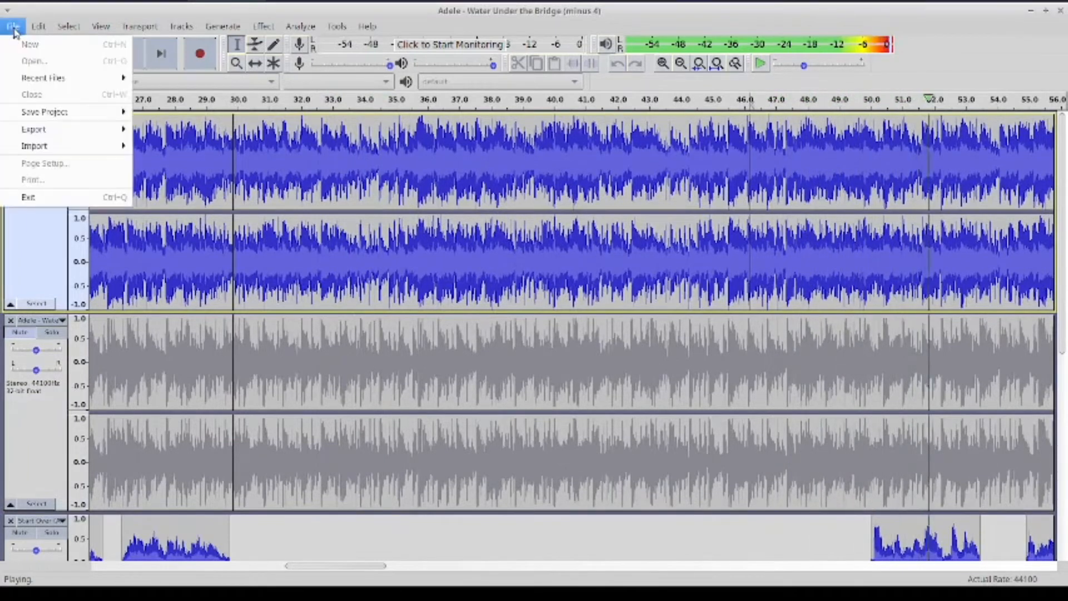
{"action": "left_click", "coordinate": [35, 29]}
{"action": "left_click", "coordinate": [28, 54]}
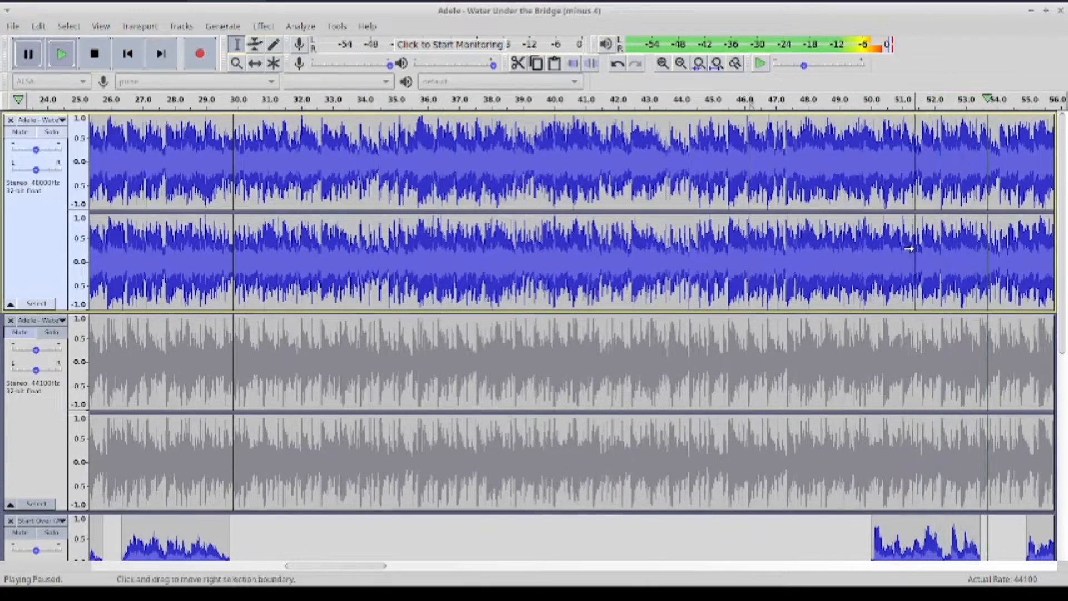
Play the mix from about 47.1 s into the second group of Start Over phrases, then stop
{"action": "scroll", "coordinate": [821, 255], "scroll_direction": "right", "scroll_amount": 1}
{"action": "scroll", "coordinate": [821, 256], "scroll_direction": "right", "scroll_amount": 5}
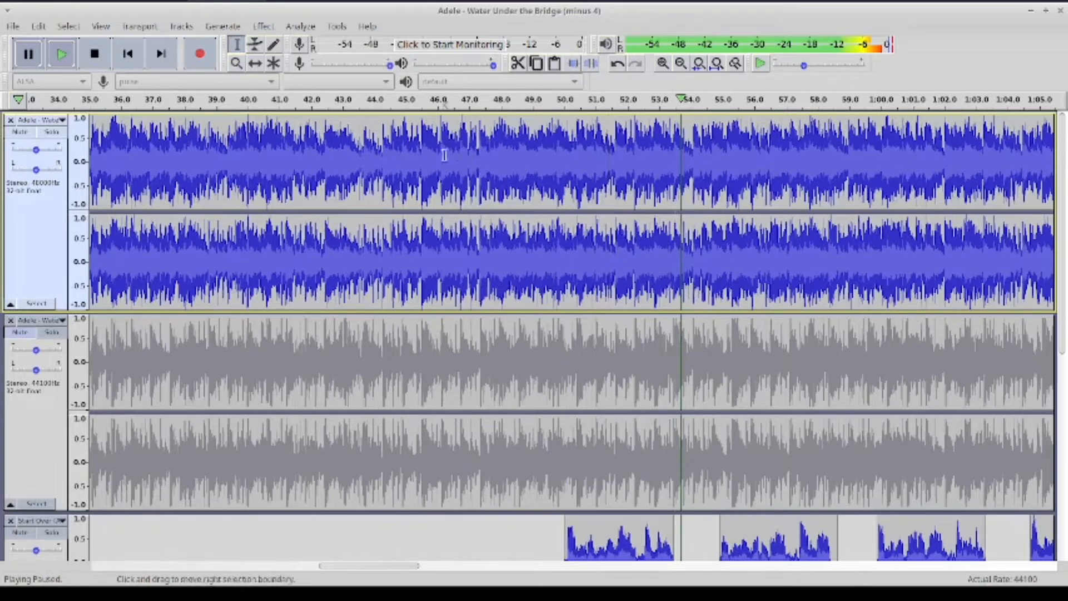
{"action": "left_click", "coordinate": [65, 65]}
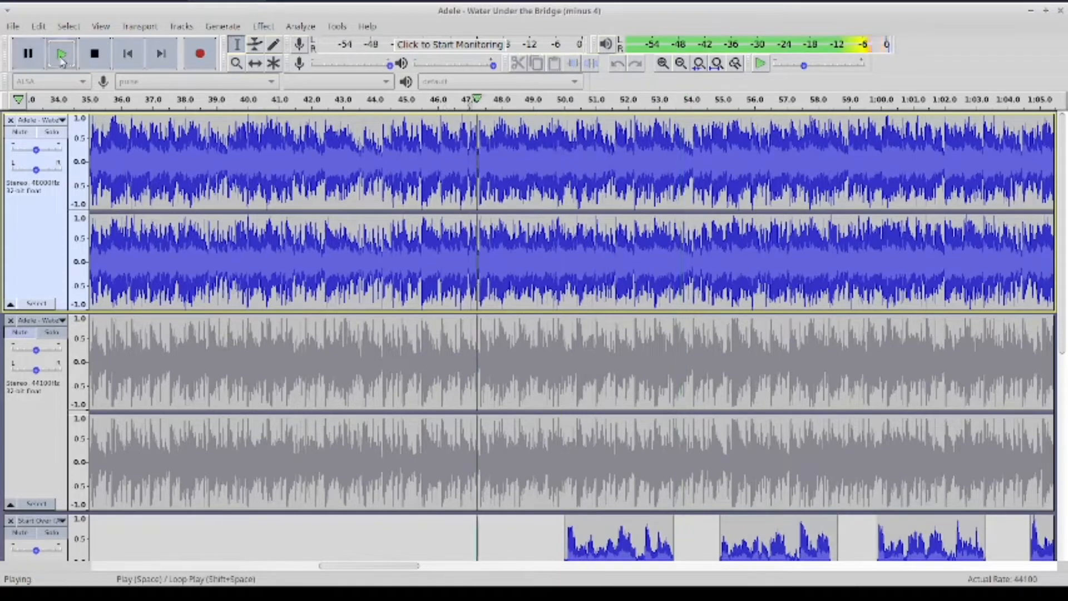
{"action": "left_click", "coordinate": [30, 56]}
{"action": "left_click", "coordinate": [95, 54]}
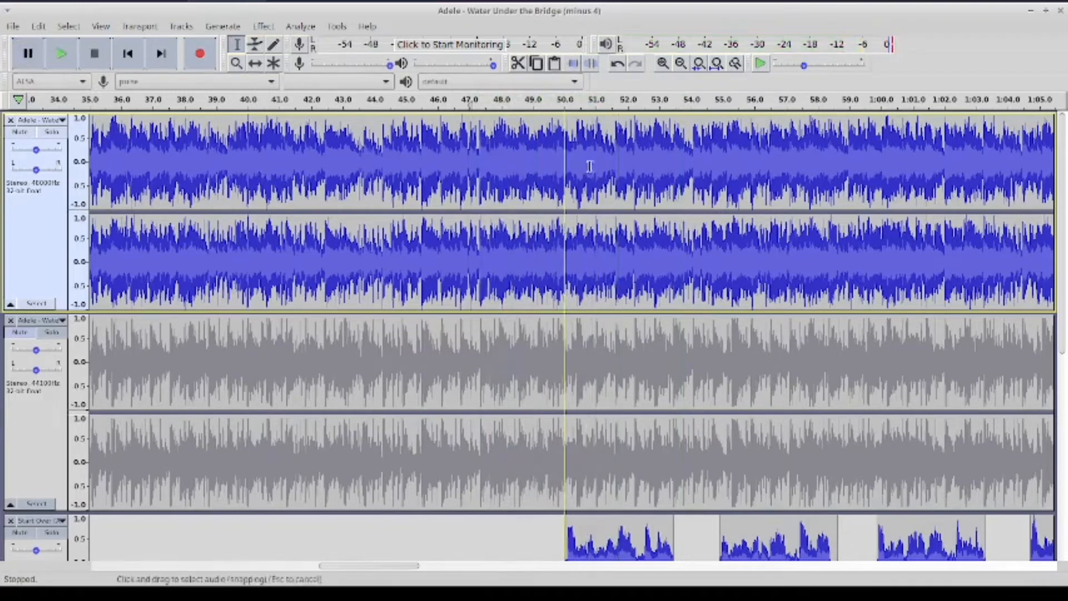
Split both Adele tracks at about 51.6 s, during the first phrase of the second Start Over group
{"action": "left_click", "coordinate": [614, 131]}
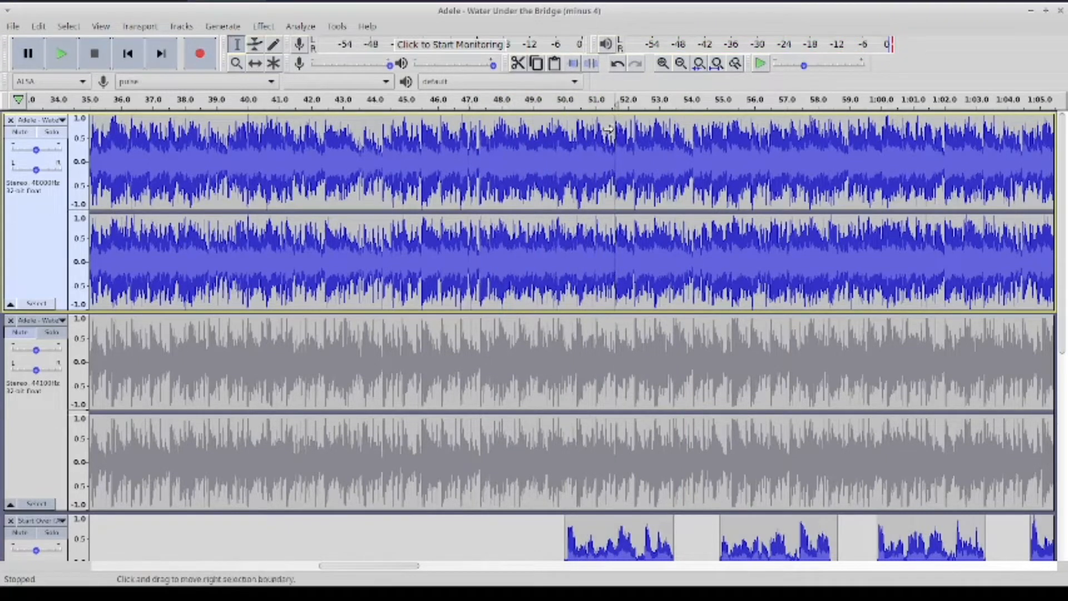
{"action": "left_click", "coordinate": [662, 64]}
{"action": "double_click", "coordinate": [663, 64]}
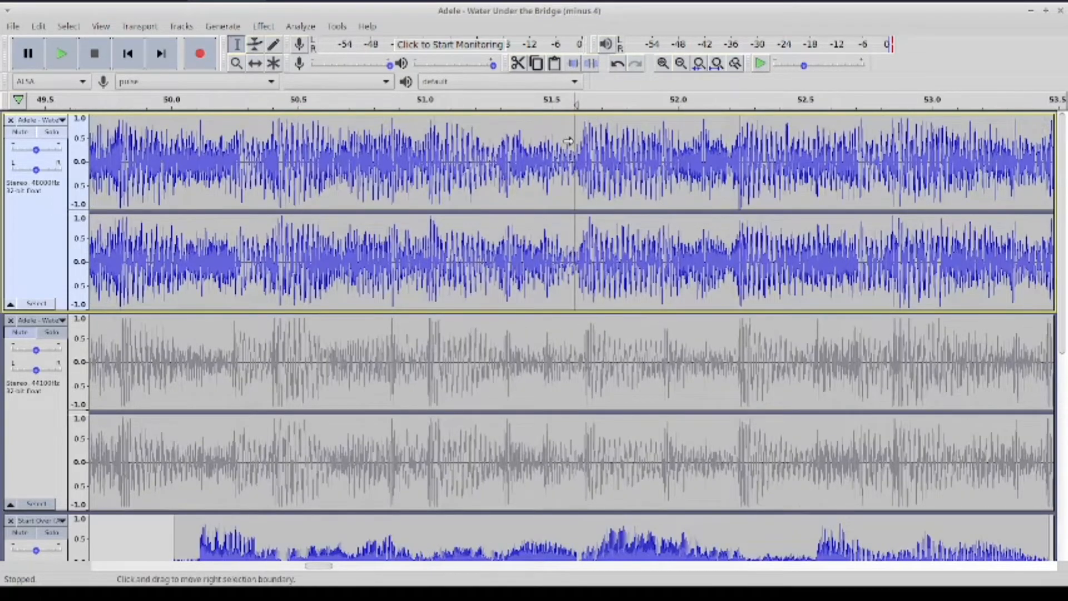
{"action": "left_click", "coordinate": [566, 341]}
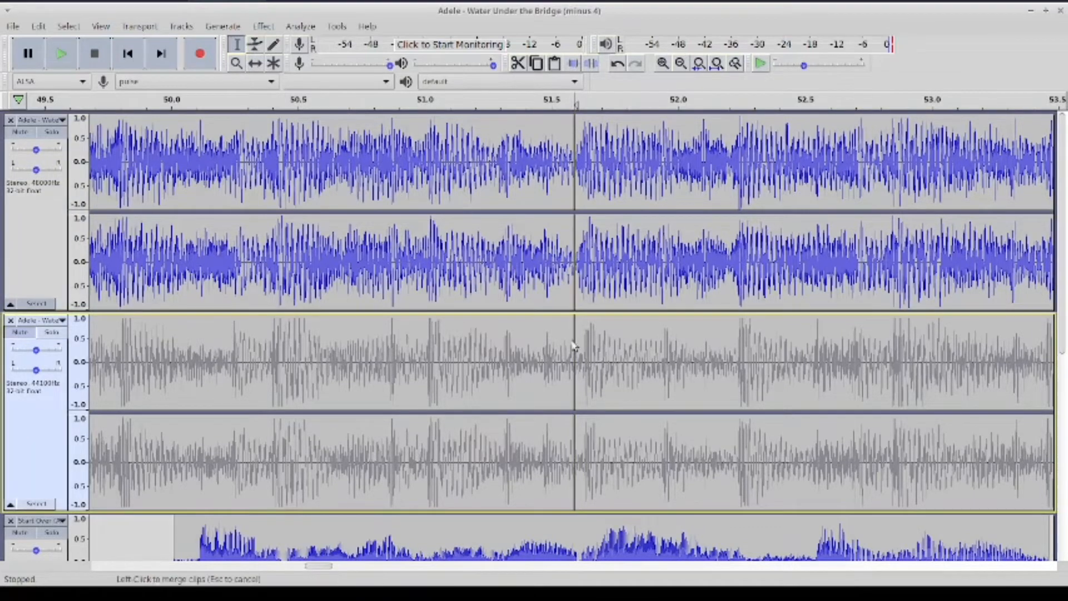
Silence the first Adele track from the split at about 51.6 s to about 1:10.8
{"action": "double_click", "coordinate": [681, 64]}
{"action": "left_click", "coordinate": [681, 64]}
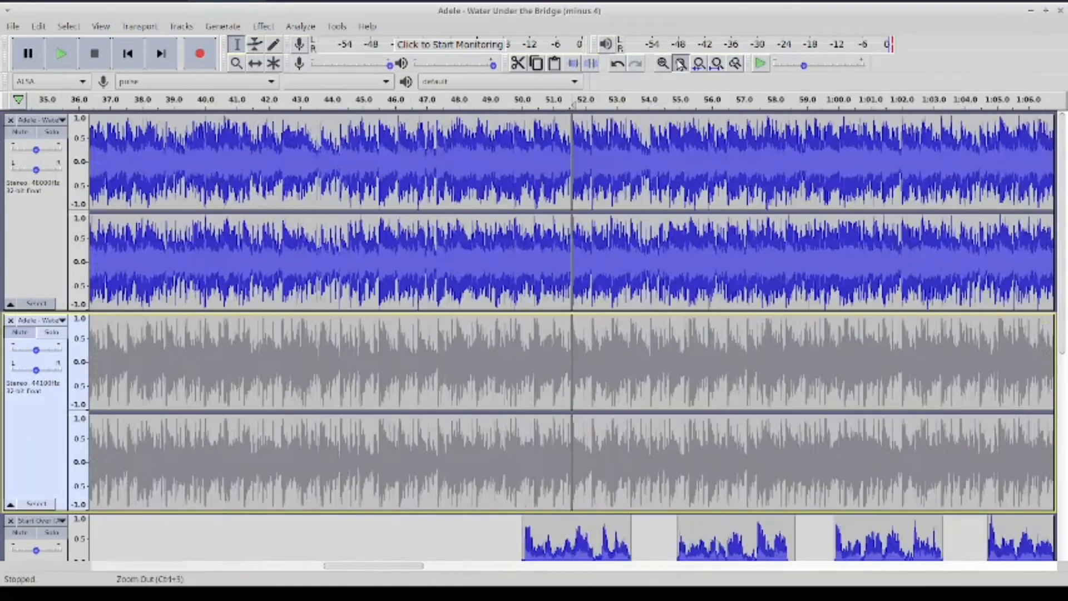
{"action": "left_click", "coordinate": [681, 63]}
{"action": "left_click_drag", "start_coordinate": [881, 162], "coordinate": [572, 161]}
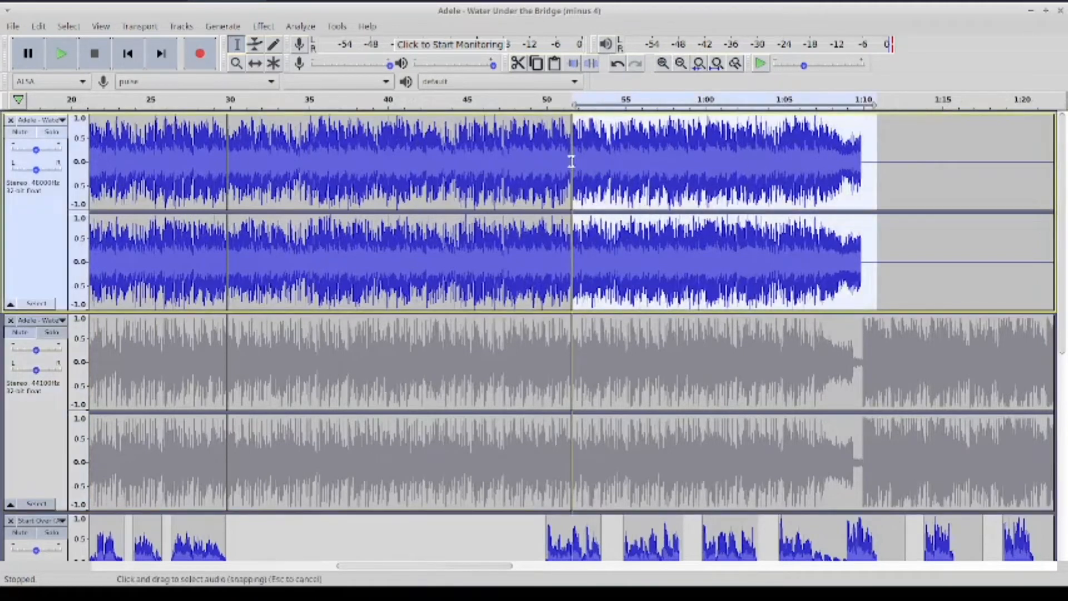
{"action": "key", "text": "ctrl+l"}
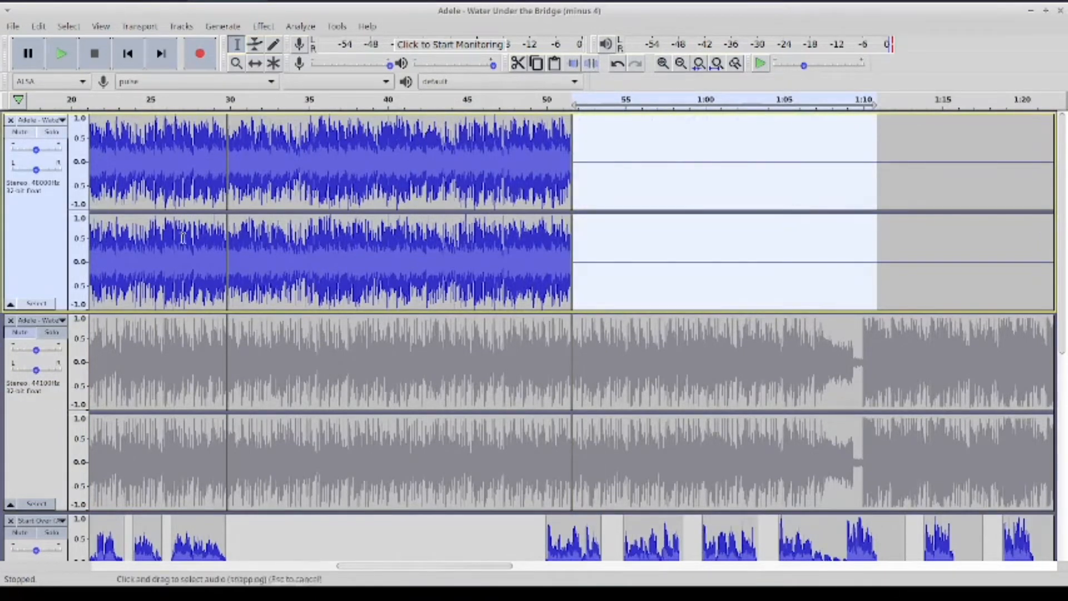
Play the mix from about 30.1 s and again from about 46.8 s, unmute the second Adele track during playback, and stop
{"action": "double_click", "coordinate": [181, 234]}
{"action": "left_click", "coordinate": [245, 183]}
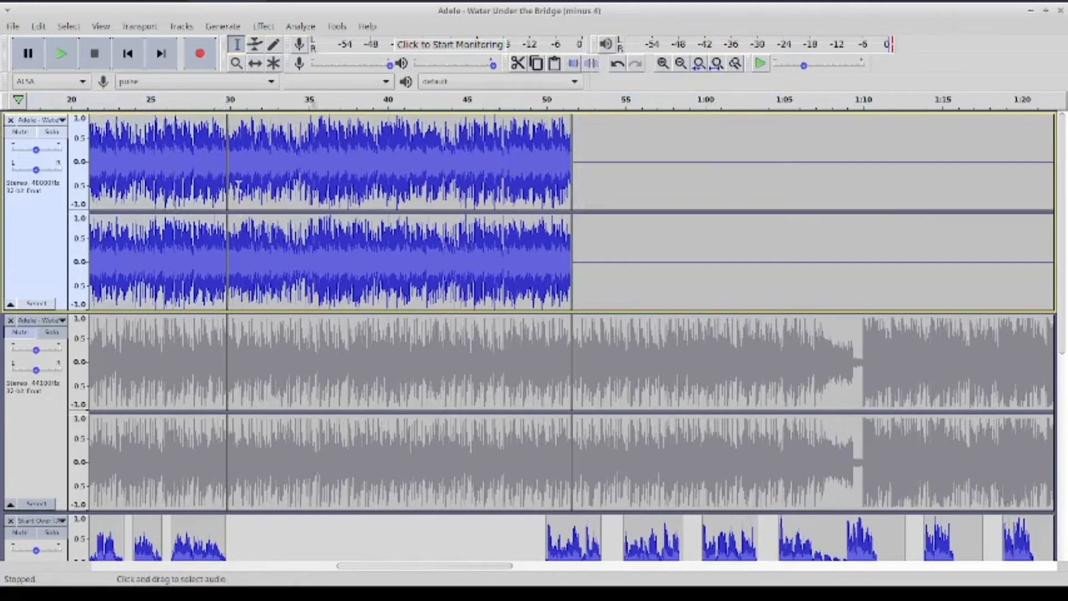
{"action": "left_click", "coordinate": [62, 54]}
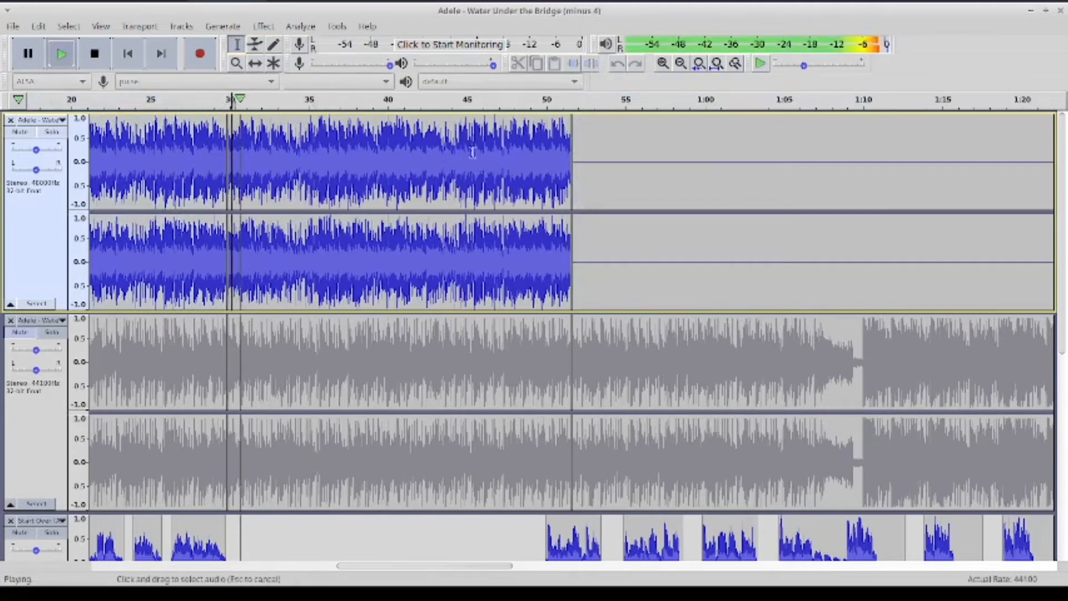
{"action": "left_click", "coordinate": [62, 55]}
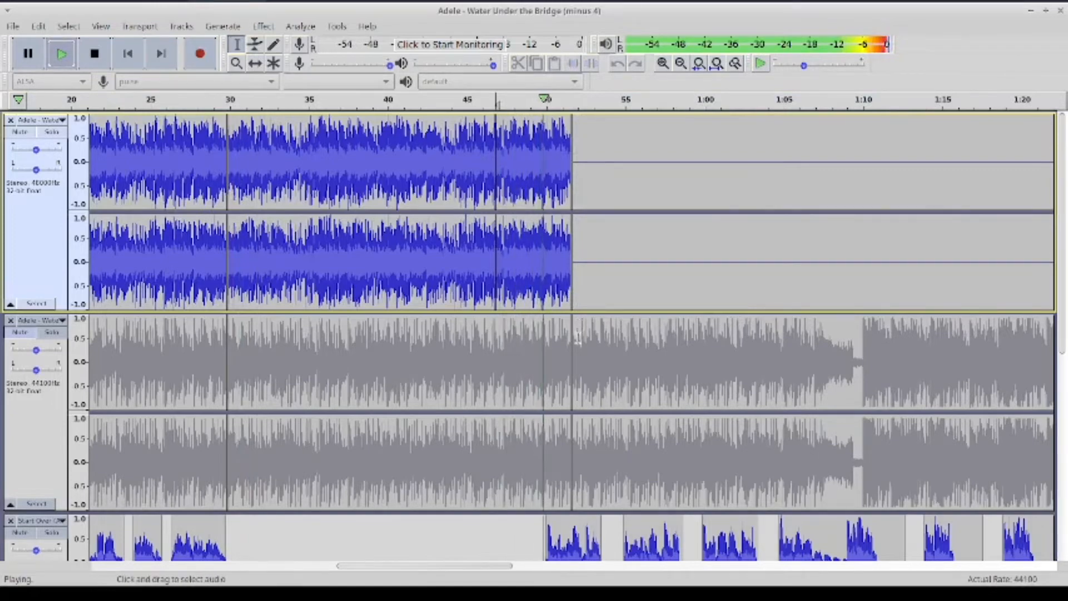
{"action": "left_click", "coordinate": [20, 333]}
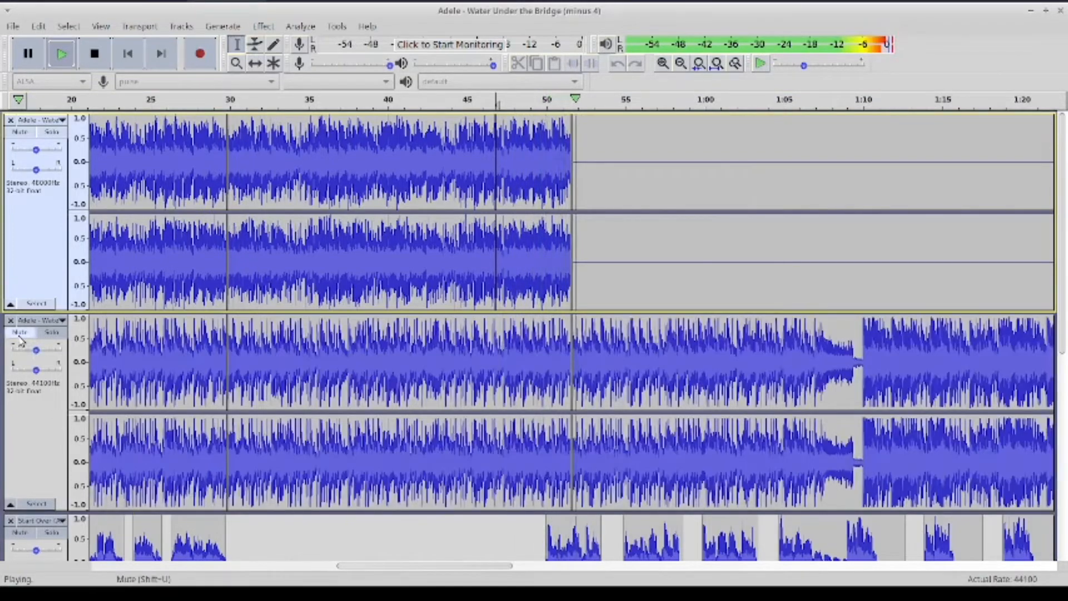
{"action": "left_click", "coordinate": [95, 53]}
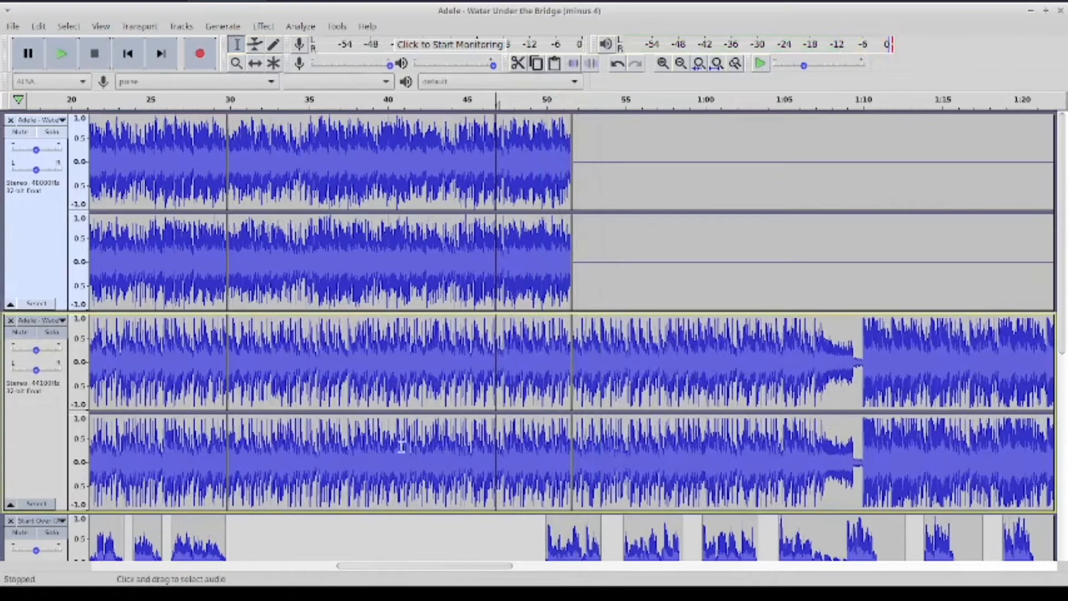
Silence the second Adele track's clip between the splits at about 29.8 s and 51.6 s
{"action": "double_click", "coordinate": [390, 469]}
{"action": "left_click", "coordinate": [591, 63]}
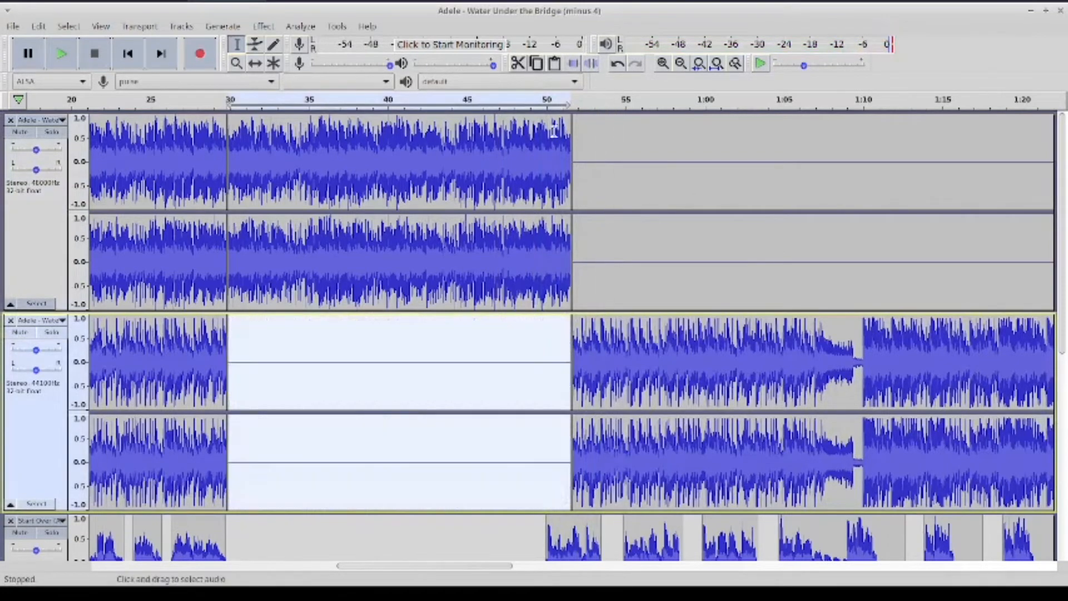
{"action": "left_click", "coordinate": [553, 128]}
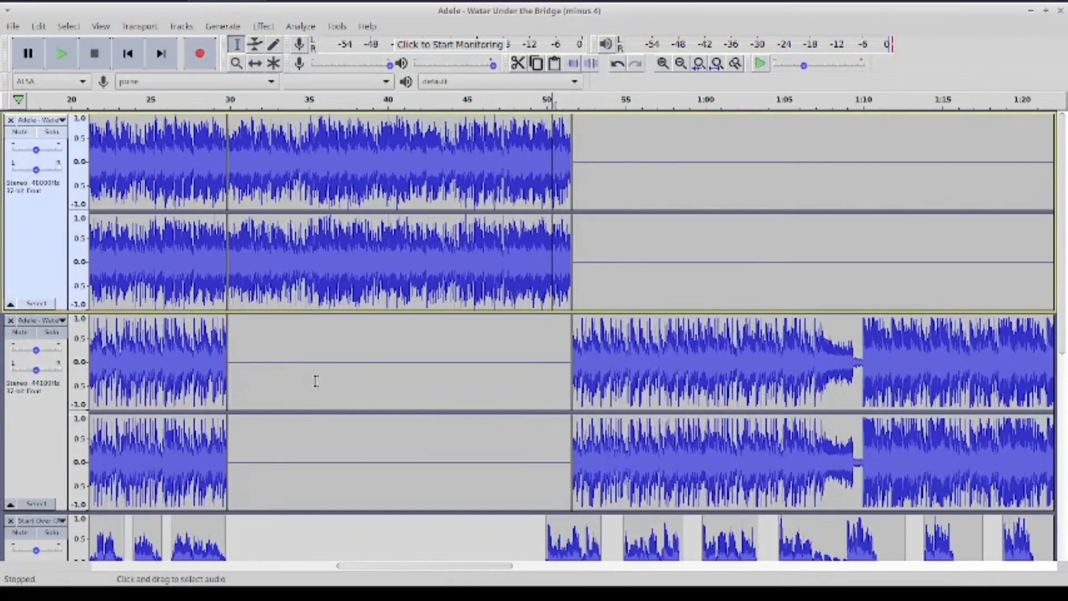
Undo the silencing of the second Adele track, mute that track and play the mix from about 45.3 s
{"action": "key", "text": "ctrl+z"}
{"action": "left_click", "coordinate": [473, 274]}
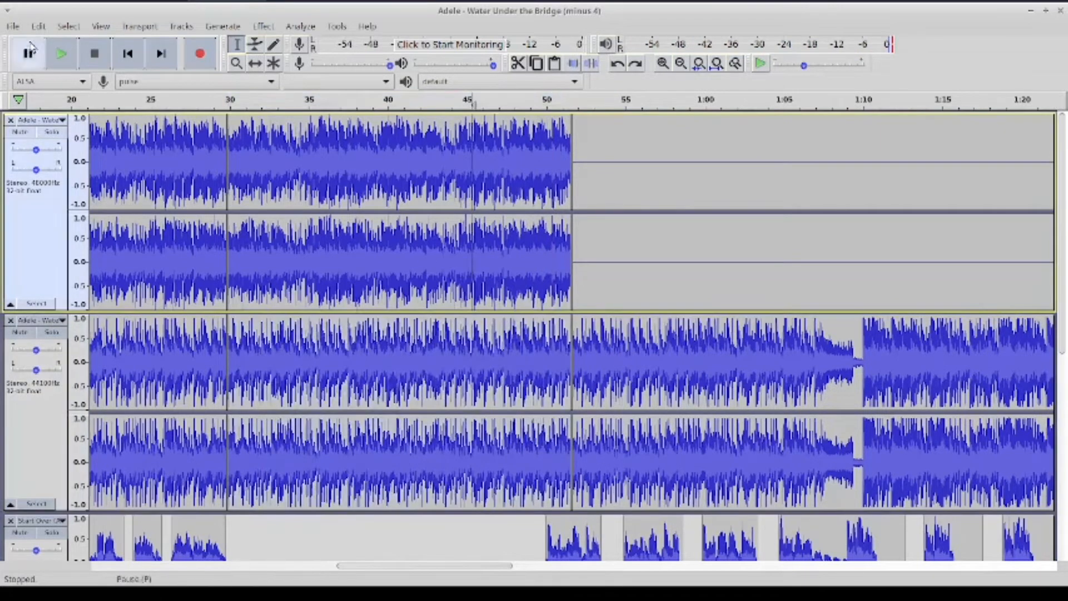
{"action": "left_click", "coordinate": [63, 54]}
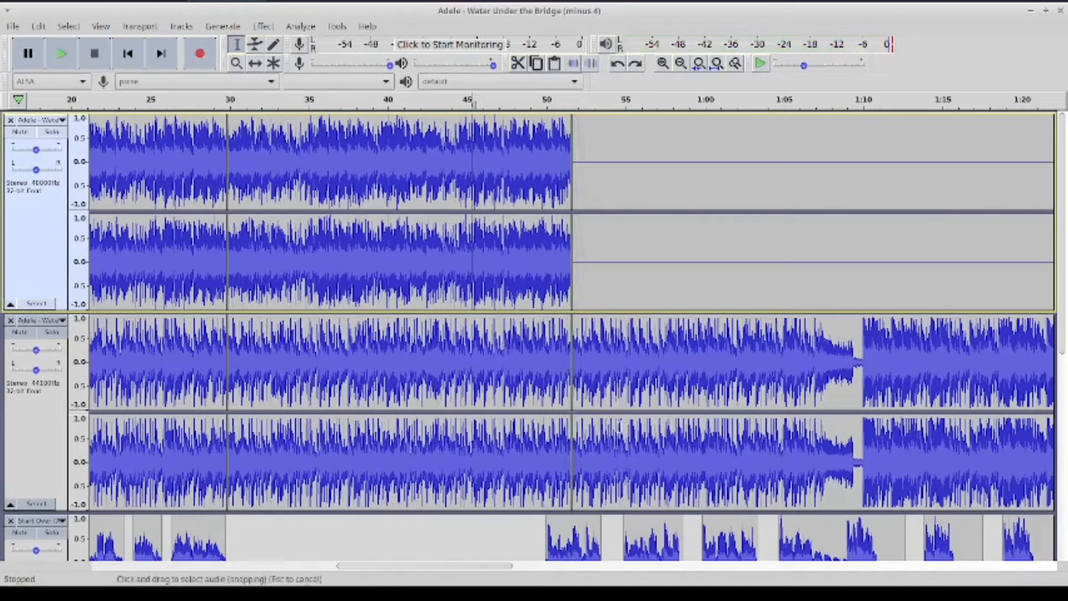
{"action": "left_click", "coordinate": [16, 335]}
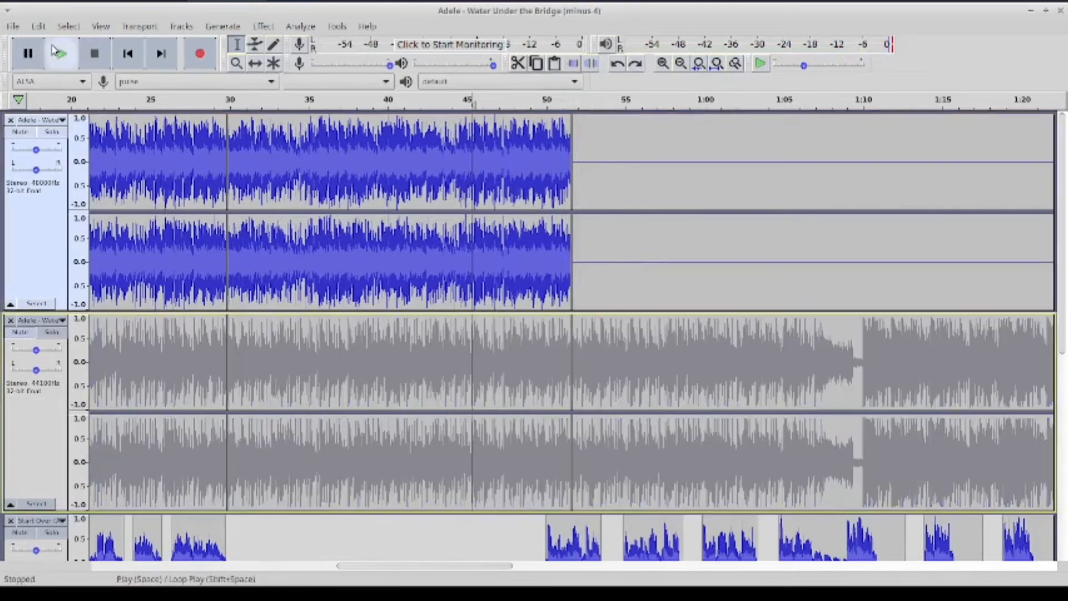
{"action": "left_click", "coordinate": [62, 54]}
{"action": "left_click", "coordinate": [91, 57]}
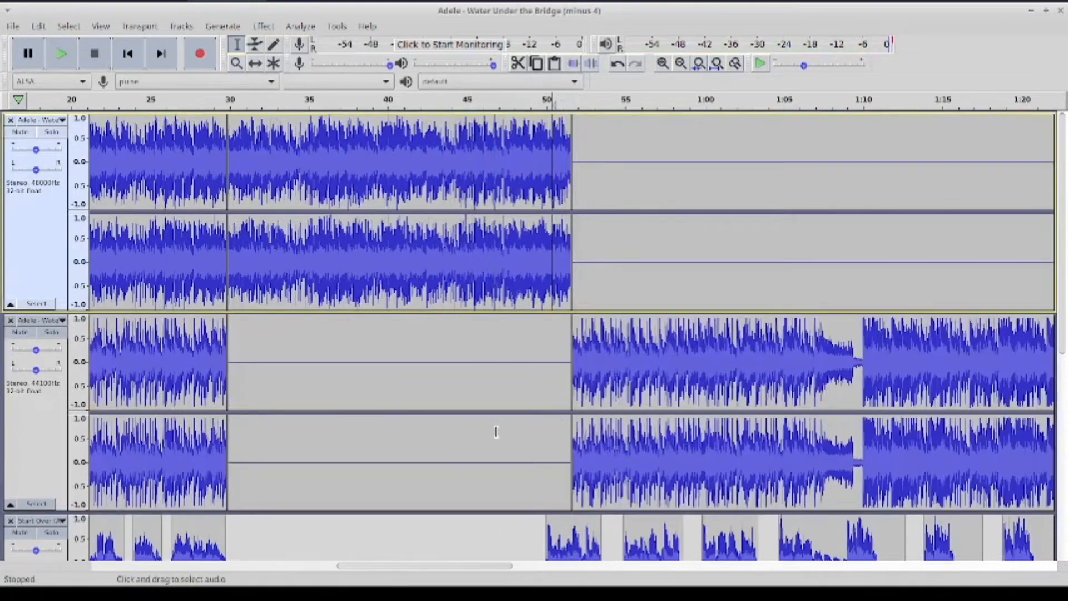
Play the mix from about 50.4 s and examine the waveforms where the two Adele tracks switch at about 51.6 s
{"action": "left_click", "coordinate": [72, 53]}
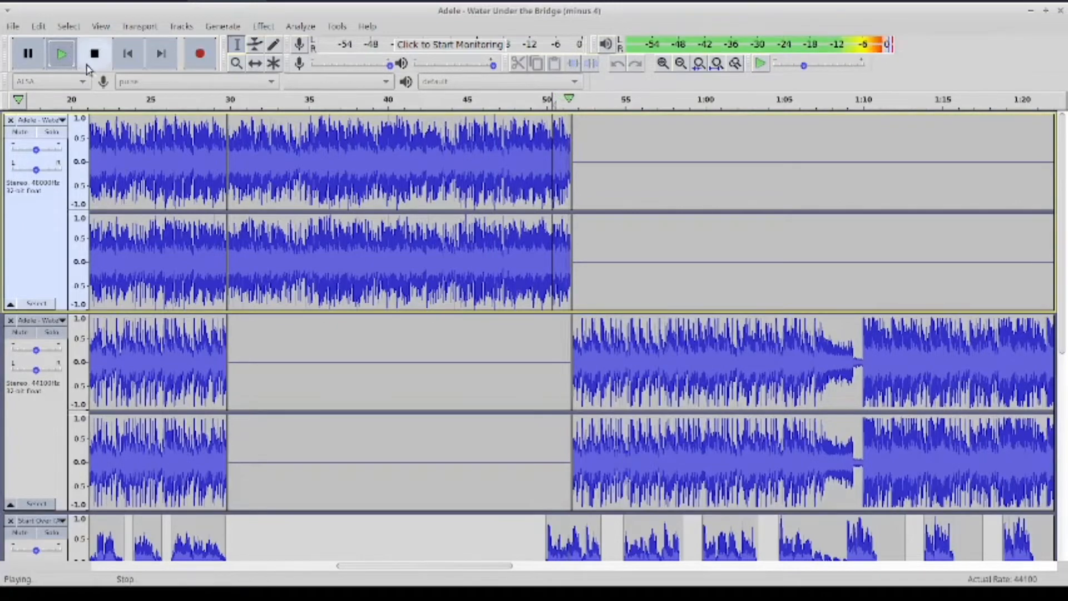
{"action": "left_click", "coordinate": [95, 54]}
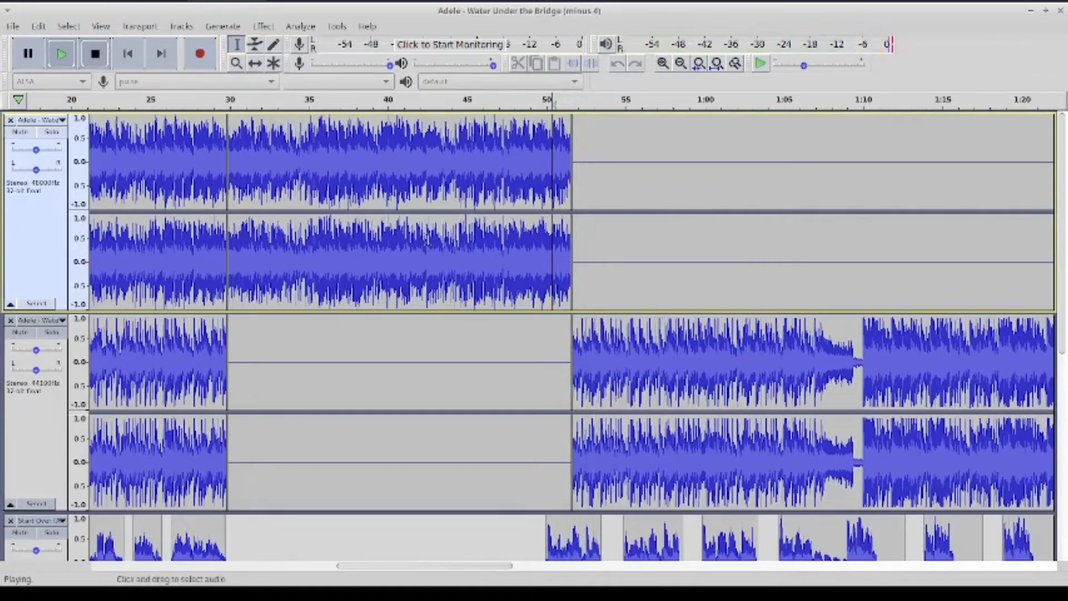
{"action": "left_click", "coordinate": [593, 345]}
{"action": "left_click", "coordinate": [662, 63]}
{"action": "left_click", "coordinate": [662, 62]}
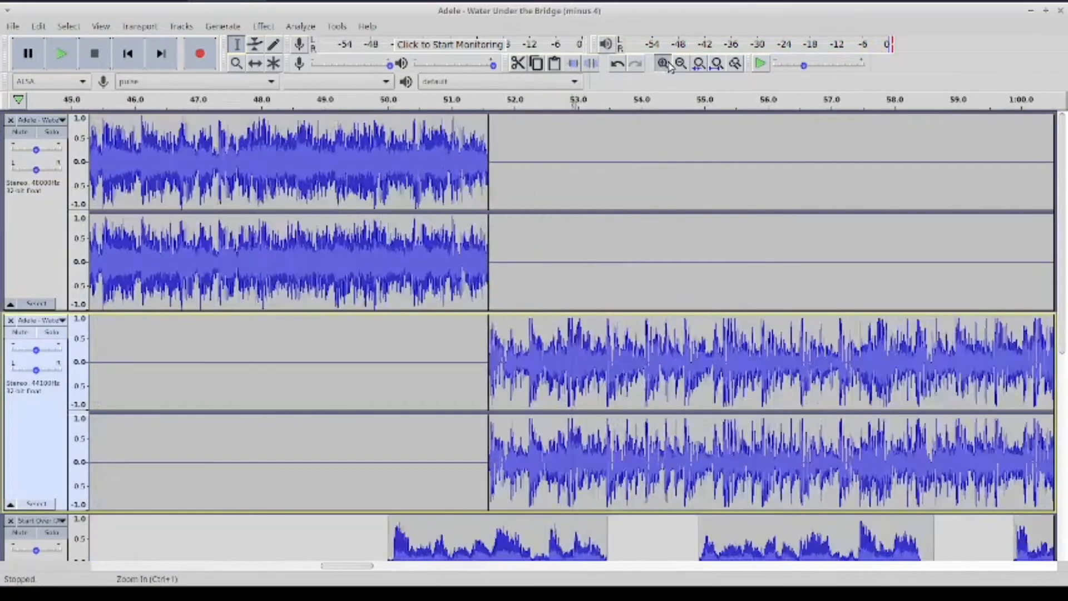
{"action": "left_click", "coordinate": [663, 63]}
{"action": "left_click", "coordinate": [663, 63]}
{"action": "left_click", "coordinate": [663, 63]}
{"action": "scroll", "coordinate": [248, 350], "scroll_direction": "left", "scroll_amount": 5}
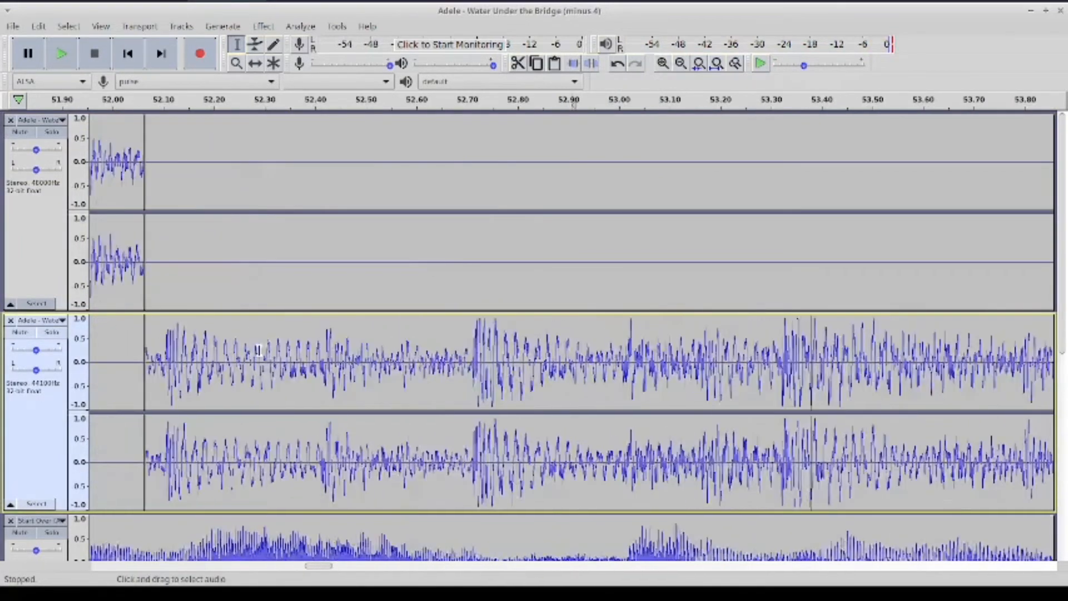
{"action": "left_click", "coordinate": [269, 352]}
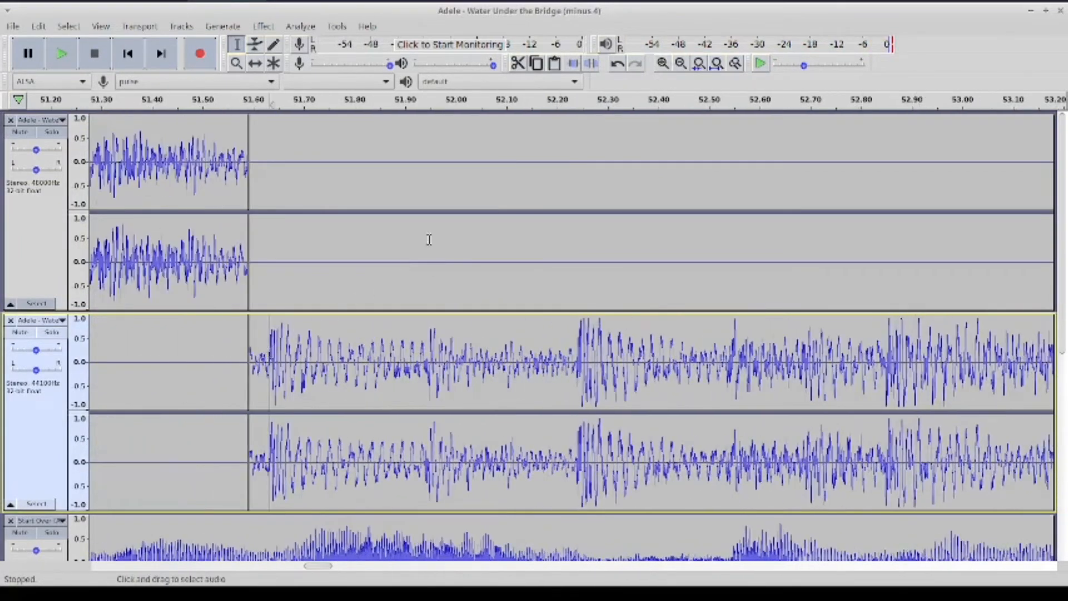
{"action": "left_click", "coordinate": [663, 63]}
{"action": "left_click", "coordinate": [663, 63]}
{"action": "left_click", "coordinate": [663, 63]}
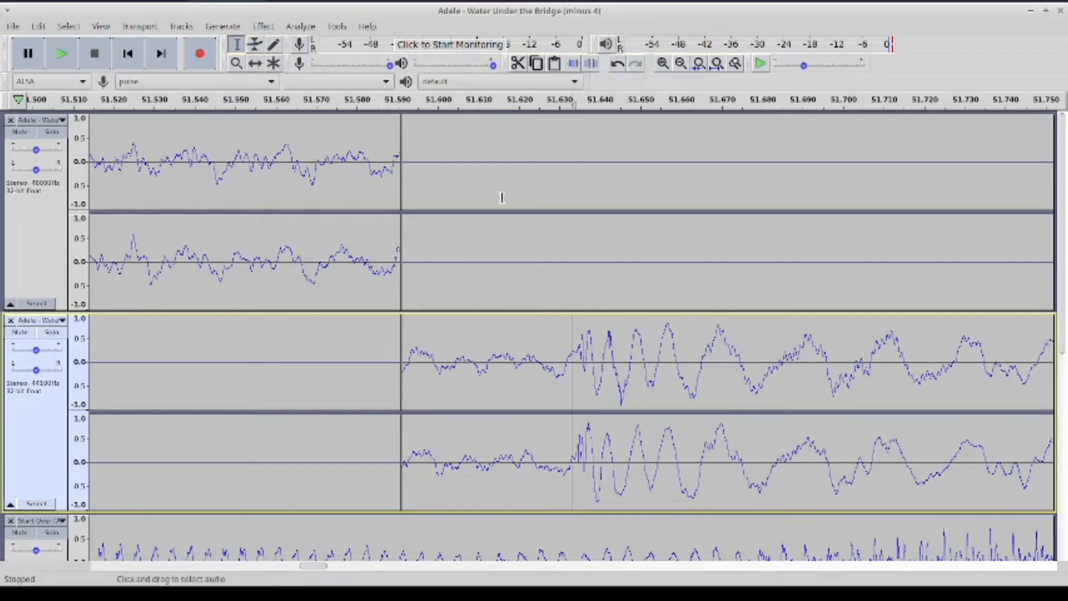
Redraw the first Adele track's last samples before about 51.591 s in both channels, bending them down to the second track's starting level
{"action": "left_click", "coordinate": [389, 250]}
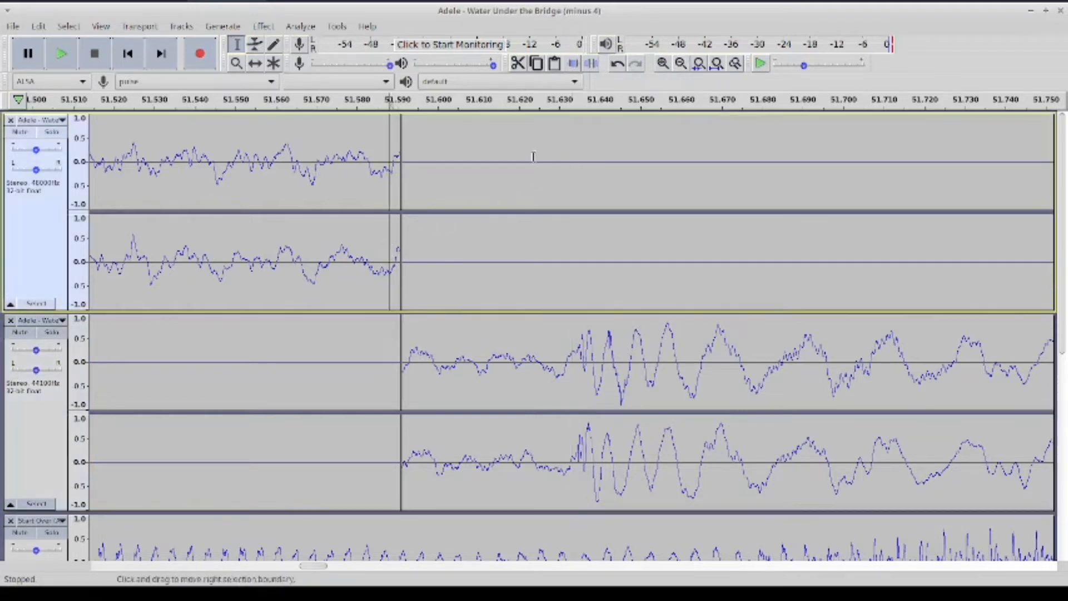
{"action": "left_click", "coordinate": [663, 63]}
{"action": "left_click", "coordinate": [663, 63]}
{"action": "left_click", "coordinate": [662, 64]}
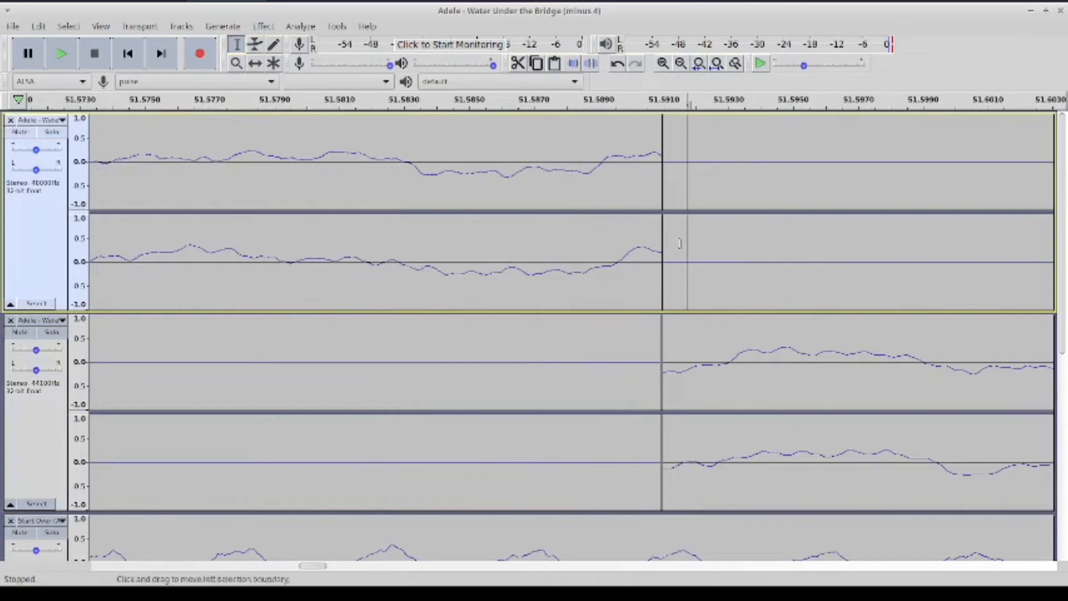
{"action": "left_click", "coordinate": [662, 67]}
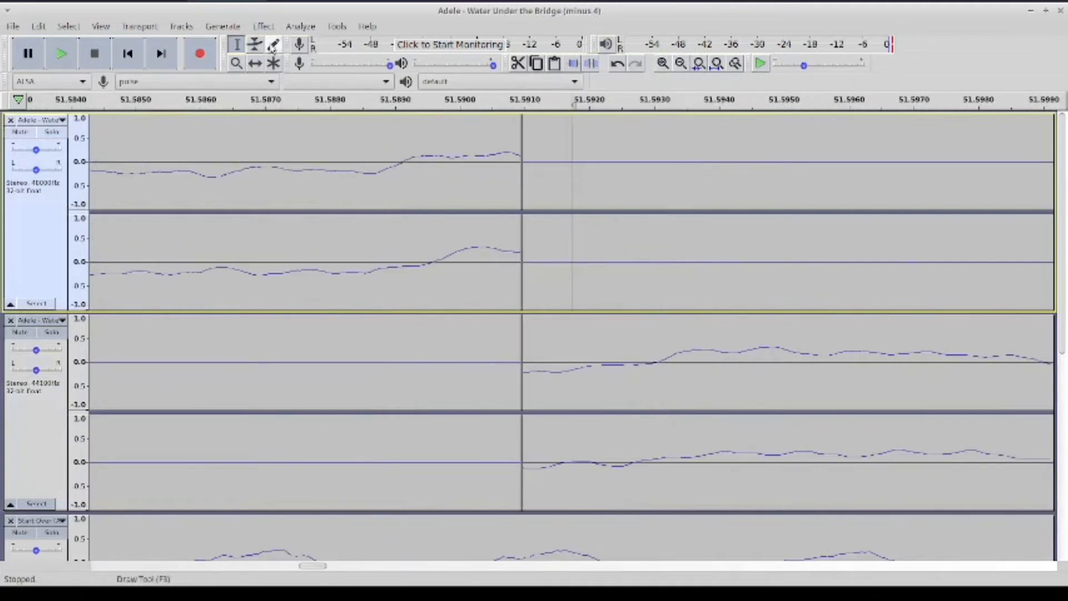
{"action": "left_click", "coordinate": [664, 66]}
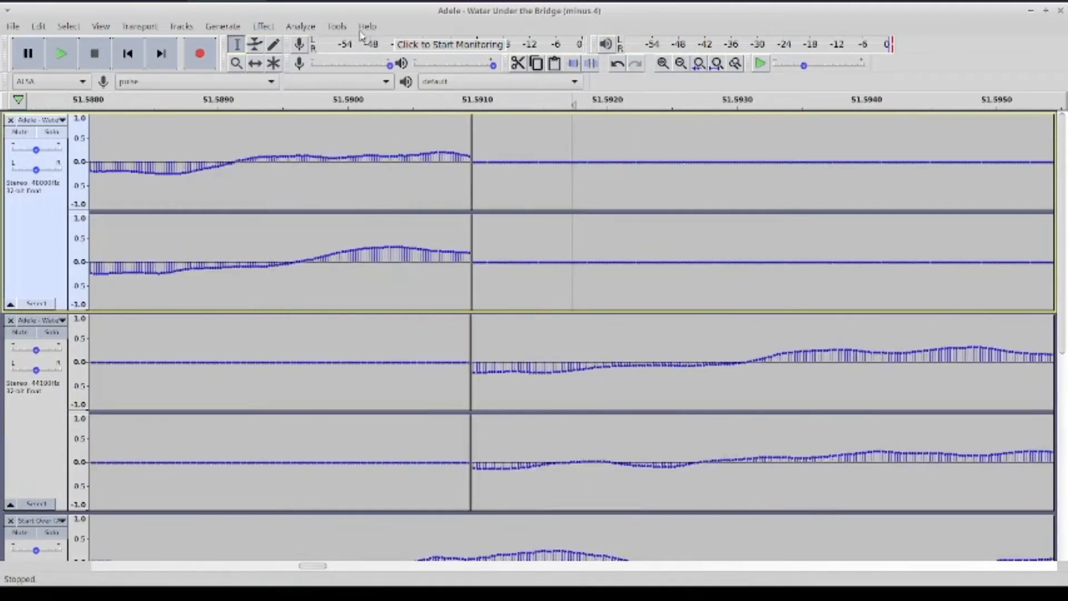
{"action": "left_click", "coordinate": [274, 45]}
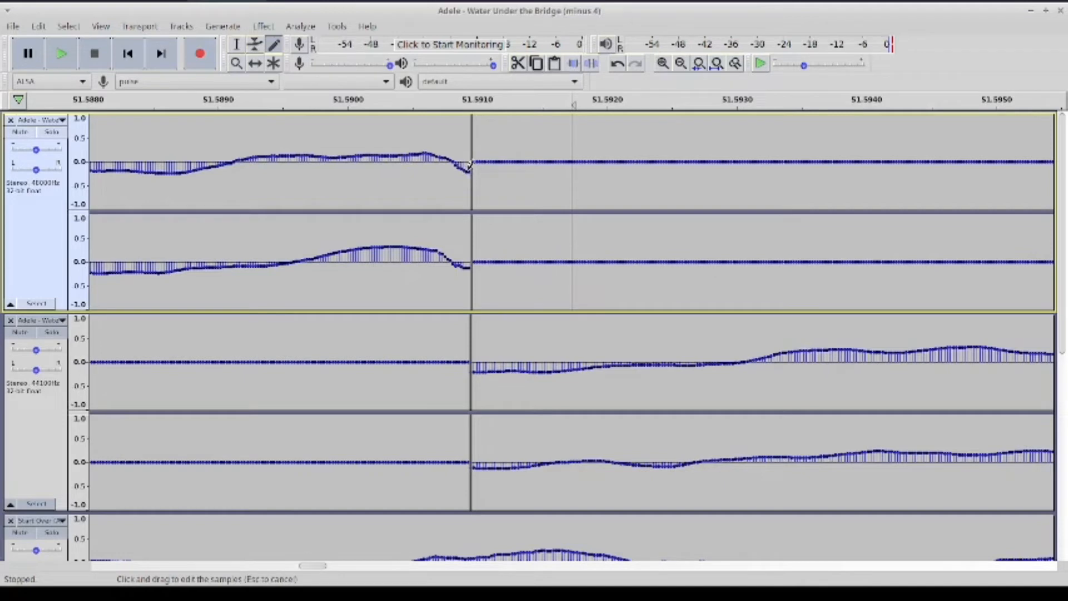
Play the mix from about 49.4 s across the retouched switch between the Adele tracks
{"action": "left_click", "coordinate": [680, 64]}
{"action": "left_click", "coordinate": [680, 63]}
{"action": "left_click", "coordinate": [680, 63]}
{"action": "left_click", "coordinate": [237, 44]}
{"action": "left_click", "coordinate": [679, 64]}
{"action": "left_click", "coordinate": [680, 64]}
{"action": "left_click", "coordinate": [680, 64]}
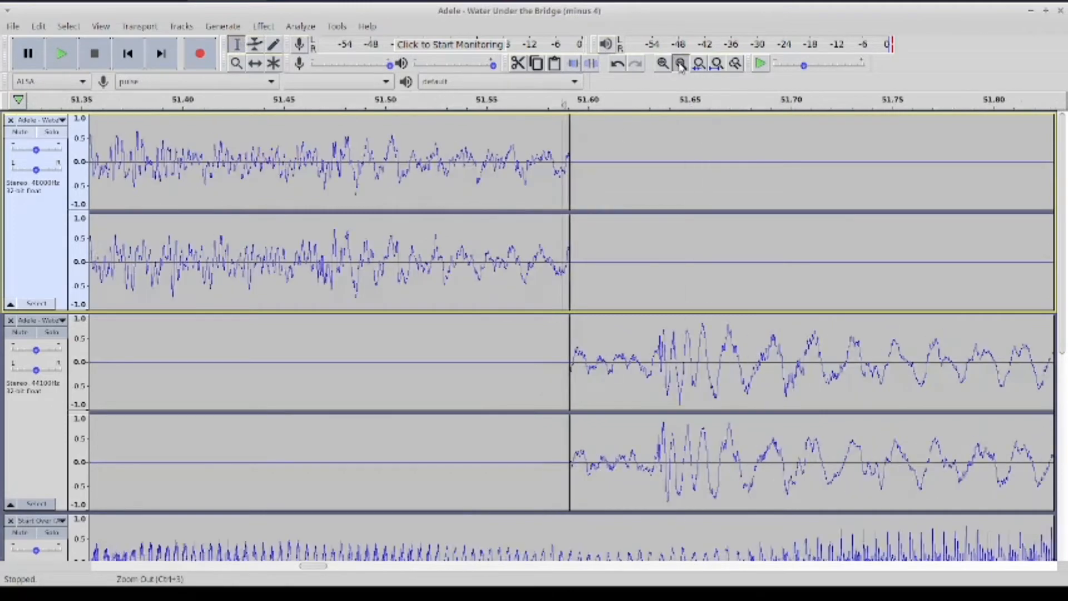
{"action": "left_click", "coordinate": [679, 64]}
{"action": "left_click", "coordinate": [680, 64]}
{"action": "left_click", "coordinate": [680, 63]}
{"action": "left_click", "coordinate": [679, 63]}
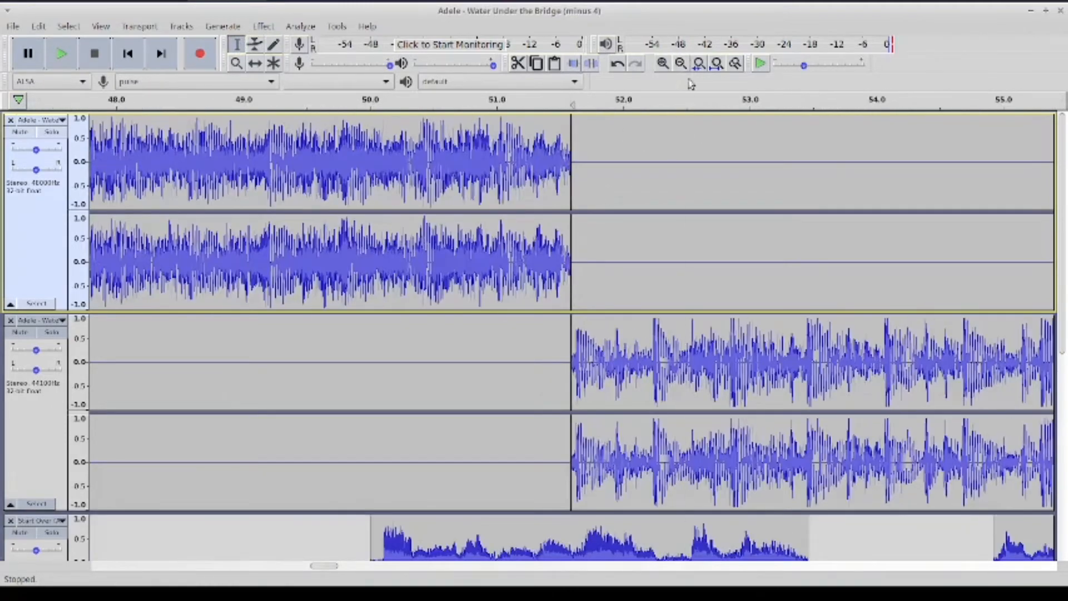
{"action": "left_click", "coordinate": [680, 63]}
{"action": "left_click", "coordinate": [435, 238]}
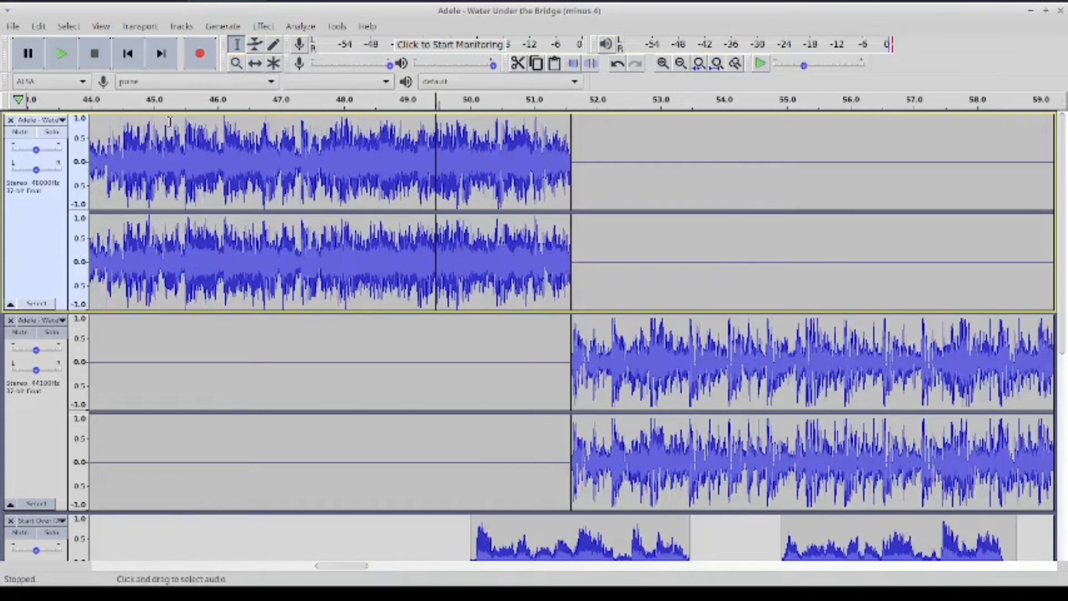
{"action": "left_click", "coordinate": [71, 57]}
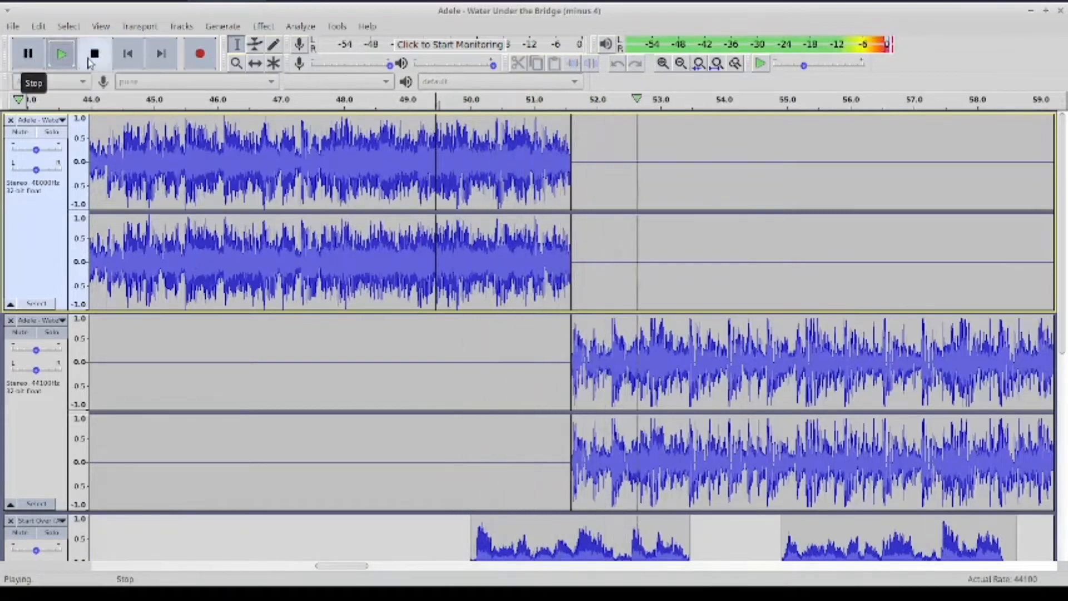
Stop playback and look over the two Adele tracks from the current switch back to the start of the project
{"action": "left_click", "coordinate": [28, 54]}
{"action": "key", "text": "space"}
{"action": "left_click", "coordinate": [680, 63]}
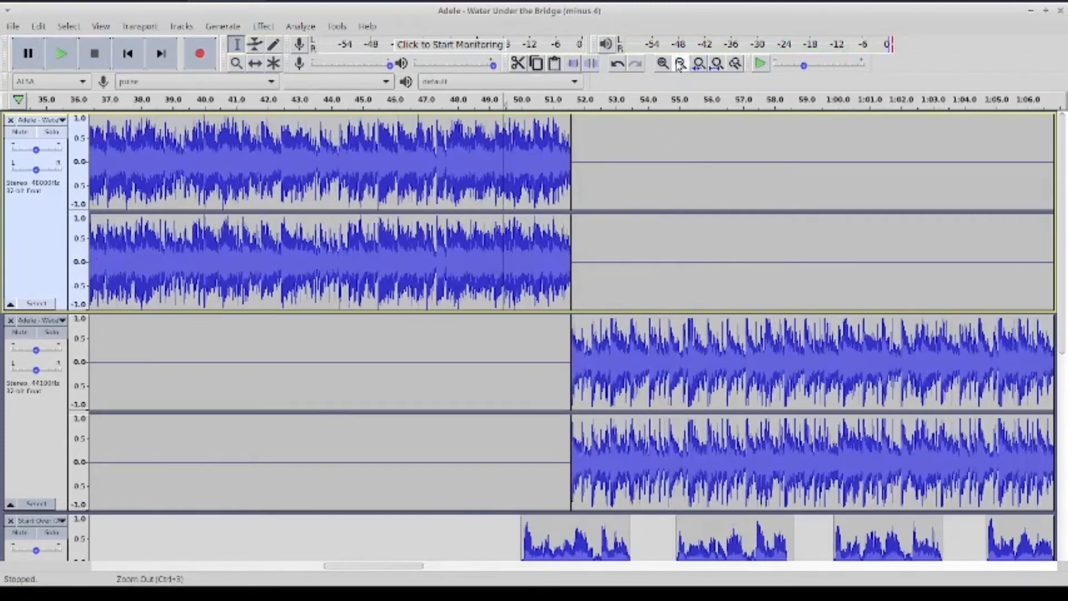
{"action": "left_click", "coordinate": [680, 63]}
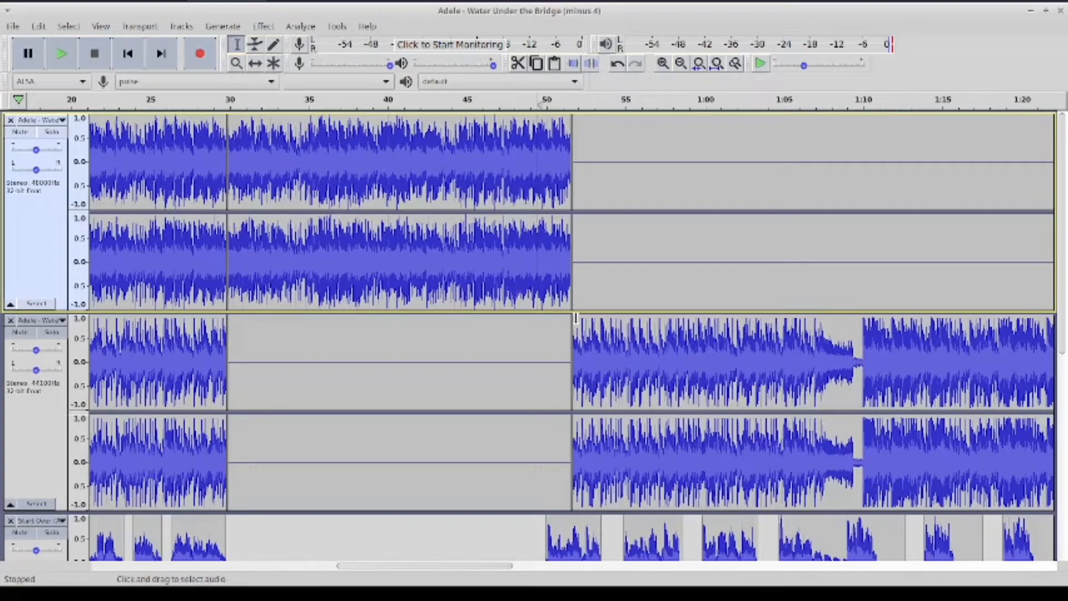
{"action": "left_click", "coordinate": [681, 63]}
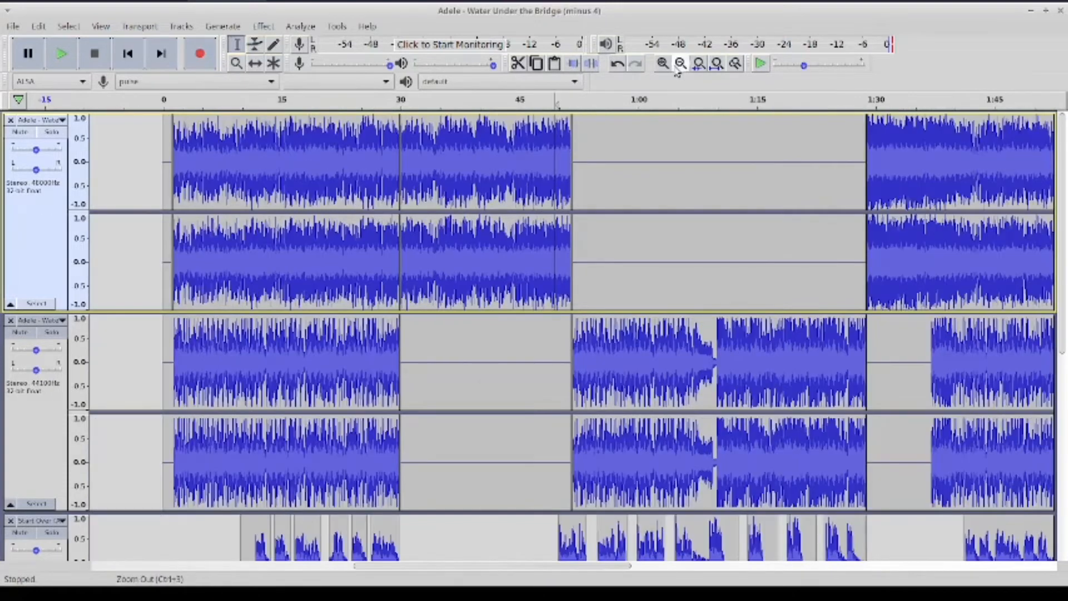
{"action": "left_click", "coordinate": [128, 54]}
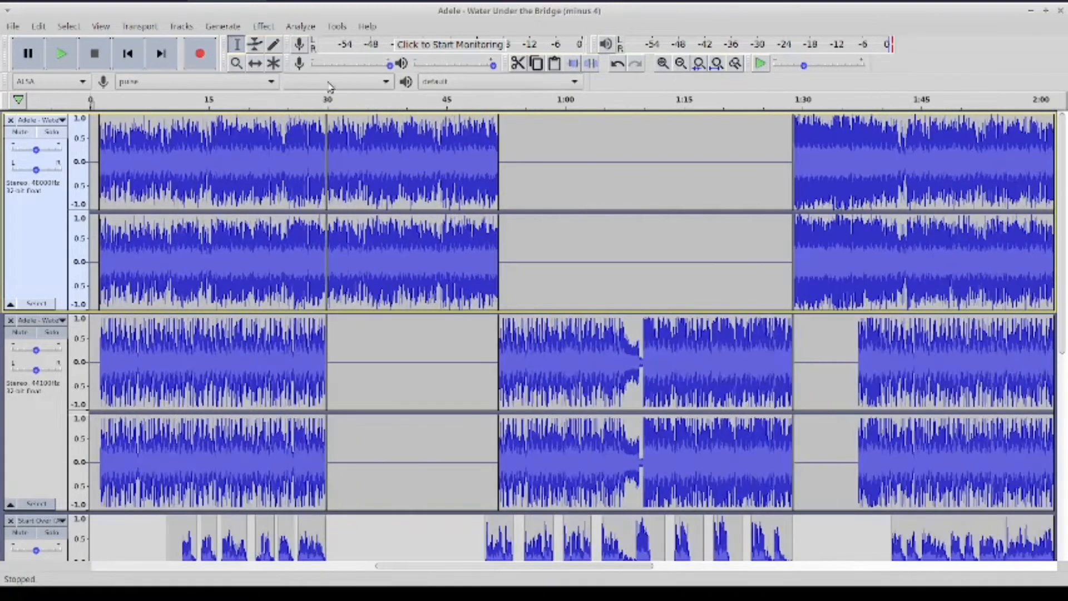
{"action": "left_click", "coordinate": [663, 64]}
{"action": "left_click", "coordinate": [663, 64]}
{"action": "left_click", "coordinate": [663, 63]}
{"action": "left_click", "coordinate": [684, 354]}
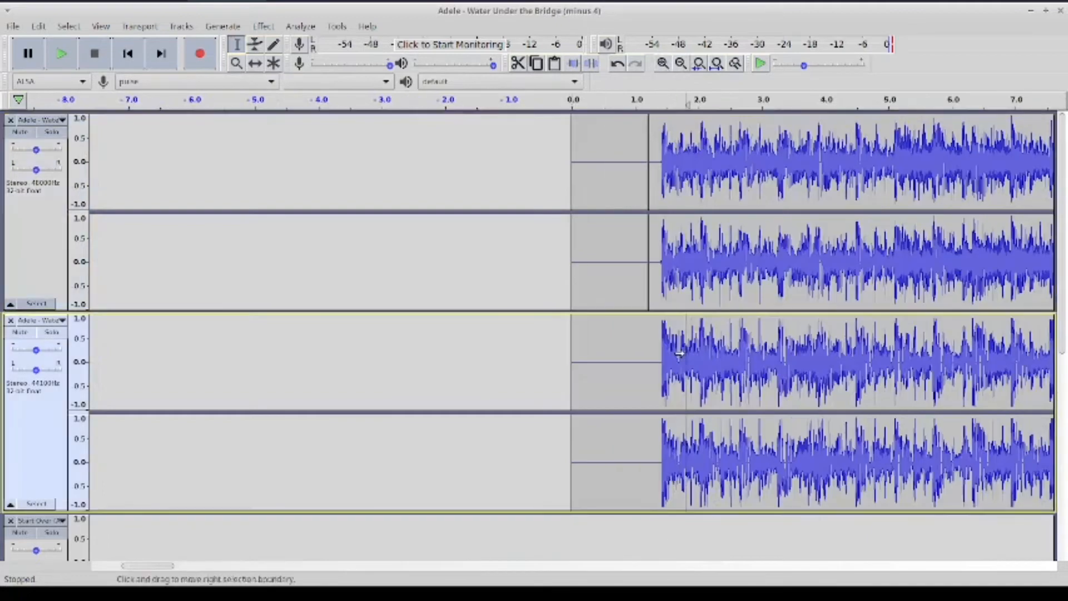
{"action": "scroll", "coordinate": [937, 361], "scroll_direction": "right", "scroll_amount": 5}
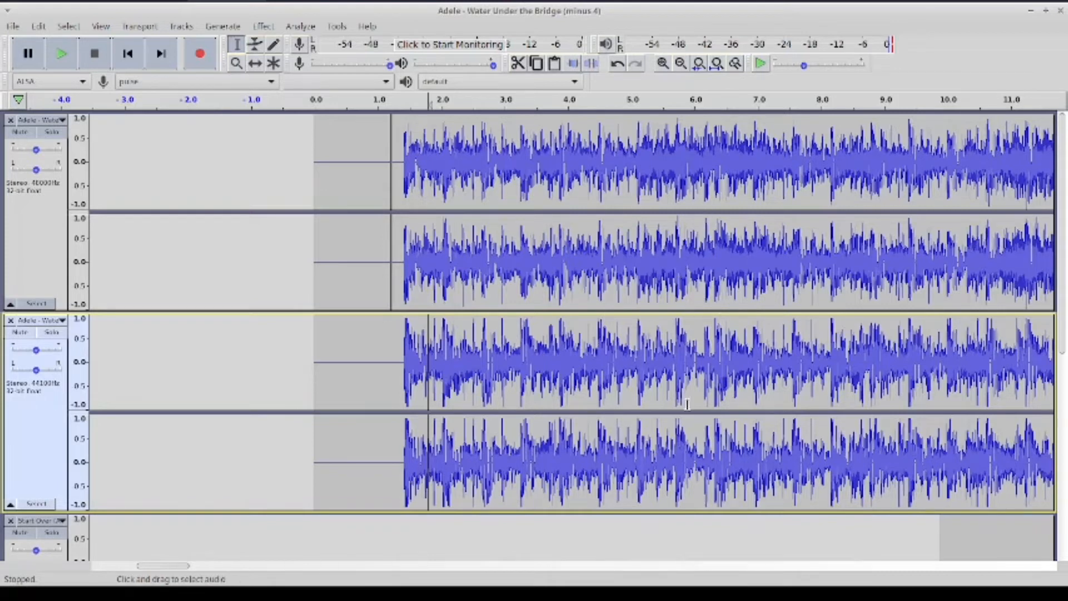
{"action": "left_click", "coordinate": [794, 349]}
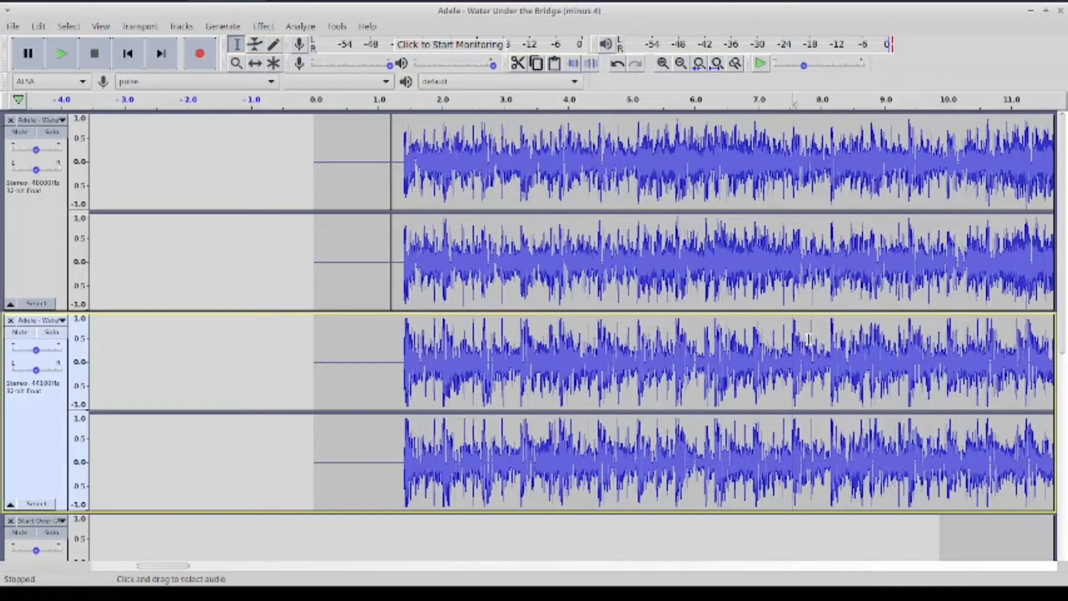
{"action": "scroll", "coordinate": [809, 338], "scroll_direction": "right", "scroll_amount": 5}
{"action": "scroll", "coordinate": [774, 307], "scroll_direction": "down", "scroll_amount": 1}
Play the mix from about 9.2 s and split both Adele tracks at about 9.92 s, near the start of the first Start Over clip
{"action": "left_click", "coordinate": [731, 252]}
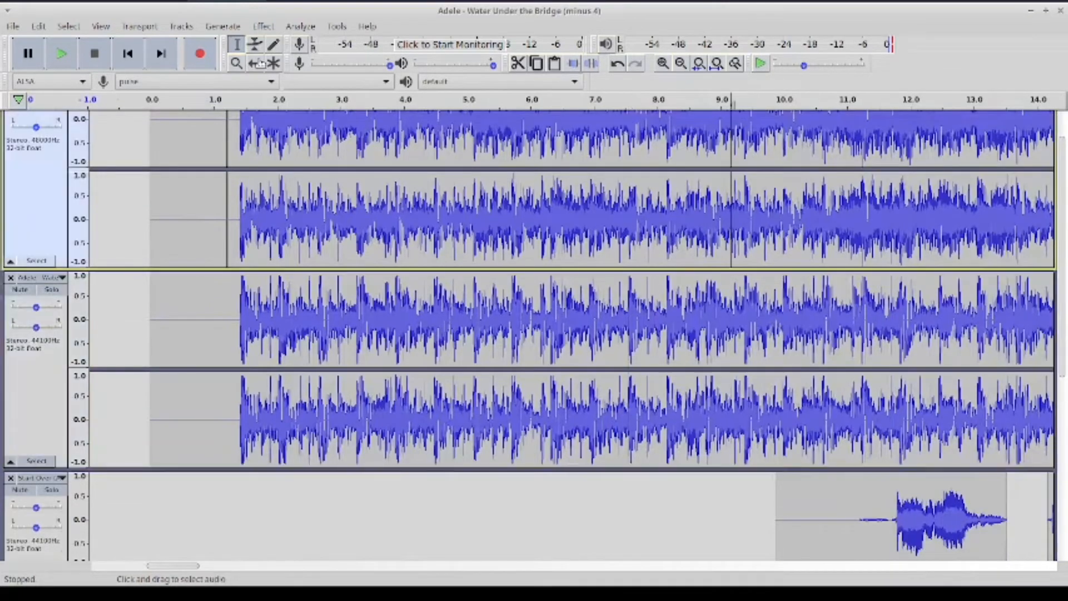
{"action": "left_click", "coordinate": [61, 54]}
{"action": "left_click", "coordinate": [29, 54]}
{"action": "left_click", "coordinate": [777, 249]}
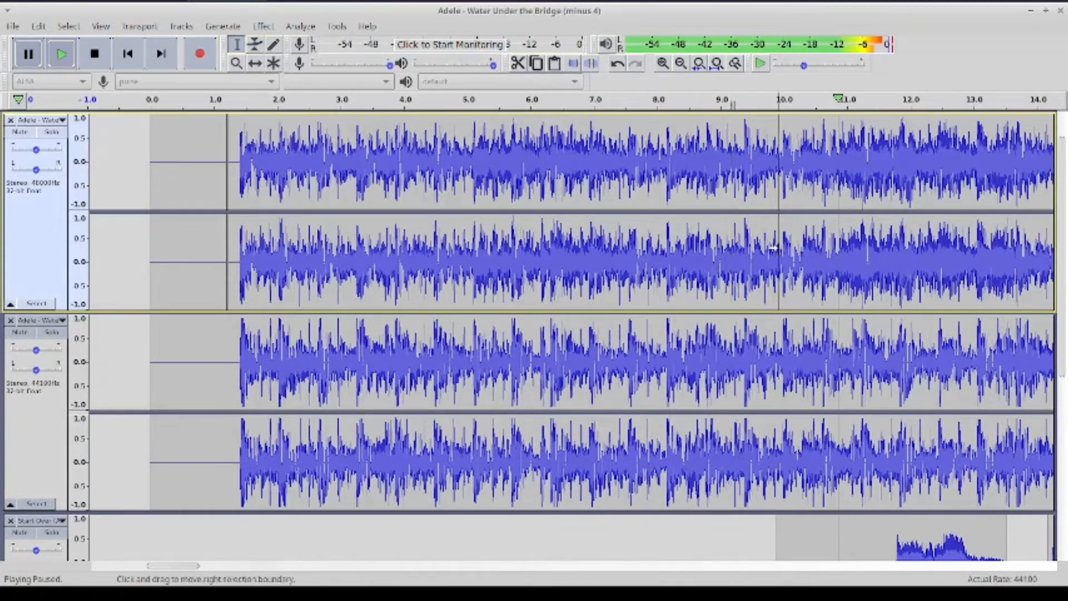
{"action": "key", "text": "space"}
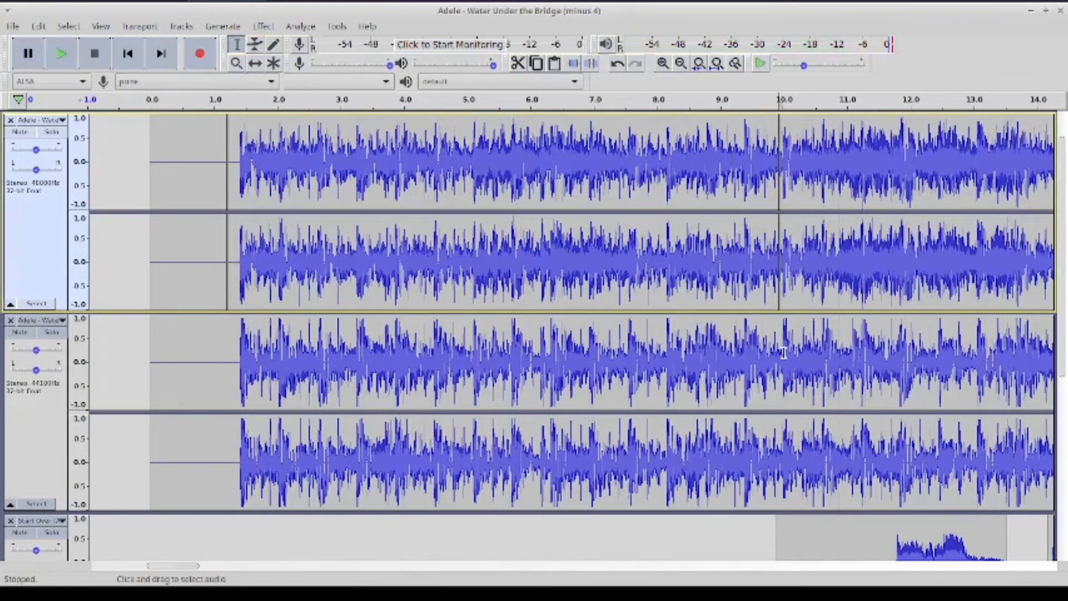
{"action": "left_click", "coordinate": [782, 345]}
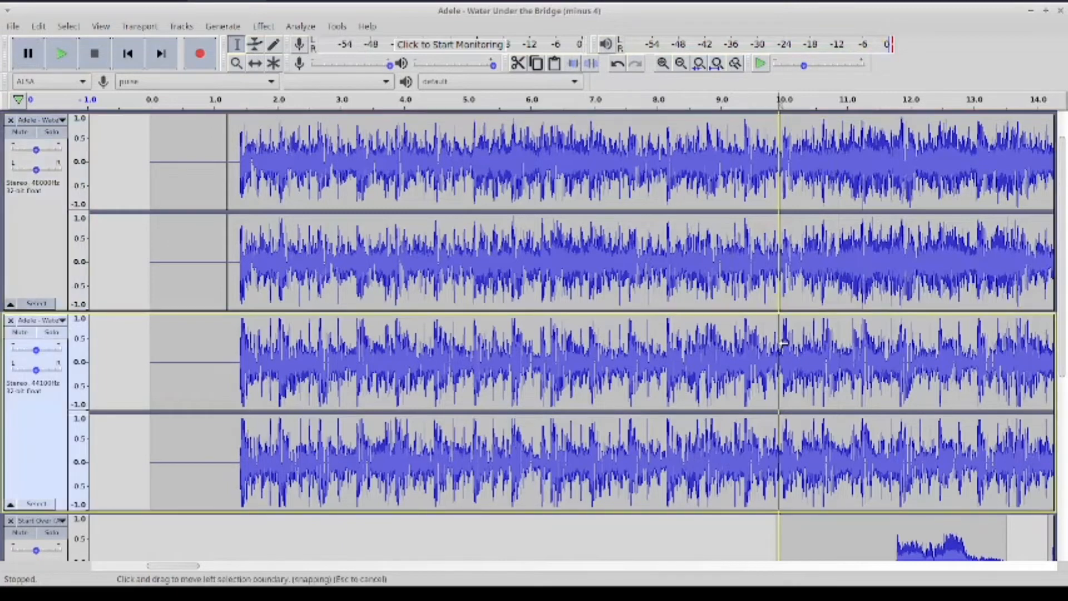
Silence the second Adele track before about 9.92 s and the first Adele track from there to its next split at about 30 s
{"action": "double_click", "coordinate": [717, 340]}
{"action": "left_click", "coordinate": [591, 63]}
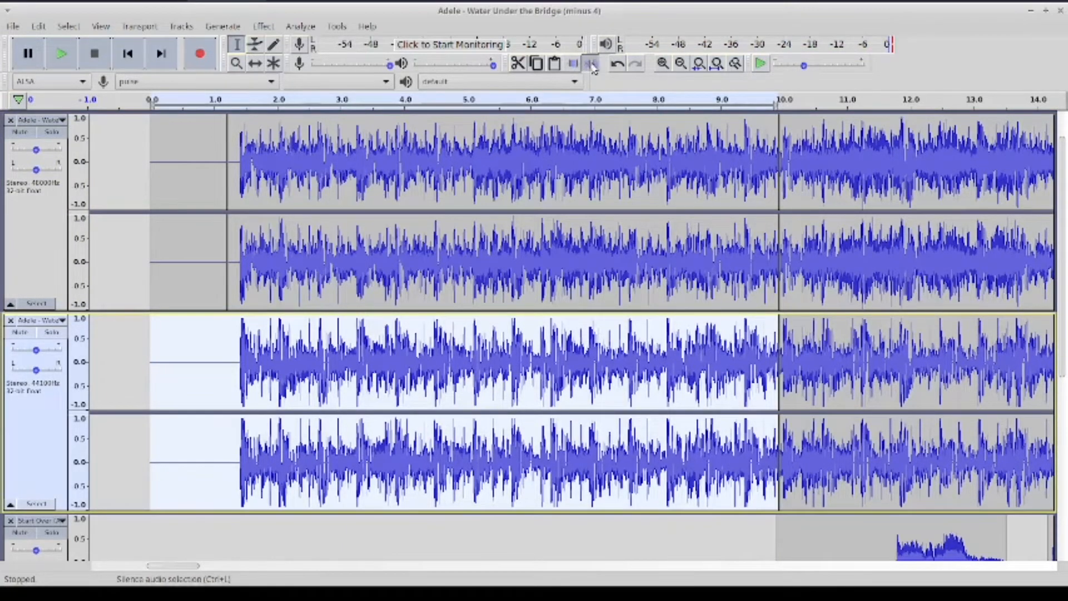
{"action": "left_click", "coordinate": [680, 64]}
{"action": "left_click", "coordinate": [681, 64]}
{"action": "left_click", "coordinate": [681, 64]}
{"action": "double_click", "coordinate": [662, 231]}
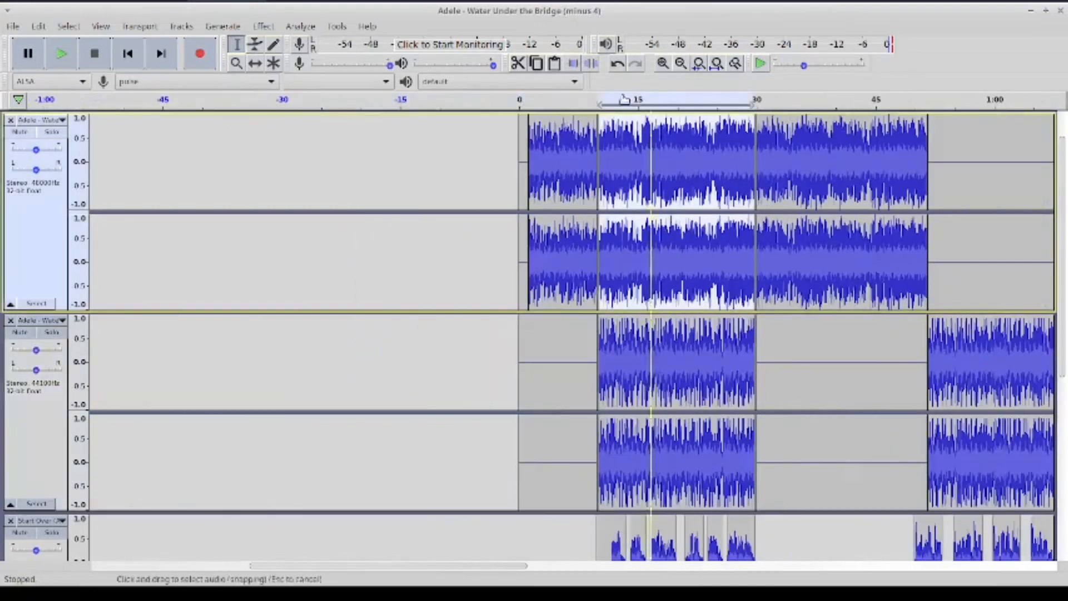
{"action": "left_click", "coordinate": [595, 67]}
Play the mix from about 7 s and again from about 8 s across the new switch between the Adele tracks
{"action": "left_click", "coordinate": [576, 138]}
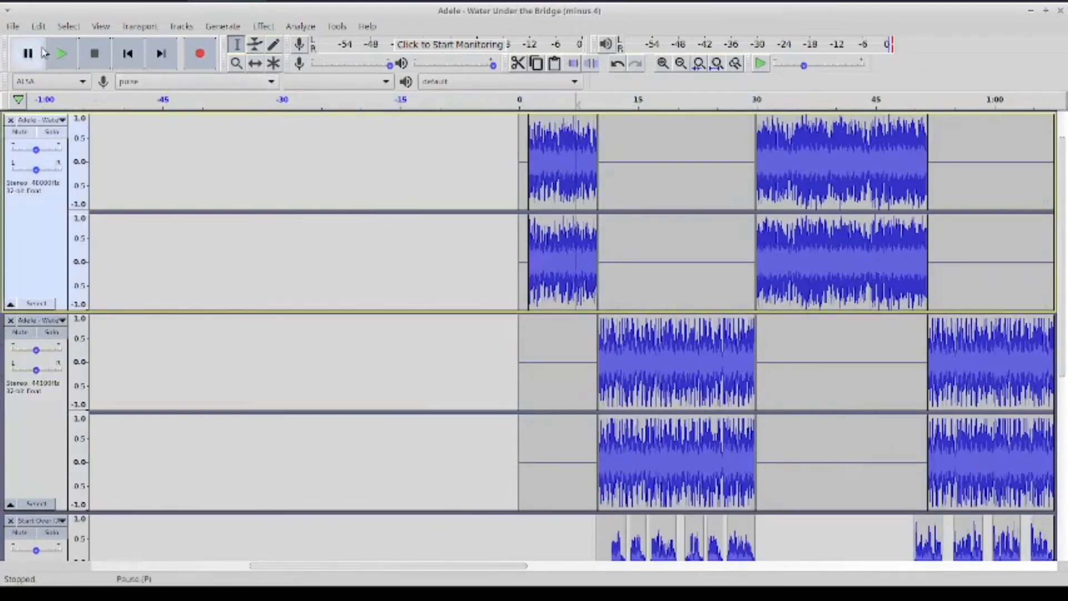
{"action": "left_click", "coordinate": [62, 54]}
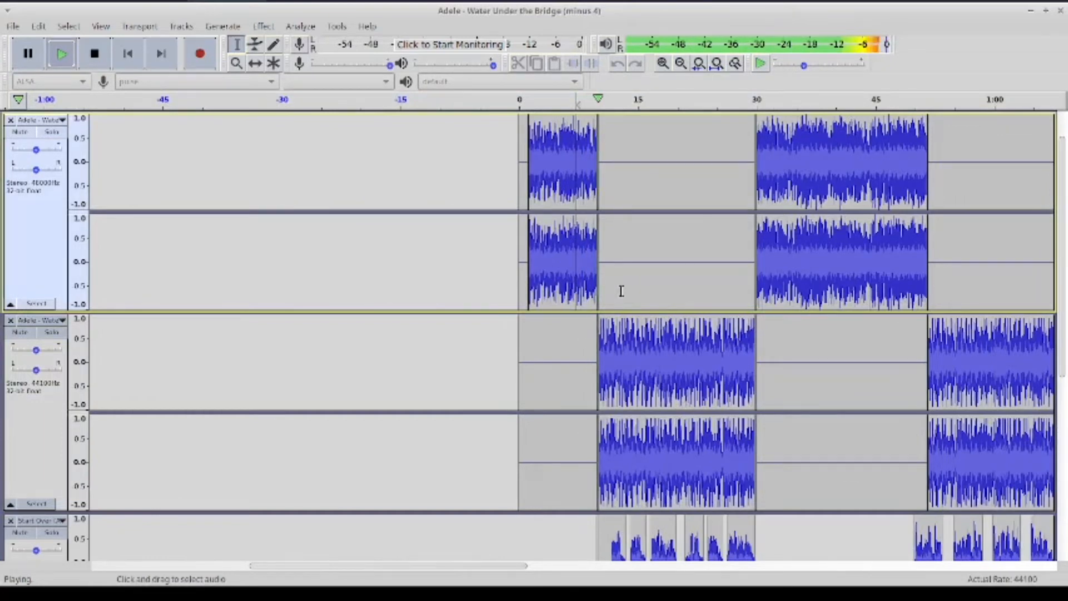
{"action": "left_click", "coordinate": [94, 54]}
{"action": "left_click", "coordinate": [595, 243]}
{"action": "left_click", "coordinate": [663, 63]}
{"action": "double_click", "coordinate": [662, 63]}
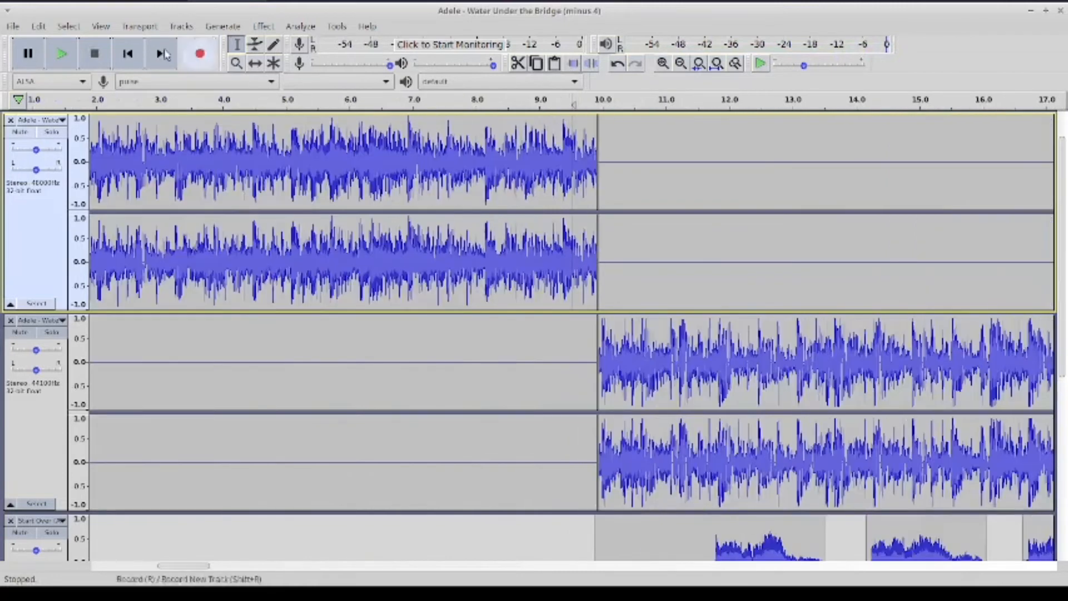
{"action": "left_click", "coordinate": [475, 200]}
{"action": "left_click", "coordinate": [61, 54]}
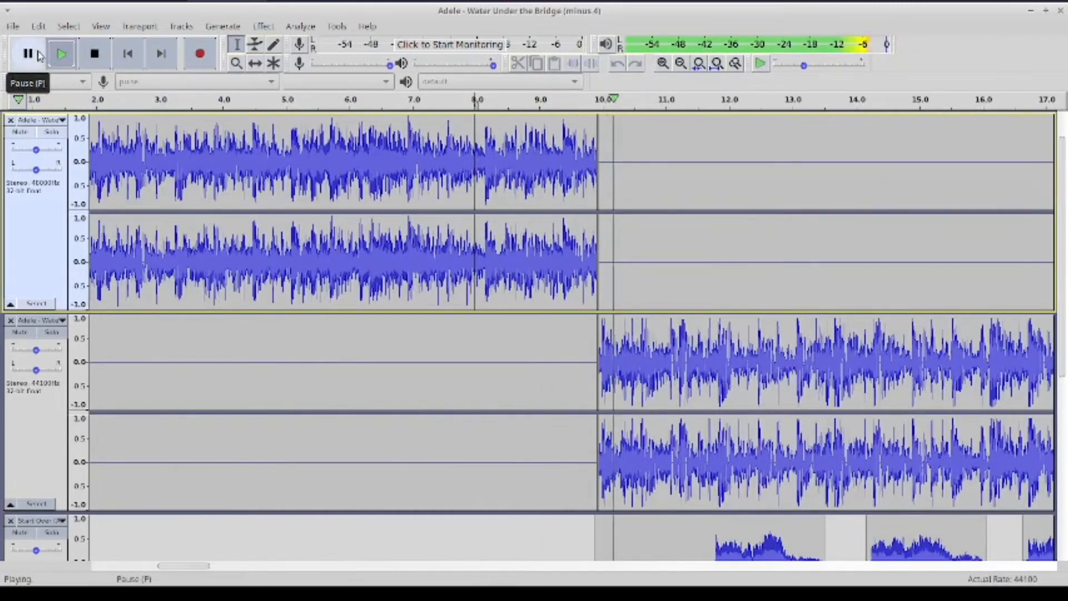
{"action": "left_click", "coordinate": [93, 52]}
Redraw the first Adele track's last samples before about 9.9225 s in both channels, bending them down to the second track's starting level
{"action": "left_click", "coordinate": [593, 167]}
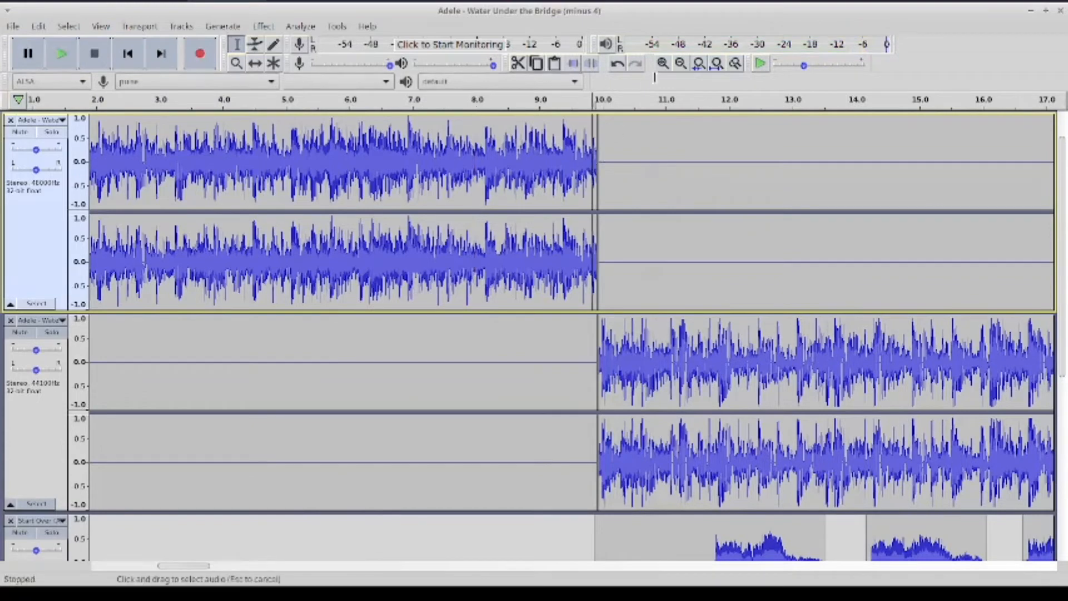
{"action": "left_click", "coordinate": [661, 66]}
{"action": "left_click", "coordinate": [661, 66]}
{"action": "left_click", "coordinate": [661, 66]}
{"action": "left_click", "coordinate": [661, 66]}
{"action": "left_click", "coordinate": [660, 66]}
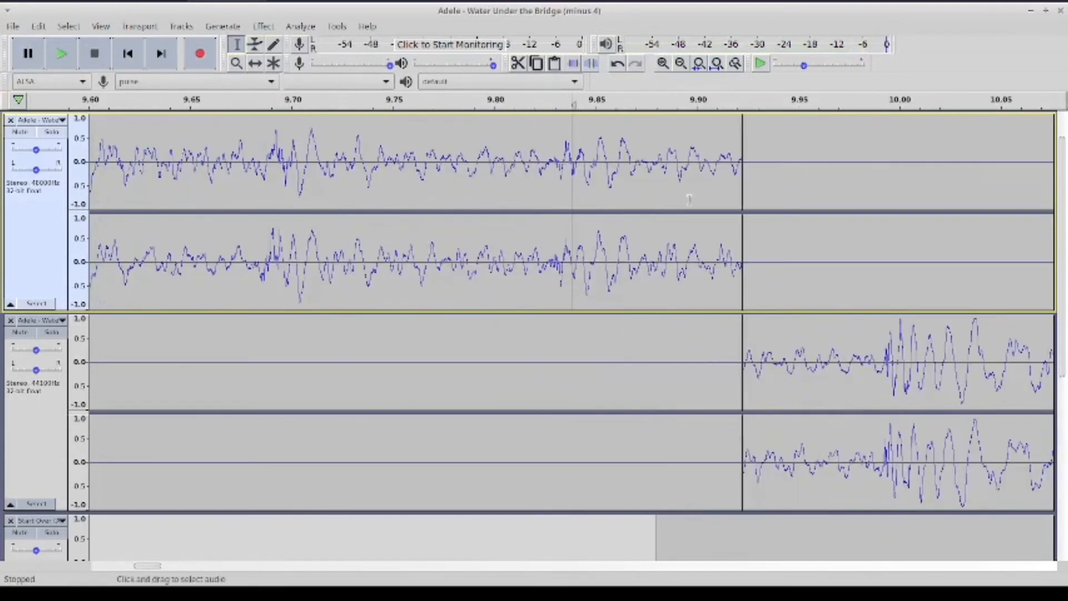
{"action": "left_click", "coordinate": [662, 64]}
{"action": "left_click", "coordinate": [662, 64]}
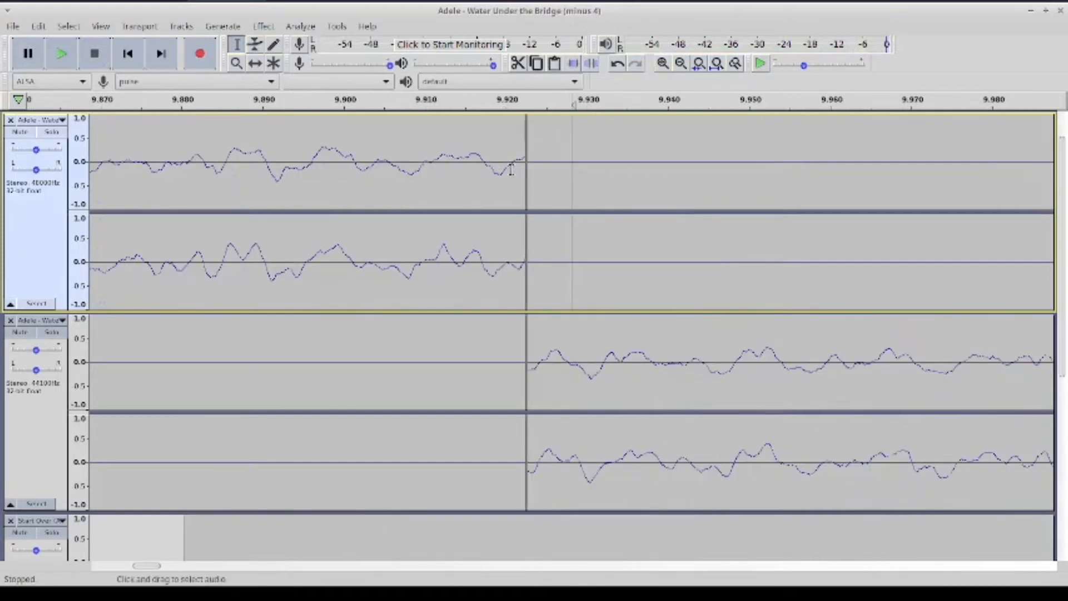
{"action": "left_click", "coordinate": [664, 64]}
{"action": "left_click", "coordinate": [663, 64]}
{"action": "left_click", "coordinate": [663, 64]}
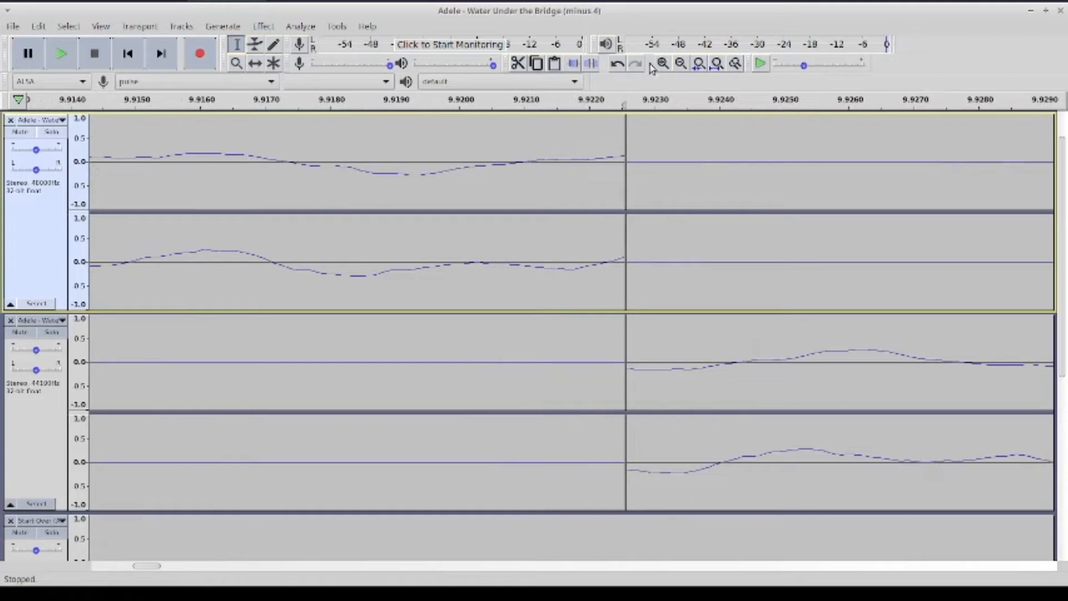
{"action": "left_click", "coordinate": [660, 71]}
{"action": "left_click", "coordinate": [273, 45]}
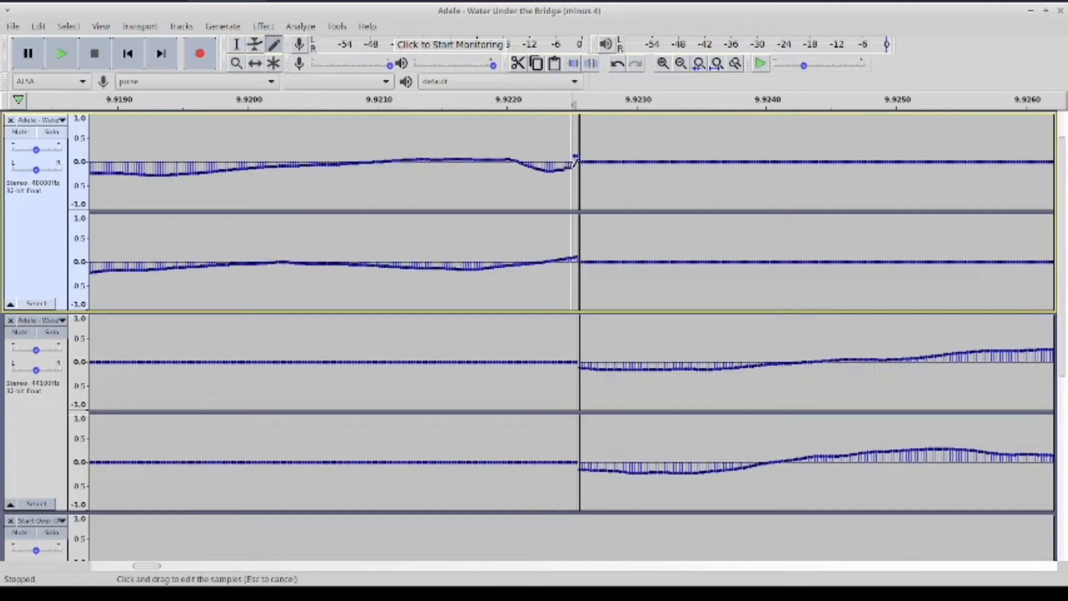
{"action": "left_click_drag", "start_coordinate": [580, 162], "coordinate": [581, 164]}
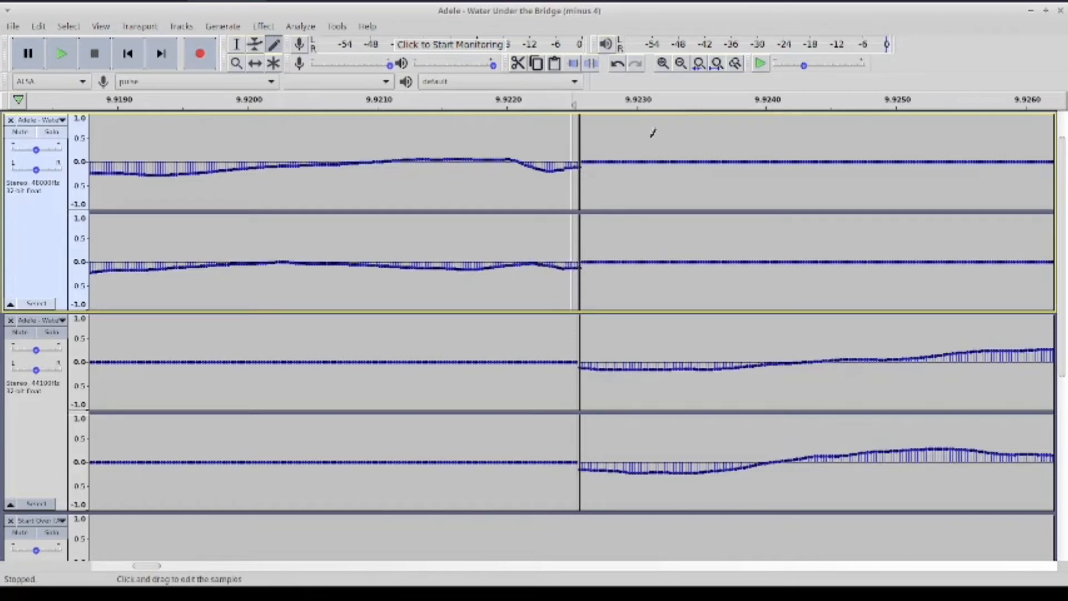
Play the mix from about 8.7 s across the redrawn switch at about 9.92 s
{"action": "left_click", "coordinate": [681, 64]}
{"action": "left_click", "coordinate": [681, 63]}
{"action": "left_click", "coordinate": [683, 65]}
{"action": "left_click", "coordinate": [684, 64]}
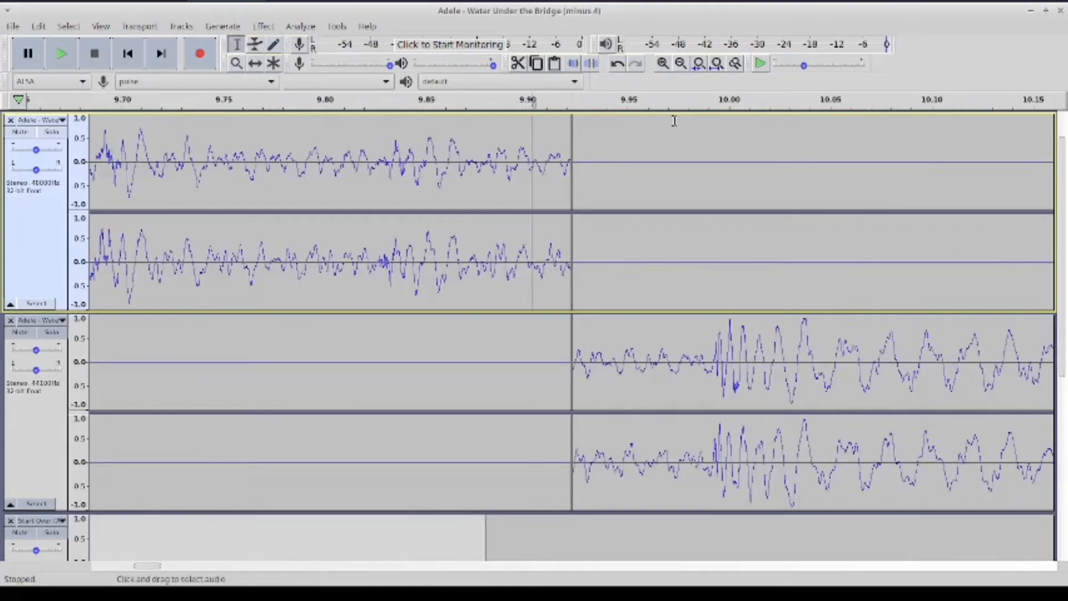
{"action": "left_click", "coordinate": [681, 64]}
{"action": "left_click", "coordinate": [680, 64]}
{"action": "left_click", "coordinate": [681, 64]}
{"action": "left_click", "coordinate": [681, 63]}
{"action": "left_click", "coordinate": [681, 63]}
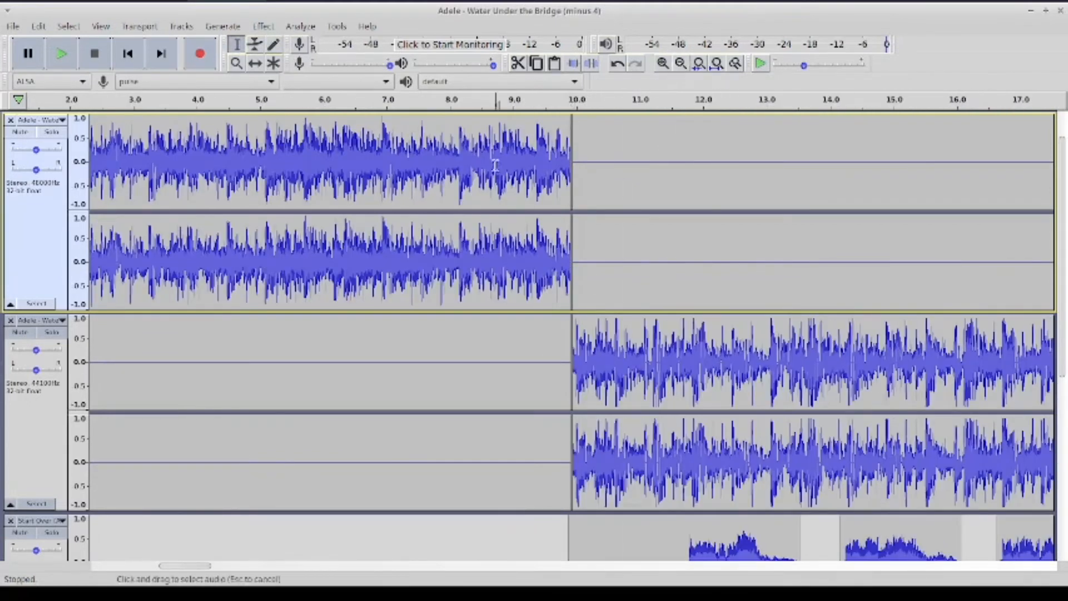
{"action": "left_click", "coordinate": [63, 54]}
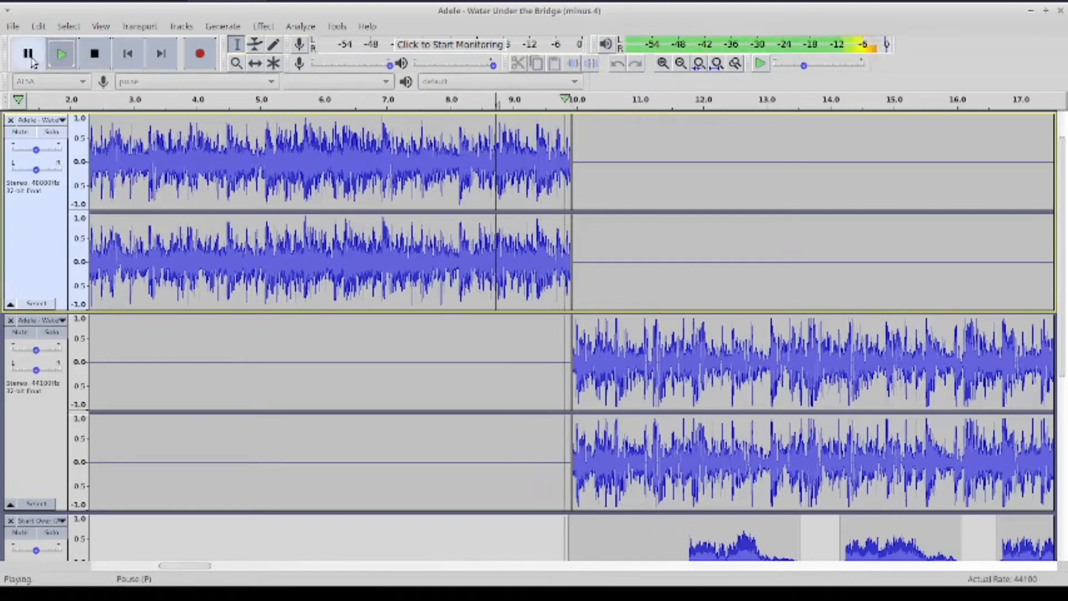
{"action": "left_click", "coordinate": [94, 54]}
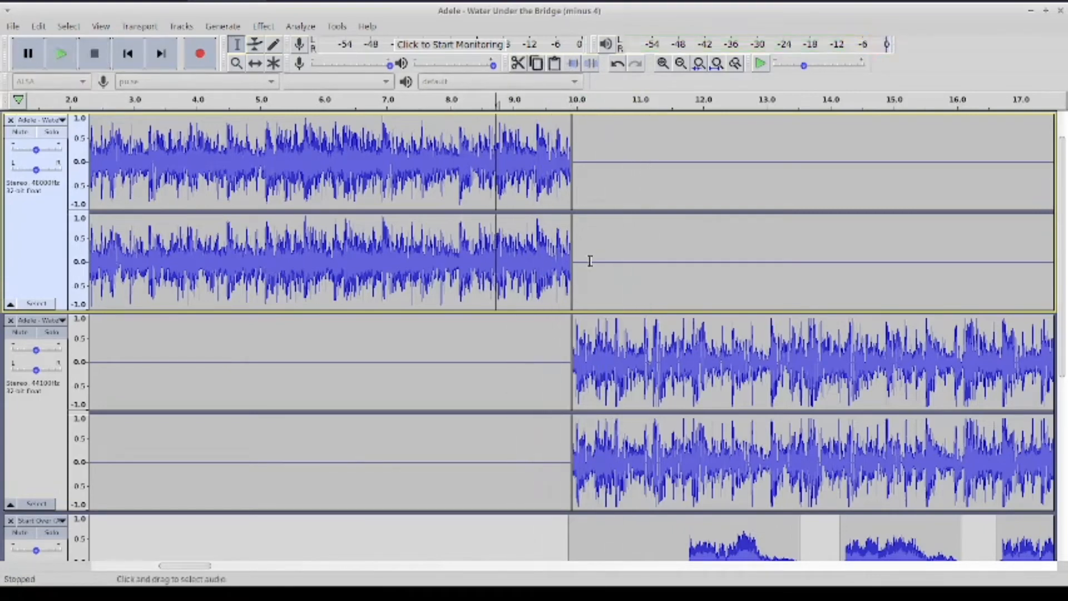
Refine the last samples of the first Adele track's second channel before about 9.9225 s, pulling them further below zero
{"action": "left_click", "coordinate": [662, 64]}
{"action": "left_click", "coordinate": [663, 63]}
{"action": "left_click", "coordinate": [663, 63]}
{"action": "left_click", "coordinate": [662, 64]}
{"action": "left_click", "coordinate": [662, 64]}
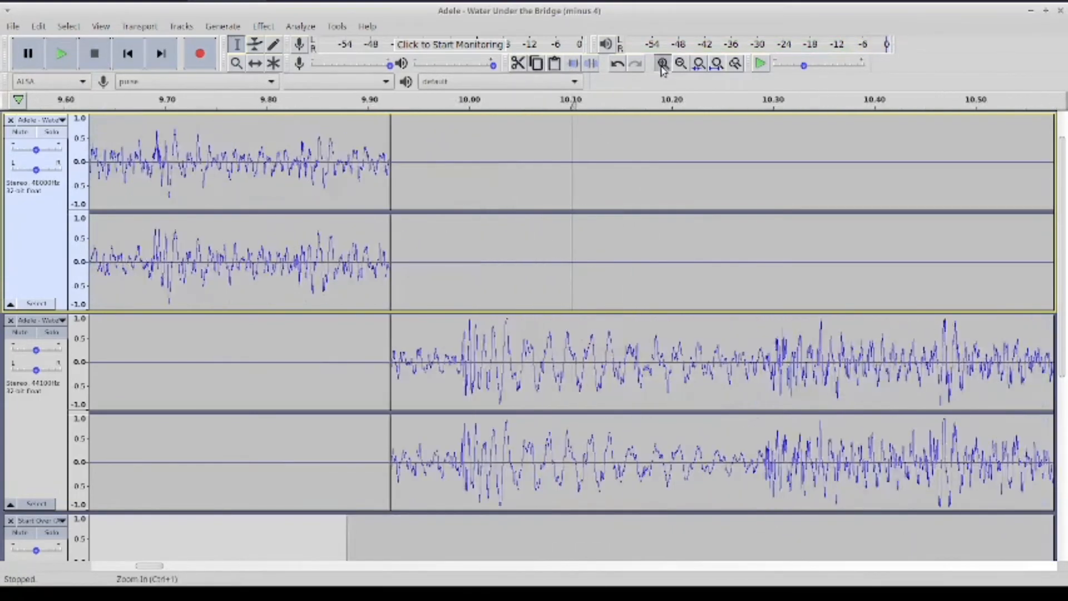
{"action": "left_click", "coordinate": [221, 256]}
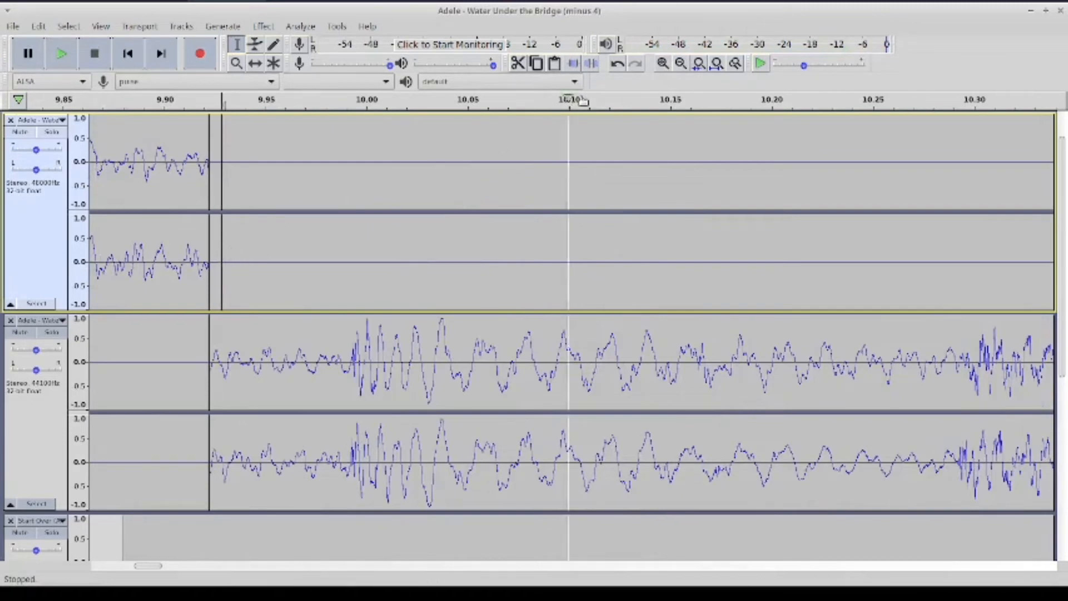
{"action": "left_click", "coordinate": [662, 63]}
{"action": "left_click", "coordinate": [662, 63]}
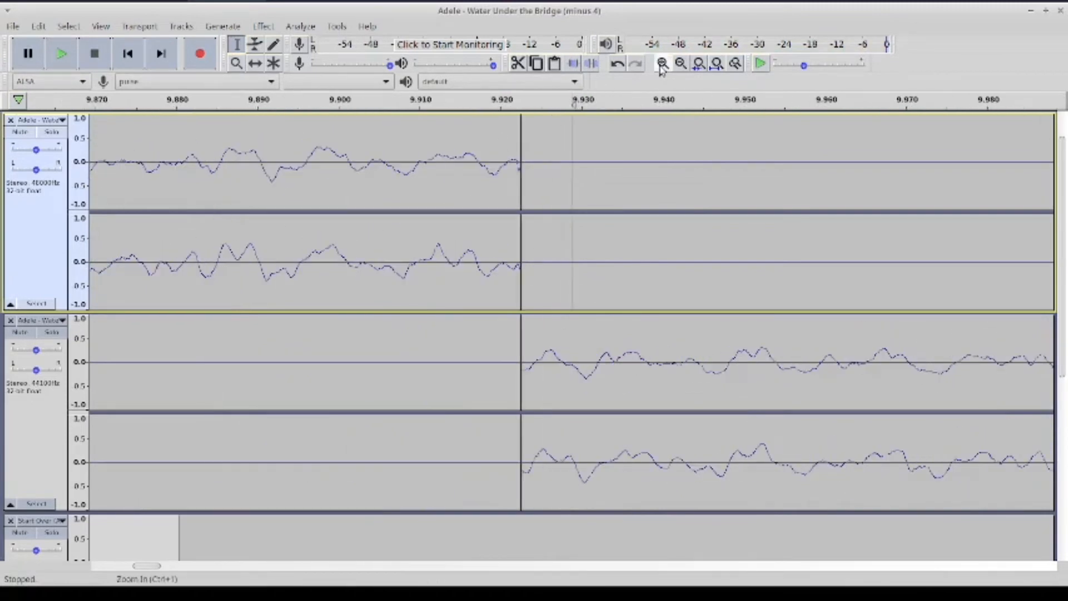
{"action": "left_click", "coordinate": [662, 63]}
{"action": "left_click", "coordinate": [662, 64]}
{"action": "left_click", "coordinate": [273, 44]}
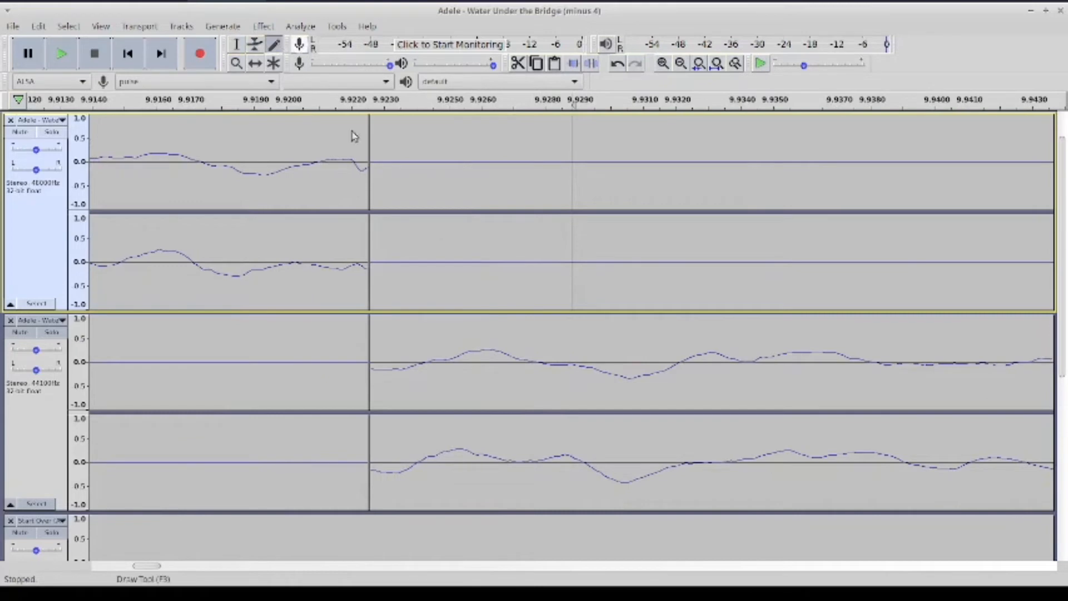
{"action": "left_click", "coordinate": [662, 64]}
{"action": "scroll", "coordinate": [358, 299], "scroll_direction": "left", "scroll_amount": 3}
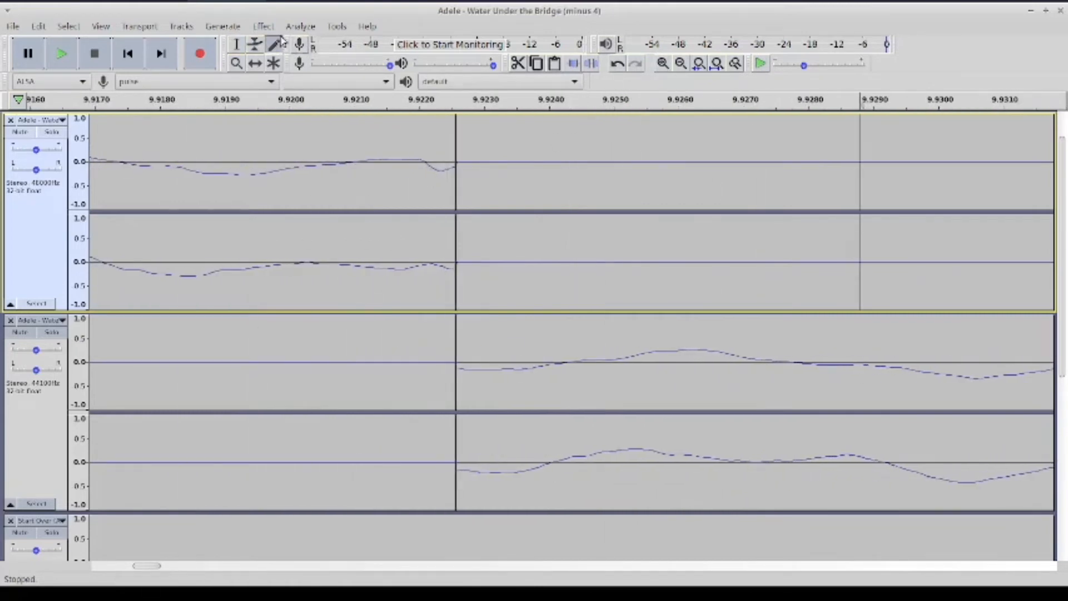
{"action": "left_click", "coordinate": [236, 44]}
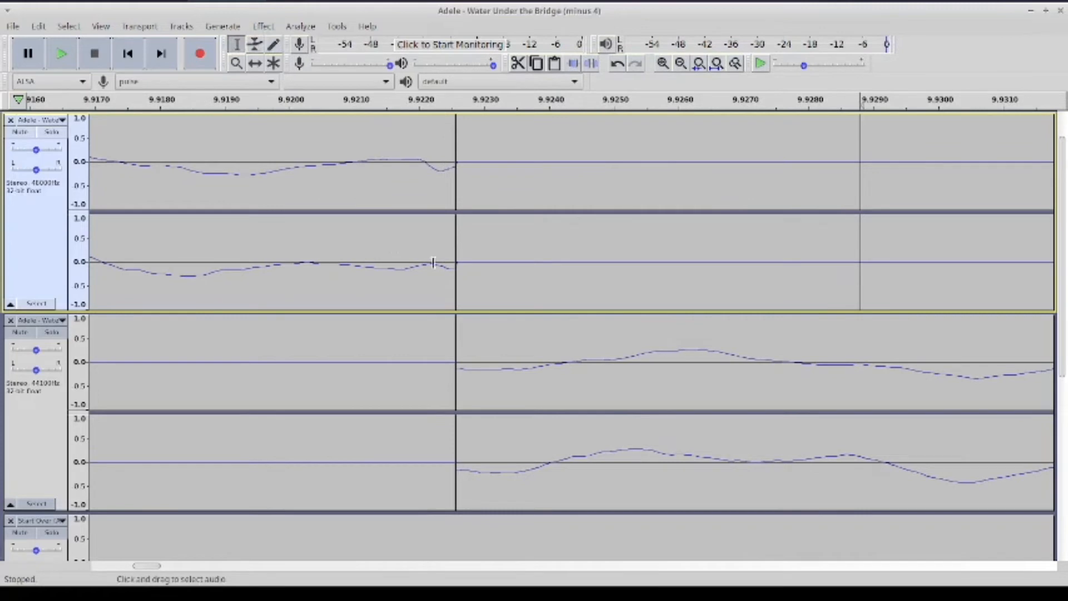
{"action": "left_click", "coordinate": [662, 63]}
{"action": "left_click", "coordinate": [273, 45]}
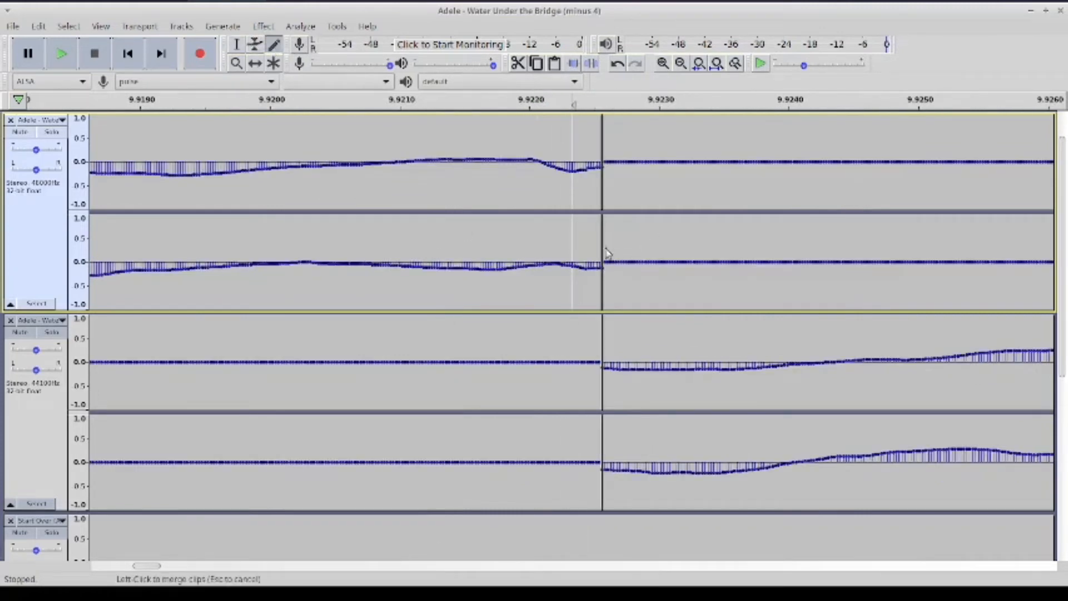
{"action": "double_click", "coordinate": [662, 64]}
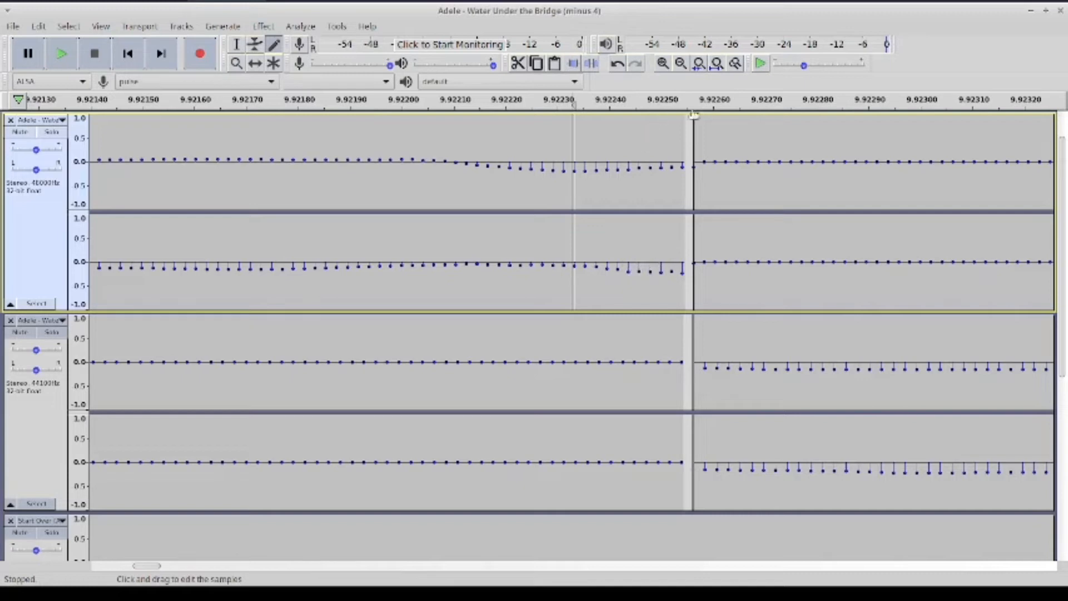
Play the mix from about 9 s across the refined switch between the Adele tracks at about 9.92 s
{"action": "left_click", "coordinate": [699, 63]}
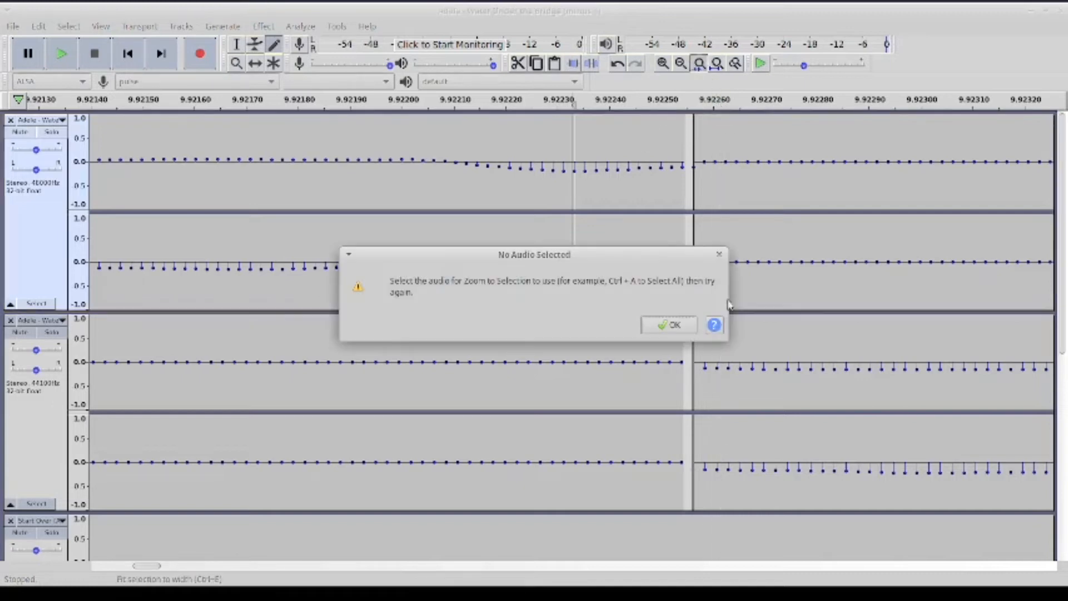
{"action": "left_click", "coordinate": [690, 324]}
{"action": "left_click", "coordinate": [675, 62]}
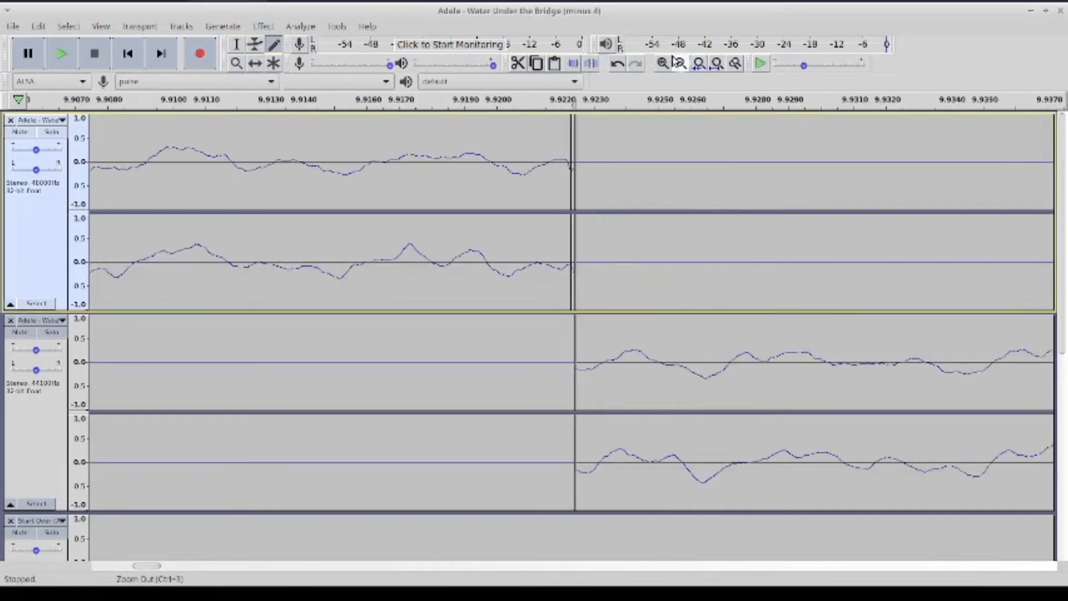
{"action": "left_click", "coordinate": [674, 59]}
{"action": "left_click", "coordinate": [674, 60]}
{"action": "left_click", "coordinate": [674, 59]}
{"action": "left_click", "coordinate": [237, 44]}
{"action": "left_click", "coordinate": [266, 167]}
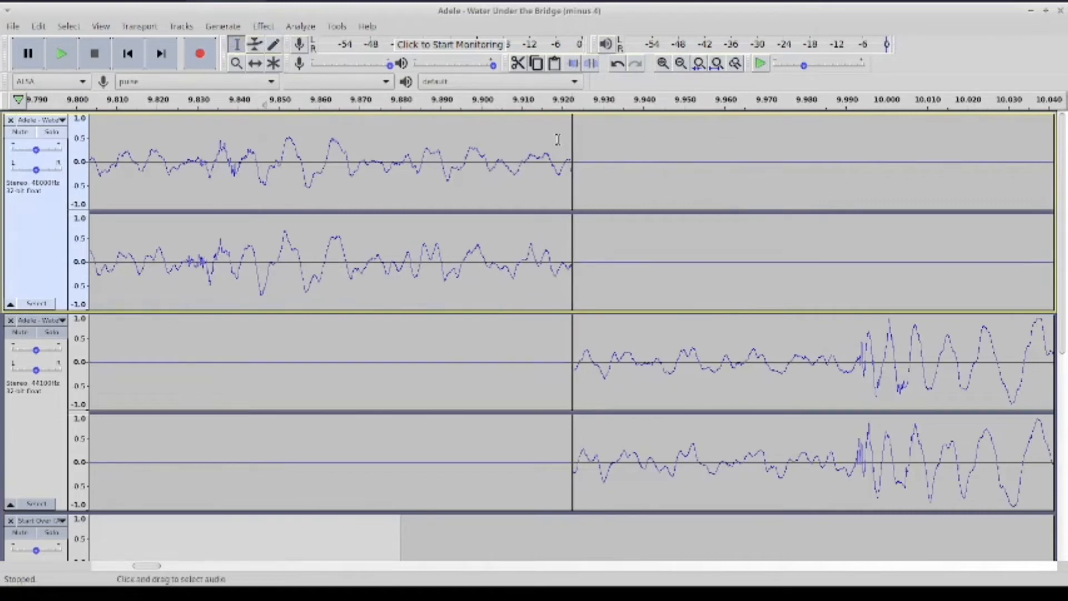
{"action": "left_click", "coordinate": [681, 62]}
{"action": "left_click", "coordinate": [681, 63]}
{"action": "left_click", "coordinate": [681, 63]}
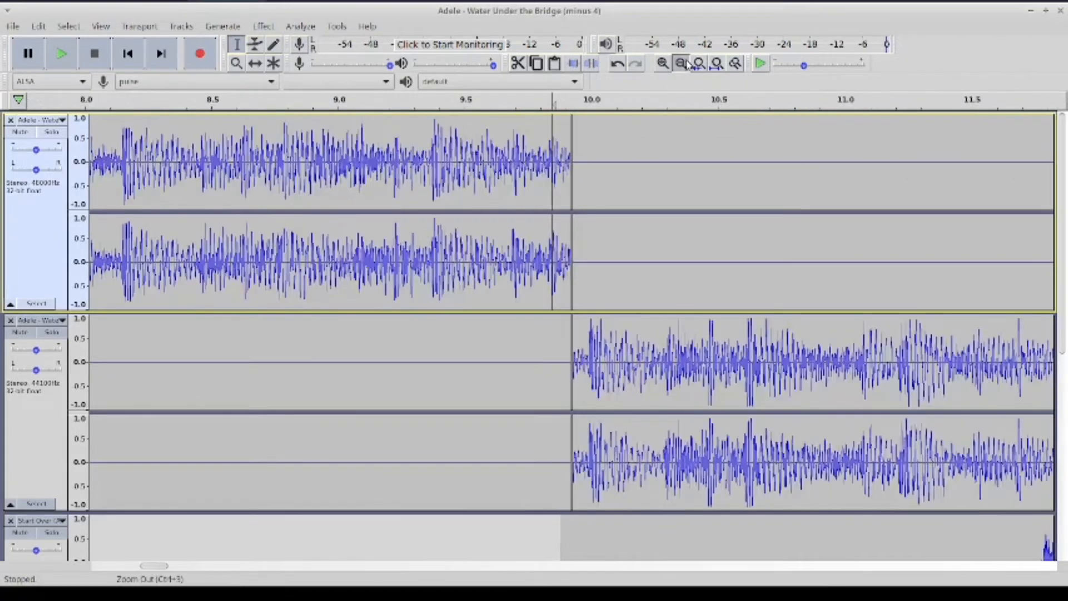
{"action": "left_click", "coordinate": [681, 63]}
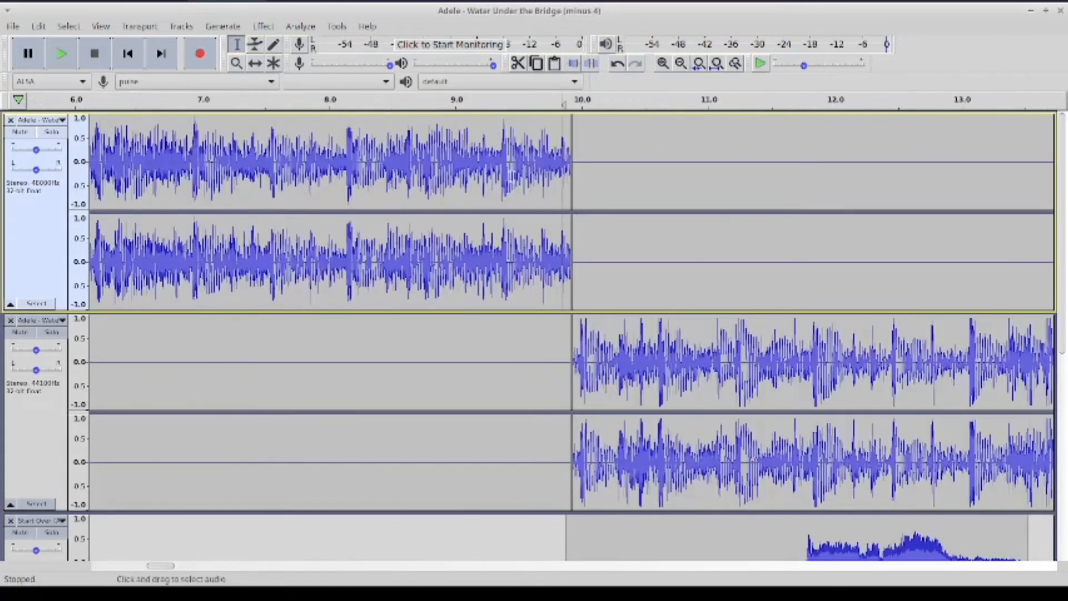
{"action": "left_click", "coordinate": [62, 55]}
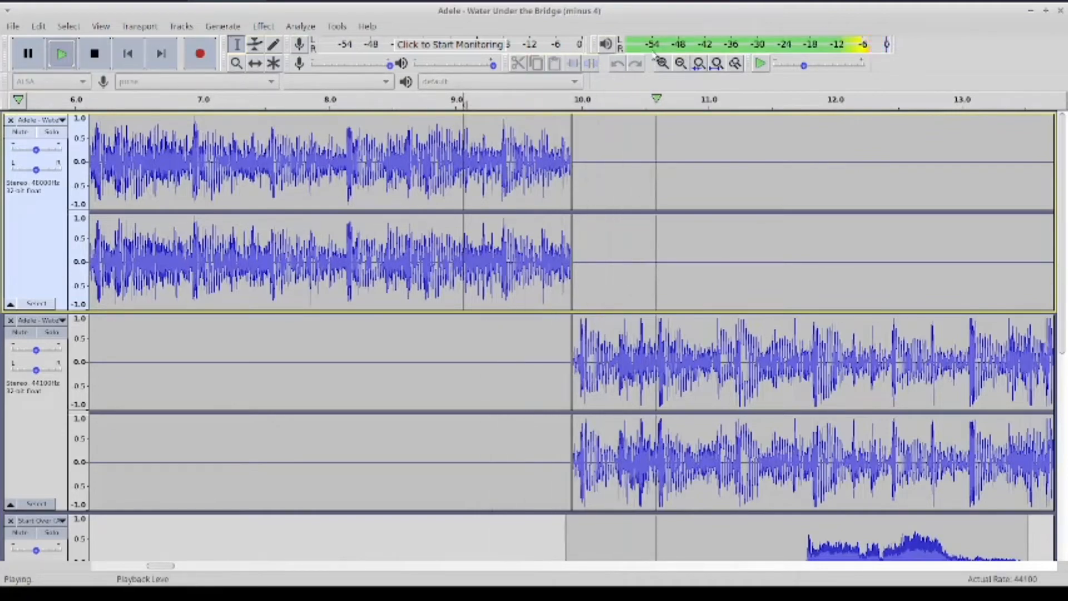
{"action": "left_click", "coordinate": [683, 64]}
{"action": "left_click", "coordinate": [95, 54]}
Play the mix from its start through the first Start Over phrases to just past 0:30
{"action": "left_click", "coordinate": [717, 64]}
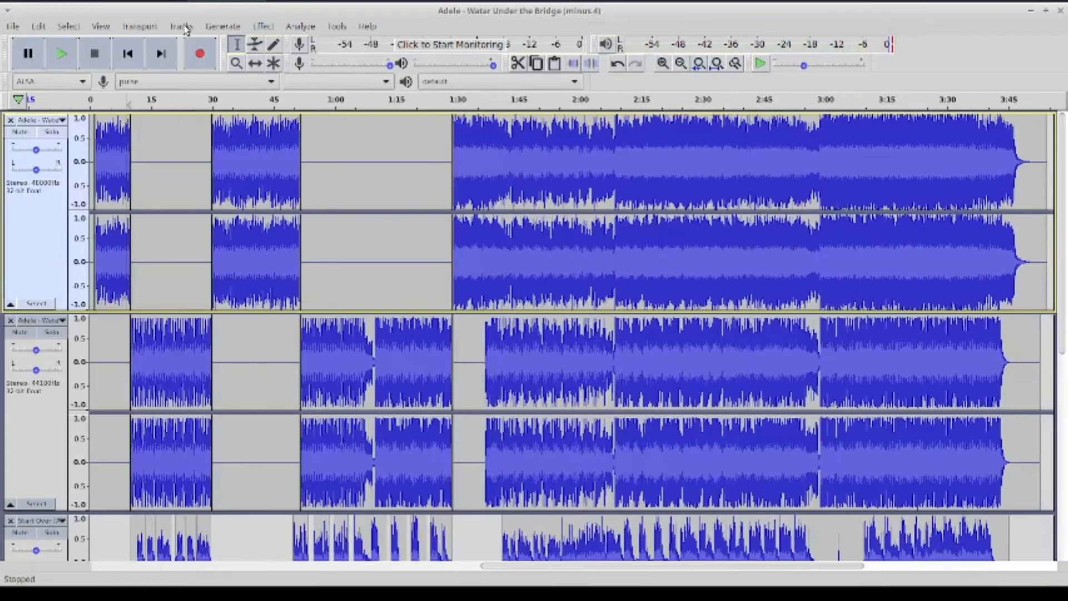
{"action": "left_click", "coordinate": [61, 51]}
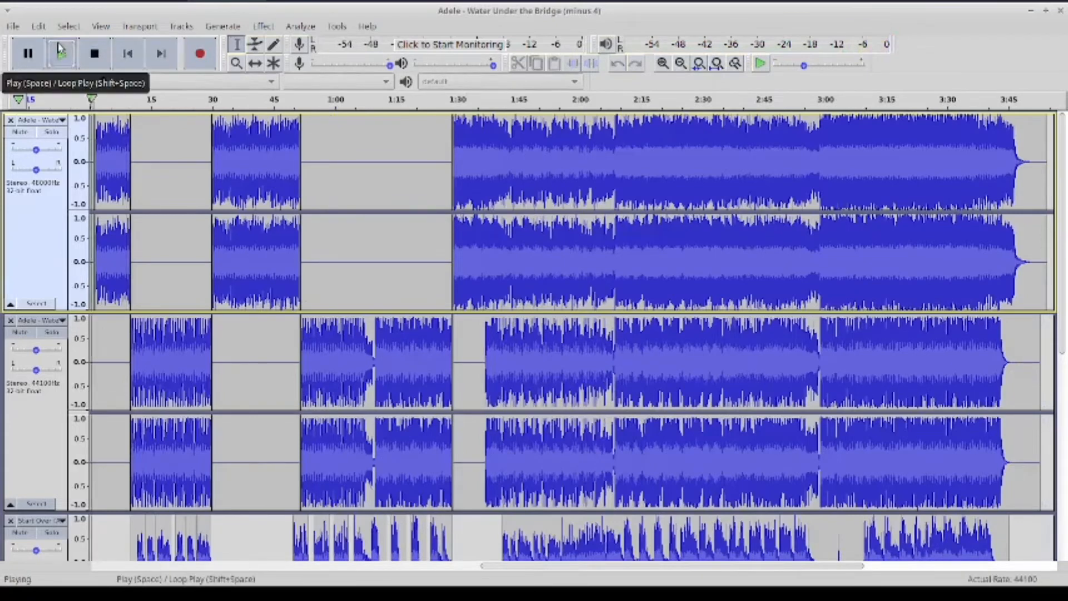
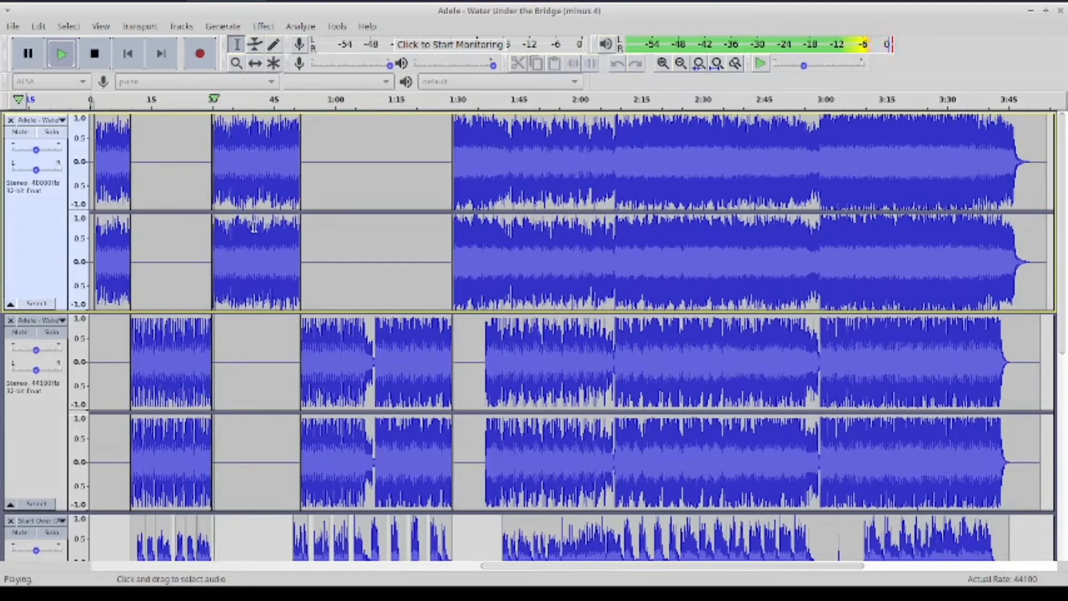
{"action": "scroll", "coordinate": [251, 229], "scroll_direction": "down", "scroll_amount": 4}
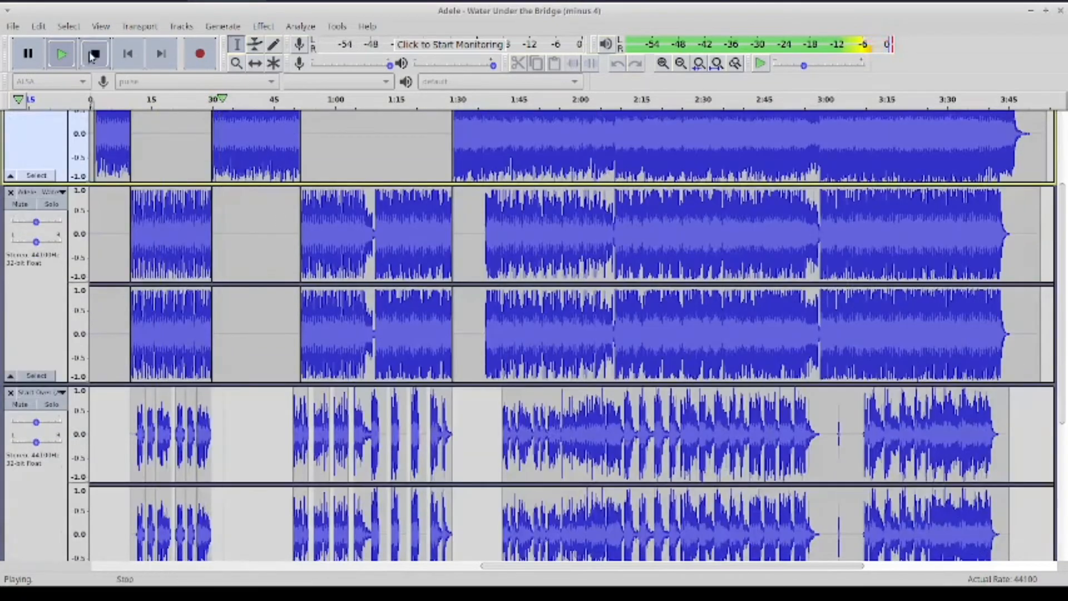
{"action": "left_click", "coordinate": [93, 55]}
Play a short passage of the mix from about 1:24, near the last Start Over phrases before 1:29
{"action": "scroll", "coordinate": [185, 301], "scroll_direction": "down", "scroll_amount": 4}
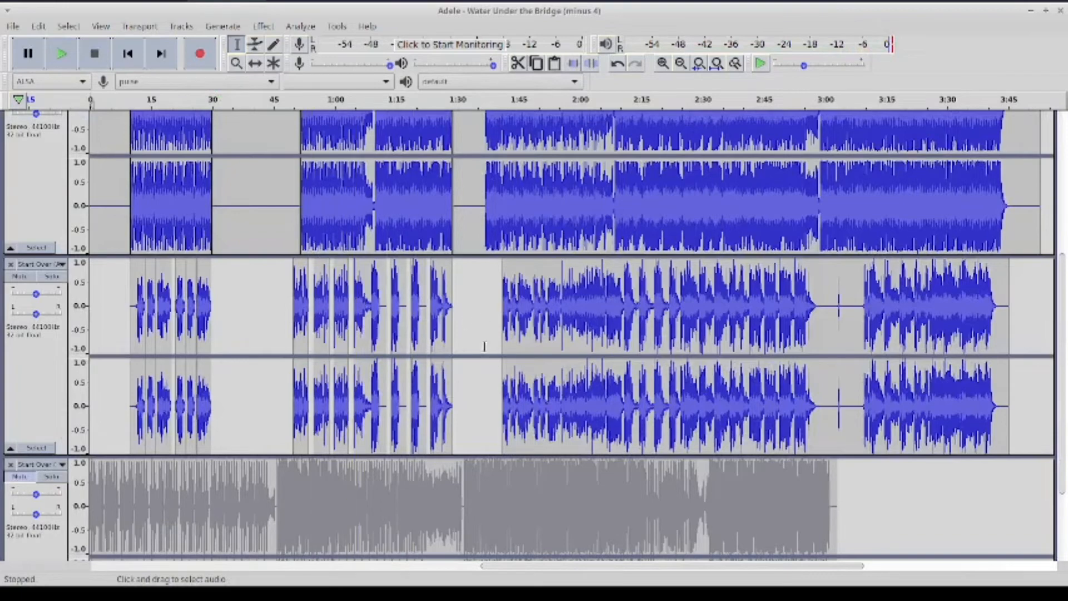
{"action": "scroll", "coordinate": [487, 337], "scroll_direction": "up", "scroll_amount": 1}
{"action": "scroll", "coordinate": [403, 363], "scroll_direction": "up", "scroll_amount": 4}
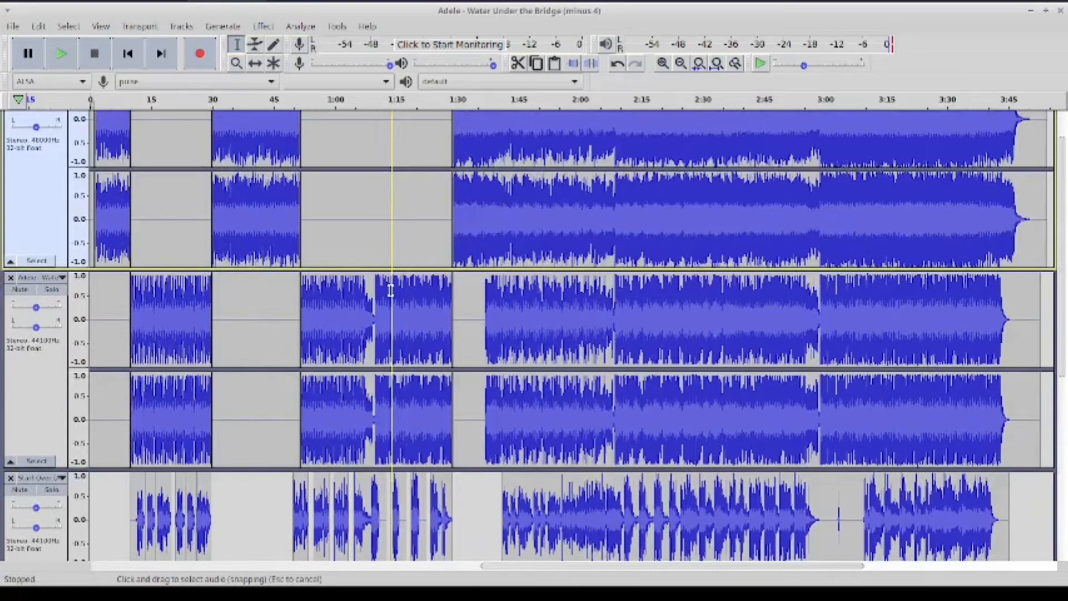
{"action": "left_click", "coordinate": [432, 219]}
{"action": "scroll", "coordinate": [436, 220], "scroll_direction": "up", "scroll_amount": 1}
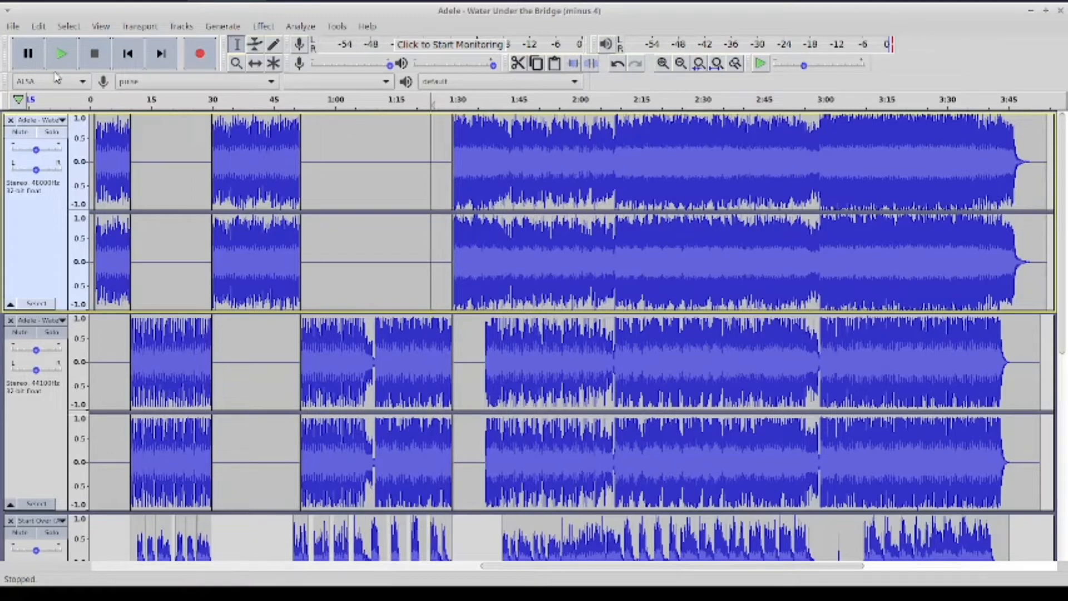
{"action": "left_click", "coordinate": [61, 54]}
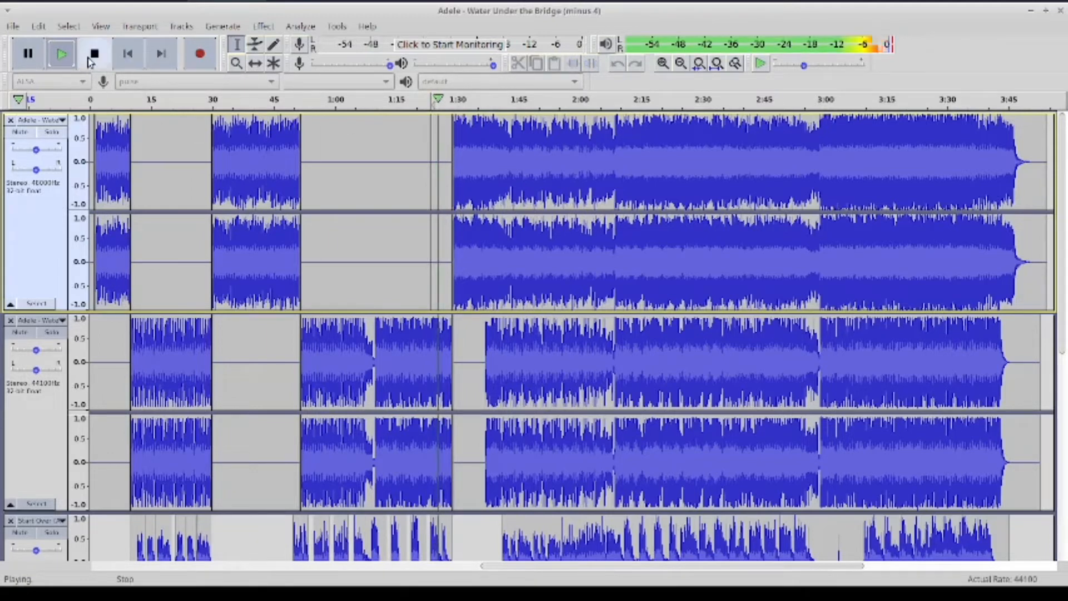
{"action": "left_click", "coordinate": [91, 57]}
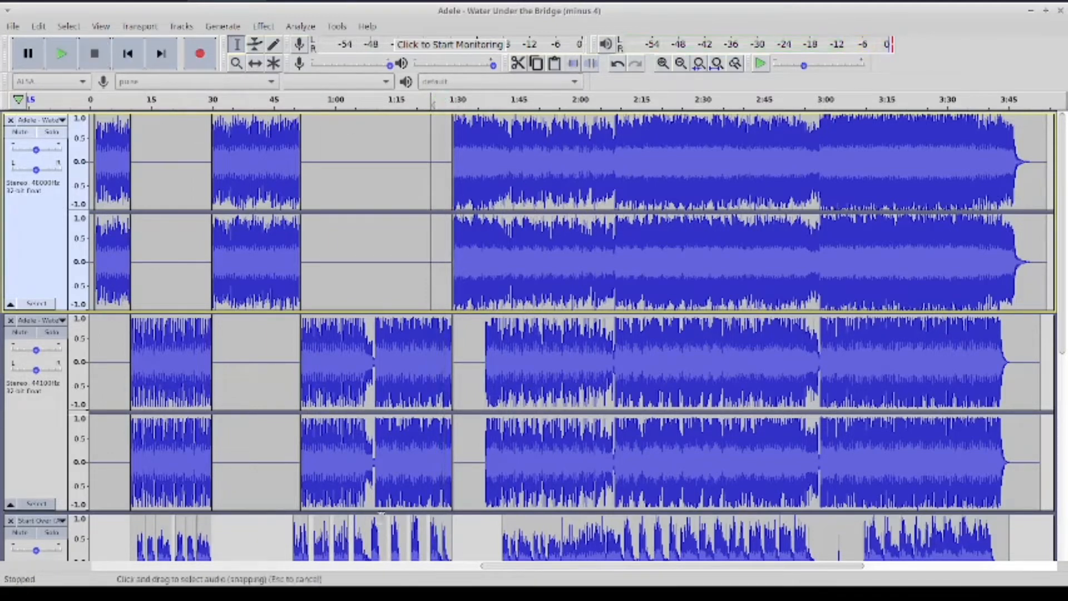
Silence the upper Start Over track between about 1:25.6 and 1:26.2, in the gap between the two phrases
{"action": "left_click", "coordinate": [426, 534]}
{"action": "scroll", "coordinate": [627, 172], "scroll_direction": "down", "scroll_amount": 3}
{"action": "left_click", "coordinate": [662, 62]}
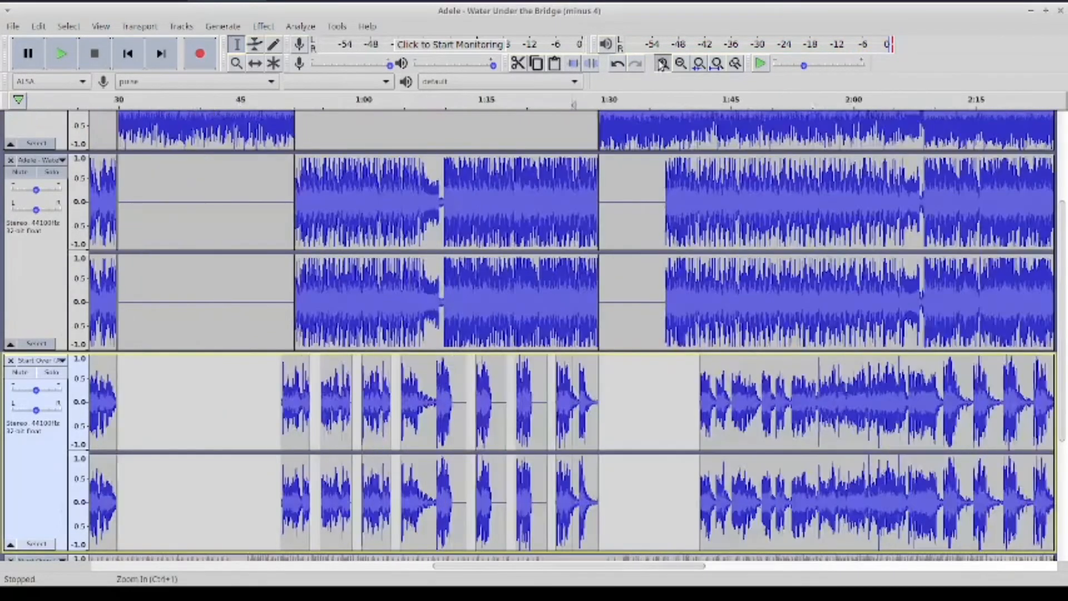
{"action": "left_click", "coordinate": [662, 63]}
{"action": "left_click", "coordinate": [662, 63]}
{"action": "left_click", "coordinate": [662, 62]}
{"action": "left_click", "coordinate": [662, 63]}
{"action": "left_click_drag", "start_coordinate": [578, 399], "coordinate": [671, 403]}
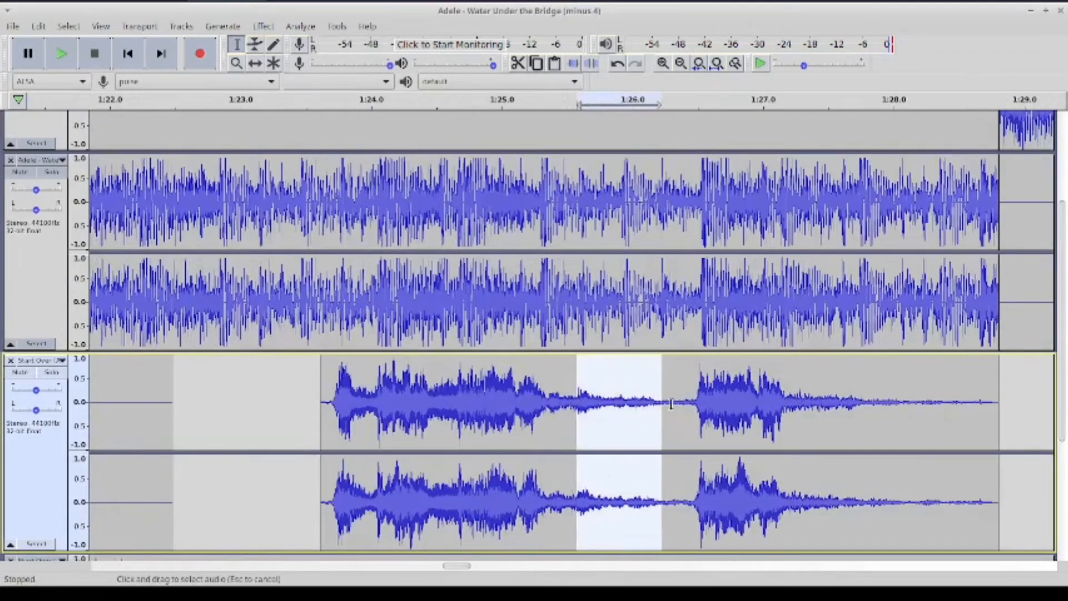
{"action": "left_click", "coordinate": [591, 63]}
Play the mix from about 1:23 across the silenced gap and the switch back to the first Adele track near 1:29
{"action": "left_click", "coordinate": [276, 295]}
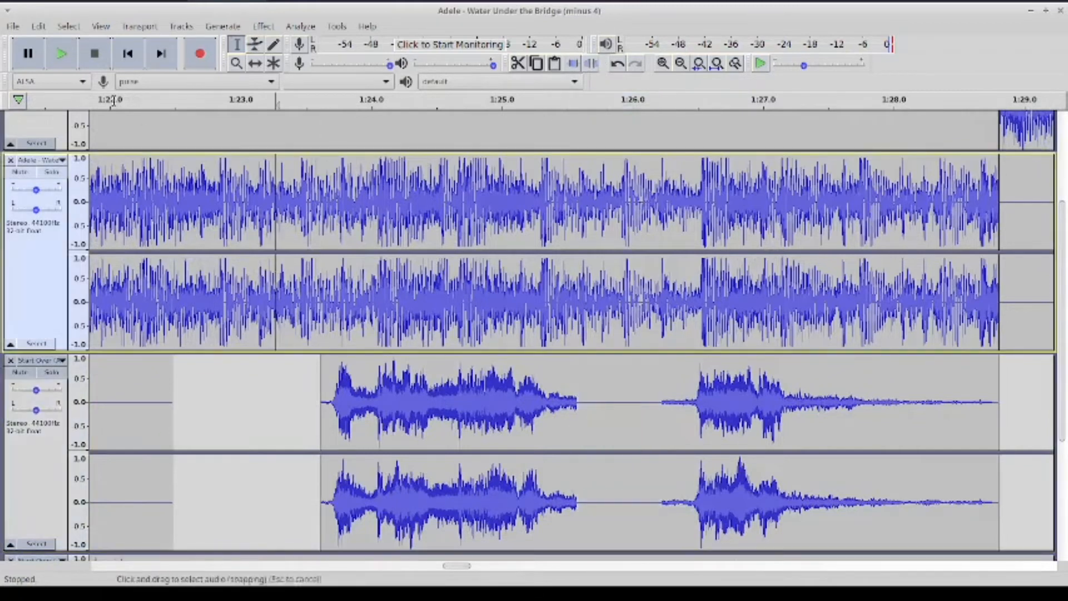
{"action": "left_click", "coordinate": [61, 53]}
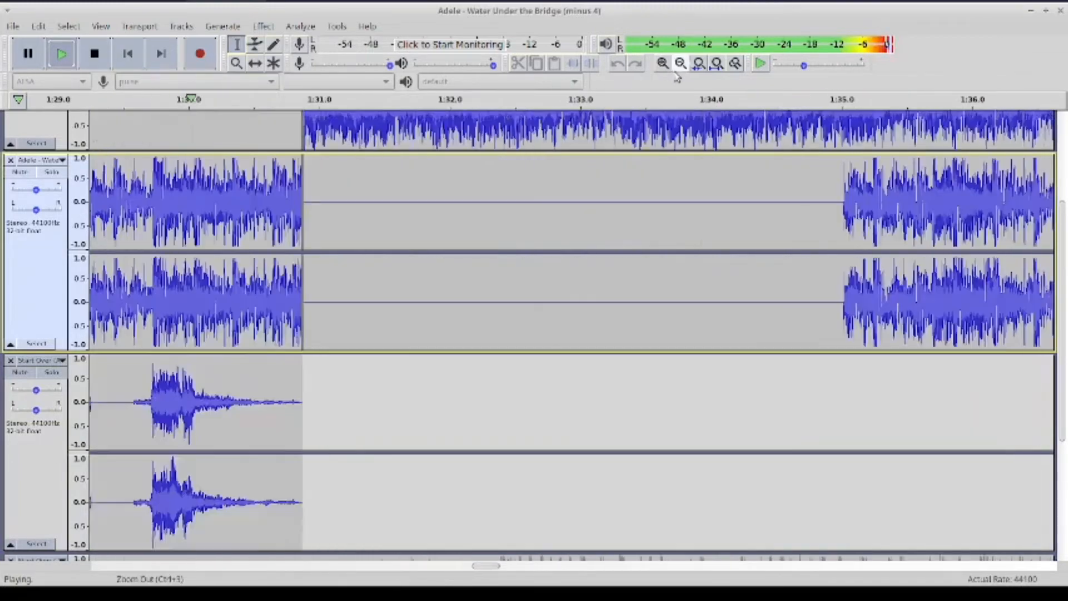
{"action": "left_click", "coordinate": [680, 63]}
{"action": "left_click", "coordinate": [680, 64]}
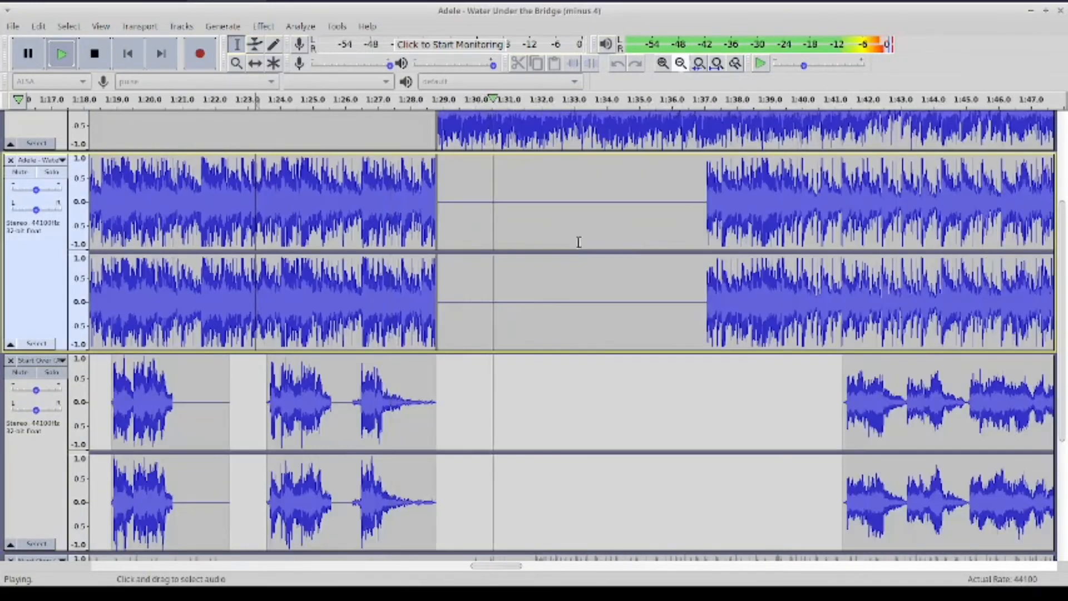
{"action": "scroll", "coordinate": [534, 278], "scroll_direction": "up", "scroll_amount": 3}
{"action": "left_click", "coordinate": [105, 51]}
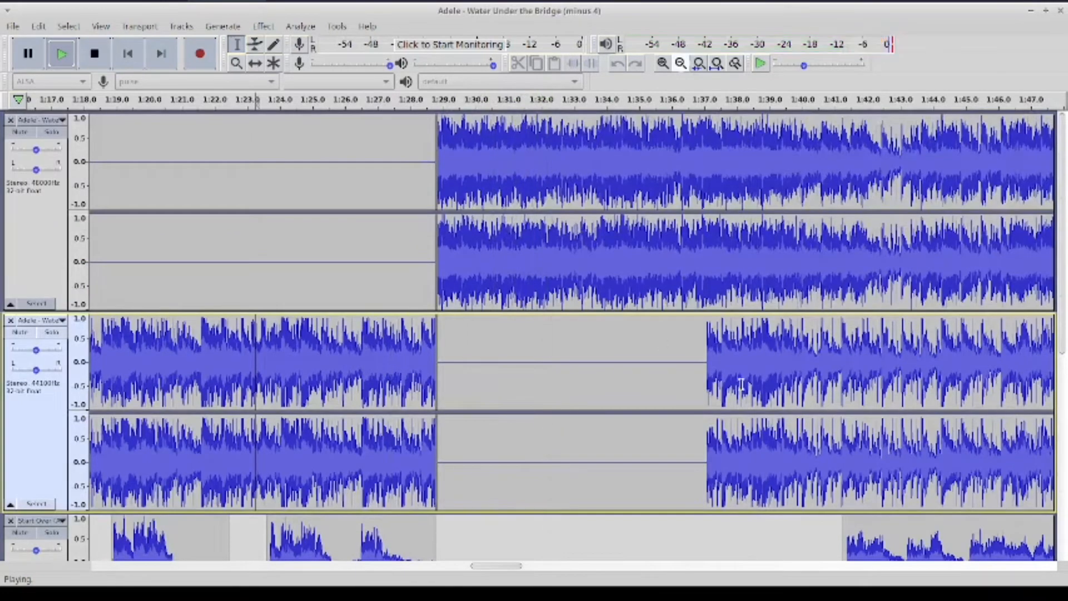
Examine the Adele tracks and the Start Over phrases between about 1:29 and 2:15
{"action": "scroll", "coordinate": [667, 328], "scroll_direction": "down", "scroll_amount": 3}
{"action": "left_click", "coordinate": [689, 294]}
{"action": "scroll", "coordinate": [692, 295], "scroll_direction": "right", "scroll_amount": 10}
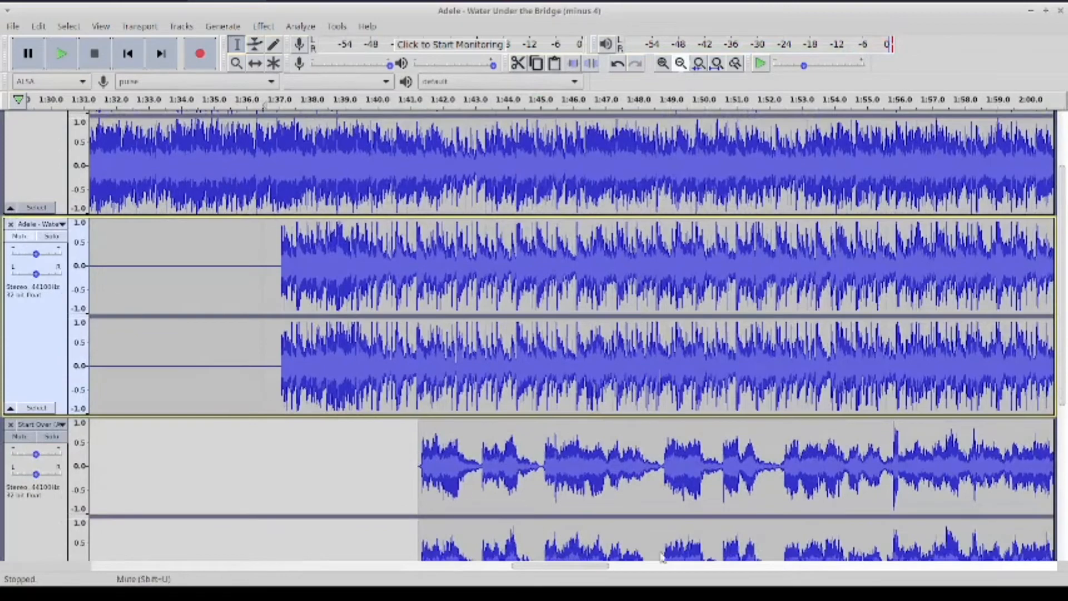
{"action": "scroll", "coordinate": [785, 406], "scroll_direction": "up", "scroll_amount": 3}
{"action": "left_click", "coordinate": [680, 63]}
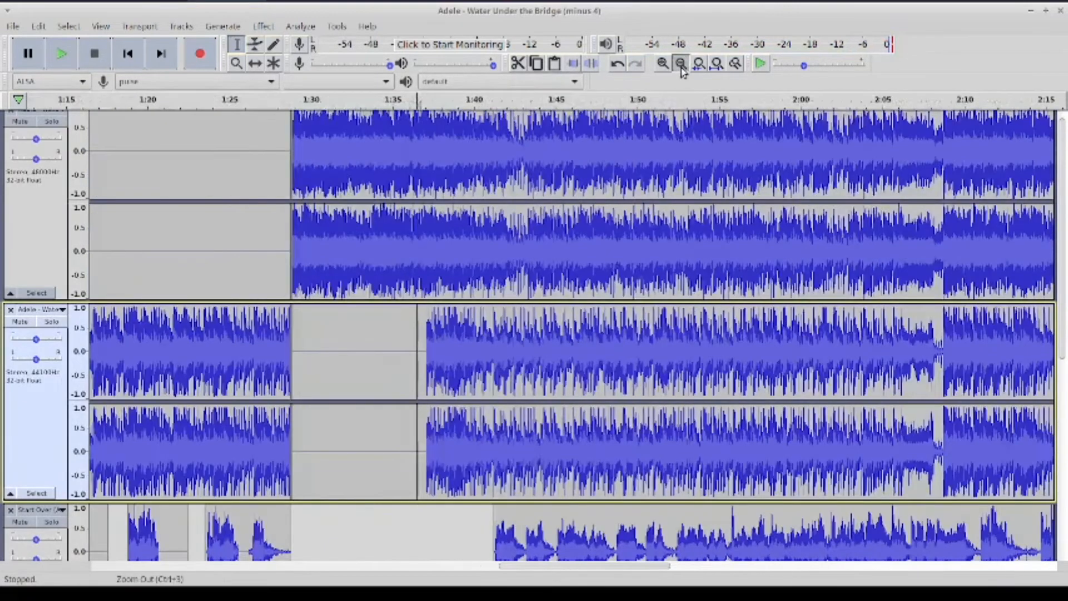
{"action": "left_click", "coordinate": [680, 63]}
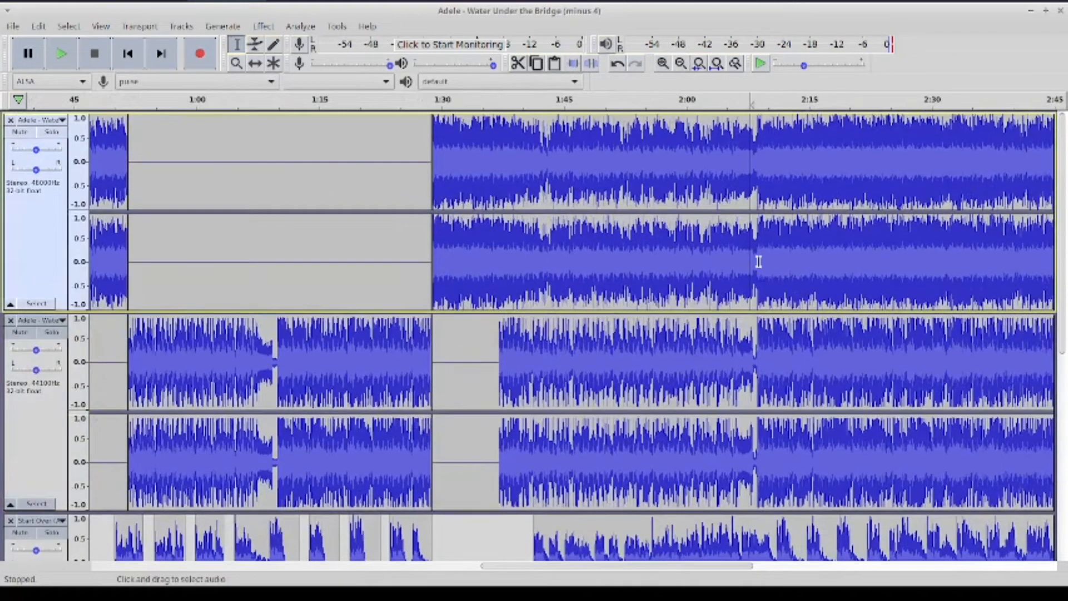
{"action": "scroll", "coordinate": [761, 363], "scroll_direction": "down", "scroll_amount": 7}
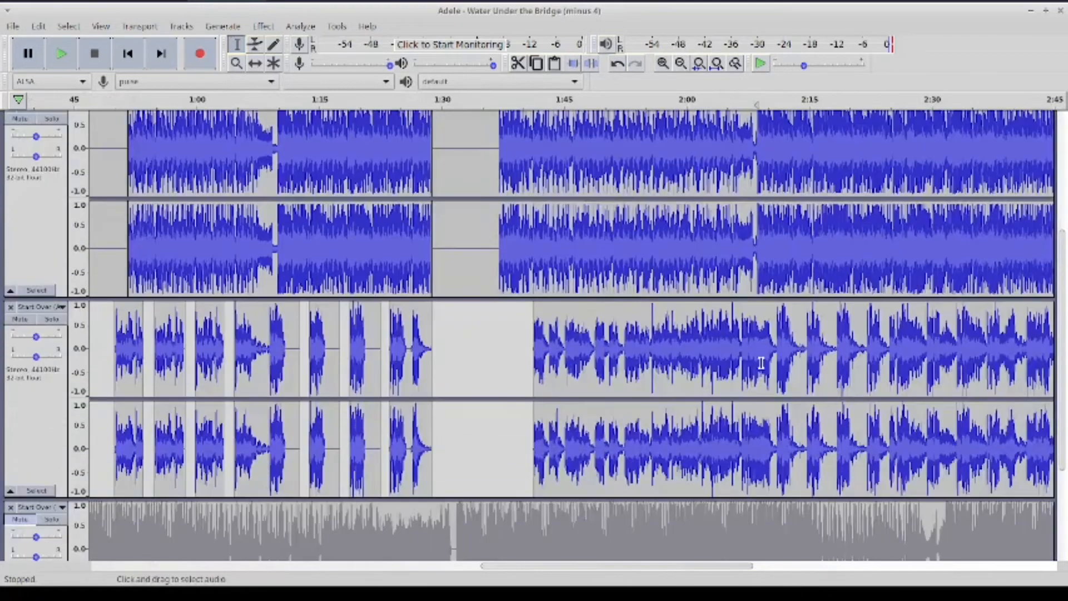
{"action": "scroll", "coordinate": [761, 363], "scroll_direction": "down", "scroll_amount": 4}
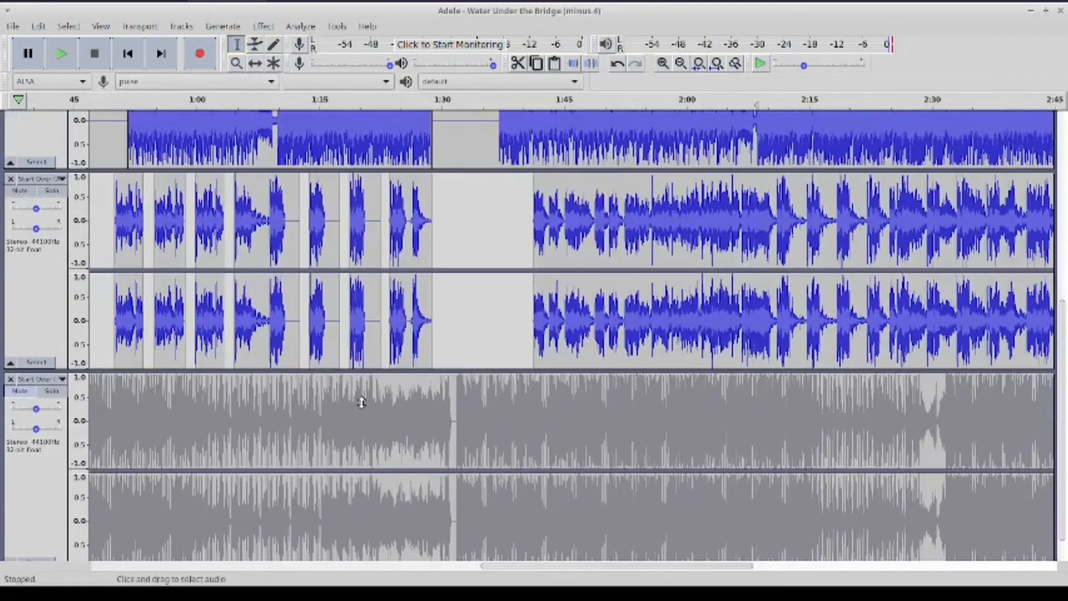
Examine the muted Start Over track around its short pause near 1:31 against the phrases above it
{"action": "left_click", "coordinate": [363, 440]}
{"action": "scroll", "coordinate": [363, 440], "scroll_direction": "down", "scroll_amount": 1}
{"action": "left_click", "coordinate": [680, 63]}
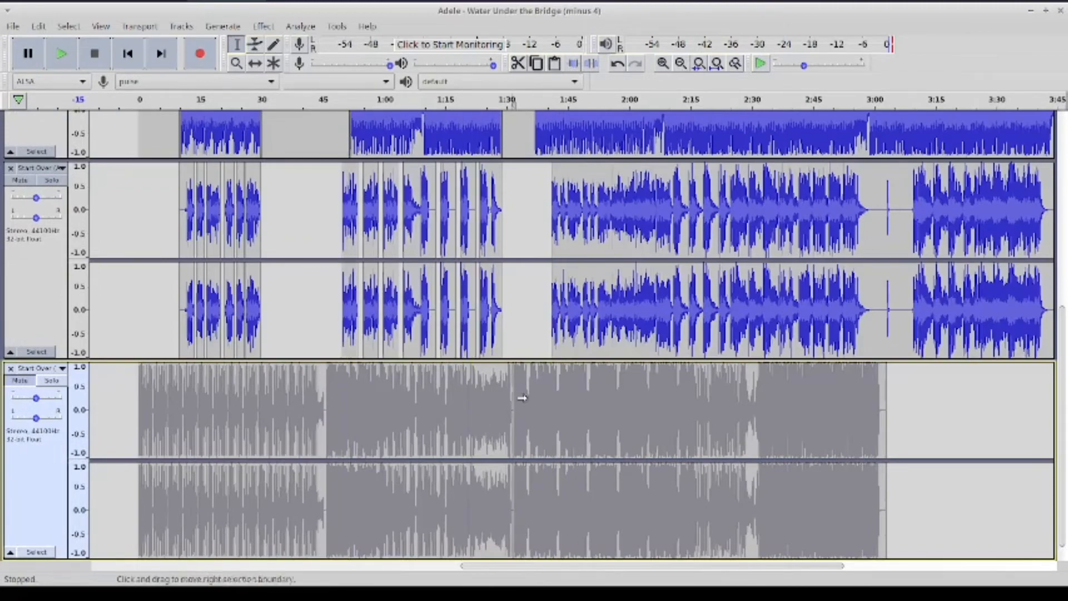
{"action": "left_click", "coordinate": [662, 64]}
{"action": "left_click", "coordinate": [662, 63]}
{"action": "left_click", "coordinate": [662, 63]}
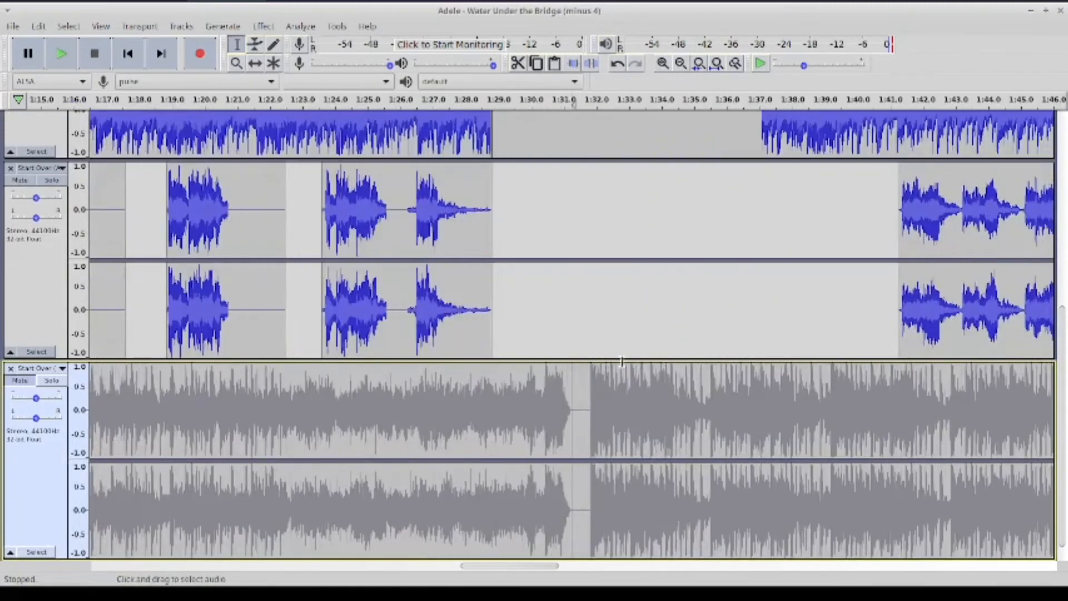
{"action": "left_click", "coordinate": [414, 414]}
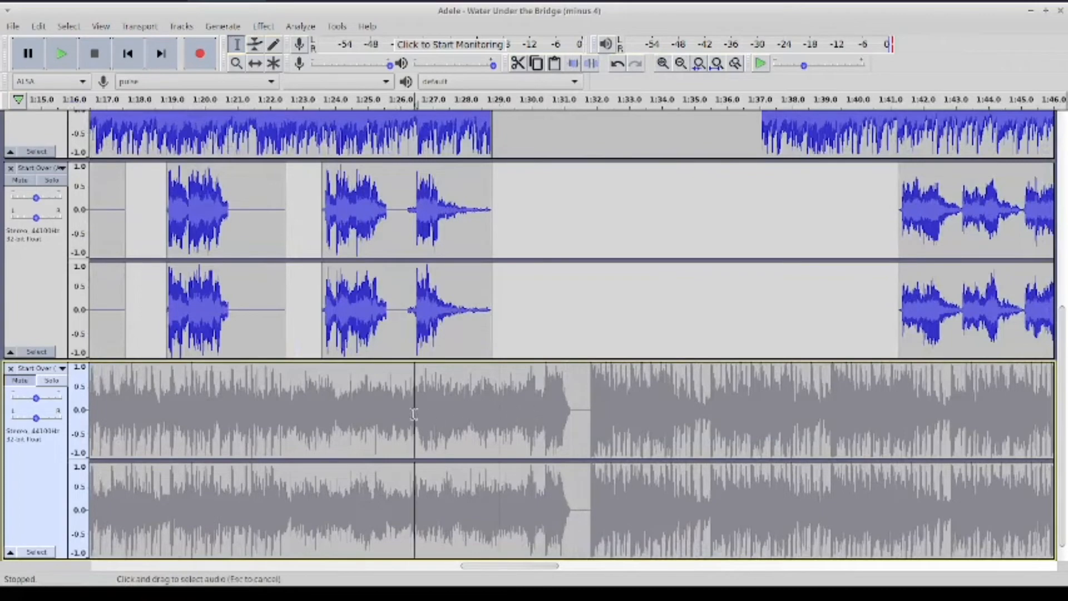
{"action": "left_click", "coordinate": [681, 64]}
{"action": "left_click", "coordinate": [681, 63]}
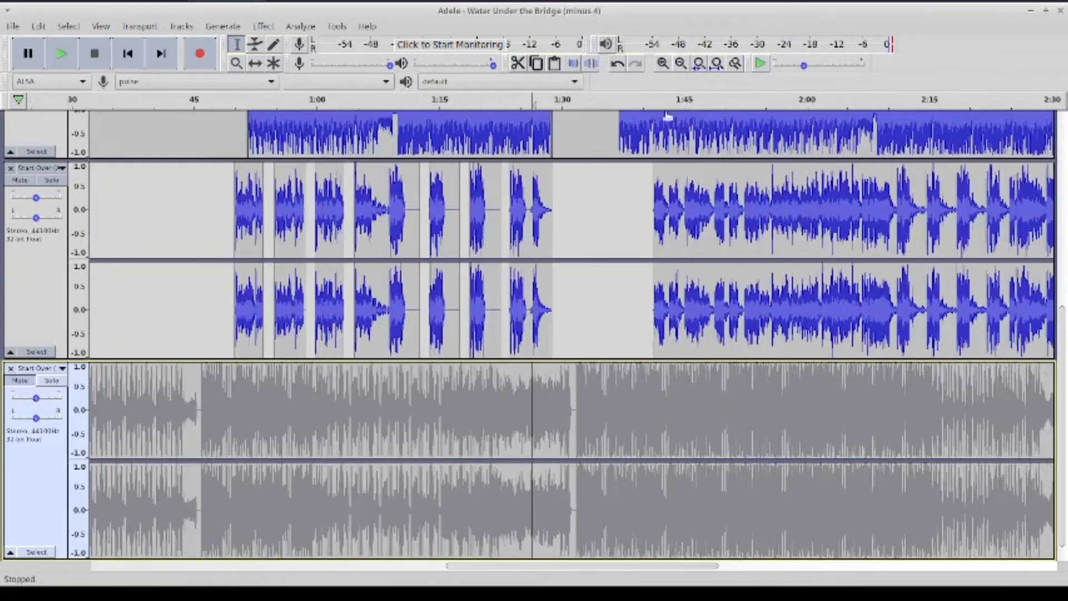
Split the muted Start Over track at its pause near 0:45 and move the following part to start at about 1:21
{"action": "left_click", "coordinate": [198, 407]}
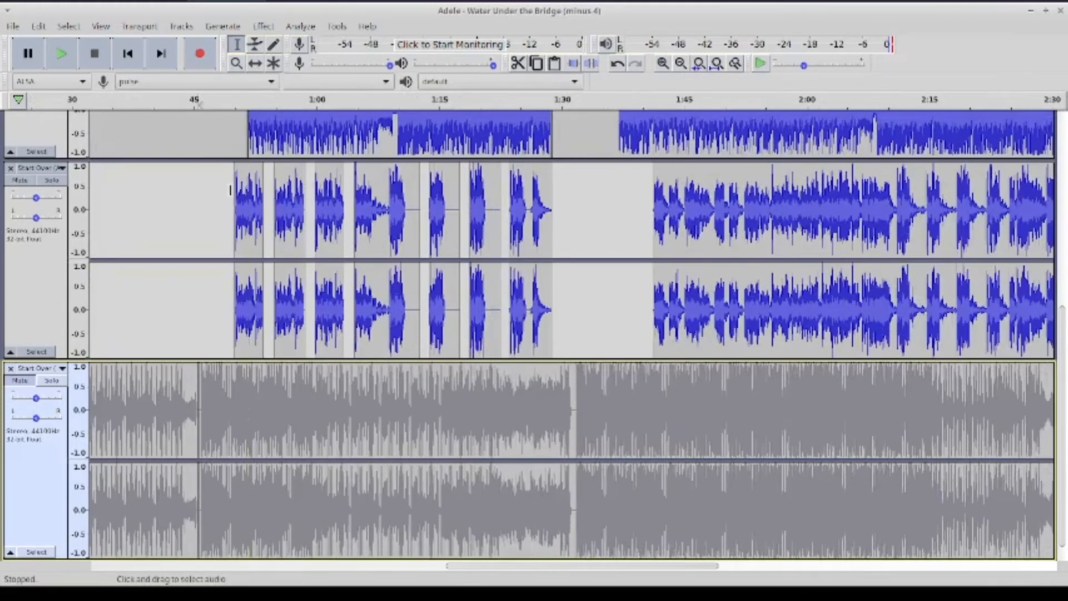
{"action": "left_click", "coordinate": [255, 62]}
{"action": "left_click_drag", "start_coordinate": [467, 447], "coordinate": [733, 386]}
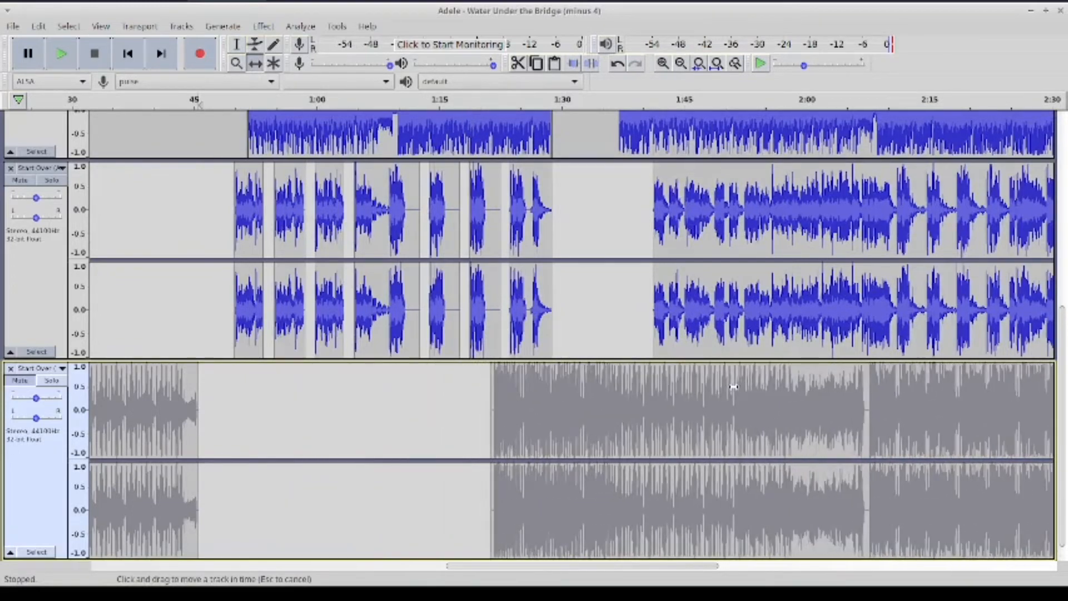
Examine the Adele tracks and the Start Over phrases between about 1:33 and 2:03
{"action": "scroll", "coordinate": [707, 356], "scroll_direction": "up", "scroll_amount": 6}
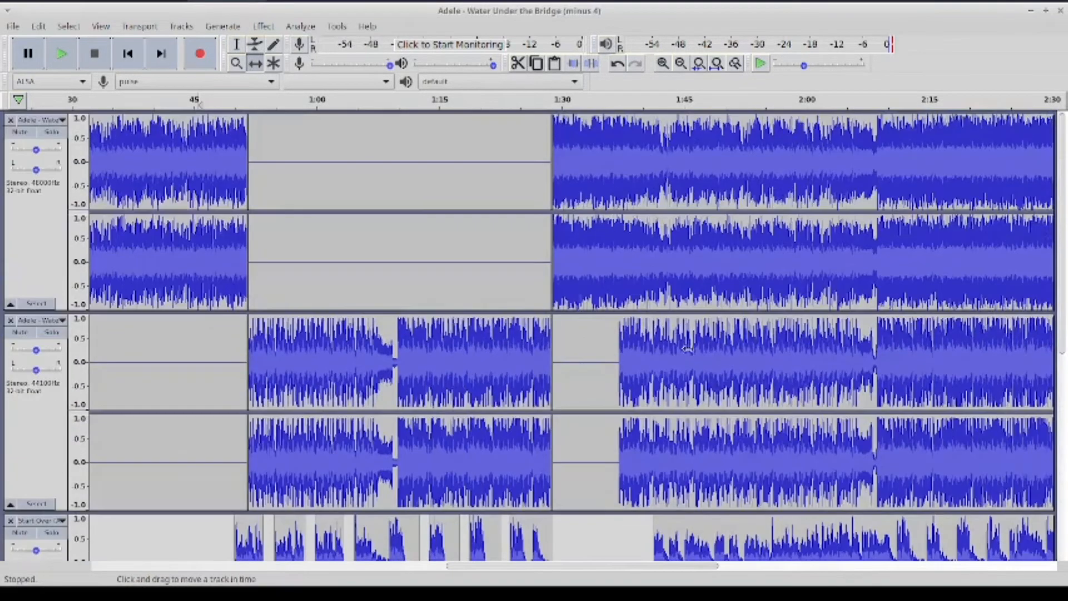
{"action": "scroll", "coordinate": [634, 331], "scroll_direction": "down", "scroll_amount": 1}
{"action": "scroll", "coordinate": [633, 330], "scroll_direction": "up", "scroll_amount": 1}
{"action": "left_click", "coordinate": [236, 44]}
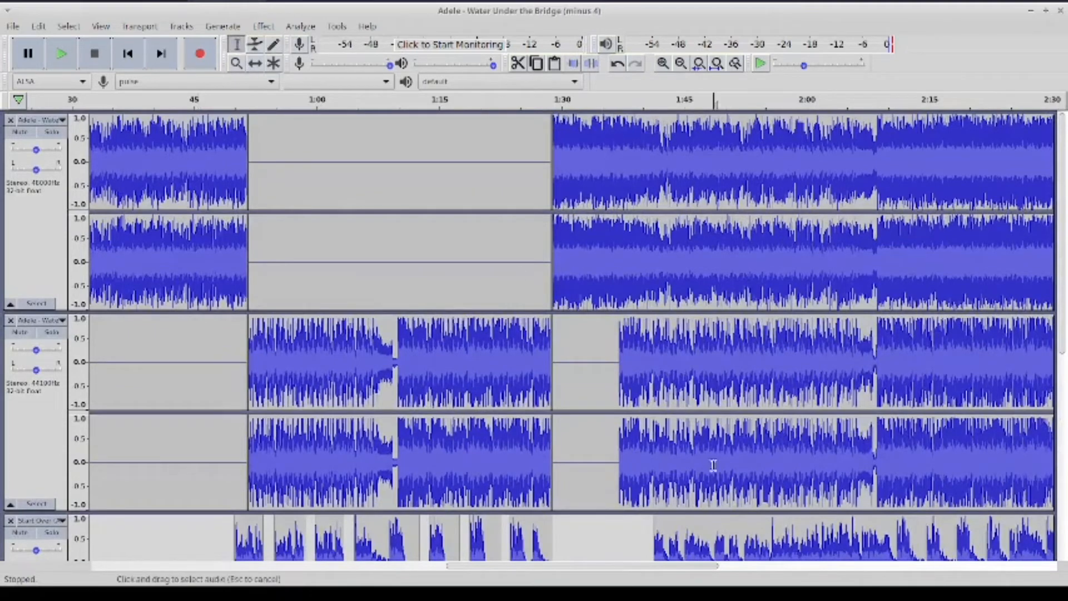
{"action": "left_click", "coordinate": [712, 465]}
{"action": "left_click", "coordinate": [662, 63]}
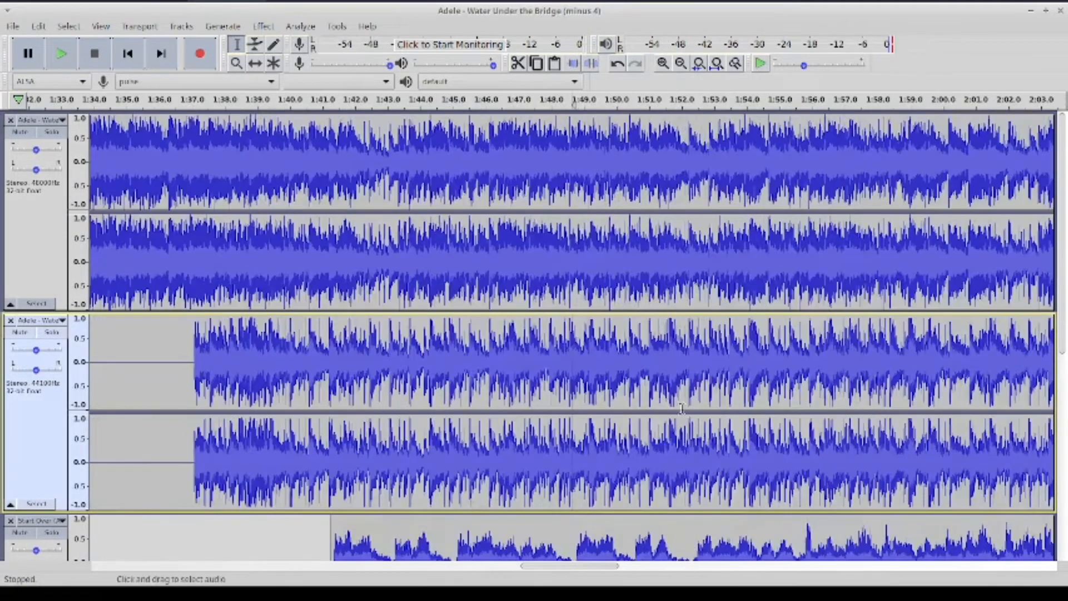
{"action": "left_click", "coordinate": [682, 66]}
{"action": "scroll", "coordinate": [585, 334], "scroll_direction": "down", "scroll_amount": 10}
{"action": "left_click", "coordinate": [585, 312]}
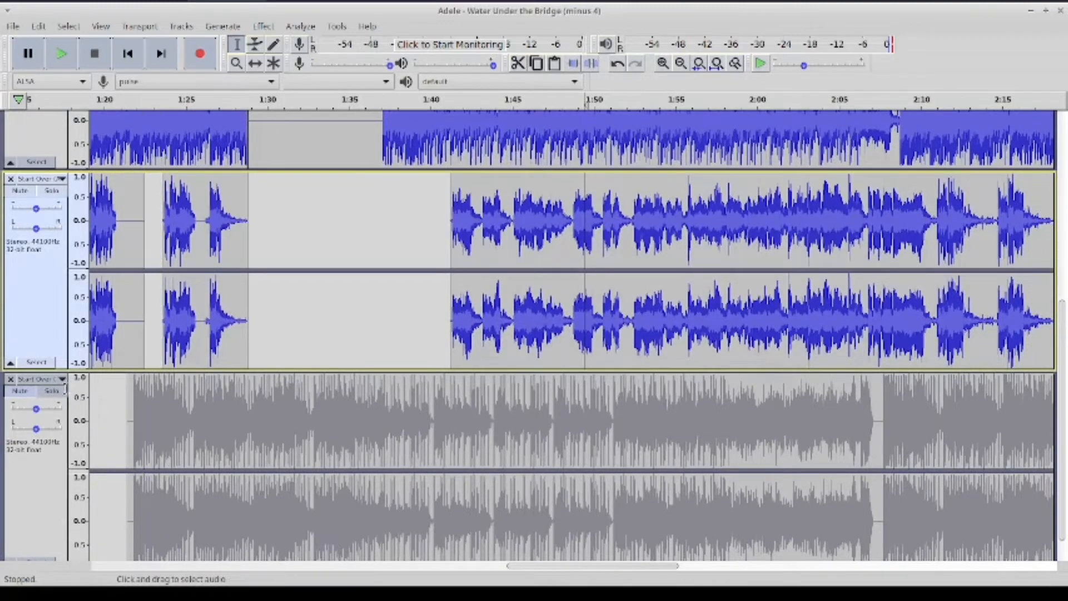
Solo the lower Start Over track and play it from the beginning for about six seconds
{"action": "left_click", "coordinate": [52, 390]}
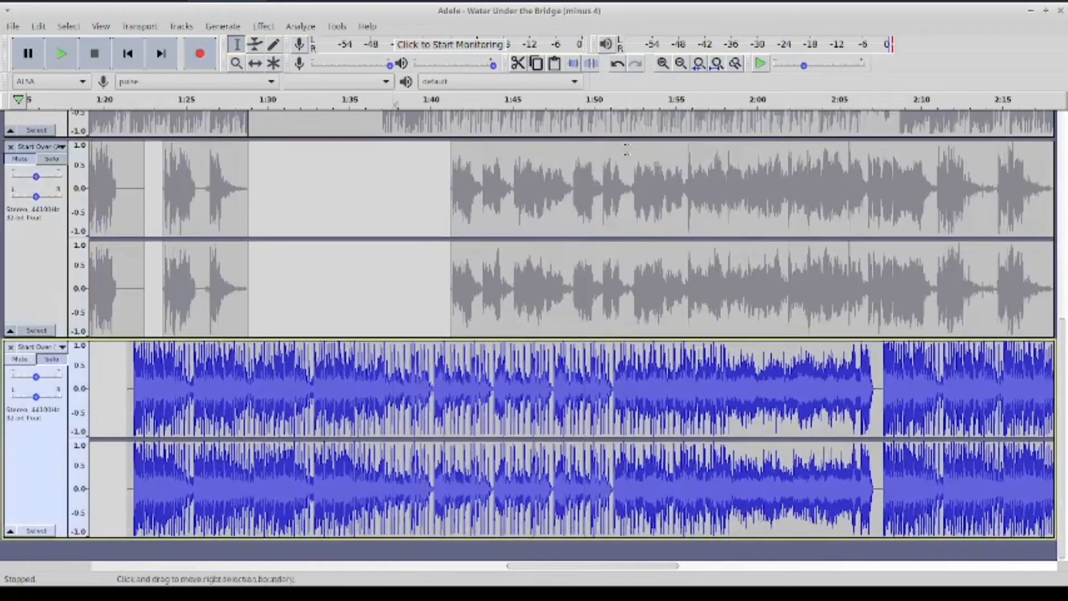
{"action": "left_click", "coordinate": [134, 61]}
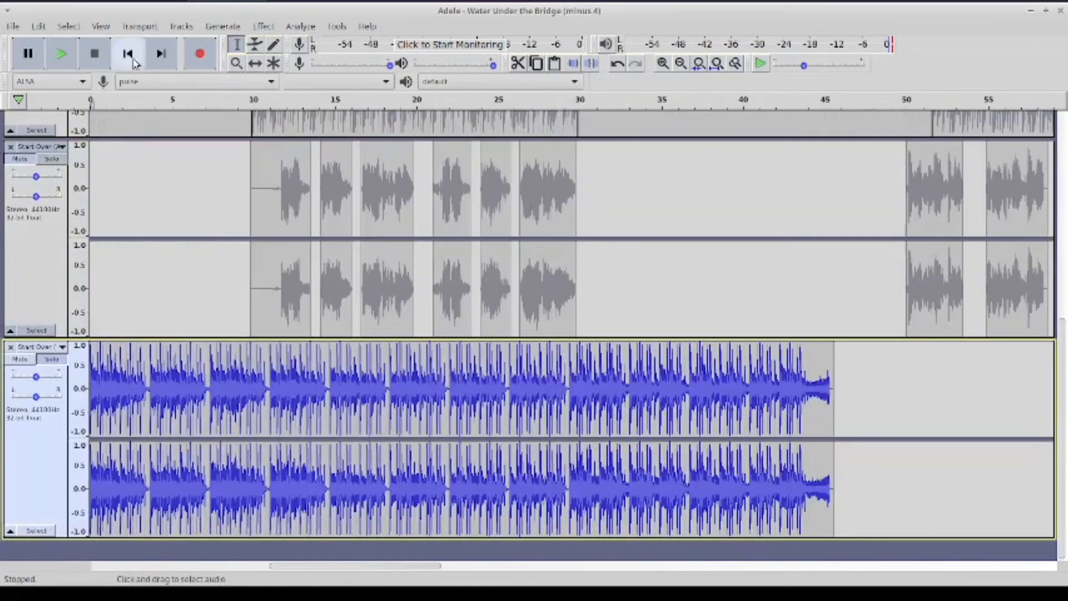
{"action": "left_click", "coordinate": [663, 63]}
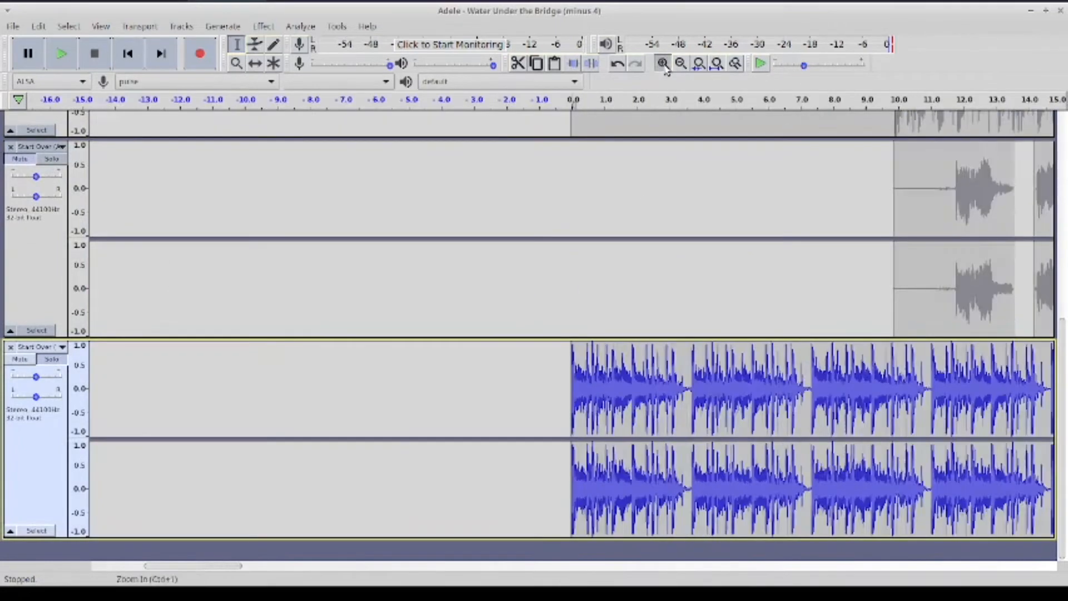
{"action": "left_click", "coordinate": [663, 64]}
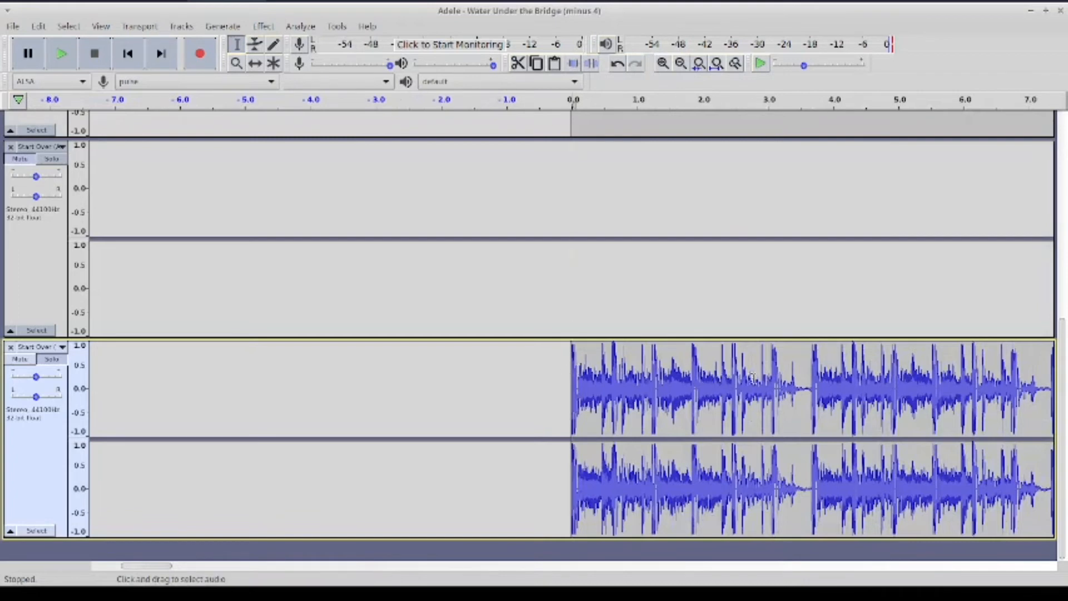
{"action": "left_click", "coordinate": [792, 392]}
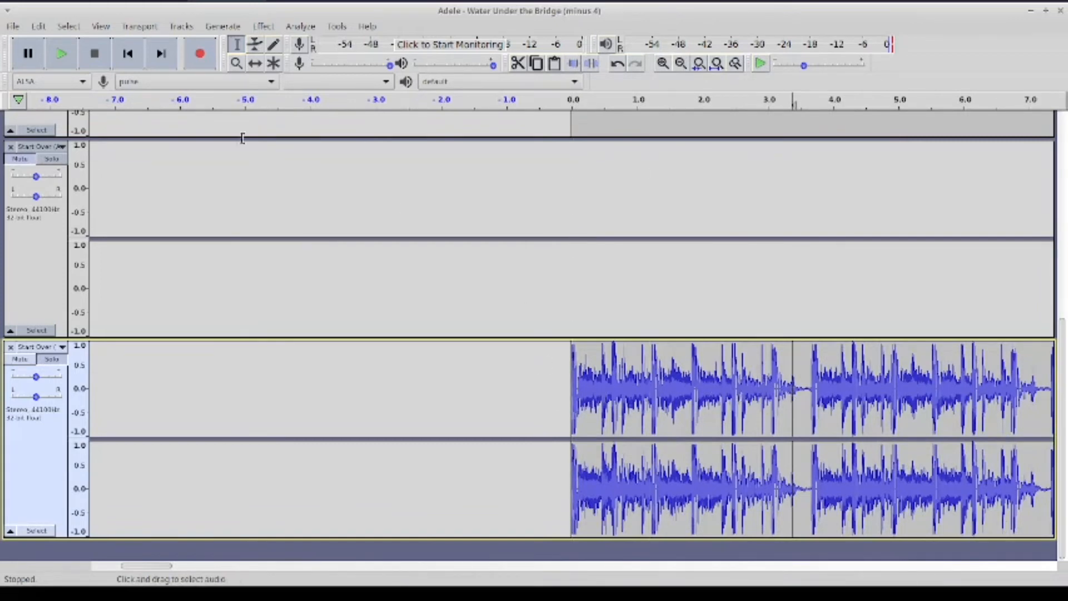
{"action": "left_click", "coordinate": [127, 54]}
{"action": "left_click", "coordinate": [61, 55]}
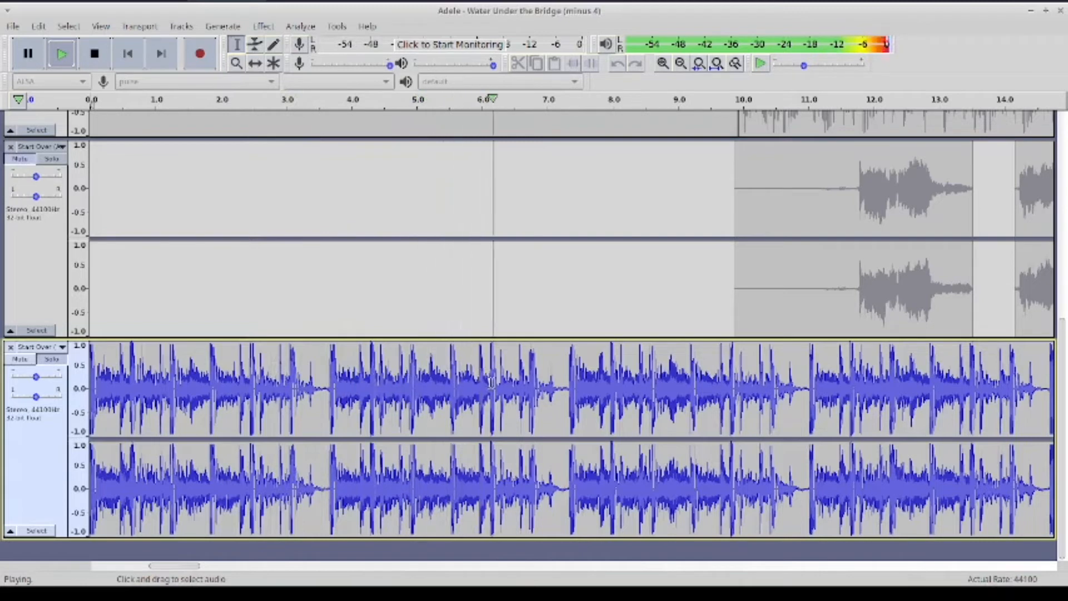
{"action": "key", "text": "space"}
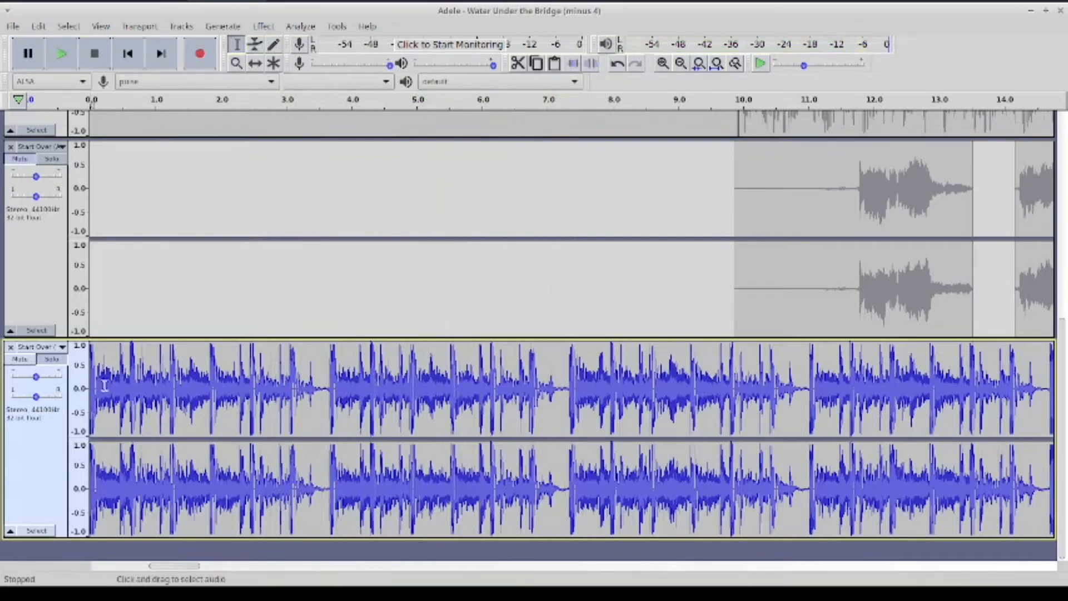
Examine the soloed Start Over track from its beginning through its end near 0:45 to the part starting at about 1:21
{"action": "left_click", "coordinate": [290, 400]}
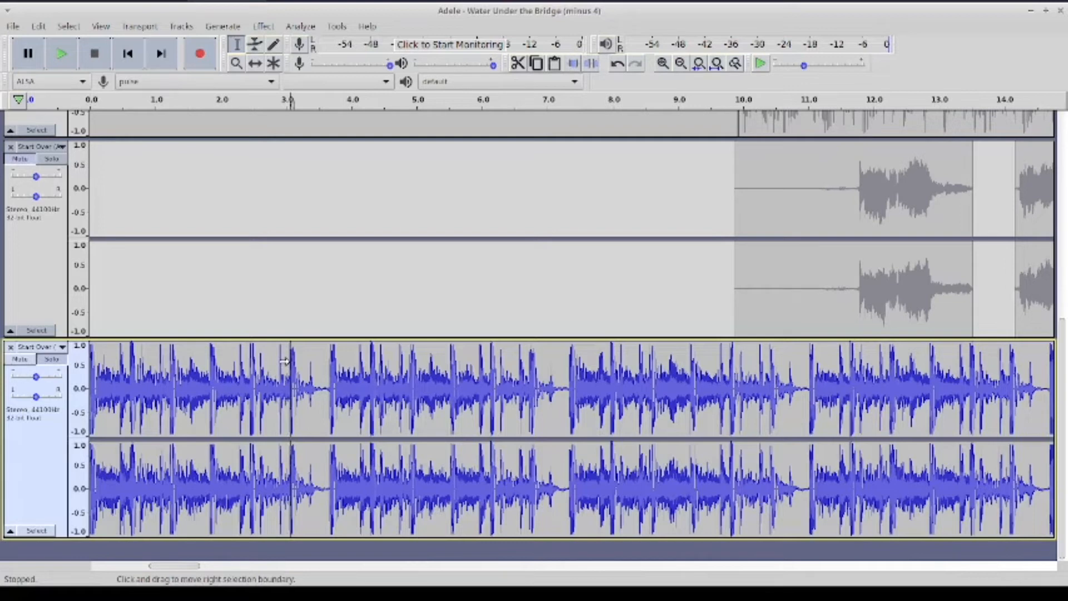
{"action": "left_click", "coordinate": [681, 63]}
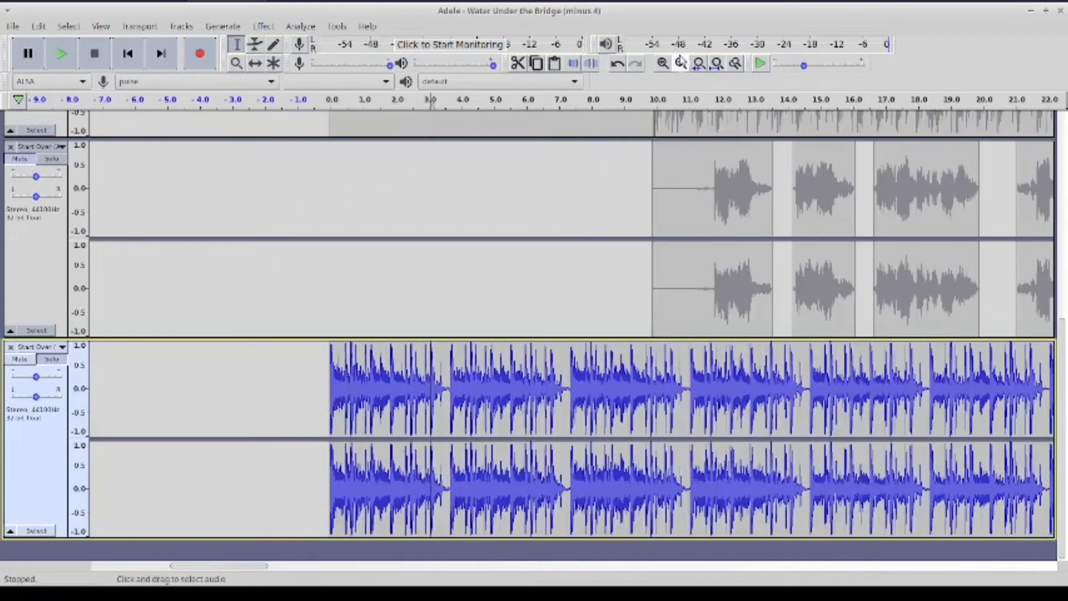
{"action": "left_click", "coordinate": [681, 63]}
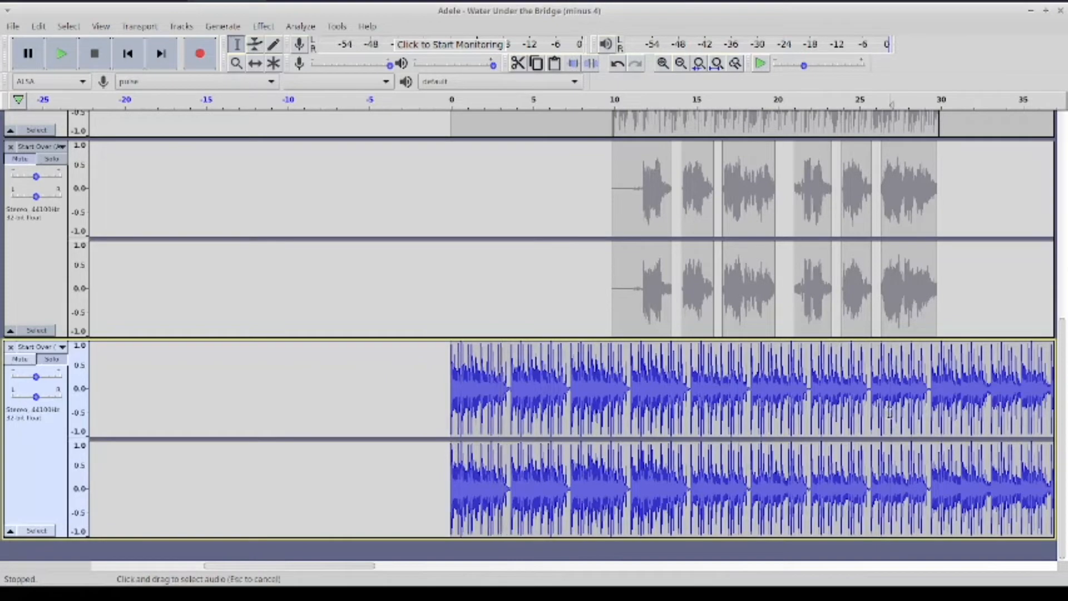
{"action": "scroll", "coordinate": [951, 413], "scroll_direction": "right", "scroll_amount": 3}
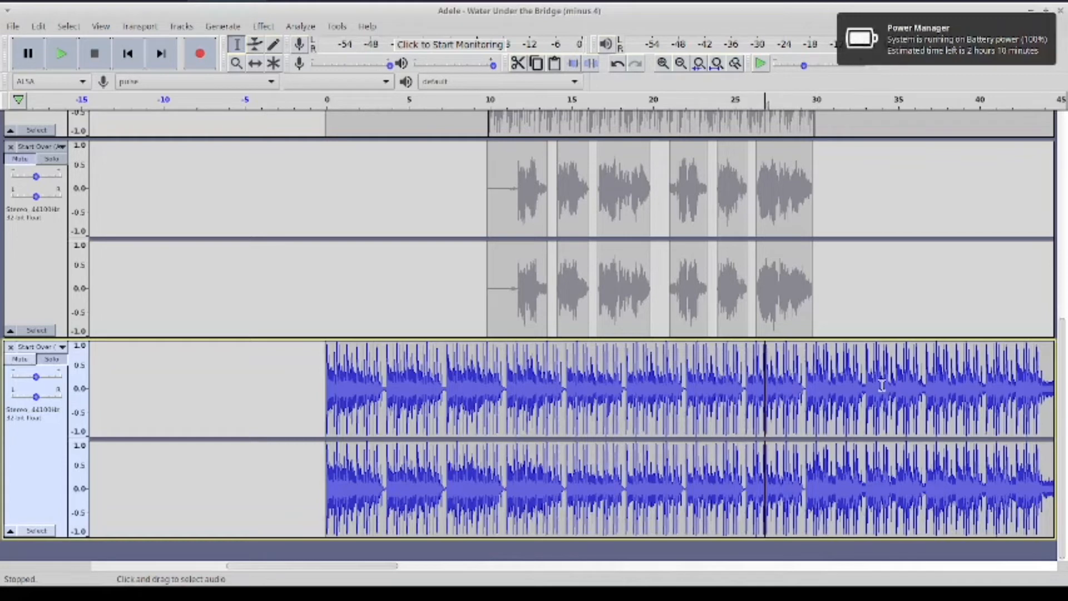
{"action": "left_click", "coordinate": [728, 373]}
{"action": "left_click", "coordinate": [760, 359]}
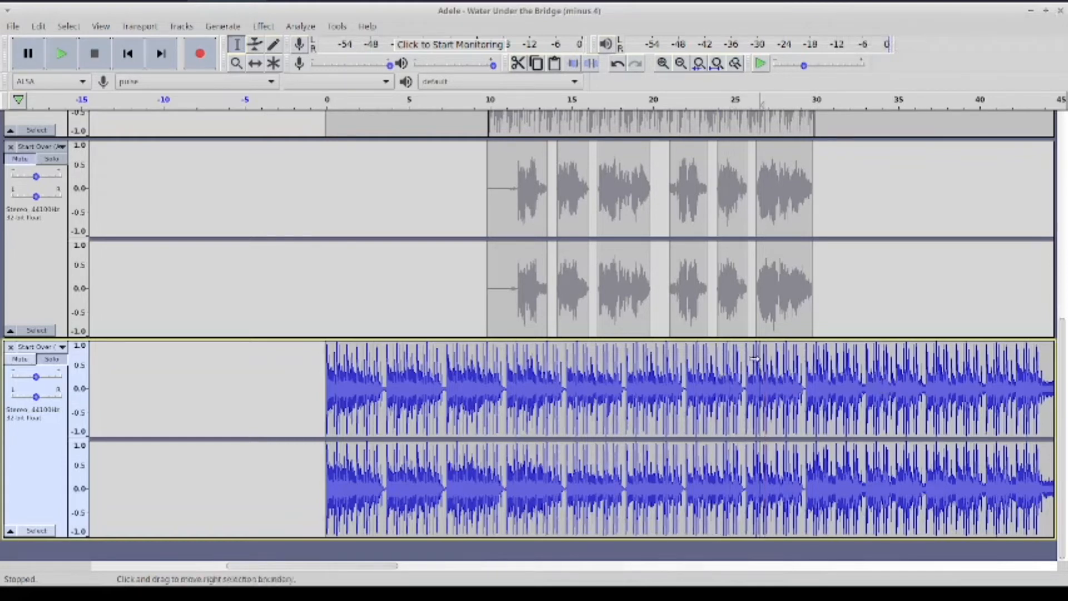
{"action": "left_click", "coordinate": [851, 359]}
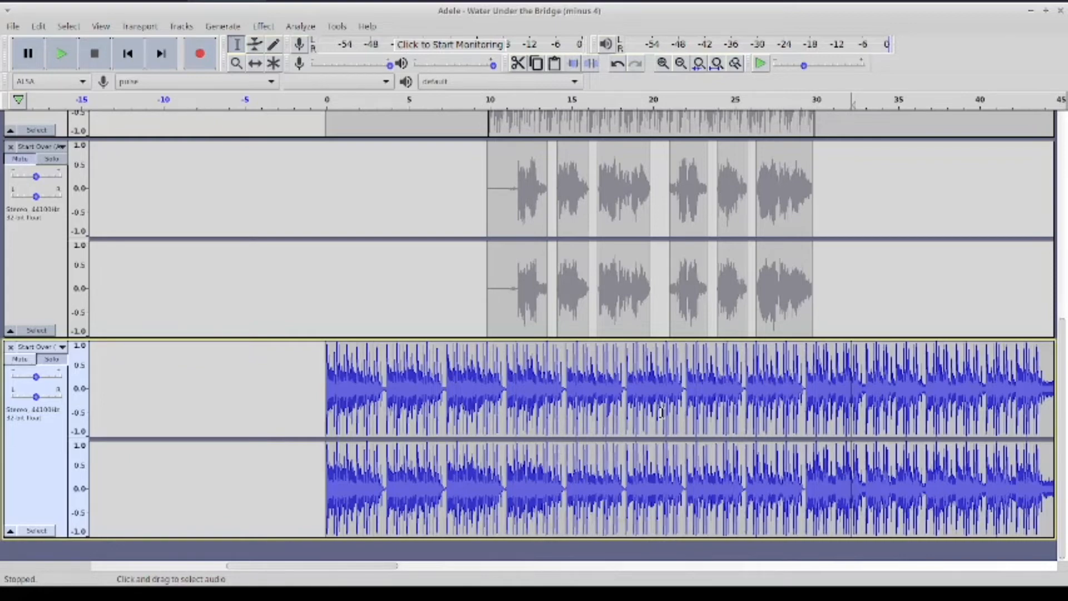
{"action": "scroll", "coordinate": [661, 412], "scroll_direction": "up", "scroll_amount": 10}
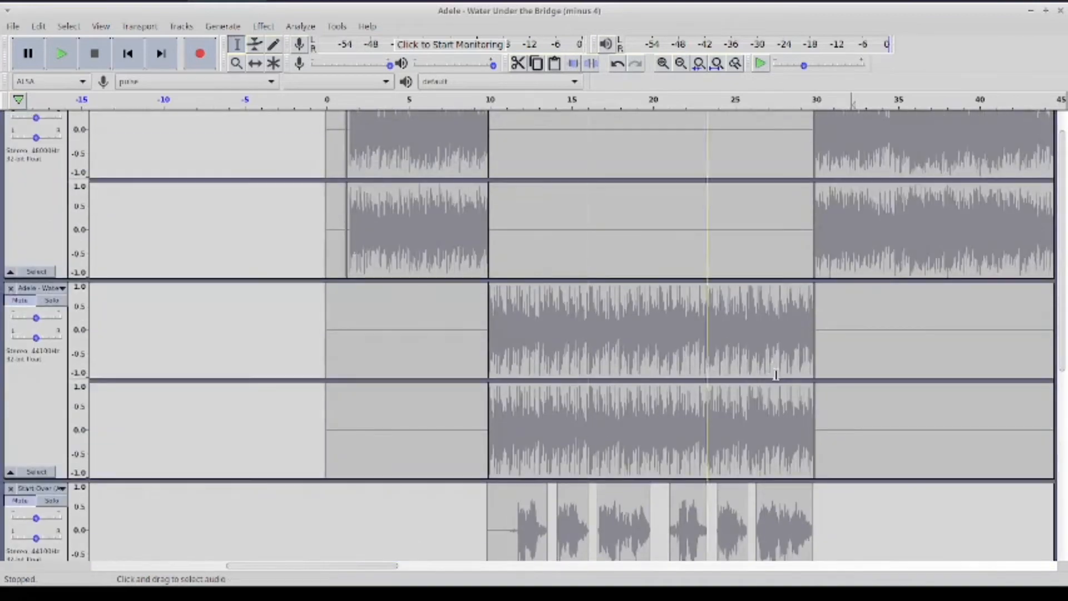
{"action": "scroll", "coordinate": [776, 376], "scroll_direction": "down", "scroll_amount": 5}
{"action": "scroll", "coordinate": [776, 375], "scroll_direction": "right", "scroll_amount": 4}
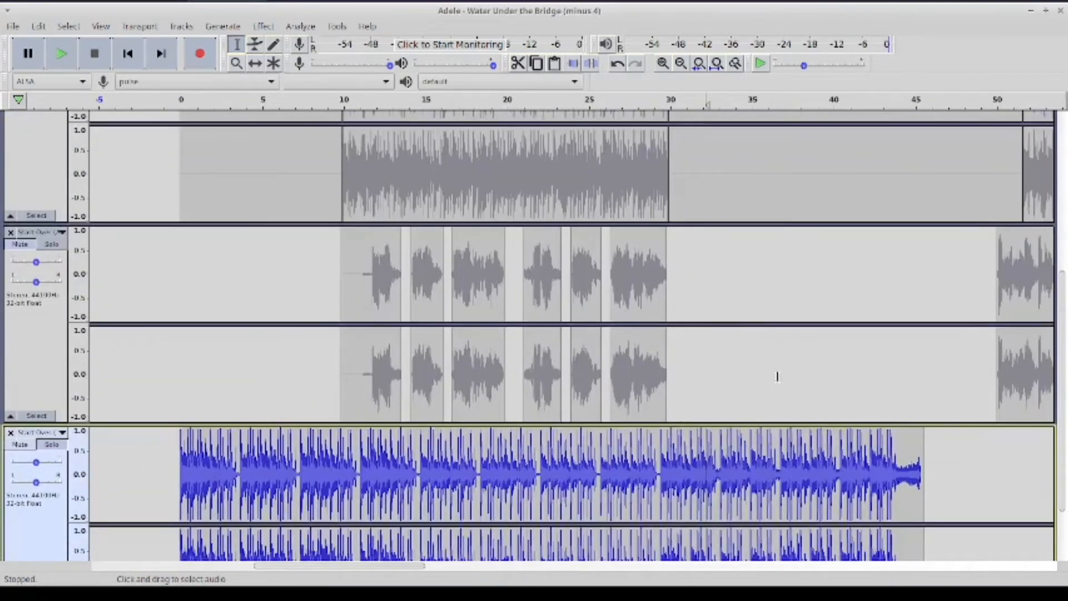
{"action": "scroll", "coordinate": [773, 383], "scroll_direction": "down", "scroll_amount": 3}
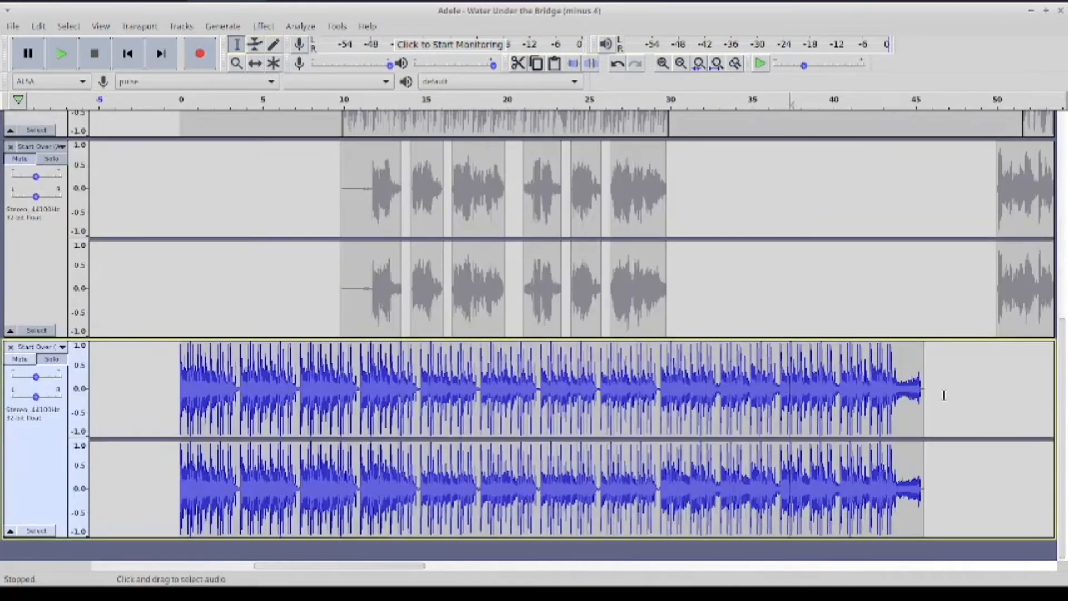
{"action": "scroll", "coordinate": [943, 395], "scroll_direction": "right", "scroll_amount": 8}
{"action": "scroll", "coordinate": [940, 394], "scroll_direction": "right", "scroll_amount": 17}
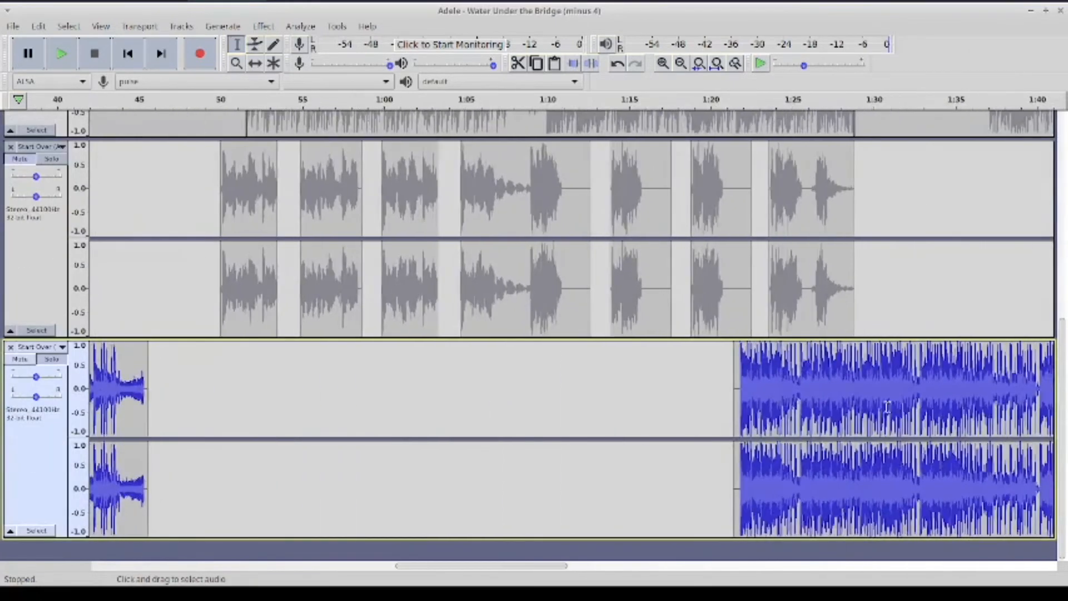
{"action": "scroll", "coordinate": [851, 411], "scroll_direction": "right", "scroll_amount": 7}
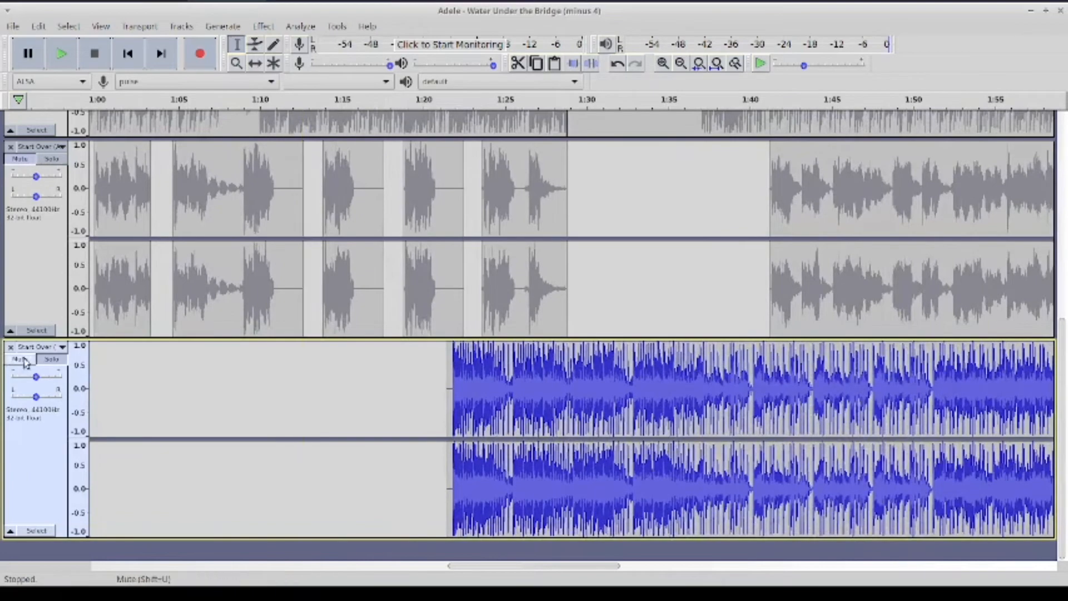
Turn off solo on the lower Start Over track and mute the second Adele track
{"action": "left_click", "coordinate": [51, 360]}
{"action": "scroll", "coordinate": [385, 395], "scroll_direction": "up", "scroll_amount": 10}
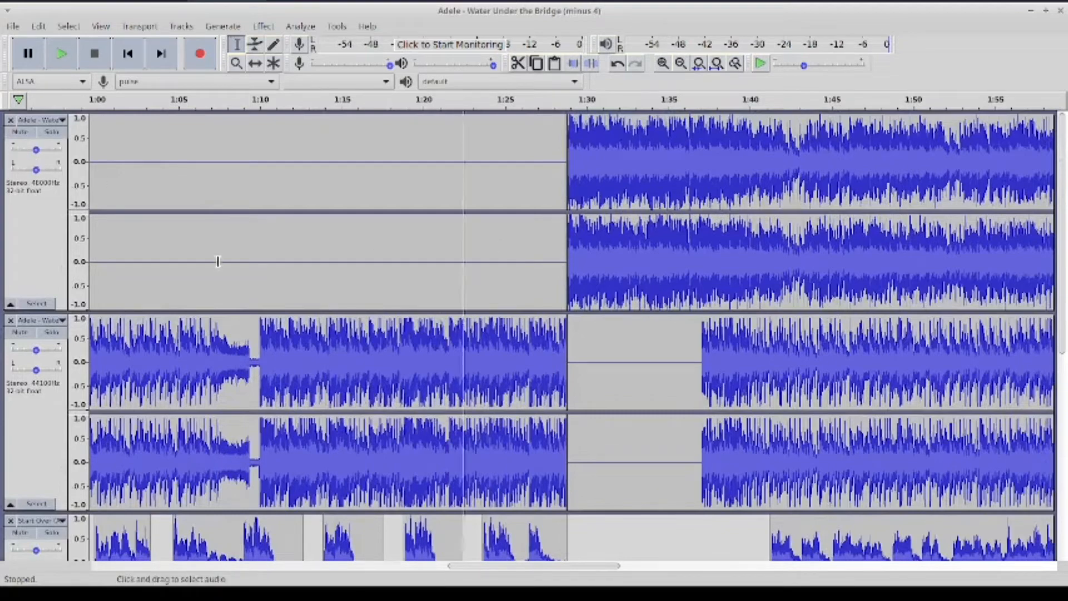
{"action": "scroll", "coordinate": [622, 287], "scroll_direction": "down", "scroll_amount": 5}
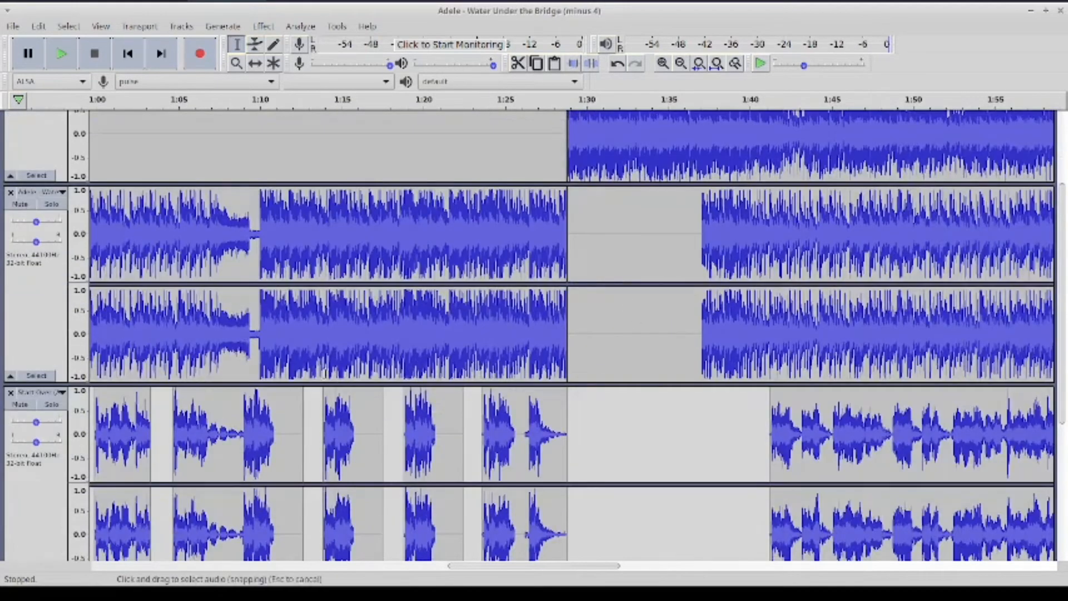
{"action": "left_click", "coordinate": [20, 204]}
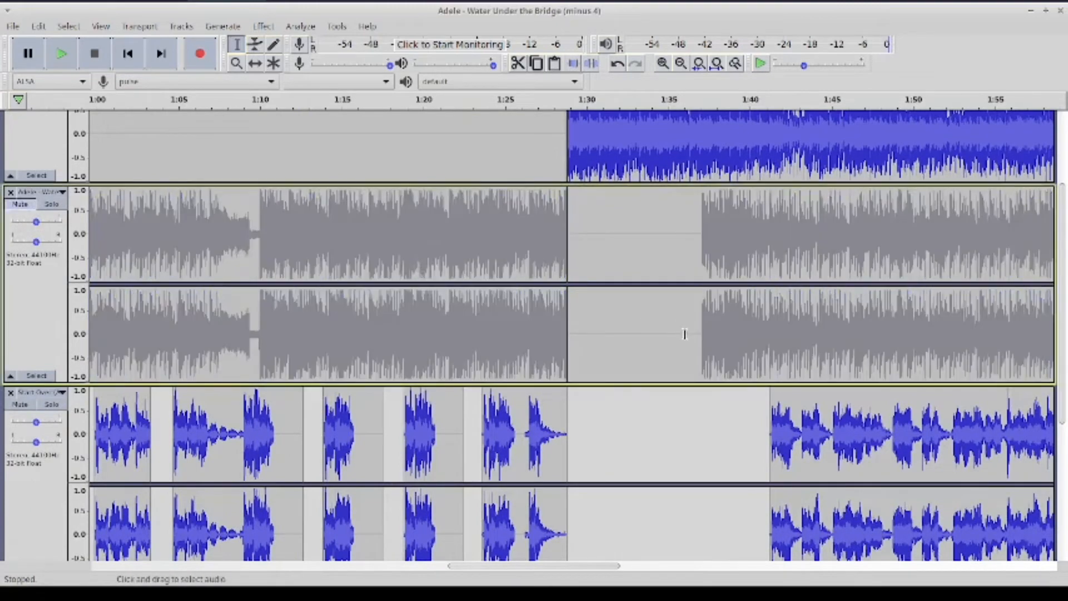
Silence the second Adele track from about 1:35 to 2:08
{"action": "scroll", "coordinate": [685, 331], "scroll_direction": "right", "scroll_amount": 3}
{"action": "scroll", "coordinate": [685, 334], "scroll_direction": "right", "scroll_amount": 10}
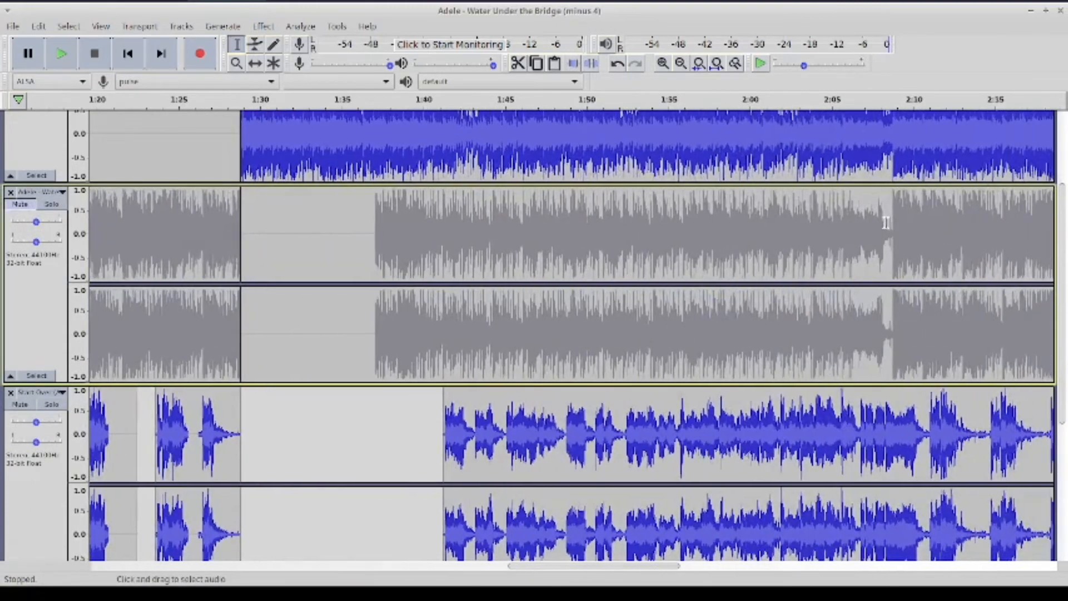
{"action": "left_click_drag", "start_coordinate": [886, 222], "coordinate": [346, 236]}
{"action": "left_click", "coordinate": [591, 63]}
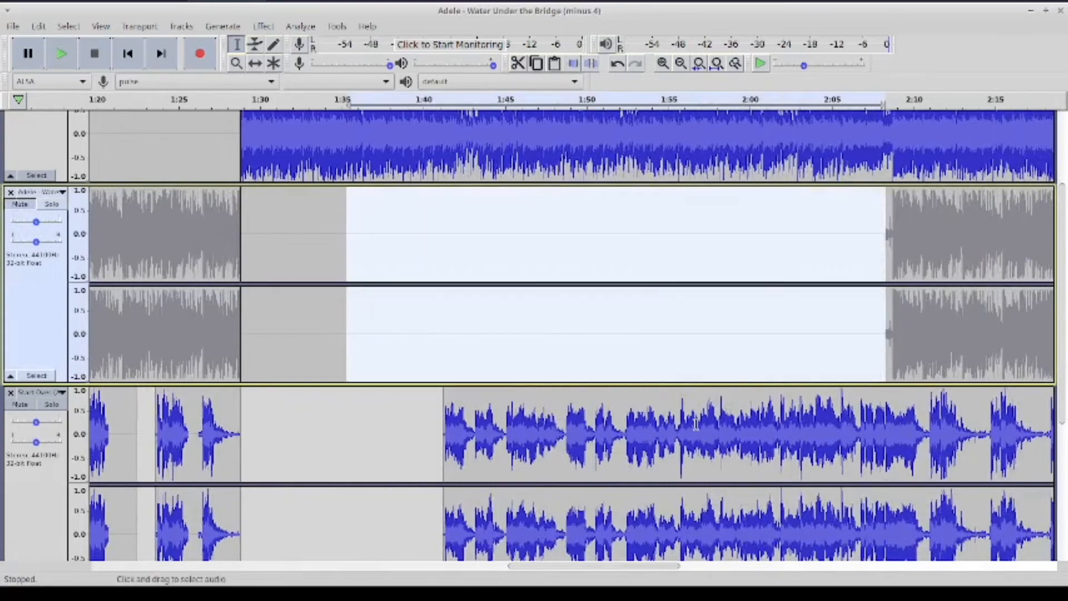
Mute the Start Over phrases track and move the lower Start Over track up directly beneath the first Adele track
{"action": "scroll", "coordinate": [122, 380], "scroll_direction": "down", "scroll_amount": 1}
{"action": "left_click", "coordinate": [21, 361]}
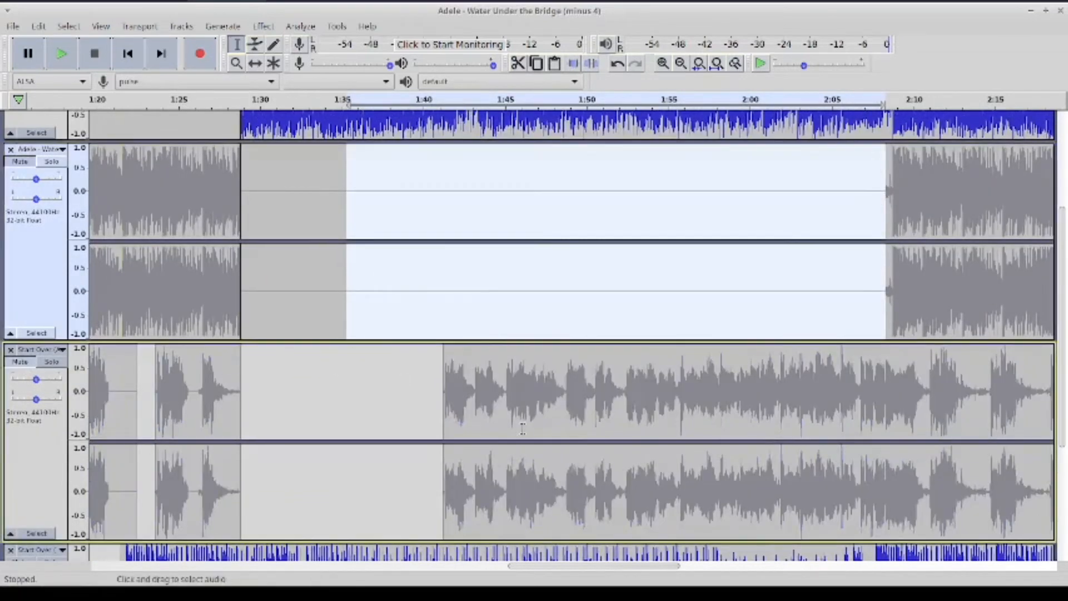
{"action": "scroll", "coordinate": [197, 445], "scroll_direction": "down", "scroll_amount": 4}
{"action": "left_click_drag", "start_coordinate": [19, 496], "coordinate": [3, 178]}
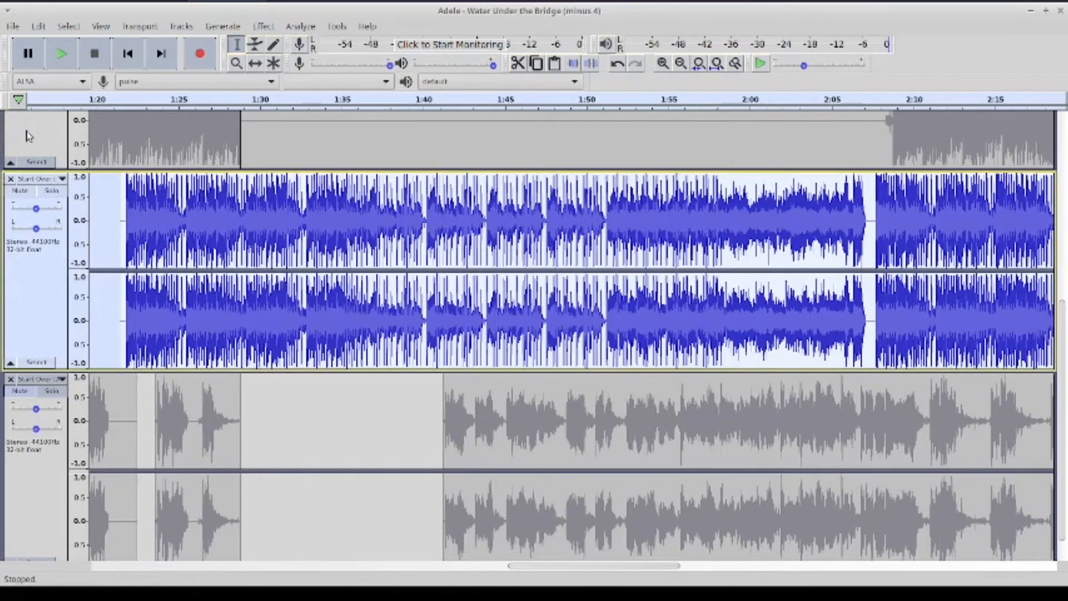
{"action": "scroll", "coordinate": [594, 415], "scroll_direction": "up", "scroll_amount": 6}
{"action": "scroll", "coordinate": [594, 415], "scroll_direction": "down", "scroll_amount": 3}
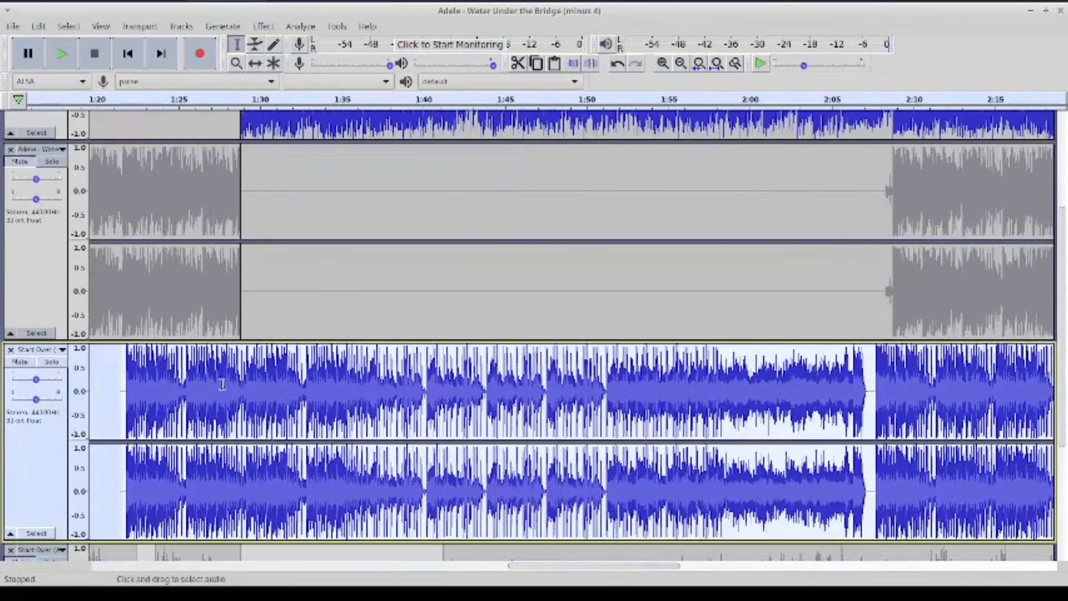
{"action": "left_click_drag", "start_coordinate": [24, 465], "coordinate": [5, 223]}
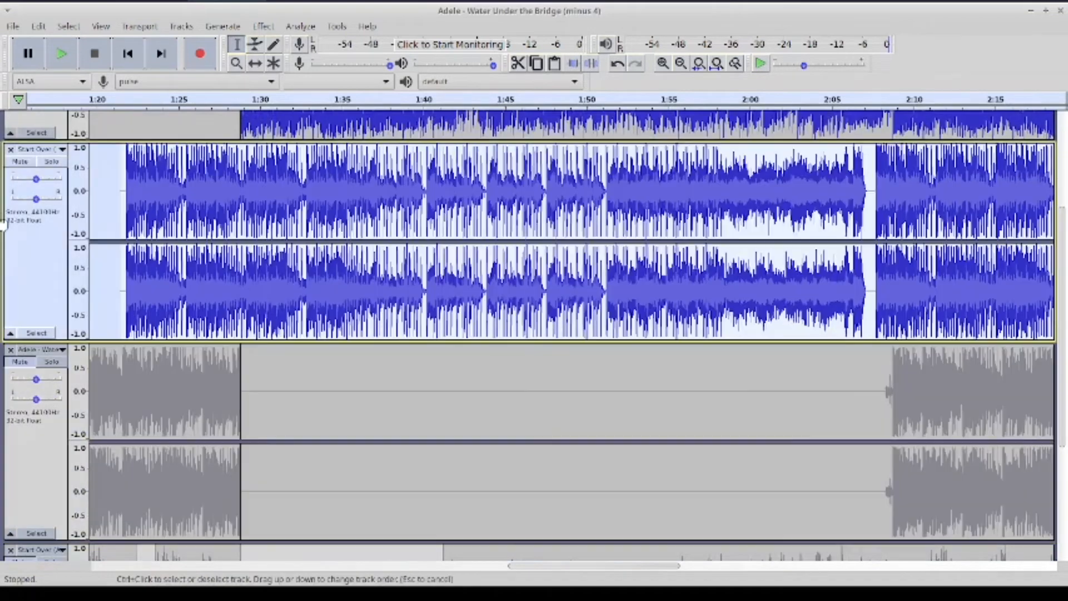
Shift the second Start Over part about 1 second later, aligning its pause with Adele's near 2:08, and briefly preview the mix
{"action": "left_click", "coordinate": [789, 205]}
{"action": "scroll", "coordinate": [499, 118], "scroll_direction": "up", "scroll_amount": 2}
{"action": "left_click", "coordinate": [256, 63]}
{"action": "left_click_drag", "start_coordinate": [827, 286], "coordinate": [844, 284]}
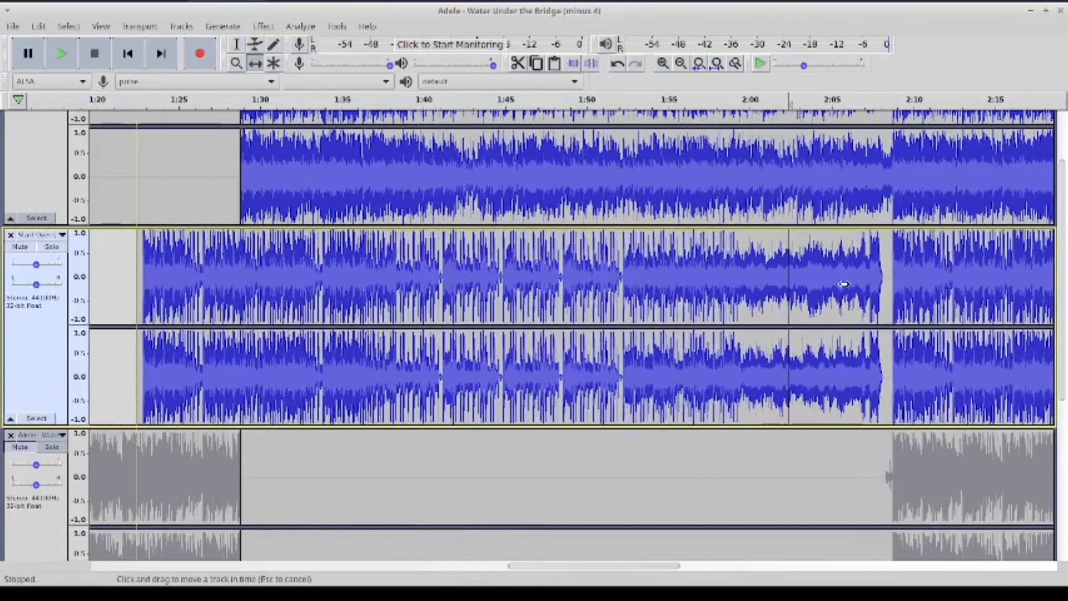
{"action": "left_click", "coordinate": [61, 53]}
{"action": "left_click", "coordinate": [92, 53]}
Select the entire unmuted Start Over track and repeat the last Change Pitch effect on it
{"action": "key", "text": "F1"}
{"action": "left_click", "coordinate": [28, 359]}
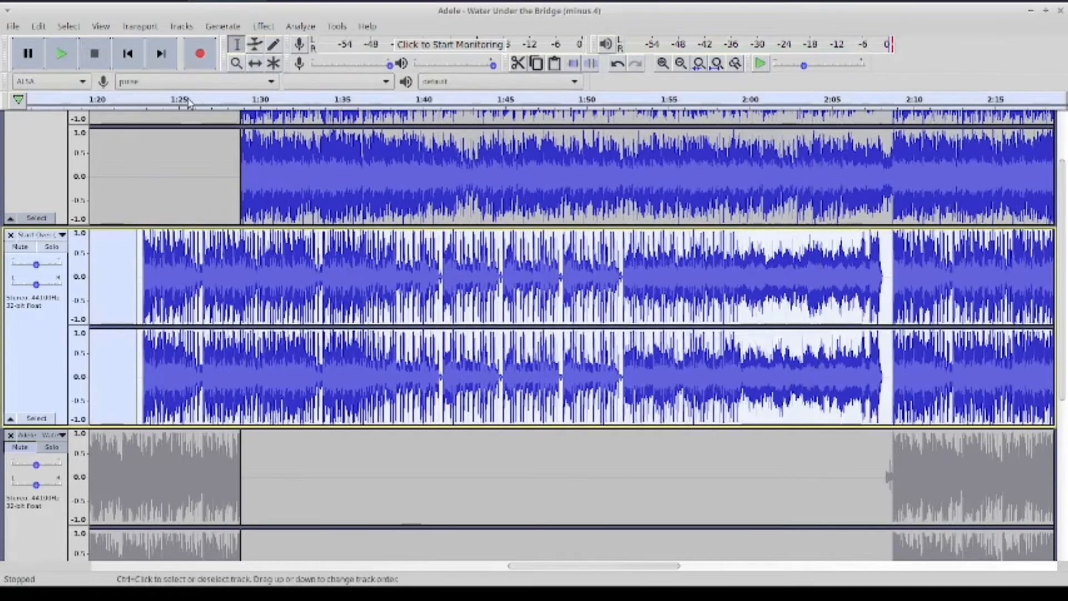
{"action": "left_click", "coordinate": [264, 26]}
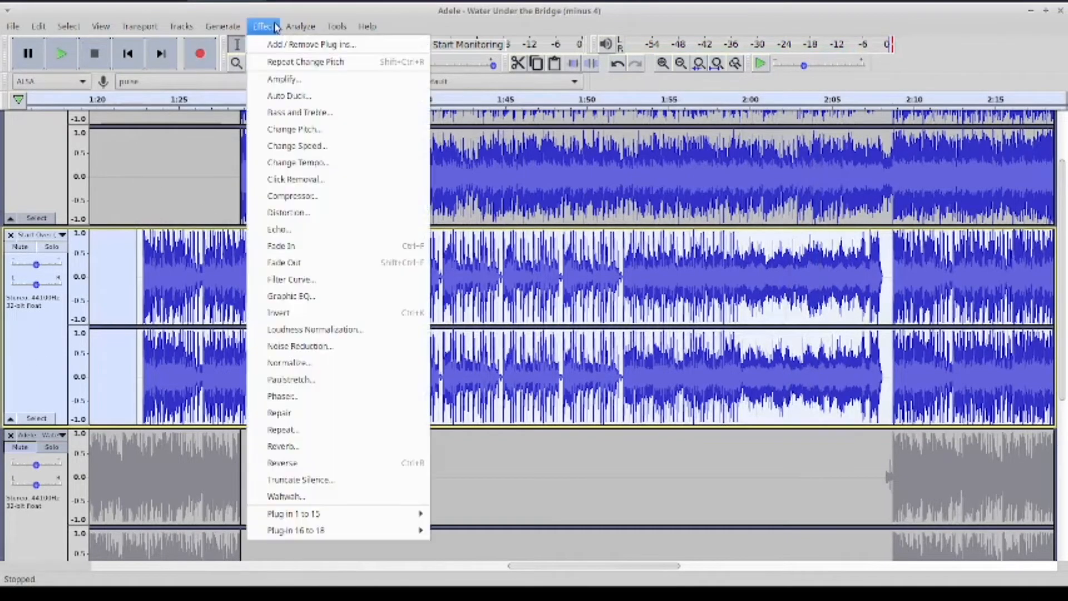
{"action": "left_click", "coordinate": [306, 62]}
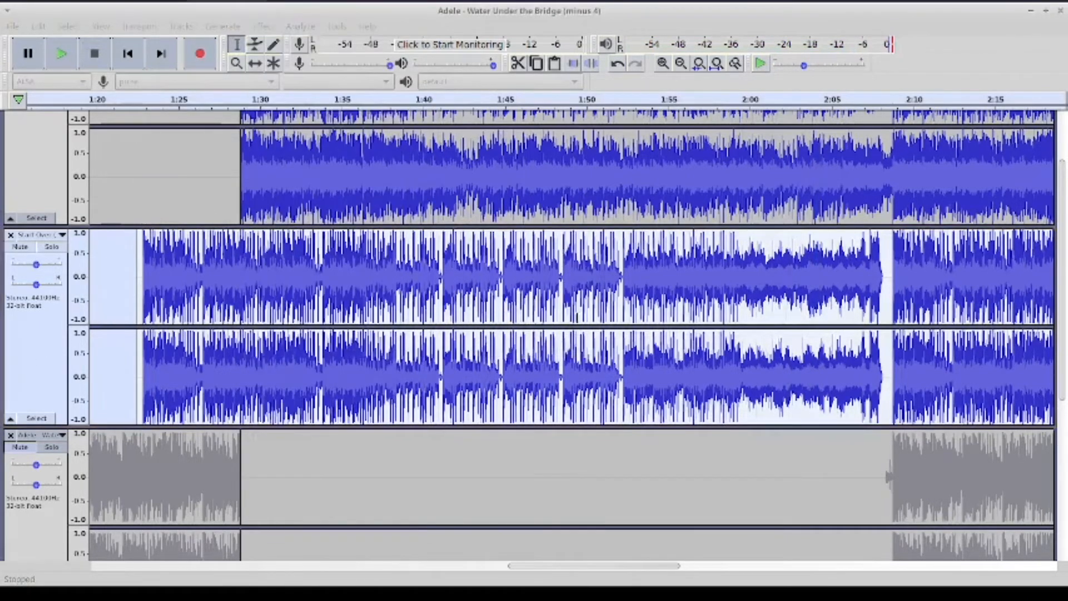
Play back the mix to check how the pitch-shifted Start Over track fits with Adele around 2:08
{"action": "left_click", "coordinate": [782, 302]}
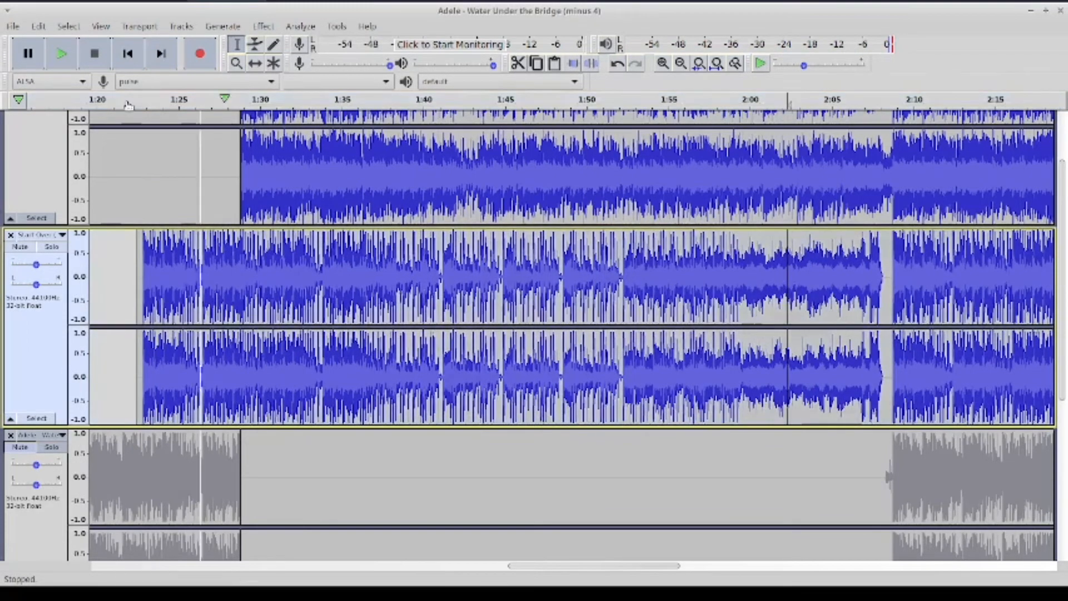
{"action": "left_click", "coordinate": [75, 53]}
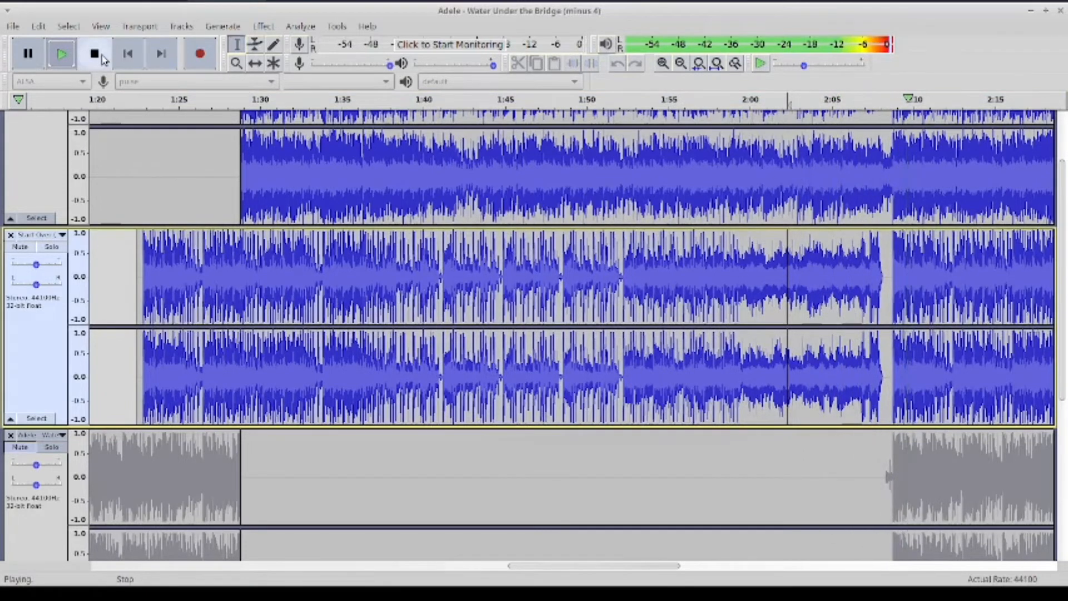
{"action": "key", "text": "space"}
{"action": "scroll", "coordinate": [571, 289], "scroll_direction": "up", "scroll_amount": 3}
{"action": "left_click", "coordinate": [857, 244]}
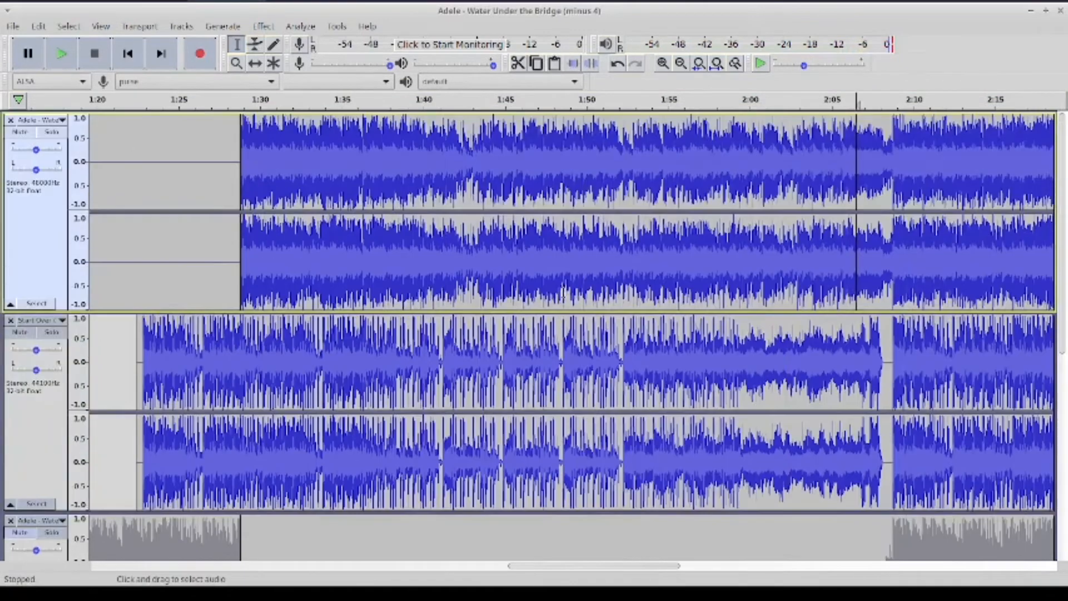
{"action": "left_click", "coordinate": [881, 259]}
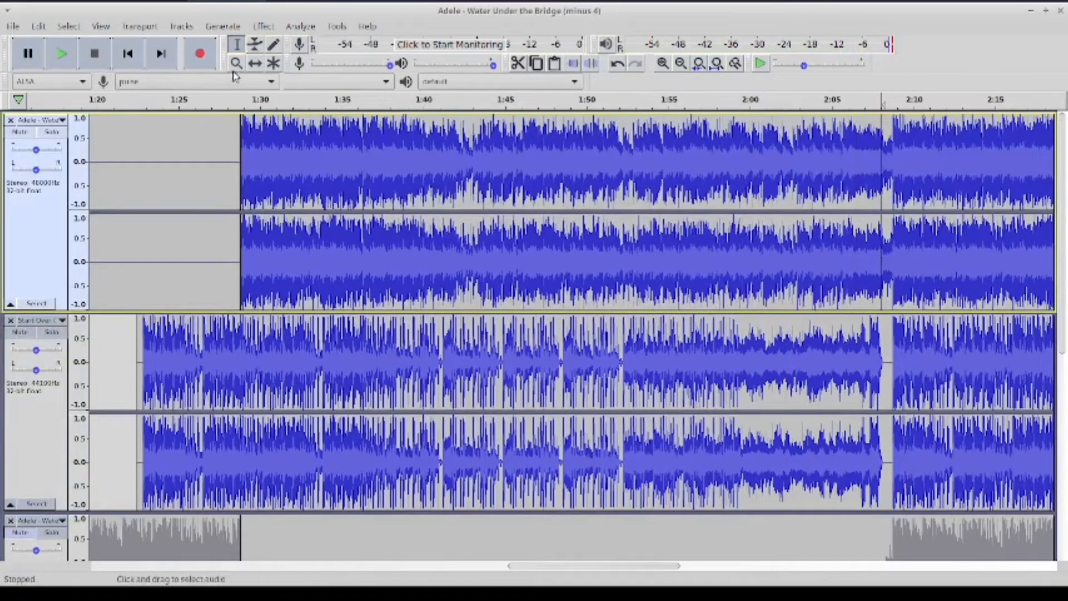
Import the audio file "Water Under the Bridge_vocal_splitted_by_lalalai.mp3" from the Downloads folder
{"action": "left_click", "coordinate": [11, 27]}
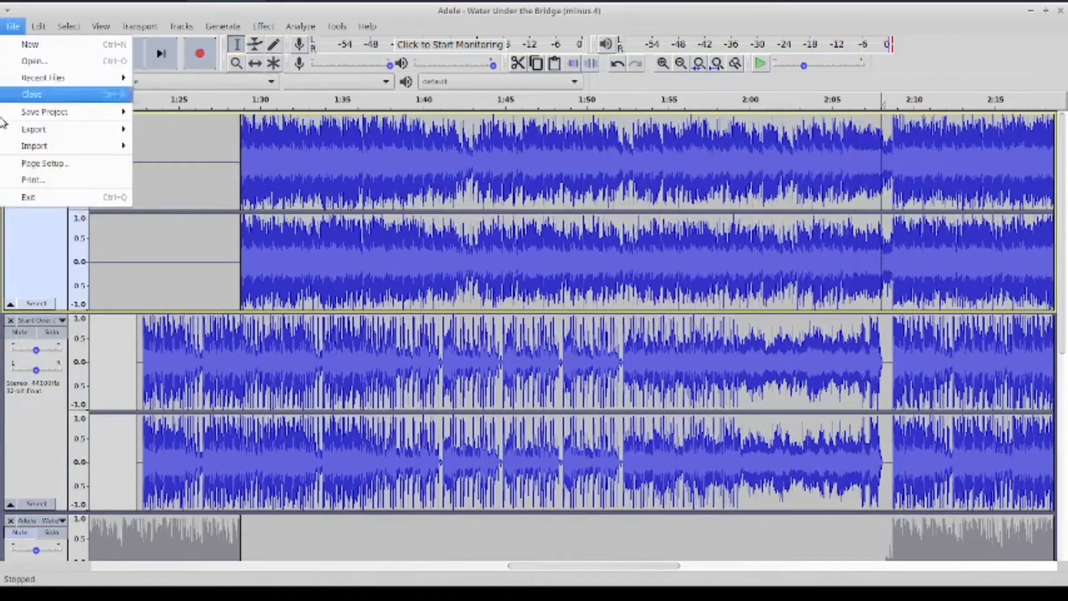
{"action": "mouse_move", "coordinate": [34, 145]}
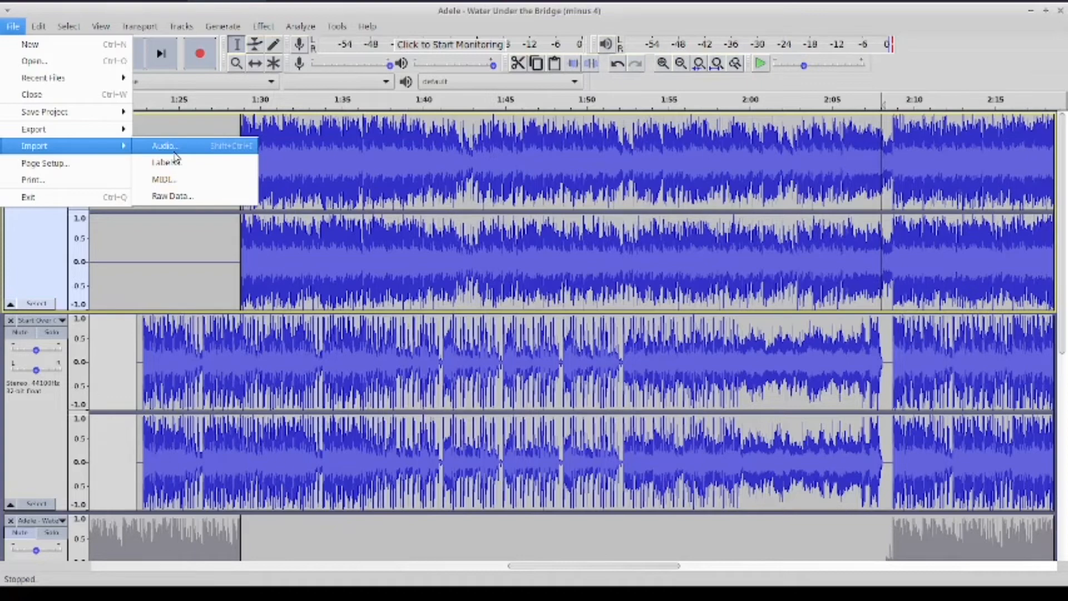
{"action": "left_click", "coordinate": [175, 154]}
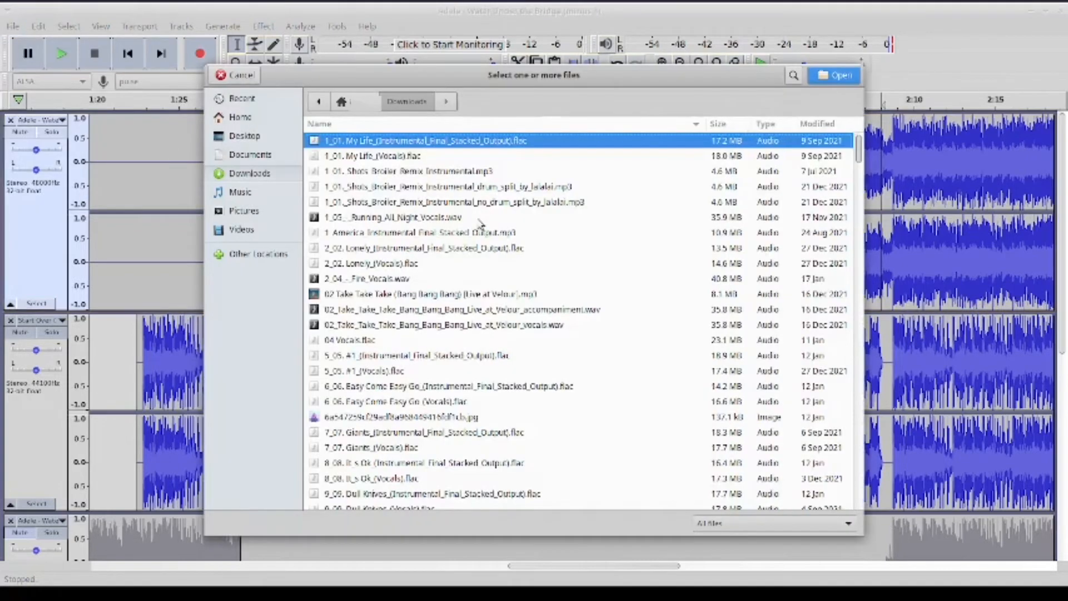
{"action": "scroll", "coordinate": [478, 250], "scroll_direction": "down", "scroll_amount": 10}
{"action": "scroll", "coordinate": [478, 250], "scroll_direction": "down", "scroll_amount": 20}
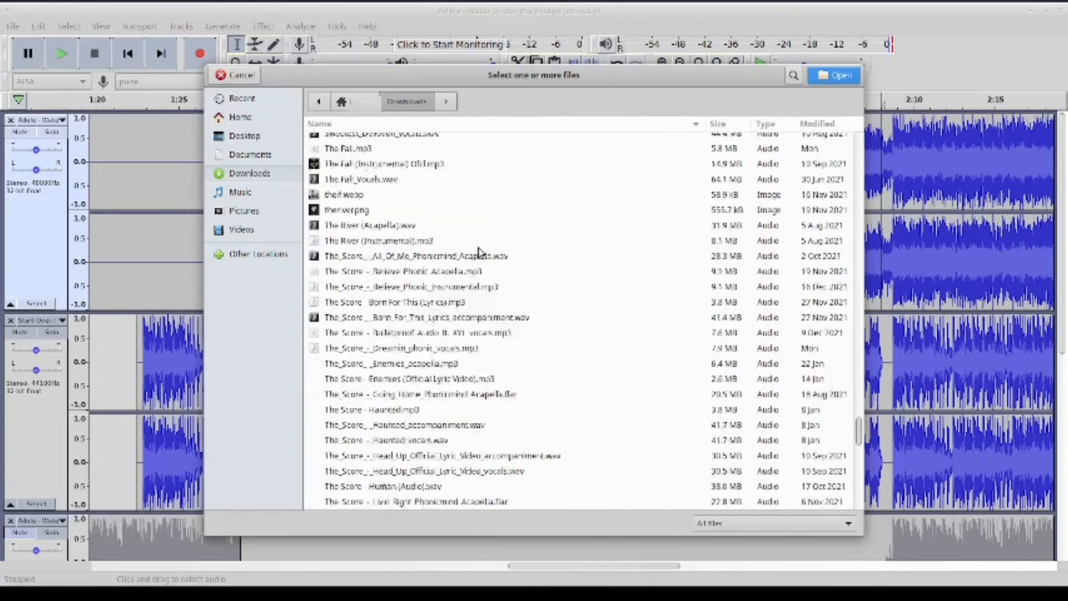
{"action": "scroll", "coordinate": [512, 405], "scroll_direction": "down", "scroll_amount": 20}
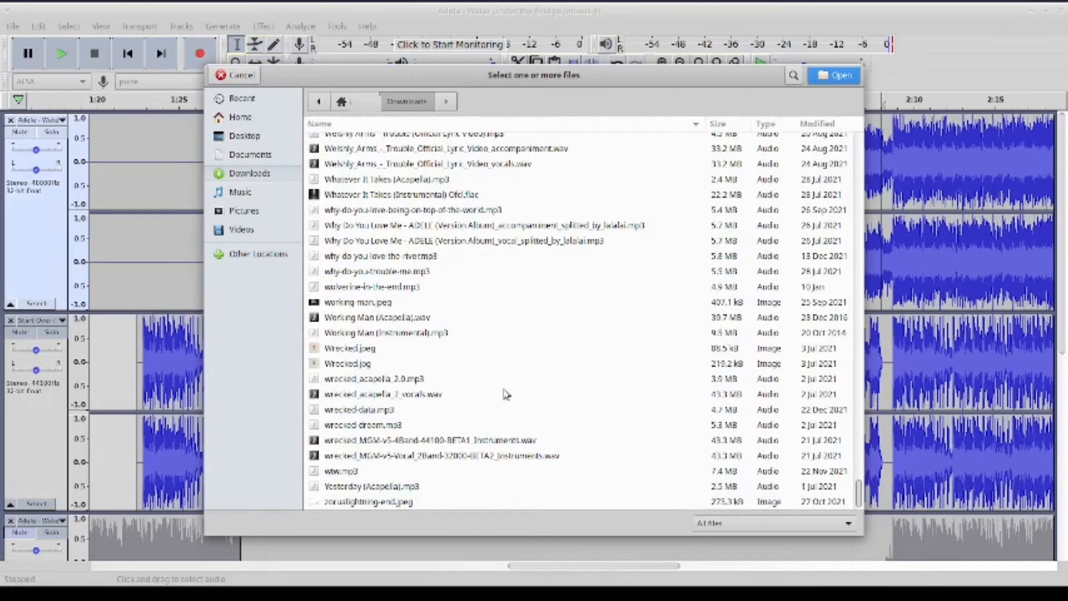
{"action": "scroll", "coordinate": [434, 237], "scroll_direction": "up", "scroll_amount": 3}
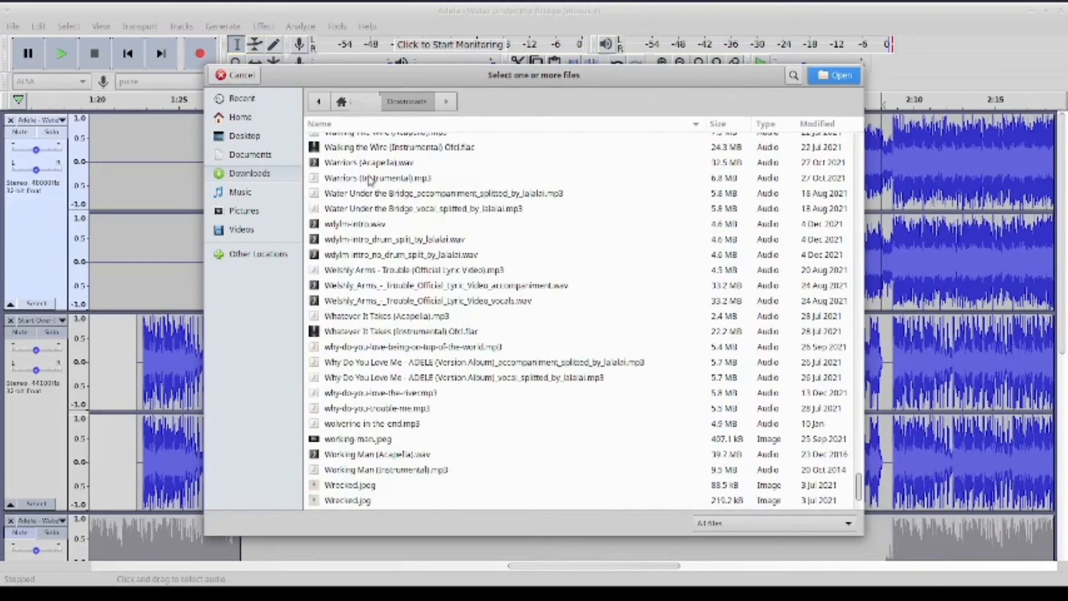
{"action": "scroll", "coordinate": [421, 187], "scroll_direction": "up", "scroll_amount": 1}
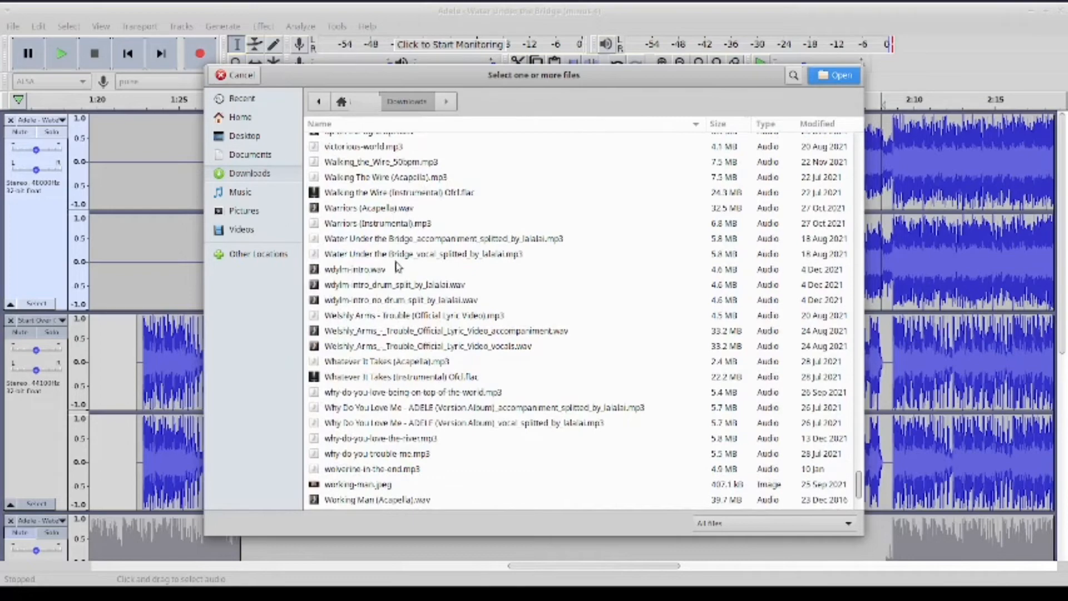
{"action": "left_click", "coordinate": [423, 255]}
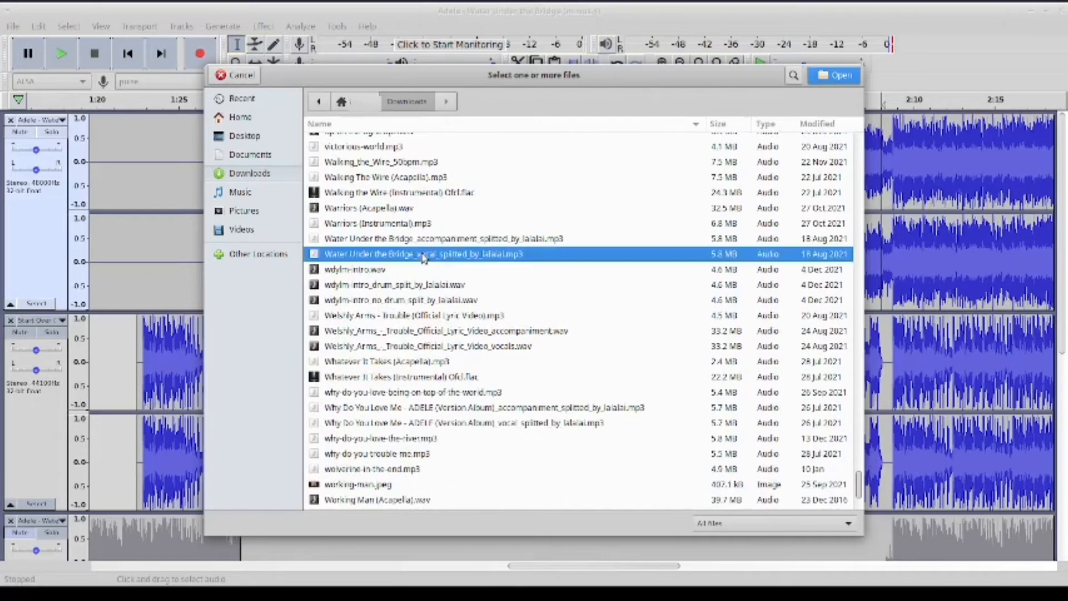
{"action": "left_click", "coordinate": [837, 76]}
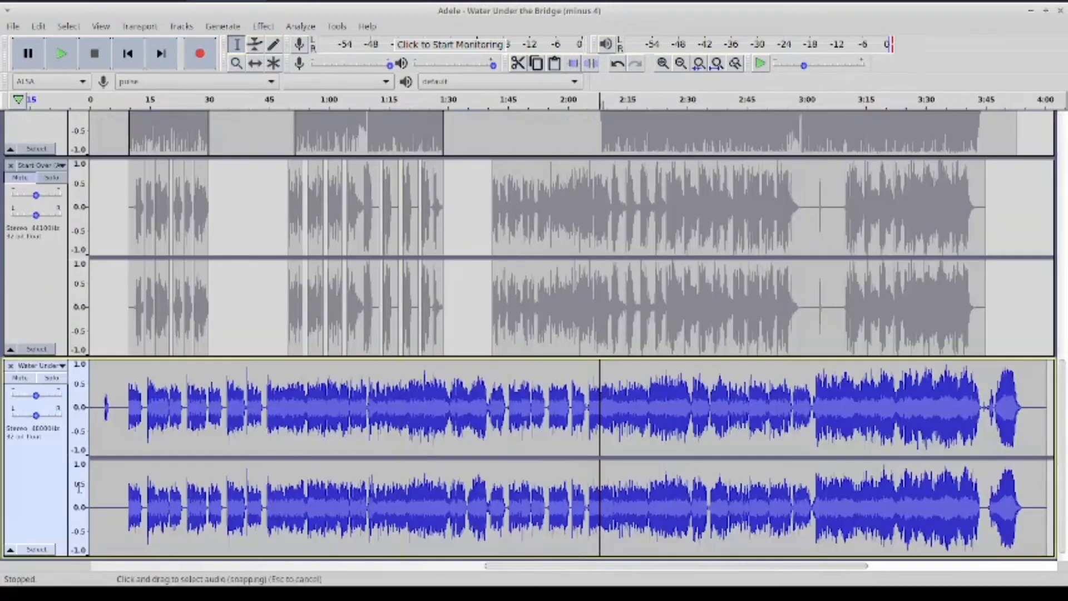
Select the entire imported vocals track and change its tempo from 95 to 98 BPM
{"action": "left_click", "coordinate": [61, 486]}
{"action": "left_click", "coordinate": [264, 26]}
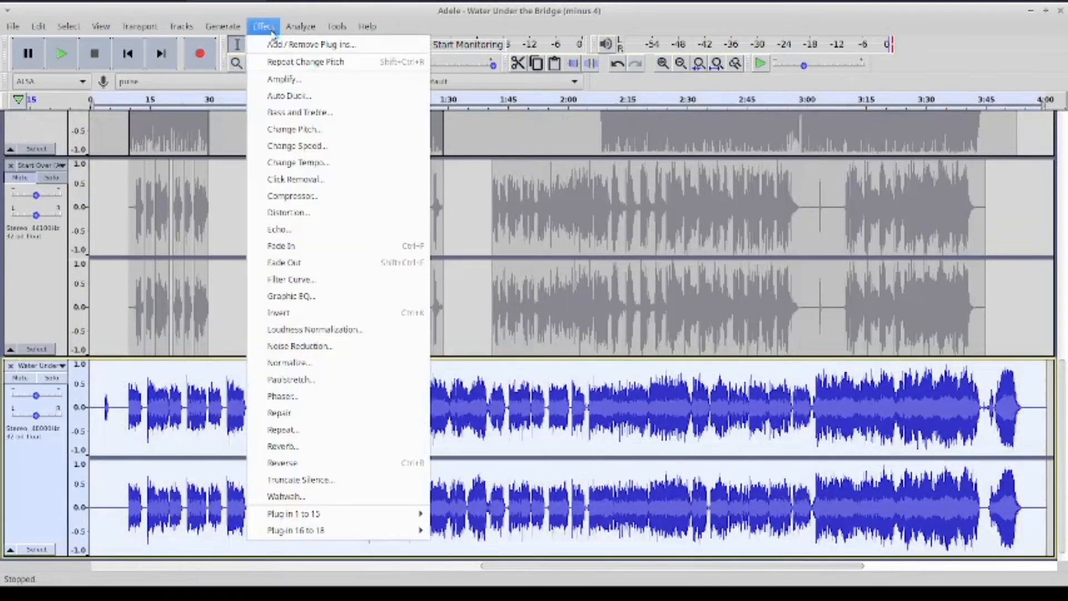
{"action": "left_click", "coordinate": [300, 162]}
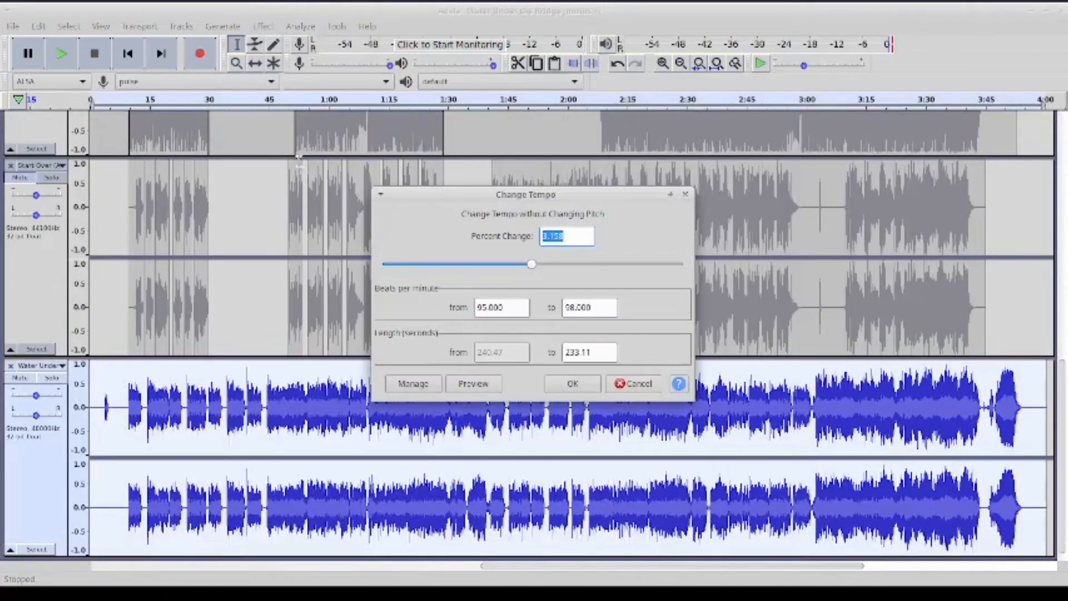
{"action": "left_click", "coordinate": [594, 383]}
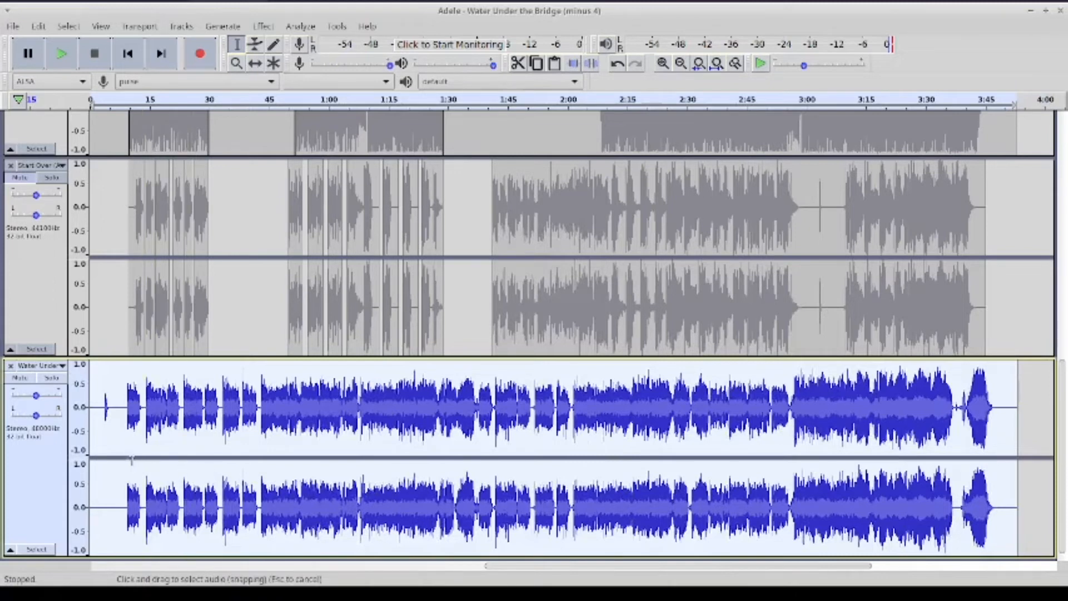
Solo the imported vocals track and listen to its first seconds from the project start
{"action": "left_click", "coordinate": [102, 420]}
{"action": "left_click", "coordinate": [106, 414]}
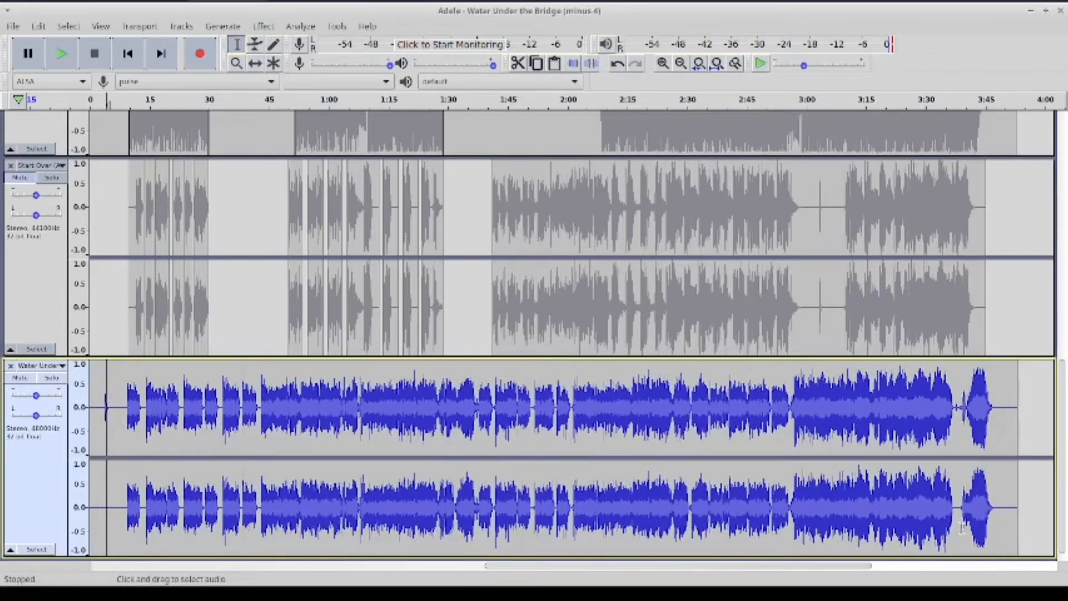
{"action": "left_click", "coordinate": [109, 405]}
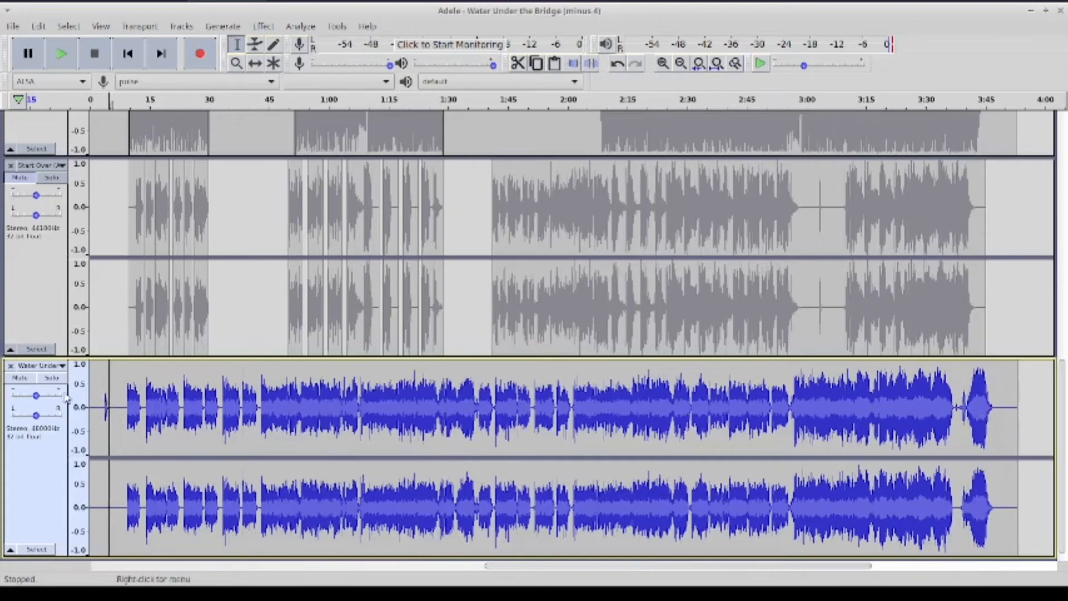
{"action": "left_click", "coordinate": [127, 53]}
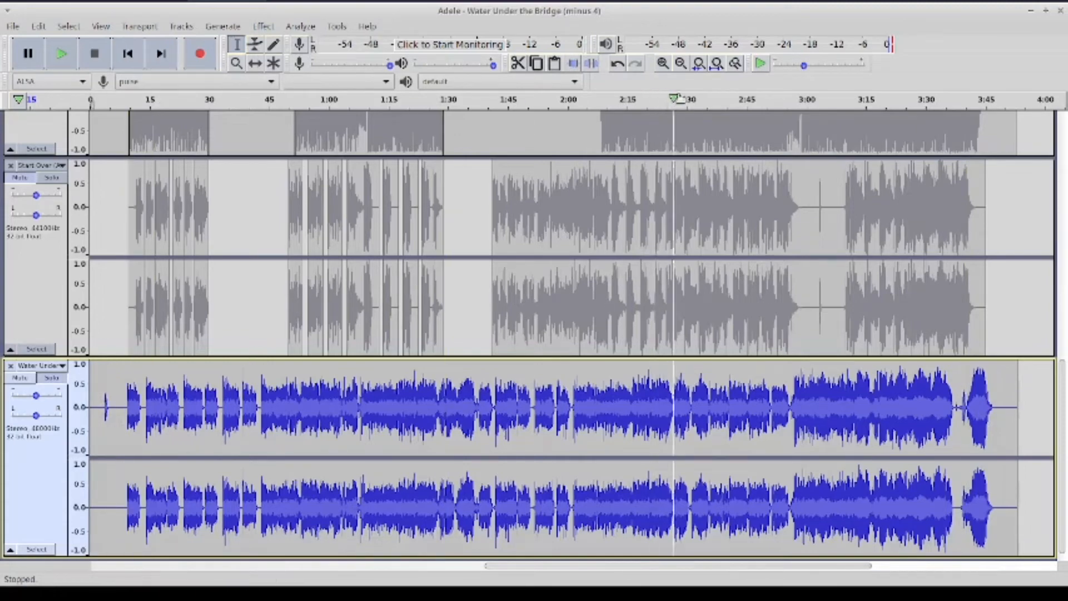
{"action": "double_click", "coordinate": [662, 63]}
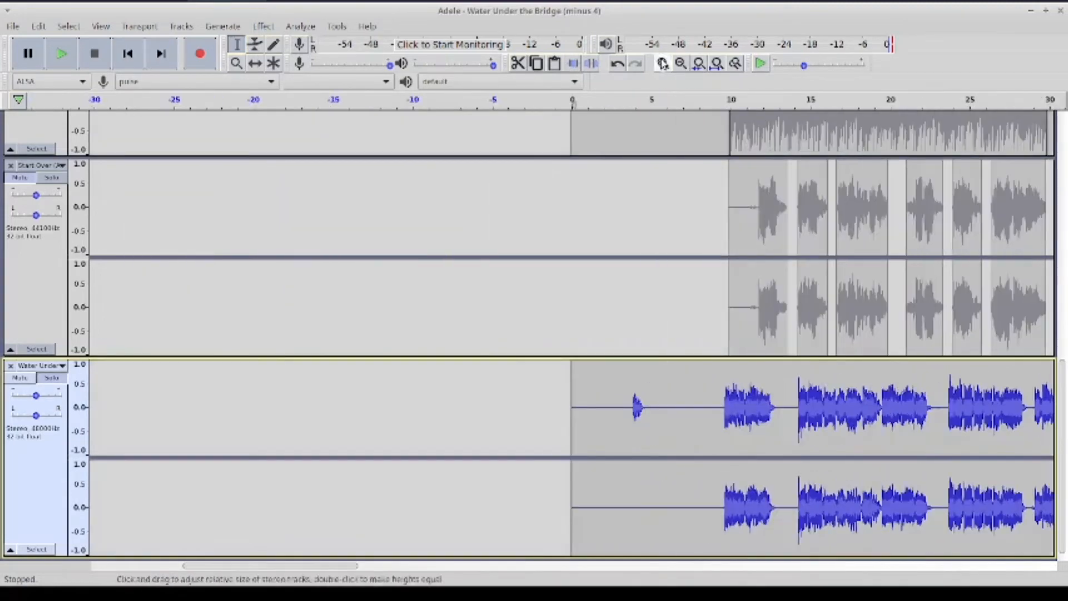
{"action": "left_click", "coordinate": [51, 65]}
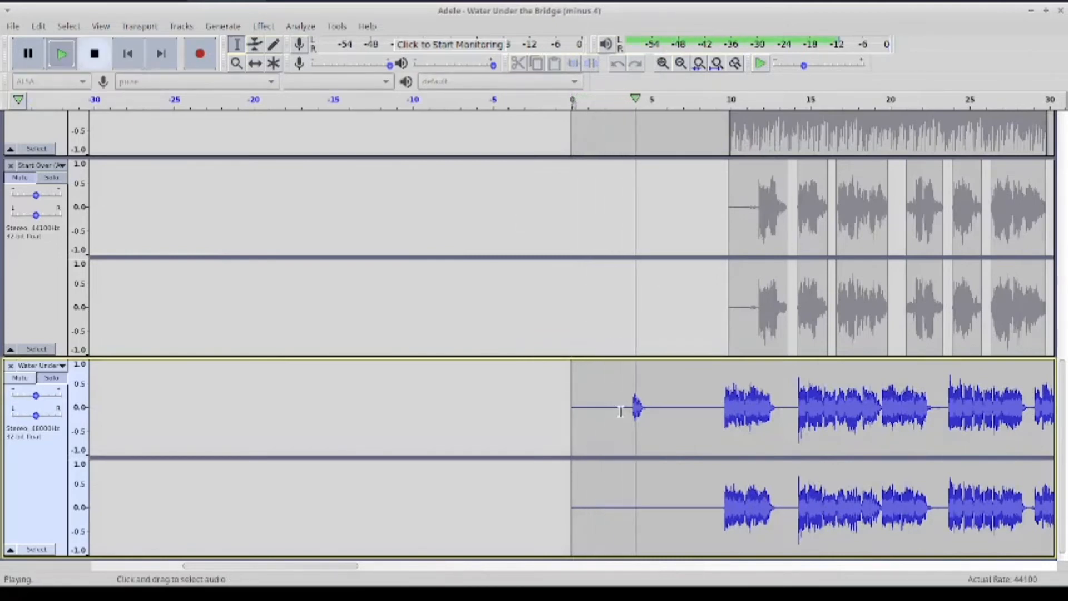
{"action": "left_click", "coordinate": [95, 53]}
Solo the first Adele track and play it briefly from about 0:04 to compare with the imported vocals
{"action": "left_click", "coordinate": [679, 414]}
{"action": "scroll", "coordinate": [674, 414], "scroll_direction": "up", "scroll_amount": 5}
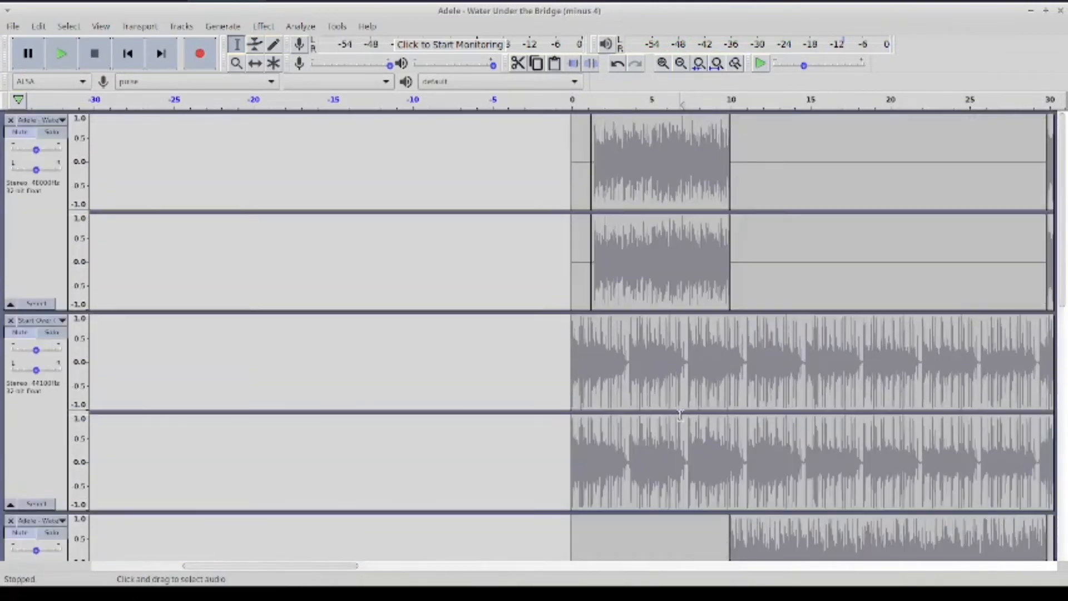
{"action": "scroll", "coordinate": [500, 267], "scroll_direction": "down", "scroll_amount": 5}
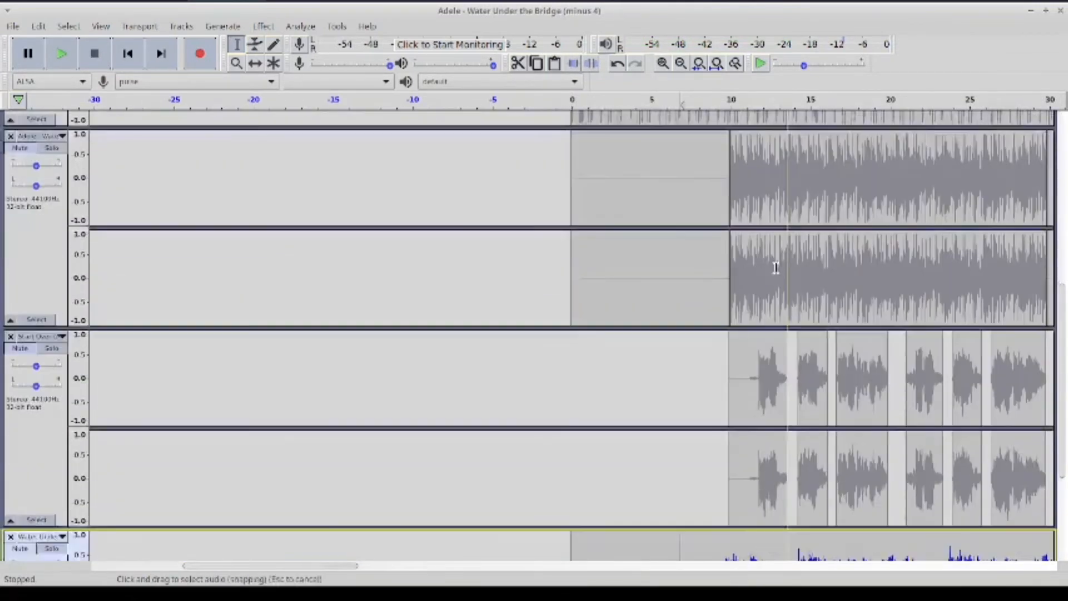
{"action": "scroll", "coordinate": [706, 269], "scroll_direction": "up", "scroll_amount": 5}
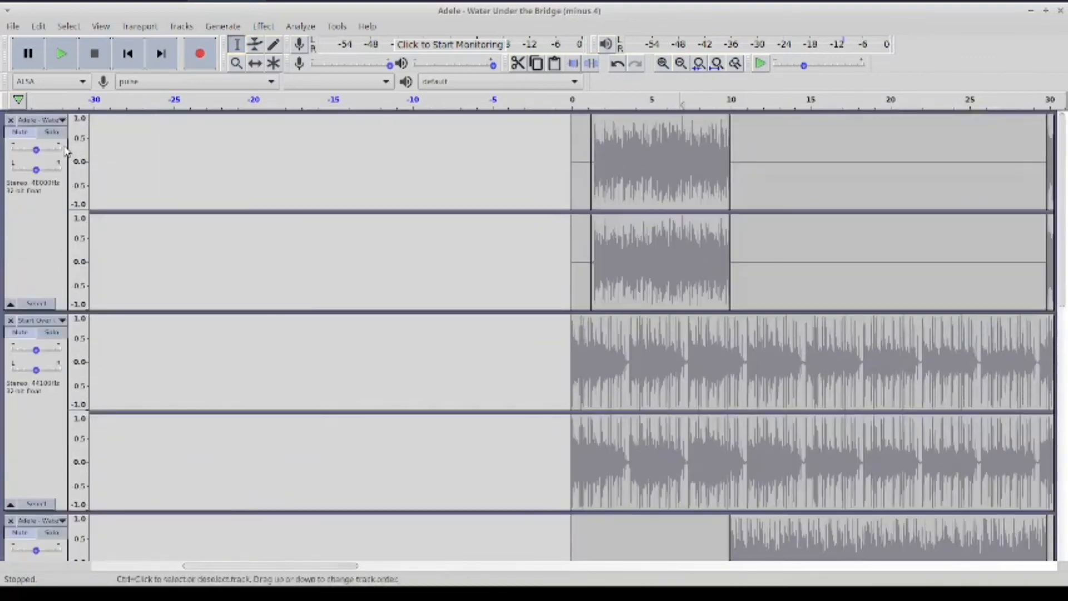
{"action": "left_click", "coordinate": [45, 141]}
{"action": "left_click", "coordinate": [639, 167]}
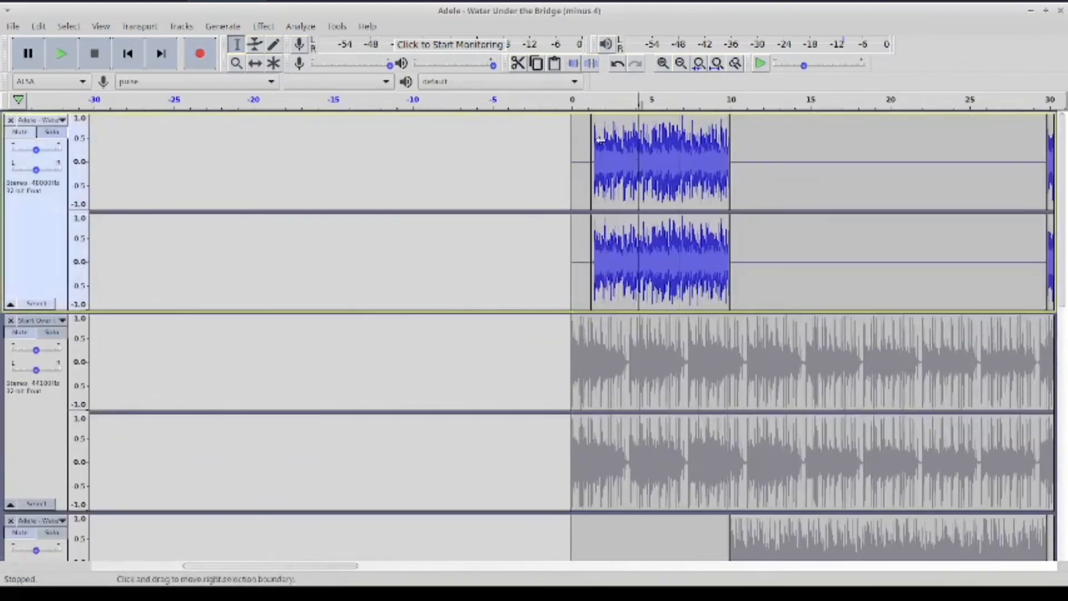
{"action": "left_click", "coordinate": [70, 48]}
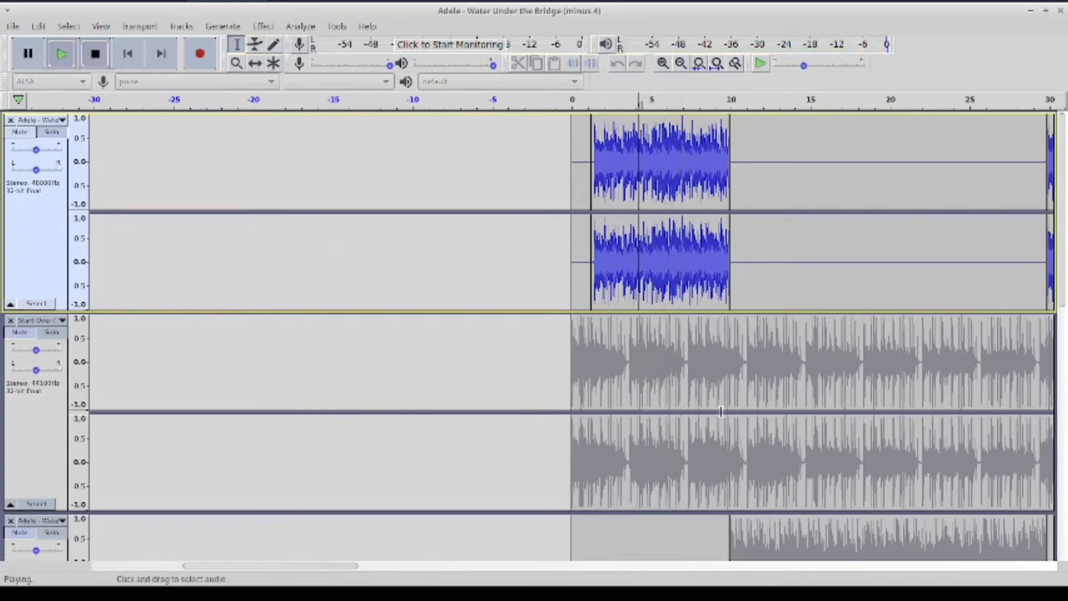
{"action": "left_click", "coordinate": [95, 54]}
Silence the short stray vocal near the start of the imported vocals track, from about 0:02 to 0:07
{"action": "scroll", "coordinate": [723, 384], "scroll_direction": "down", "scroll_amount": 10}
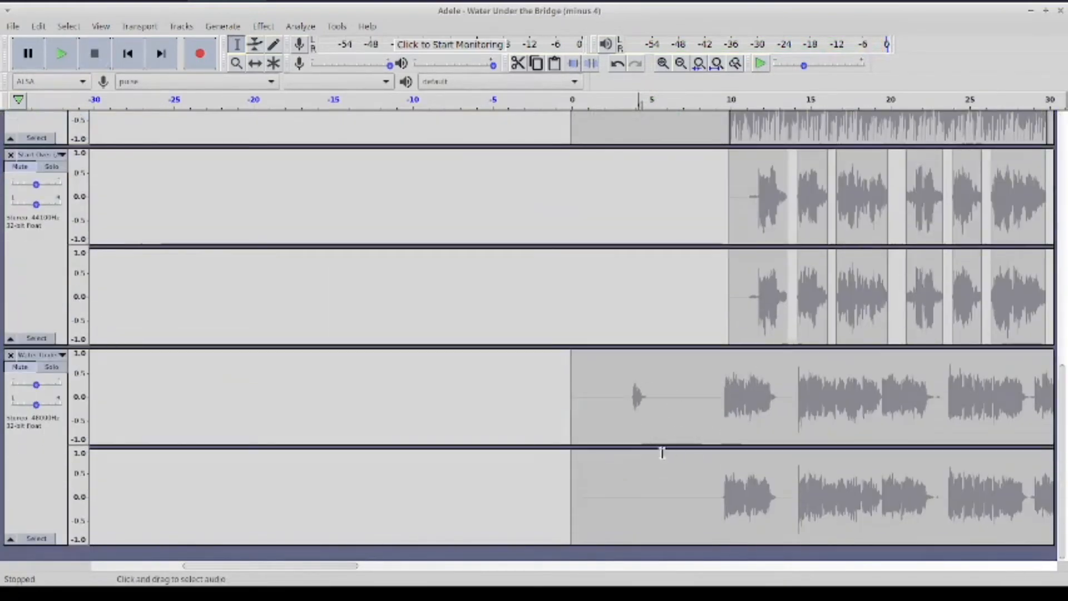
{"action": "left_click", "coordinate": [662, 453]}
{"action": "scroll", "coordinate": [875, 429], "scroll_direction": "right", "scroll_amount": 5}
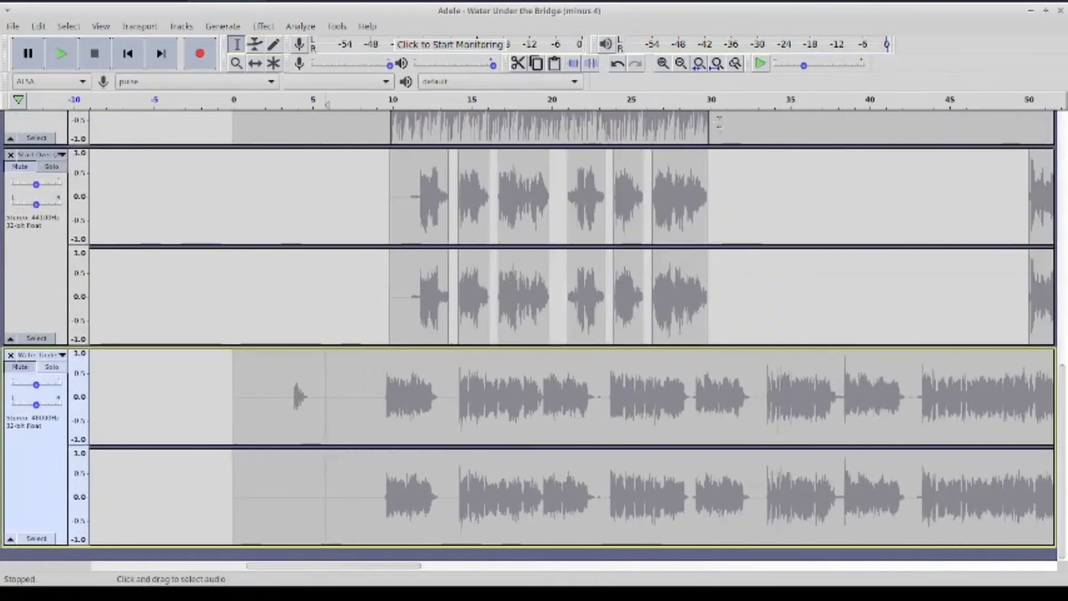
{"action": "left_click", "coordinate": [680, 63]}
{"action": "scroll", "coordinate": [770, 303], "scroll_direction": "up", "scroll_amount": 8}
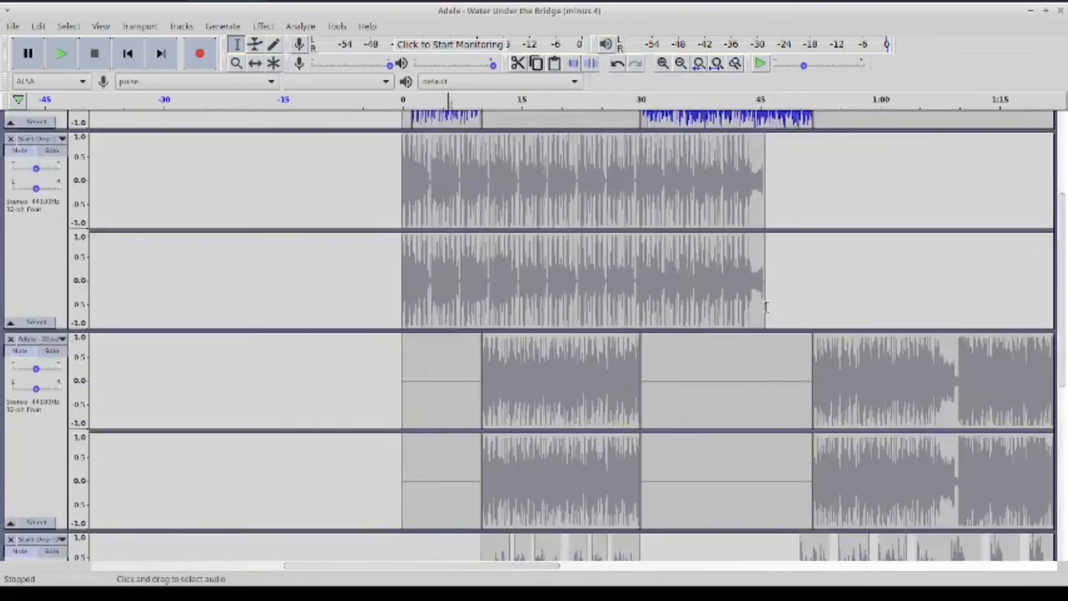
{"action": "scroll", "coordinate": [770, 311], "scroll_direction": "up", "scroll_amount": 3}
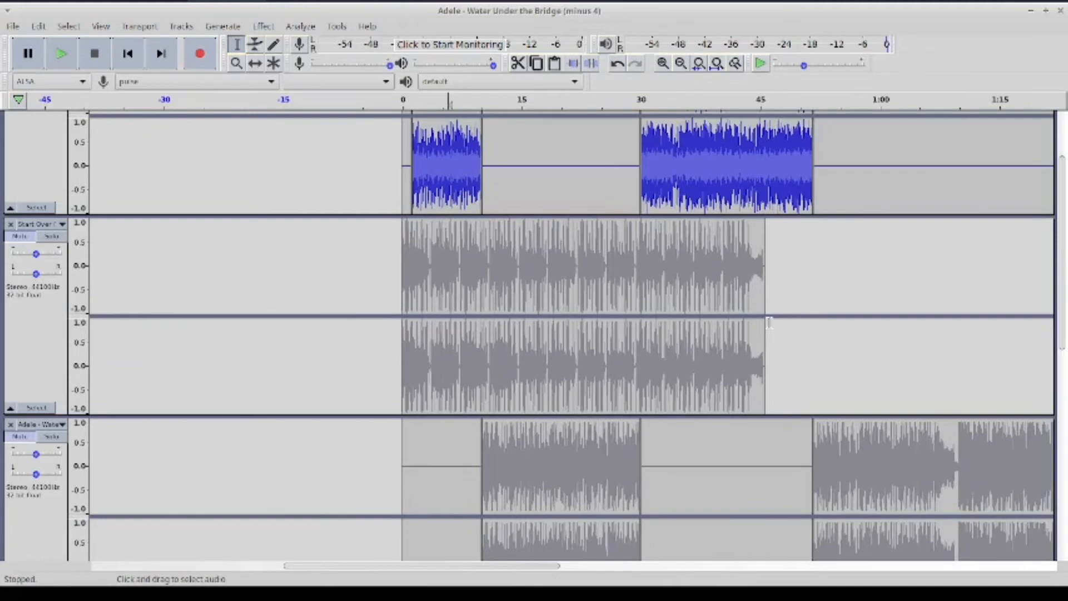
{"action": "scroll", "coordinate": [769, 322], "scroll_direction": "down", "scroll_amount": 10}
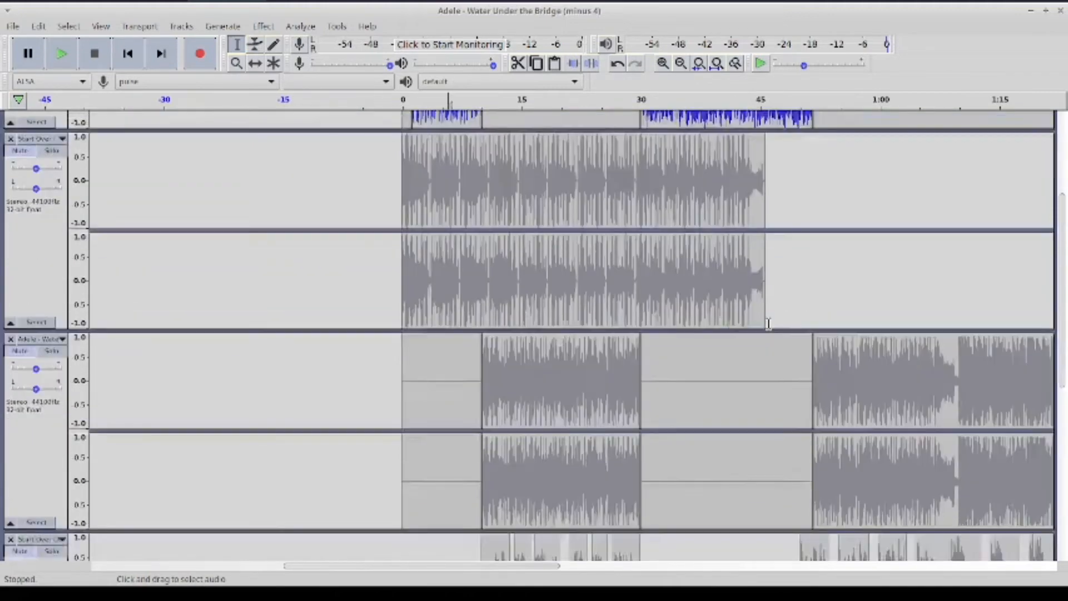
{"action": "left_click", "coordinate": [446, 401]}
{"action": "left_click_drag", "start_coordinate": [458, 402], "coordinate": [415, 402]}
{"action": "left_click", "coordinate": [592, 64]}
Silence the opening verse of the imported vocals track from about 0:03 to 0:42
{"action": "left_click", "coordinate": [490, 374]}
{"action": "left_click_drag", "start_coordinate": [741, 412], "coordinate": [425, 405]}
{"action": "left_click", "coordinate": [591, 63]}
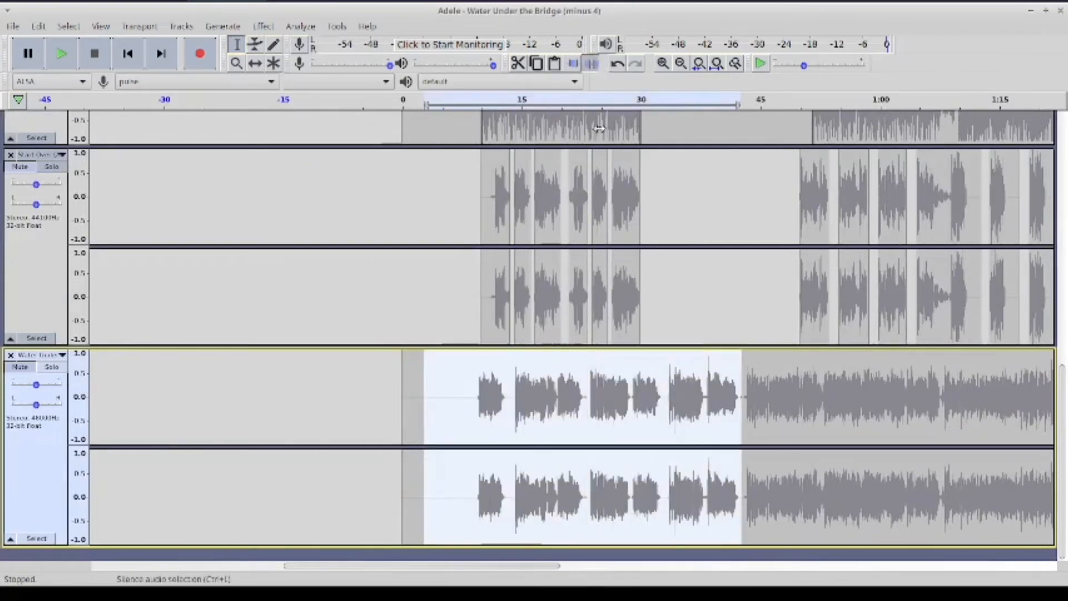
{"action": "left_click", "coordinate": [716, 376]}
Unmute the imported vocals track and the Start Over track directly beneath the first Adele track
{"action": "scroll", "coordinate": [720, 376], "scroll_direction": "right", "scroll_amount": 10}
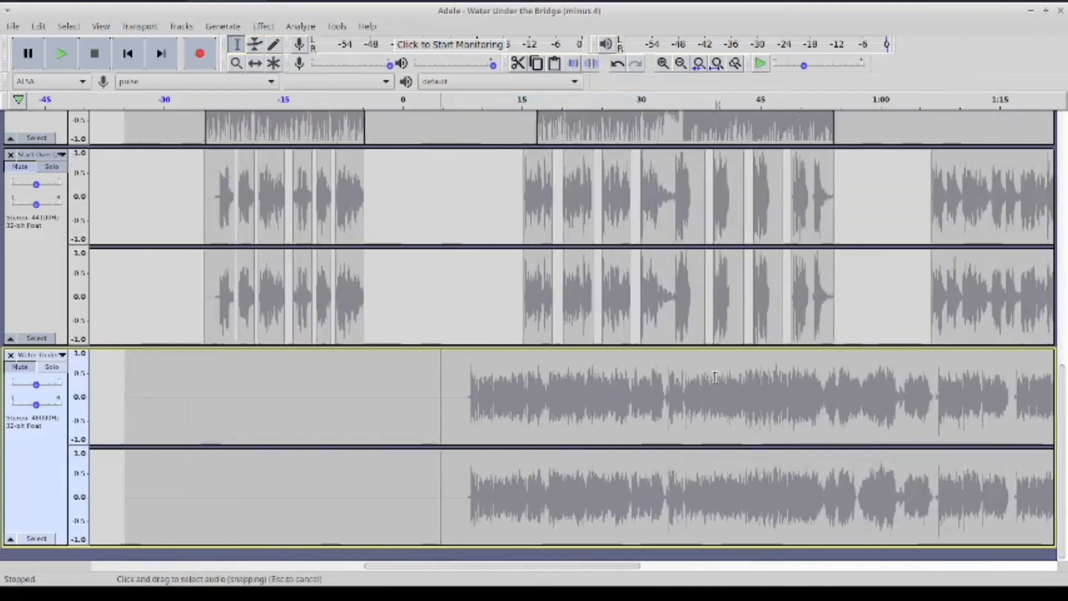
{"action": "left_click", "coordinate": [22, 367]}
{"action": "scroll", "coordinate": [324, 418], "scroll_direction": "up", "scroll_amount": 10}
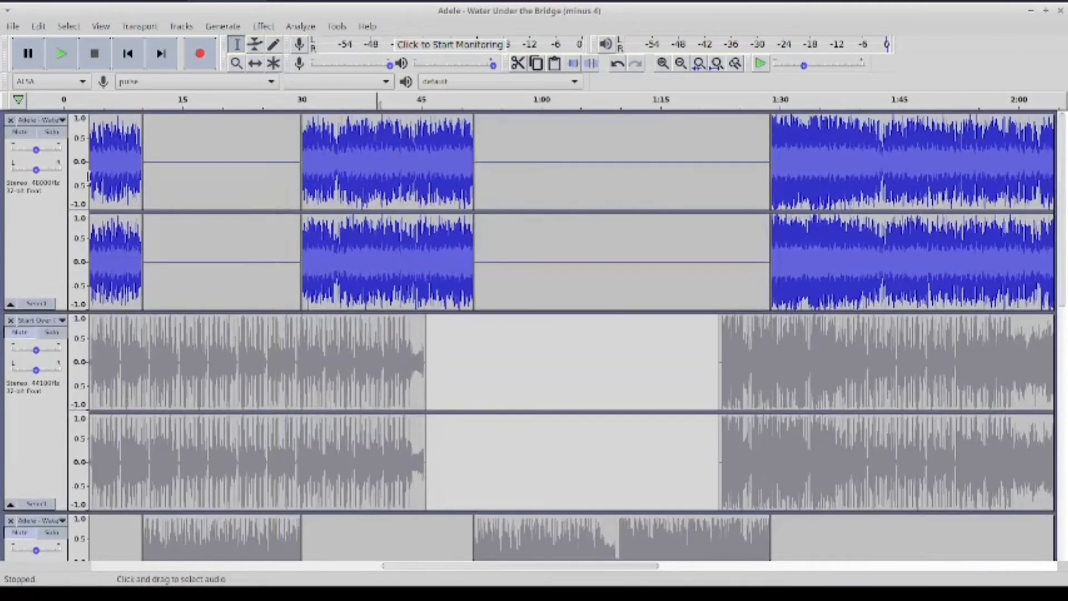
{"action": "left_click", "coordinate": [19, 132]}
{"action": "left_click", "coordinate": [7, 334]}
{"action": "scroll", "coordinate": [475, 283], "scroll_direction": "down", "scroll_amount": 10}
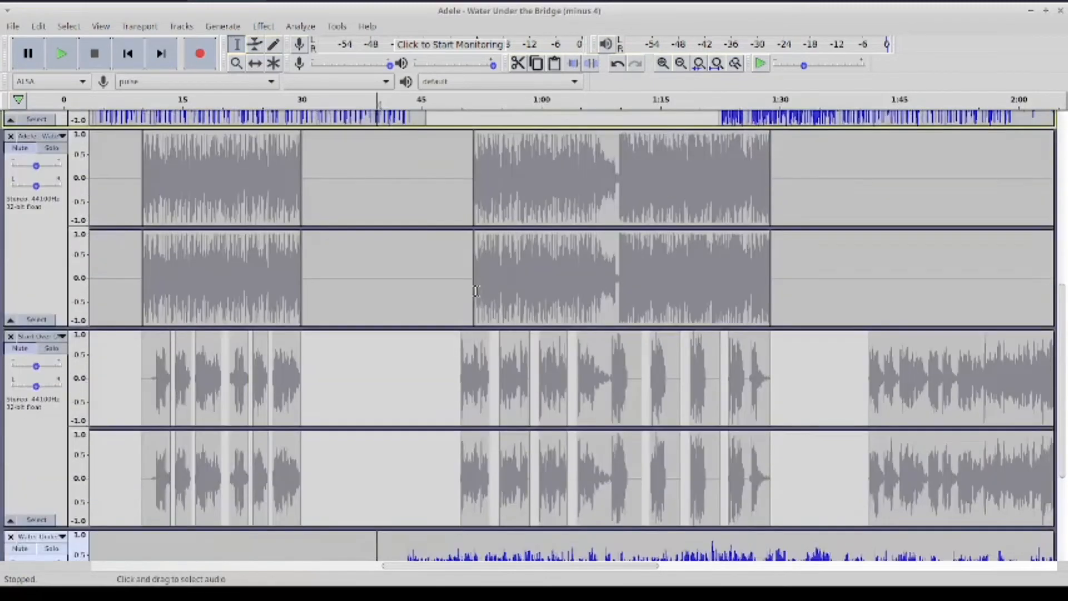
Move the imported Water Under the Bridge vocals track directly beneath the unmuted Start Over track
{"action": "left_click_drag", "start_coordinate": [37, 469], "coordinate": [52, 92]}
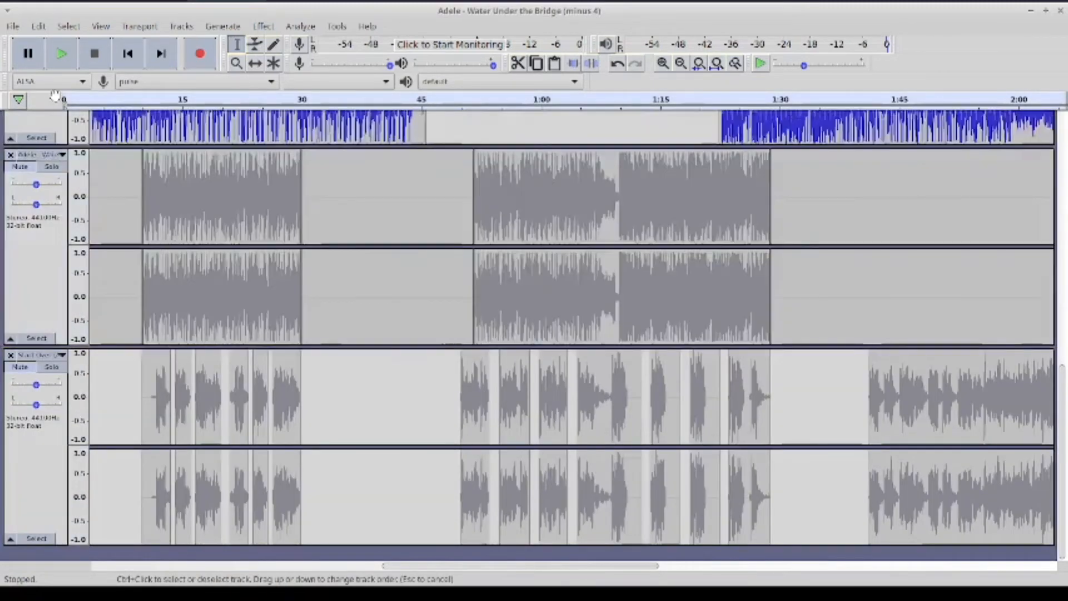
{"action": "scroll", "coordinate": [657, 304], "scroll_direction": "up", "scroll_amount": 13}
{"action": "scroll", "coordinate": [645, 307], "scroll_direction": "down", "scroll_amount": 3}
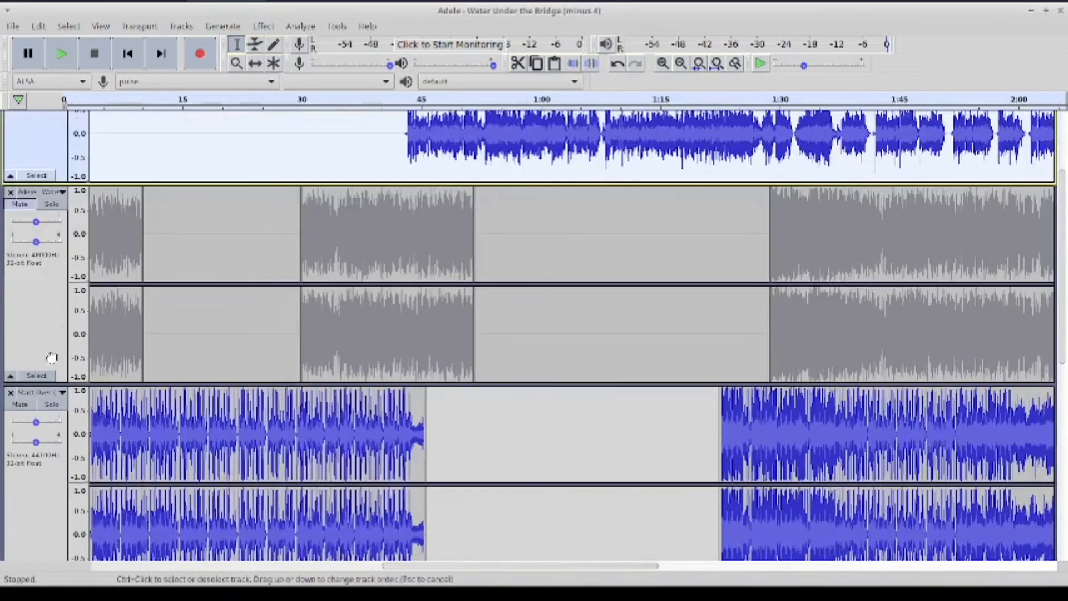
{"action": "left_click_drag", "start_coordinate": [52, 325], "coordinate": [64, 525]}
{"action": "scroll", "coordinate": [396, 205], "scroll_direction": "down", "scroll_amount": 5}
{"action": "left_click_drag", "start_coordinate": [43, 134], "coordinate": [59, 396]}
{"action": "scroll", "coordinate": [949, 228], "scroll_direction": "up", "scroll_amount": 1}
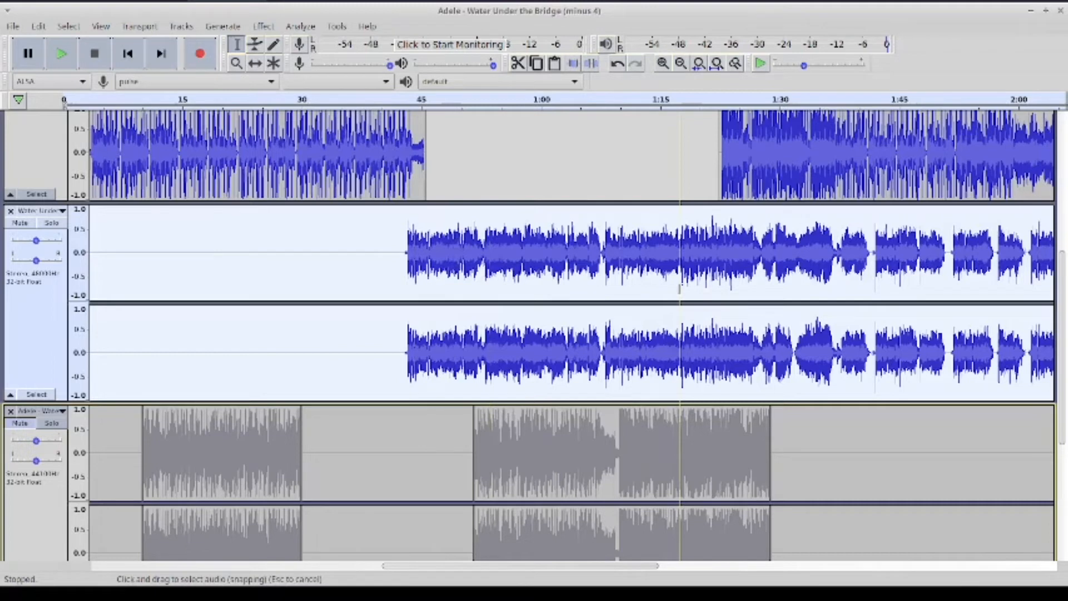
Play the mix briefly from about 1:16, and remove the silent stretch of the imported vocals track from 0:00 to about 0:41
{"action": "left_click", "coordinate": [667, 244]}
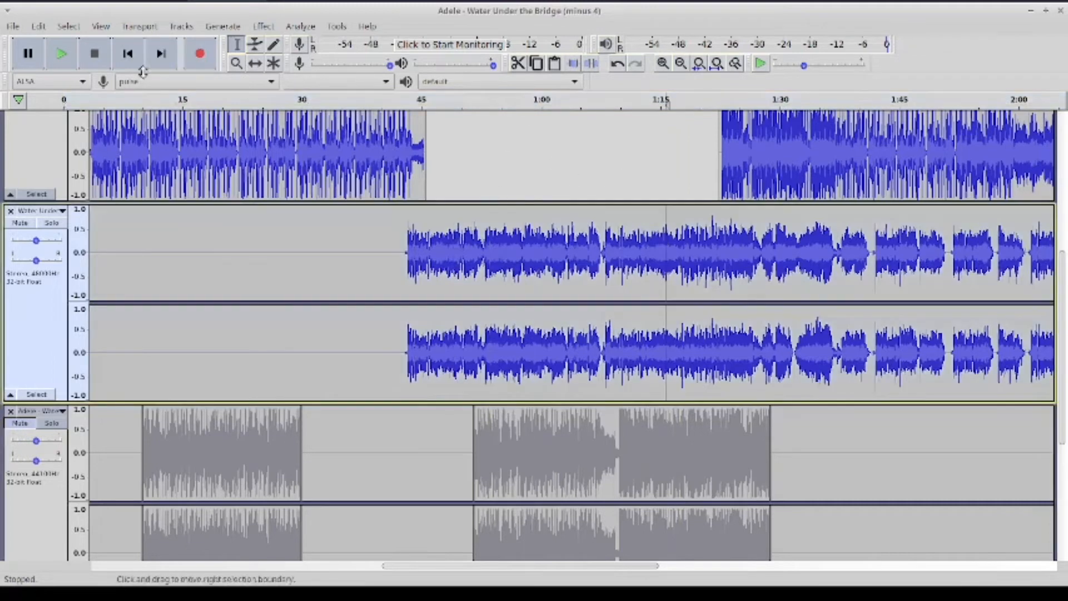
{"action": "left_click", "coordinate": [61, 56]}
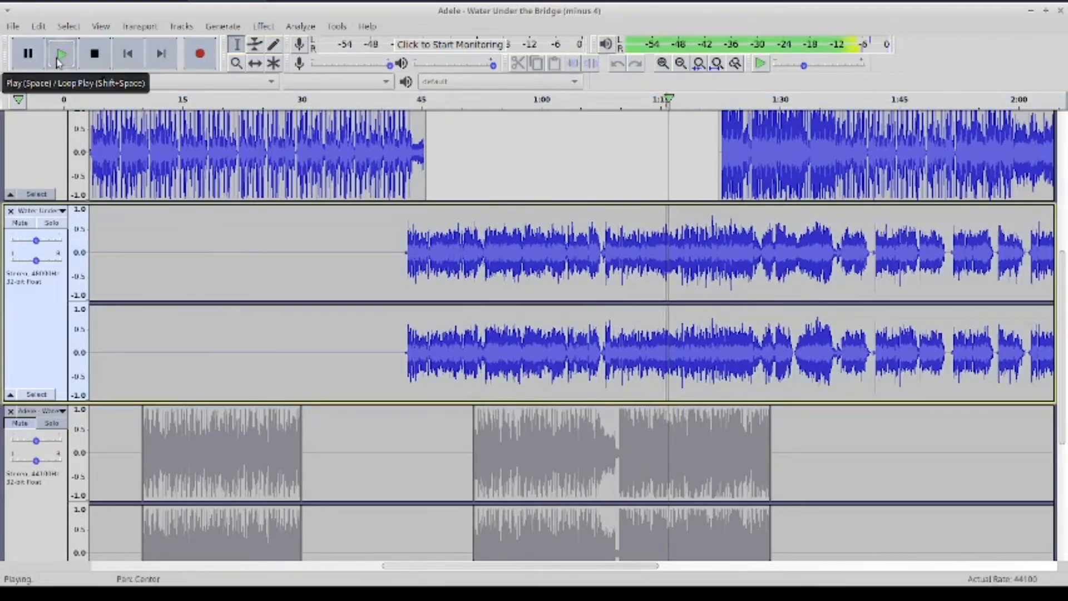
{"action": "left_click", "coordinate": [101, 54]}
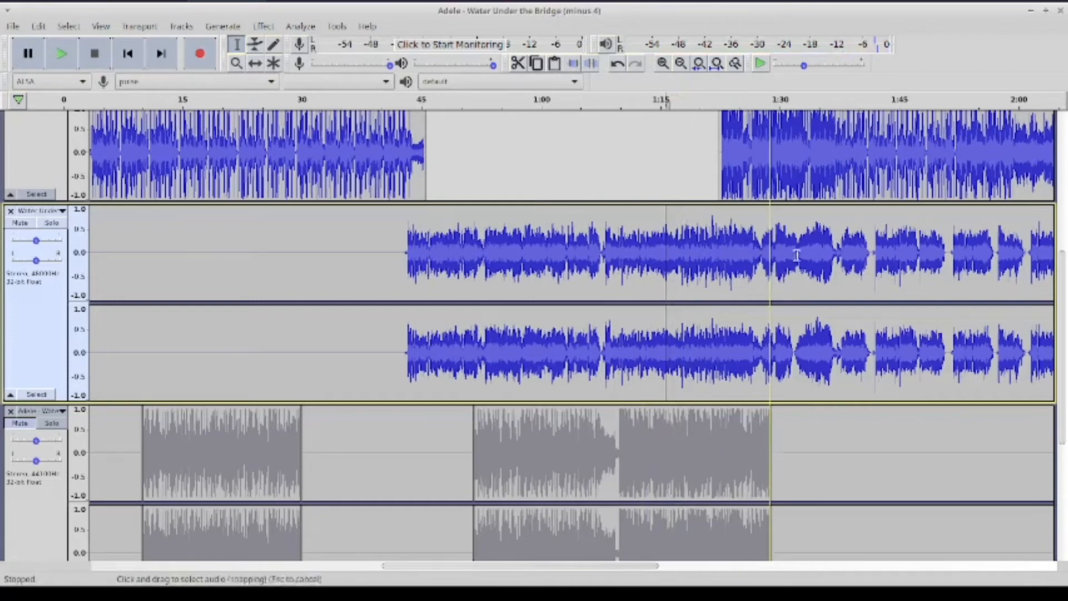
{"action": "left_click_drag", "start_coordinate": [392, 248], "coordinate": [204, 234]}
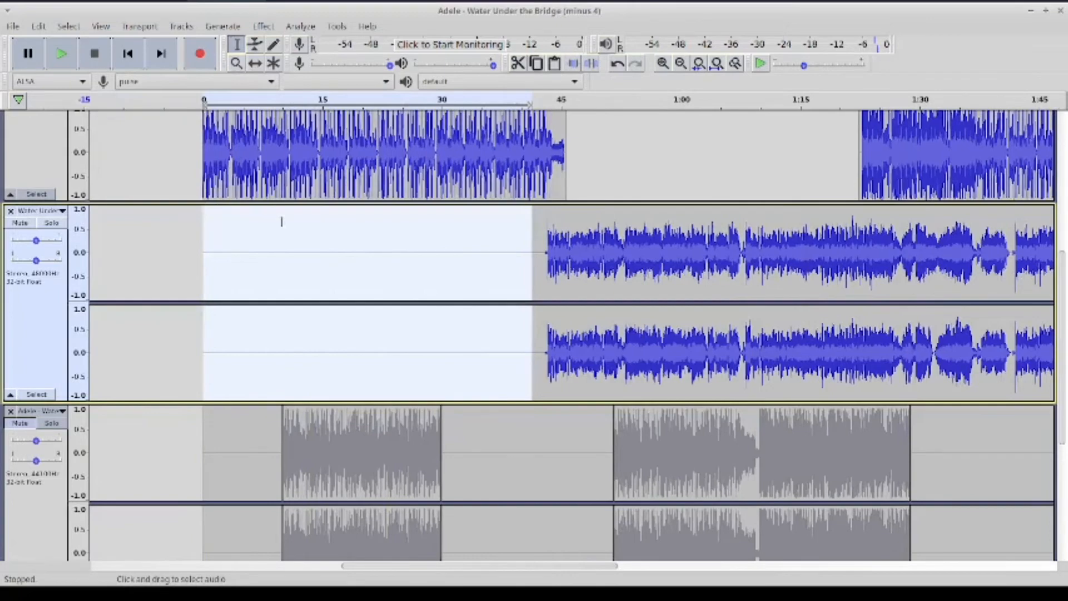
{"action": "left_click", "coordinate": [850, 261]}
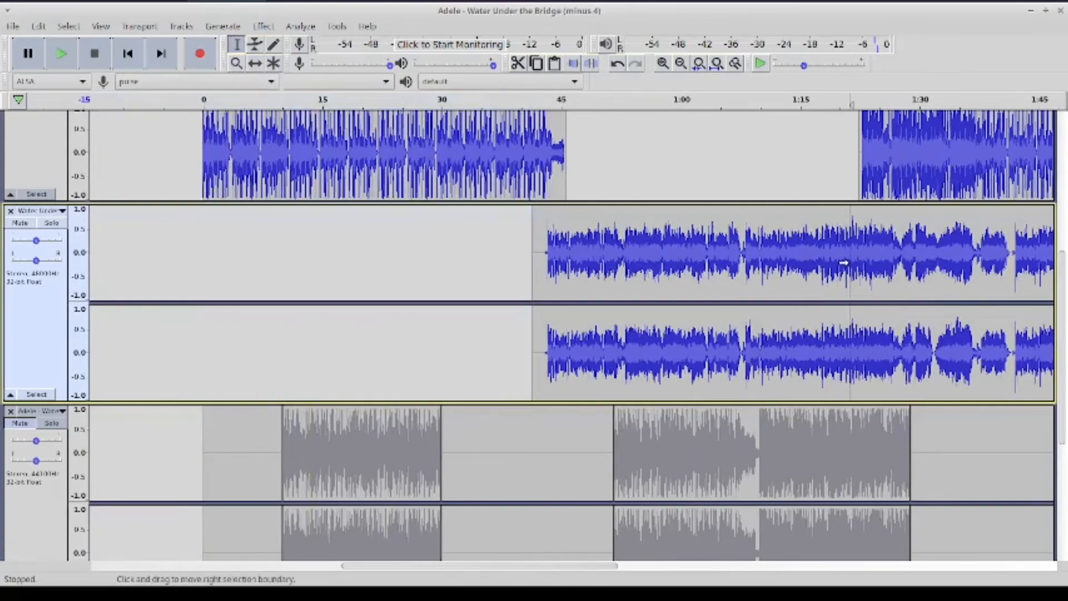
Play short passages from about 2:01 and 1:22 to find where the wanted section of the imported vocals begins
{"action": "scroll", "coordinate": [844, 263], "scroll_direction": "right", "scroll_amount": 5}
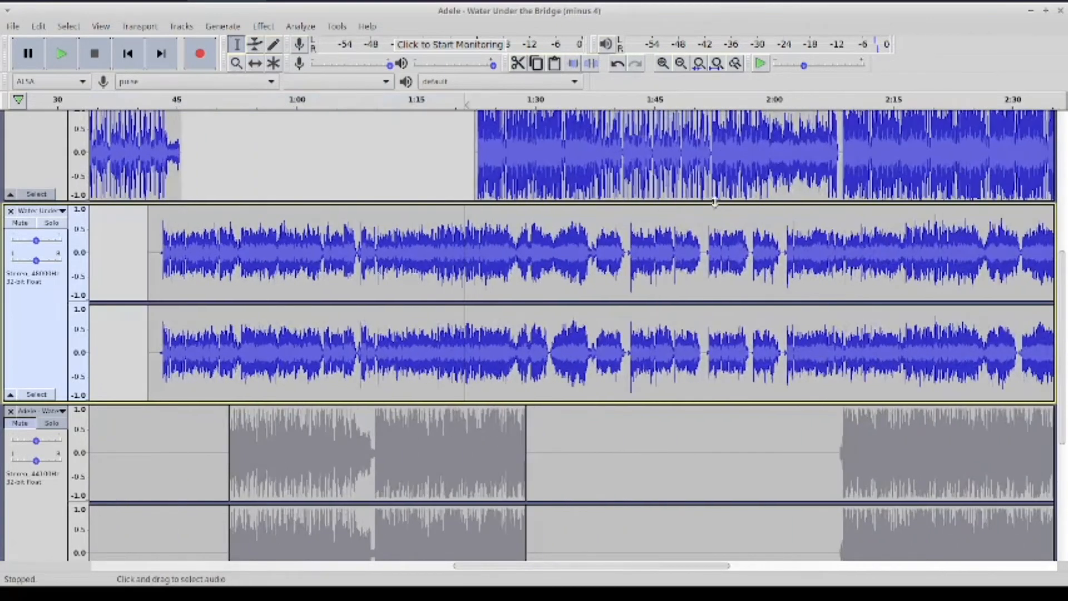
{"action": "left_click", "coordinate": [784, 253]}
{"action": "left_click", "coordinate": [67, 54]}
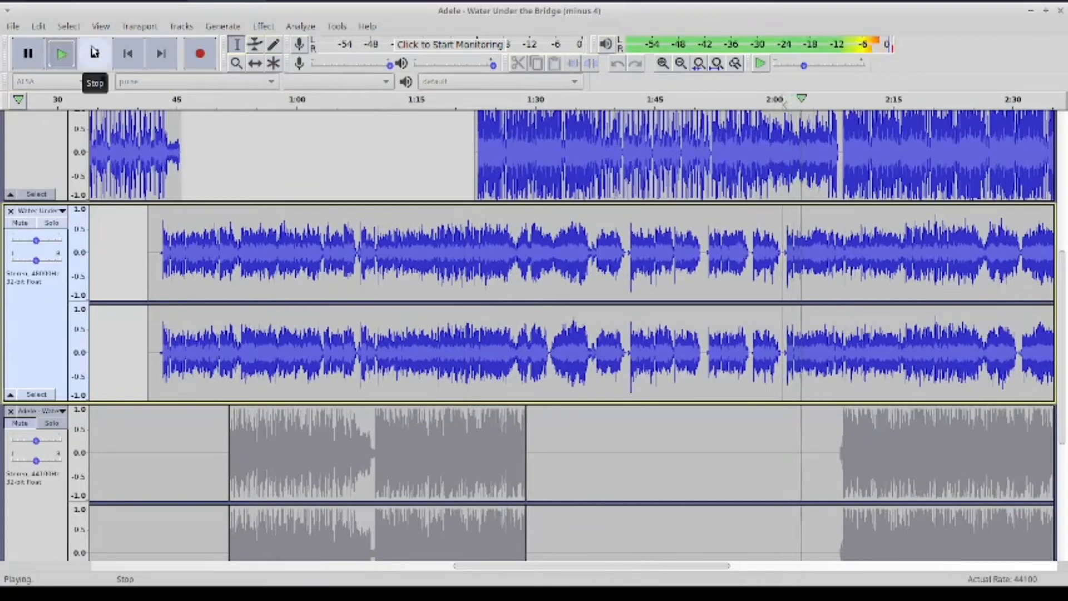
{"action": "left_click", "coordinate": [95, 53]}
{"action": "left_click", "coordinate": [473, 250]}
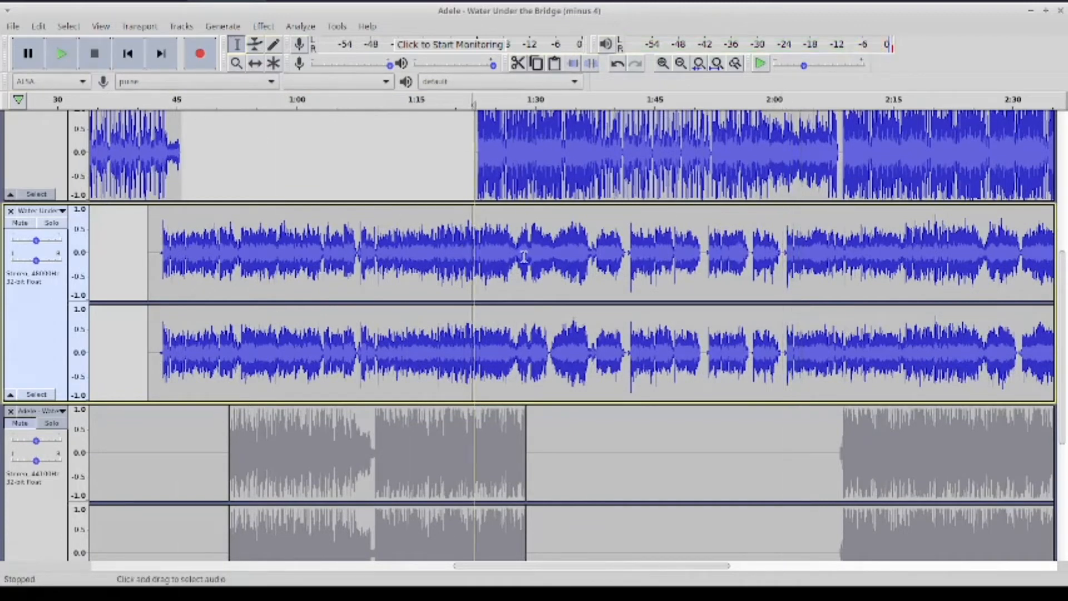
{"action": "left_click", "coordinate": [61, 53]}
{"action": "left_click", "coordinate": [94, 53]}
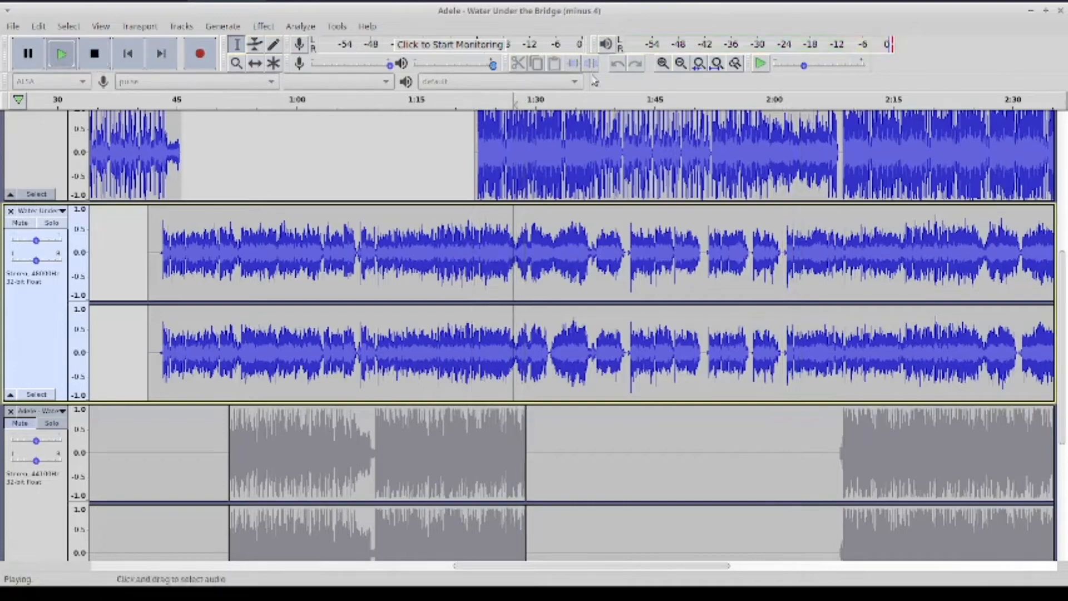
Split delete everything on the imported vocals track before about 1:37, checking the cut point by playing from it
{"action": "left_click", "coordinate": [660, 65]}
{"action": "left_click", "coordinate": [722, 253]}
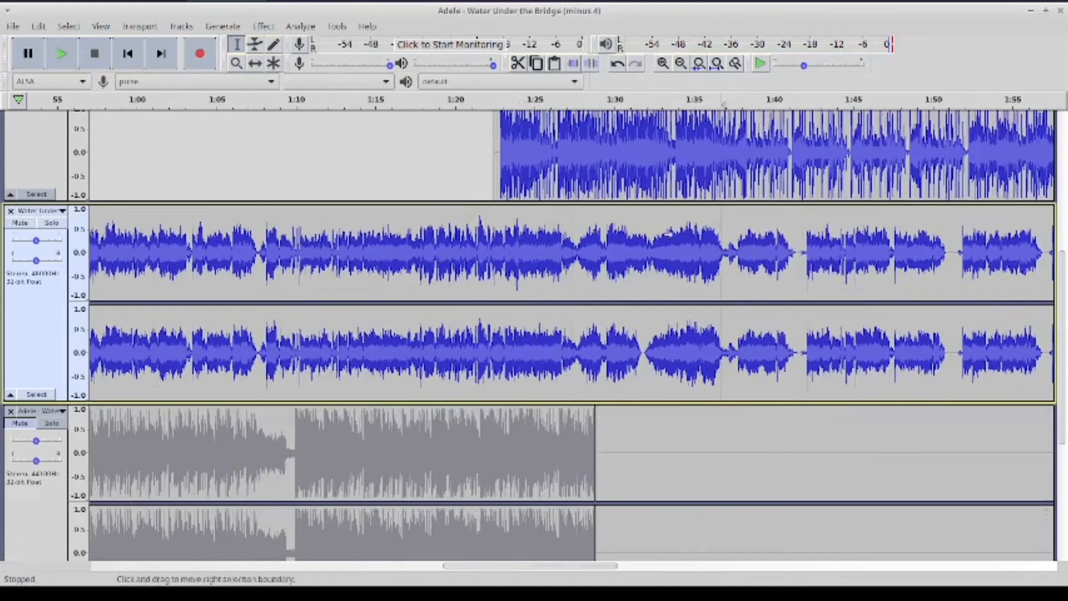
{"action": "left_click", "coordinate": [61, 54]}
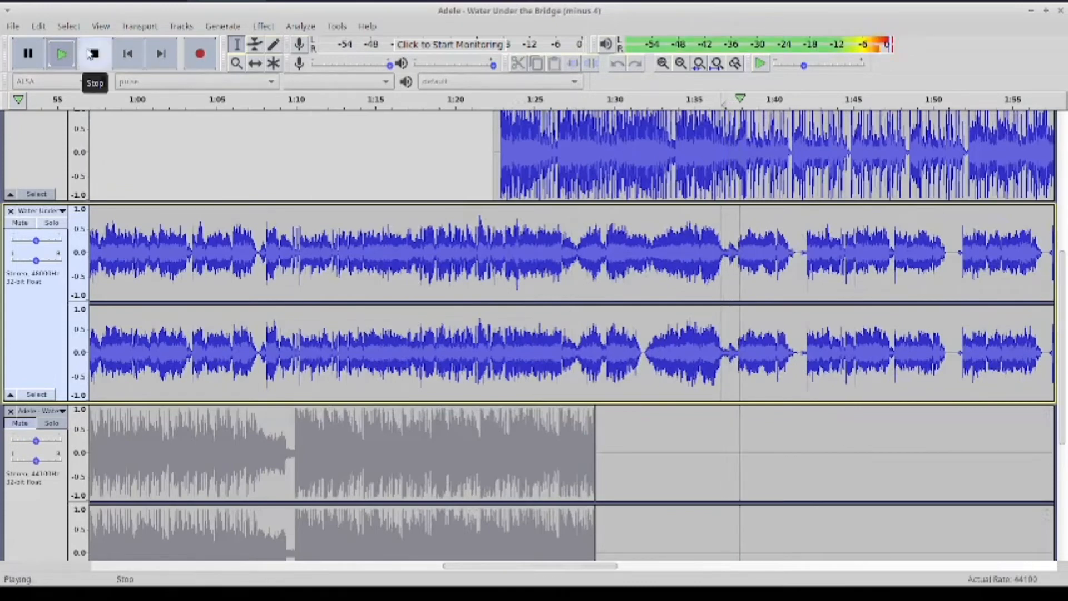
{"action": "left_click", "coordinate": [92, 54]}
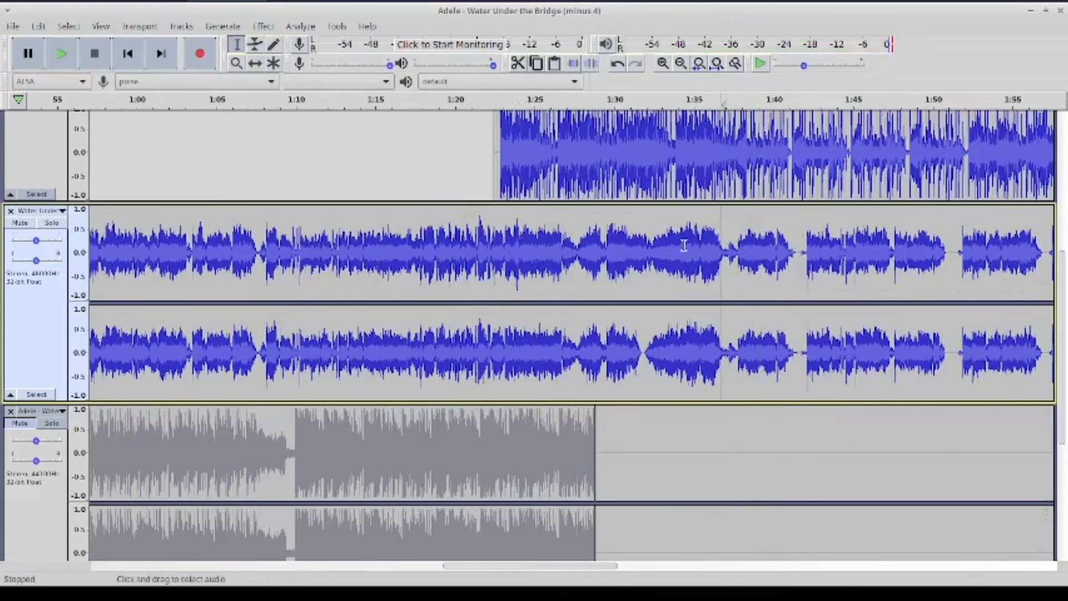
{"action": "key", "text": "shift+Home"}
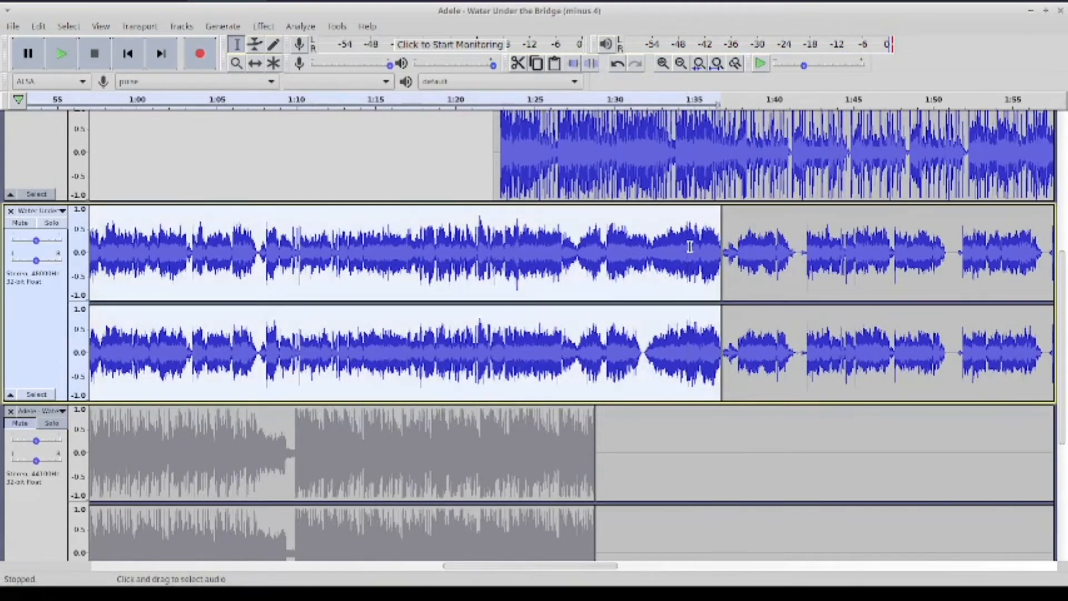
{"action": "key", "text": "ctrl+alt+k"}
{"action": "left_click", "coordinate": [698, 241]}
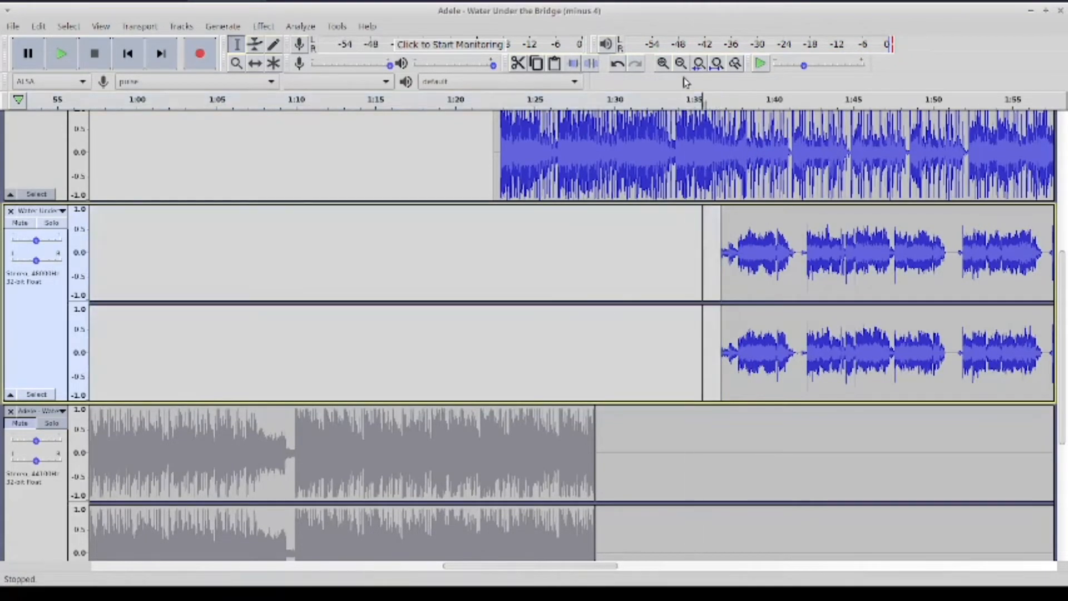
Shift the remaining vocals clip earlier to start at about 1:36.3, playing it against the Start Over track between moves
{"action": "left_click", "coordinate": [664, 64]}
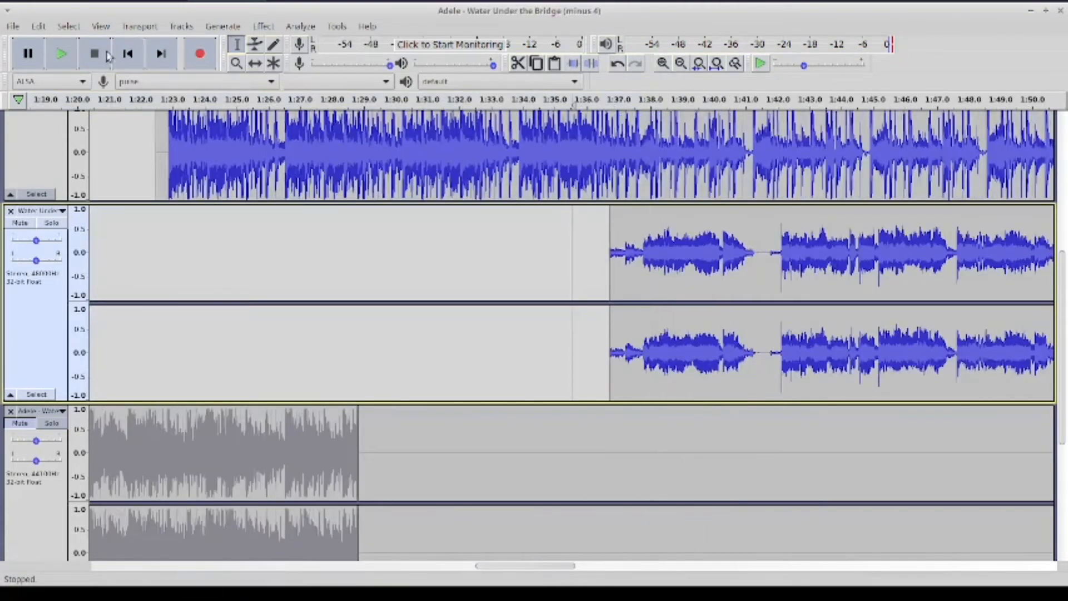
{"action": "left_click", "coordinate": [62, 55]}
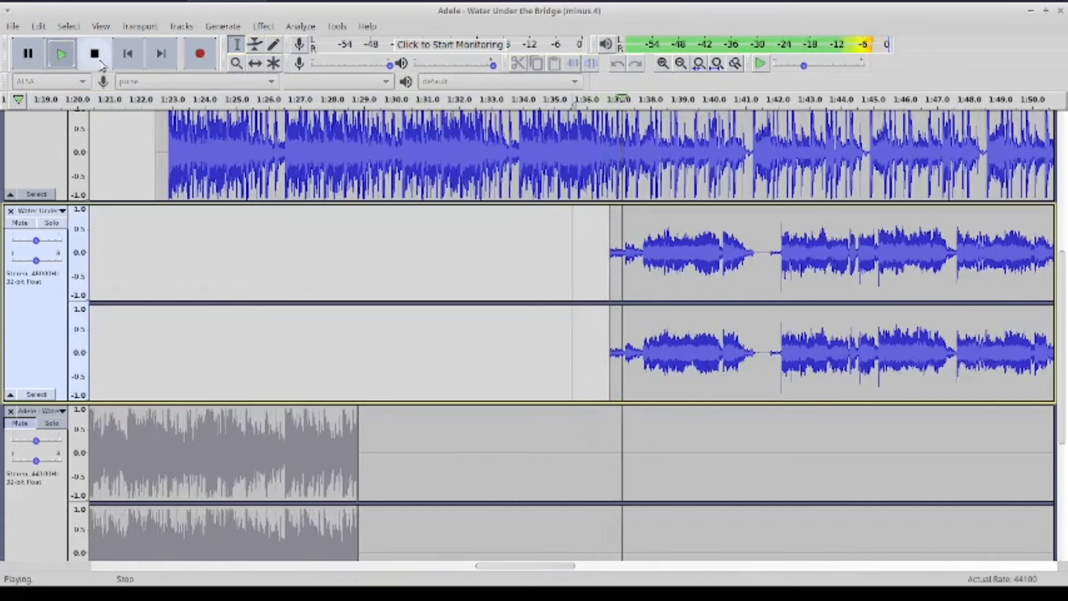
{"action": "left_click", "coordinate": [95, 54]}
{"action": "left_click", "coordinate": [255, 63]}
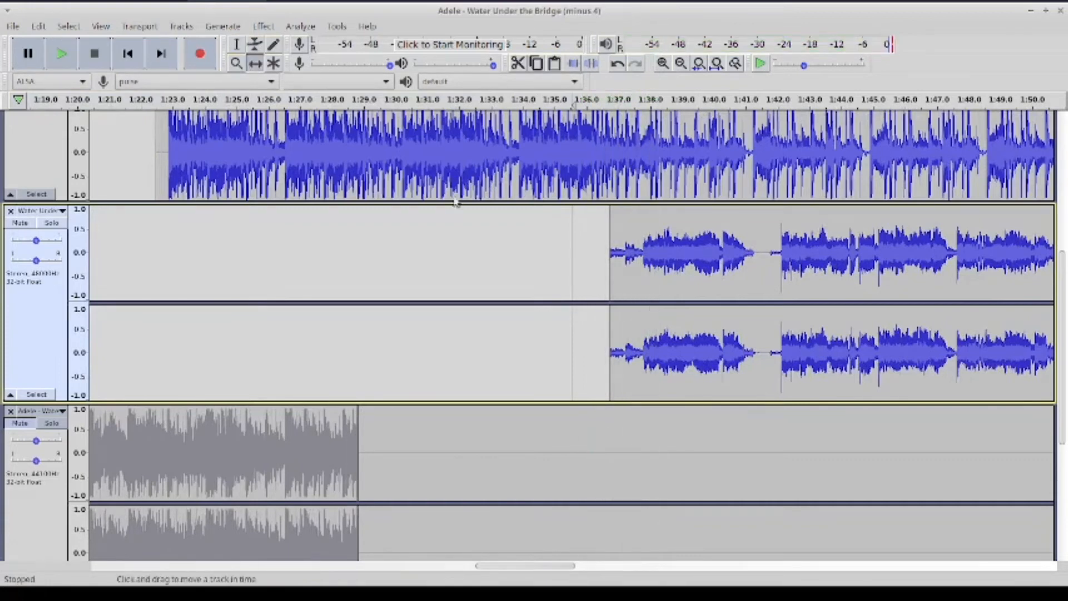
{"action": "left_click_drag", "start_coordinate": [673, 275], "coordinate": [665, 271]}
{"action": "left_click", "coordinate": [74, 55]}
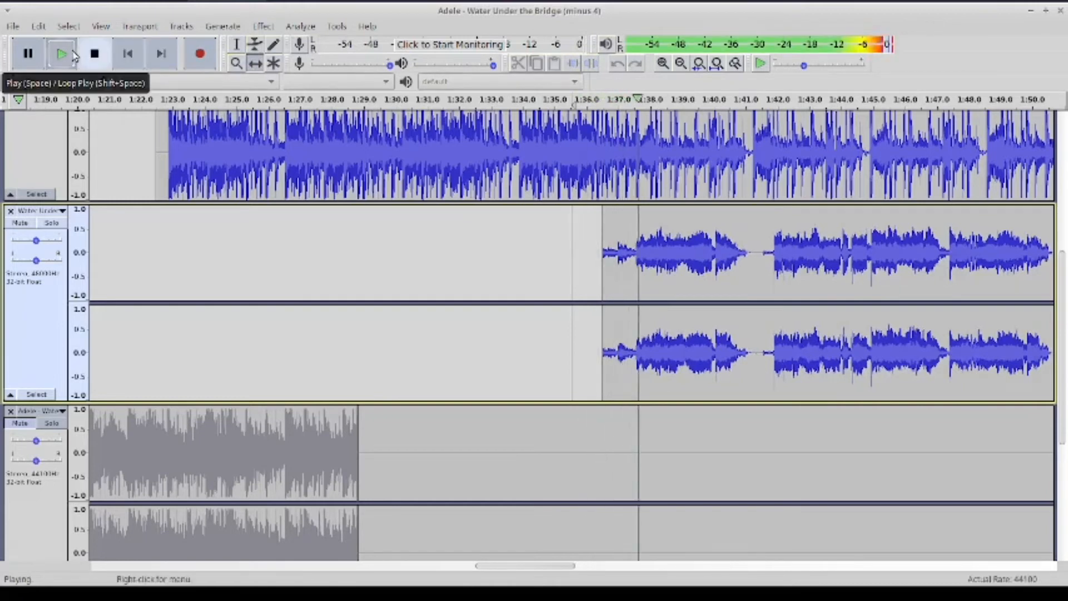
{"action": "key", "text": "space"}
{"action": "left_click_drag", "start_coordinate": [661, 277], "coordinate": [656, 277]}
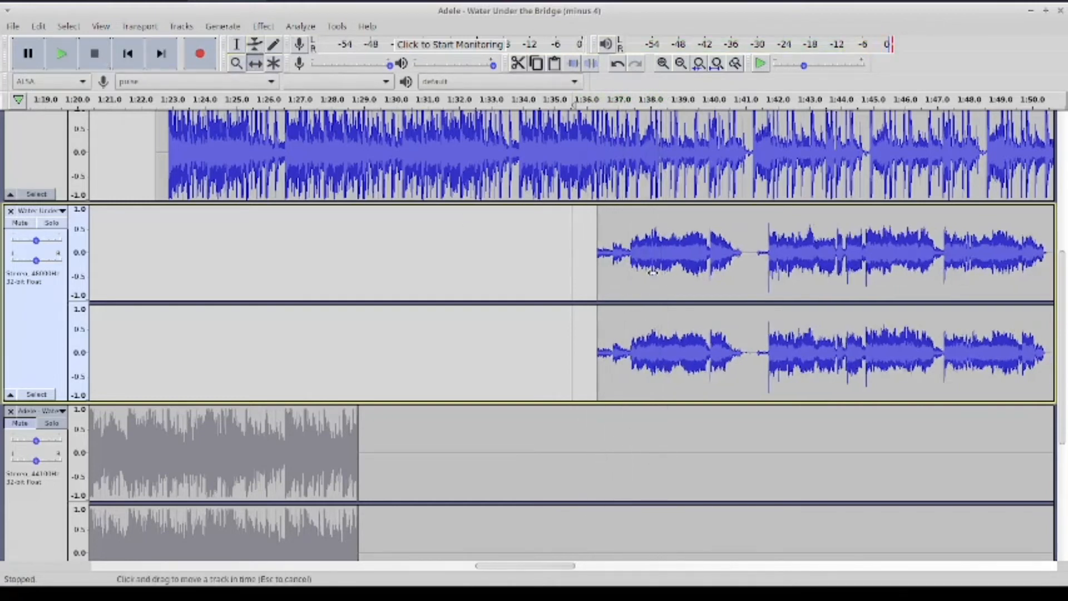
Play the vocals against Start Over and shift the vocals clip further back to start at about 1:36.0
{"action": "left_click", "coordinate": [62, 54]}
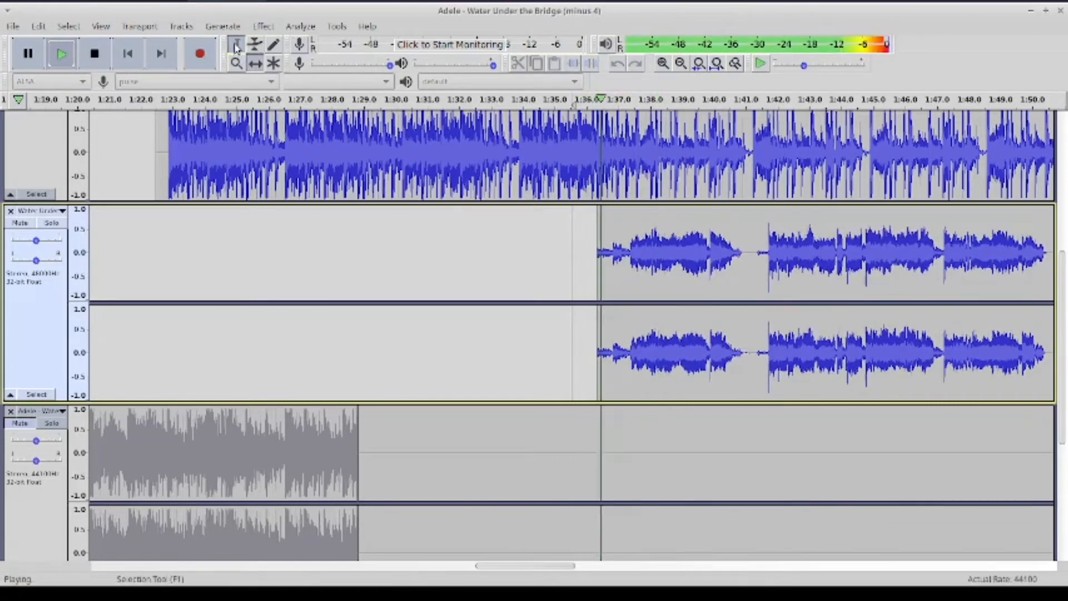
{"action": "left_click", "coordinate": [95, 54]}
{"action": "left_click", "coordinate": [255, 63]}
{"action": "left_click_drag", "start_coordinate": [718, 229], "coordinate": [710, 224]}
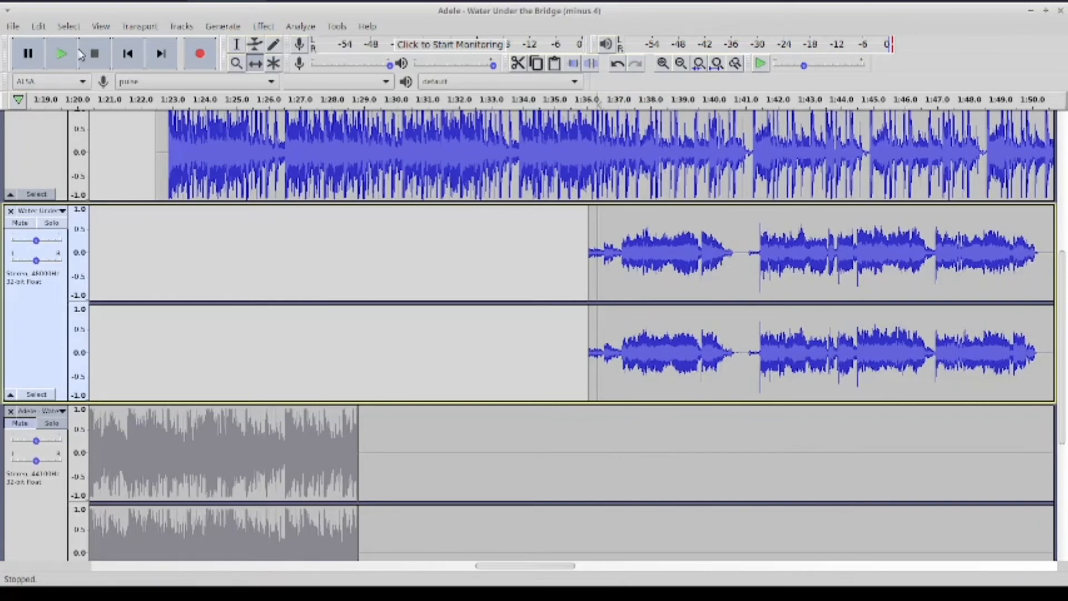
{"action": "left_click", "coordinate": [63, 55]}
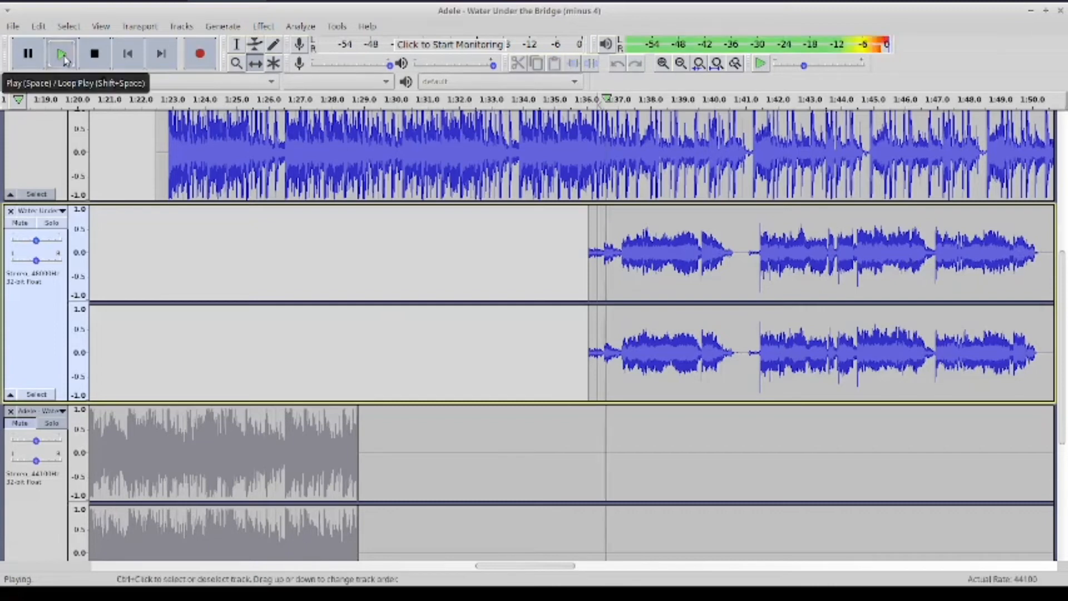
{"action": "left_click", "coordinate": [94, 53]}
{"action": "left_click_drag", "start_coordinate": [650, 238], "coordinate": [647, 234]}
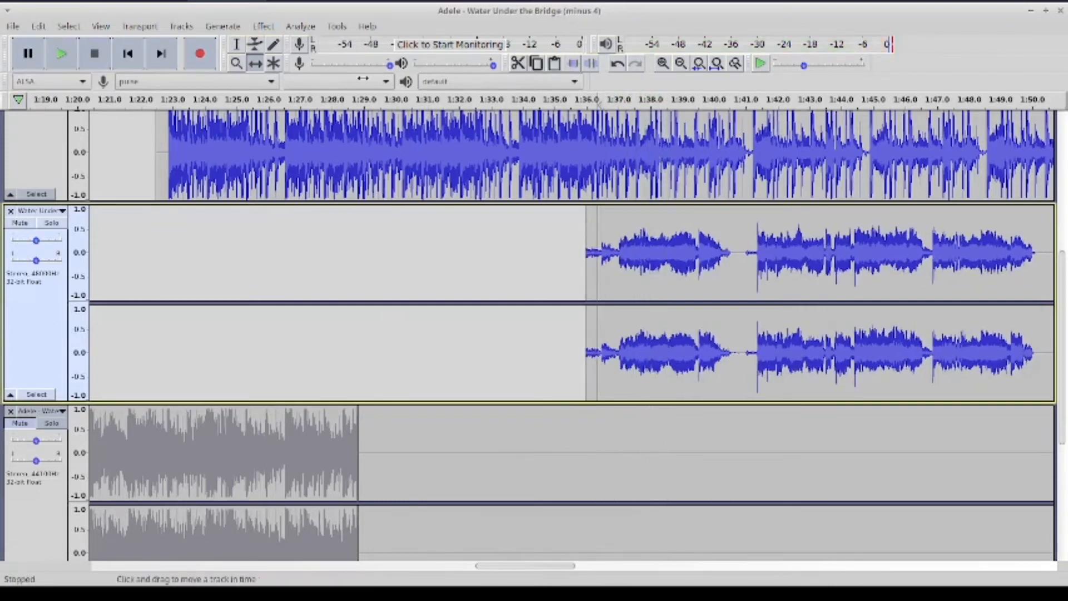
Play the transition and try nudging the vocals clip slightly earlier to start at about 1:35.9
{"action": "left_click", "coordinate": [49, 54]}
{"action": "key", "text": "space"}
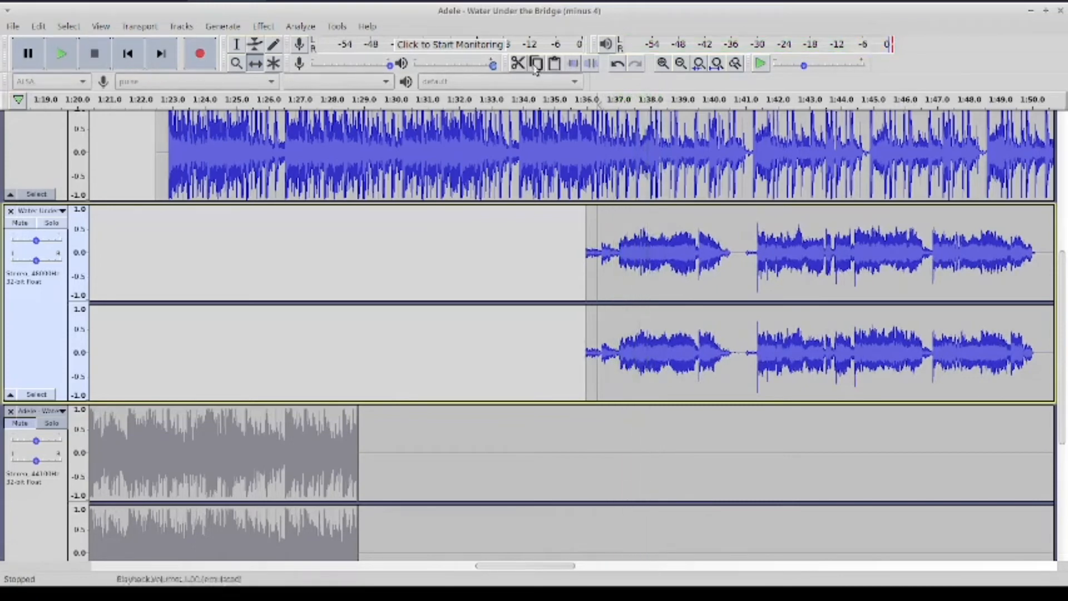
{"action": "left_click", "coordinate": [667, 65]}
{"action": "left_click", "coordinate": [61, 54]}
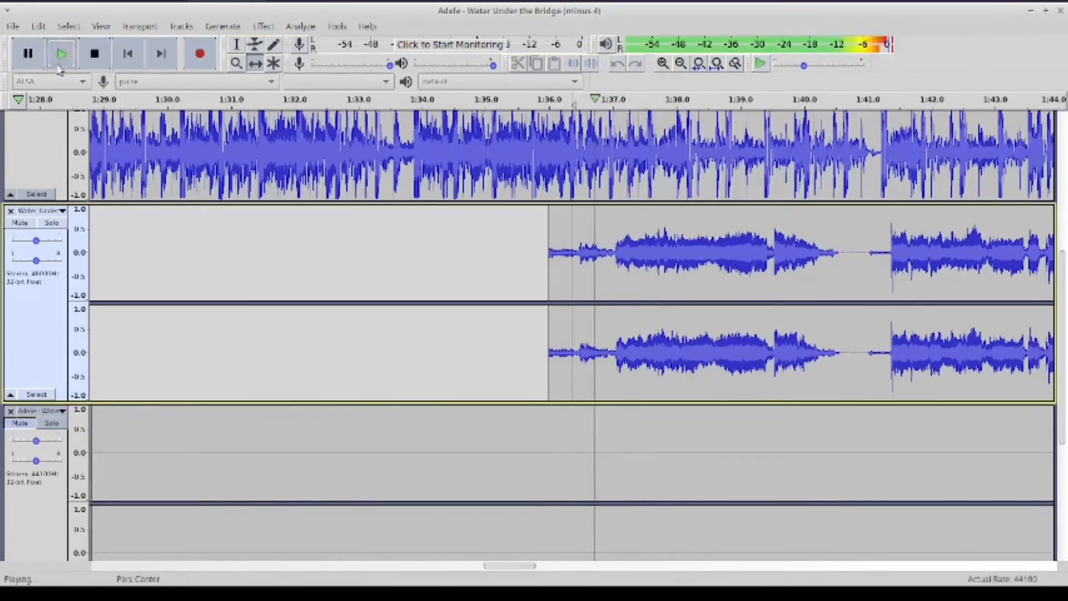
{"action": "left_click", "coordinate": [91, 55]}
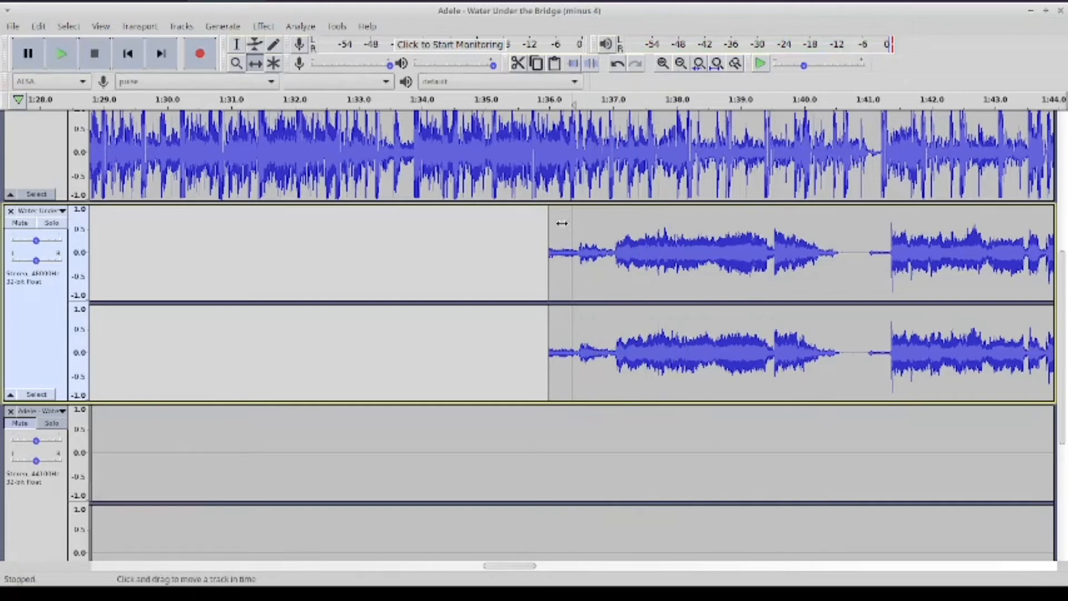
{"action": "left_click_drag", "start_coordinate": [567, 224], "coordinate": [558, 220]}
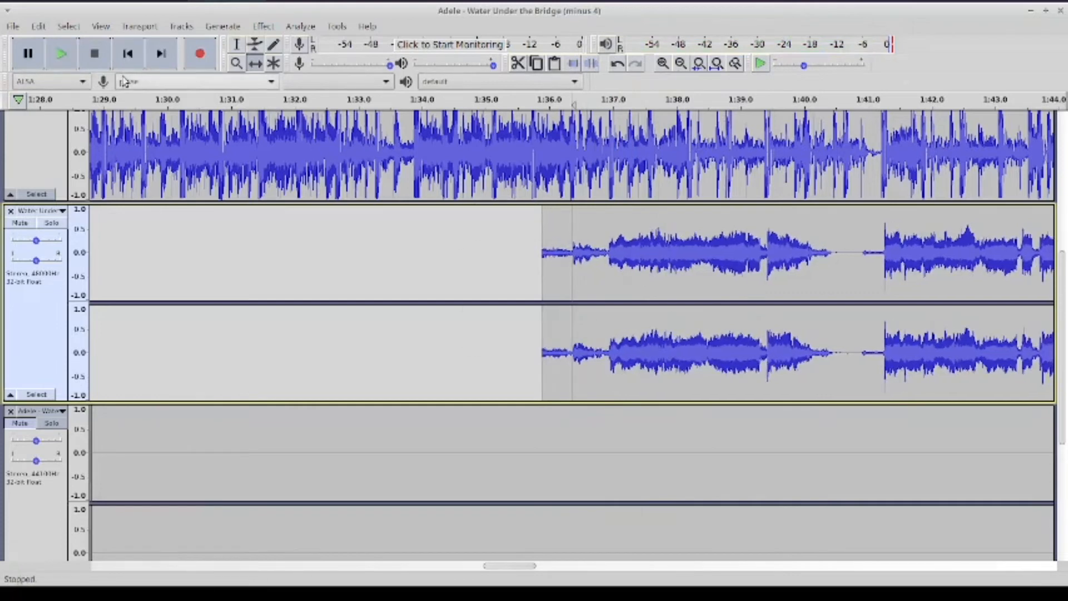
Play the transition and nudge the vocals clip later in small moves to start at about 1:36.1
{"action": "left_click", "coordinate": [63, 55]}
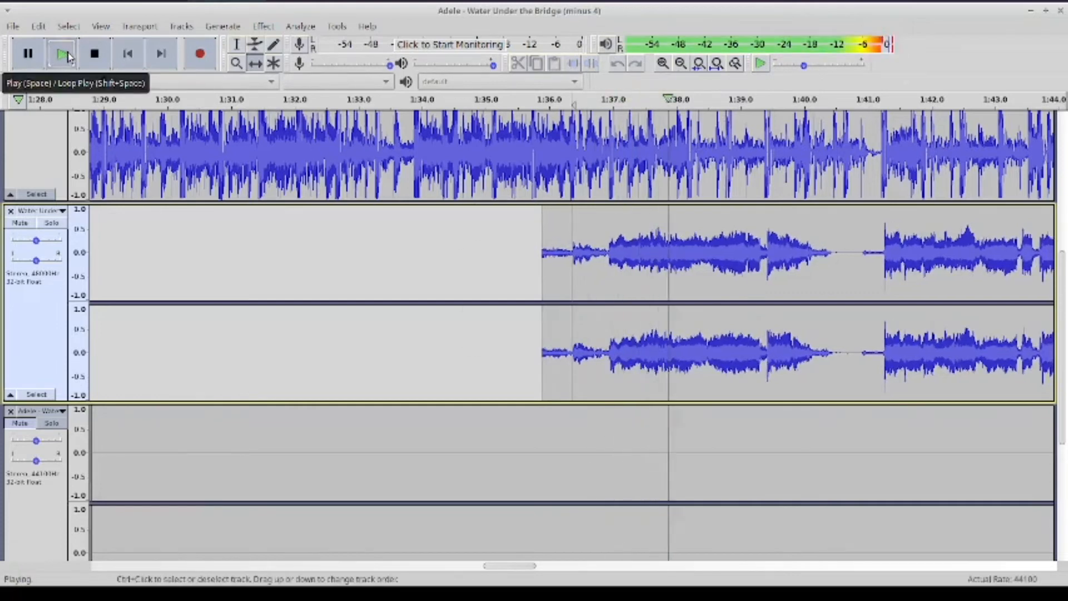
{"action": "left_click", "coordinate": [95, 54]}
{"action": "left_click_drag", "start_coordinate": [597, 233], "coordinate": [605, 233]}
{"action": "left_click", "coordinate": [59, 52]}
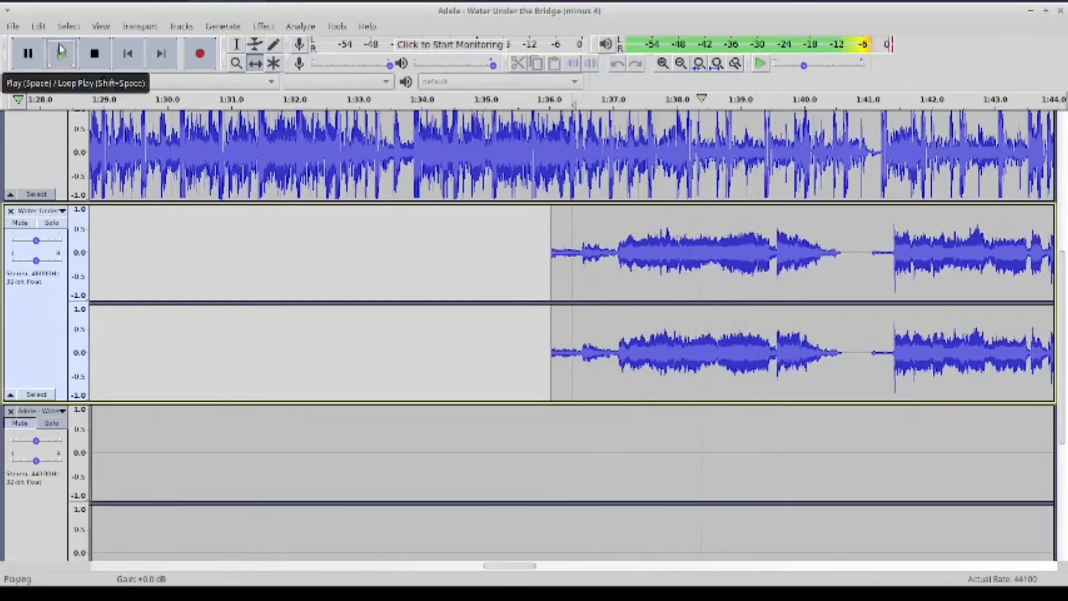
{"action": "left_click", "coordinate": [92, 54]}
{"action": "left_click_drag", "start_coordinate": [554, 254], "coordinate": [559, 254]}
Play the mix from about 1:36.4 twice to check the vocals clip's timing against the Start Over track
{"action": "left_click", "coordinate": [71, 50]}
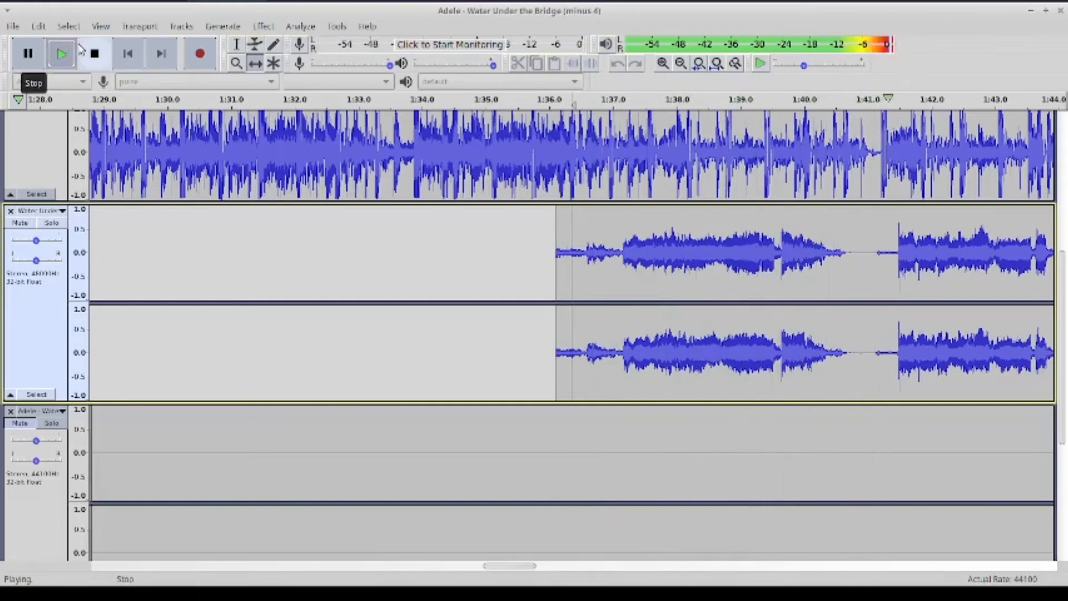
{"action": "left_click", "coordinate": [95, 53]}
{"action": "left_click", "coordinate": [64, 54]}
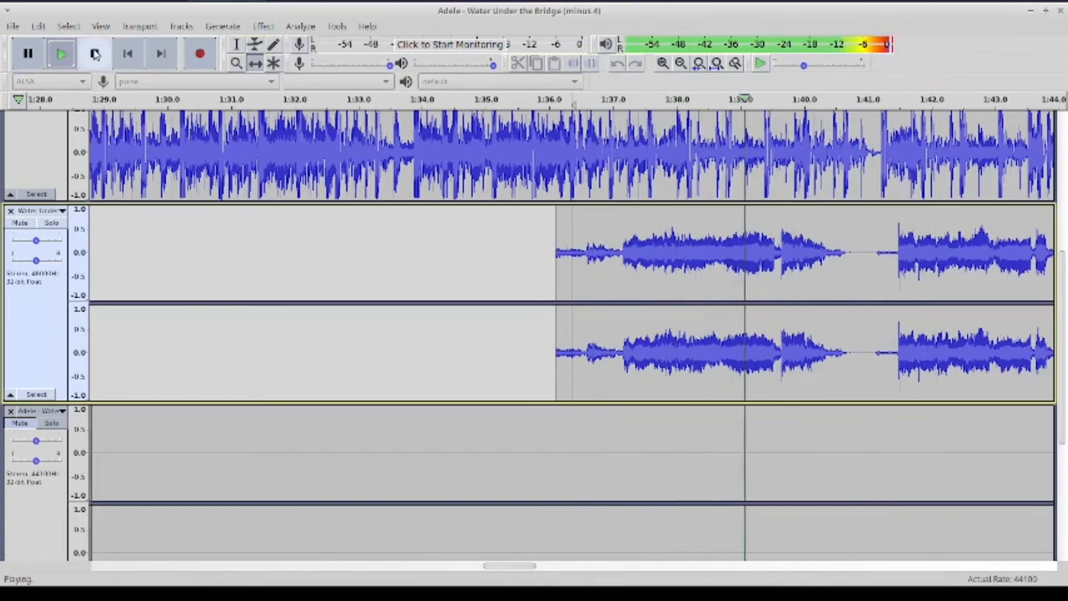
{"action": "left_click", "coordinate": [681, 63]}
{"action": "left_click", "coordinate": [680, 63]}
{"action": "left_click", "coordinate": [95, 54]}
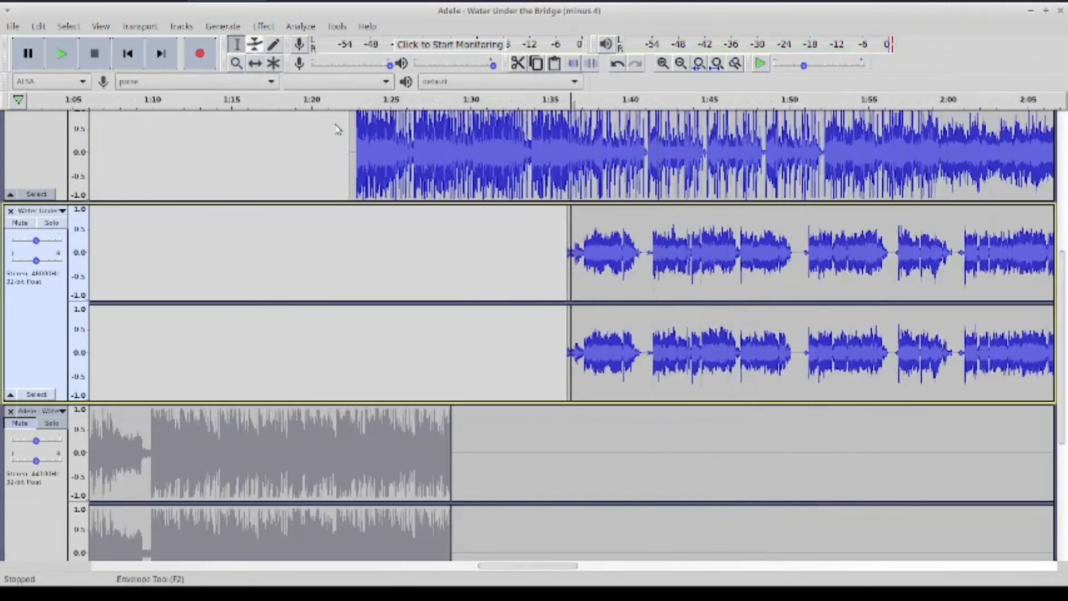
Split the vocals clip in the pause at about 1:40.9 and shift the second part later to start at about 1:41.3
{"action": "left_click_drag", "start_coordinate": [644, 248], "coordinate": [648, 248]}
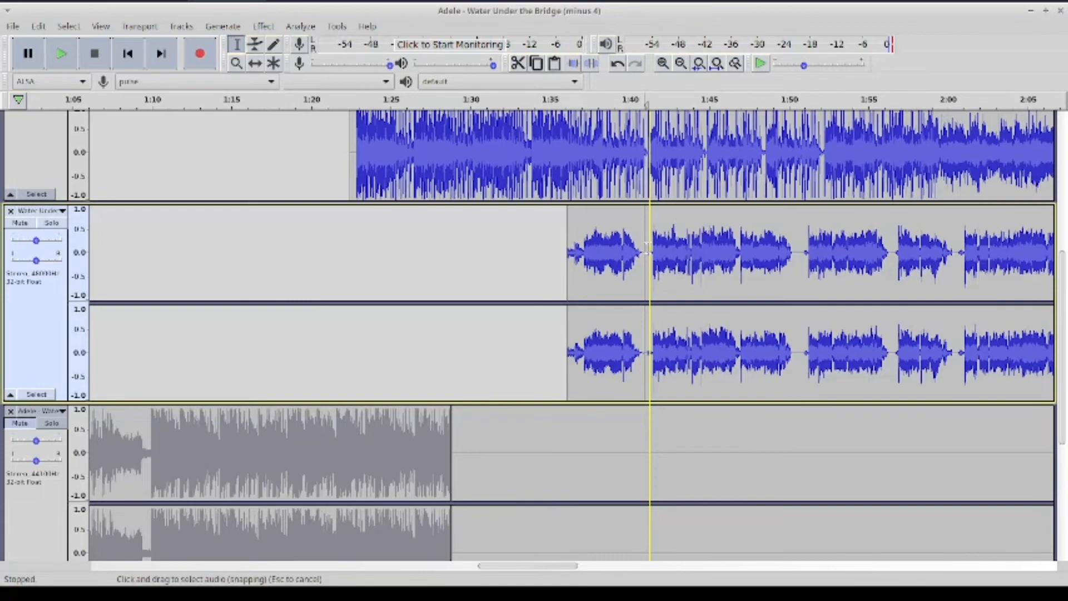
{"action": "left_click", "coordinate": [647, 248]}
{"action": "left_click", "coordinate": [660, 64]}
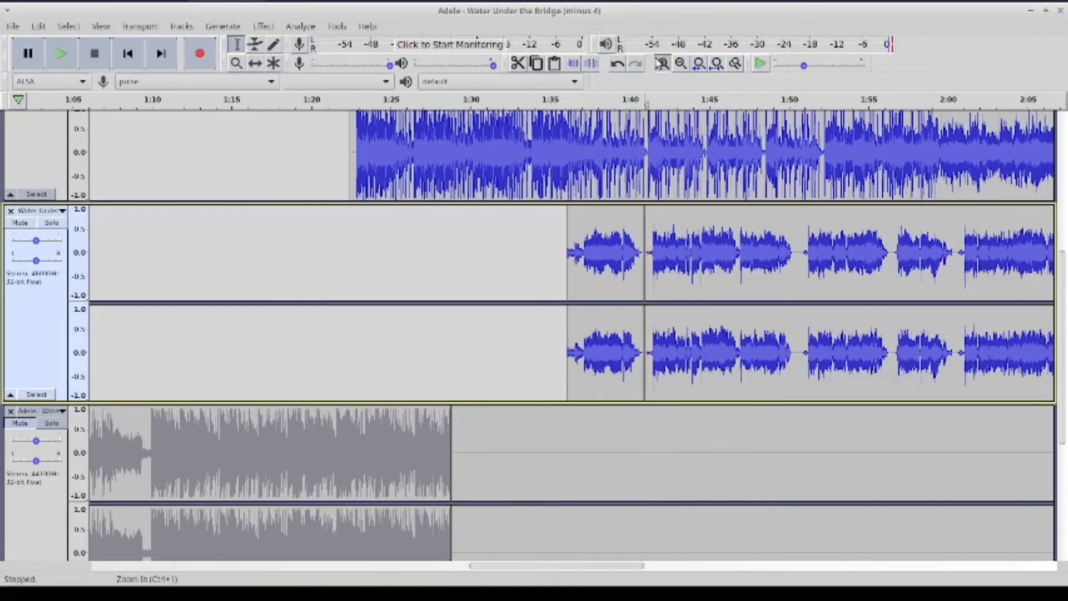
{"action": "left_click", "coordinate": [661, 63]}
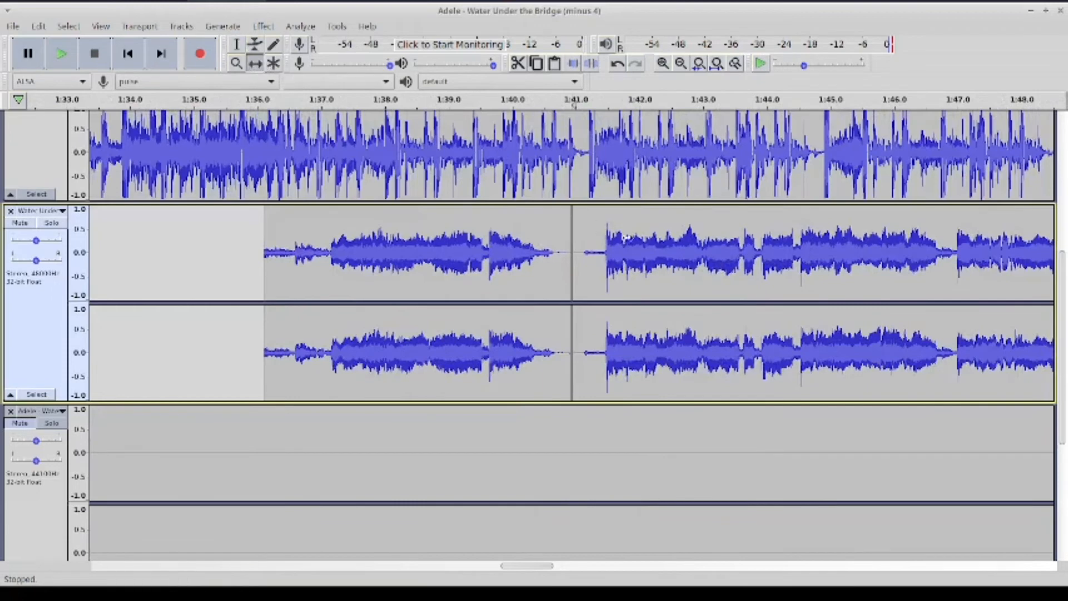
{"action": "left_click_drag", "start_coordinate": [653, 246], "coordinate": [672, 244]}
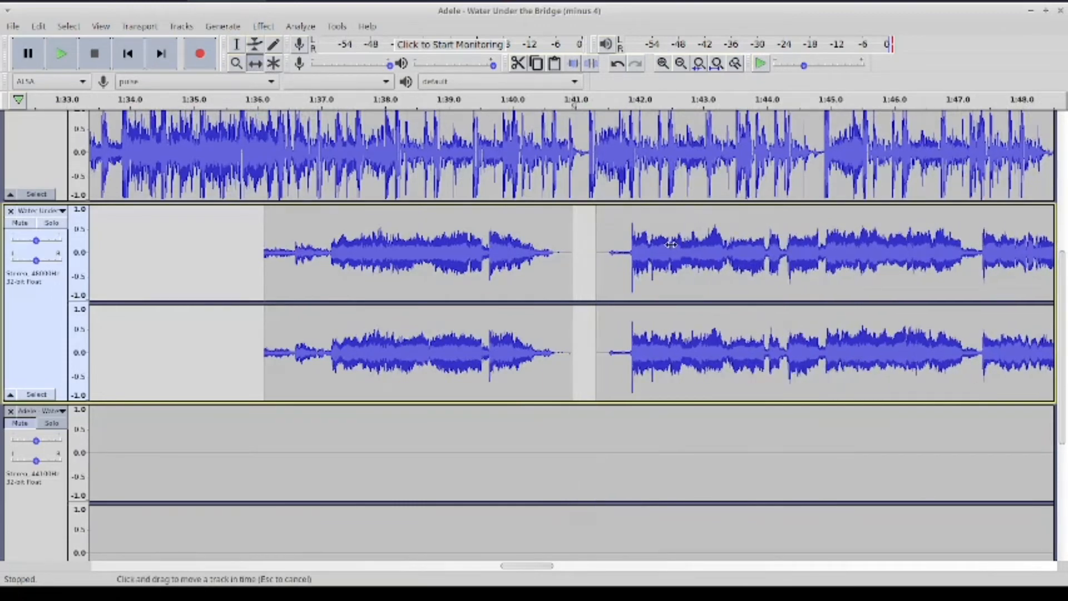
Play the mix across the split, then from about 1:36.5, to check the shifted vocals' timing against the Start Over track
{"action": "left_click", "coordinate": [62, 53]}
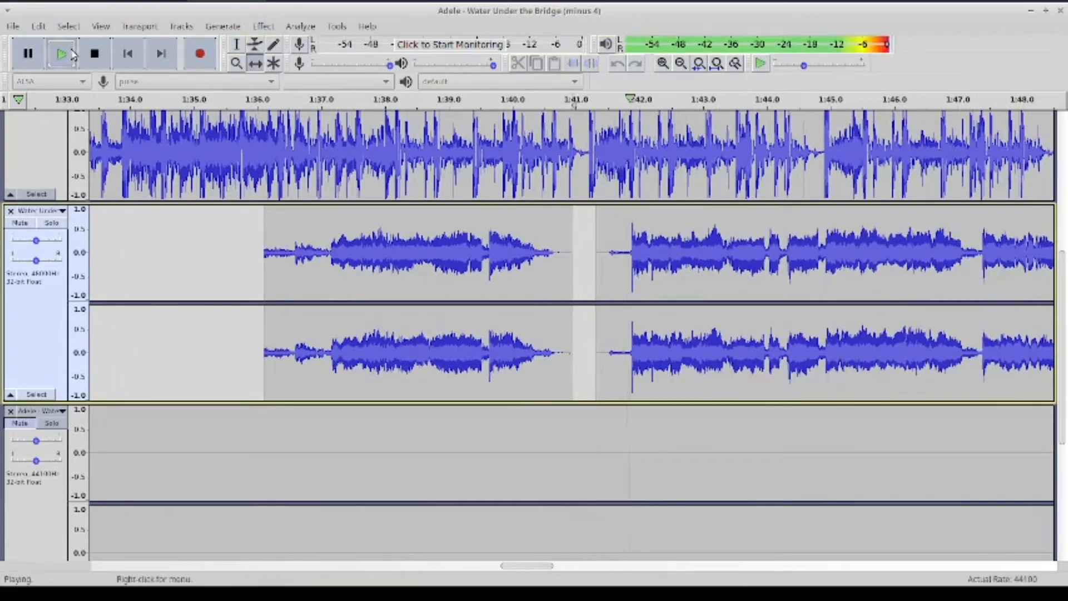
{"action": "left_click", "coordinate": [96, 54]}
{"action": "left_click", "coordinate": [236, 45]}
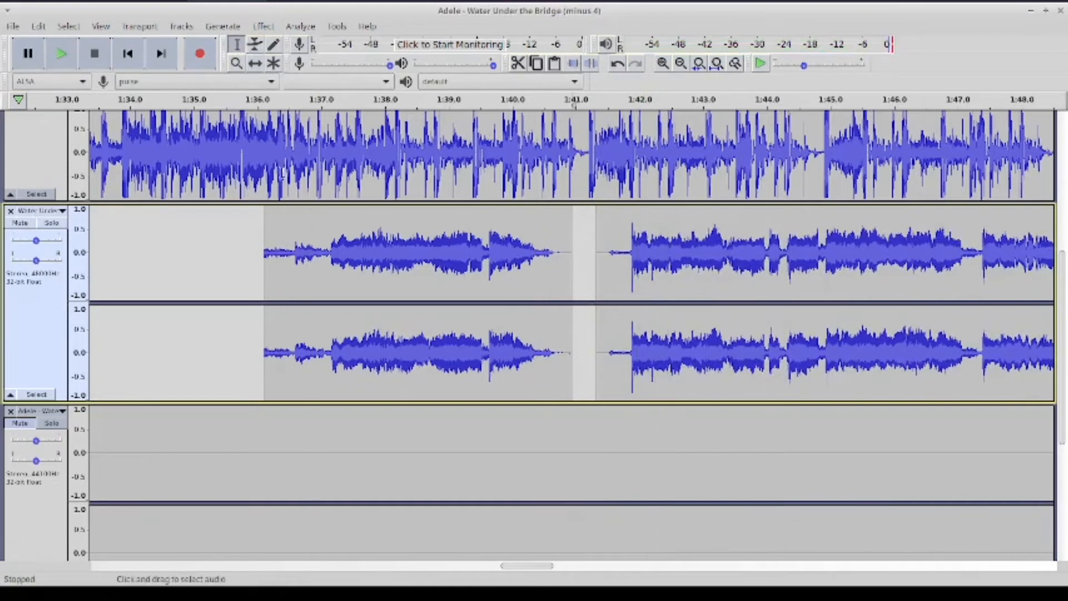
{"action": "left_click", "coordinate": [61, 53]}
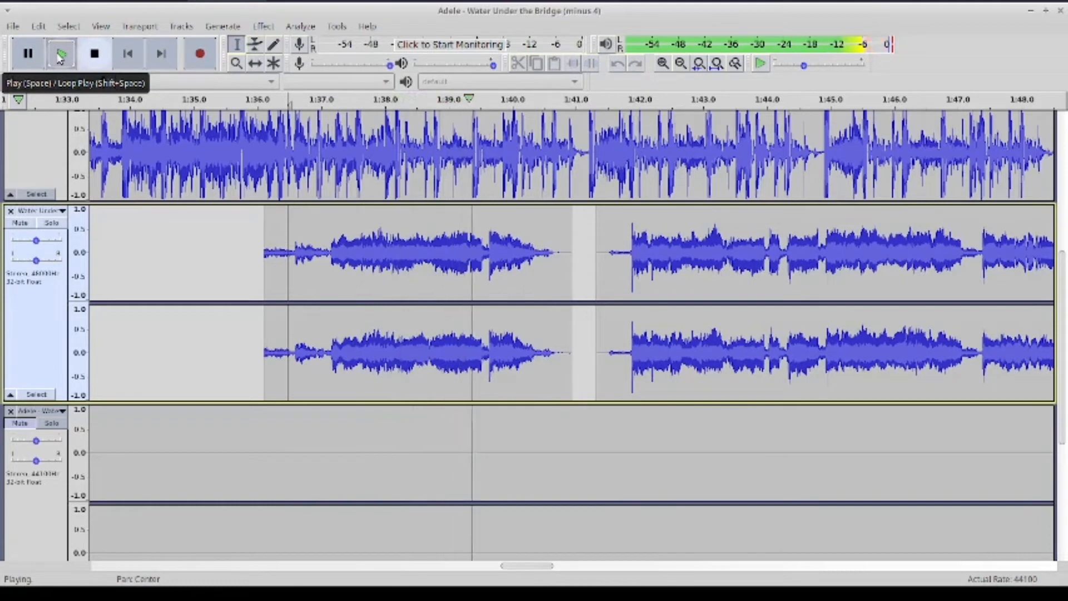
{"action": "left_click", "coordinate": [94, 54]}
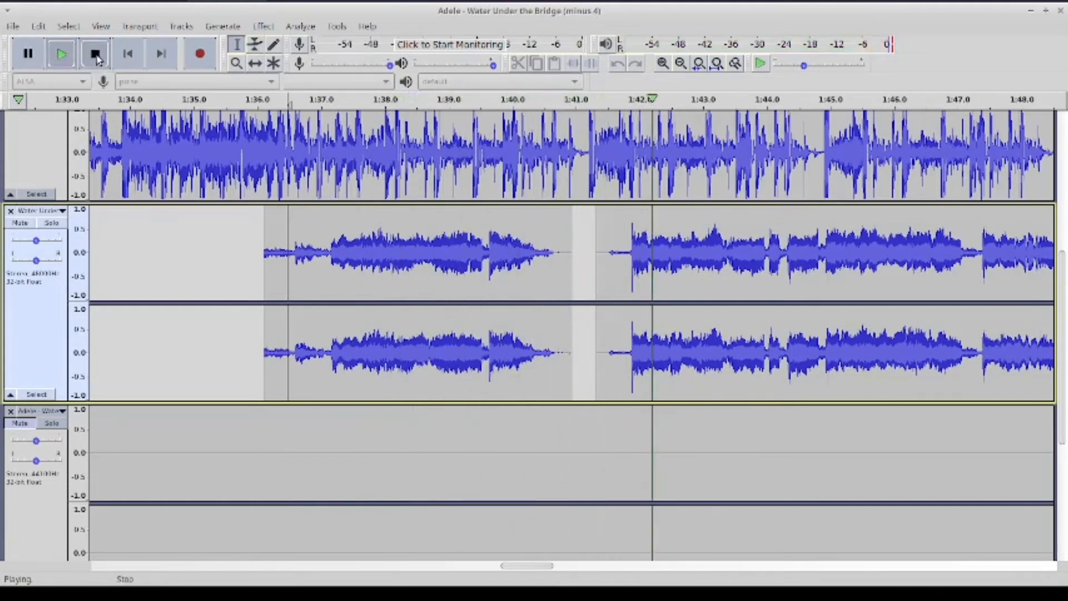
Shift the second vocal clip in the Water Under track slightly earlier, starting at about 1:41.3, and audition the result
{"action": "left_click", "coordinate": [255, 63]}
{"action": "left_click_drag", "start_coordinate": [708, 267], "coordinate": [704, 265]}
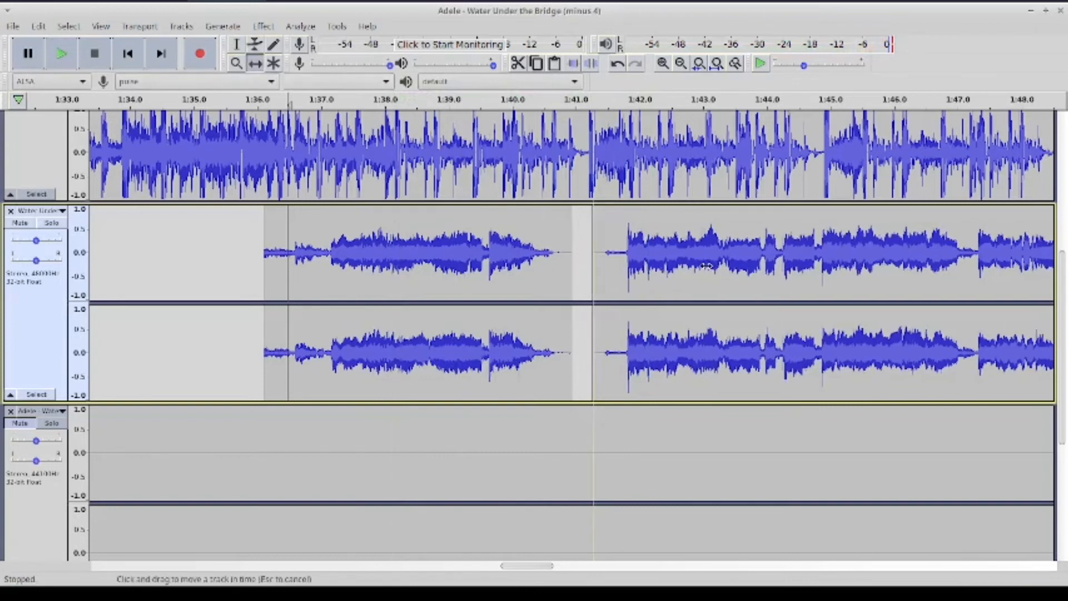
{"action": "left_click", "coordinate": [62, 54]}
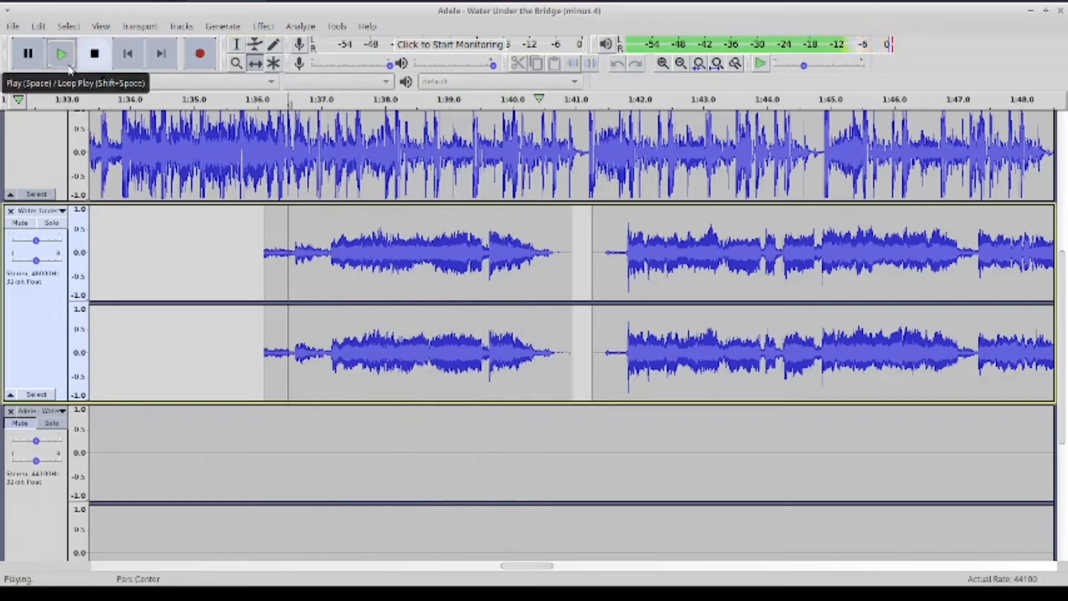
{"action": "left_click", "coordinate": [94, 54]}
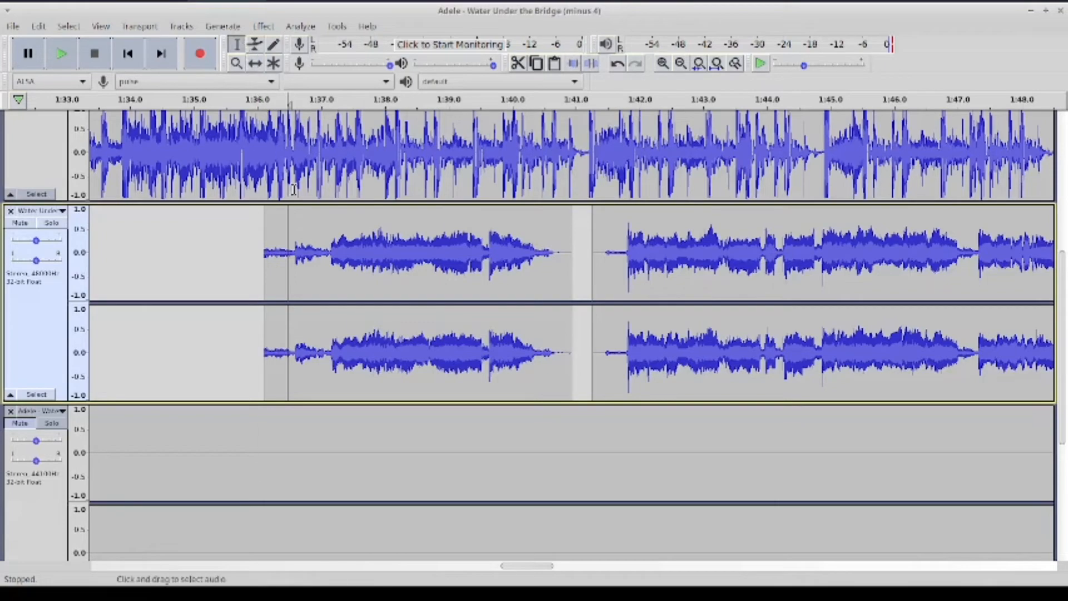
Audition the mix from about 1:35.8 and shift the first vocal clip slightly later, starting at about 1:36.2
{"action": "left_click", "coordinate": [243, 162]}
{"action": "left_click", "coordinate": [61, 54]}
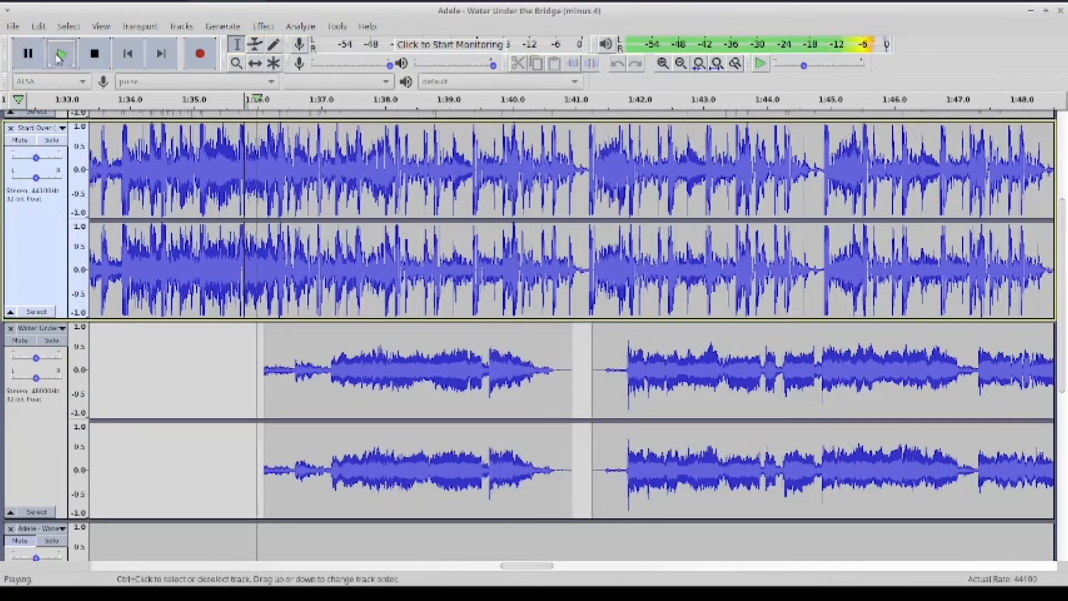
{"action": "left_click", "coordinate": [94, 56]}
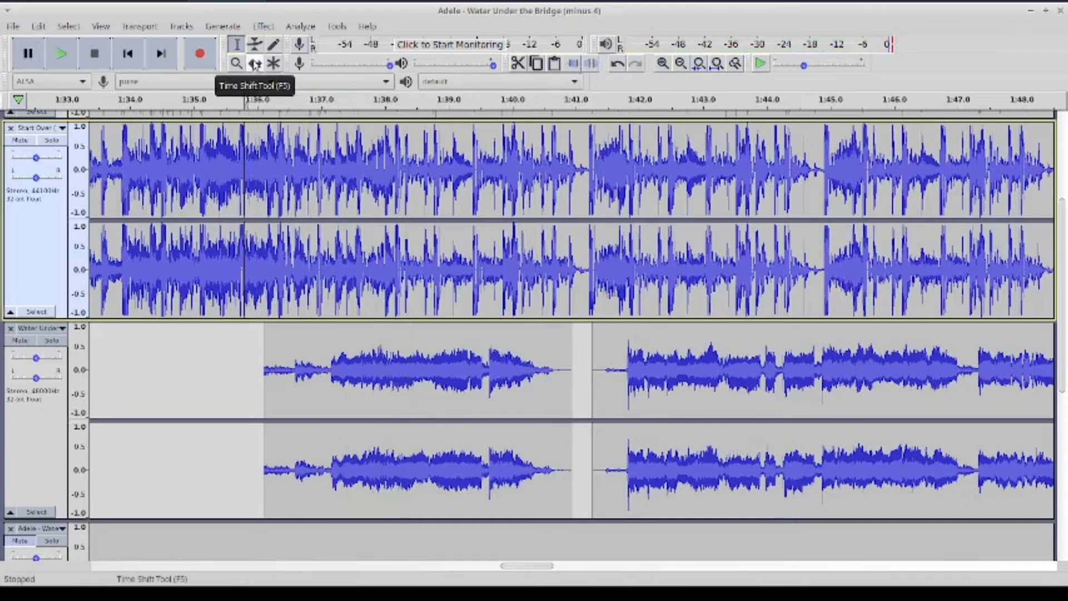
{"action": "left_click", "coordinate": [255, 64]}
{"action": "left_click", "coordinate": [66, 58]}
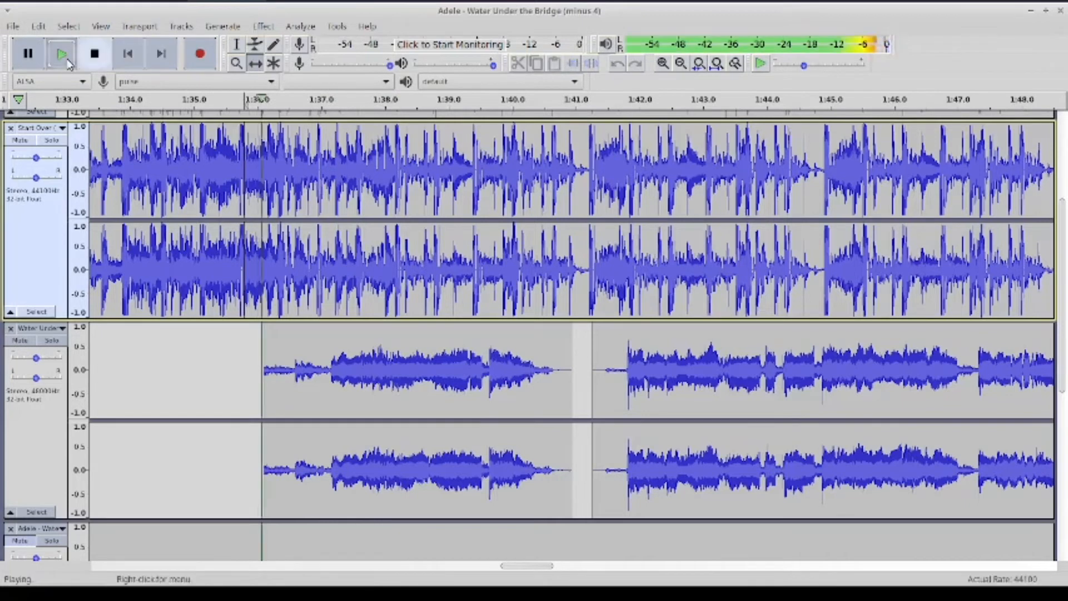
{"action": "left_click", "coordinate": [96, 53]}
{"action": "left_click_drag", "start_coordinate": [320, 344], "coordinate": [325, 344]}
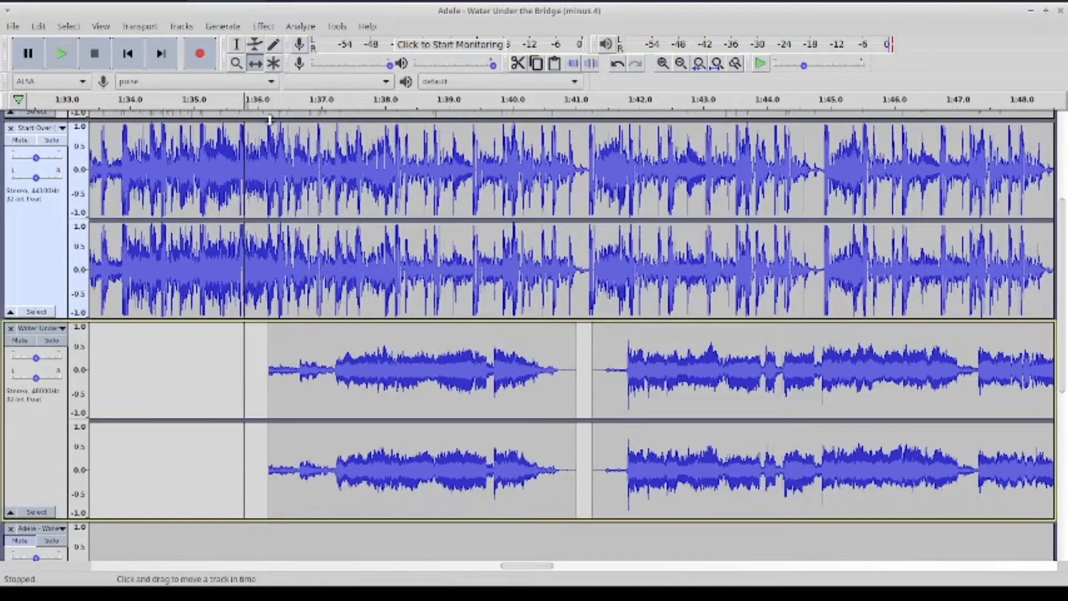
Audition the vocals and shift the second vocal clip earlier until it meets the first clip at about 1:41.0, listening through the following phrases
{"action": "left_click", "coordinate": [72, 54]}
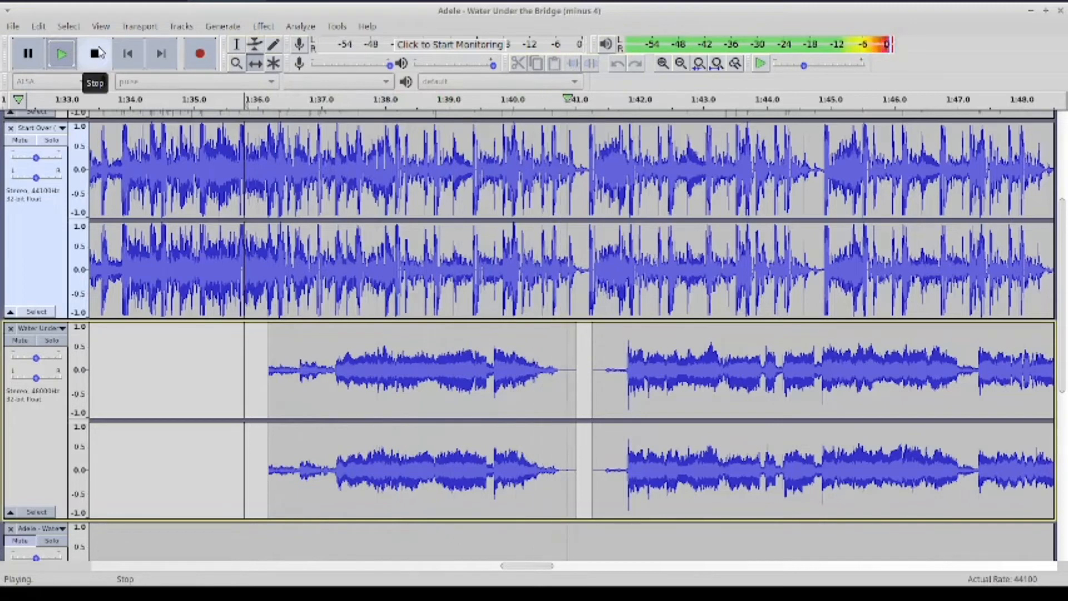
{"action": "left_click", "coordinate": [98, 53]}
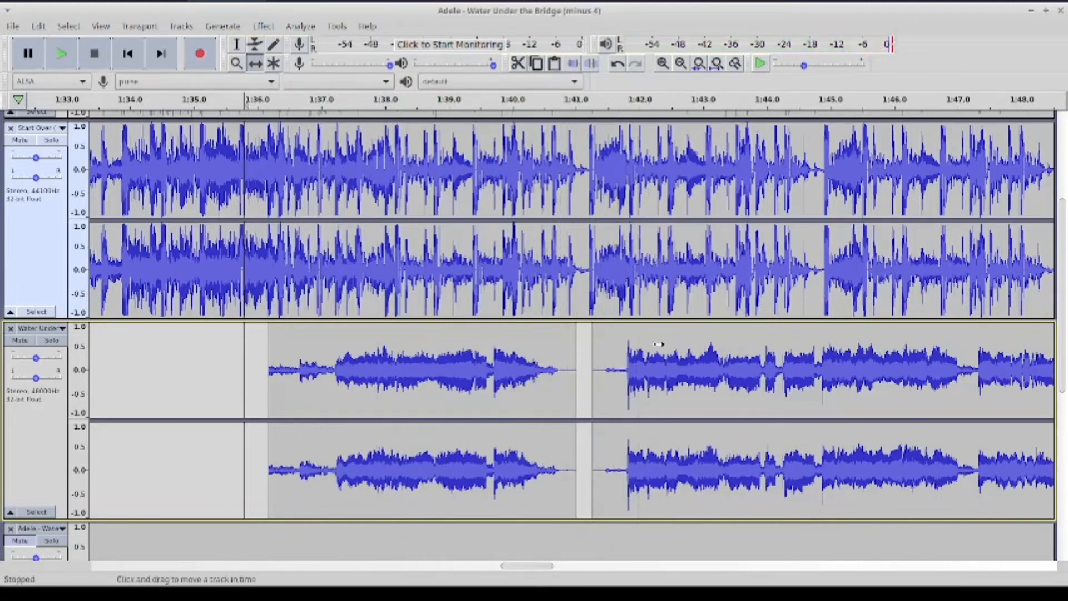
{"action": "left_click_drag", "start_coordinate": [638, 334], "coordinate": [635, 333]}
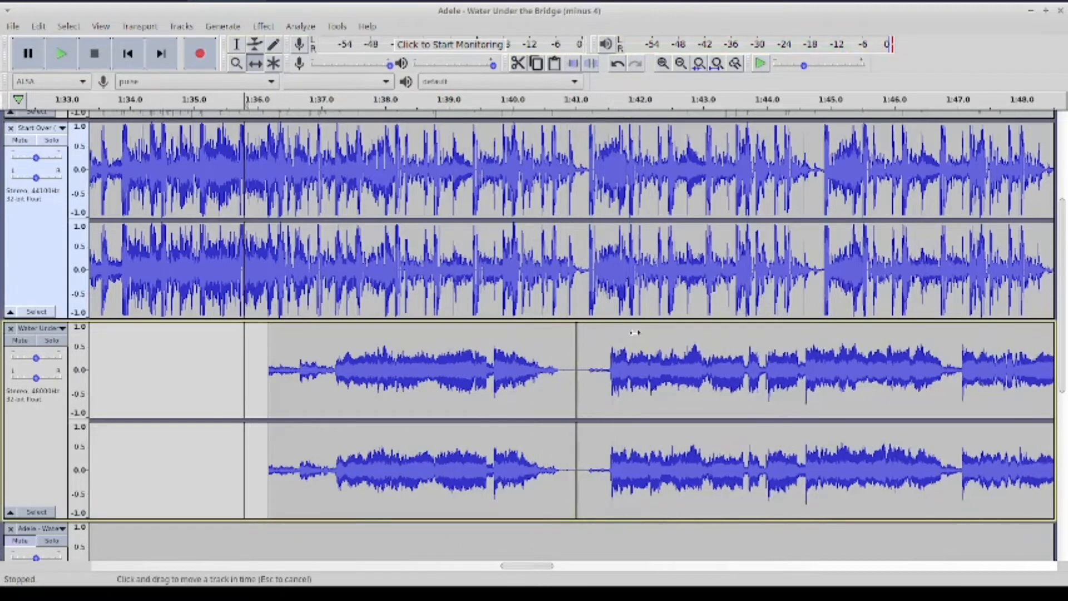
{"action": "left_click", "coordinate": [49, 63]}
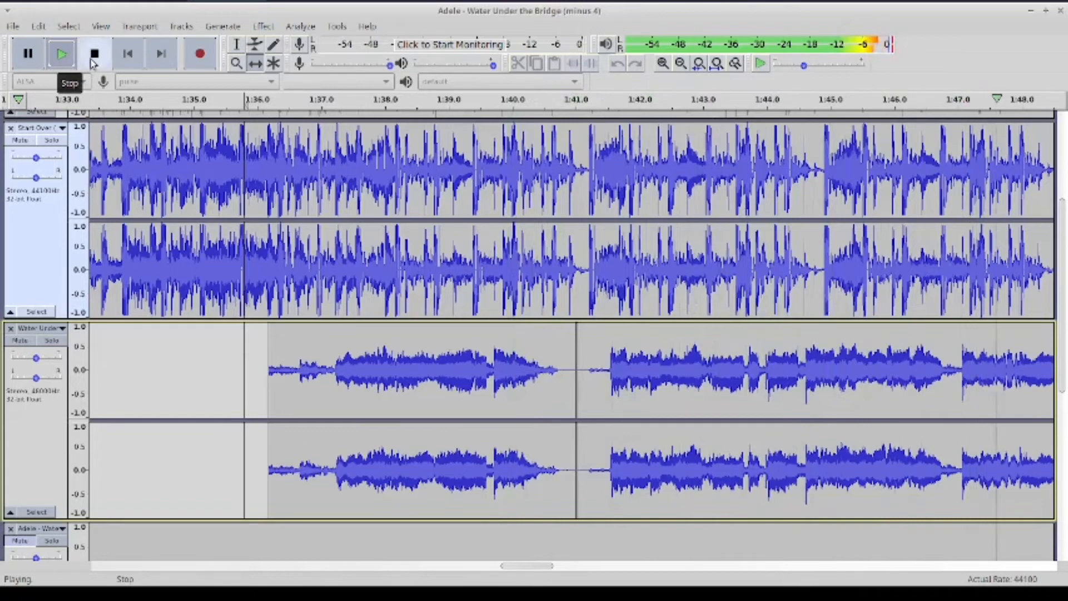
{"action": "left_click", "coordinate": [680, 63]}
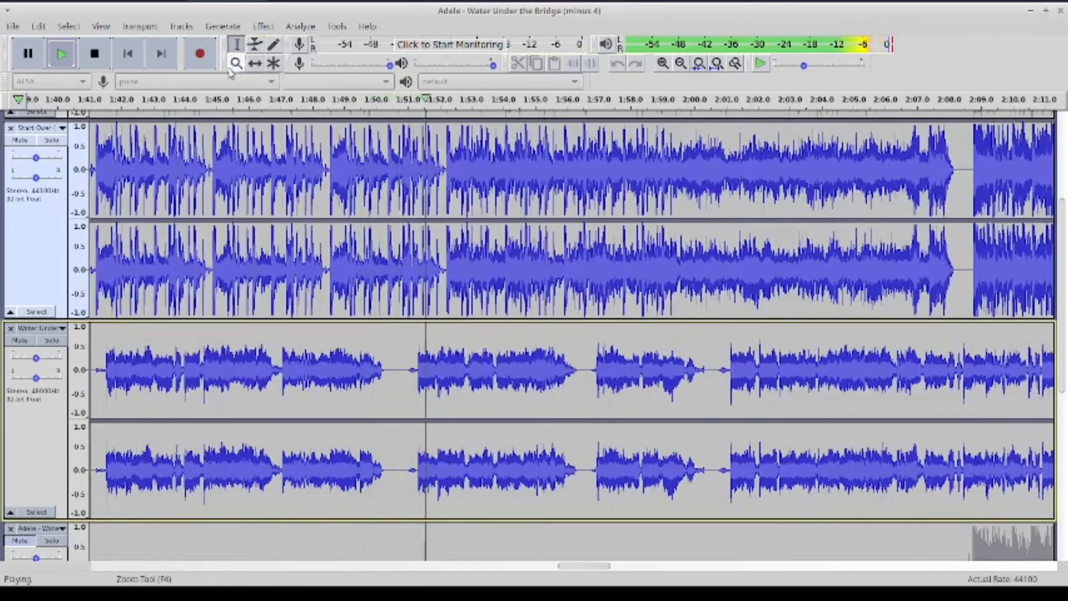
{"action": "left_click", "coordinate": [95, 55]}
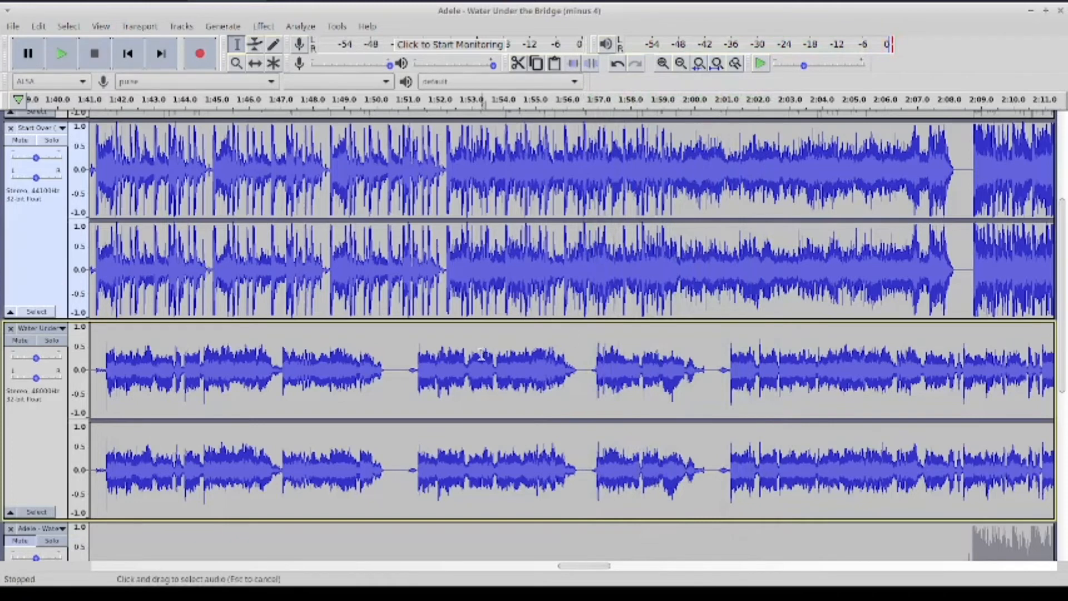
Listen to the vocal timing from the first clip's start at about 1:36.2, and replay the join near 1:41
{"action": "left_click", "coordinate": [394, 380]}
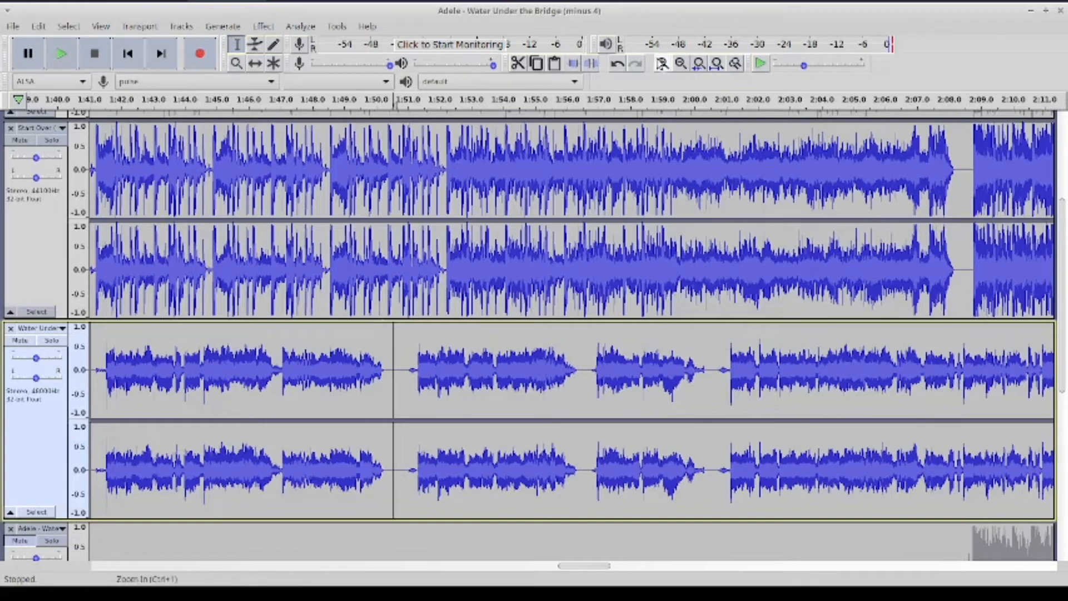
{"action": "left_click", "coordinate": [663, 64]}
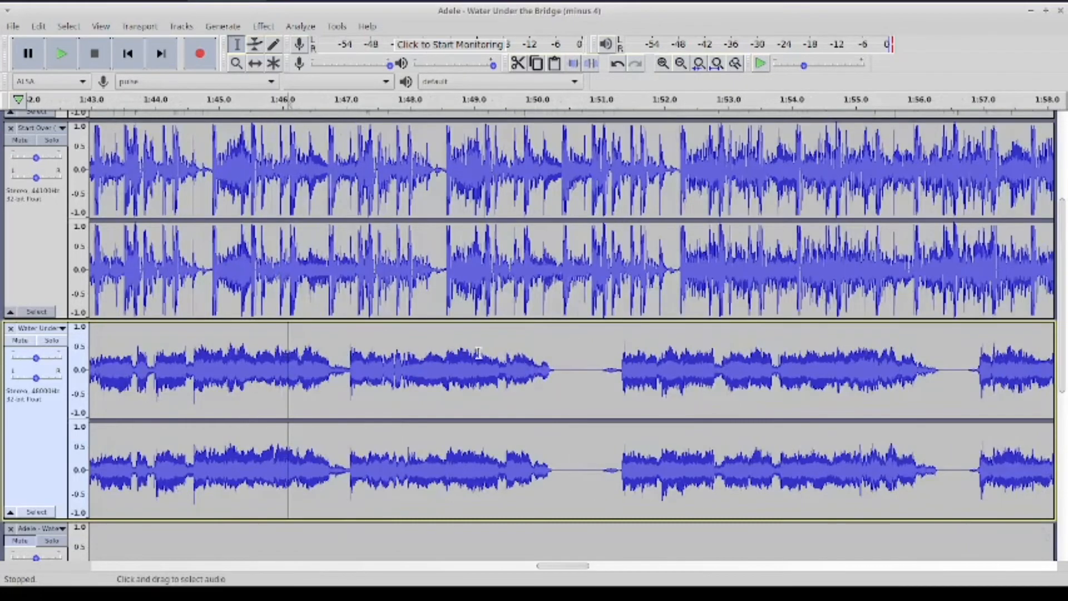
{"action": "scroll", "coordinate": [478, 353], "scroll_direction": "left", "scroll_amount": 5}
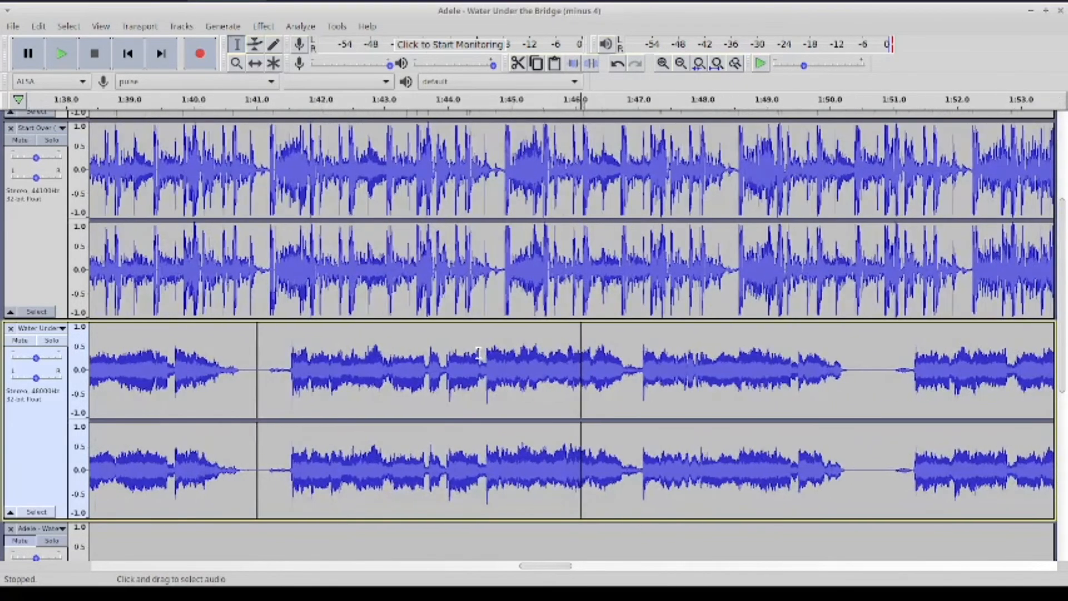
{"action": "scroll", "coordinate": [479, 353], "scroll_direction": "down", "scroll_amount": 1}
{"action": "scroll", "coordinate": [478, 353], "scroll_direction": "left", "scroll_amount": 3}
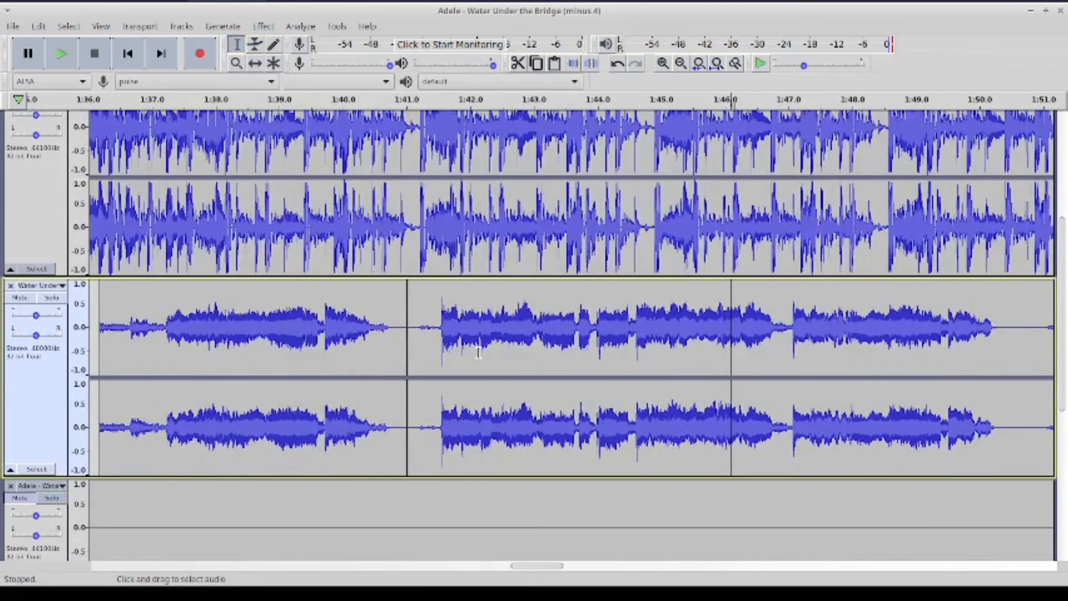
{"action": "left_click", "coordinate": [207, 356]}
{"action": "left_click", "coordinate": [99, 325]}
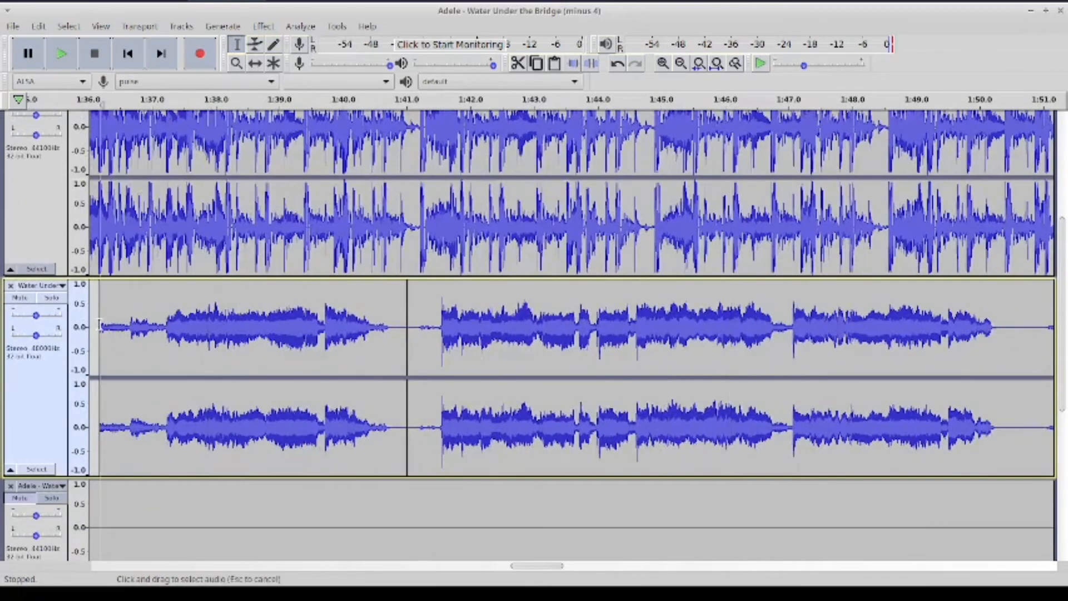
{"action": "left_click", "coordinate": [61, 53]}
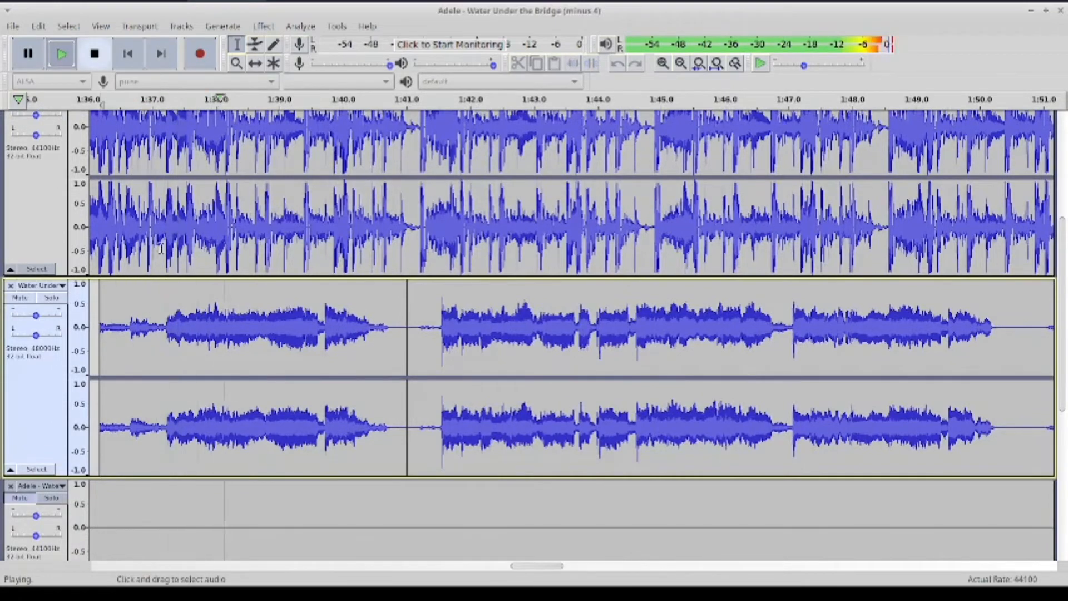
{"action": "scroll", "coordinate": [223, 267], "scroll_direction": "up", "scroll_amount": 2}
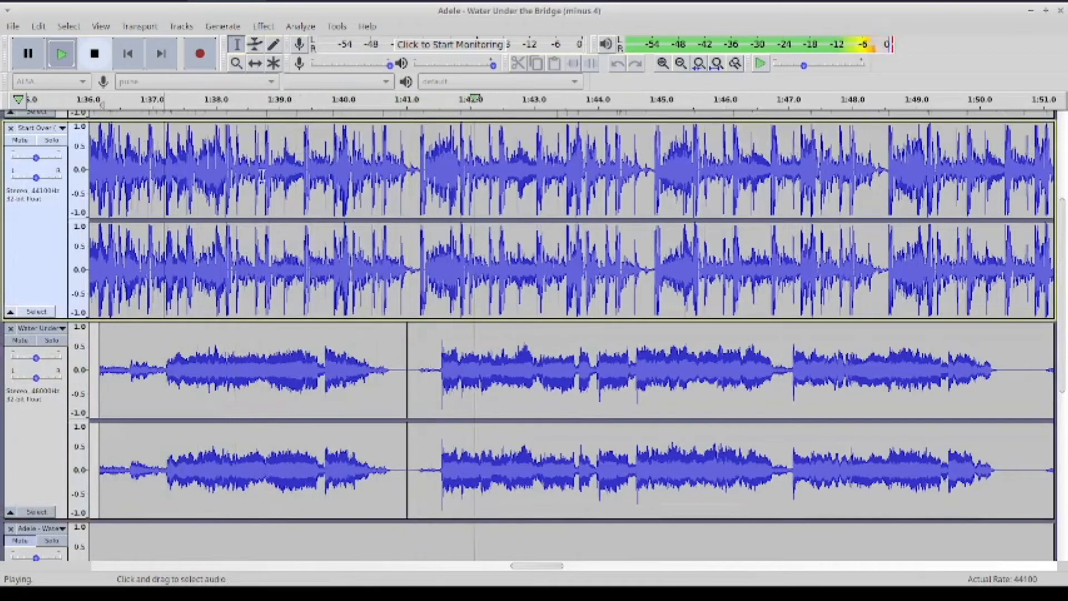
{"action": "key", "text": "space"}
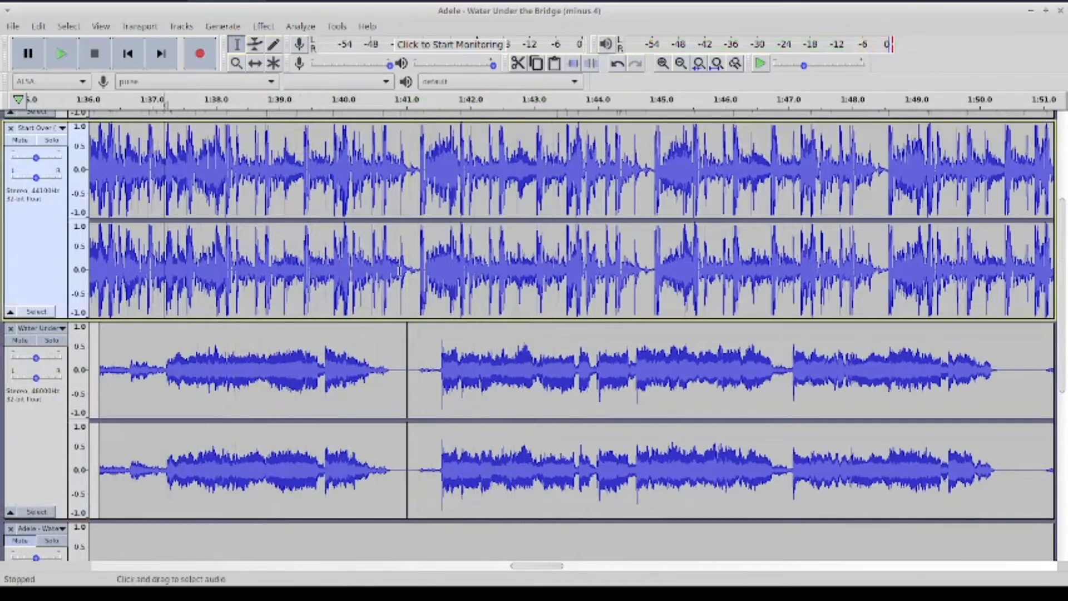
{"action": "key", "text": "space"}
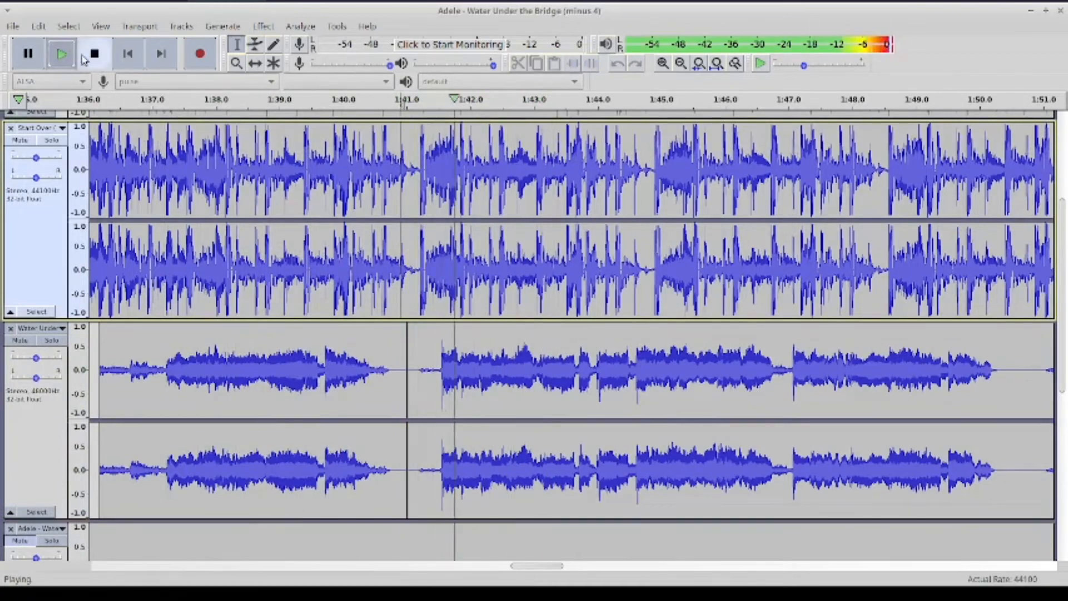
{"action": "key", "text": "space"}
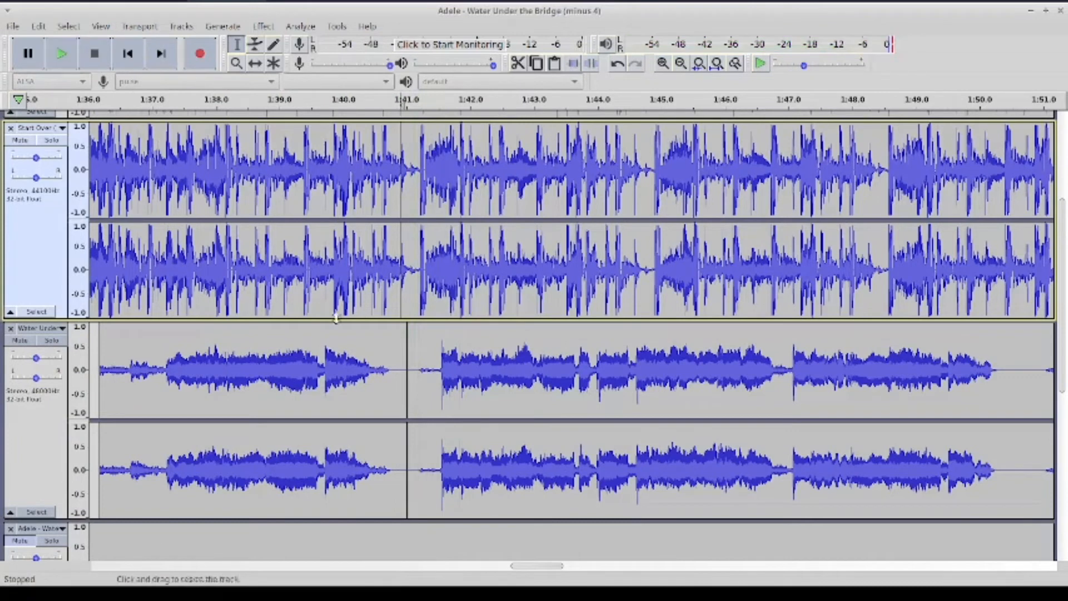
Remove the quiet vocal section between about 1:40.8 and 1:41.5 from the Water Under track, leaving a gap
{"action": "left_click", "coordinate": [391, 373]}
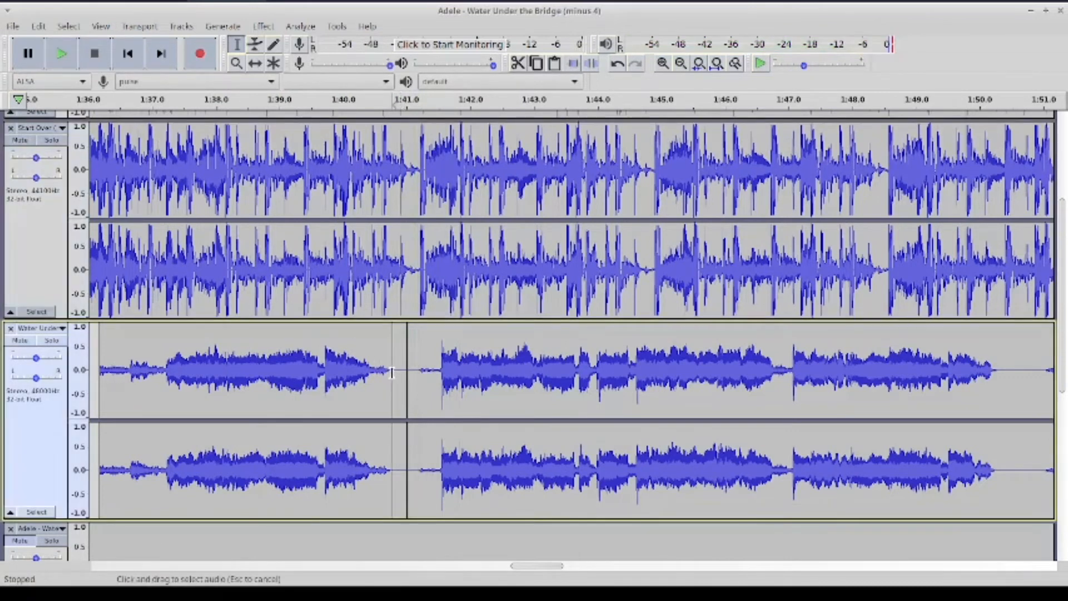
{"action": "left_click_drag", "start_coordinate": [392, 373], "coordinate": [438, 364]}
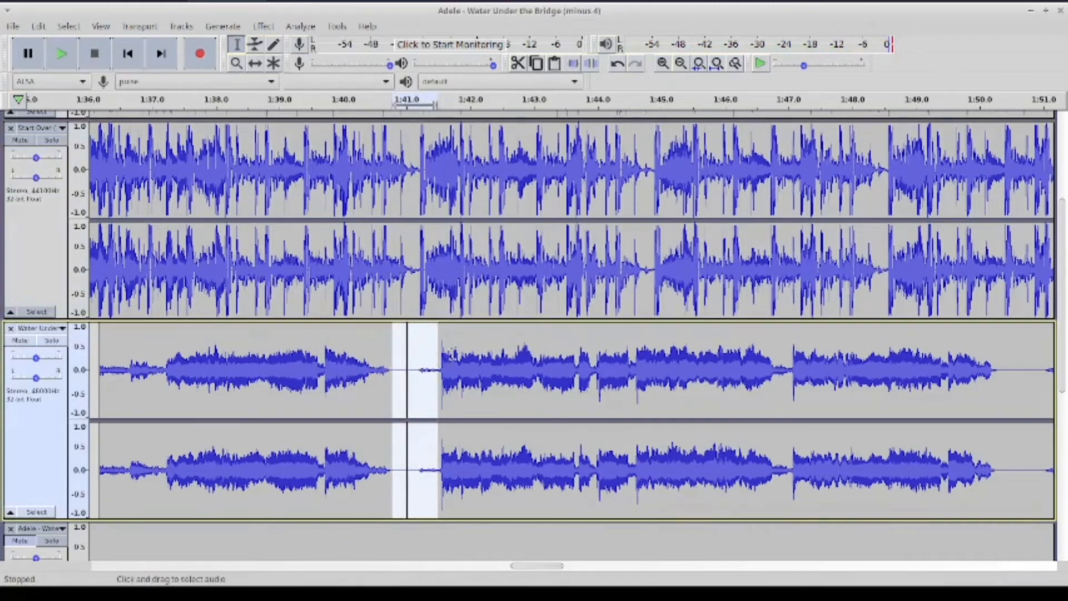
{"action": "key", "text": "ctrl+alt+k"}
{"action": "left_click", "coordinate": [363, 366]}
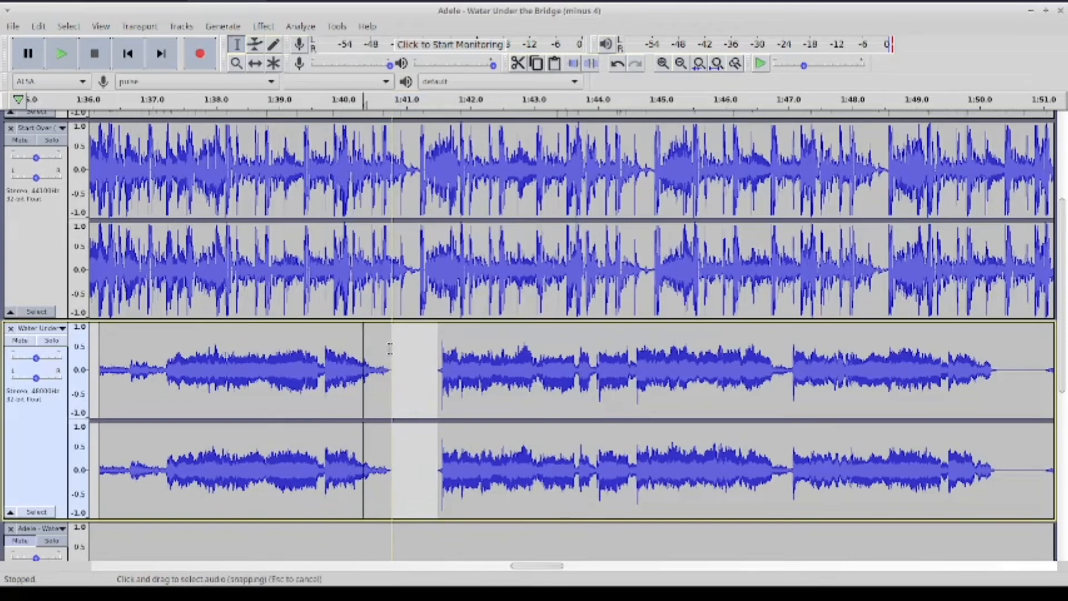
{"action": "left_click", "coordinate": [389, 345]}
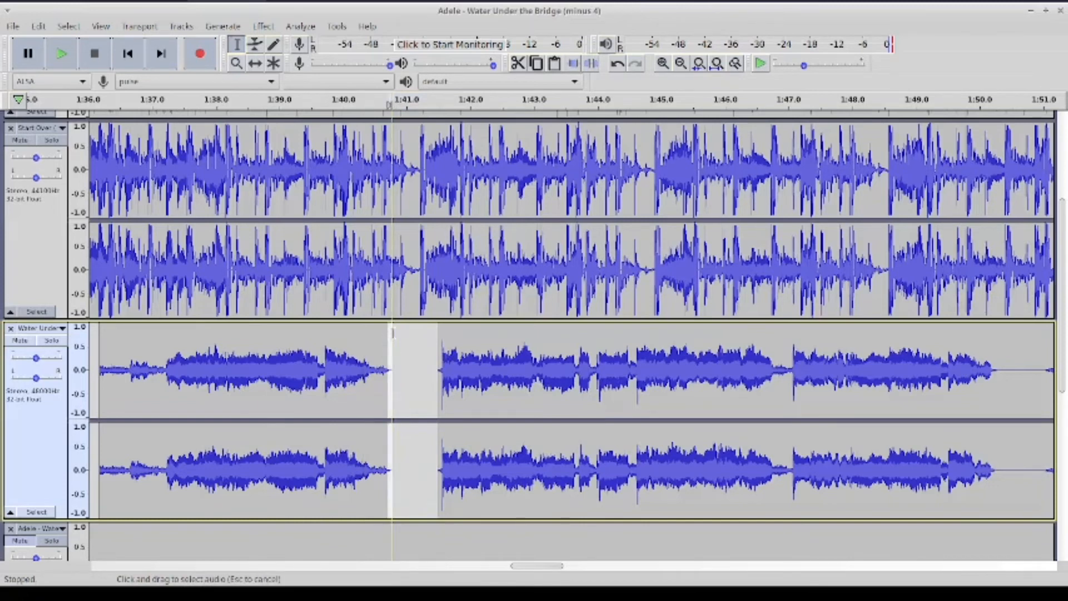
{"action": "left_click_drag", "start_coordinate": [395, 330], "coordinate": [429, 337]}
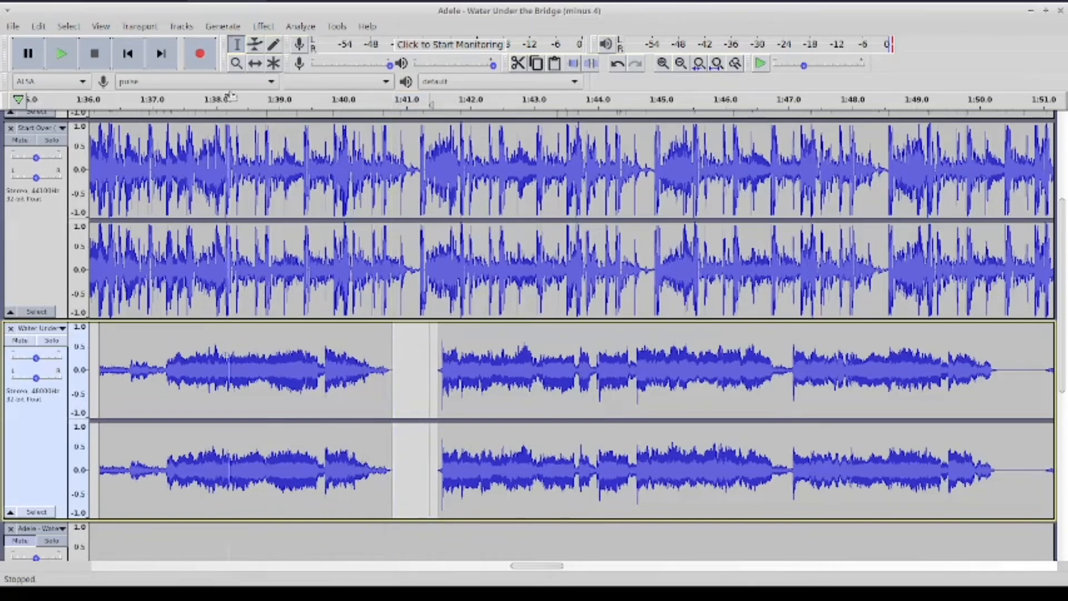
Try shifting the vocal clip after the gap about 0.6 s earlier, and audition it from about 1:40.8
{"action": "left_click", "coordinate": [253, 64]}
{"action": "left_click_drag", "start_coordinate": [472, 367], "coordinate": [435, 368]}
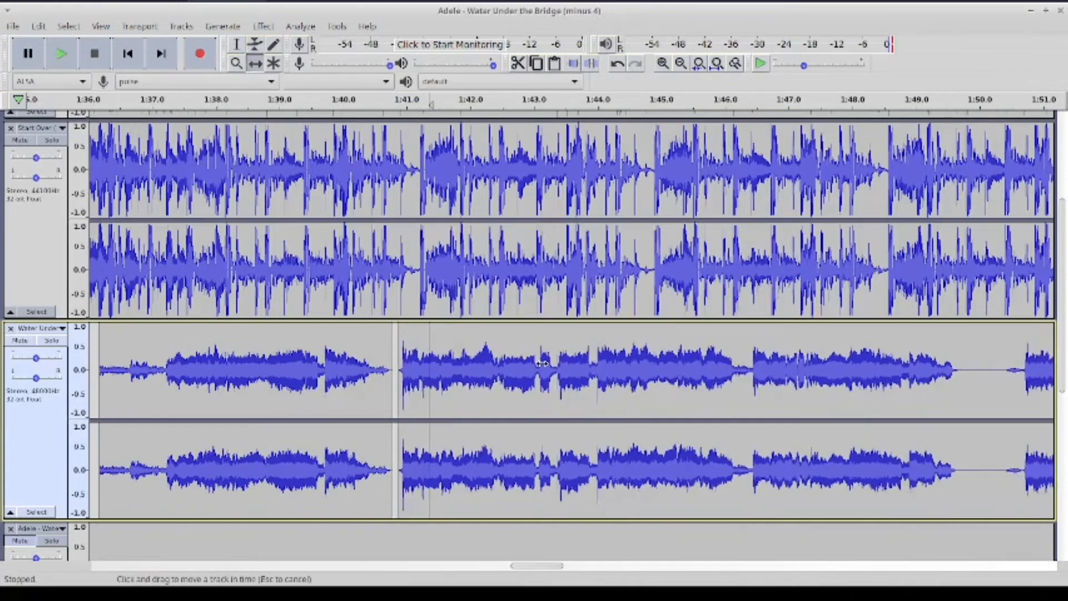
{"action": "left_click", "coordinate": [236, 45]}
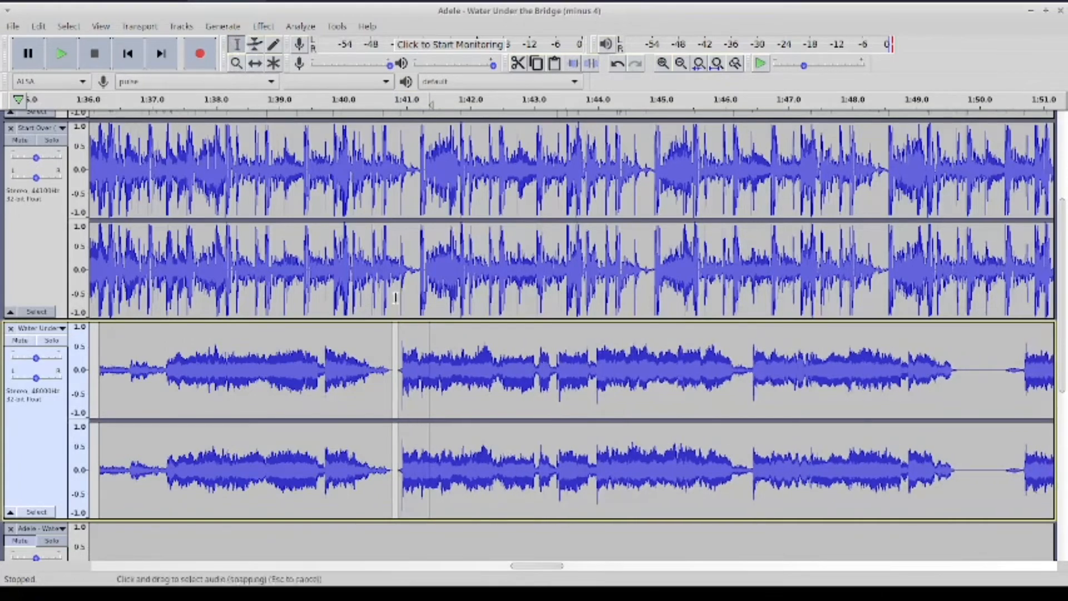
{"action": "left_click", "coordinate": [394, 267]}
{"action": "left_click", "coordinate": [61, 53]}
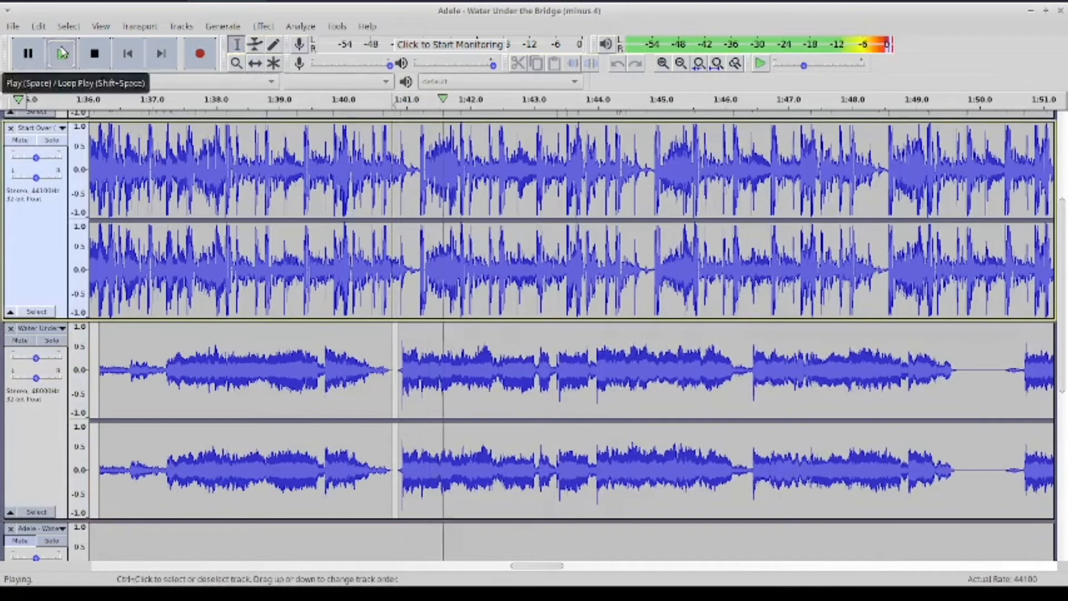
{"action": "left_click", "coordinate": [94, 53]}
Try closing the remaining gap by shifting the second vocal clip against the first clip's end, and audition the join
{"action": "left_click", "coordinate": [254, 63]}
{"action": "left_click_drag", "start_coordinate": [484, 364], "coordinate": [477, 364]}
{"action": "left_click", "coordinate": [65, 58]}
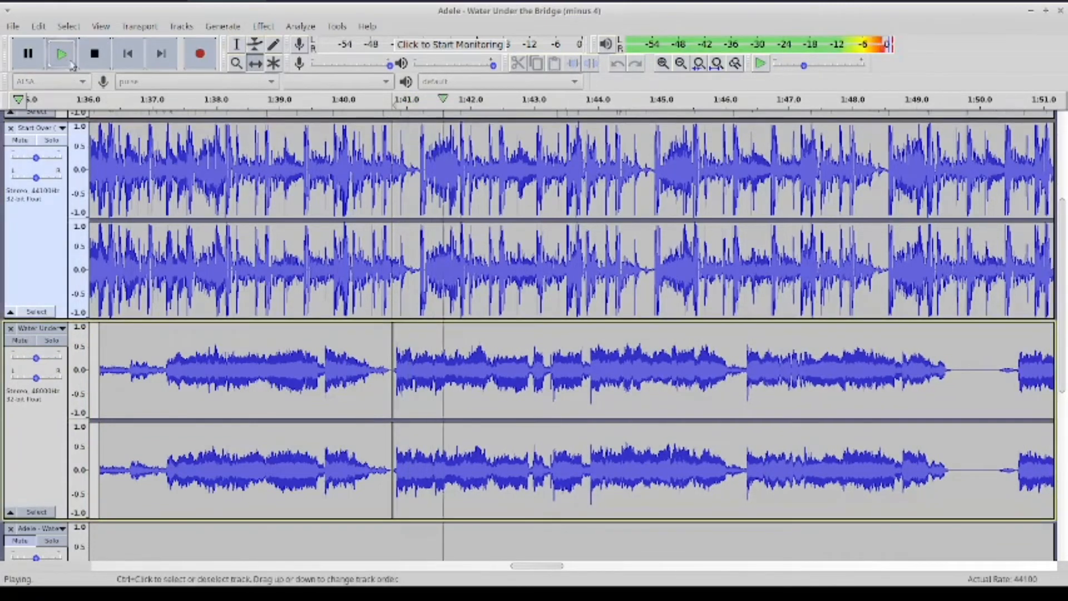
{"action": "left_click", "coordinate": [94, 54]}
Undo the last two shifts of the second vocal clip
{"action": "left_click", "coordinate": [237, 48]}
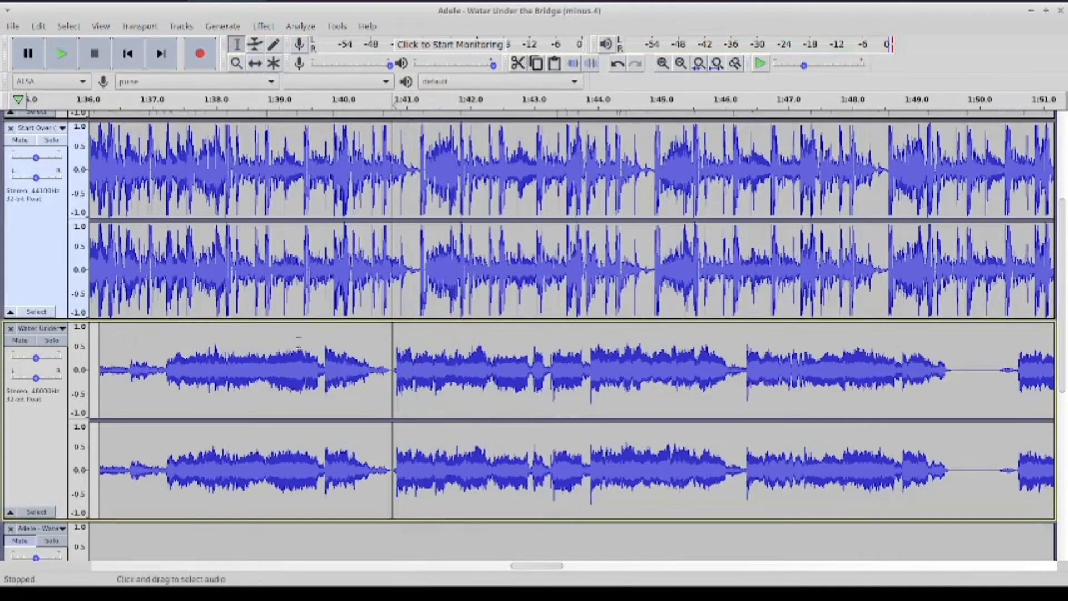
{"action": "key", "text": "ctrl+z"}
{"action": "scroll", "coordinate": [374, 352], "scroll_direction": "down", "scroll_amount": 2}
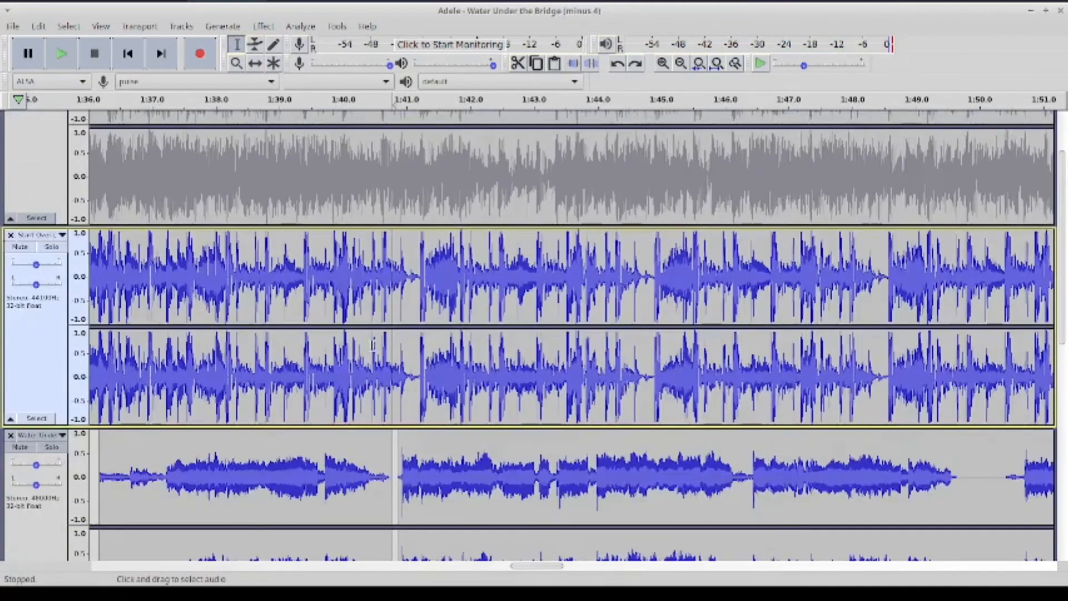
{"action": "key", "text": "ctrl+z"}
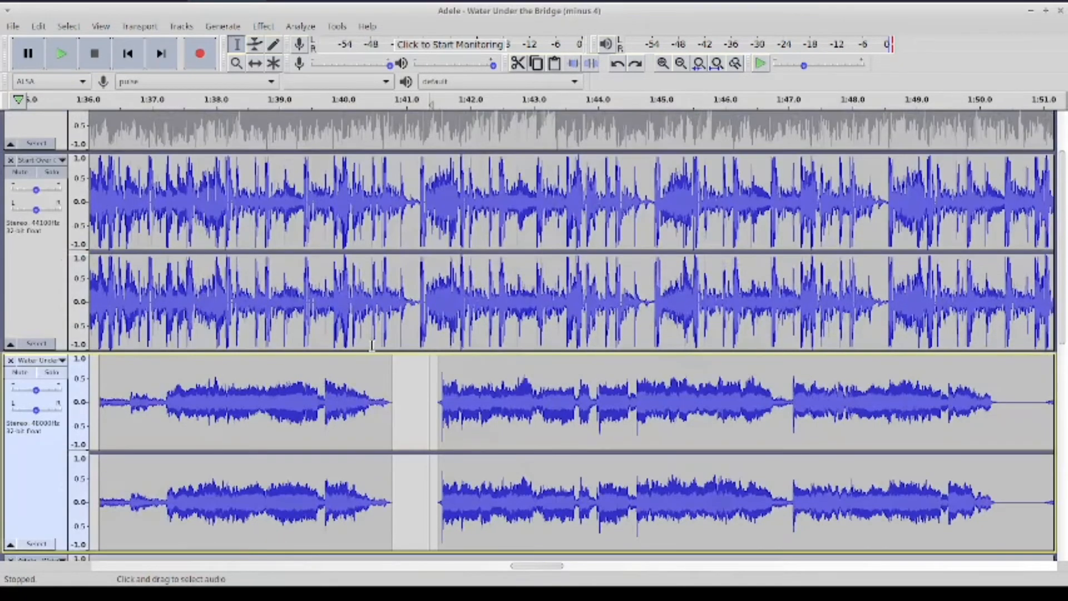
Undo the removal of the quiet vocal section, and audition the mix from about 1:38.9 and again from about 1:36.6
{"action": "key", "text": "ctrl+z"}
{"action": "left_click", "coordinate": [371, 345]}
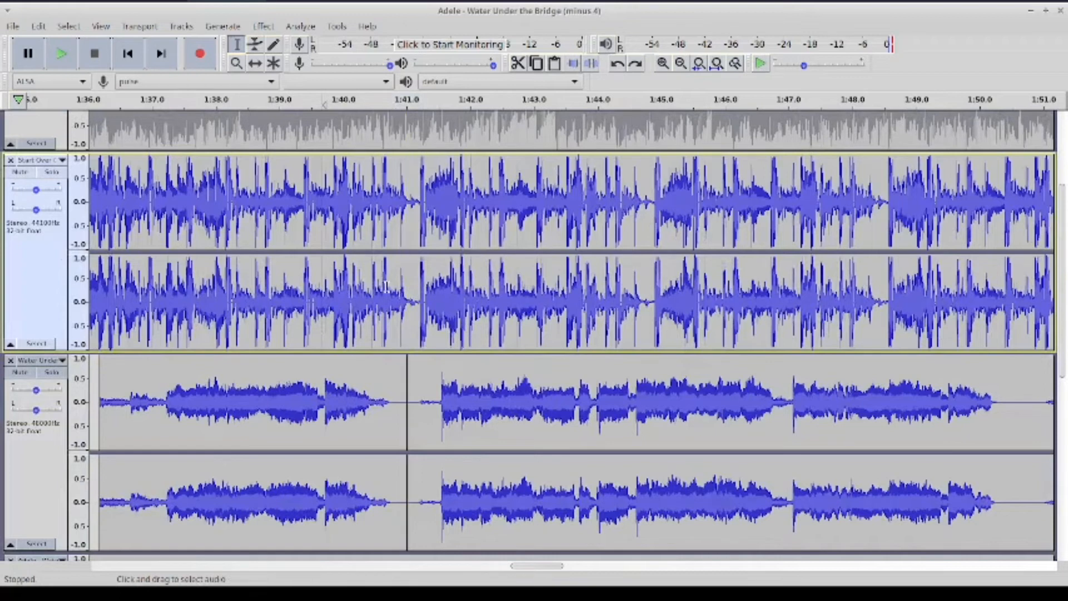
{"action": "left_click", "coordinate": [274, 289]}
{"action": "key", "text": "space"}
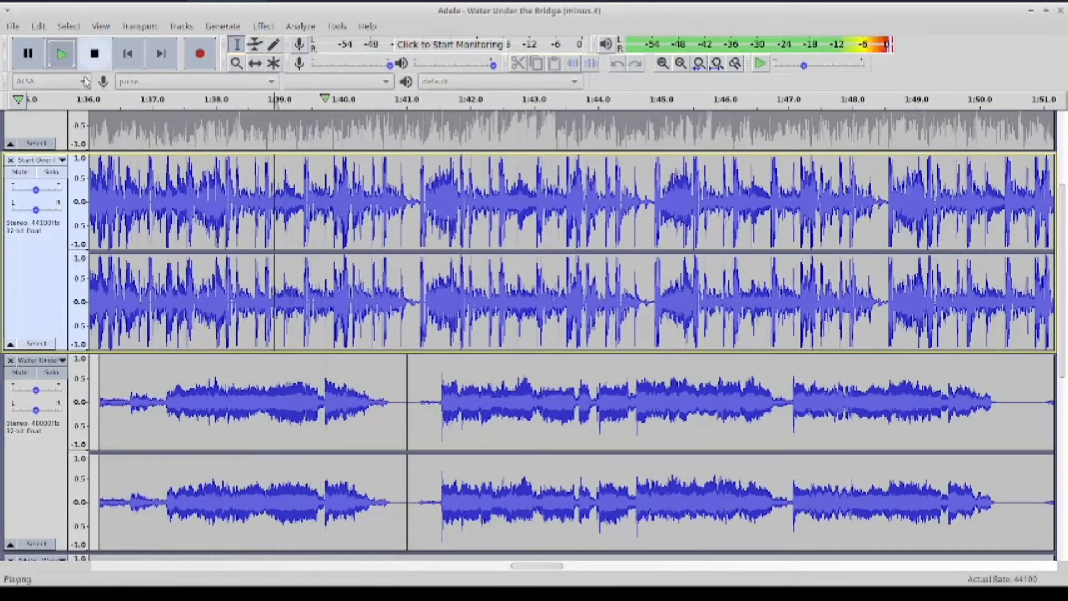
{"action": "left_click", "coordinate": [95, 54]}
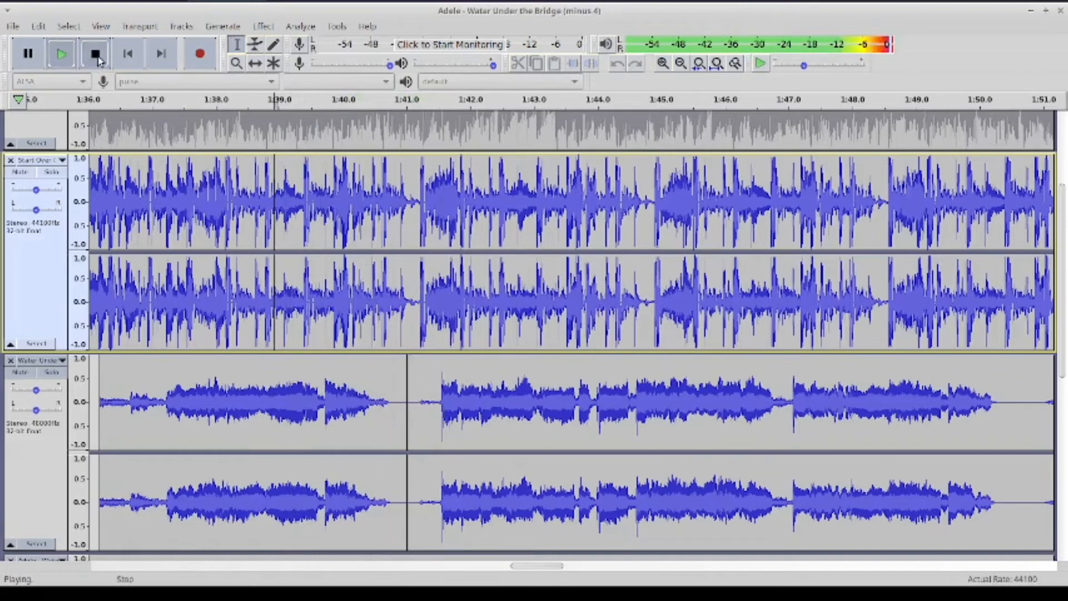
{"action": "left_click", "coordinate": [70, 51]}
{"action": "left_click", "coordinate": [94, 54]}
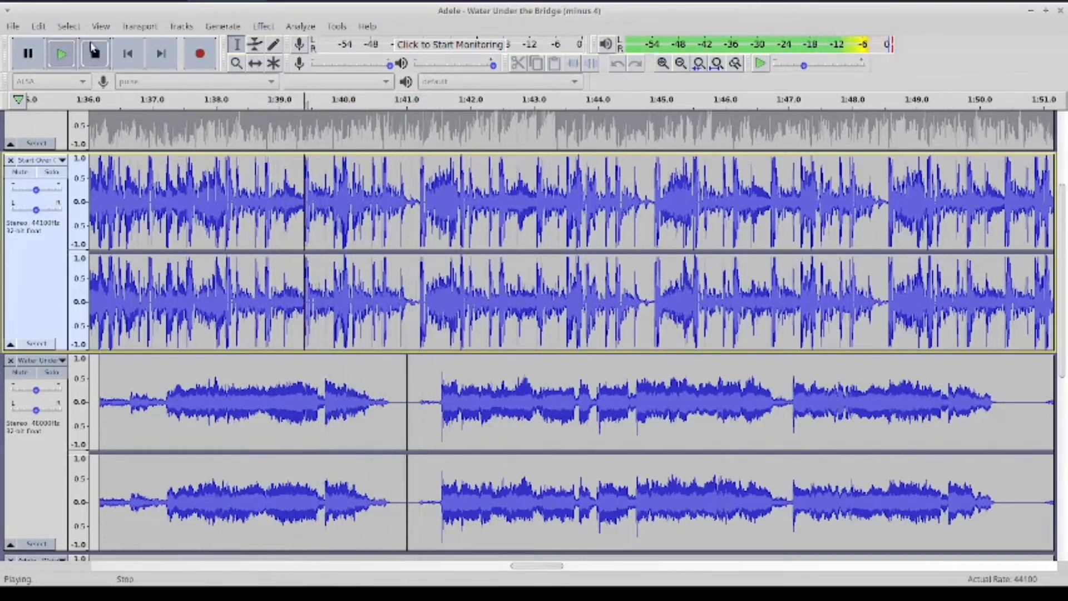
{"action": "left_click", "coordinate": [128, 275]}
{"action": "key", "text": "space"}
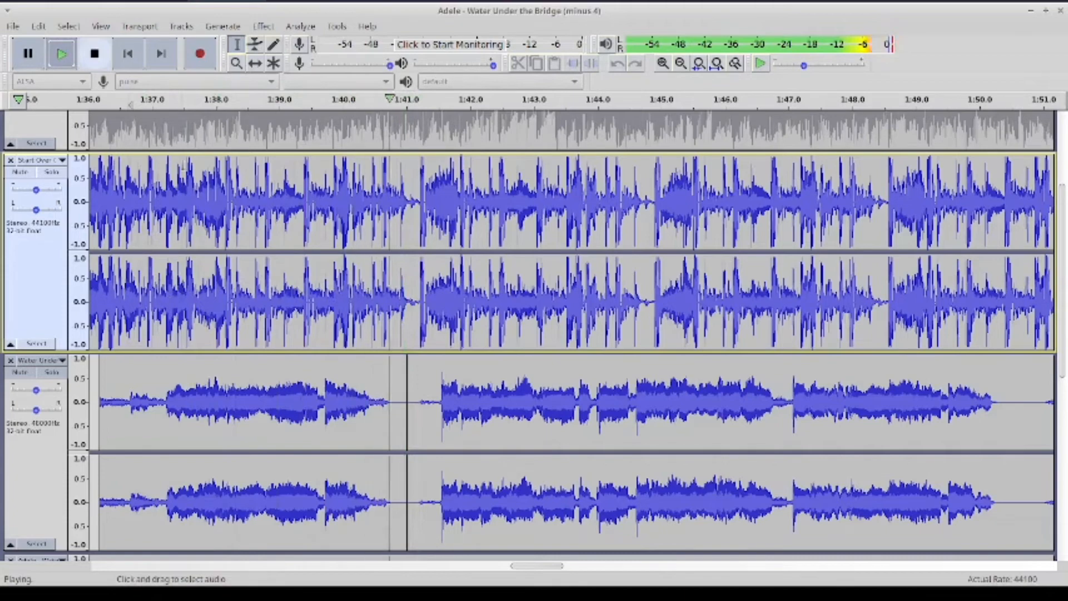
{"action": "key", "text": "space"}
Split the Start Over track at the start of the beat at about 1:39.854
{"action": "left_click", "coordinate": [333, 282]}
{"action": "left_click", "coordinate": [662, 64]}
{"action": "left_click", "coordinate": [663, 64]}
{"action": "left_click", "coordinate": [663, 63]}
{"action": "left_click", "coordinate": [663, 64]}
{"action": "left_click", "coordinate": [663, 63]}
{"action": "left_click", "coordinate": [662, 64]}
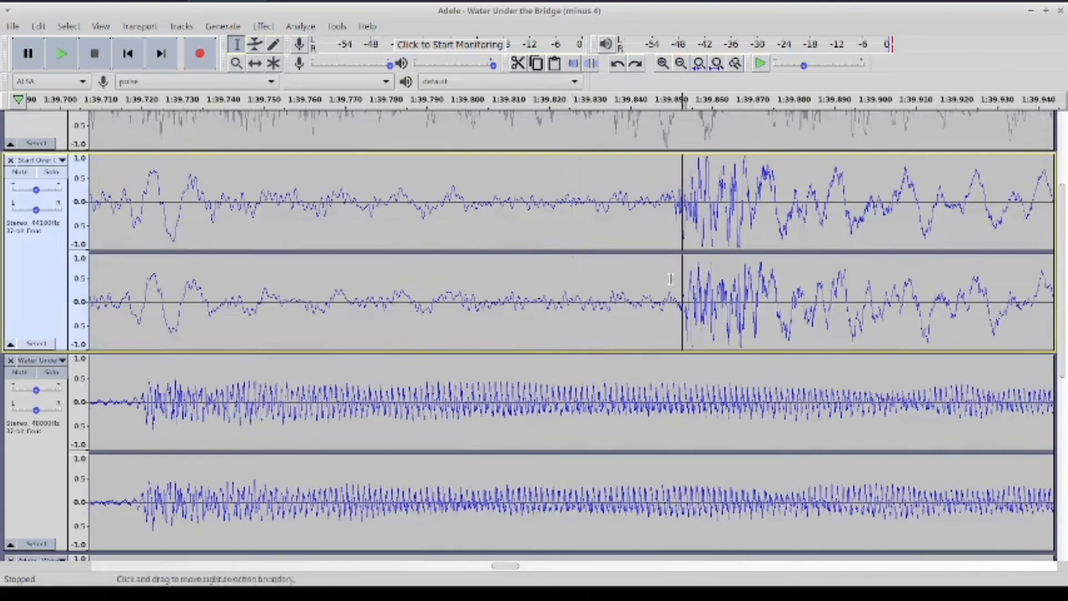
{"action": "left_click", "coordinate": [662, 63]}
{"action": "left_click", "coordinate": [662, 63]}
{"action": "left_click", "coordinate": [663, 63]}
{"action": "left_click", "coordinate": [662, 64]}
{"action": "left_click", "coordinate": [662, 63]}
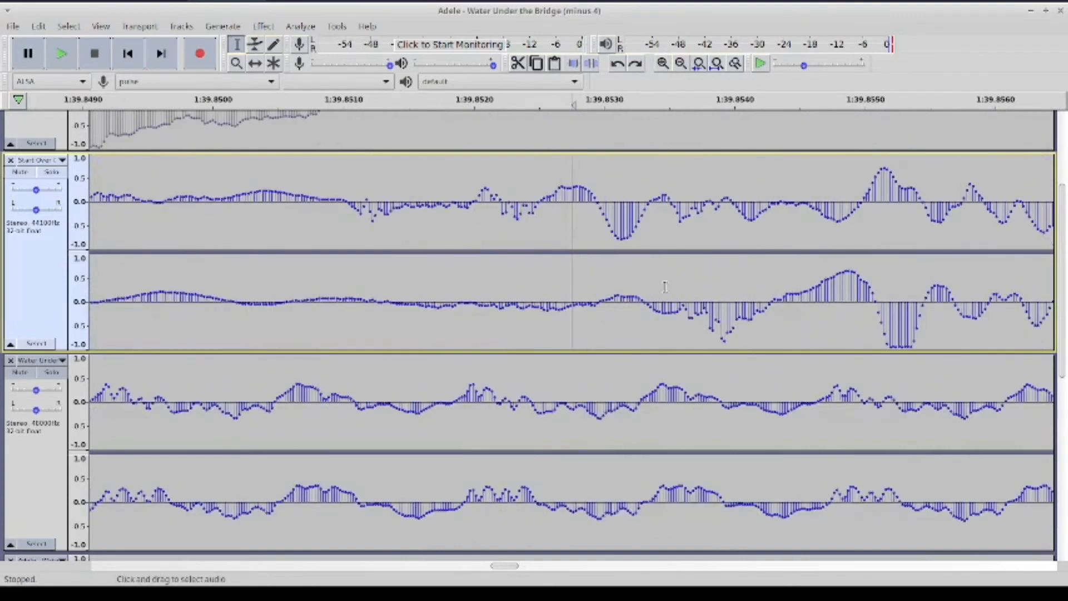
{"action": "left_click", "coordinate": [777, 297]}
{"action": "key", "text": "ctrl+i"}
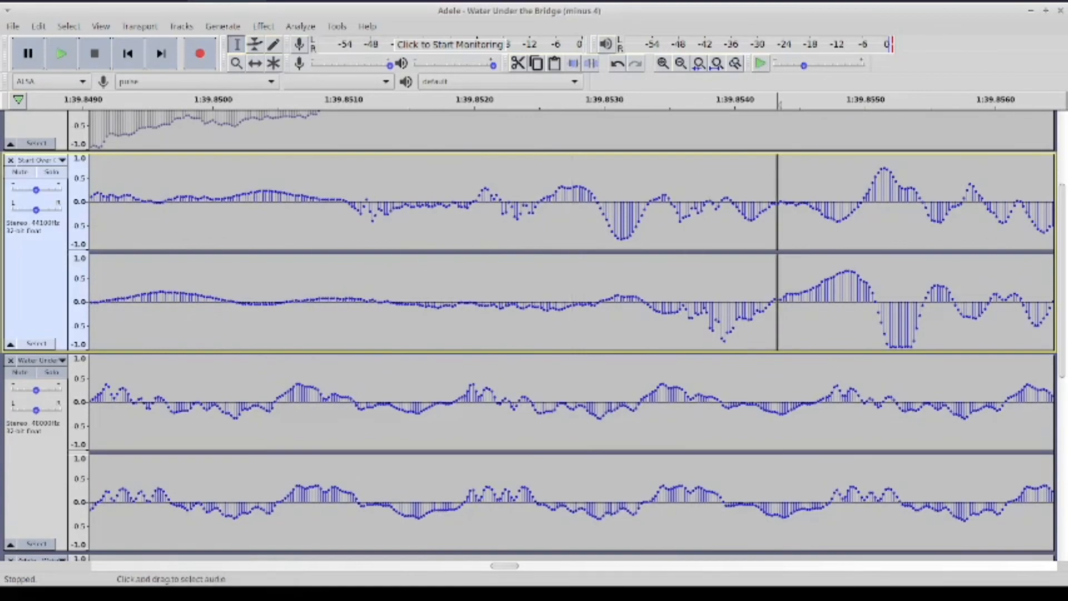
Split the Start Over track at the onset of the beat at about 1:41.221
{"action": "left_click", "coordinate": [681, 63]}
{"action": "left_click", "coordinate": [681, 63]}
{"action": "left_click", "coordinate": [680, 63]}
{"action": "left_click", "coordinate": [681, 64]}
{"action": "left_click", "coordinate": [681, 64]}
{"action": "left_click", "coordinate": [681, 63]}
{"action": "left_click", "coordinate": [681, 63]}
{"action": "left_click", "coordinate": [681, 64]}
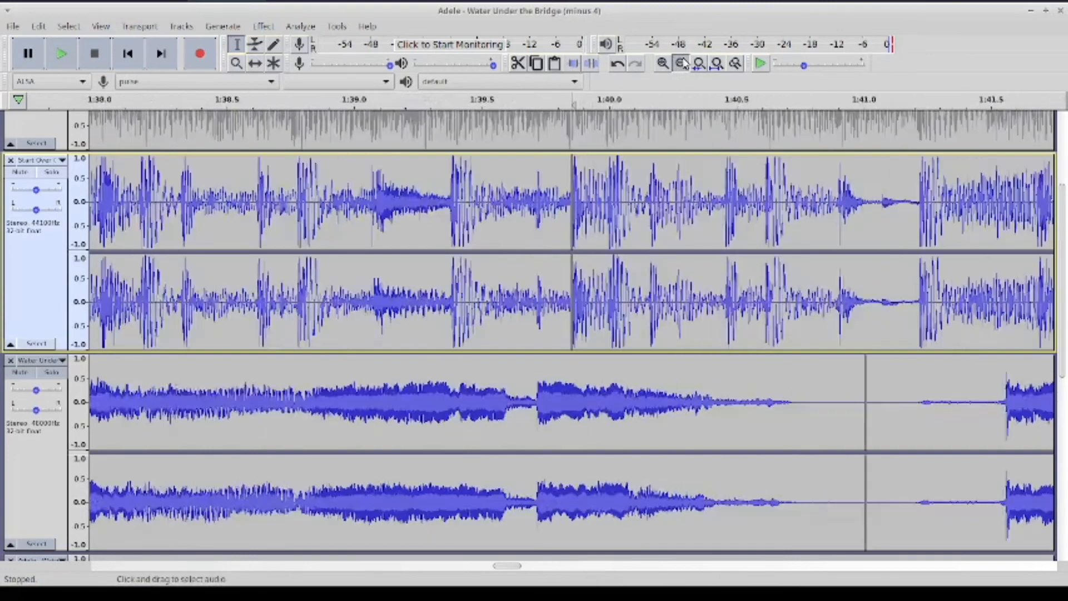
{"action": "left_click", "coordinate": [681, 64]}
{"action": "left_click", "coordinate": [744, 198]}
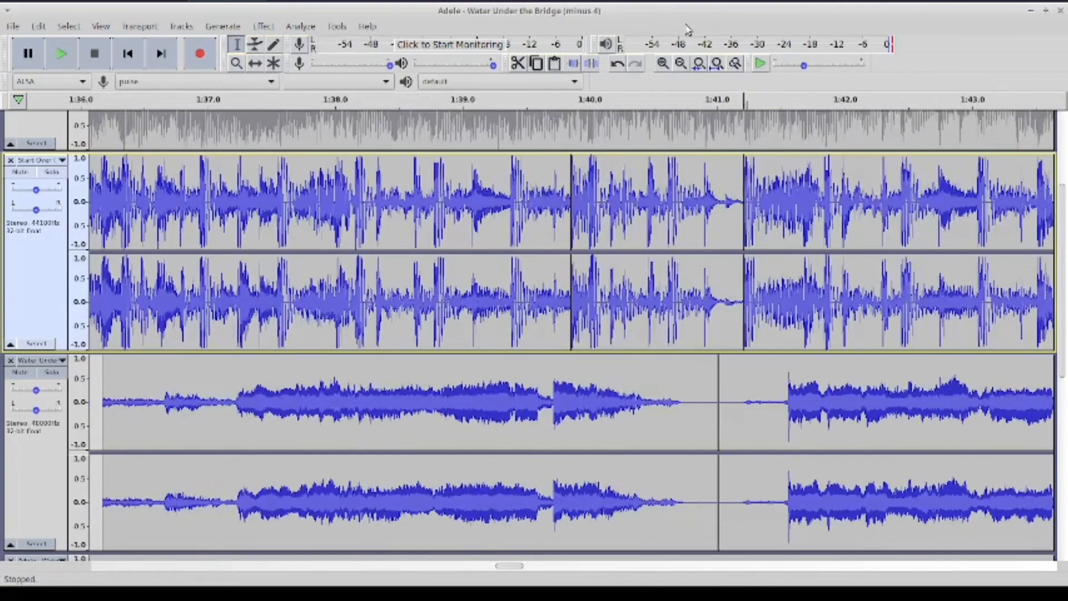
{"action": "left_click", "coordinate": [663, 63]}
{"action": "left_click", "coordinate": [663, 63]}
{"action": "left_click", "coordinate": [664, 63]}
{"action": "left_click", "coordinate": [663, 63]}
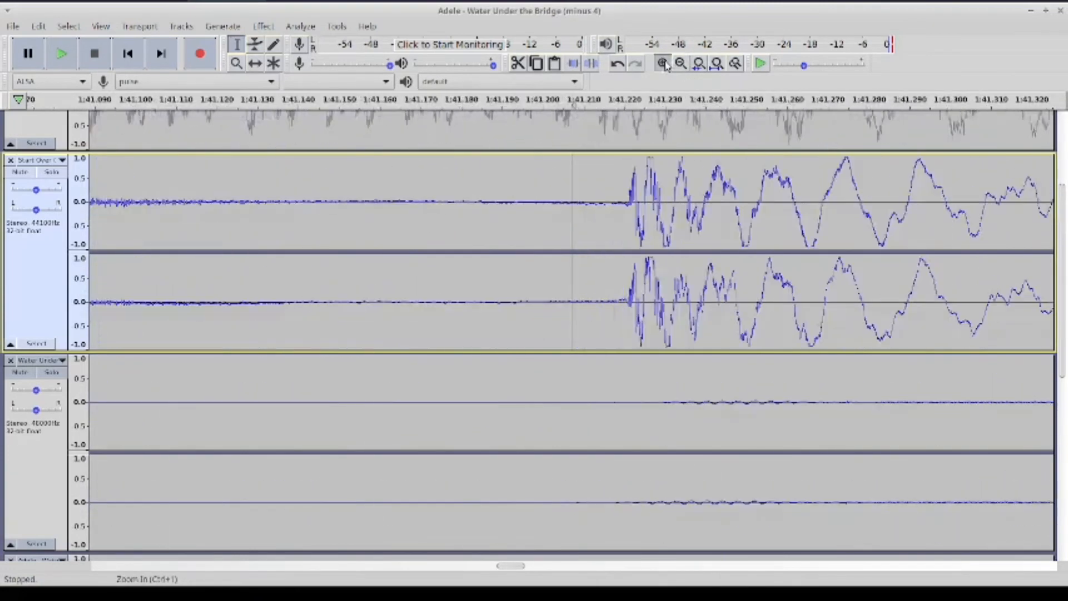
{"action": "left_click", "coordinate": [664, 63]}
{"action": "left_click", "coordinate": [663, 63]}
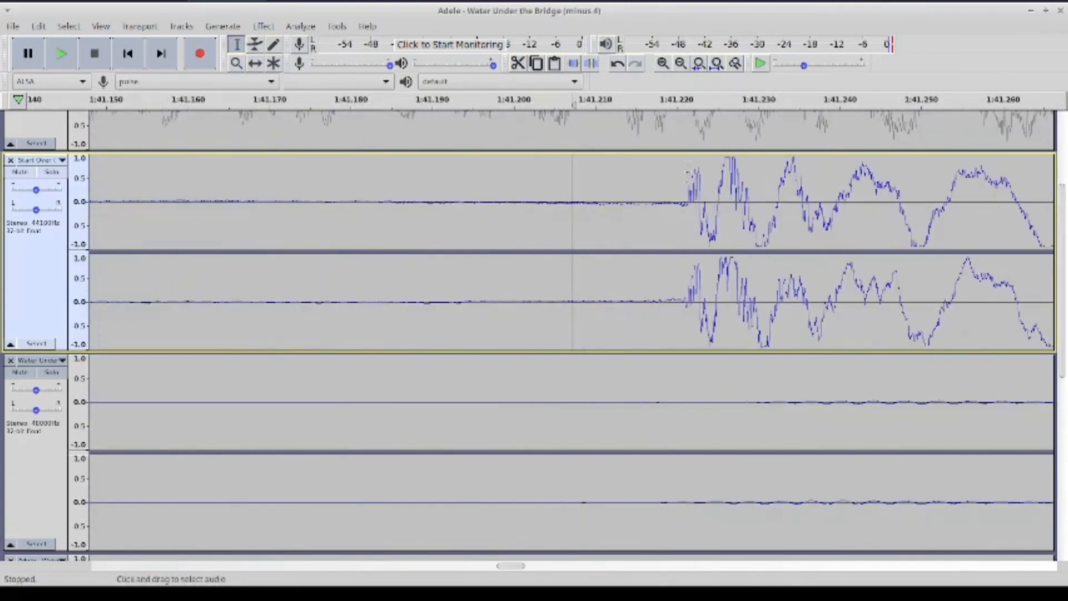
{"action": "left_click", "coordinate": [663, 63]}
{"action": "left_click", "coordinate": [663, 64]}
{"action": "left_click", "coordinate": [663, 63]}
{"action": "left_click", "coordinate": [663, 64]}
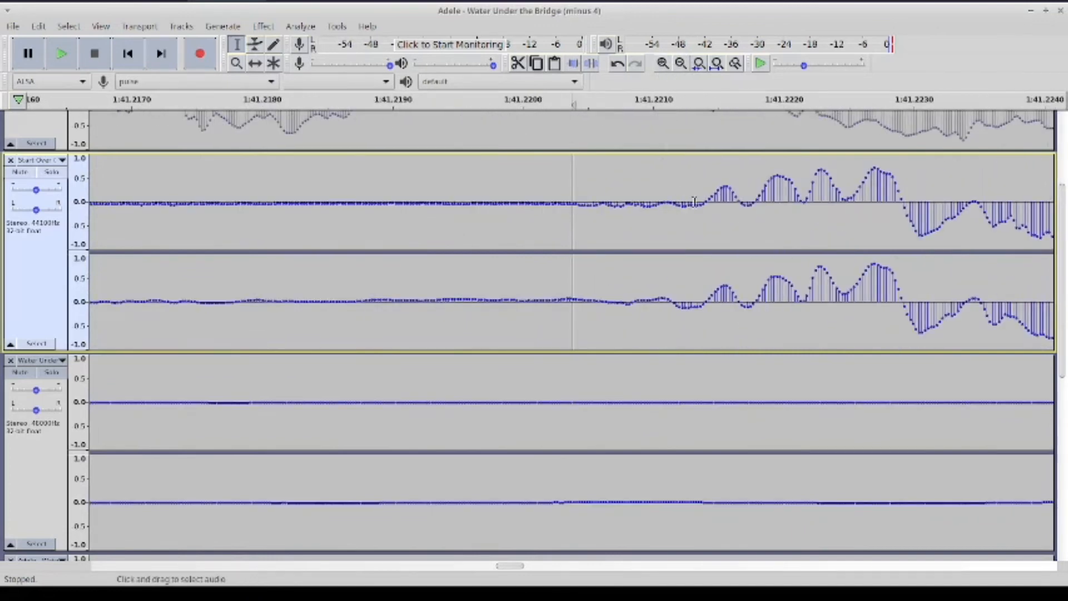
{"action": "key", "text": "ctrl+i"}
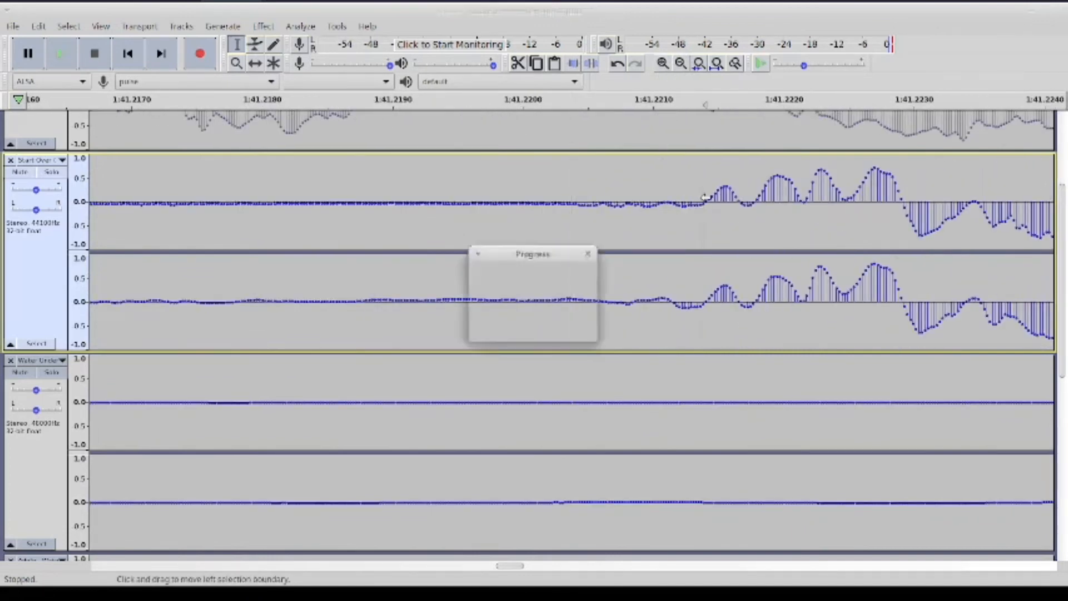
Try shifting the Start Over clip after the 1:41.2 split about 1.7 s later to open a gap
{"action": "left_click", "coordinate": [680, 64]}
{"action": "left_click", "coordinate": [680, 64]}
{"action": "left_click", "coordinate": [680, 63]}
{"action": "left_click", "coordinate": [680, 64]}
{"action": "left_click", "coordinate": [680, 63]}
{"action": "left_click", "coordinate": [680, 63]}
{"action": "left_click", "coordinate": [680, 64]}
{"action": "left_click", "coordinate": [681, 63]}
{"action": "left_click", "coordinate": [681, 64]}
{"action": "left_click", "coordinate": [680, 64]}
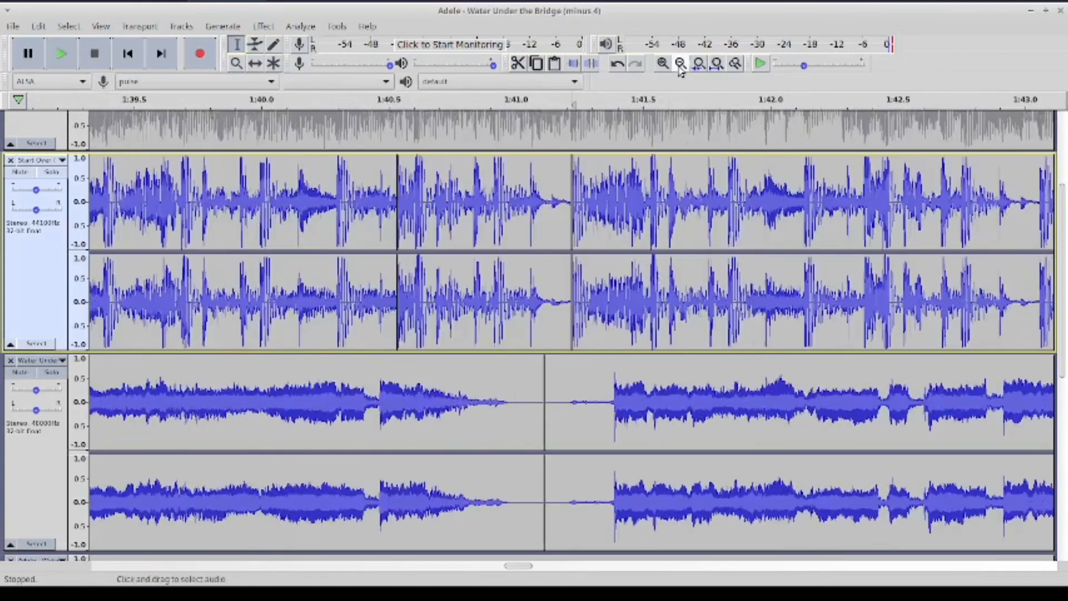
{"action": "left_click", "coordinate": [680, 64]}
{"action": "left_click", "coordinate": [255, 64]}
{"action": "left_click_drag", "start_coordinate": [718, 203], "coordinate": [825, 203]}
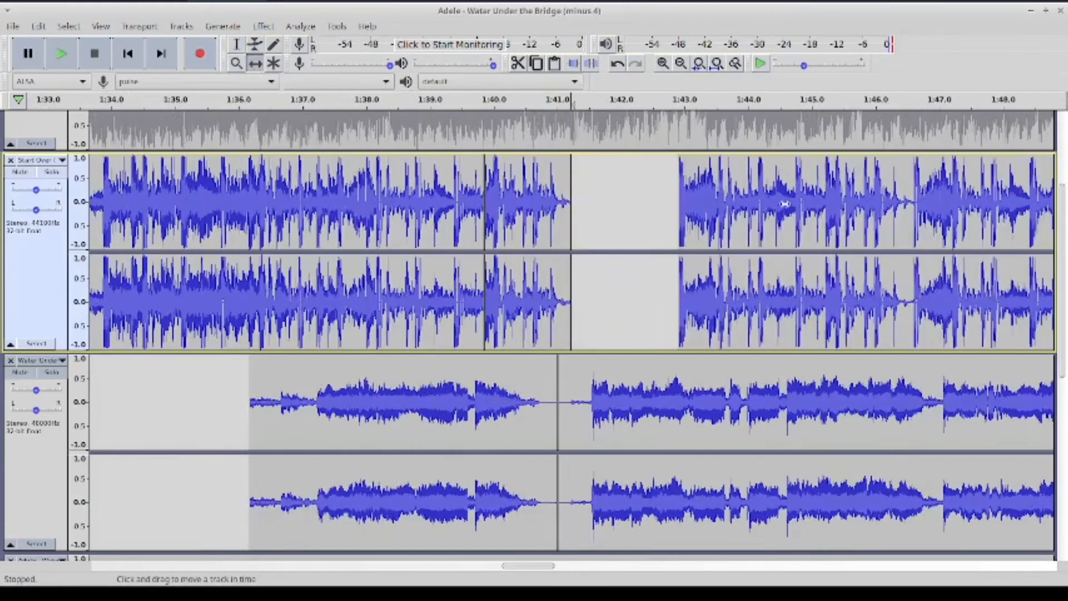
Try duplicating the short Start Over clip between about 1:39.9 and 1:41.2 into the gap directly after it
{"action": "double_click", "coordinate": [532, 183]}
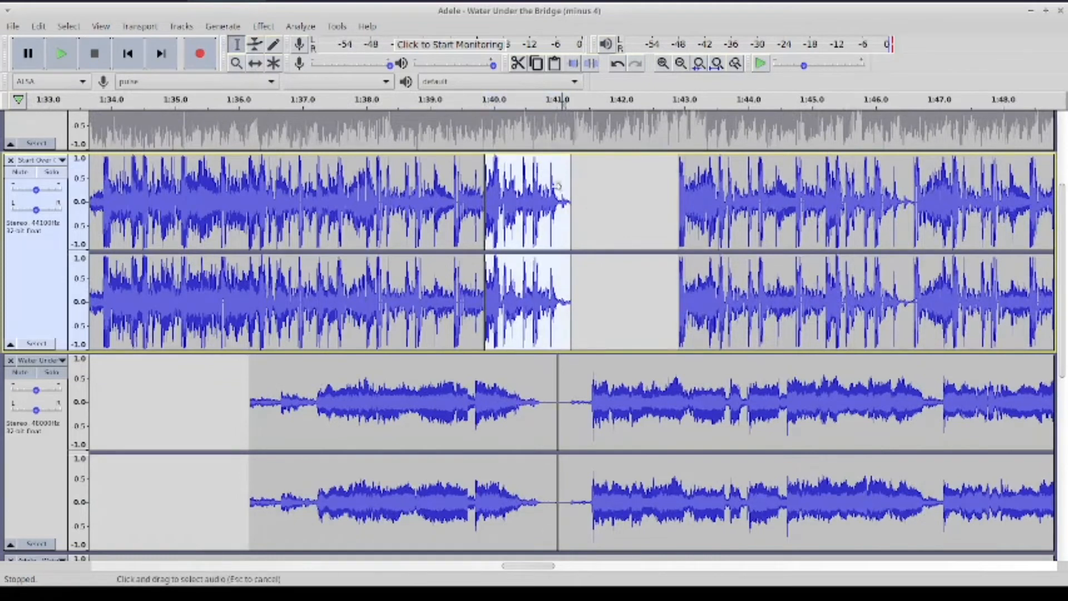
{"action": "left_click", "coordinate": [573, 186]}
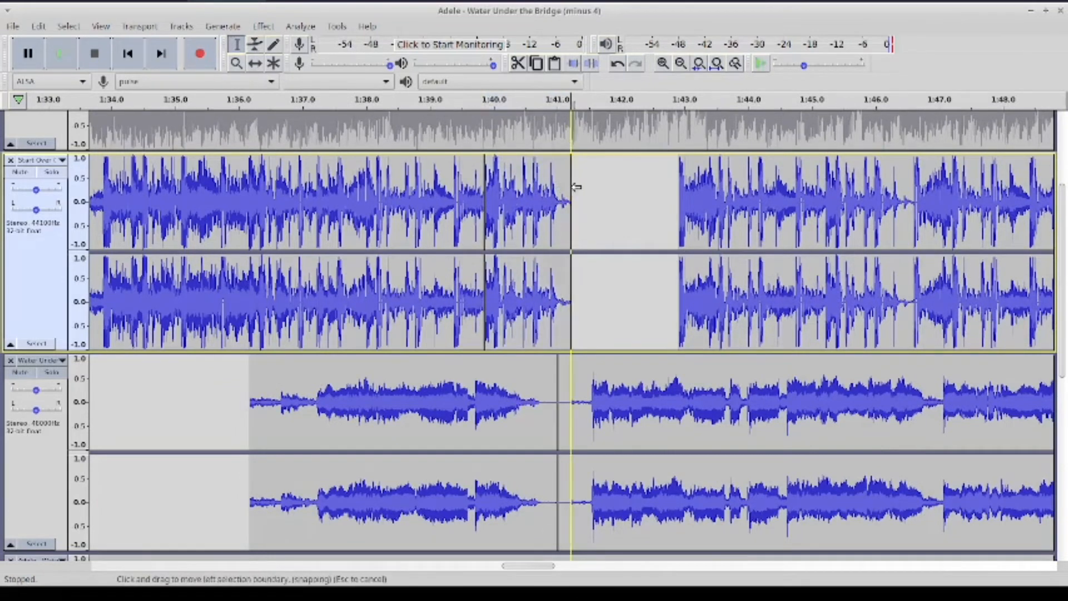
{"action": "key", "text": "ctrl+v"}
Try closing the leftover gap by shifting the following Start Over clip about 0.3 s earlier, and audition the joins
{"action": "left_click", "coordinate": [532, 189]}
{"action": "left_click", "coordinate": [262, 67]}
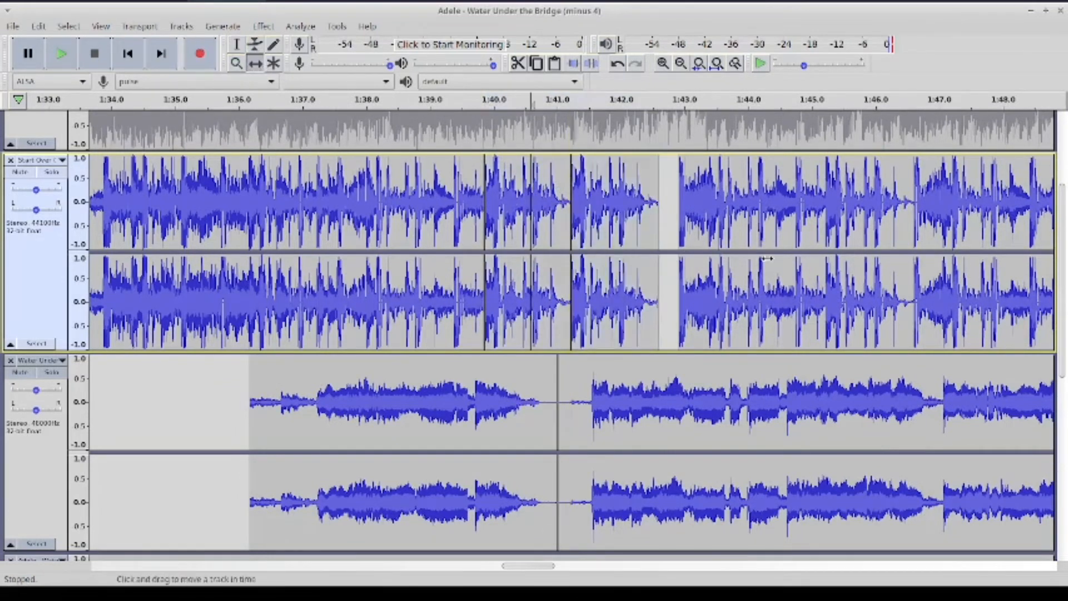
{"action": "left_click_drag", "start_coordinate": [767, 259], "coordinate": [703, 264]}
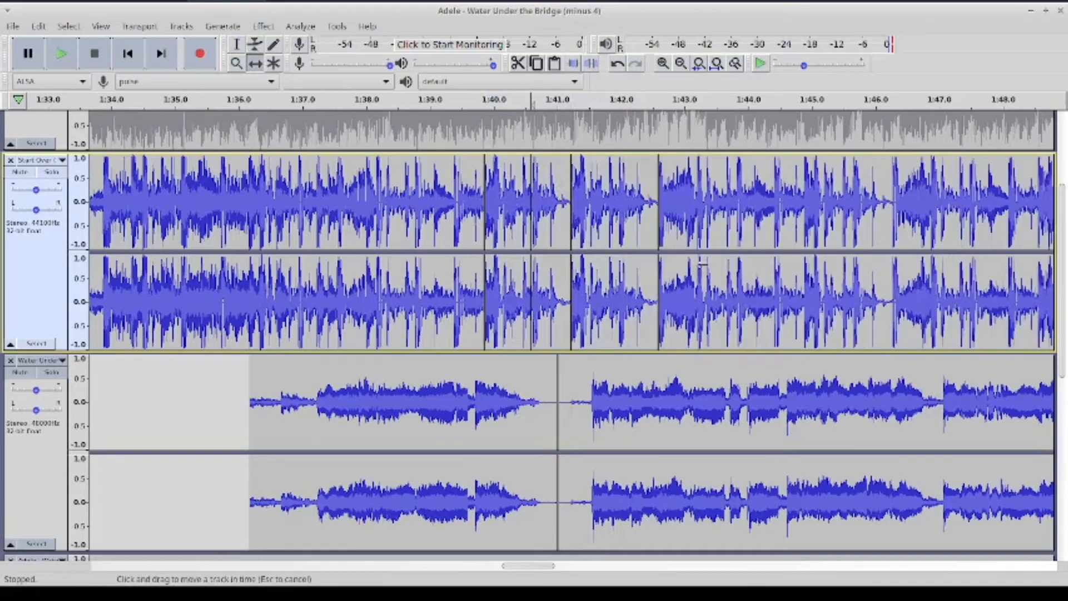
{"action": "left_click", "coordinate": [65, 52]}
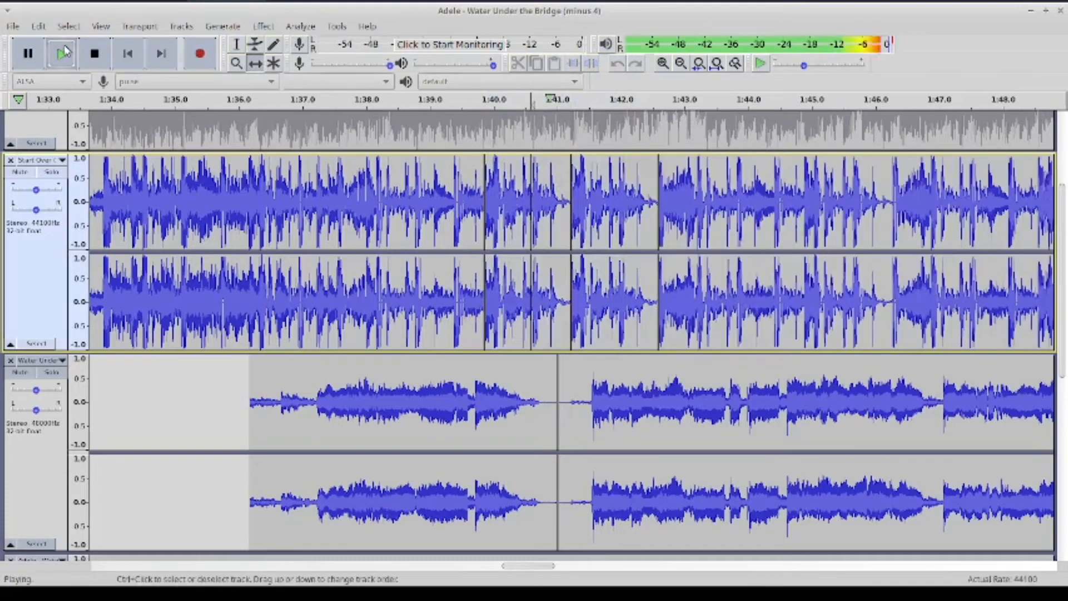
{"action": "left_click", "coordinate": [95, 53]}
{"action": "left_click", "coordinate": [484, 248]}
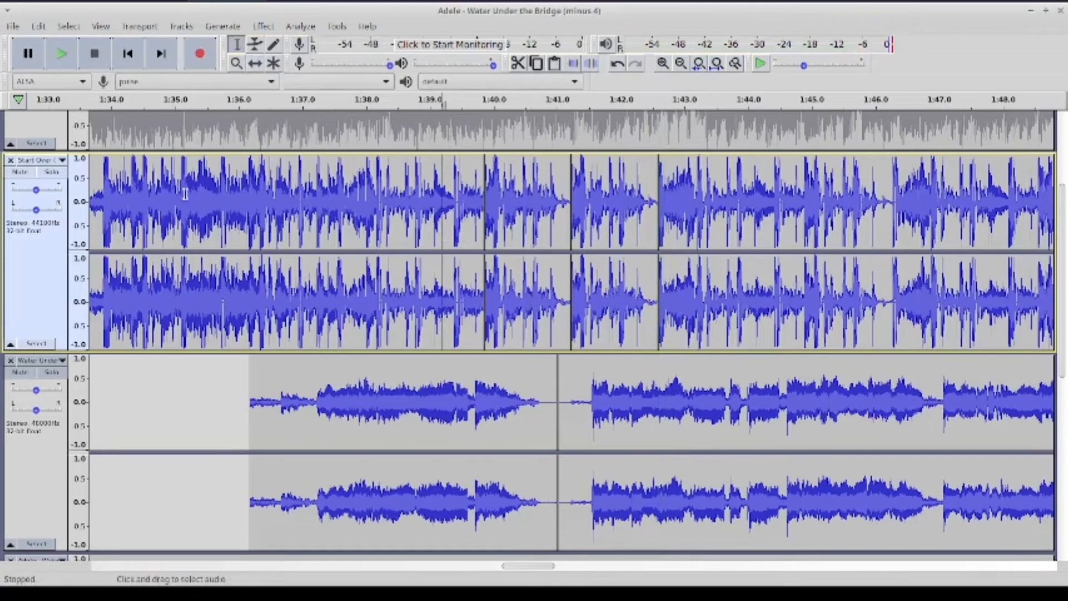
{"action": "left_click", "coordinate": [56, 58]}
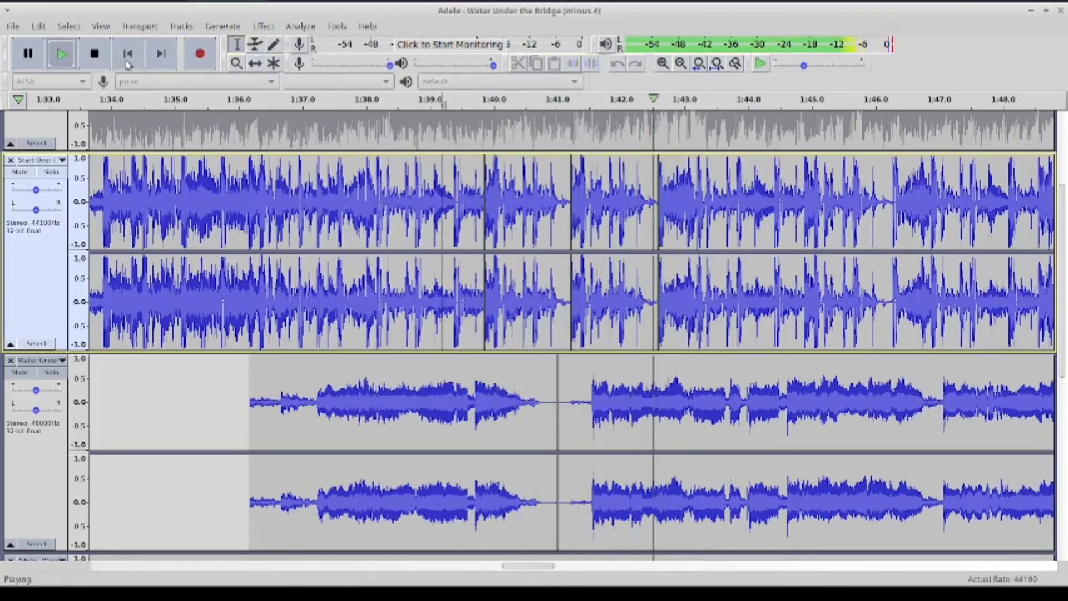
{"action": "left_click", "coordinate": [108, 56]}
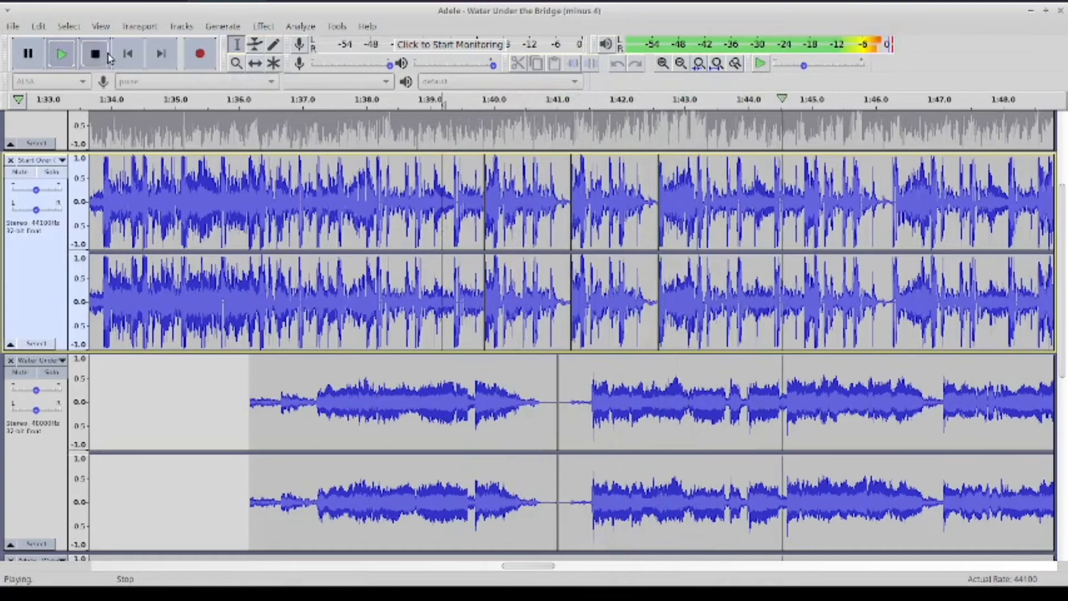
Undo the last three Start Over edits: the gap closing, the pasted clip and the later shift
{"action": "scroll", "coordinate": [604, 236], "scroll_direction": "up", "scroll_amount": 5}
{"action": "key", "text": "ctrl+z"}
{"action": "key", "text": "ctrl+z"}
{"action": "key", "text": "ctrl+z"}
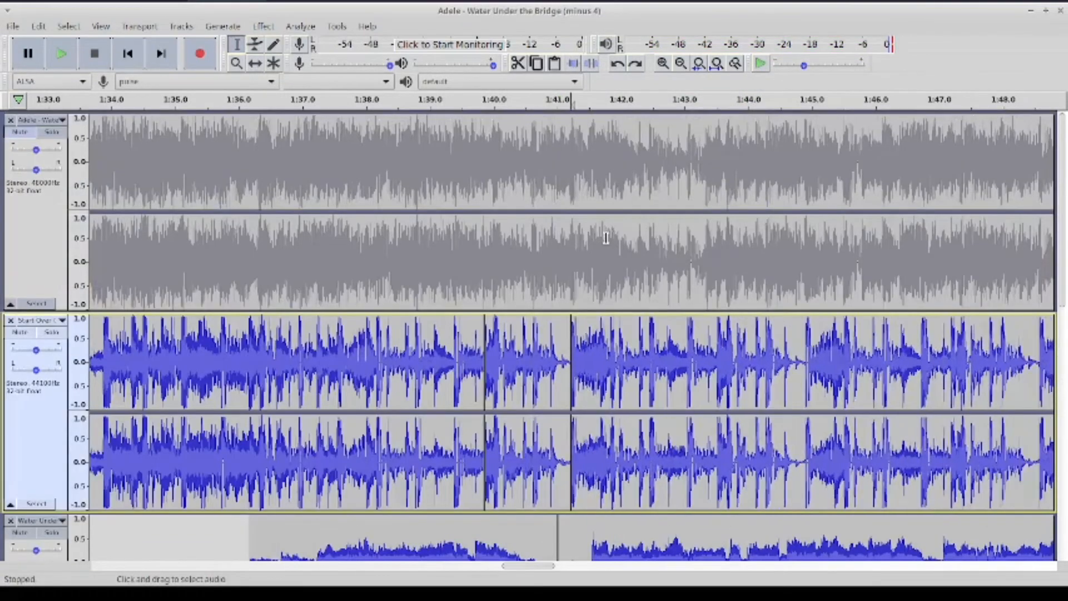
Audition the vocals against the Start Over track from the first vocal clip's start at about 1:36.2
{"action": "scroll", "coordinate": [606, 238], "scroll_direction": "down", "scroll_amount": 3}
{"action": "left_click", "coordinate": [382, 265]}
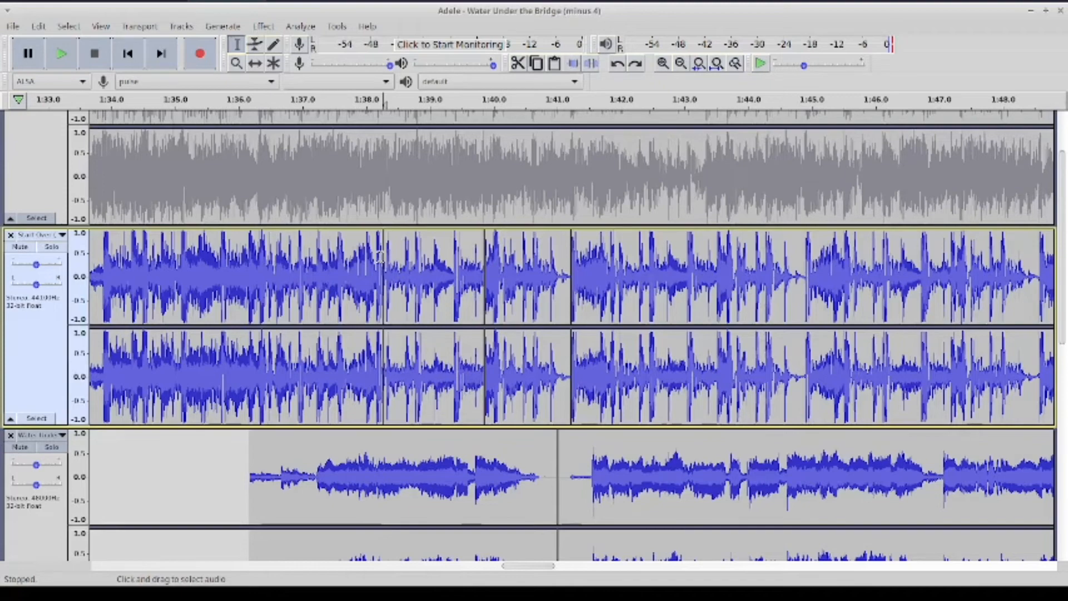
{"action": "scroll", "coordinate": [665, 298], "scroll_direction": "down", "scroll_amount": 4}
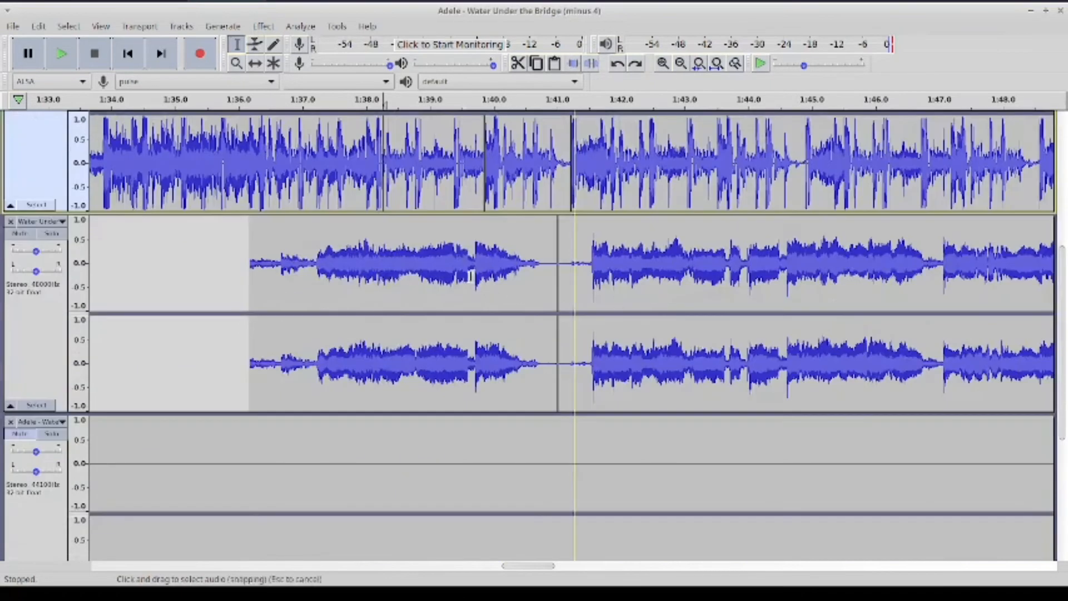
{"action": "left_click", "coordinate": [467, 275]}
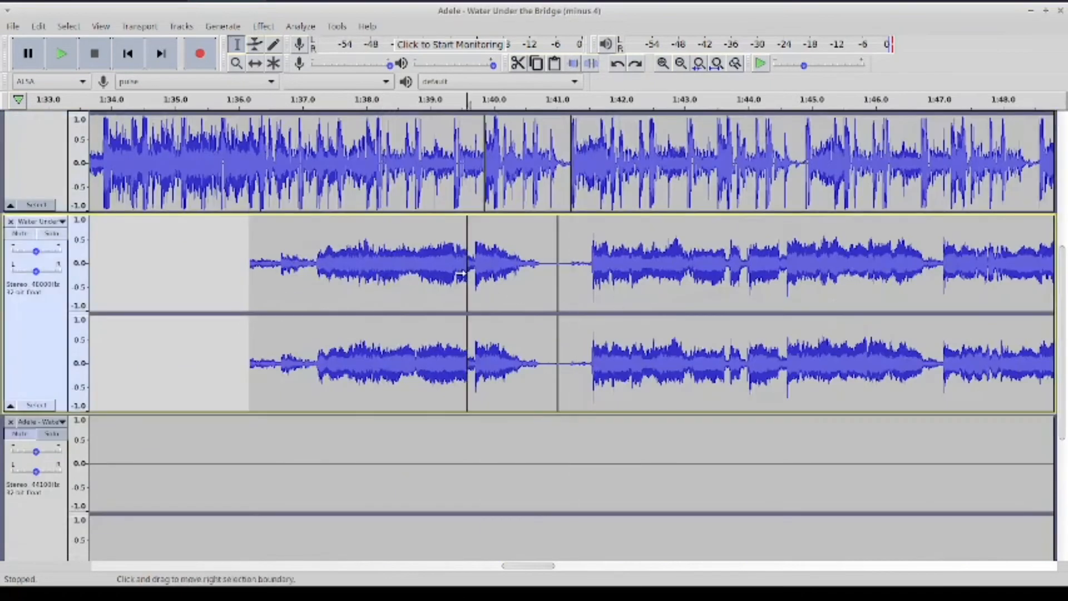
{"action": "left_click", "coordinate": [249, 261]}
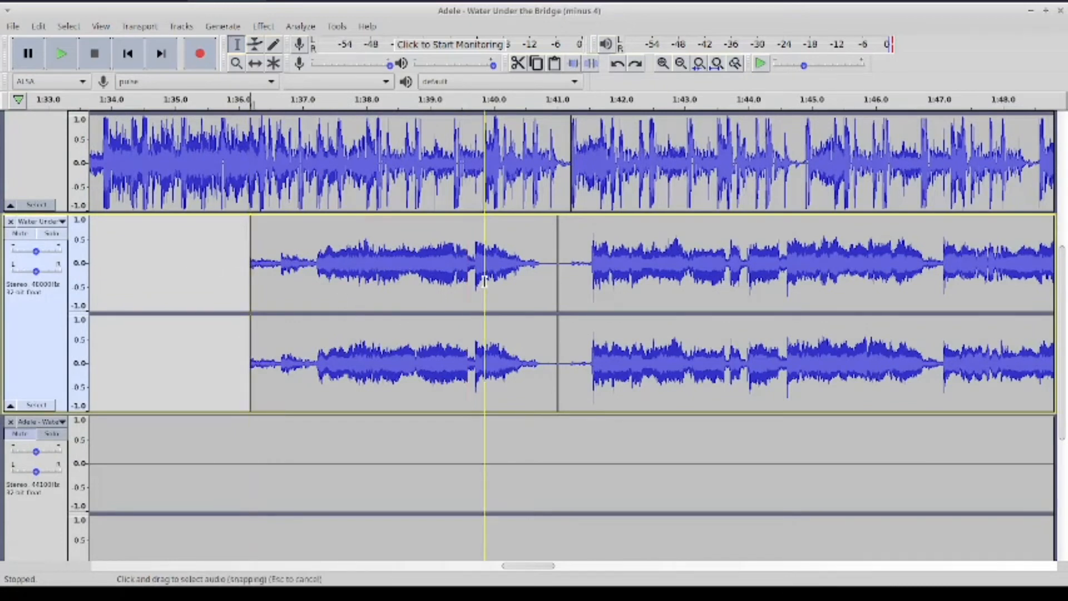
{"action": "left_click", "coordinate": [68, 58]}
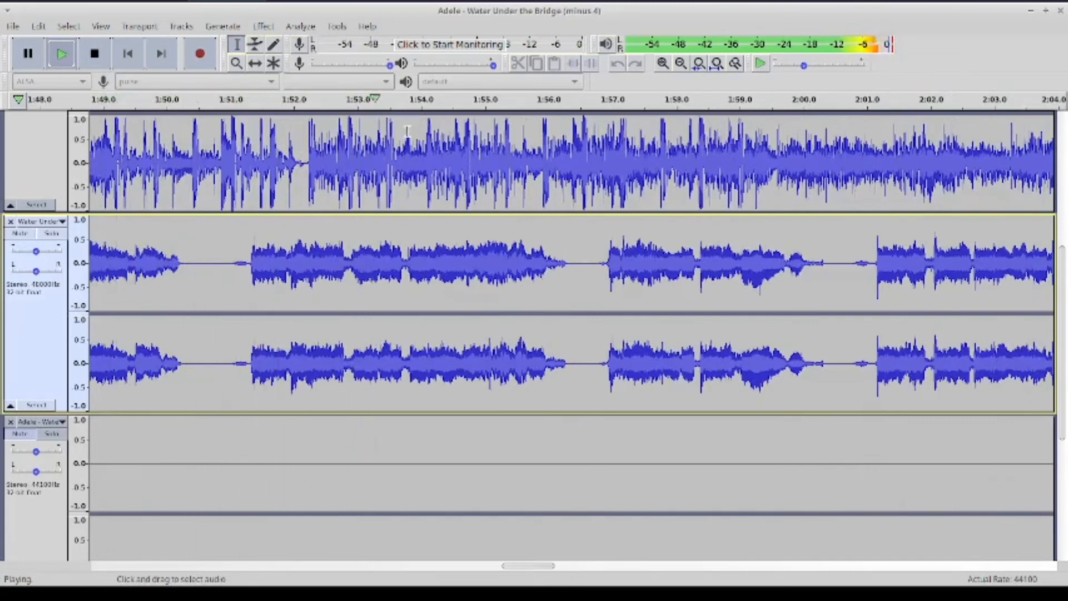
{"action": "left_click", "coordinate": [680, 63]}
{"action": "left_click", "coordinate": [95, 53]}
Shift the second vocal clip about 2 s later to start at about 1:43.0, and audition from about 1:36.2
{"action": "scroll", "coordinate": [326, 218], "scroll_direction": "down", "scroll_amount": 1}
{"action": "scroll", "coordinate": [326, 218], "scroll_direction": "left", "scroll_amount": 5}
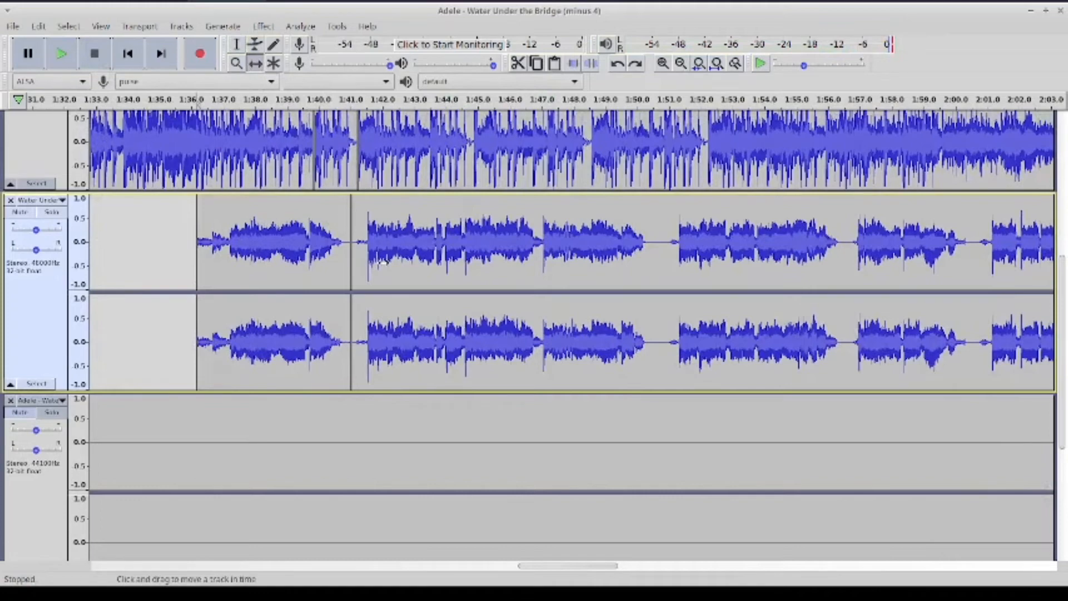
{"action": "left_click_drag", "start_coordinate": [388, 260], "coordinate": [467, 243]}
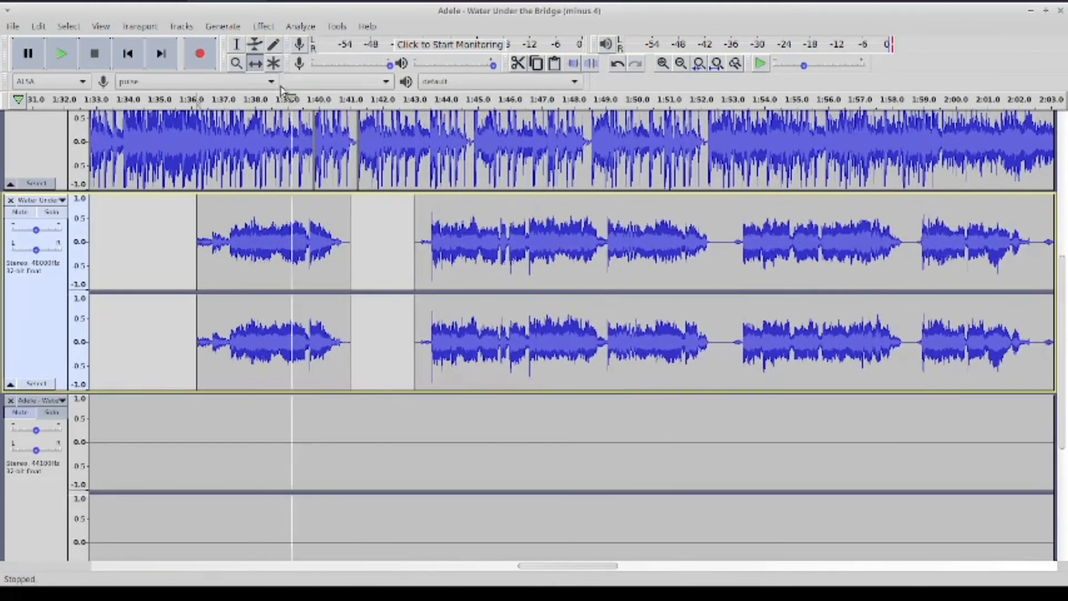
{"action": "left_click", "coordinate": [61, 54]}
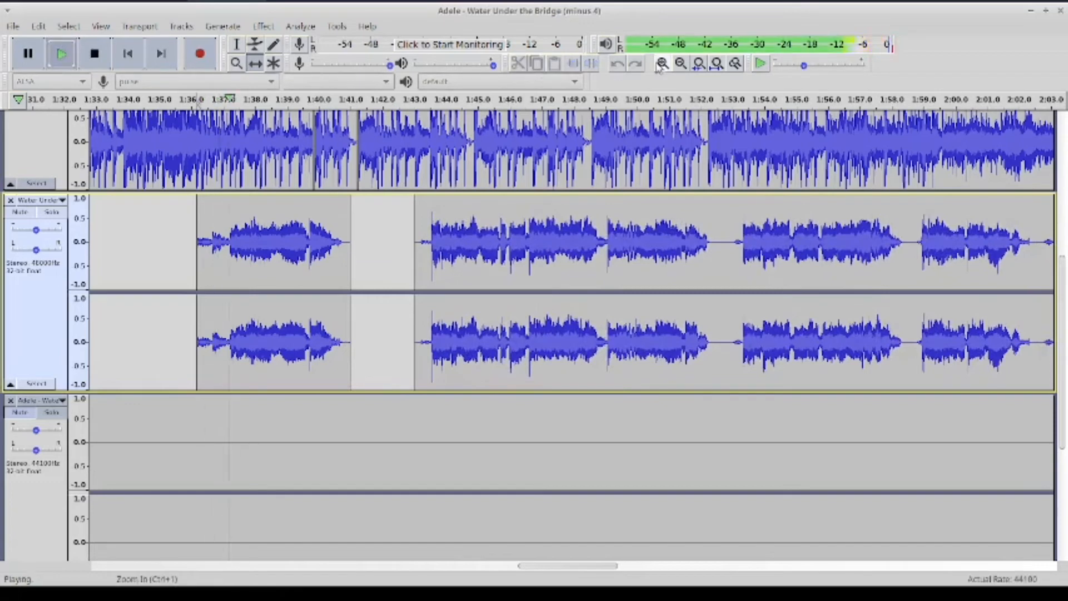
{"action": "left_click", "coordinate": [661, 64]}
{"action": "left_click", "coordinate": [236, 44]}
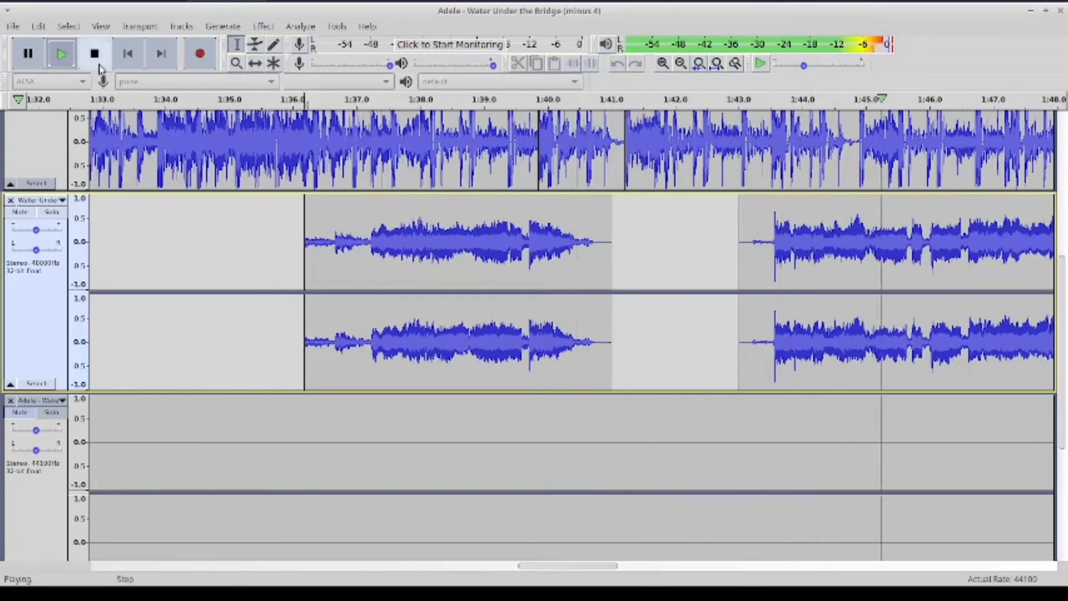
{"action": "key", "text": "space"}
Shift the second vocal clip about 0.4 s further on, to start at about 1:43.4
{"action": "left_click", "coordinate": [263, 68]}
{"action": "left_click_drag", "start_coordinate": [843, 258], "coordinate": [865, 196]}
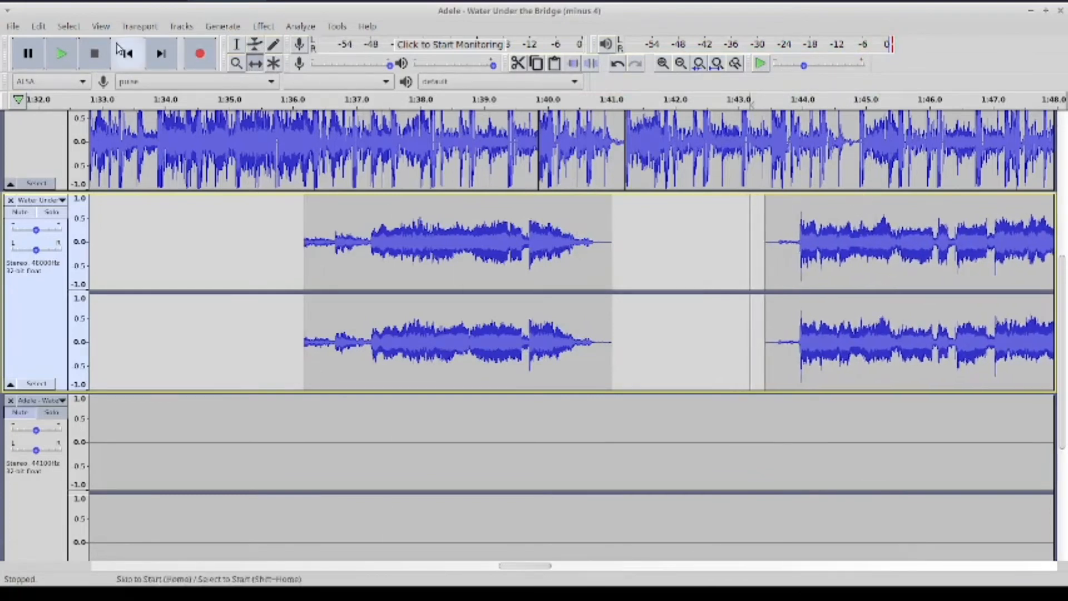
Audition the repositioned second vocal clip, and split the Water Under the Bridge vocals at the pause at about 1:49.4
{"action": "left_click", "coordinate": [61, 53]}
{"action": "scroll", "coordinate": [547, 301], "scroll_direction": "right", "scroll_amount": 7}
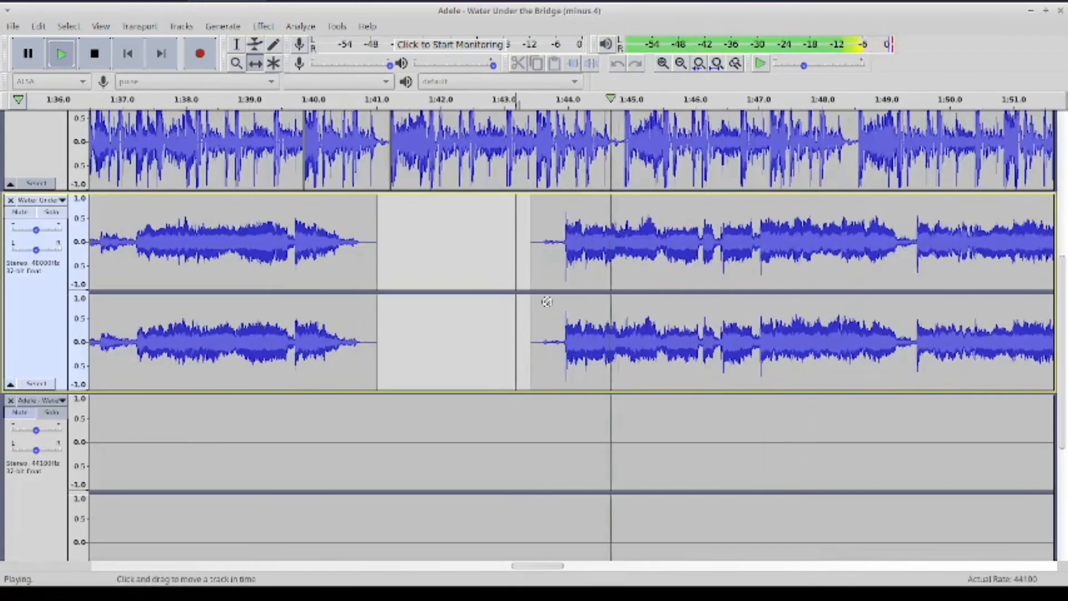
{"action": "scroll", "coordinate": [547, 302], "scroll_direction": "right", "scroll_amount": 3}
{"action": "scroll", "coordinate": [547, 302], "scroll_direction": "down", "scroll_amount": 1}
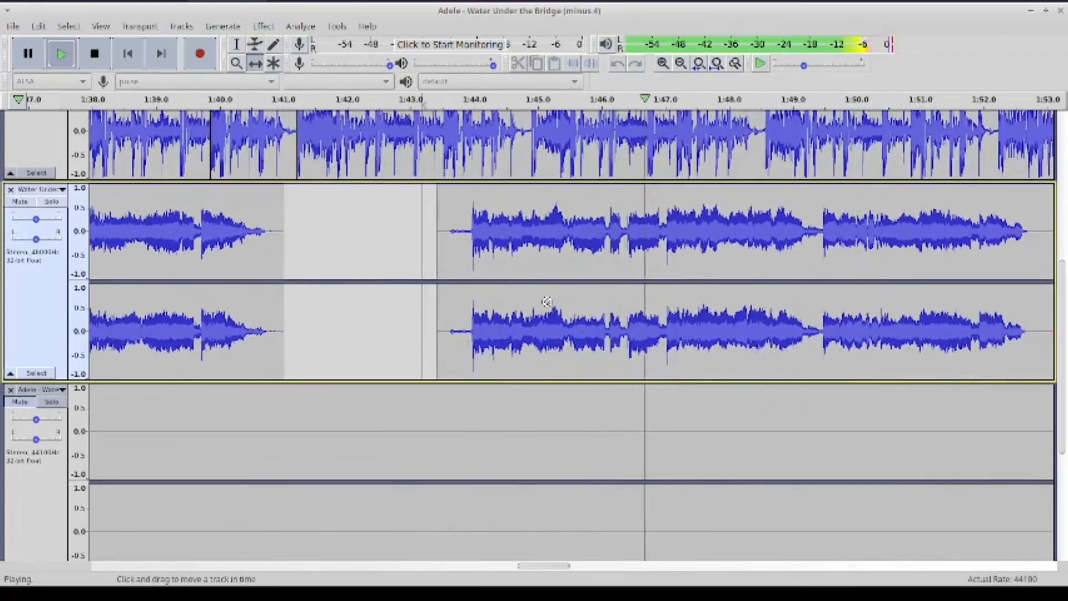
{"action": "left_click", "coordinate": [236, 45]}
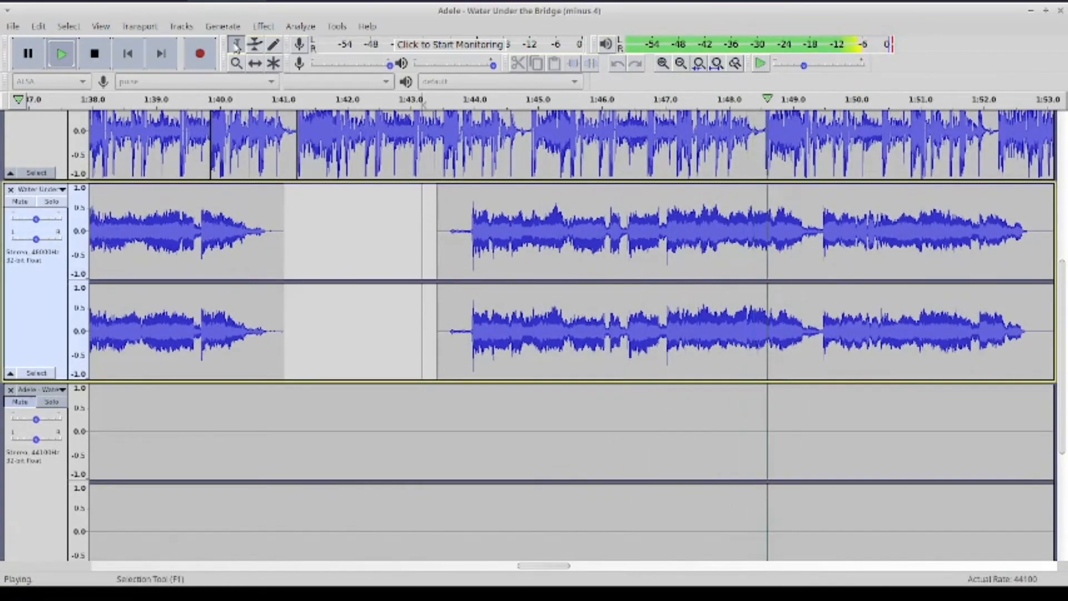
{"action": "left_click", "coordinate": [95, 53]}
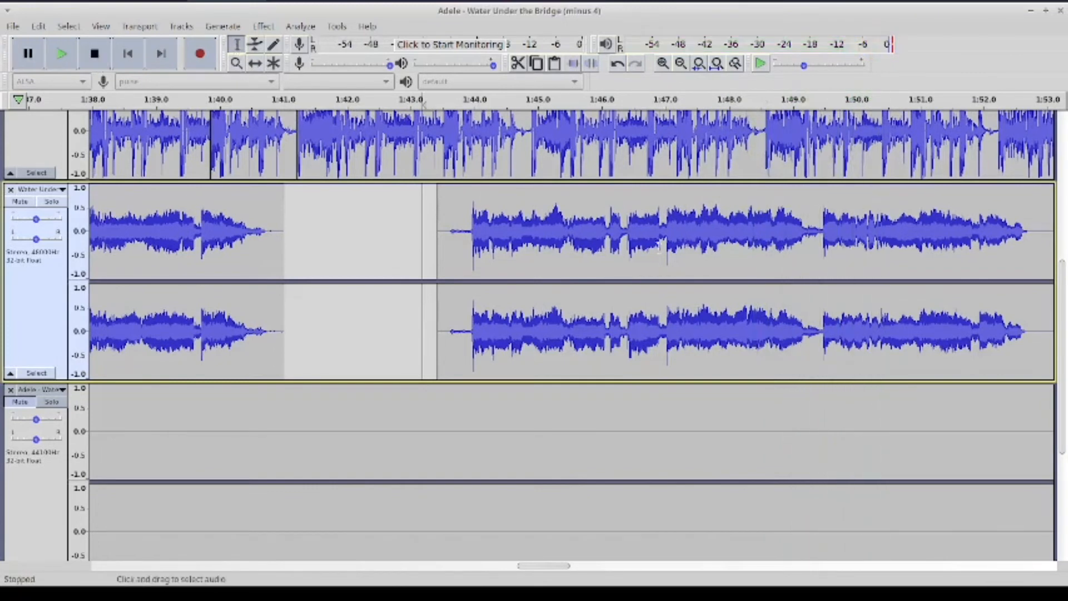
{"action": "left_click", "coordinate": [818, 224]}
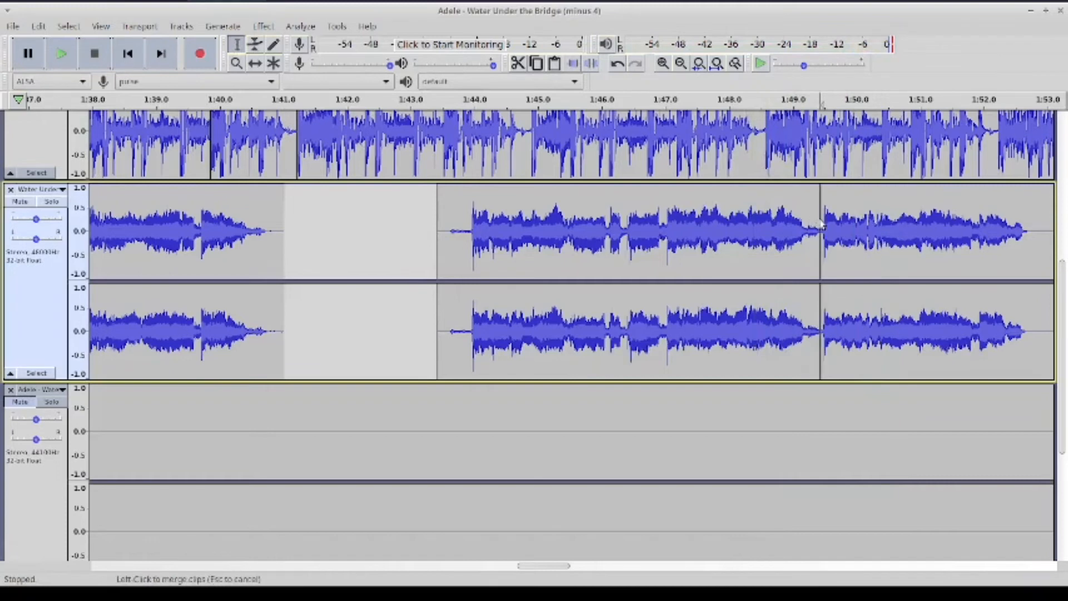
Audition the second vocal clip against the Start Over track from about 1:43.2
{"action": "left_click", "coordinate": [421, 213]}
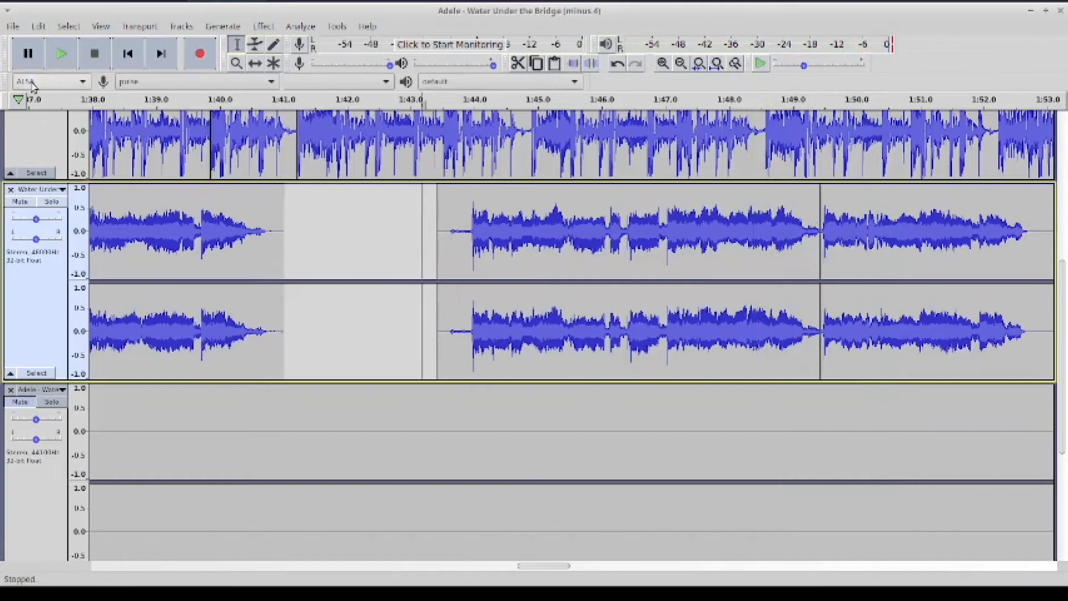
{"action": "left_click", "coordinate": [62, 55]}
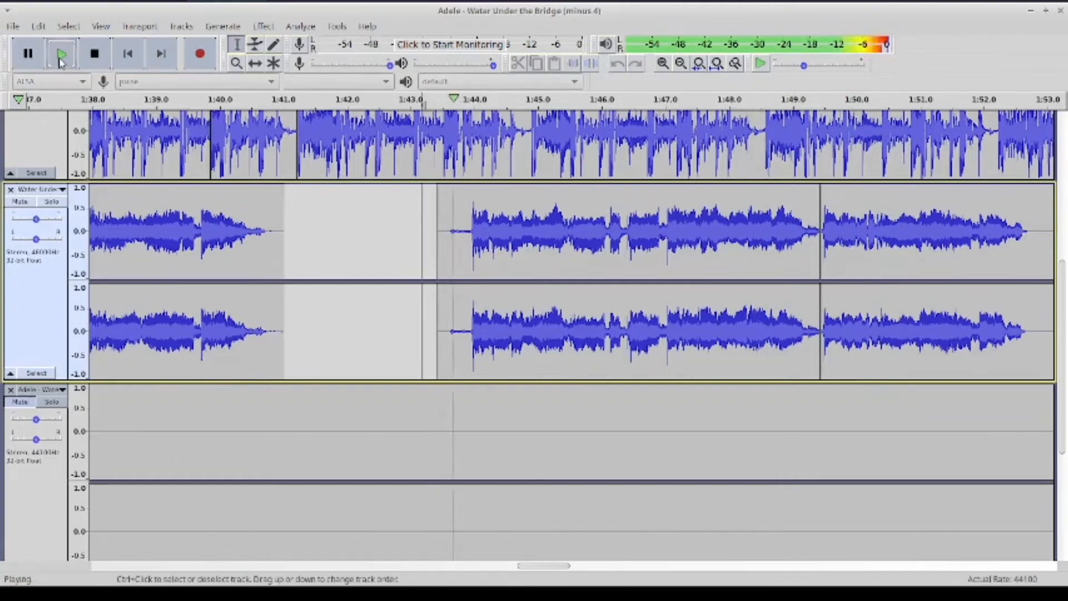
{"action": "left_click", "coordinate": [100, 52]}
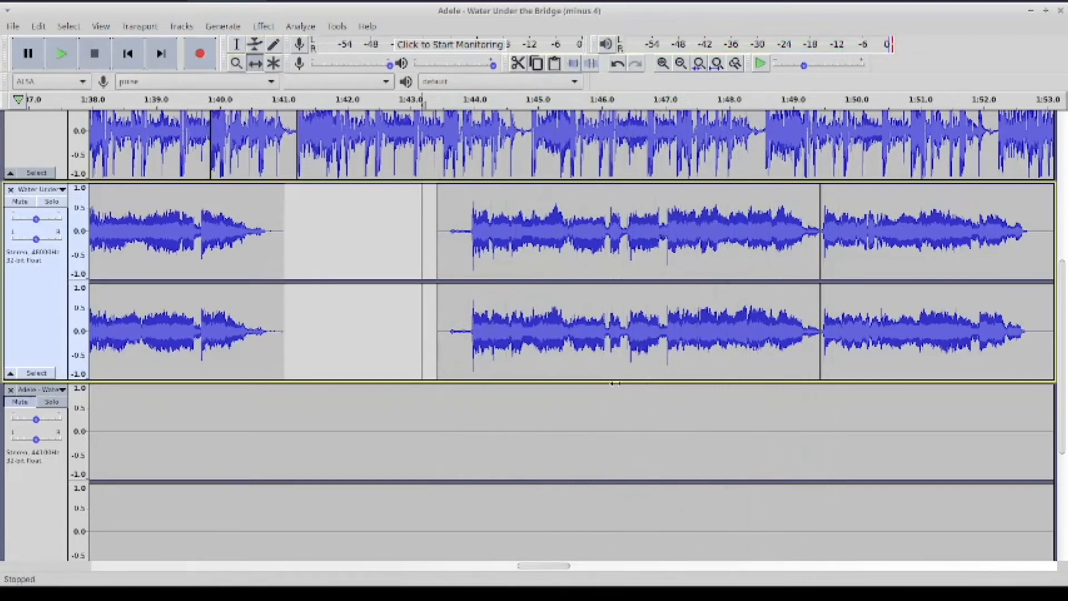
Shift the third vocal clip about 1.8 s later to start at about 1:51.2, and audition from about 1:43.2
{"action": "scroll", "coordinate": [615, 384], "scroll_direction": "up", "scroll_amount": 2}
{"action": "left_click_drag", "start_coordinate": [966, 321], "coordinate": [1057, 334]}
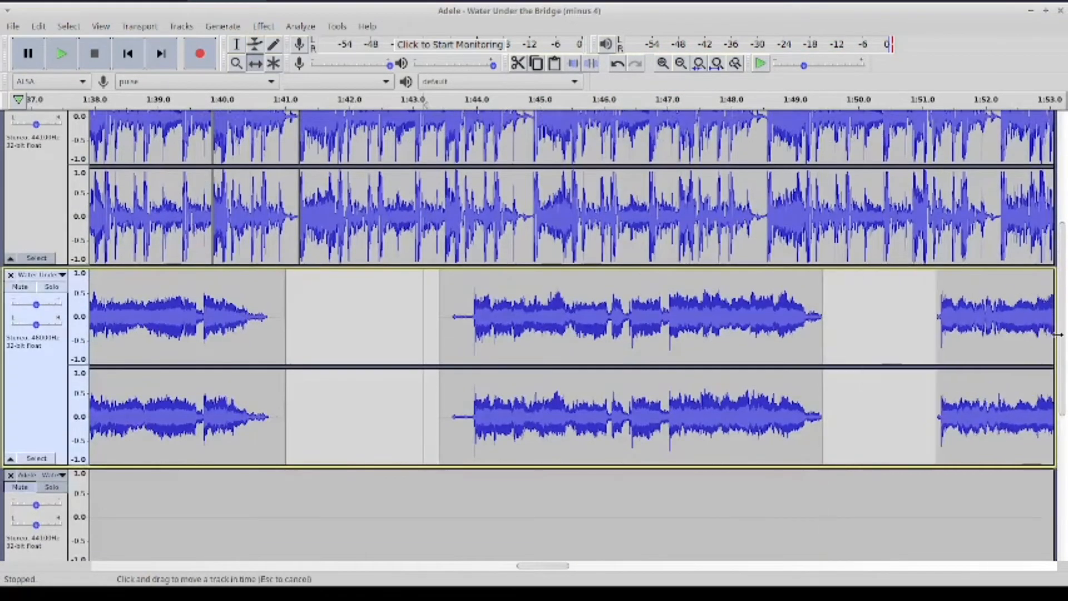
{"action": "left_click", "coordinate": [61, 53]}
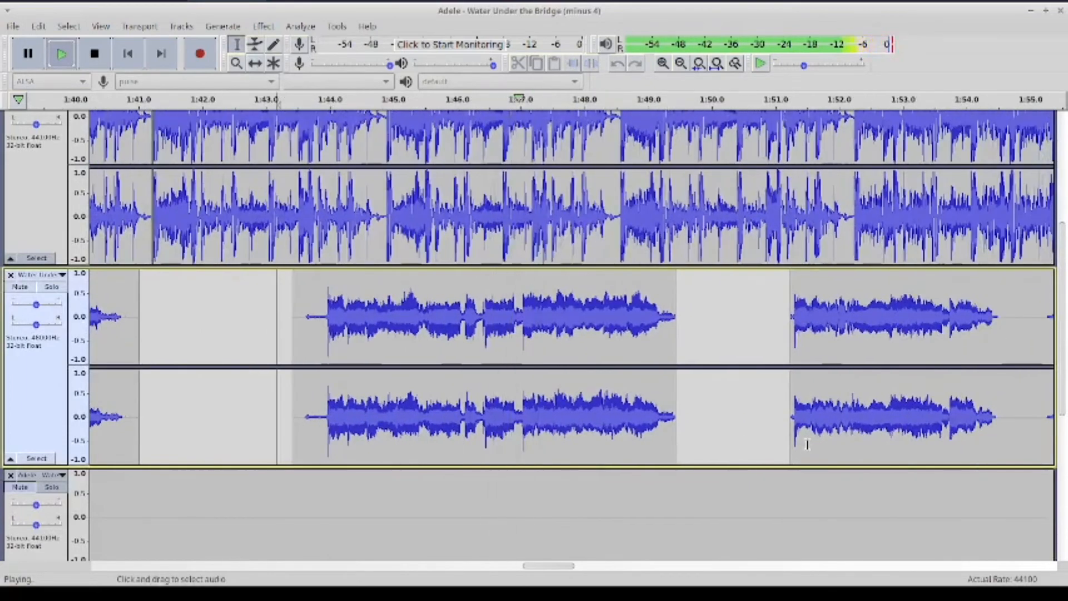
{"action": "scroll", "coordinate": [807, 442], "scroll_direction": "down", "scroll_amount": 1}
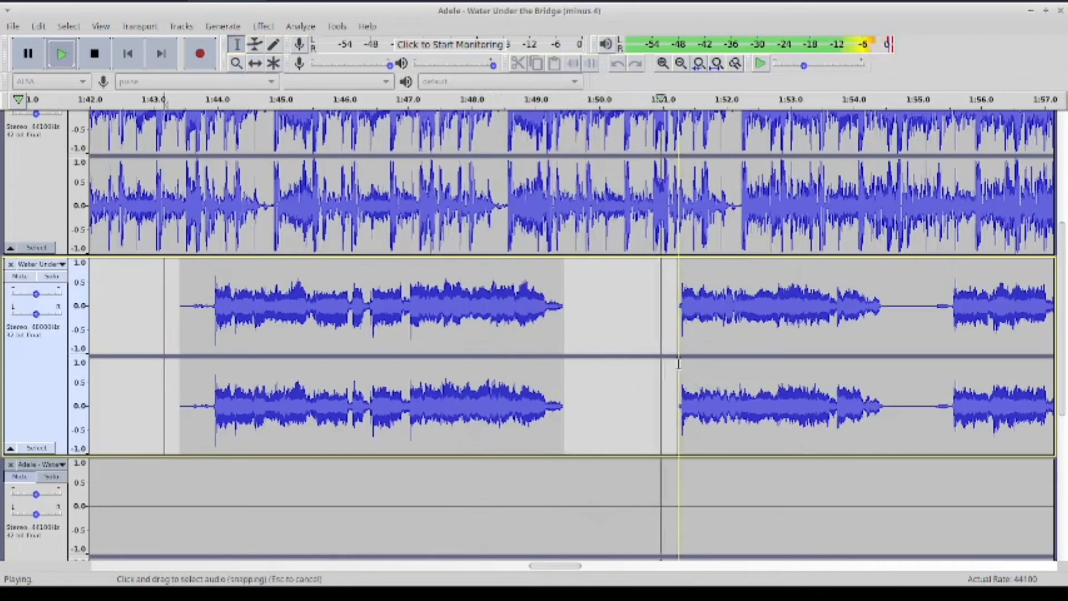
{"action": "left_click", "coordinate": [95, 53]}
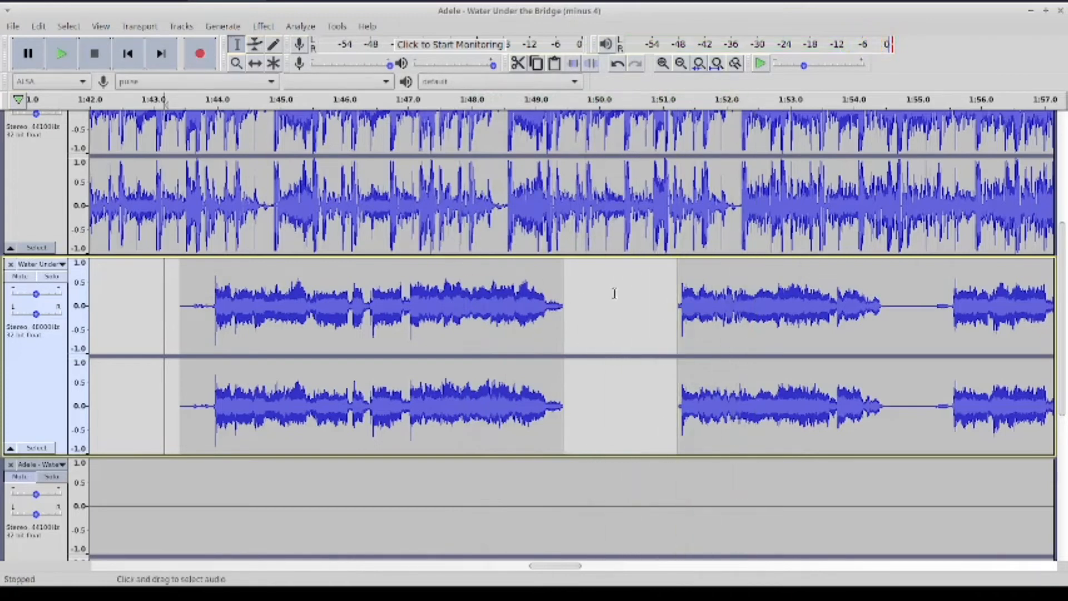
Shift the third vocal clip about 0.3 s further on to start at about 1:51.5, and audition from about 1:51.2
{"action": "left_click", "coordinate": [675, 291]}
{"action": "left_click", "coordinate": [262, 64]}
{"action": "left_click_drag", "start_coordinate": [690, 281], "coordinate": [728, 276]}
{"action": "left_click", "coordinate": [62, 54]}
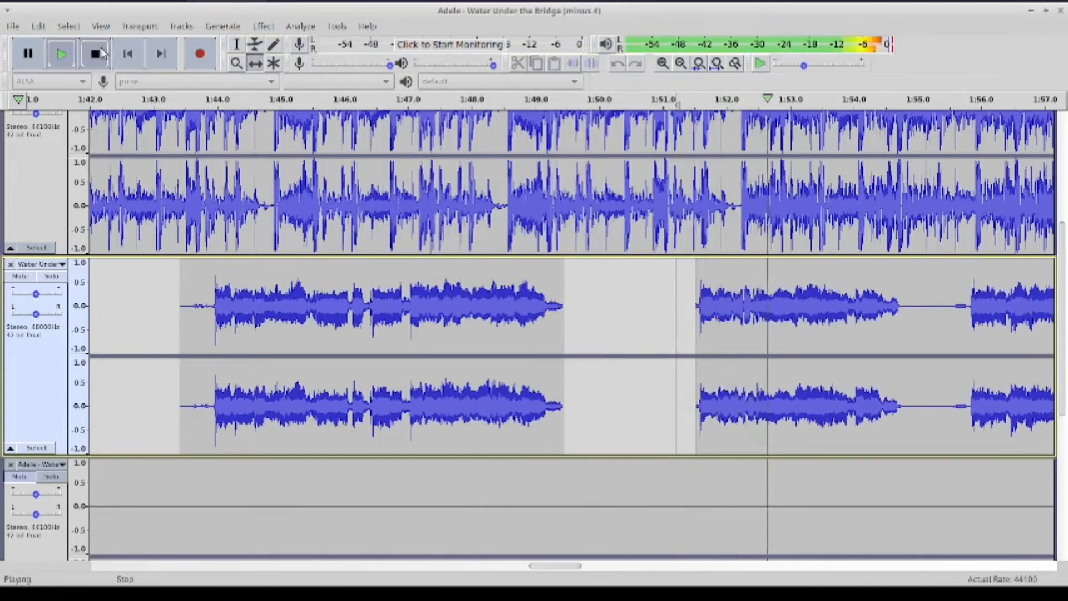
{"action": "left_click", "coordinate": [95, 53]}
Nudge the third vocal clip later in three small shifts to start at about 1:51.9, auditioning from about 1:51.2 between them
{"action": "left_click_drag", "start_coordinate": [712, 295], "coordinate": [721, 290]}
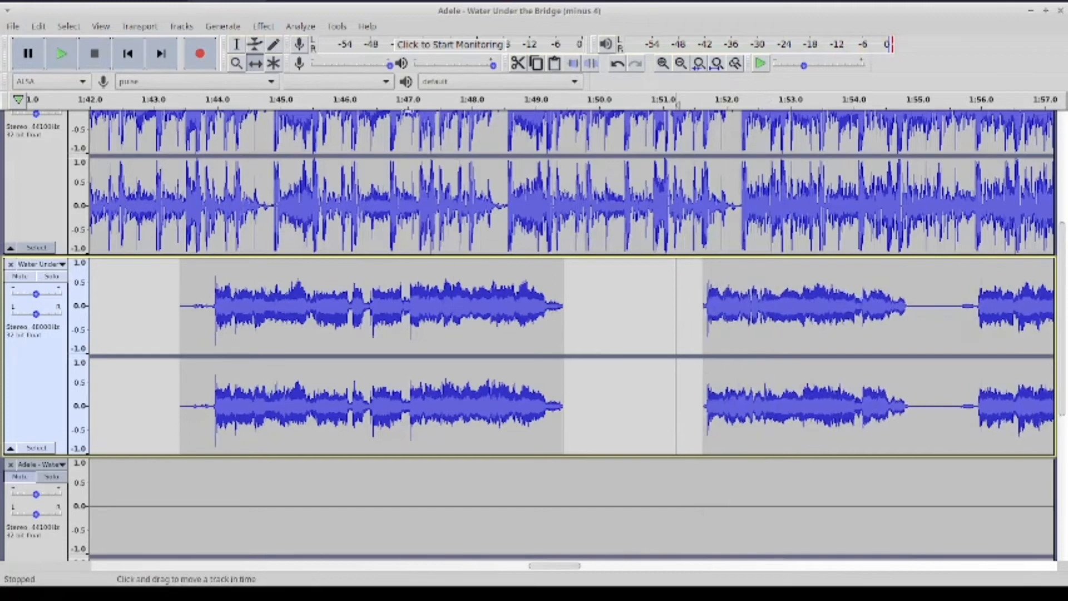
{"action": "left_click", "coordinate": [77, 57]}
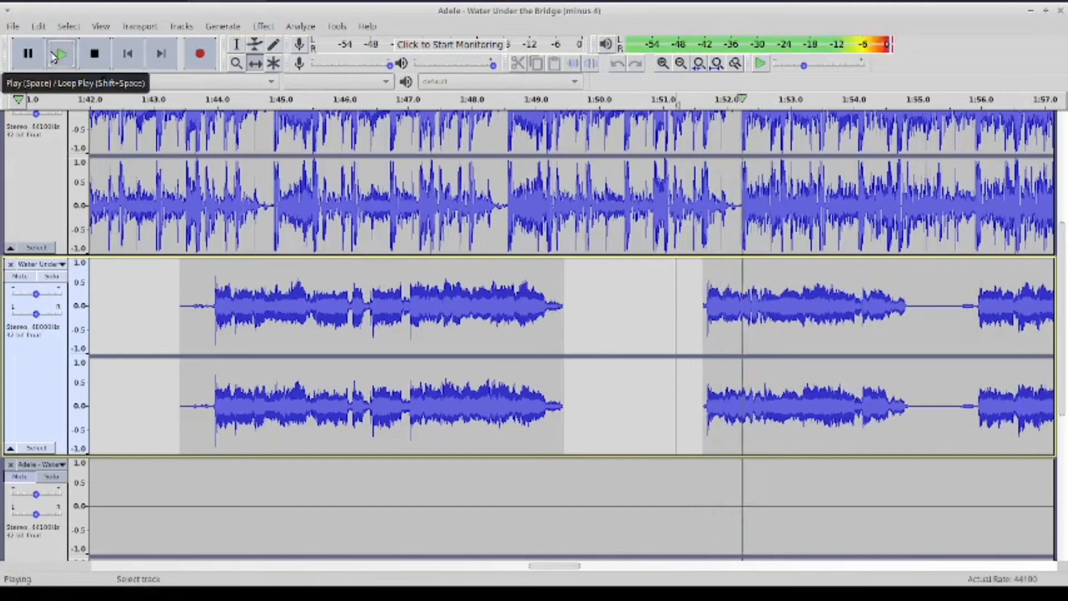
{"action": "key", "text": "space"}
{"action": "left_click_drag", "start_coordinate": [754, 323], "coordinate": [764, 318]}
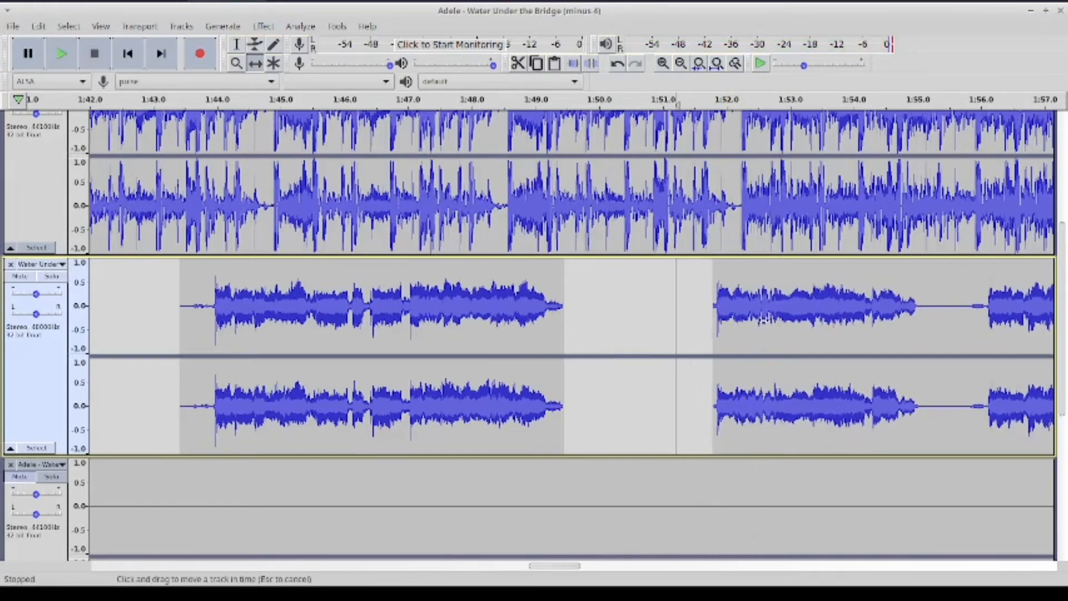
{"action": "left_click", "coordinate": [62, 54]}
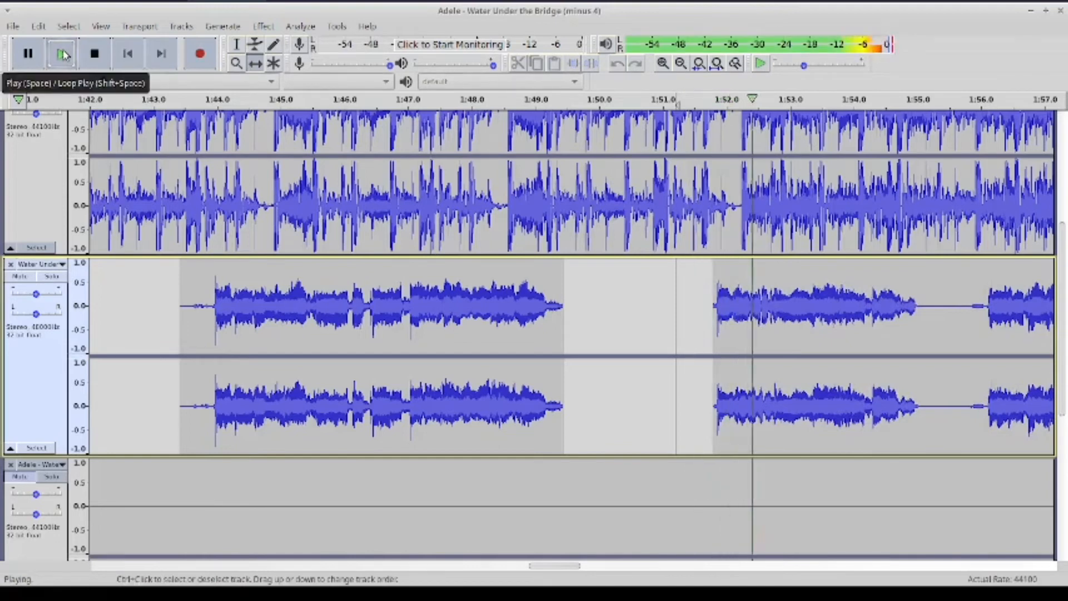
{"action": "left_click", "coordinate": [94, 54]}
{"action": "left_click_drag", "start_coordinate": [722, 284], "coordinate": [727, 283]}
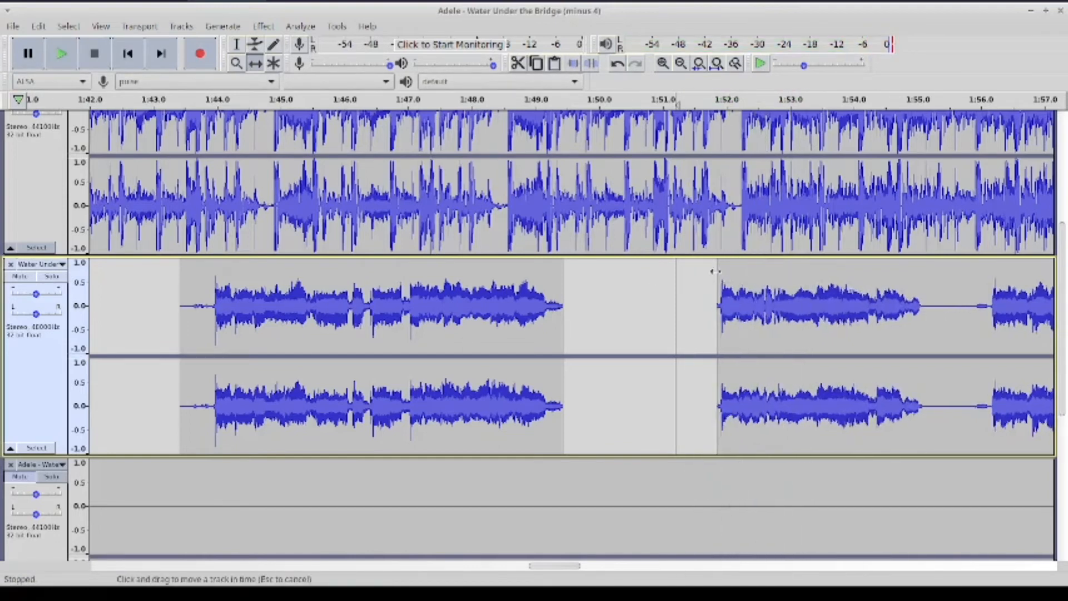
Audition the third vocal clip from about 1:51.2, and split the vocals at the pause at about 1:55.6
{"action": "left_click", "coordinate": [68, 54]}
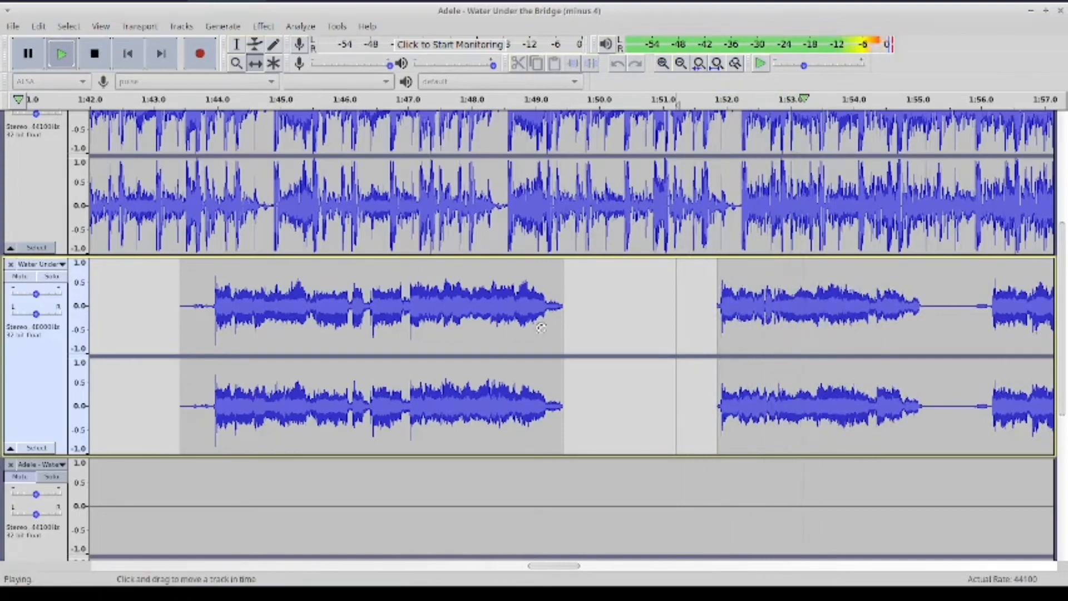
{"action": "left_click", "coordinate": [680, 64]}
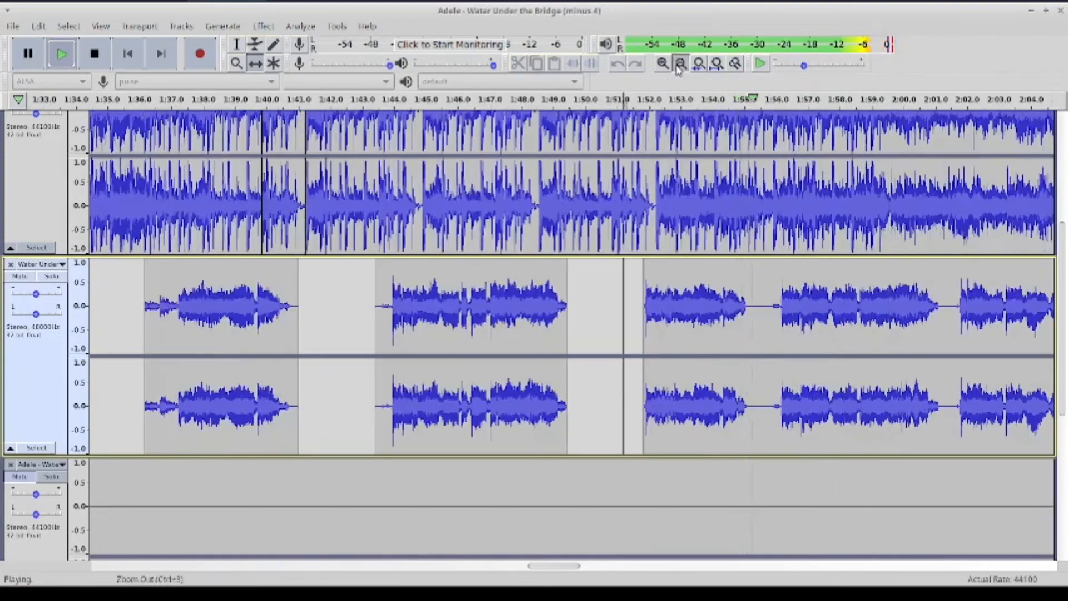
{"action": "left_click", "coordinate": [680, 64]}
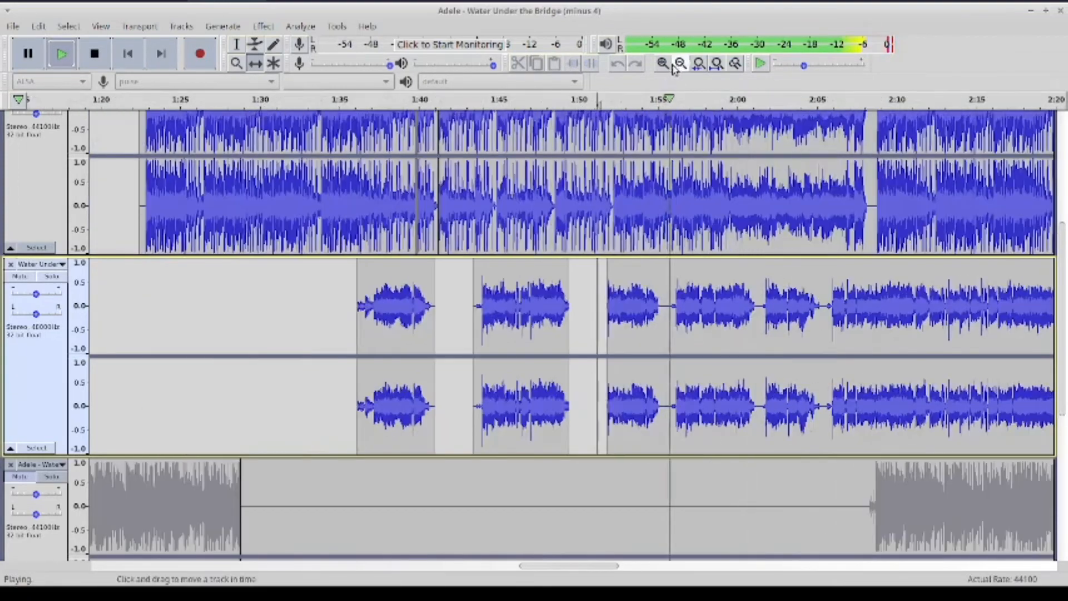
{"action": "left_click", "coordinate": [82, 61]}
{"action": "left_click", "coordinate": [235, 46]}
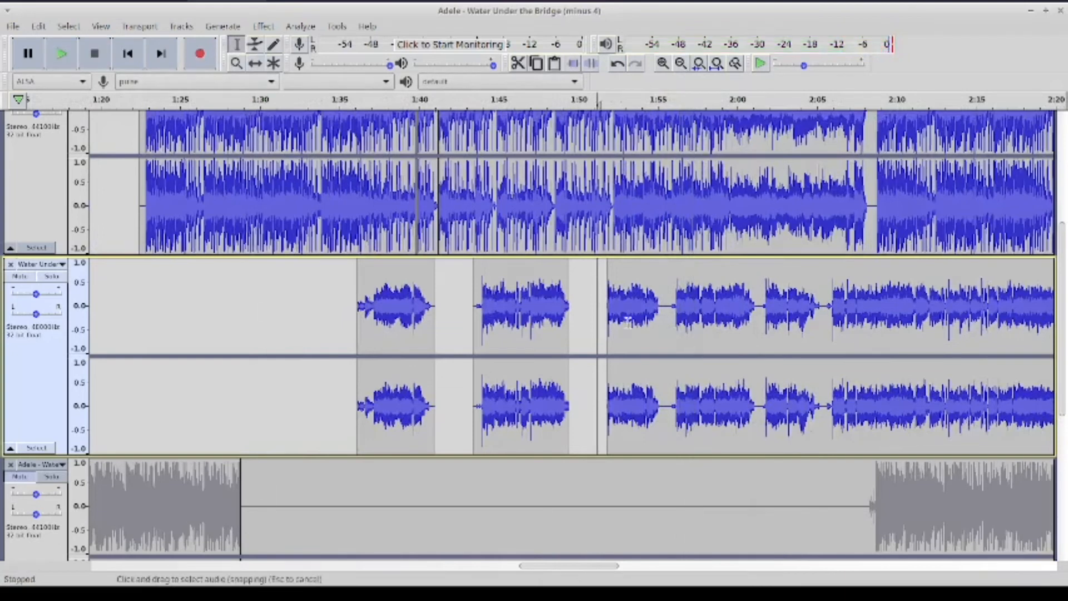
{"action": "left_click", "coordinate": [667, 307]}
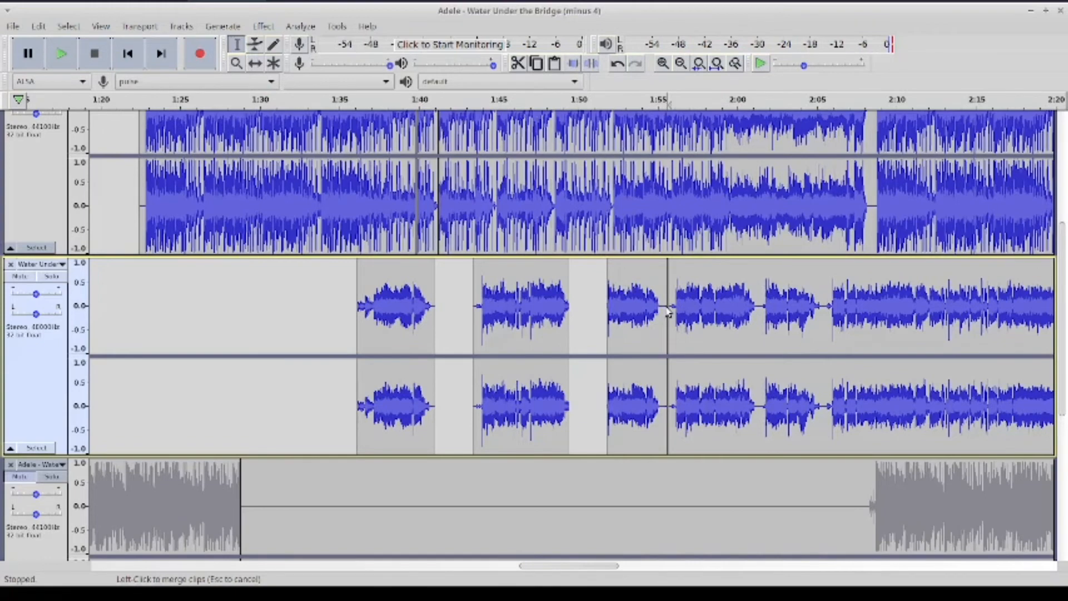
Audition the vocal phrase that enters near 2:06 against the Start Over track, starting playback at about 2:05
{"action": "scroll", "coordinate": [667, 312], "scroll_direction": "right", "scroll_amount": 3}
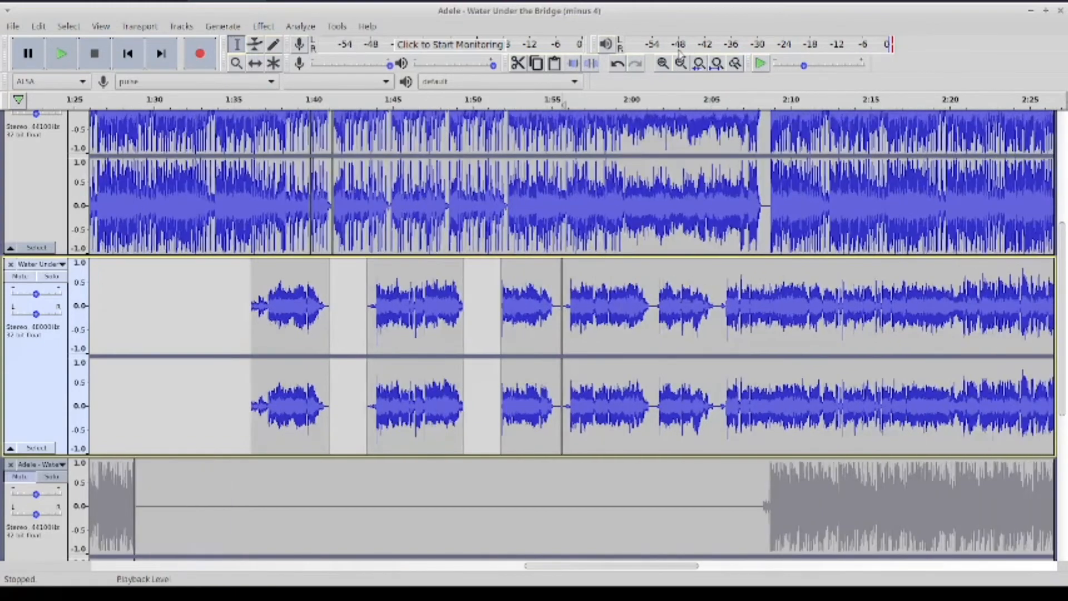
{"action": "left_click", "coordinate": [662, 64]}
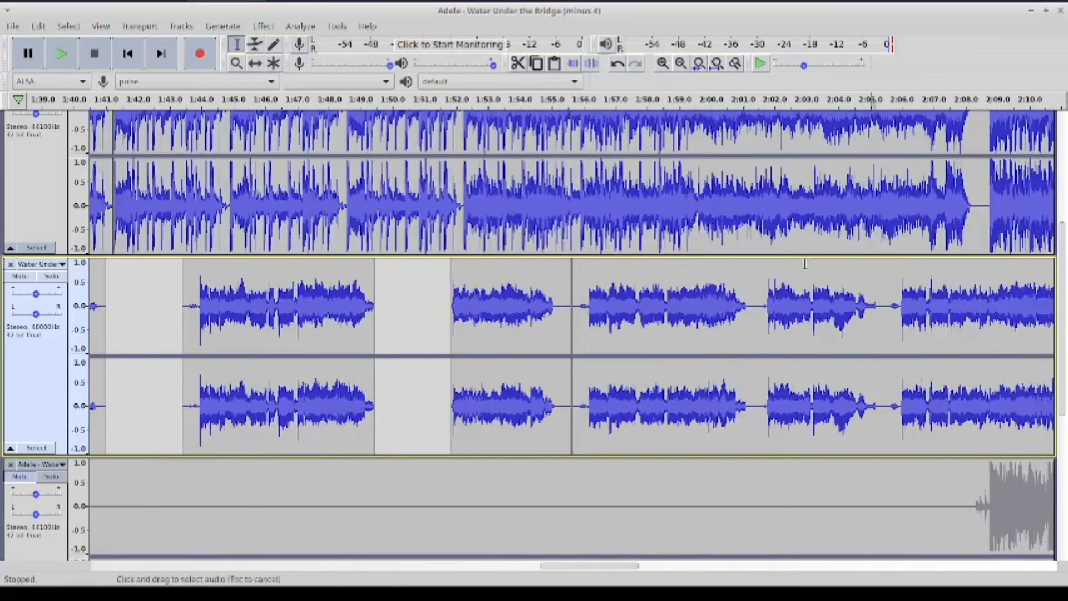
{"action": "left_click", "coordinate": [62, 54]}
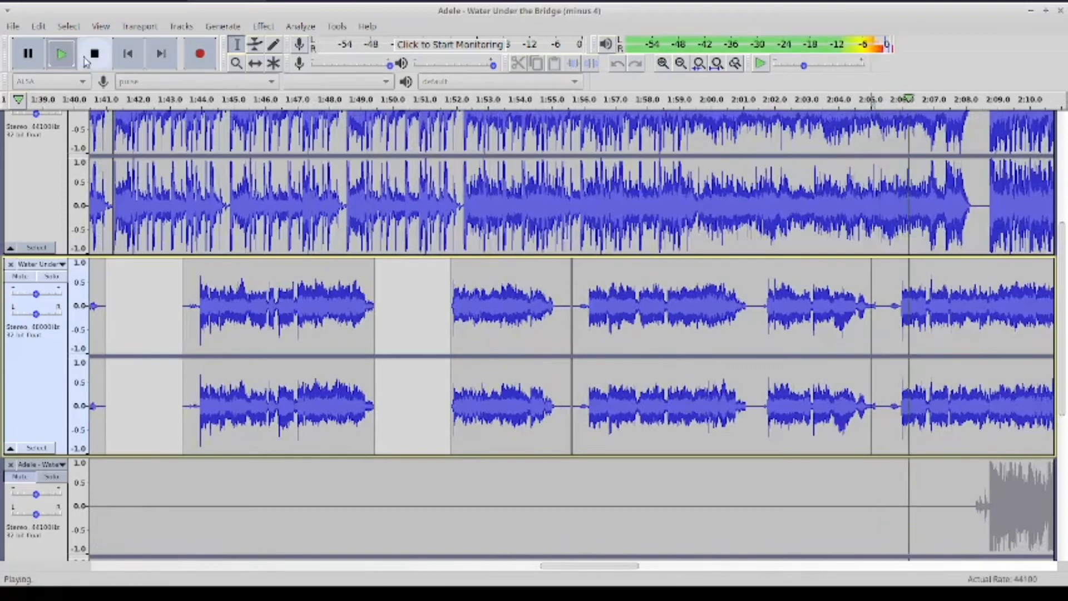
{"action": "left_click", "coordinate": [88, 58]}
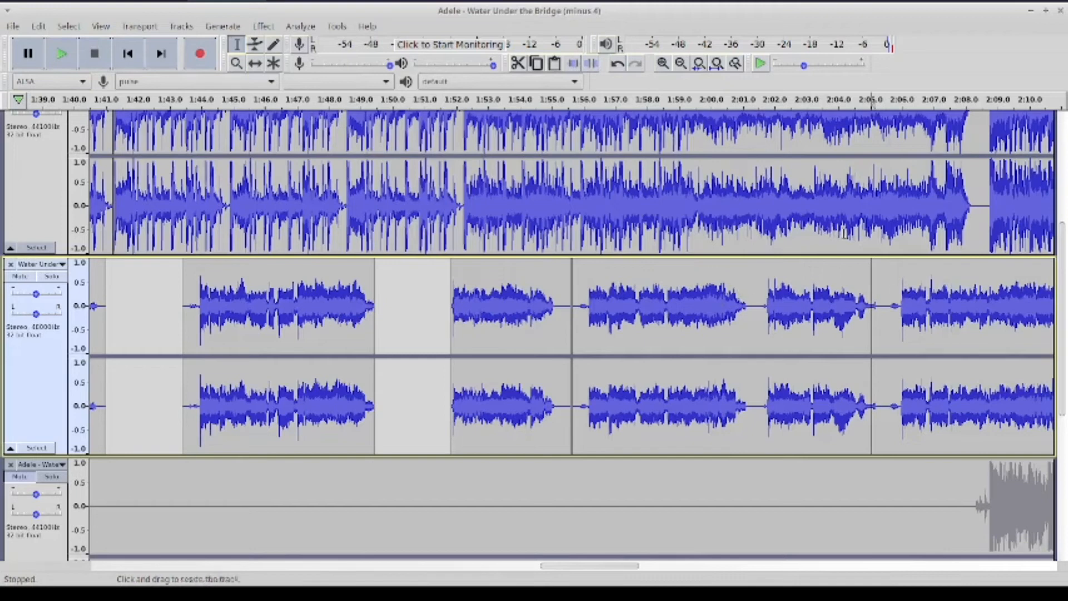
{"action": "left_click", "coordinate": [971, 311]}
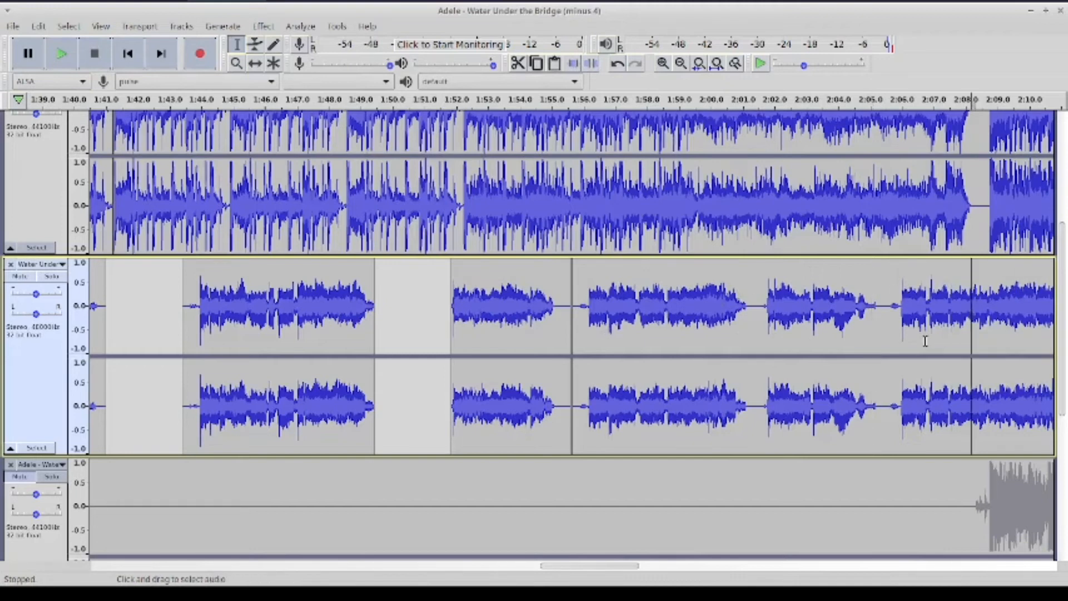
{"action": "left_click", "coordinate": [882, 331]}
{"action": "left_click", "coordinate": [62, 53]}
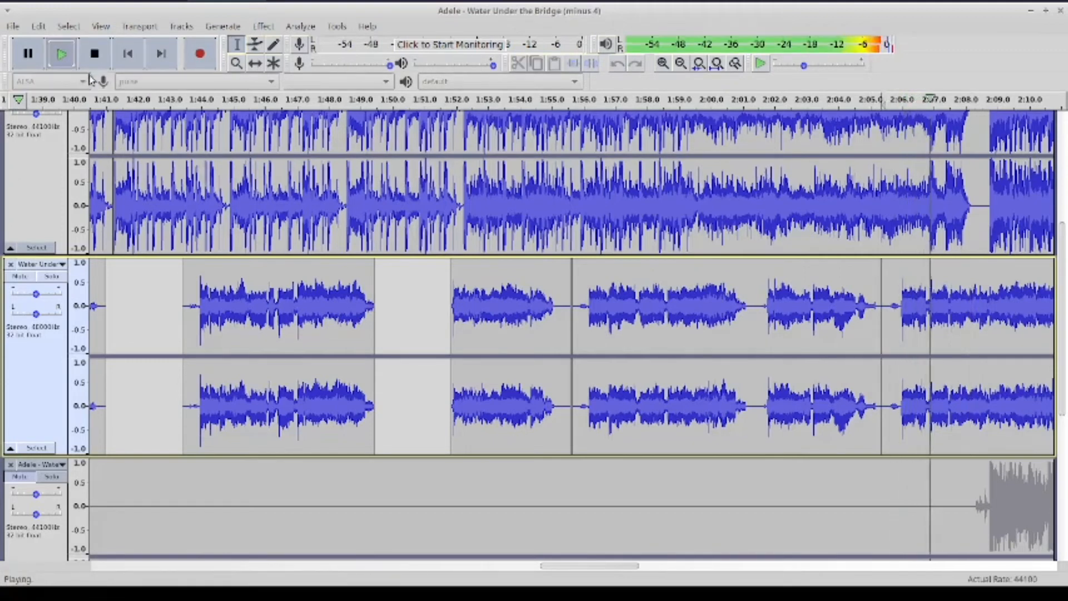
{"action": "left_click", "coordinate": [103, 57]}
Slide the second, third and fourth vocal clips earlier to close their gaps, starting at about 1:41.0, 1:47.0 and 1:50.8
{"action": "left_click", "coordinate": [341, 298]}
{"action": "left_click", "coordinate": [255, 63]}
{"action": "left_click_drag", "start_coordinate": [456, 271], "coordinate": [342, 312]}
{"action": "left_click_drag", "start_coordinate": [245, 309], "coordinate": [139, 300]}
{"action": "scroll", "coordinate": [231, 320], "scroll_direction": "left", "scroll_amount": 5}
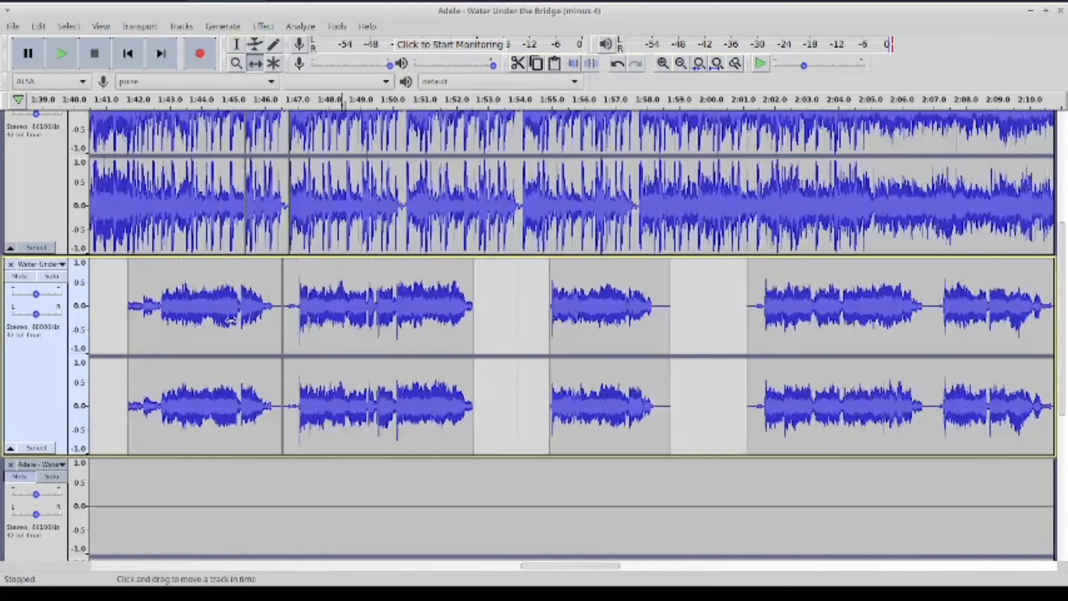
{"action": "left_click_drag", "start_coordinate": [841, 286], "coordinate": [700, 316]}
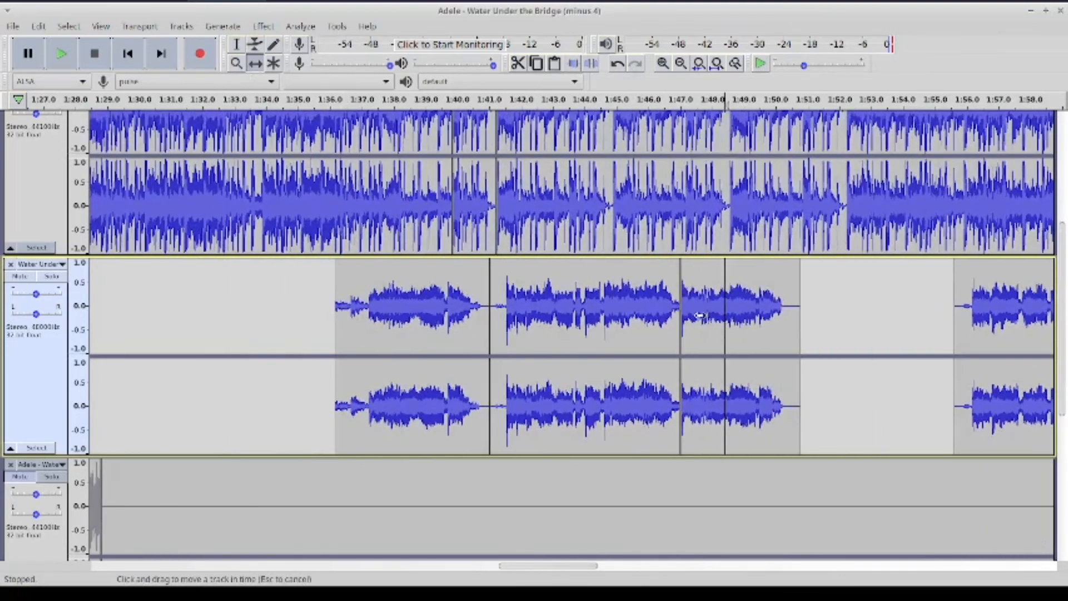
{"action": "left_click_drag", "start_coordinate": [957, 301], "coordinate": [768, 332]}
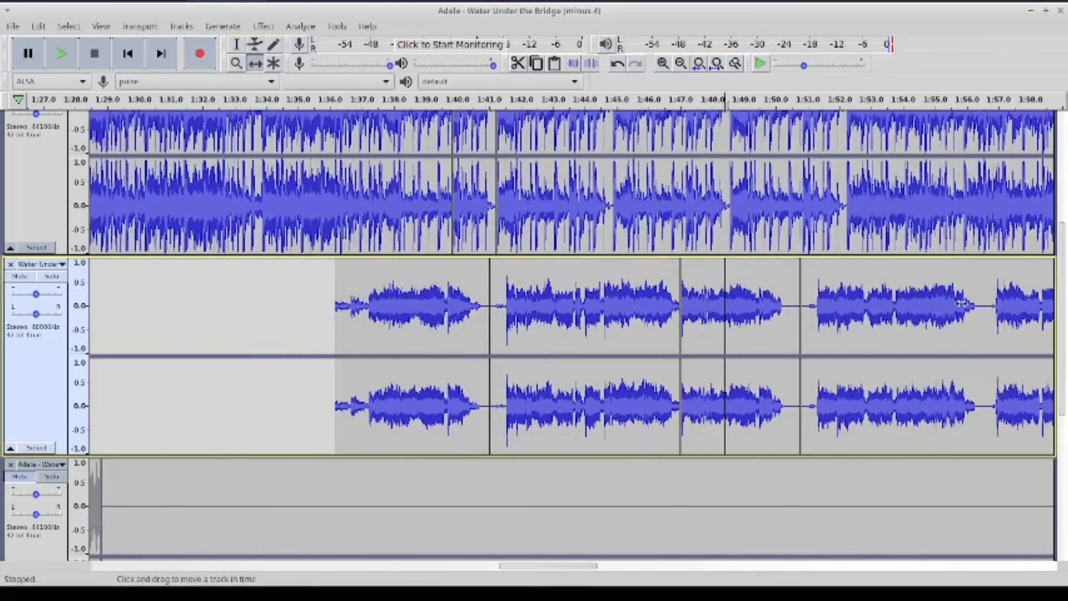
Audition the vocal phrase entering near 2:01 against the Start Over track, starting playback at about 2:00.8
{"action": "scroll", "coordinate": [962, 303], "scroll_direction": "right", "scroll_amount": 4}
{"action": "scroll", "coordinate": [962, 303], "scroll_direction": "down", "scroll_amount": 1}
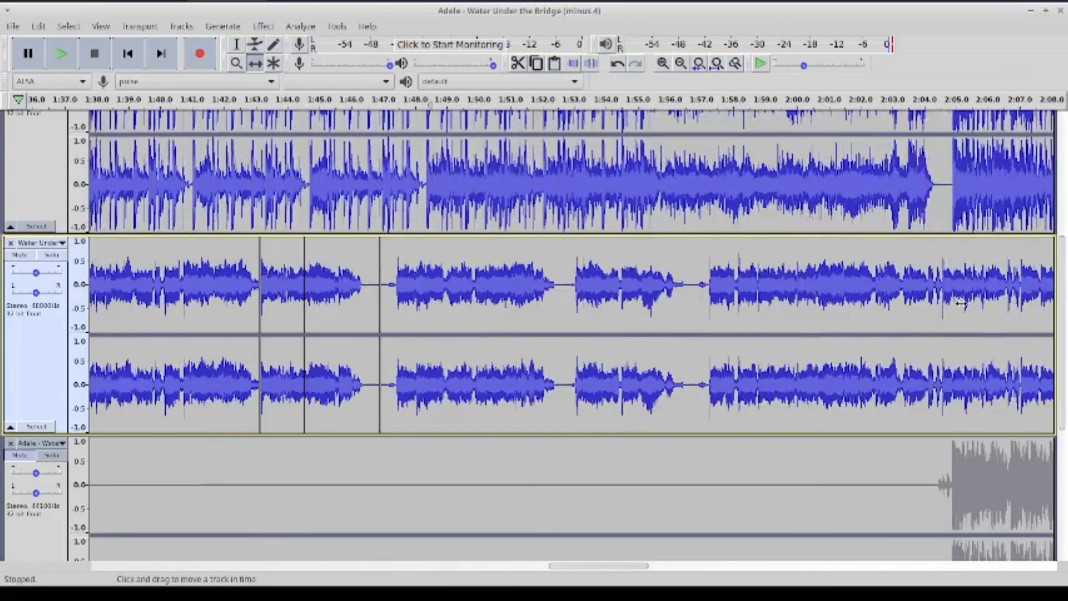
{"action": "scroll", "coordinate": [962, 304], "scroll_direction": "right", "scroll_amount": 2}
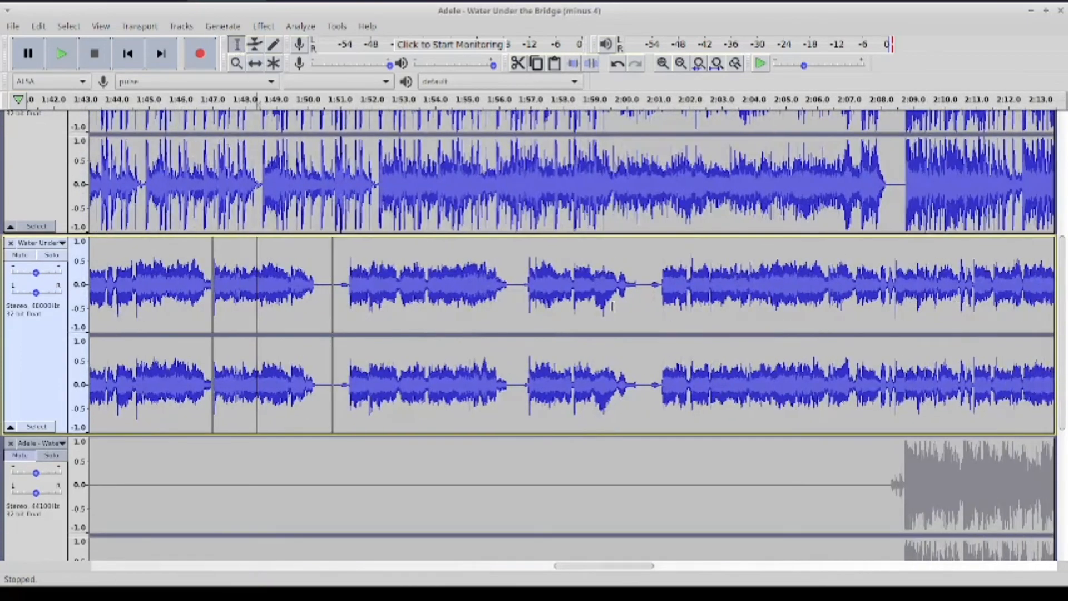
{"action": "left_click", "coordinate": [653, 261]}
{"action": "left_click", "coordinate": [62, 53]}
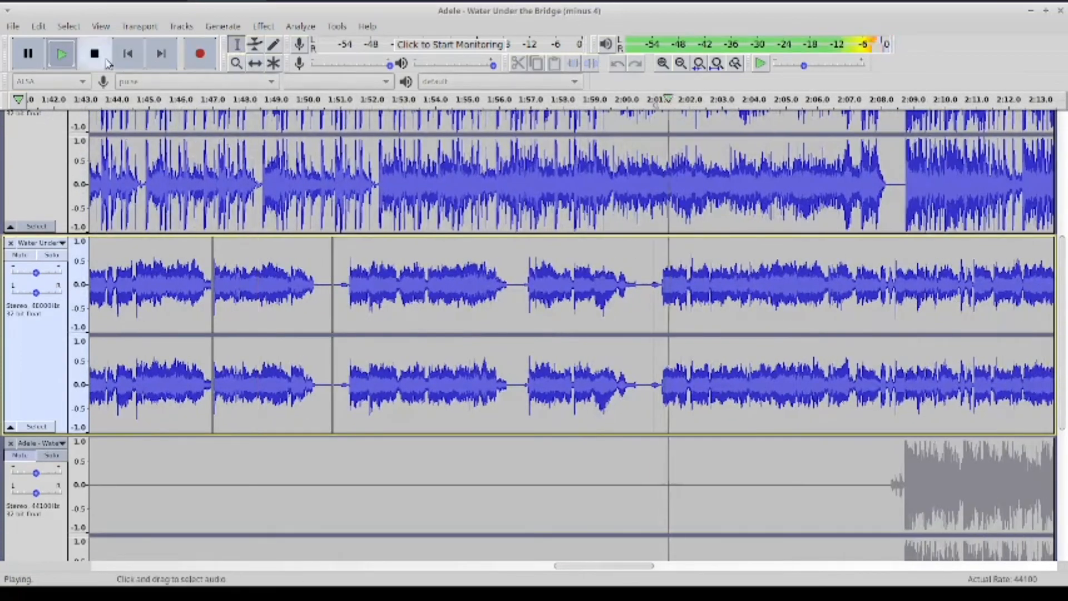
{"action": "left_click", "coordinate": [95, 54]}
Unmute the full Adele track above the Start Over track
{"action": "scroll", "coordinate": [433, 245], "scroll_direction": "down", "scroll_amount": 8}
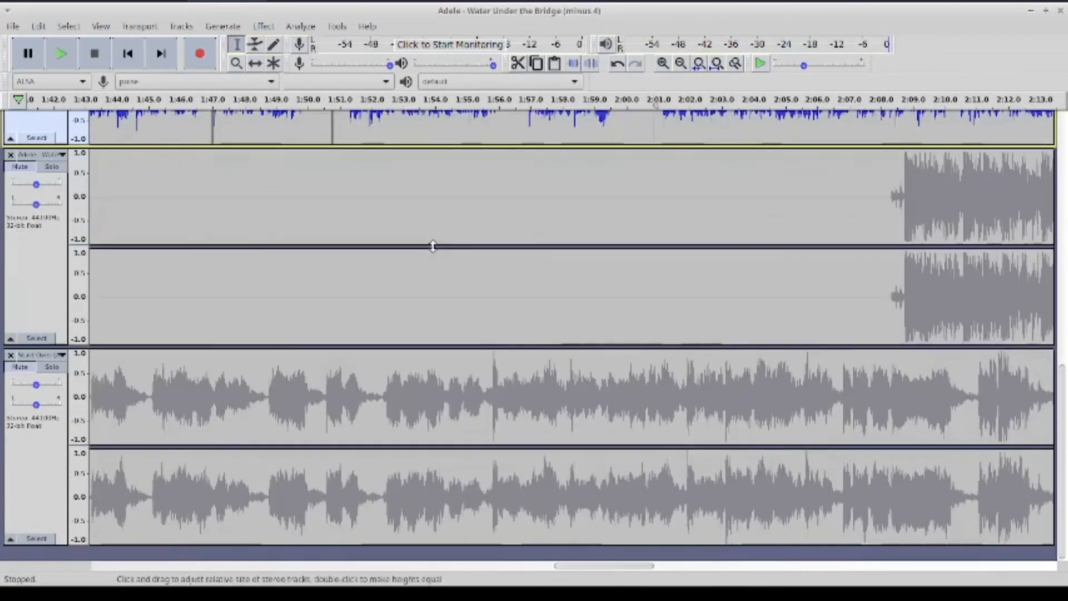
{"action": "scroll", "coordinate": [417, 267], "scroll_direction": "up", "scroll_amount": 10}
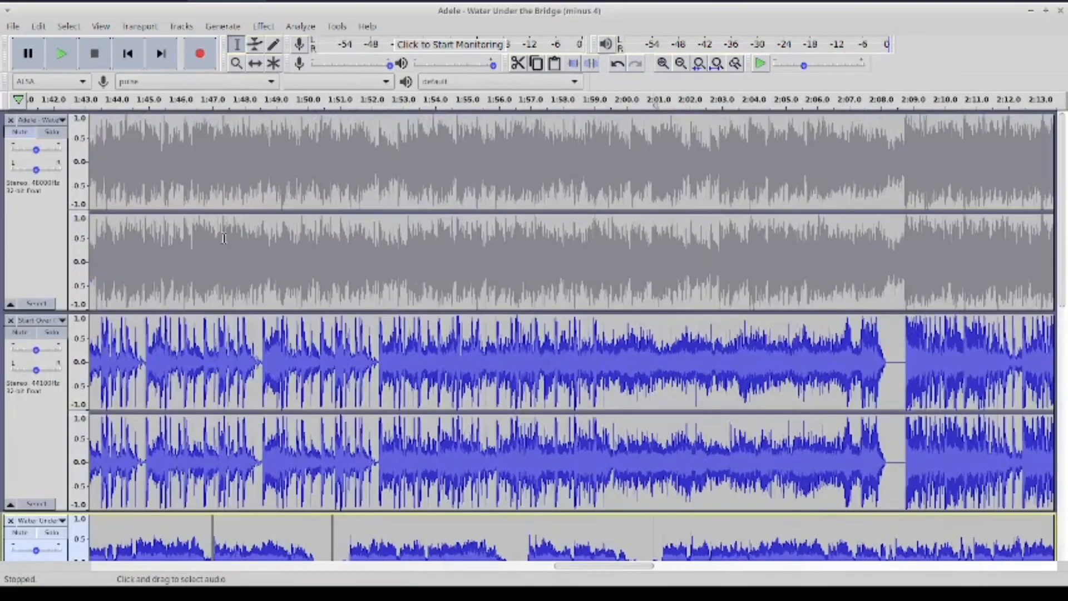
{"action": "left_click", "coordinate": [25, 136]}
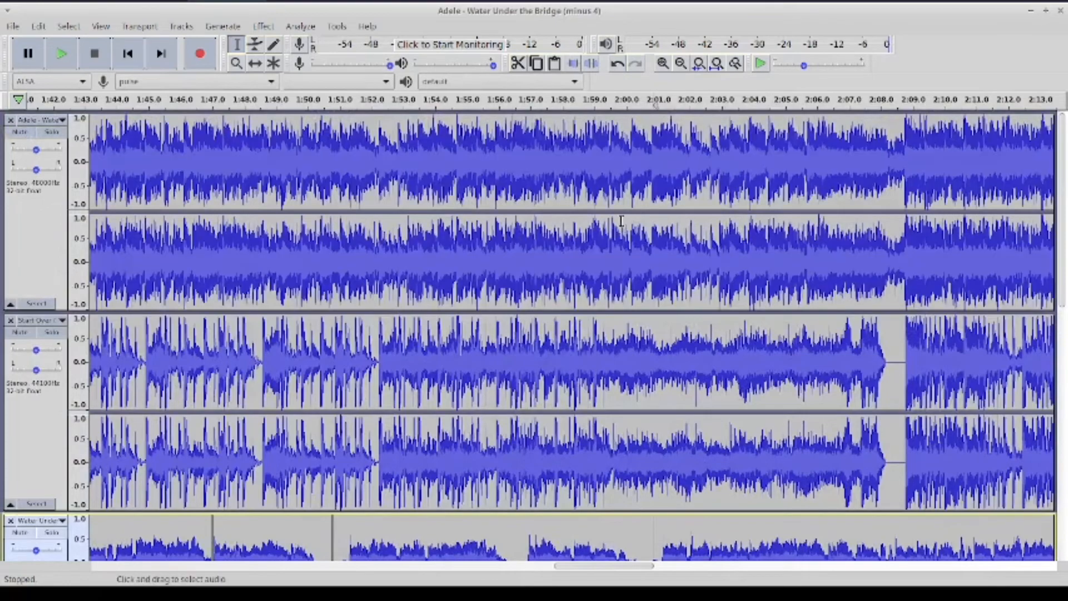
{"action": "scroll", "coordinate": [621, 221], "scroll_direction": "down", "scroll_amount": 8}
{"action": "scroll", "coordinate": [621, 221], "scroll_direction": "up", "scroll_amount": 3}
{"action": "scroll", "coordinate": [621, 221], "scroll_direction": "down", "scroll_amount": 6}
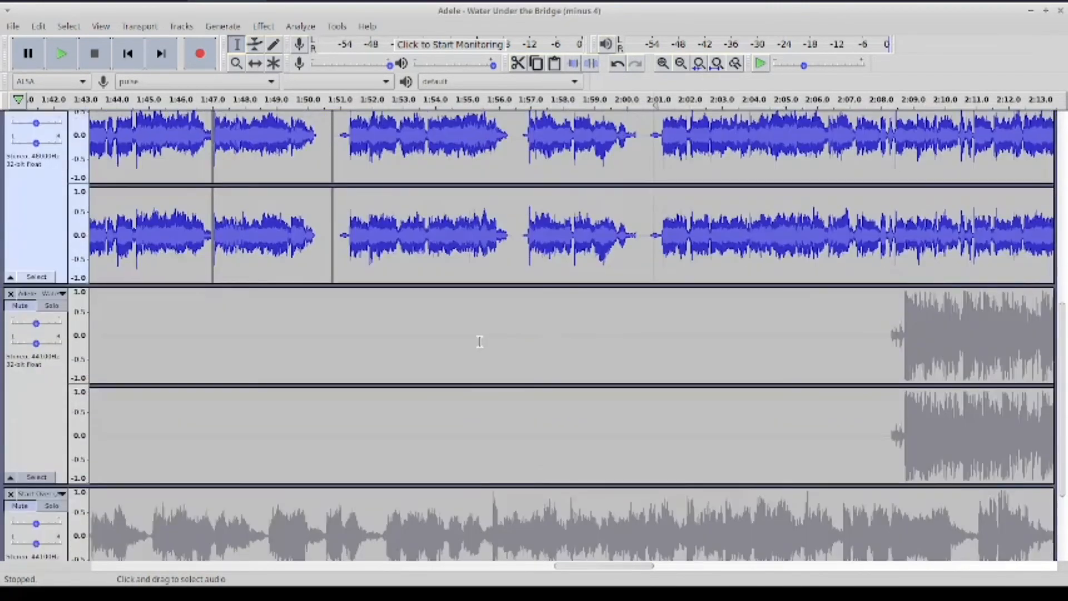
{"action": "left_click", "coordinate": [874, 328]}
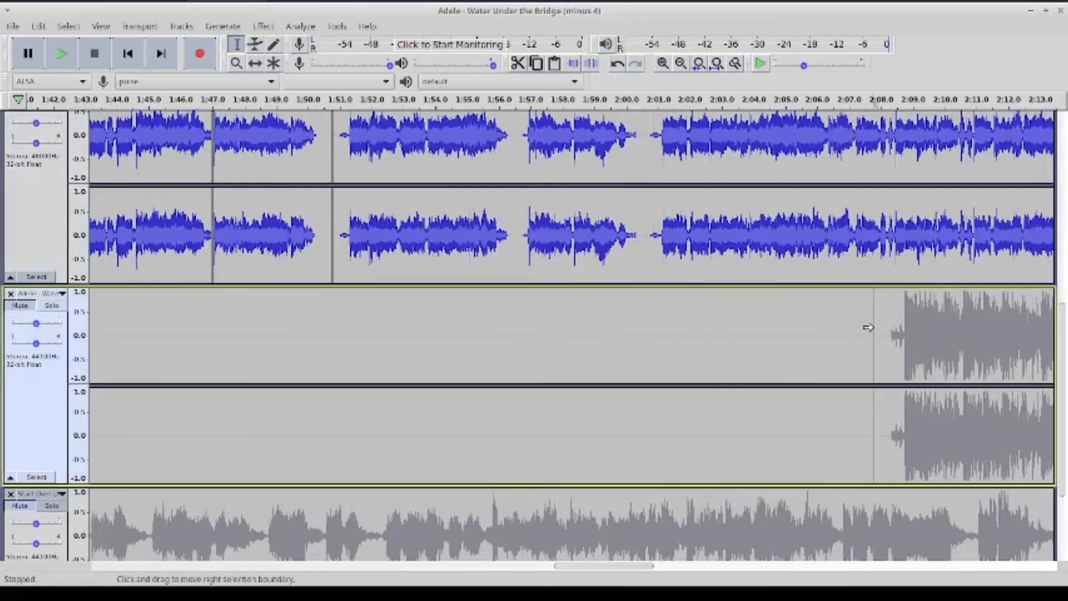
{"action": "scroll", "coordinate": [868, 327], "scroll_direction": "up", "scroll_amount": 8}
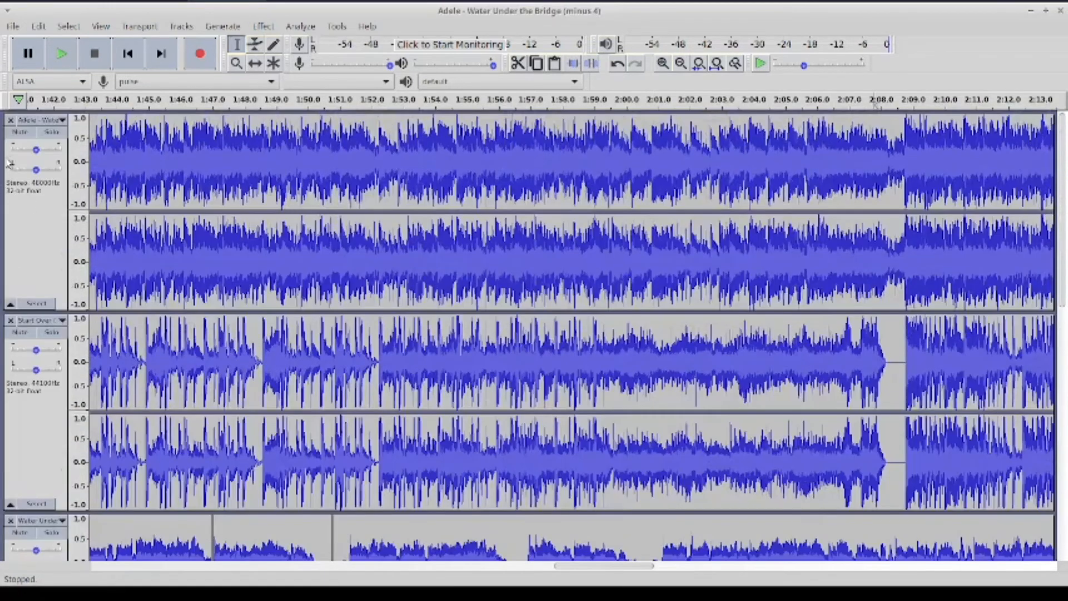
{"action": "scroll", "coordinate": [518, 270], "scroll_direction": "down", "scroll_amount": 4}
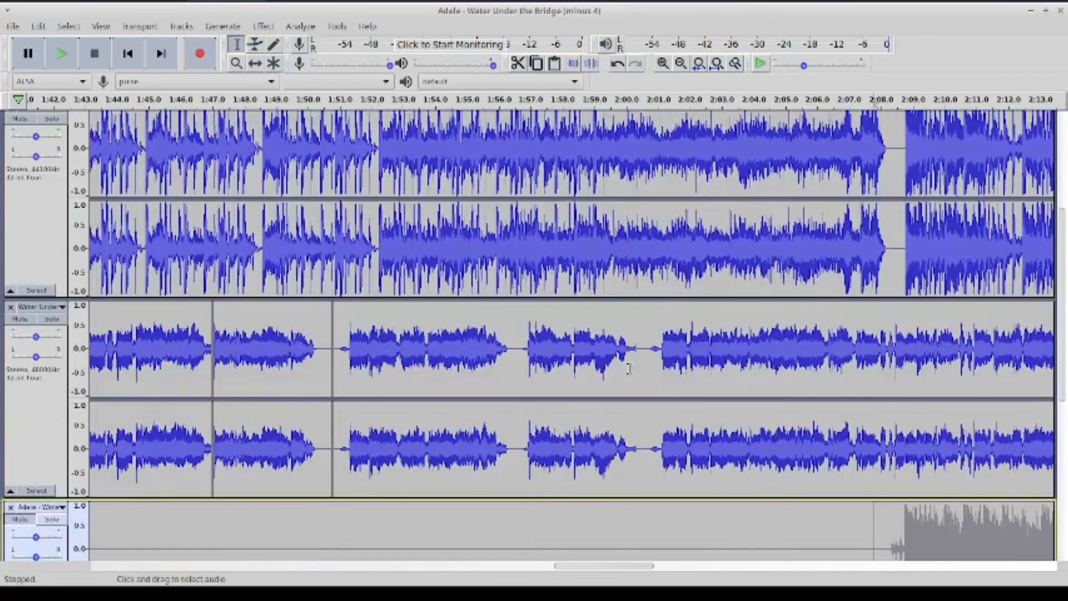
{"action": "scroll", "coordinate": [628, 369], "scroll_direction": "down", "scroll_amount": 3}
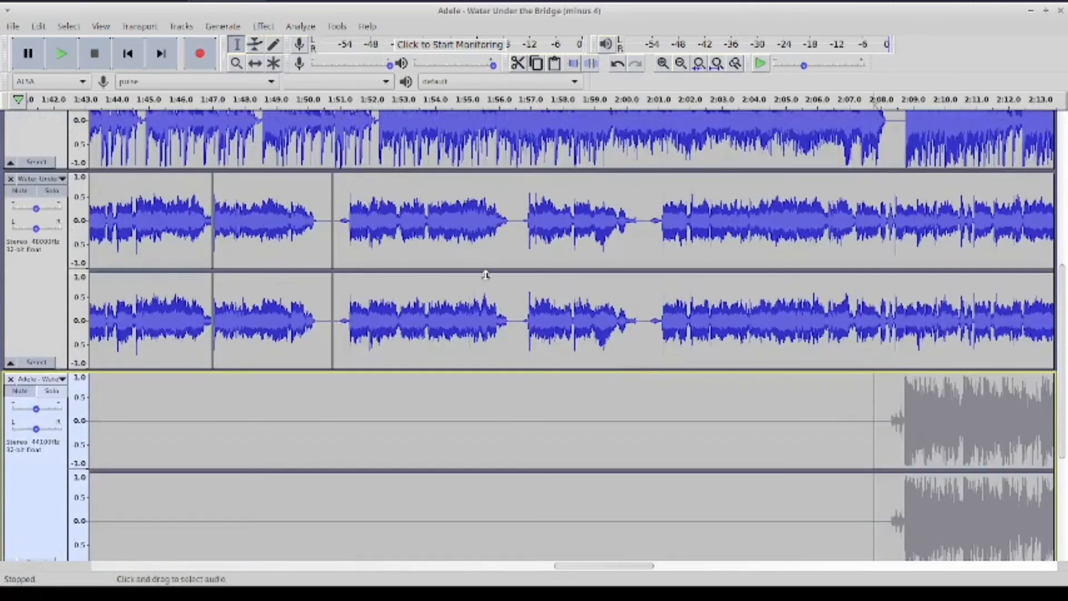
Mute the Start Over track and move the Water Under the Bridge vocal track above it, directly below the full Adele track
{"action": "scroll", "coordinate": [427, 261], "scroll_direction": "up", "scroll_amount": 4}
{"action": "left_click", "coordinate": [22, 163]}
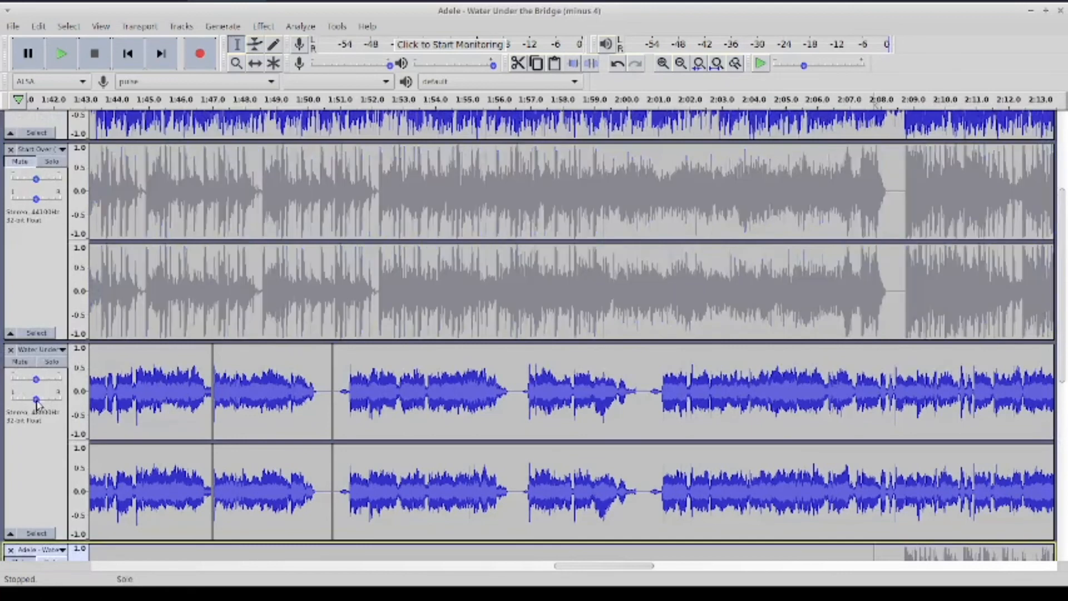
{"action": "left_click", "coordinate": [19, 338]}
{"action": "left_click_drag", "start_coordinate": [19, 239], "coordinate": [23, 189]}
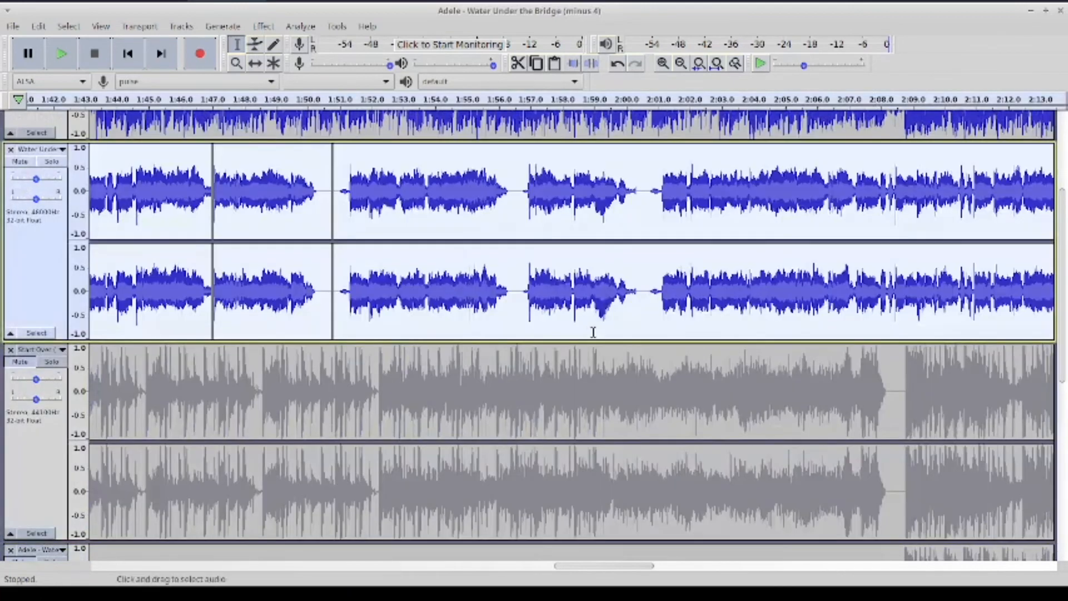
Audition the vocals against the full Adele track, starting playback at about 1:59.6
{"action": "scroll", "coordinate": [595, 331], "scroll_direction": "up", "scroll_amount": 2}
{"action": "left_click", "coordinate": [615, 267]}
{"action": "left_click", "coordinate": [61, 53]}
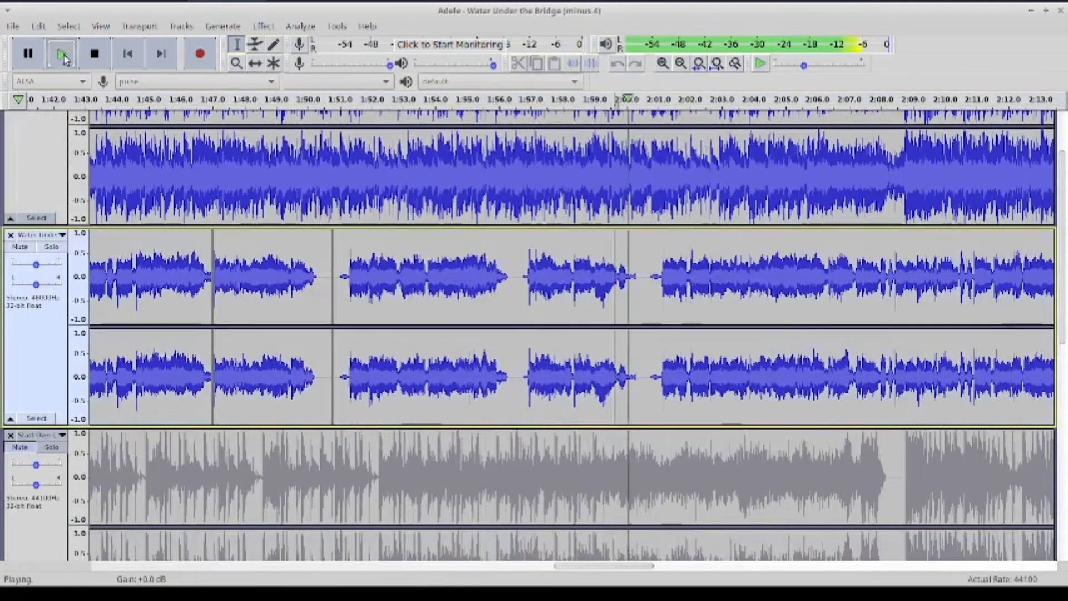
{"action": "left_click", "coordinate": [93, 53]}
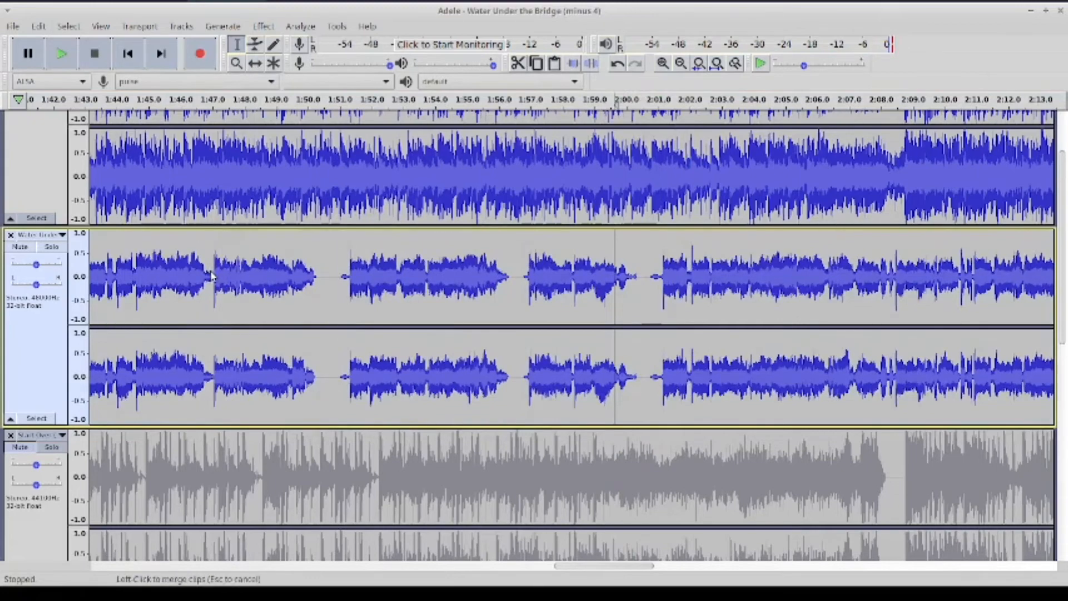
Merge the split vocal clips back together and shift the joined vocals later to start at about 1:37.1
{"action": "scroll", "coordinate": [247, 285], "scroll_direction": "down", "scroll_amount": 3}
{"action": "scroll", "coordinate": [248, 285], "scroll_direction": "left", "scroll_amount": 5}
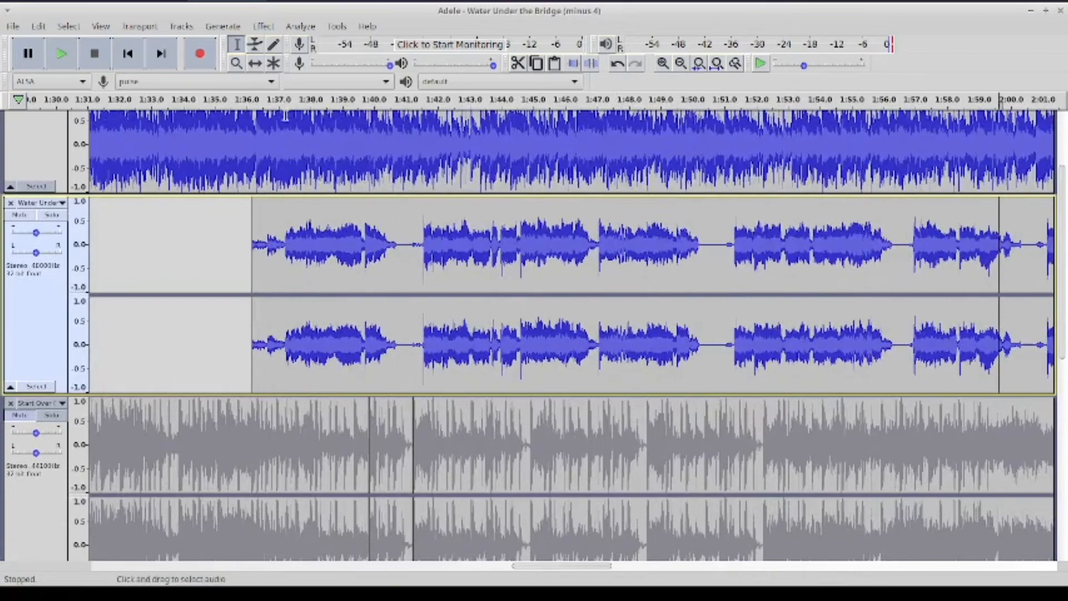
{"action": "left_click", "coordinate": [255, 63]}
{"action": "left_click_drag", "start_coordinate": [409, 284], "coordinate": [438, 284]}
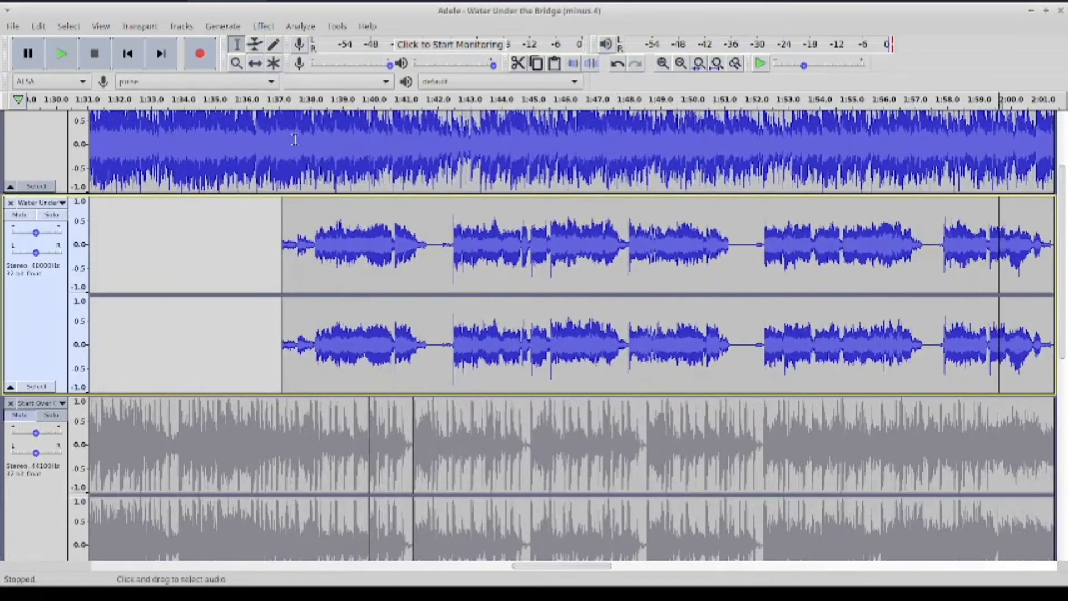
Audition the vocals with the full Adele track from about 1:37.2, and shift the vocals later to start at about 1:37.7
{"action": "scroll", "coordinate": [252, 206], "scroll_direction": "up", "scroll_amount": 5}
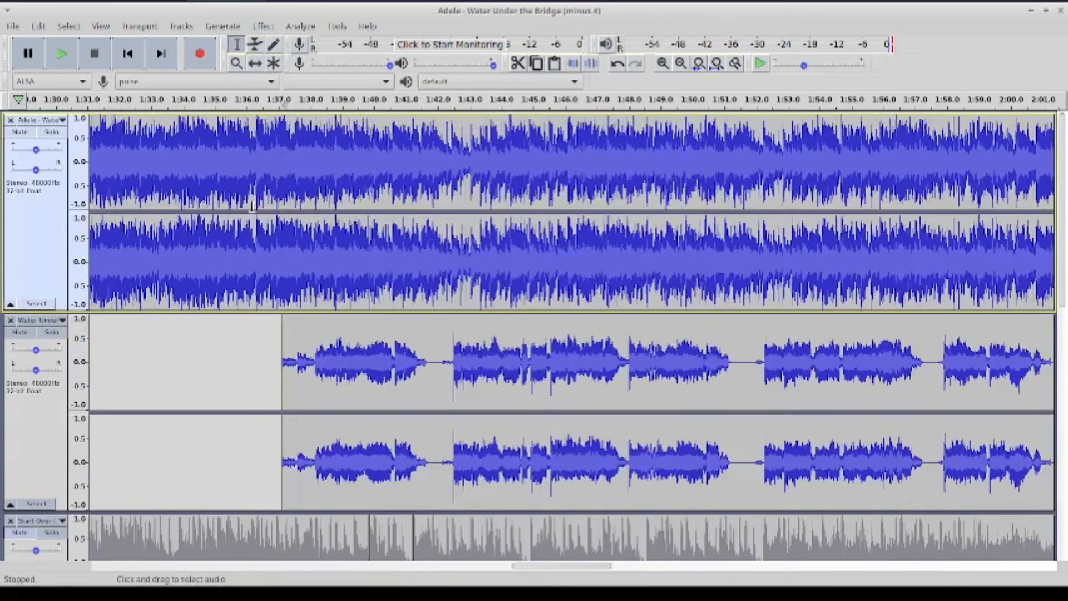
{"action": "left_click", "coordinate": [64, 59]}
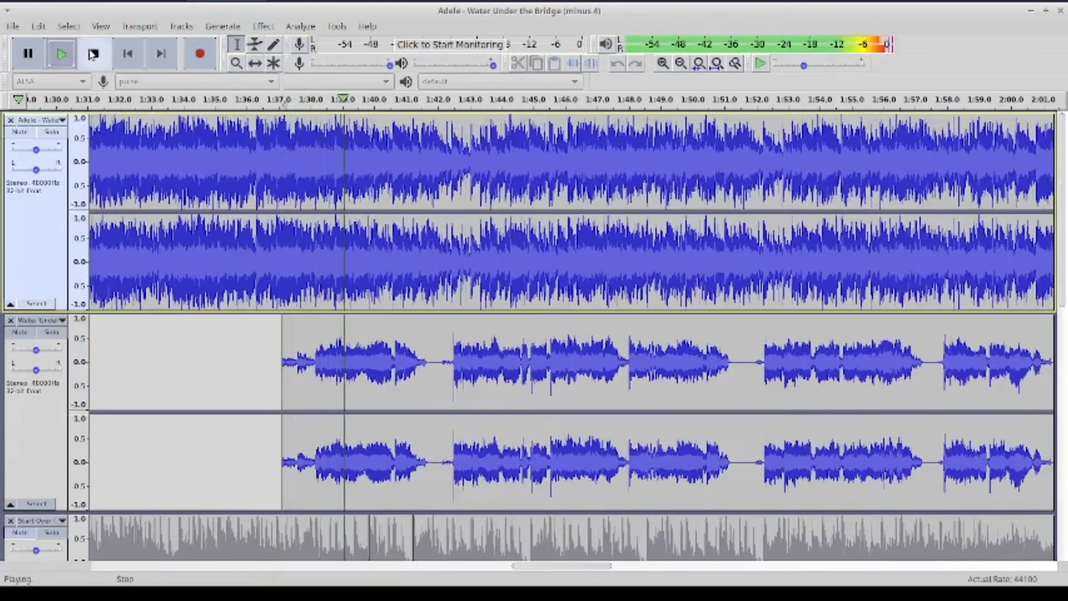
{"action": "left_click", "coordinate": [94, 54]}
{"action": "left_click", "coordinate": [255, 64]}
{"action": "left_click_drag", "start_coordinate": [423, 361], "coordinate": [441, 362]}
Audition the shifted vocals again from about 1:37.2, and move them later to start at about 1:38.2
{"action": "left_click", "coordinate": [62, 56]}
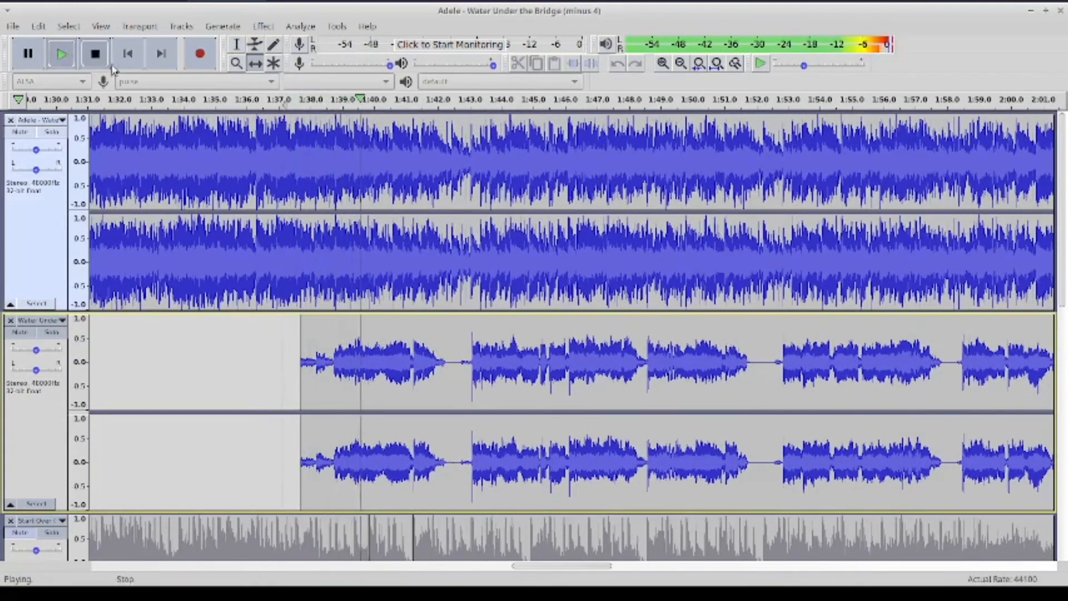
{"action": "left_click", "coordinate": [95, 54]}
{"action": "left_click_drag", "start_coordinate": [430, 392], "coordinate": [444, 392]}
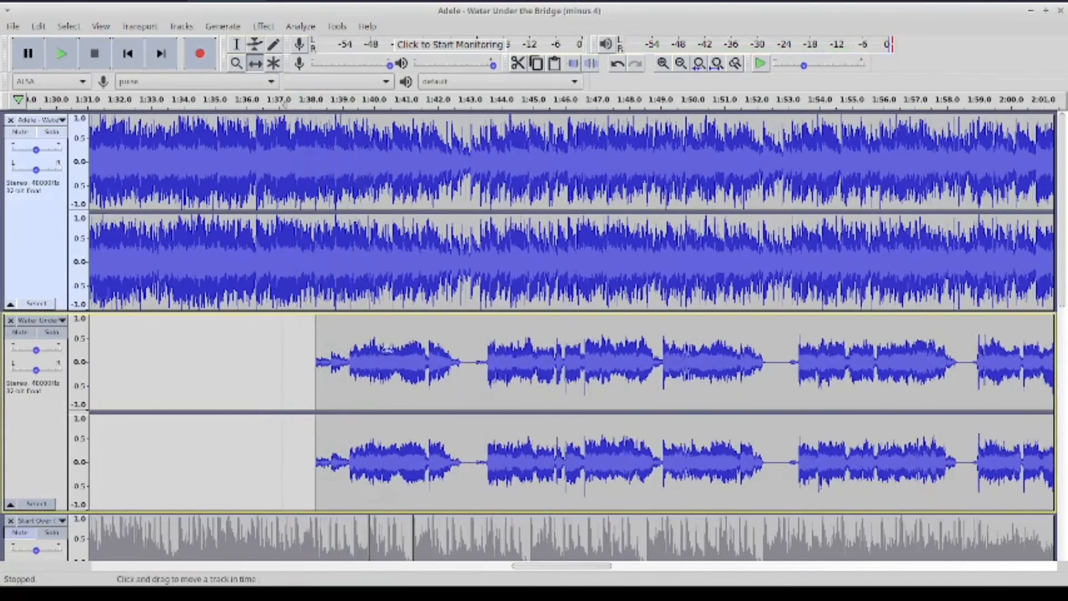
Audition the vocals against the full Adele track from about 1:37.2, and again briefly from about 1:42.5
{"action": "left_click", "coordinate": [66, 52]}
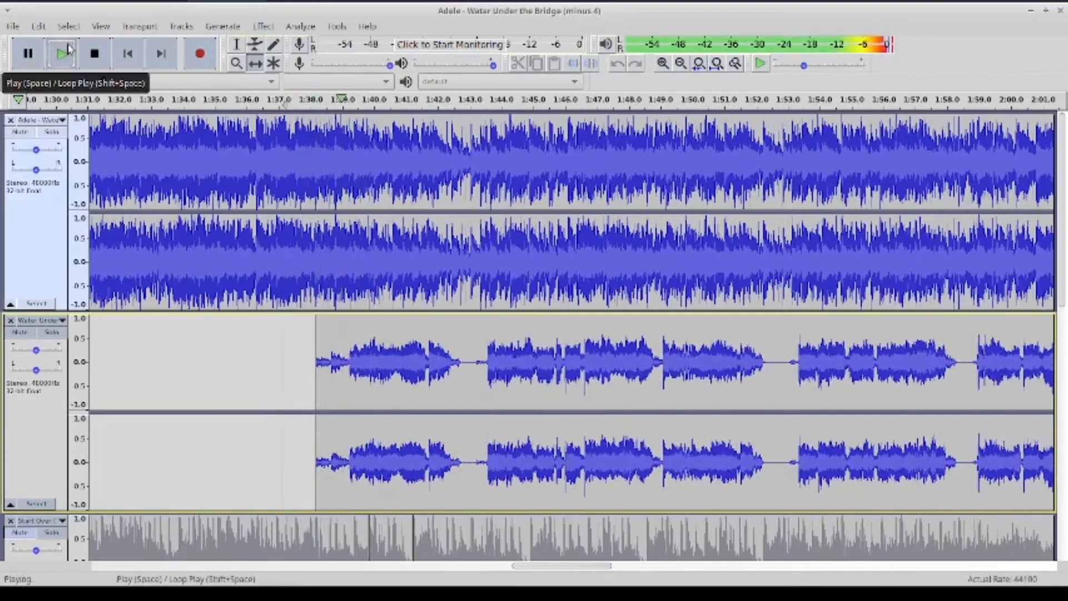
{"action": "left_click", "coordinate": [236, 44]}
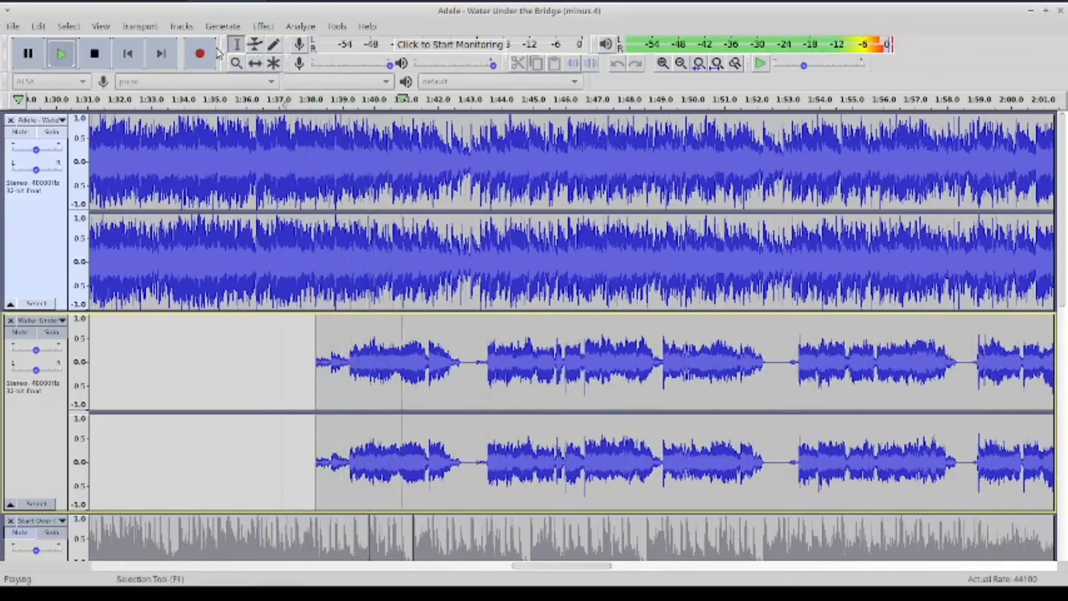
{"action": "left_click", "coordinate": [104, 59]}
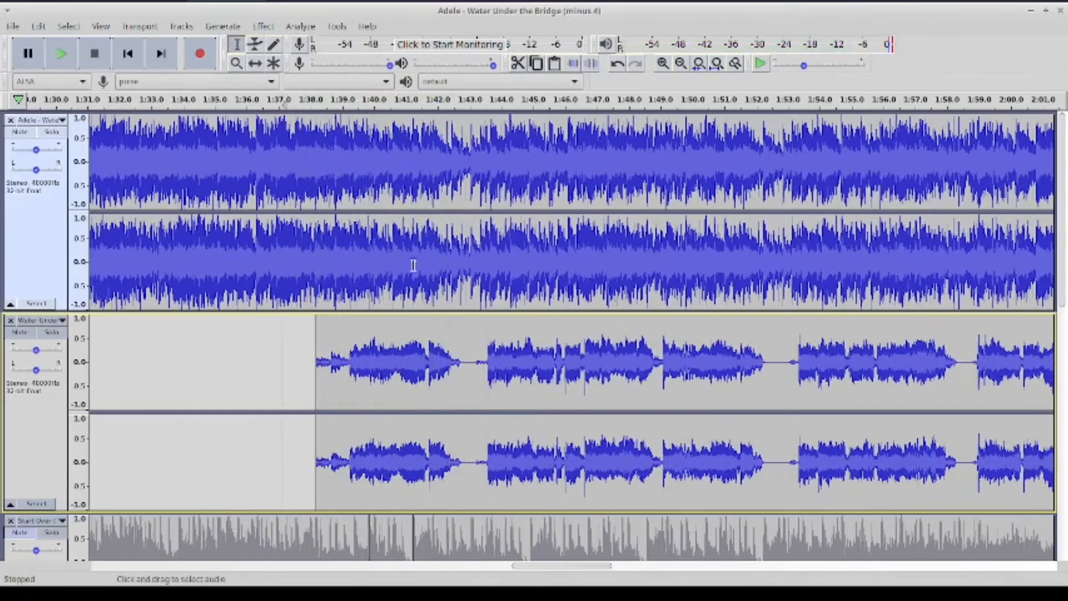
{"action": "left_click", "coordinate": [450, 276]}
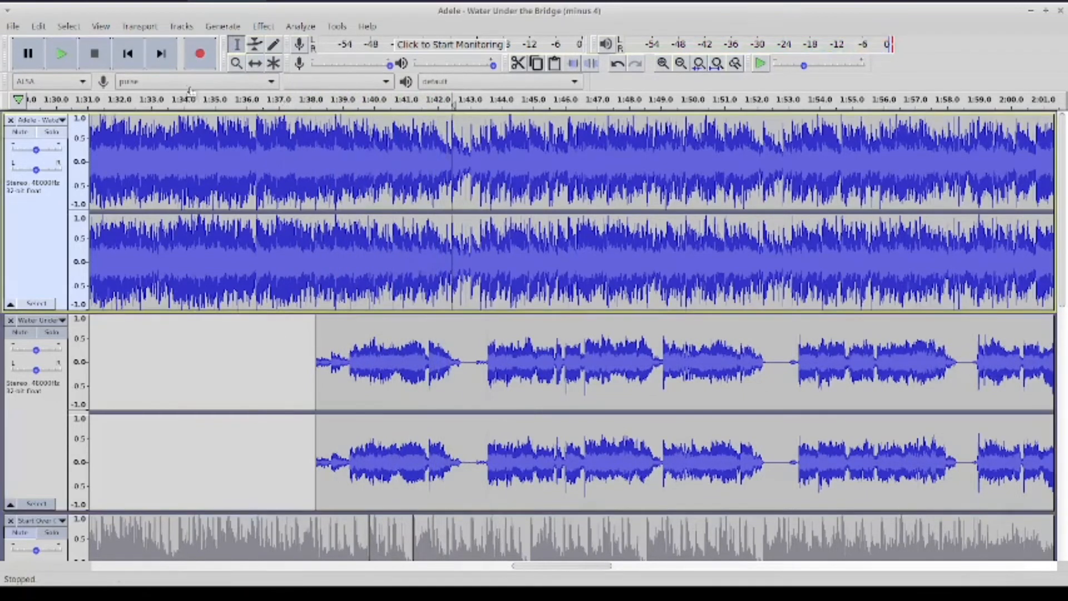
{"action": "left_click", "coordinate": [63, 53]}
{"action": "left_click", "coordinate": [94, 53]}
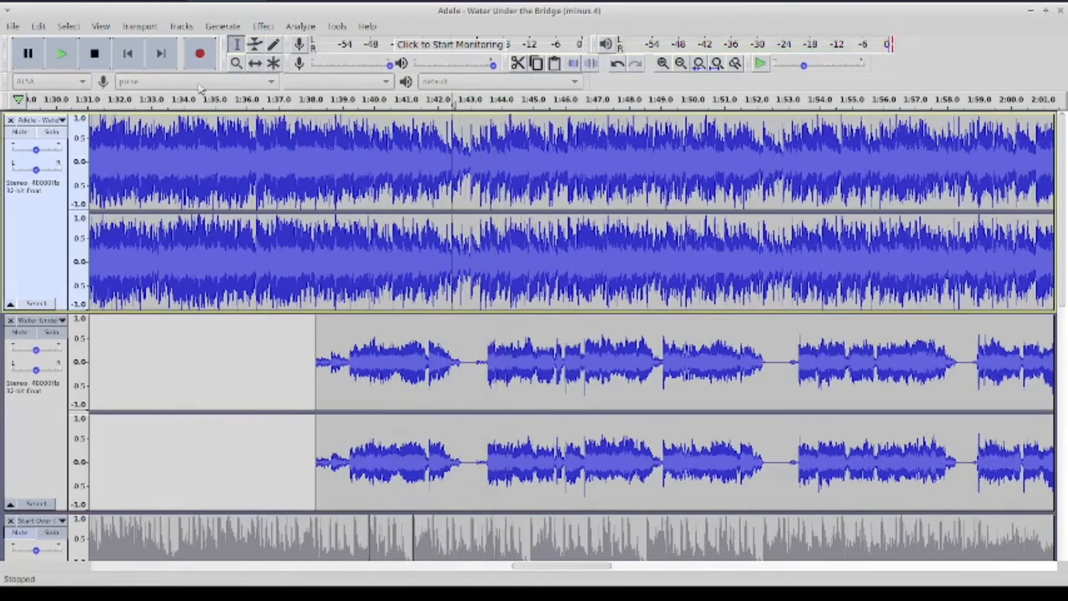
Mark the vocal pause at about 1:43.2 and shift the vocals slightly earlier to start at about 1:38.0
{"action": "left_click", "coordinate": [273, 63]}
{"action": "left_click", "coordinate": [473, 345]}
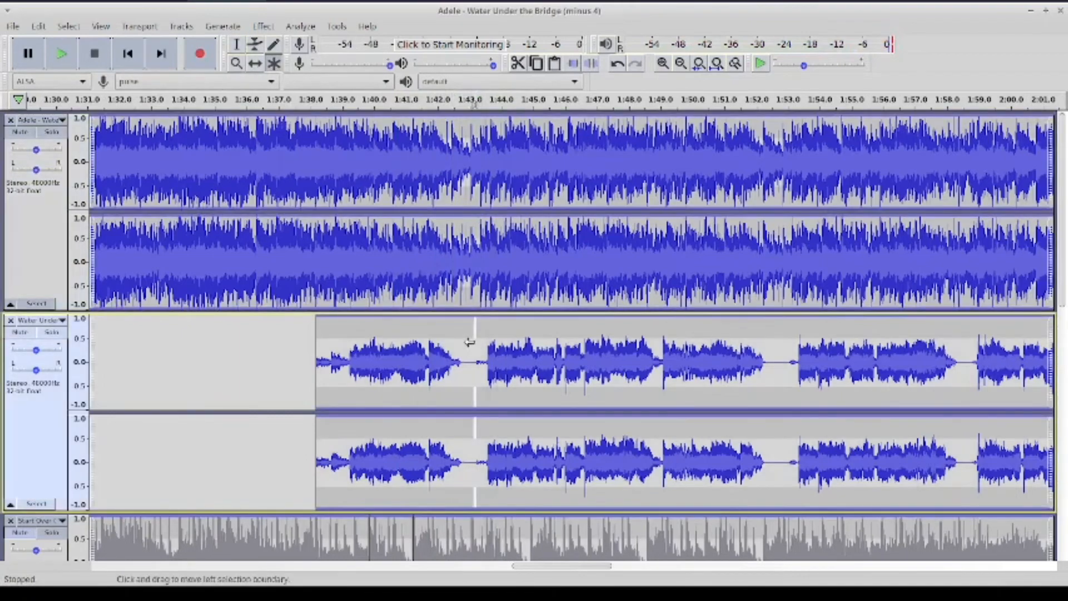
{"action": "left_click", "coordinate": [230, 49]}
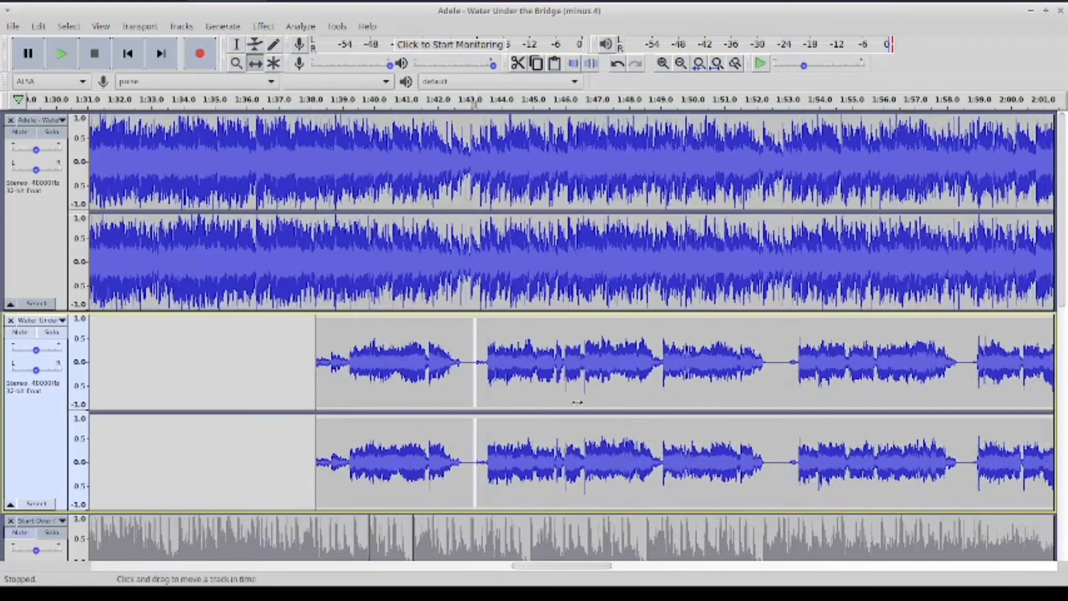
{"action": "left_click_drag", "start_coordinate": [576, 398], "coordinate": [570, 398]}
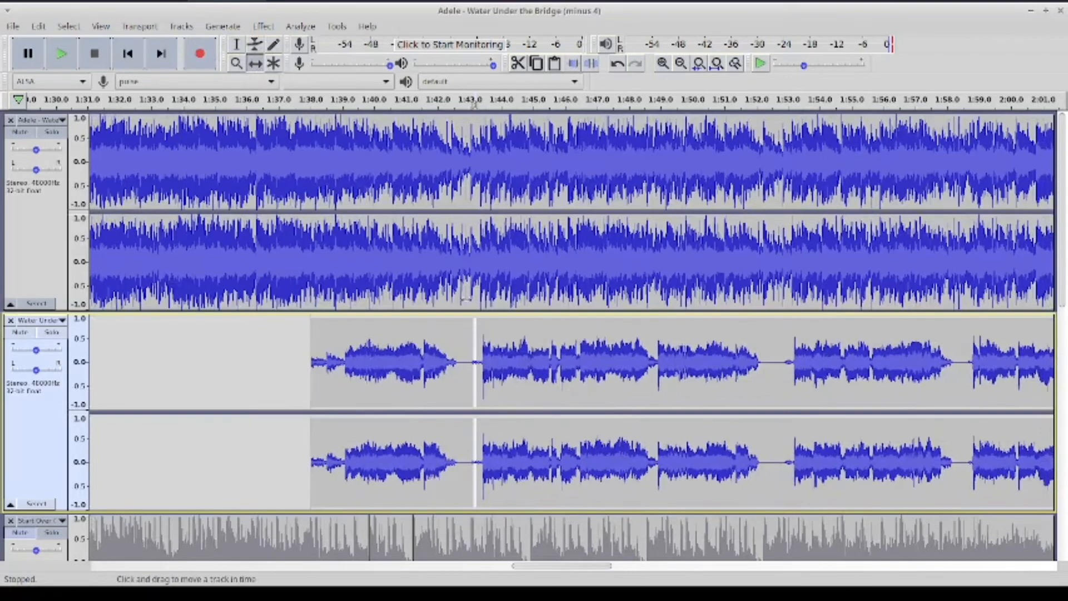
Try to adjust the vocal clip's amplitude envelope at the pause near 1:42.7
{"action": "left_click", "coordinate": [255, 44]}
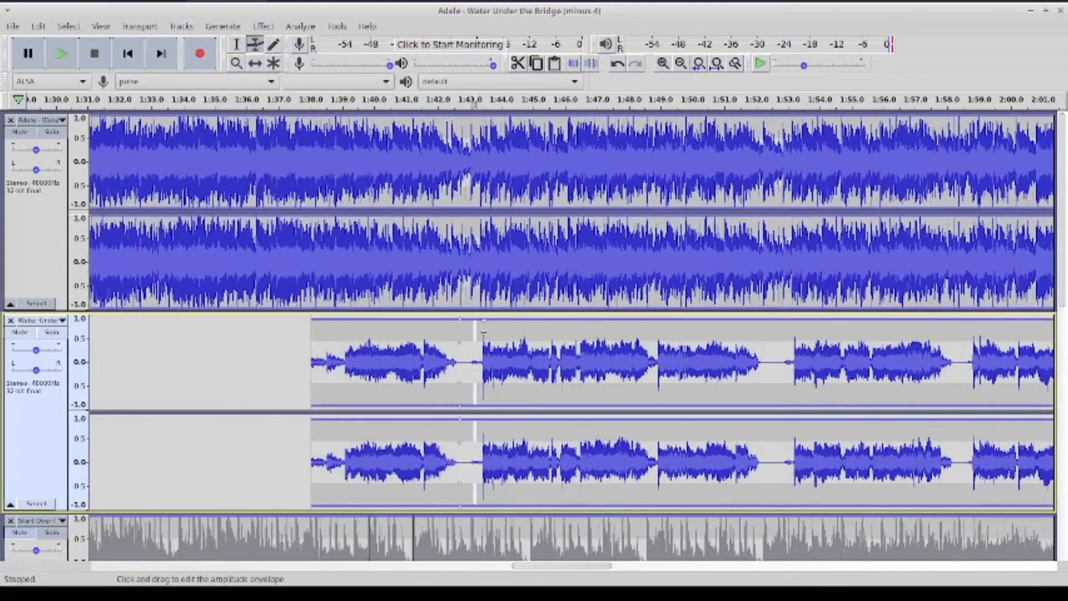
{"action": "left_click_drag", "start_coordinate": [460, 321], "coordinate": [457, 310]}
{"action": "left_click", "coordinate": [458, 306]}
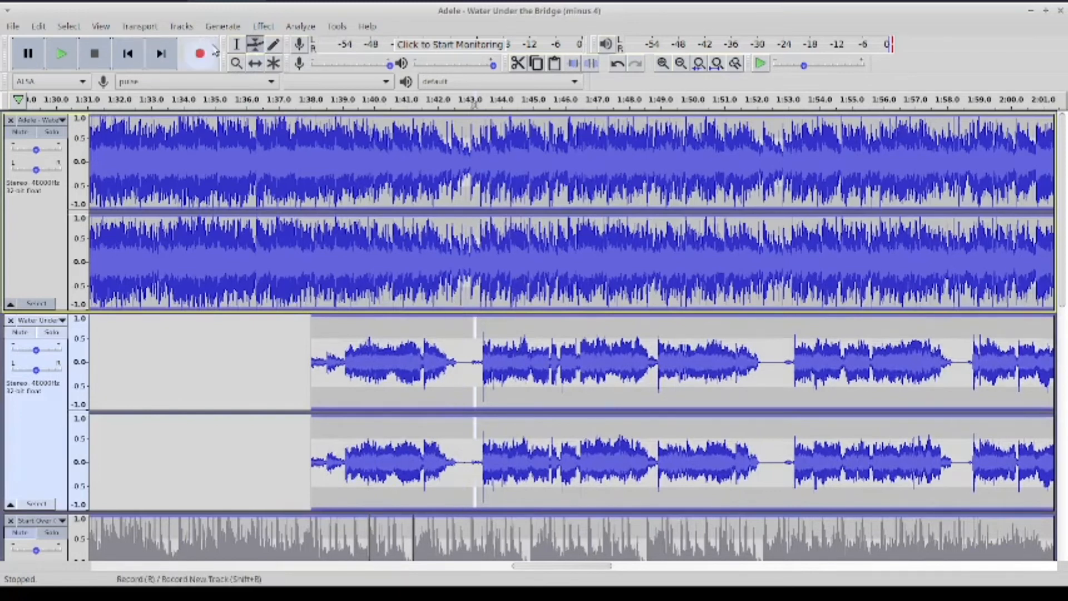
Place the edit cursor in the vocal pause at about 1:42.8 and look through the available effects
{"action": "left_click", "coordinate": [235, 44]}
{"action": "left_click", "coordinate": [439, 367]}
{"action": "left_click", "coordinate": [464, 351]}
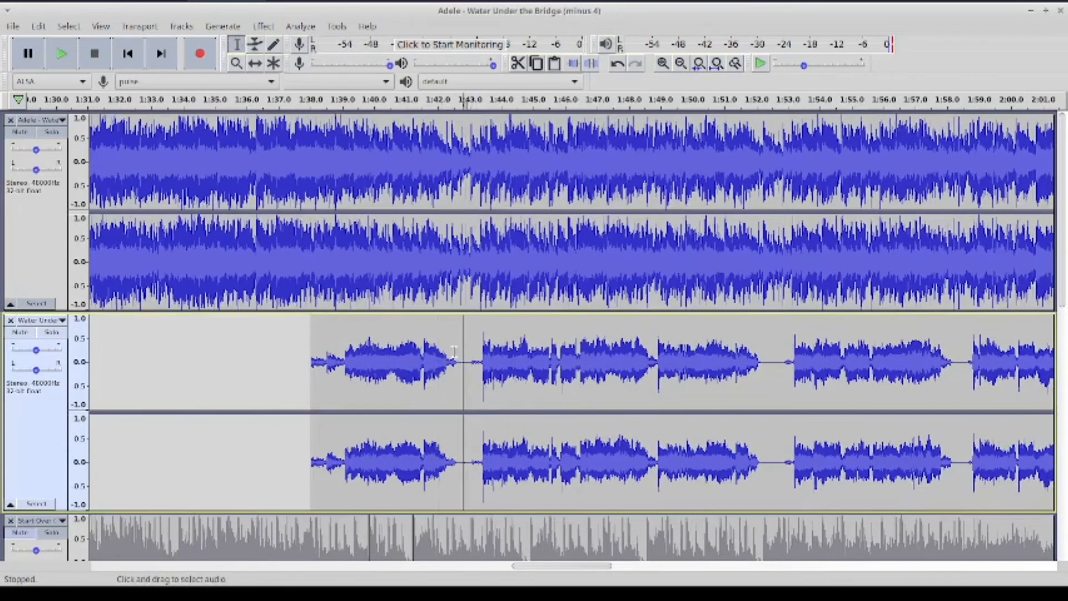
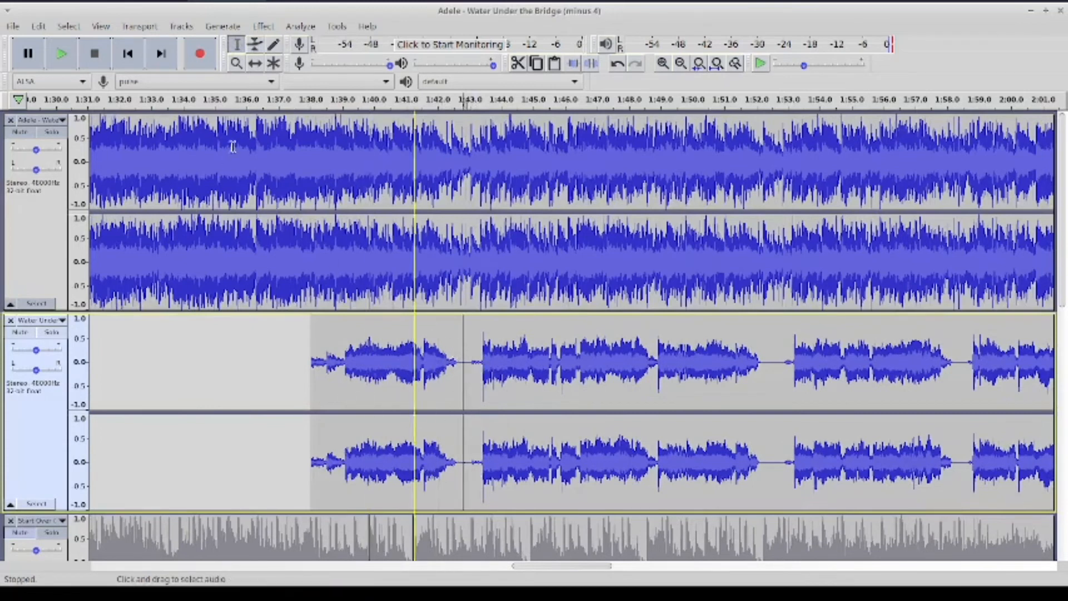
{"action": "left_click", "coordinate": [262, 27]}
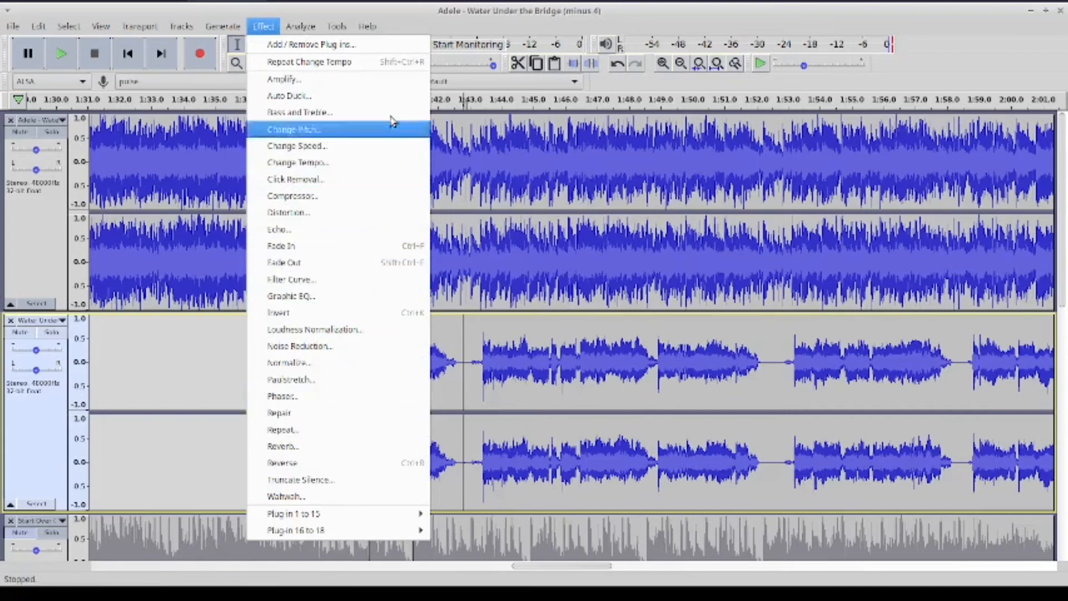
{"action": "left_click", "coordinate": [264, 27]}
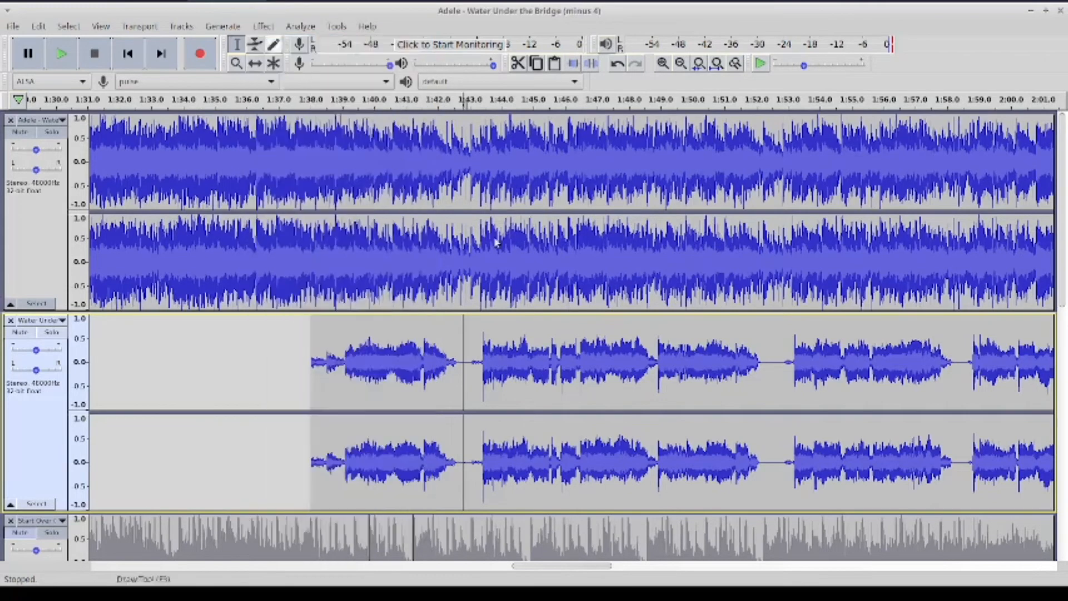
Shift the vocals slightly earlier to start at about 1:37.9 and audition them against the full Adele track from about 1:42.8
{"action": "left_click", "coordinate": [72, 49]}
{"action": "left_click", "coordinate": [95, 54]}
{"action": "left_click", "coordinate": [256, 63]}
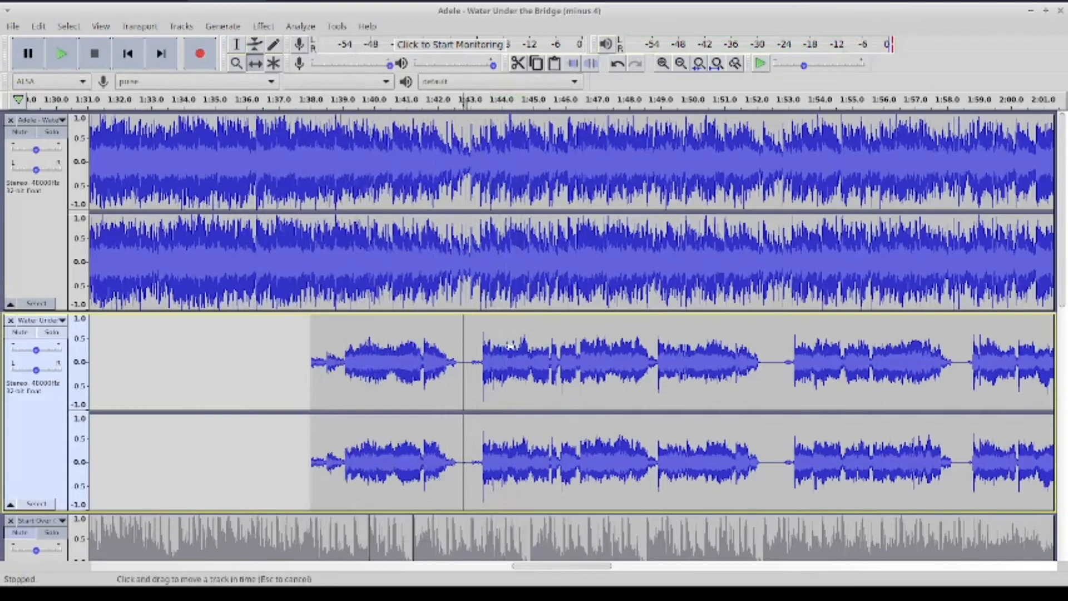
{"action": "left_click_drag", "start_coordinate": [510, 341], "coordinate": [508, 339]}
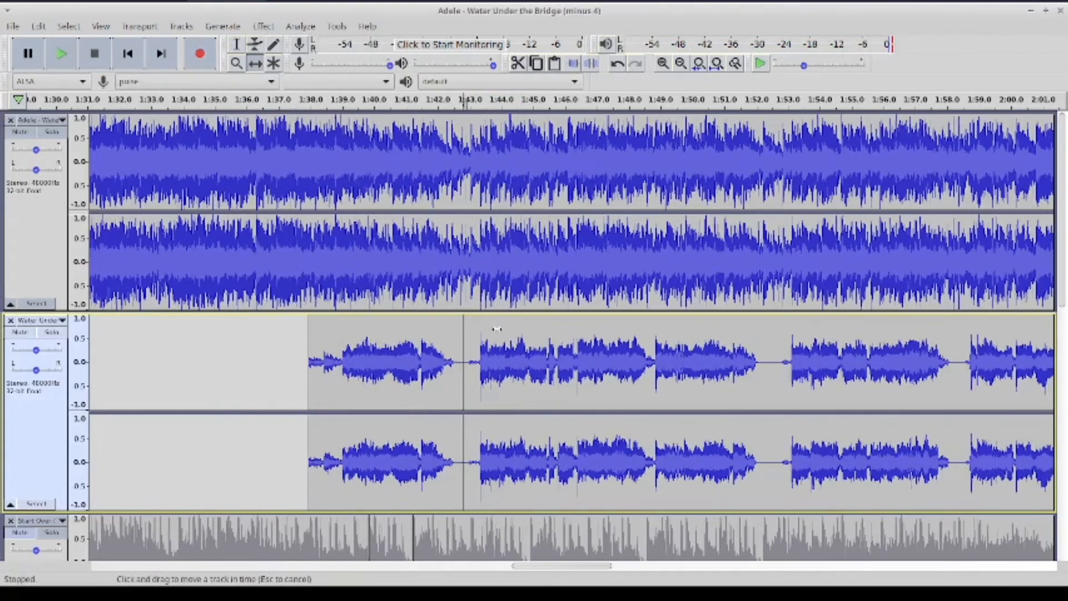
{"action": "left_click", "coordinate": [64, 53]}
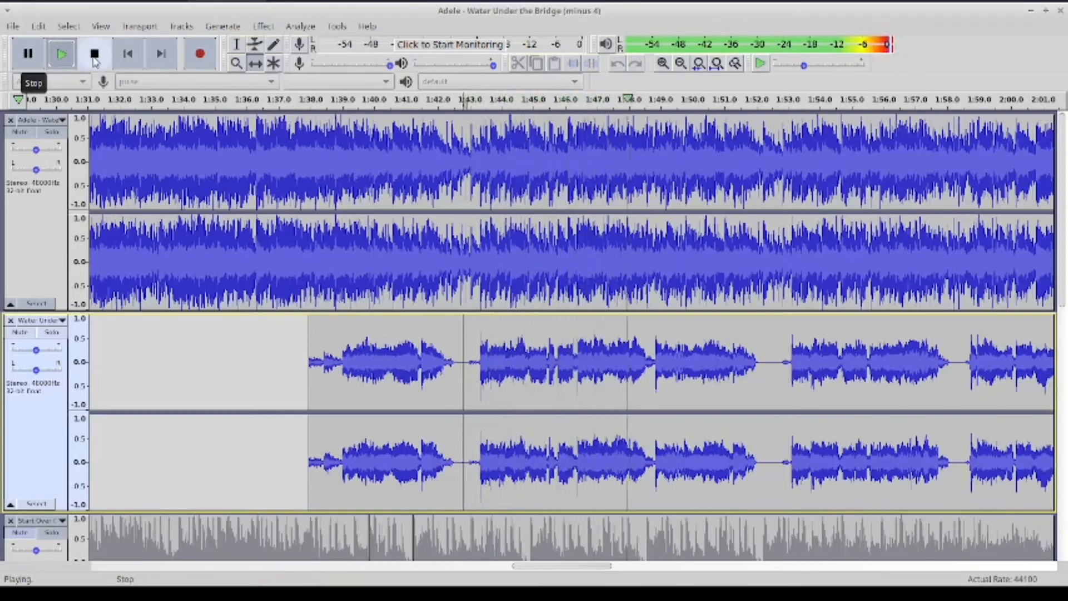
{"action": "left_click", "coordinate": [95, 60]}
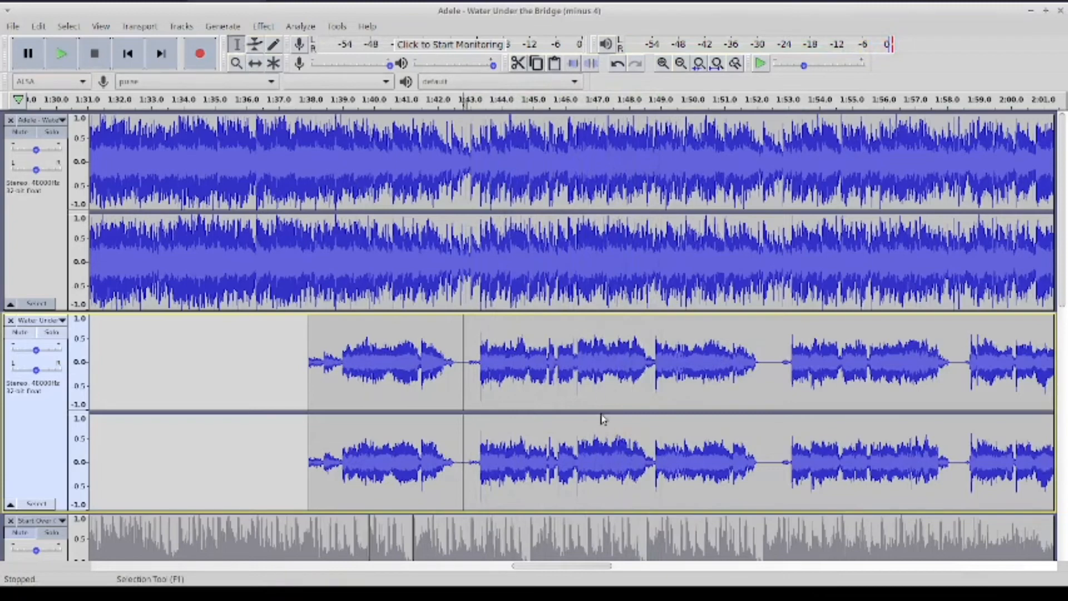
Fine-tune the vocals' timing at the phrase onset near 1:43.3 and audition the match from there
{"action": "left_click", "coordinate": [478, 346]}
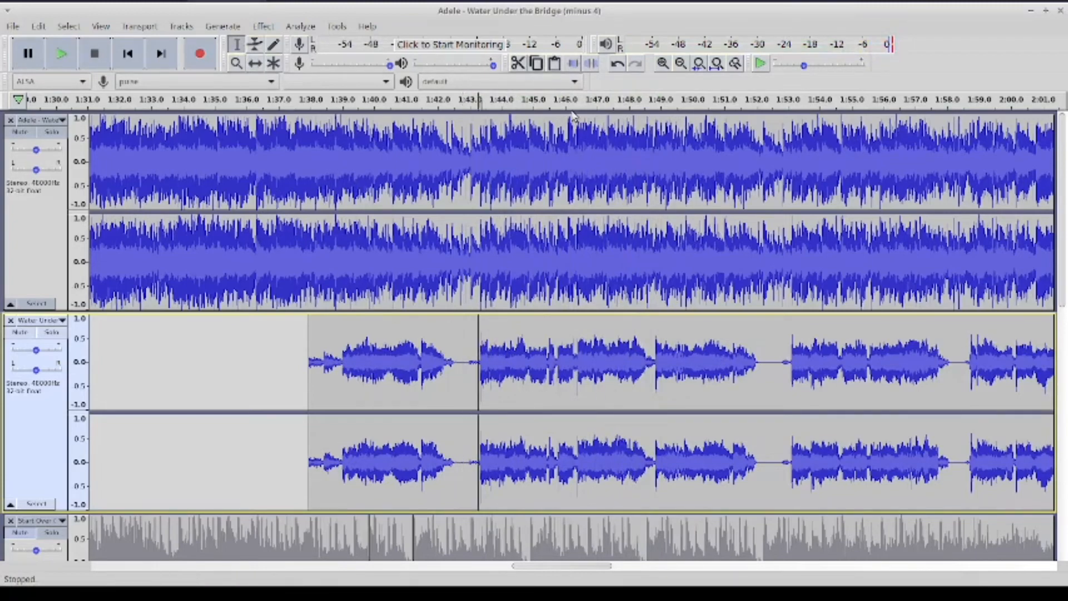
{"action": "left_click", "coordinate": [662, 63]}
{"action": "left_click", "coordinate": [663, 62]}
{"action": "left_click", "coordinate": [663, 63]}
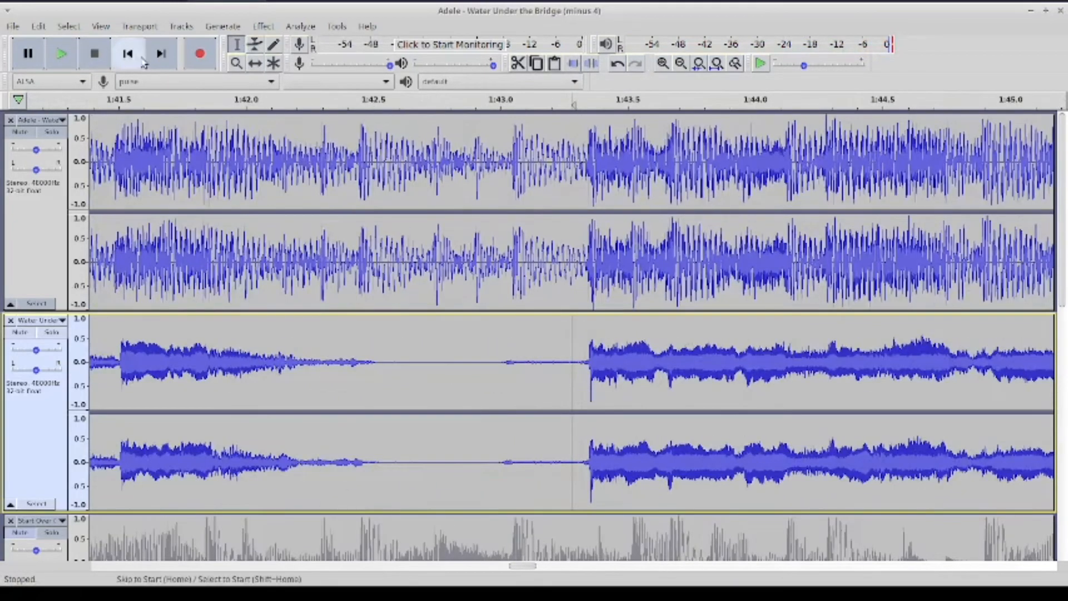
{"action": "left_click_drag", "start_coordinate": [505, 359], "coordinate": [509, 354]}
{"action": "left_click", "coordinate": [78, 55]}
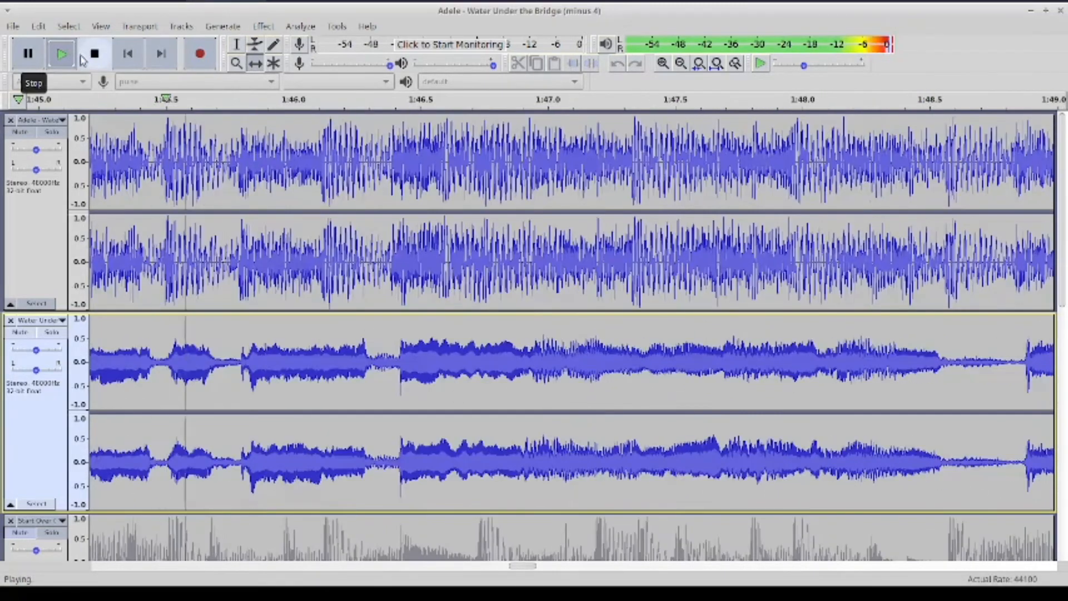
{"action": "left_click", "coordinate": [82, 59]}
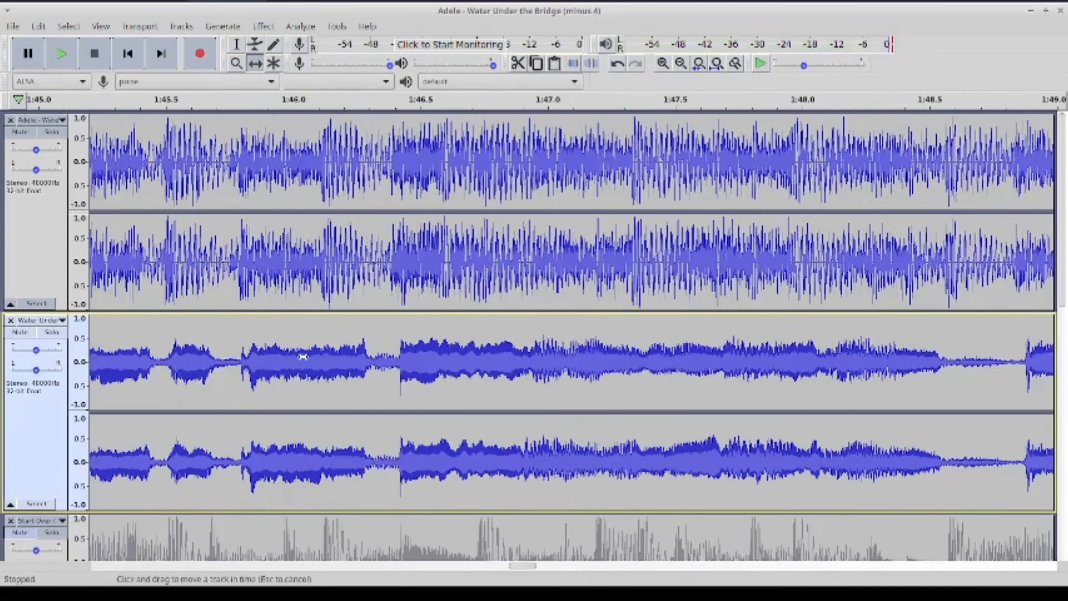
Audition the vocals against the full Adele track again from about 1:43.3, and briefly from the pause at about 1:52.2
{"action": "left_click", "coordinate": [59, 55]}
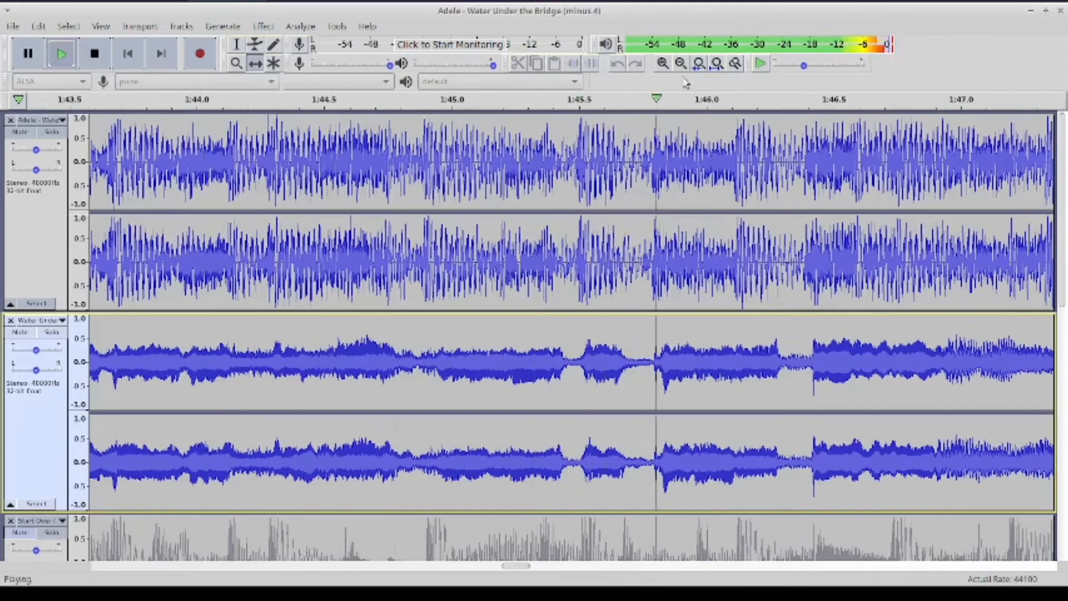
{"action": "left_click", "coordinate": [681, 63]}
{"action": "left_click", "coordinate": [681, 63]}
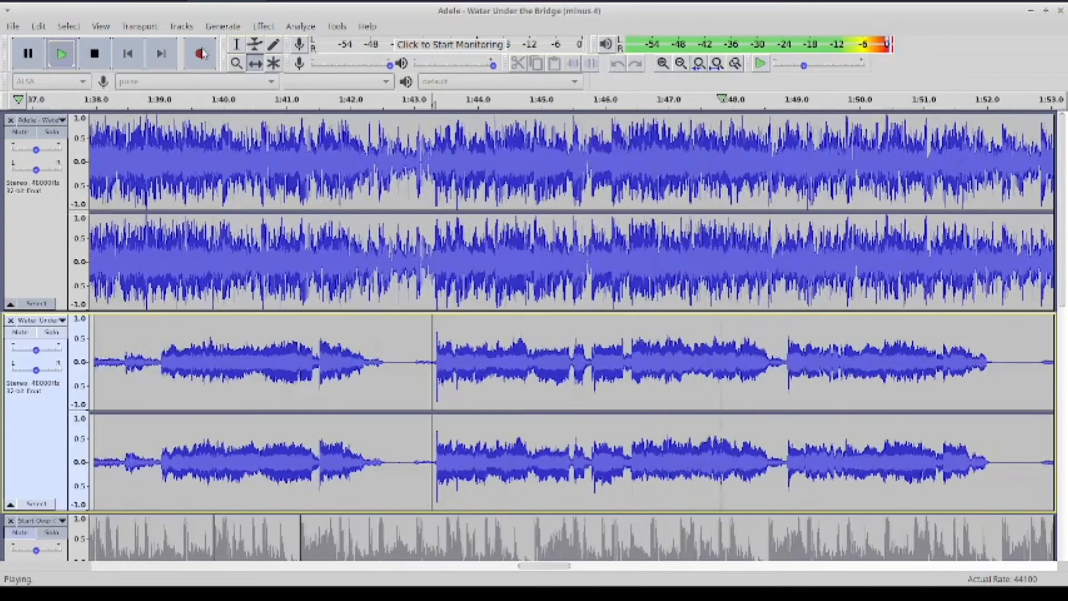
{"action": "left_click", "coordinate": [95, 54]}
{"action": "left_click", "coordinate": [1048, 374]}
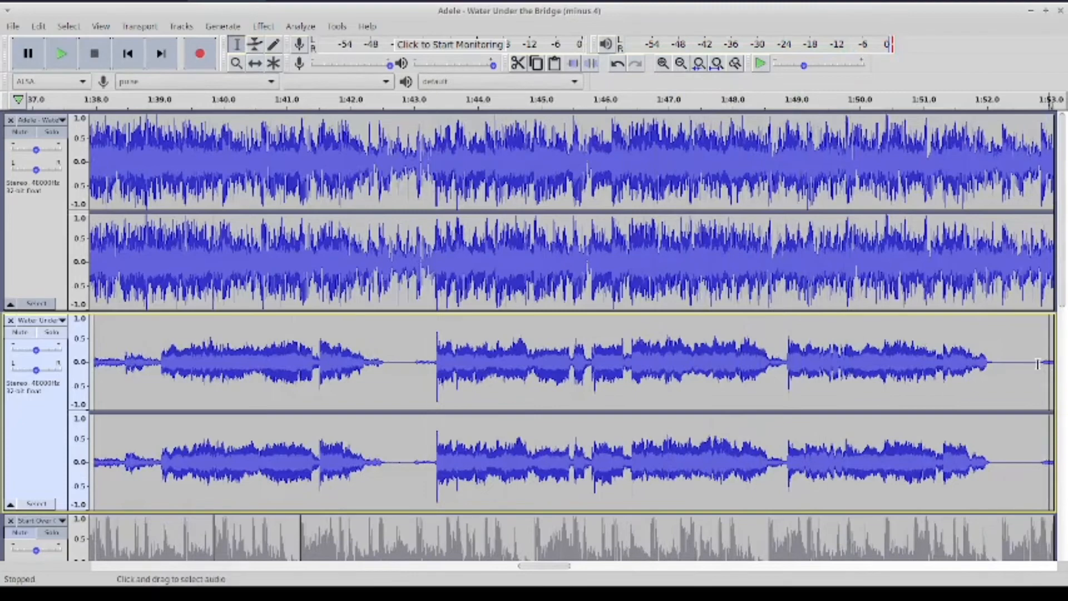
{"action": "scroll", "coordinate": [1038, 364], "scroll_direction": "right", "scroll_amount": 5}
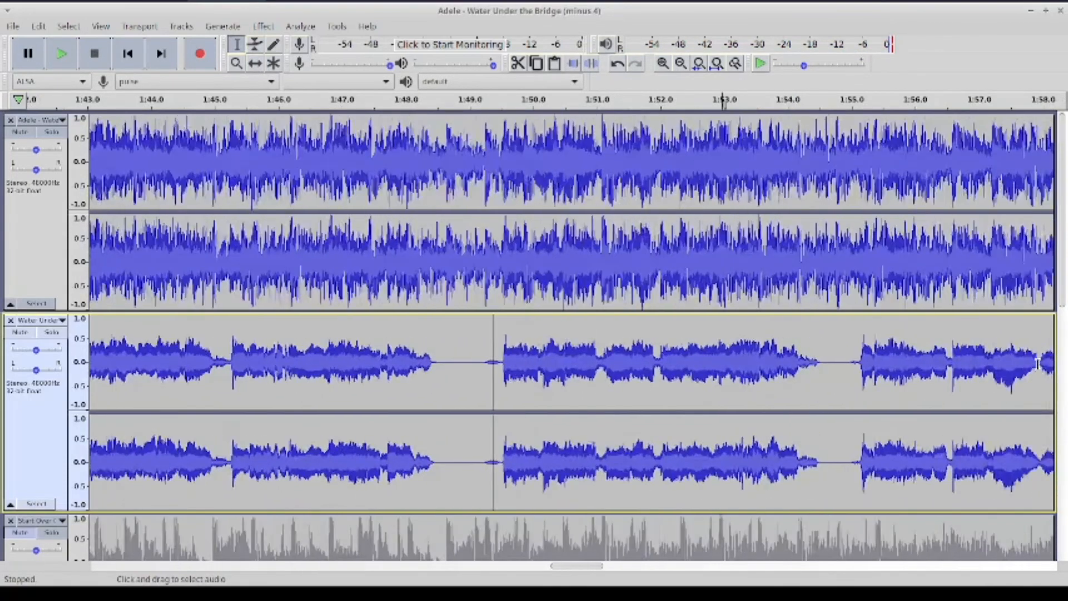
{"action": "left_click", "coordinate": [429, 370]}
{"action": "left_click", "coordinate": [74, 54]}
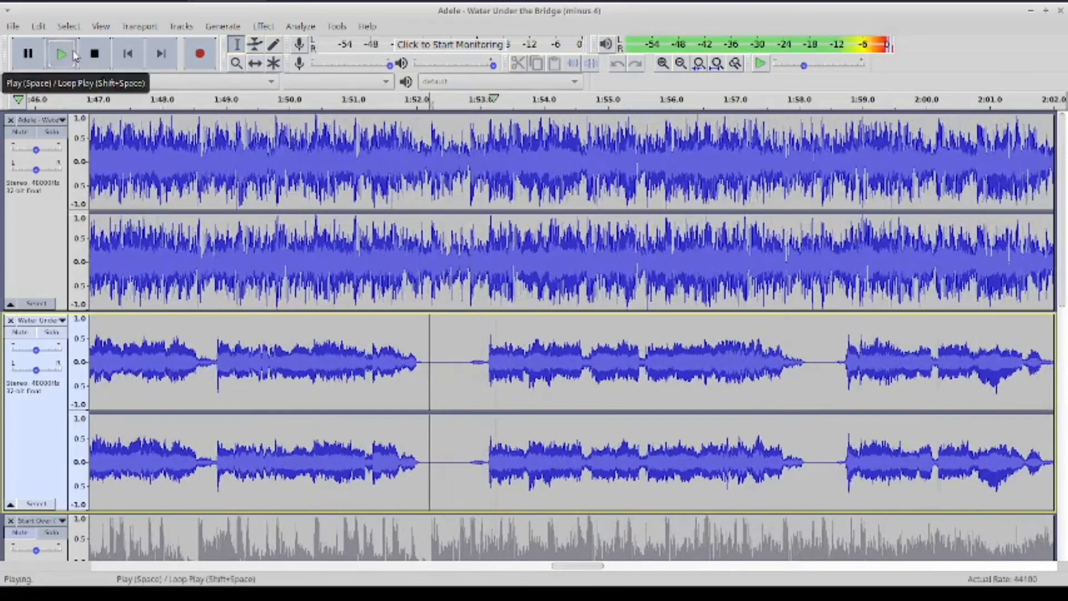
{"action": "left_click", "coordinate": [94, 53]}
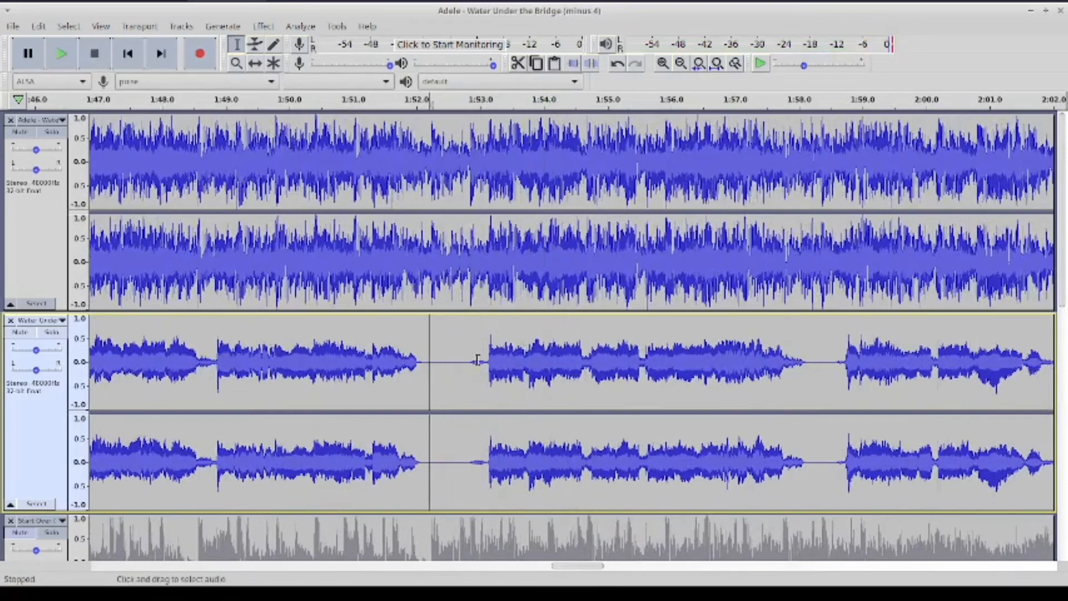
Shift the vocals about 5 milliseconds earlier to match the phrase onset near 1:53.1 in the full Adele track
{"action": "left_click", "coordinate": [489, 336]}
{"action": "left_click", "coordinate": [663, 63]}
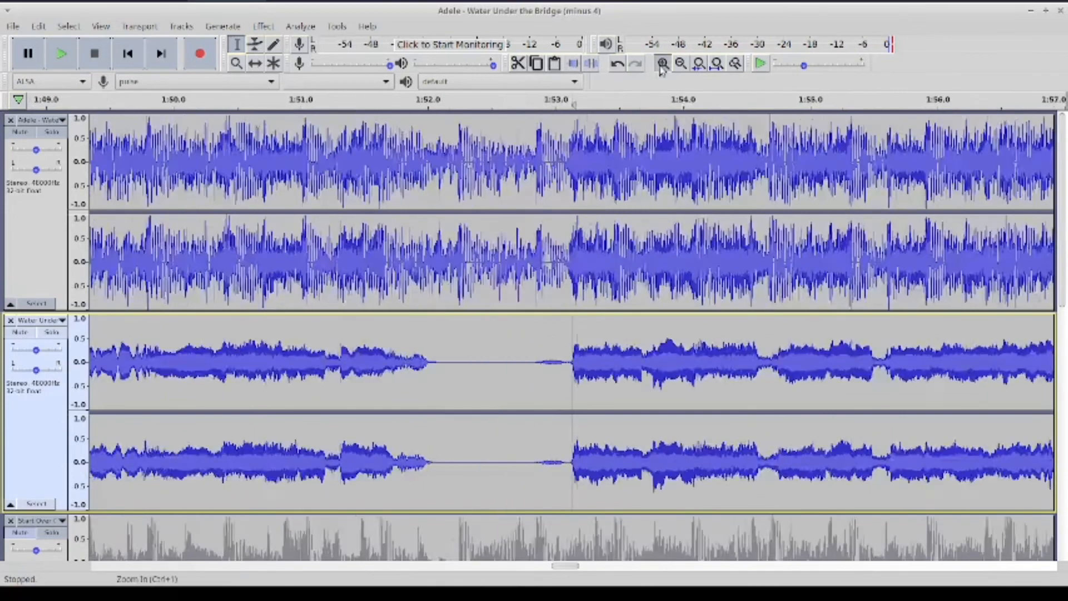
{"action": "left_click", "coordinate": [662, 63]}
{"action": "left_click", "coordinate": [662, 63]}
{"action": "left_click", "coordinate": [662, 63]}
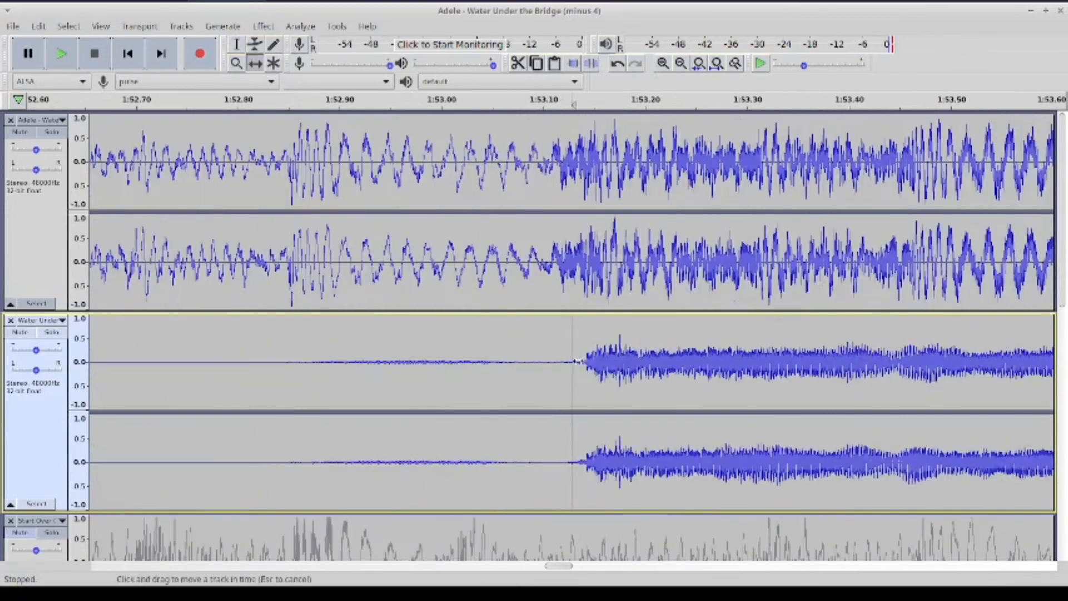
{"action": "left_click_drag", "start_coordinate": [580, 362], "coordinate": [575, 360]}
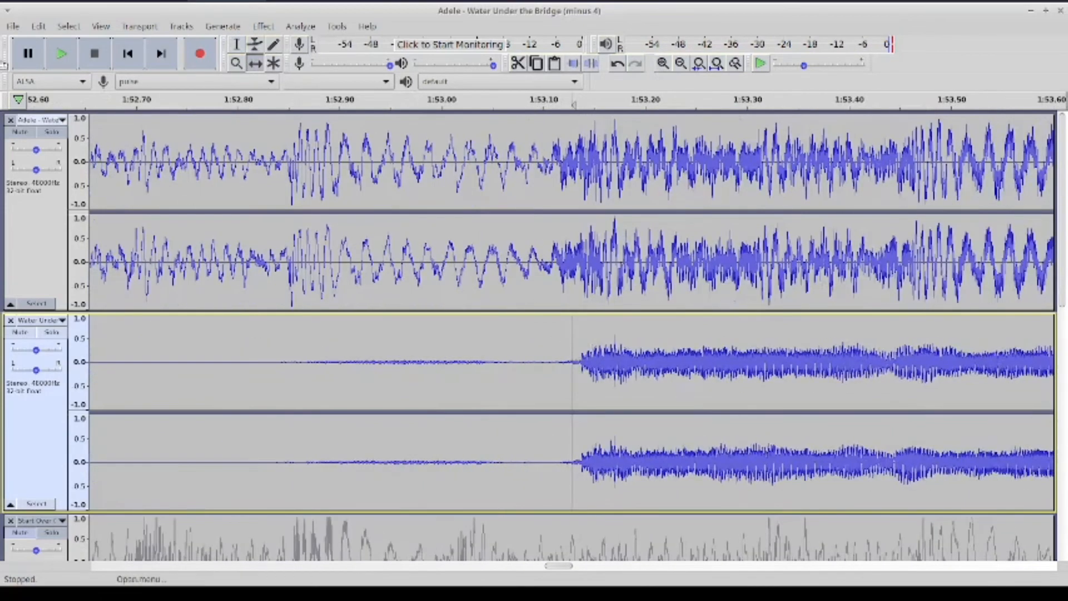
Audition the shifted vocals against the full Adele track from about 1:53.1 to 2:08.5, checking the following phrases
{"action": "left_click", "coordinate": [62, 53]}
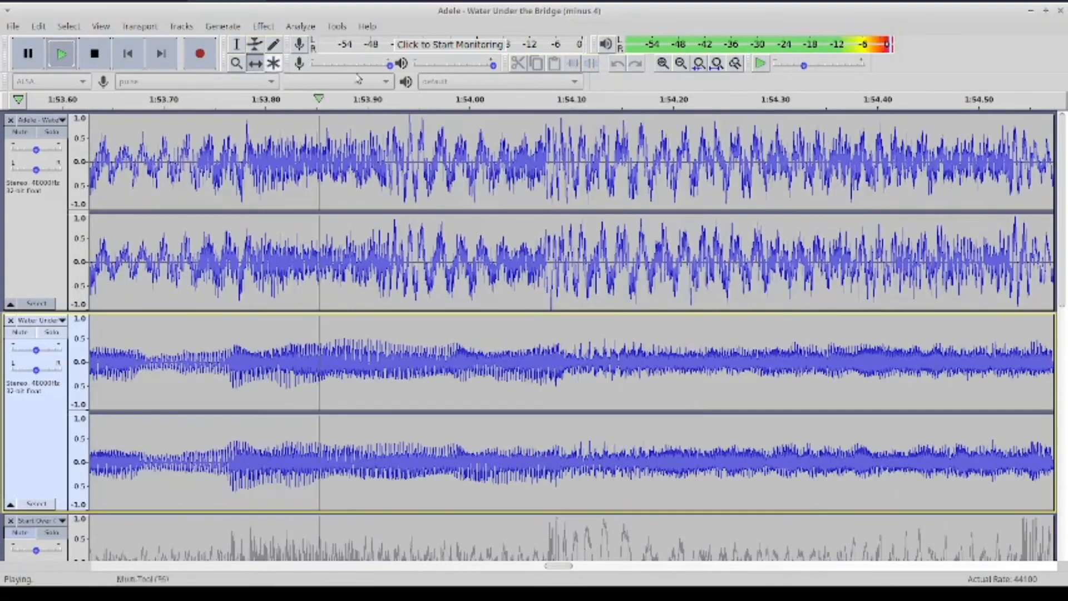
{"action": "left_click", "coordinate": [681, 63]}
{"action": "left_click", "coordinate": [681, 63]}
{"action": "left_click", "coordinate": [681, 63]}
{"action": "left_click", "coordinate": [681, 63]}
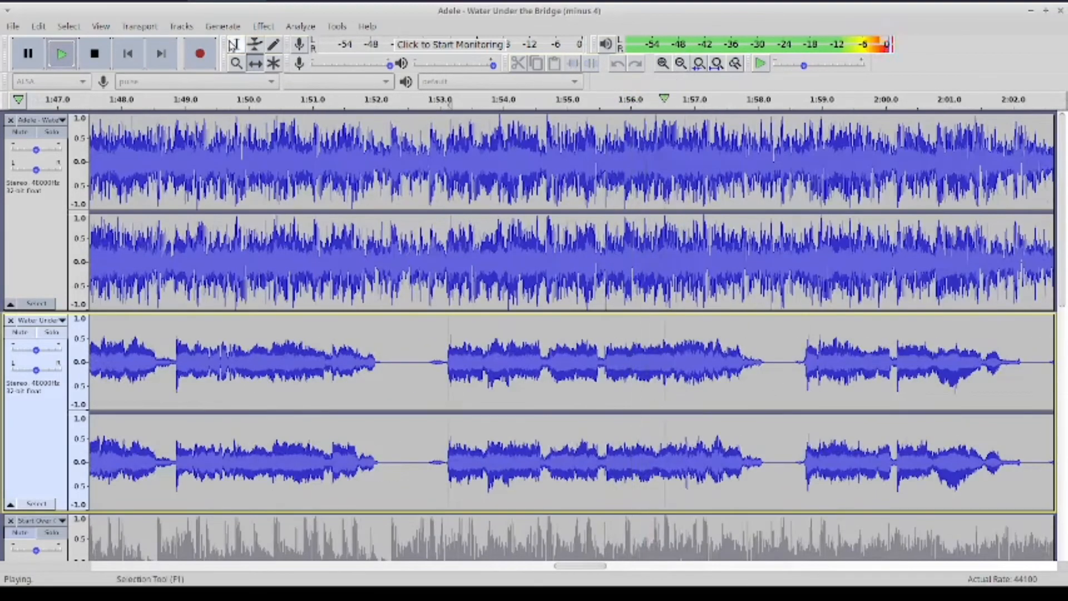
{"action": "left_click", "coordinate": [681, 63]}
{"action": "left_click", "coordinate": [685, 66]}
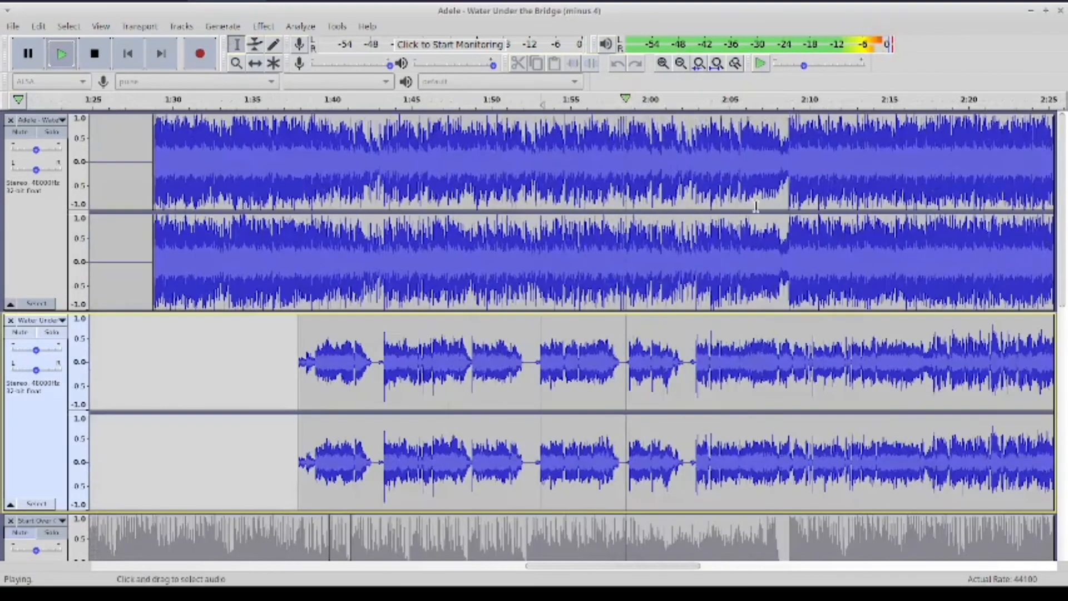
{"action": "scroll", "coordinate": [759, 220], "scroll_direction": "down", "scroll_amount": 5}
{"action": "scroll", "coordinate": [760, 221], "scroll_direction": "up", "scroll_amount": 1}
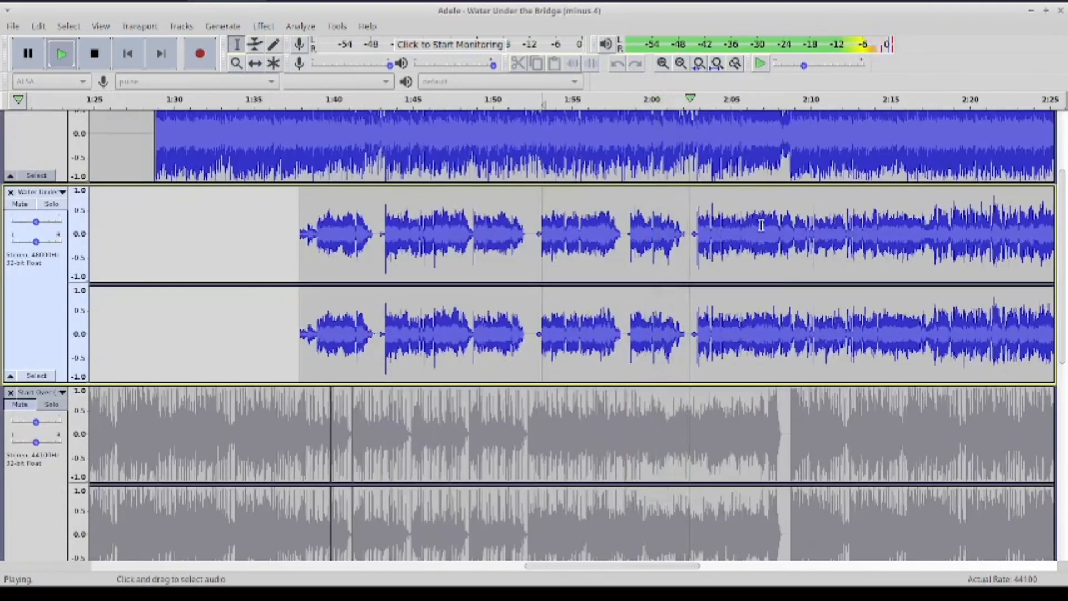
{"action": "scroll", "coordinate": [760, 230], "scroll_direction": "down", "scroll_amount": 1}
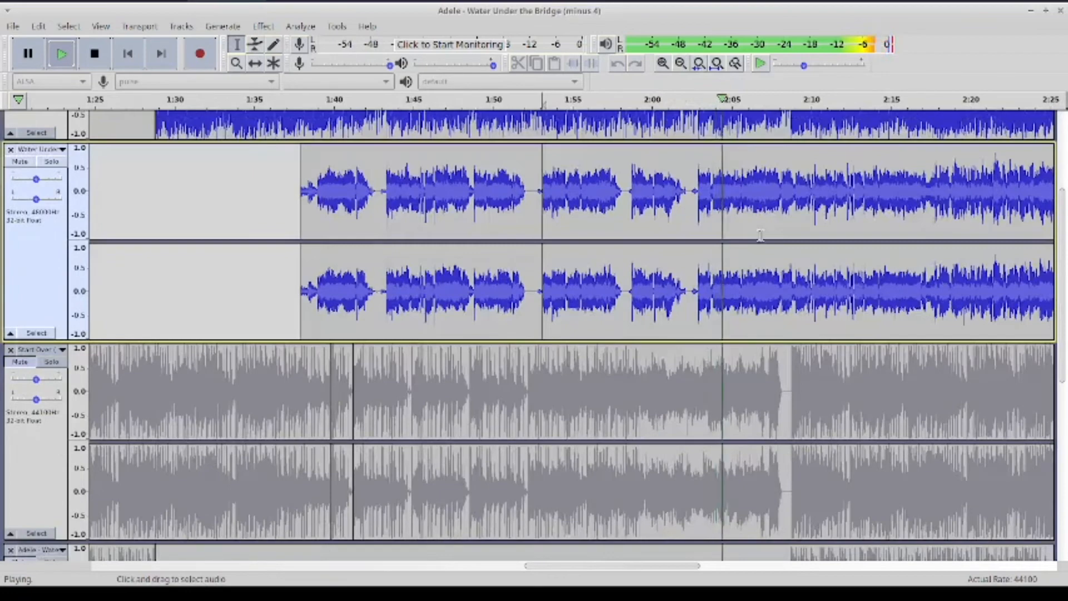
{"action": "scroll", "coordinate": [760, 230], "scroll_direction": "up", "scroll_amount": 3}
{"action": "left_click", "coordinate": [663, 62]}
{"action": "left_click", "coordinate": [663, 63]}
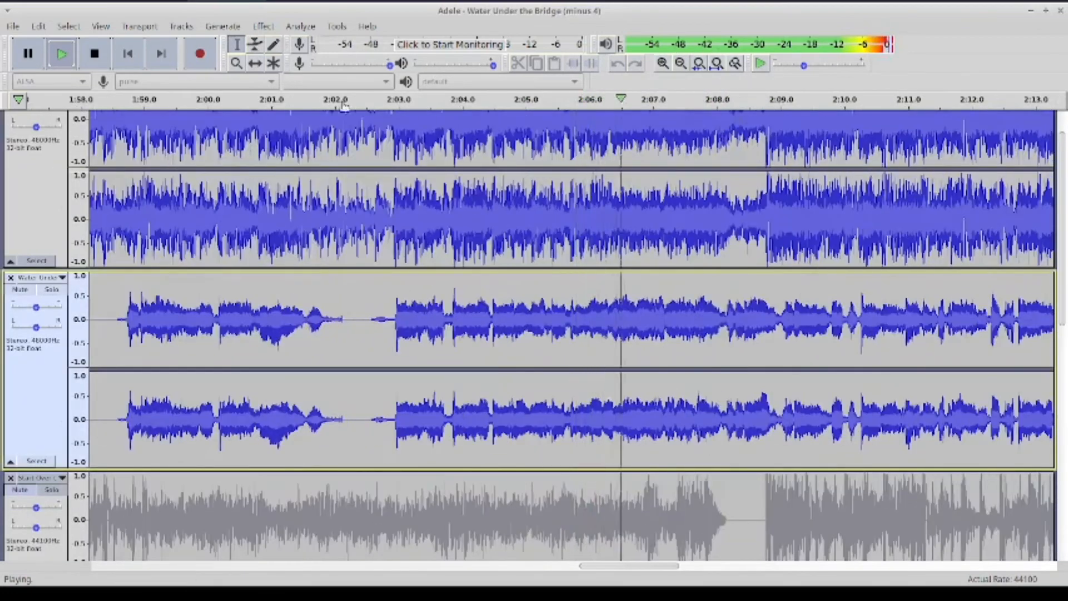
{"action": "left_click", "coordinate": [95, 54]}
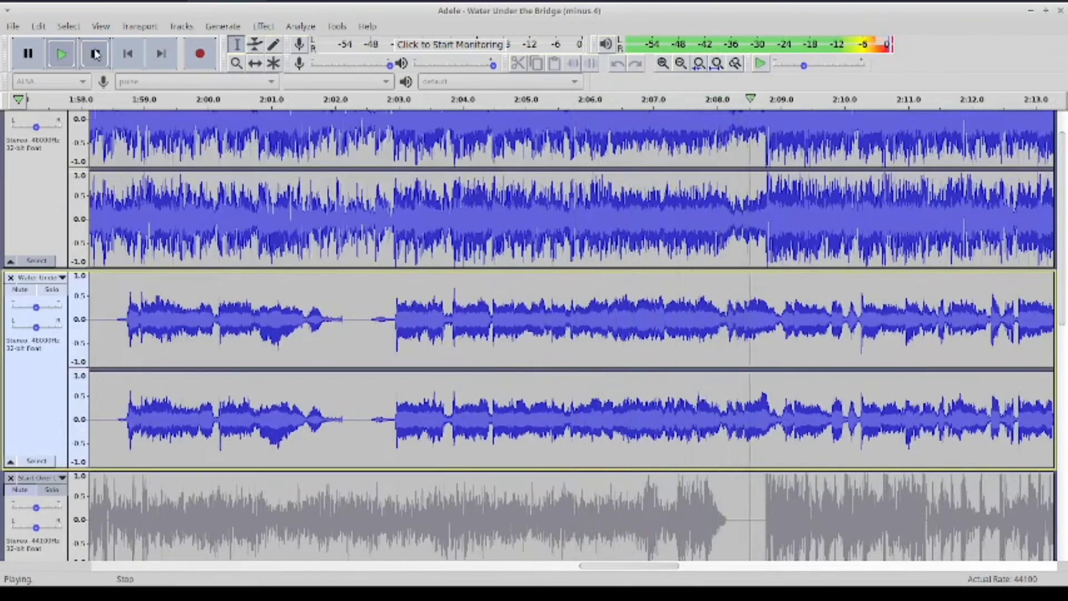
Audition both Adele tracks briefly from about 2:07.3
{"action": "left_click", "coordinate": [673, 218]}
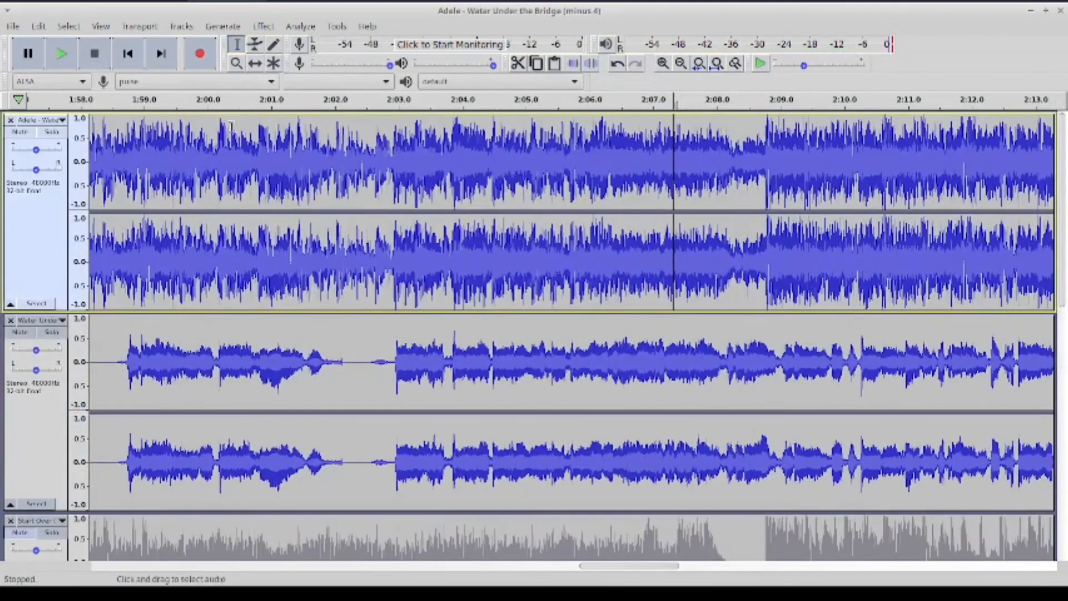
{"action": "left_click", "coordinate": [61, 55]}
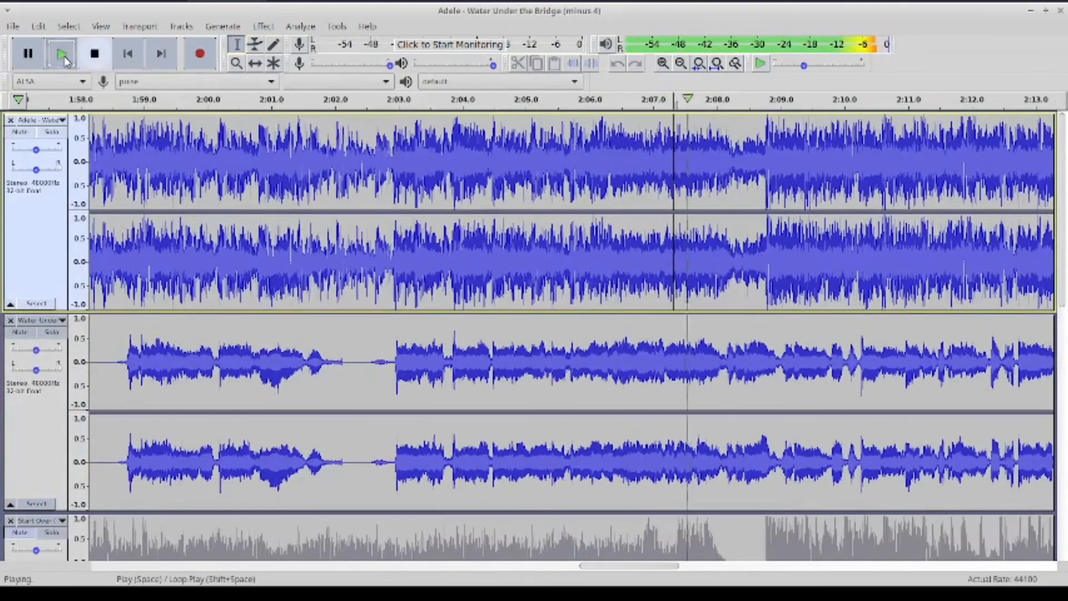
{"action": "left_click", "coordinate": [94, 54]}
Place the edit cursor exactly at the start of the muted lower Adele clip, at about 2:08.347
{"action": "scroll", "coordinate": [782, 335], "scroll_direction": "down", "scroll_amount": 8}
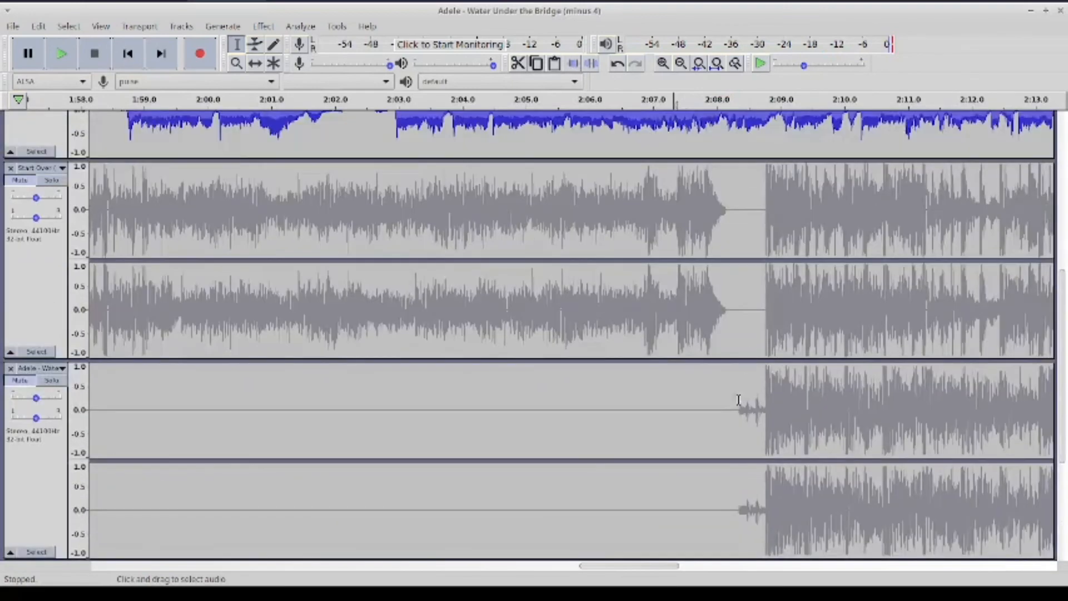
{"action": "left_click", "coordinate": [736, 401]}
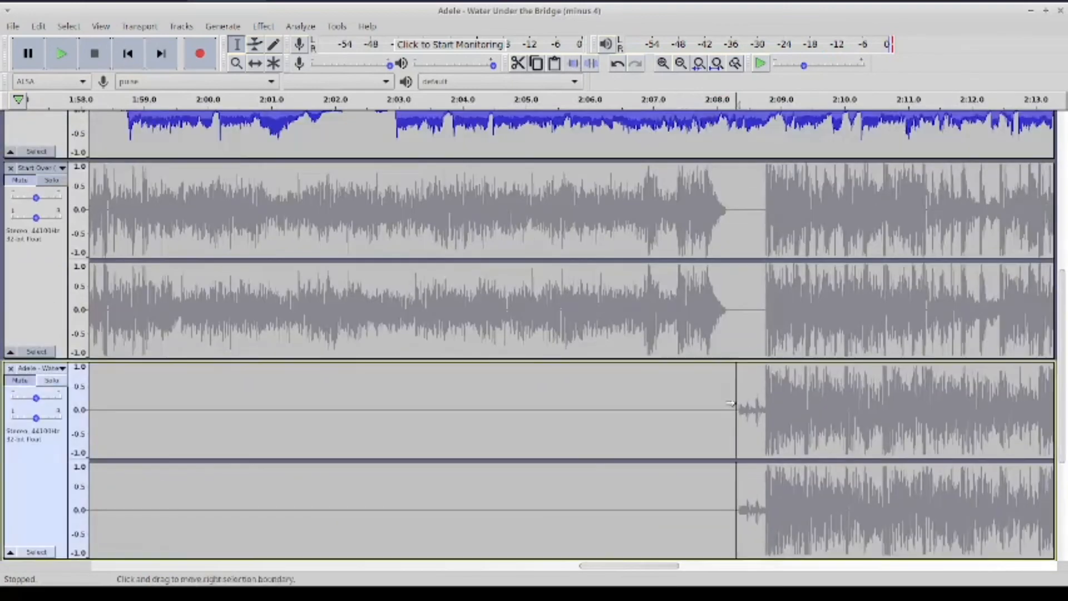
{"action": "left_click", "coordinate": [662, 63]}
{"action": "left_click", "coordinate": [662, 64]}
{"action": "left_click", "coordinate": [662, 64]}
{"action": "left_click", "coordinate": [662, 63]}
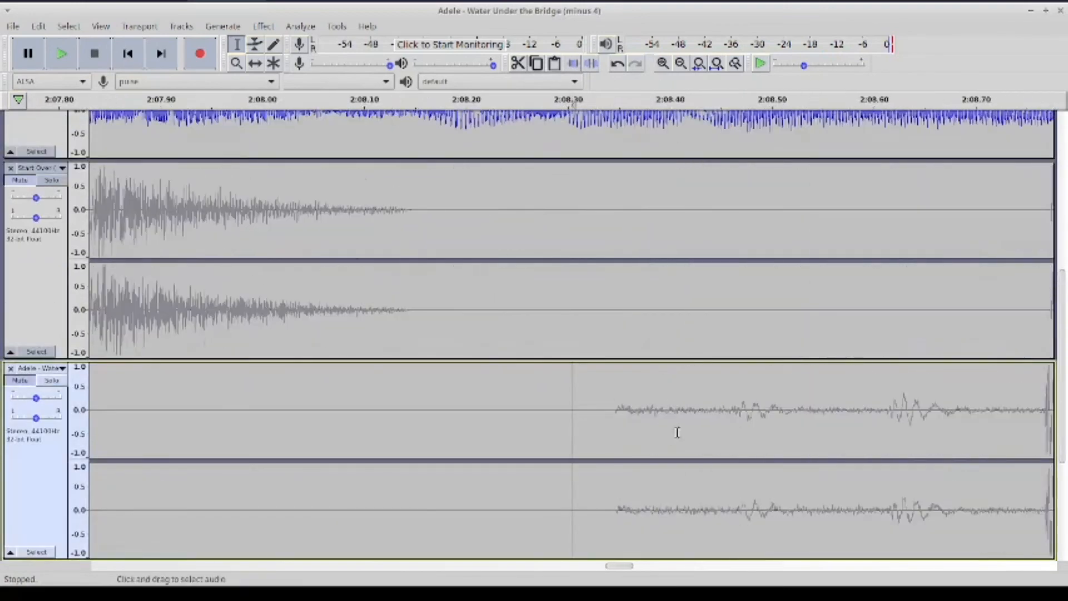
{"action": "left_click", "coordinate": [662, 63]}
{"action": "left_click", "coordinate": [662, 64]}
{"action": "left_click", "coordinate": [662, 64]}
{"action": "left_click", "coordinate": [662, 63]}
{"action": "left_click", "coordinate": [662, 64]}
{"action": "left_click", "coordinate": [618, 403]}
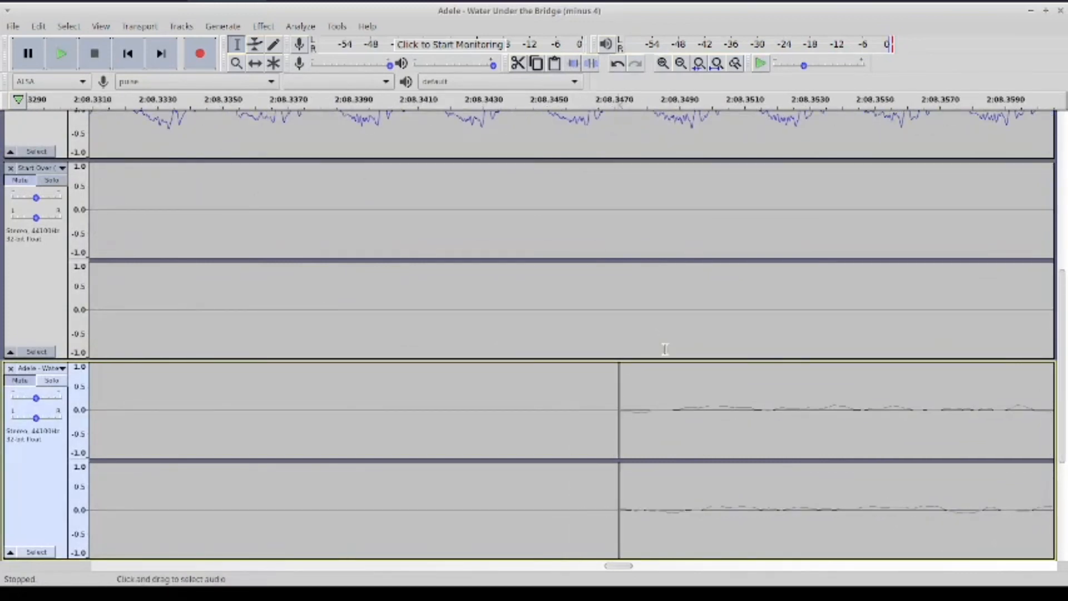
Place the edit cursor in the vocal track at about 2:08.35, in line with the start of the muted Adele clip
{"action": "left_click", "coordinate": [682, 64]}
{"action": "left_click", "coordinate": [682, 64]}
{"action": "left_click", "coordinate": [682, 64]}
{"action": "left_click", "coordinate": [682, 65]}
{"action": "left_click", "coordinate": [682, 64]}
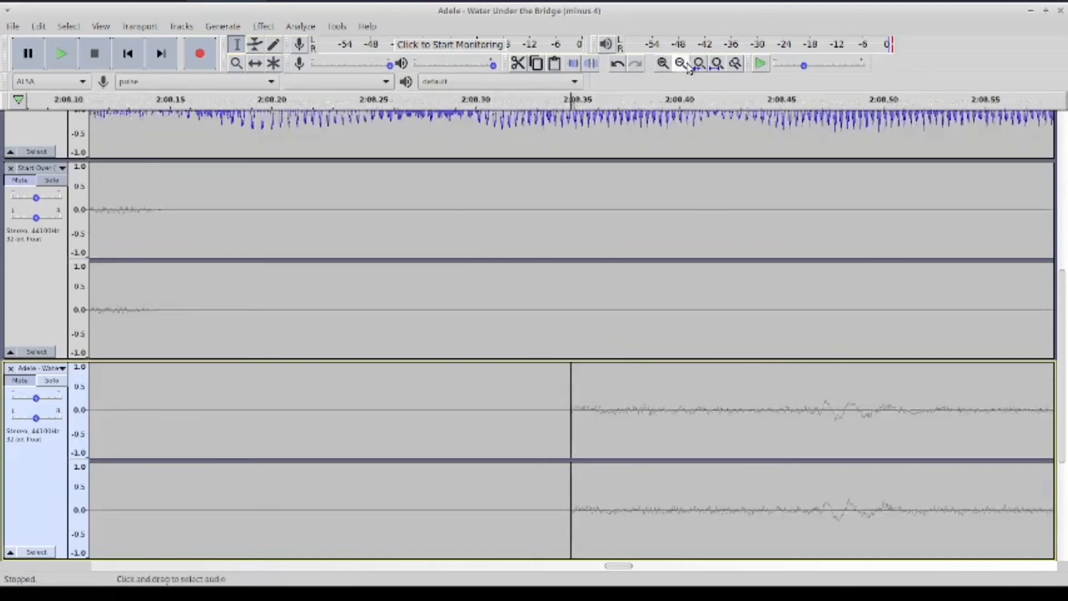
{"action": "left_click", "coordinate": [682, 65]}
{"action": "left_click", "coordinate": [682, 65]}
{"action": "scroll", "coordinate": [658, 515], "scroll_direction": "up", "scroll_amount": 6}
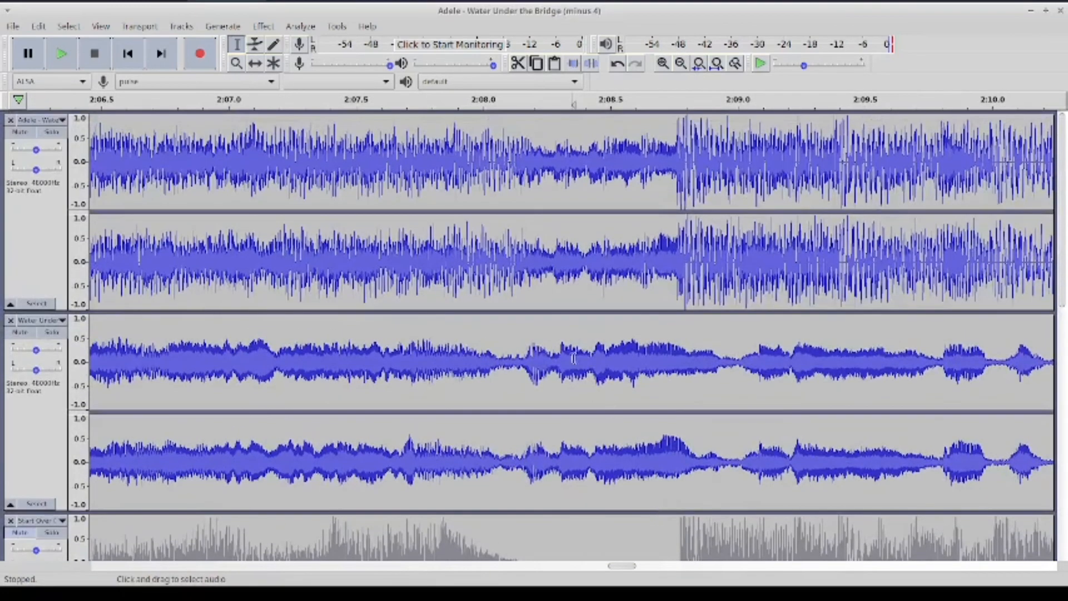
{"action": "scroll", "coordinate": [620, 335], "scroll_direction": "down", "scroll_amount": 4}
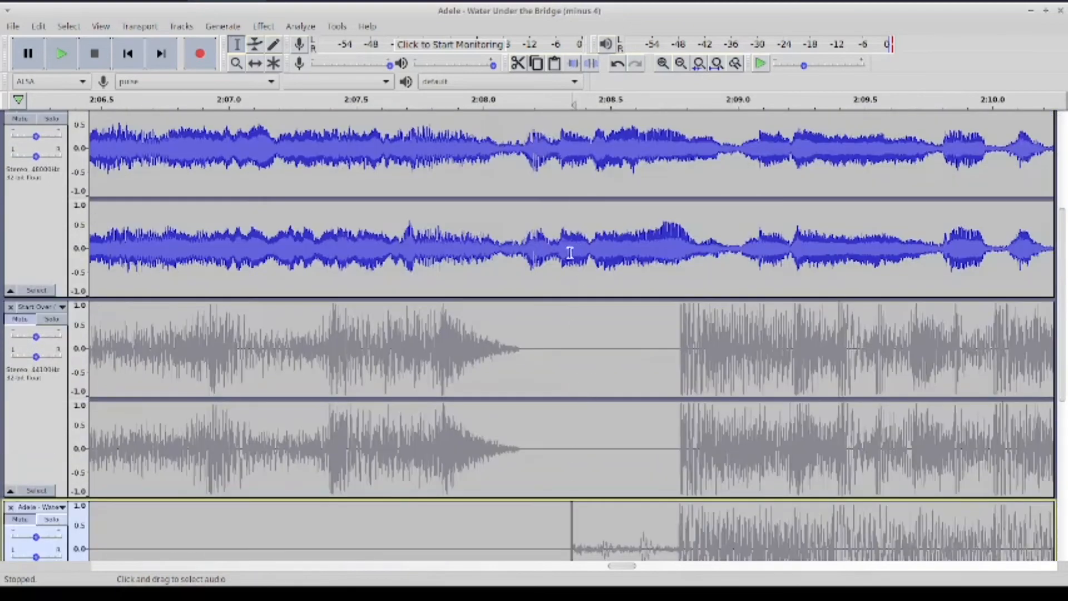
{"action": "scroll", "coordinate": [573, 252], "scroll_direction": "up", "scroll_amount": 3}
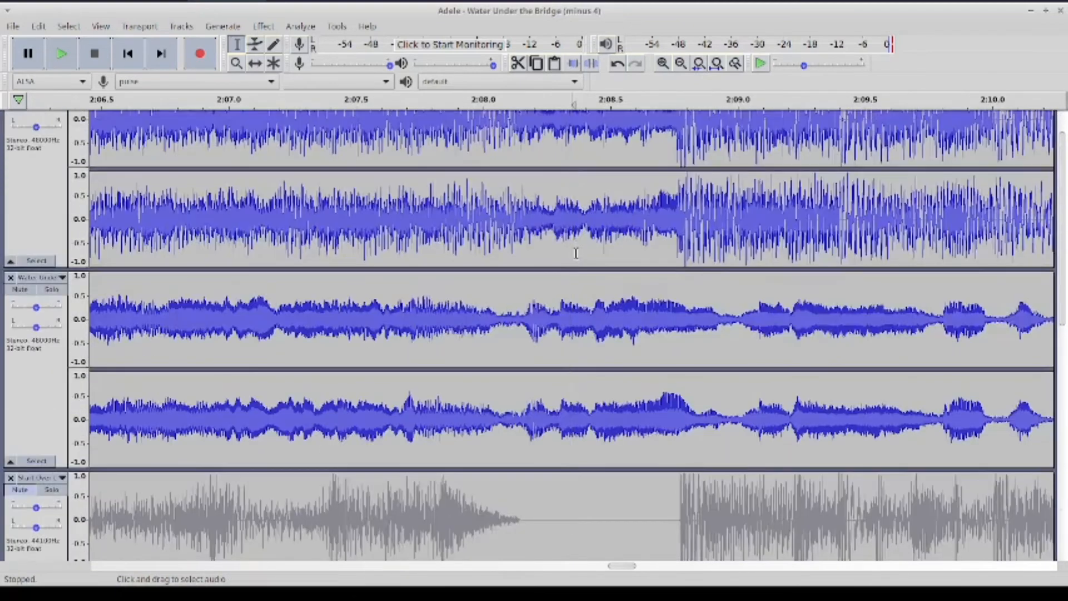
{"action": "left_click", "coordinate": [571, 302]}
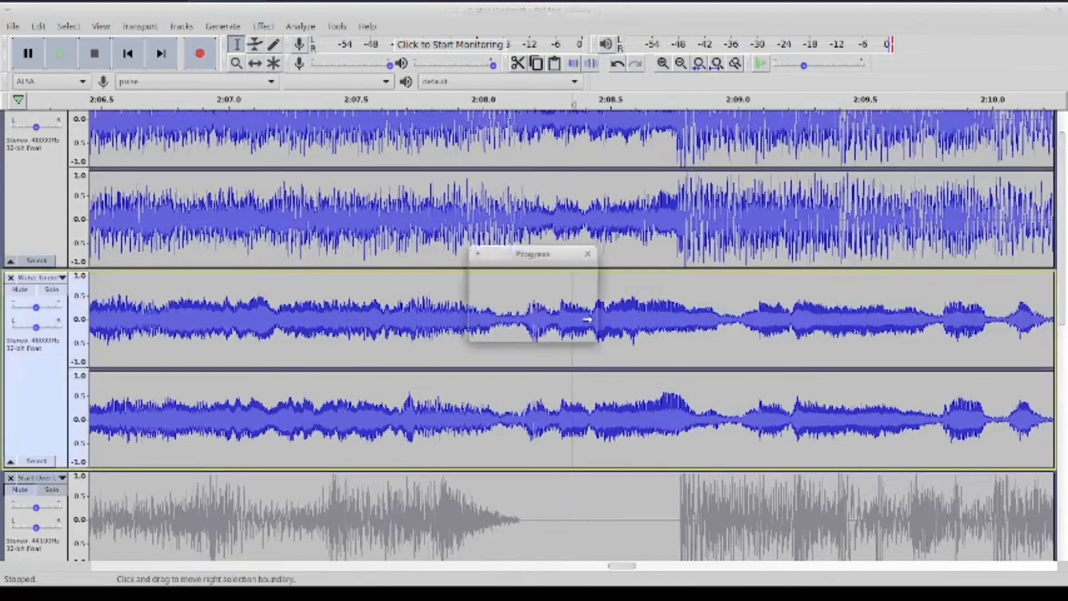
Split the full Adele track and the vocals at about 2:08.35 and audition across the cut from about 2:07.9
{"action": "left_click", "coordinate": [570, 243], "text": "shift"}
{"action": "scroll", "coordinate": [568, 244], "scroll_direction": "up", "scroll_amount": 1}
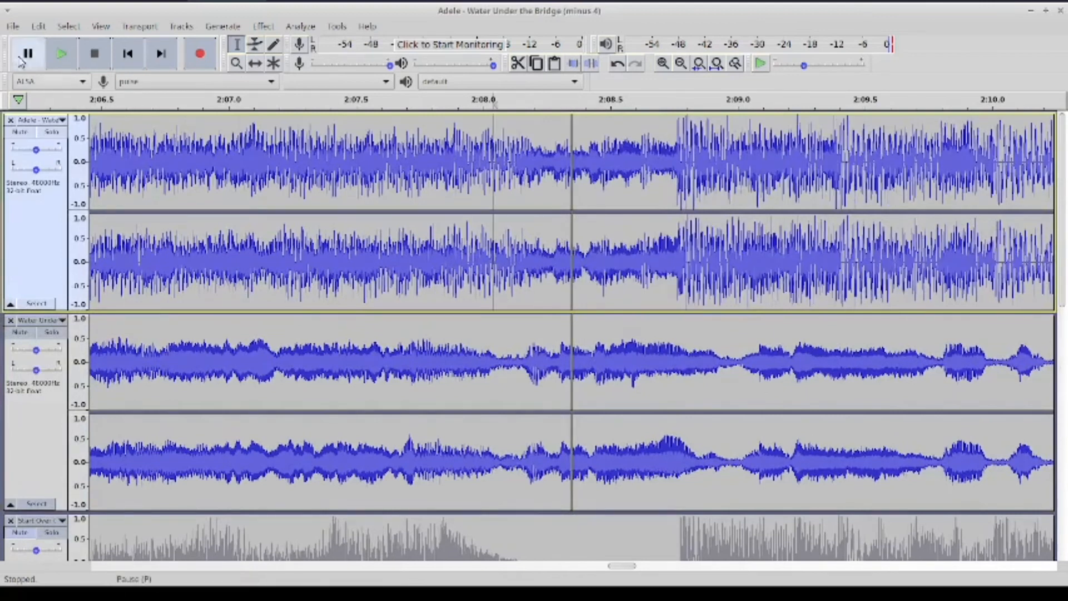
{"action": "left_click", "coordinate": [63, 55]}
{"action": "left_click", "coordinate": [95, 53]}
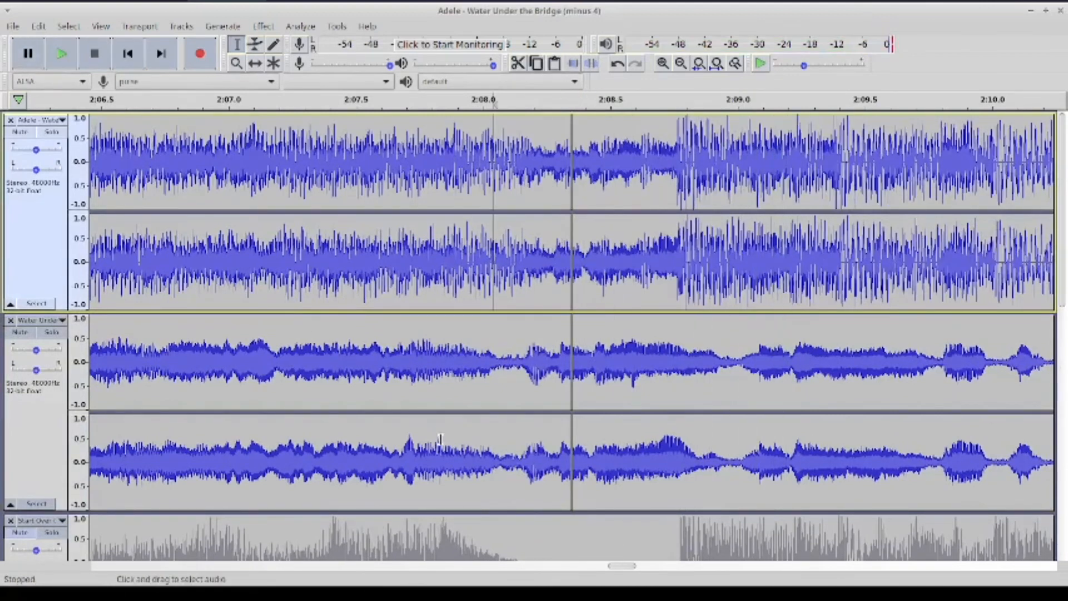
{"action": "left_click", "coordinate": [447, 442]}
{"action": "left_click", "coordinate": [62, 54]}
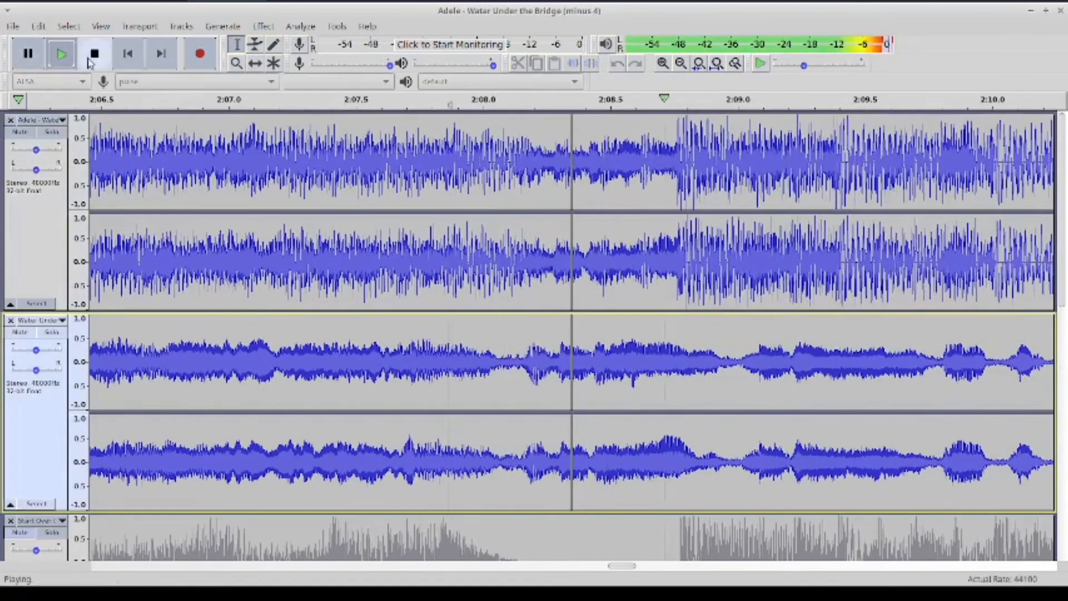
{"action": "left_click", "coordinate": [94, 62]}
Place the edit cursor in the muted lower Adele track just before its loud section, at about 2:08.7
{"action": "left_click", "coordinate": [681, 63]}
{"action": "left_click", "coordinate": [681, 64]}
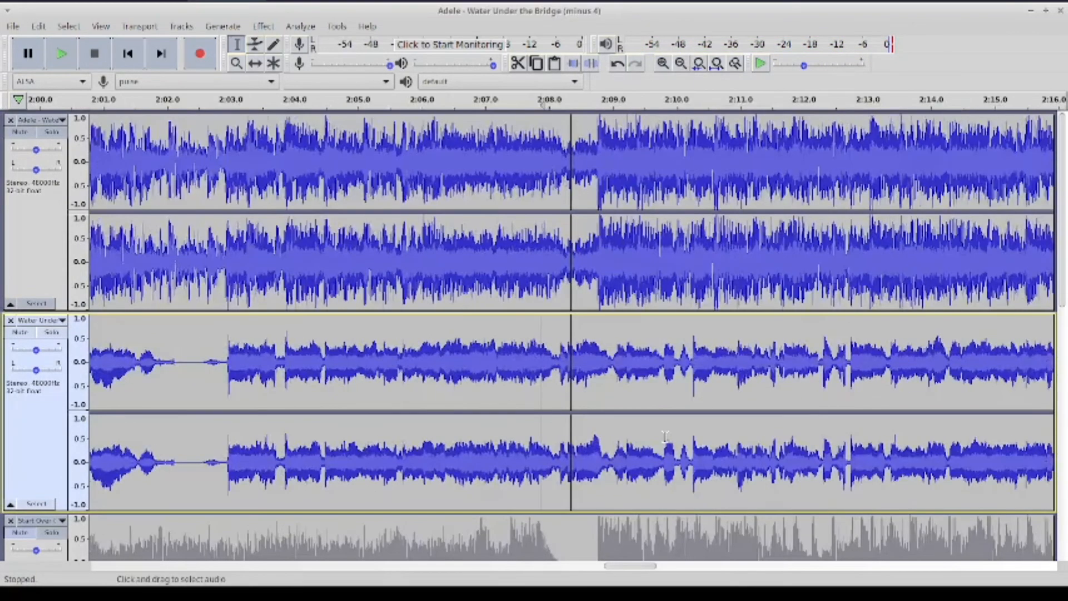
{"action": "scroll", "coordinate": [665, 438], "scroll_direction": "down", "scroll_amount": 9}
{"action": "scroll", "coordinate": [665, 438], "scroll_direction": "down", "scroll_amount": 5}
{"action": "left_click", "coordinate": [550, 252]}
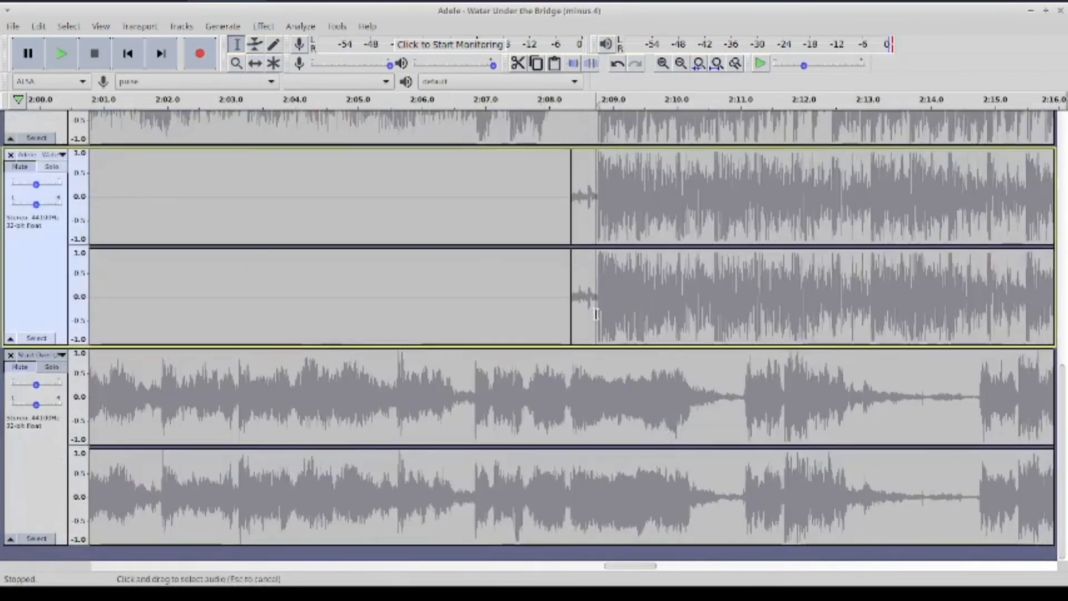
{"action": "left_click_drag", "start_coordinate": [589, 219], "coordinate": [588, 217]}
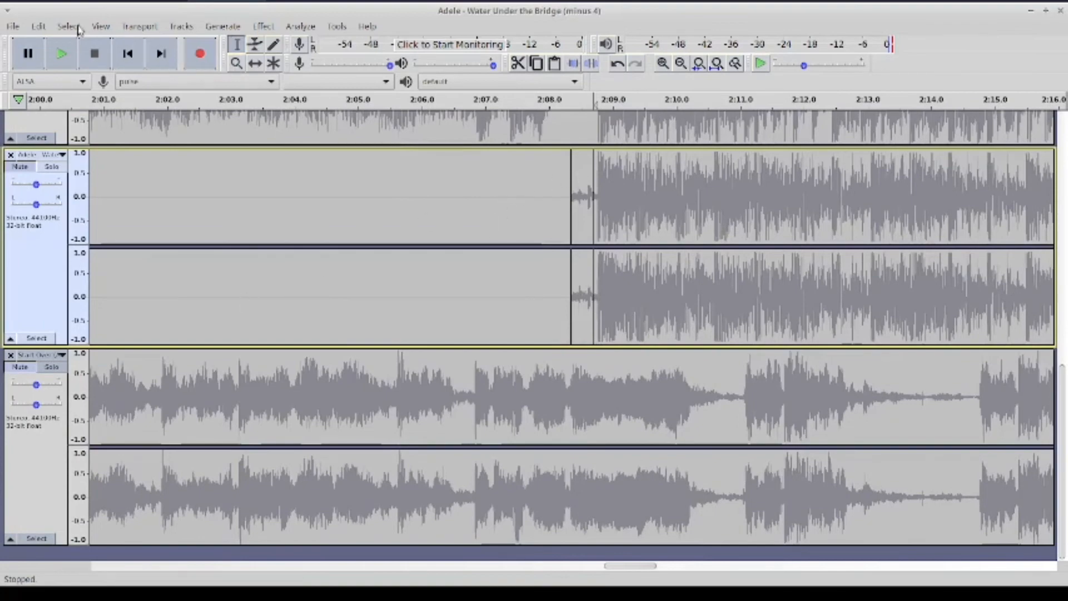
Import "Adele - Water Under the Bridge (minus 4).mp3" from the Downloads folder as a new track
{"action": "left_click", "coordinate": [13, 27]}
{"action": "mouse_move", "coordinate": [47, 148]}
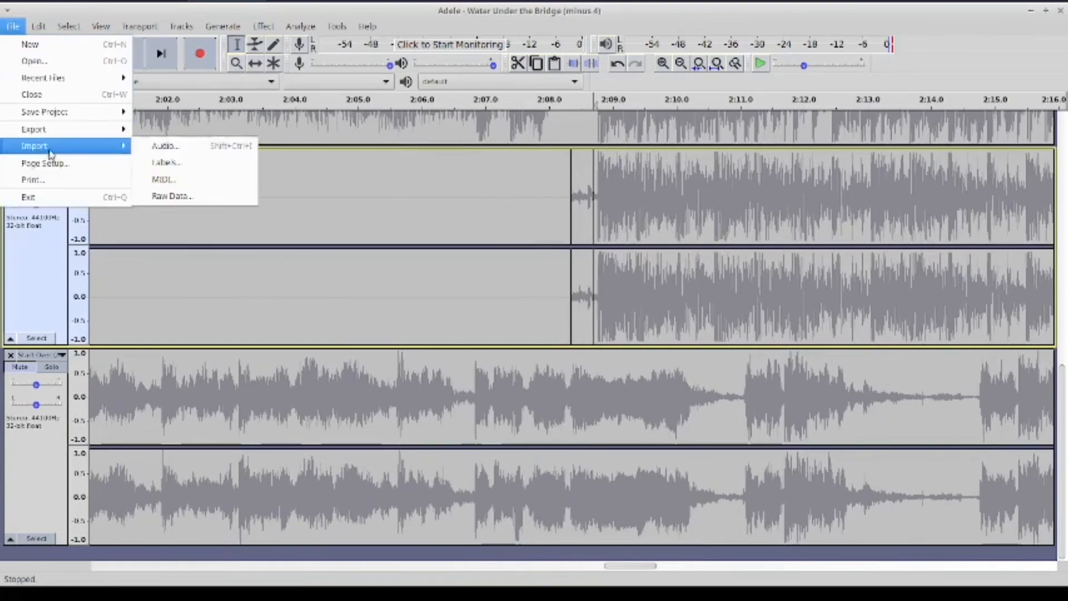
{"action": "left_click", "coordinate": [162, 147]}
{"action": "scroll", "coordinate": [370, 320], "scroll_direction": "down", "scroll_amount": 10}
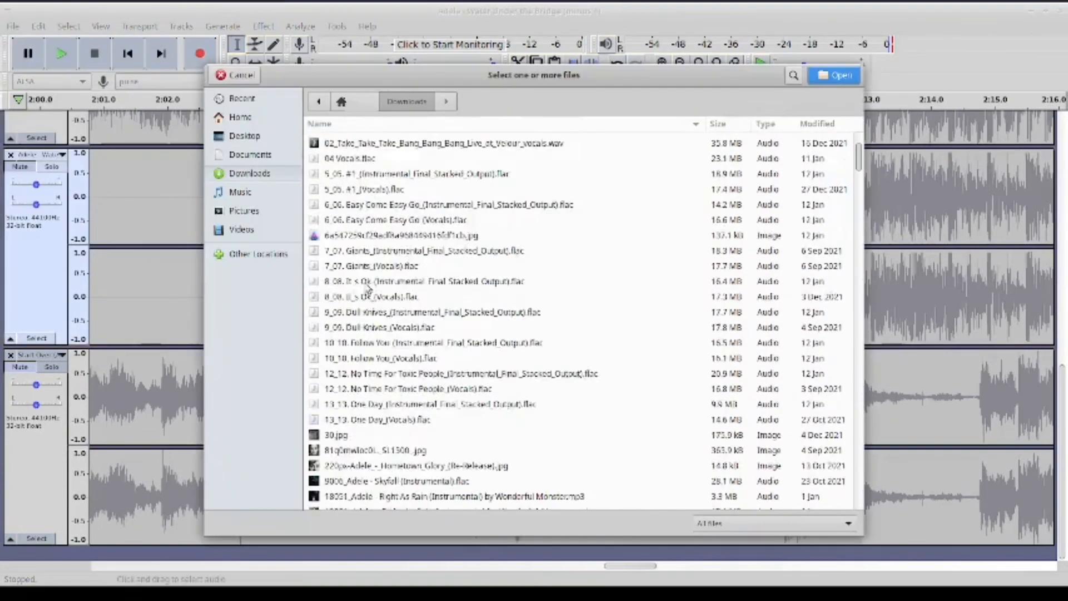
{"action": "left_click_drag", "start_coordinate": [857, 177], "coordinate": [860, 505]}
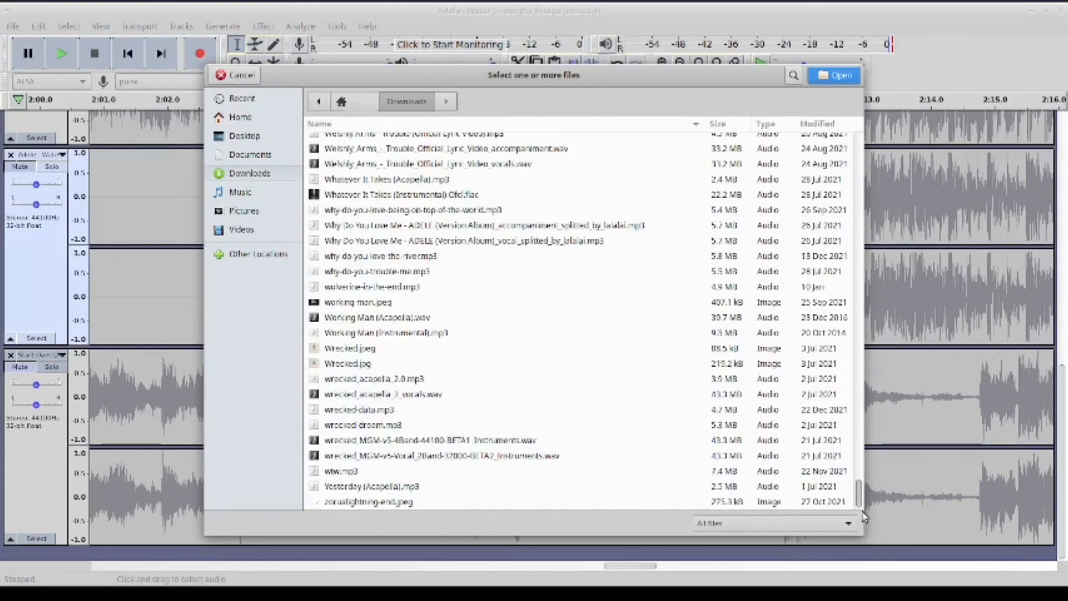
{"action": "scroll", "coordinate": [451, 309], "scroll_direction": "up", "scroll_amount": 4}
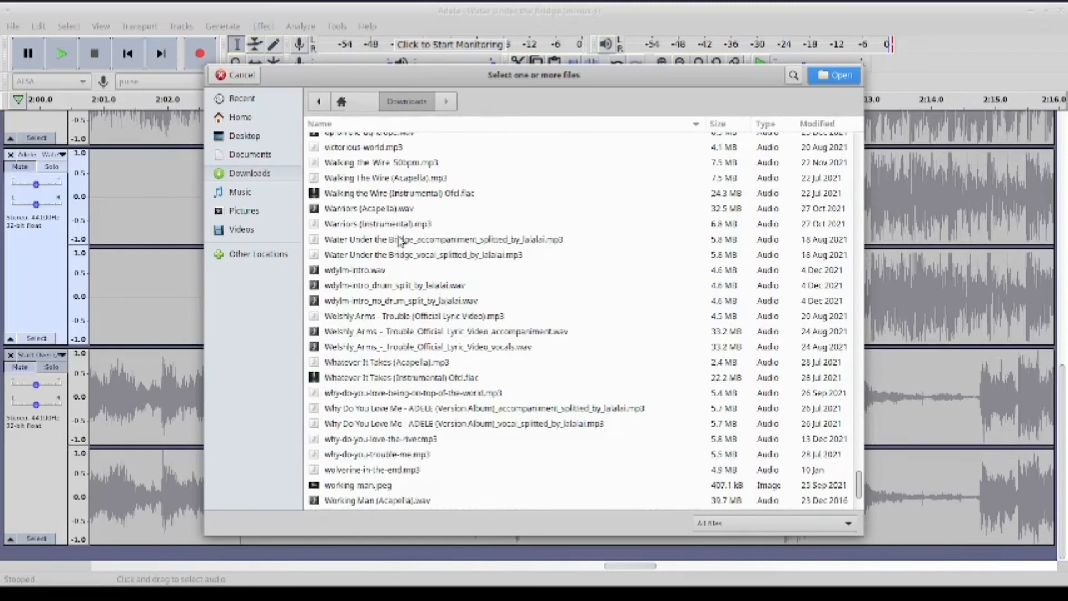
{"action": "left_click_drag", "start_coordinate": [859, 494], "coordinate": [858, 182]}
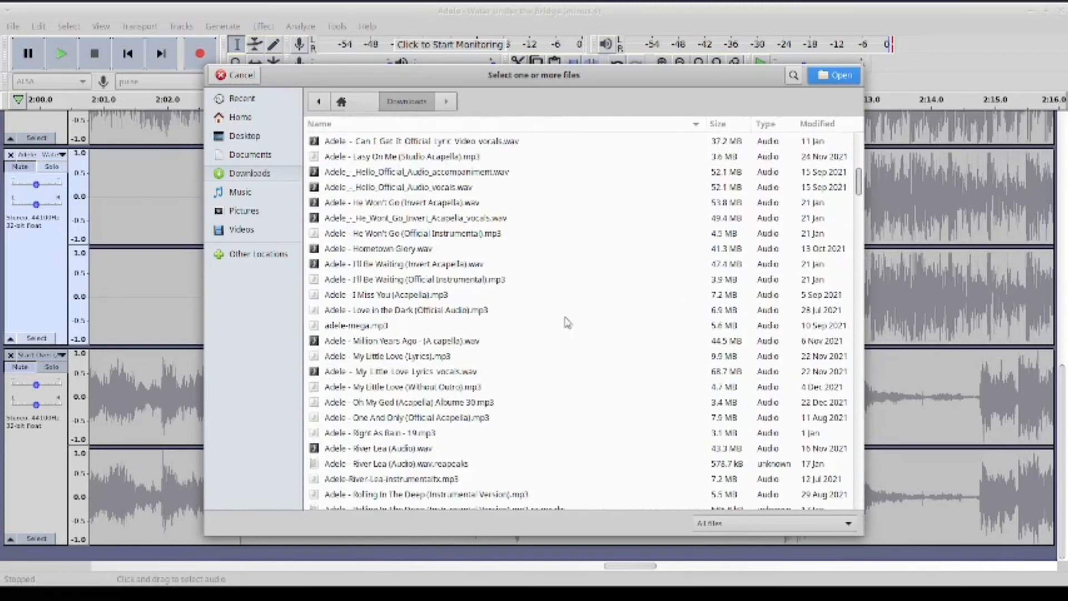
{"action": "scroll", "coordinate": [448, 396], "scroll_direction": "down", "scroll_amount": 4}
{"action": "scroll", "coordinate": [427, 361], "scroll_direction": "down", "scroll_amount": 3}
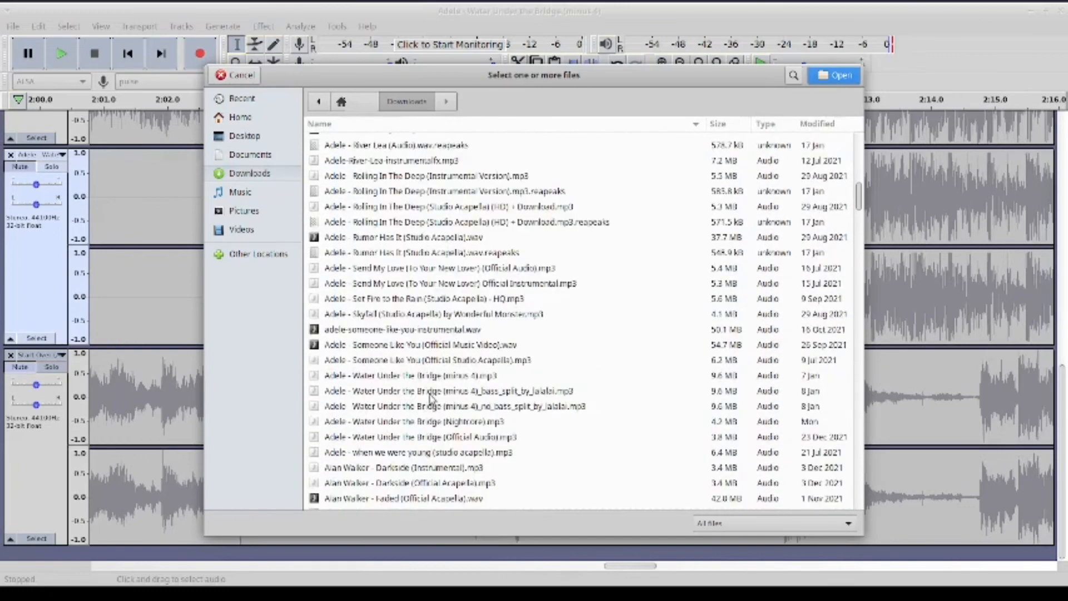
{"action": "left_click", "coordinate": [424, 376]}
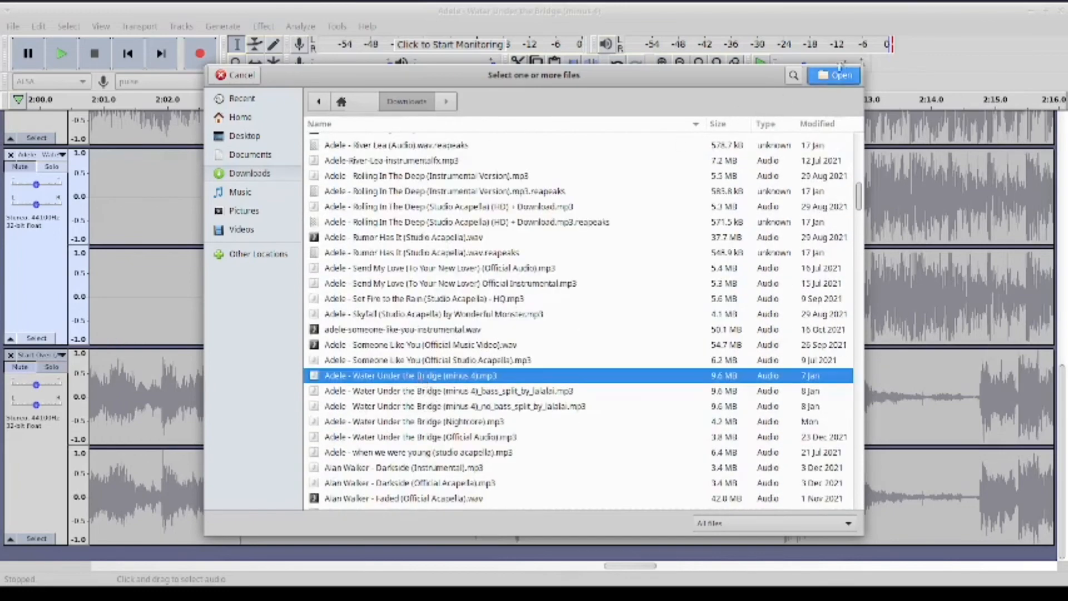
{"action": "left_click", "coordinate": [835, 74]}
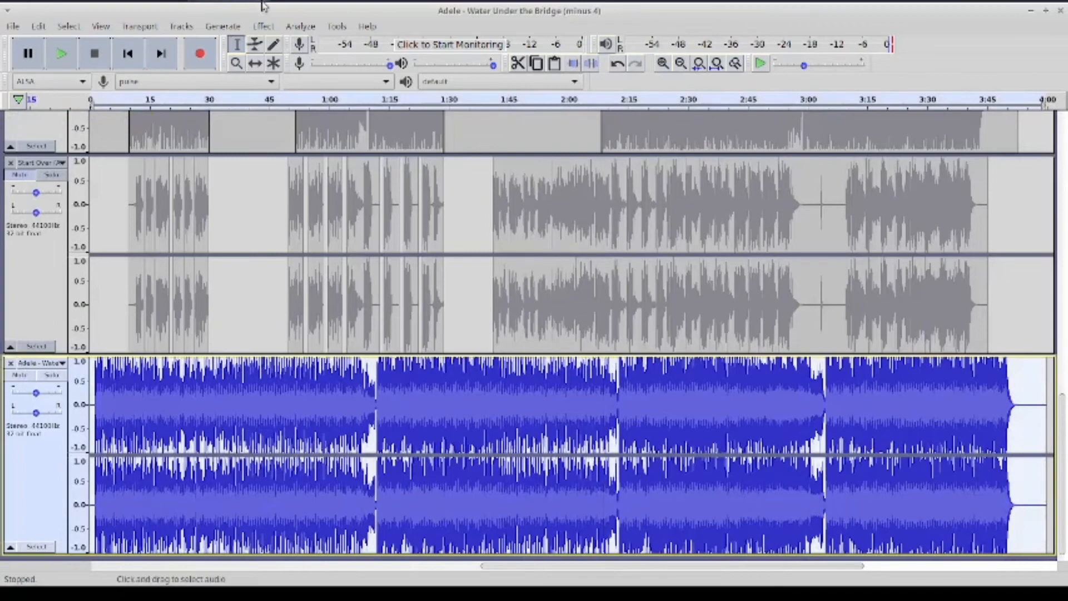
Reapply the last effect to the whole imported Adele track so its length matches the muted Adele track
{"action": "left_click", "coordinate": [263, 27]}
{"action": "left_click", "coordinate": [278, 61]}
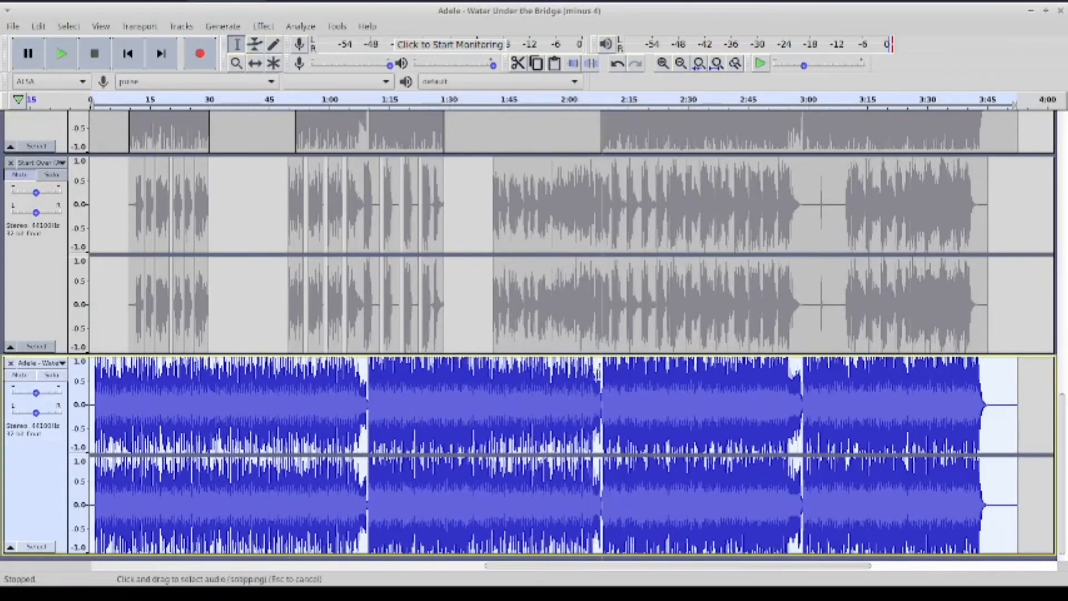
{"action": "left_click", "coordinate": [585, 378]}
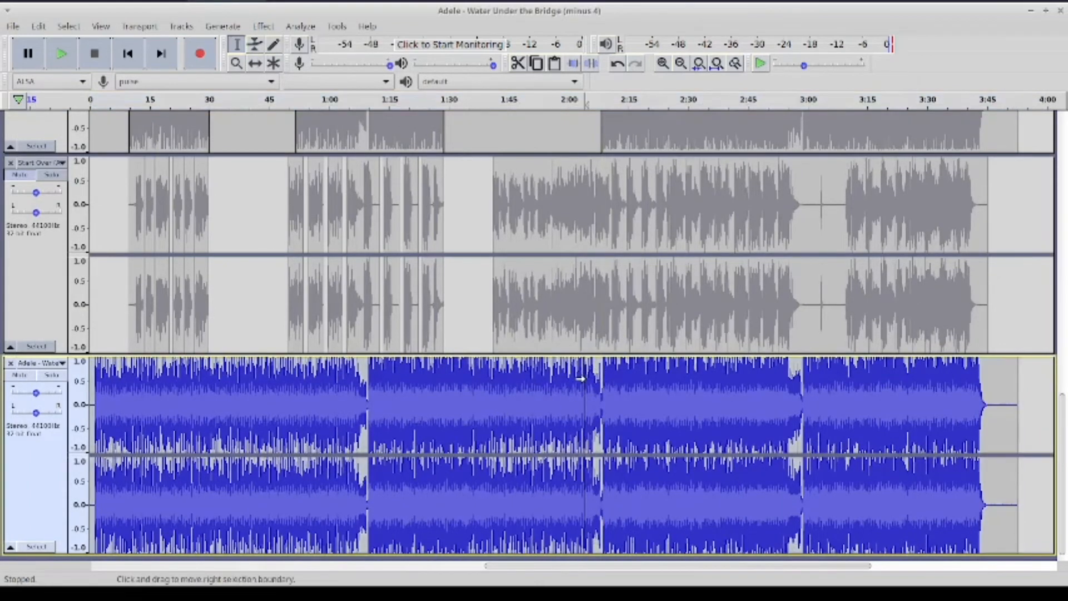
Move the imported Adele track up so it sits directly below the muted Adele track
{"action": "scroll", "coordinate": [575, 352], "scroll_direction": "down", "scroll_amount": 1}
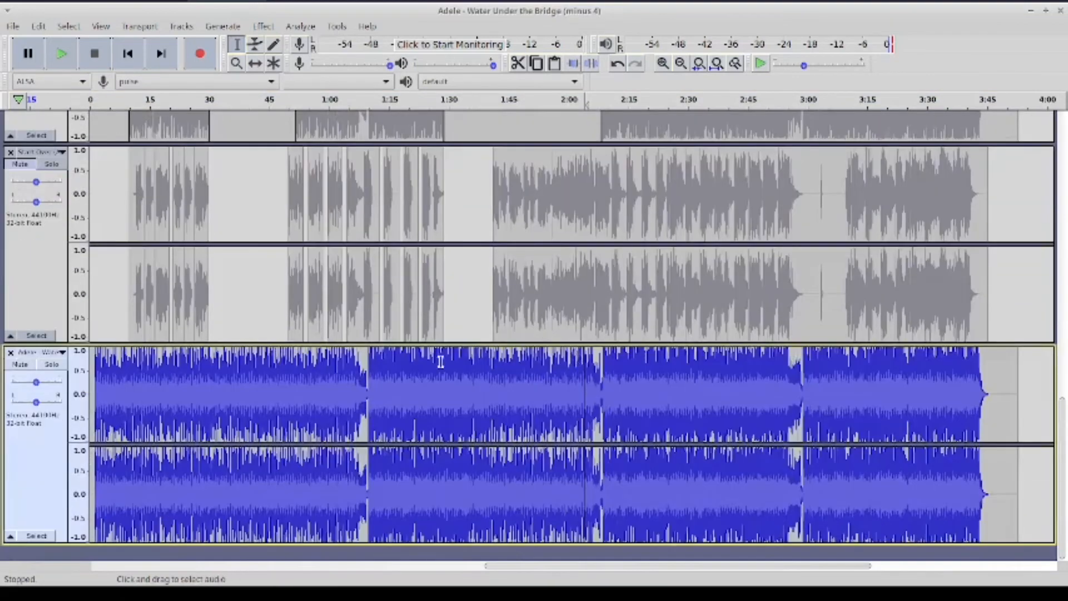
{"action": "left_click_drag", "start_coordinate": [30, 459], "coordinate": [34, 211]}
{"action": "scroll", "coordinate": [781, 364], "scroll_direction": "up", "scroll_amount": 8}
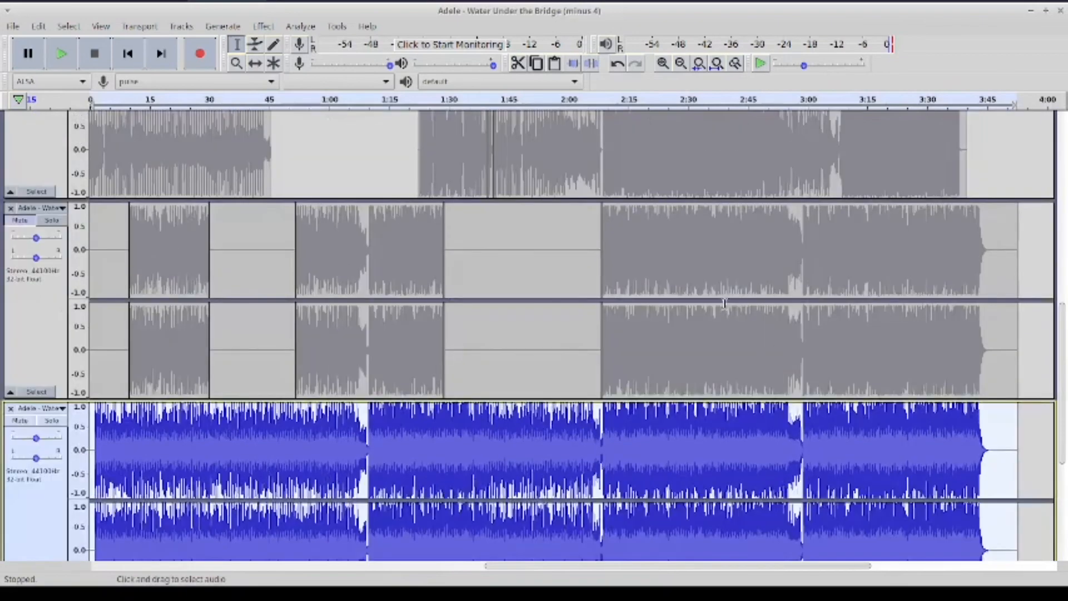
{"action": "scroll", "coordinate": [720, 302], "scroll_direction": "down", "scroll_amount": 4}
{"action": "scroll", "coordinate": [721, 302], "scroll_direction": "down", "scroll_amount": 2}
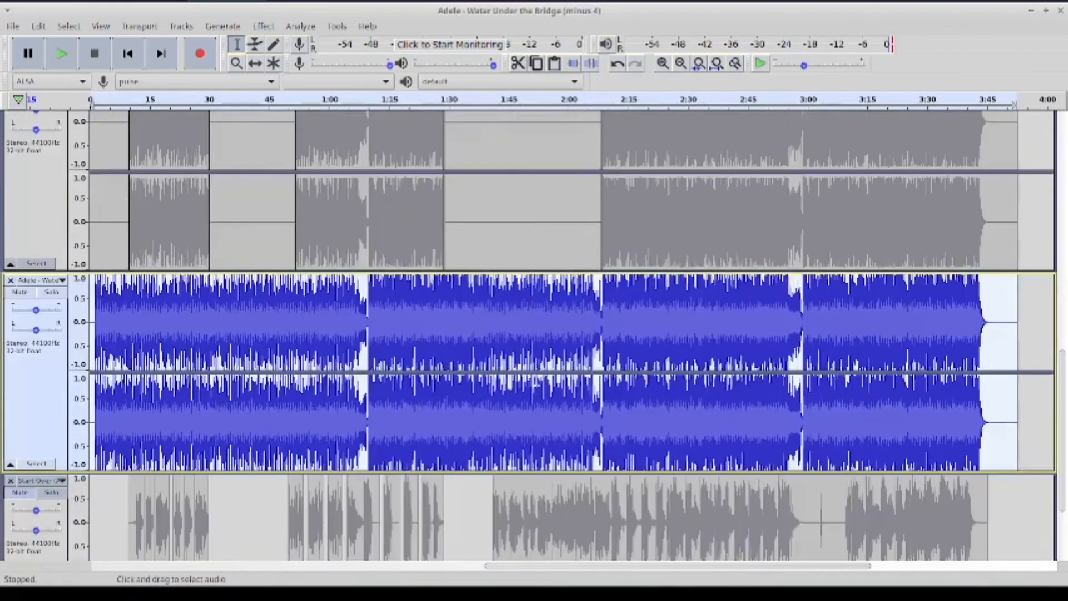
Split the imported Adele track at about 1:28.8, where the muted clip above ends, and delete everything before the cut
{"action": "left_click", "coordinate": [443, 298]}
{"action": "left_click", "coordinate": [443, 290]}
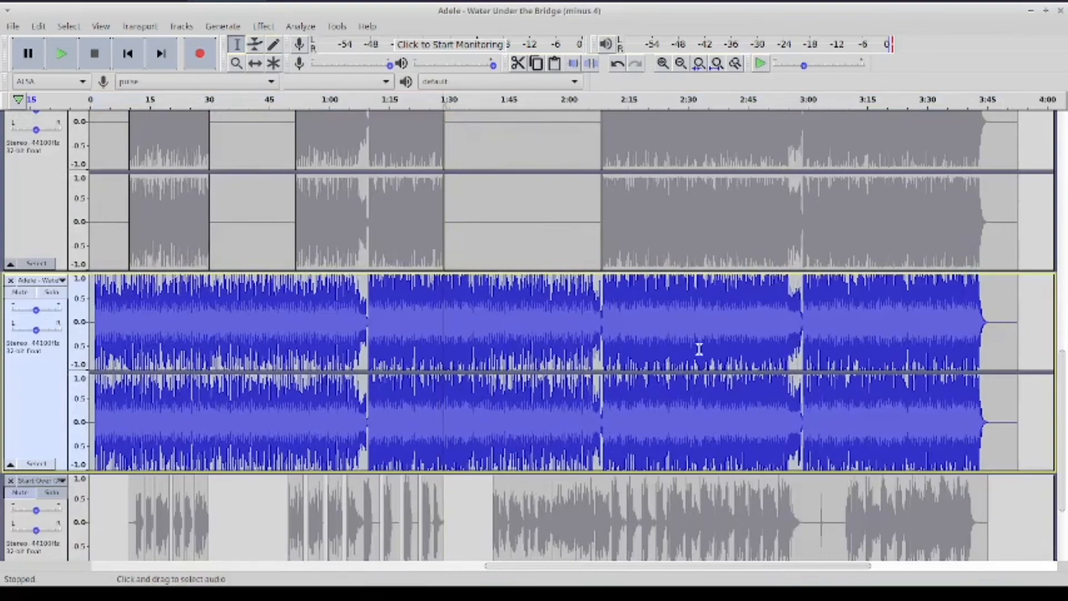
{"action": "scroll", "coordinate": [700, 349], "scroll_direction": "up", "scroll_amount": 3}
{"action": "scroll", "coordinate": [700, 348], "scroll_direction": "up", "scroll_amount": 4}
{"action": "scroll", "coordinate": [699, 349], "scroll_direction": "down", "scroll_amount": 4}
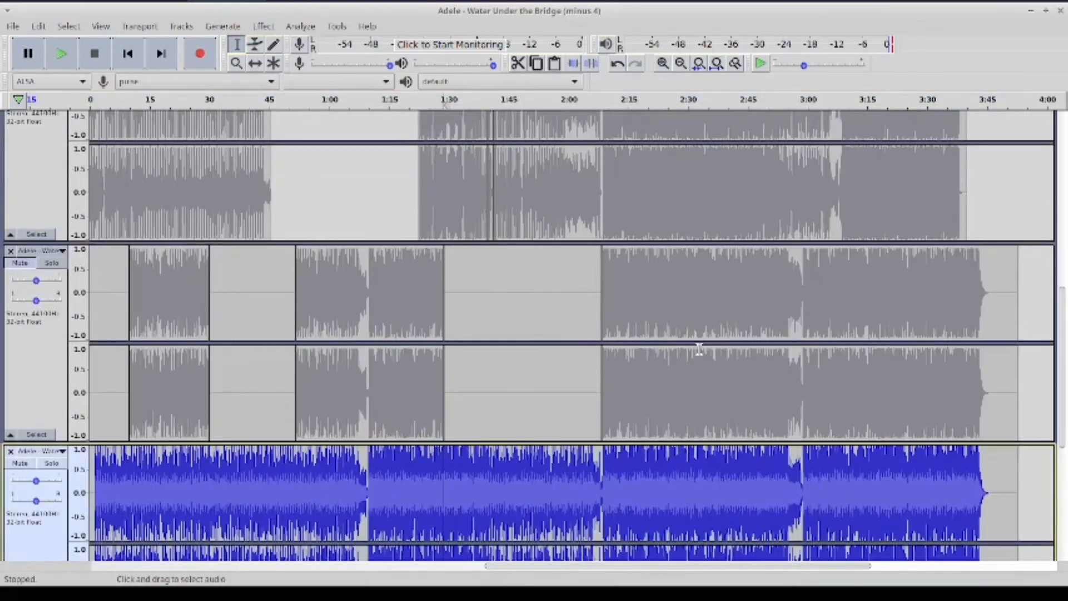
{"action": "key", "text": "space"}
{"action": "scroll", "coordinate": [687, 308], "scroll_direction": "down", "scroll_amount": 4}
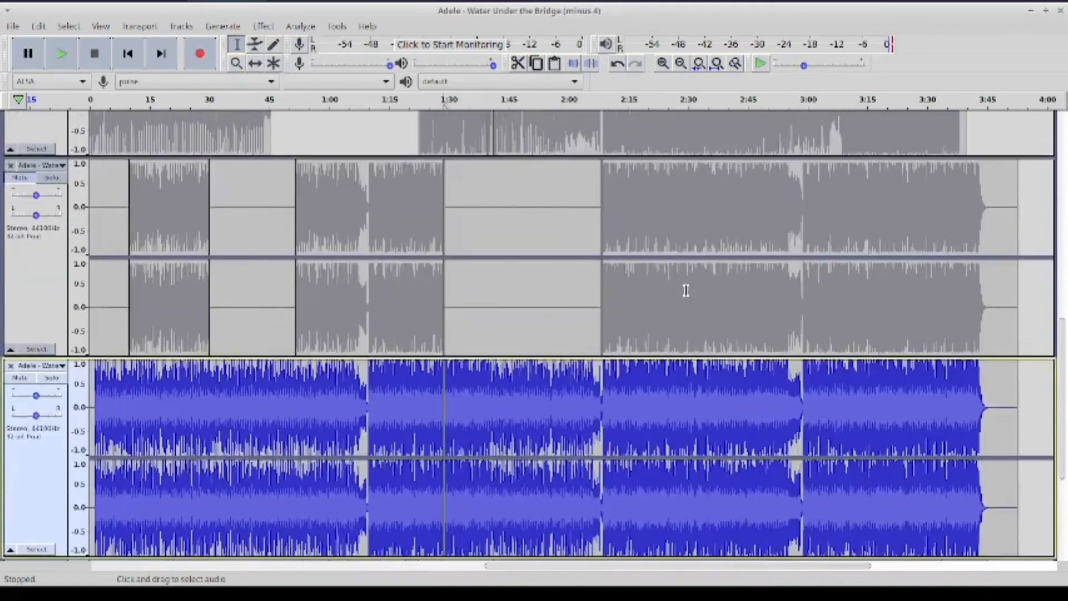
{"action": "left_click", "coordinate": [370, 287]}
{"action": "key", "text": "shift+Home"}
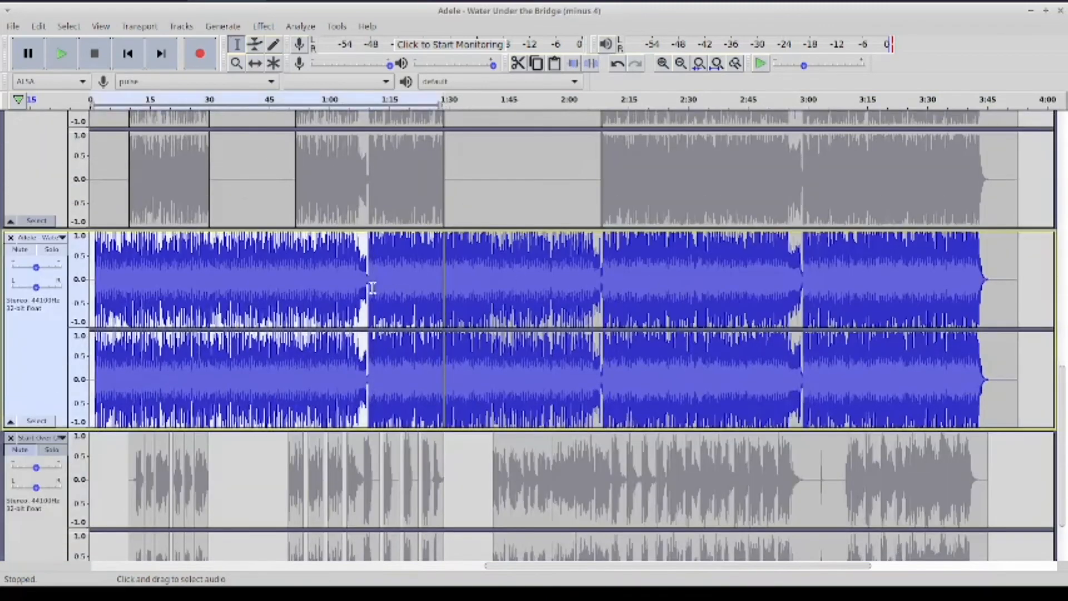
{"action": "key", "text": "Delete"}
Split the imported Adele track at about 2:08.7, just before the loud section, and delete everything after the cut
{"action": "left_click", "coordinate": [727, 277]}
{"action": "scroll", "coordinate": [711, 274], "scroll_direction": "down", "scroll_amount": 2}
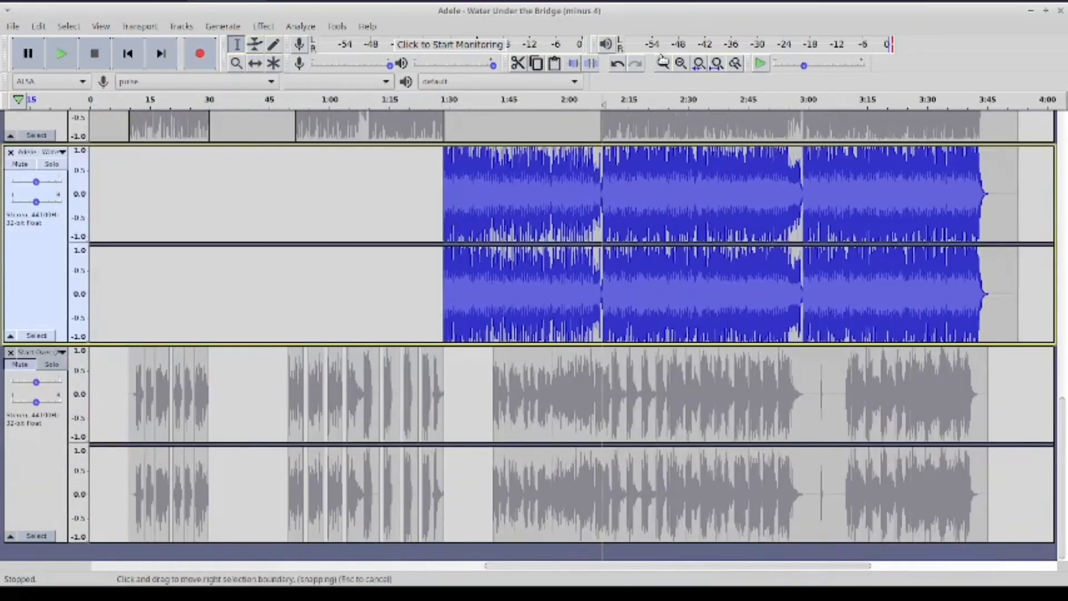
{"action": "scroll", "coordinate": [599, 178], "scroll_direction": "up", "scroll_amount": 5}
{"action": "left_click", "coordinate": [621, 192]}
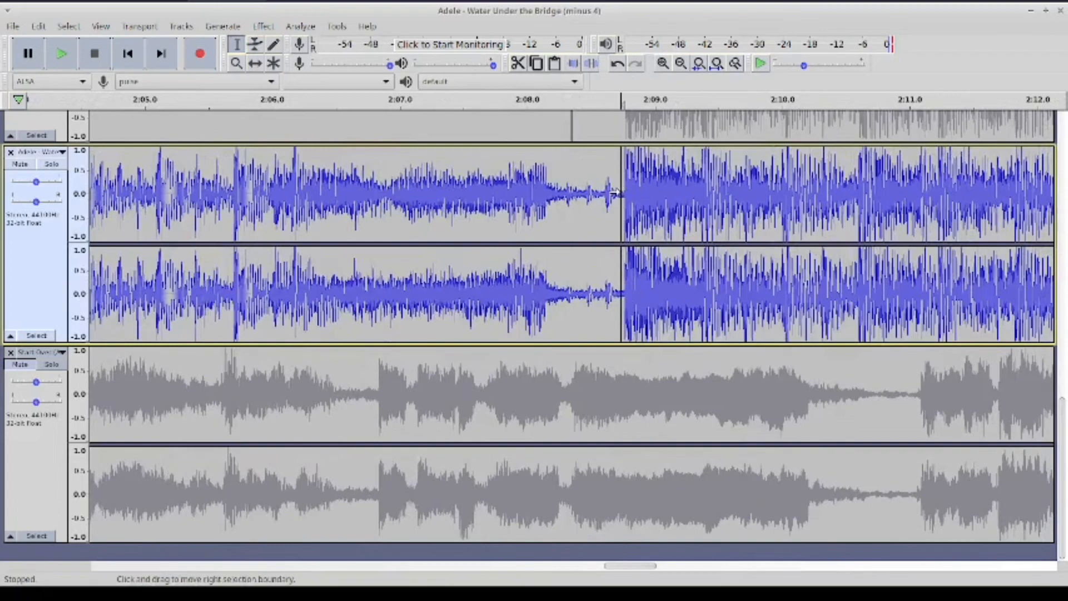
{"action": "left_click", "coordinate": [680, 63]}
{"action": "left_click", "coordinate": [681, 63]}
{"action": "left_click", "coordinate": [680, 63]}
{"action": "left_click", "coordinate": [680, 63]}
{"action": "left_click", "coordinate": [680, 62]}
{"action": "scroll", "coordinate": [612, 342], "scroll_direction": "up", "scroll_amount": 5}
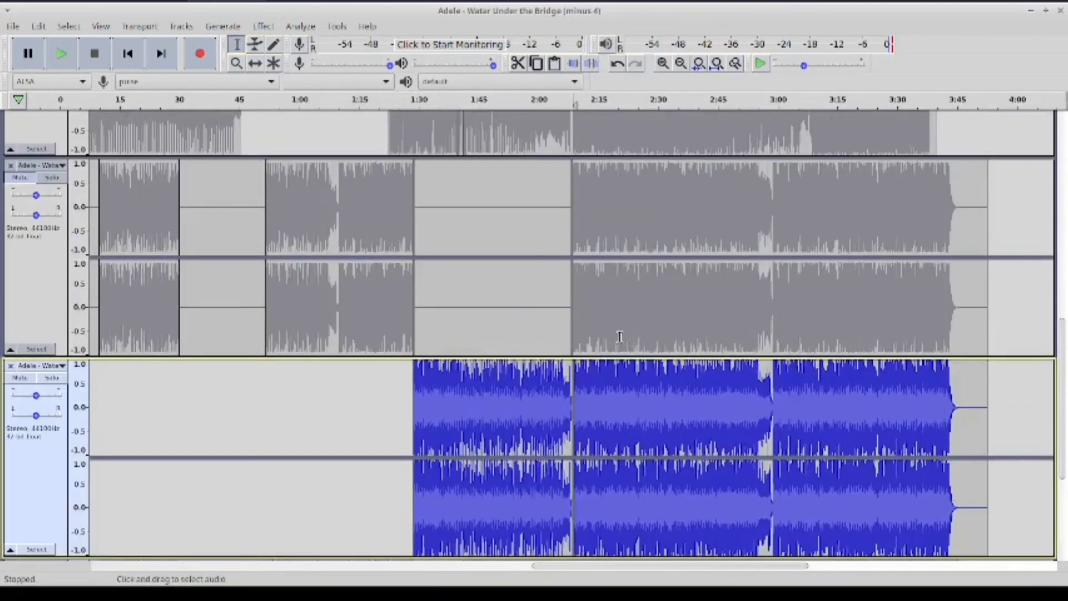
{"action": "key", "text": "shift+End"}
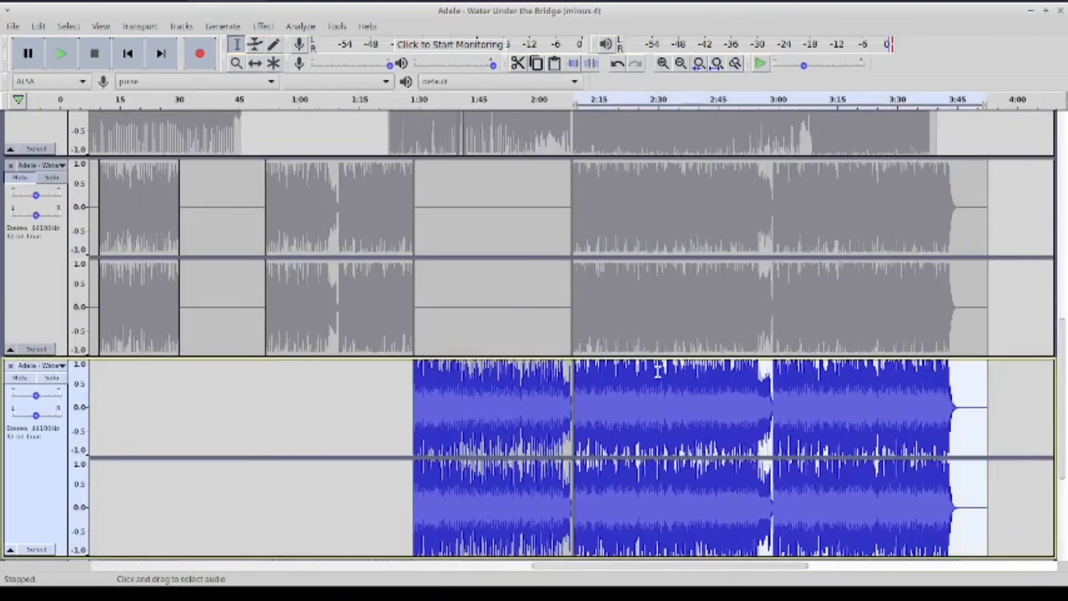
{"action": "key", "text": "Delete"}
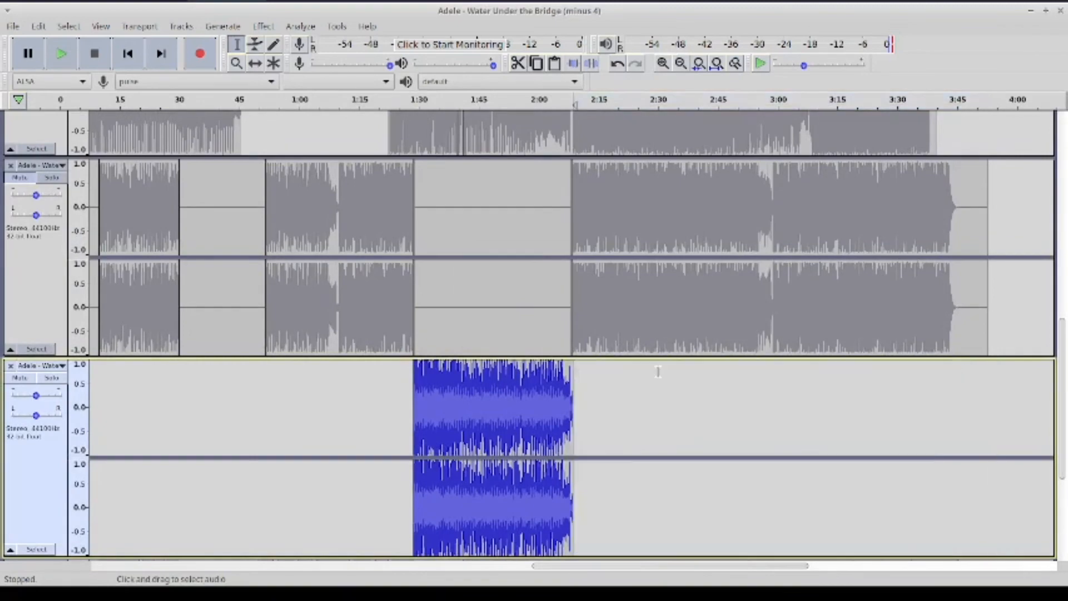
Split the muted Adele track at the imported clip's end and remove its quiet snippet from about 2:08.35 to 2:08.7
{"action": "left_click", "coordinate": [568, 327]}
{"action": "left_click", "coordinate": [662, 63]}
{"action": "left_click", "coordinate": [661, 63]}
{"action": "left_click", "coordinate": [662, 63]}
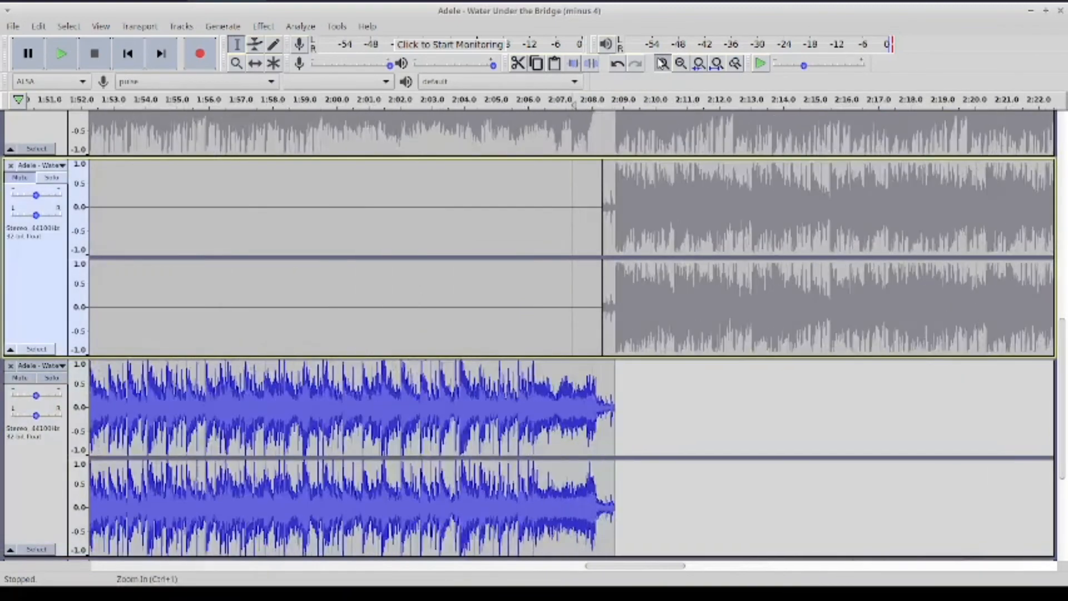
{"action": "left_click", "coordinate": [662, 63]}
{"action": "left_click", "coordinate": [662, 63]}
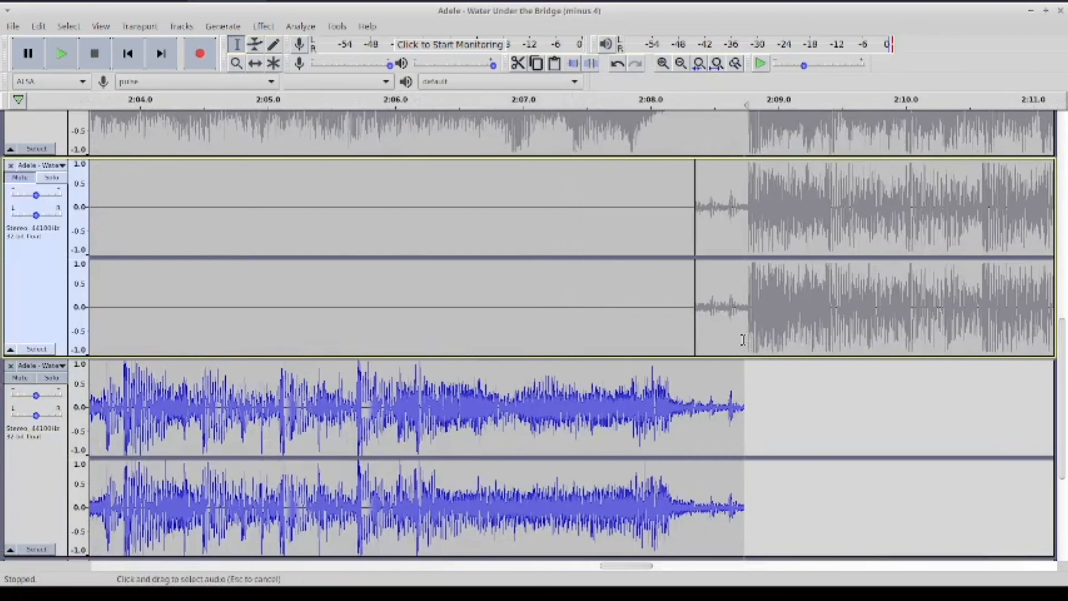
{"action": "left_click", "coordinate": [740, 339]}
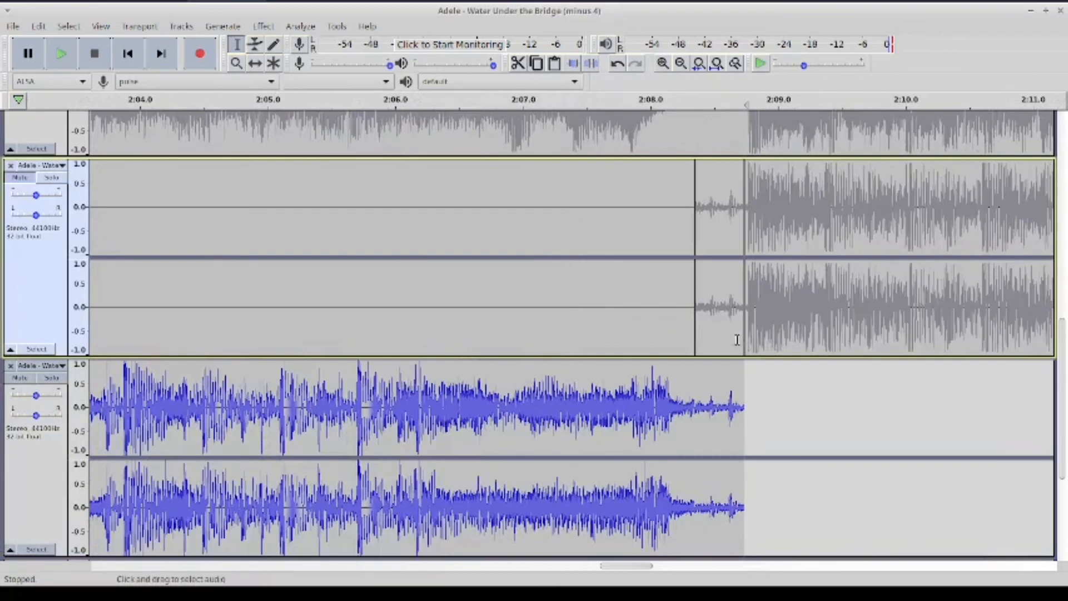
{"action": "double_click", "coordinate": [736, 340]}
{"action": "key", "text": "ctrl+alt+k"}
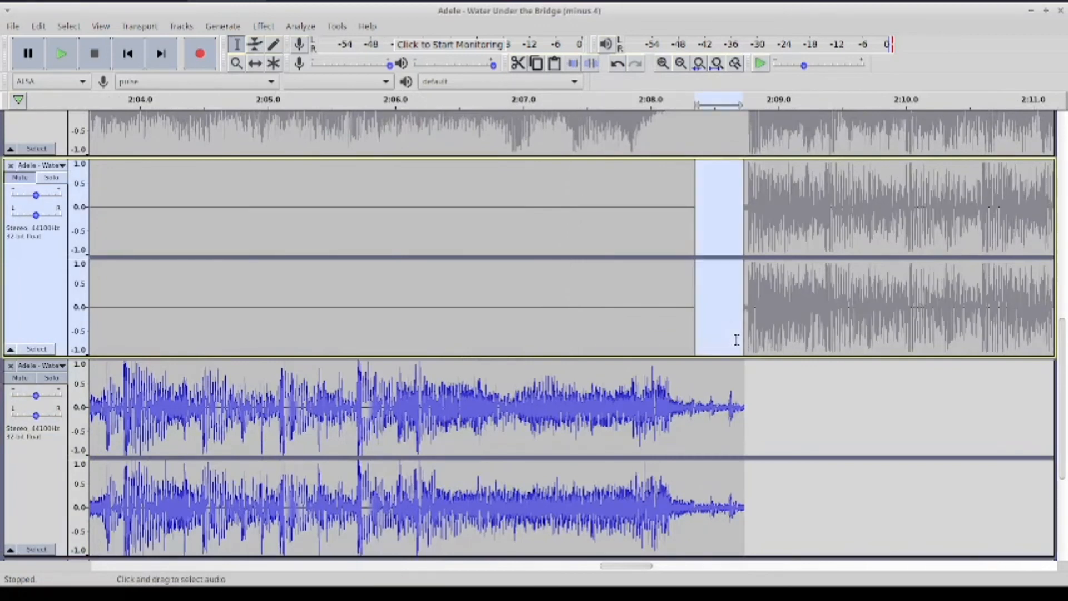
Delete the silent clip between about 1:28.8 and 2:08.35 in the muted Adele track, leaving the gap open
{"action": "double_click", "coordinate": [610, 294]}
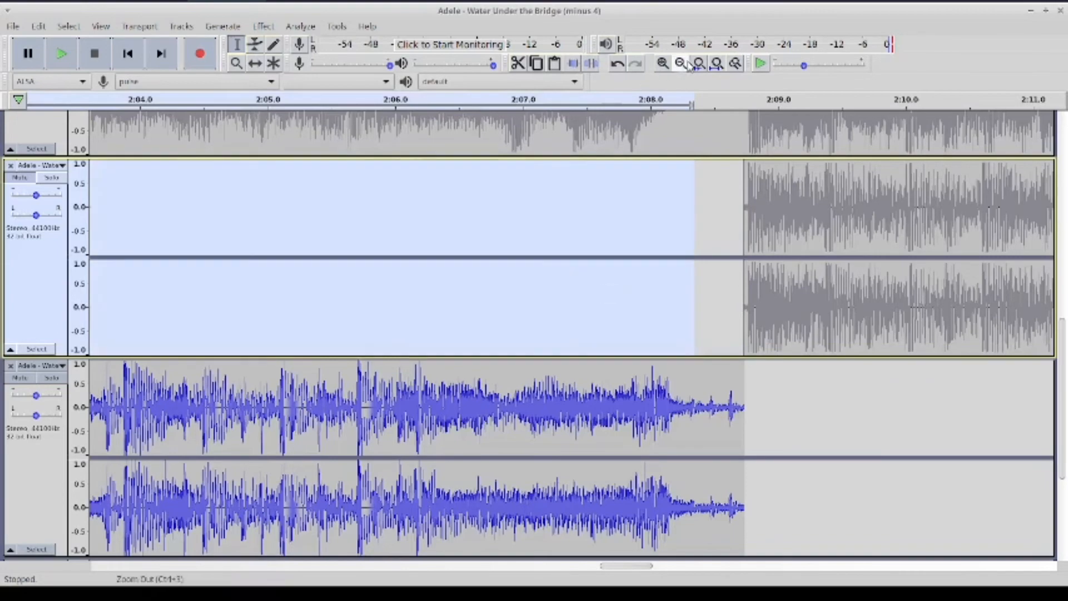
{"action": "left_click", "coordinate": [689, 65]}
{"action": "left_click", "coordinate": [688, 65]}
{"action": "left_click", "coordinate": [689, 65]}
Move the trimmed imported Adele clip up into the gap in the muted Adele track, keeping its time position
{"action": "left_click", "coordinate": [340, 362]}
{"action": "scroll", "coordinate": [342, 364], "scroll_direction": "down", "scroll_amount": 1}
{"action": "scroll", "coordinate": [342, 364], "scroll_direction": "left", "scroll_amount": 2}
{"action": "scroll", "coordinate": [342, 364], "scroll_direction": "left", "scroll_amount": 3}
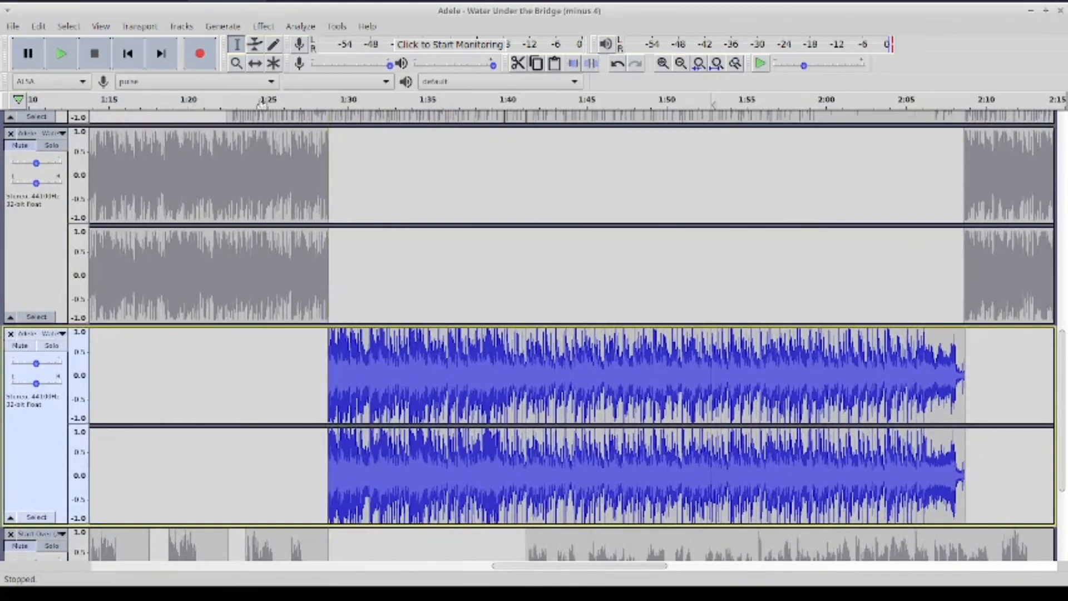
{"action": "left_click", "coordinate": [254, 63]}
{"action": "left_click_drag", "start_coordinate": [462, 304], "coordinate": [463, 130]}
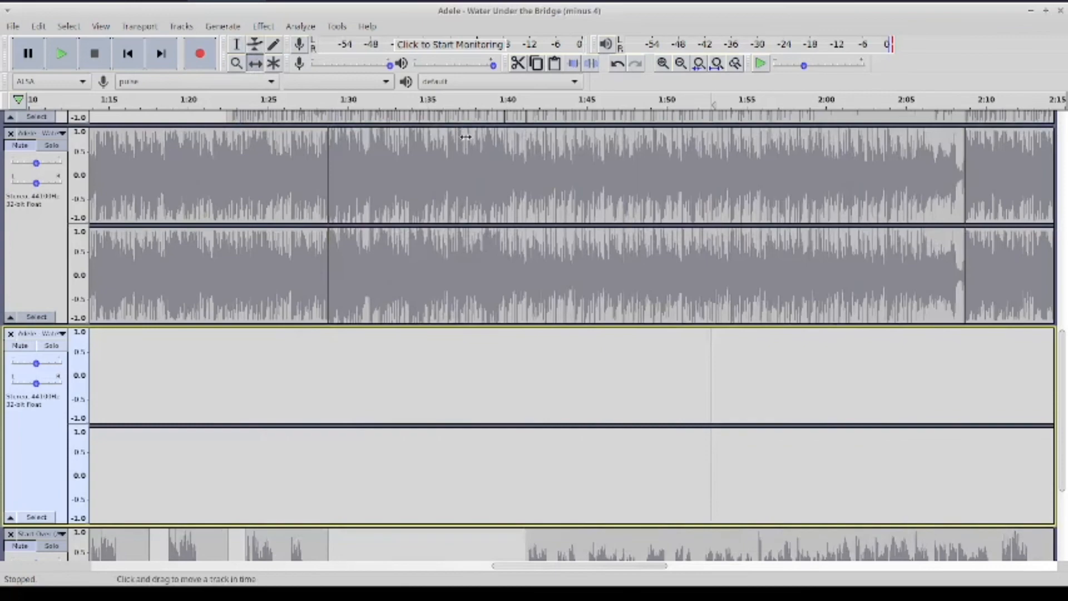
Unmute the Adele track whose gap was filled, start playback at about 1:53, and mute the 48000 Hz full Adele track
{"action": "left_click", "coordinate": [21, 145]}
{"action": "scroll", "coordinate": [363, 267], "scroll_direction": "up", "scroll_amount": 3}
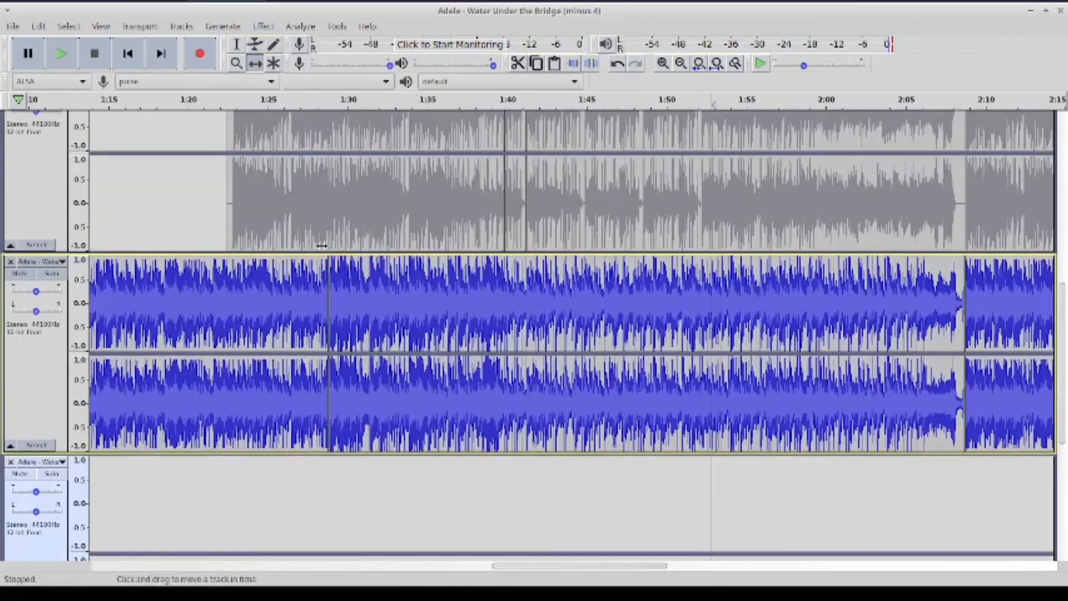
{"action": "left_click", "coordinate": [61, 53]}
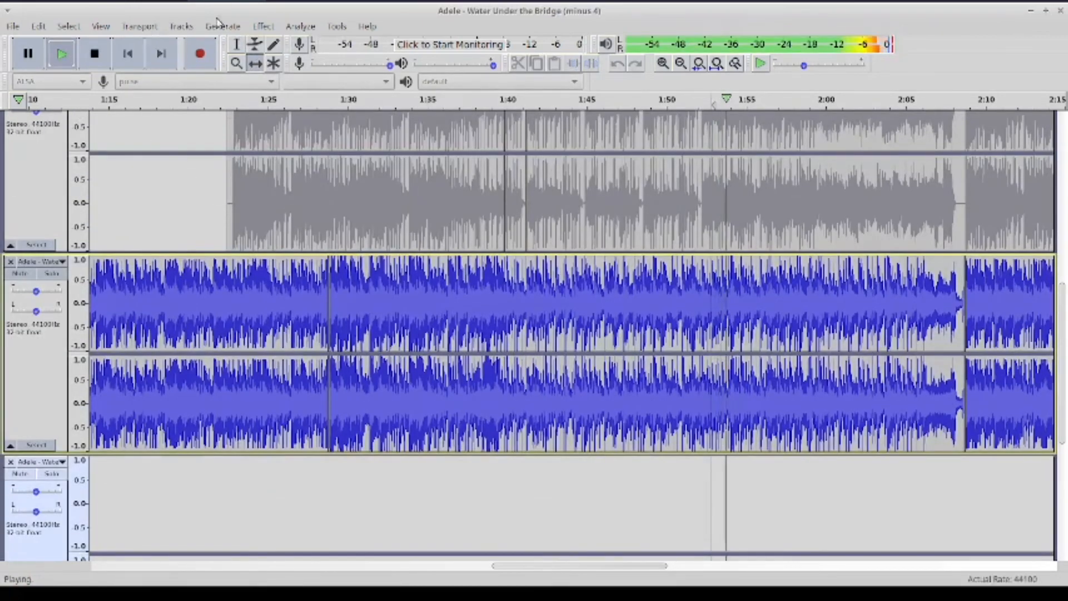
{"action": "scroll", "coordinate": [400, 351], "scroll_direction": "up", "scroll_amount": 5}
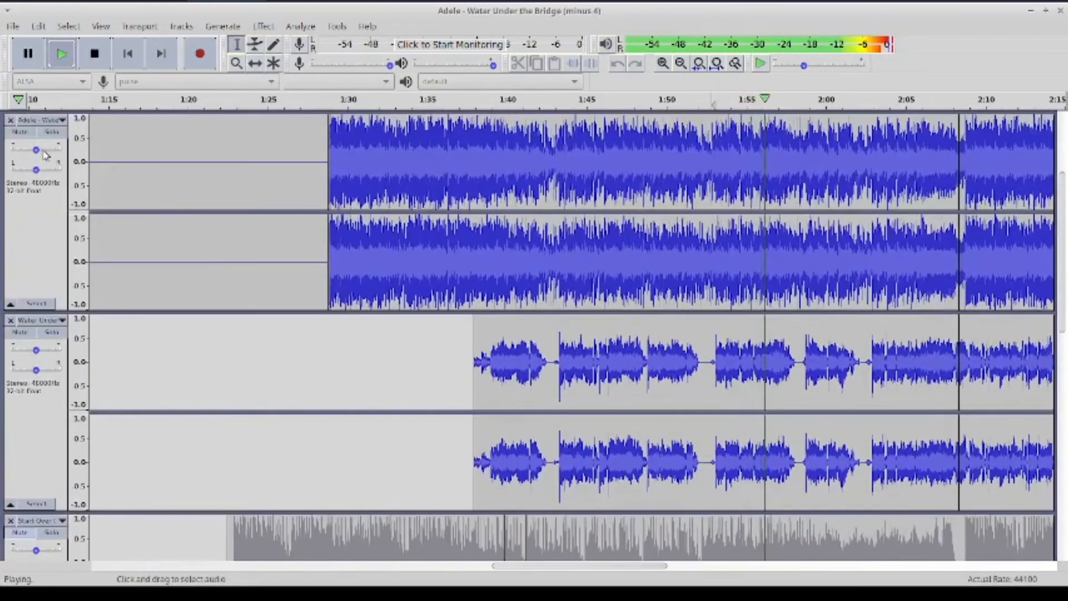
{"action": "left_click", "coordinate": [20, 132]}
{"action": "scroll", "coordinate": [452, 362], "scroll_direction": "down", "scroll_amount": 5}
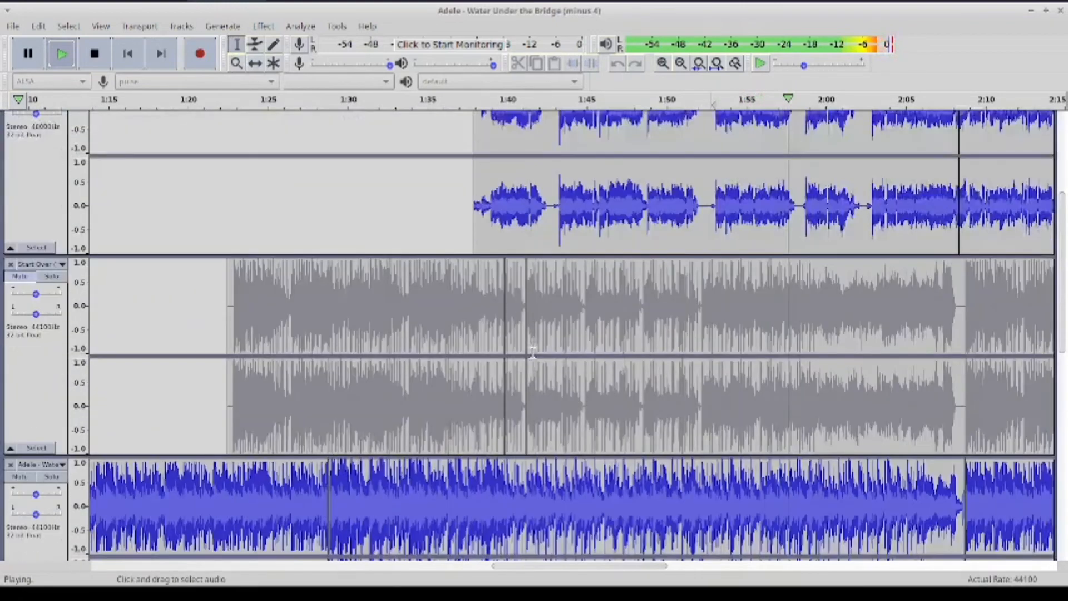
Play the mix from about 1:27 across the clip join, and again from about 1:53 under the vocals
{"action": "left_click", "coordinate": [300, 362]}
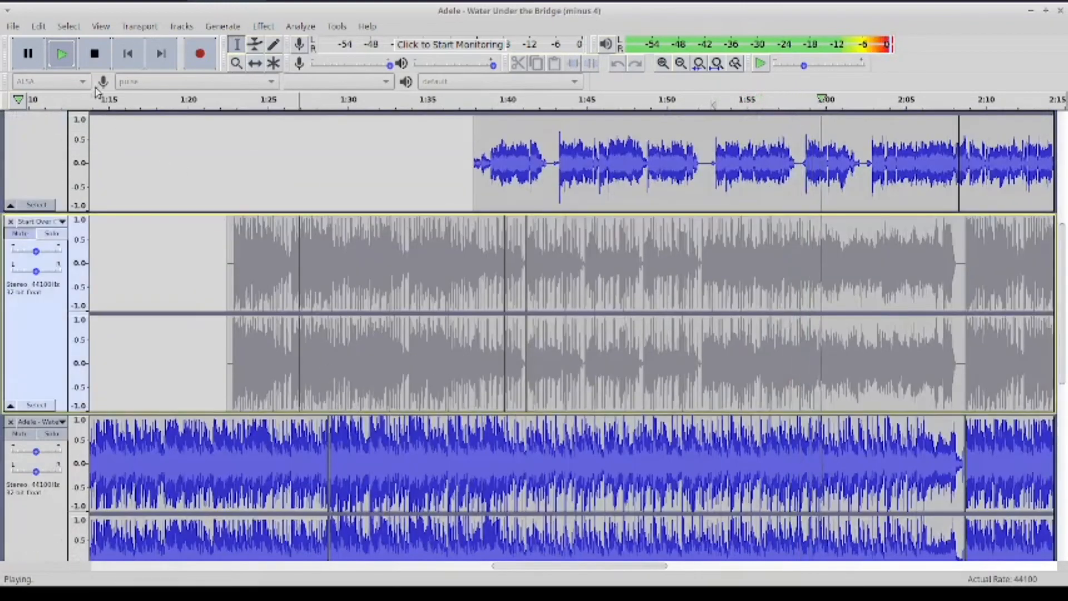
{"action": "left_click", "coordinate": [77, 61]}
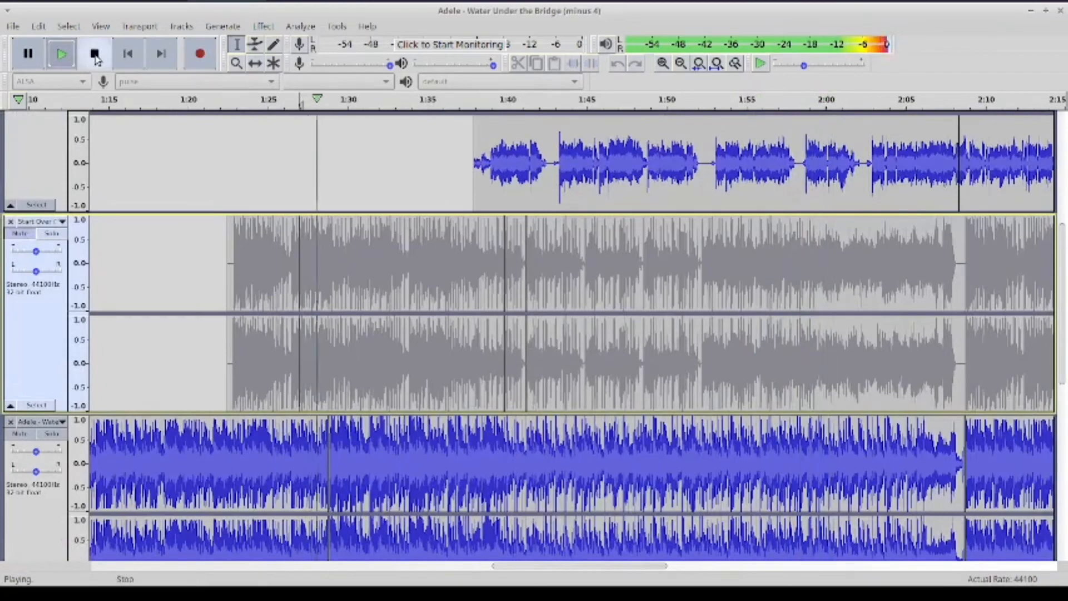
{"action": "scroll", "coordinate": [410, 456], "scroll_direction": "down", "scroll_amount": 5}
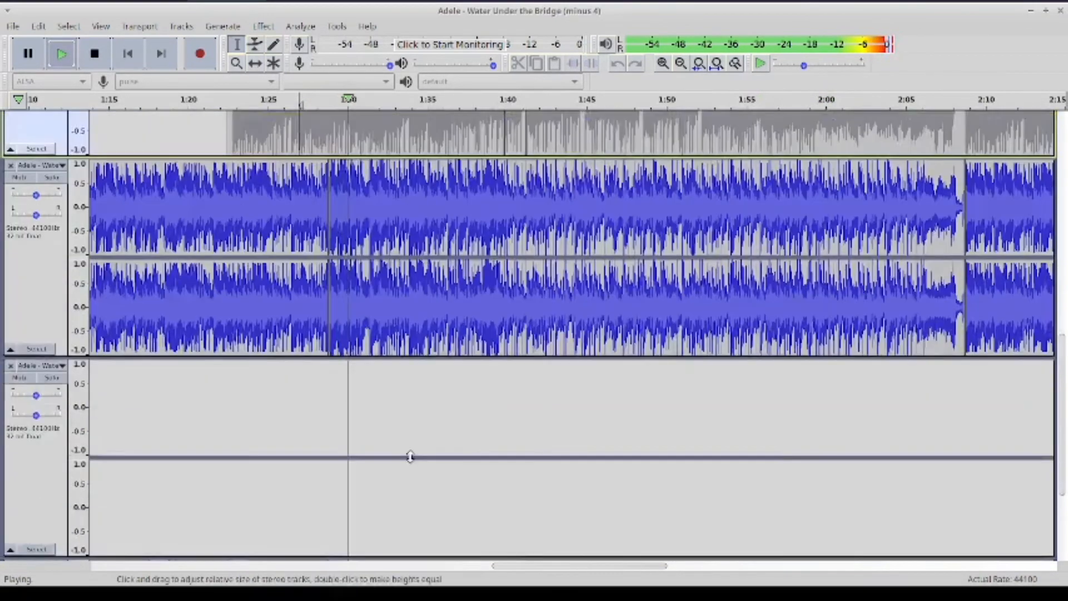
{"action": "scroll", "coordinate": [410, 456], "scroll_direction": "up", "scroll_amount": 9}
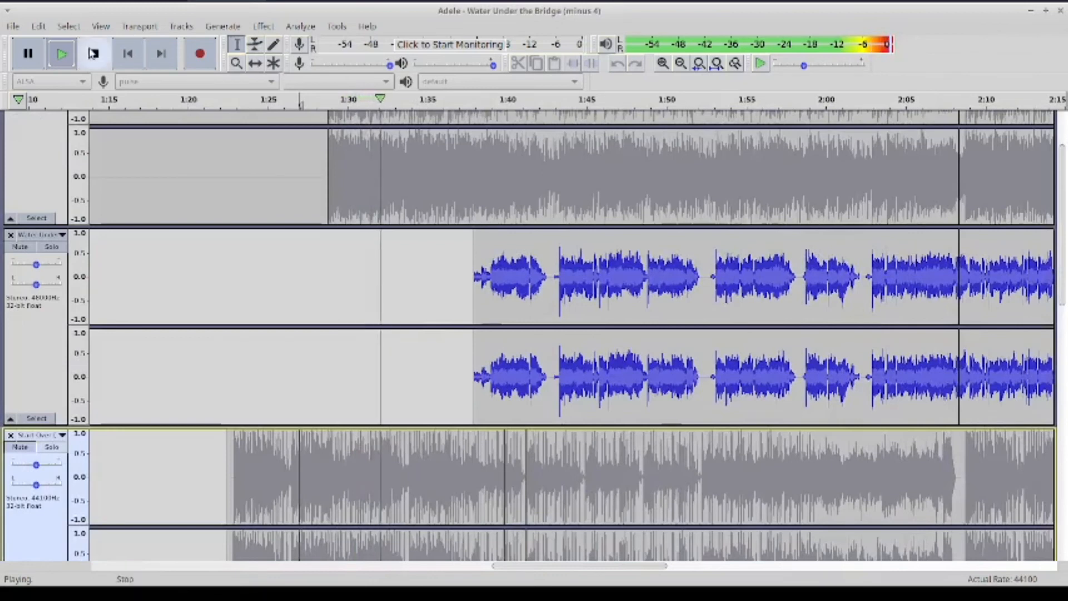
{"action": "key", "text": "space"}
{"action": "scroll", "coordinate": [522, 204], "scroll_direction": "down", "scroll_amount": 1}
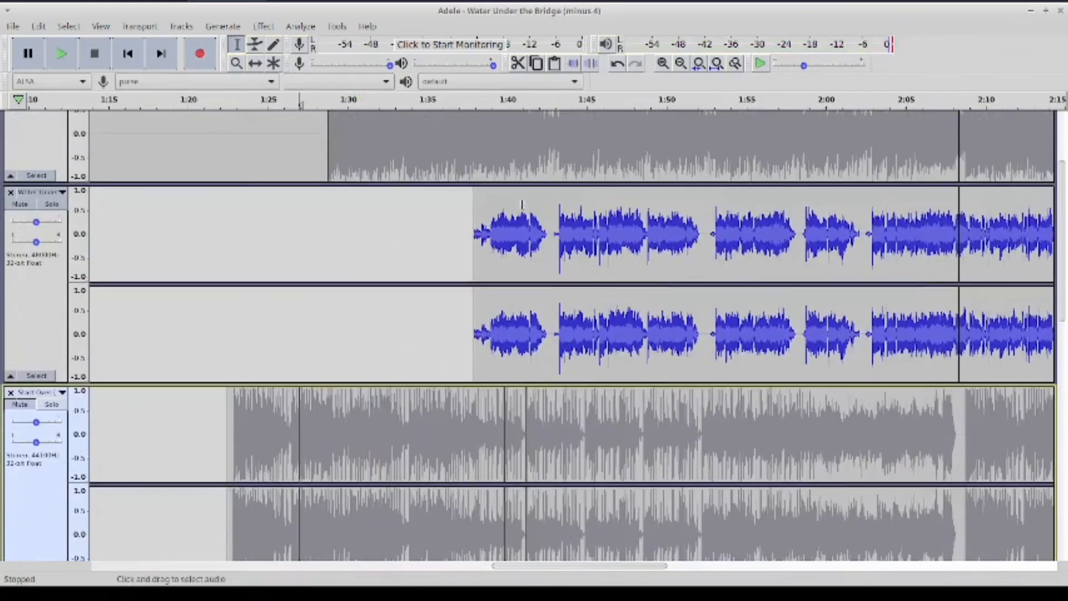
{"action": "left_click", "coordinate": [719, 251]}
{"action": "left_click", "coordinate": [62, 53]}
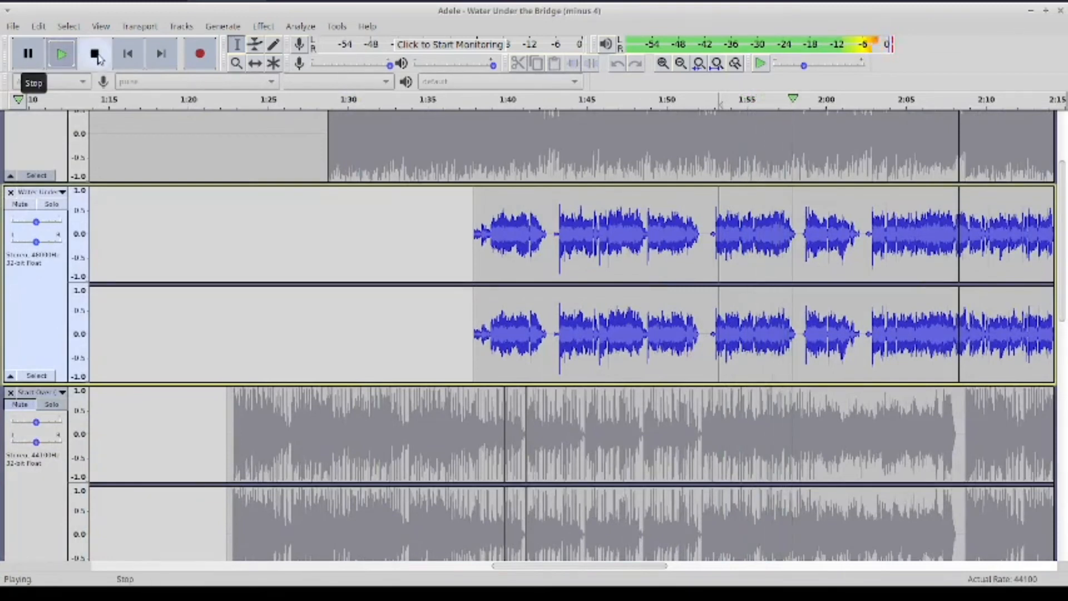
{"action": "left_click", "coordinate": [94, 54]}
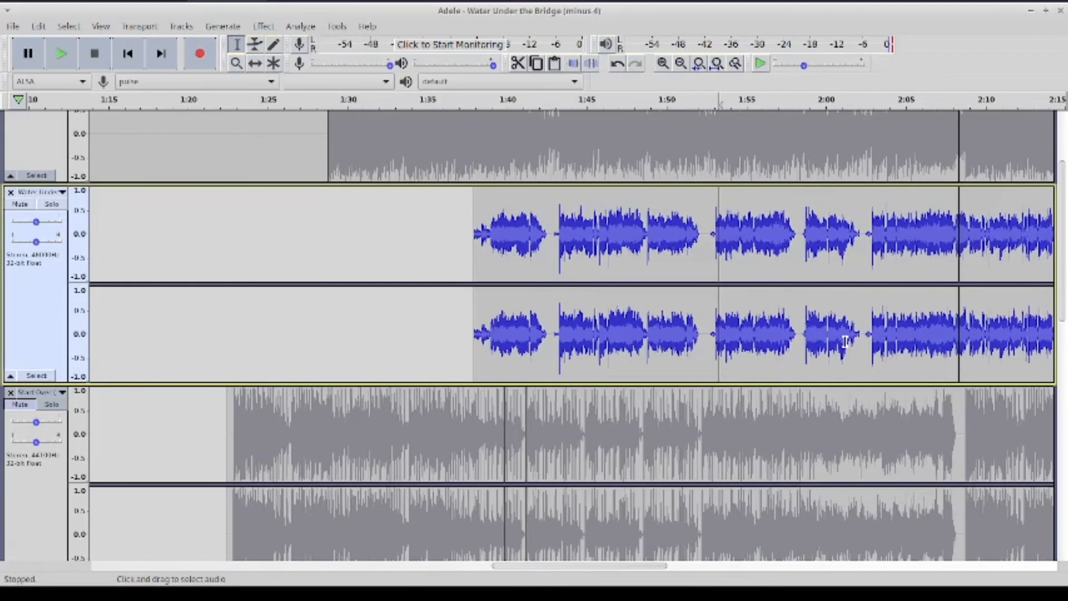
Check the computer's battery status
{"action": "scroll", "coordinate": [845, 341], "scroll_direction": "down", "scroll_amount": 3}
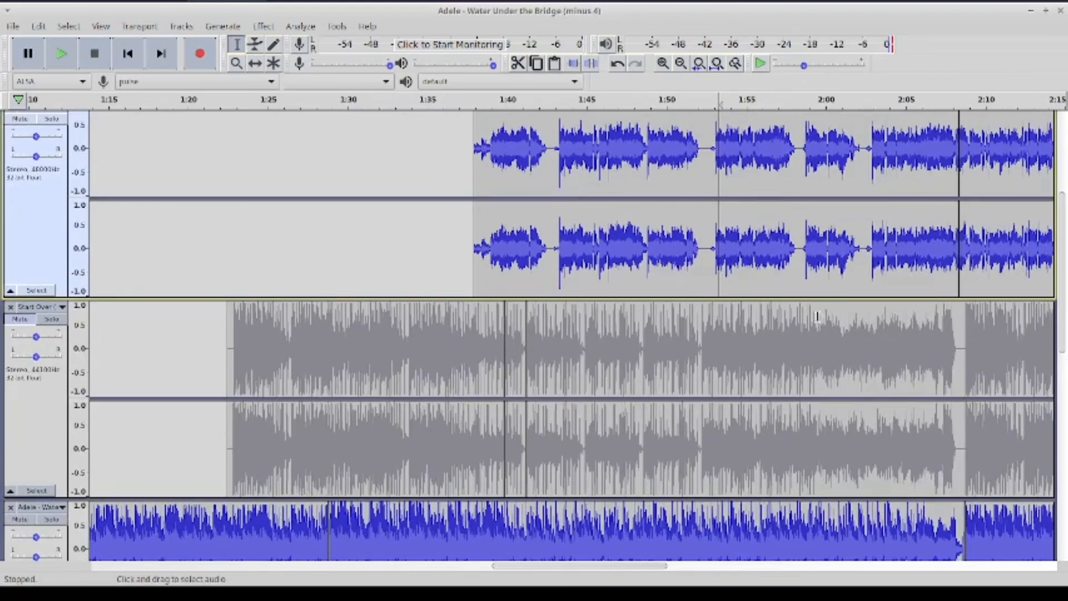
{"action": "left_click", "coordinate": [953, 1]}
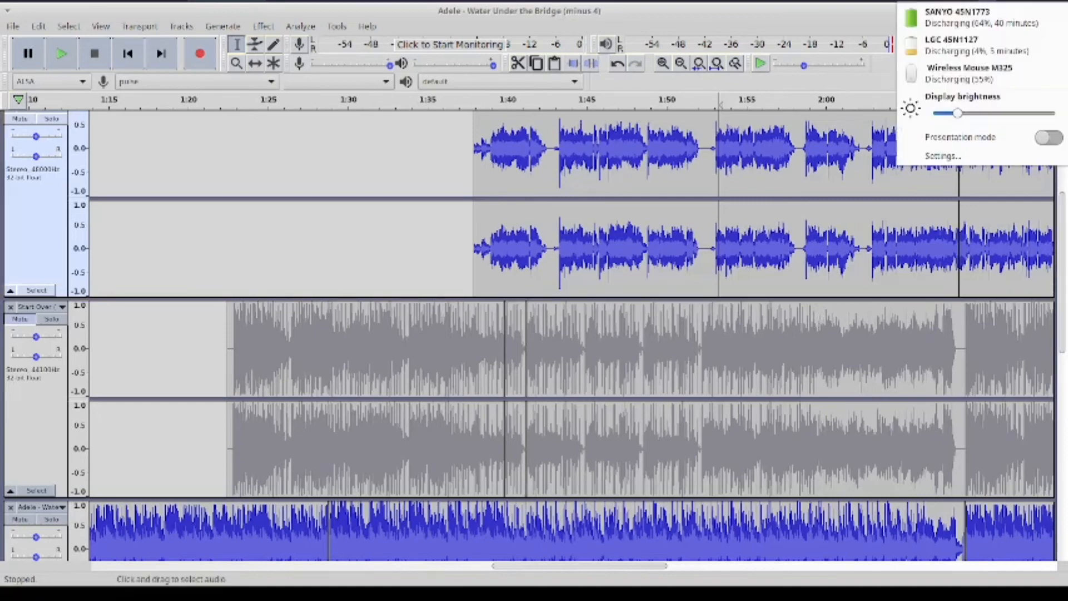
{"action": "left_click", "coordinate": [952, 1]}
Split the Water Under vocals at about 2:08.15 and delete the short snippet up to the existing cut at 2:08.35, leaving the gap open
{"action": "scroll", "coordinate": [843, 180], "scroll_direction": "right", "scroll_amount": 5}
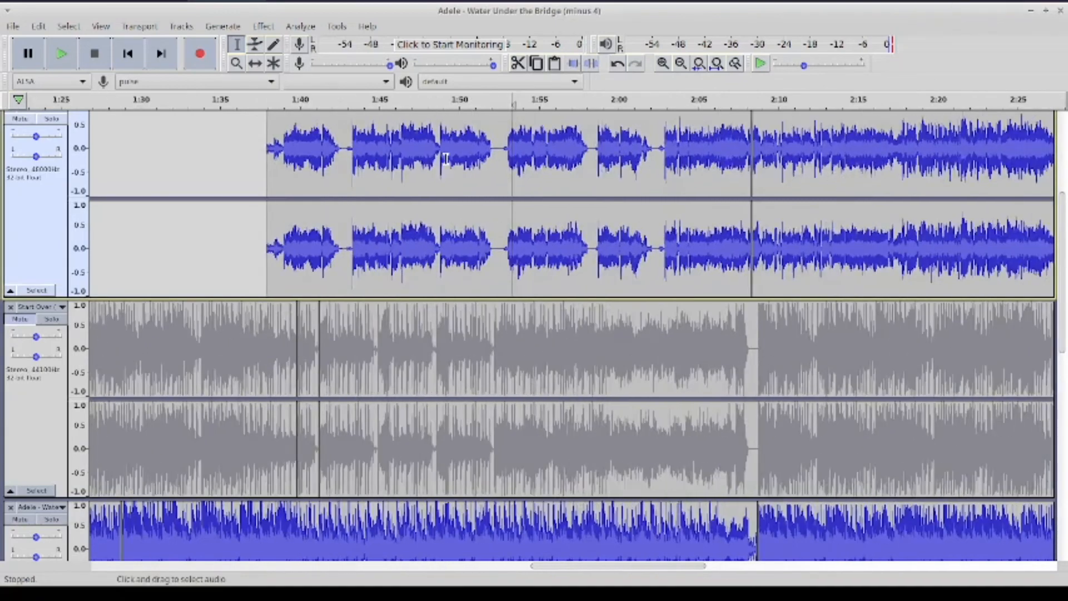
{"action": "scroll", "coordinate": [153, 126], "scroll_direction": "up", "scroll_amount": 1}
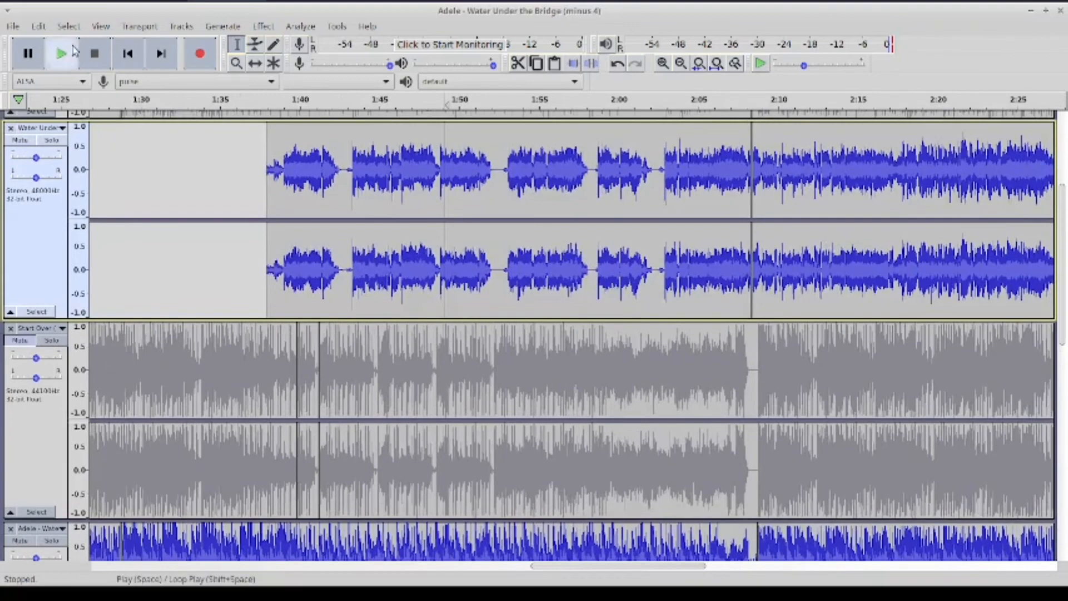
{"action": "scroll", "coordinate": [770, 256], "scroll_direction": "up", "scroll_amount": 2}
{"action": "left_click", "coordinate": [701, 261]}
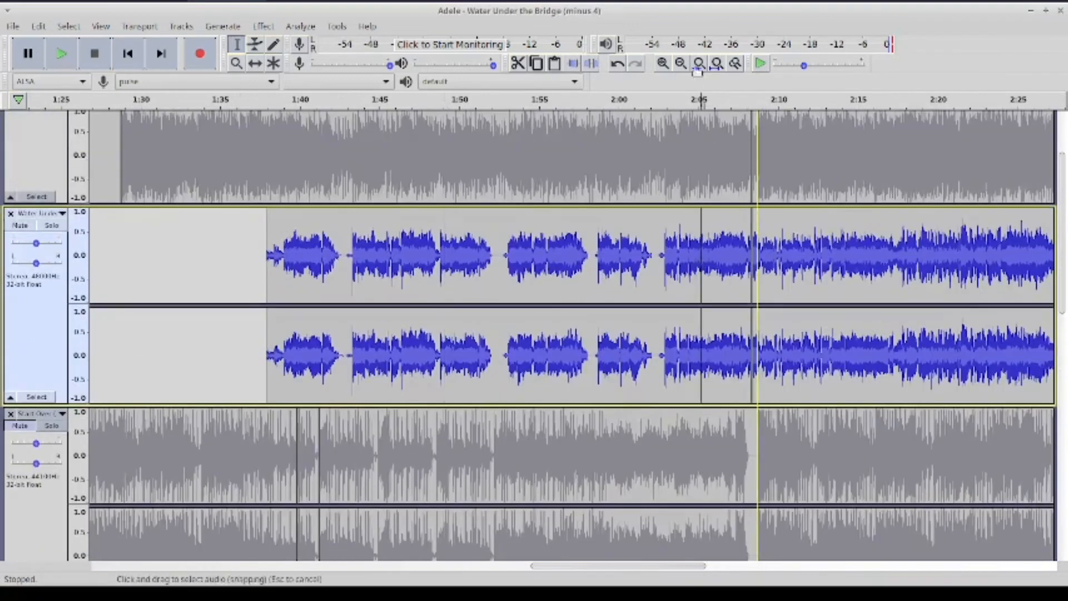
{"action": "left_click", "coordinate": [663, 63]}
{"action": "left_click", "coordinate": [662, 63]}
{"action": "left_click", "coordinate": [628, 247]}
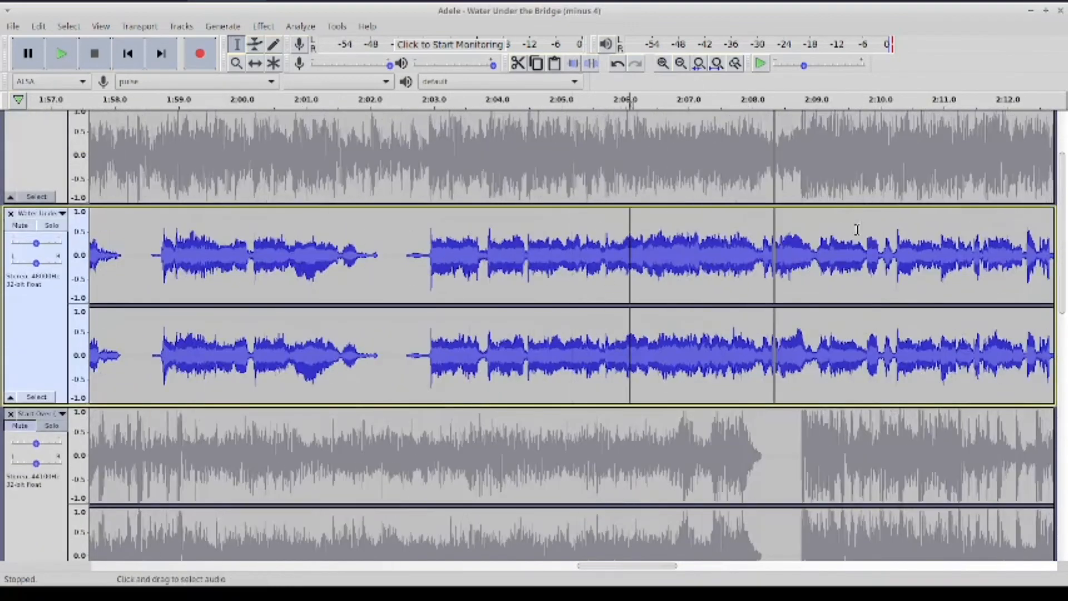
{"action": "left_click", "coordinate": [761, 249]}
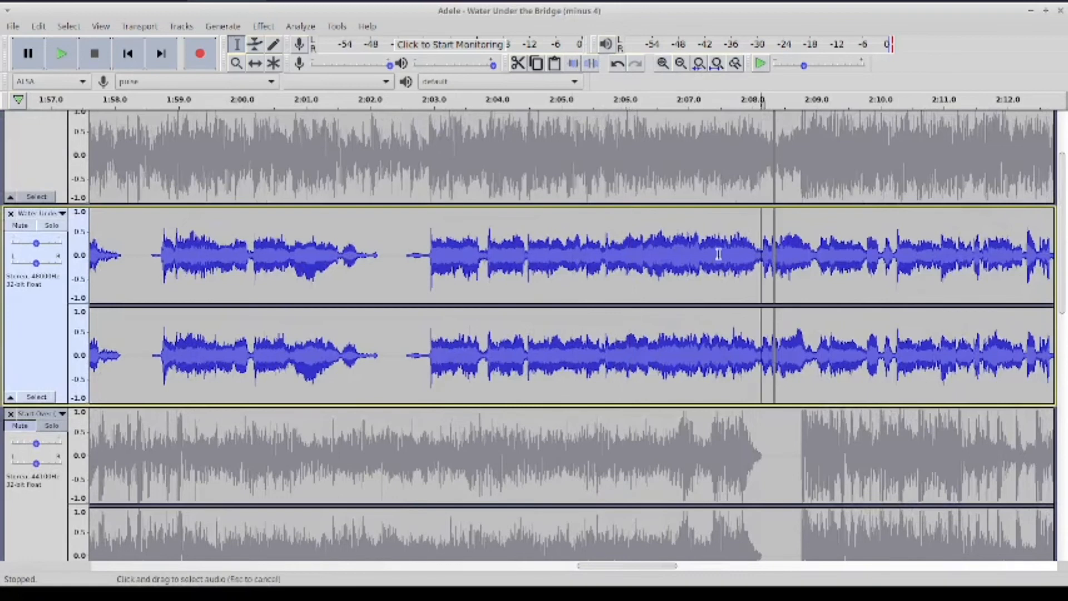
{"action": "left_click", "coordinate": [66, 64]}
{"action": "double_click", "coordinate": [766, 250]}
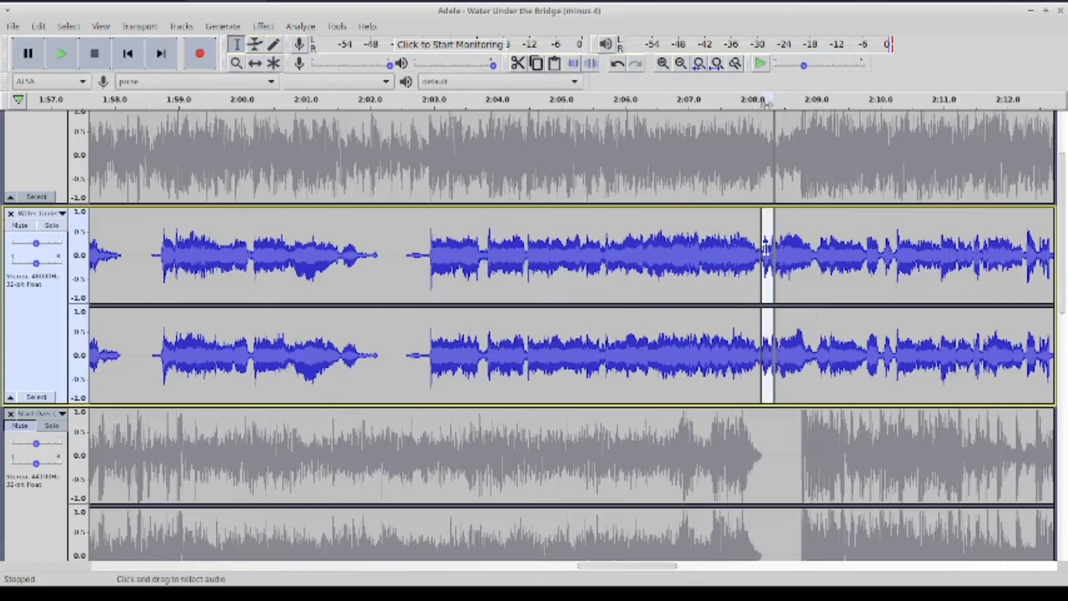
{"action": "key", "text": "Delete"}
Play the mix from about 2:04.5 to hear the transition across the new vocal gap
{"action": "left_click", "coordinate": [736, 251]}
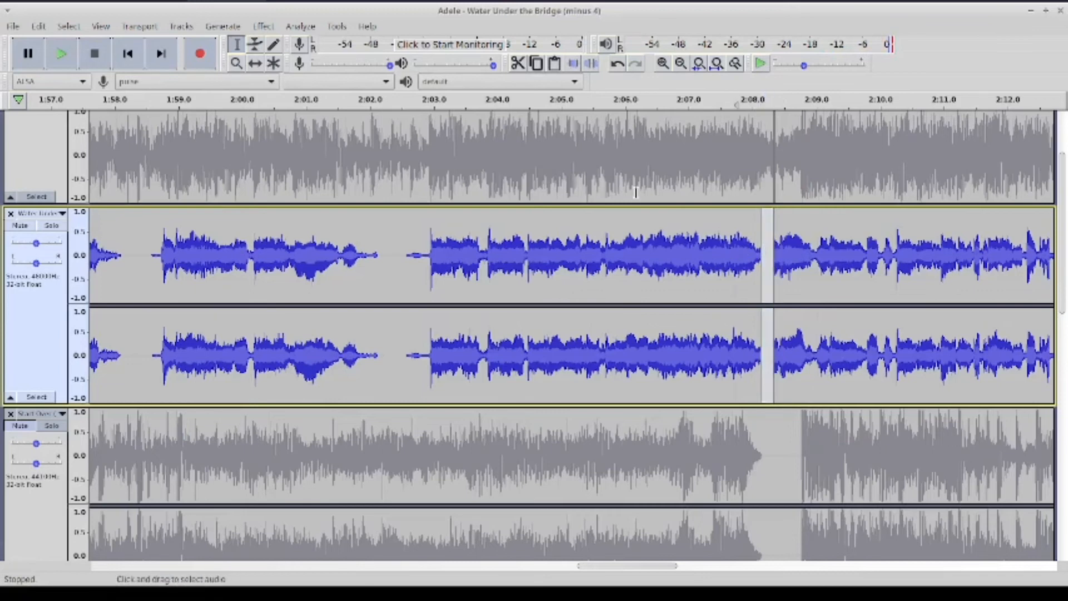
{"action": "left_click", "coordinate": [531, 250]}
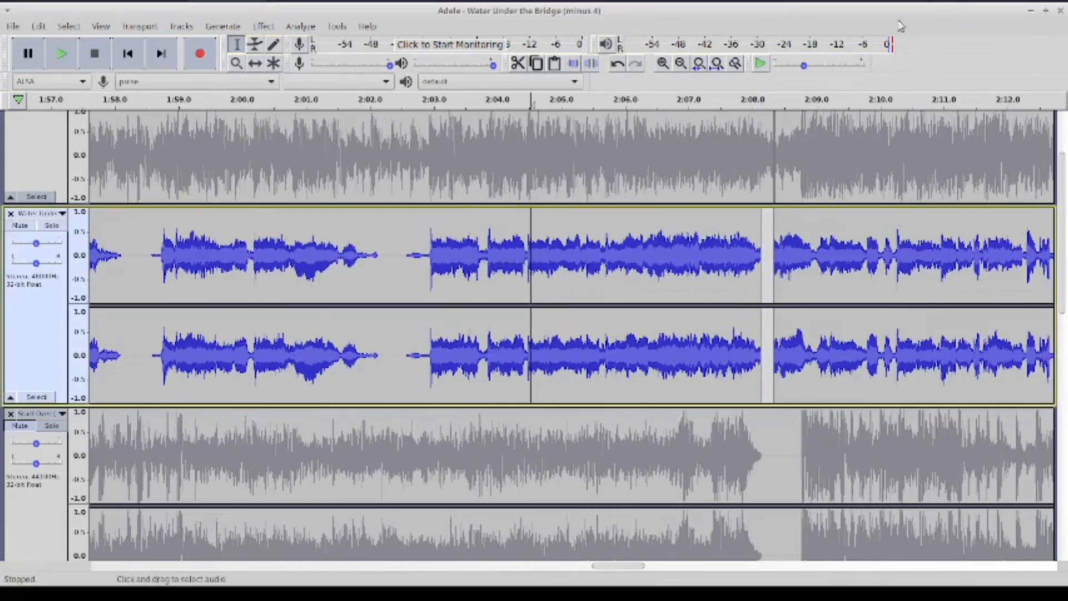
{"action": "left_click", "coordinate": [73, 59]}
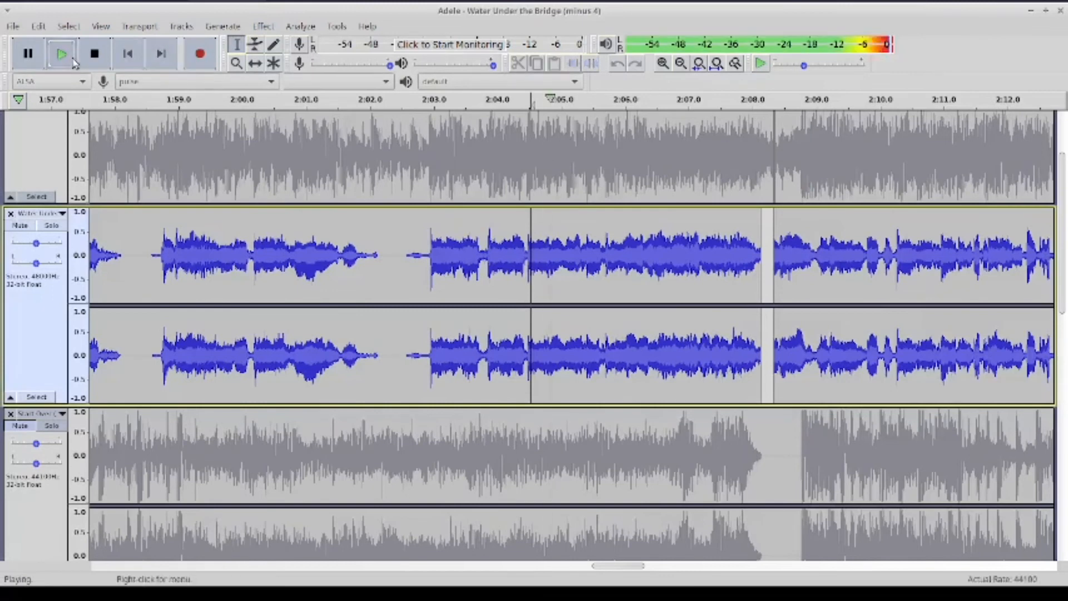
{"action": "left_click", "coordinate": [30, 54]}
{"action": "left_click", "coordinate": [94, 53]}
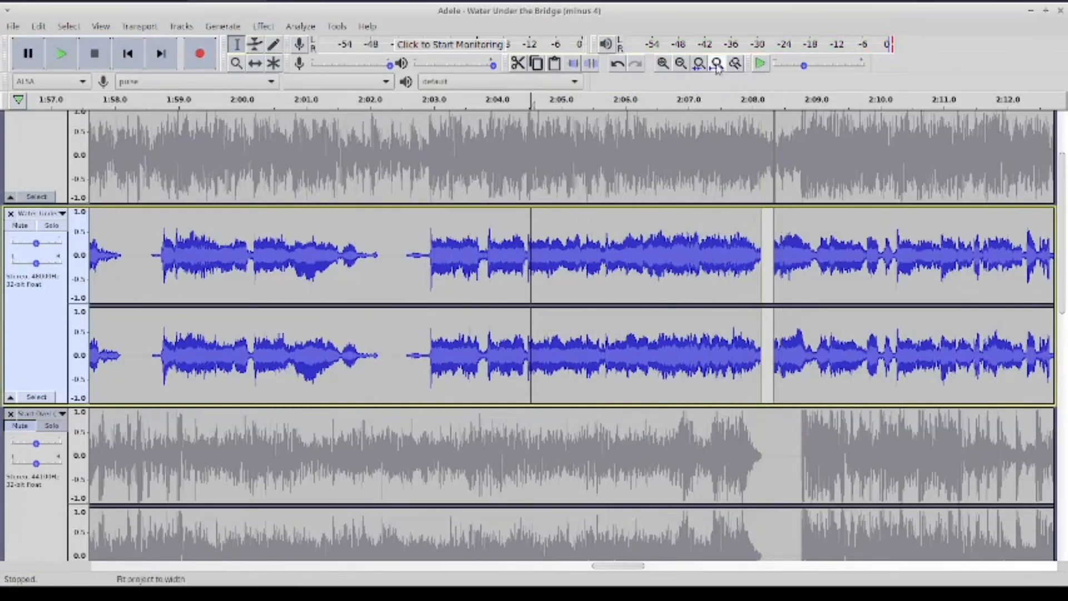
Silence the filled Adele track from the cut at about 2:08.7 to about 2:23.3
{"action": "left_click", "coordinate": [682, 64]}
{"action": "left_click", "coordinate": [681, 64]}
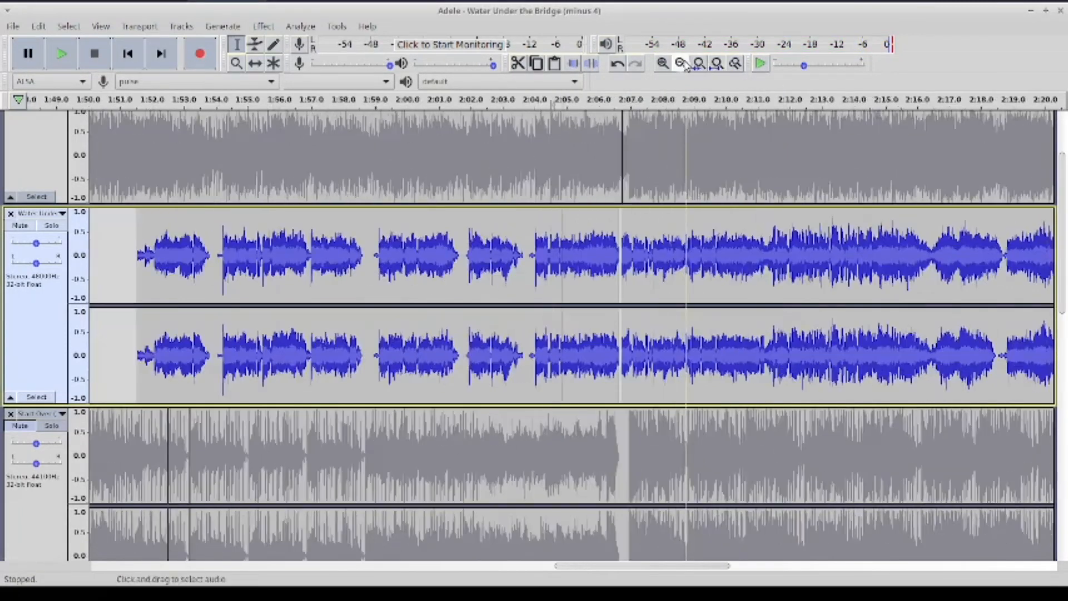
{"action": "scroll", "coordinate": [703, 279], "scroll_direction": "up", "scroll_amount": 4}
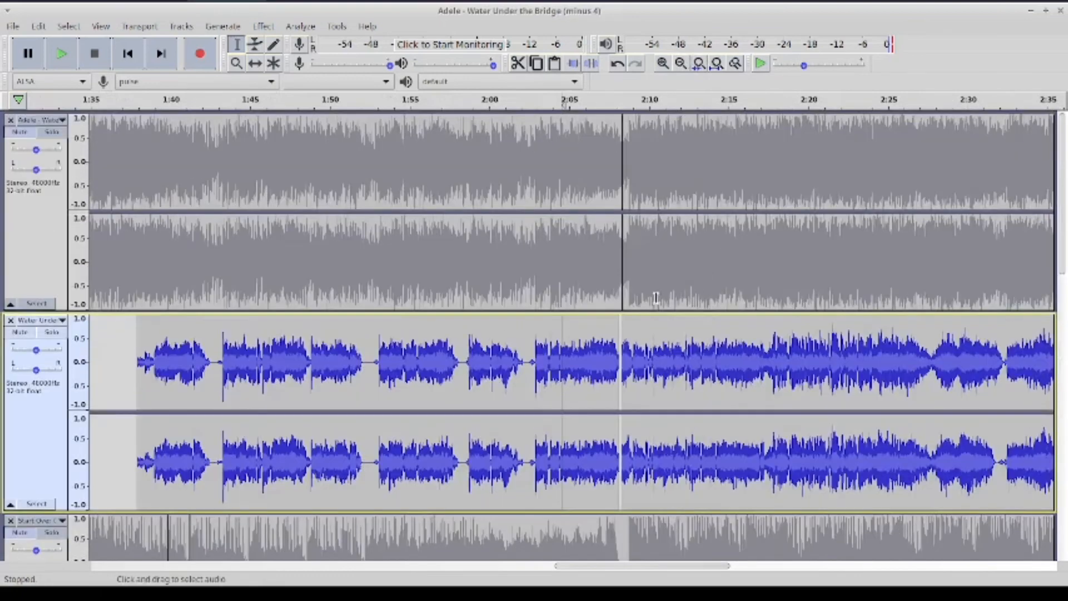
{"action": "scroll", "coordinate": [688, 348], "scroll_direction": "down", "scroll_amount": 12}
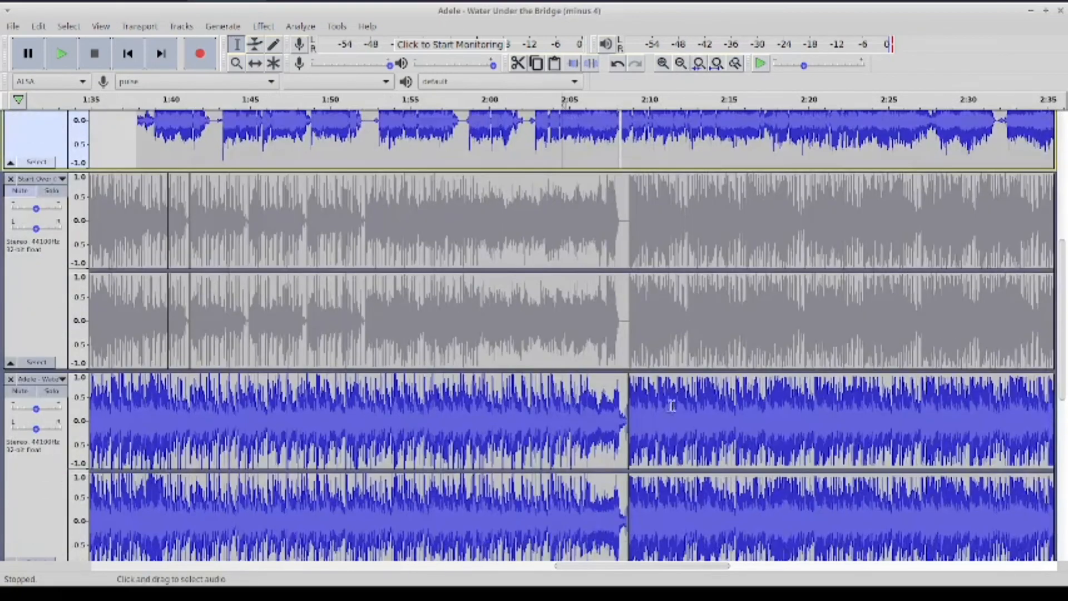
{"action": "scroll", "coordinate": [662, 395], "scroll_direction": "down", "scroll_amount": 3}
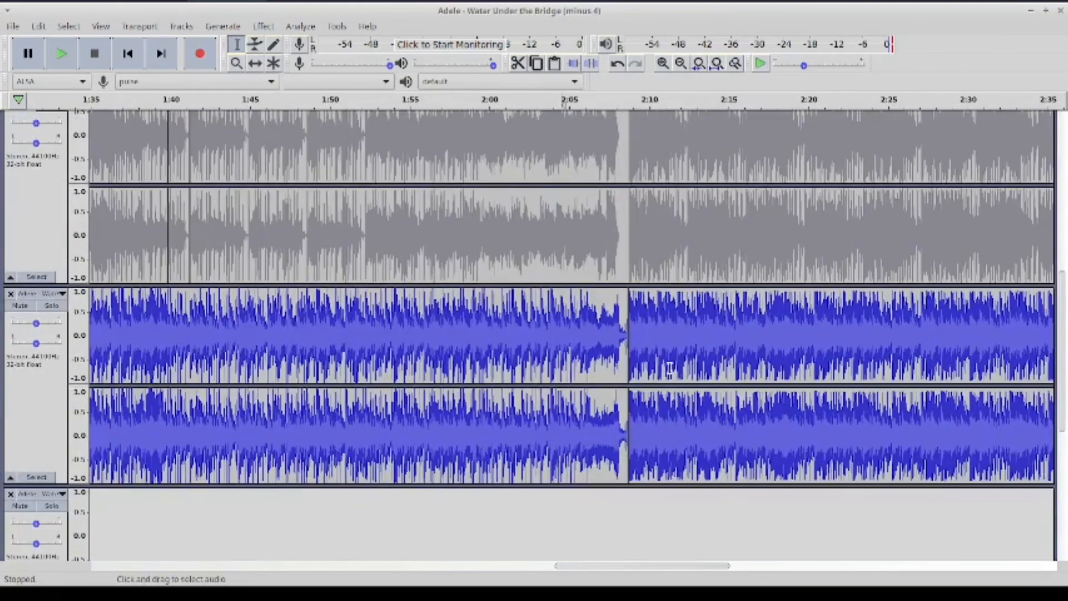
{"action": "left_click", "coordinate": [681, 63]}
{"action": "left_click", "coordinate": [919, 348]}
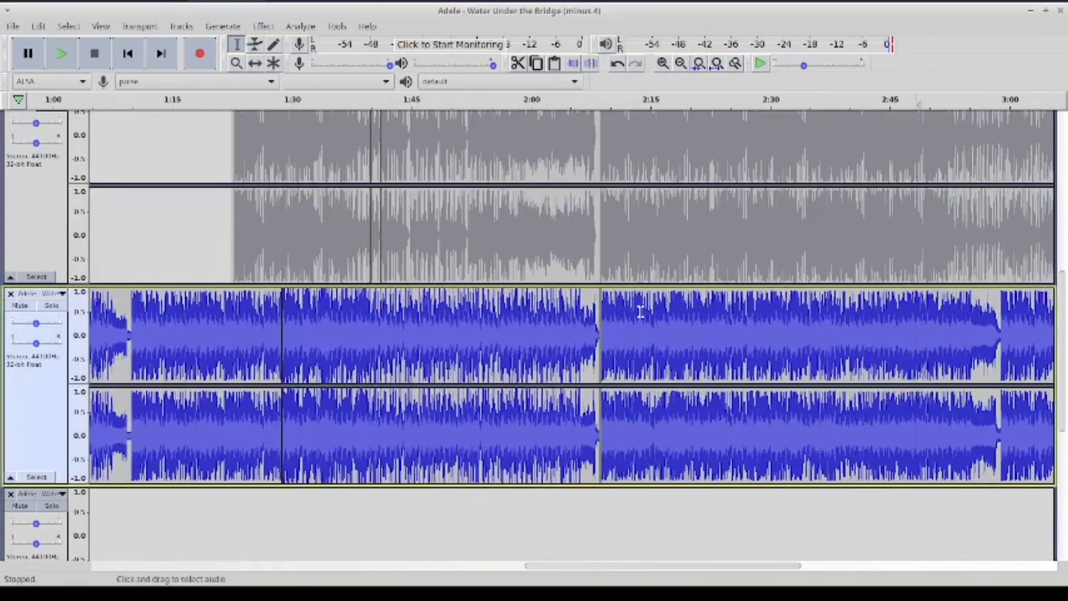
{"action": "left_click_drag", "start_coordinate": [721, 327], "coordinate": [601, 334]}
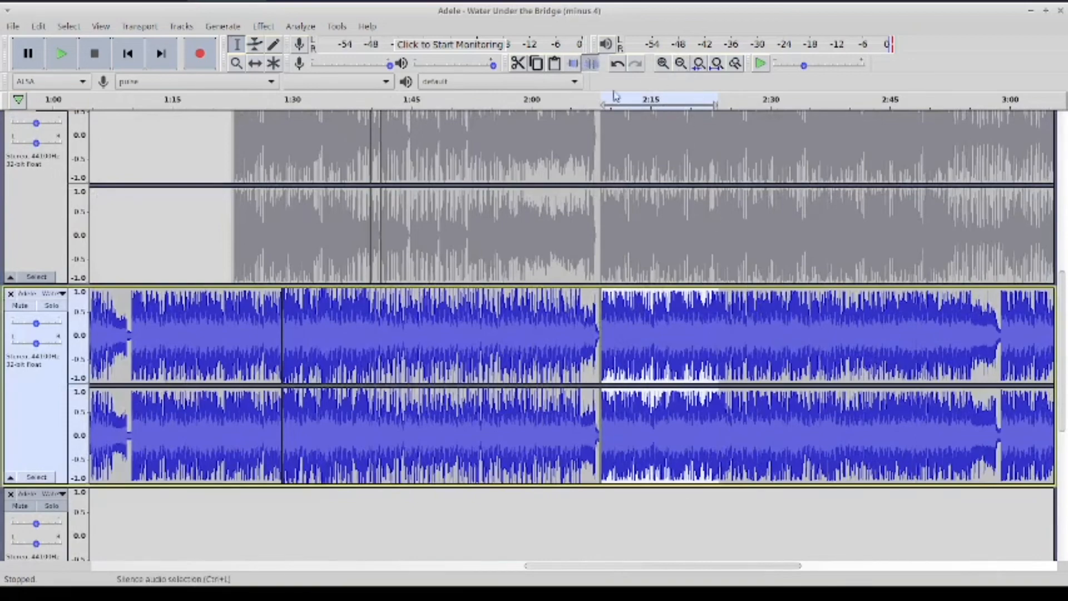
{"action": "left_click", "coordinate": [591, 63]}
Unmute the Start Over backing track and play the mix across the transition at about 2:08.7
{"action": "left_click", "coordinate": [675, 290]}
{"action": "scroll", "coordinate": [670, 289], "scroll_direction": "up", "scroll_amount": 5}
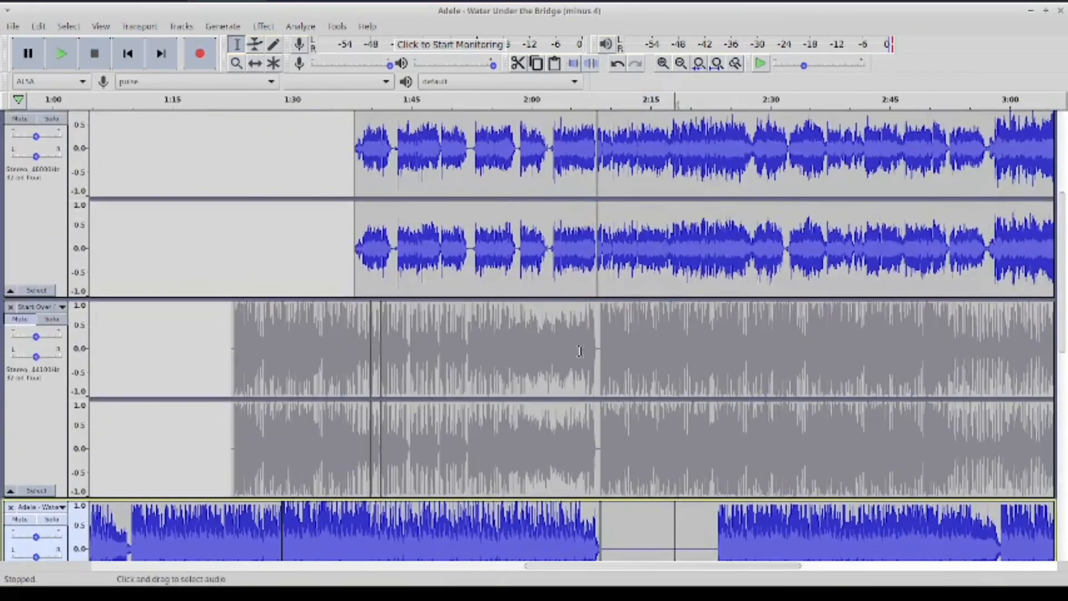
{"action": "left_click", "coordinate": [19, 319]}
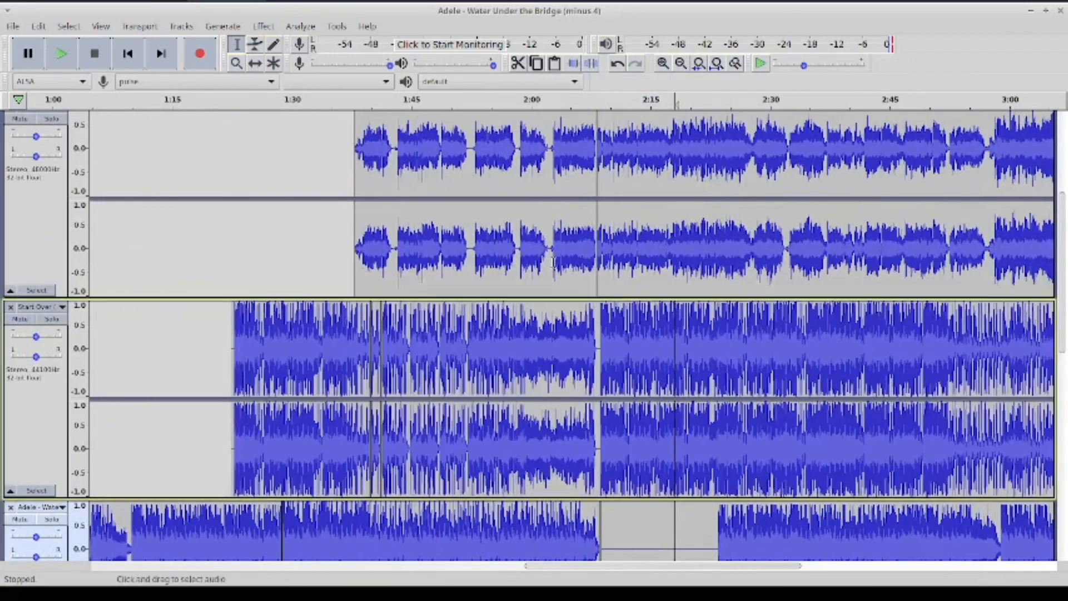
{"action": "scroll", "coordinate": [591, 279], "scroll_direction": "up", "scroll_amount": 1}
{"action": "left_click", "coordinate": [62, 54]}
{"action": "left_click", "coordinate": [663, 63]}
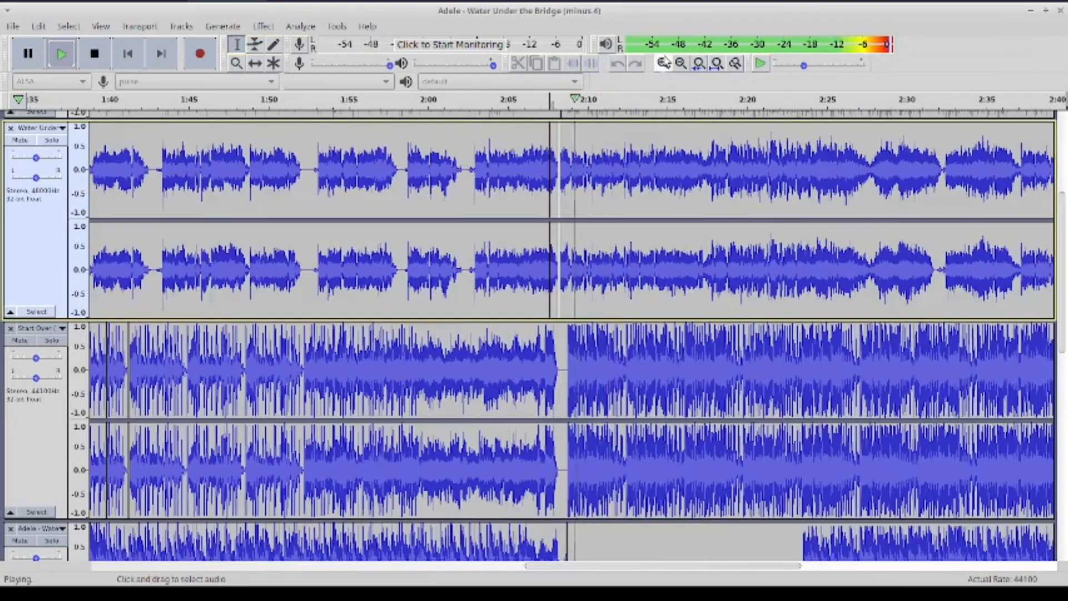
{"action": "left_click", "coordinate": [103, 56]}
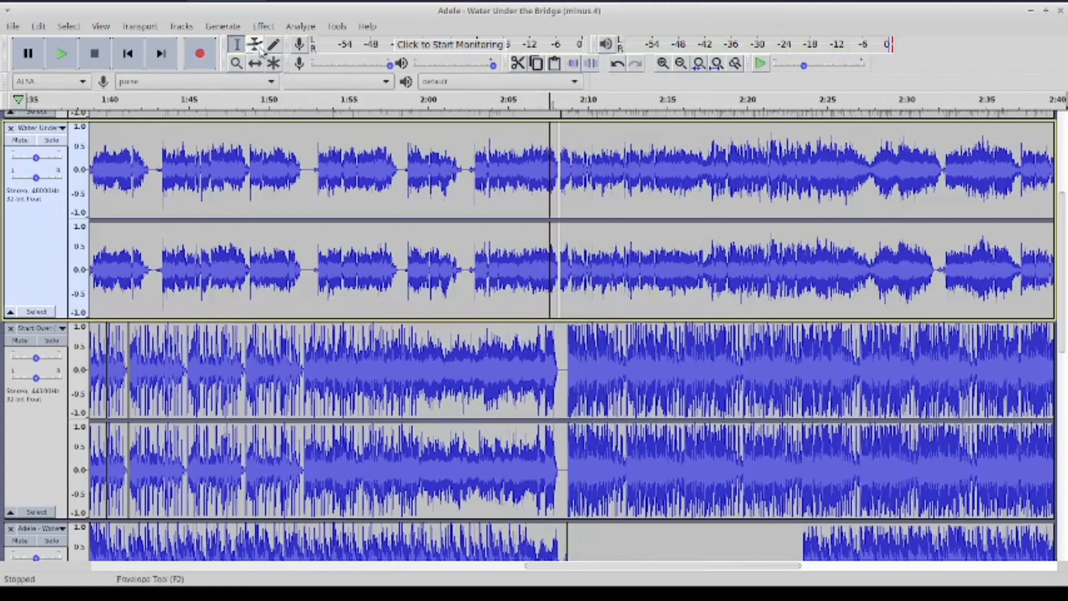
Delete the Water Under vocals between about 2:08.2 and 2:17.2, leaving the gap open
{"action": "left_click_drag", "start_coordinate": [702, 261], "coordinate": [564, 256]}
Unmute the Start Over vocals track and move it up directly above the Water Under vocals track
{"action": "scroll", "coordinate": [565, 256], "scroll_direction": "down", "scroll_amount": 10}
{"action": "left_click", "coordinate": [18, 476]}
{"action": "scroll", "coordinate": [84, 445], "scroll_direction": "down", "scroll_amount": 3}
{"action": "left_click_drag", "start_coordinate": [45, 467], "coordinate": [80, 96]}
{"action": "left_click_drag", "start_coordinate": [51, 284], "coordinate": [45, 359]}
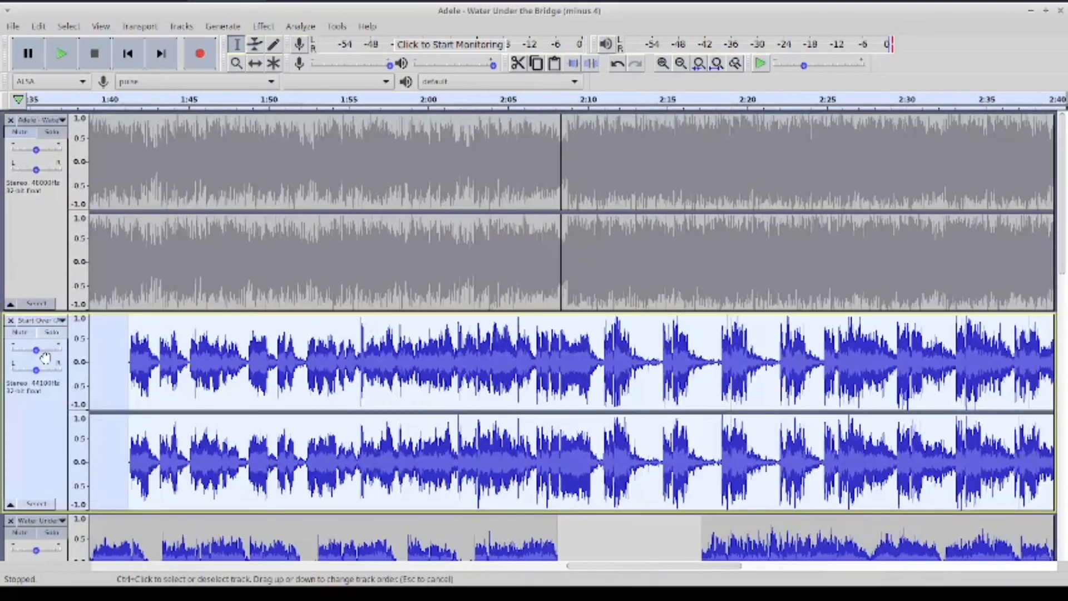
Play the mix from about 2:07 to hear where the Start Over vocal phrase ends near the transition
{"action": "scroll", "coordinate": [542, 384], "scroll_direction": "down", "scroll_amount": 3}
{"action": "left_click", "coordinate": [533, 371]}
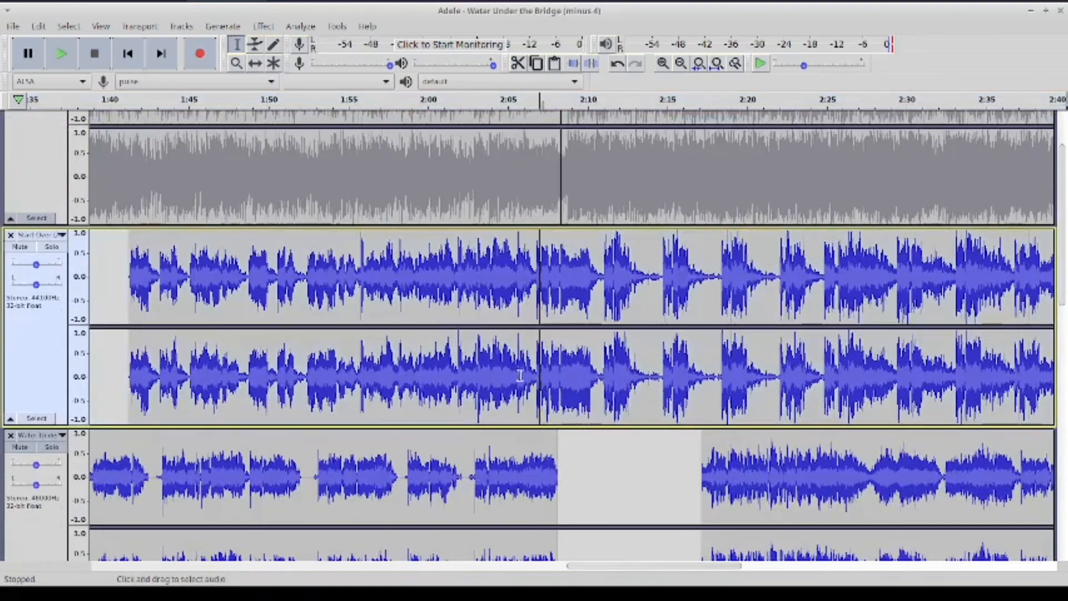
{"action": "left_click", "coordinate": [65, 46]}
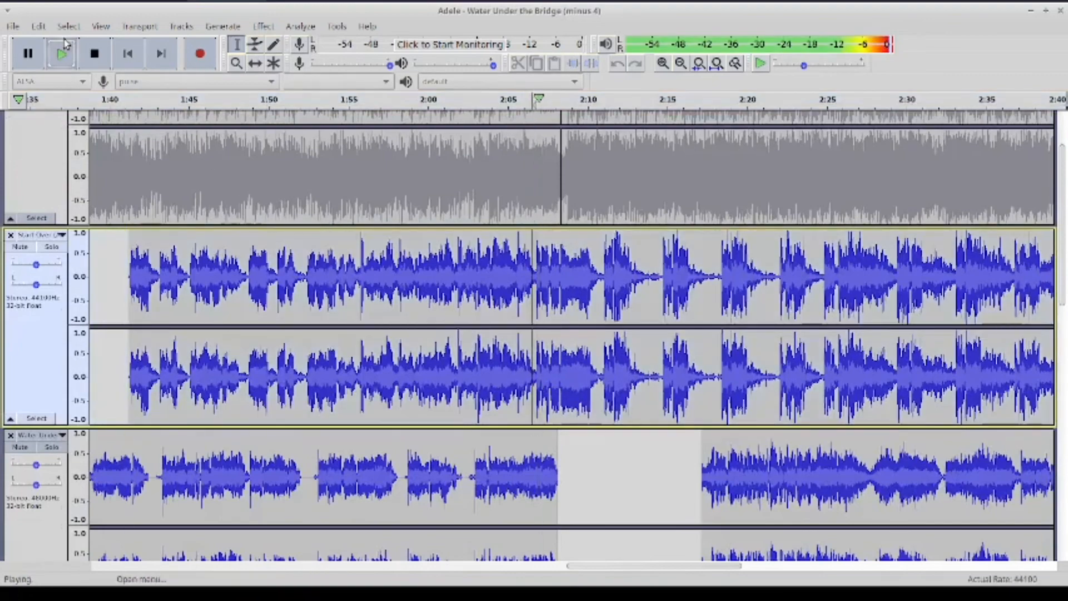
{"action": "left_click", "coordinate": [663, 64]}
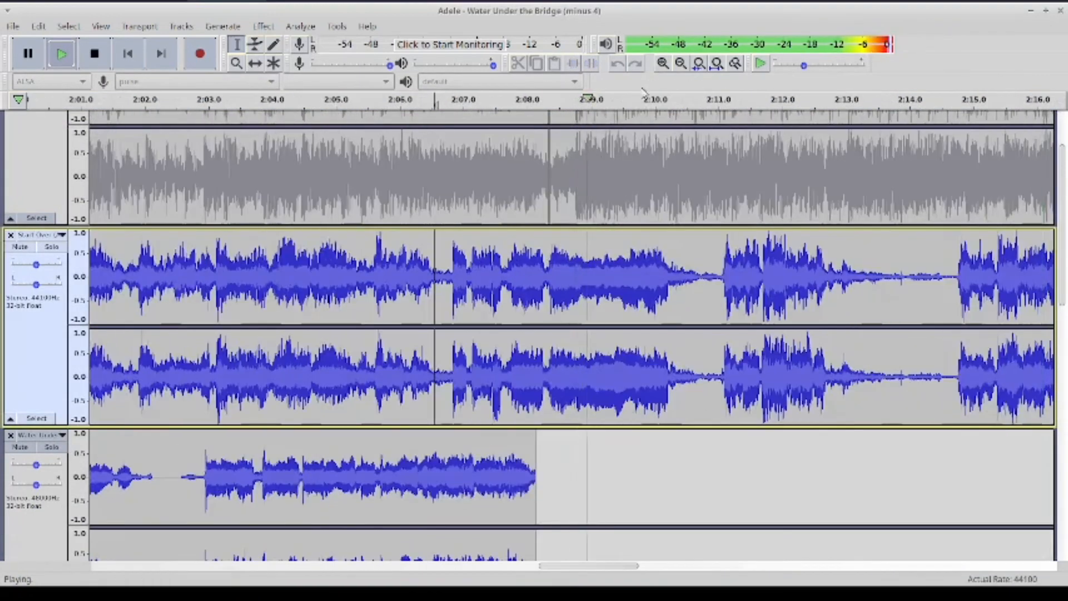
{"action": "left_click", "coordinate": [94, 52]}
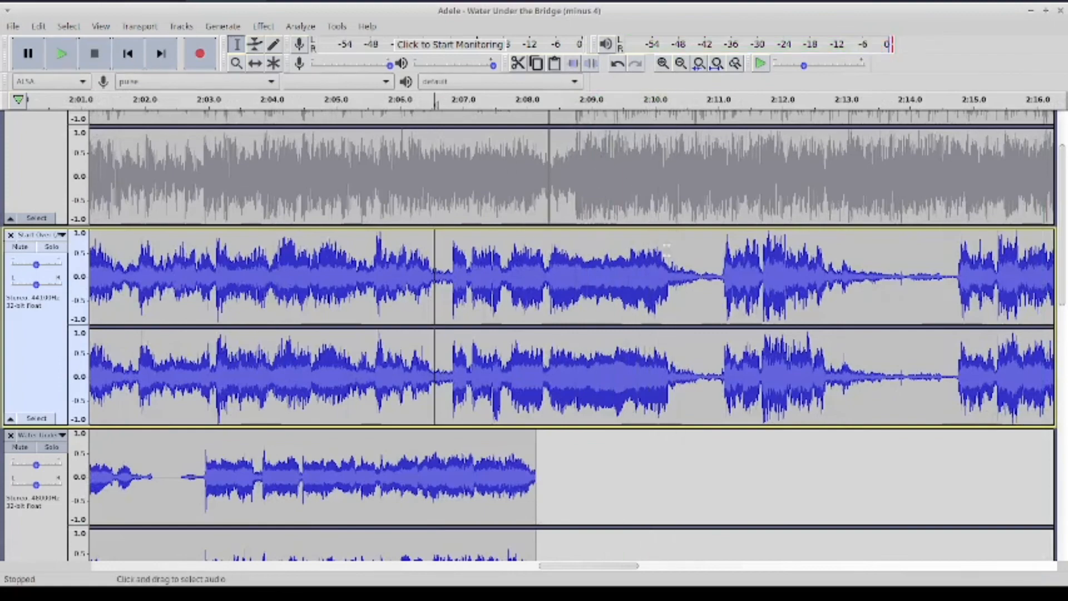
Split the Start Over vocals at about 2:11.0 and delete the section from about 1:41 to the split, leaving the gap open
{"action": "left_click", "coordinate": [716, 273]}
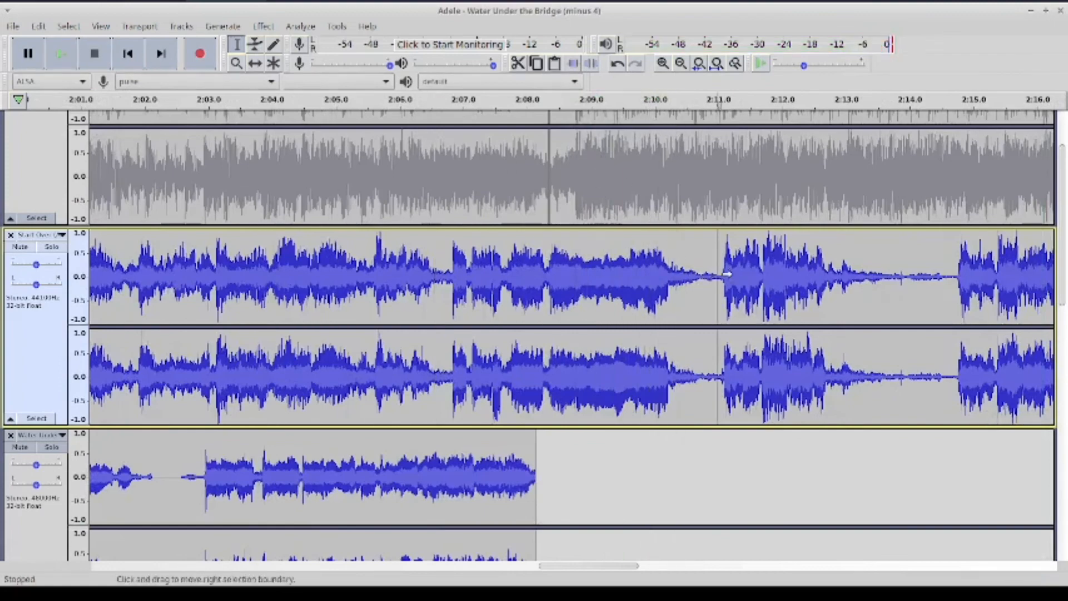
{"action": "left_click", "coordinate": [681, 62]}
{"action": "left_click", "coordinate": [681, 63]}
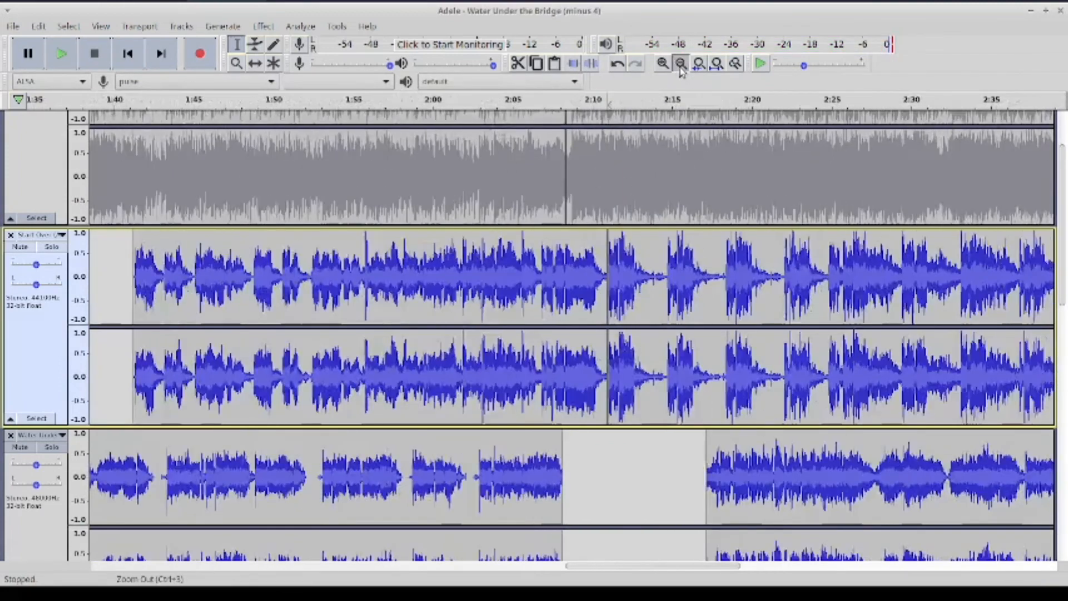
{"action": "left_click", "coordinate": [680, 63]}
{"action": "left_click", "coordinate": [680, 63]}
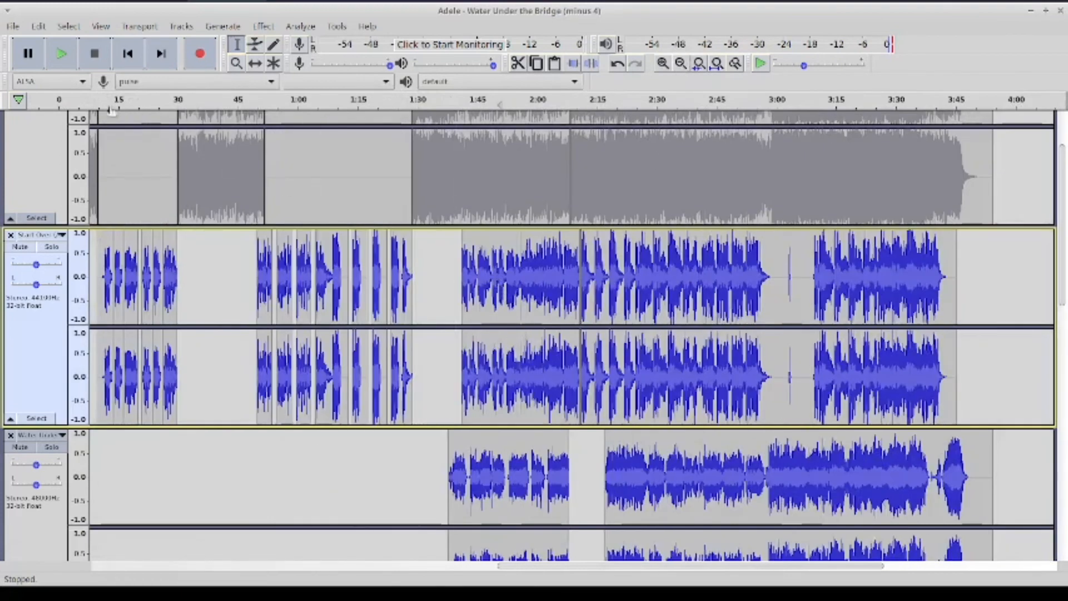
{"action": "double_click", "coordinate": [524, 318]}
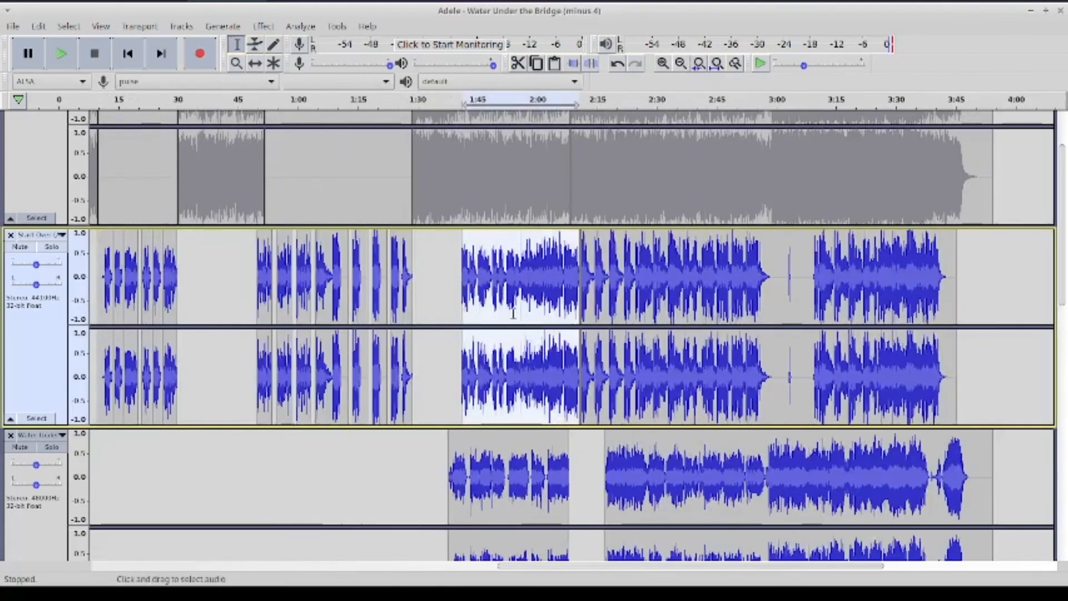
{"action": "key", "text": "ctrl+alt+k"}
{"action": "left_click", "coordinate": [560, 254]}
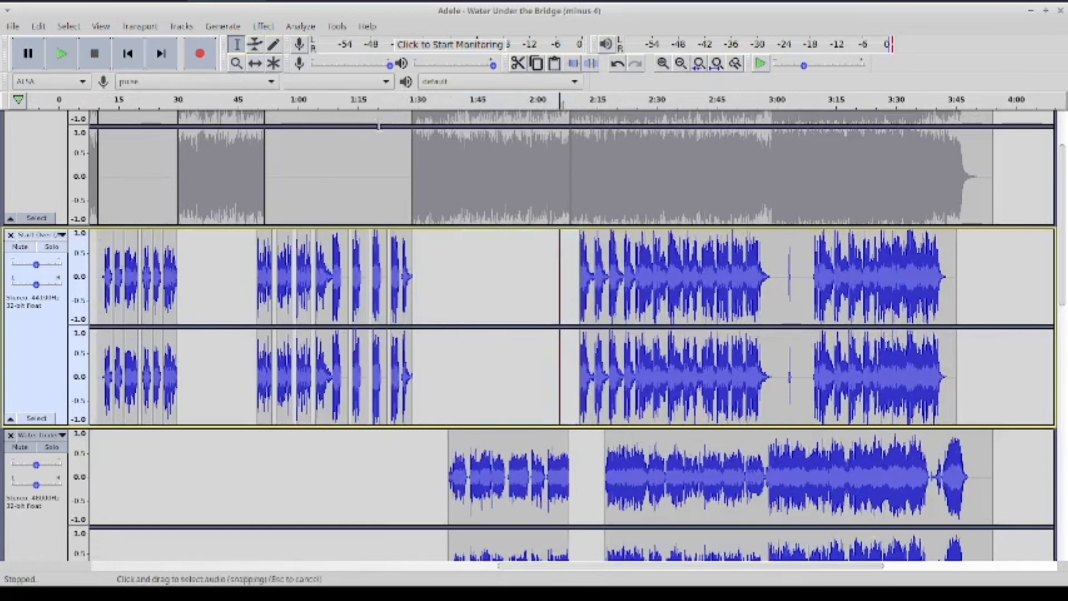
Shift the Start Over vocals clip after the gap earlier so it starts at about 2:08.4, and play the transition
{"action": "left_click", "coordinate": [255, 64]}
{"action": "left_click_drag", "start_coordinate": [688, 270], "coordinate": [678, 270]}
{"action": "left_click", "coordinate": [63, 53]}
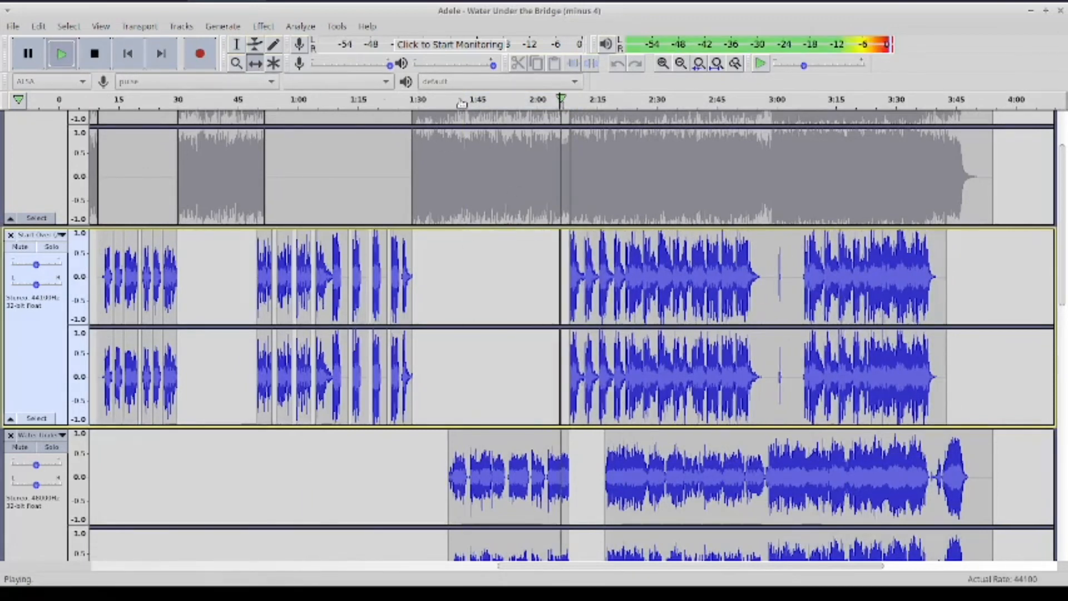
{"action": "left_click", "coordinate": [662, 64]}
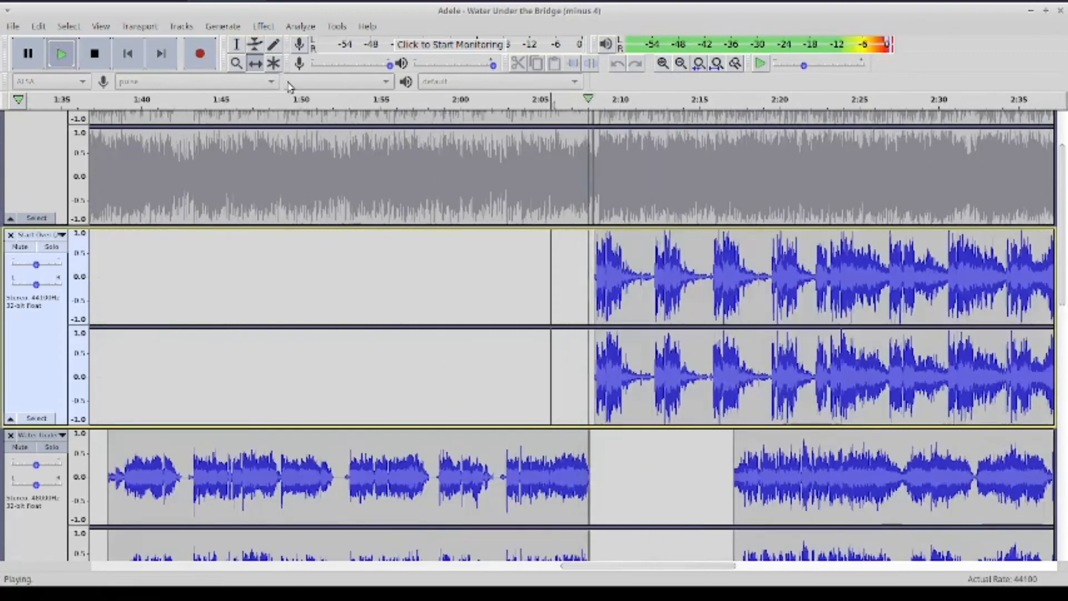
{"action": "key", "text": "space"}
Shift the Start Over vocals clip earlier to start at about 2:07.8 and play it against the backing
{"action": "left_click_drag", "start_coordinate": [641, 259], "coordinate": [630, 260]}
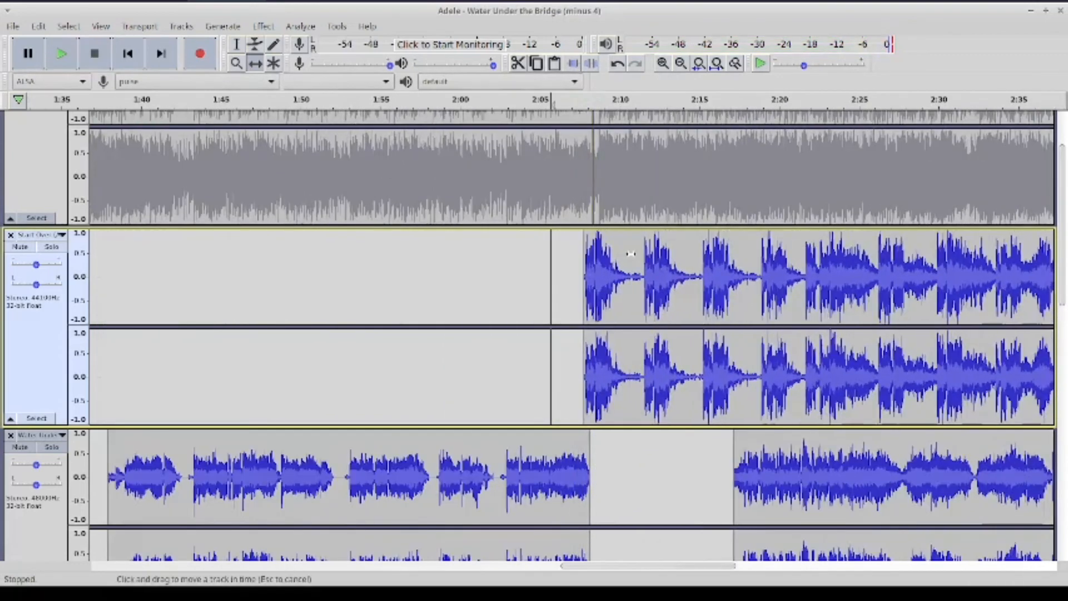
{"action": "left_click", "coordinate": [78, 60]}
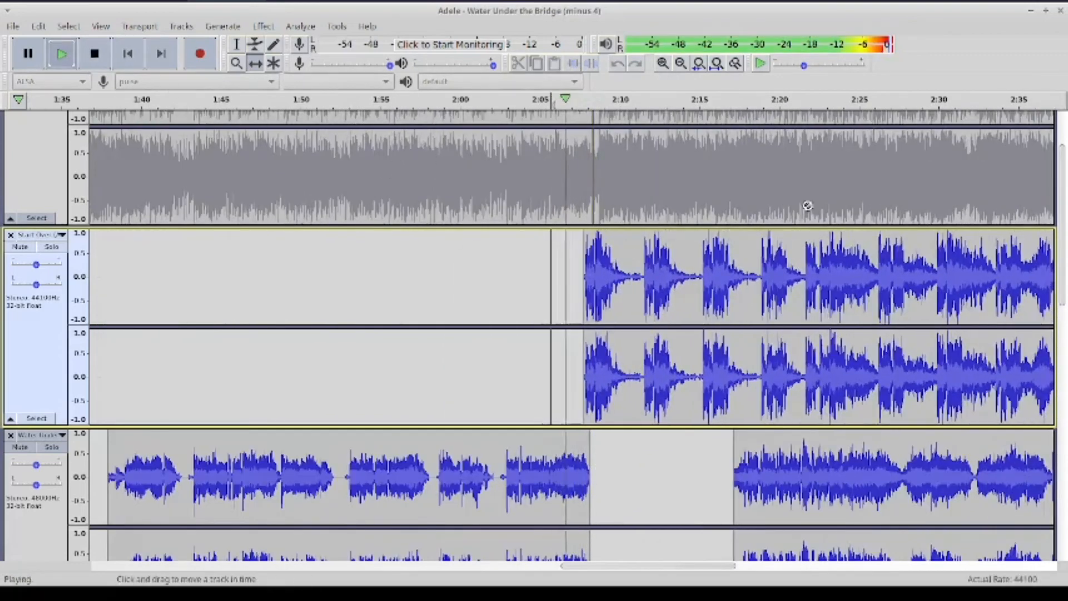
{"action": "scroll", "coordinate": [837, 243], "scroll_direction": "down", "scroll_amount": 5}
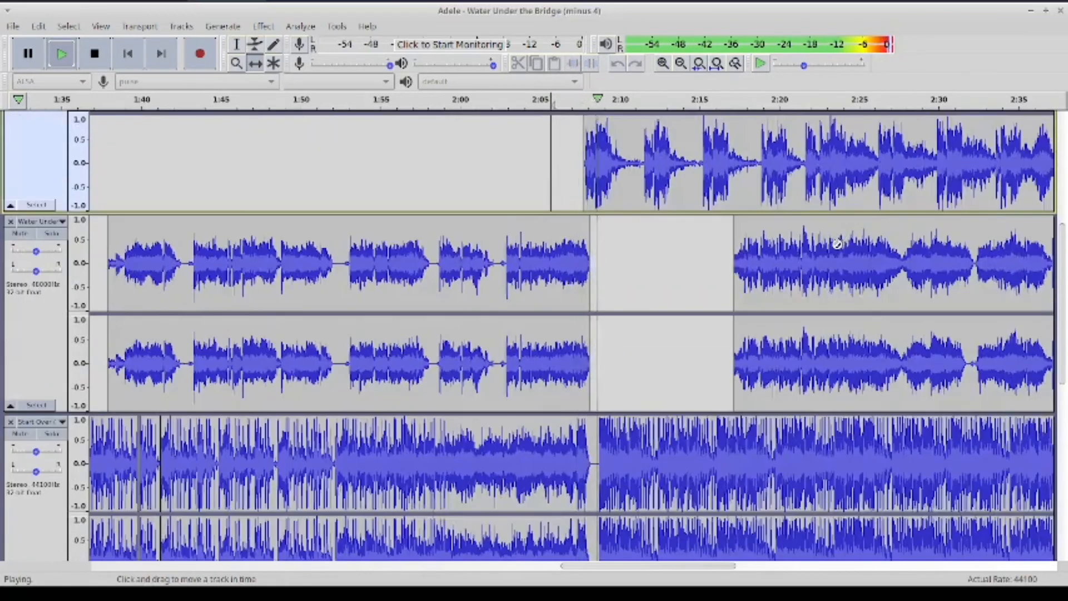
{"action": "left_click", "coordinate": [664, 64]}
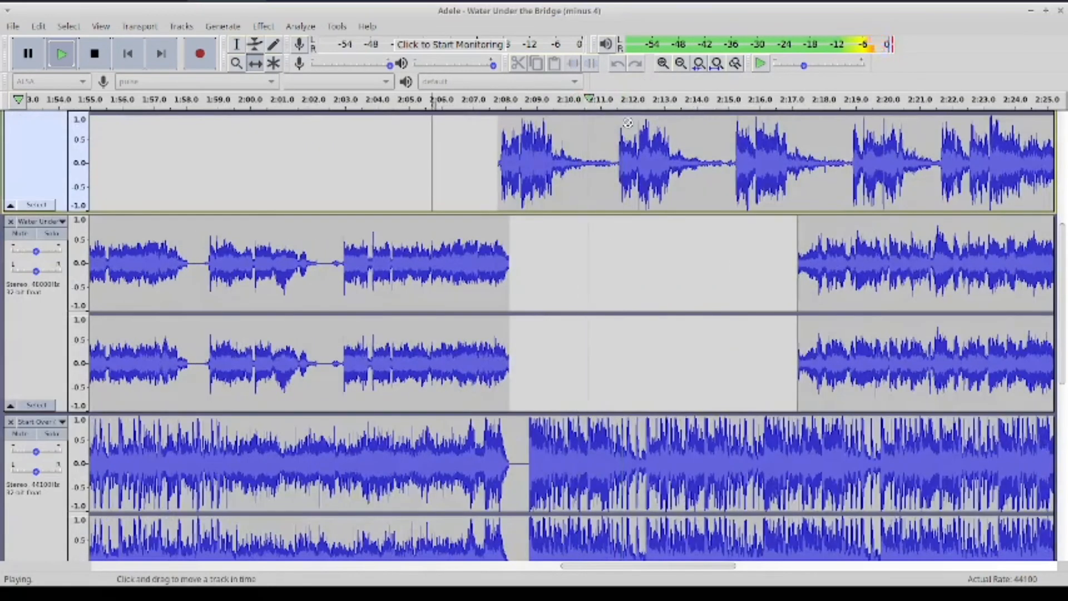
{"action": "left_click", "coordinate": [94, 54]}
Try shifting the Start Over vocals clip slightly later to start at about 2:07.9, and play the transition
{"action": "left_click_drag", "start_coordinate": [554, 171], "coordinate": [559, 168]}
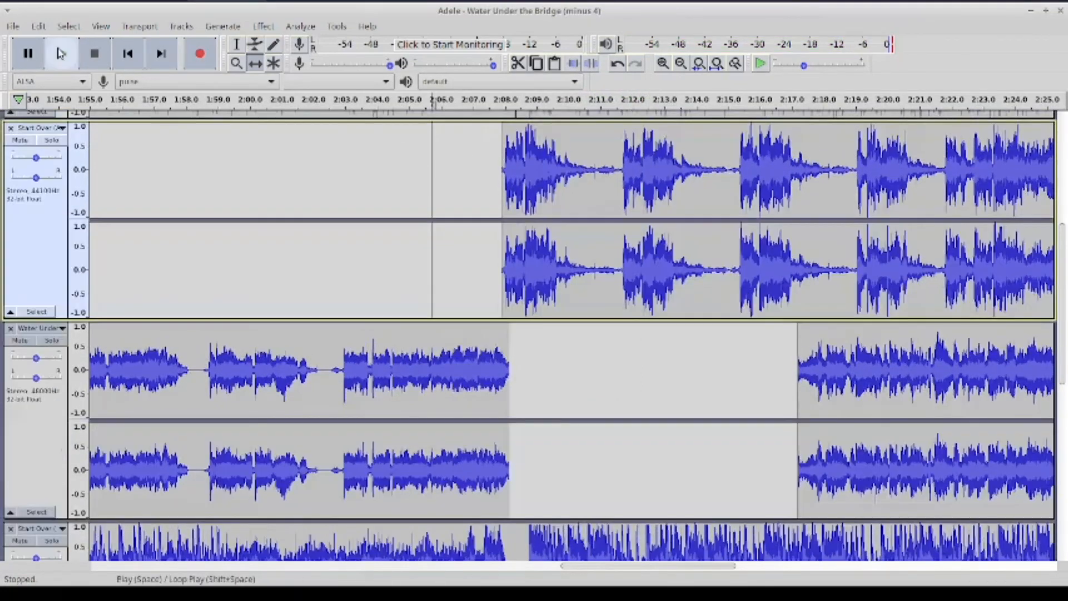
{"action": "left_click", "coordinate": [61, 54]}
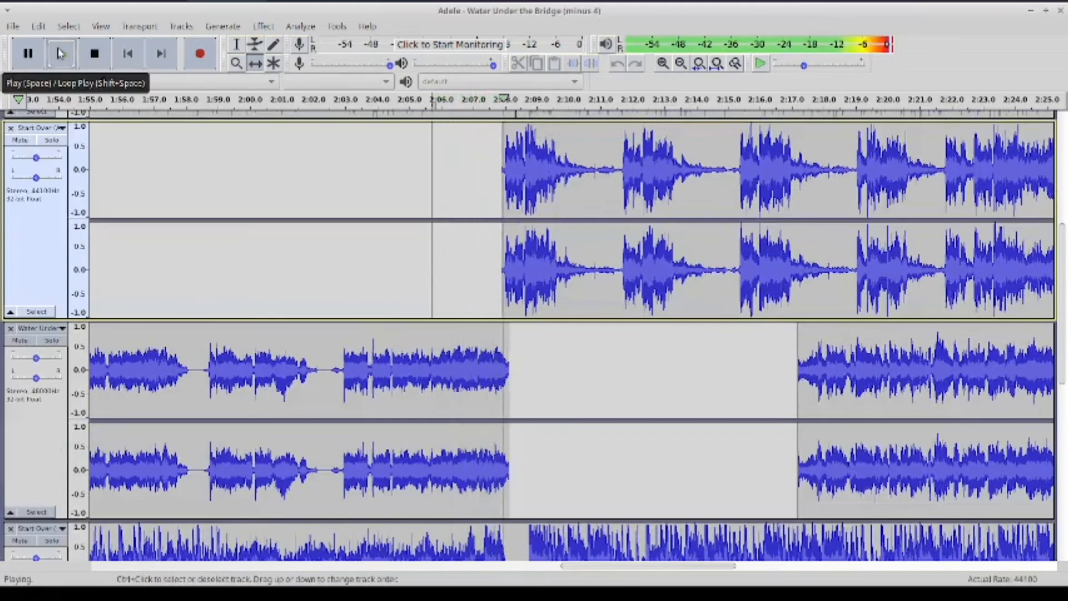
{"action": "left_click", "coordinate": [61, 54]}
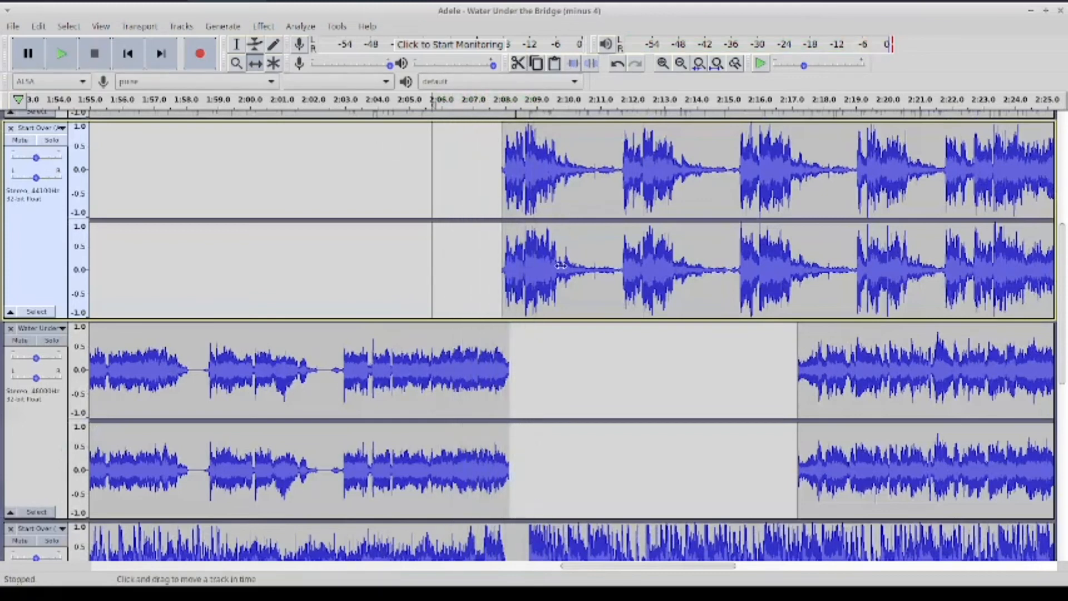
Move the Start Over vocals clip back to start at about 2:07.8 and replay the transition
{"action": "left_click_drag", "start_coordinate": [560, 267], "coordinate": [556, 267]}
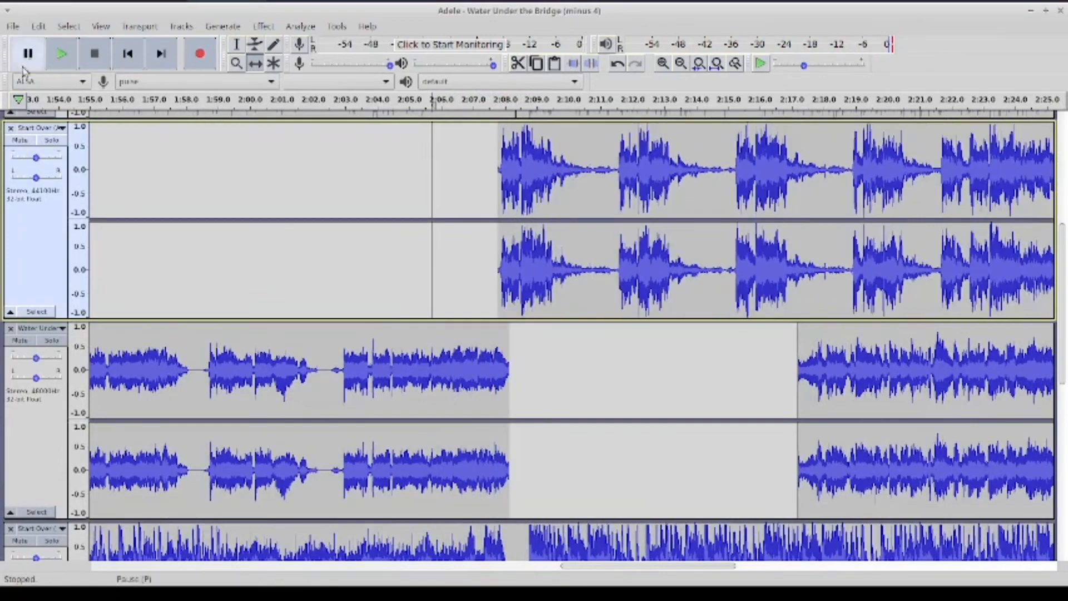
{"action": "left_click", "coordinate": [60, 54]}
{"action": "left_click", "coordinate": [662, 63]}
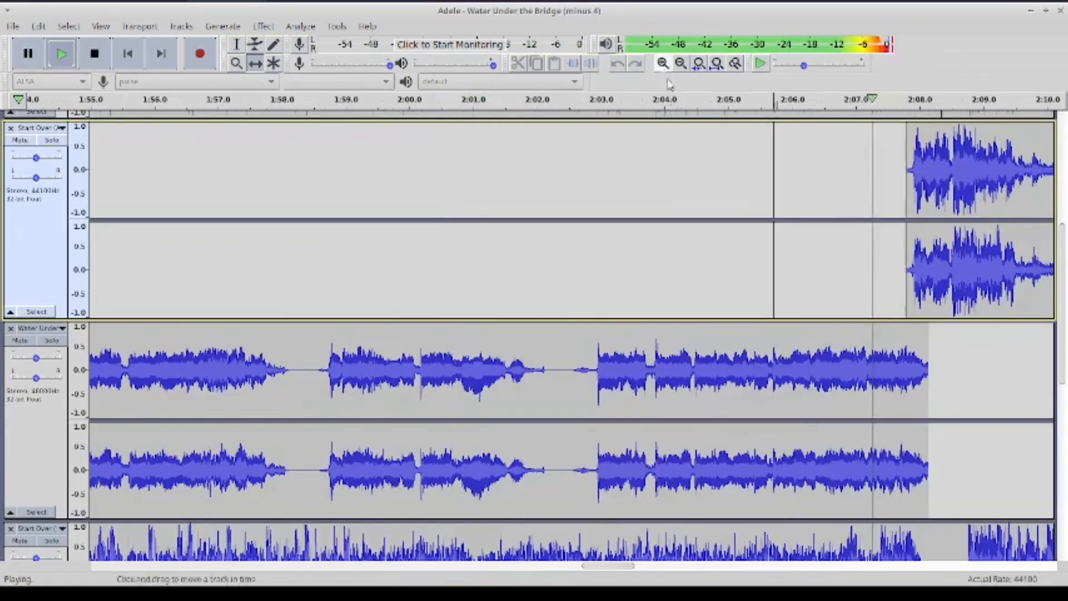
{"action": "scroll", "coordinate": [885, 259], "scroll_direction": "down", "scroll_amount": 3}
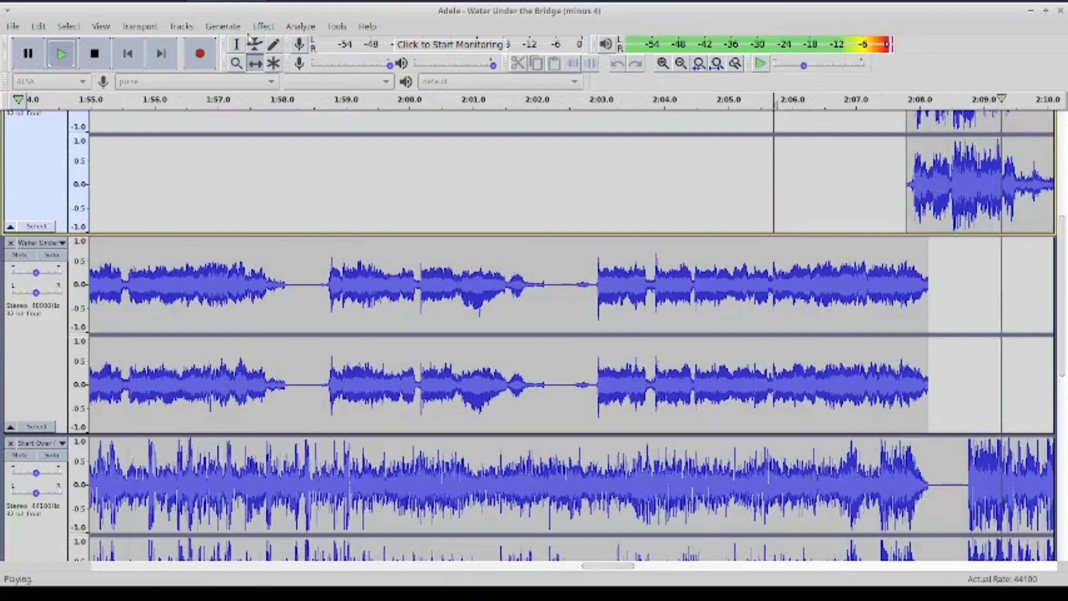
{"action": "left_click", "coordinate": [107, 57]}
Nudge the Start Over vocals clip a fraction earlier to start at about 2:07.75, and replay the transition to check its timing
{"action": "scroll", "coordinate": [971, 346], "scroll_direction": "up", "scroll_amount": 7}
{"action": "scroll", "coordinate": [970, 345], "scroll_direction": "right", "scroll_amount": 3}
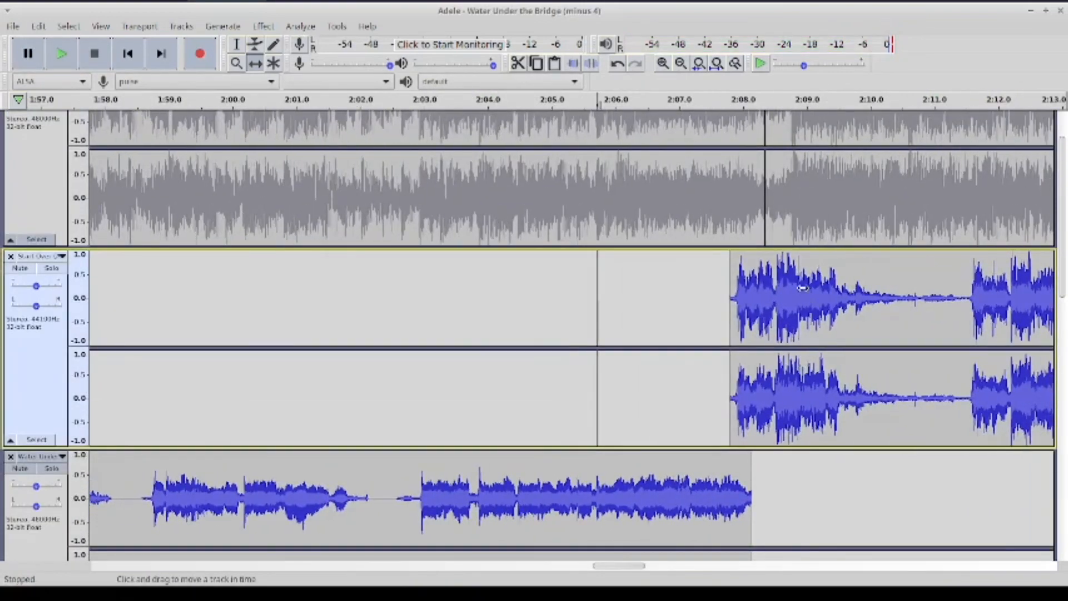
{"action": "left_click_drag", "start_coordinate": [803, 286], "coordinate": [800, 285]}
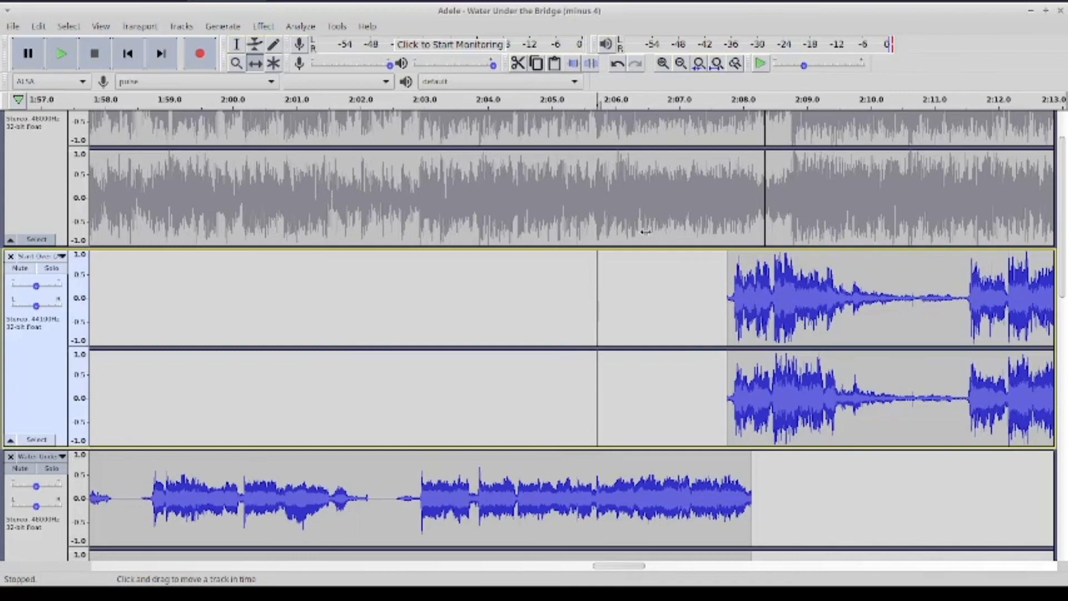
{"action": "scroll", "coordinate": [862, 311], "scroll_direction": "down", "scroll_amount": 4}
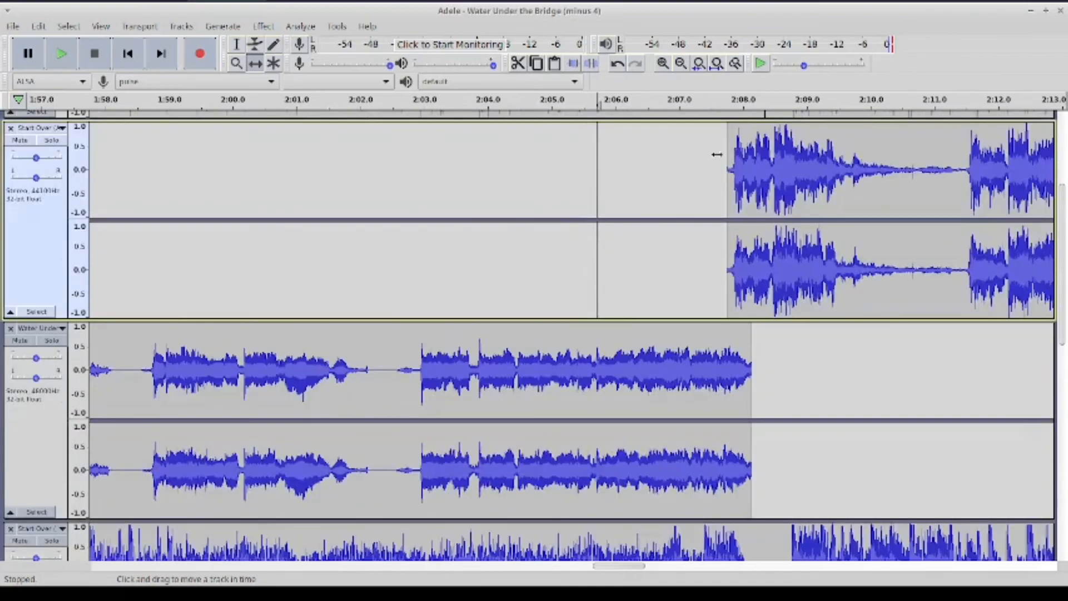
{"action": "left_click", "coordinate": [62, 54]}
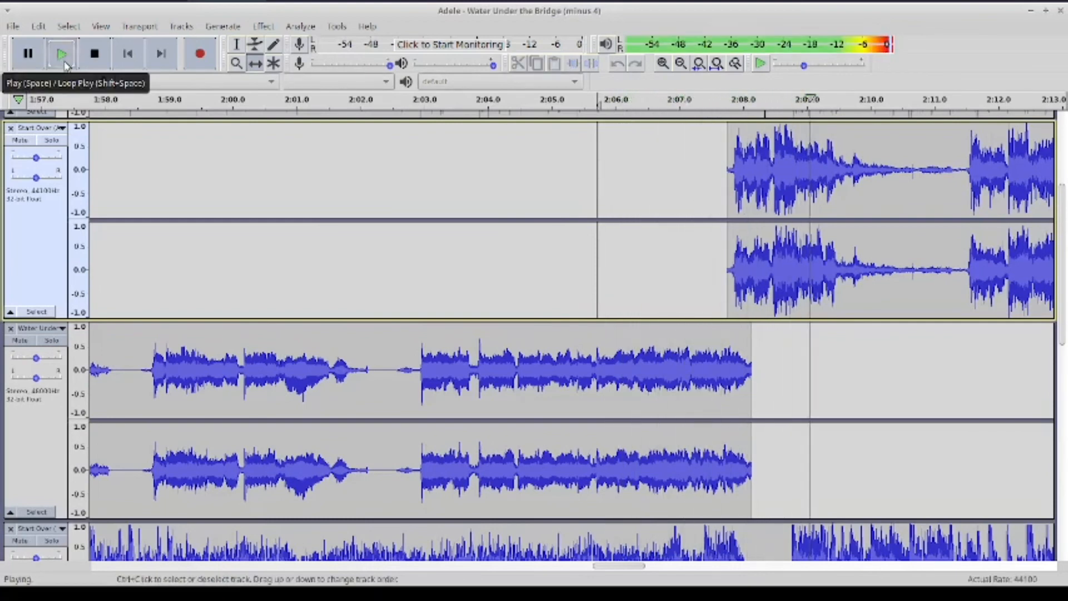
{"action": "left_click", "coordinate": [93, 56]}
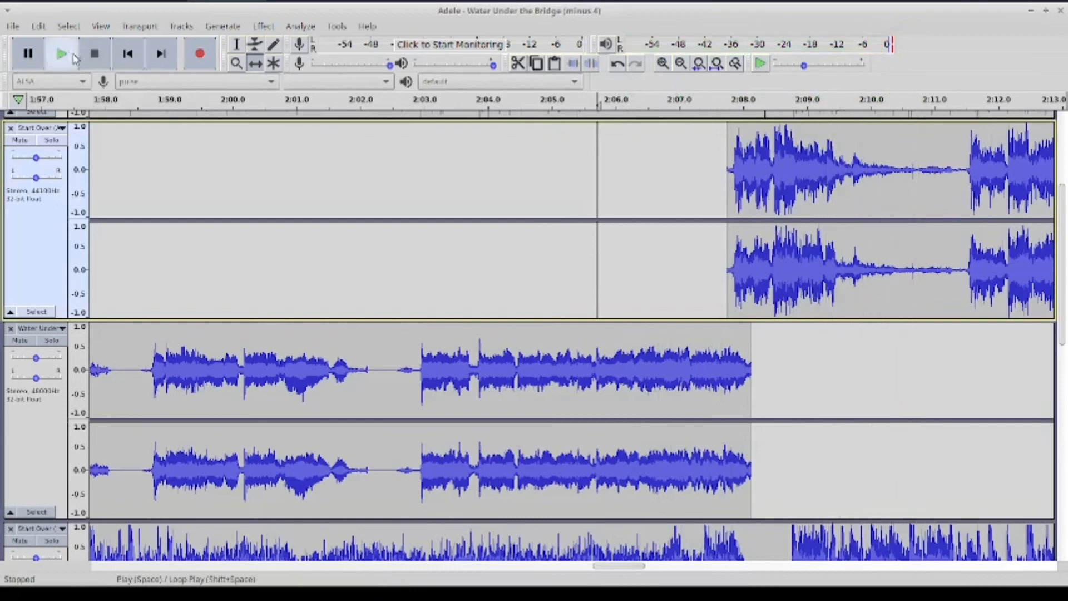
{"action": "left_click", "coordinate": [58, 54]}
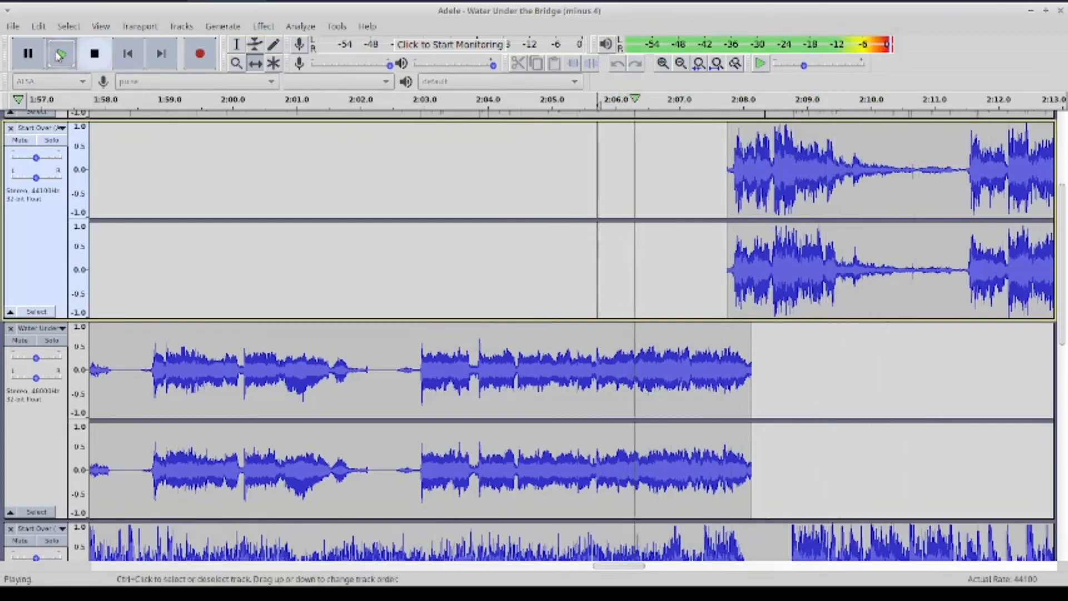
{"action": "left_click", "coordinate": [95, 53]}
Play the mix from about 2:01.7 to check the Start Over backing track ahead of the transition
{"action": "scroll", "coordinate": [439, 248], "scroll_direction": "down", "scroll_amount": 4}
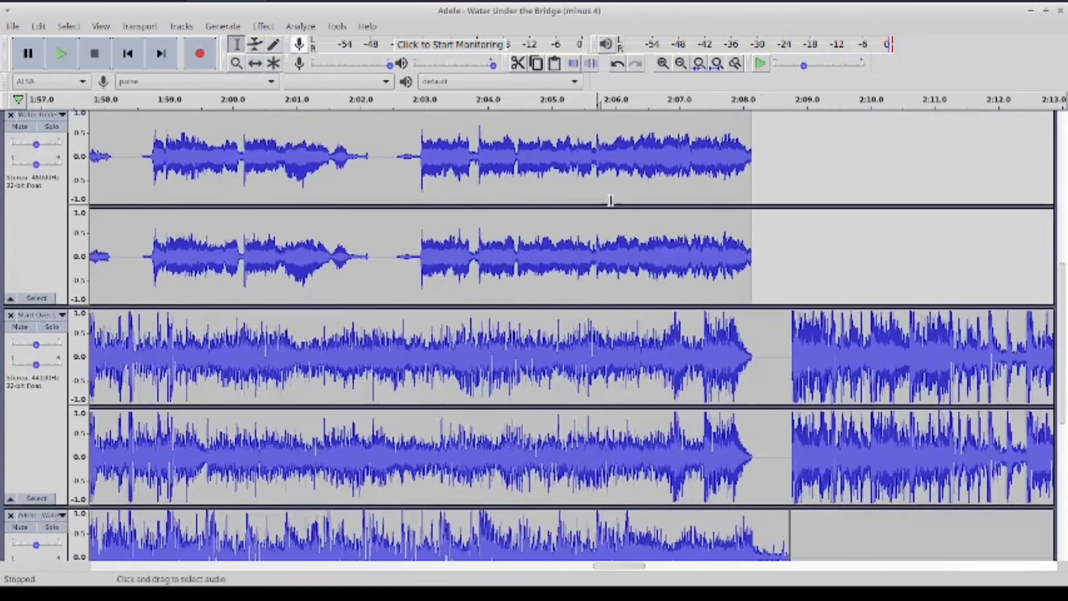
{"action": "scroll", "coordinate": [612, 206], "scroll_direction": "down", "scroll_amount": 1}
{"action": "left_click", "coordinate": [339, 334]}
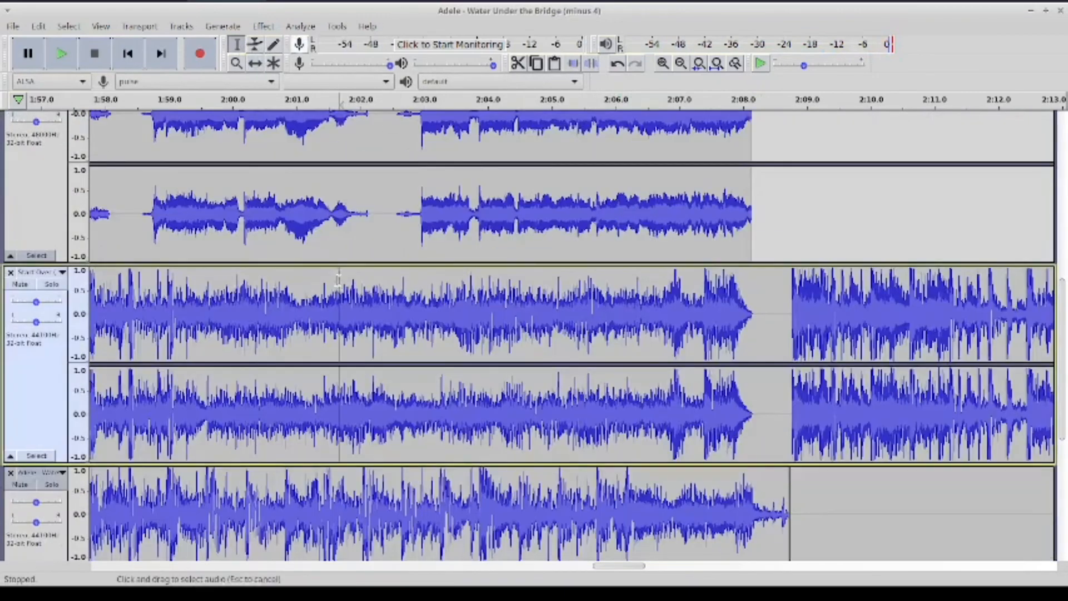
{"action": "left_click", "coordinate": [61, 54]}
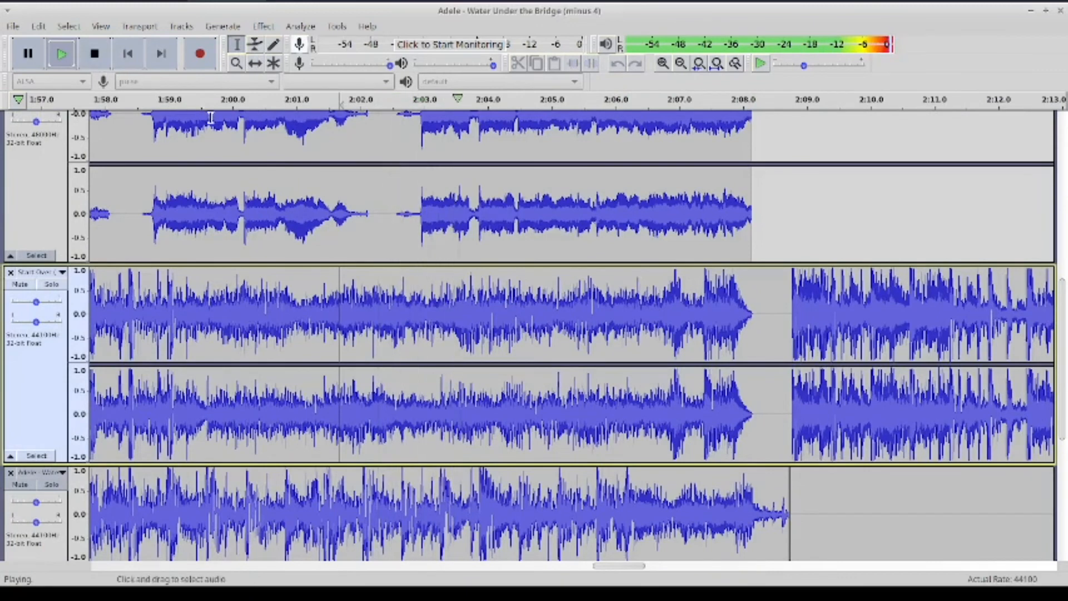
{"action": "left_click", "coordinate": [96, 56]}
Delete the Start Over backing track's clips between about 1:23 and 2:05.9, leaving the gap open
{"action": "left_click", "coordinate": [681, 64]}
{"action": "left_click", "coordinate": [680, 64]}
{"action": "left_click", "coordinate": [681, 63]}
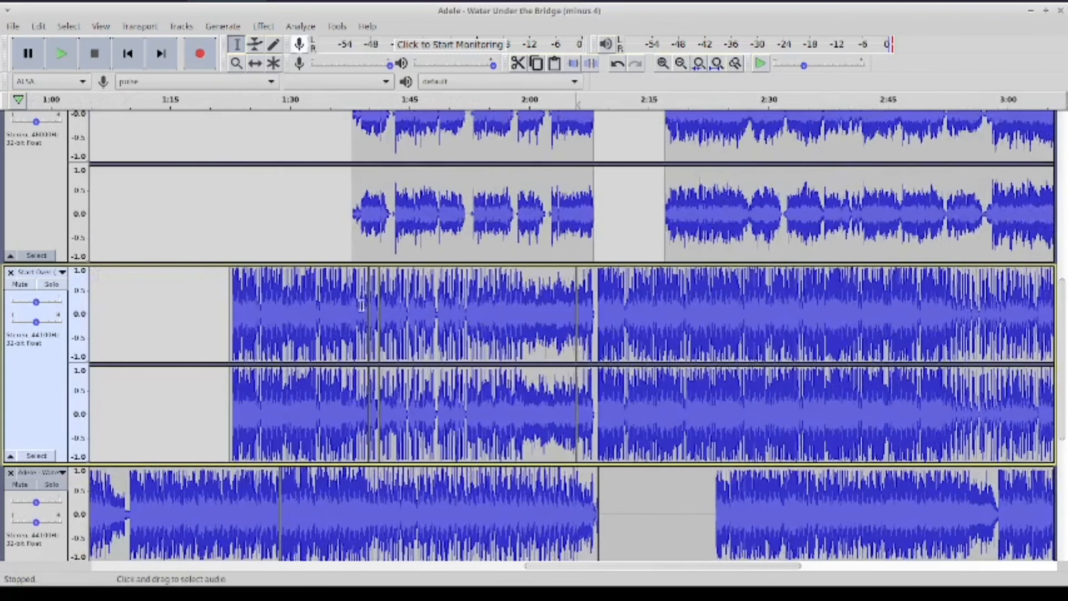
{"action": "left_click", "coordinate": [538, 318]}
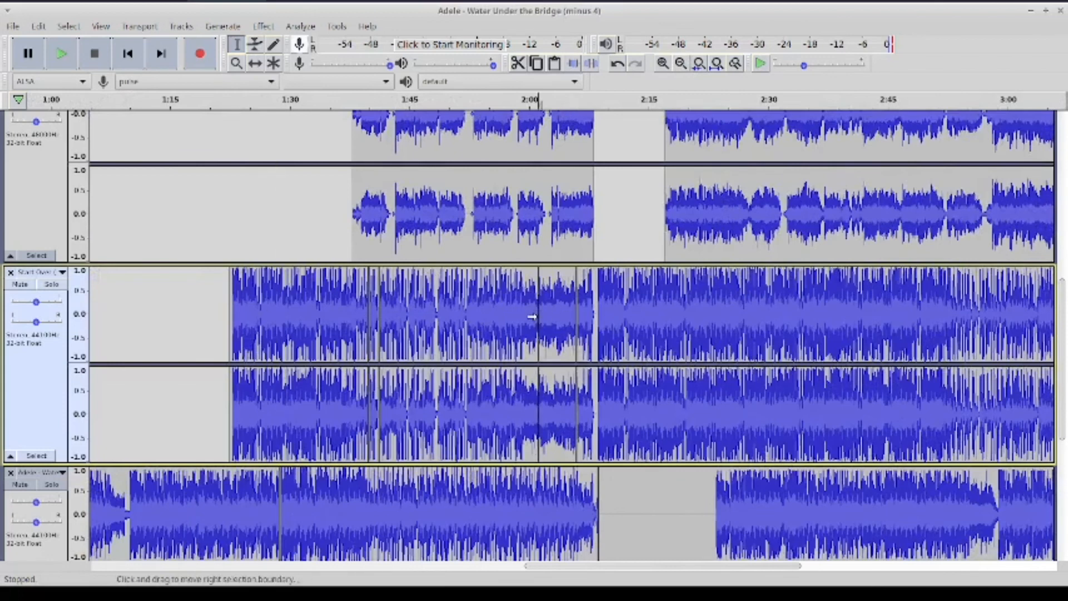
{"action": "double_click", "coordinate": [505, 303]}
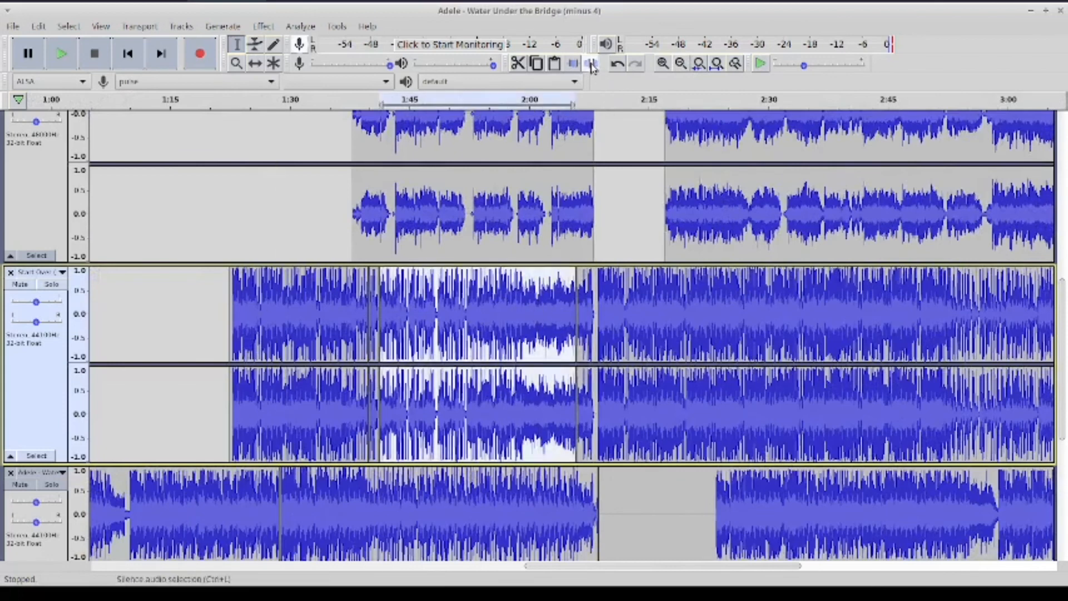
{"action": "key", "text": "Delete"}
{"action": "left_click_drag", "start_coordinate": [468, 303], "coordinate": [205, 303]}
{"action": "key", "text": "Delete"}
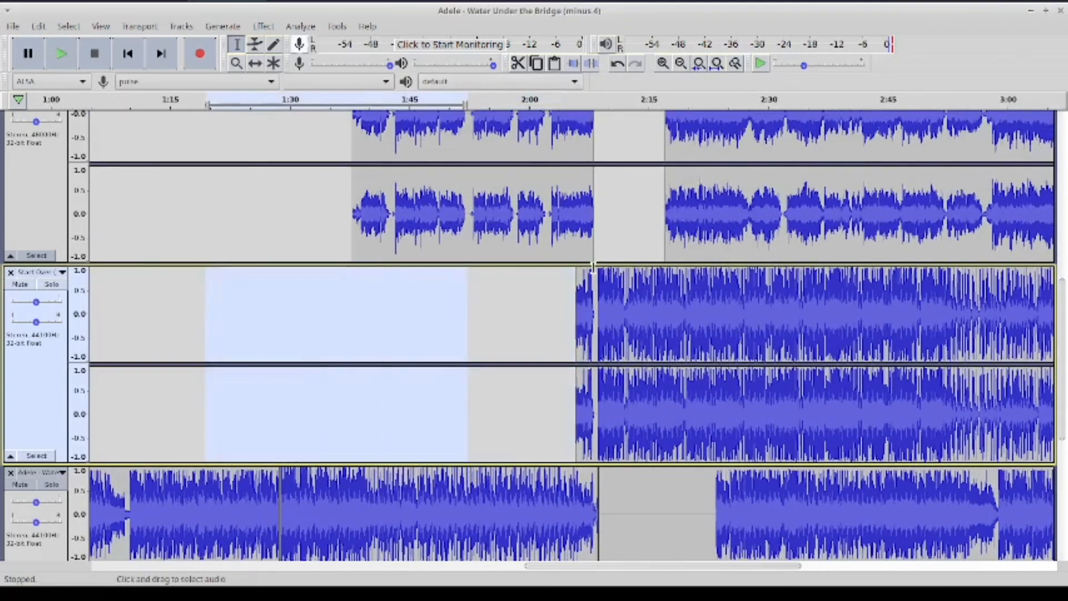
Play the mix from about 2:04.6 to check the entry of the Start Over backing track
{"action": "left_click", "coordinate": [568, 281]}
{"action": "left_click", "coordinate": [61, 53]}
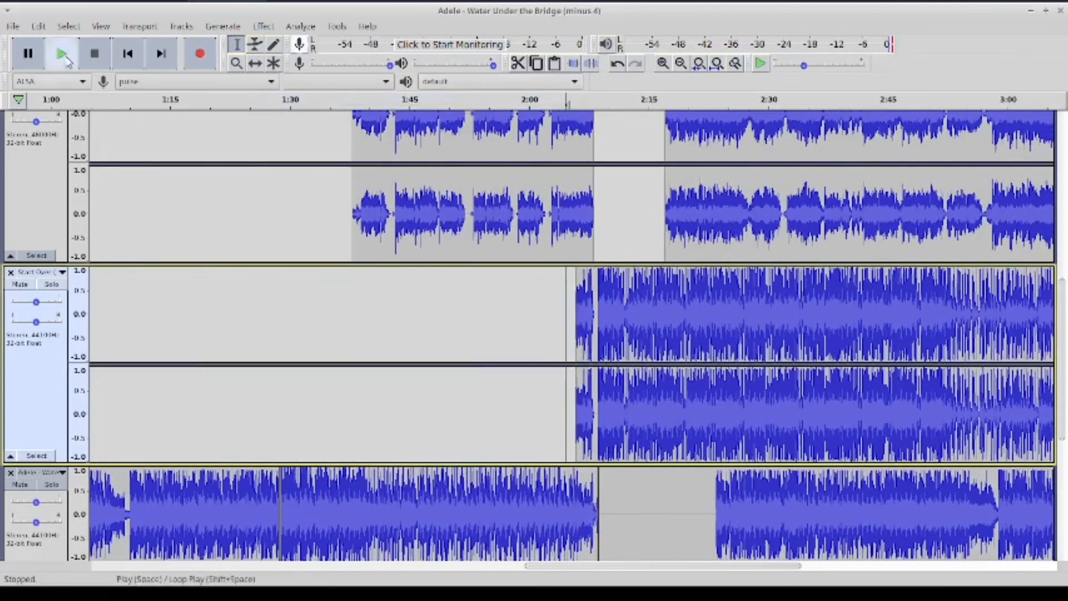
{"action": "left_click", "coordinate": [663, 63]}
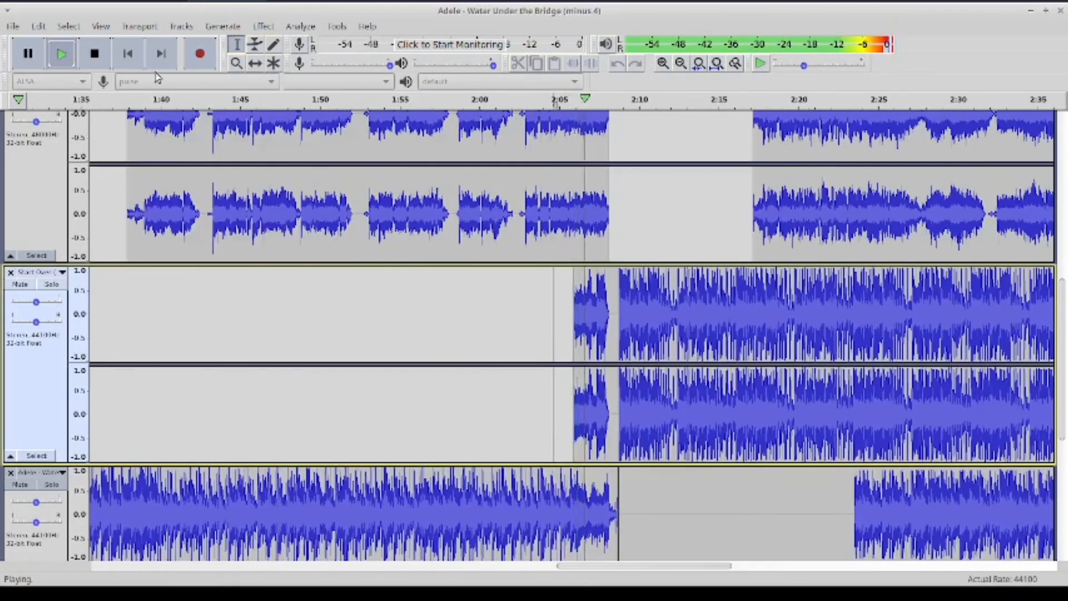
{"action": "left_click", "coordinate": [108, 64]}
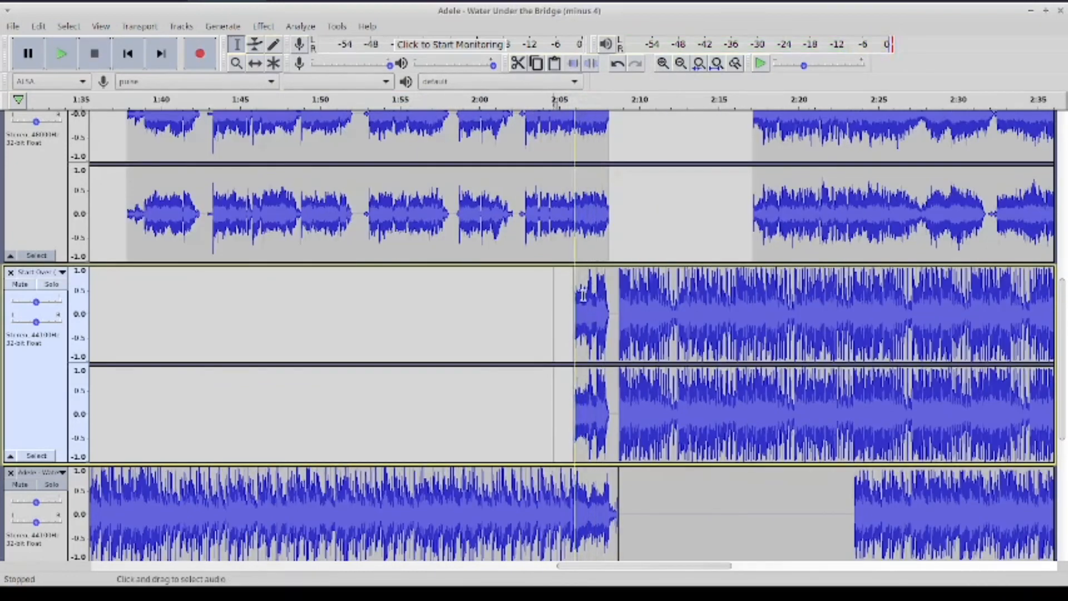
Fade in the beginning of the Start Over backing clip at about 2:05.9, and replay the transition from about 2:01
{"action": "left_click_drag", "start_coordinate": [581, 295], "coordinate": [574, 295]}
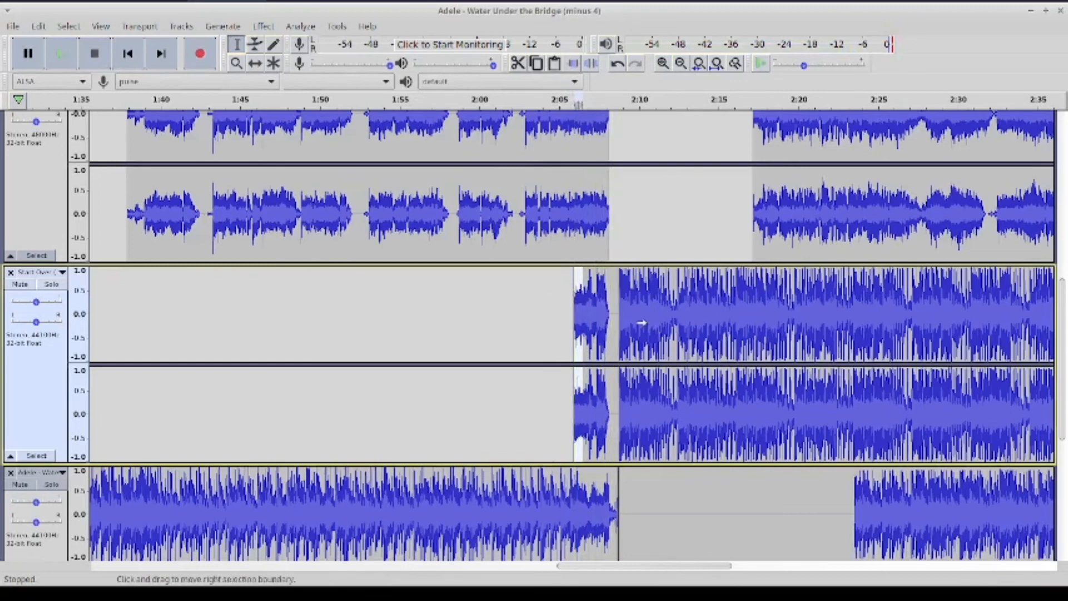
{"action": "left_click", "coordinate": [545, 306]}
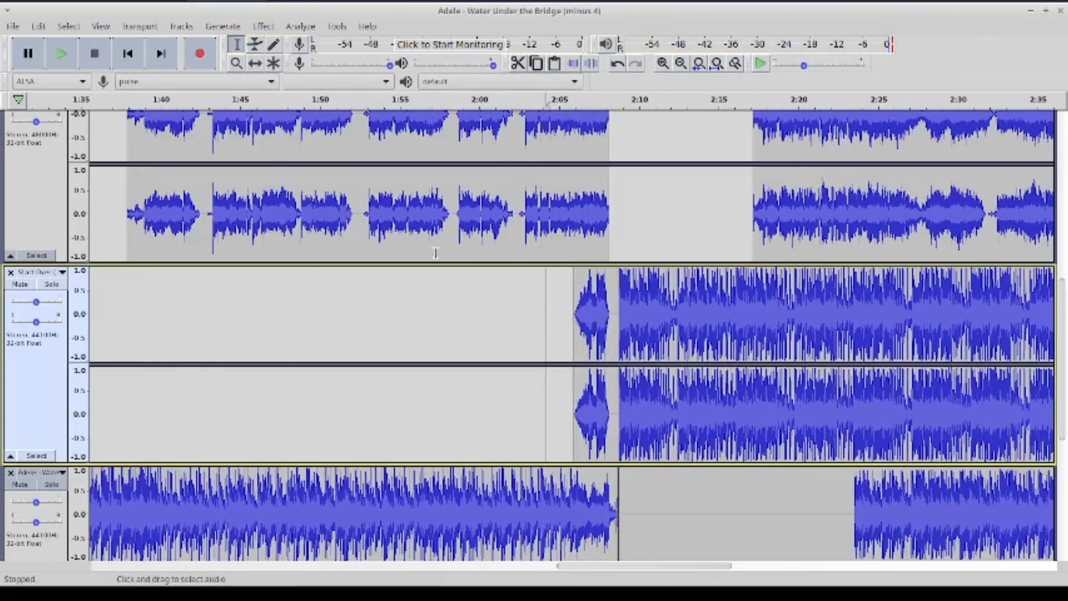
{"action": "left_click", "coordinate": [496, 284]}
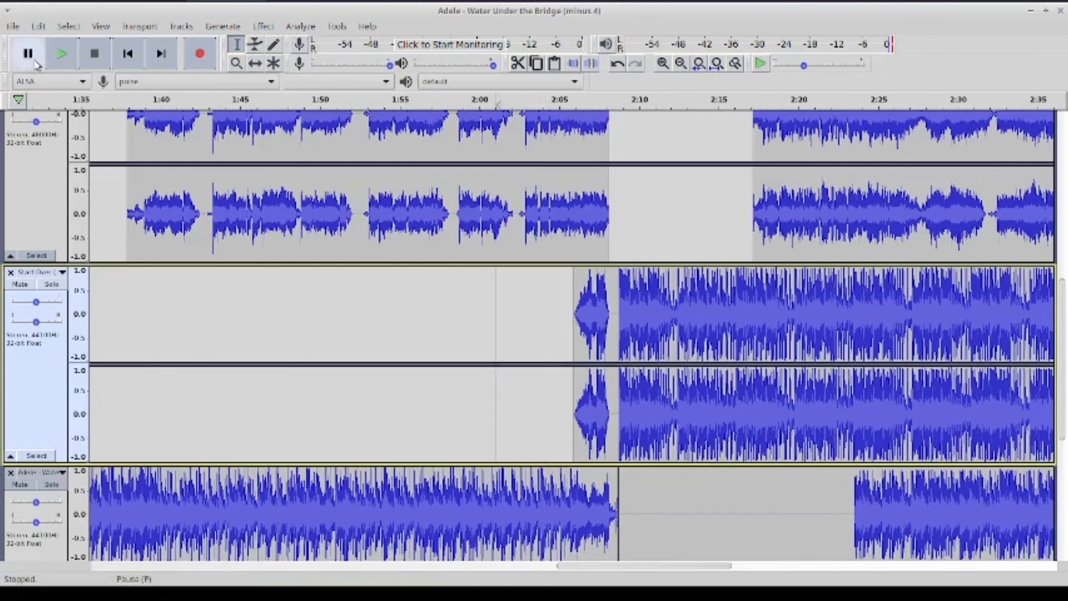
{"action": "left_click", "coordinate": [262, 27]}
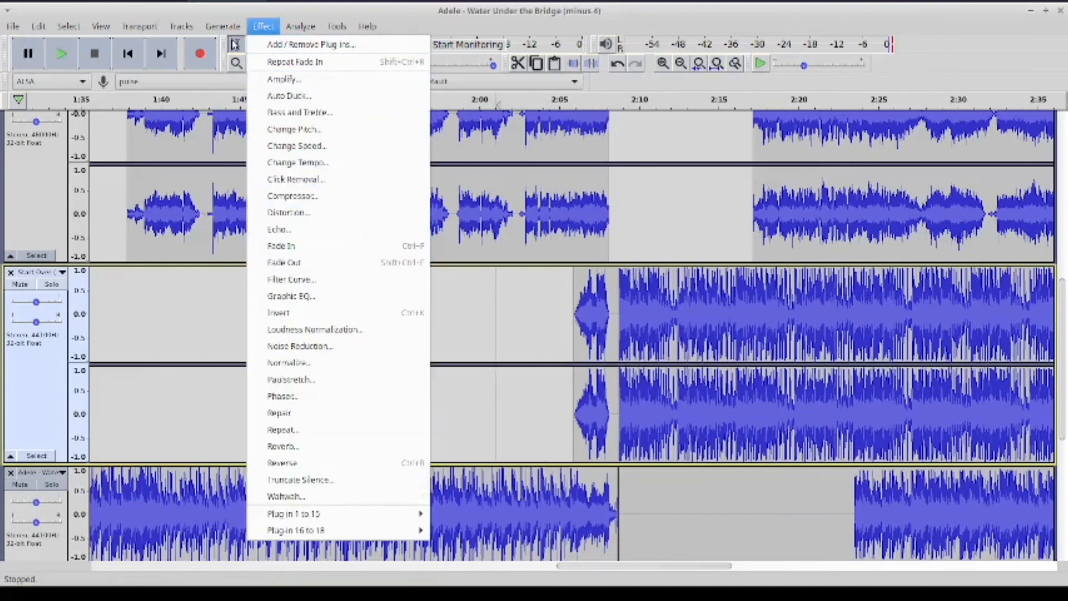
{"action": "left_click", "coordinate": [161, 53]}
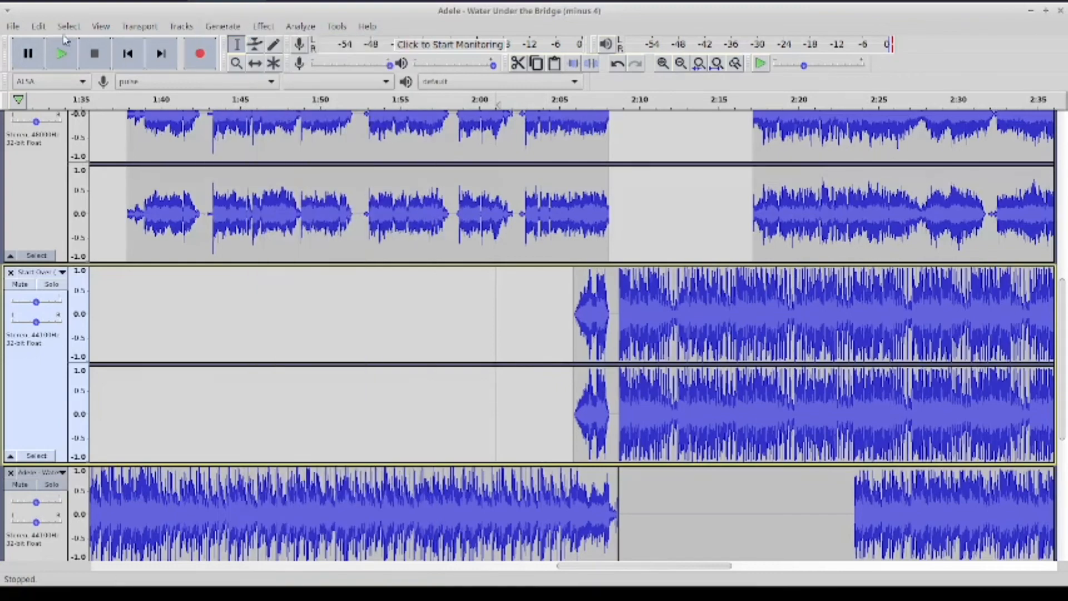
{"action": "left_click", "coordinate": [61, 54]}
{"action": "left_click", "coordinate": [662, 63]}
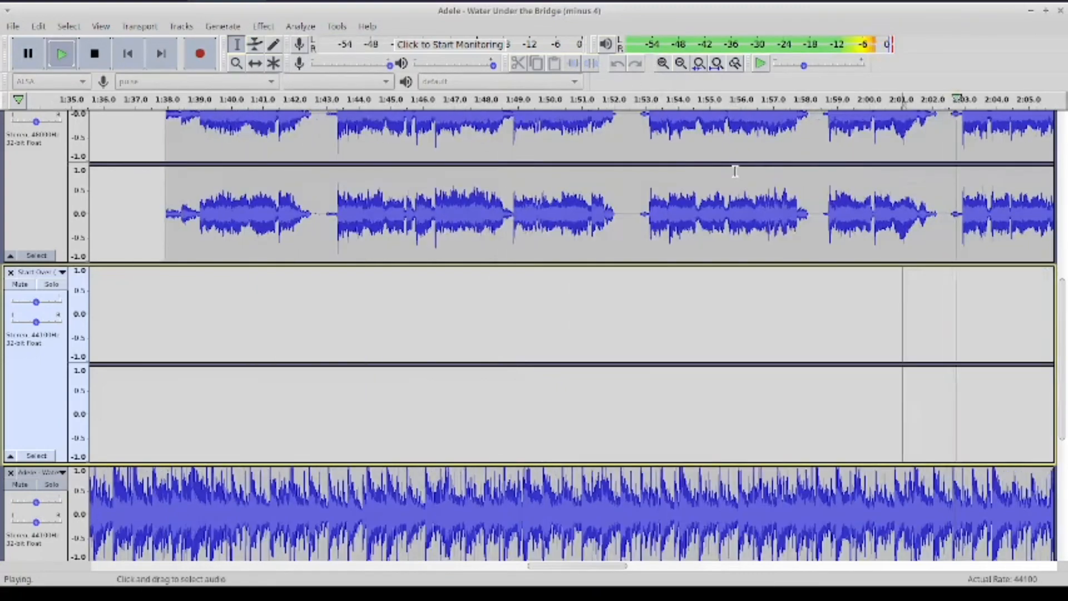
{"action": "scroll", "coordinate": [737, 171], "scroll_direction": "down", "scroll_amount": 1}
{"action": "scroll", "coordinate": [737, 171], "scroll_direction": "down", "scroll_amount": 1}
{"action": "scroll", "coordinate": [737, 171], "scroll_direction": "right", "scroll_amount": 10}
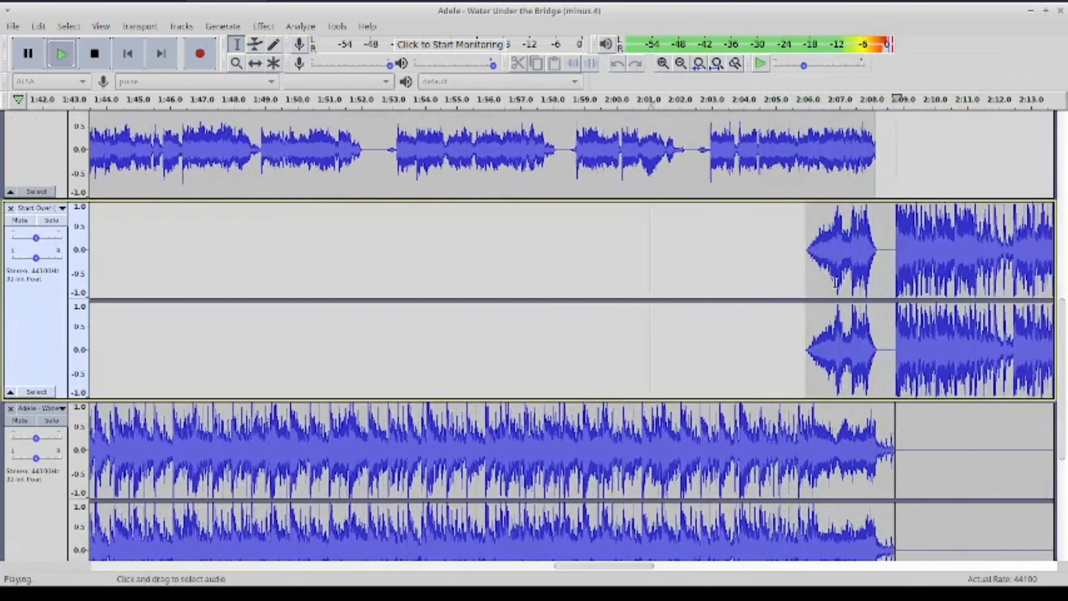
{"action": "left_click", "coordinate": [95, 54]}
Play the mix from the start of the Start Over vocals clip at about 2:07.7
{"action": "left_click", "coordinate": [680, 63]}
{"action": "scroll", "coordinate": [820, 282], "scroll_direction": "up", "scroll_amount": 2}
{"action": "scroll", "coordinate": [825, 278], "scroll_direction": "down", "scroll_amount": 1}
{"action": "scroll", "coordinate": [825, 278], "scroll_direction": "down", "scroll_amount": 1}
{"action": "scroll", "coordinate": [825, 278], "scroll_direction": "right", "scroll_amount": 2}
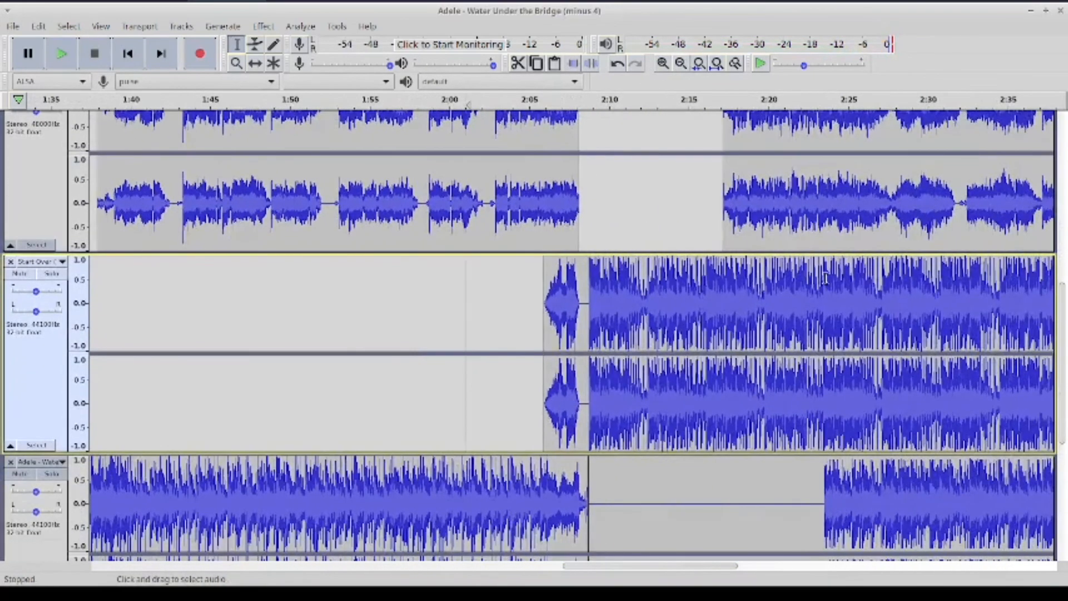
{"action": "scroll", "coordinate": [651, 186], "scroll_direction": "up", "scroll_amount": 4}
{"action": "left_click", "coordinate": [567, 175]}
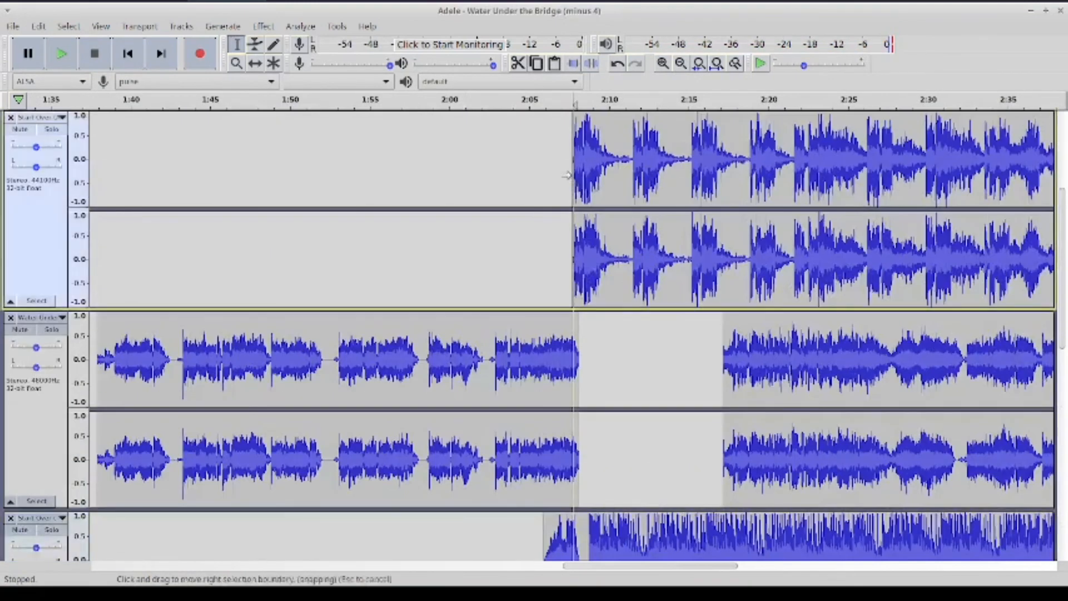
{"action": "scroll", "coordinate": [358, 212], "scroll_direction": "up", "scroll_amount": 1}
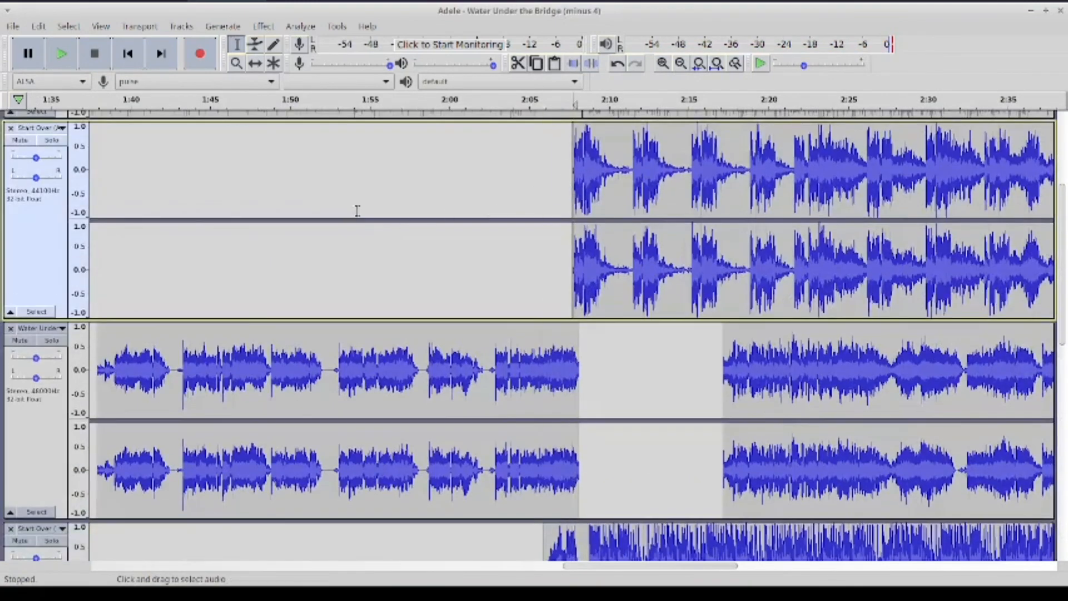
{"action": "left_click", "coordinate": [61, 53]}
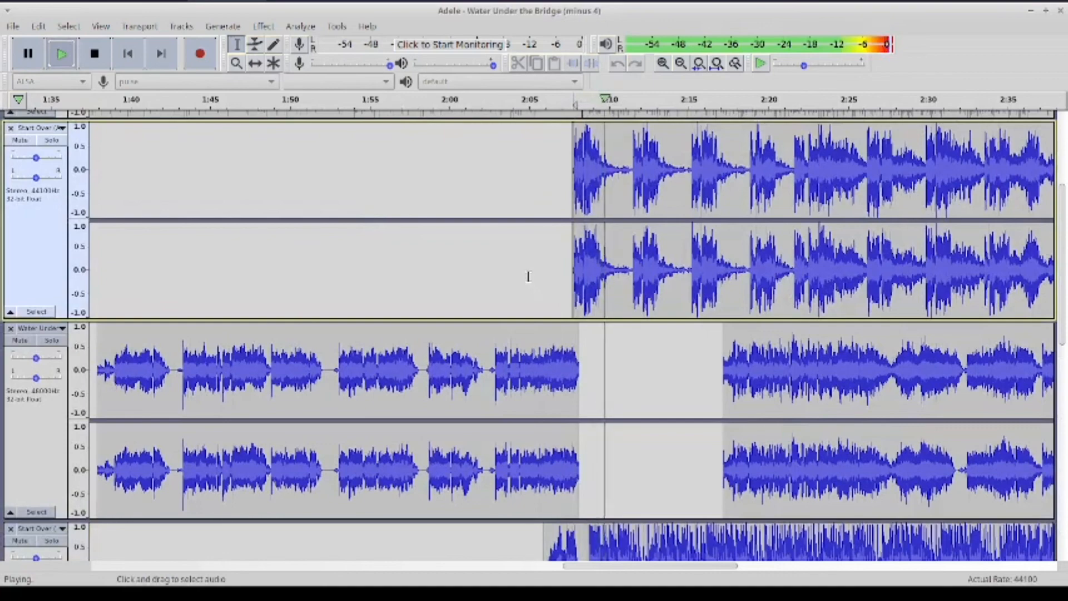
Mute the Adele backing track and the Water Under the Bridge vocals during playback, and pause at about 2:37
{"action": "scroll", "coordinate": [336, 336], "scroll_direction": "down", "scroll_amount": 5}
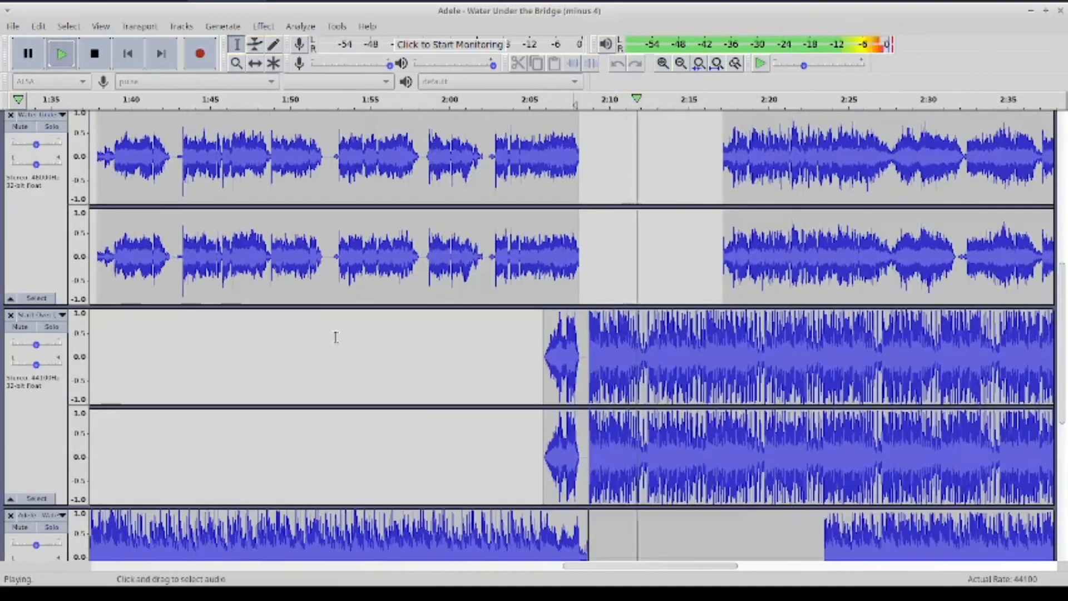
{"action": "left_click", "coordinate": [29, 526]}
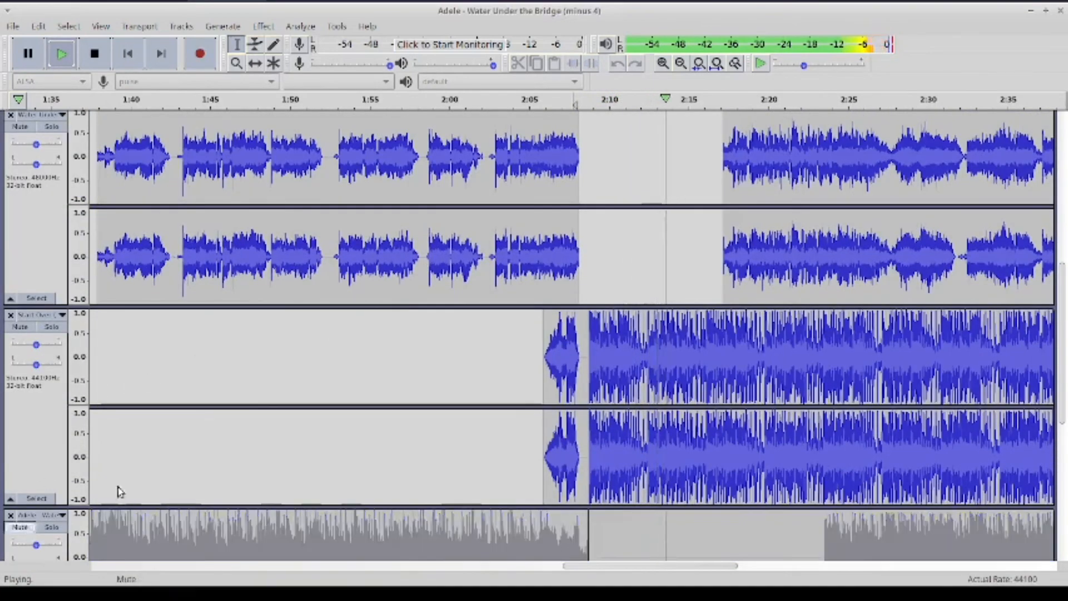
{"action": "scroll", "coordinate": [532, 393], "scroll_direction": "down", "scroll_amount": 2}
{"action": "scroll", "coordinate": [284, 232], "scroll_direction": "up", "scroll_amount": 3}
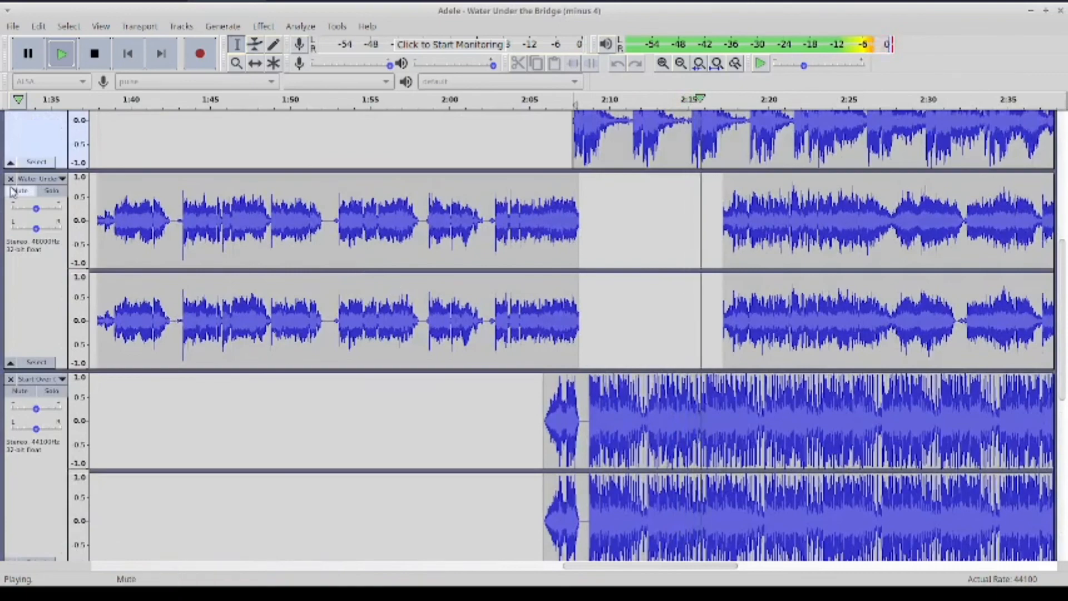
{"action": "left_click", "coordinate": [51, 192]}
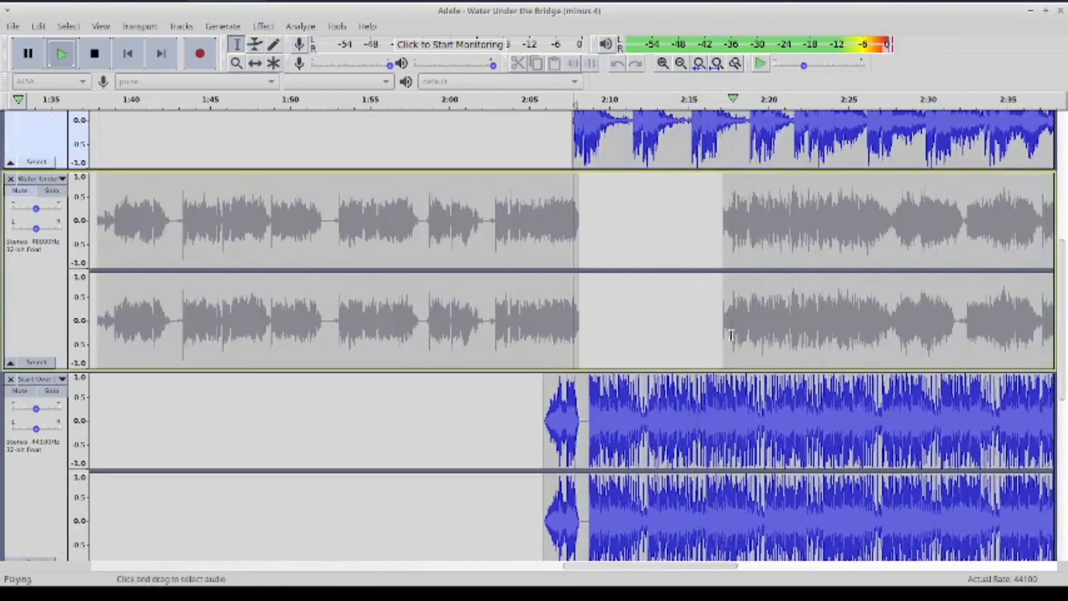
{"action": "scroll", "coordinate": [731, 332], "scroll_direction": "right", "scroll_amount": 3}
{"action": "scroll", "coordinate": [731, 332], "scroll_direction": "right", "scroll_amount": 3}
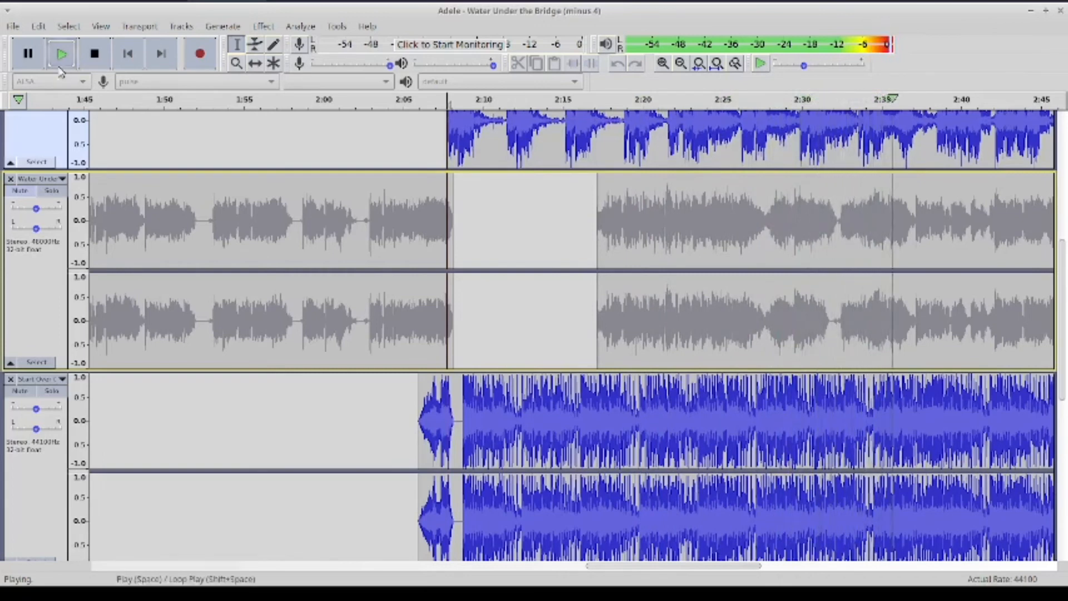
{"action": "left_click", "coordinate": [34, 62]}
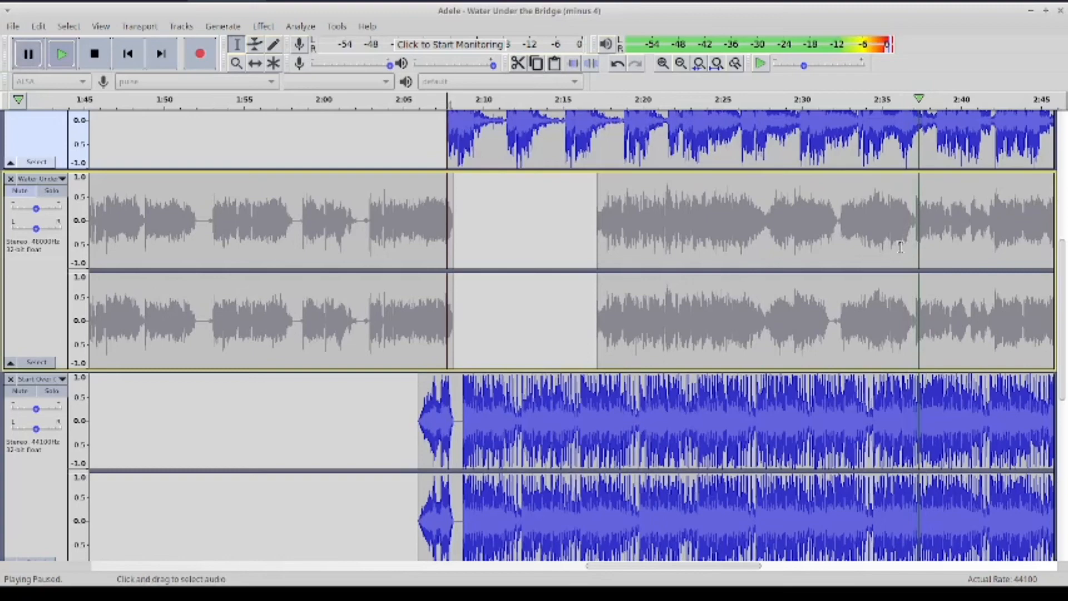
{"action": "scroll", "coordinate": [768, 286], "scroll_direction": "up", "scroll_amount": 3}
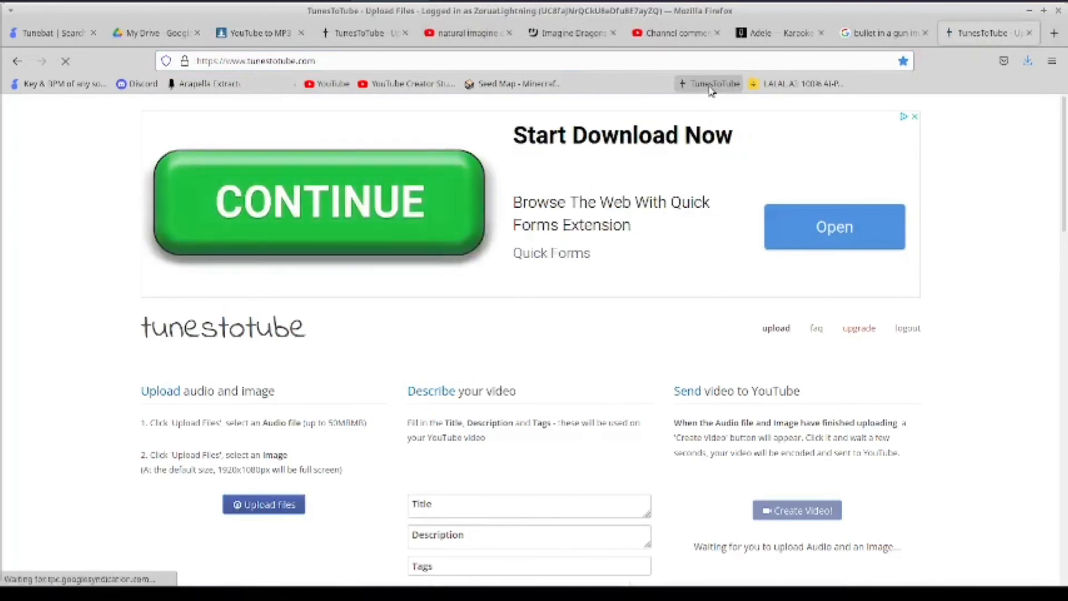
Title the video "Lonely In Nature - Mashup" on the TunesToTube upload page
{"action": "scroll", "coordinate": [459, 413], "scroll_direction": "down", "scroll_amount": 5}
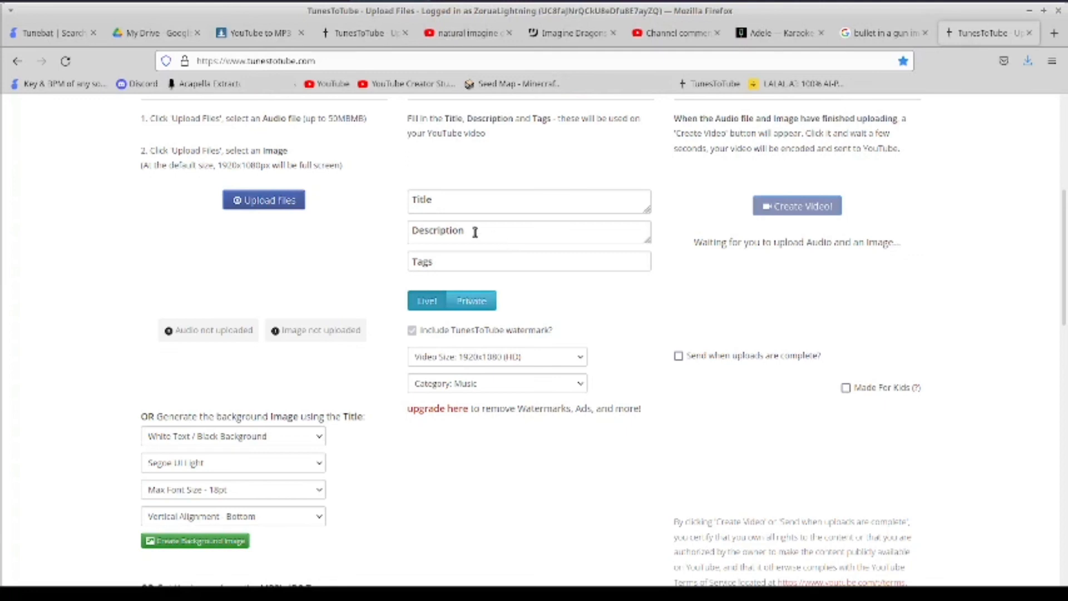
{"action": "left_click", "coordinate": [460, 198]}
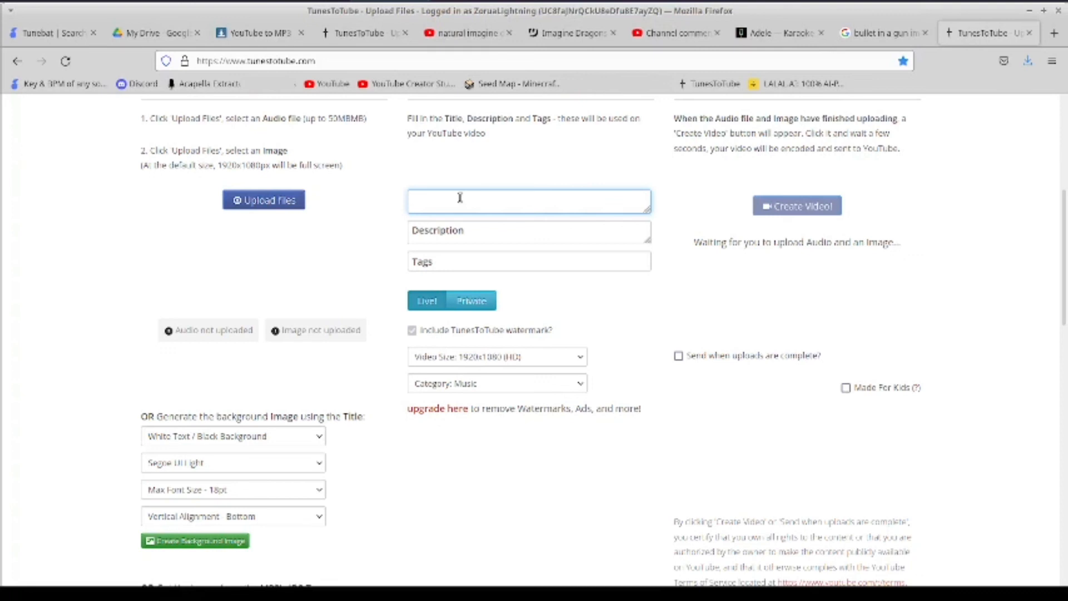
{"action": "type", "text": "Lonely In Nature - Mashup"}
Begin the video description with a line crediting the requester and the line "Lonely by Imagine Dragons: instrumental + vocals"
{"action": "left_click", "coordinate": [478, 238]}
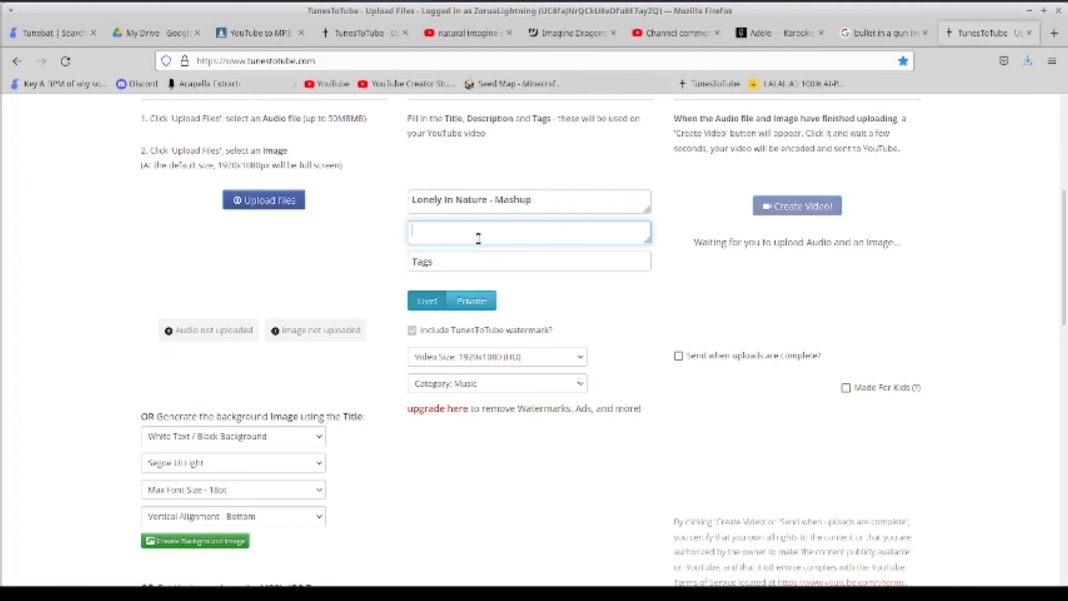
{"action": "type", "text": "Request by believer 3"}
{"action": "key", "text": "Return"}
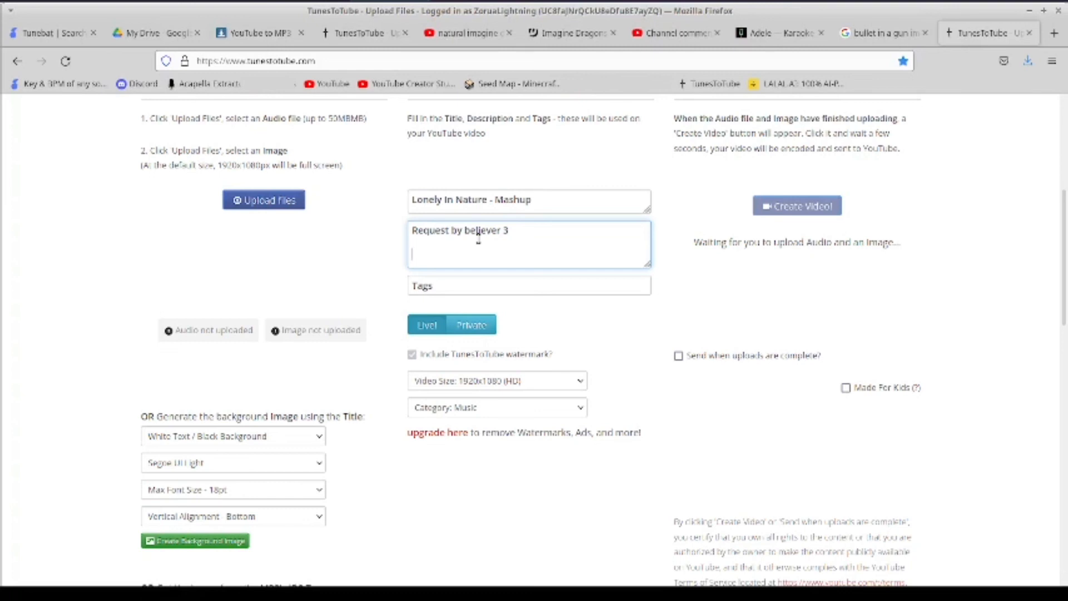
{"action": "type", "text": "onely by imagine Dragons"}
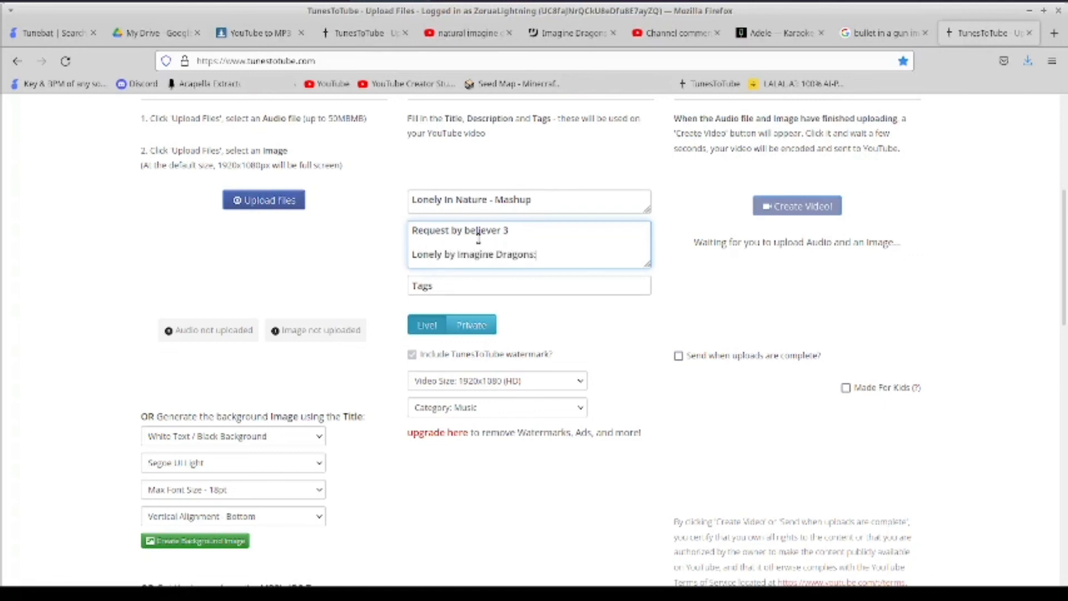
{"action": "type", "text": ": instrumental + vocals"}
{"action": "key", "text": "Return"}
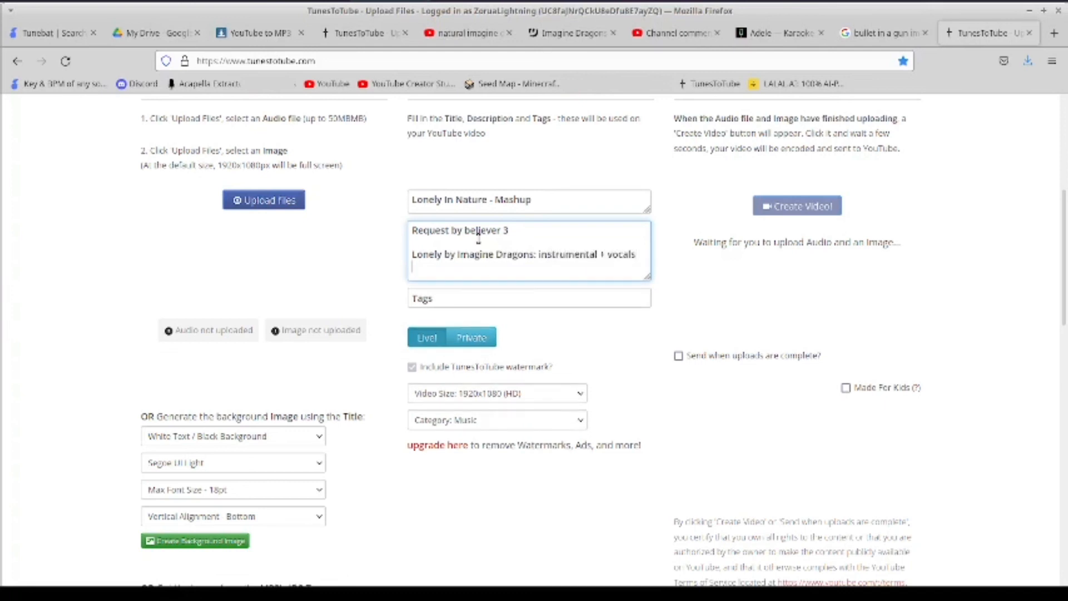
Add the description line "Natural by Imagine Dragons: instrumental + vocals", followed by a blank line
{"action": "type", "text": "Natural by Imagine Dragns"}
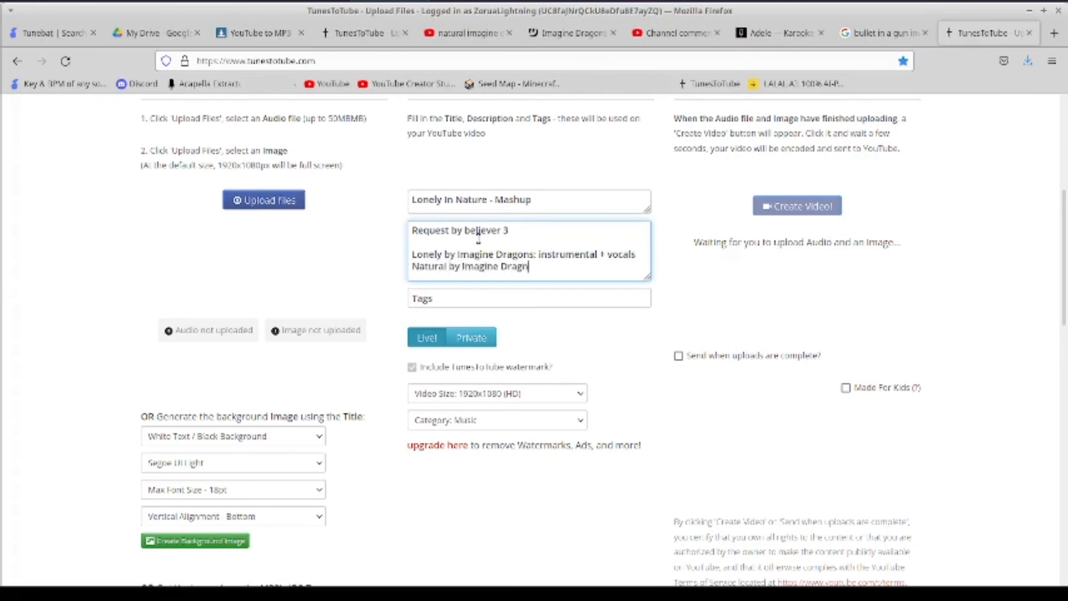
{"action": "key", "text": "BackSpace"}
{"action": "type", "text": "os"}
{"action": "key", "text": "BackSpace"}
{"action": "key", "text": "BackSpace"}
{"action": "key", "text": "BackSpace"}
{"action": "type", "text": "ons"}
{"action": "type", "text": ": lo"}
{"action": "type", "text": "al "}
{"action": "type", "text": "+ voca"}
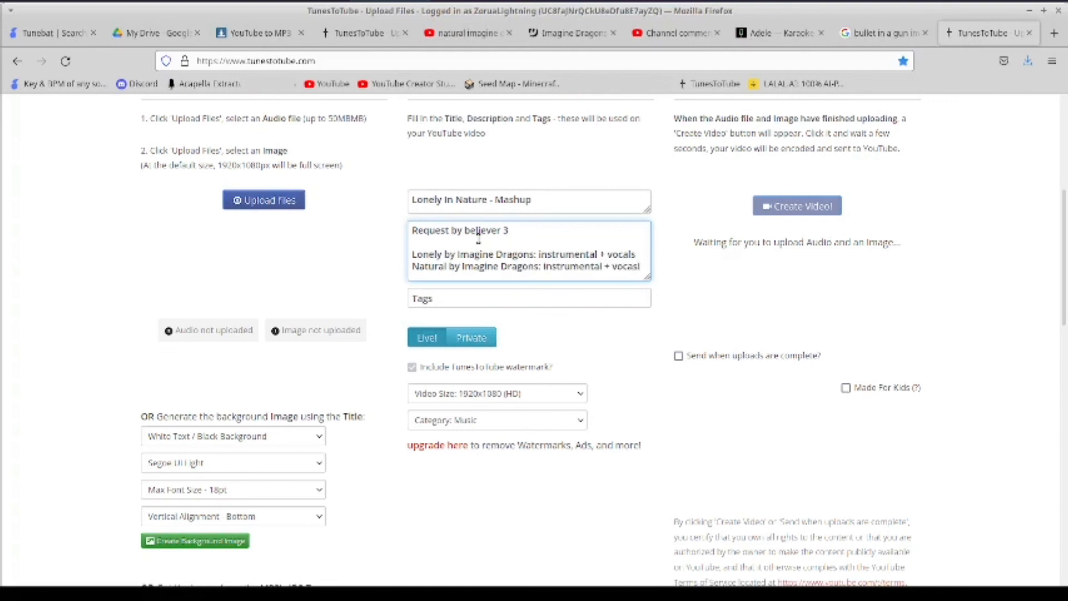
{"action": "type", "text": "ls"}
{"action": "key", "text": "Return"}
{"action": "key", "text": "Return"}
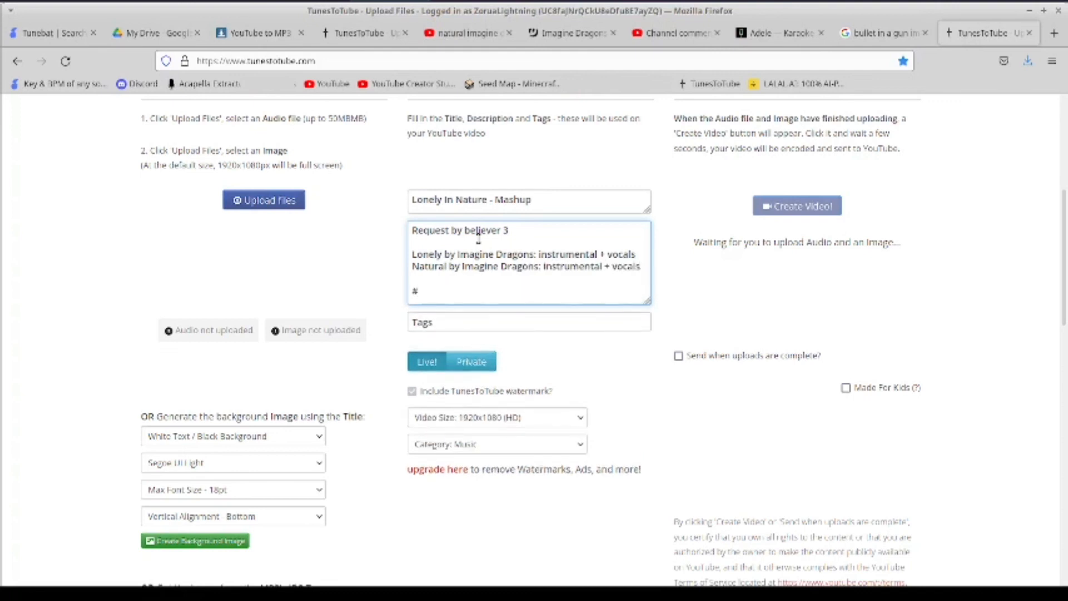
Add the hashtags #ImagineDragons, #Mashup, #Mercury, #Natural and #Lonely on separate lines at the end of the description
{"action": "type", "text": "#ImagineDragons"}
{"action": "key", "text": "Return"}
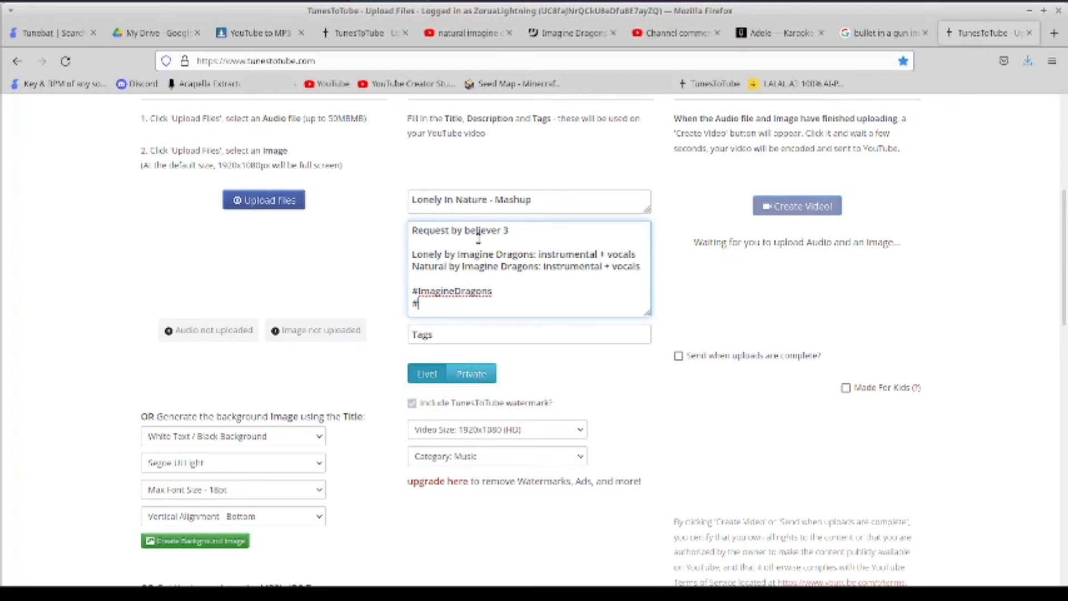
{"action": "type", "text": "#Mashup"}
{"action": "key", "text": "Return"}
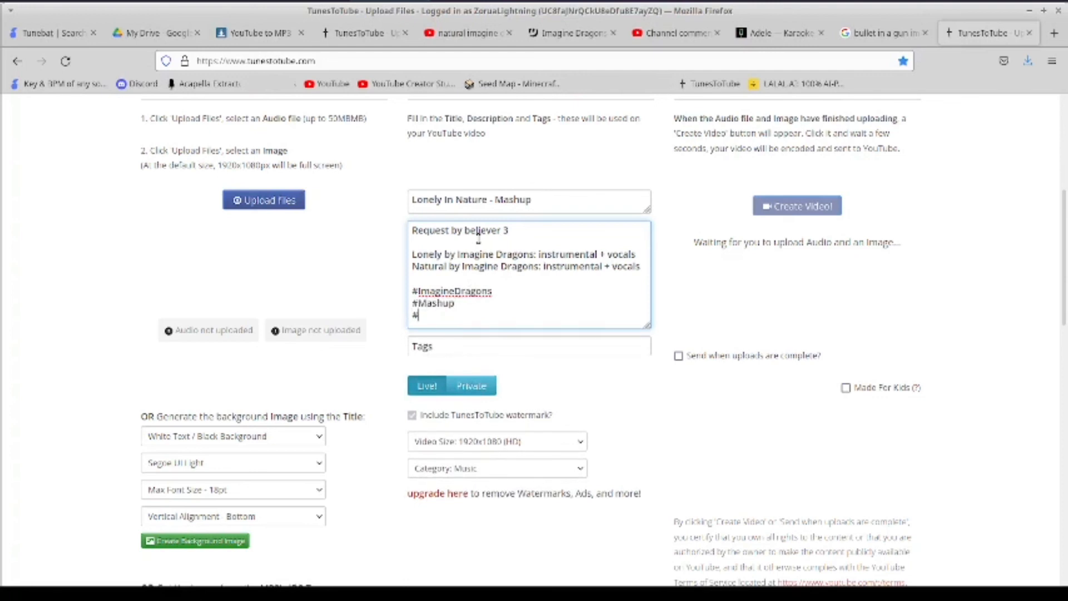
{"action": "type", "text": "#Mercurya"}
{"action": "key", "text": "Return"}
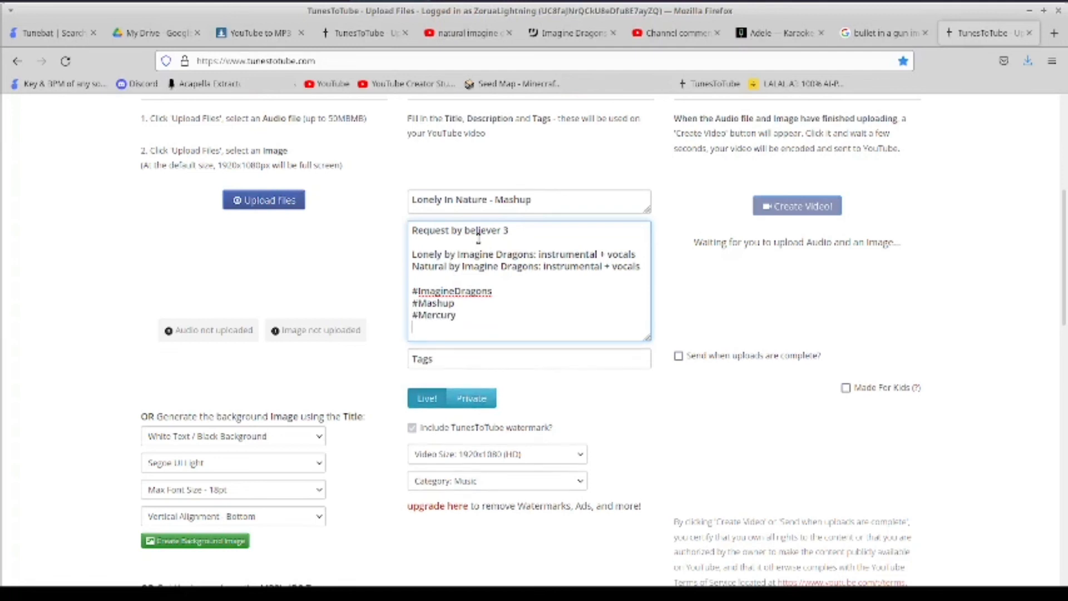
{"action": "type", "text": "#Natural"}
{"action": "key", "text": "Return"}
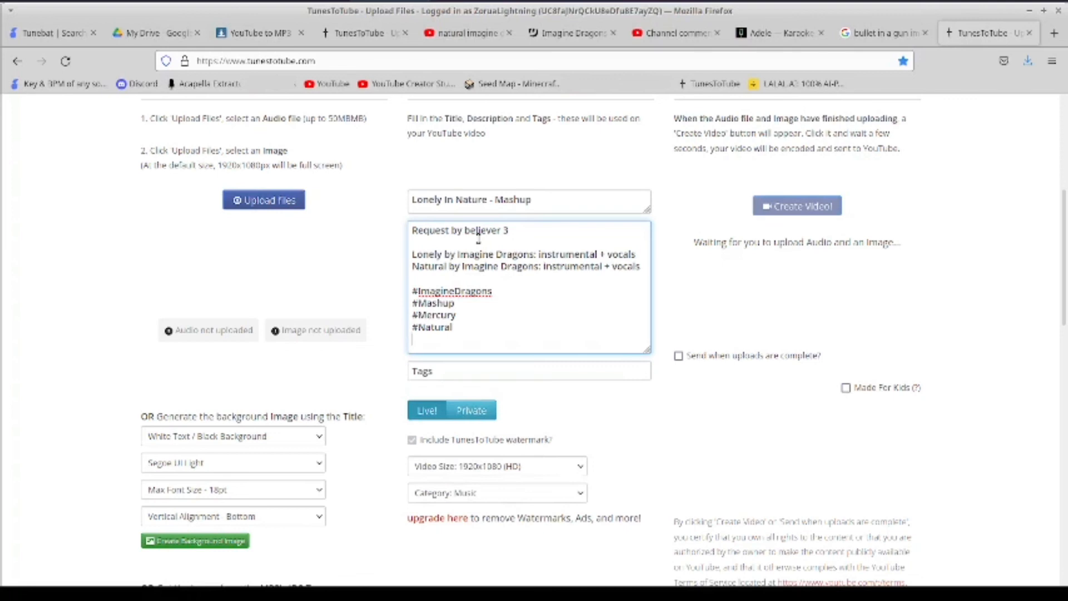
{"action": "type", "text": "#Loely"}
{"action": "key", "text": "BackSpace"}
{"action": "left_click", "coordinate": [469, 279]}
Search Google Images for "natural imagine dragons cover"
{"action": "left_click", "coordinate": [249, 201]}
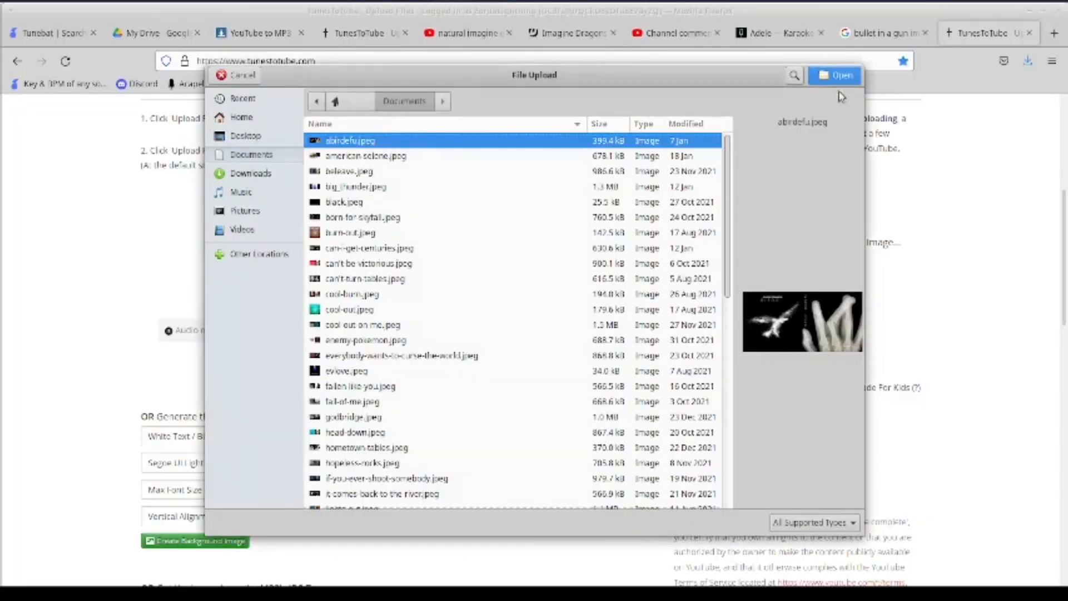
{"action": "left_click", "coordinate": [213, 77]}
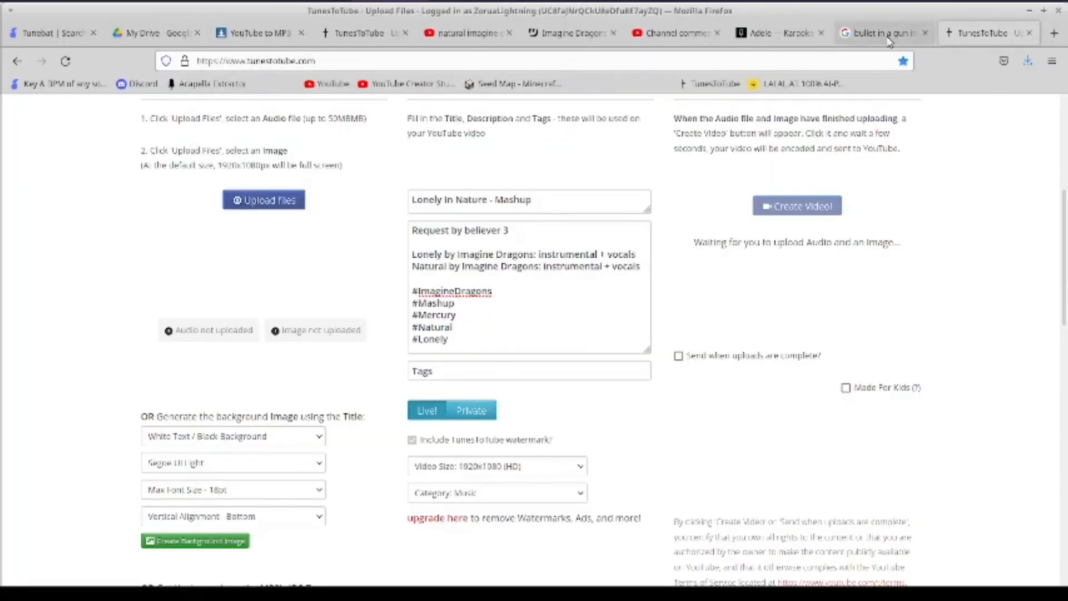
{"action": "left_click", "coordinate": [867, 33]}
{"action": "double_click", "coordinate": [167, 120]}
{"action": "key", "text": "BackSpace"}
{"action": "key", "text": "BackSpace"}
{"action": "key", "text": "BackSpace"}
{"action": "key", "text": "BackSpace"}
{"action": "key", "text": "BackSpace"}
{"action": "key", "text": "BackSpace"}
{"action": "key", "text": "BackSpace"}
{"action": "key", "text": "BackSpace"}
{"action": "key", "text": "BackSpace"}
{"action": "key", "text": "BackSpace"}
{"action": "key", "text": "BackSpace"}
{"action": "key", "text": "BackSpace"}
{"action": "key", "text": "BackSpace"}
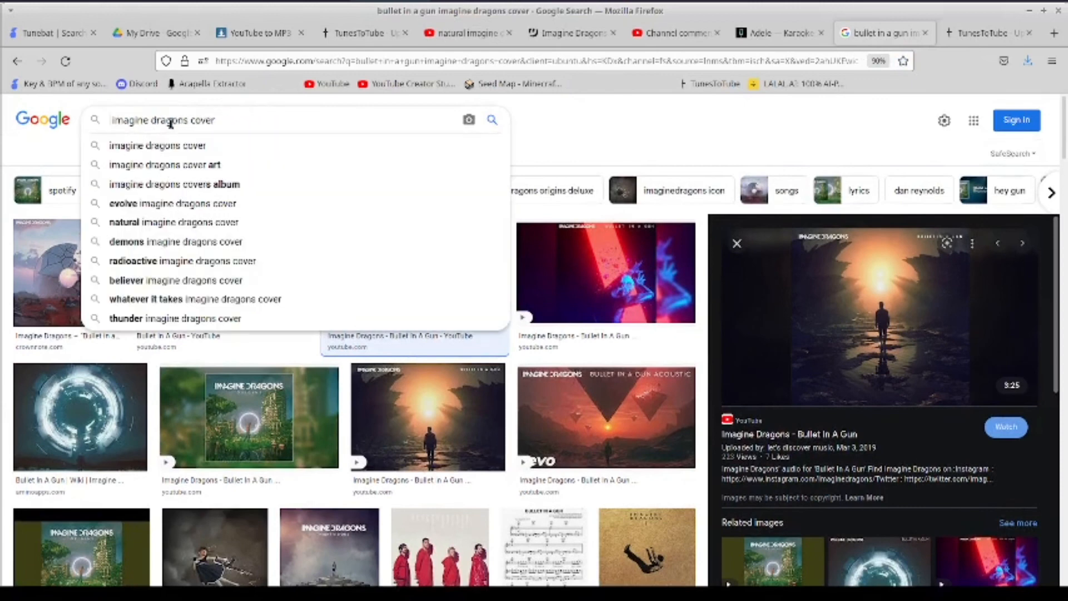
{"action": "type", "text": "s"}
{"action": "key", "text": "BackSpace"}
{"action": "type", "text": "natural"}
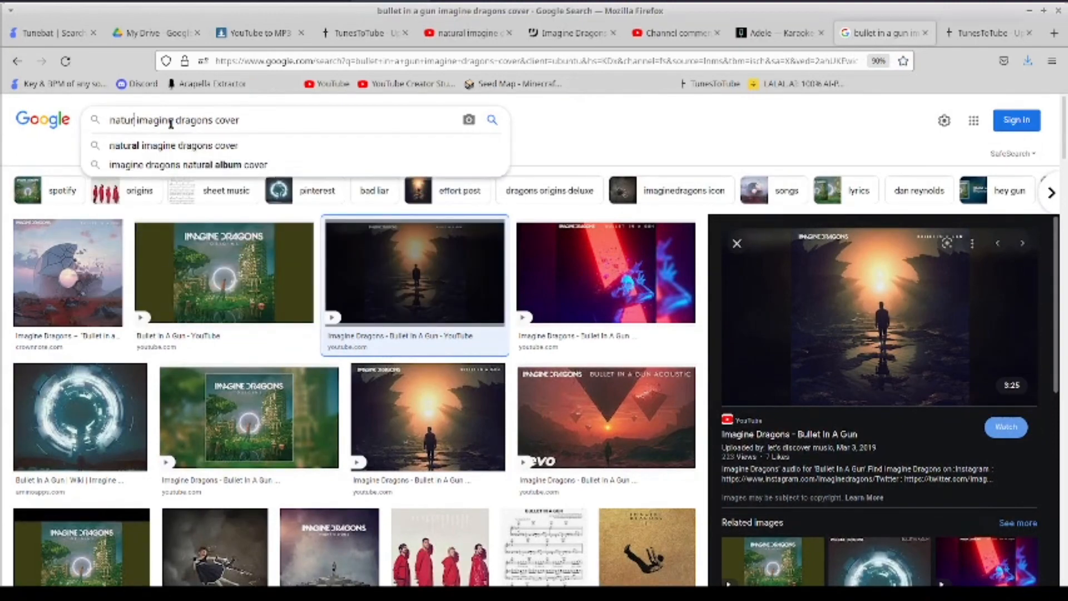
{"action": "key", "text": "Return"}
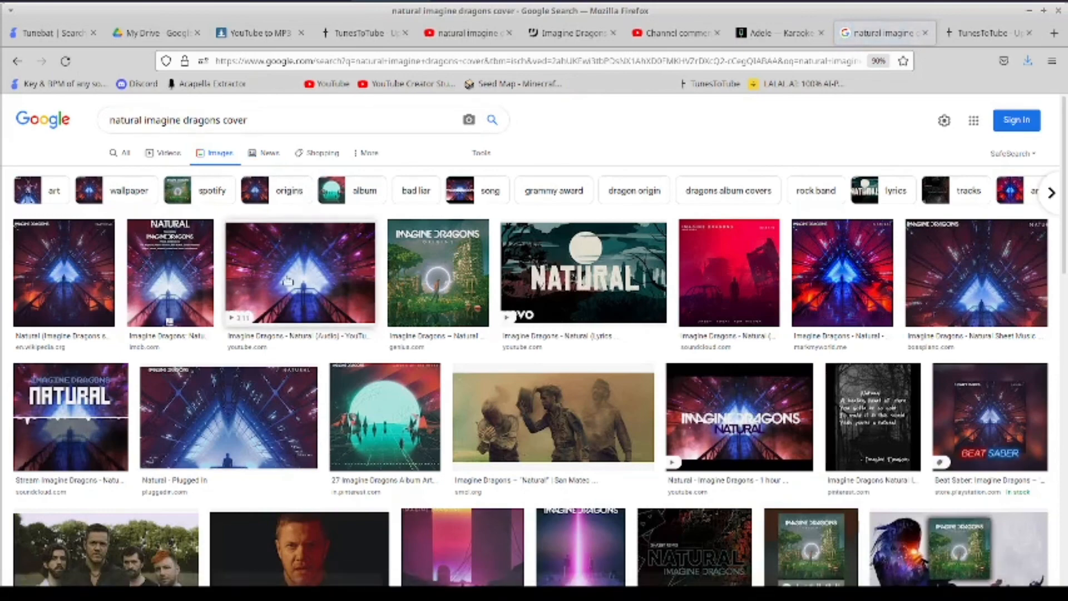
Copy the Wikipedia cover image of "Natural" and paste it as a new layer into mashup.xcf in GIMP
{"action": "left_click", "coordinate": [70, 274]}
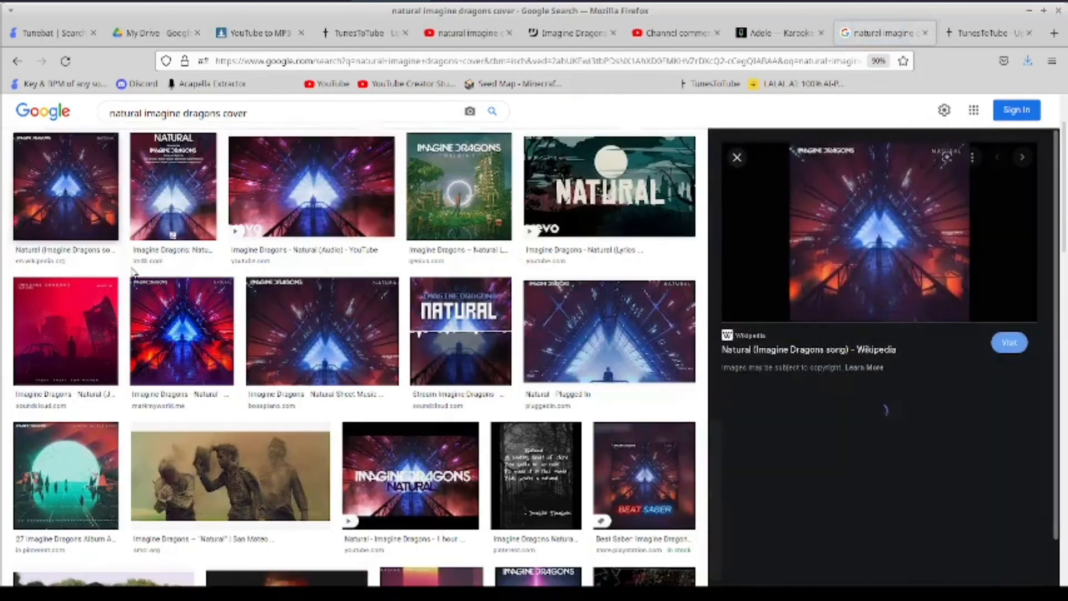
{"action": "right_click", "coordinate": [852, 226]}
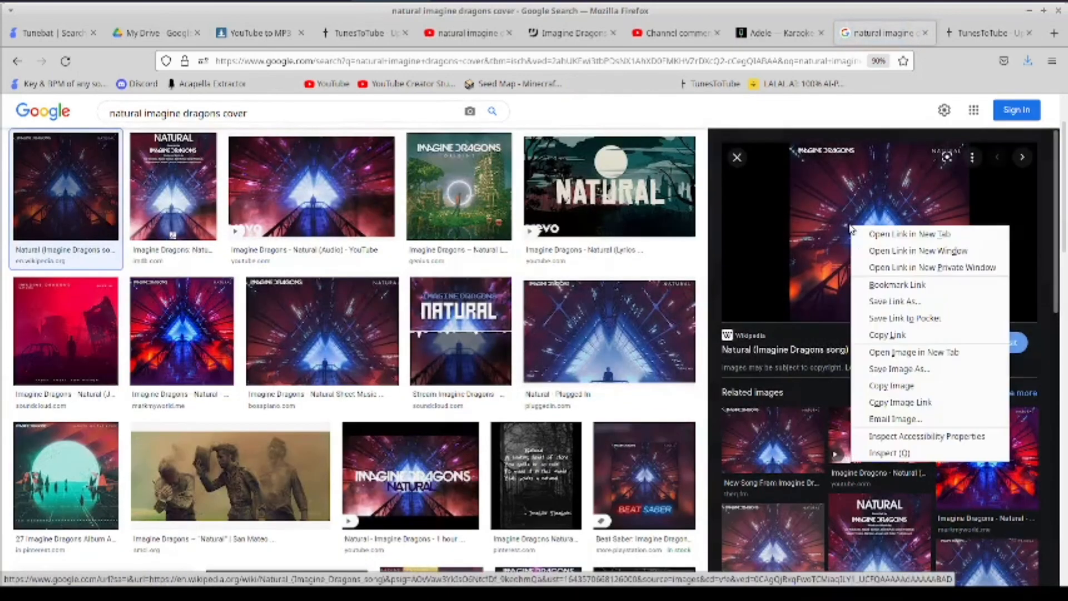
{"action": "left_click", "coordinate": [910, 391]}
{"action": "key", "text": "alt+Tab"}
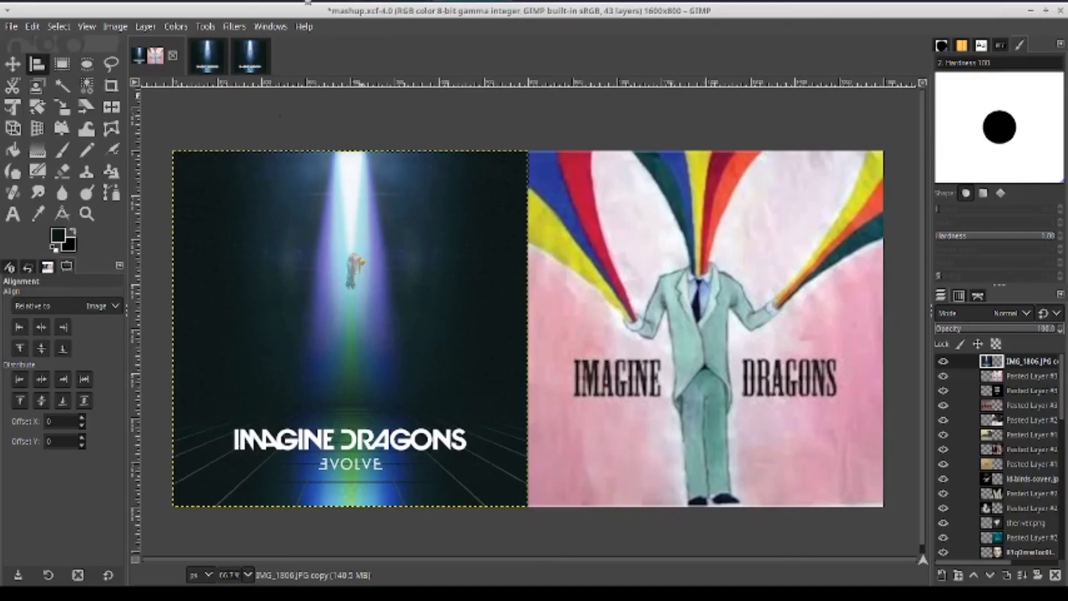
{"action": "left_click", "coordinate": [32, 26]}
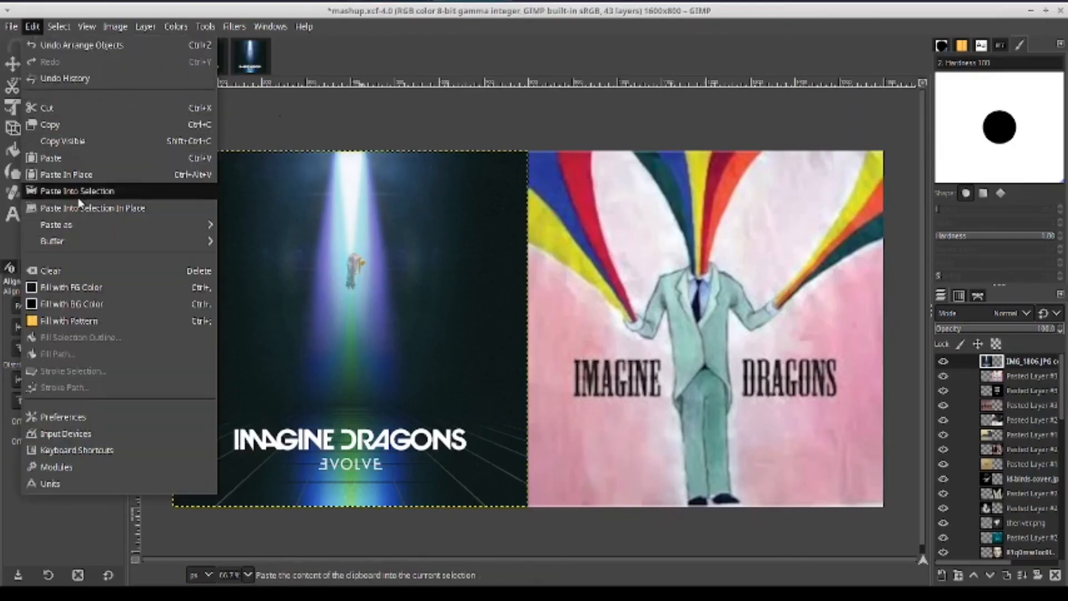
{"action": "mouse_move", "coordinate": [89, 228]}
{"action": "left_click", "coordinate": [249, 226]}
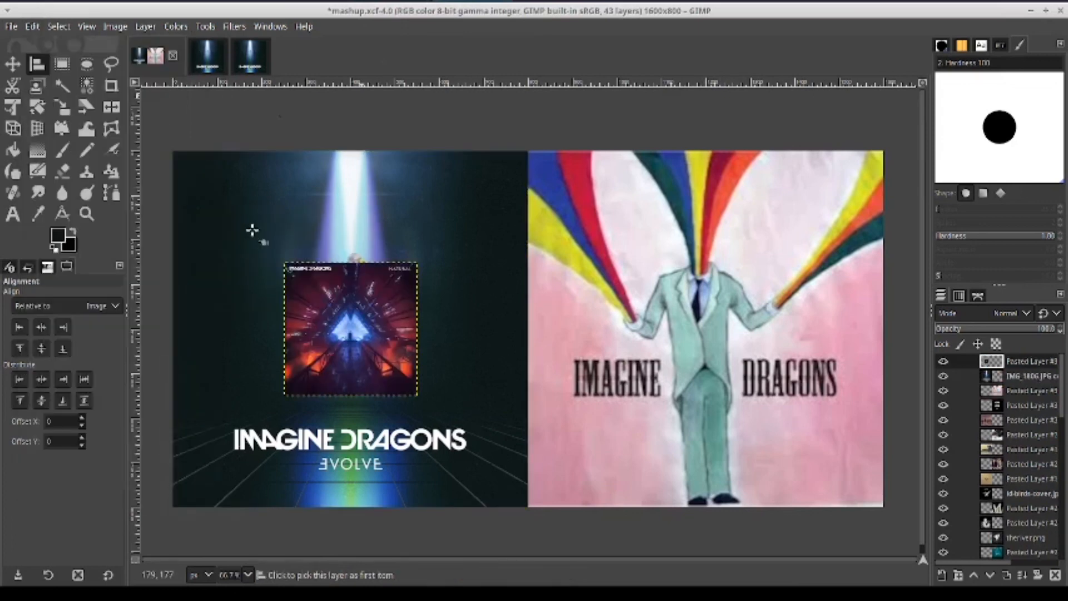
Scale the pasted Natural cover layer to 800 px wide so it fills the left half of the canvas
{"action": "left_click", "coordinate": [313, 287]}
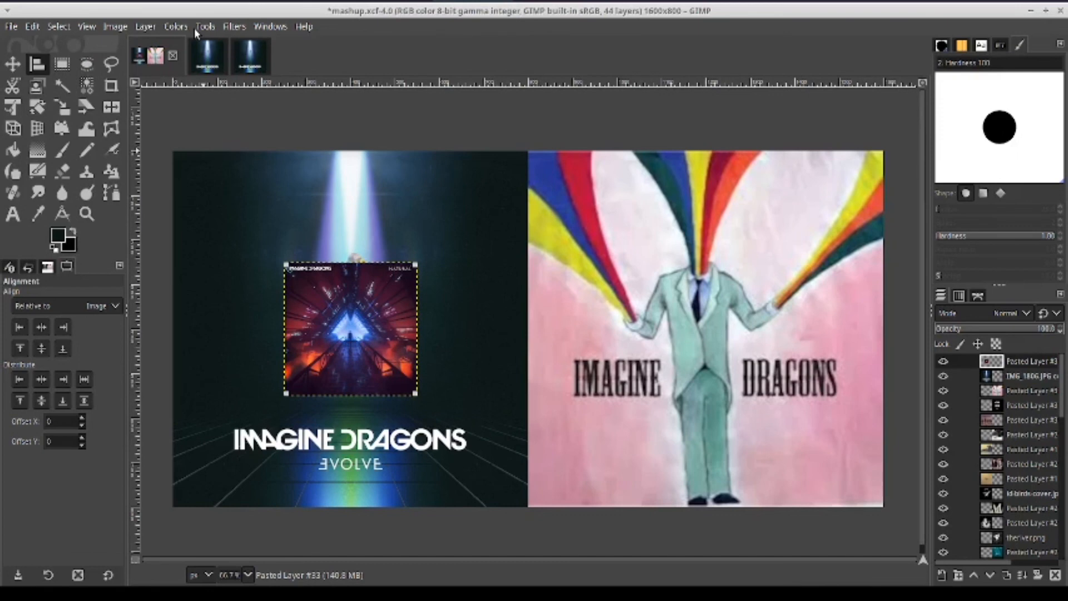
{"action": "left_click", "coordinate": [145, 26]}
{"action": "mouse_move", "coordinate": [214, 199]}
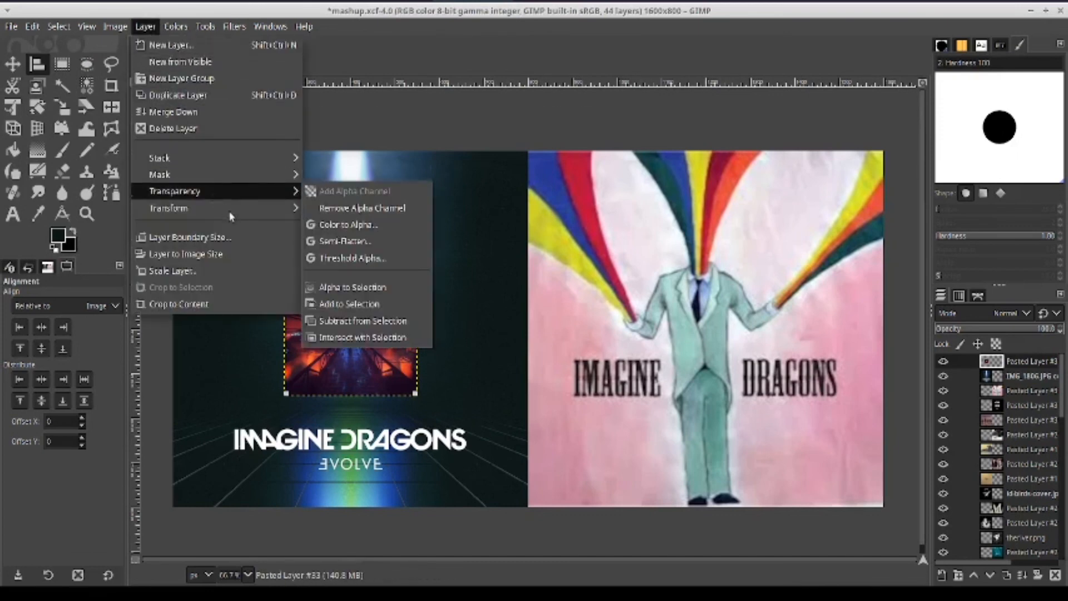
{"action": "left_click", "coordinate": [199, 268]}
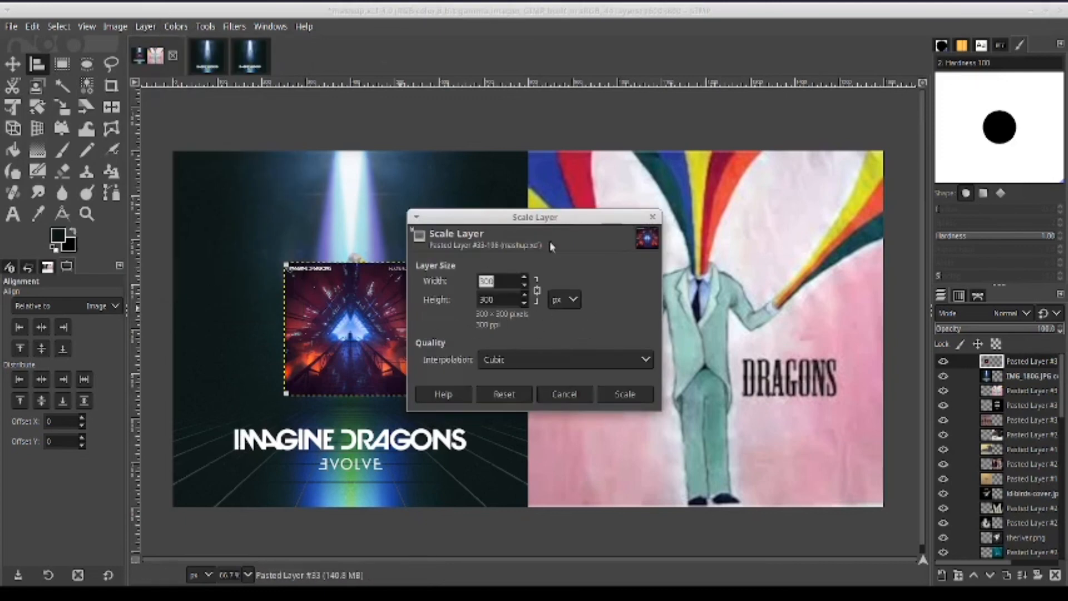
{"action": "type", "text": "800"}
{"action": "left_click", "coordinate": [617, 396]}
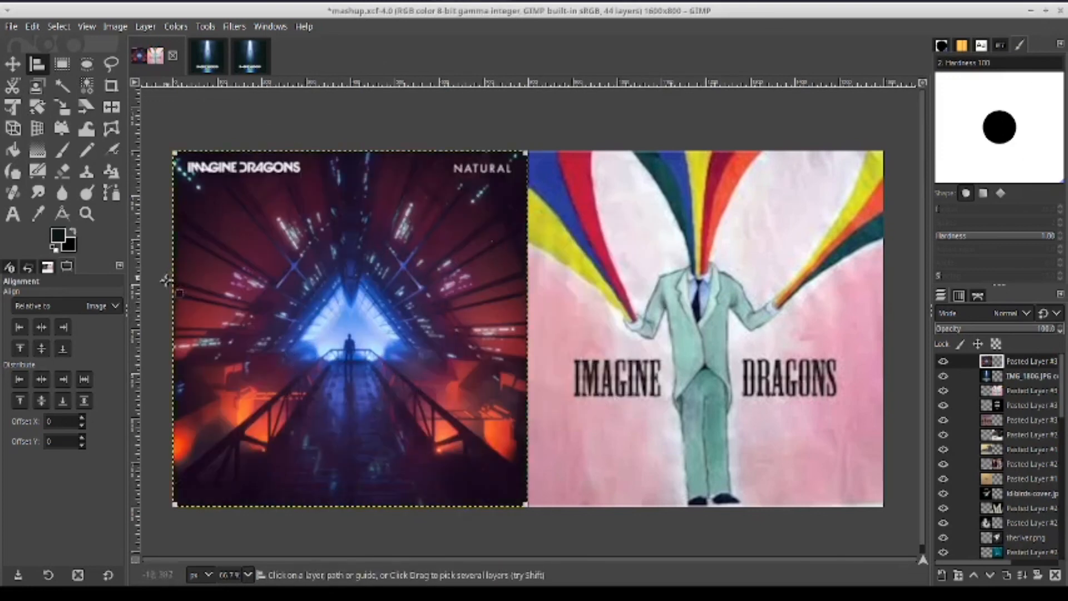
Switch to Firefox and search Google Images for "mercury imagine dragons cover"
{"action": "left_click", "coordinate": [390, 1]}
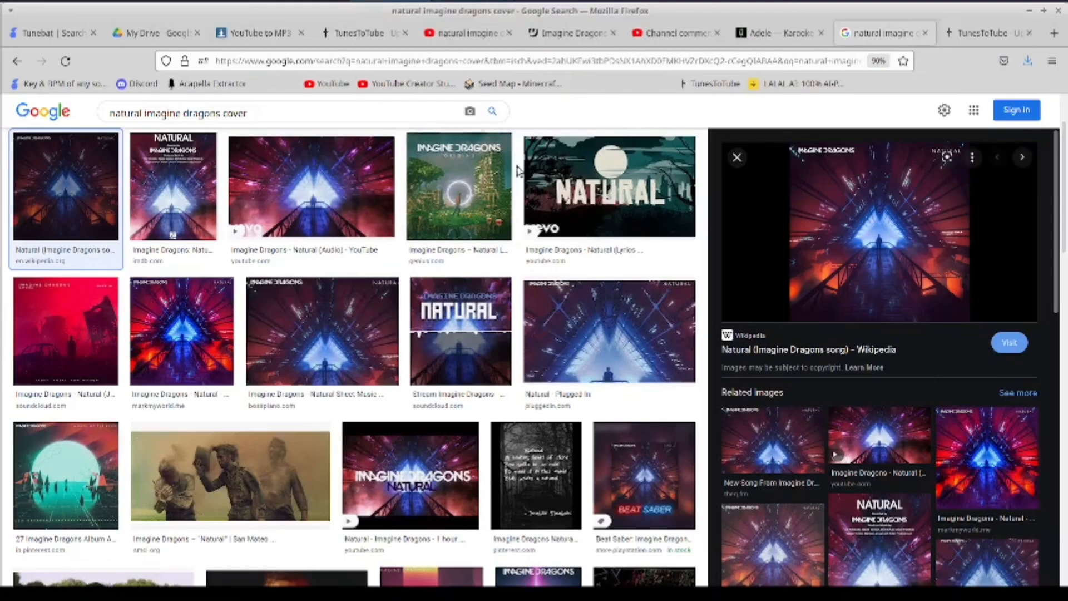
{"action": "double_click", "coordinate": [123, 113]}
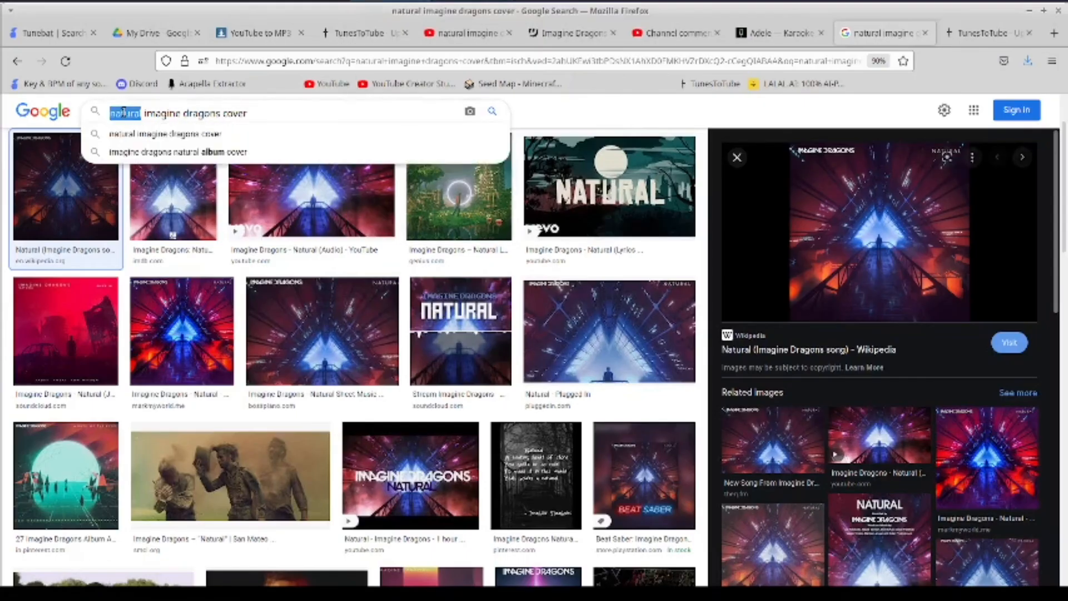
{"action": "type", "text": "mercury"}
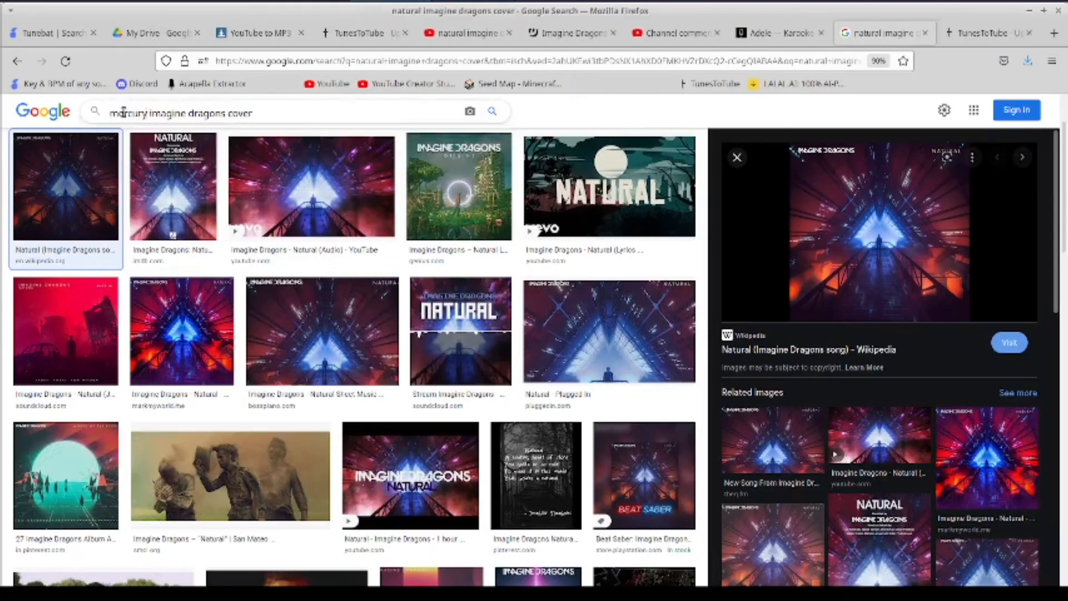
{"action": "key", "text": "Return"}
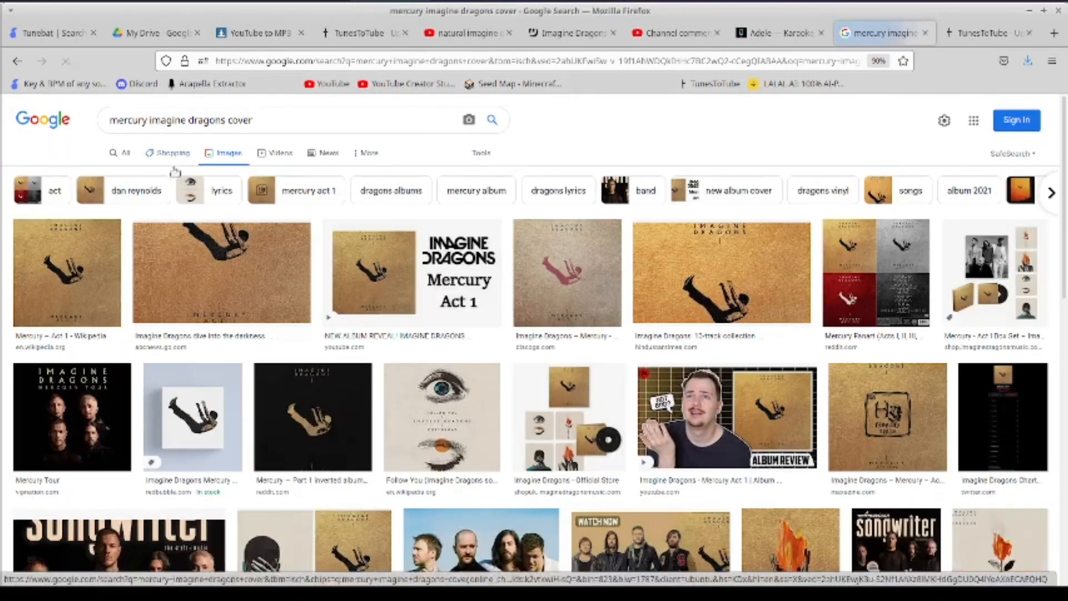
Copy the Wikipedia cover image of "Mercury – Act 1" and paste it as a new layer into mashup.xcf in GIMP
{"action": "left_click", "coordinate": [64, 301]}
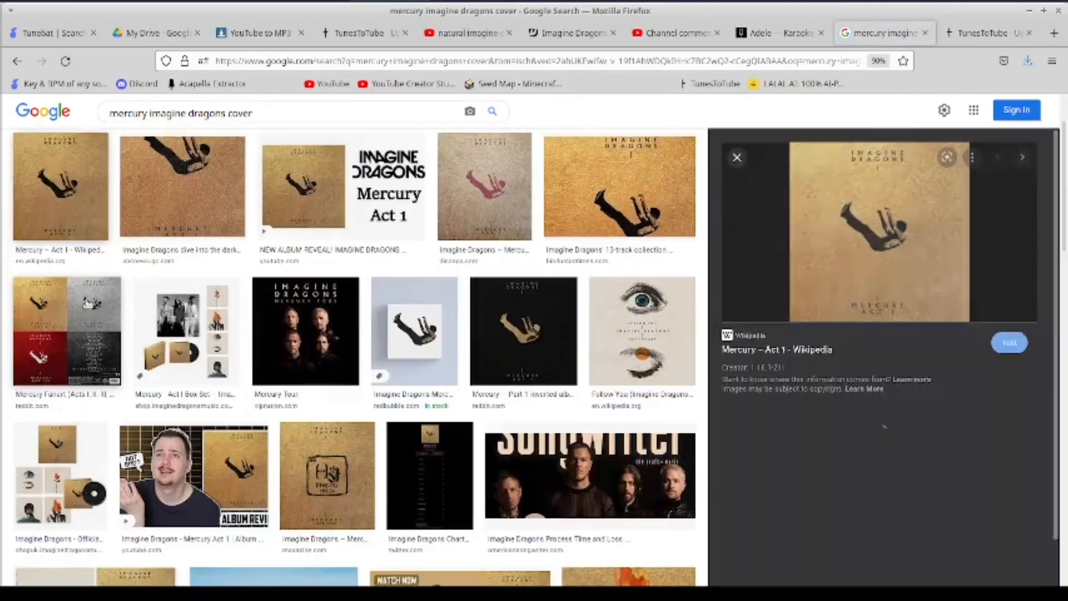
{"action": "right_click", "coordinate": [870, 205]}
{"action": "left_click", "coordinate": [908, 365]}
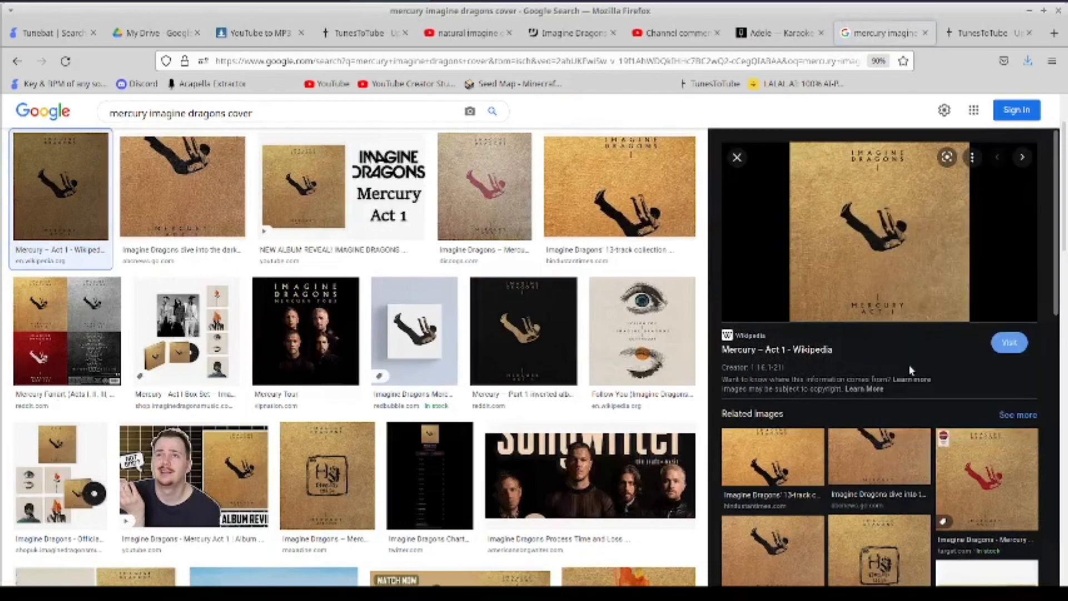
{"action": "key", "text": "alt+Tab"}
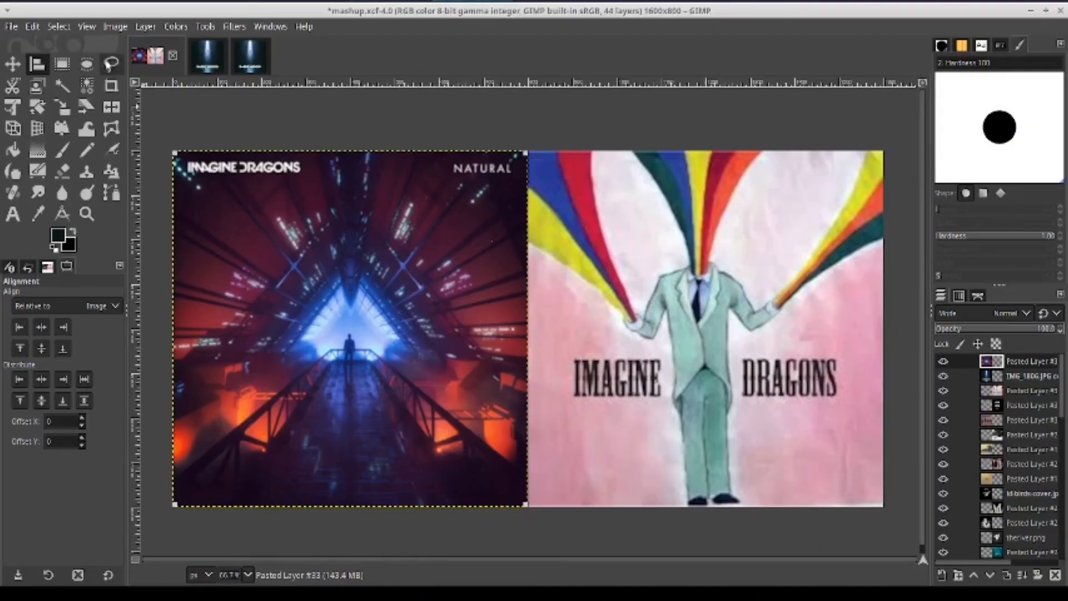
{"action": "left_click", "coordinate": [31, 28]}
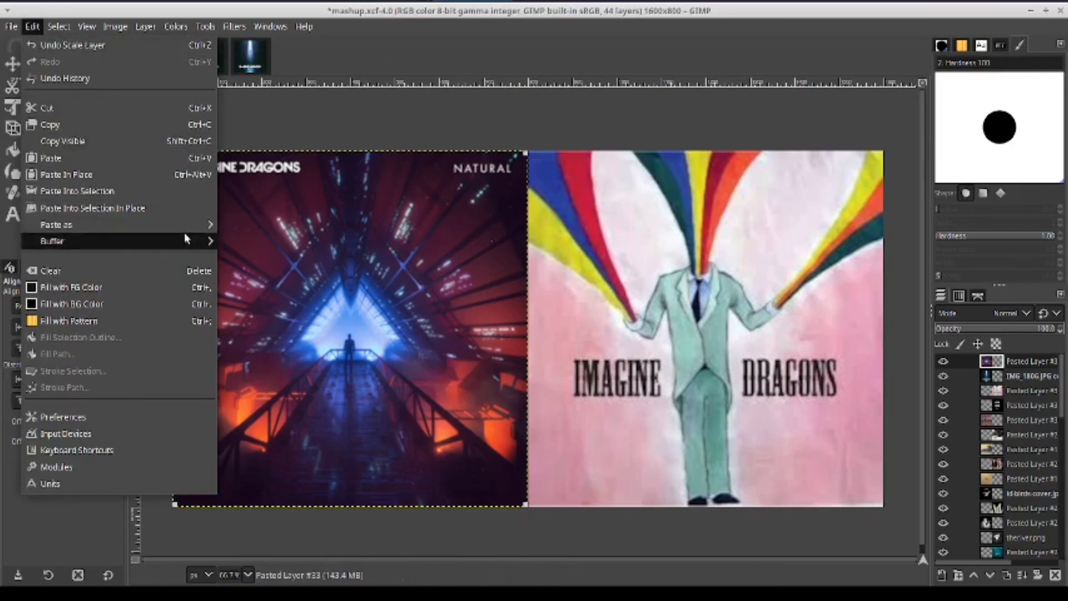
{"action": "left_click", "coordinate": [238, 226]}
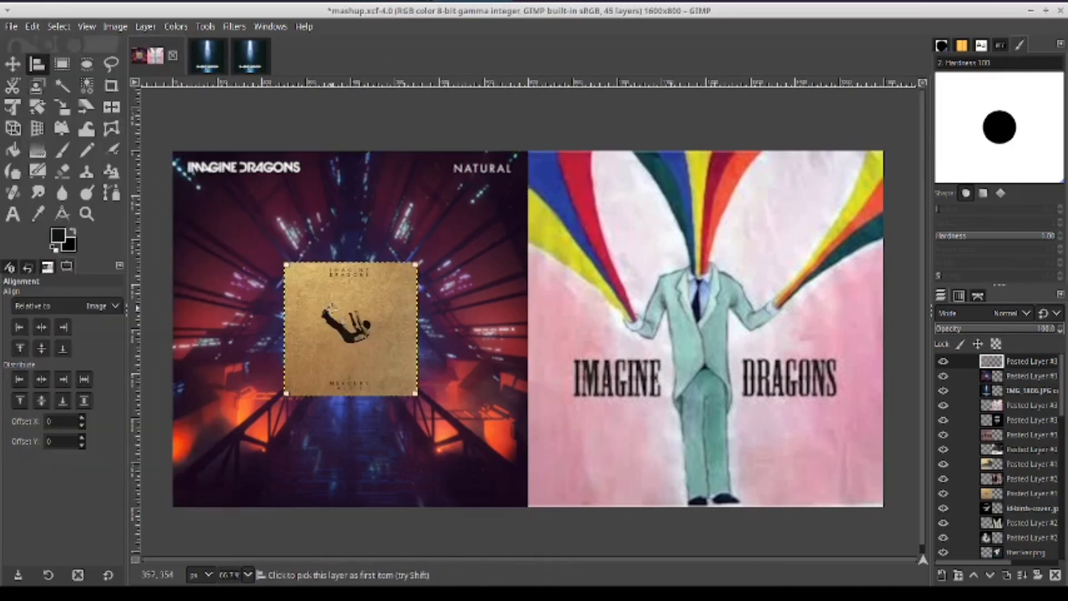
Try to scale the pasted Mercury cover layer to 800 px wide, and clear that layer's contents
{"action": "left_click", "coordinate": [145, 26]}
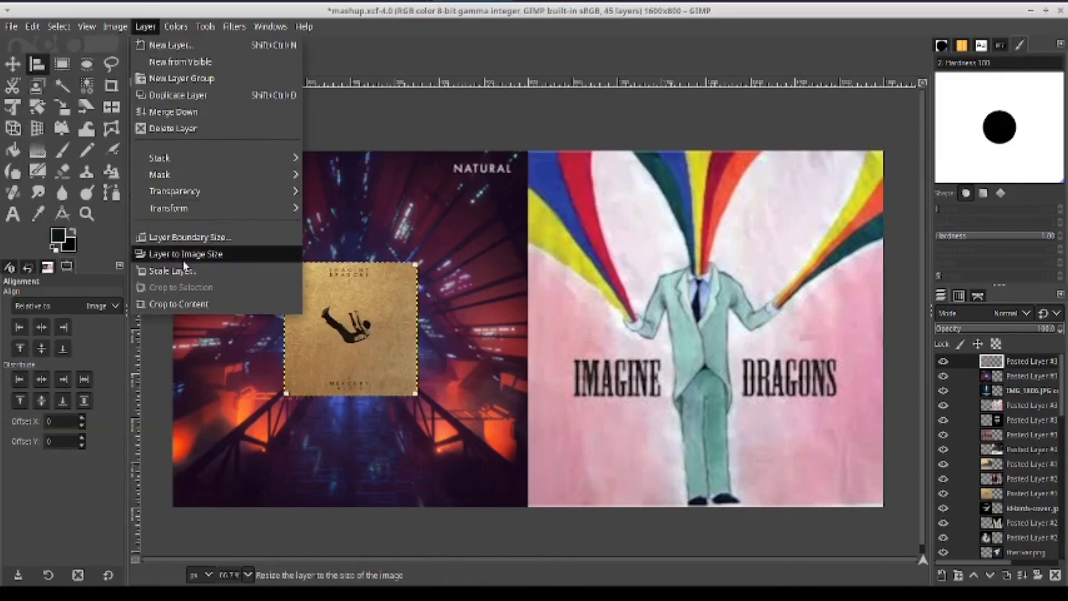
{"action": "left_click", "coordinate": [184, 276]}
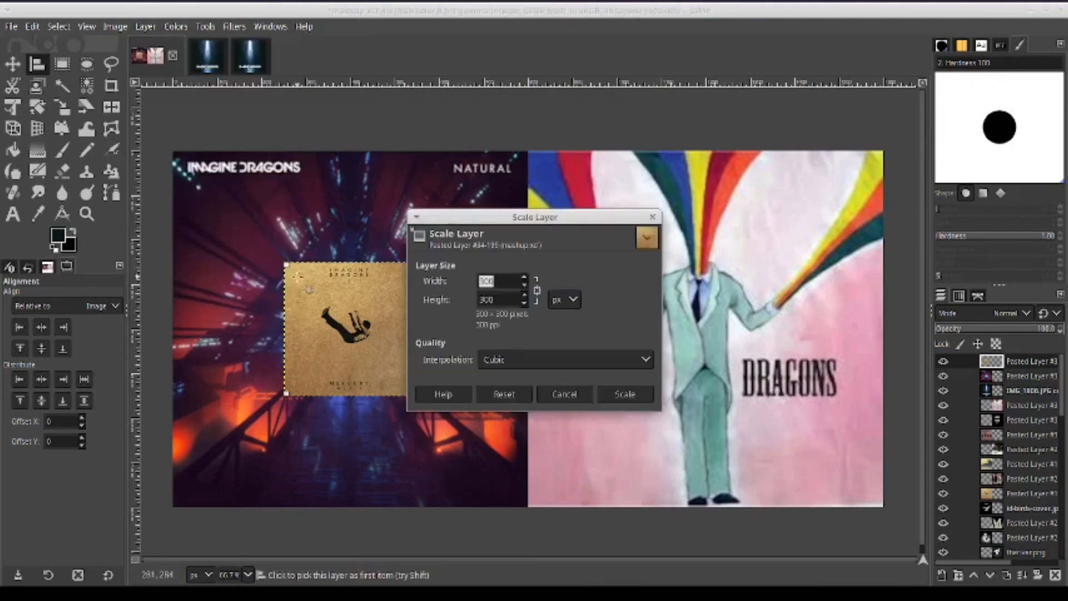
{"action": "type", "text": "800"}
{"action": "key", "text": "Return"}
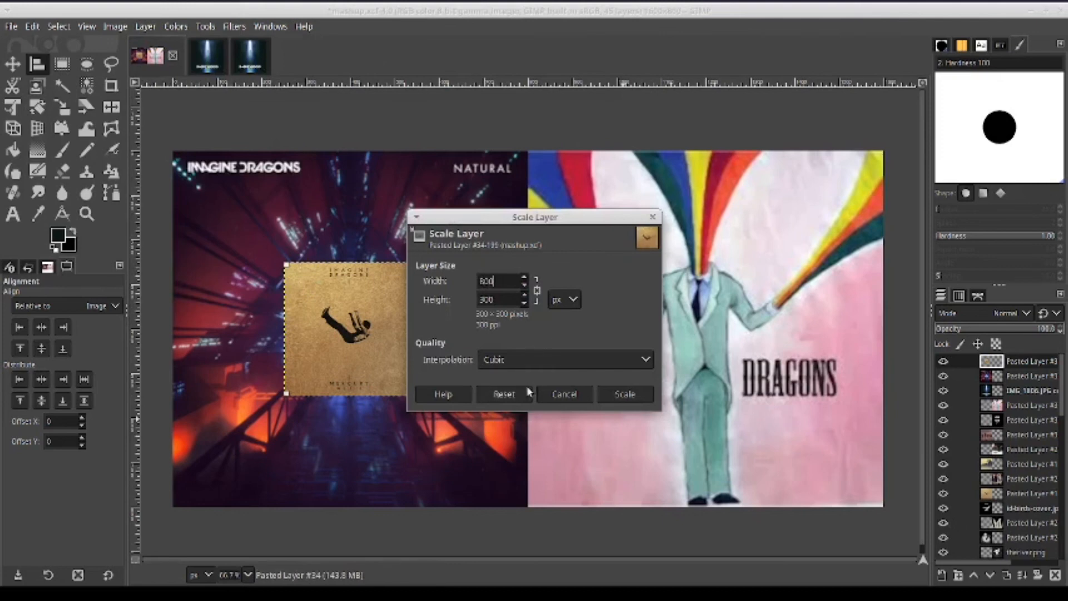
{"action": "left_click", "coordinate": [575, 395]}
{"action": "key", "text": "Delete"}
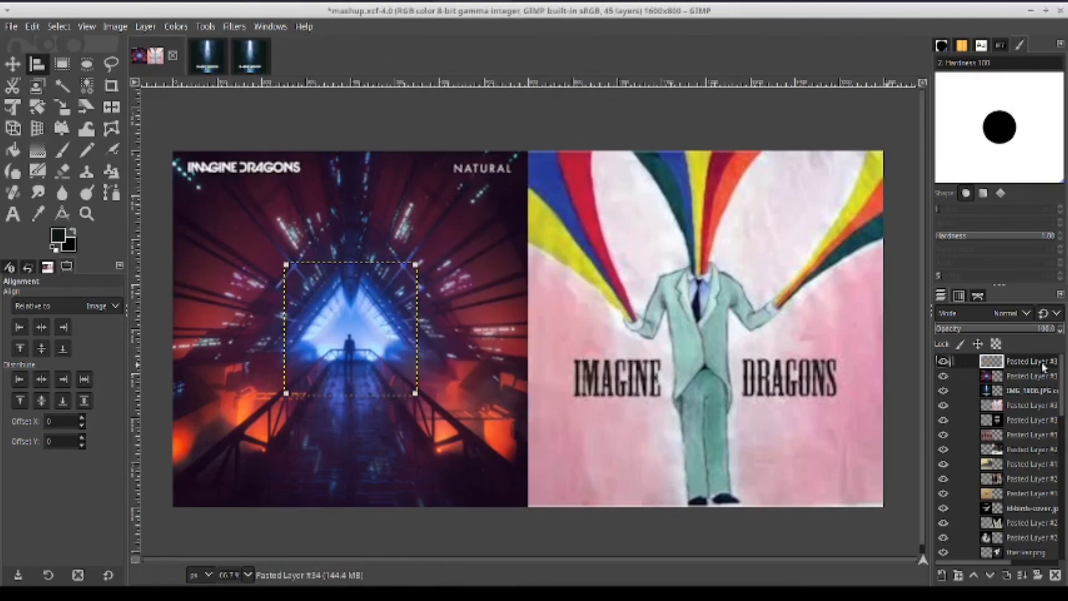
Move the existing full-size Mercury – Act 1 layer to the top of the layer stack and align it to the image's right edge
{"action": "scroll", "coordinate": [1044, 449], "scroll_direction": "down", "scroll_amount": 2}
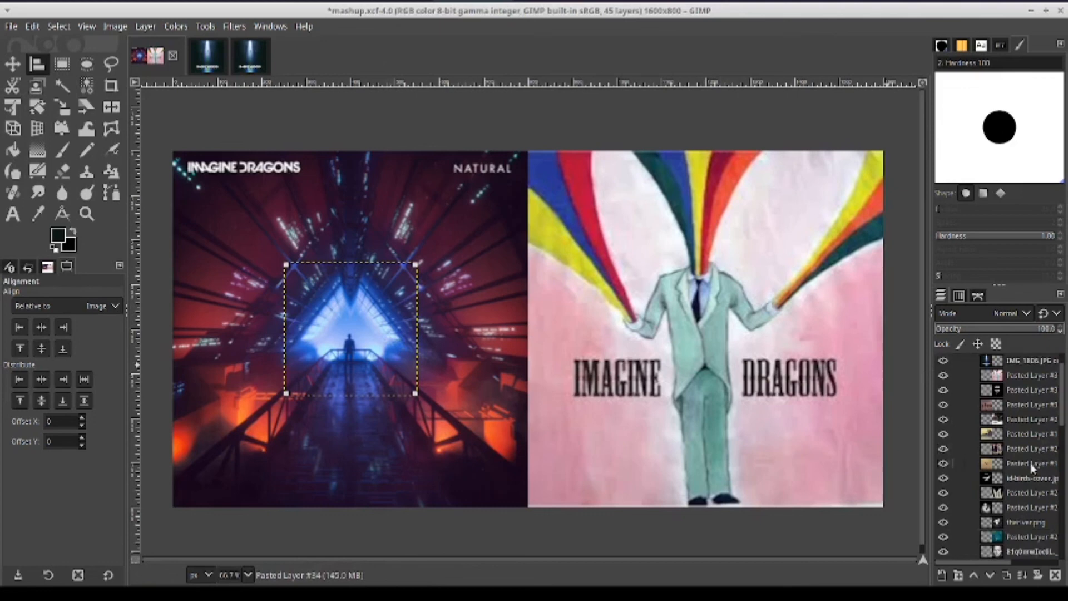
{"action": "left_click_drag", "start_coordinate": [1029, 462], "coordinate": [1005, 359]}
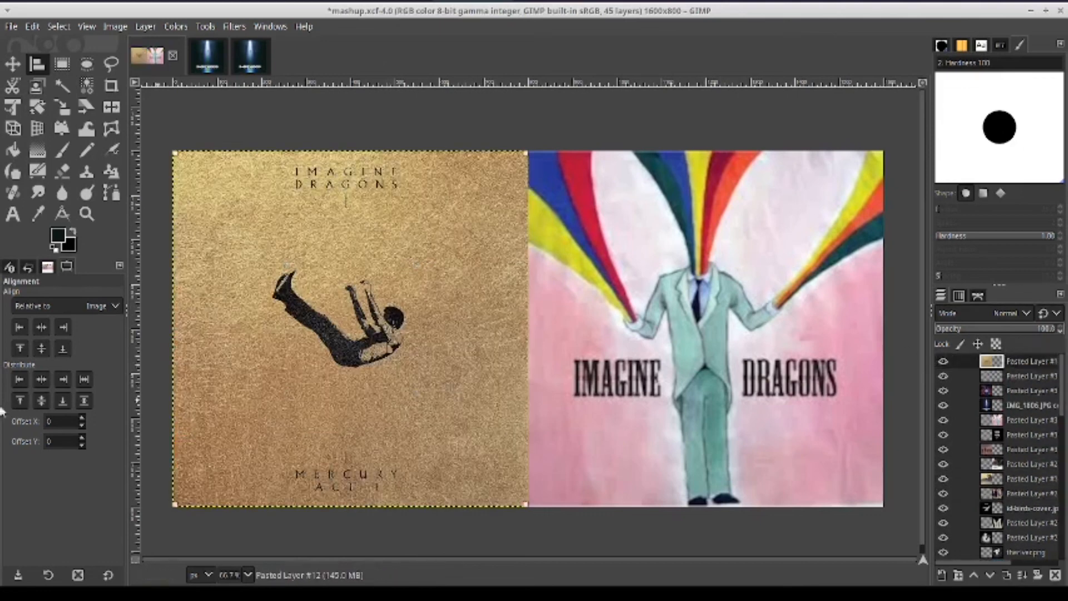
{"action": "left_click", "coordinate": [63, 327]}
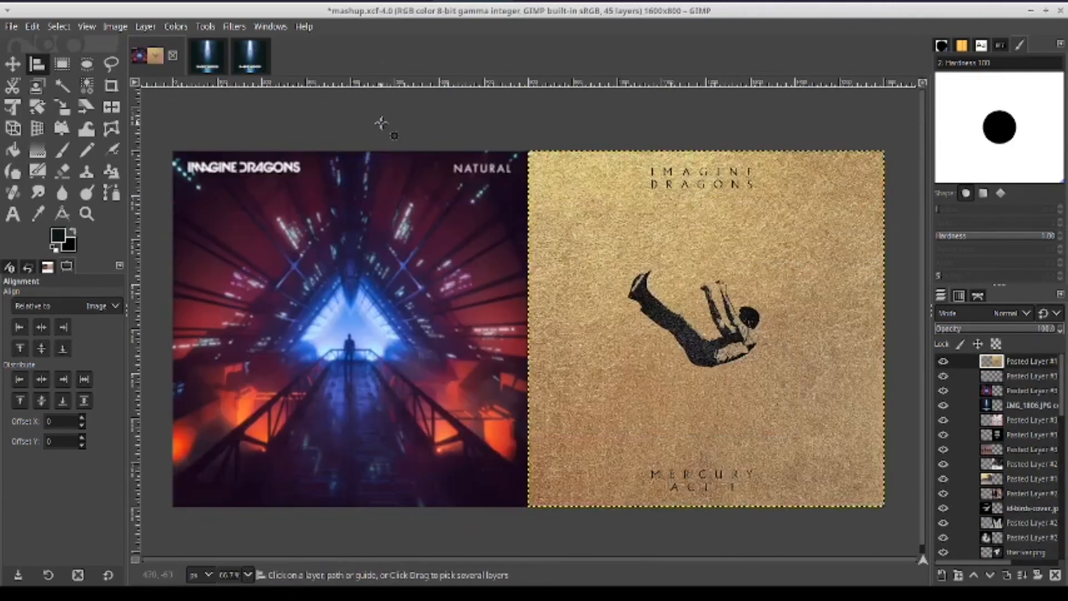
Export the combined cover image to the Documents folder as lonely-in-nature.jpeg, keeping the current JPEG settings
{"action": "left_click", "coordinate": [13, 26]}
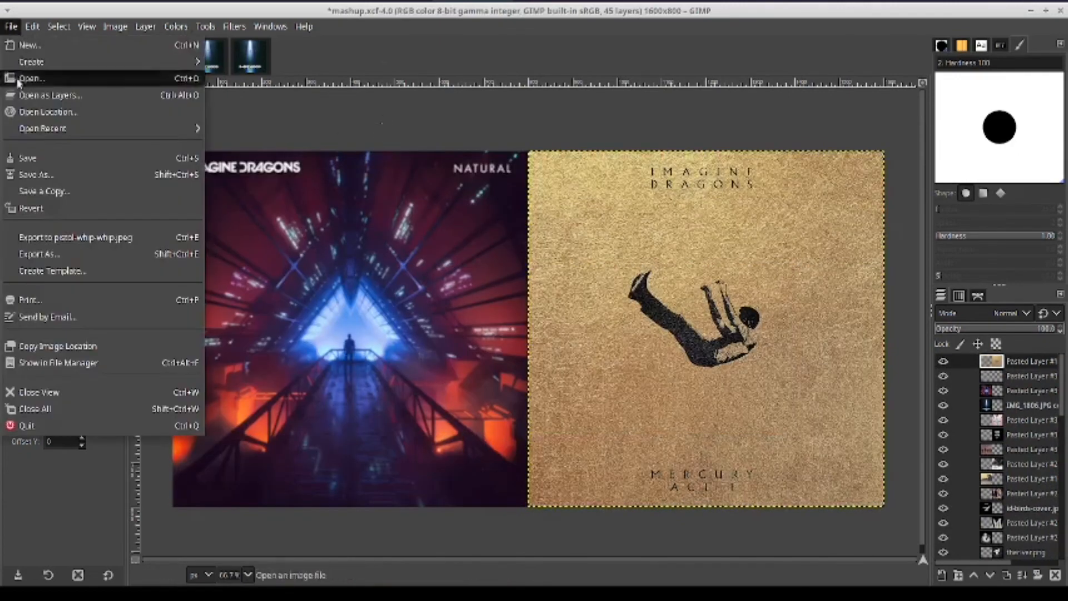
{"action": "left_click", "coordinate": [50, 251]}
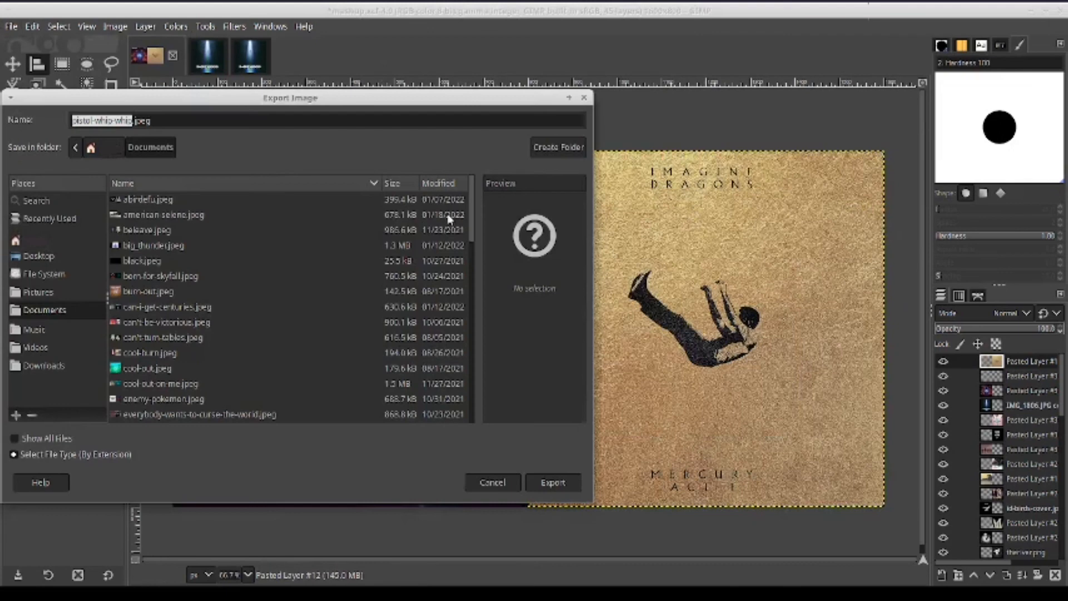
{"action": "key", "text": "BackSpace"}
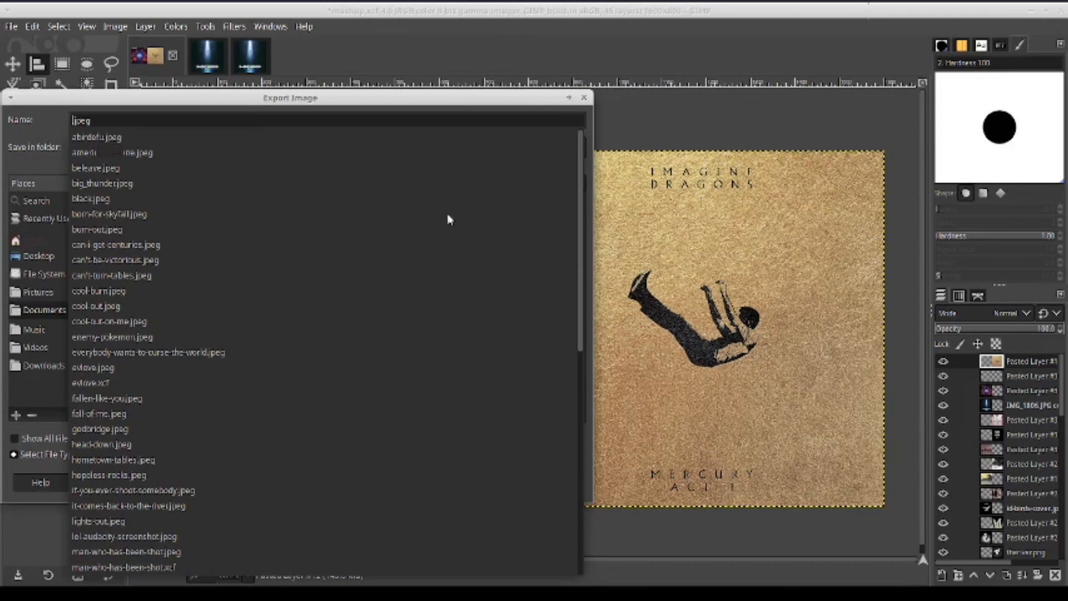
{"action": "type", "text": "lonely"}
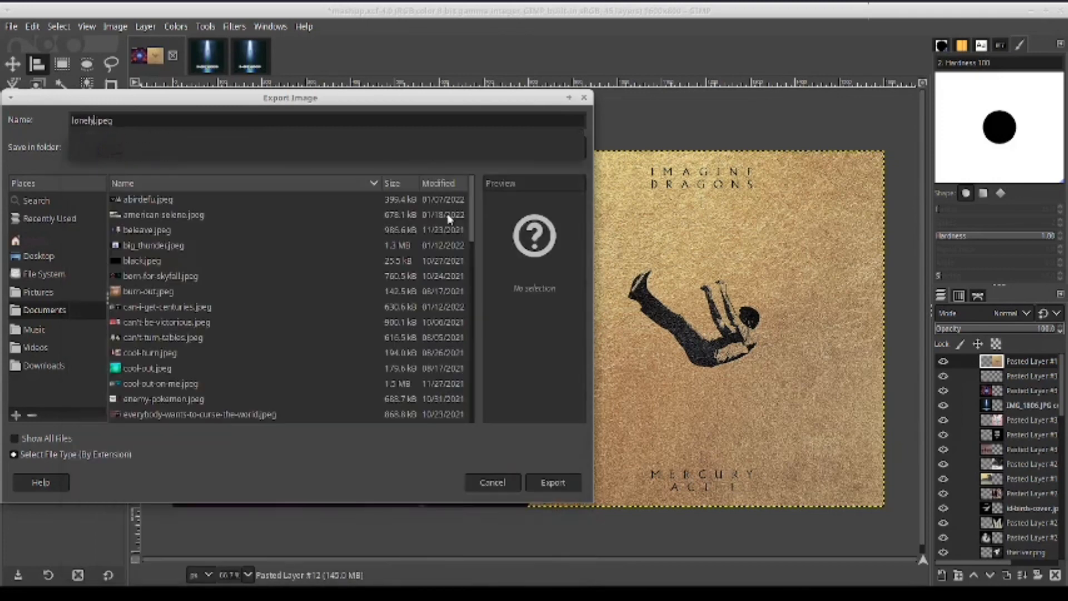
{"action": "type", "text": "-in-nature"}
{"action": "key", "text": "Return"}
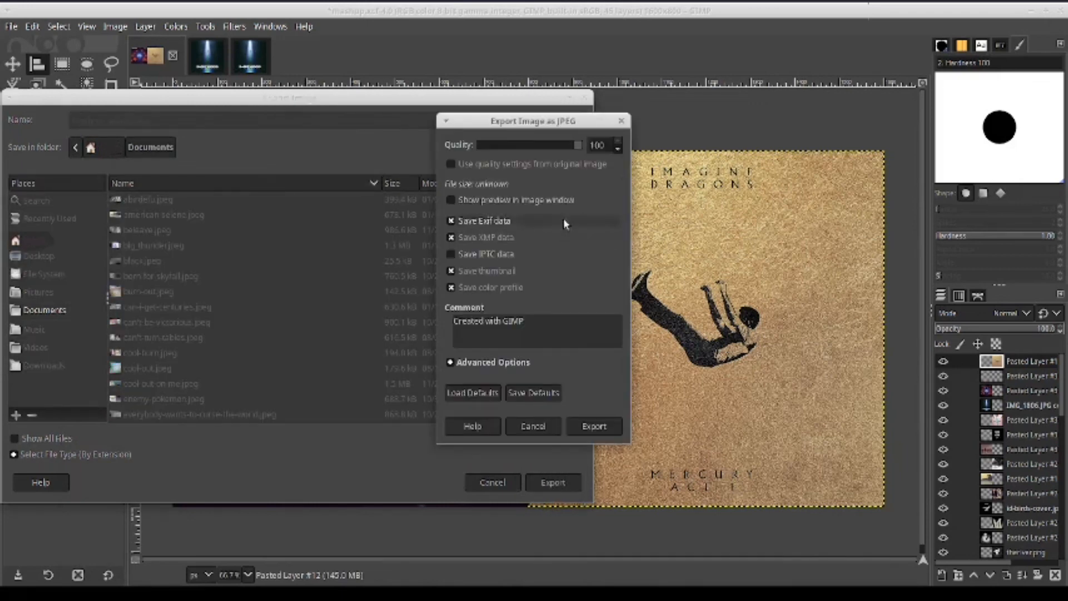
{"action": "left_click", "coordinate": [594, 426]}
Switch to TunesToTube in Firefox and upload lonely-in-nature.jpeg from Documents as the video image
{"action": "key", "text": "alt+Tab"}
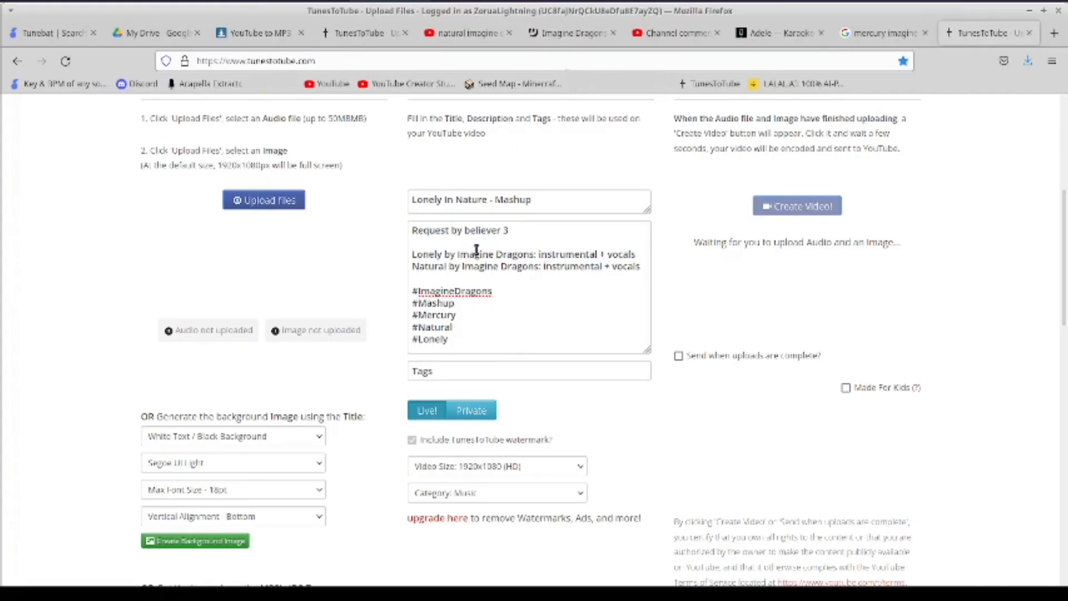
{"action": "left_click", "coordinate": [284, 204]}
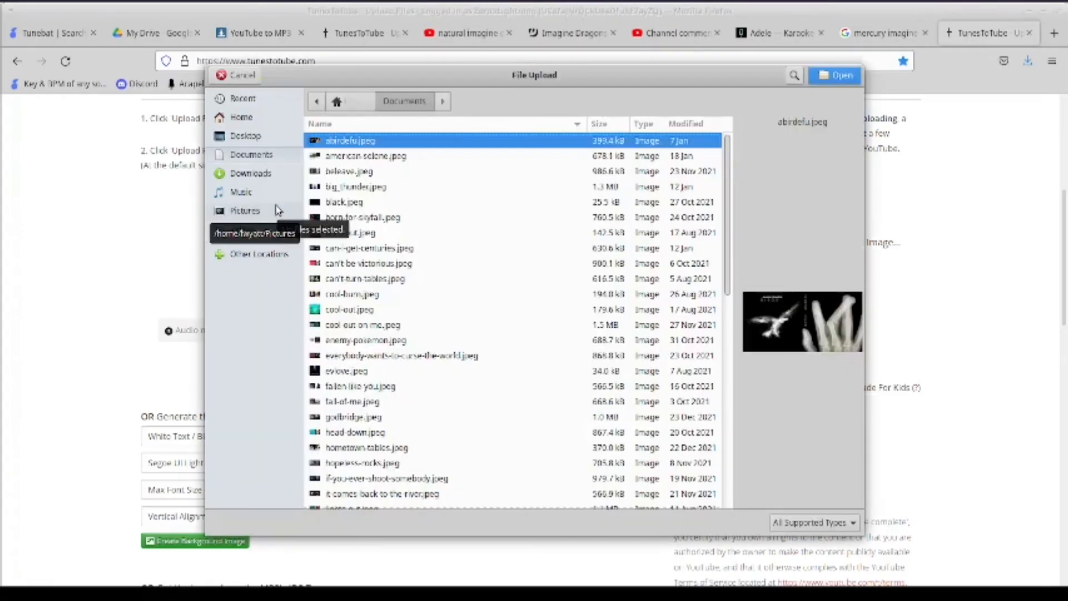
{"action": "scroll", "coordinate": [495, 312], "scroll_direction": "down", "scroll_amount": 3}
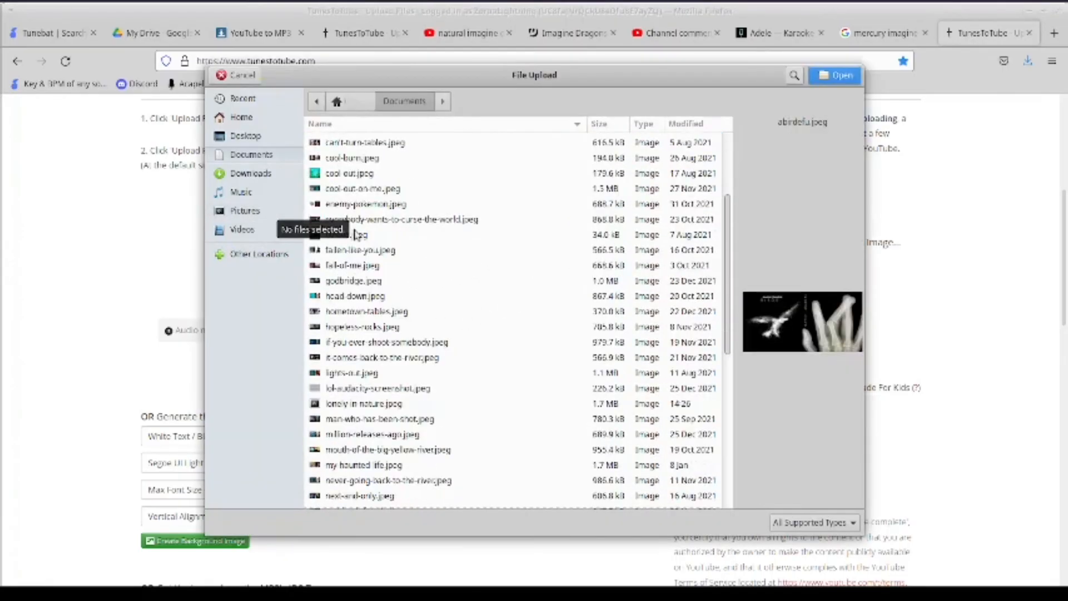
{"action": "left_click", "coordinate": [365, 405]}
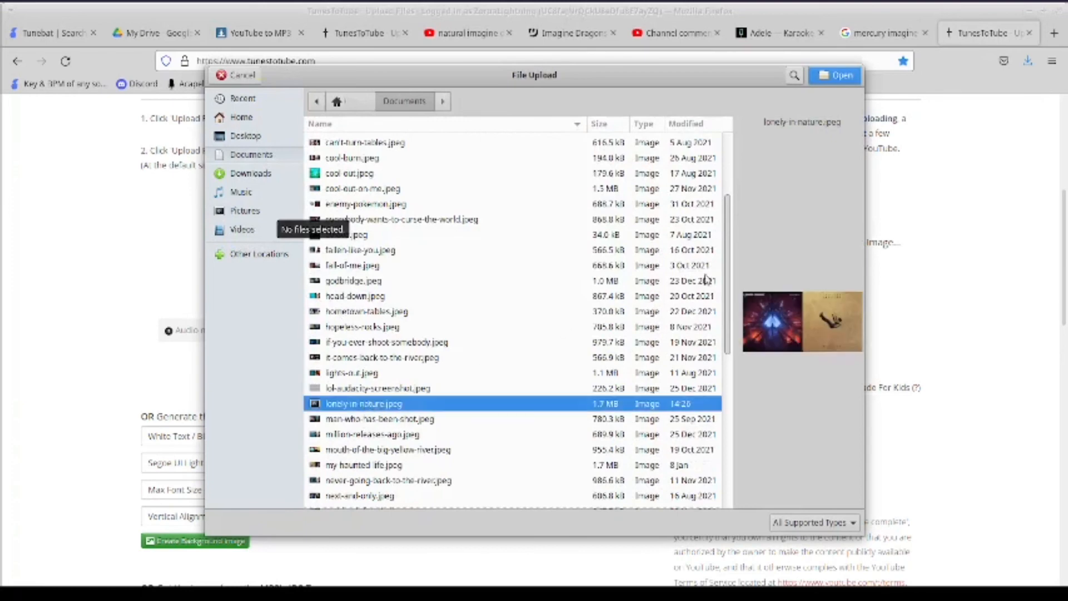
{"action": "left_click", "coordinate": [837, 75]}
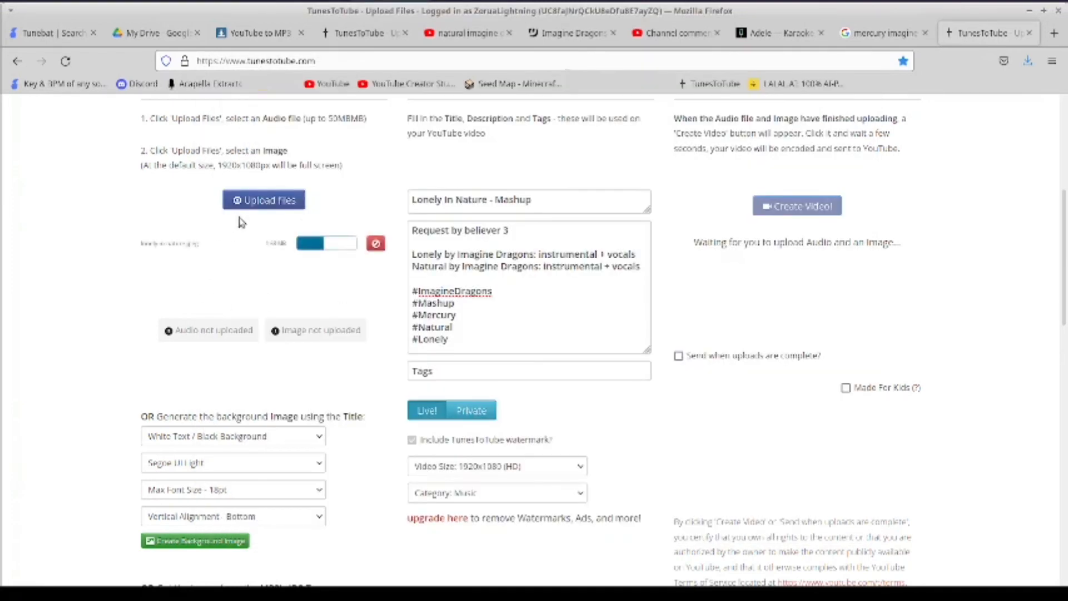
Upload lonely-in-nature.mp3 from the Downloads folder as the audio, with the file chooser showing all file types
{"action": "left_click", "coordinate": [256, 200]}
{"action": "left_click", "coordinate": [256, 173]}
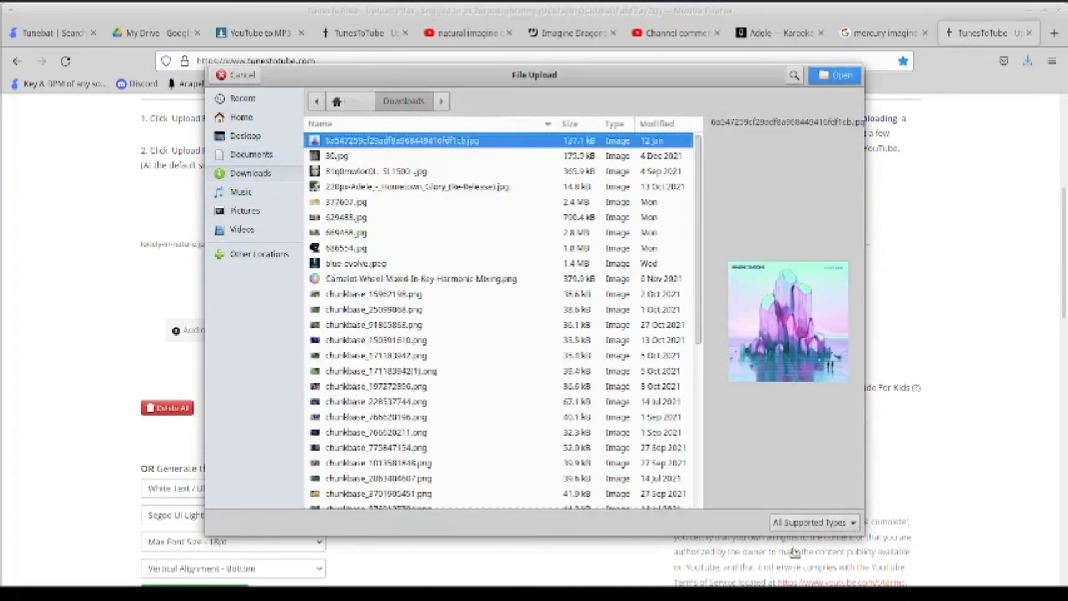
{"action": "left_click", "coordinate": [795, 529]}
{"action": "left_click", "coordinate": [787, 504]}
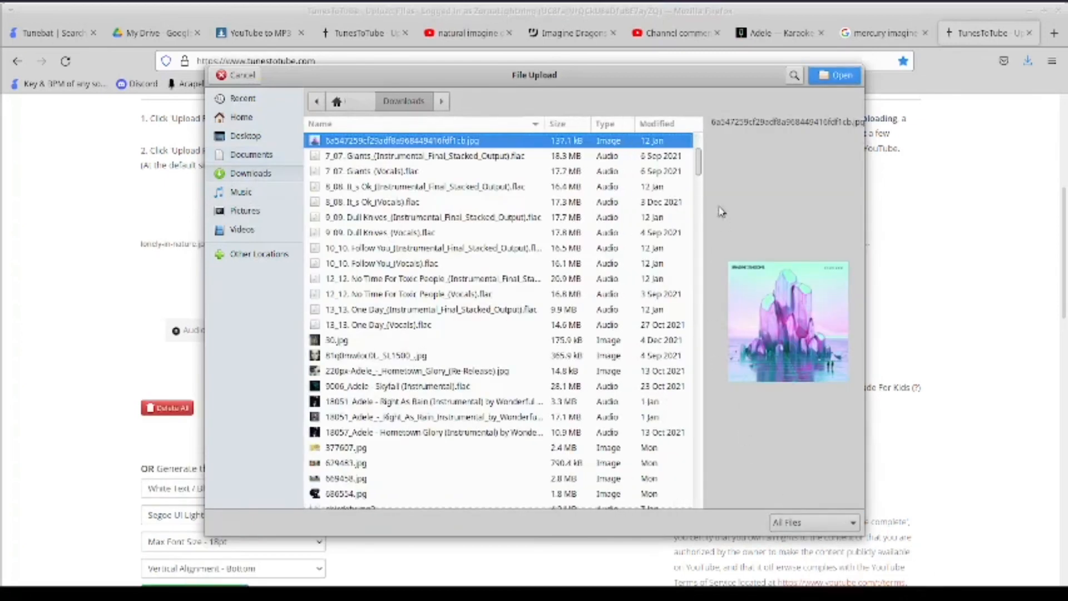
{"action": "left_click_drag", "start_coordinate": [700, 167], "coordinate": [717, 344]}
{"action": "scroll", "coordinate": [718, 360], "scroll_direction": "up", "scroll_amount": 5}
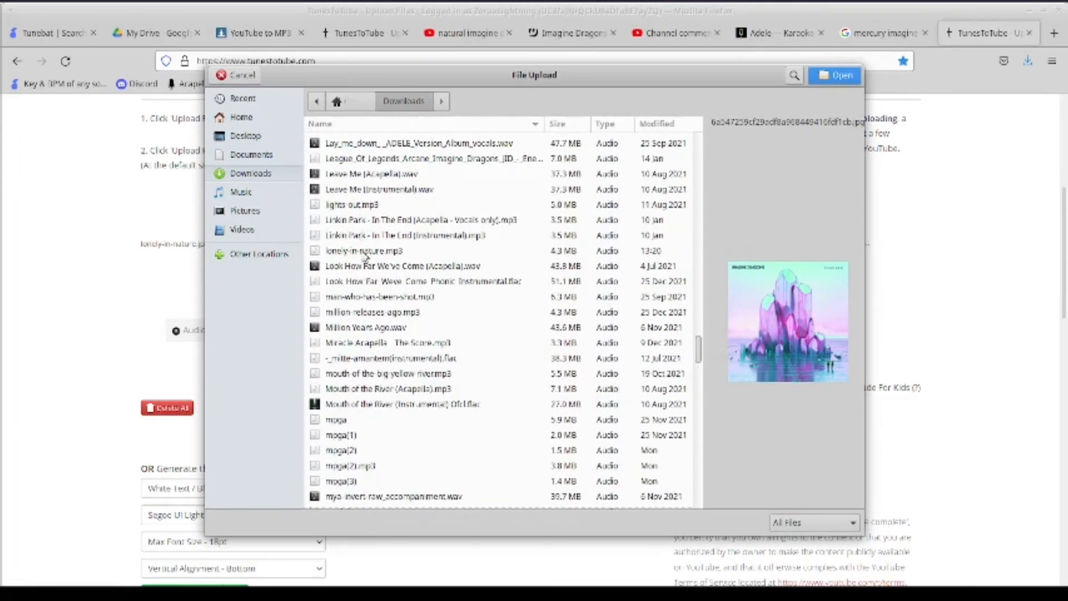
{"action": "left_click", "coordinate": [363, 236]}
{"action": "left_click", "coordinate": [813, 79]}
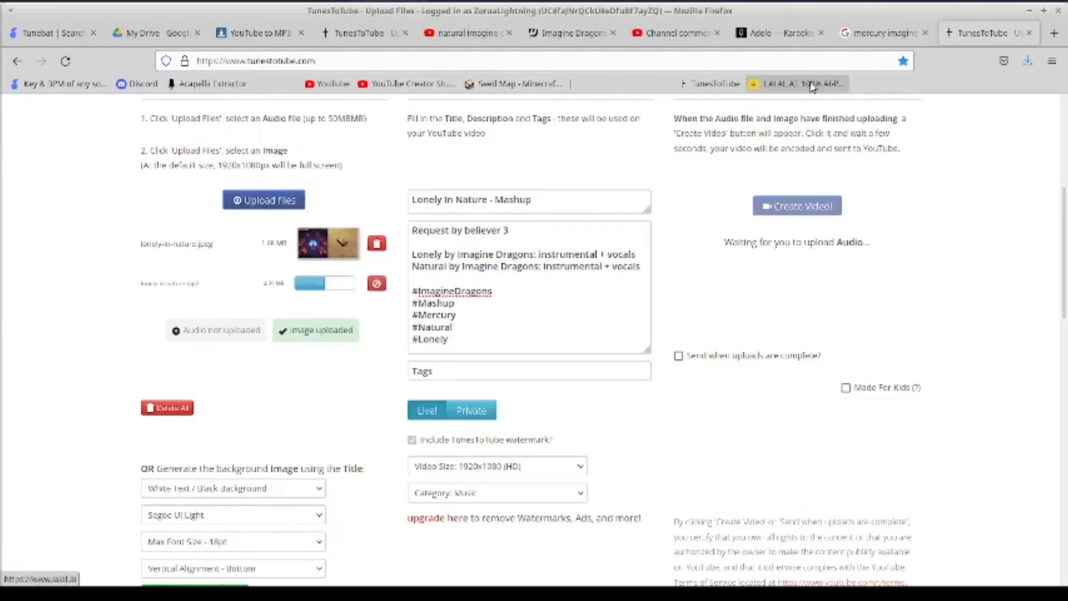
Set the video's visibility to Private and create the "Lonely In Nature - Mashup" video
{"action": "left_click", "coordinate": [471, 411]}
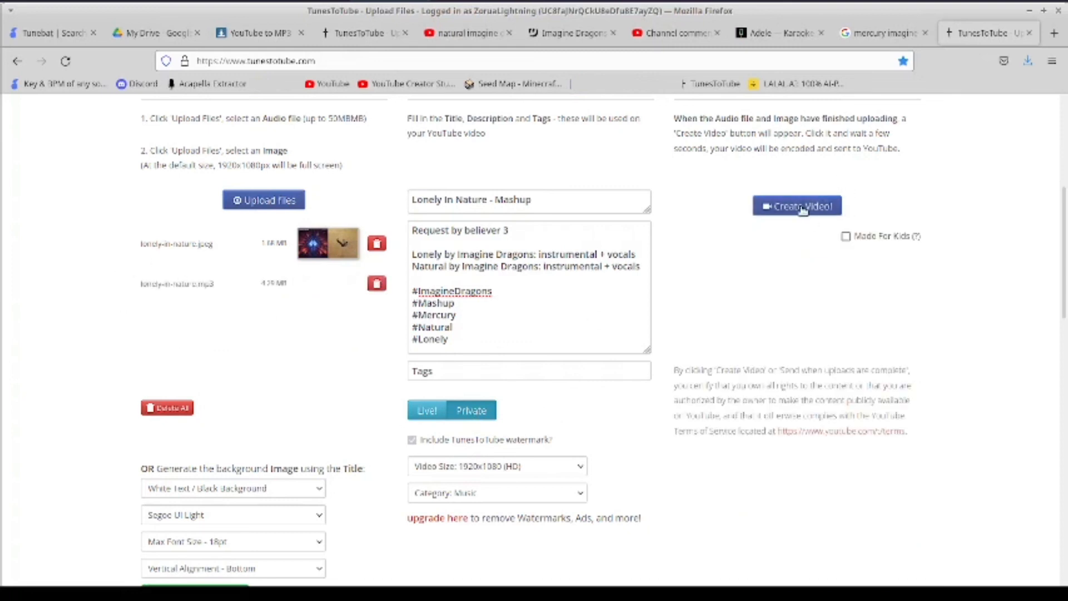
{"action": "left_click", "coordinate": [803, 207]}
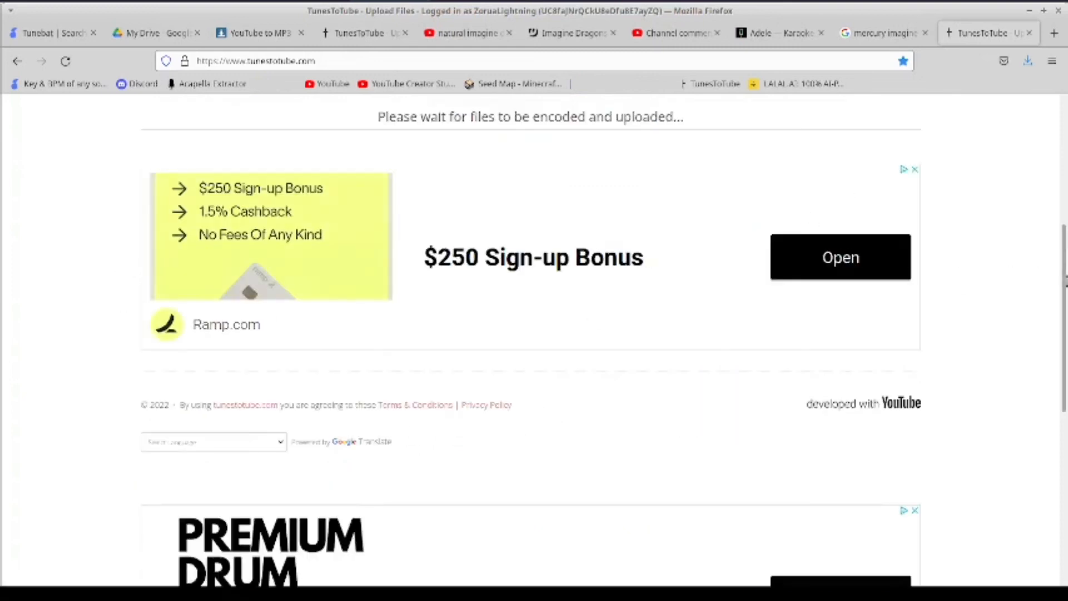
{"action": "left_click_drag", "start_coordinate": [1065, 262], "coordinate": [1065, 147]}
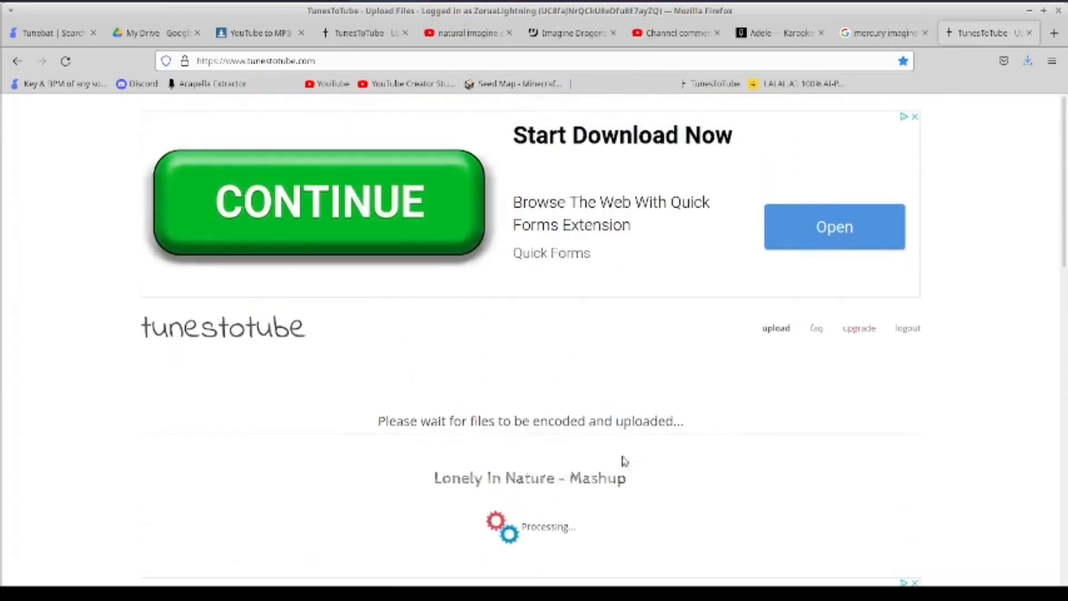